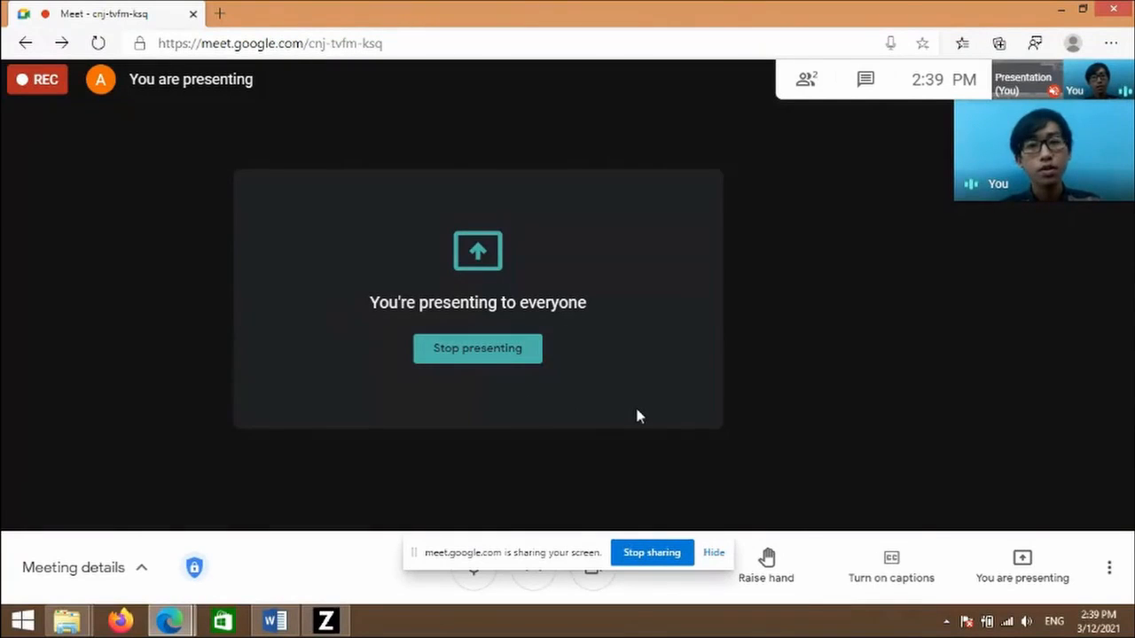
- Bring the Word exercise document '201208 Soal Latihan 1-converted.docx' into the Google Meet screen share
left_click(277, 621)
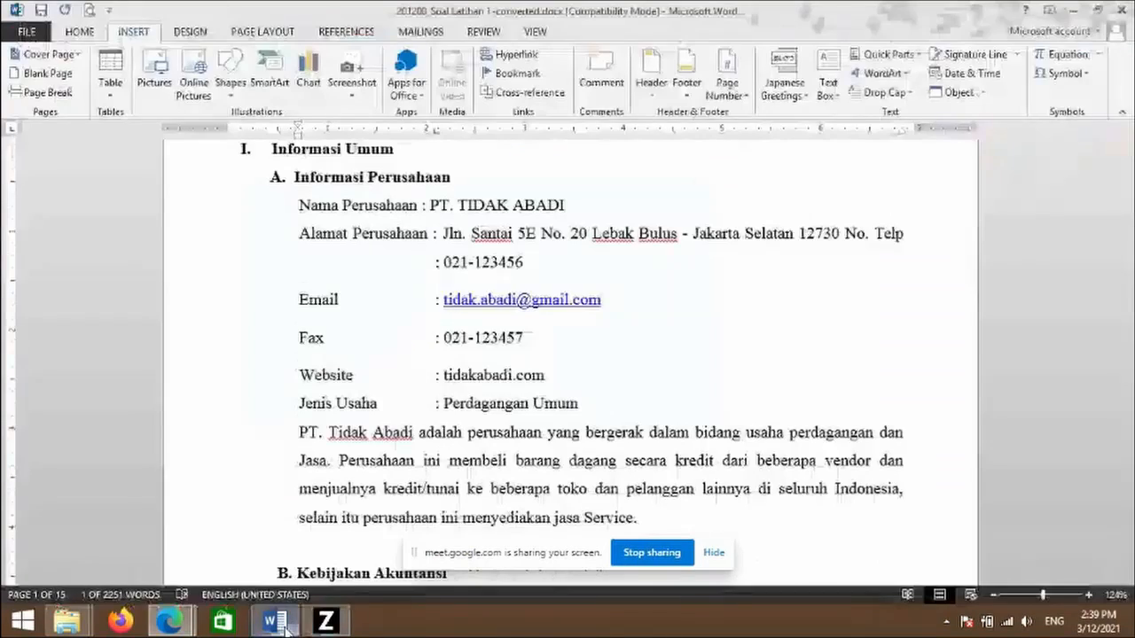
scroll(400, 250, "down", 1)
scroll(400, 250, "up", 1)
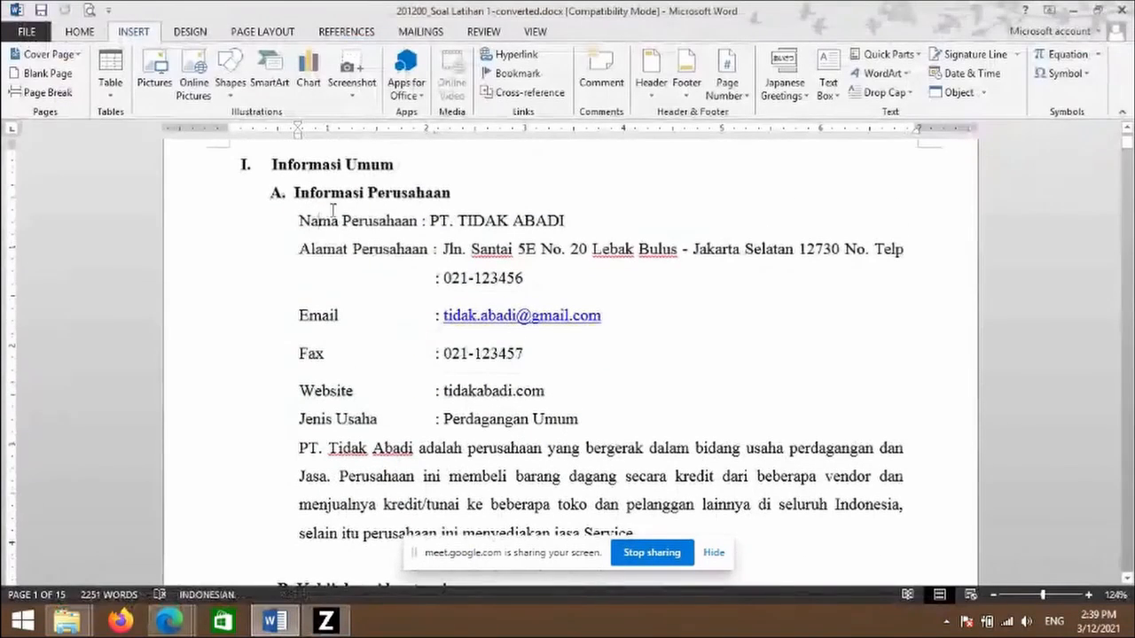
left_click_drag(370, 194, 473, 275)
scroll(498, 357, "down", 1)
scroll(499, 361, "down", 10)
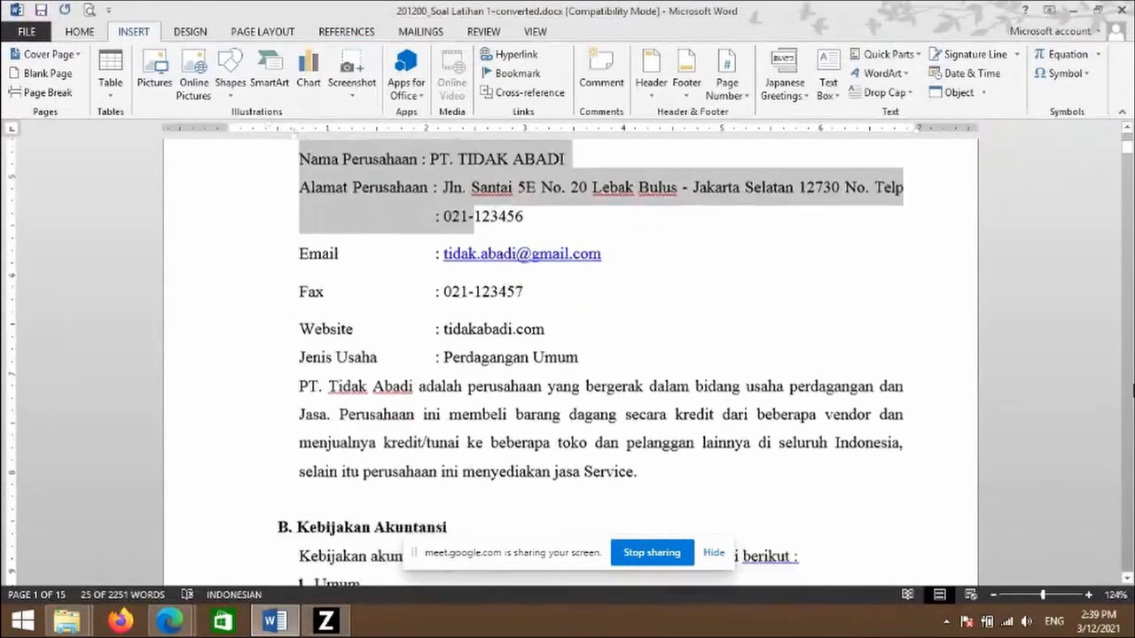
scroll(570, 354, "down", 15)
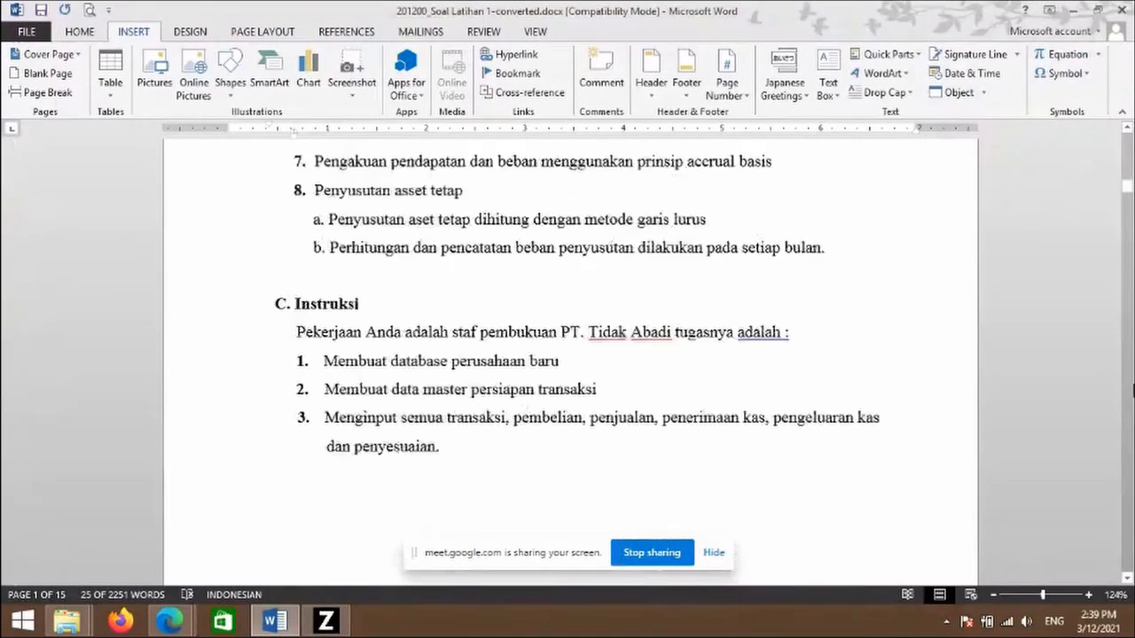
scroll(906, 367, "down", 6)
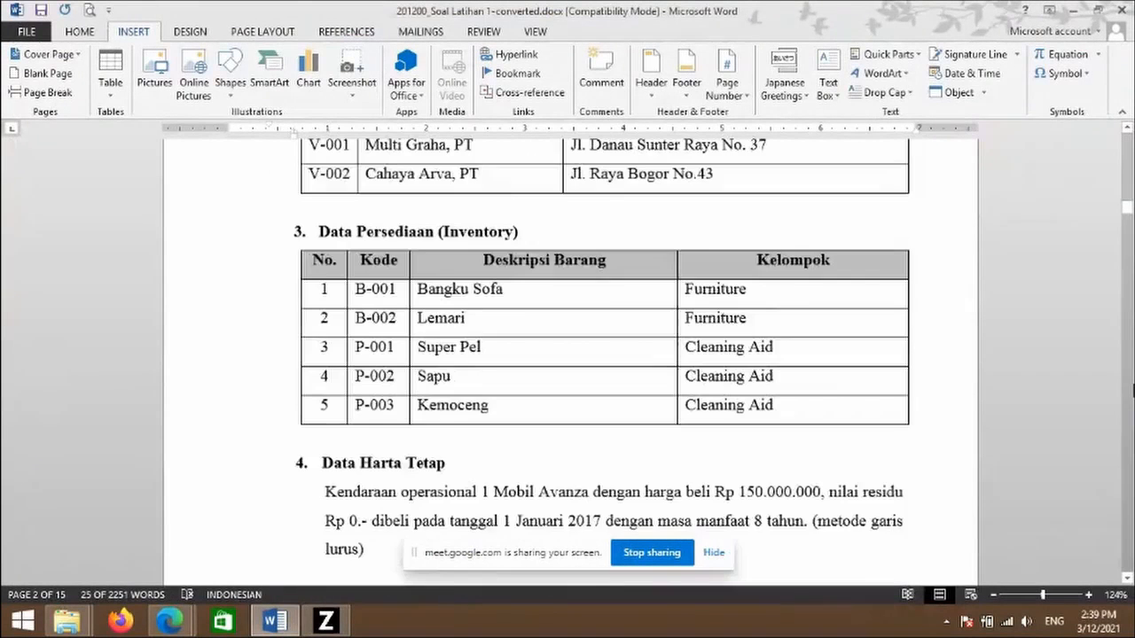
scroll(906, 368, "up", 3)
scroll(906, 368, "up", 1)
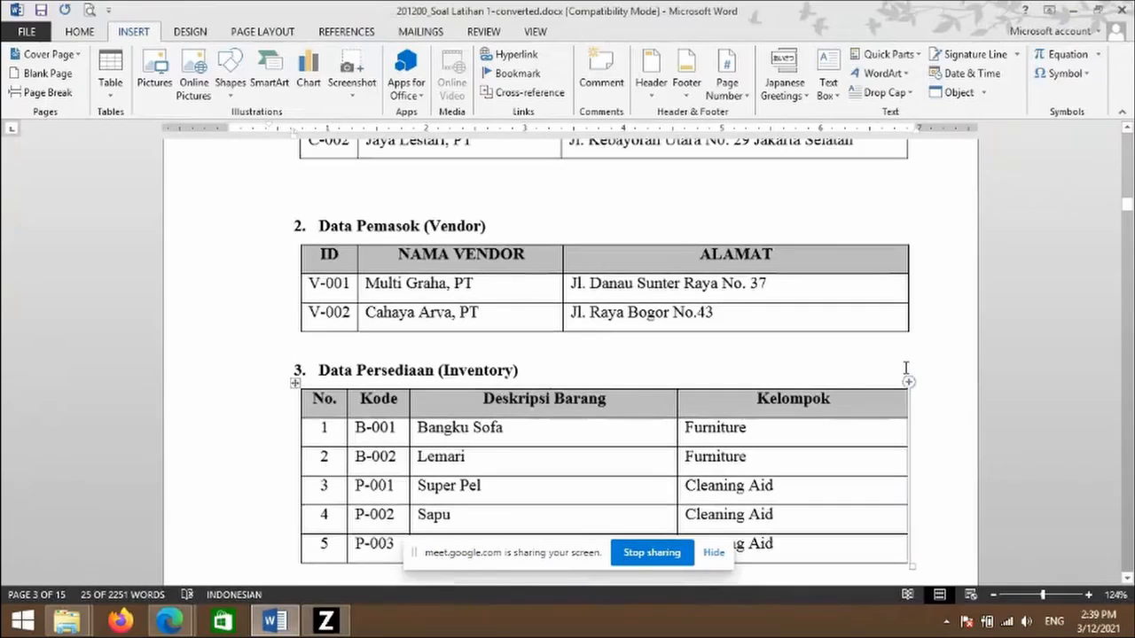
scroll(904, 359, "down", 2)
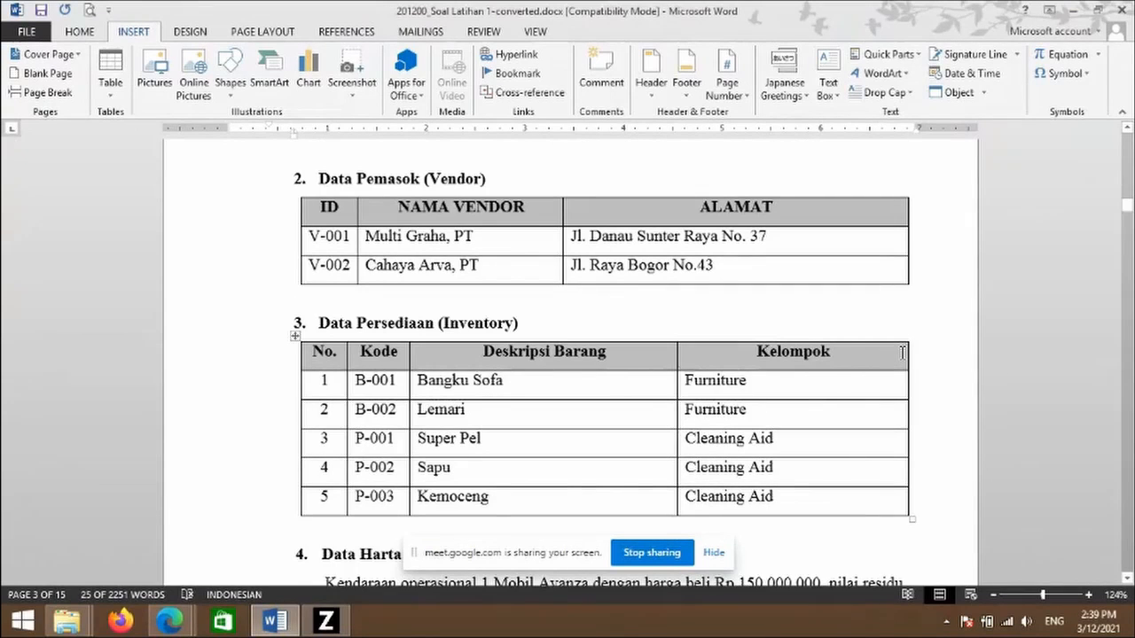
scroll(903, 353, "down", 1)
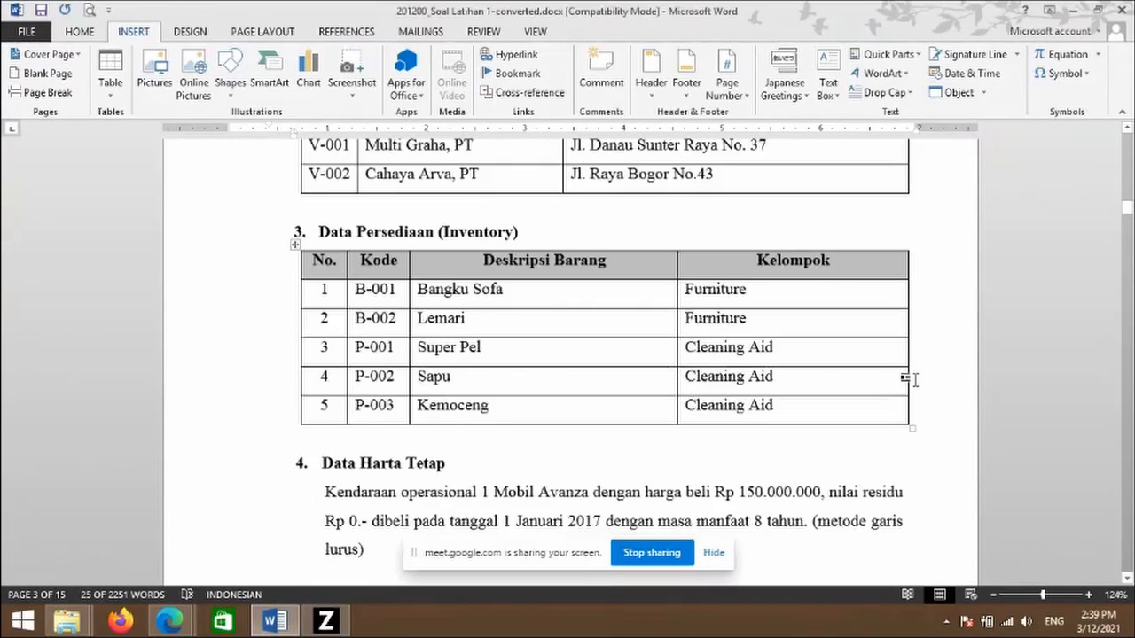
left_click_drag(1128, 211, 1118, 306)
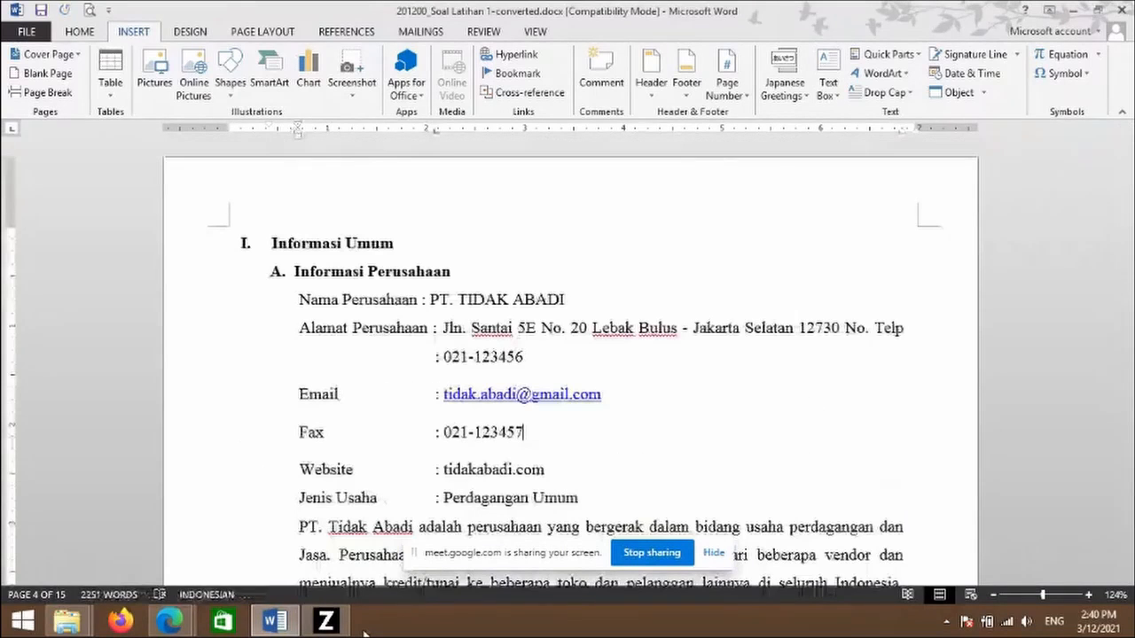
left_click(326, 620)
- Start a new database for PT TIDAK ABADI at Jln. Santai 5E No. 20 Lebak Bulus, Jakarta Selatan, Indonesia
left_click(902, 540)
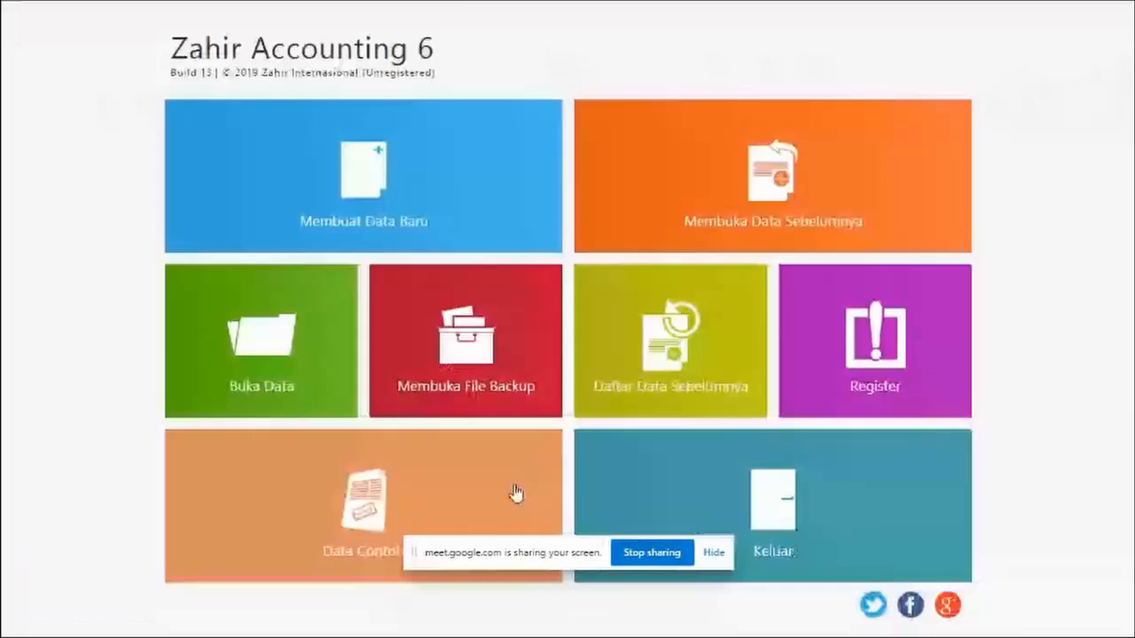
left_click(354, 213)
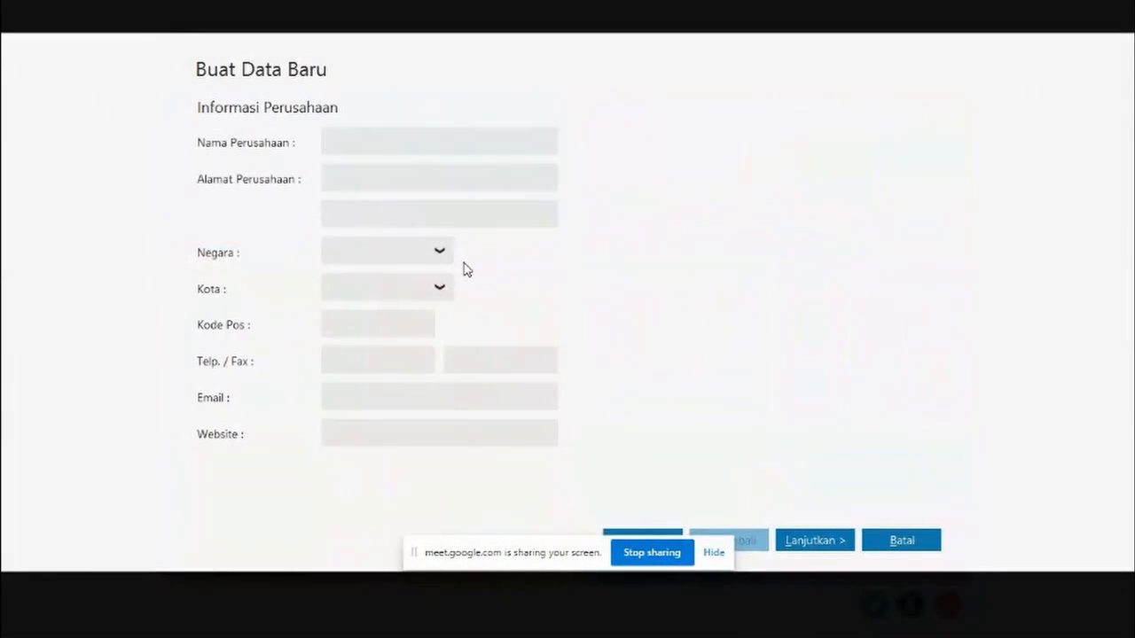
type("PT TIDAK ABADI")
left_click(361, 178)
type("Jln. Santai 5E No. 20 Lebak Bulus")
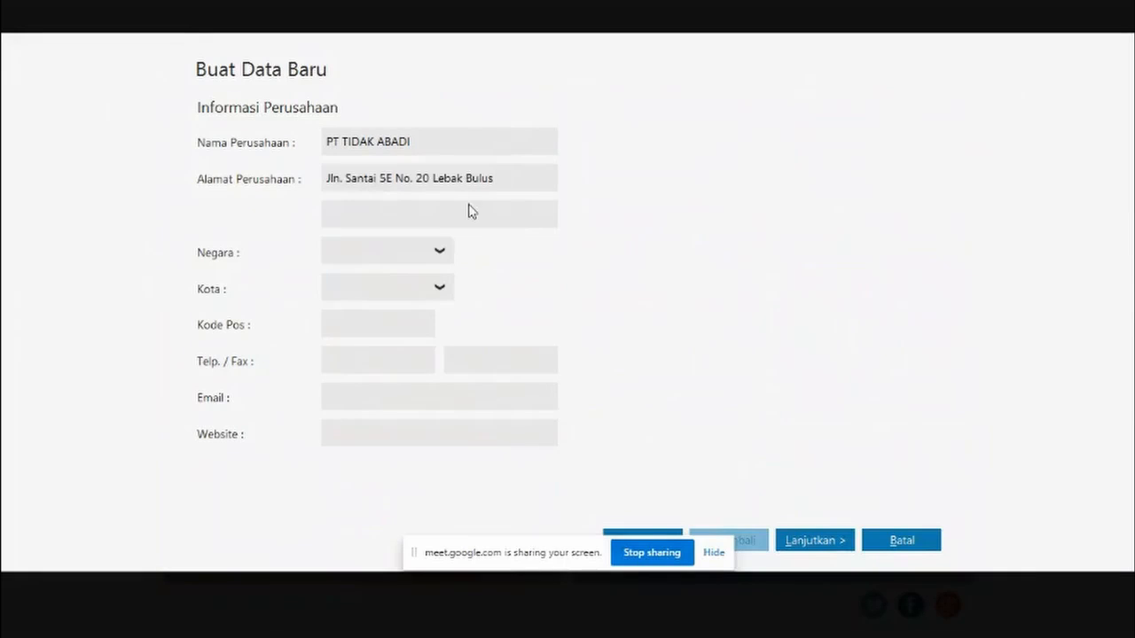
left_click(469, 220)
type("Jakarta Selatan")
left_click(439, 250)
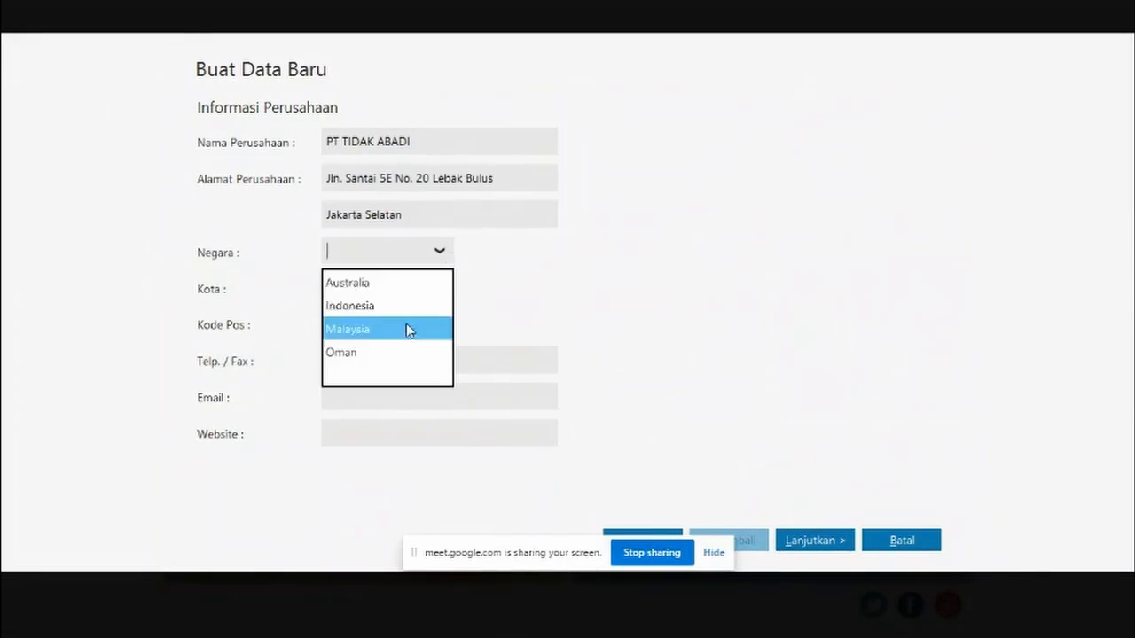
left_click(401, 307)
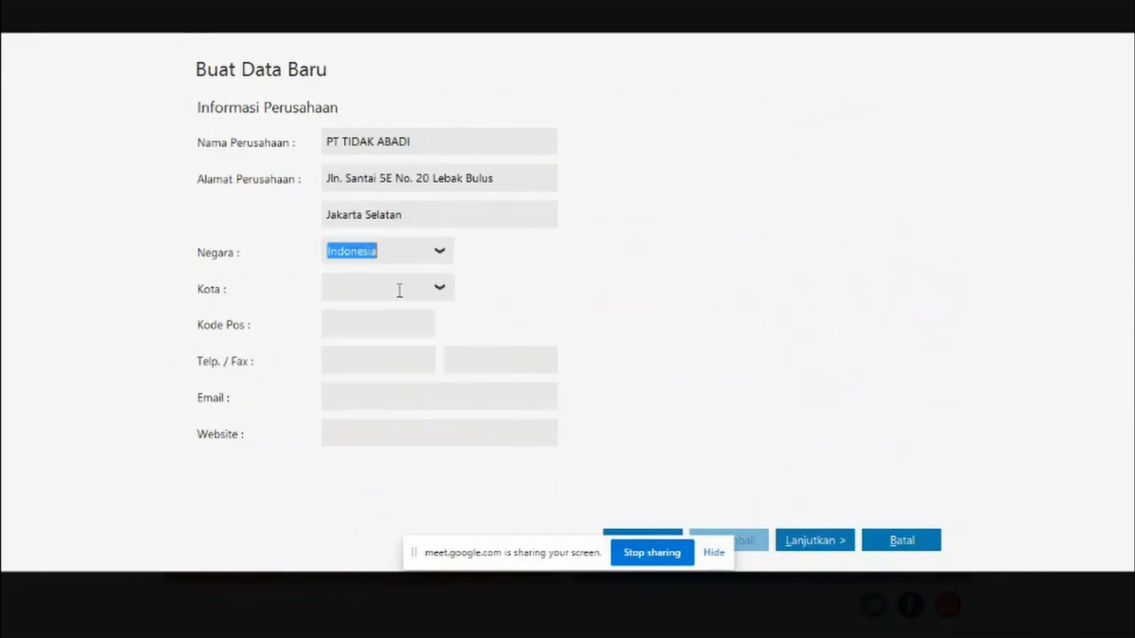
left_click(432, 294)
left_click(410, 411)
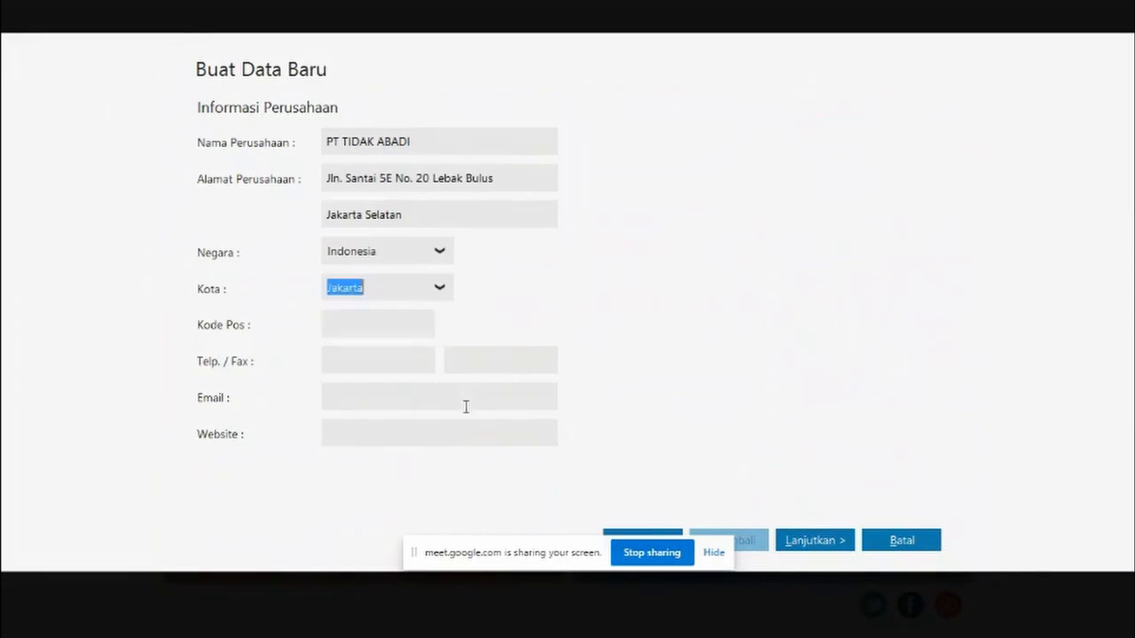
- Fill in postal code 12730, the phone, fax and company e-mail, and website tidakabadi.com
left_click(396, 321)
type("12730")
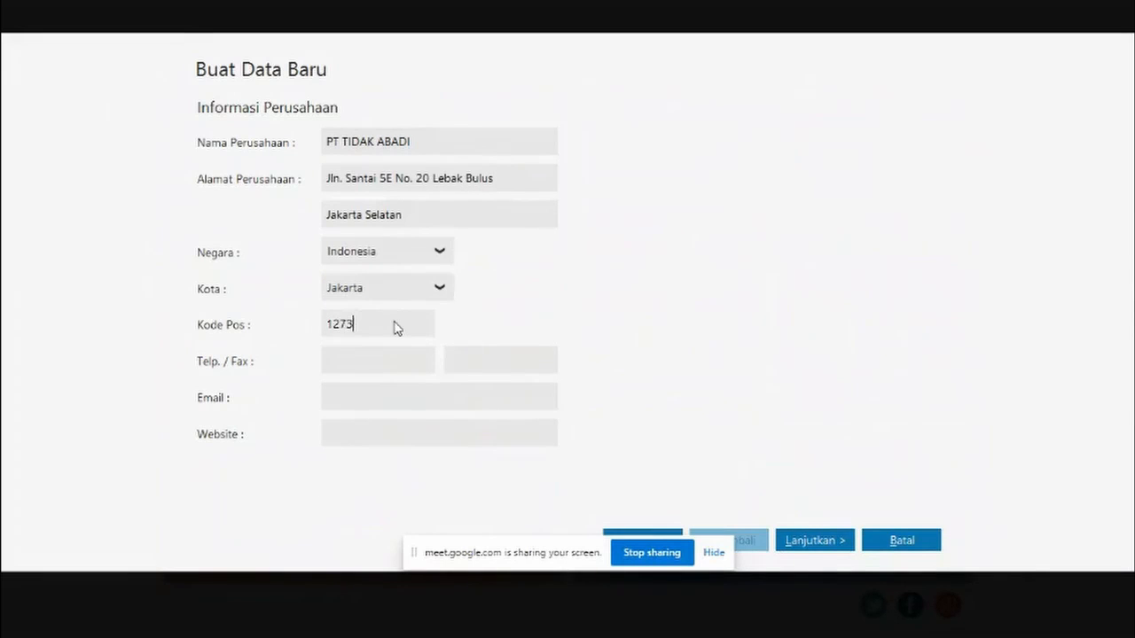
left_click(363, 364)
type("021-123456")
left_click(475, 359)
type("021-12345")
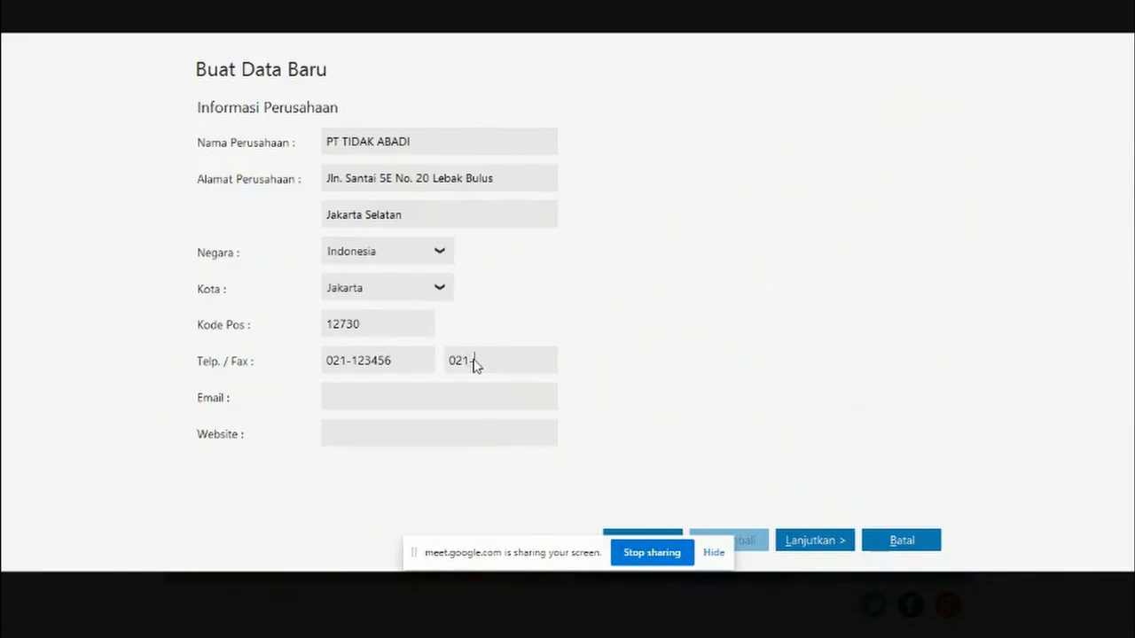
type("7")
left_click(468, 400)
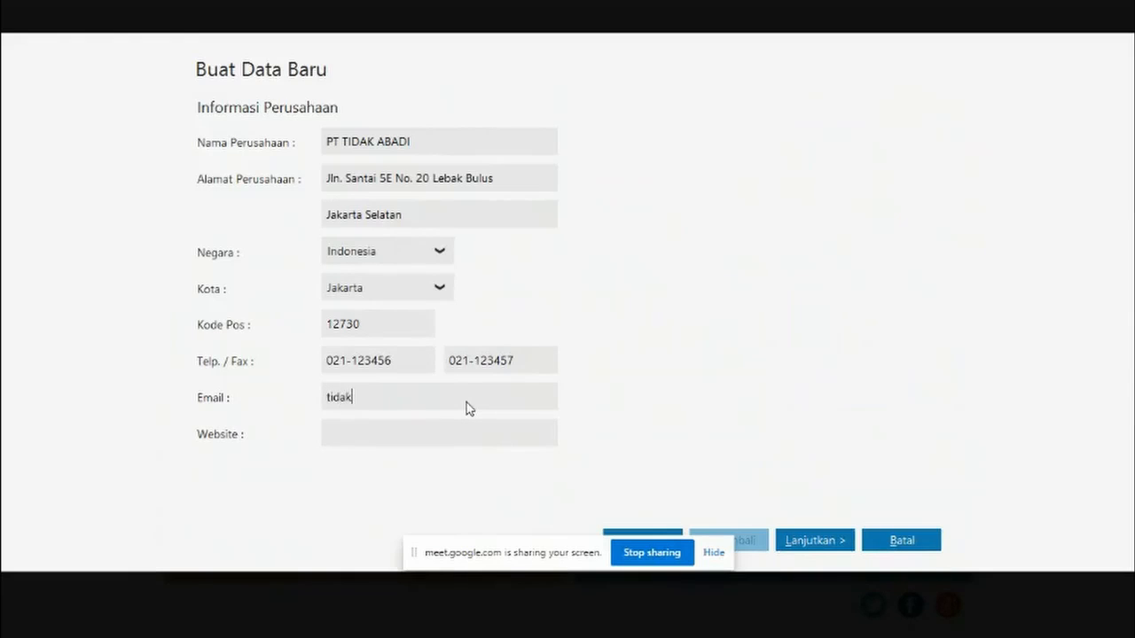
left_click(416, 432)
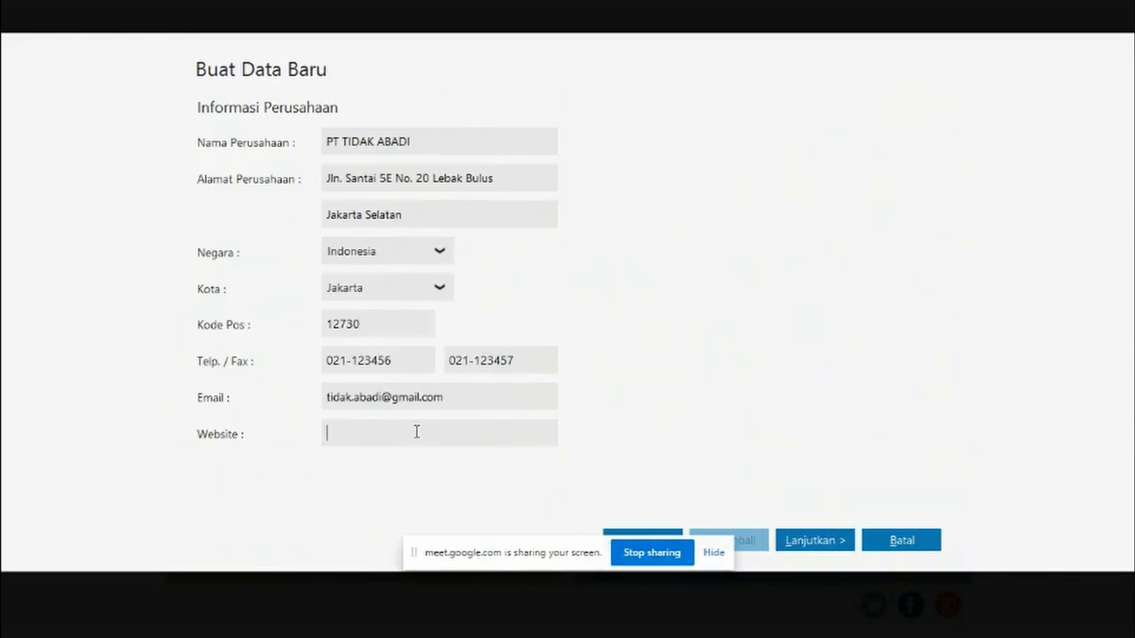
type("tidakb")
key("BackSpace")
type("abadi.com")
left_click(812, 541)
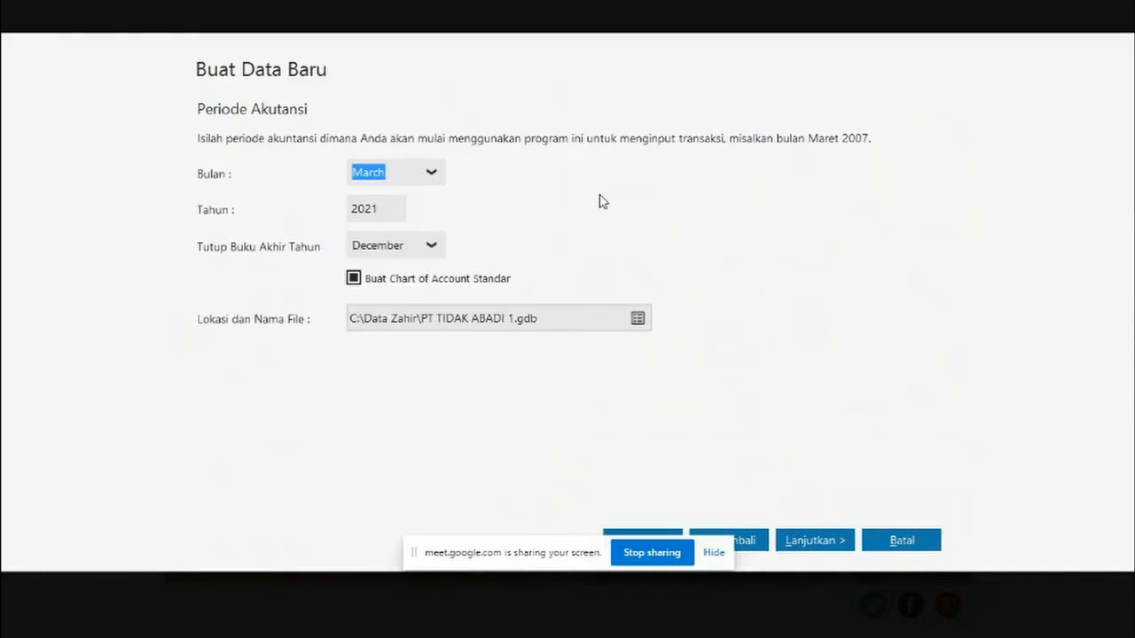
- Look up the required accounting period in the Word exercise document
key("alt+Tab")
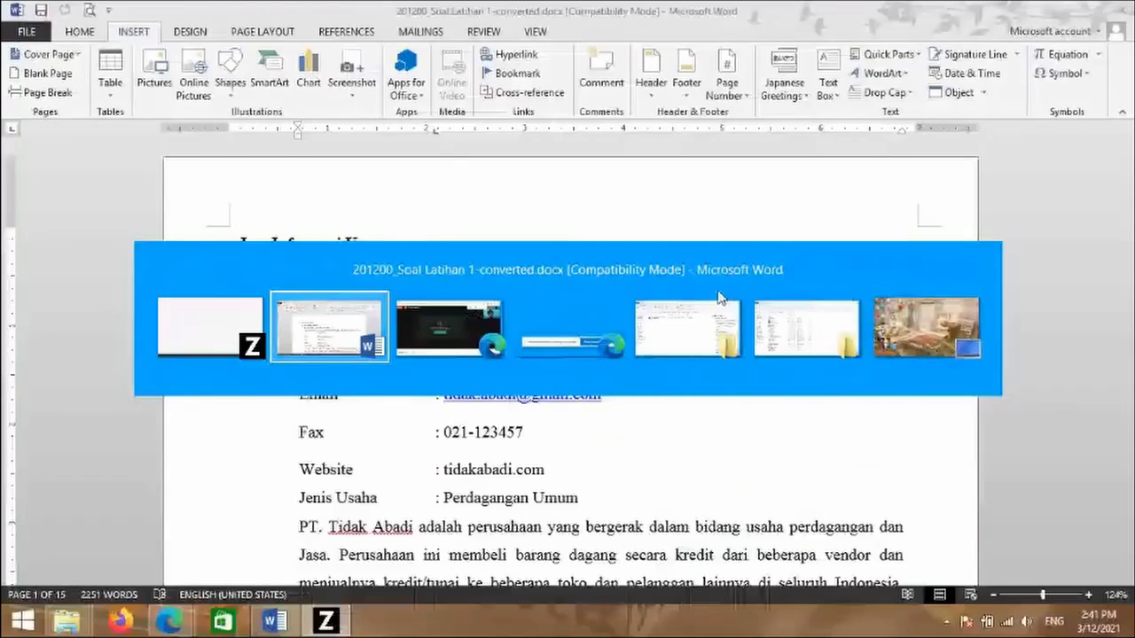
scroll(1132, 257, "down", 3)
scroll(1132, 256, "down", 3)
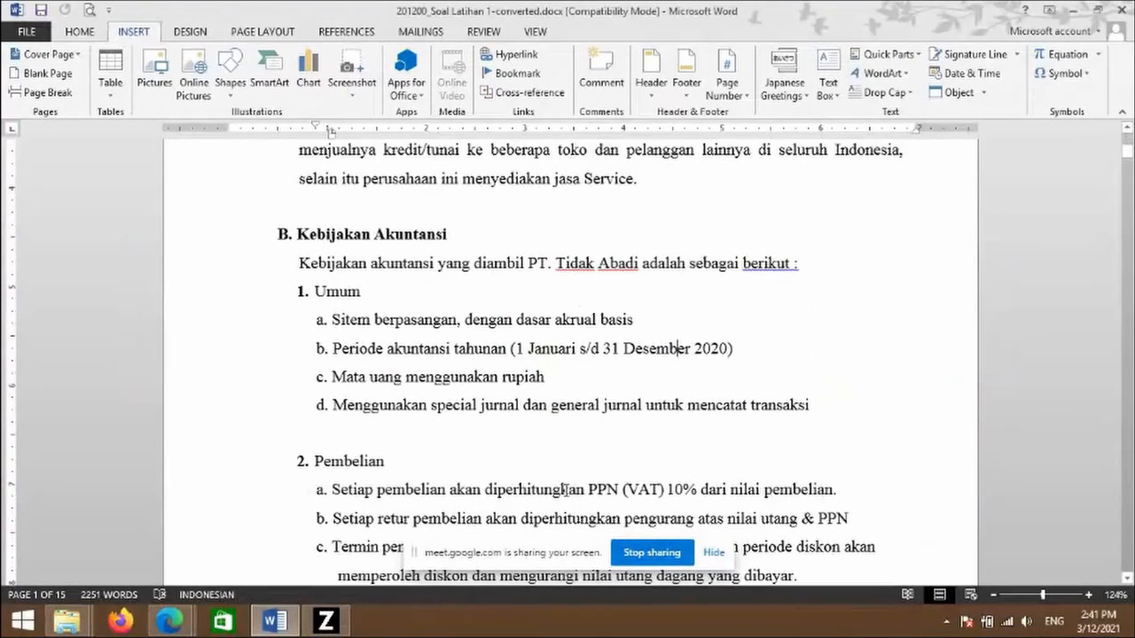
- Set the period start to January 2020, keeping December year-end and the standard chart of accounts
left_click(325, 620)
left_click(435, 176)
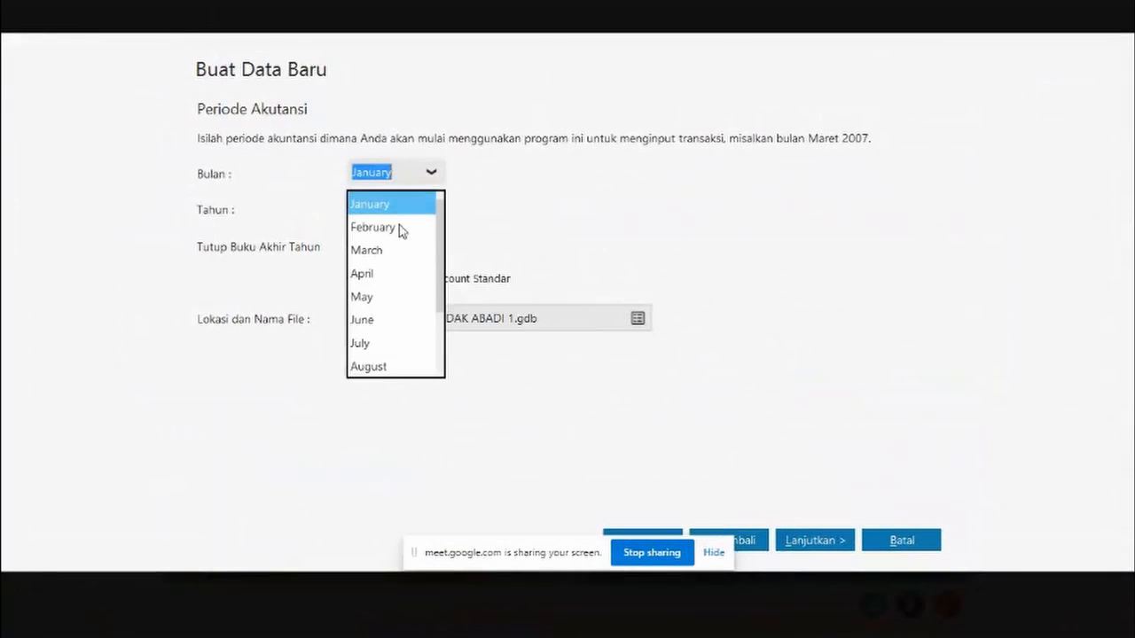
left_click(397, 211)
left_click(430, 251)
double_click(392, 216)
type("2020")
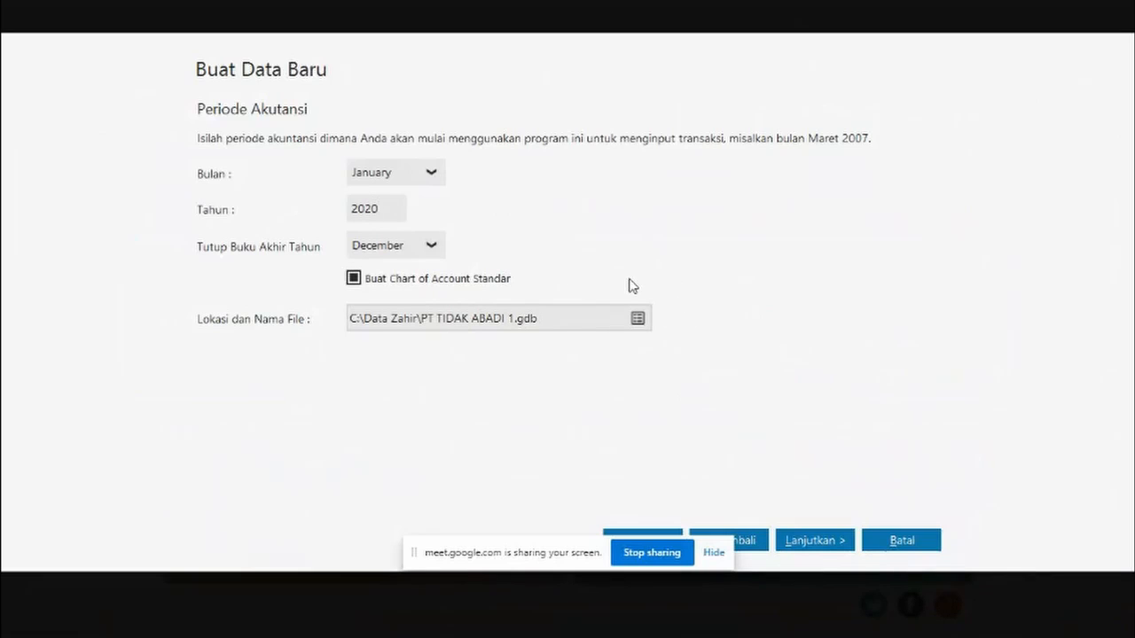
left_click(431, 282)
left_click(443, 279)
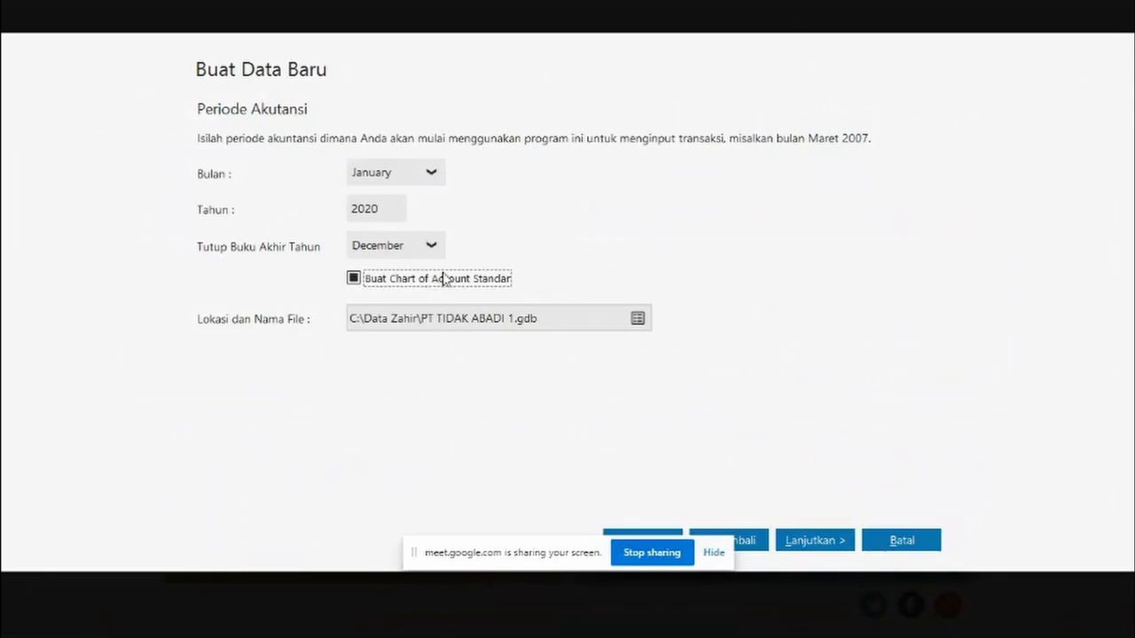
left_click(815, 540)
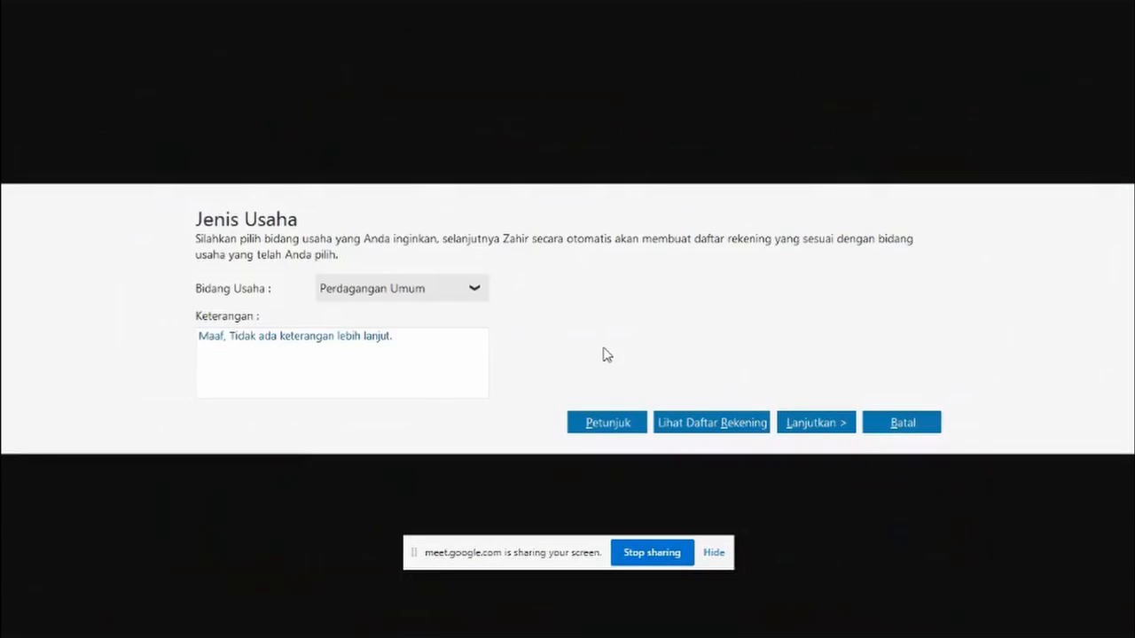
- Check the required business type in the Word exercise document
key("alt+Tab")
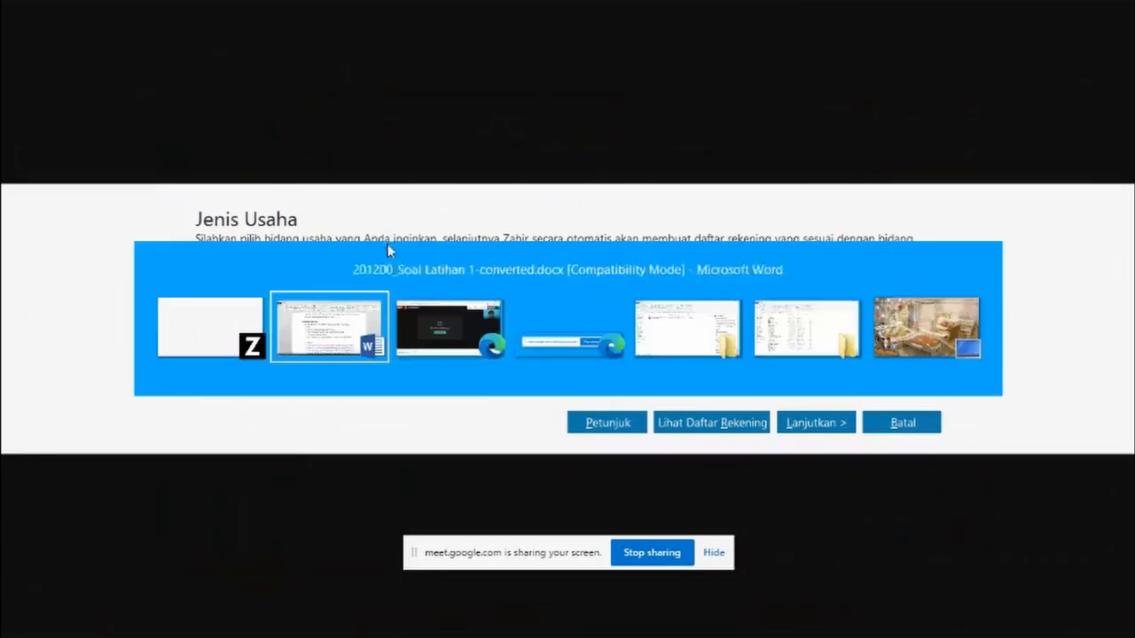
left_click(337, 326)
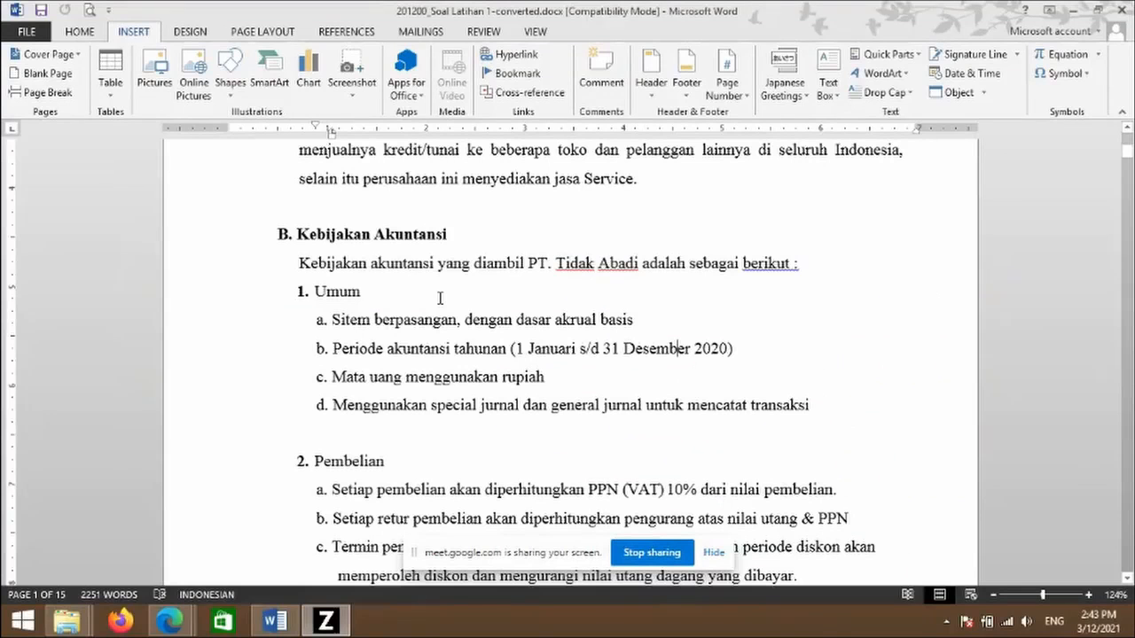
scroll(440, 299, "up", 3)
scroll(519, 364, "up", 6)
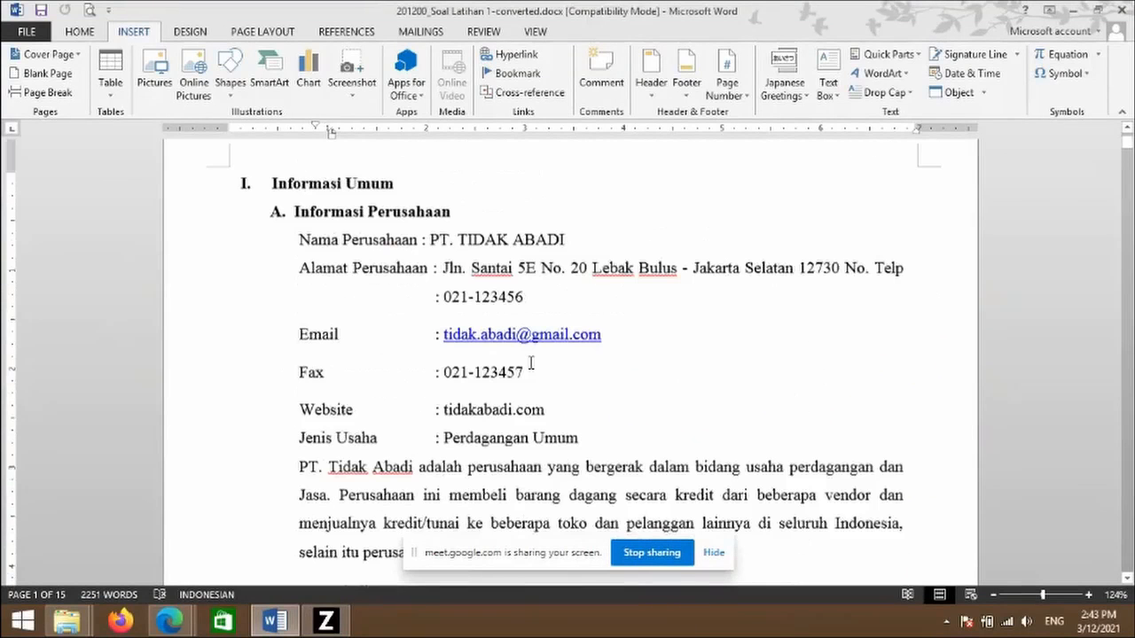
- Choose Perdagangan Umum as the business type and confirm it
key("alt+Tab")
left_click(480, 289)
scroll(422, 449, "down", 5)
scroll(423, 449, "up", 5)
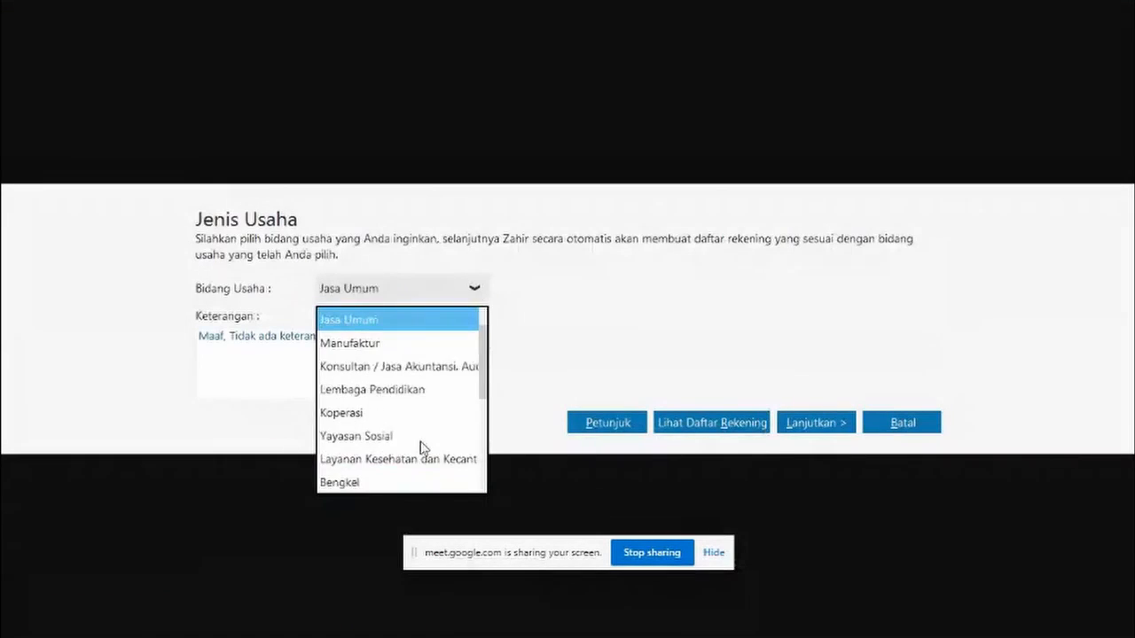
left_click(401, 320)
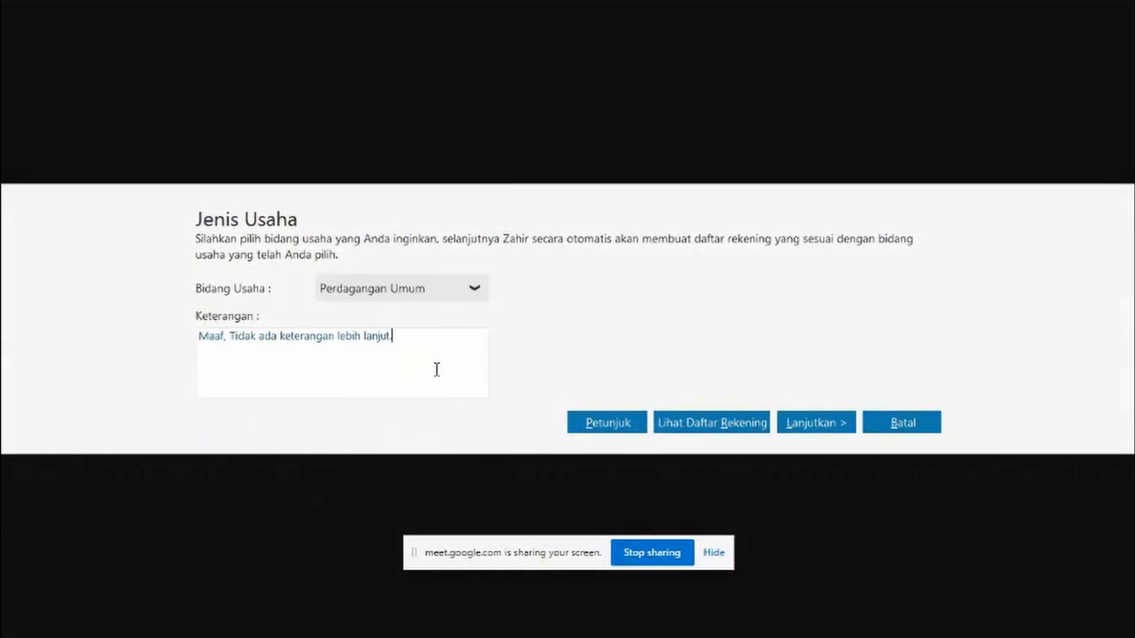
left_click(841, 428)
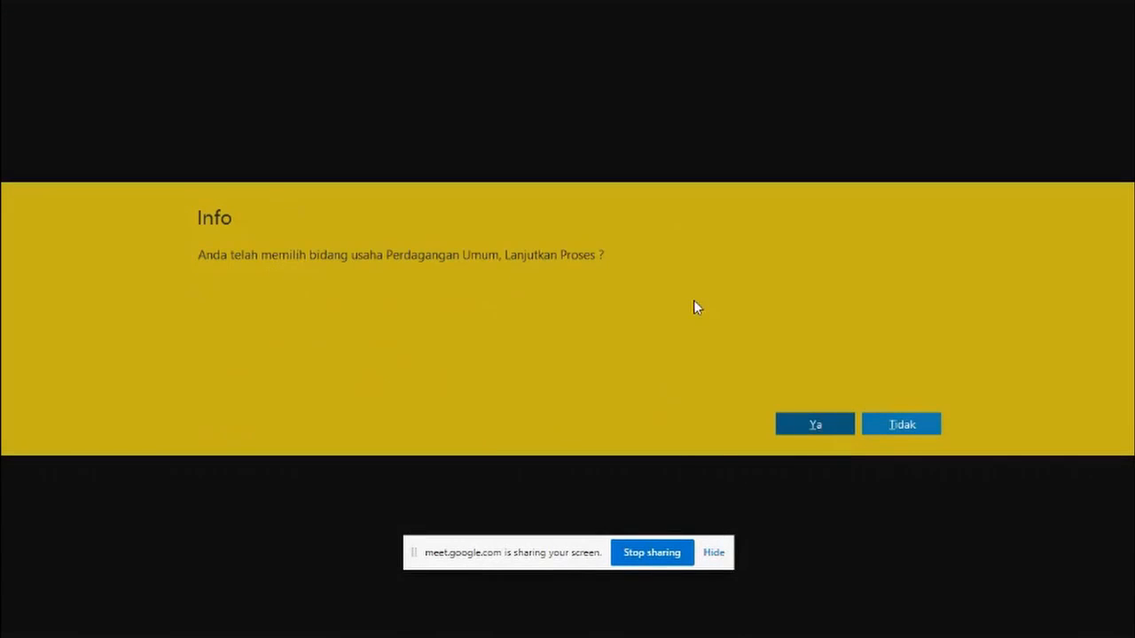
left_click(825, 430)
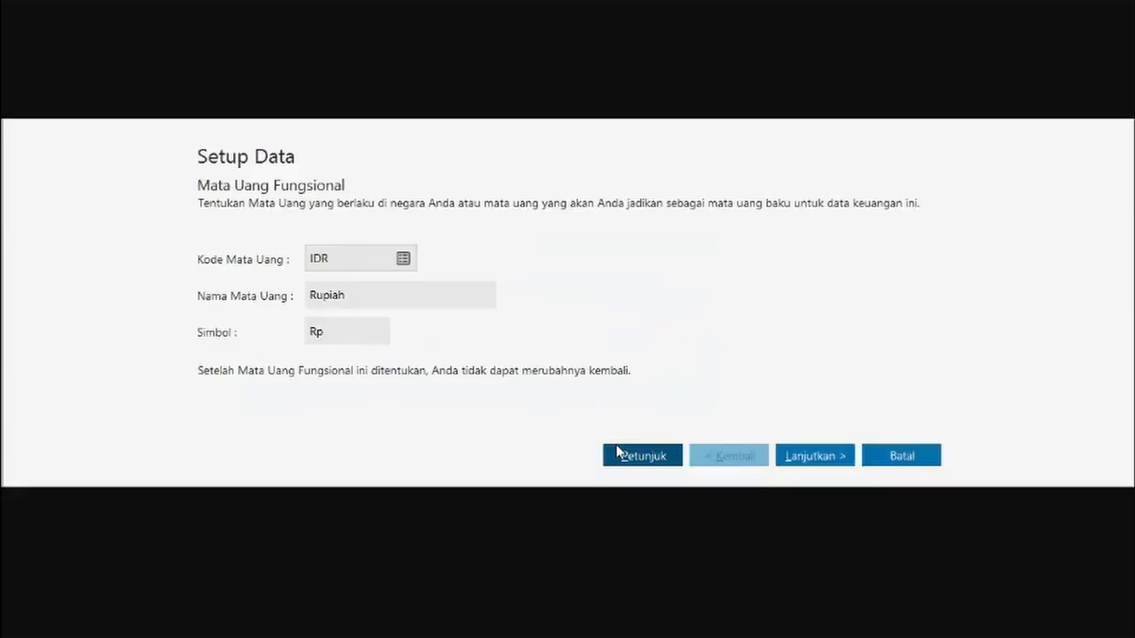
- Accept IDR as the functional currency and review the currency details in the Word exercise
key("alt+Tab")
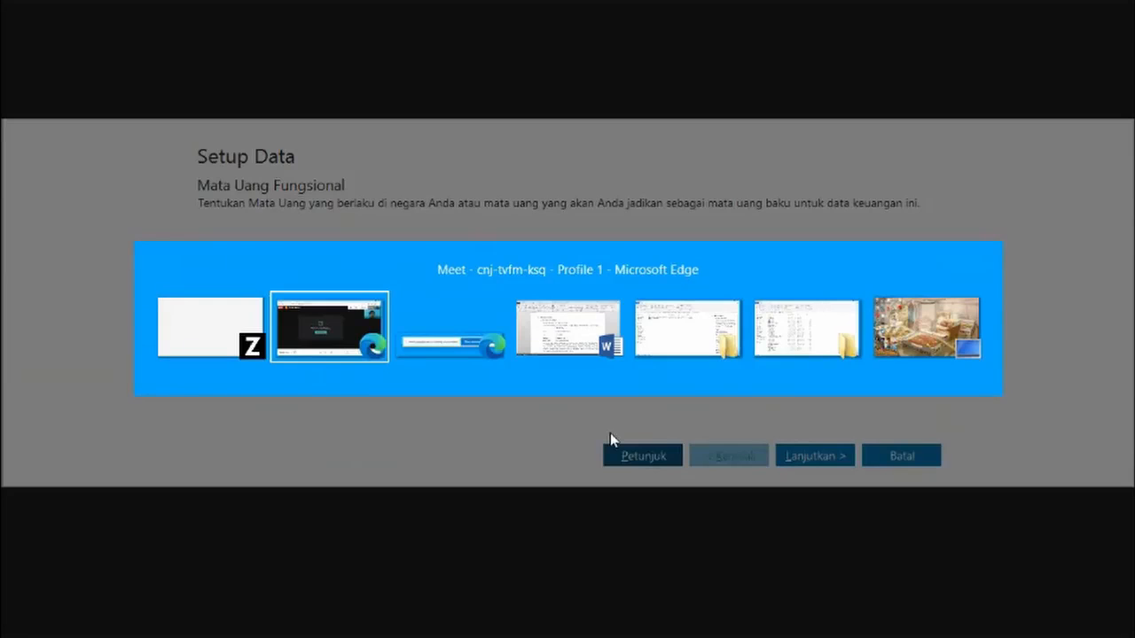
key("alt+Tab")
key("alt+Tab")
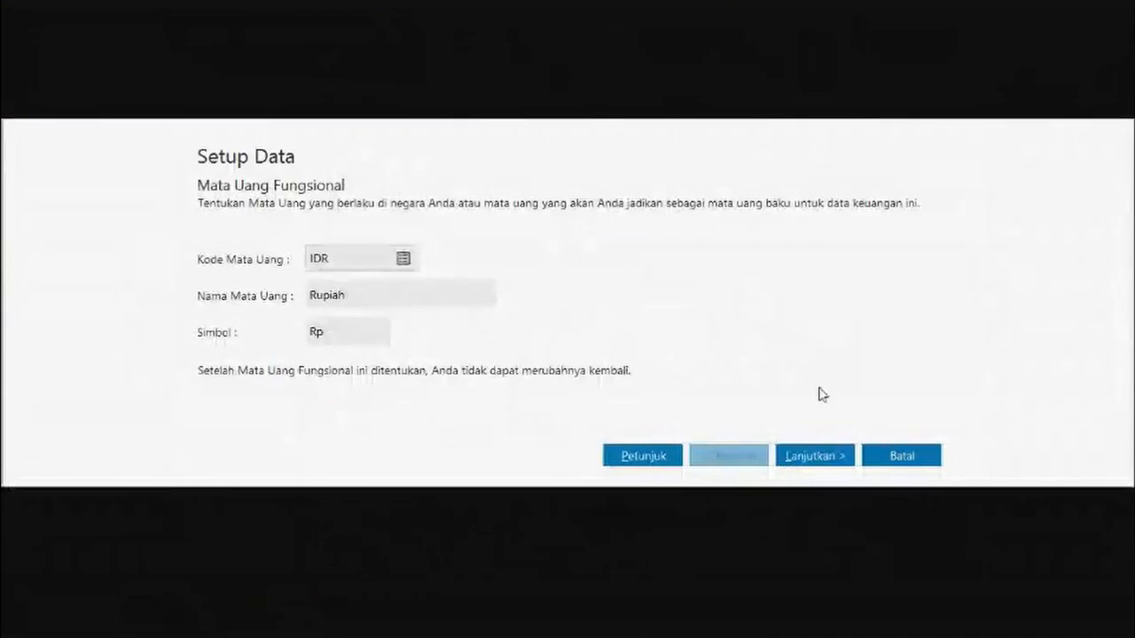
left_click(816, 454)
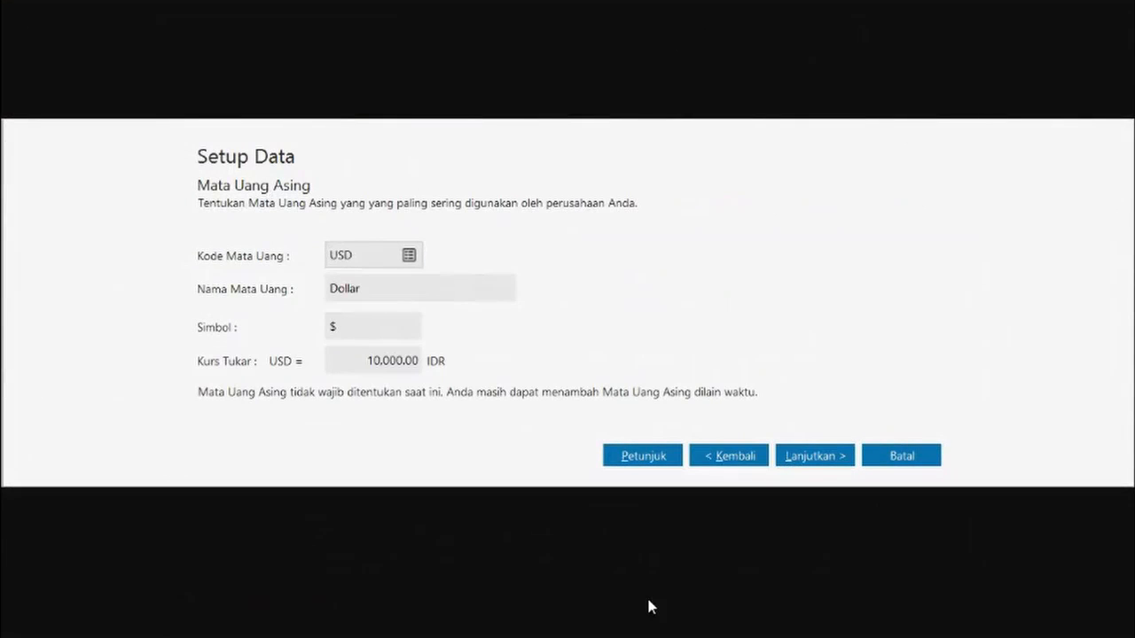
key("alt+Tab")
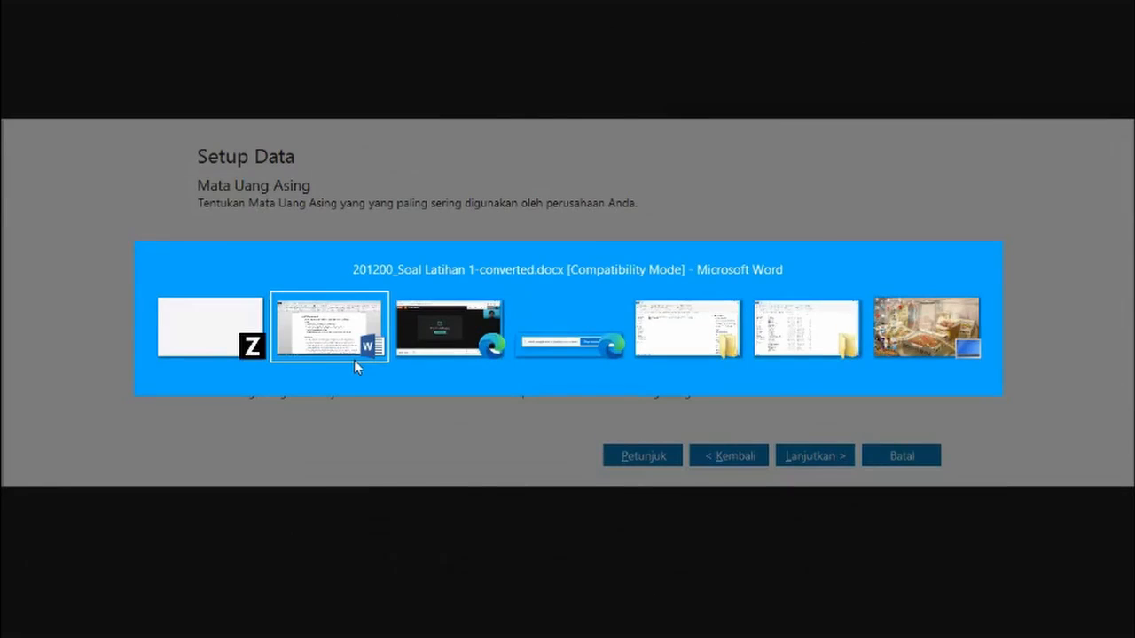
left_click(354, 360)
scroll(550, 449, "down", 3)
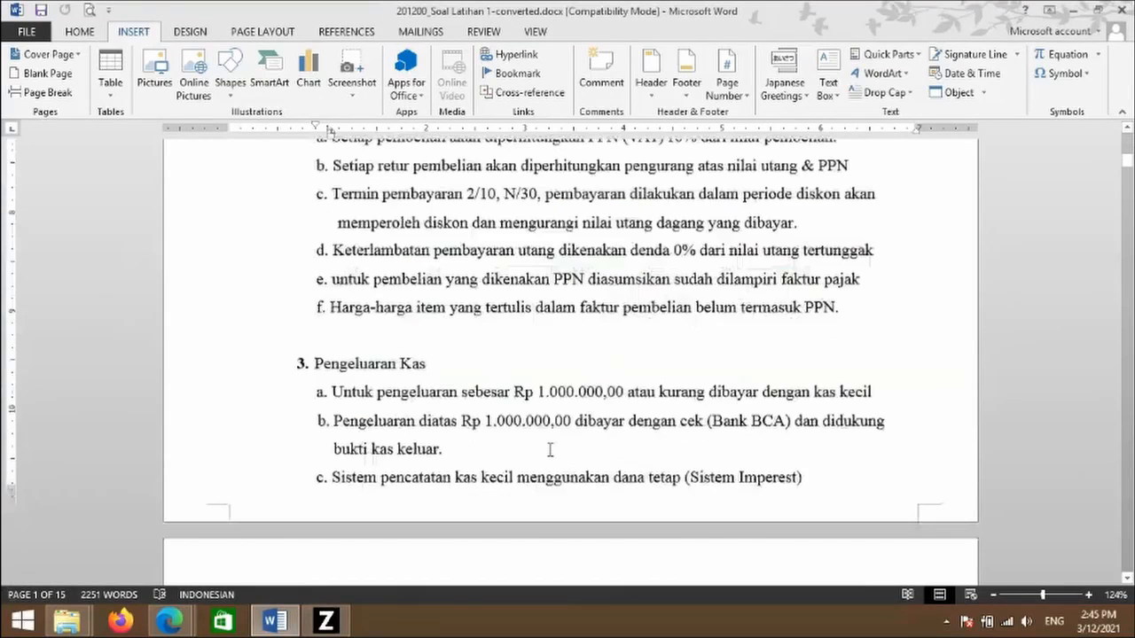
scroll(549, 449, "down", 5)
- Verify USD (Dollar, symbol $) at a 10.000,00 rate and finish the setup wizard
left_click(342, 625)
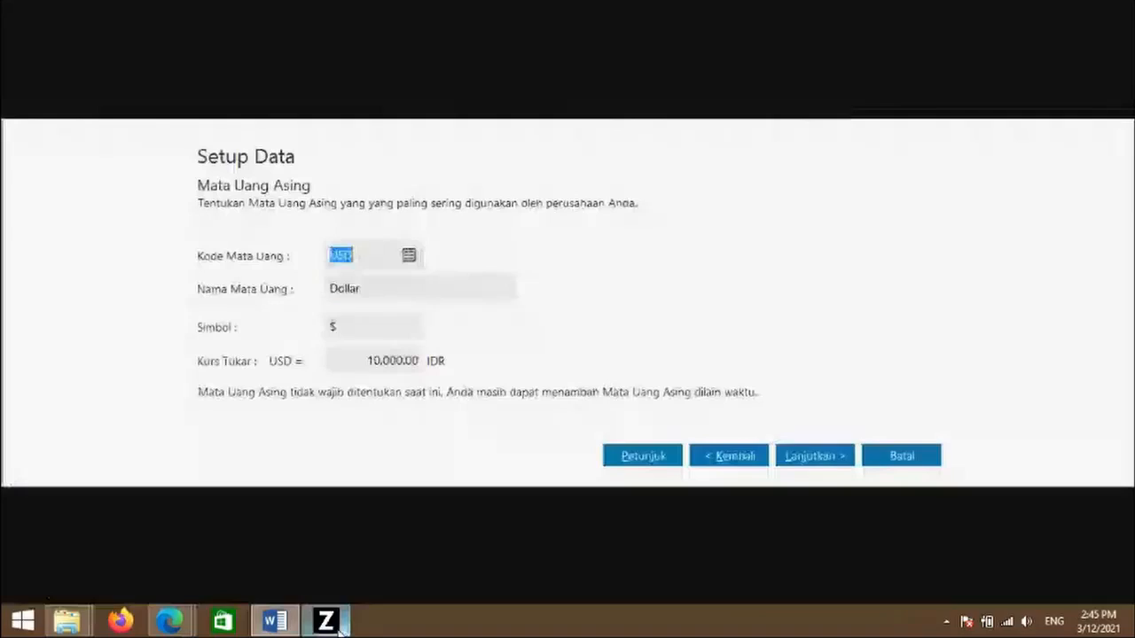
left_click(391, 284)
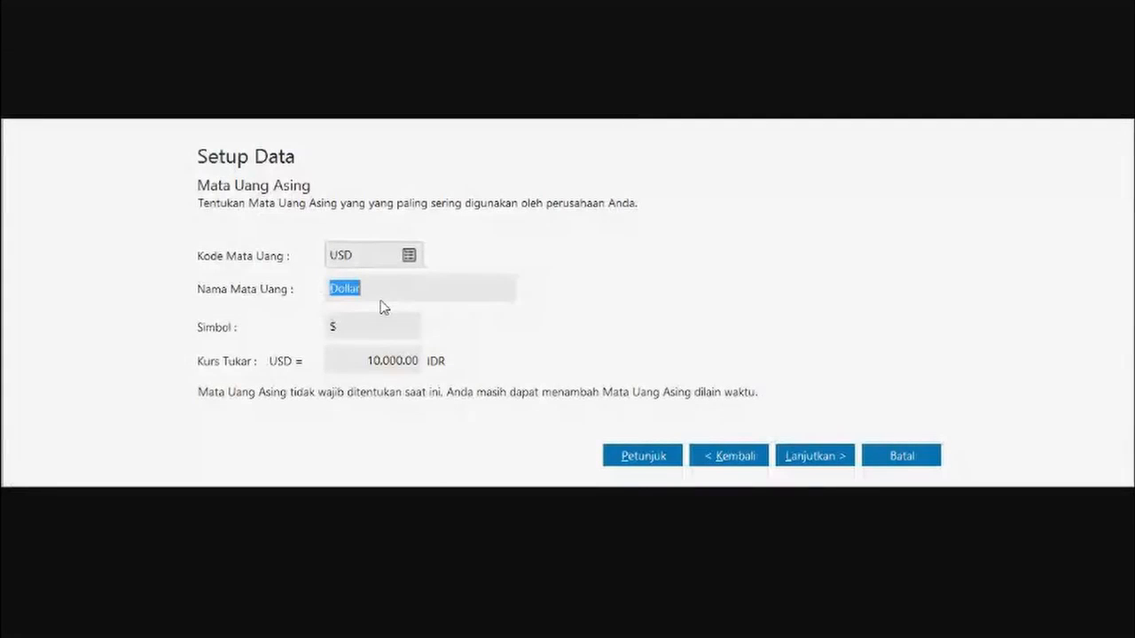
left_click(433, 293)
left_click(380, 321)
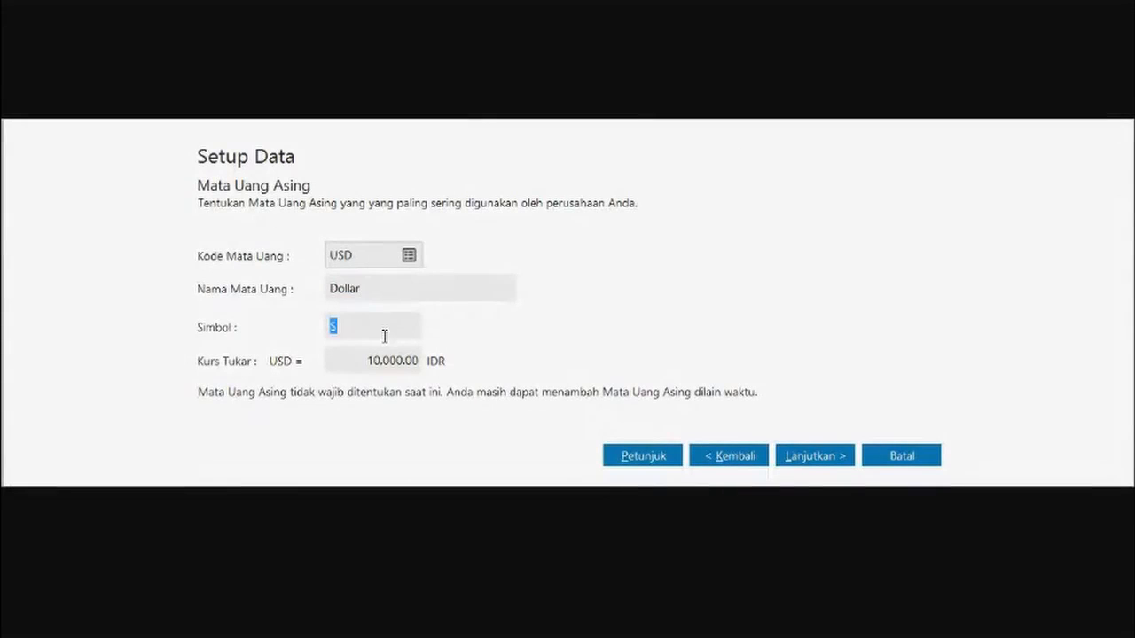
left_click(384, 365)
left_click(385, 333)
left_click(826, 459)
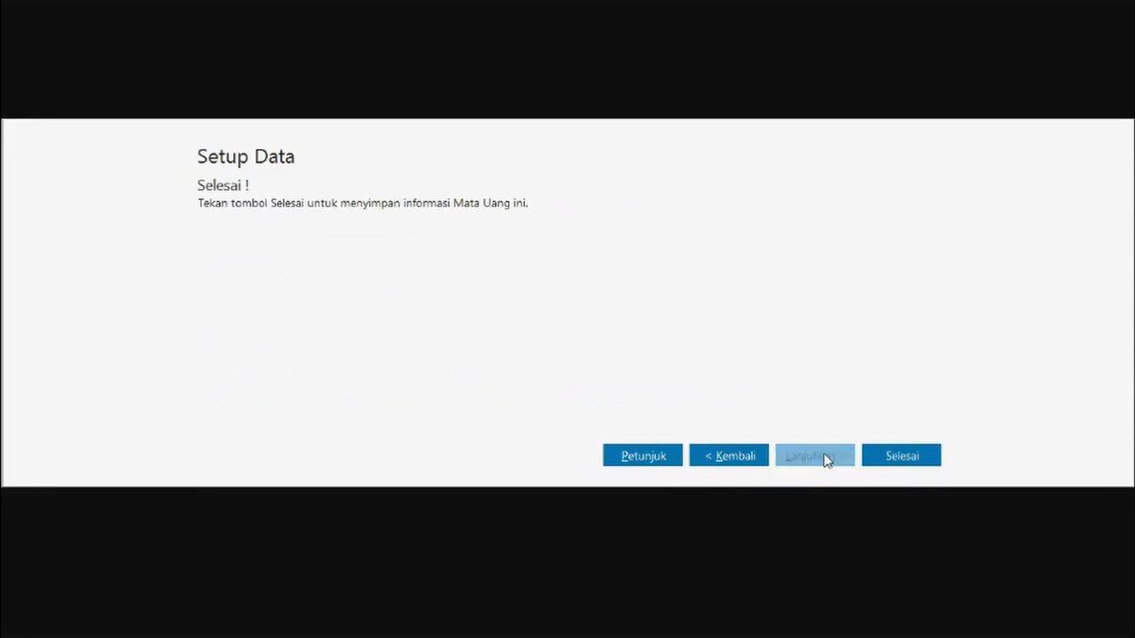
left_click(925, 461)
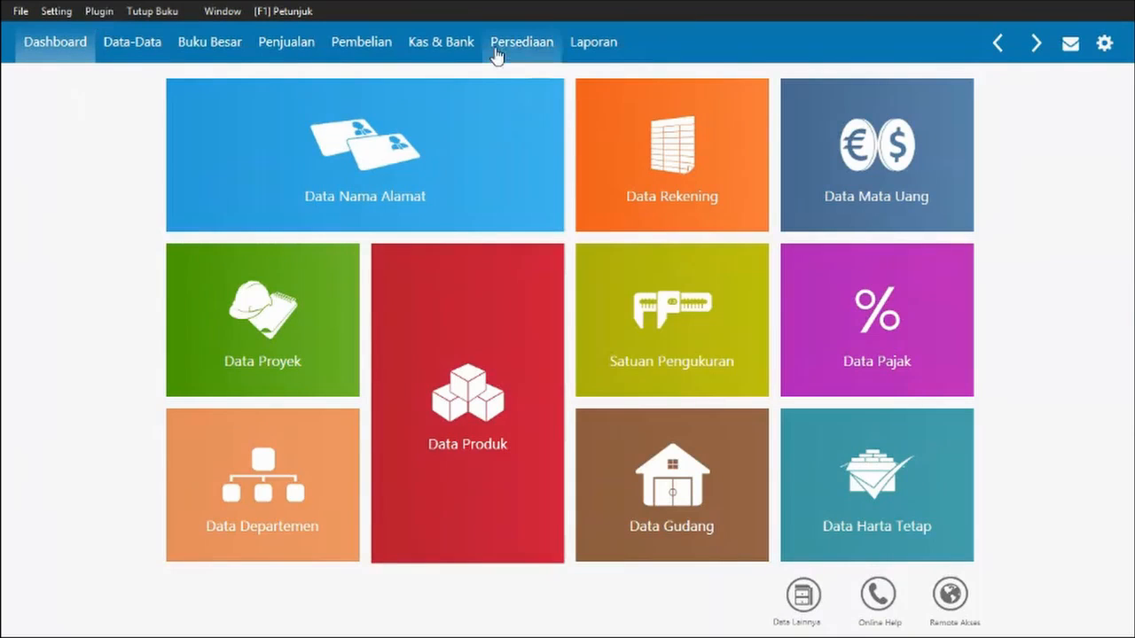
- Look through the Buku Besar and Pembelian tabs, settle on Data-Data, and switch to Word
left_click(209, 46)
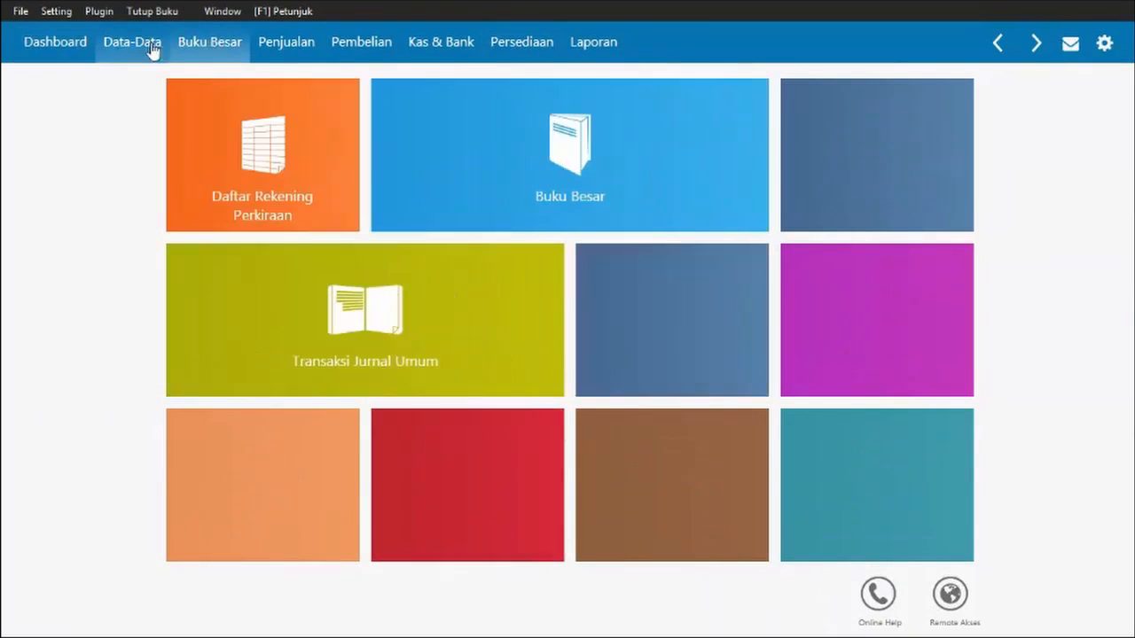
left_click(333, 52)
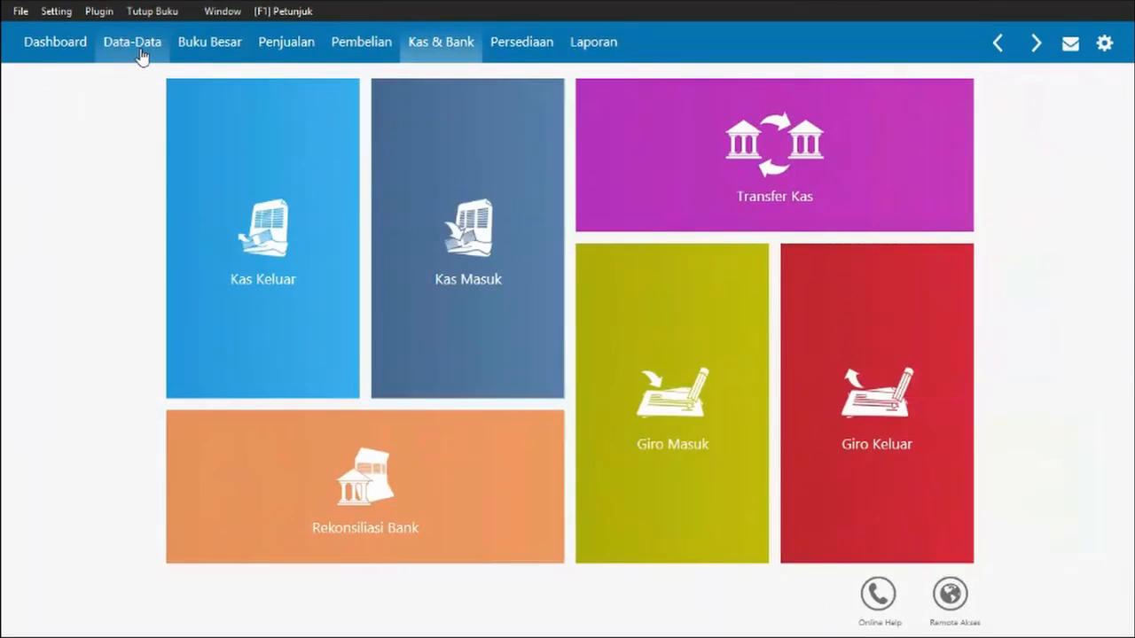
left_click(133, 44)
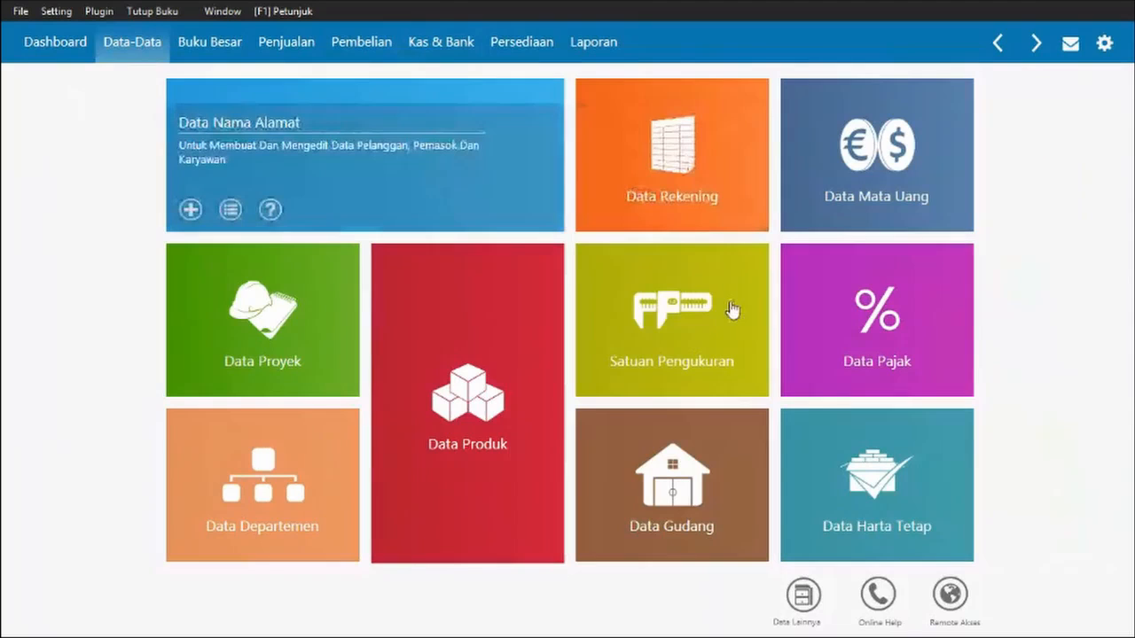
key("alt+Tab")
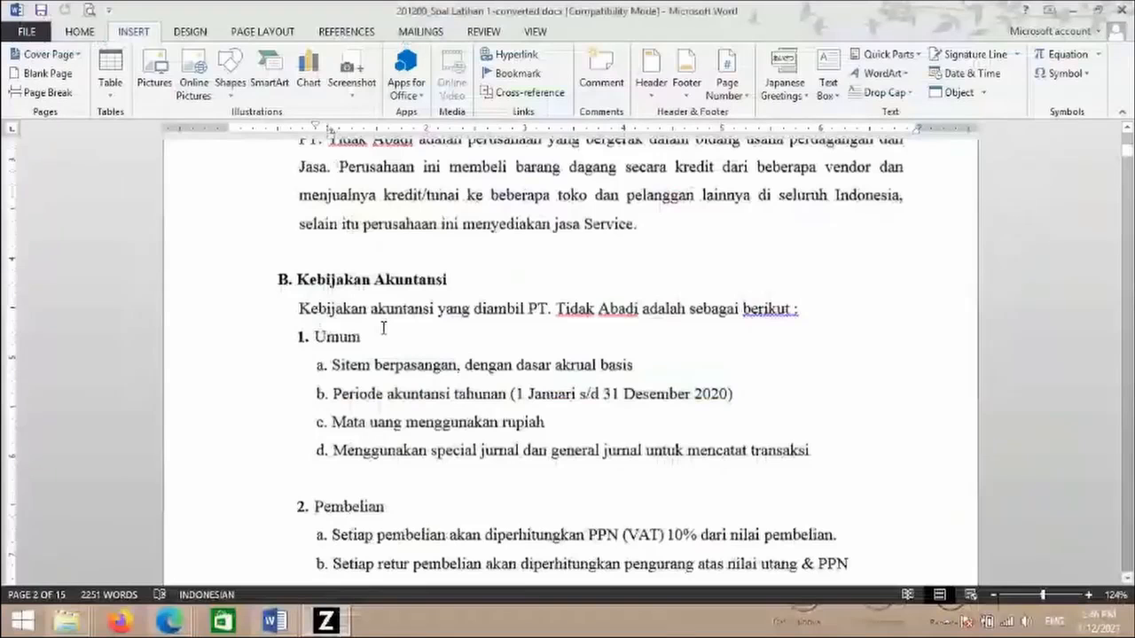
- Scroll through the Kebijakan Akuntansi purchasing, cash-payment and sales policies, then return to Zahir
scroll(383, 328, "down", 2)
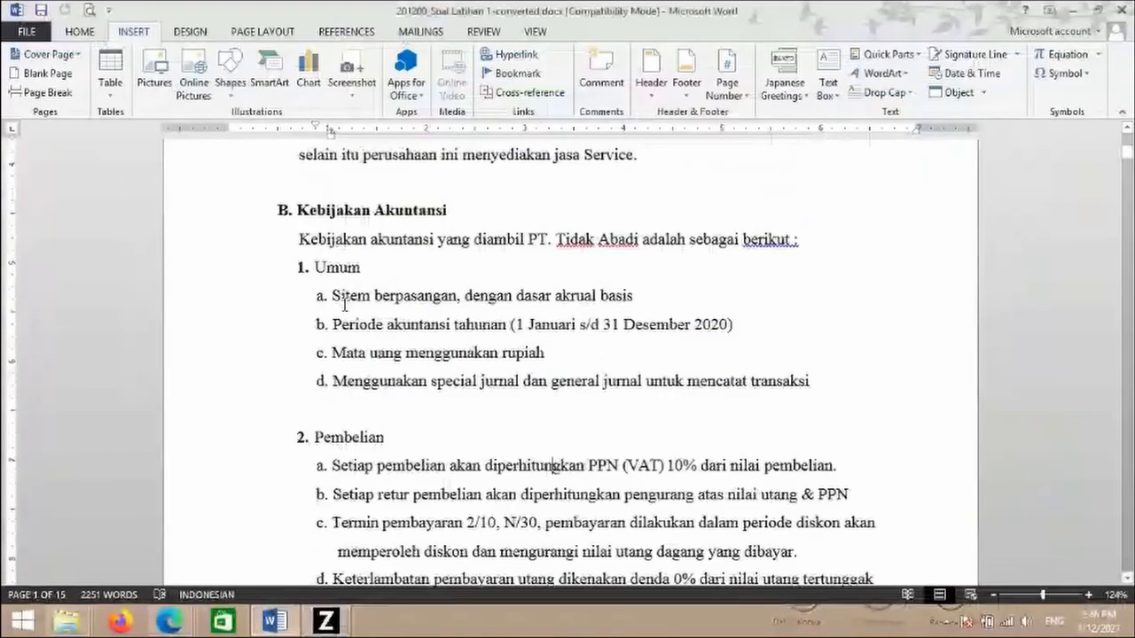
scroll(645, 321, "down", 5)
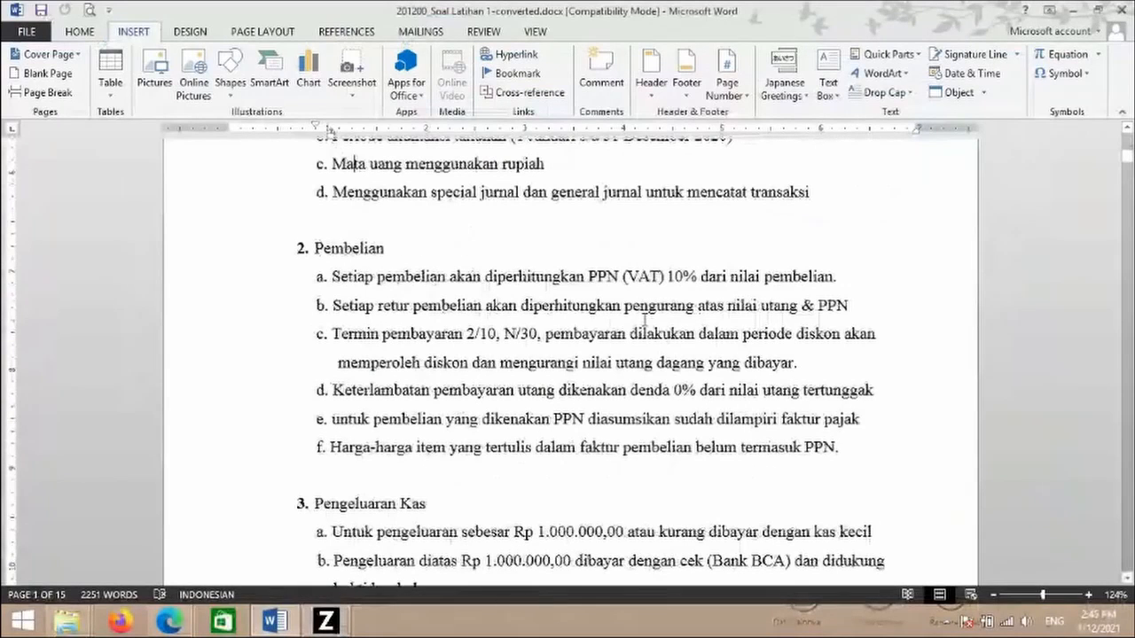
scroll(644, 321, "down", 1)
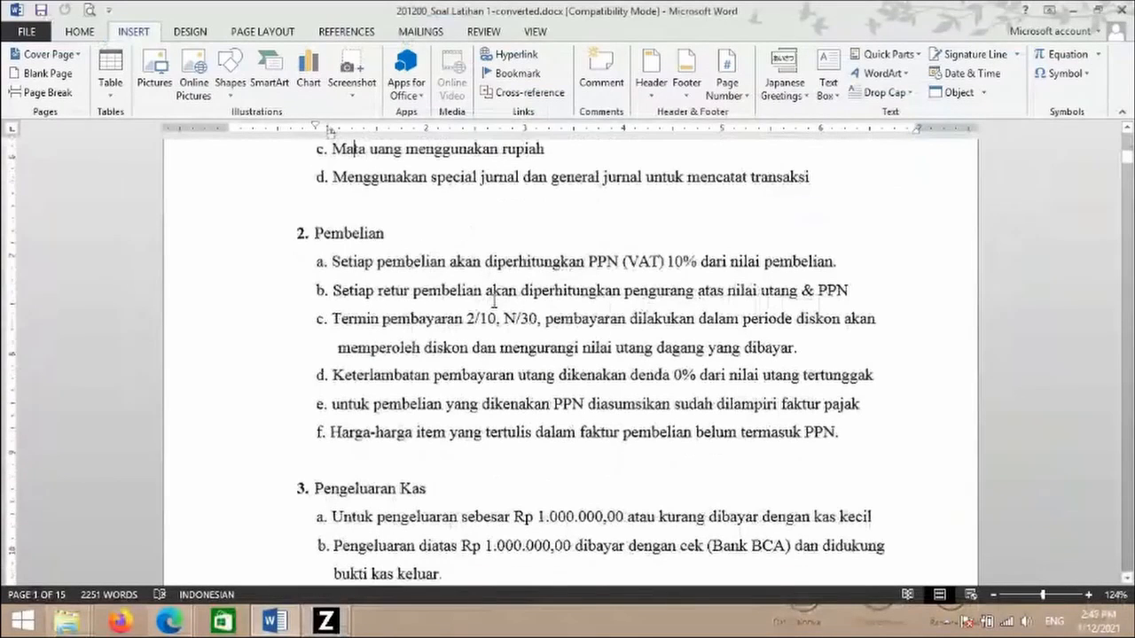
scroll(494, 301, "down", 12)
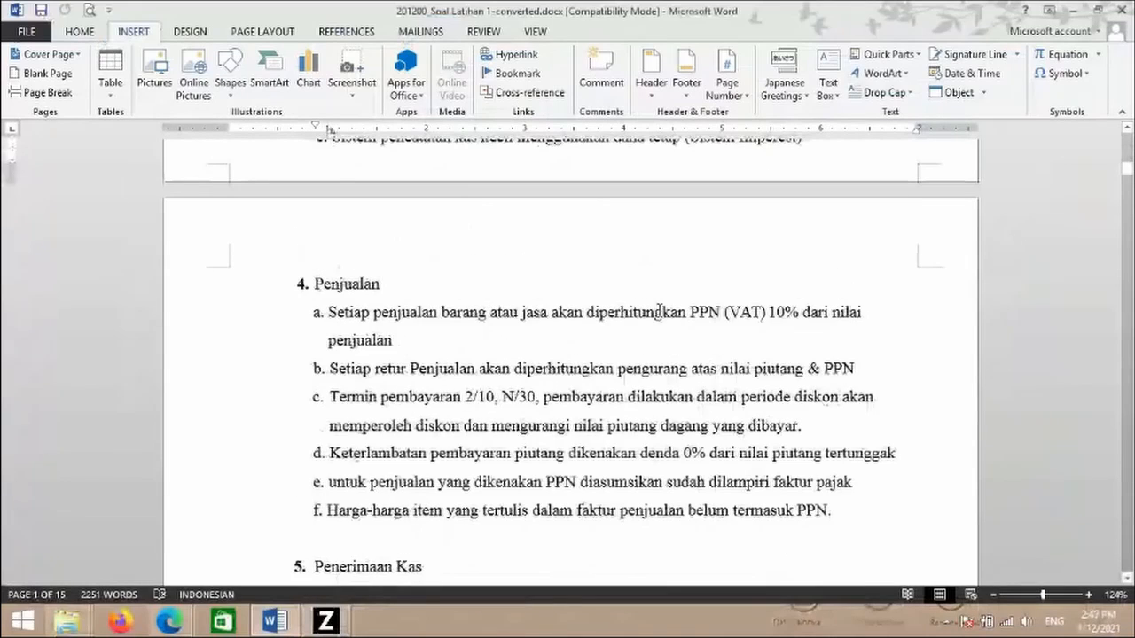
scroll(659, 310, "up", 1)
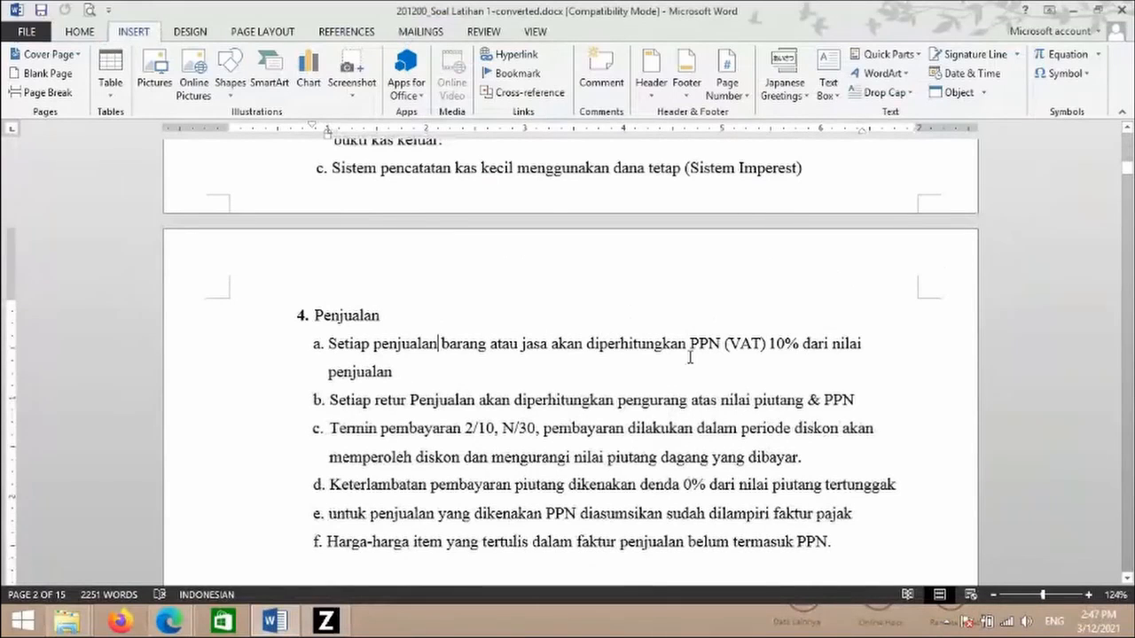
scroll(690, 356, "up", 5)
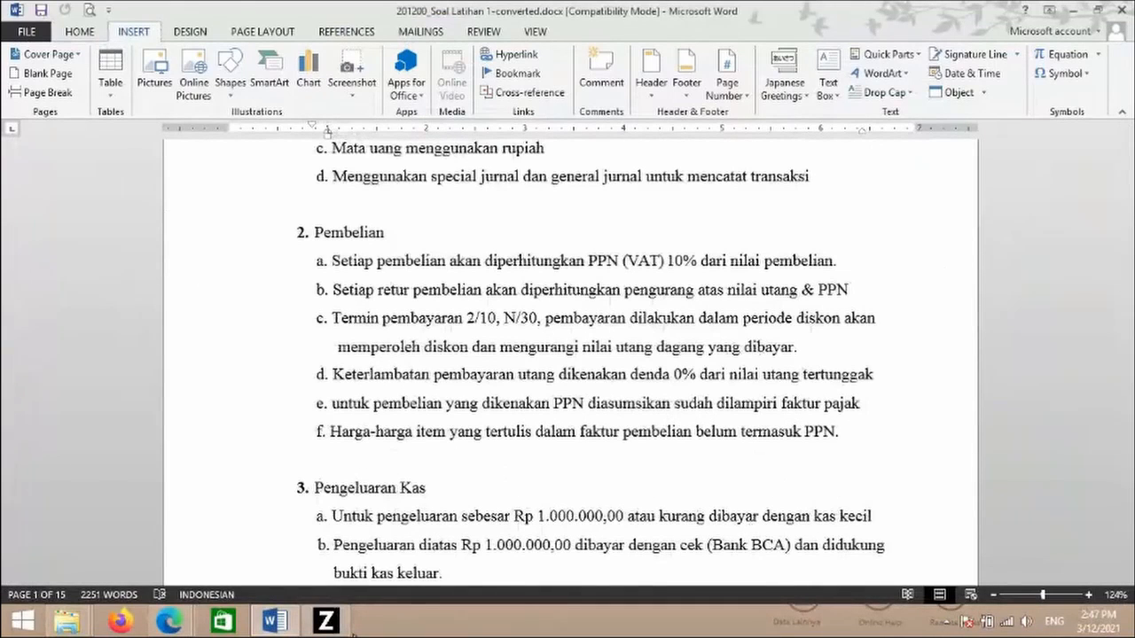
left_click(335, 625)
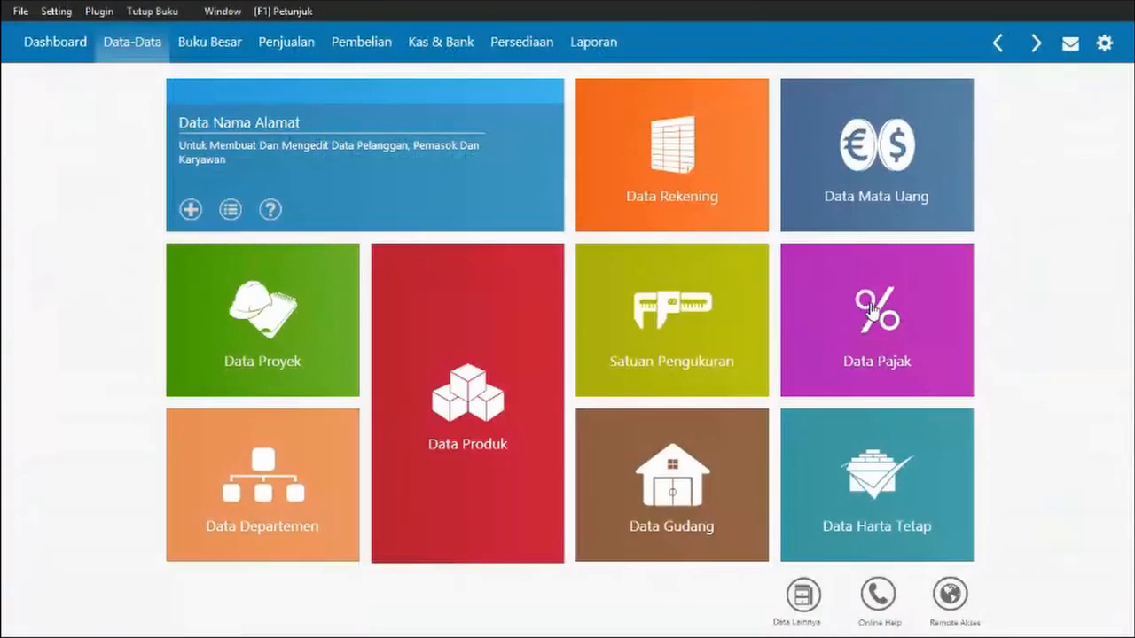
- Open Data Pajak, edit and save Value Added Tax (VAT, 10%), then close the list
left_click(871, 308)
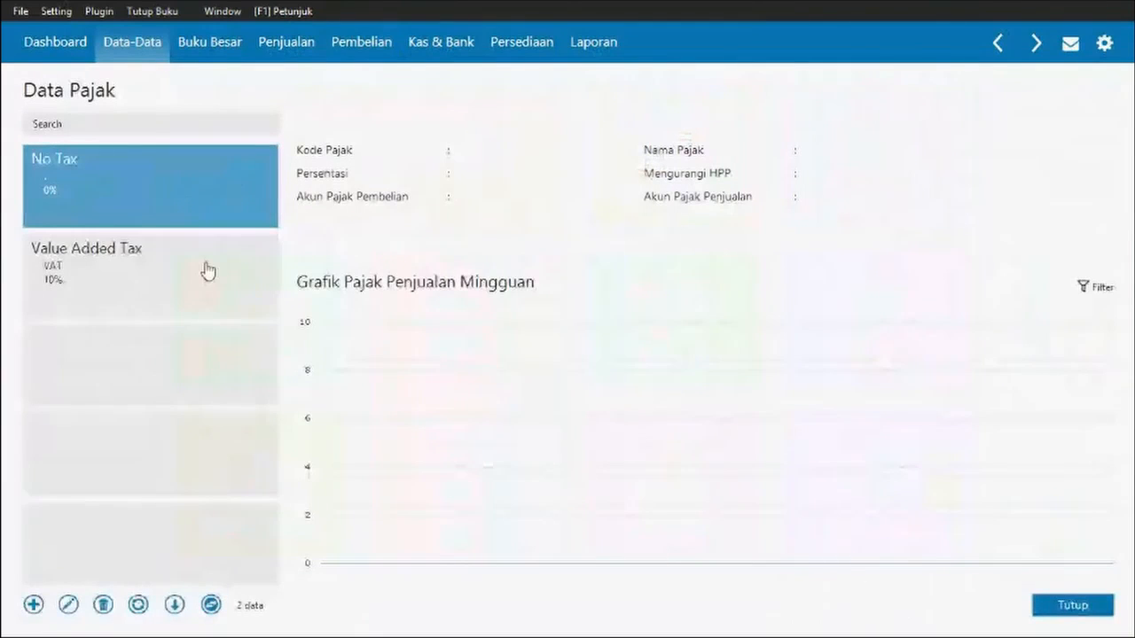
left_click(107, 298)
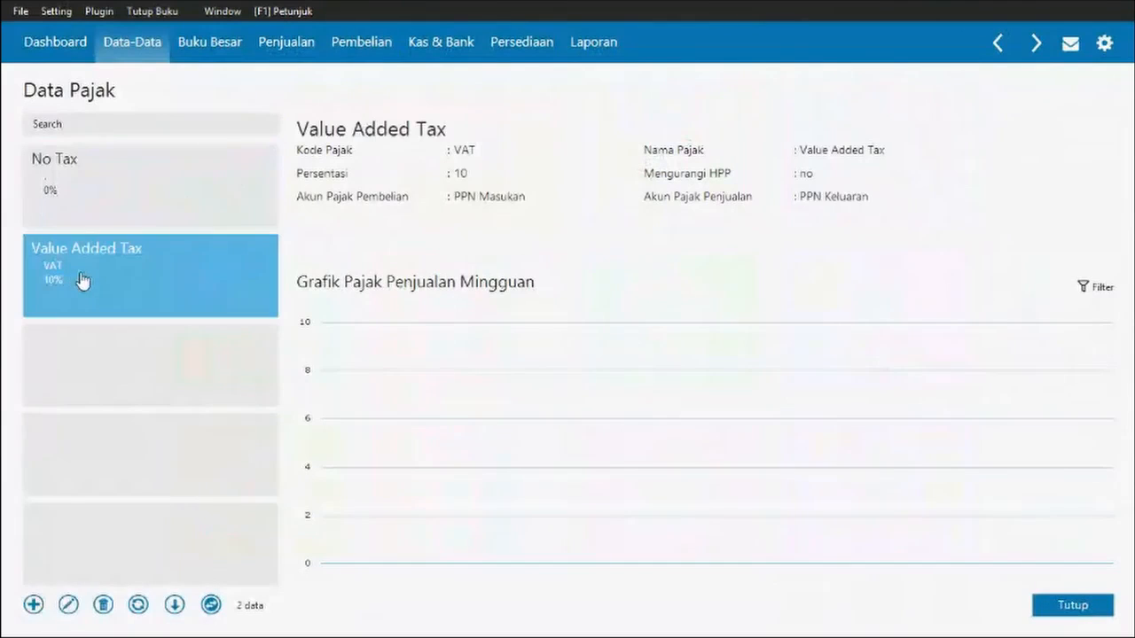
left_click(68, 606)
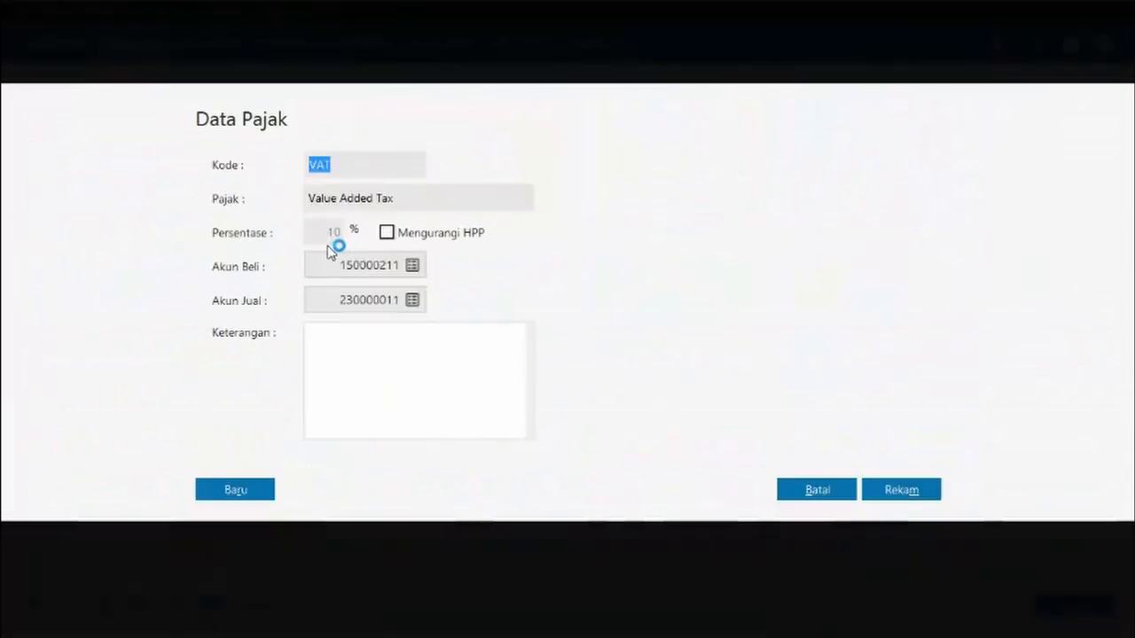
left_click(931, 489)
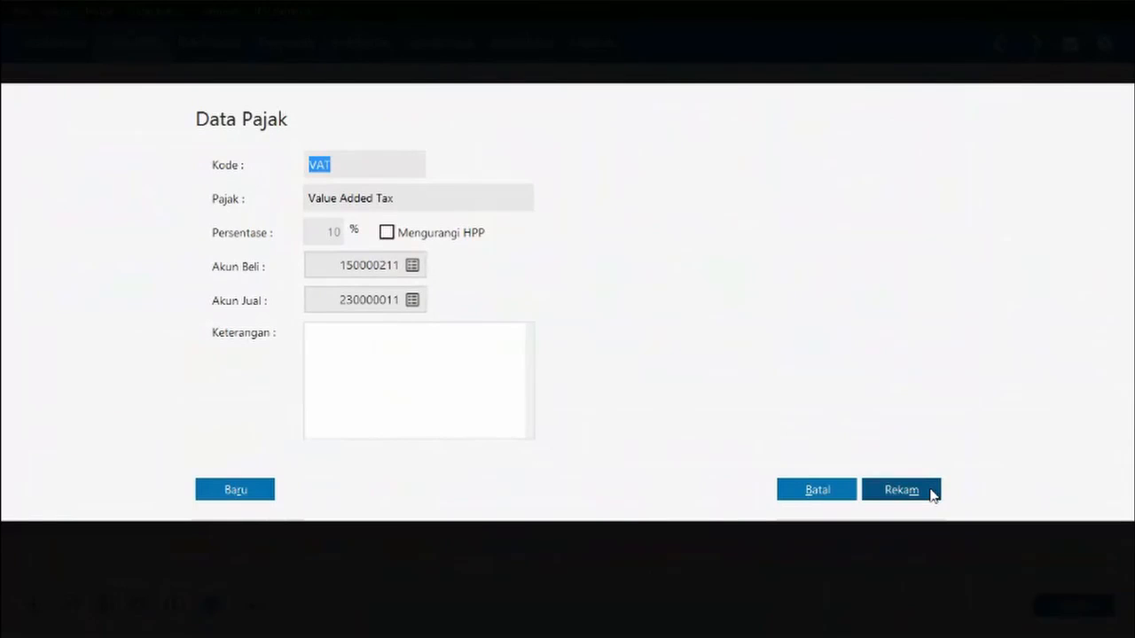
left_click(927, 489)
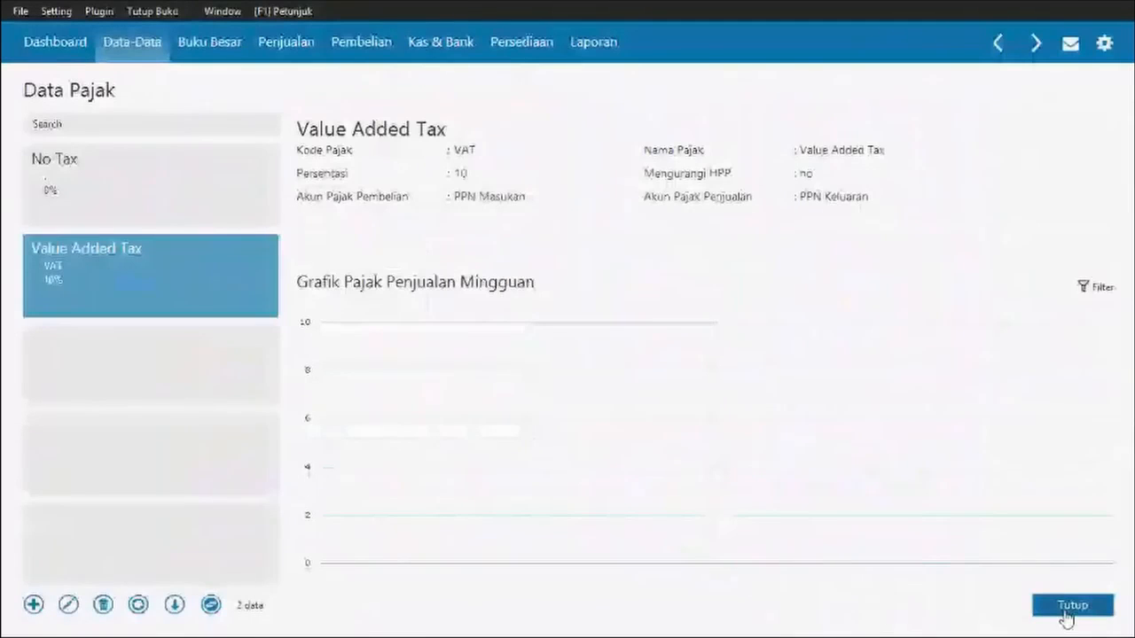
left_click(1071, 607)
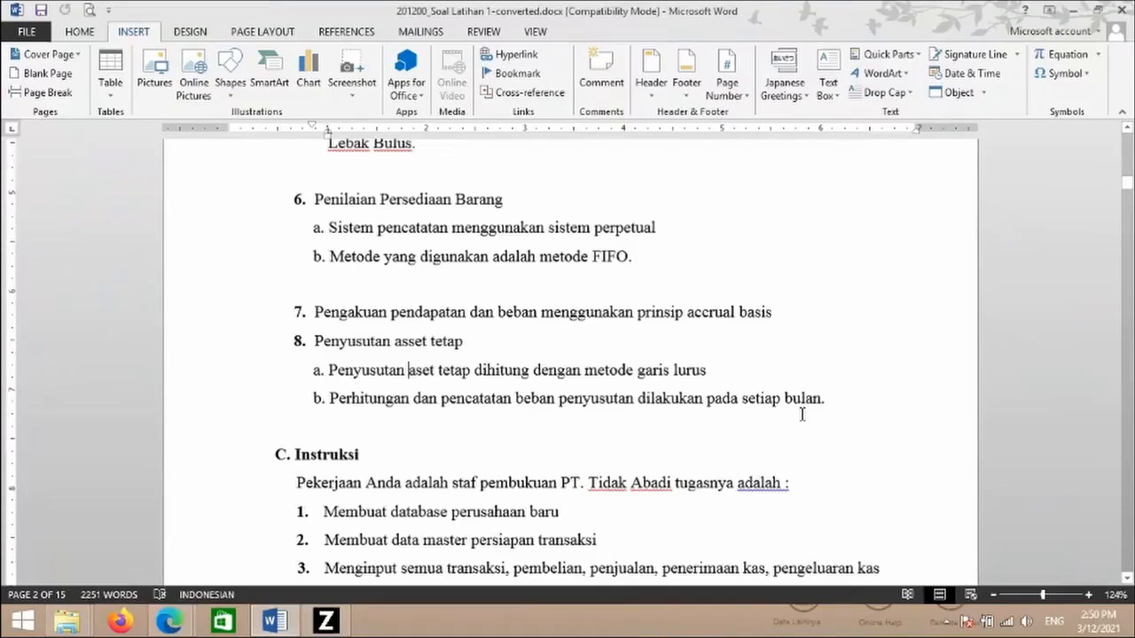
- Scroll the exercise document down to the section C customer and vendor tables on page 3
left_click(802, 414)
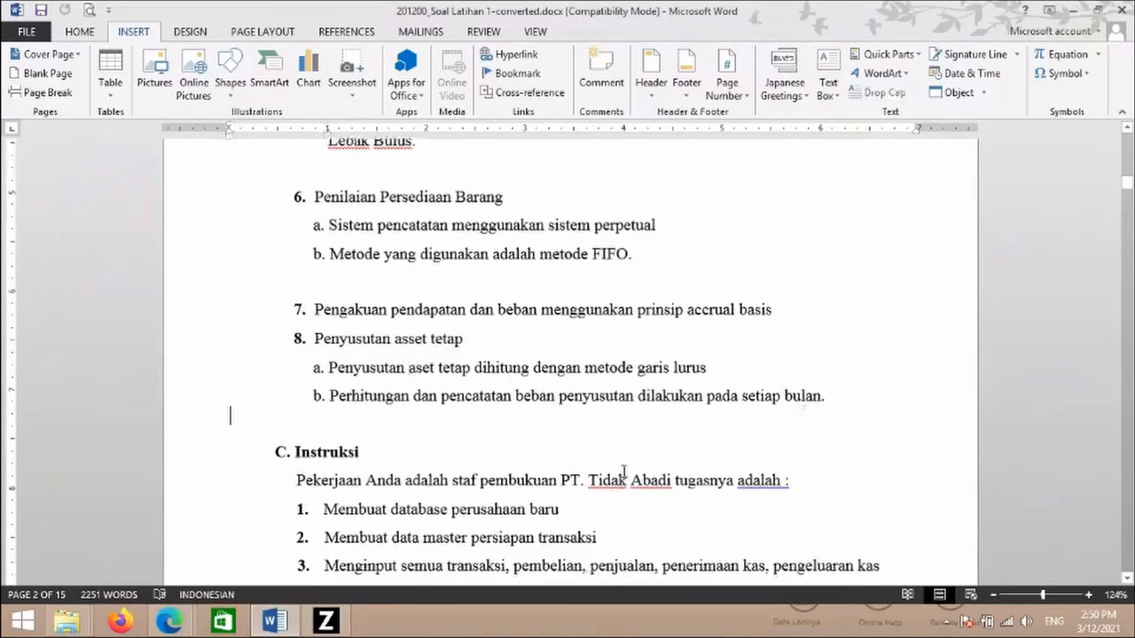
scroll(624, 472, "down", 1)
scroll(624, 471, "down", 5)
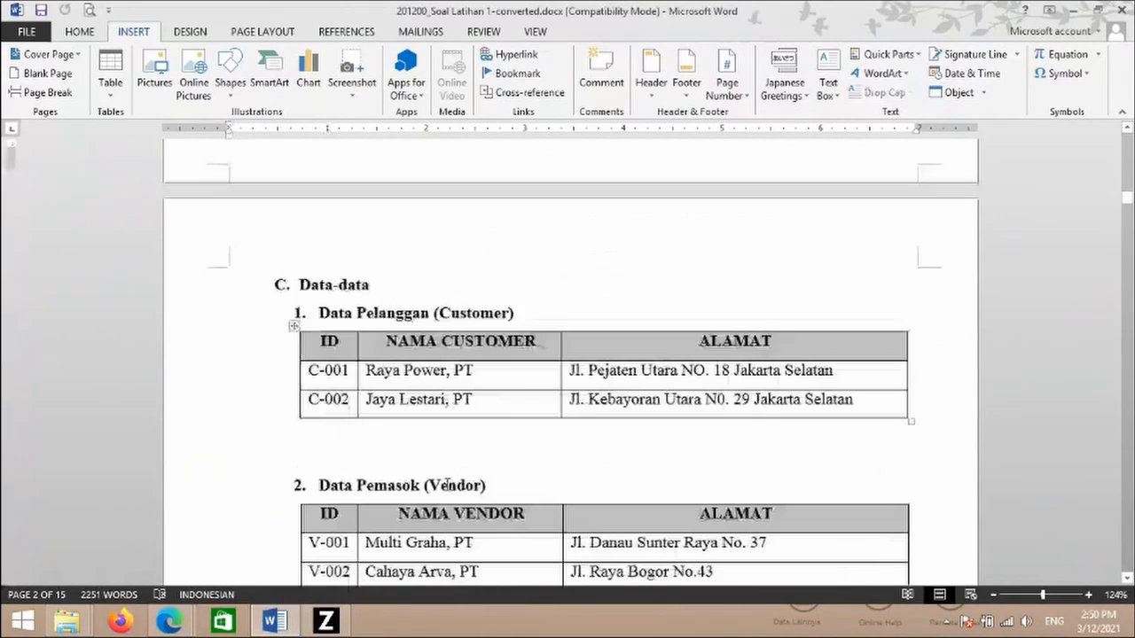
scroll(448, 484, "down", 1)
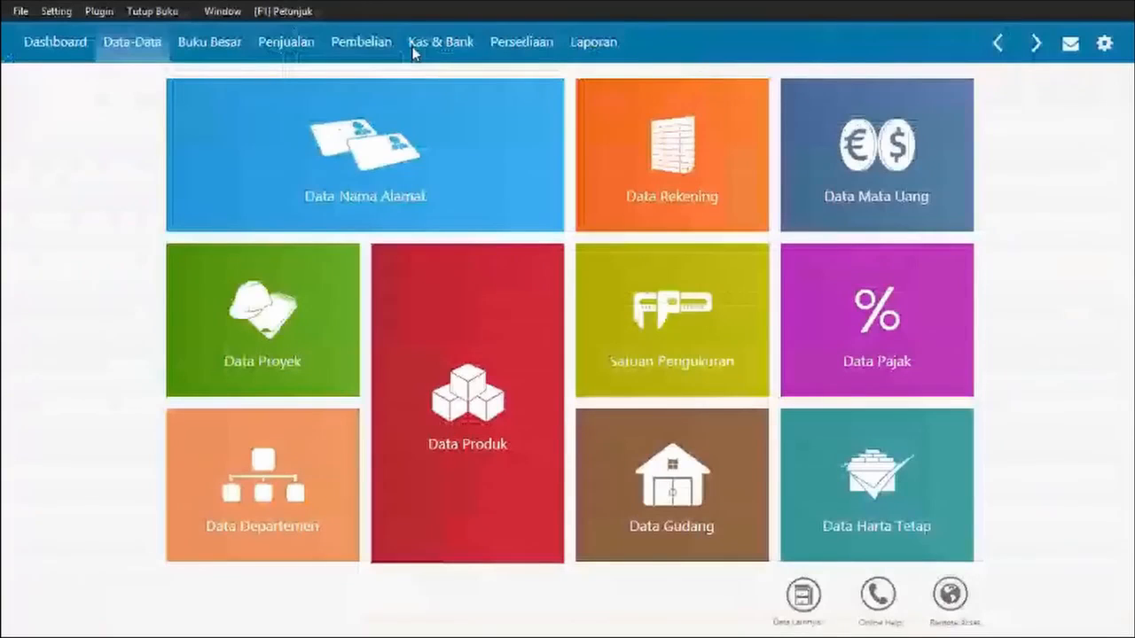
- In Data Nama Alamat, clear the new customer's default CUST-1 ID and begin typing 'pt rA'
mouse_move(346, 177)
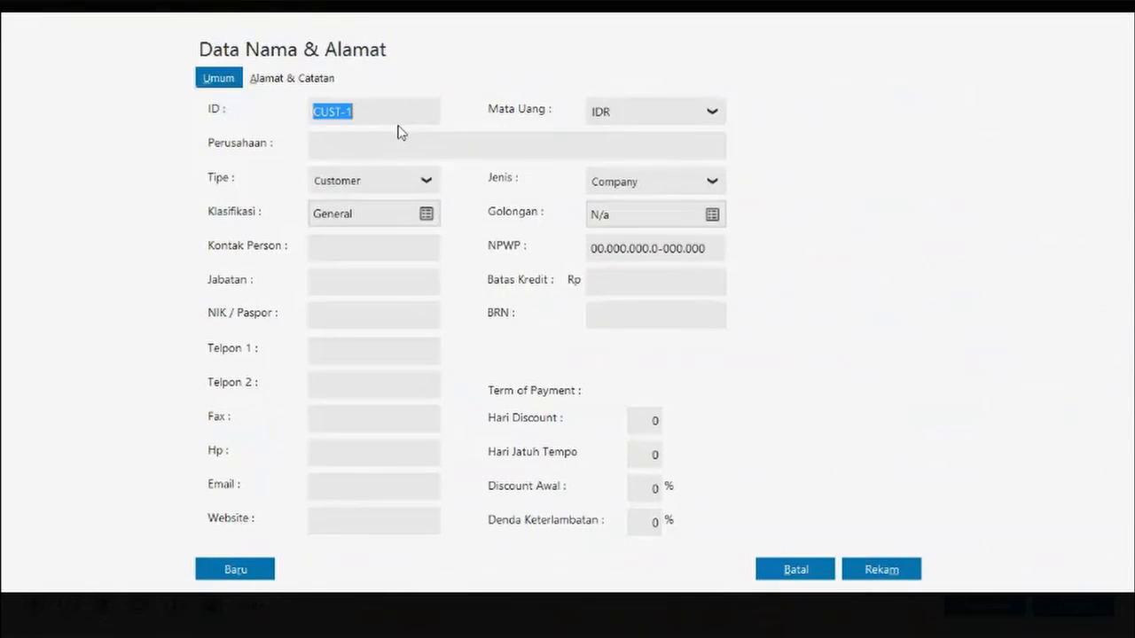
double_click(373, 111)
left_click(372, 111)
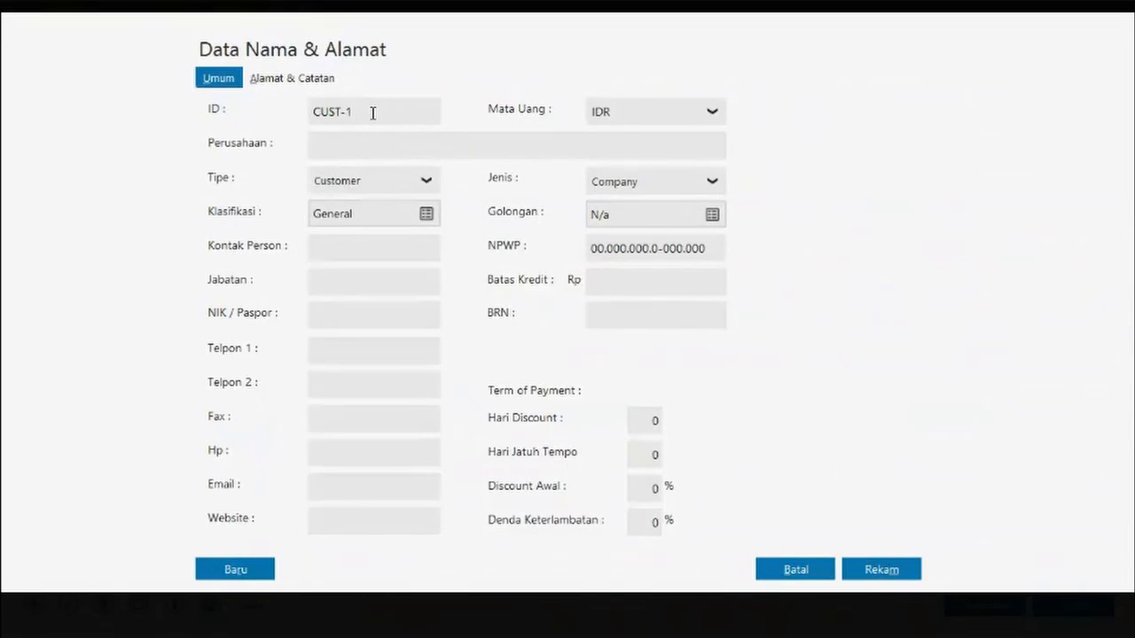
key("BackSpace")
key("BackSpace")
key("BackSpace")
key("BackSpace")
key("BackSpace")
key("BackSpace")
type("pt rA")
key("alt+Tab")
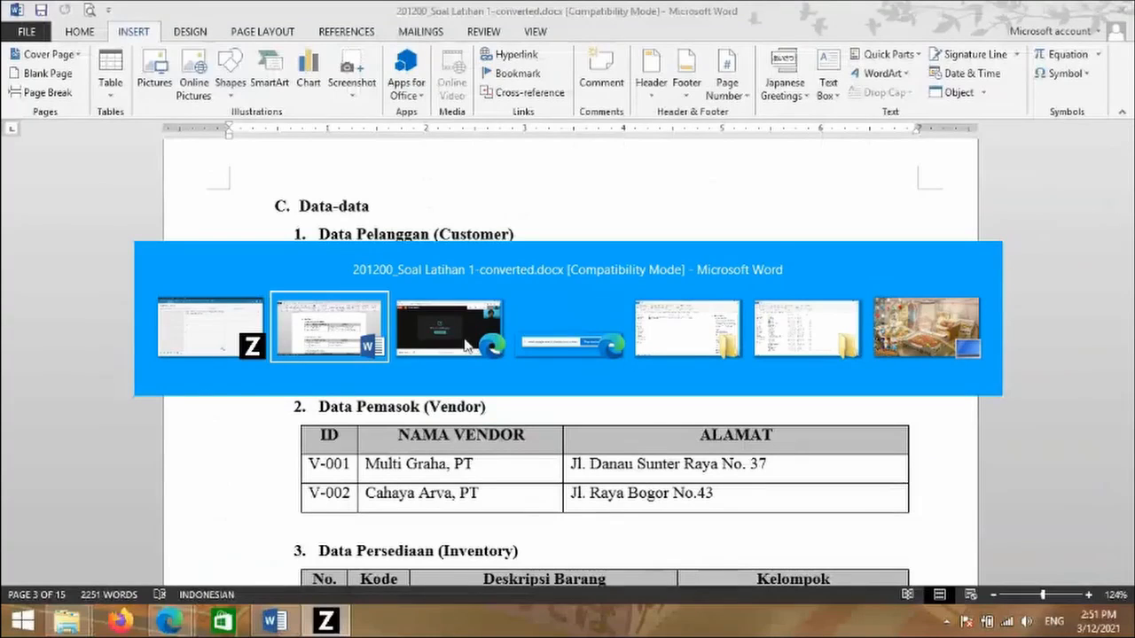
- Bring the Google Meet window forward and switch the camera off
left_click(468, 341)
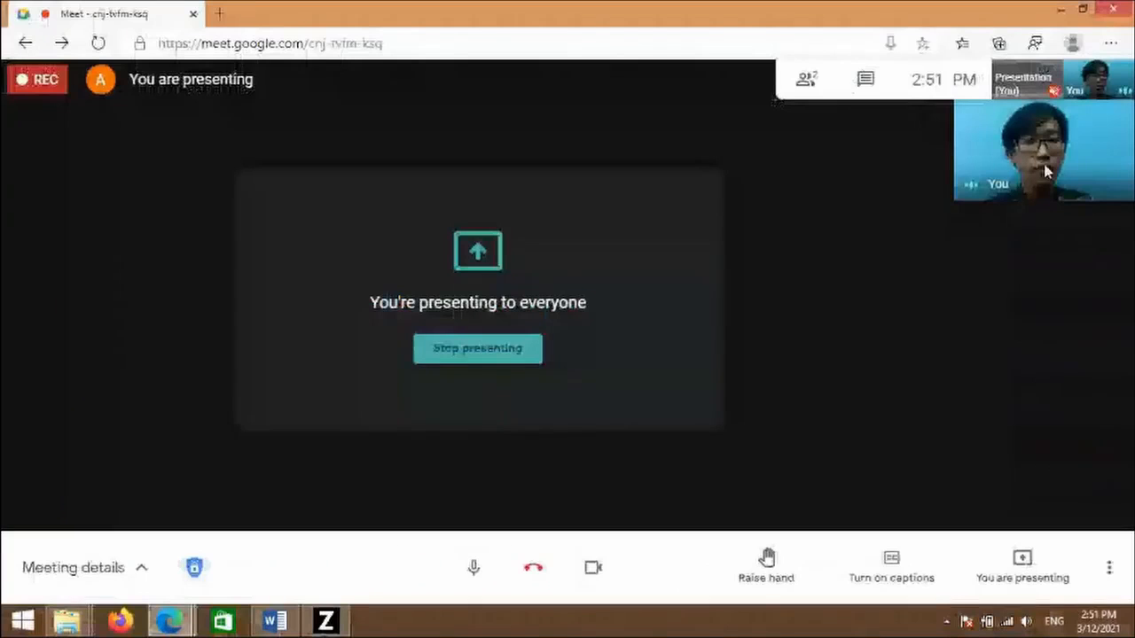
left_click(596, 575)
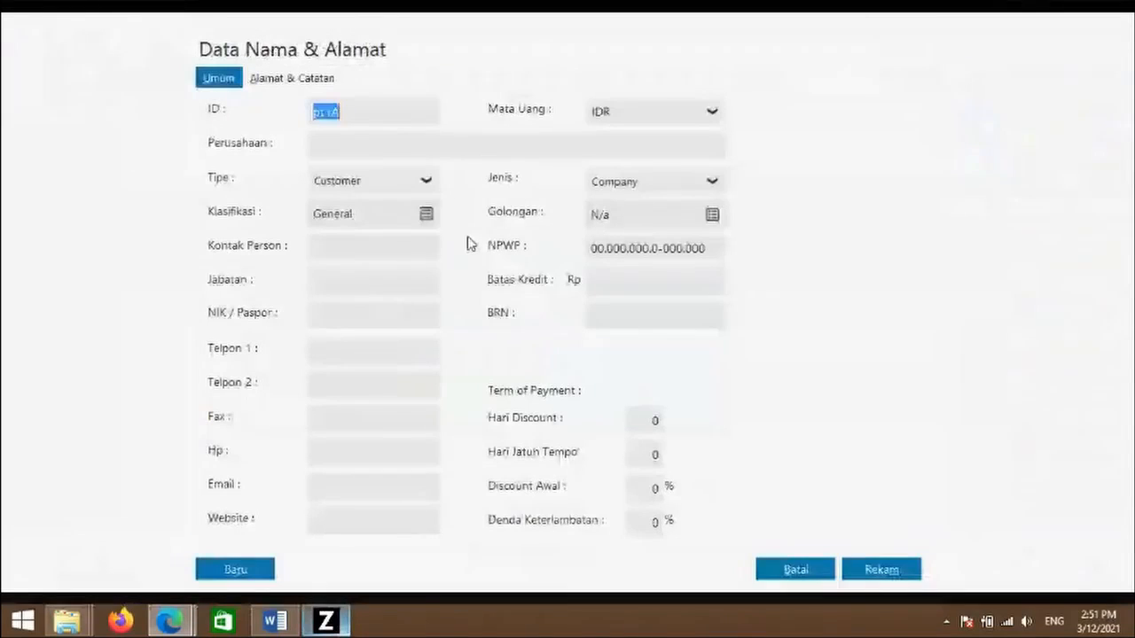
- Enter PT Raya Power as the customer's company name
left_click(384, 109)
key("BackSpace")
key("BackSpace")
key("BackSpace")
key("BackSpace")
key("BackSpace")
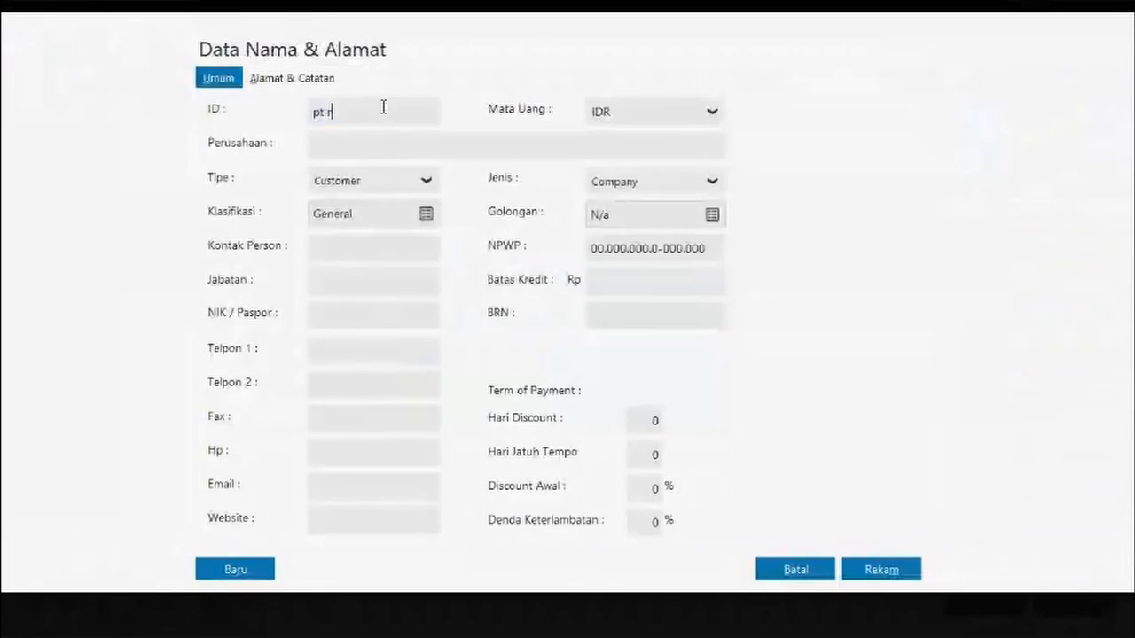
type("Pt")
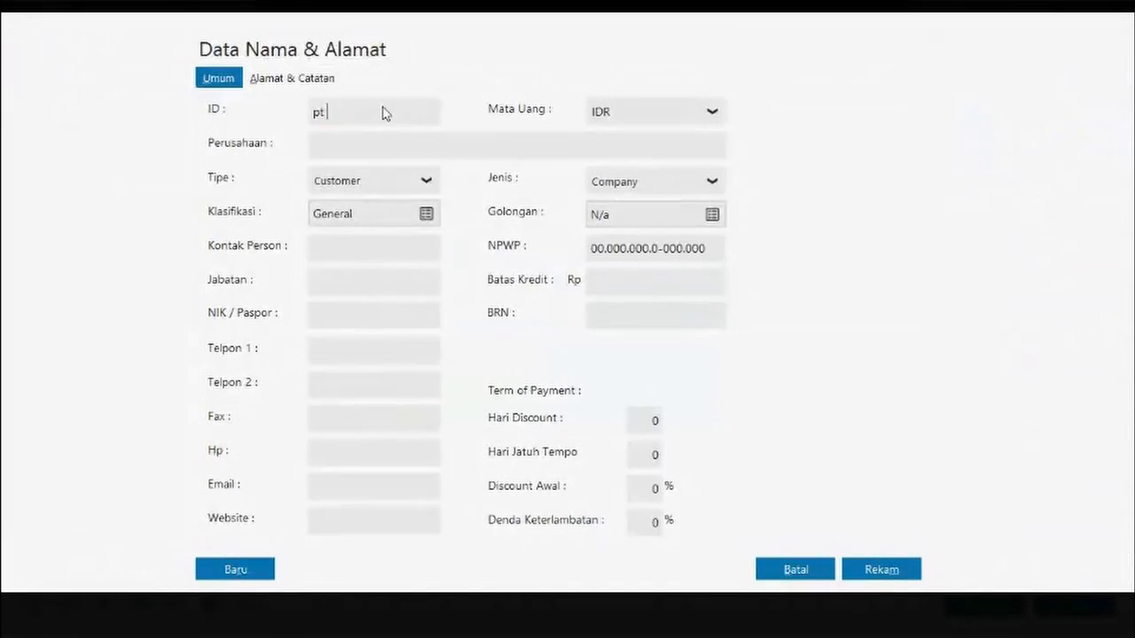
key("BackSpace")
key("BackSpace")
type("PT R")
key("BackSpace")
type("aya")
key("BackSpace")
key("BackSpace")
key("BackSpace")
type("Raya Power")
left_click(413, 140)
left_click_drag(315, 112, 409, 113)
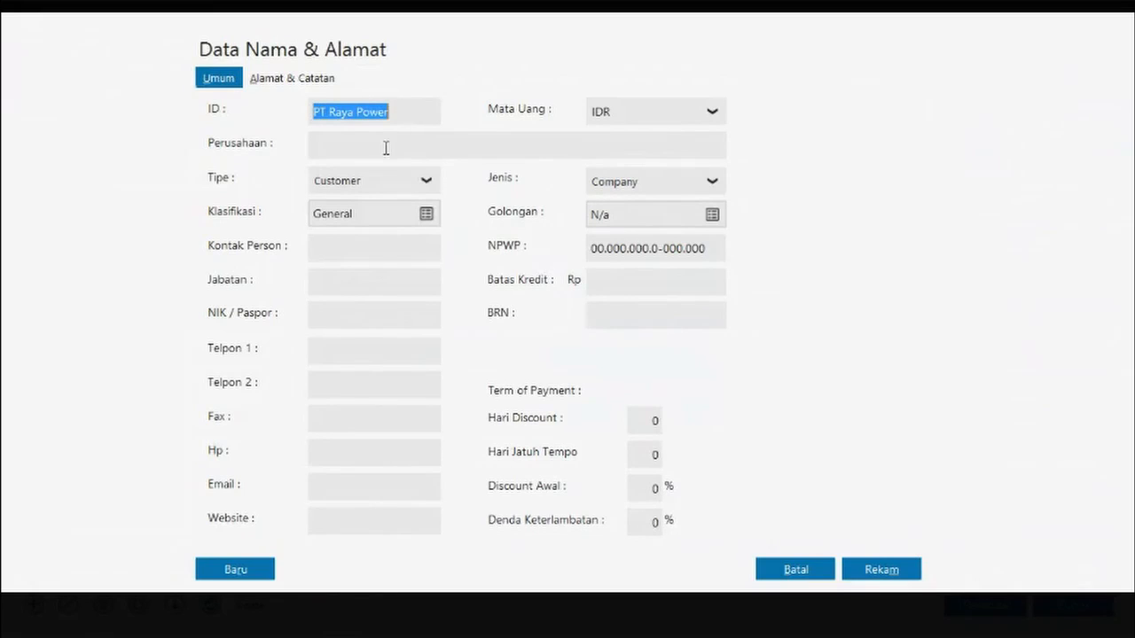
key("ctrl+x")
left_click(387, 148)
key("ctrl+v")
- Set the record ID to C-001 with Customer as the record type
left_click(378, 110)
type("C-001")
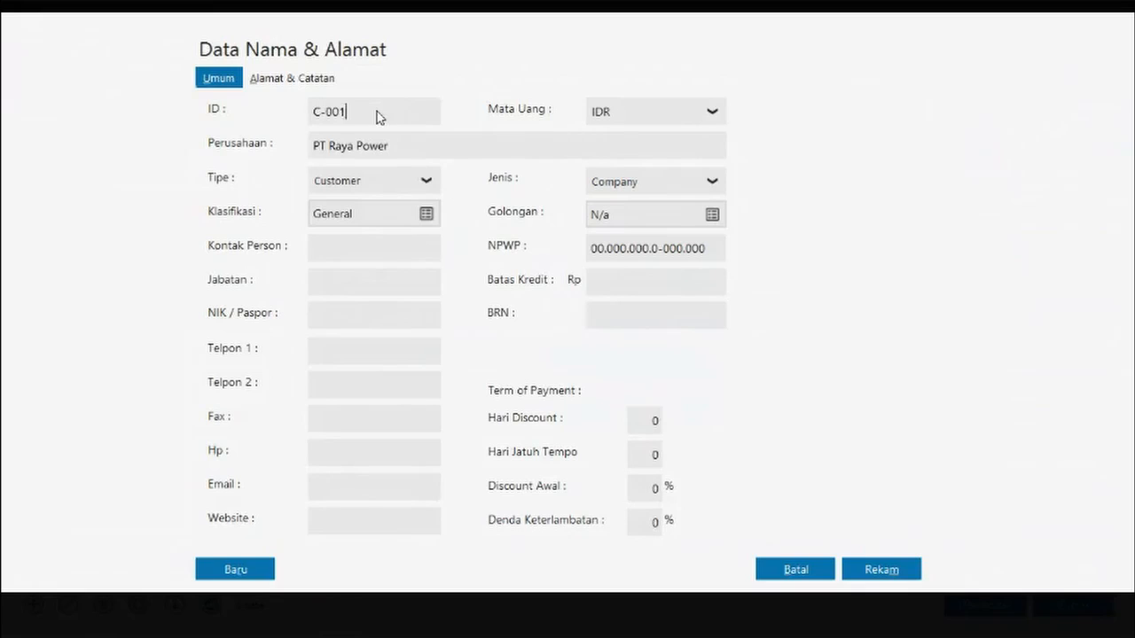
left_click(426, 182)
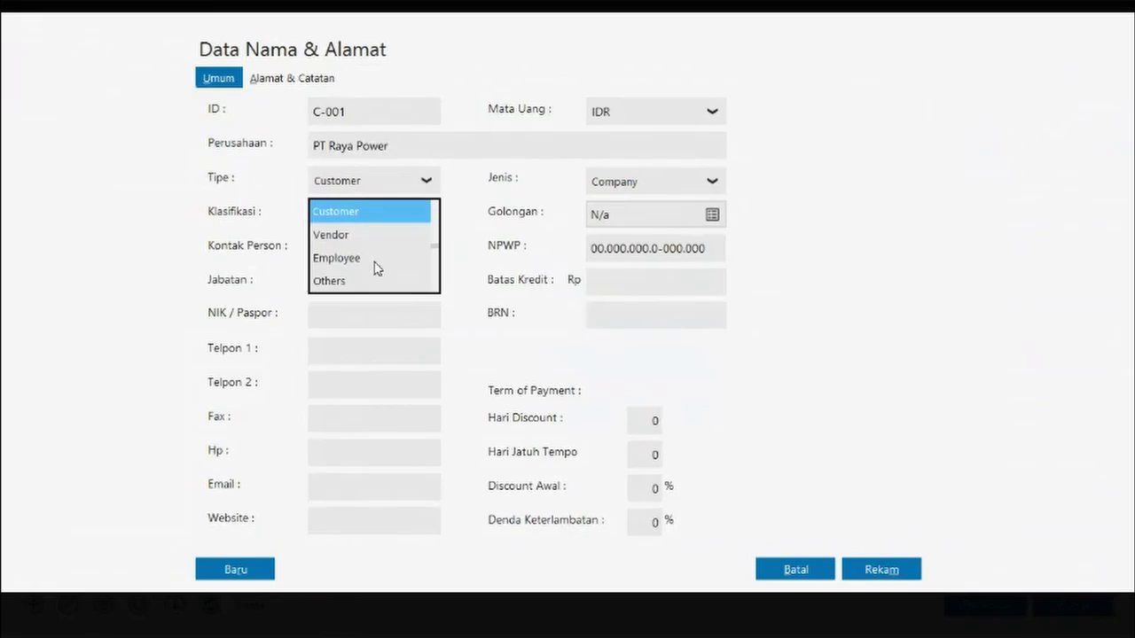
left_click(347, 212)
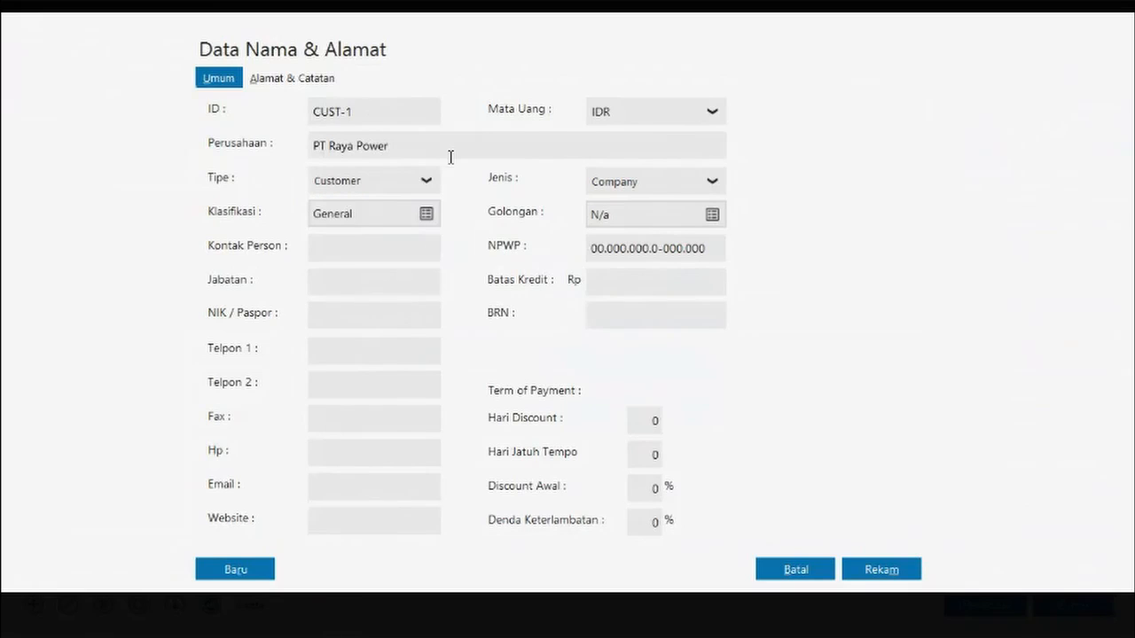
left_click(368, 113)
key("BackSpace")
key("BackSpace")
key("BackSpace")
key("BackSpace")
key("BackSpace")
type("-001")
key("Tab")
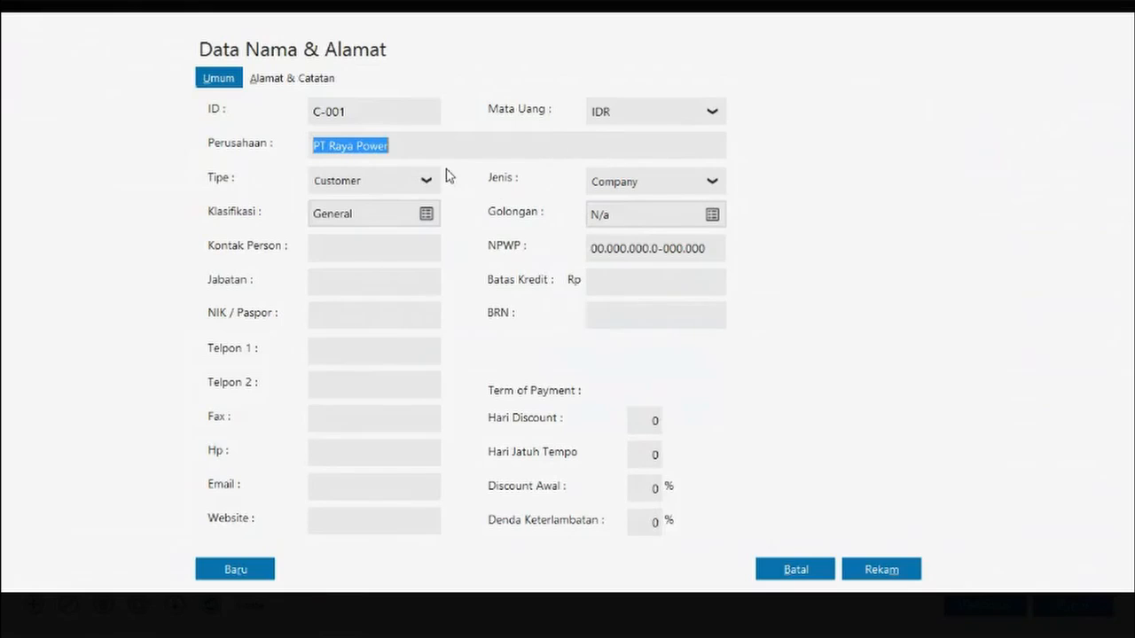
left_click(280, 80)
left_click(380, 115)
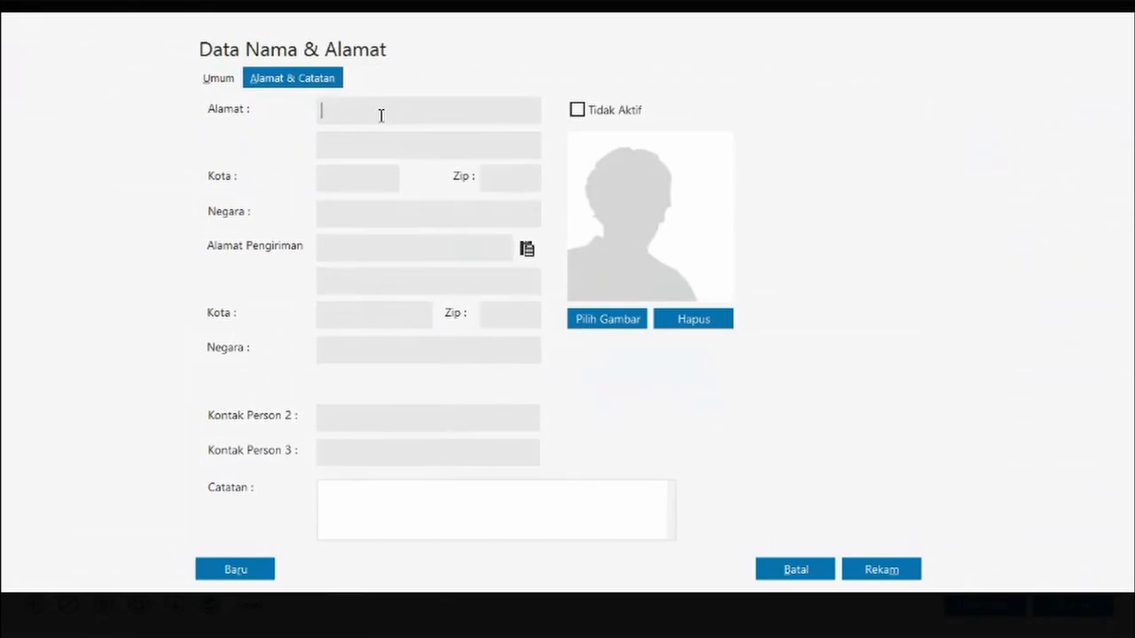
type("Jl. Pejaten Utara No. 18 jakar")
key("BackSpace")
key("BackSpace")
key("BackSpace")
key("BackSpace")
key("BackSpace")
left_click(385, 144)
type("Jakarta Selatan")
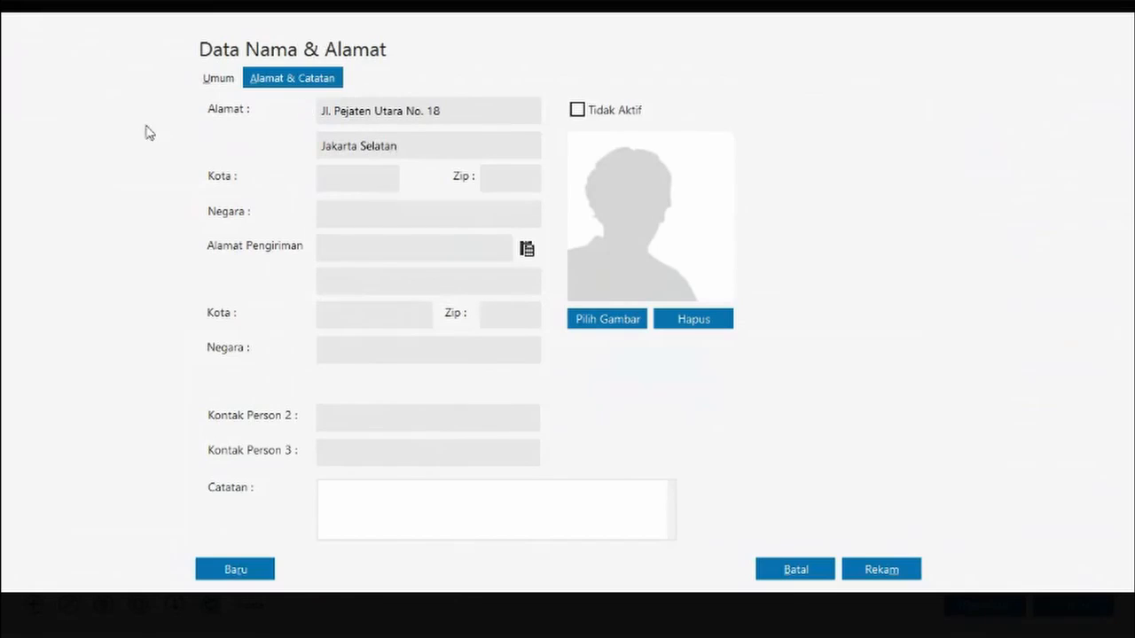
- Keep Company as the entity kind and save, accepting the incomplete NPWP warning
left_click(217, 78)
left_click(718, 185)
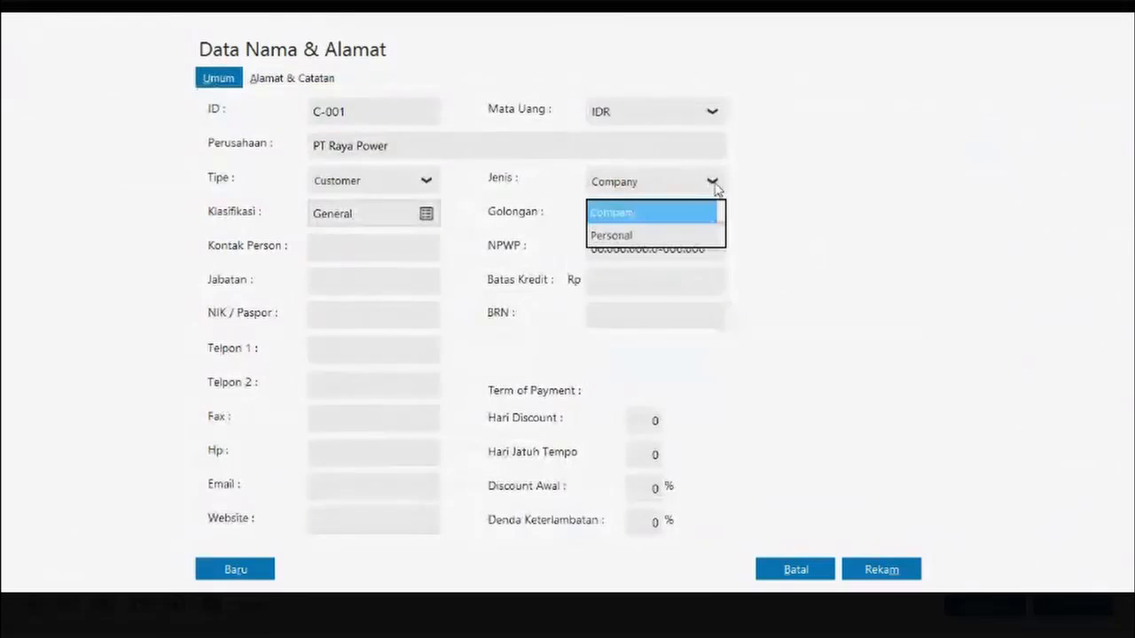
left_click(720, 184)
left_click(720, 185)
left_click(718, 184)
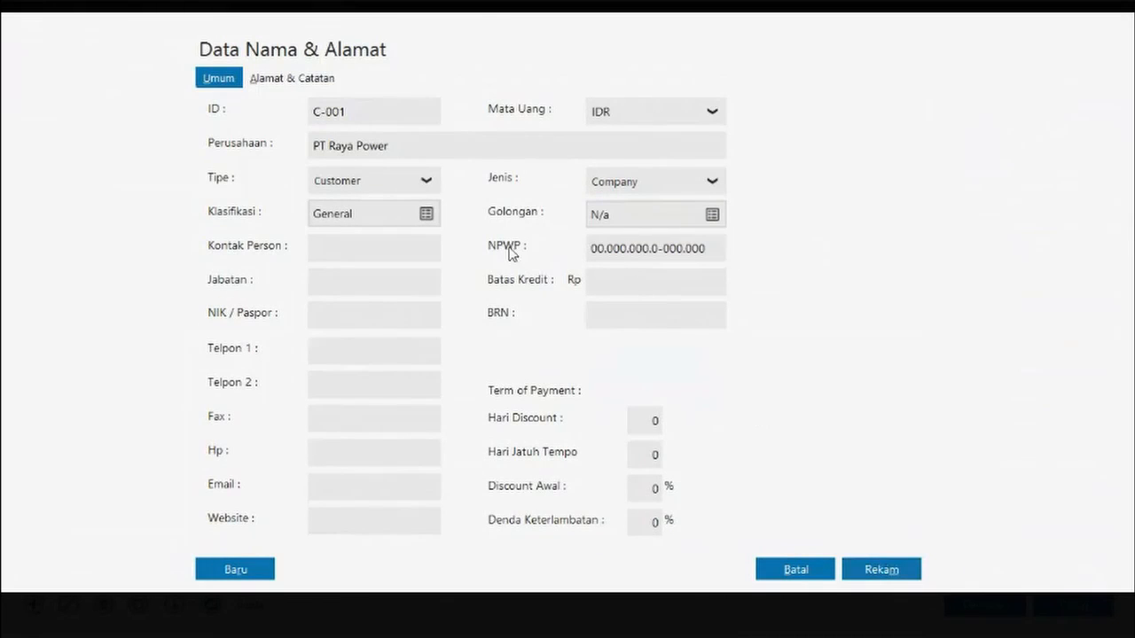
left_click(883, 572)
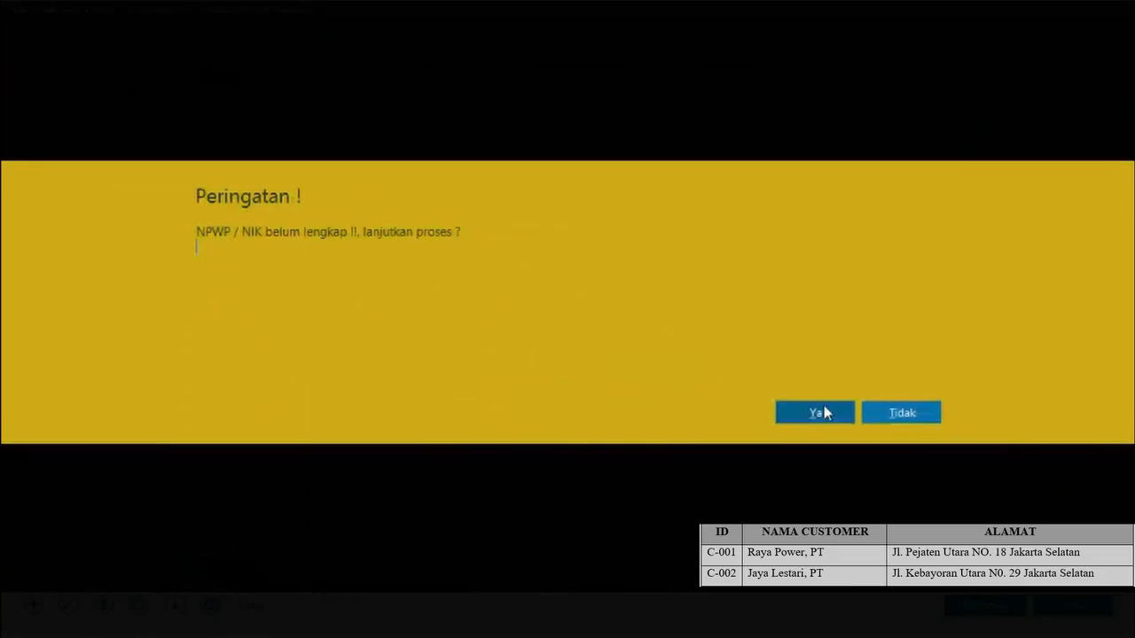
left_click(822, 414)
left_click(34, 604)
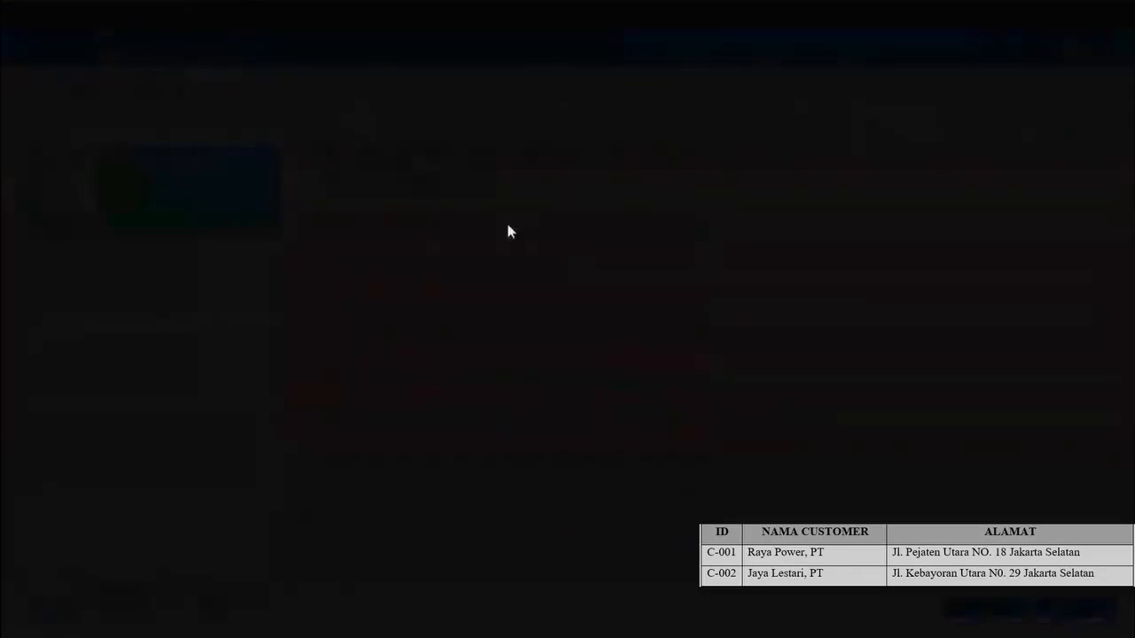
- Set the ID to C-002 and the company name to PT Jaya Lestari
left_click(395, 111)
key("BackSpace")
key("BackSpace")
key("BackSpace")
key("BackSpace")
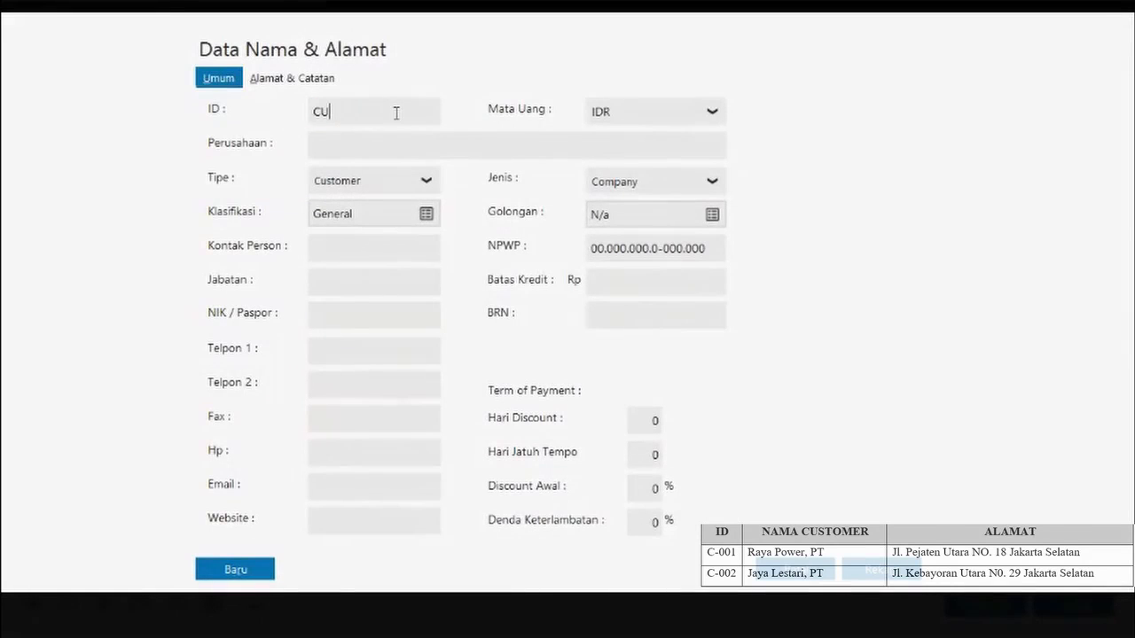
key("BackSpace")
type("-002")
left_click(385, 146)
type("PT Jaya Lestari")
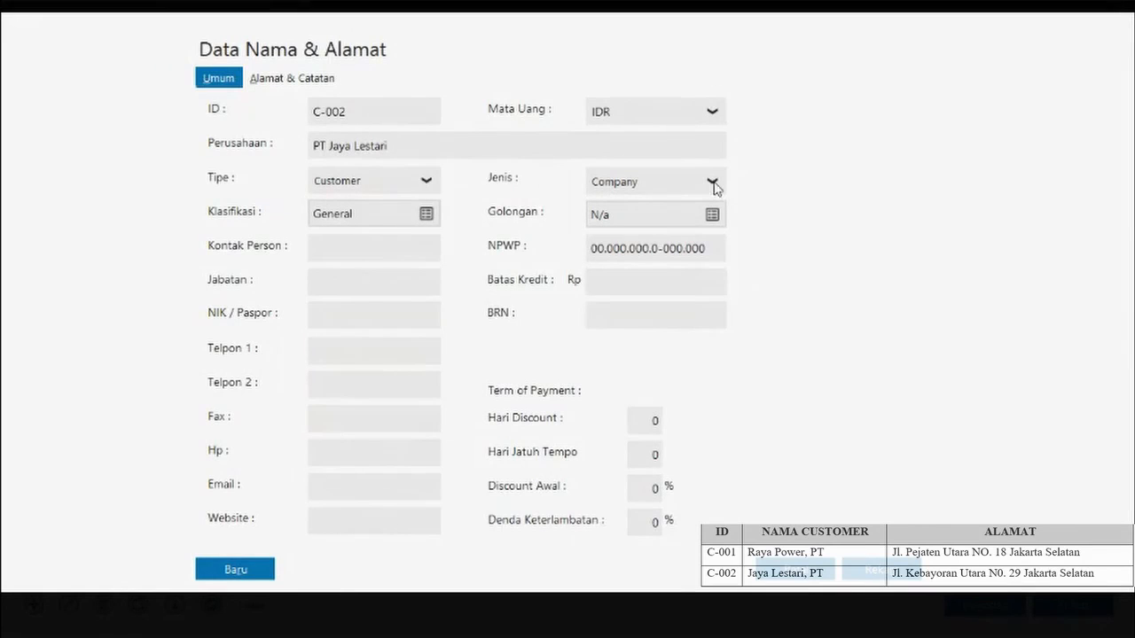
left_click(326, 79)
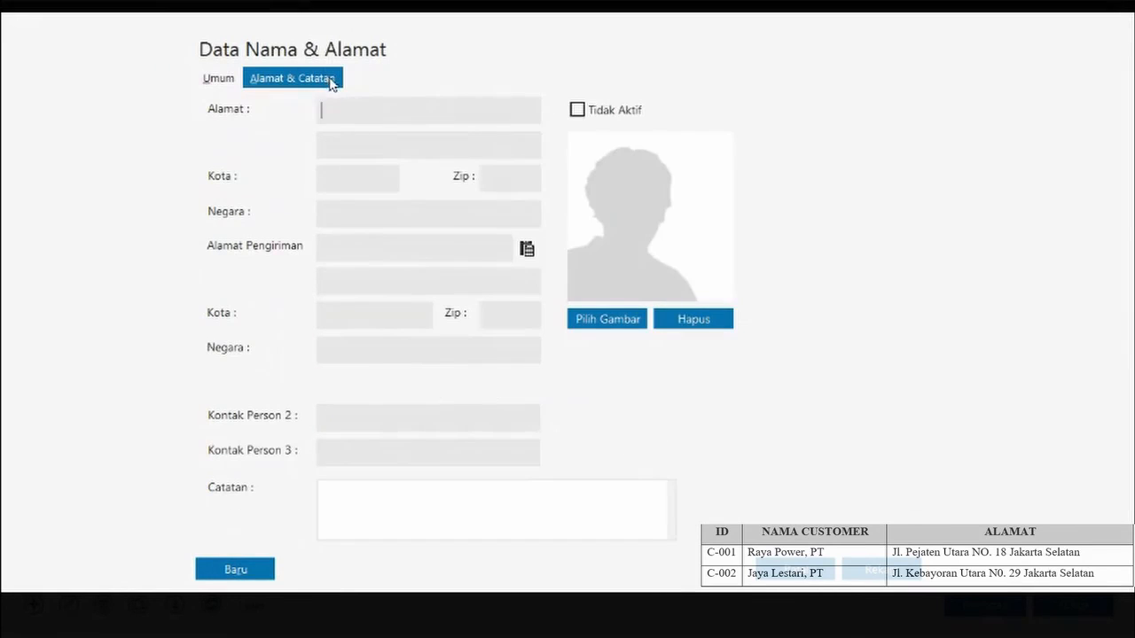
left_click(402, 112)
type("Jl. ke")
key("BackSpace")
key("BackSpace")
type("Kebayoran Utara No. 29 Jakarta Selatan")
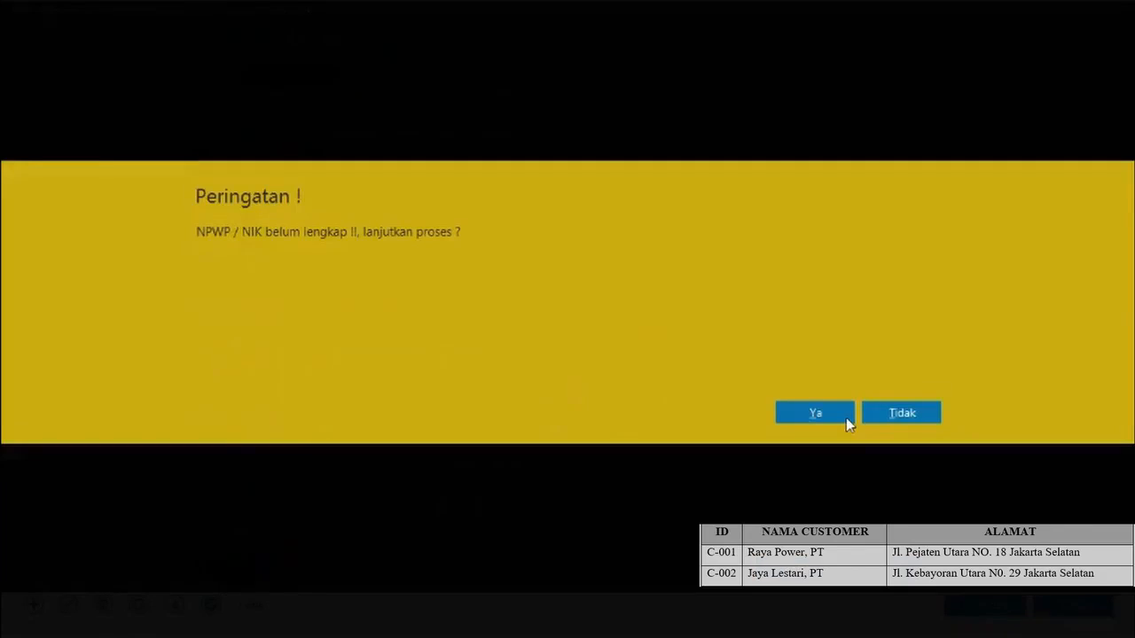
left_click(846, 418)
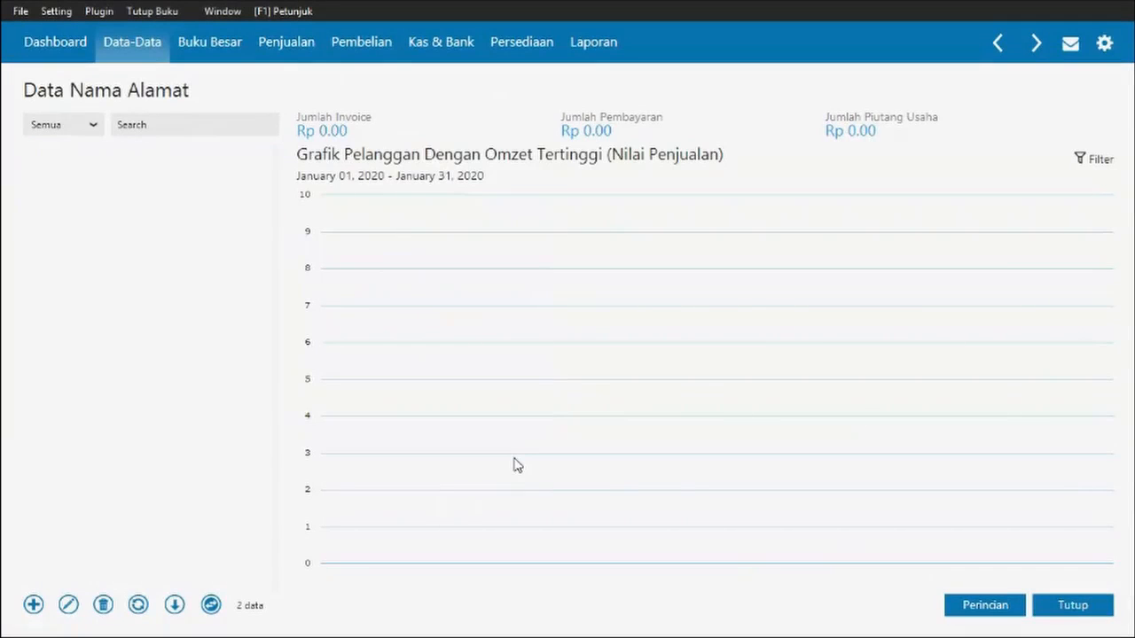
- Switch to the Word practice document and scroll to the customer and vendor tables
key("alt+Tab")
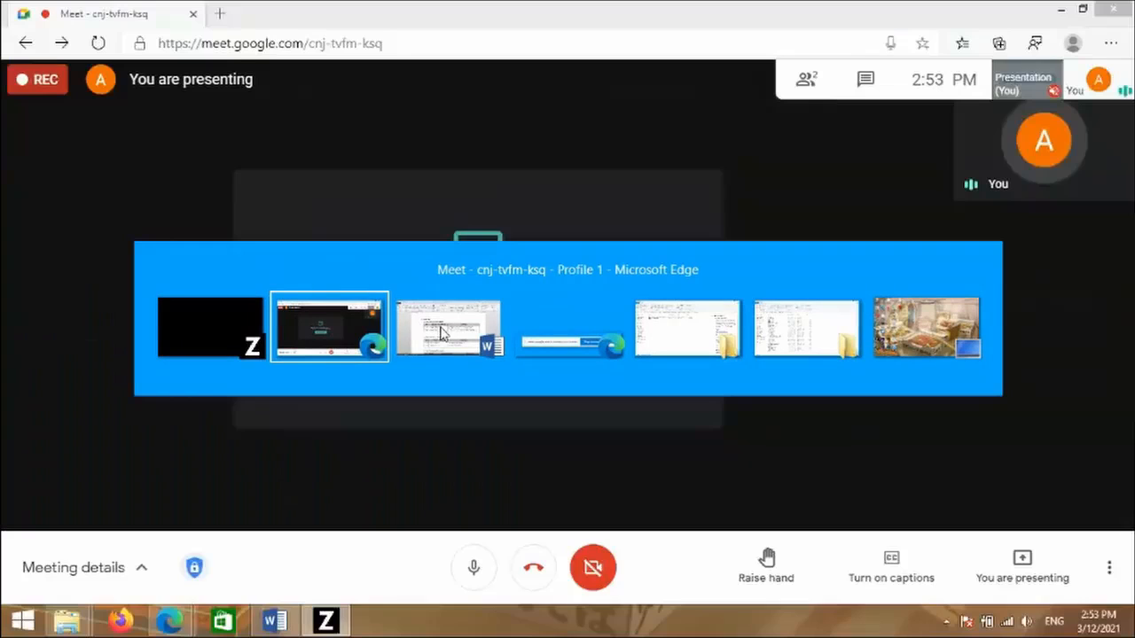
left_click(443, 333)
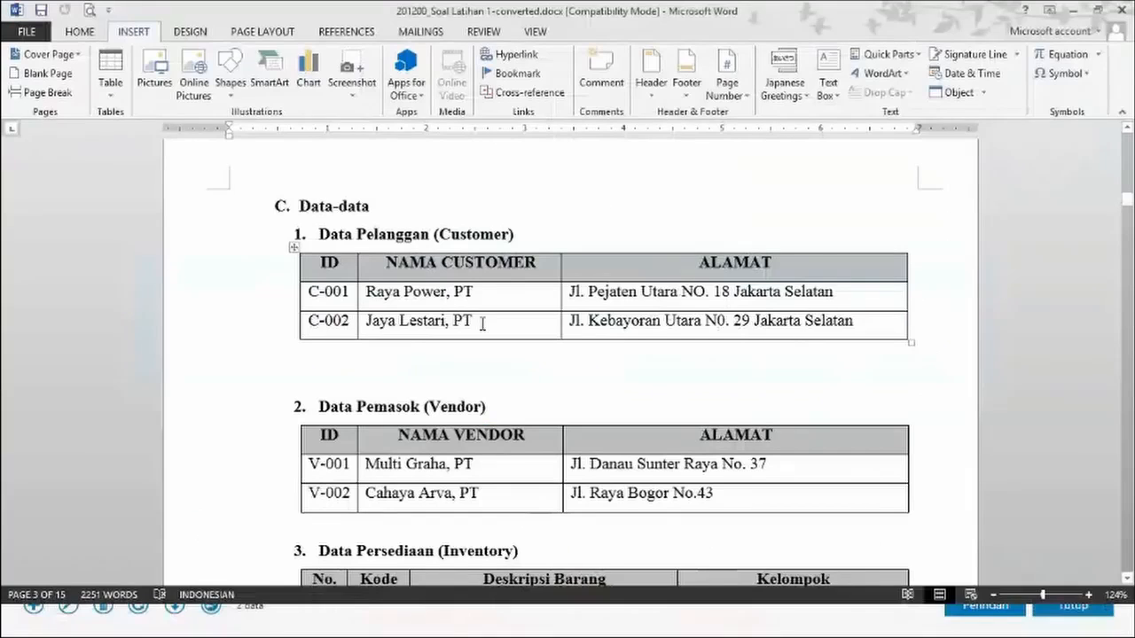
left_click(784, 312)
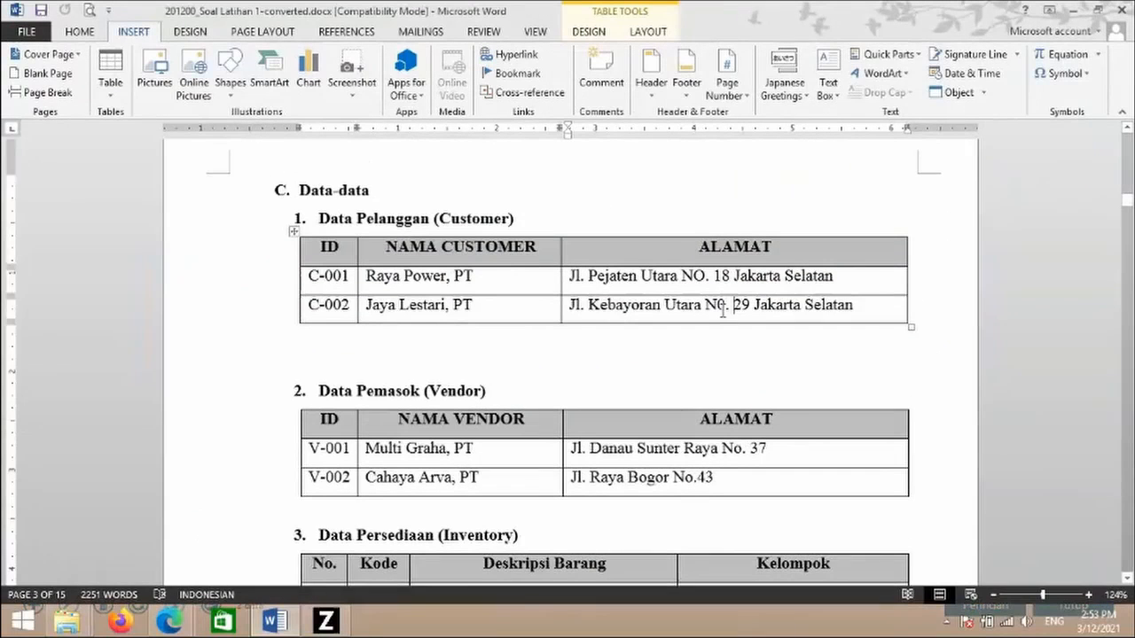
scroll(731, 326, "down", 1)
scroll(731, 326, "down", 1)
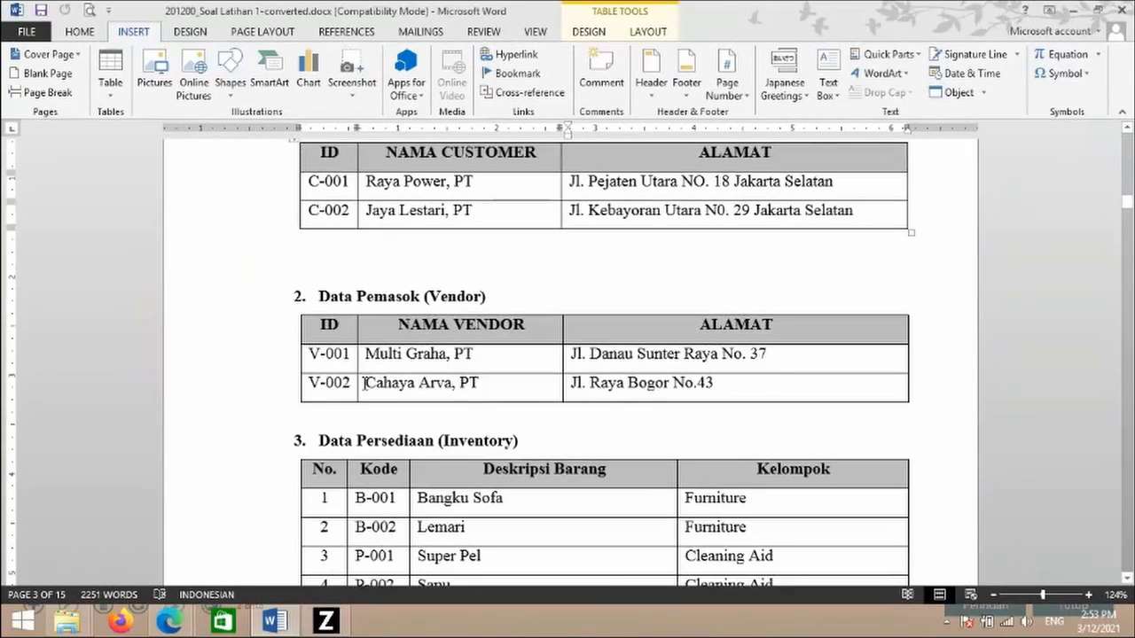
scroll(364, 382, "up", 1)
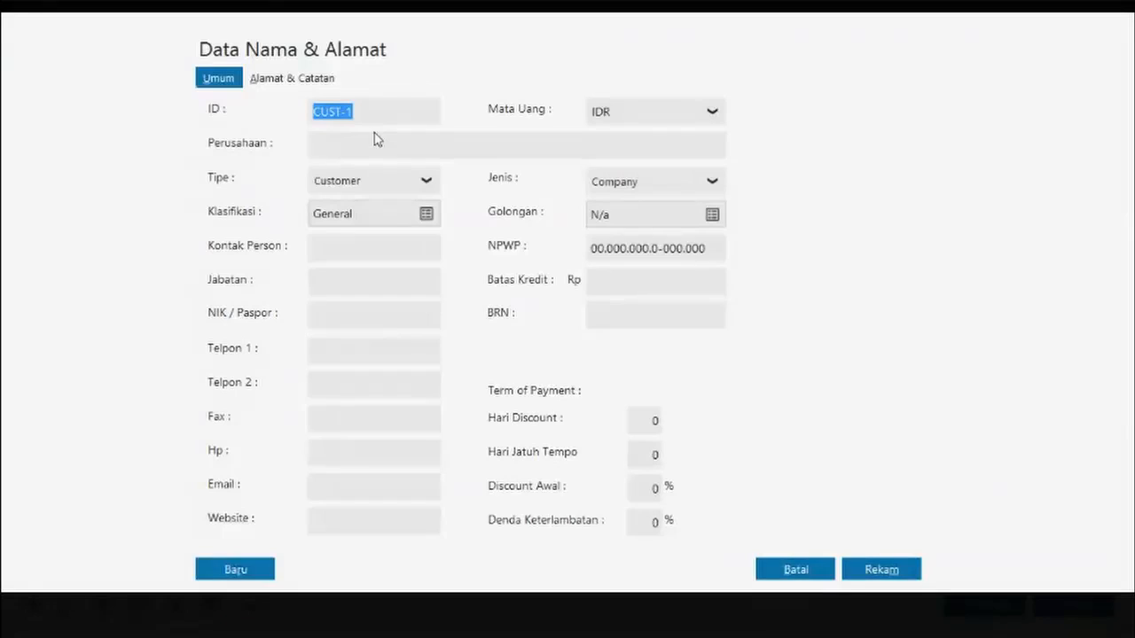
- Add vendor V-001, PT Multi Graha, at Jl. Danau Sunter Raya No. 37, and save it
left_click(375, 112)
key("BackSpace")
key("BackSpace")
key("BackSpace")
key("BackSpace")
key("BackSpace")
key("BackSpace")
left_click(414, 184)
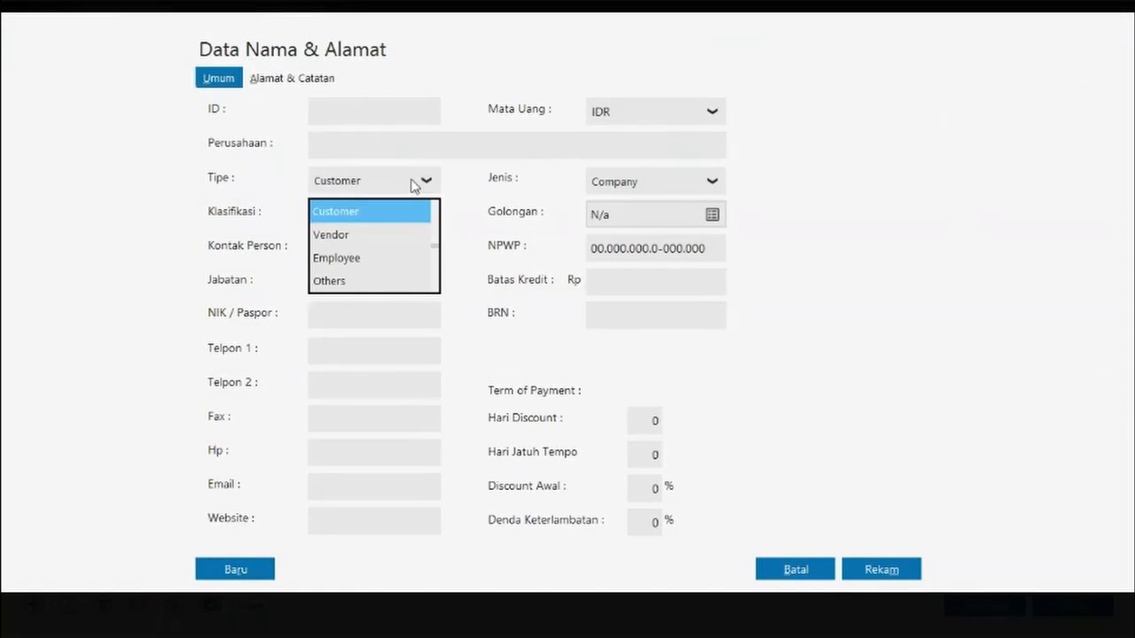
left_click(368, 241)
left_click(365, 115)
double_click(366, 116)
key("BackSpace")
key("BackSpace")
key("BackSpace")
key("BackSpace")
key("BackSpace")
type("-0")
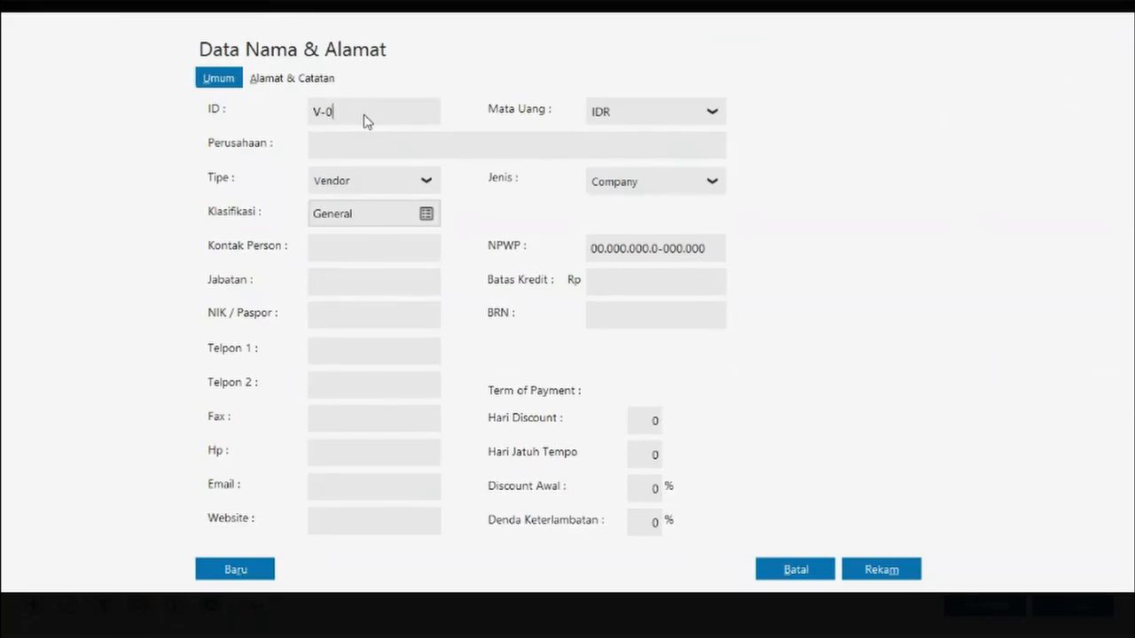
type("01")
left_click(327, 147)
type("PT Multi Graha")
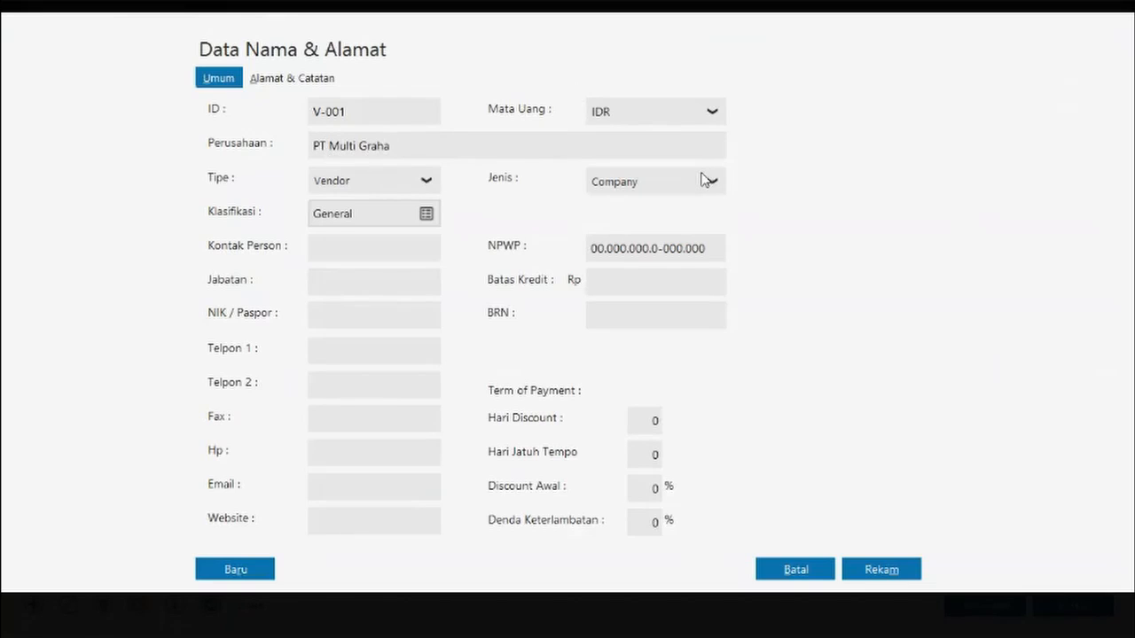
left_click(277, 78)
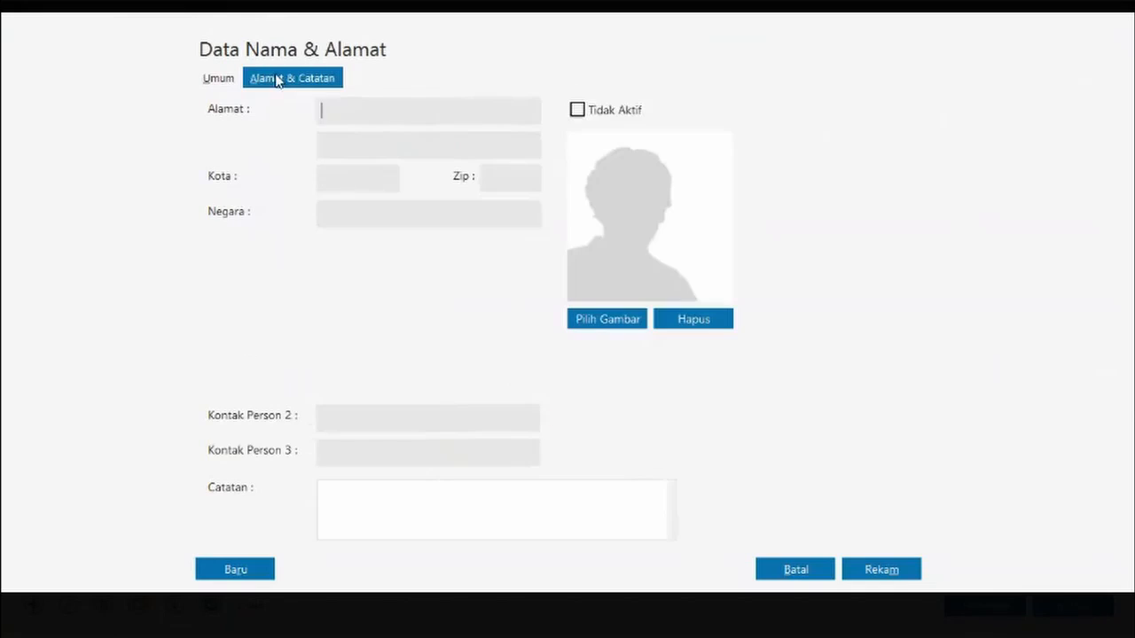
left_click(407, 112)
type("Jl. Danau Sunter Raya No. 37")
left_click(891, 570)
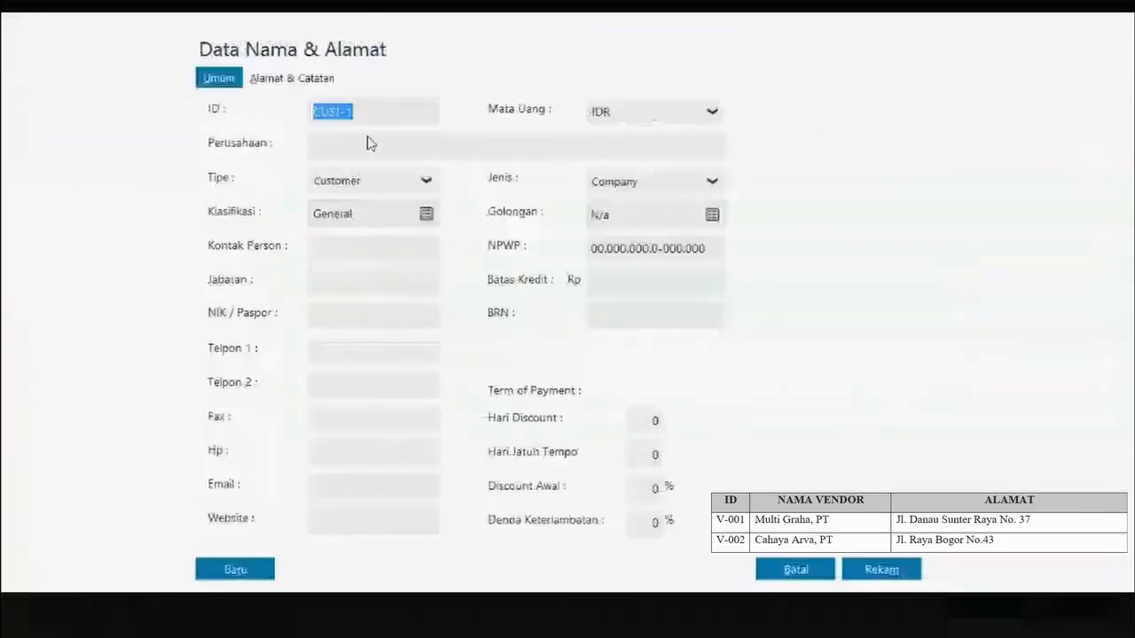
- Add vendor V-002, PT Cahaya Arva, at Jl. Raya Bogor No. 43, and save it
left_click(422, 182)
left_click(360, 240)
double_click(374, 115)
key("BackSpace")
key("BackSpace")
key("BackSpace")
key("BackSpace")
key("BackSpace")
type("-022")
key("BackSpace")
key("BackSpace")
type("02")
left_click(396, 148)
type("PT  Cahaya Arva")
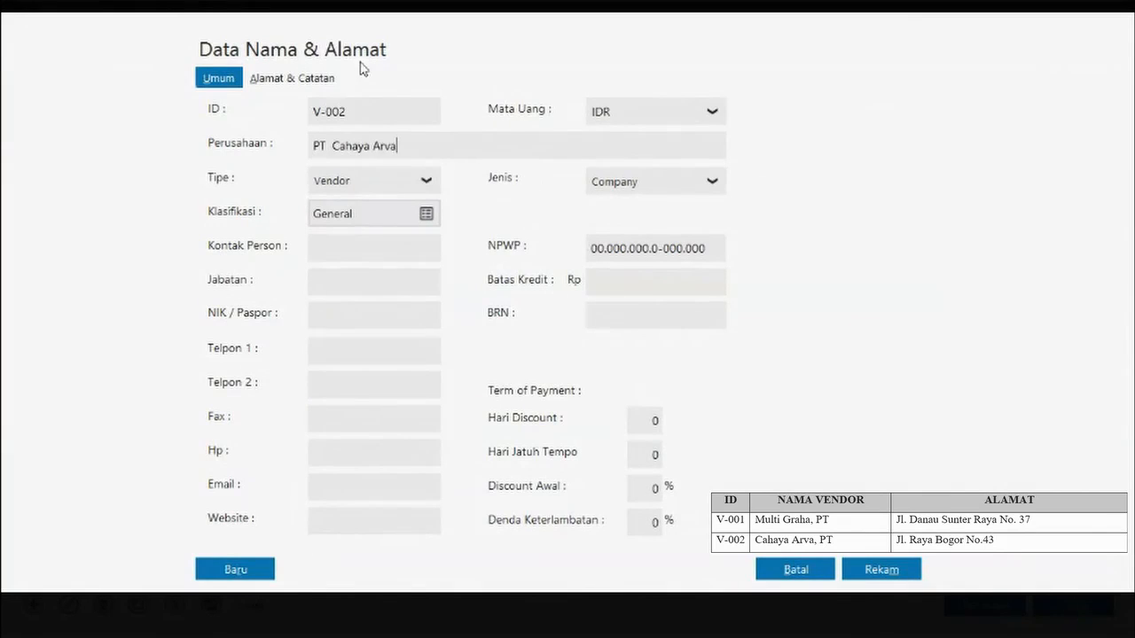
left_click(330, 78)
type("Jl. Raya Bogor No. 43")
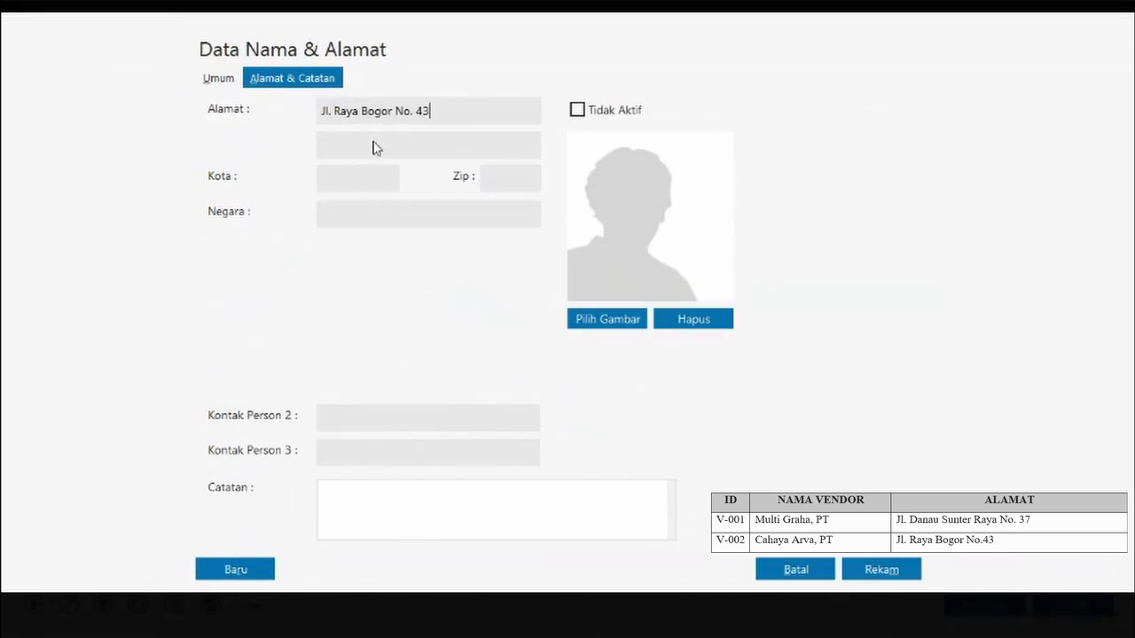
left_click(892, 571)
key("alt+Tab")
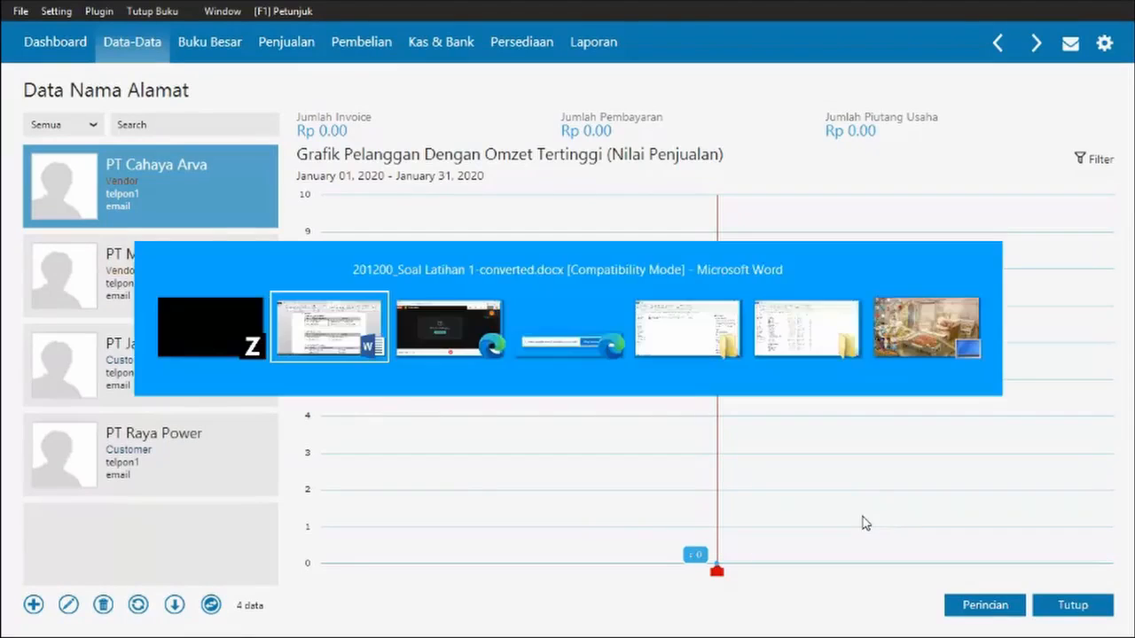
- Switch to the Word practice document and scroll down through the Data Persediaan tables
left_click(420, 335)
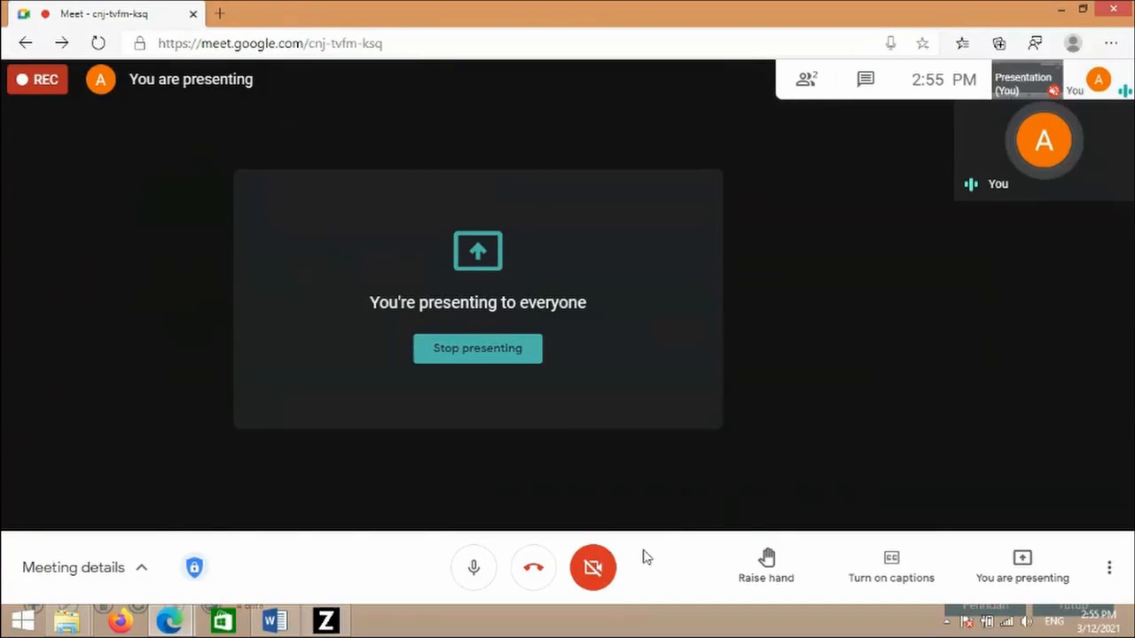
key("alt+Tab")
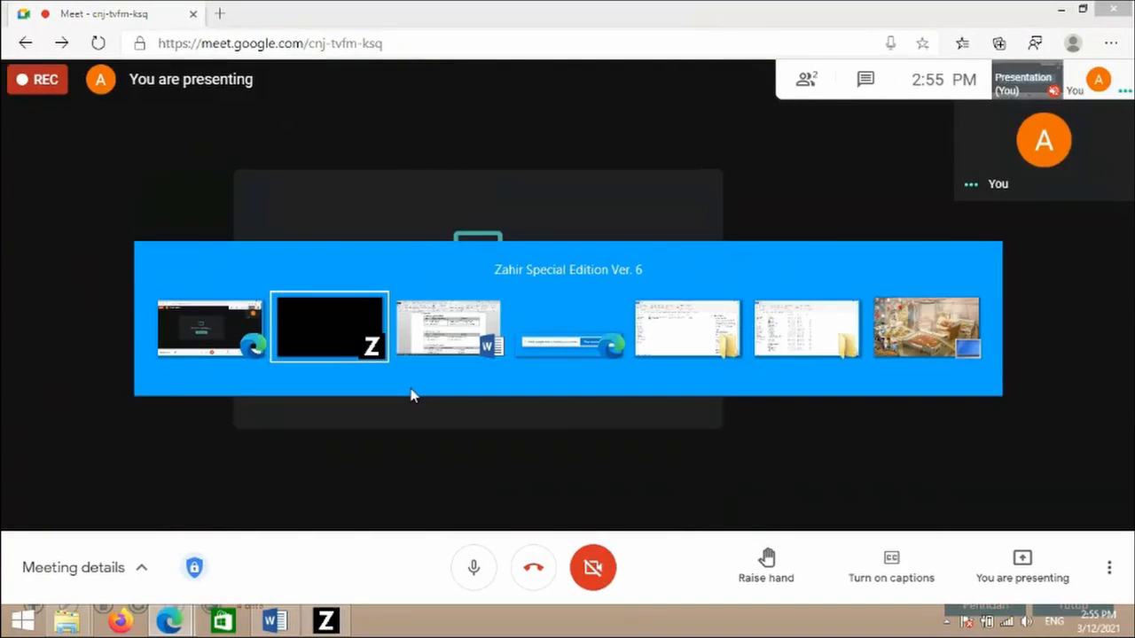
left_click(463, 326)
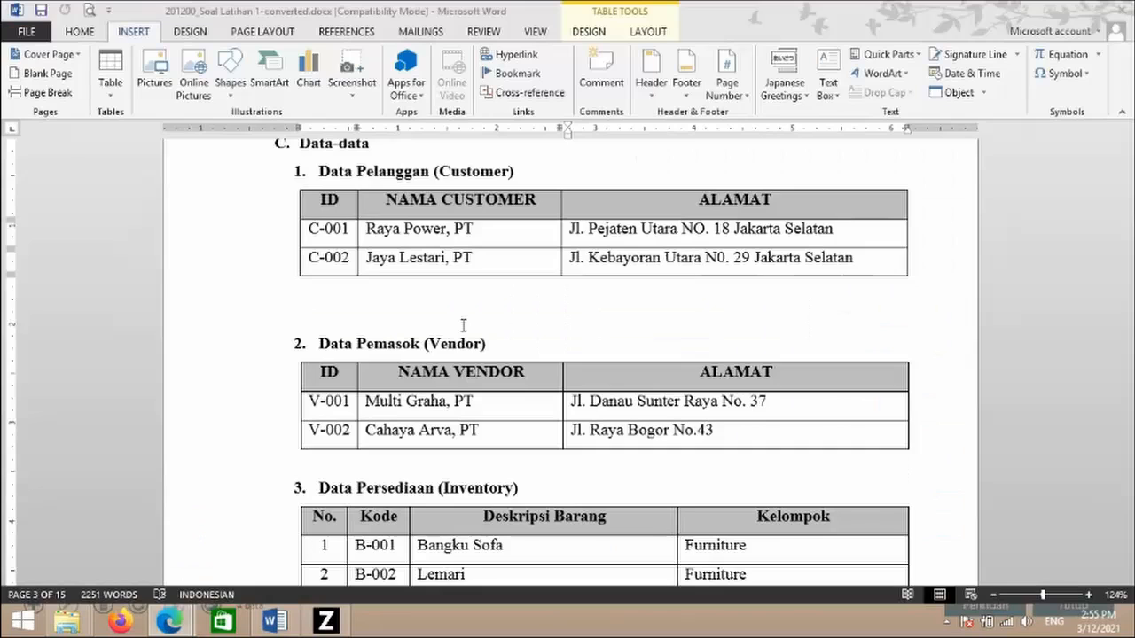
scroll(463, 326, "down", 5)
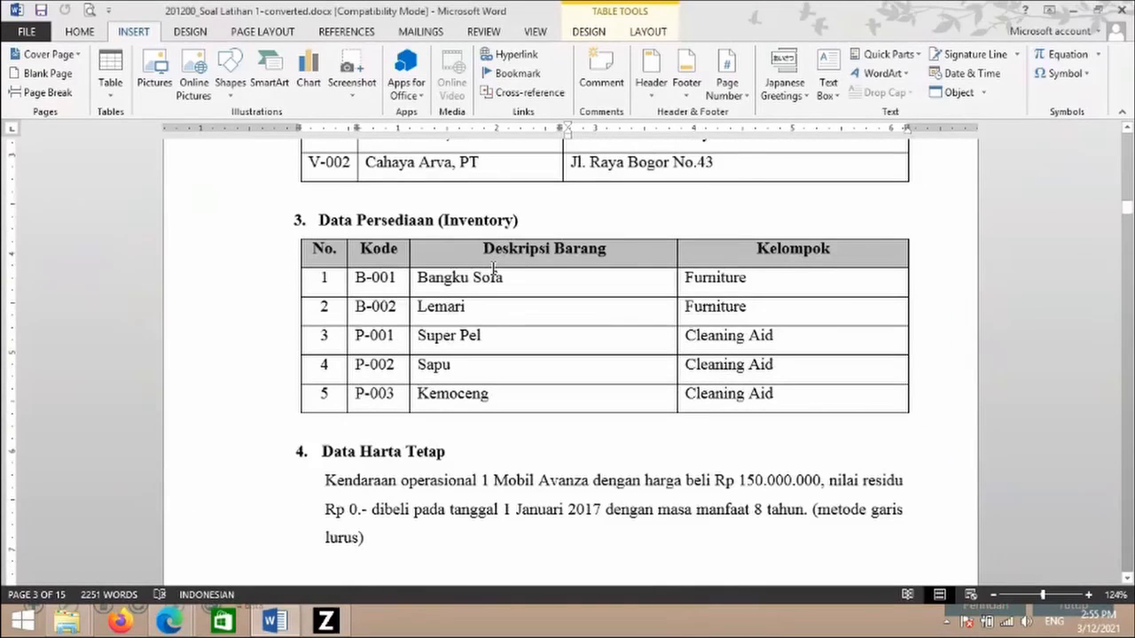
scroll(494, 268, "down", 1)
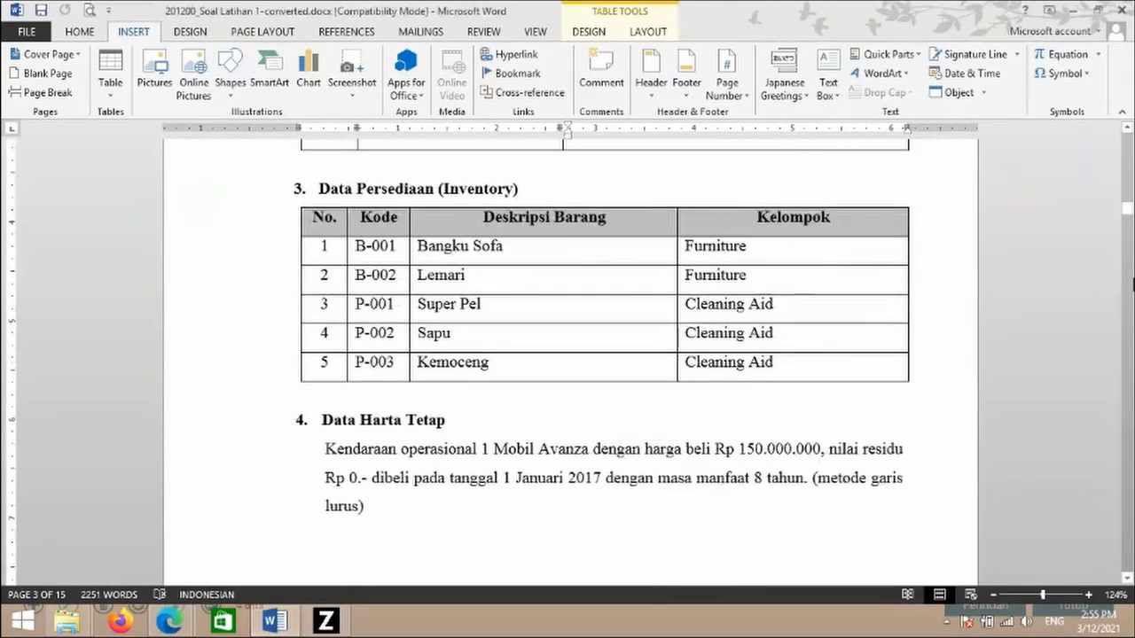
left_click(1131, 283)
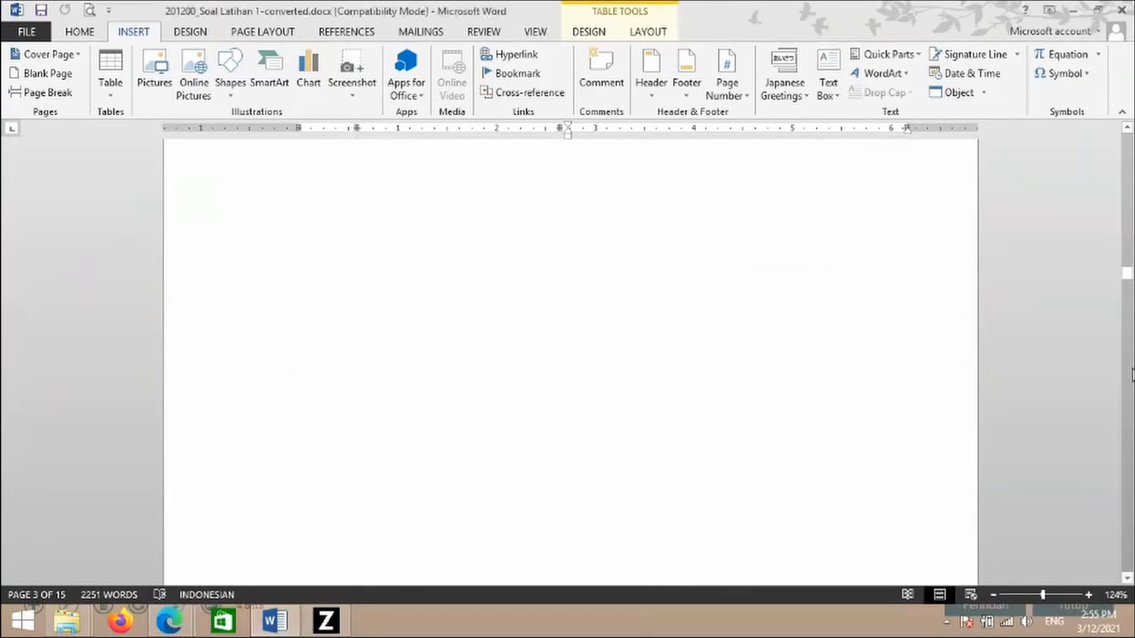
scroll(1131, 375, "down", 3)
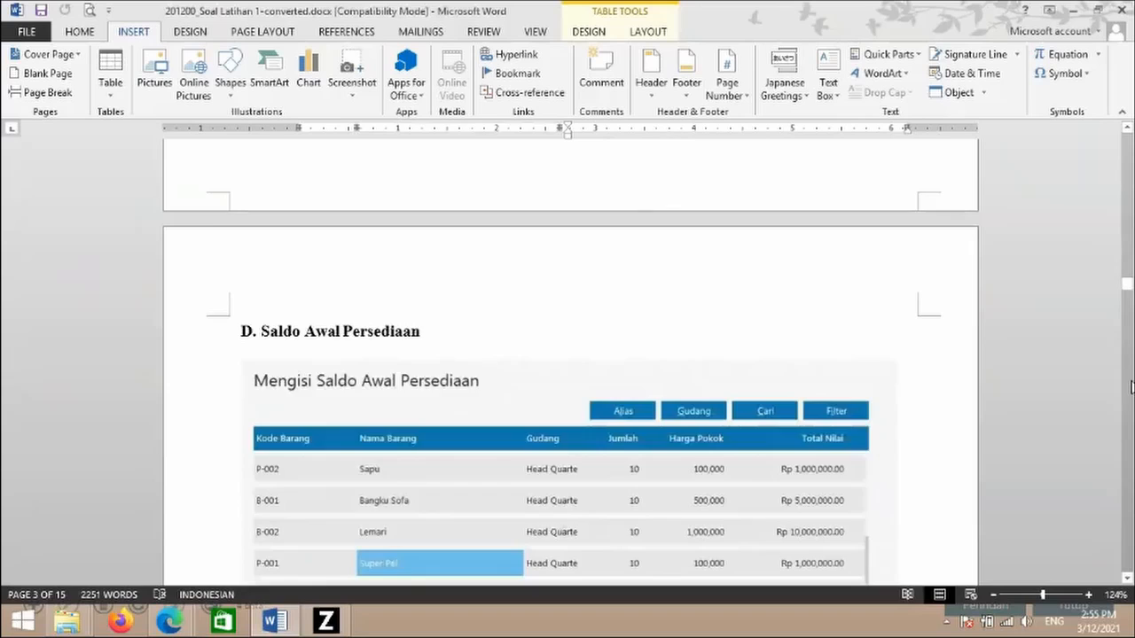
scroll(310, 286, "down", 5)
- Scroll back up to the Inventory table, then return to Zahir Accounting
scroll(310, 286, "up", 1)
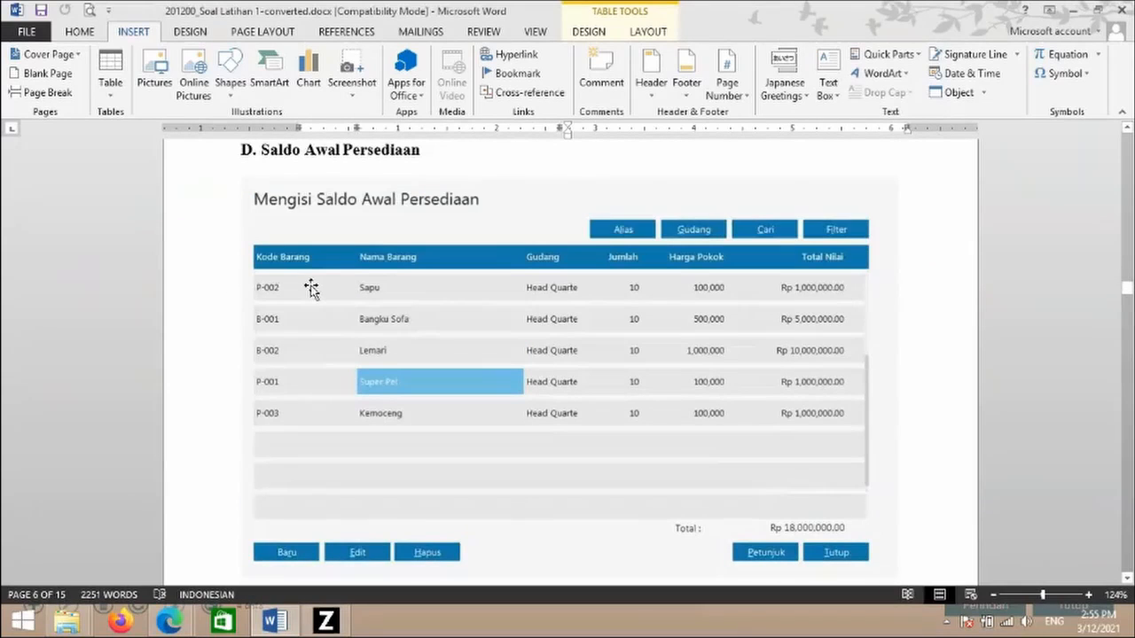
scroll(414, 326, "up", 1)
left_click(420, 340)
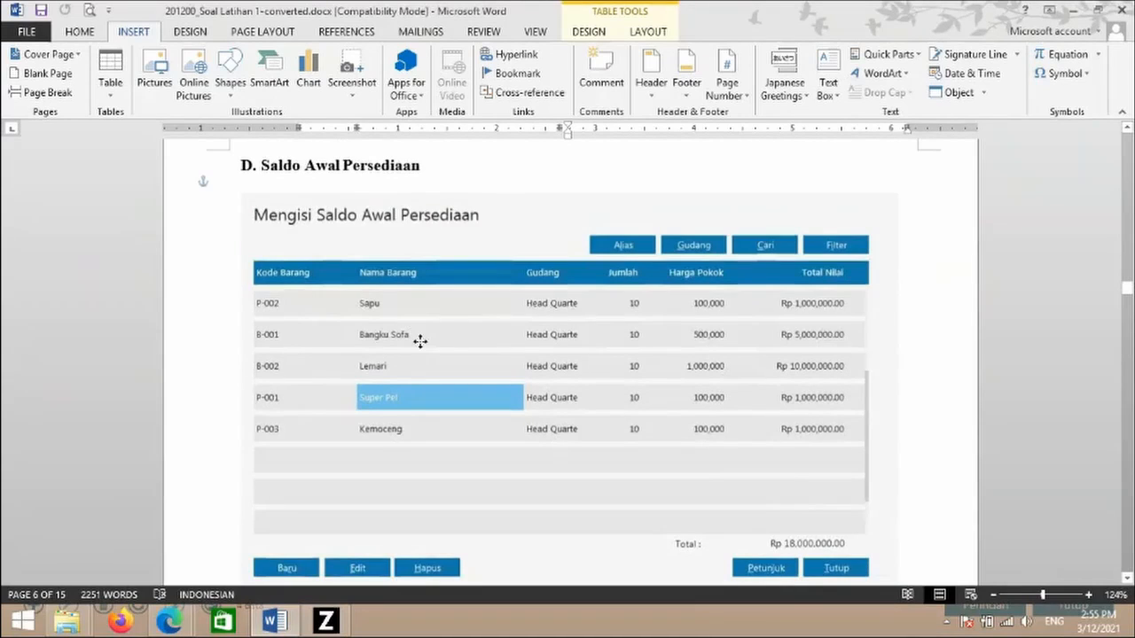
left_click(1002, 263)
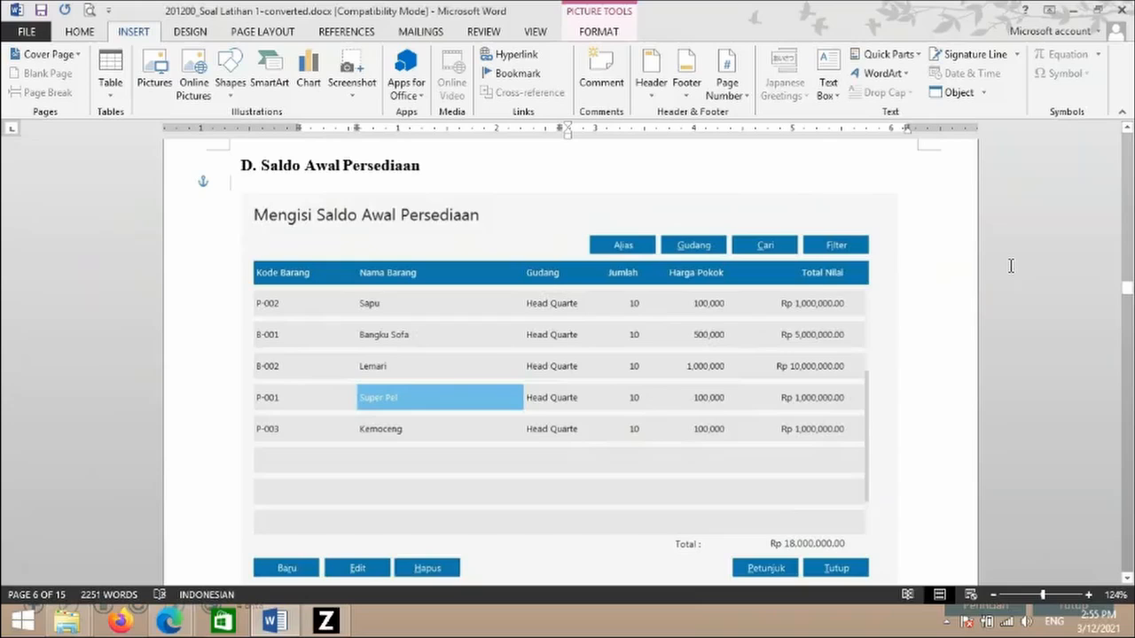
left_click_drag(1127, 288, 1132, 223)
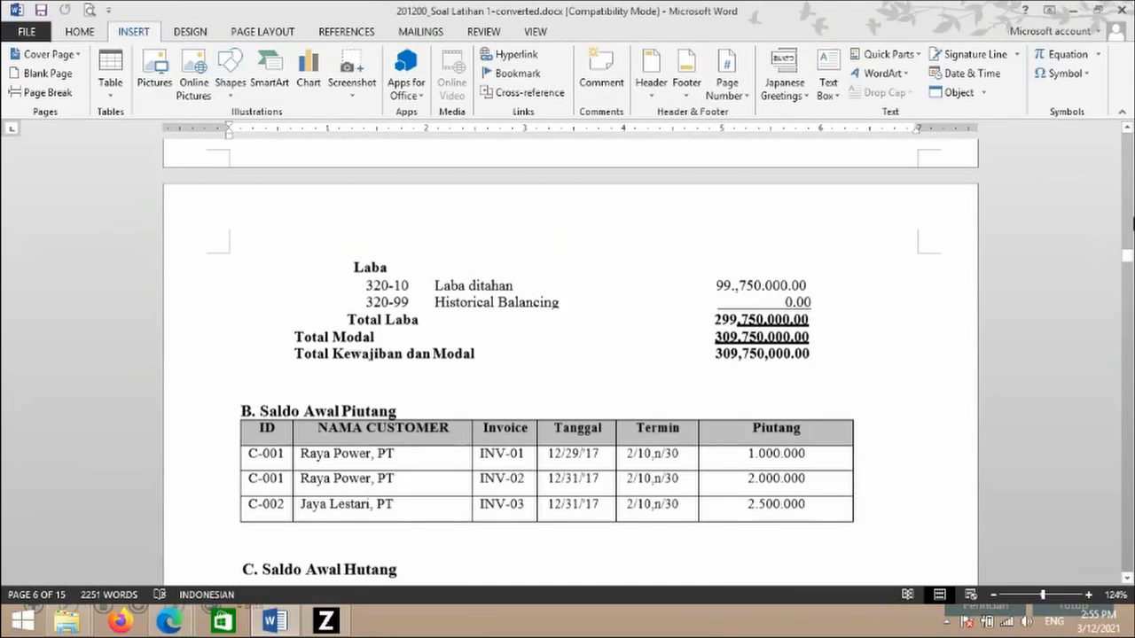
left_click_drag(1132, 223, 1128, 204)
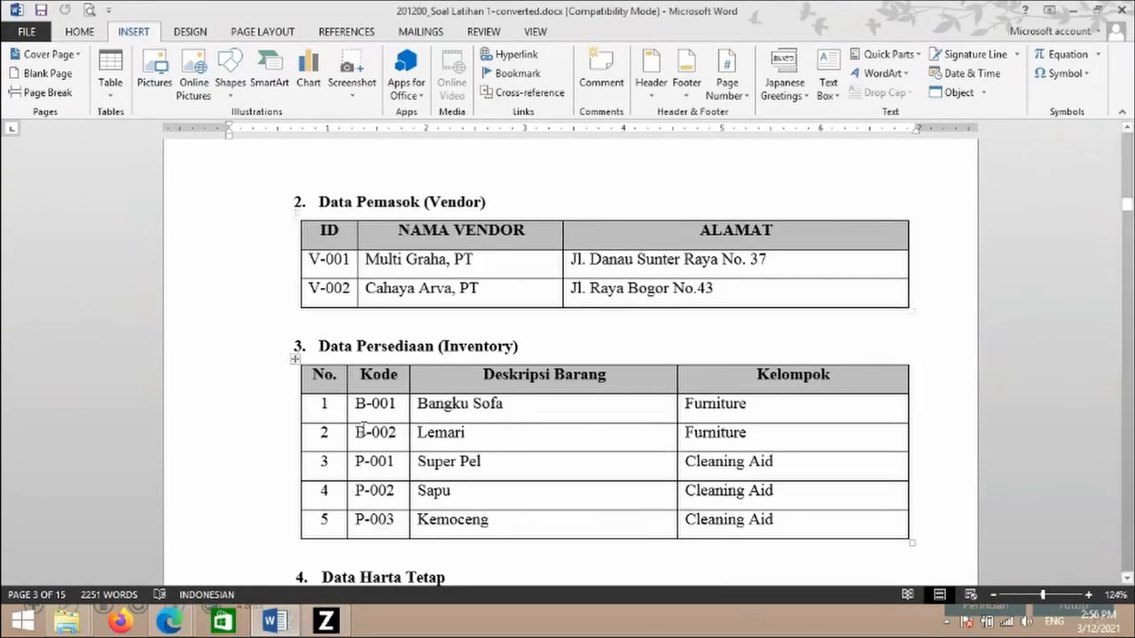
left_click(328, 624)
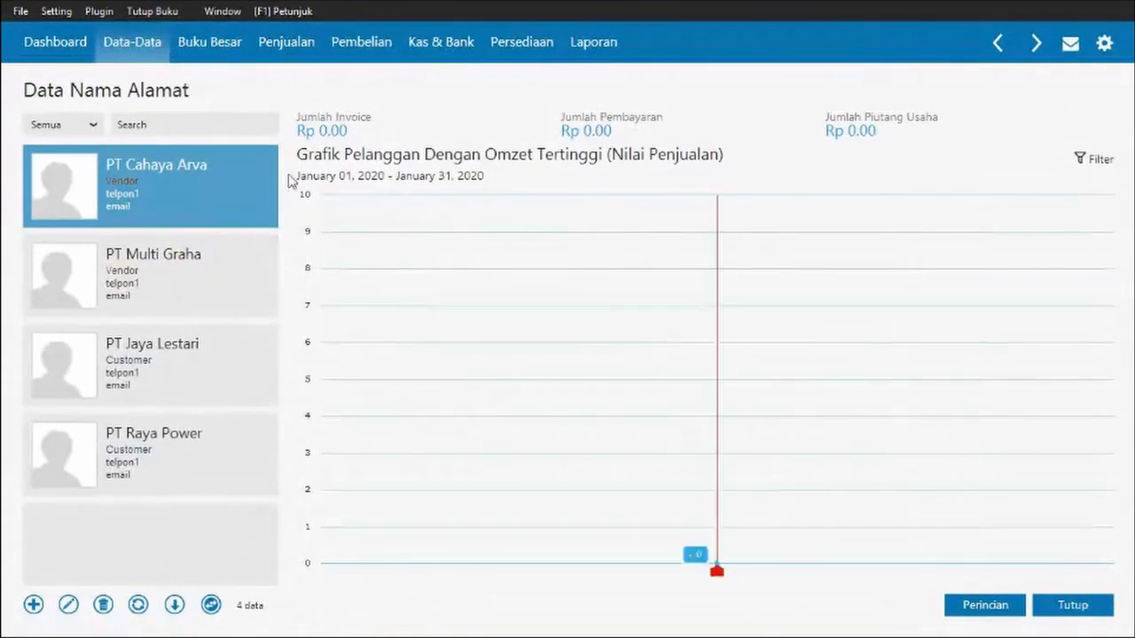
- Open the Persediaan inventory section from the master data menu
left_click(165, 55)
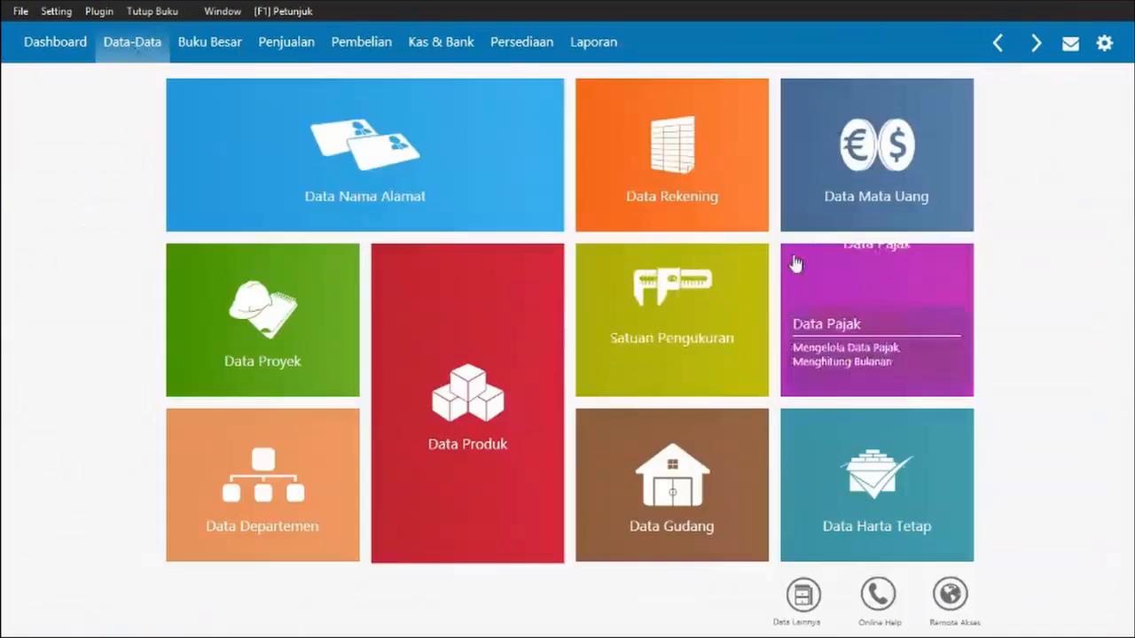
left_click(529, 54)
mouse_move(626, 152)
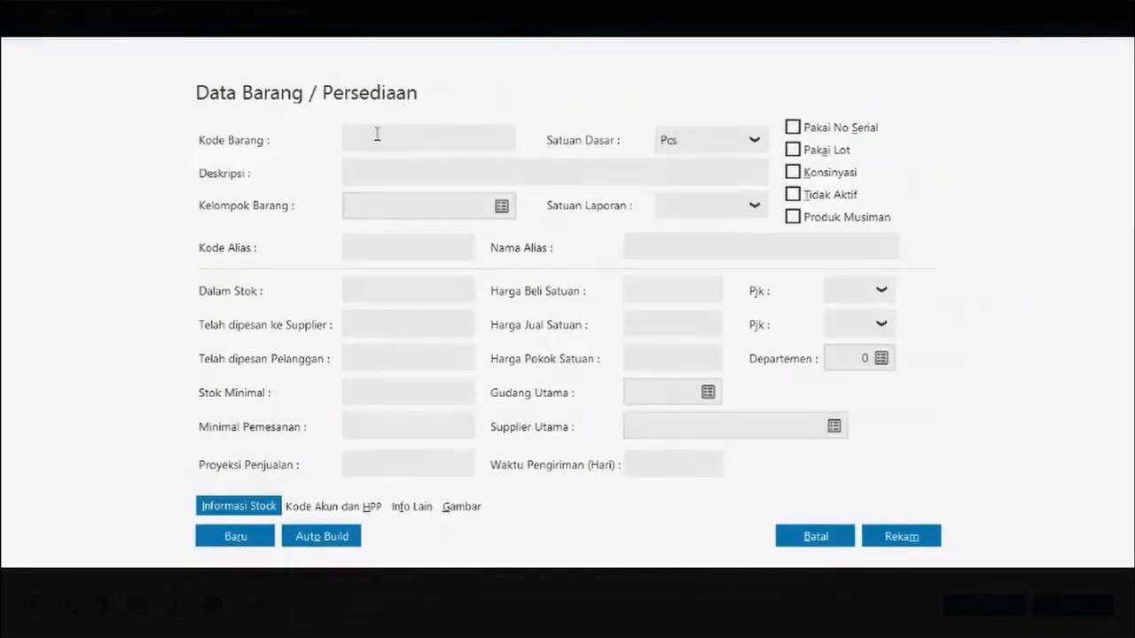
- Enter item code B-001 with description Bangku Sofa and open the item group list
left_click(377, 133)
type("B-001")
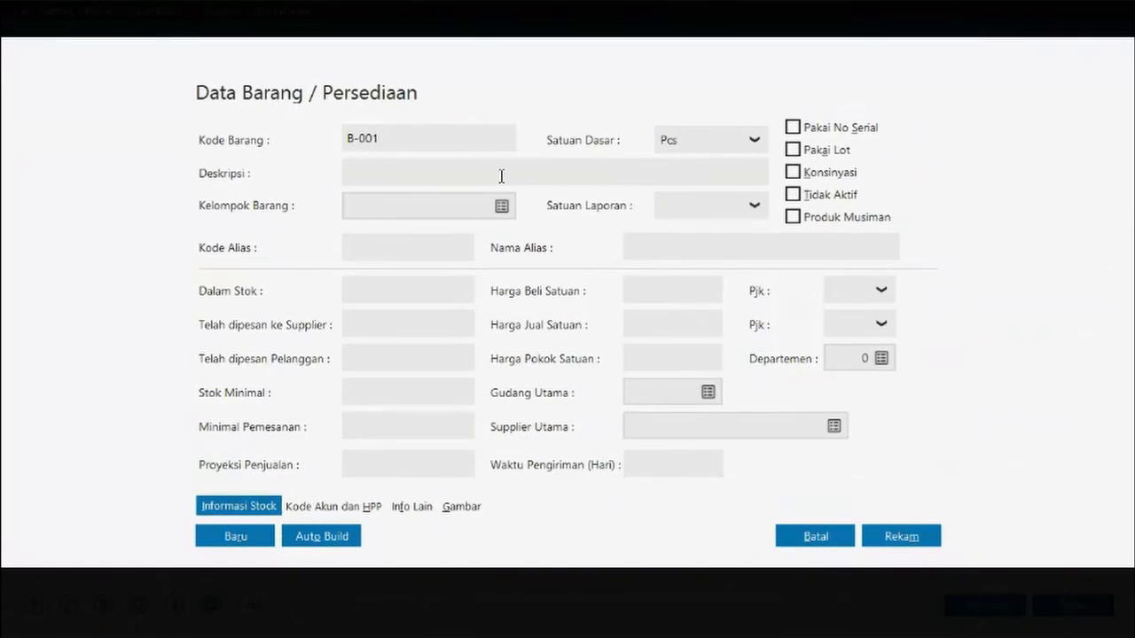
left_click(459, 176)
type("Bangku Sofa")
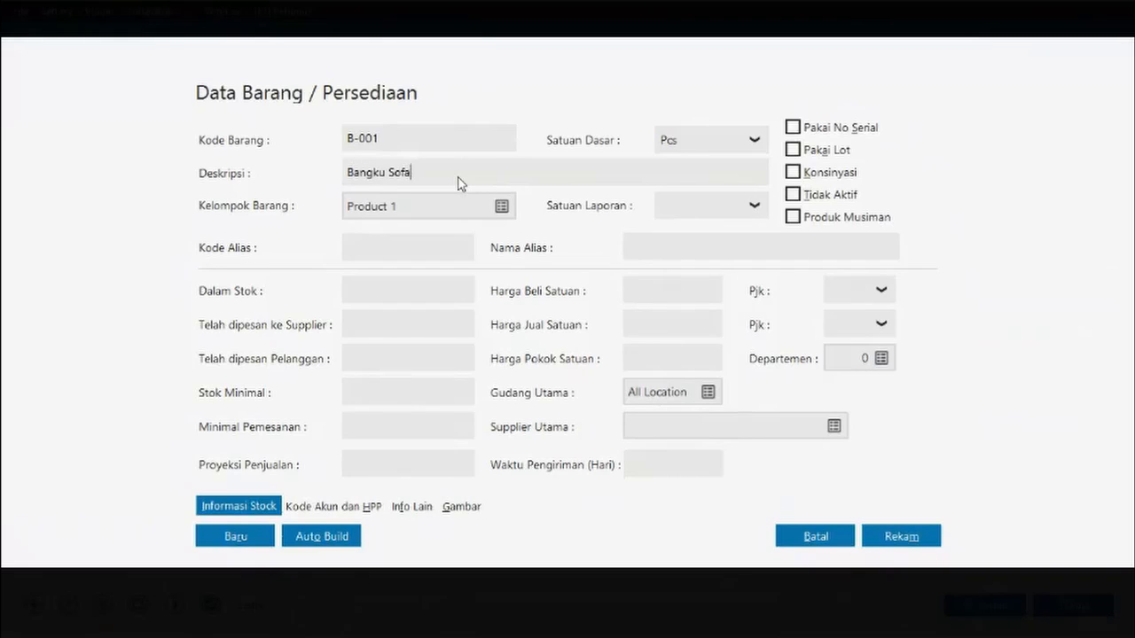
left_click(501, 207)
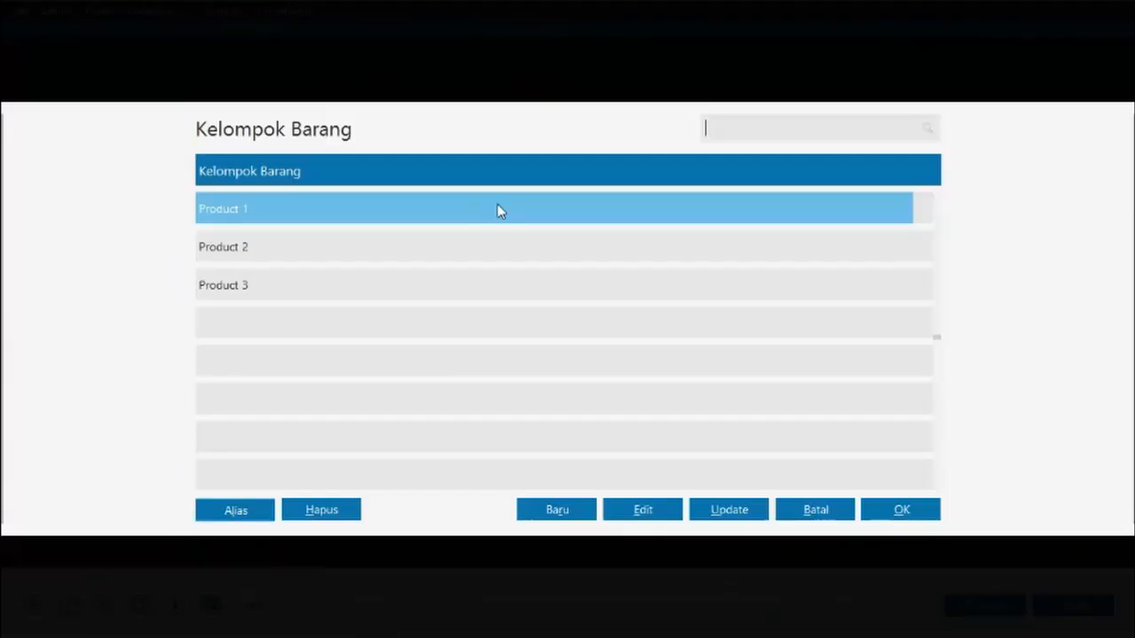
left_click(578, 513)
- Edit the Product 1 item group, changing its name to Furniture
left_click(338, 248)
left_click(325, 219)
key("alt+e")
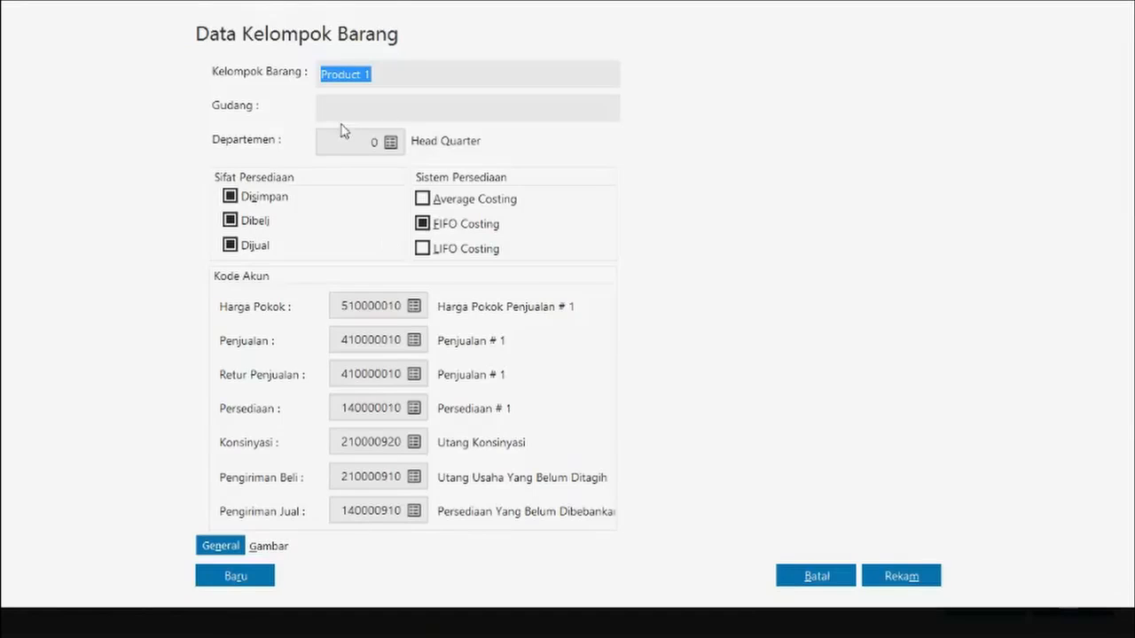
left_click(402, 78)
key("BackSpace")
key("BackSpace")
key("BackSpace")
key("BackSpace")
key("BackSpace")
key("BackSpace")
key("BackSpace")
key("BackSpace")
key("BackSpace")
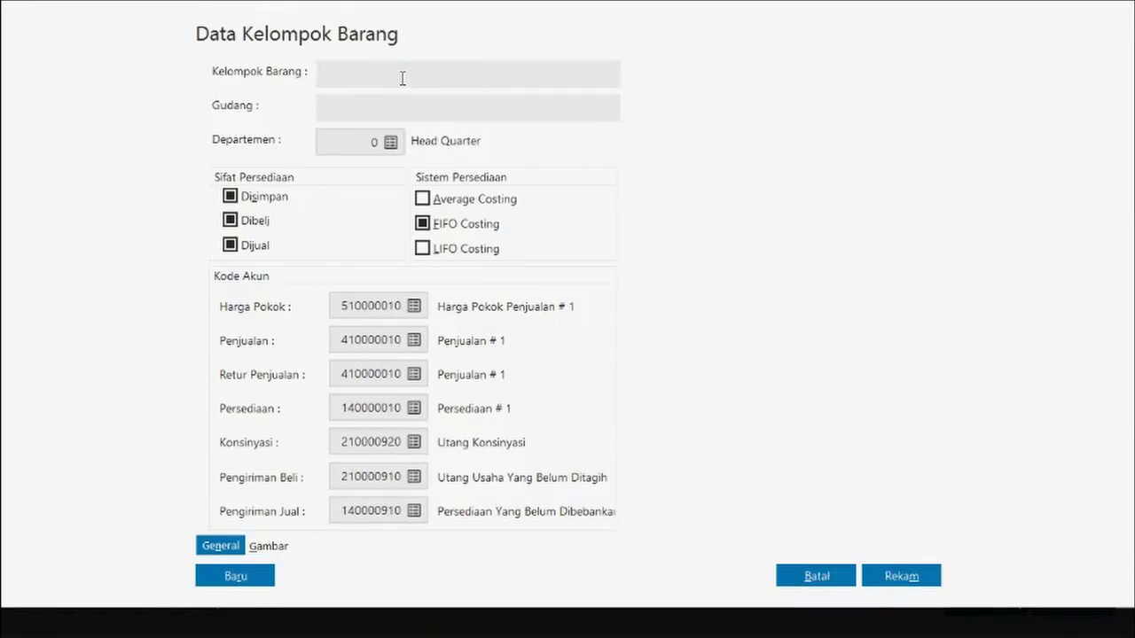
type("FUrniture")
left_click(340, 82)
key("BackSpace")
type("u")
left_click(387, 104)
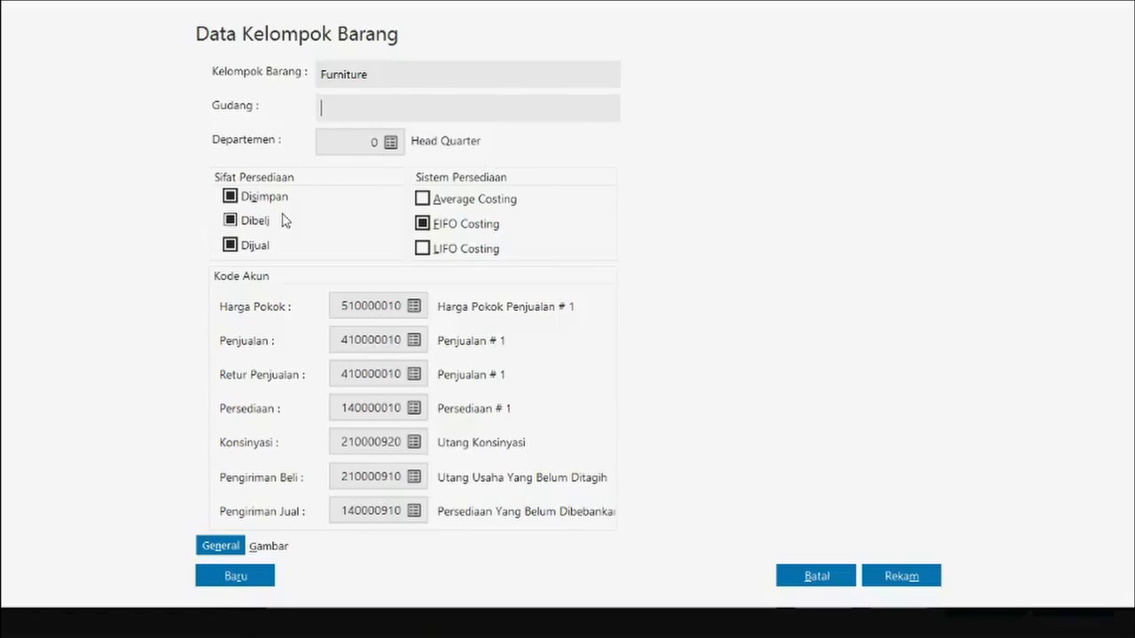
left_click(355, 147)
left_click(367, 106)
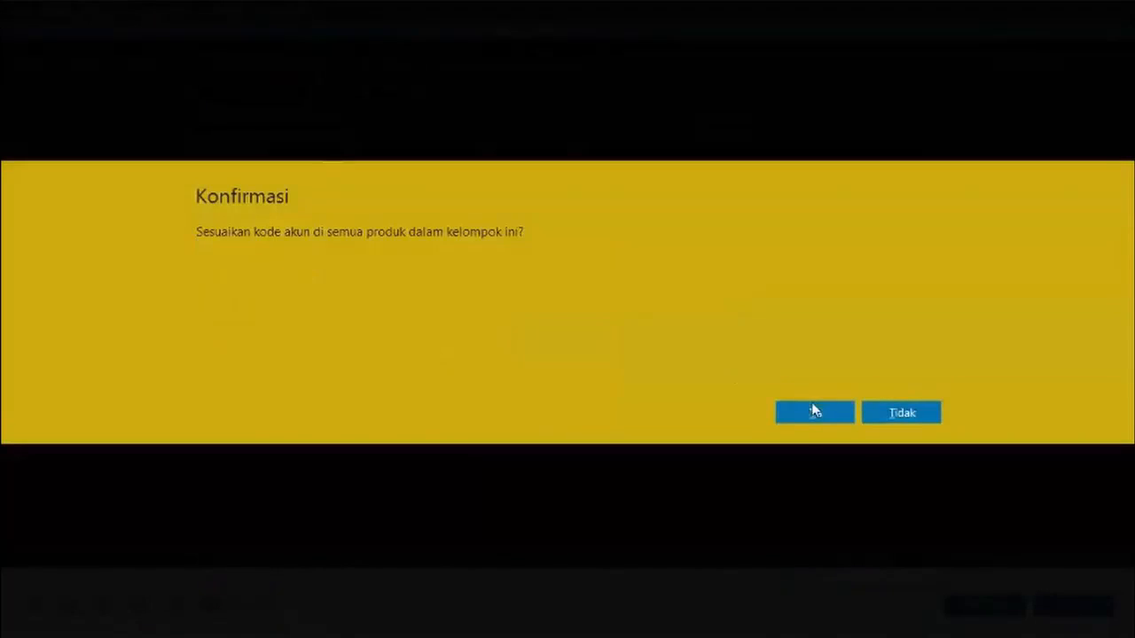
- Confirm saving the Furniture group
left_click(814, 410)
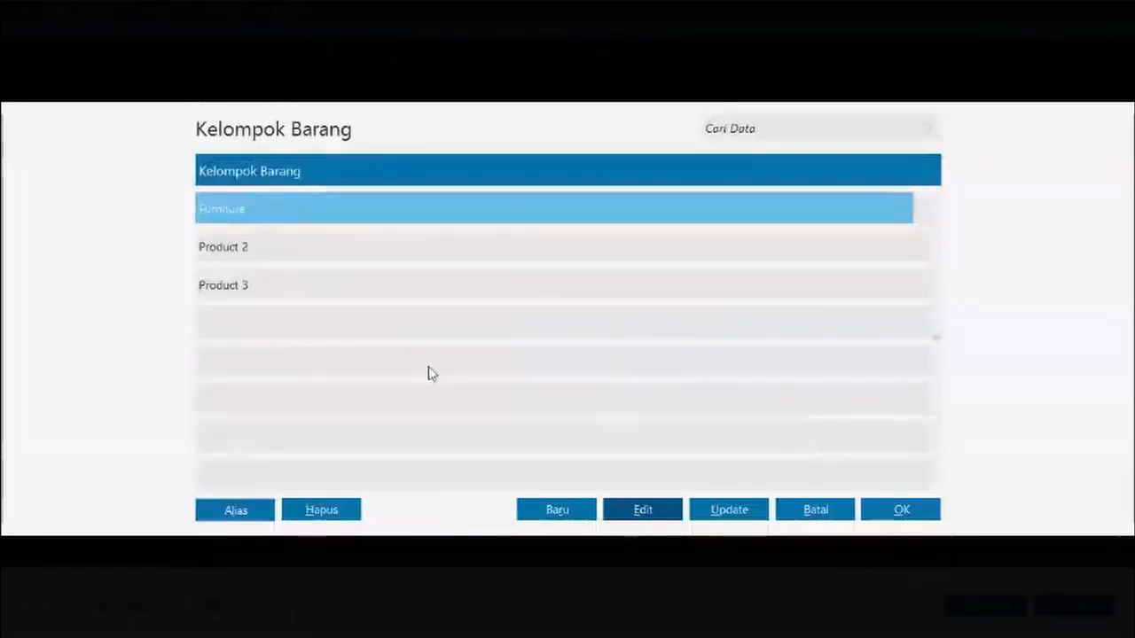
left_click(254, 246)
left_click(261, 211)
- Rename the Product 2 group to Cleaning Aid and save it
left_click(337, 251)
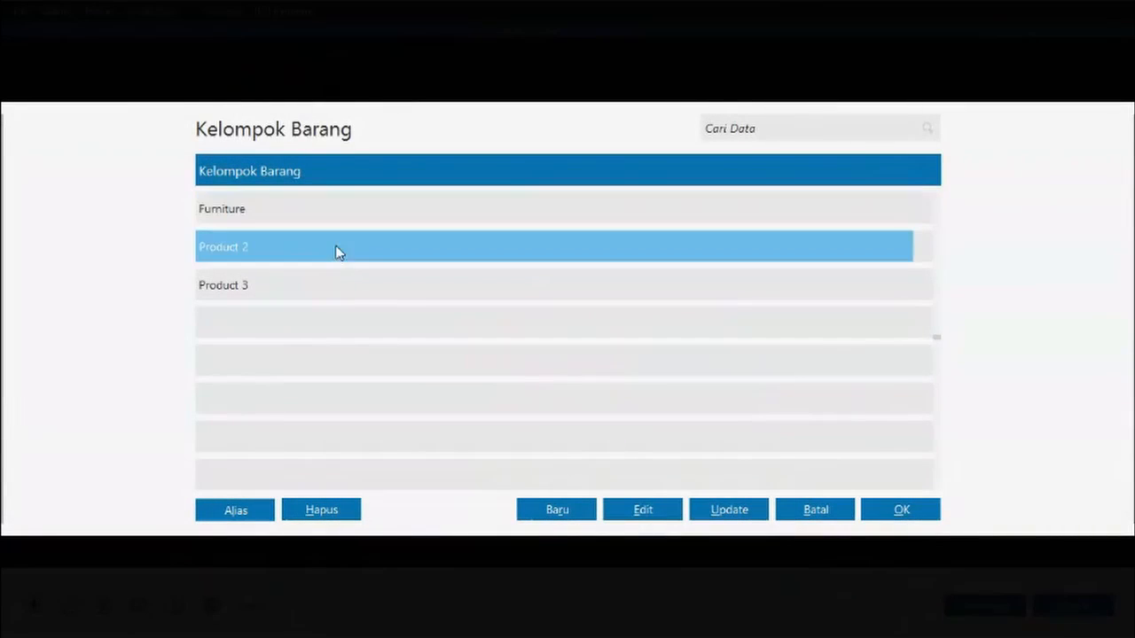
left_click(664, 509)
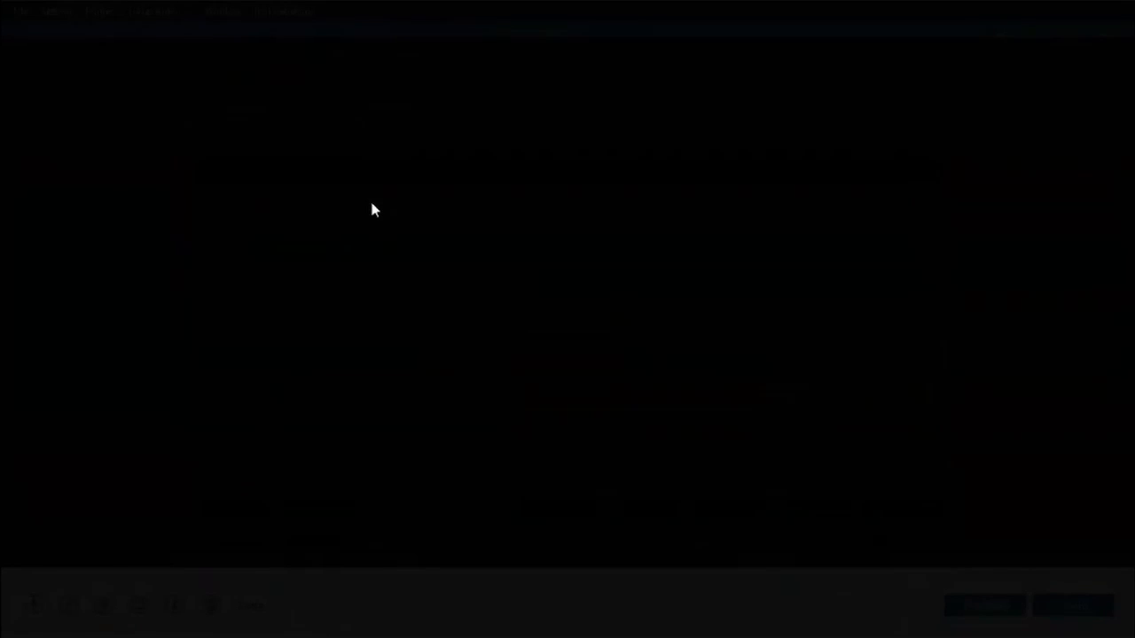
key("BackSpace")
key("BackSpace")
key("BackSpace")
key("BackSpace")
key("BackSpace")
key("BackSpace")
key("BackSpace")
key("BackSpace")
key("BackSpace")
type("Cleaning aid")
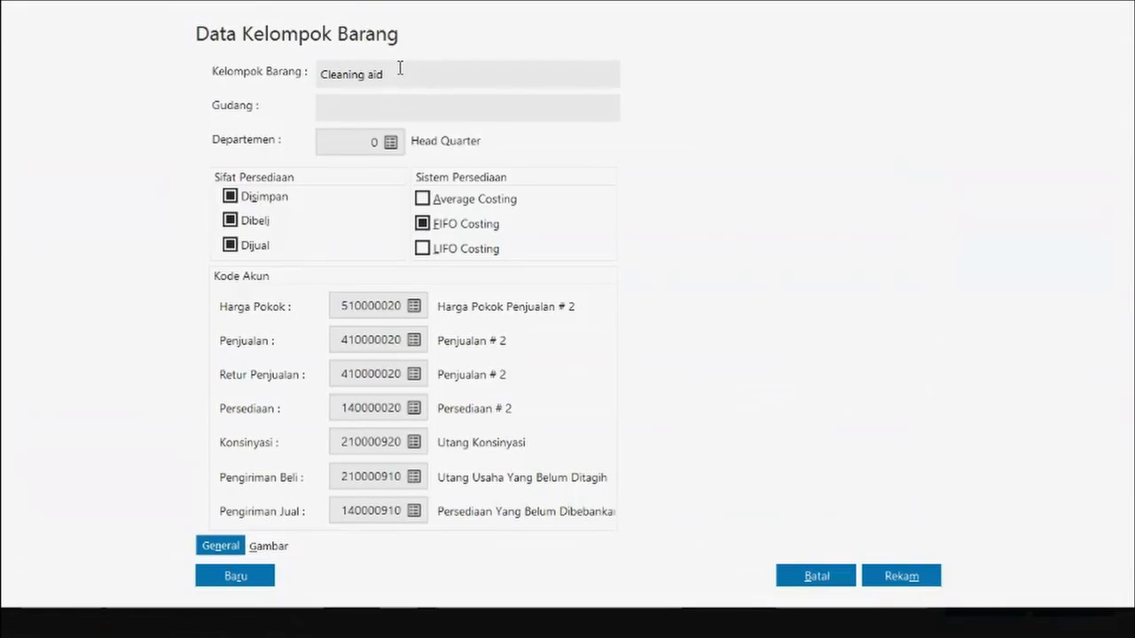
key("BackSpace")
key("BackSpace")
key("BackSpace")
type("Aid")
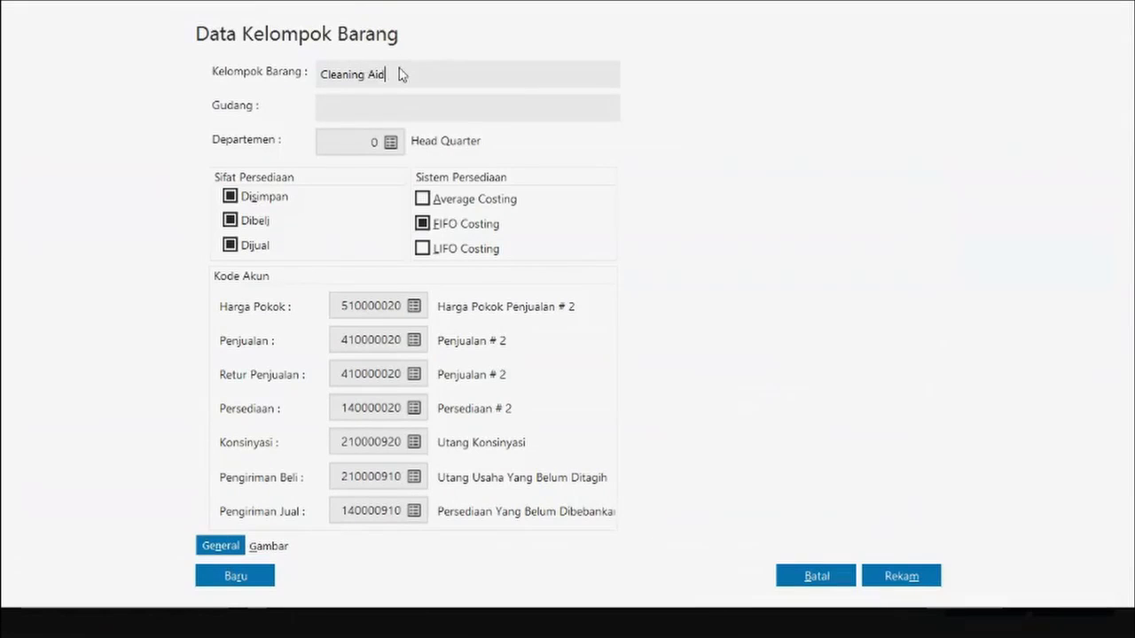
key("Tab")
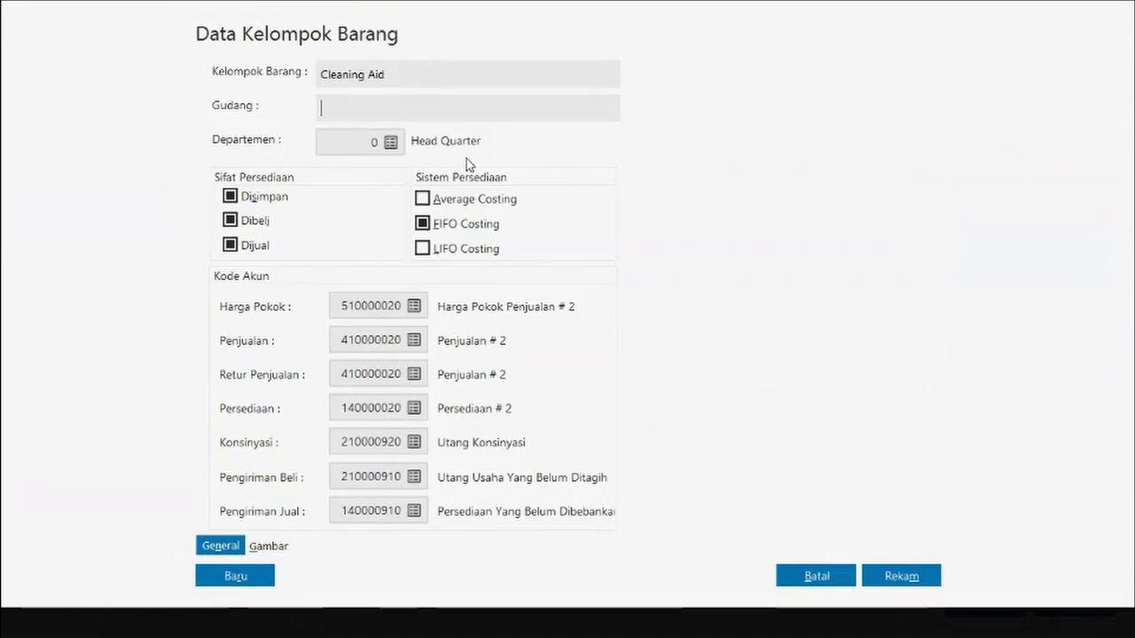
left_click(902, 577)
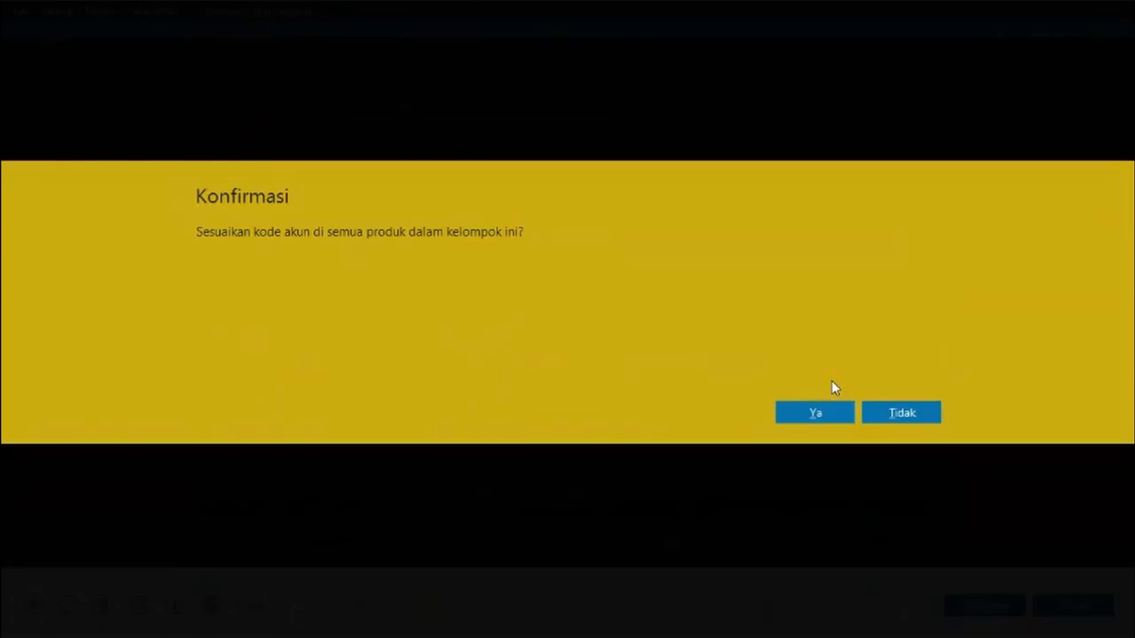
left_click(813, 411)
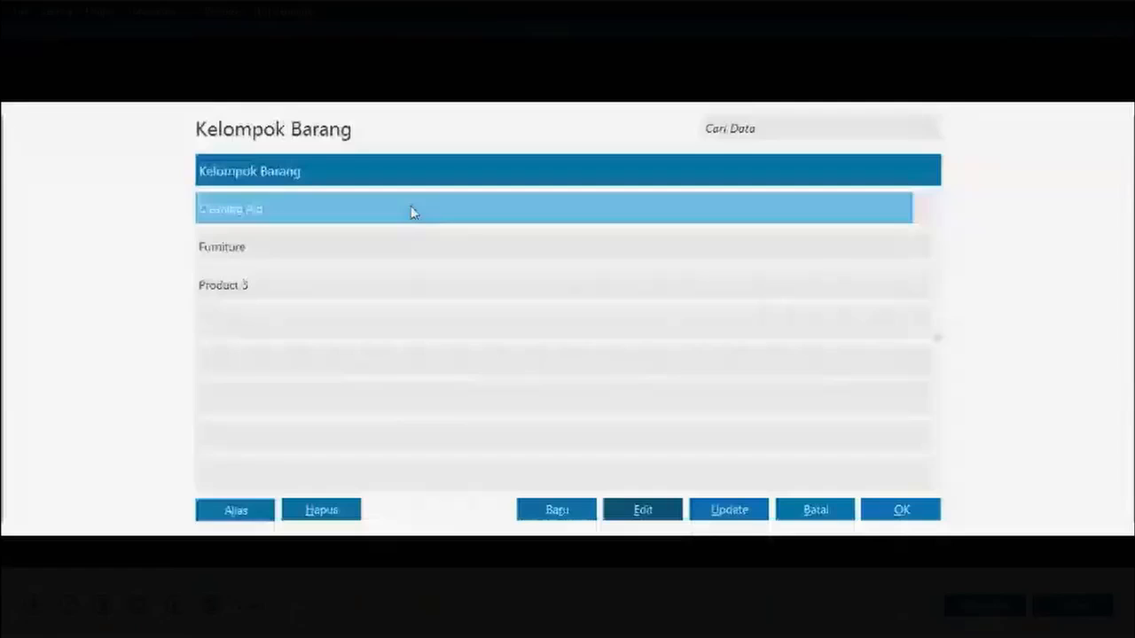
- Assign item B-001 Bangku Sofa to the Furniture group and view its Kode Akun dan HPP settings
left_click(441, 247)
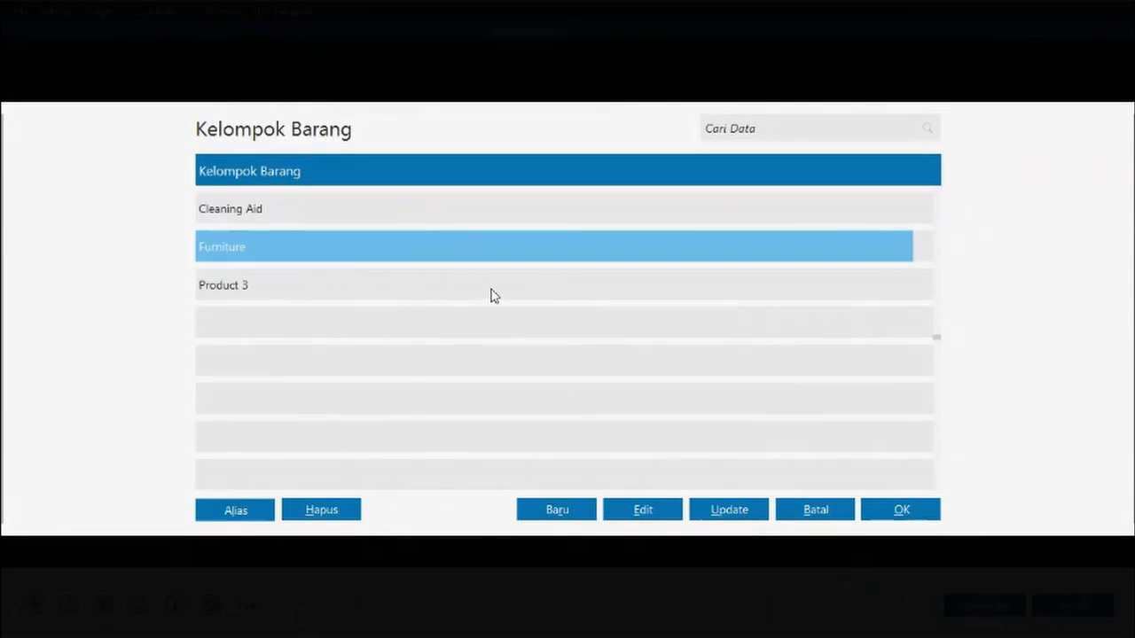
left_click(901, 513)
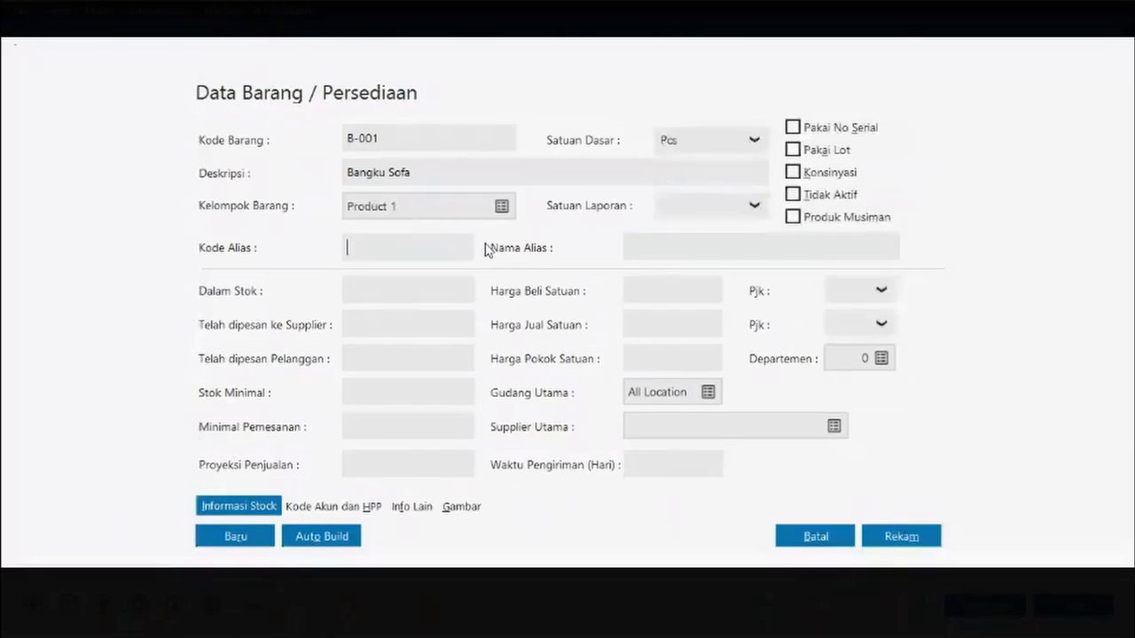
key("Tab")
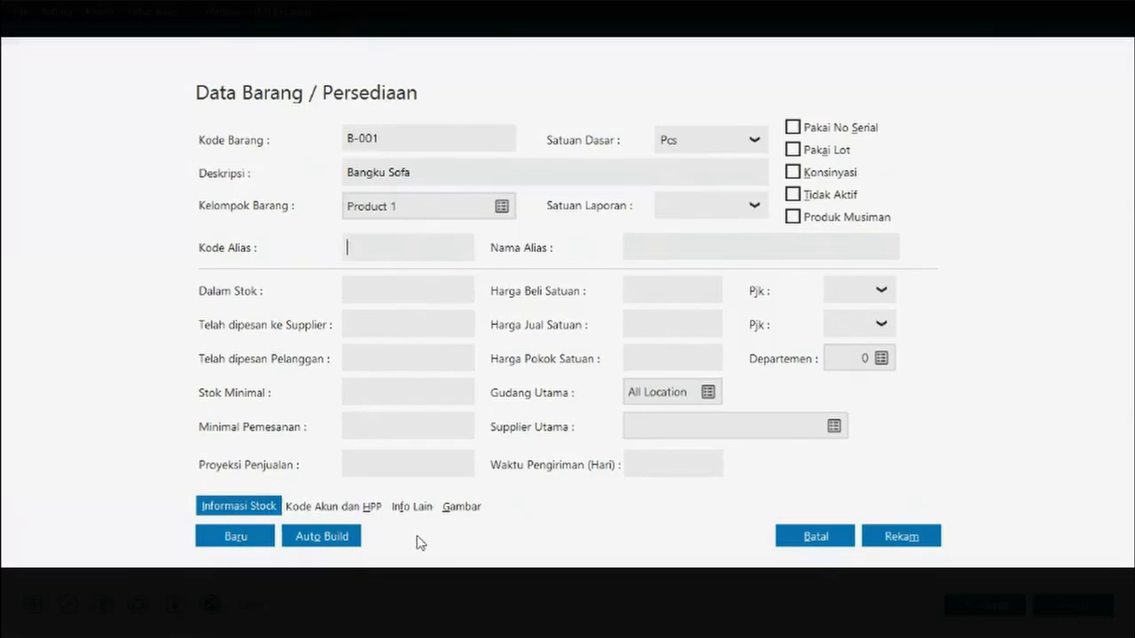
left_click(323, 508)
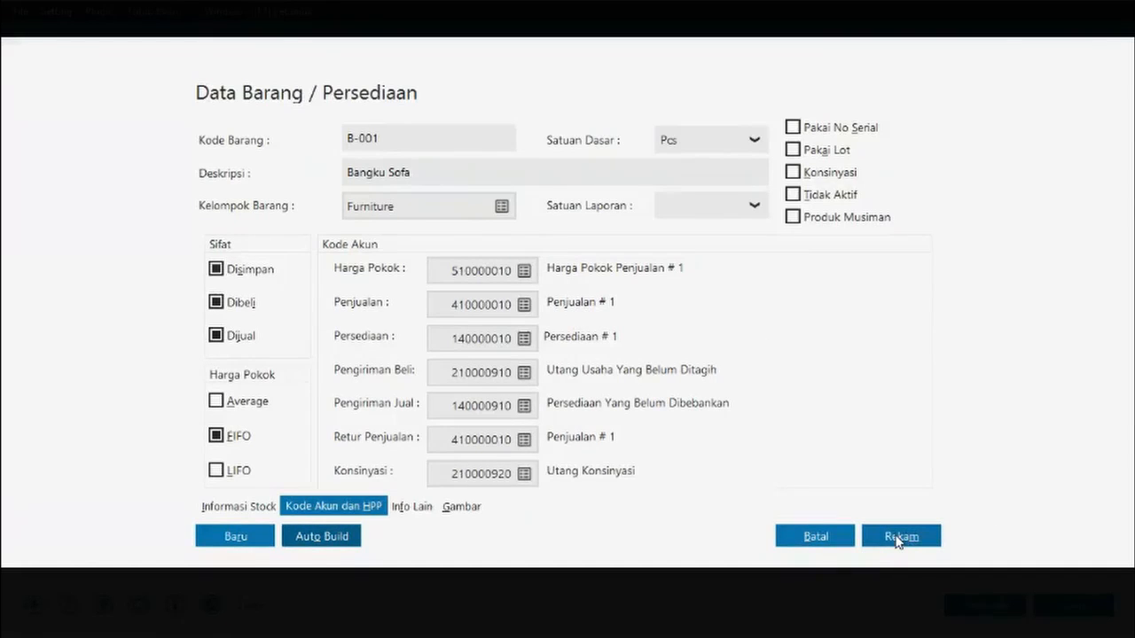
- Save Bangku Sofa, then record item B-002 with description 'Lemari'
left_click(897, 537)
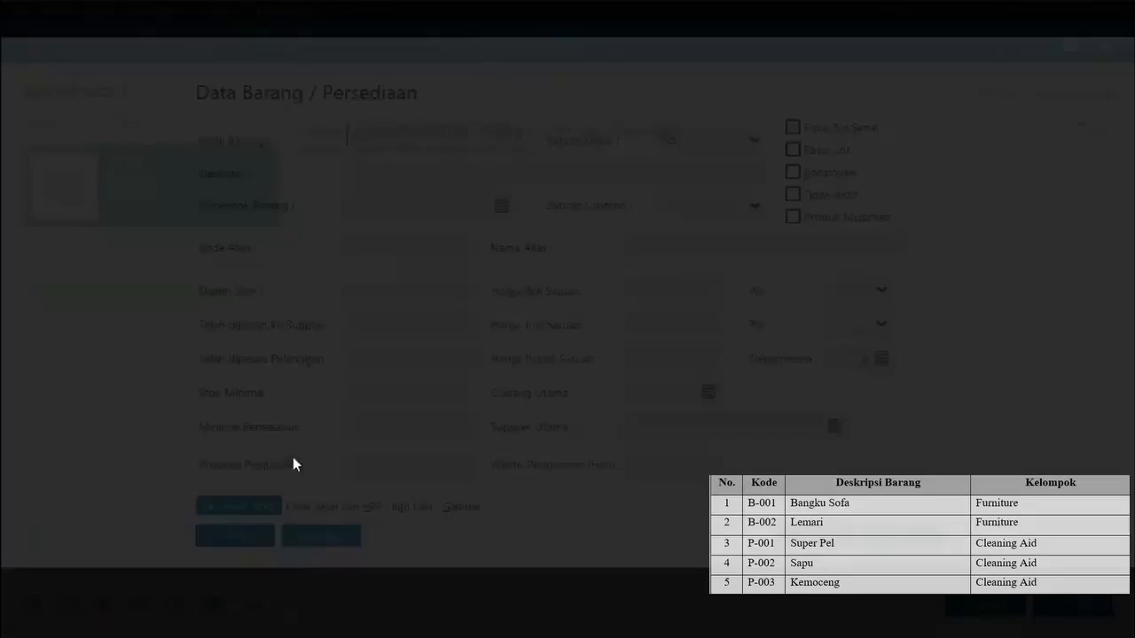
type("B")
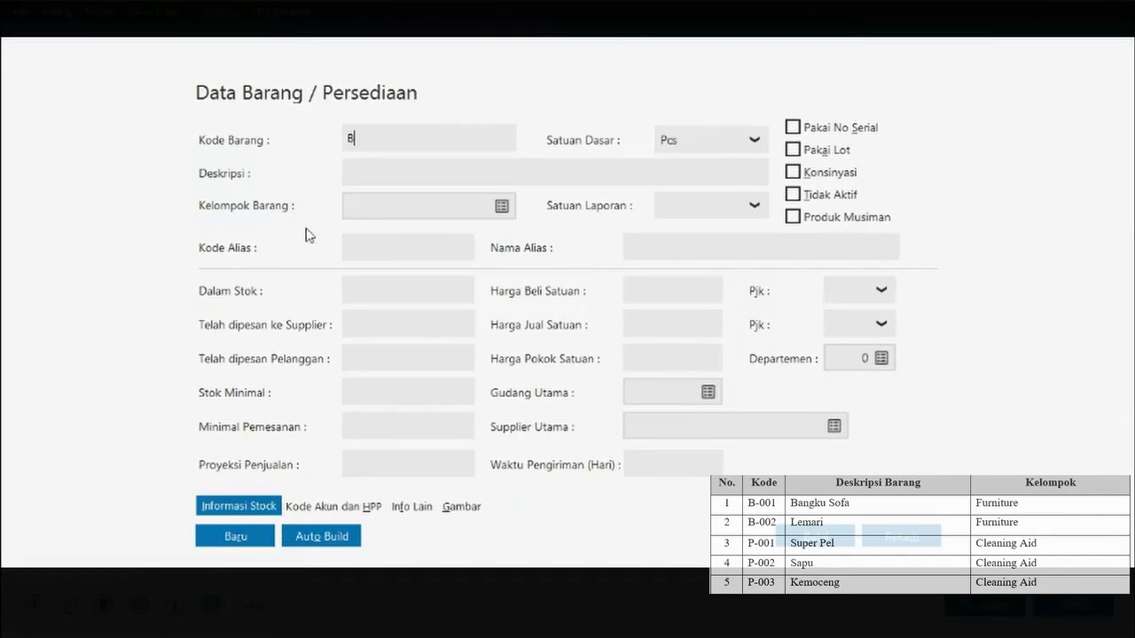
type("-002")
left_click(453, 178)
type("Lemari")
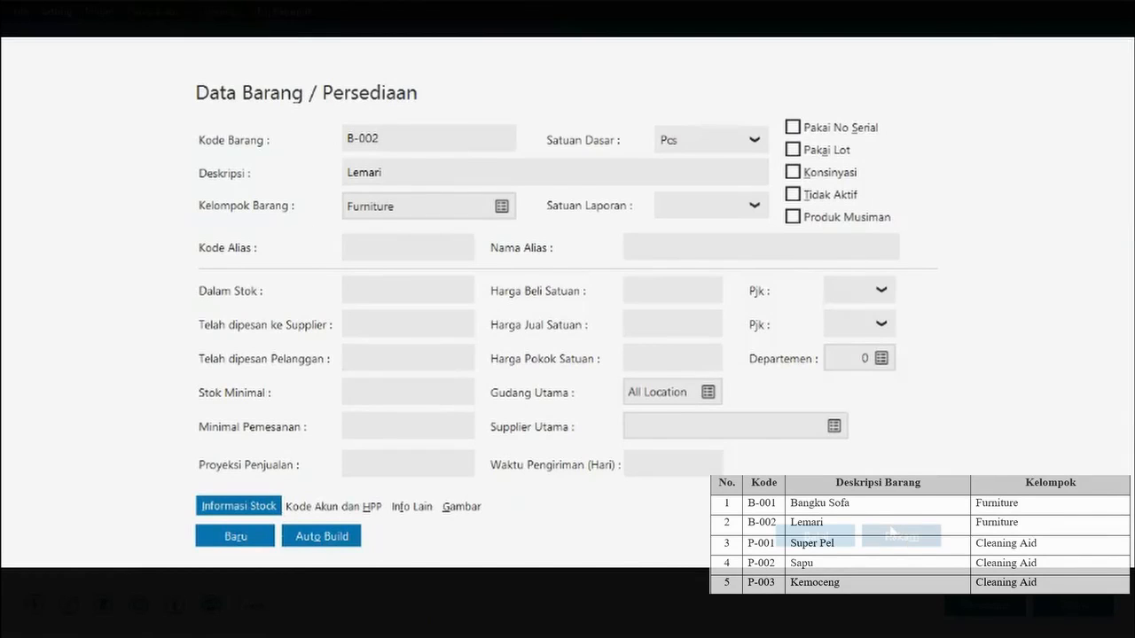
left_click(893, 531)
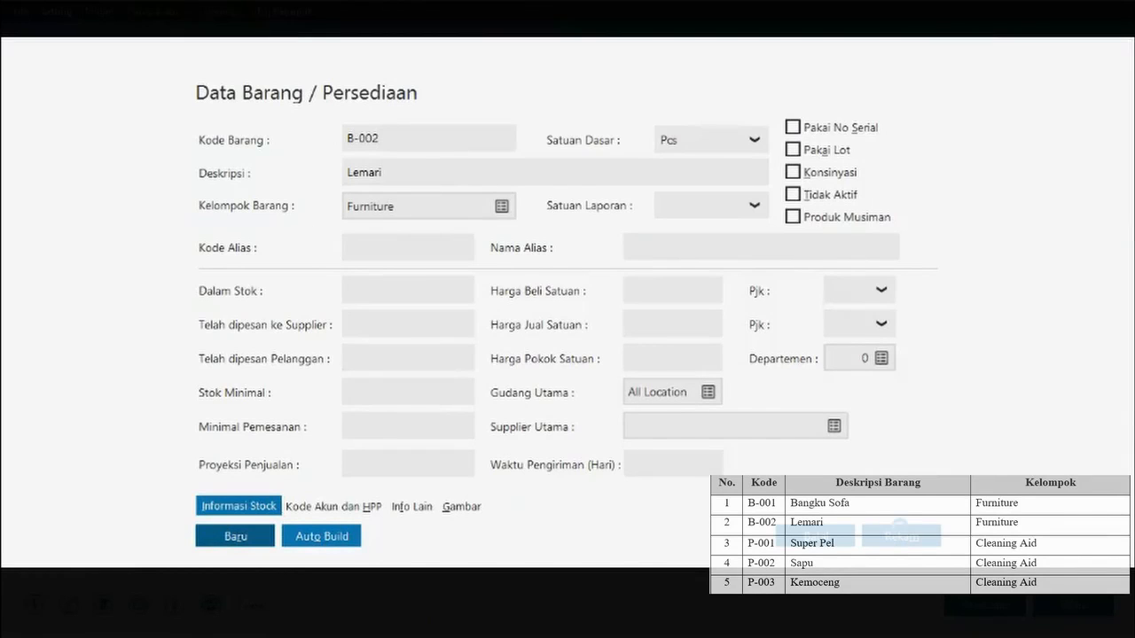
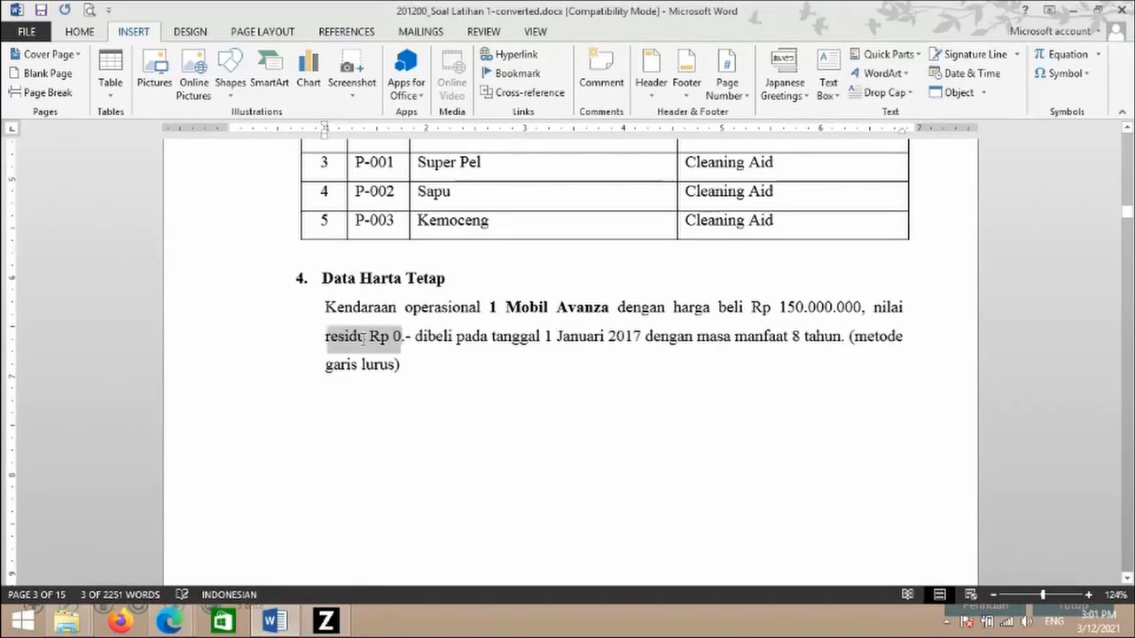
- In the Word asset description, mark the 1 Januari 2017 purchase date and the 8-year useful life
left_click_drag(542, 338, 553, 338)
left_click_drag(628, 337, 631, 337)
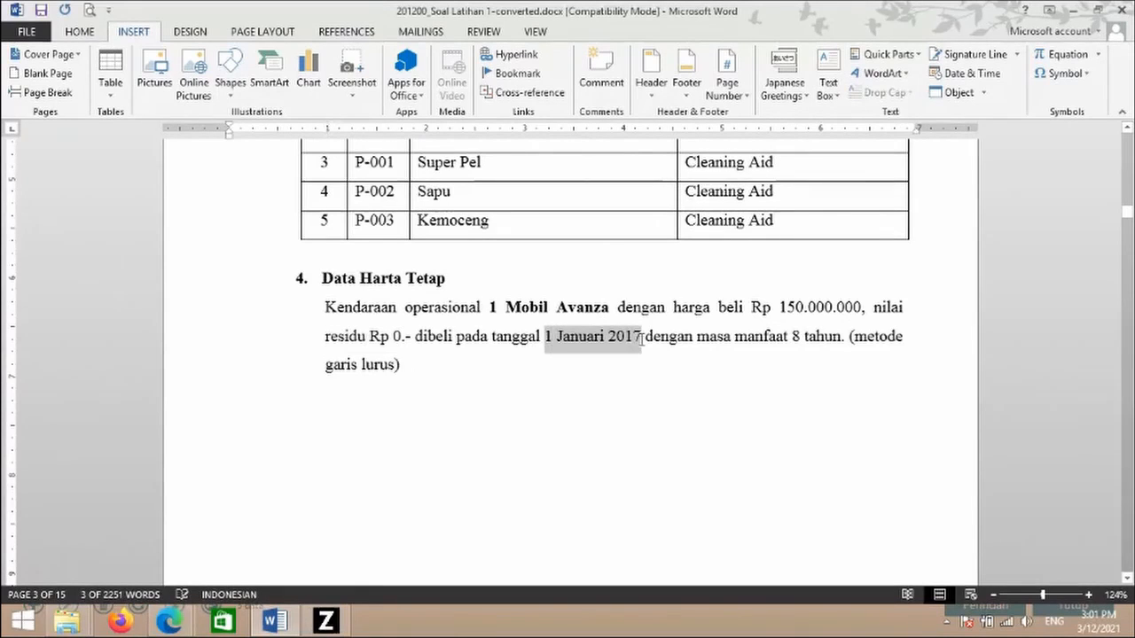
left_click(714, 364)
left_click_drag(743, 338, 839, 338)
left_click(836, 355)
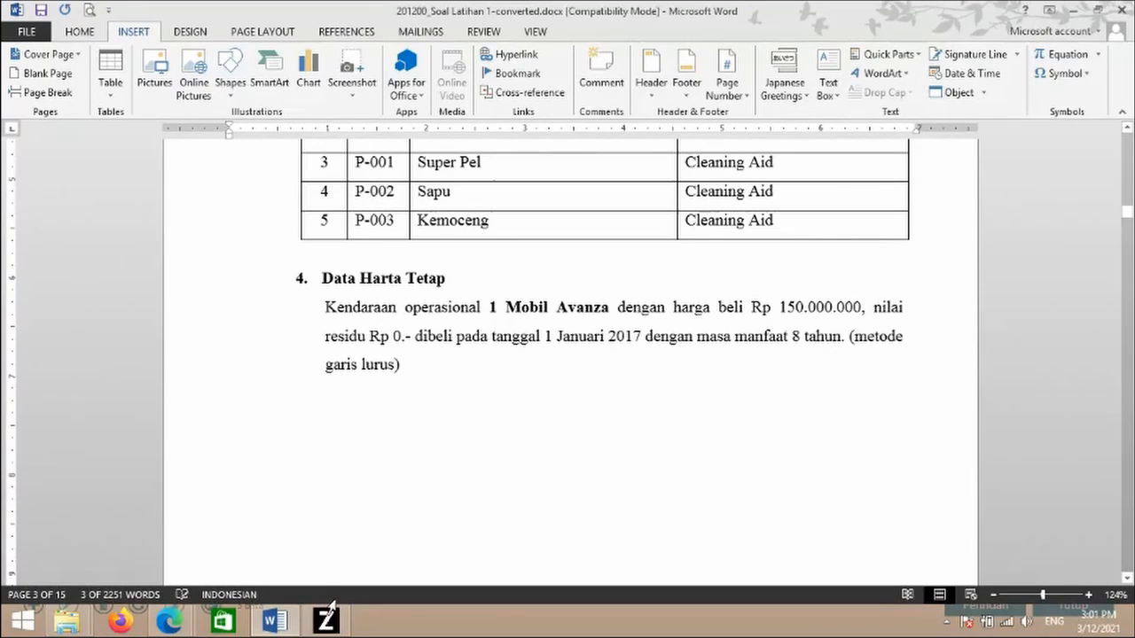
- Back in Zahir, open the Data Harta Tetap page from the Data-Data menu
left_click(294, 531)
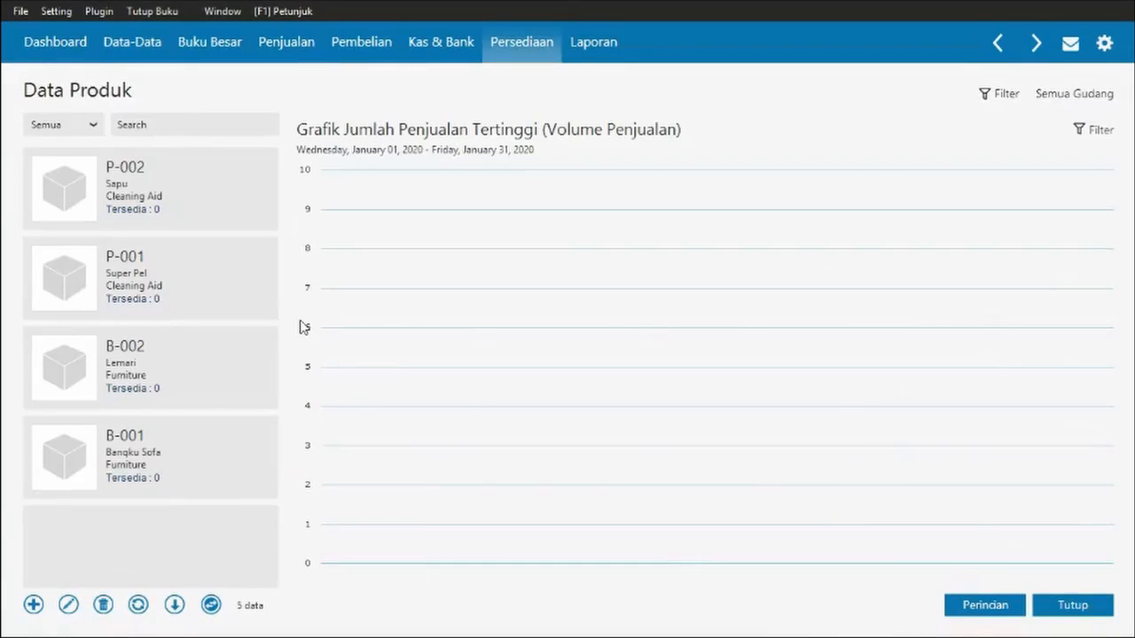
left_click(133, 51)
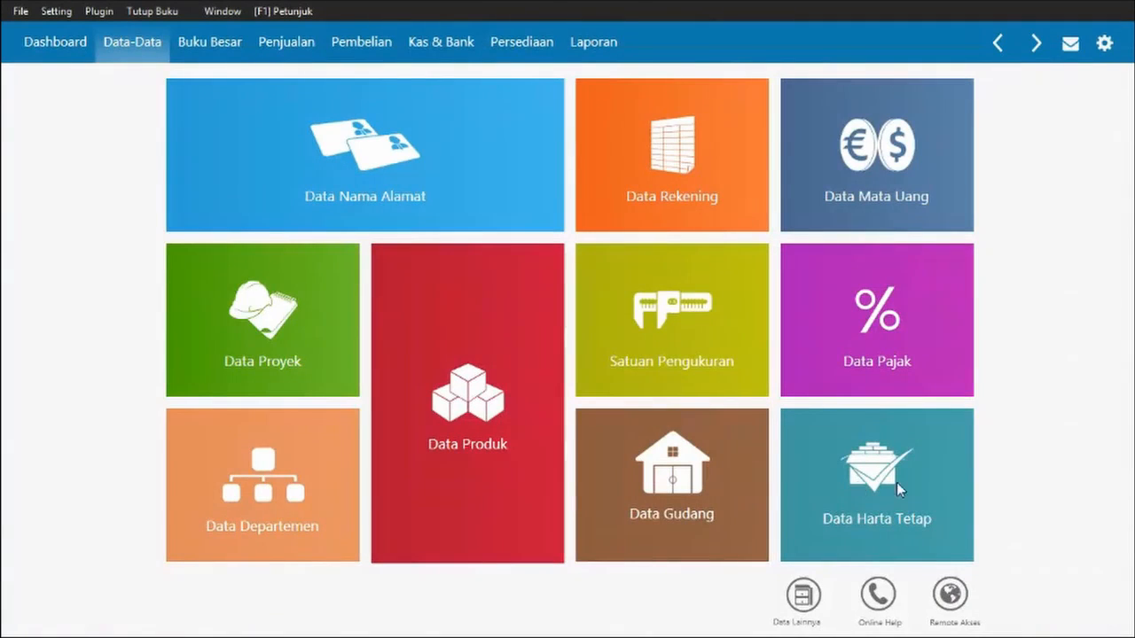
left_click(858, 485)
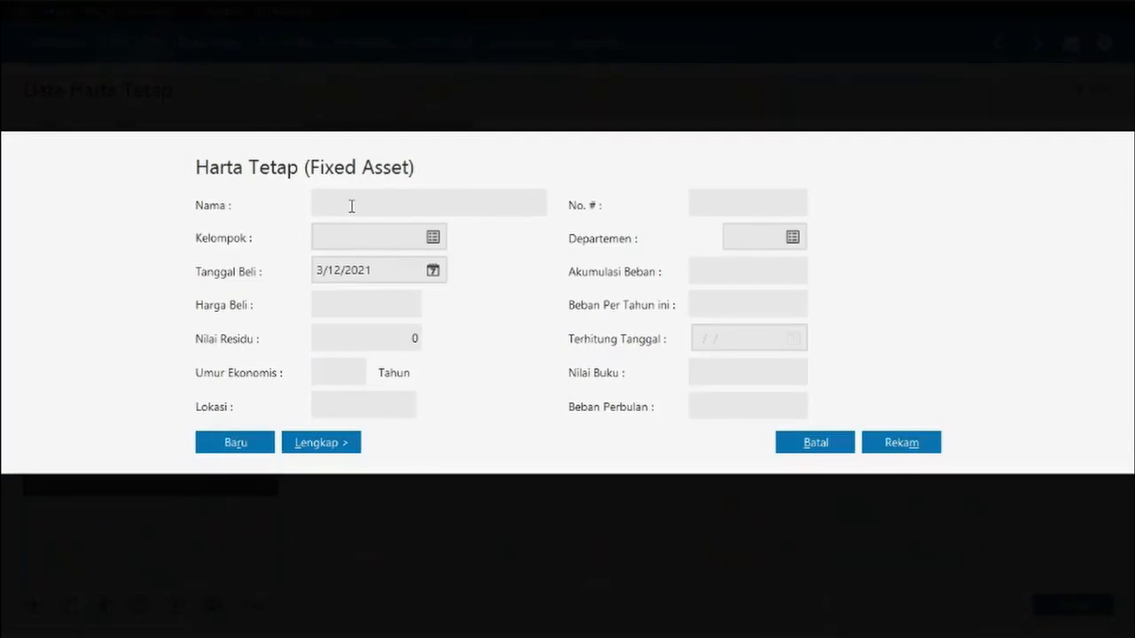
- Start a new fixed asset with full fields and name it Mobil Avanza
left_click(355, 201)
left_click(321, 443)
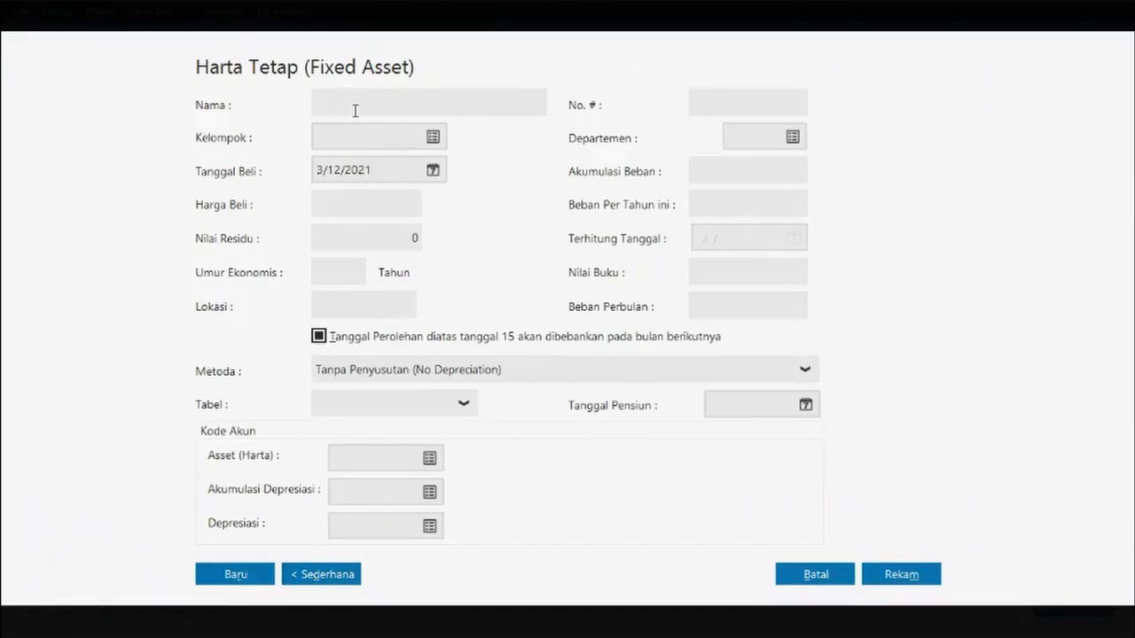
type("Mobil Avansa")
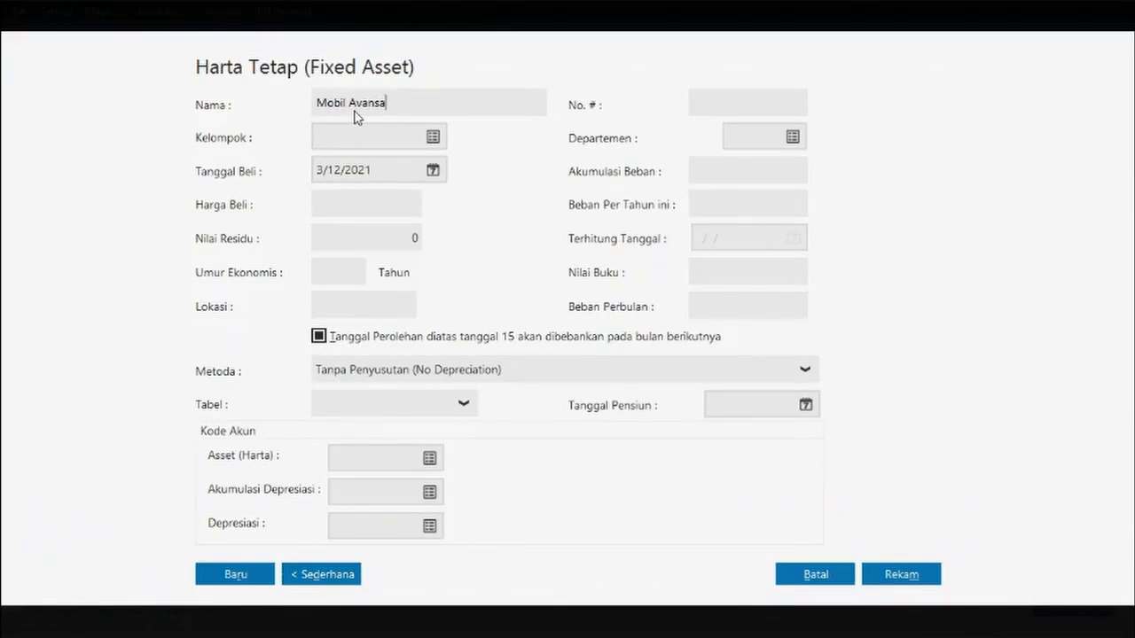
key("BackSpace")
key("BackSpace")
type("za")
- Assign the asset to the Kendaraan Roda Empat asset group
left_click(390, 136)
left_click(432, 140)
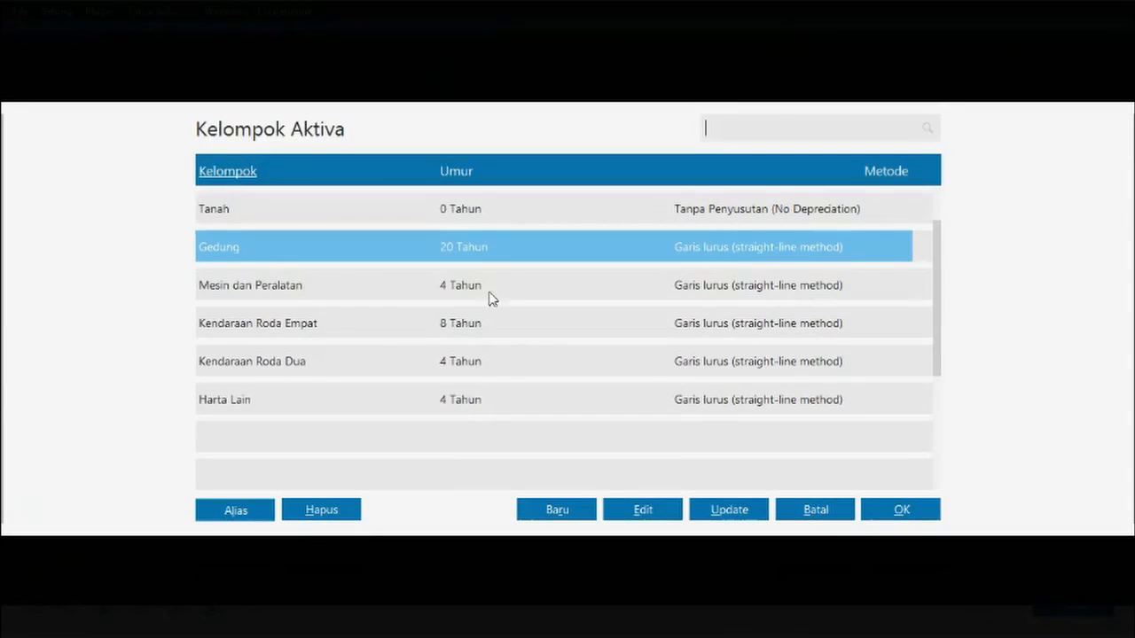
left_click(491, 325)
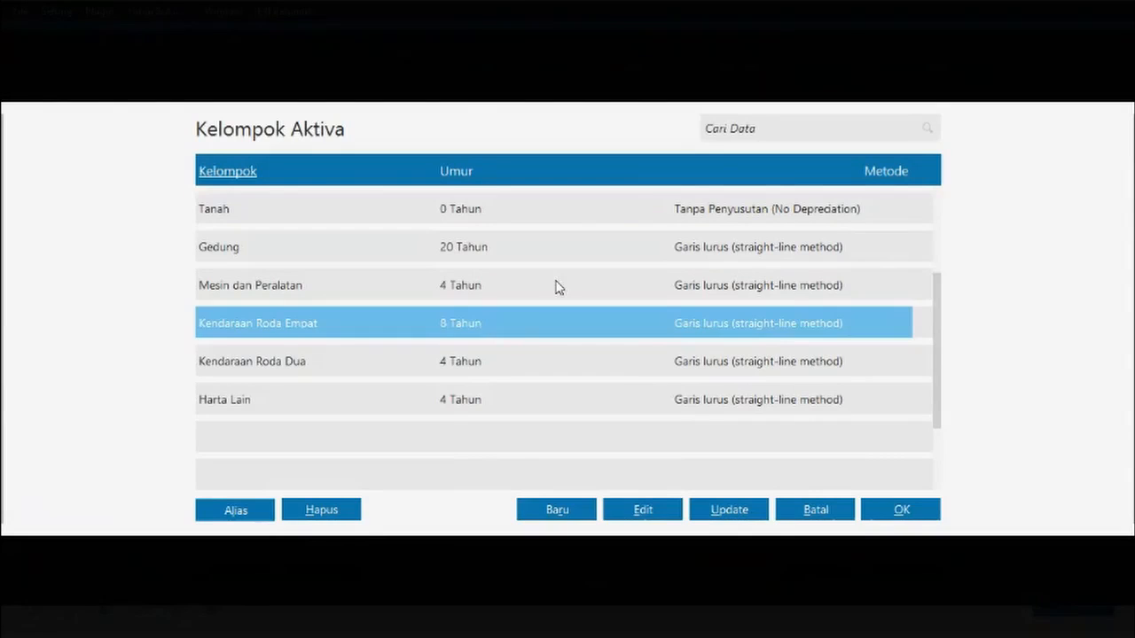
left_click(568, 362)
left_click(481, 298)
left_click(468, 337)
double_click(477, 330)
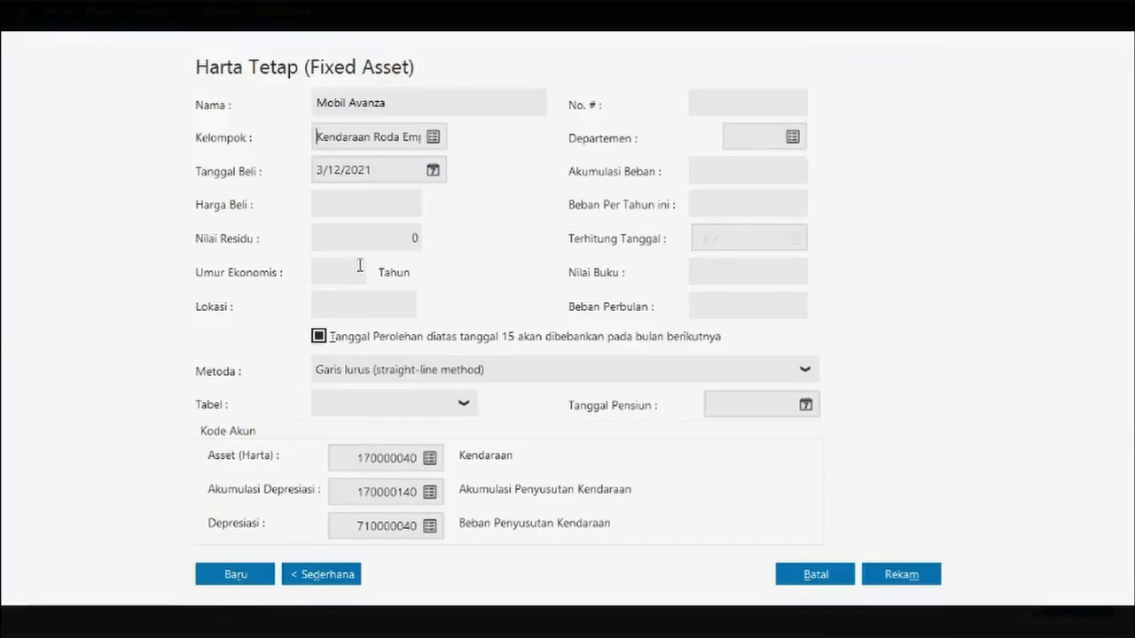
- Check the 8-year economic life and zero residual value fields
left_click(355, 271)
left_click(337, 234)
left_click(351, 267)
left_click(349, 239)
left_click(352, 195)
- Change the purchase date from 3/12/2021 to 1/1/2017 using the calendar
left_click(434, 174)
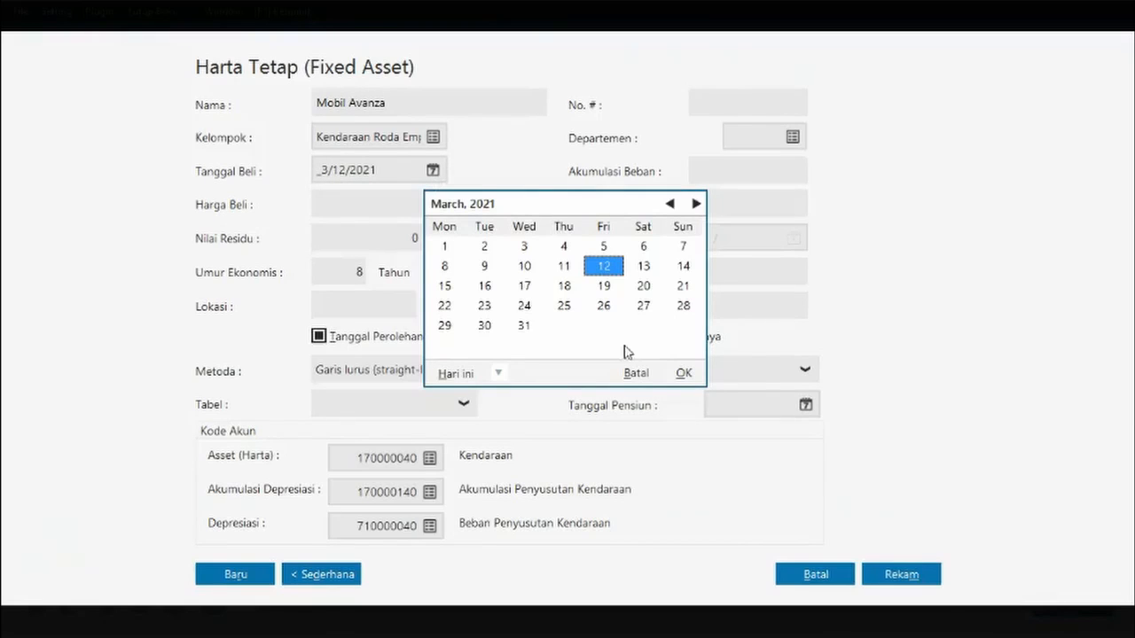
left_click(500, 379)
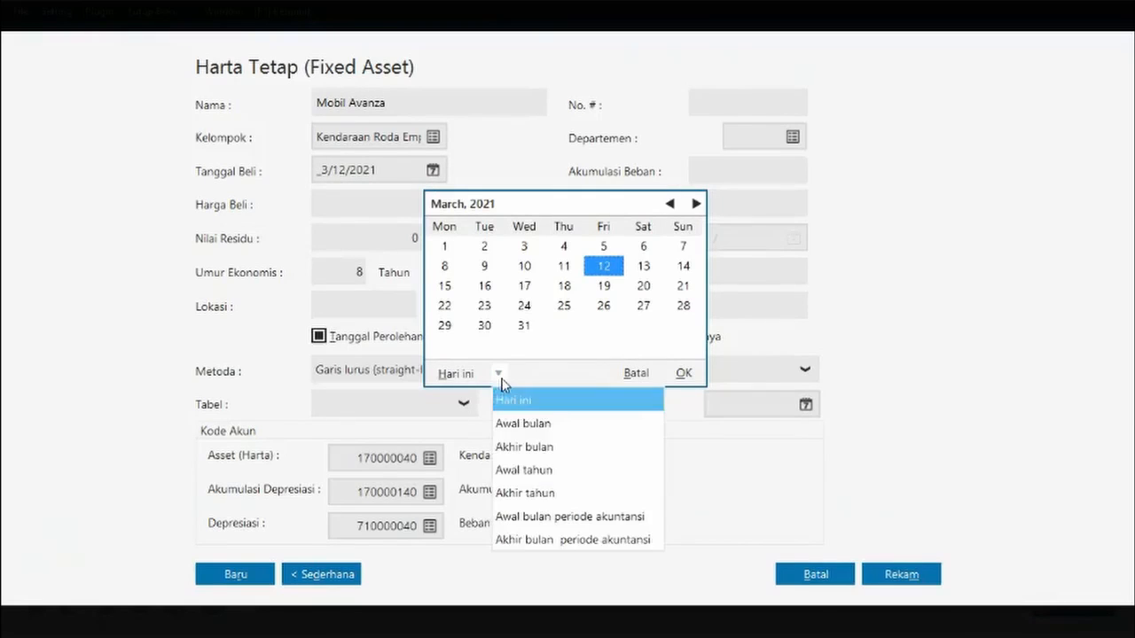
left_click(558, 516)
double_click(671, 204)
left_click(671, 204)
left_click(671, 204)
left_click(671, 203)
left_click(671, 204)
left_click(671, 204)
left_click(671, 204)
left_click(671, 204)
left_click(671, 204)
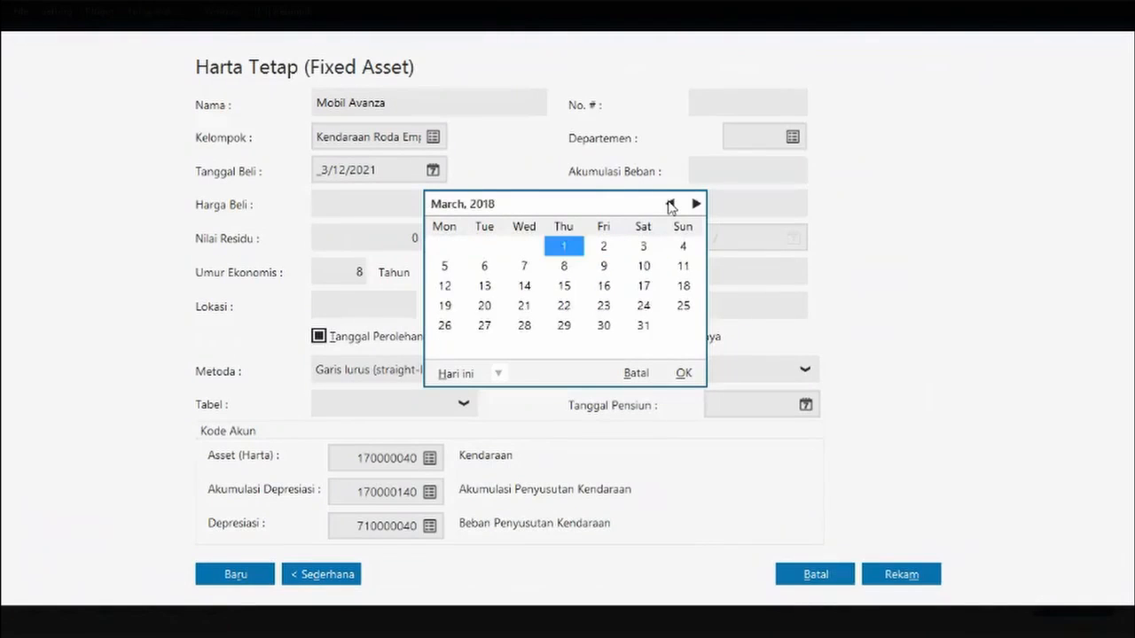
left_click(671, 203)
left_click(671, 204)
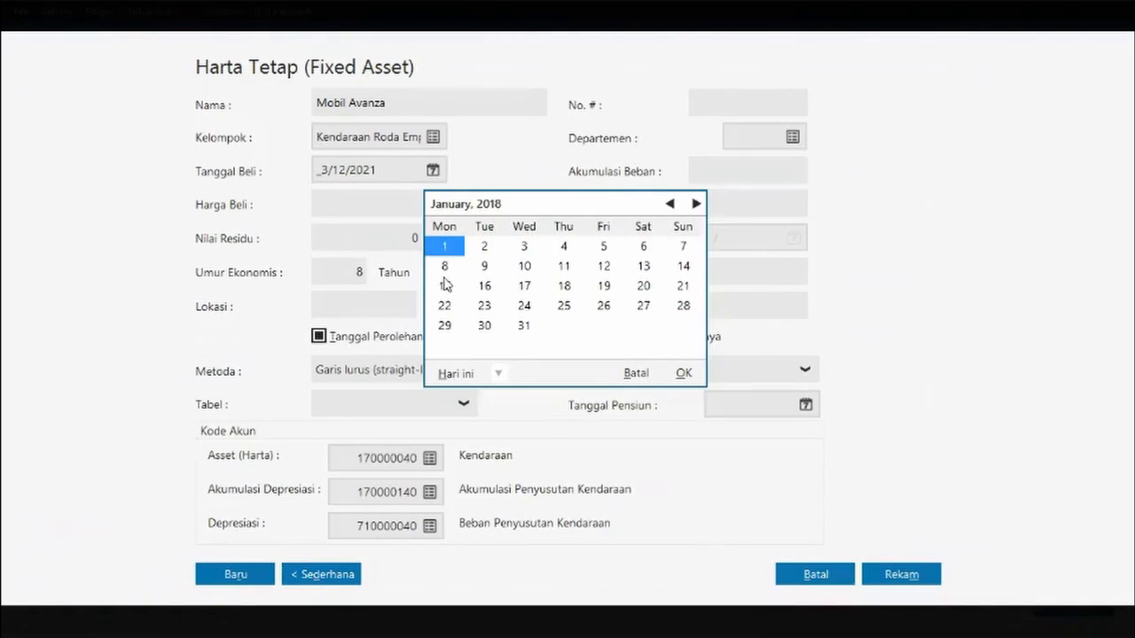
scroll(461, 257, "up", 3)
left_click(671, 205)
left_click(670, 205)
left_click(670, 205)
left_click(670, 205)
left_click(671, 205)
left_click(670, 205)
left_click(670, 204)
left_click(670, 204)
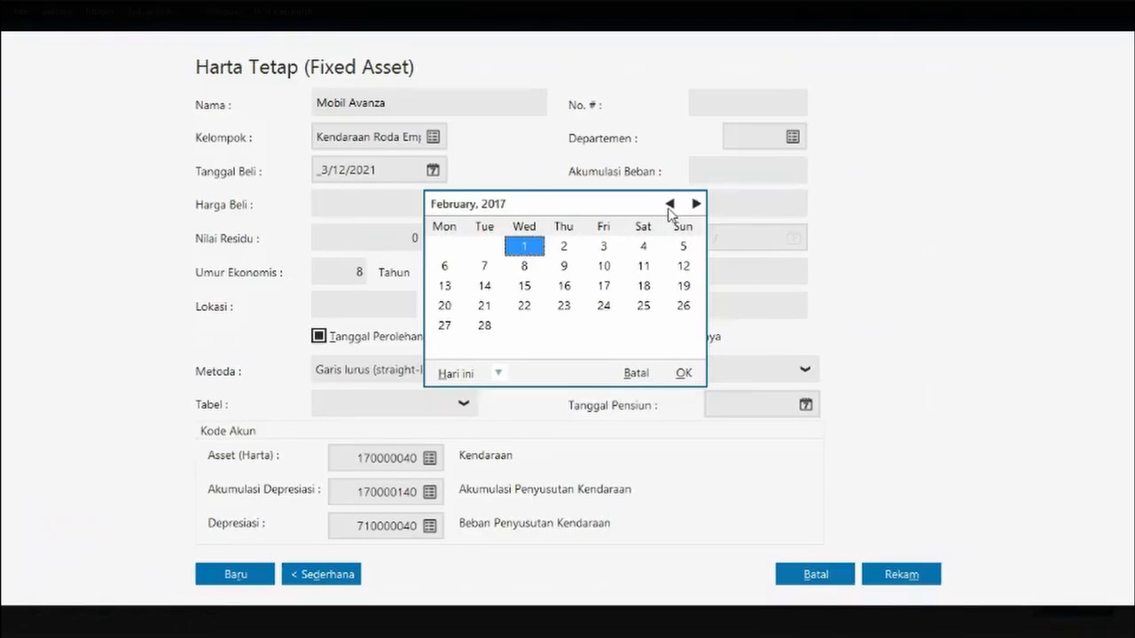
left_click(670, 204)
left_click(689, 379)
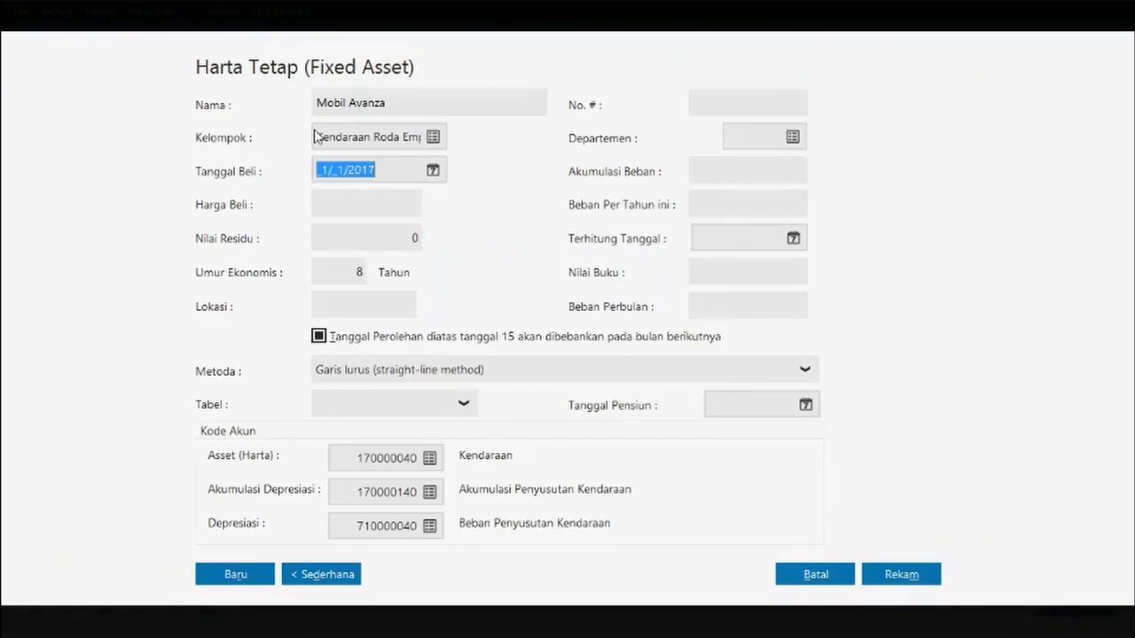
left_click(362, 210)
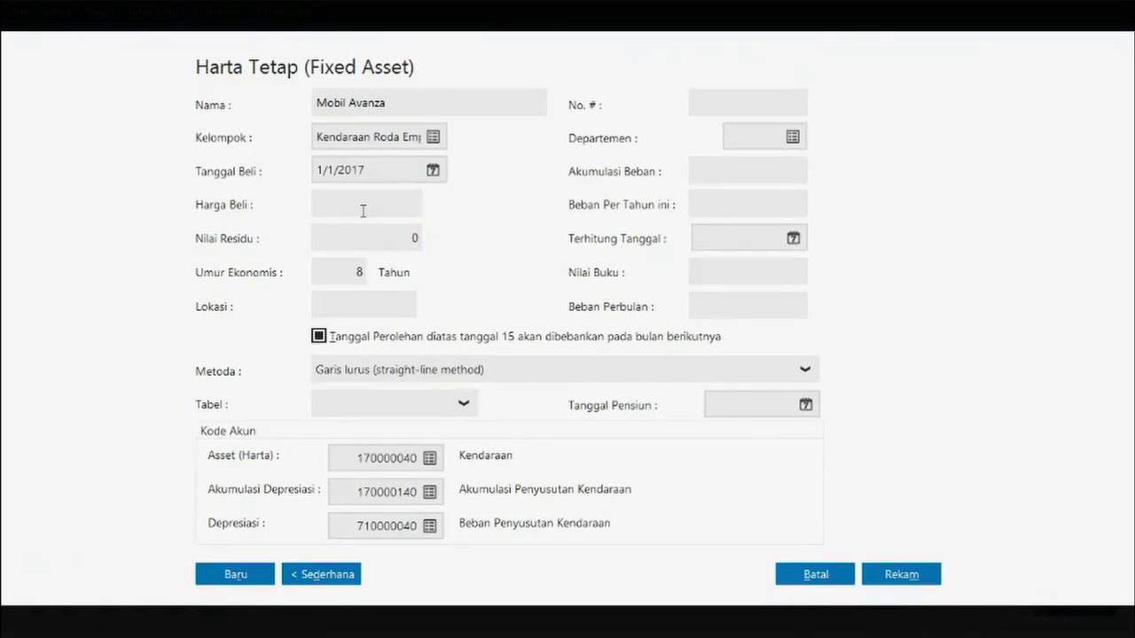
- Enter 150.000.000 as the Avanza's purchase price, leaving residual value at 0
type("150000000")
key("Tab")
left_click(373, 241)
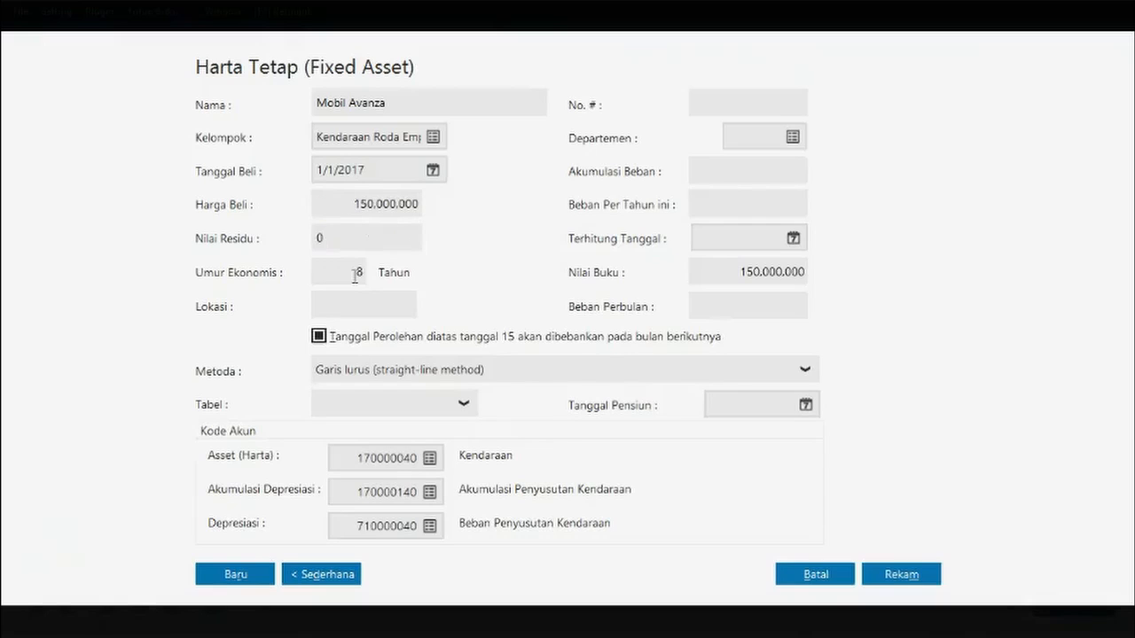
left_click(374, 308)
left_click(737, 168)
key("Tab")
left_click(717, 178)
- Set the depreciation counted-from date to 1/1/2020
left_click(794, 240)
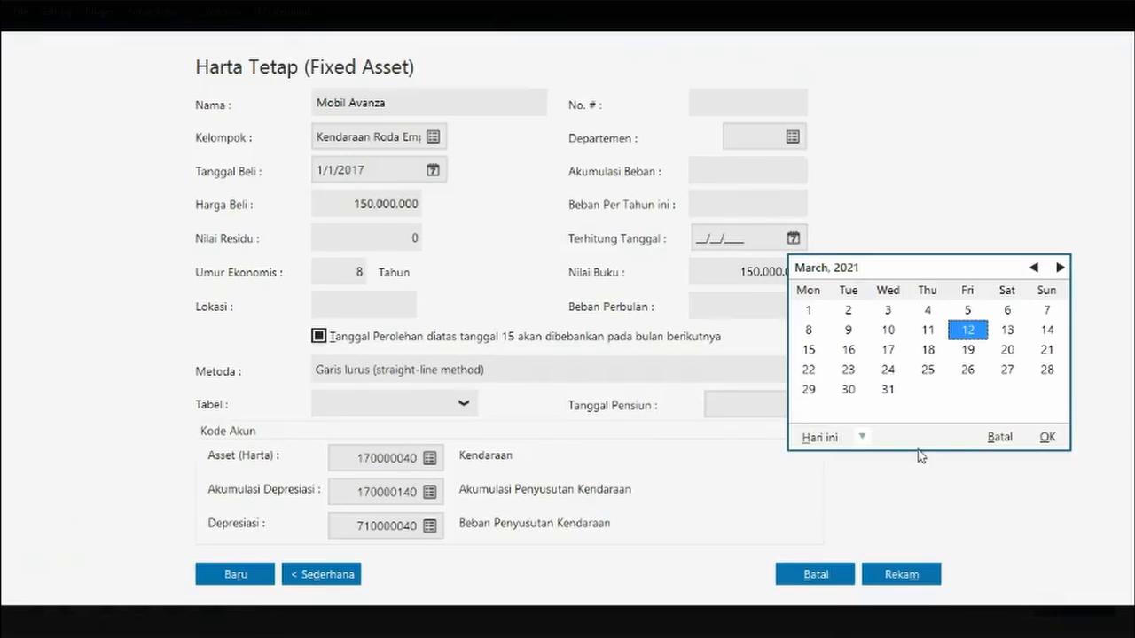
left_click(862, 437)
left_click(890, 392)
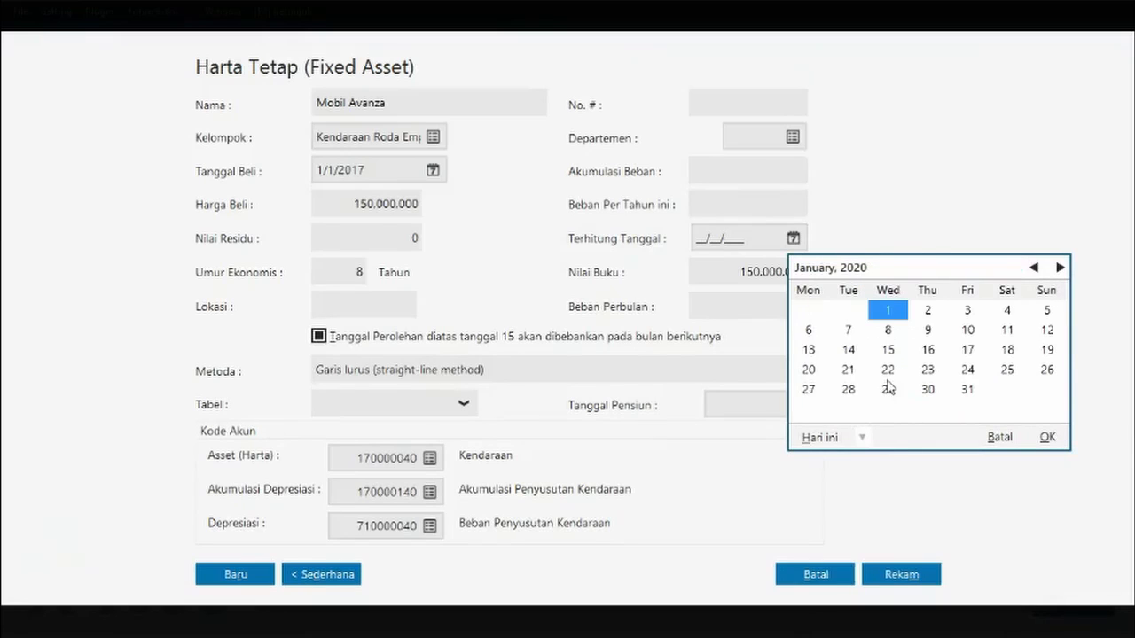
left_click(1046, 436)
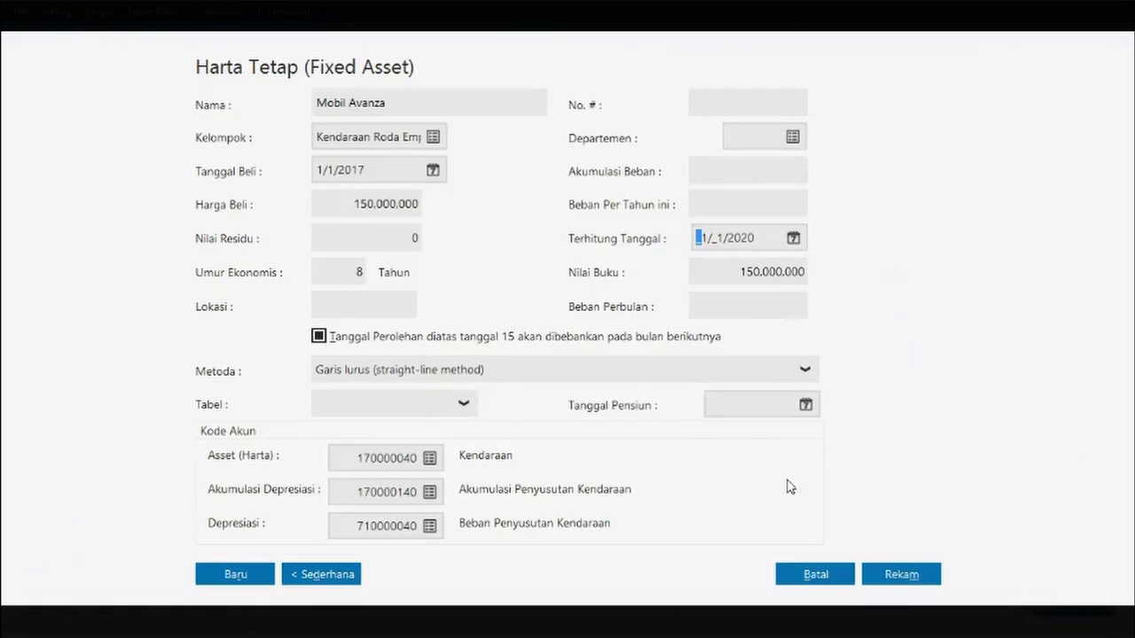
- Keep straight-line depreciation and save, accepting automatic accumulated expense calculation
left_click(429, 377)
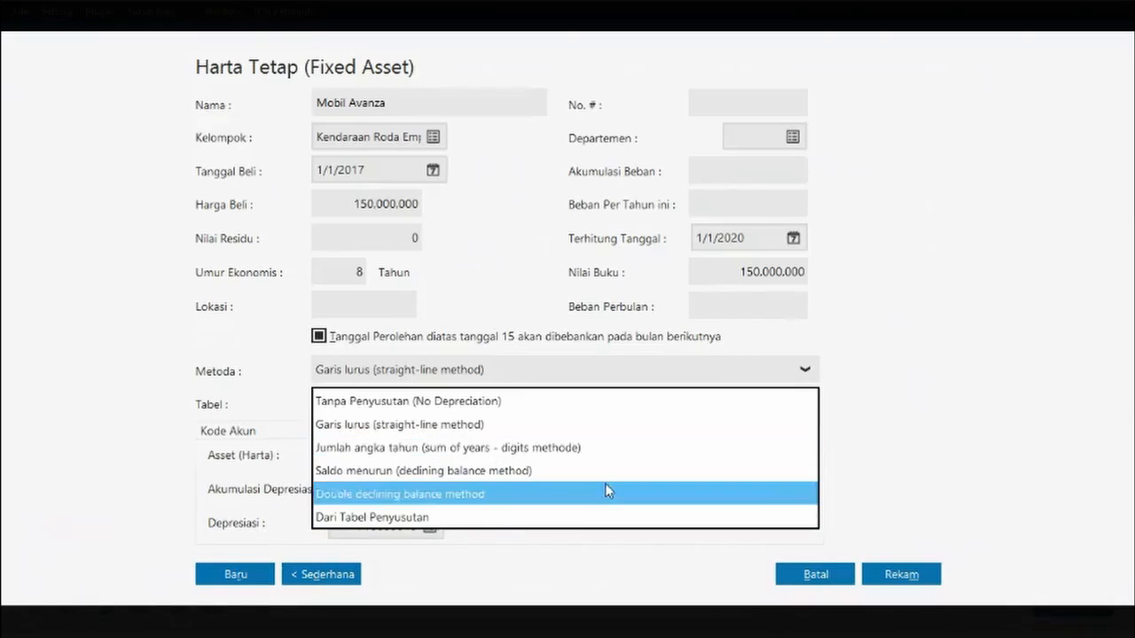
left_click(532, 430)
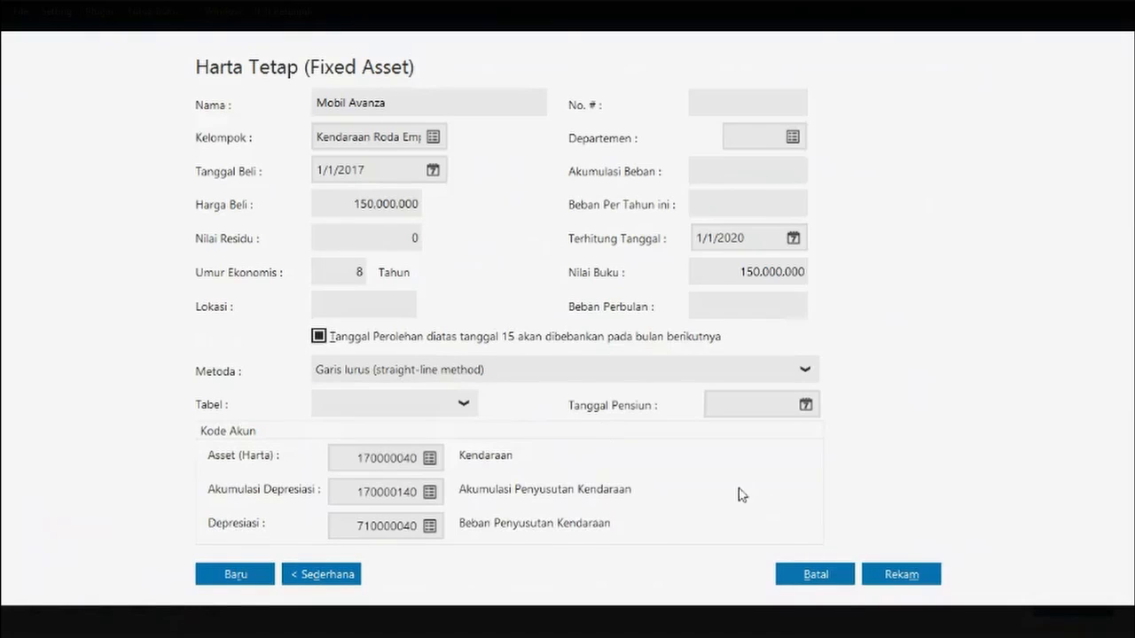
left_click(923, 573)
left_click(902, 439)
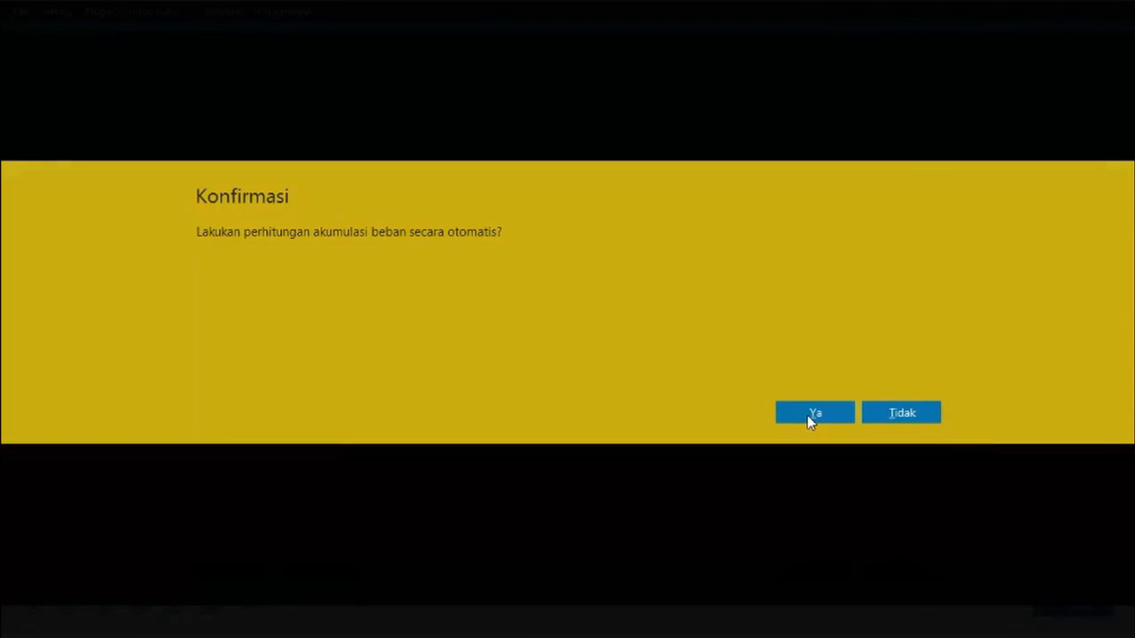
left_click(807, 415)
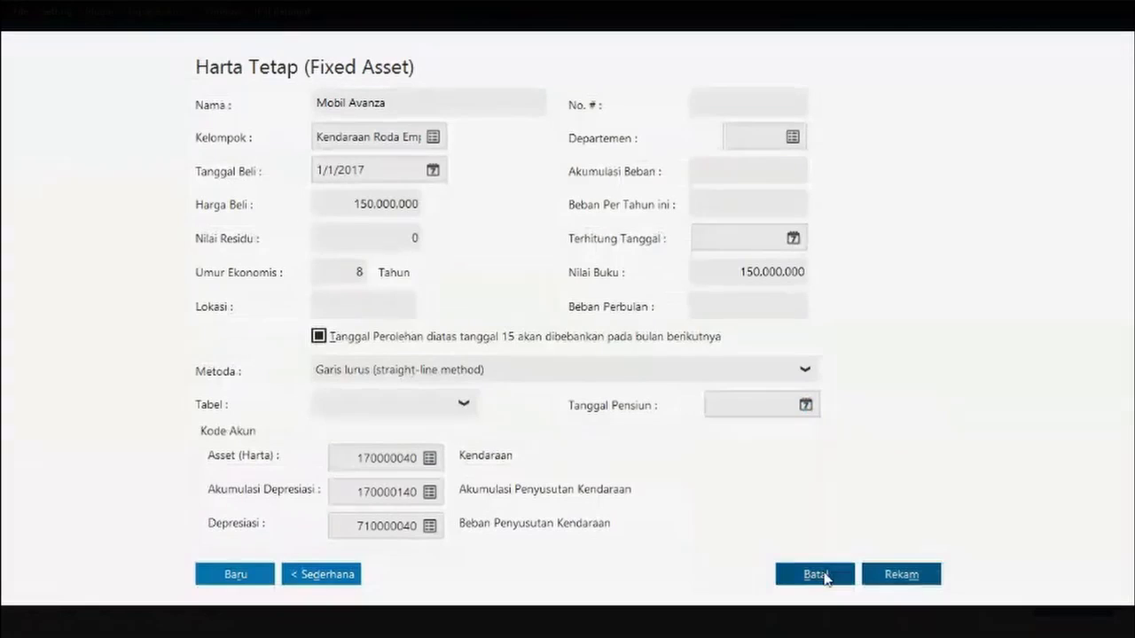
left_click(897, 577)
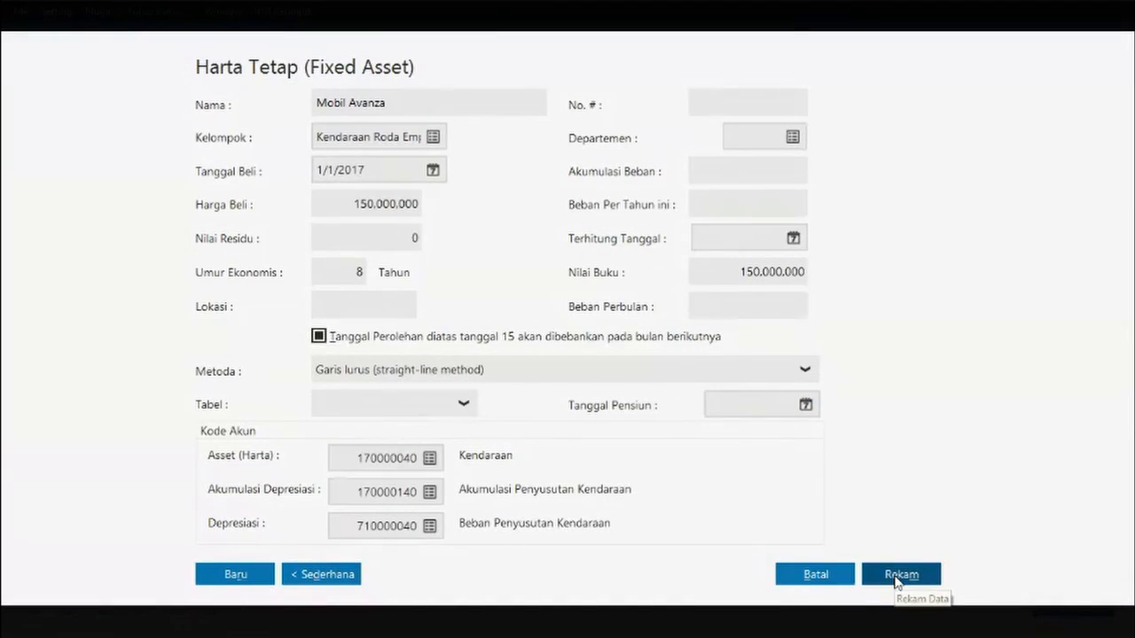
left_click(898, 577)
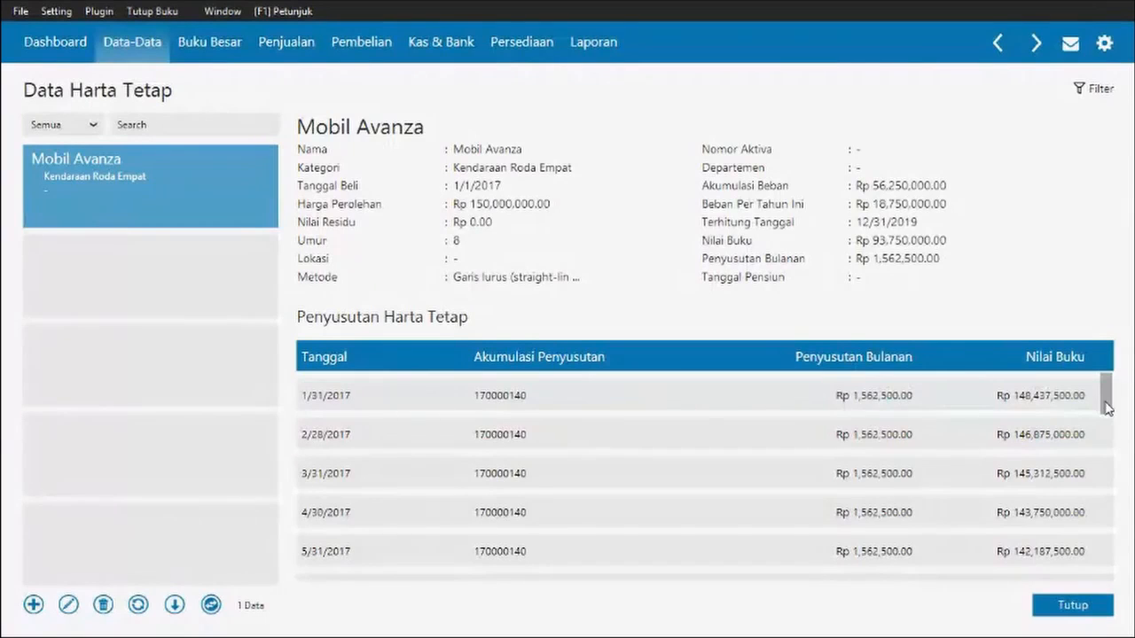
scroll(1106, 406, "down", 10)
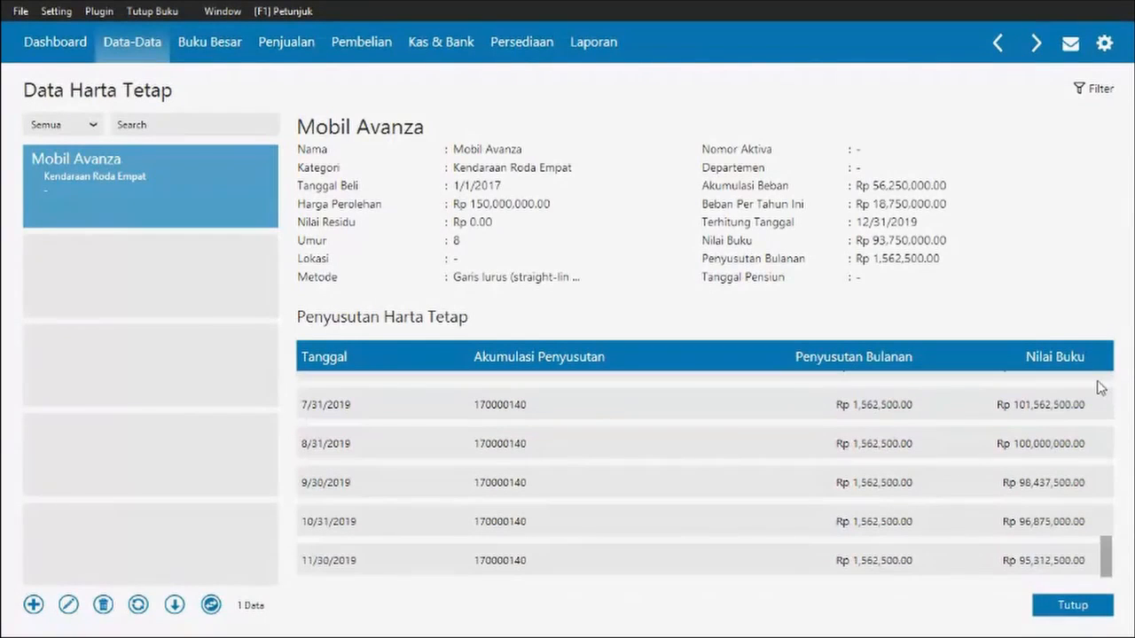
scroll(1102, 386, "up", 10)
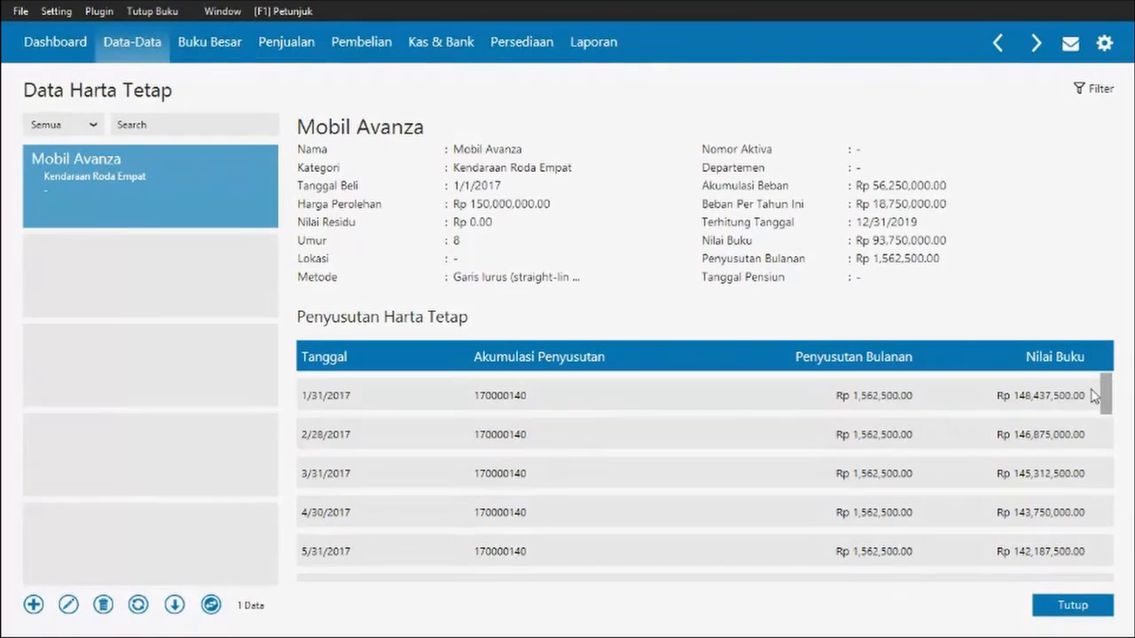
scroll(1105, 395, "down", 1)
scroll(1106, 388, "up", 1)
left_click_drag(1104, 387, 1108, 577)
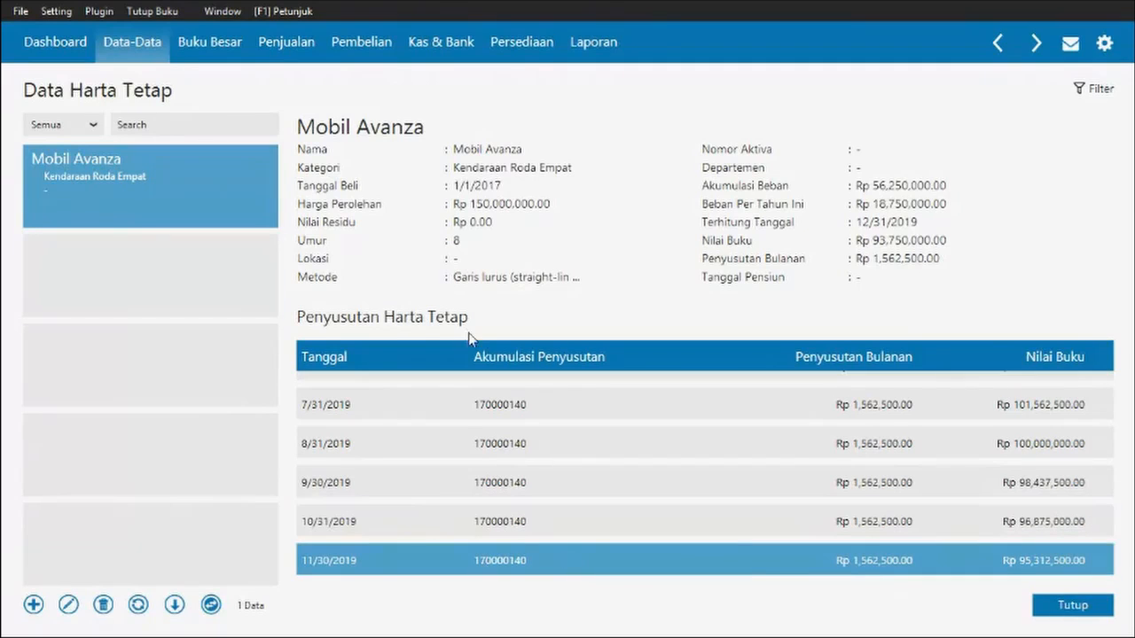
- Return to the Data-Data master data menu and switch to the Word opening balance document
left_click(134, 54)
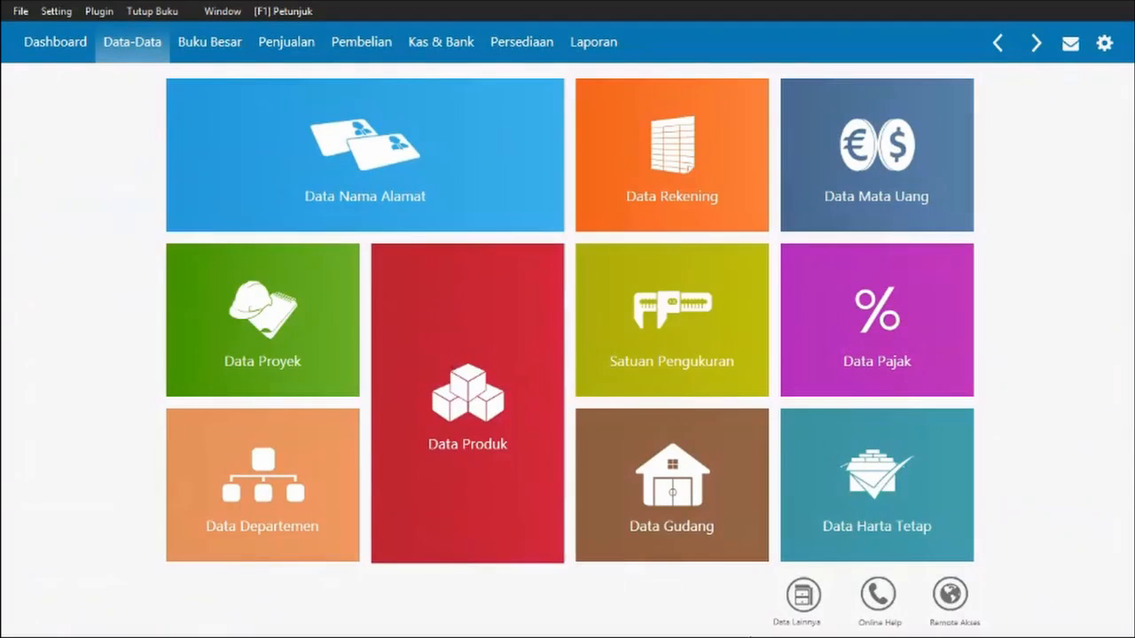
mouse_move(532, 97)
key("alt+Tab")
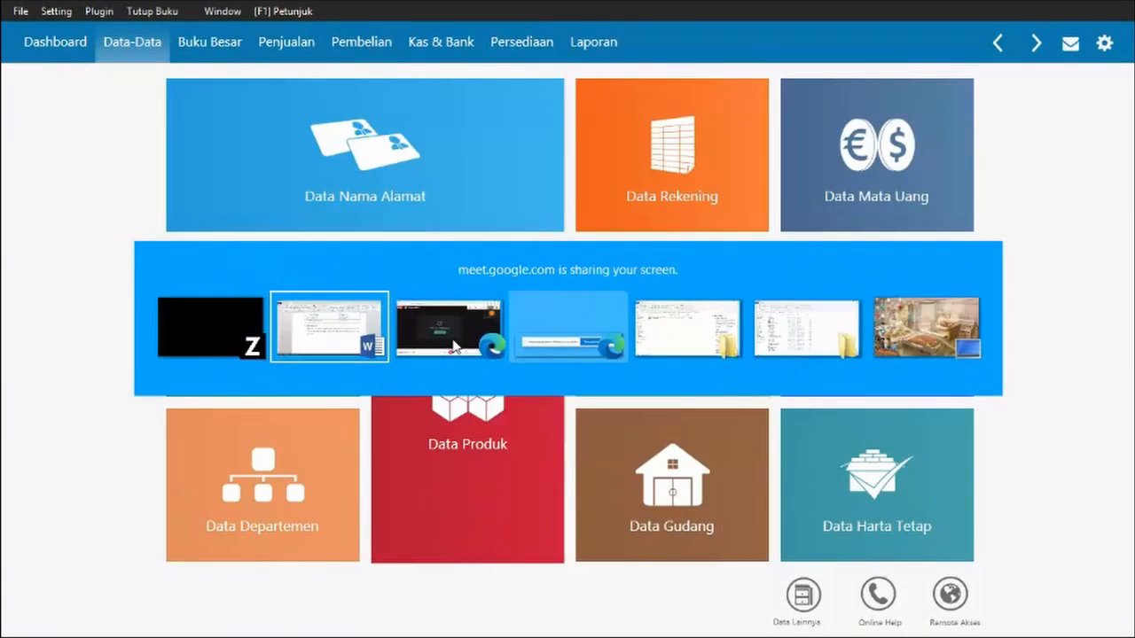
left_click(568, 337)
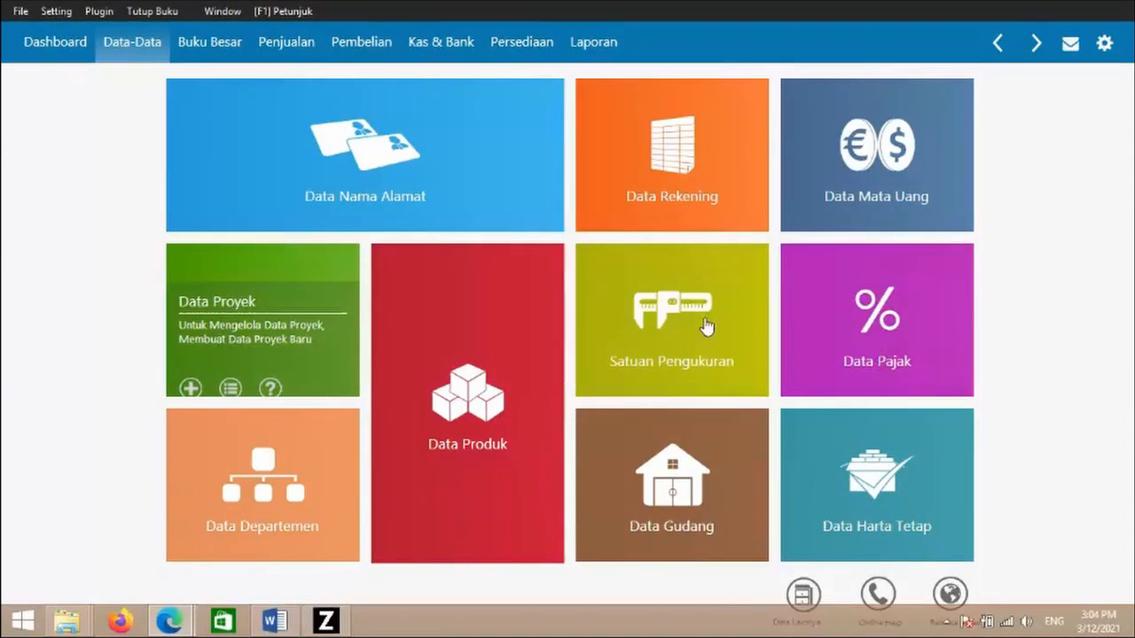
key("alt+Tab")
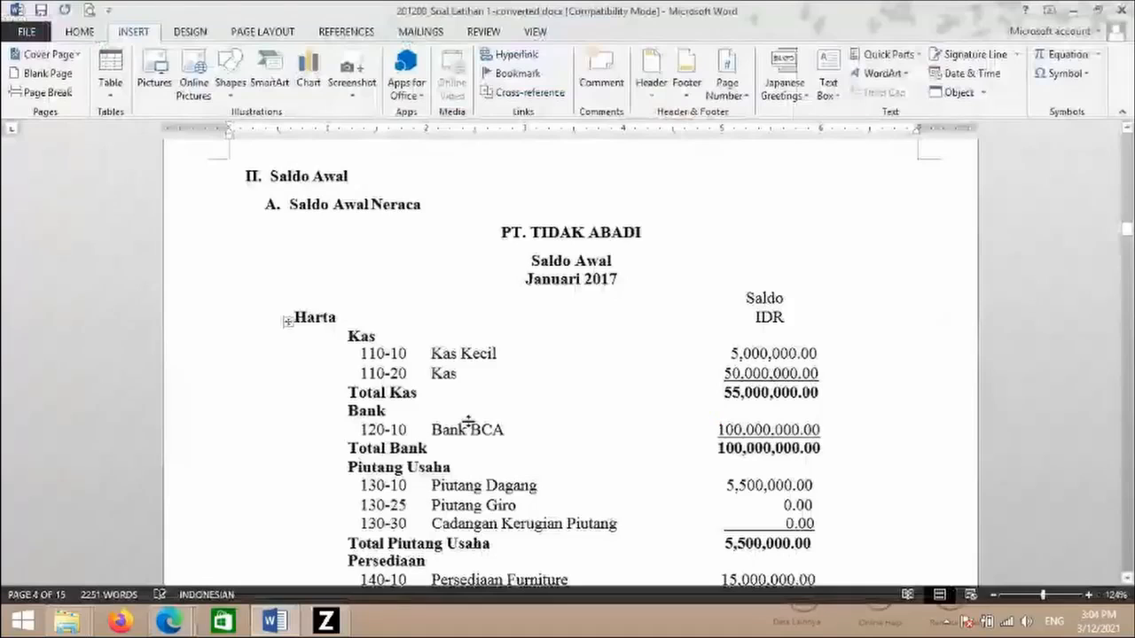
- Scroll the PT. TIDAK ABADI Saldo Awal page to read the Harta balances
scroll(514, 523, "down", 4)
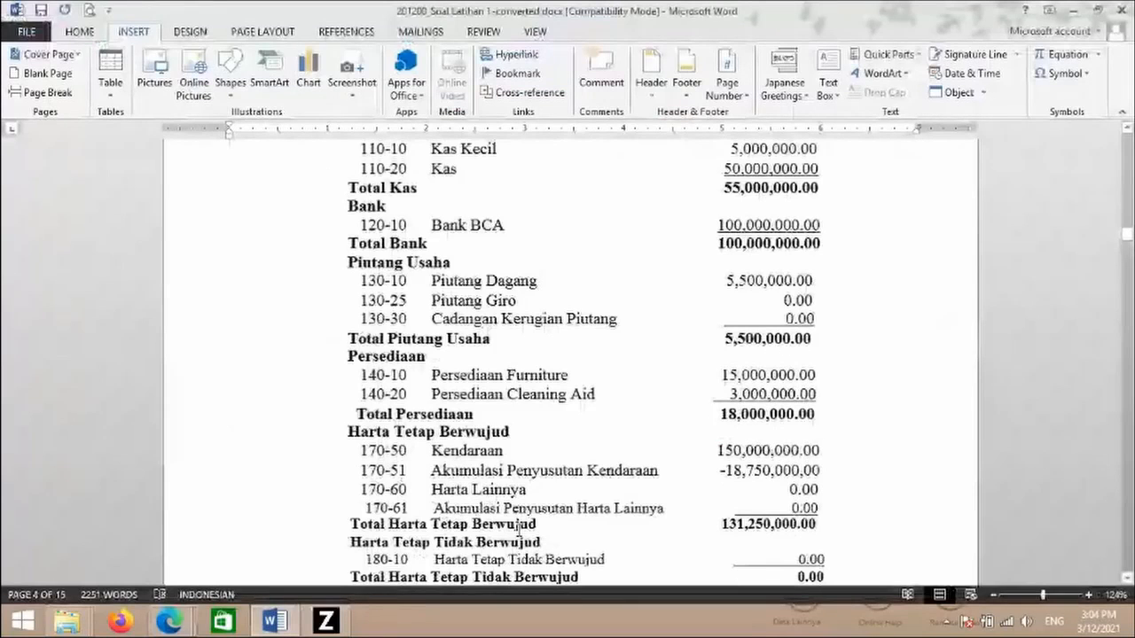
scroll(338, 379, "up", 3)
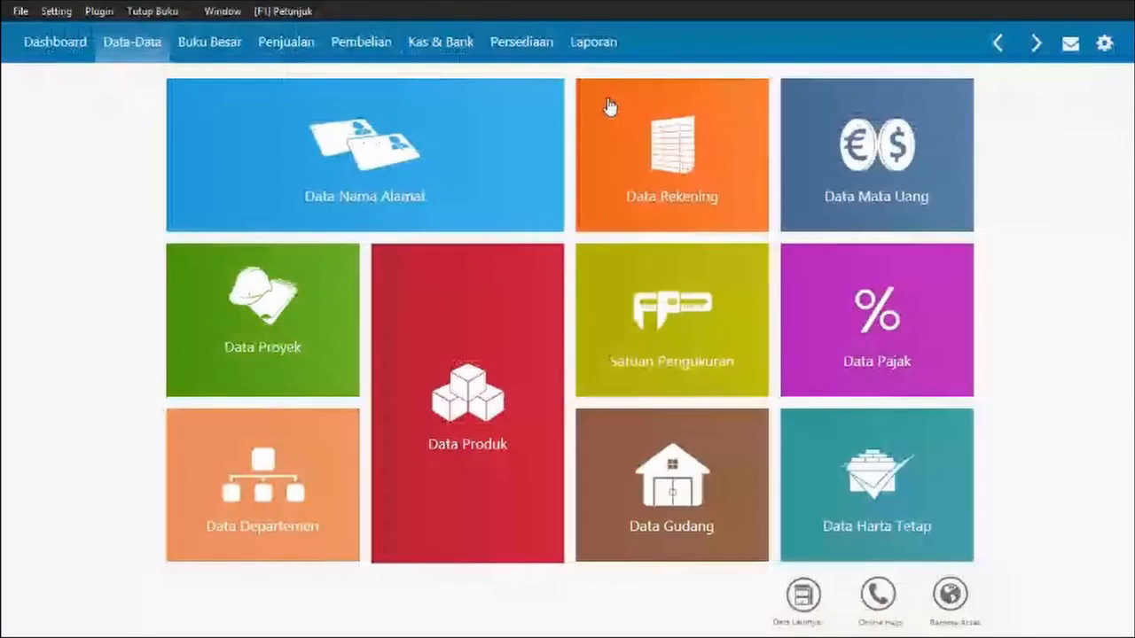
- Open the chart of accounts and rename account 1200-00-010 from Bank to Bank BCA
left_click(722, 174)
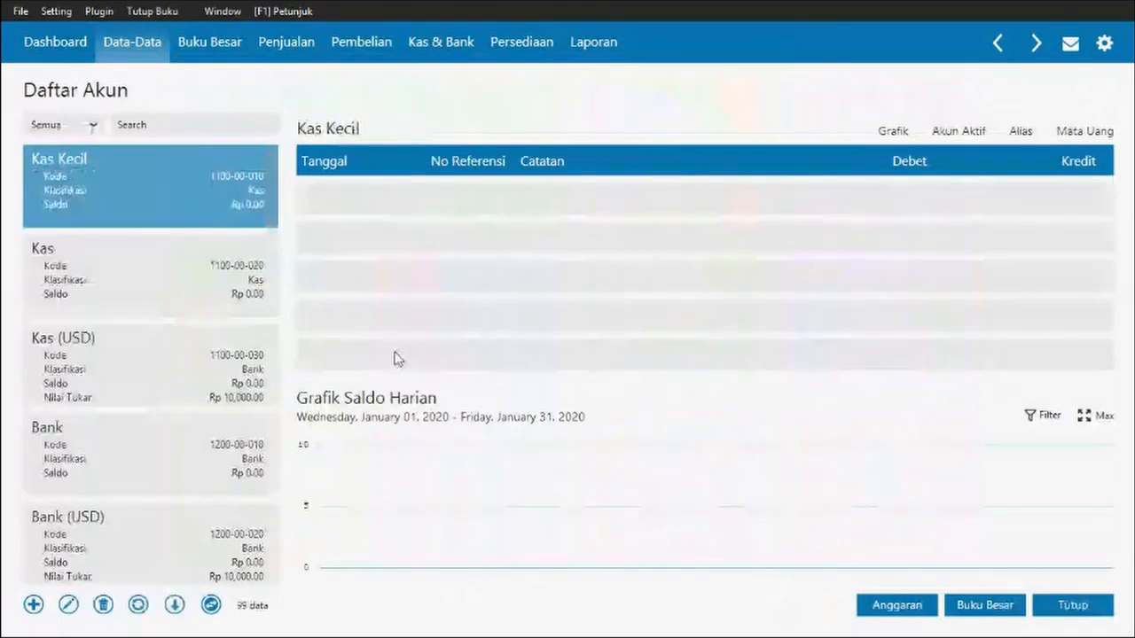
left_click(122, 281)
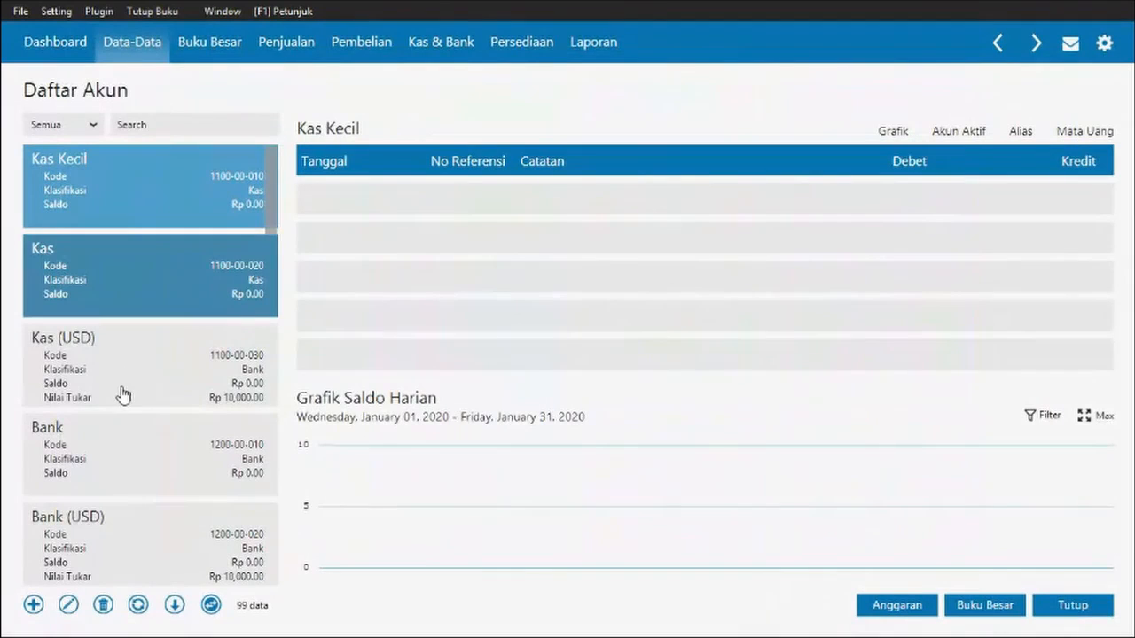
scroll(124, 395, "down", 2)
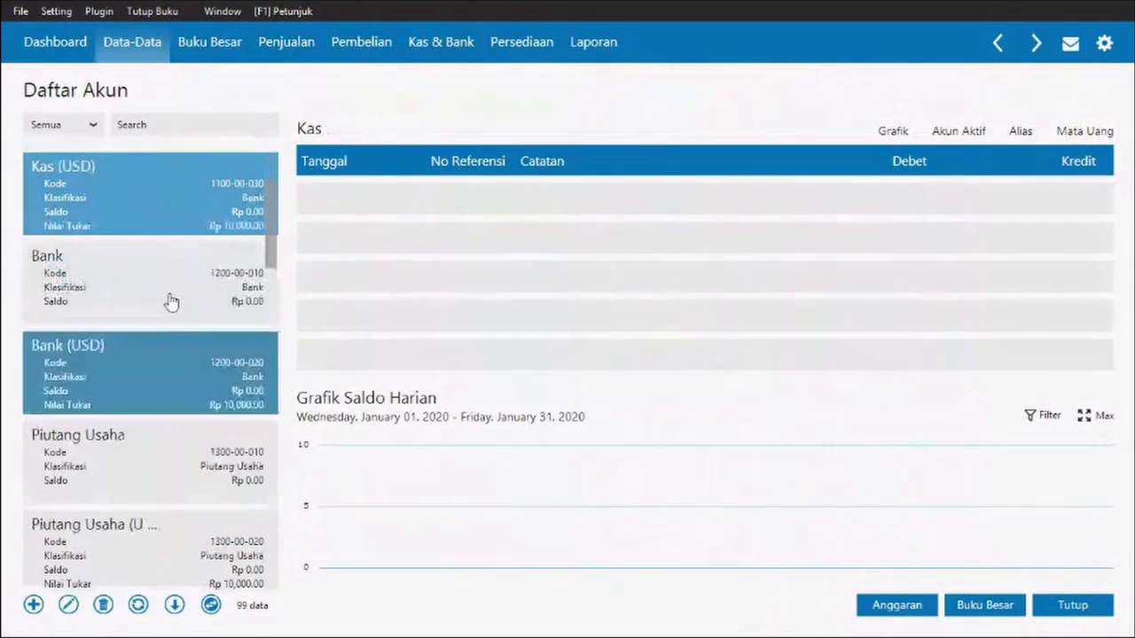
left_click(171, 303)
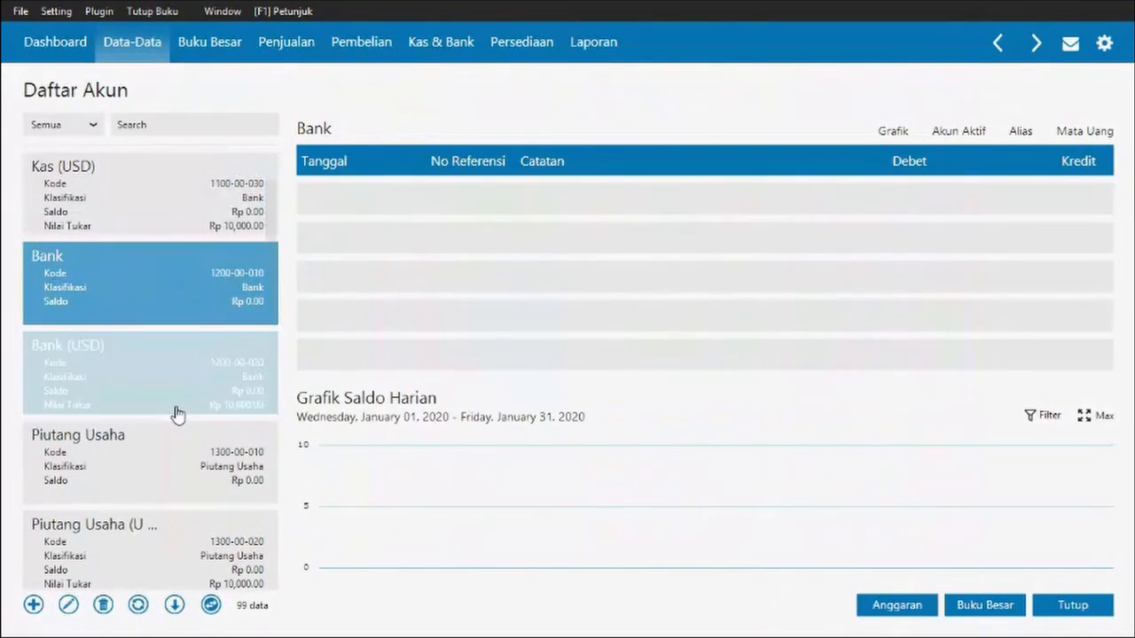
key("Return")
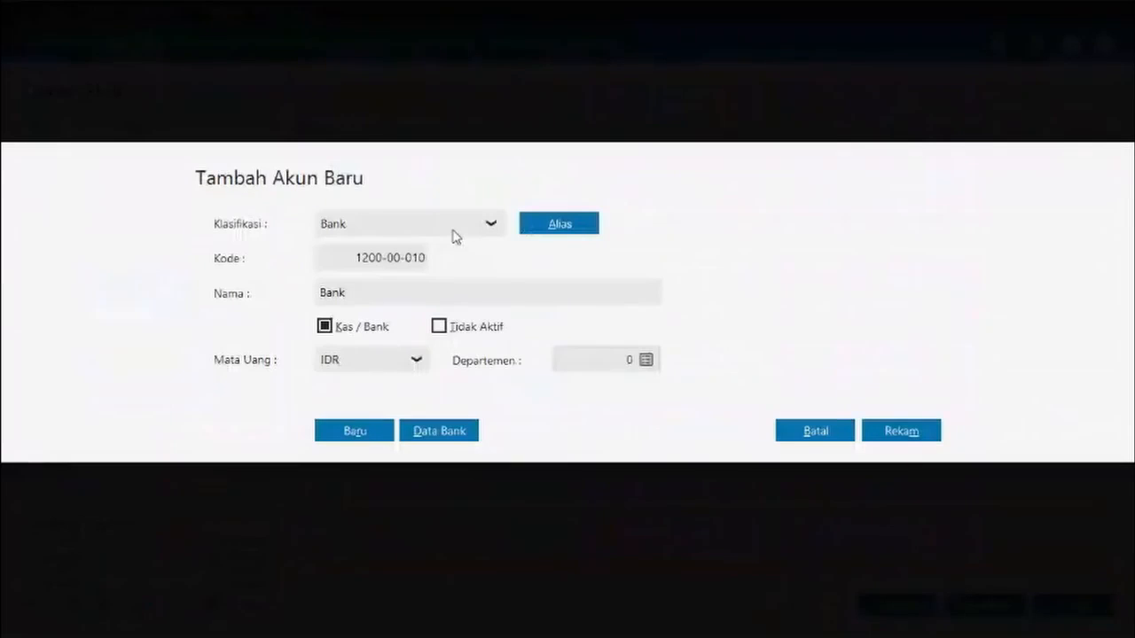
left_click(363, 292)
type("BCA")
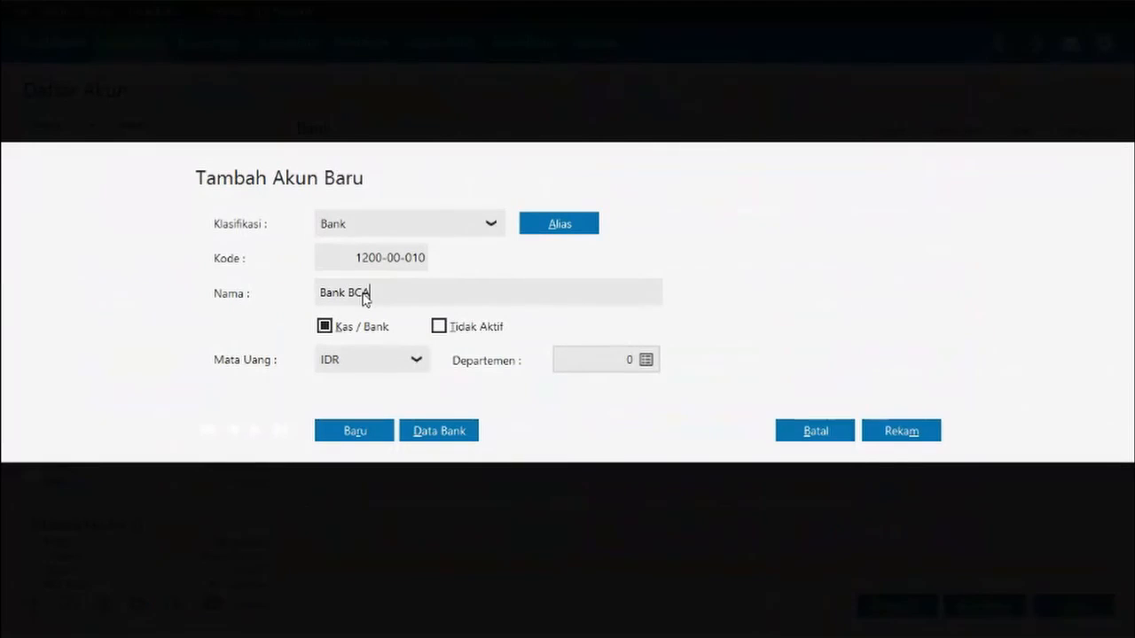
left_click(930, 433)
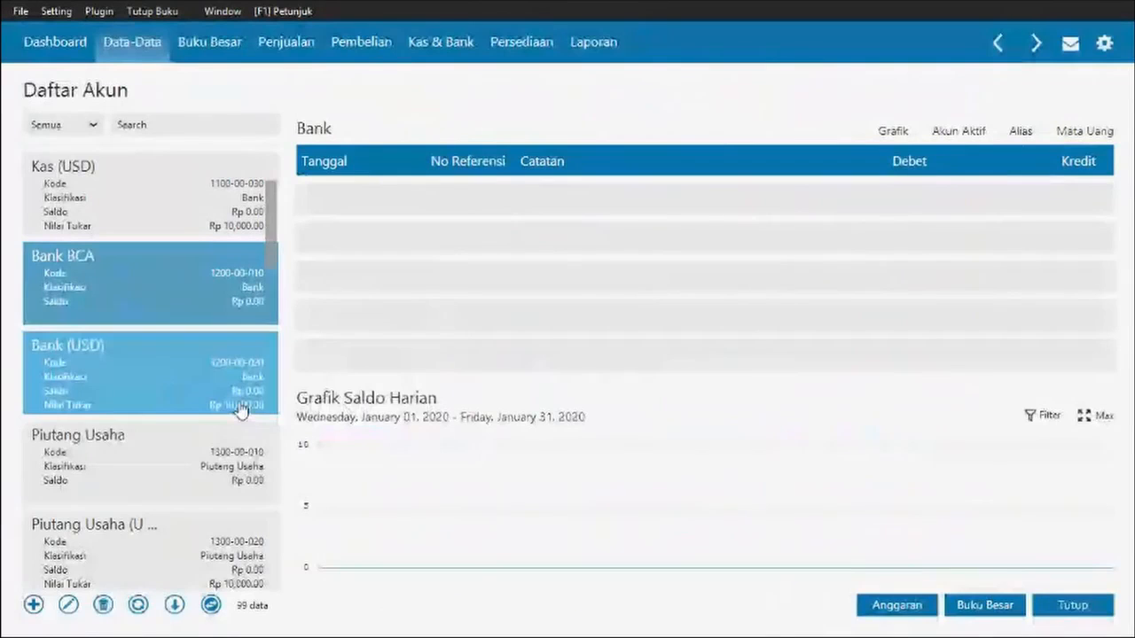
- Rename account 1300-00-010 from Piutang Usaha to Piutang Dagang
scroll(226, 430, "down", 2)
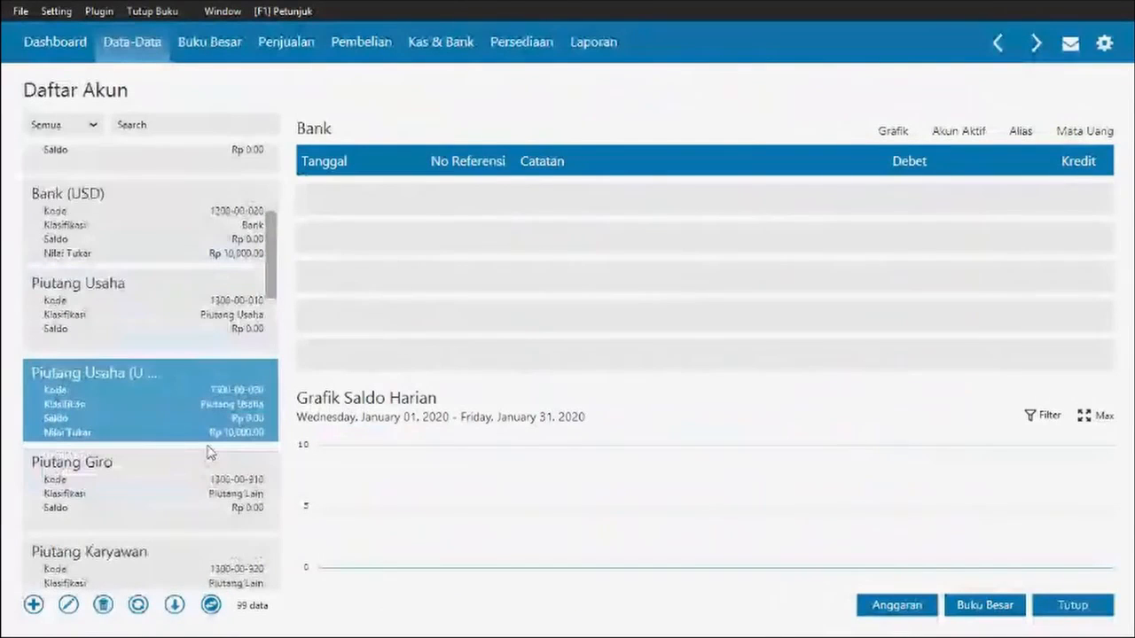
scroll(211, 453, "down", 2)
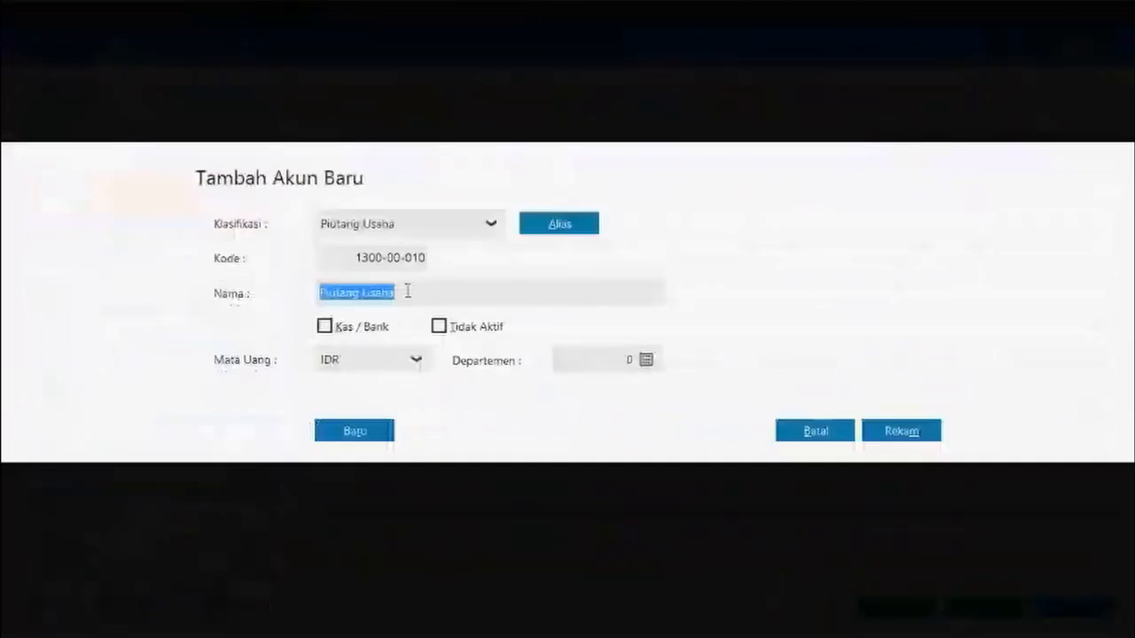
type("Piutang U")
key("BackSpace")
type("Dagang")
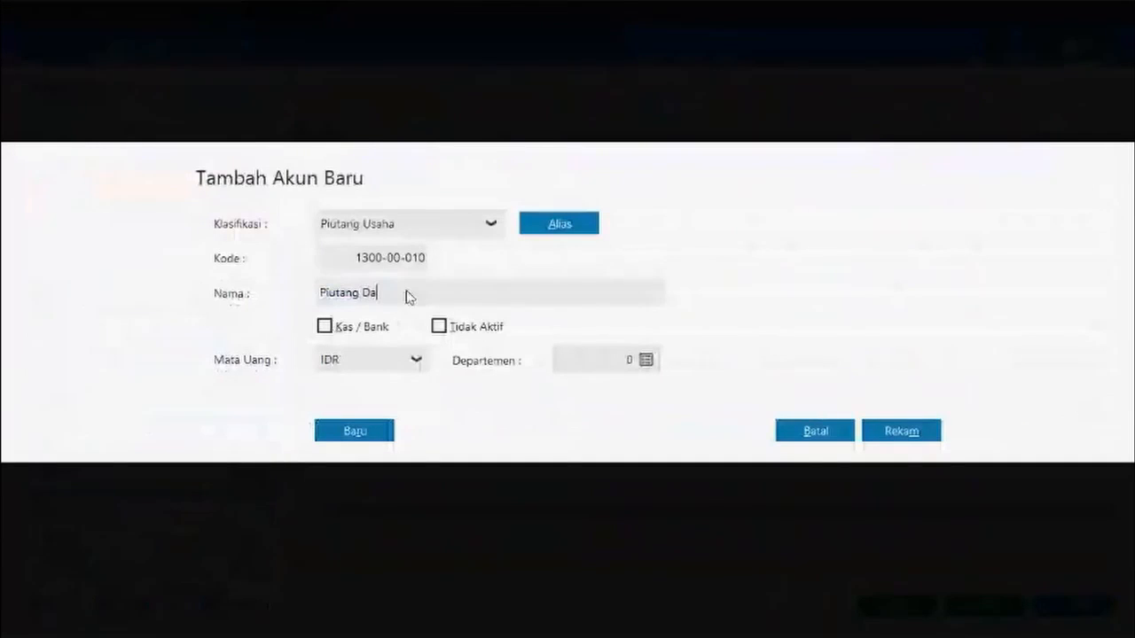
left_click(937, 436)
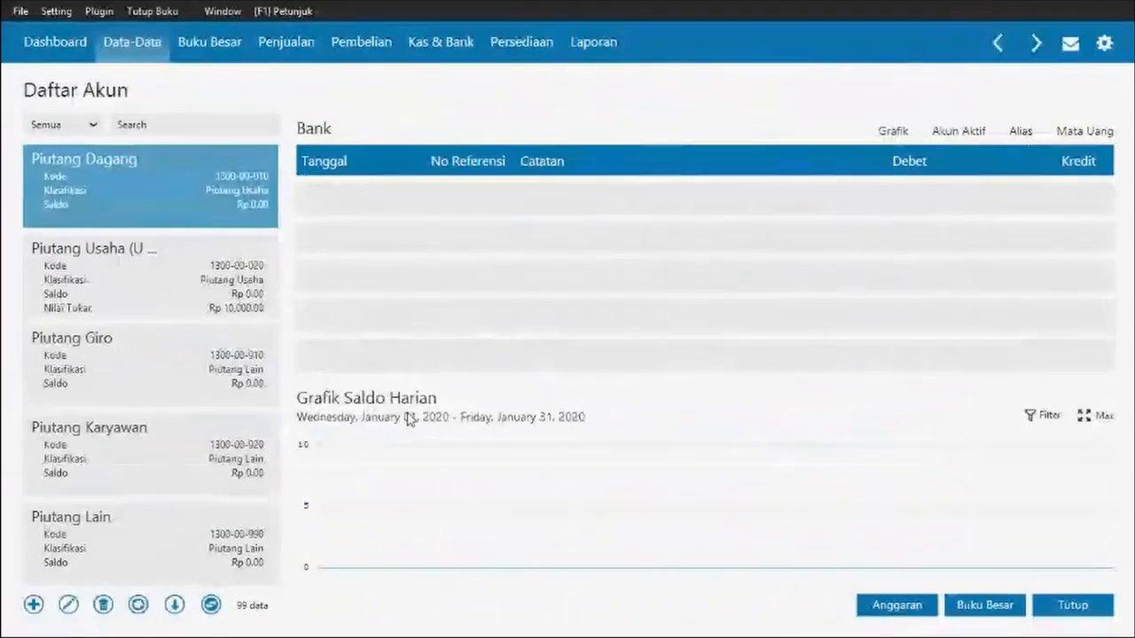
- Rename account 1400-00-010 from Persediaan # 1 to Persediaan Furniture
left_click(101, 375)
scroll(144, 514, "down", 2)
left_click(205, 417)
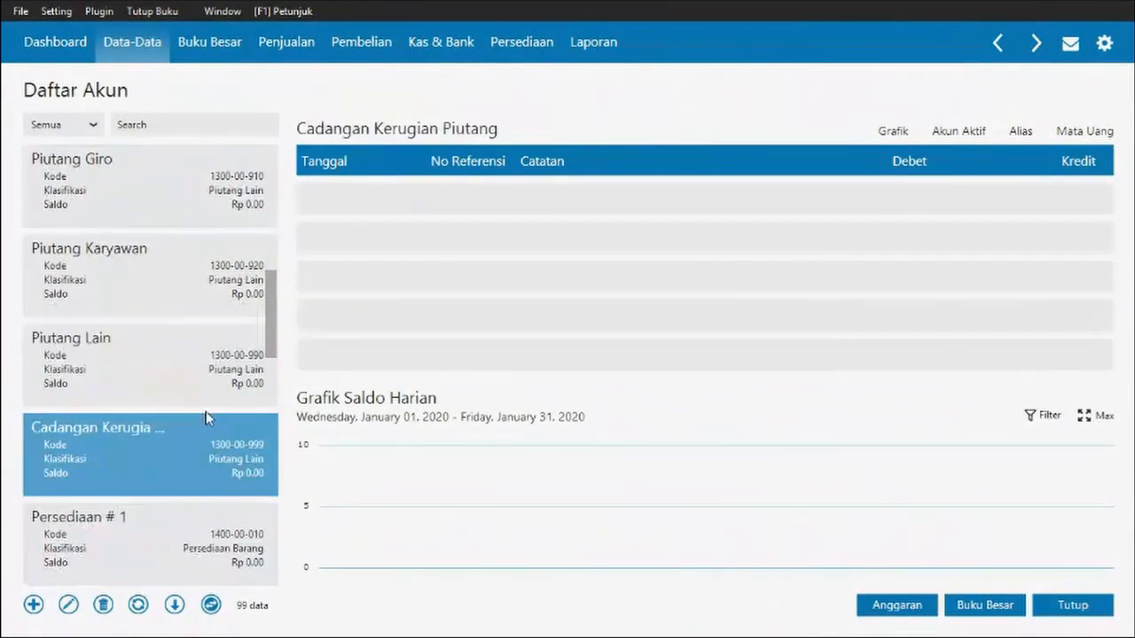
scroll(206, 416, "down", 1)
left_click(170, 367)
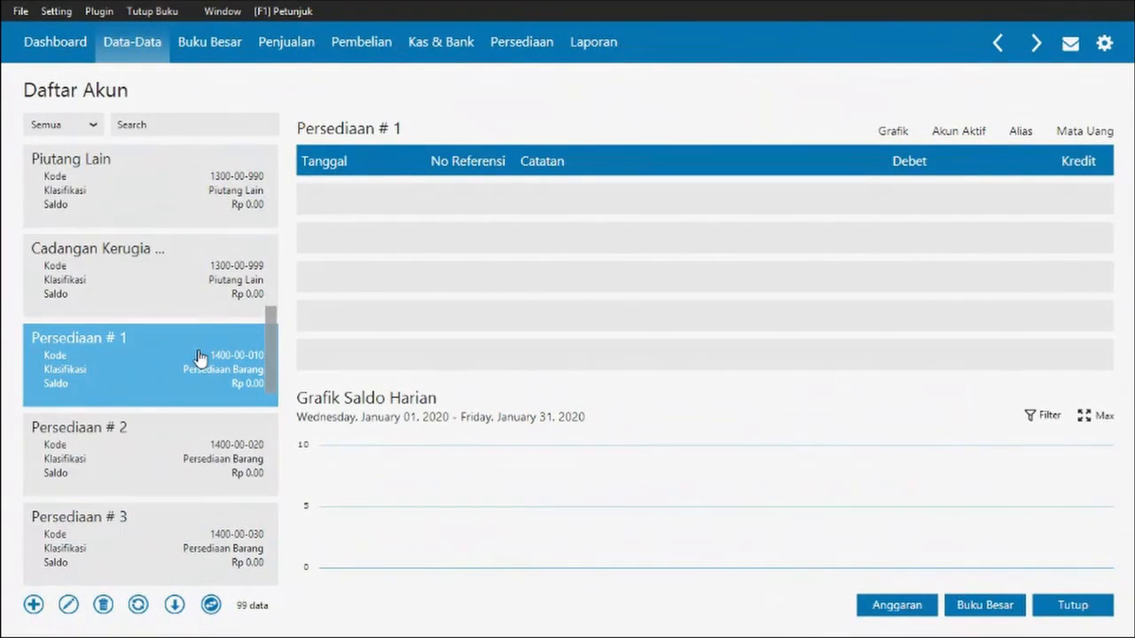
scroll(213, 409, "down", 1)
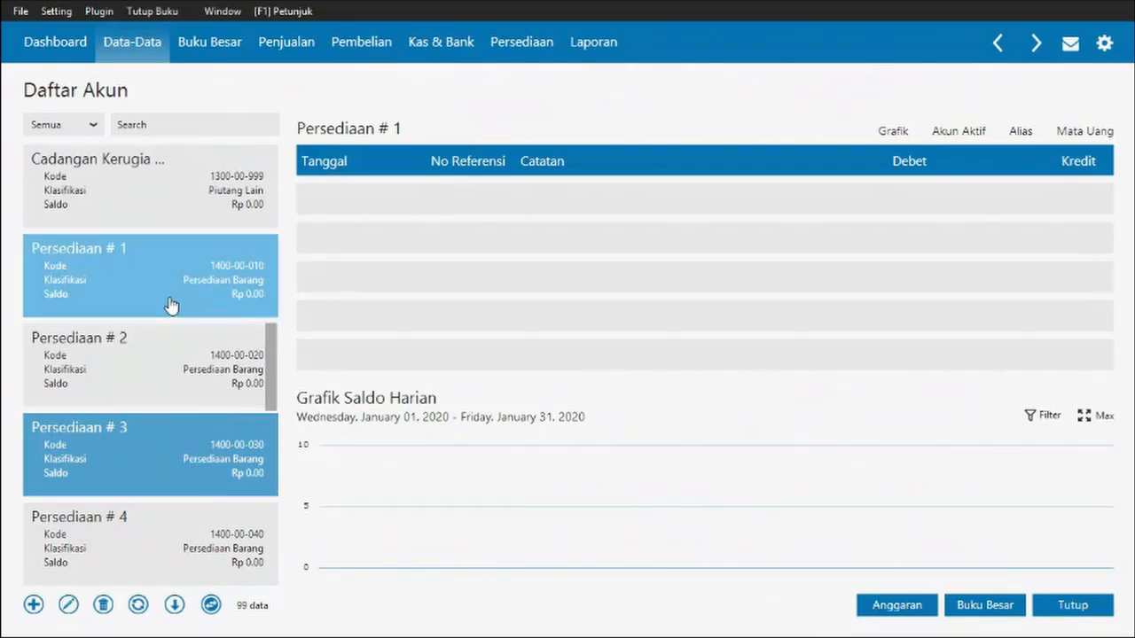
left_click(70, 607)
key("Return")
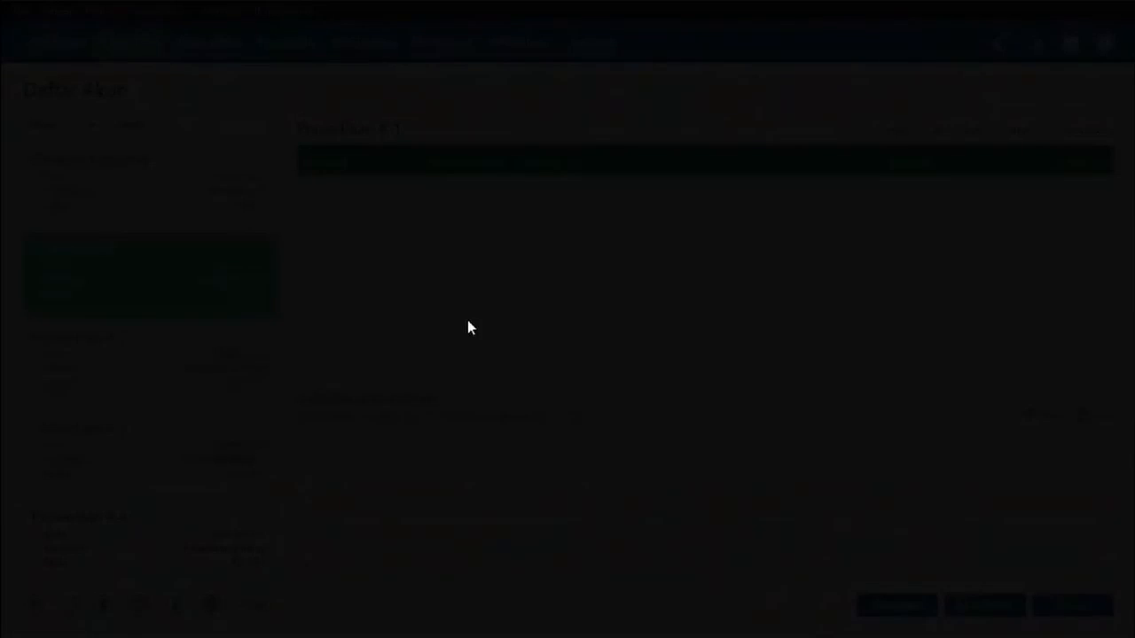
left_click(423, 297)
left_click(424, 299)
key("BackSpace")
key("BackSpace")
key("BackSpace")
key("BackSpace")
type("F")
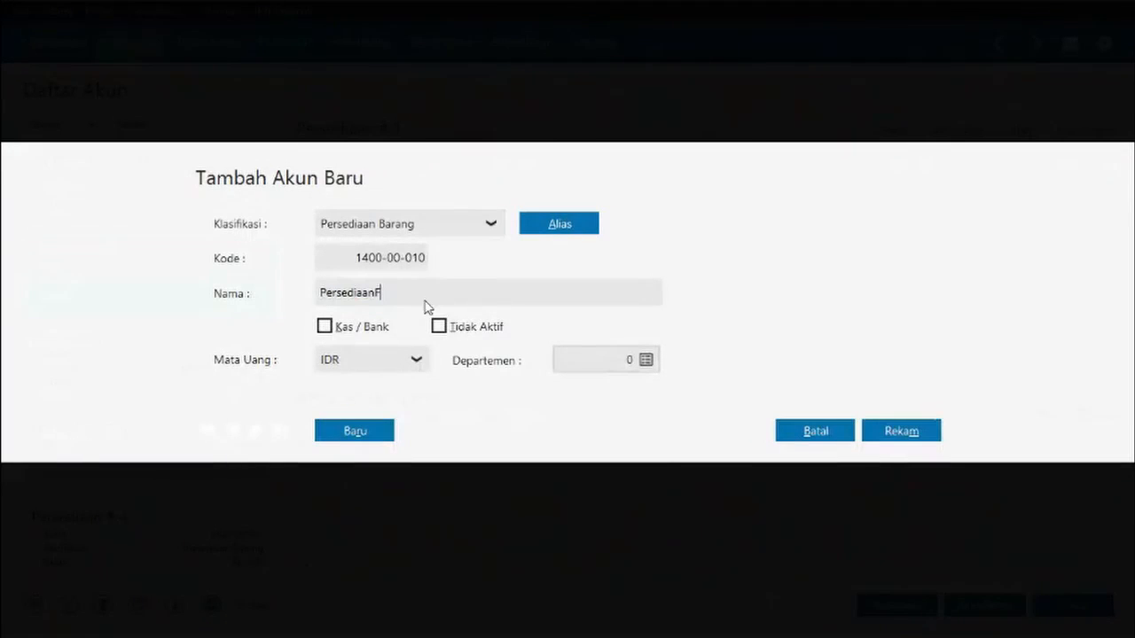
key("BackSpace")
type("Furniture")
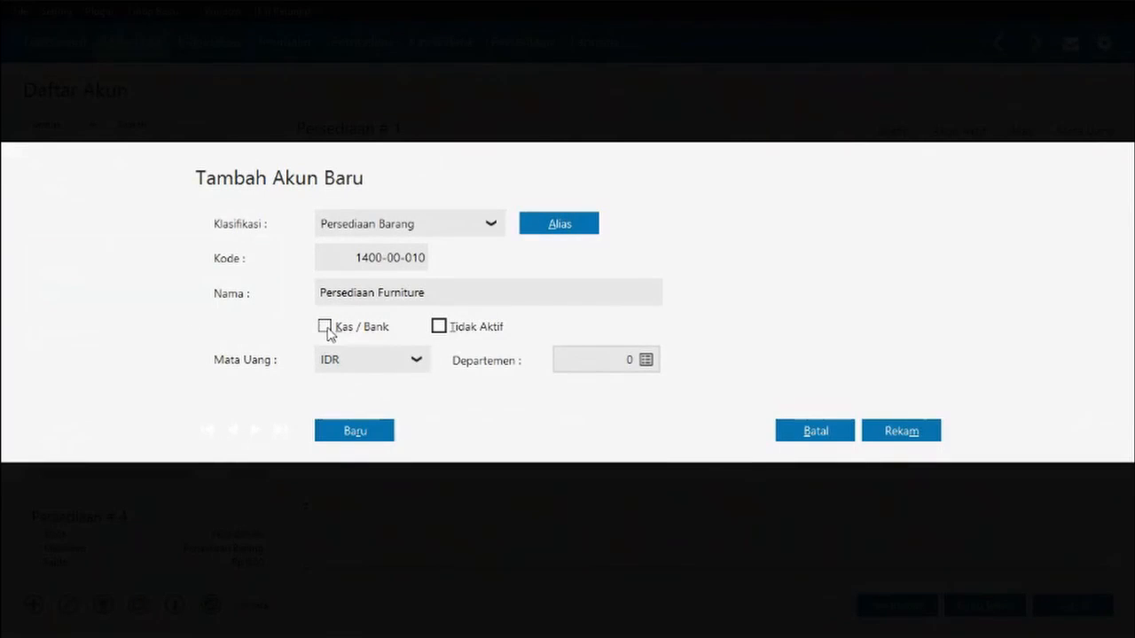
left_click(326, 328)
left_click(901, 431)
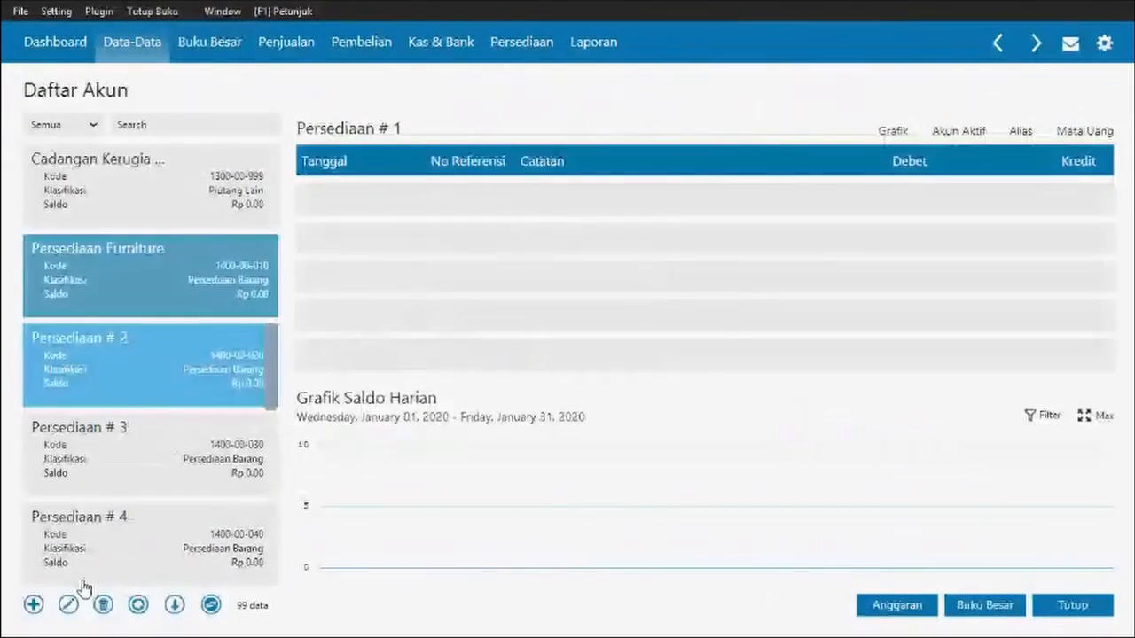
- Rename account 1400-00-020 from Persediaan # 2 to Persediaan Cleaning Aid
left_click(67, 605)
key("Return")
type("Persediaan Cleaning Aid")
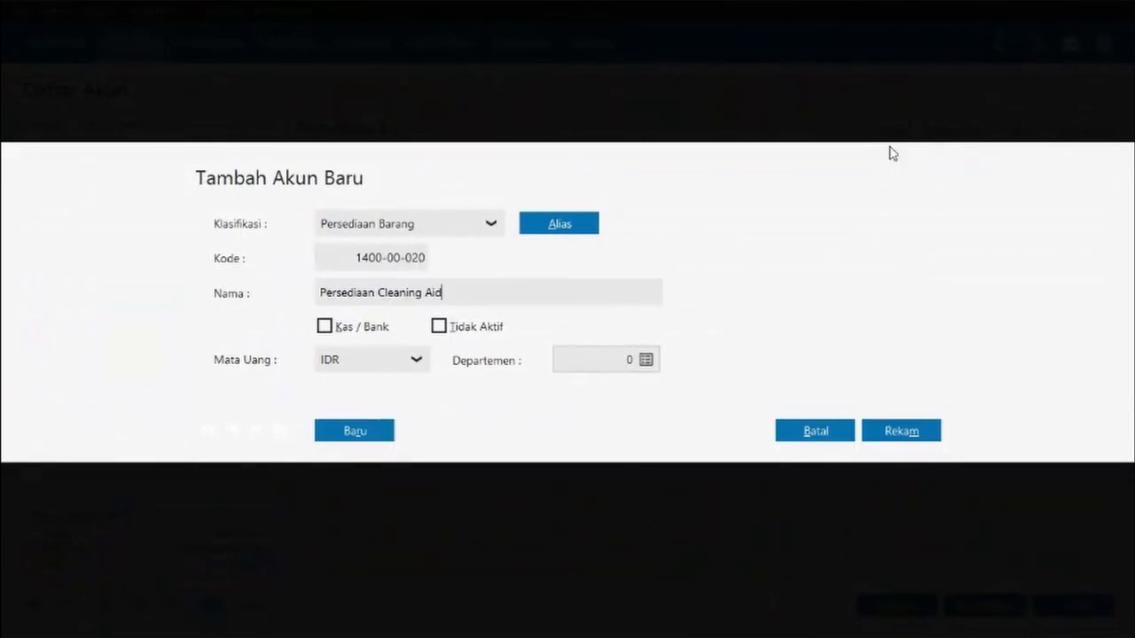
left_click(900, 431)
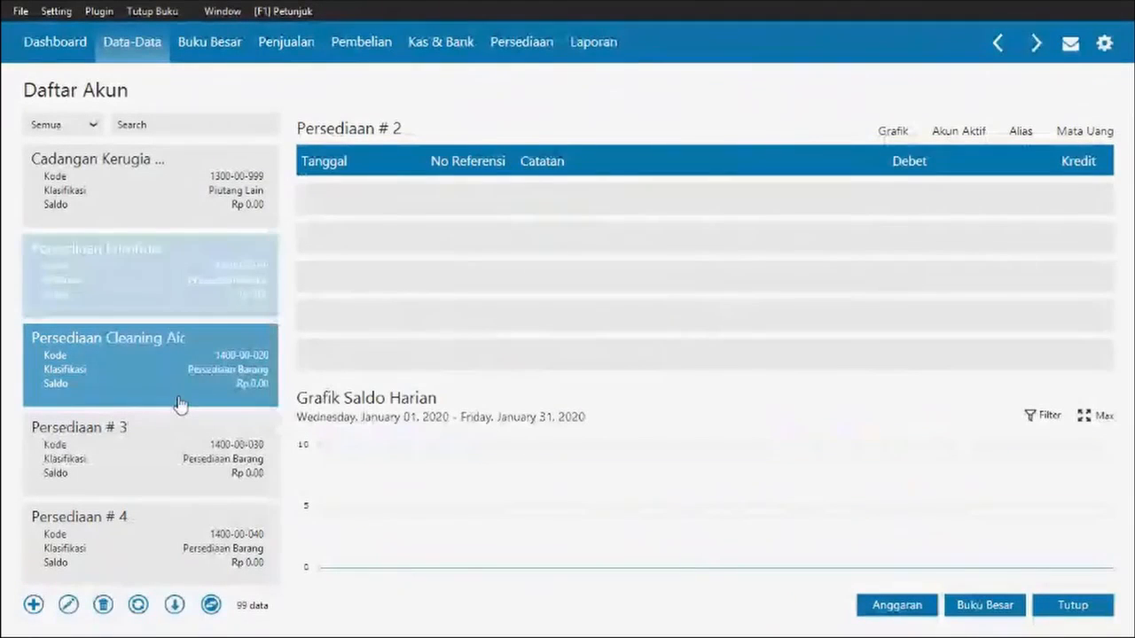
left_click(195, 344)
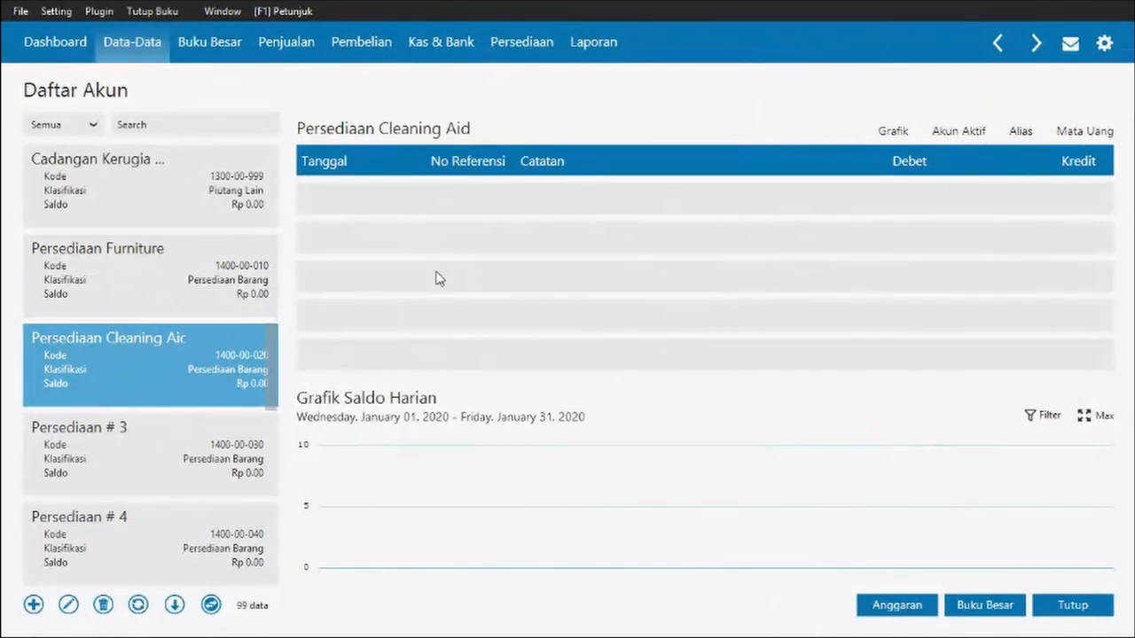
- Rename the Harta Lain account to Harta Lainnya
left_click(179, 480)
scroll(180, 479, "down", 5)
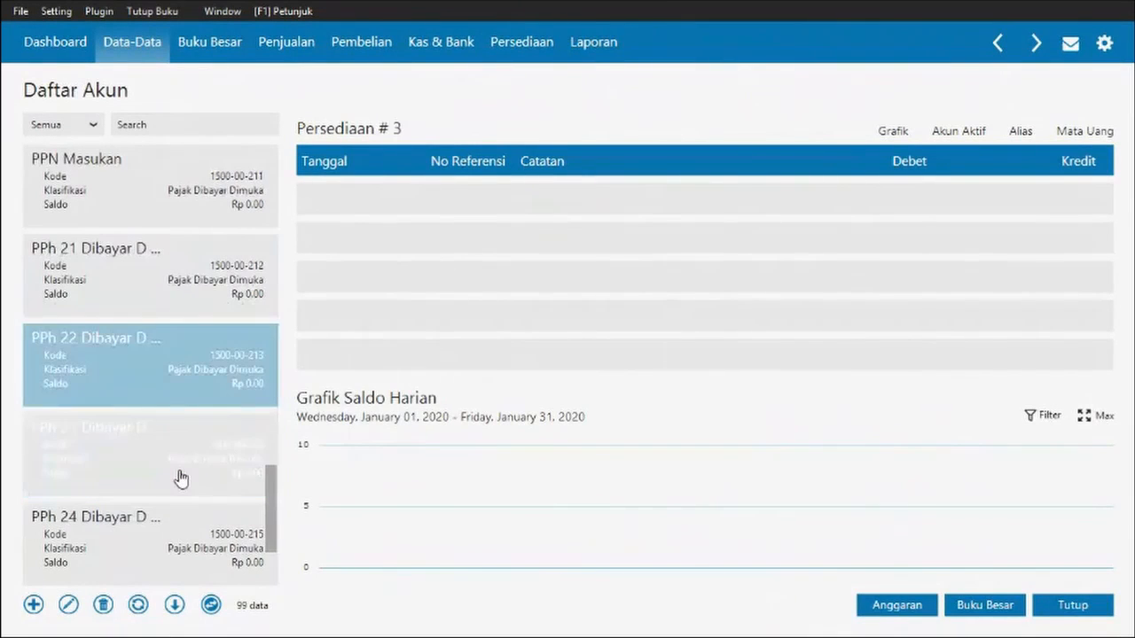
scroll(180, 479, "down", 5)
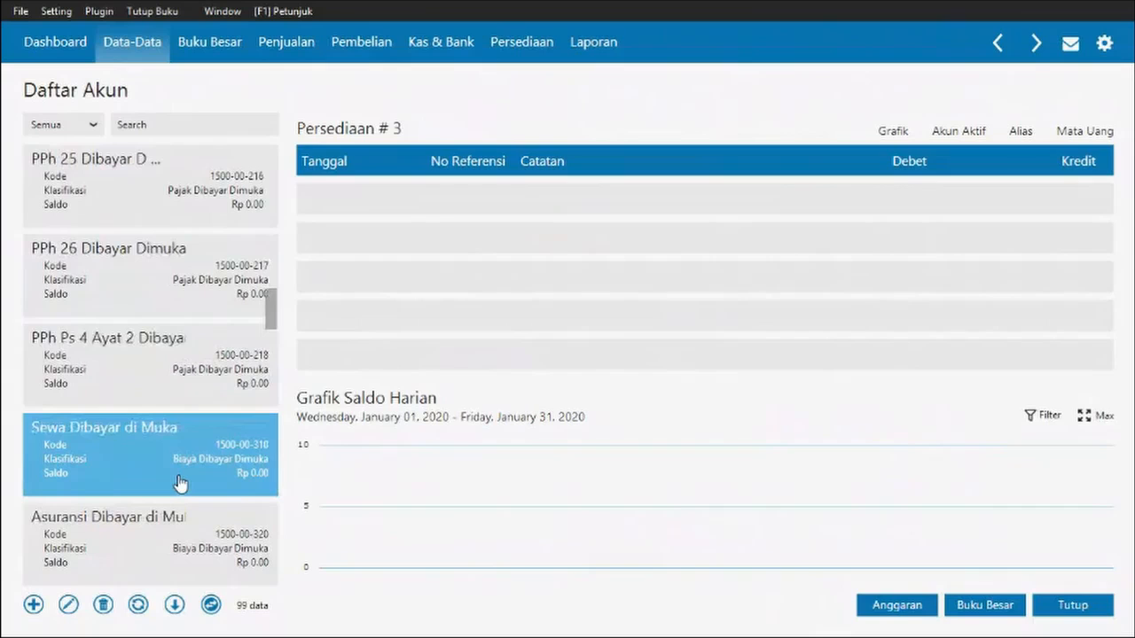
scroll(180, 483, "down", 5)
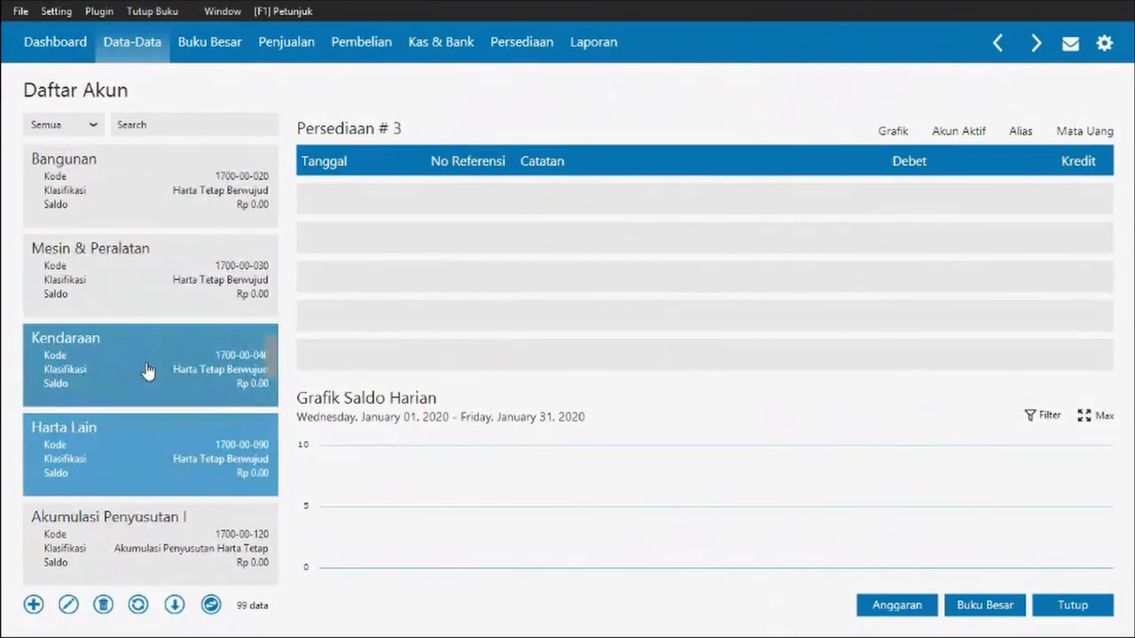
left_click(147, 371)
scroll(171, 477, "down", 2)
left_click(169, 479)
left_click(151, 532)
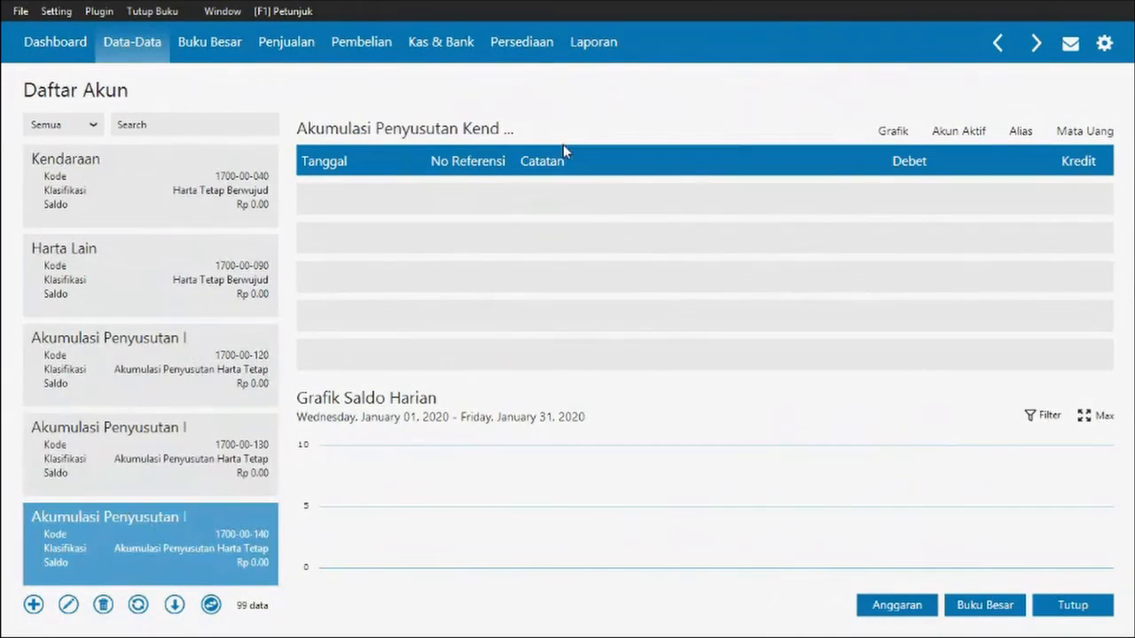
left_click(129, 296)
left_click(68, 604)
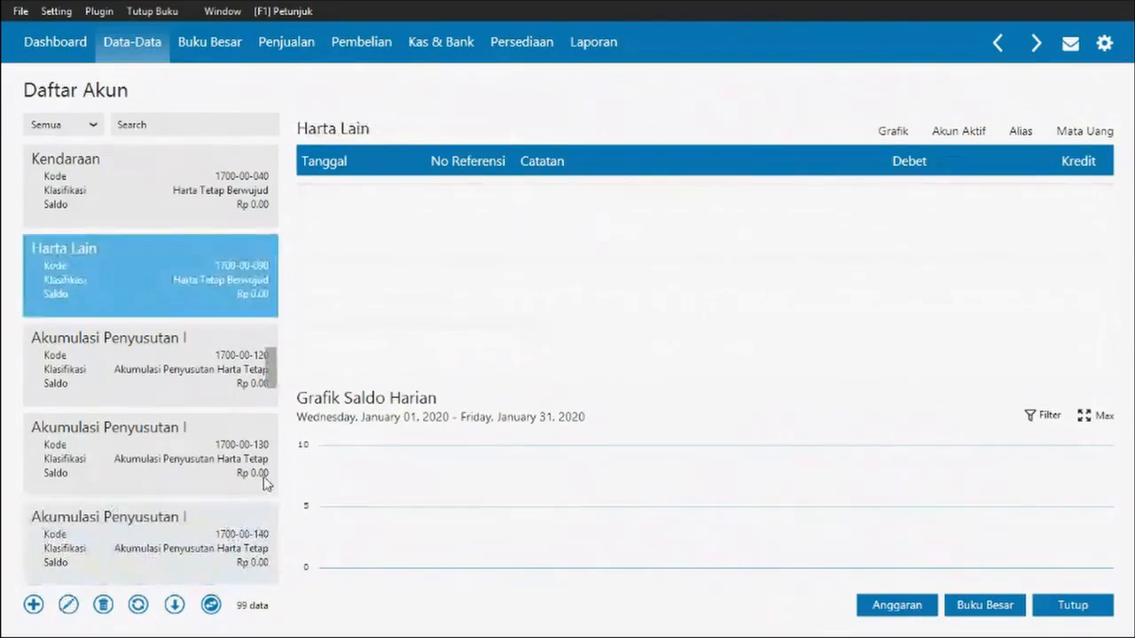
left_click(901, 439)
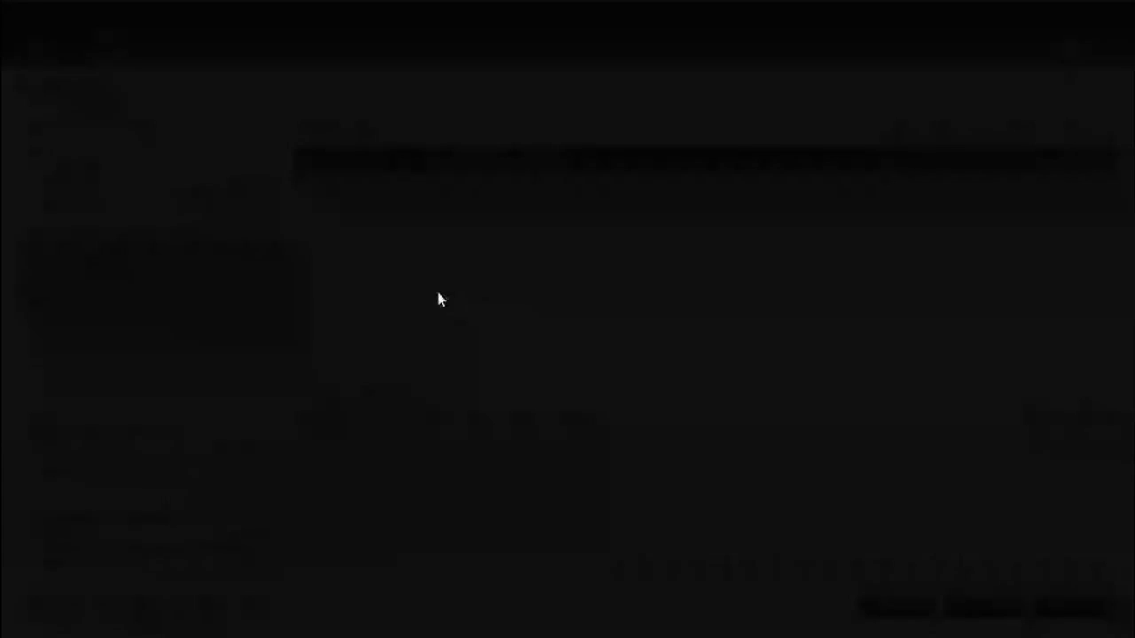
left_click(439, 295)
type("nya")
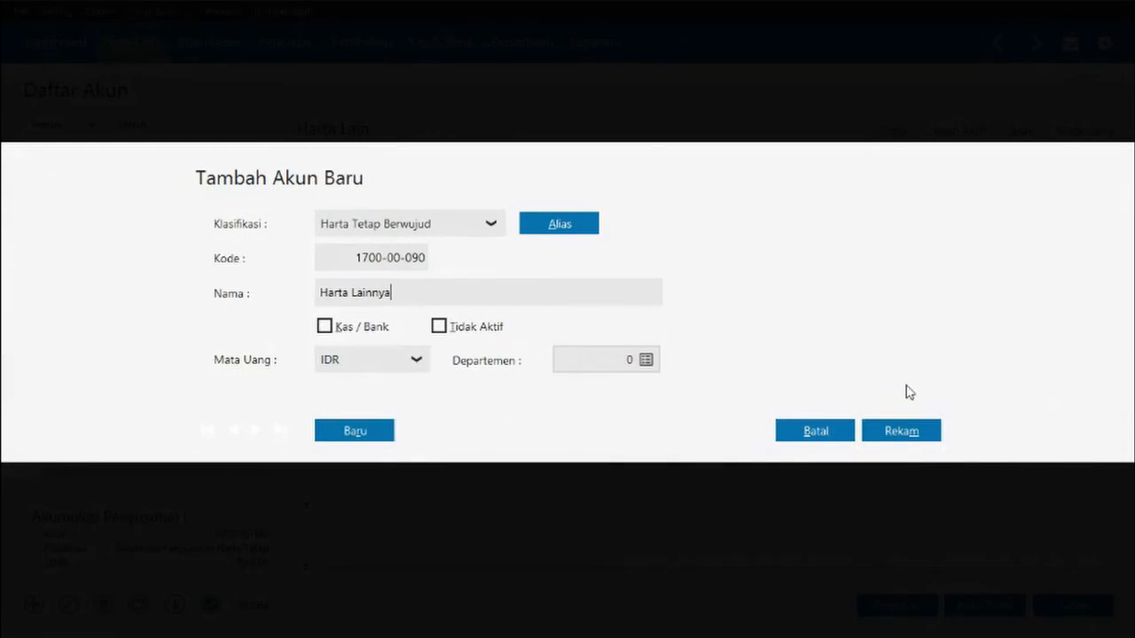
left_click(901, 431)
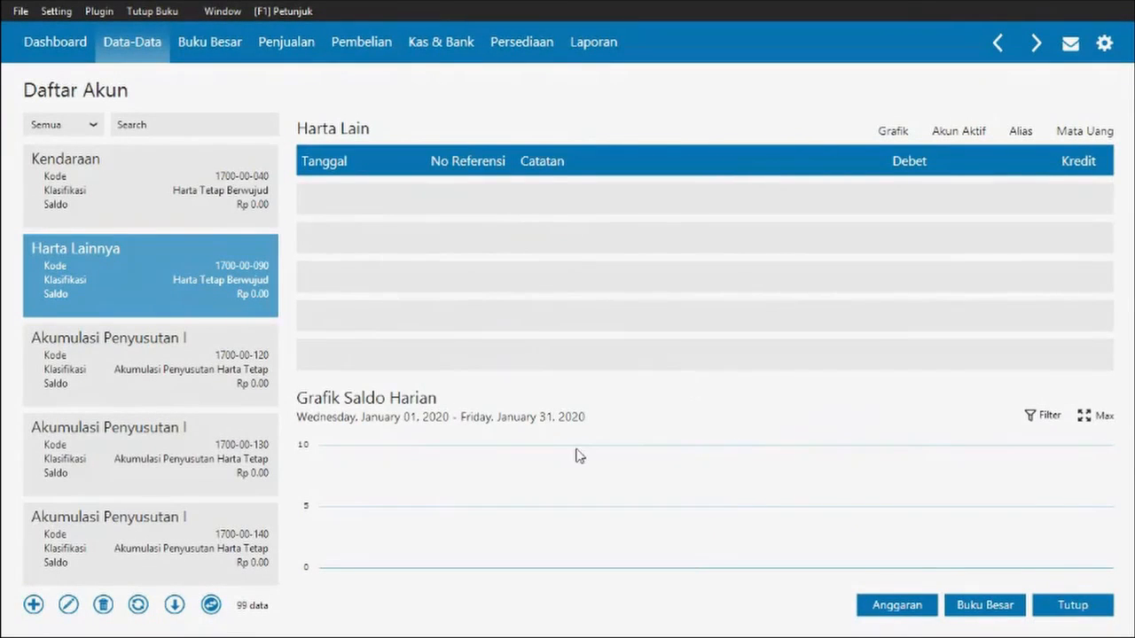
- Rename account 1700-00-190 to Akumulasi Penyusutan Harta Lainnya
left_click(137, 529)
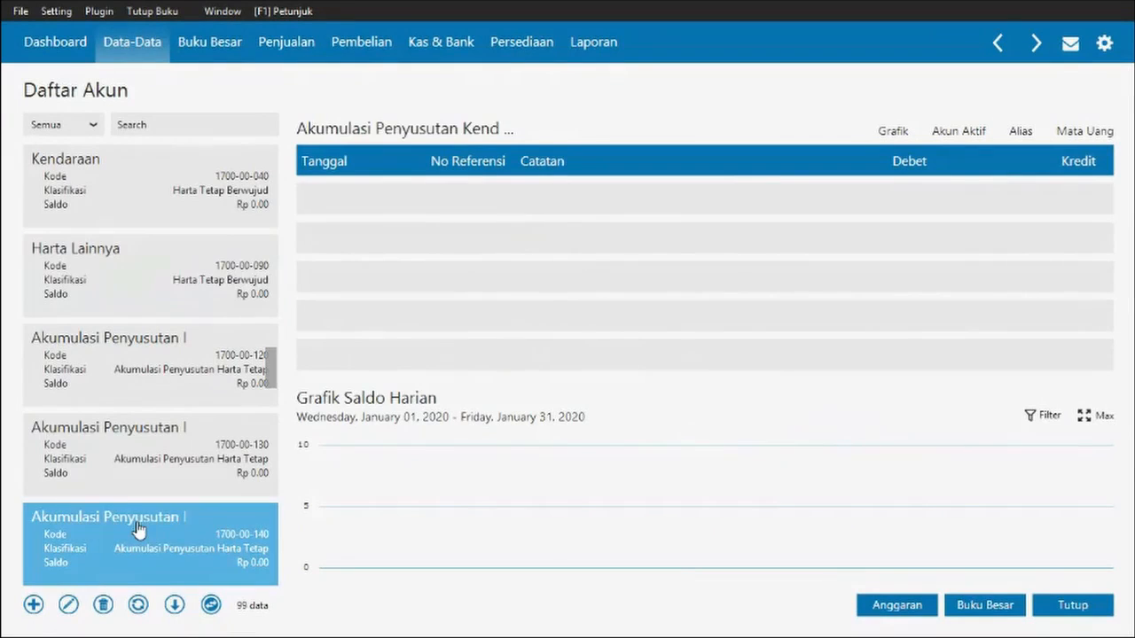
scroll(138, 529, "down", 2)
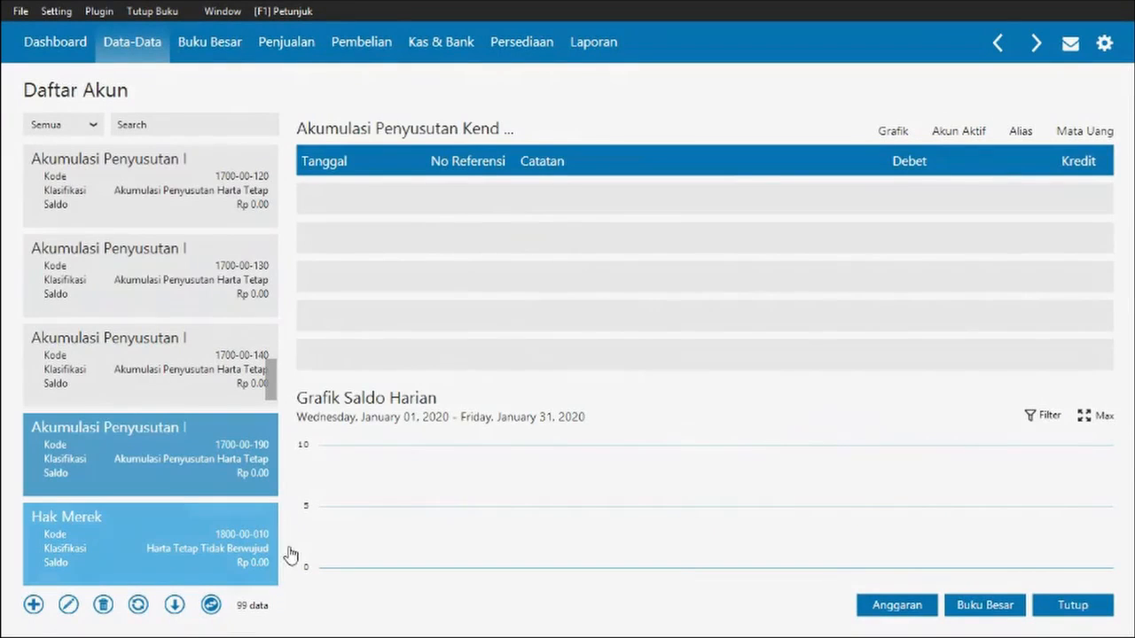
left_click(195, 362)
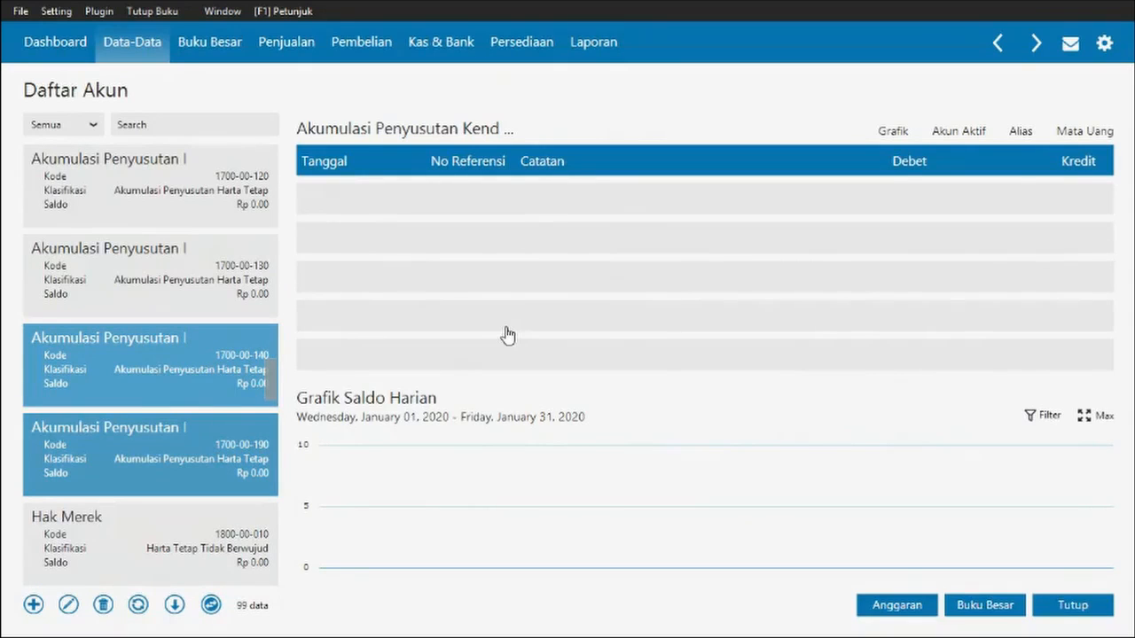
left_click(68, 604)
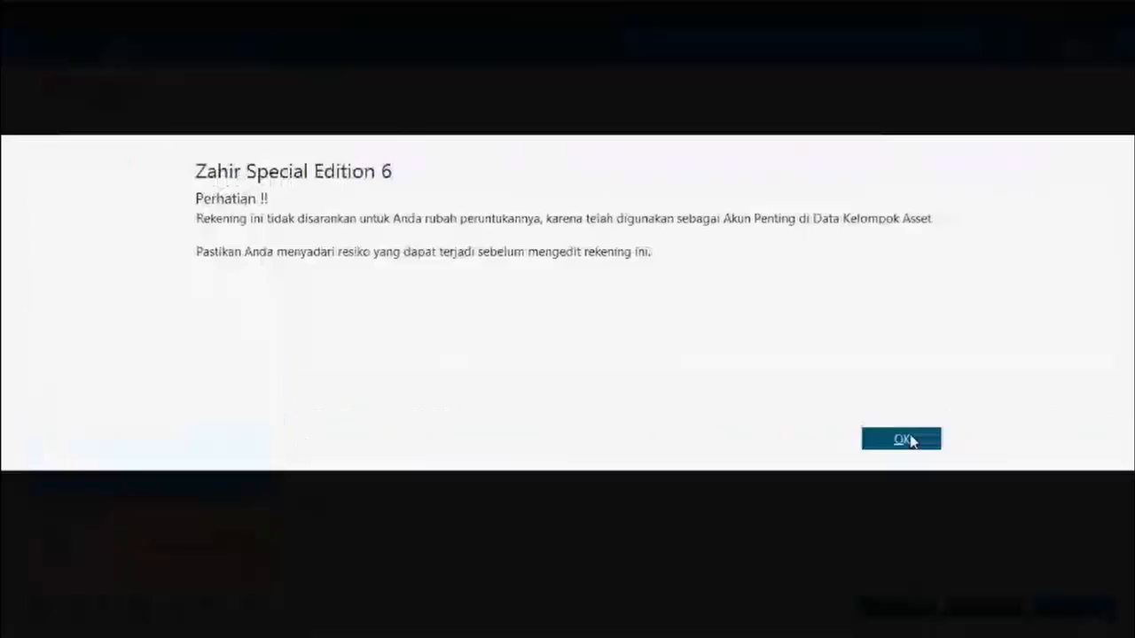
left_click(907, 441)
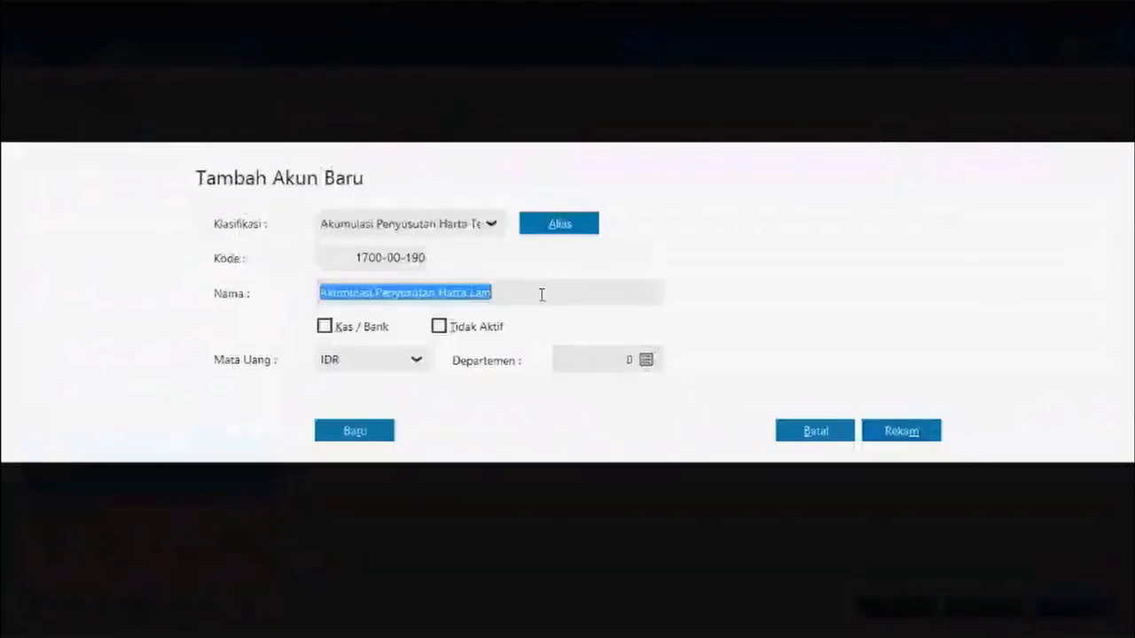
left_click(542, 295)
type("nya")
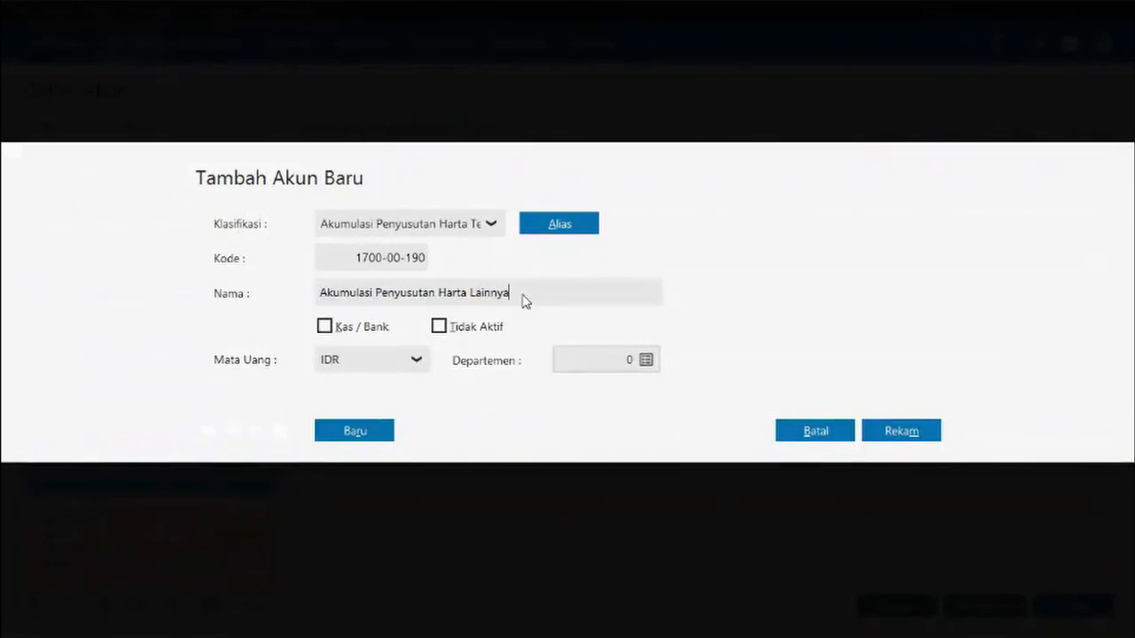
left_click(901, 431)
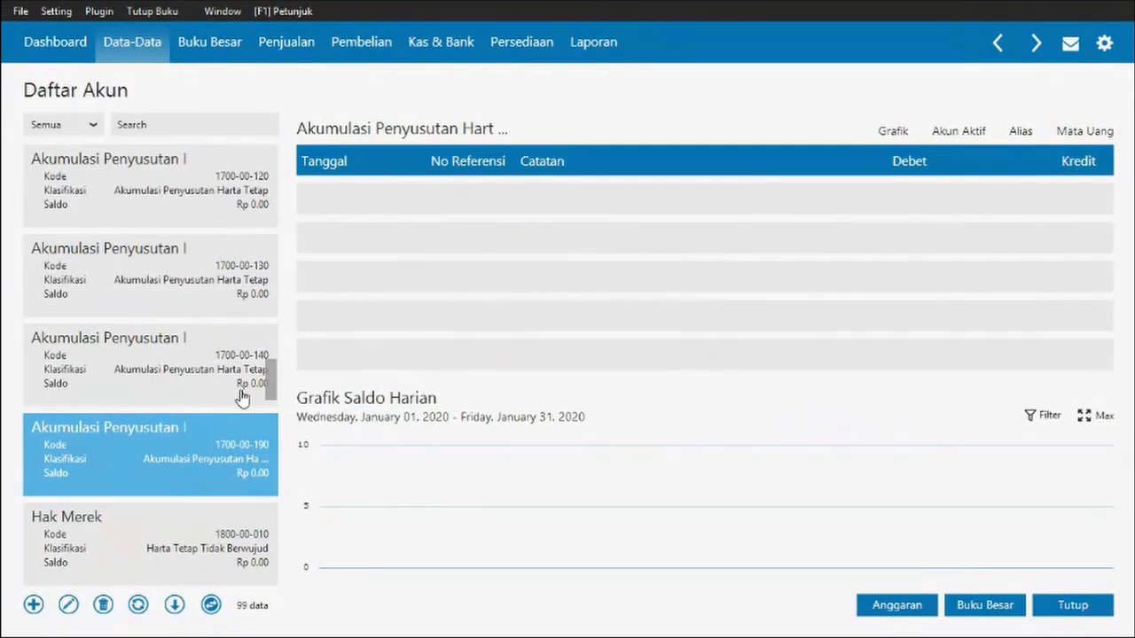
- Add a Harta Tetap Tidak Berwujud account (1800-00-031) named 'Harta Tetap Tidak Berwujdu', ticked as Kas / Bank
key("Down")
key("Down")
key("Down")
key("Down")
key("Down")
key("Down")
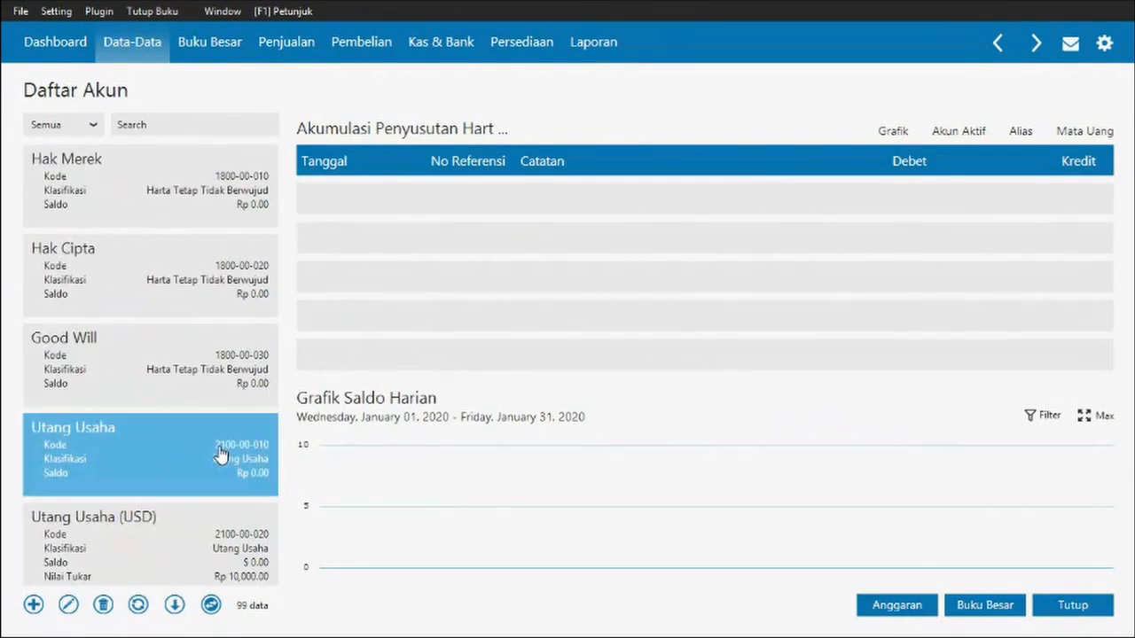
key("Up")
key("Up")
key("Up")
key("Up")
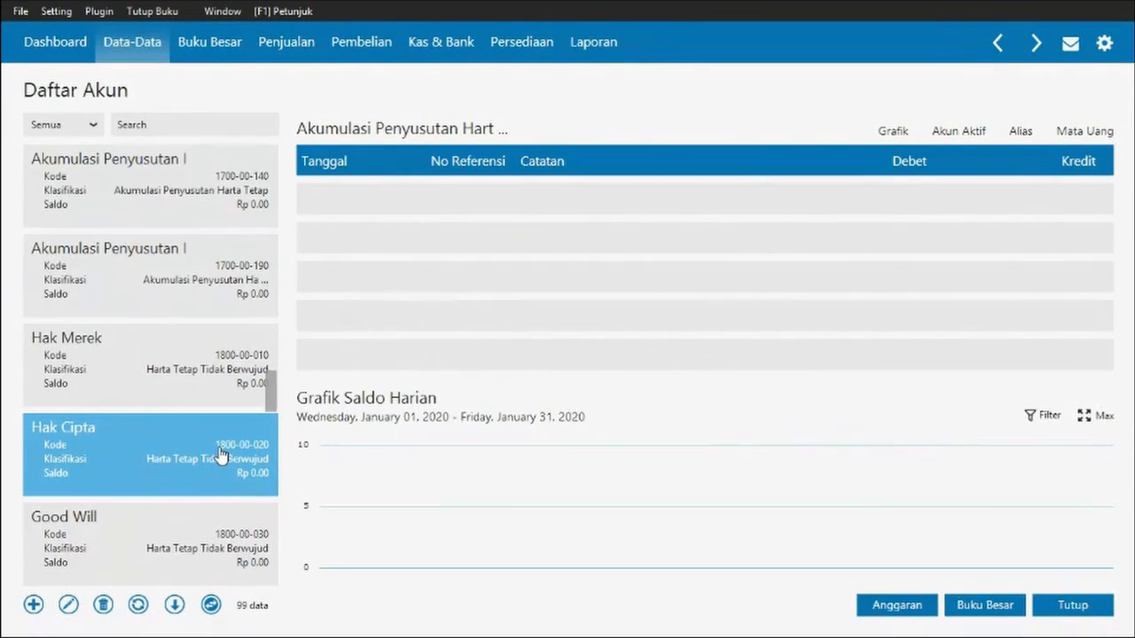
key("Down")
key("Down")
key("Down")
key("Down")
key("Down")
key("Down")
key("Down")
key("Down")
key("Down")
key("Down")
key("Down")
key("Down")
key("Down")
key("Down")
key("Down")
key("Down")
key("Down")
key("Down")
key("Down")
key("Down")
key("Down")
key("Down")
key("Down")
key("Down")
key("Down")
key("Down")
key("Down")
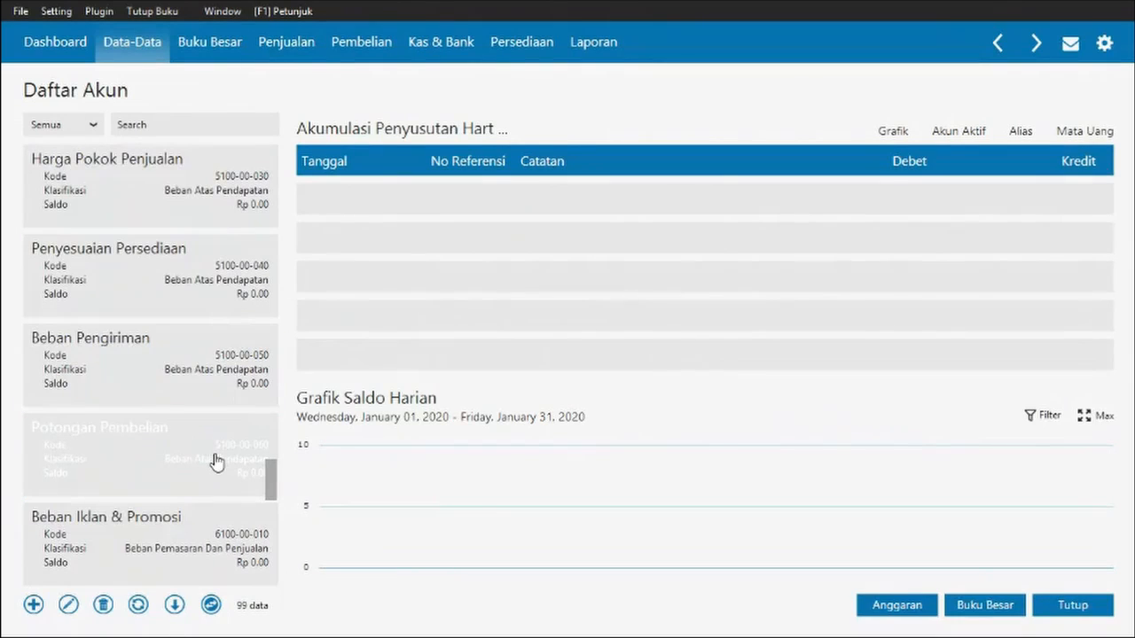
scroll(218, 463, "up", 3)
scroll(216, 461, "up", 5)
scroll(216, 461, "up", 3)
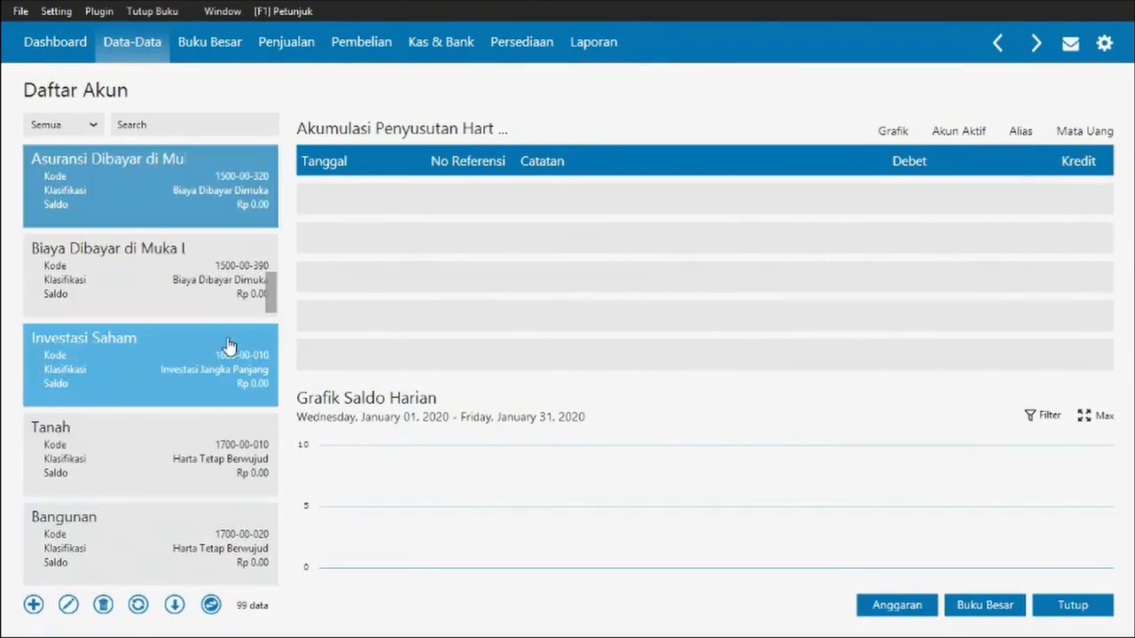
scroll(217, 346, "up", 2)
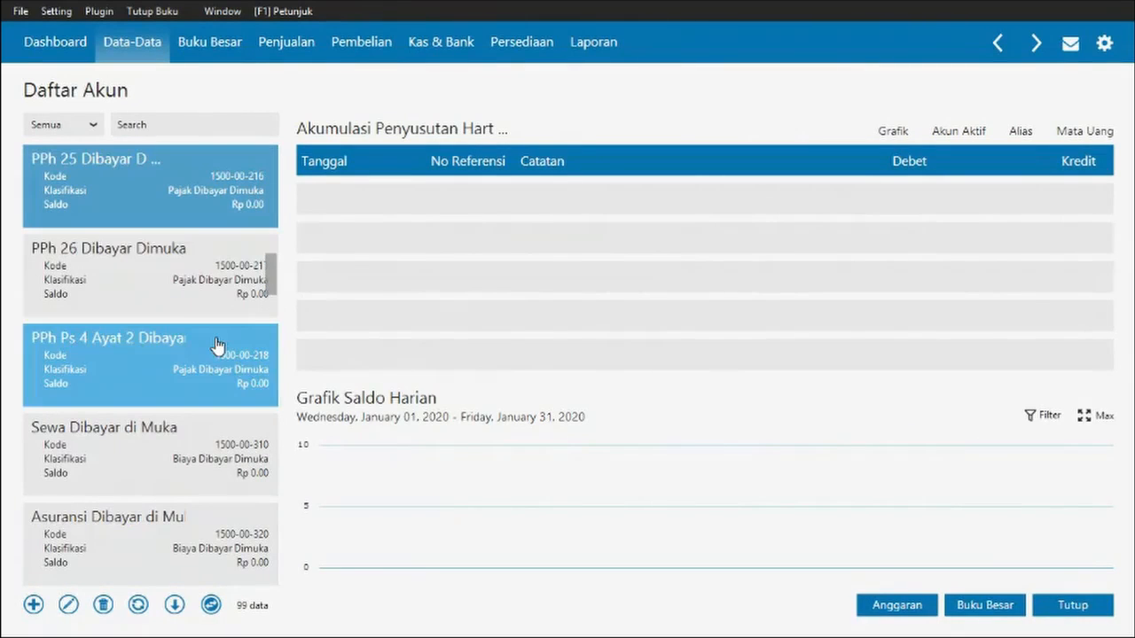
scroll(198, 377, "down", 6)
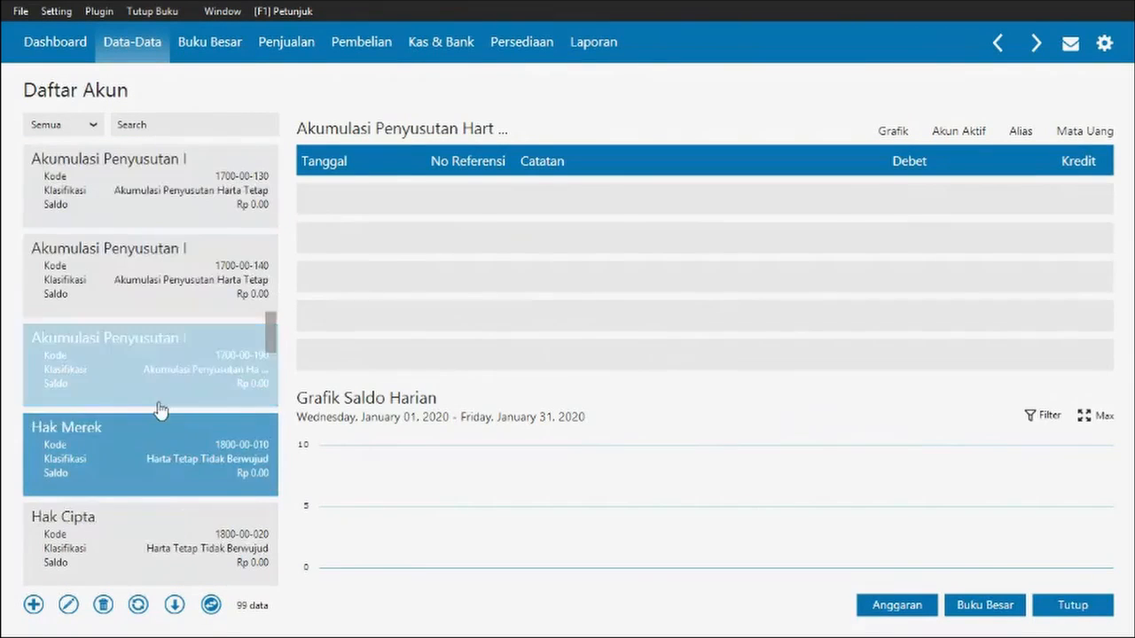
left_click(36, 609)
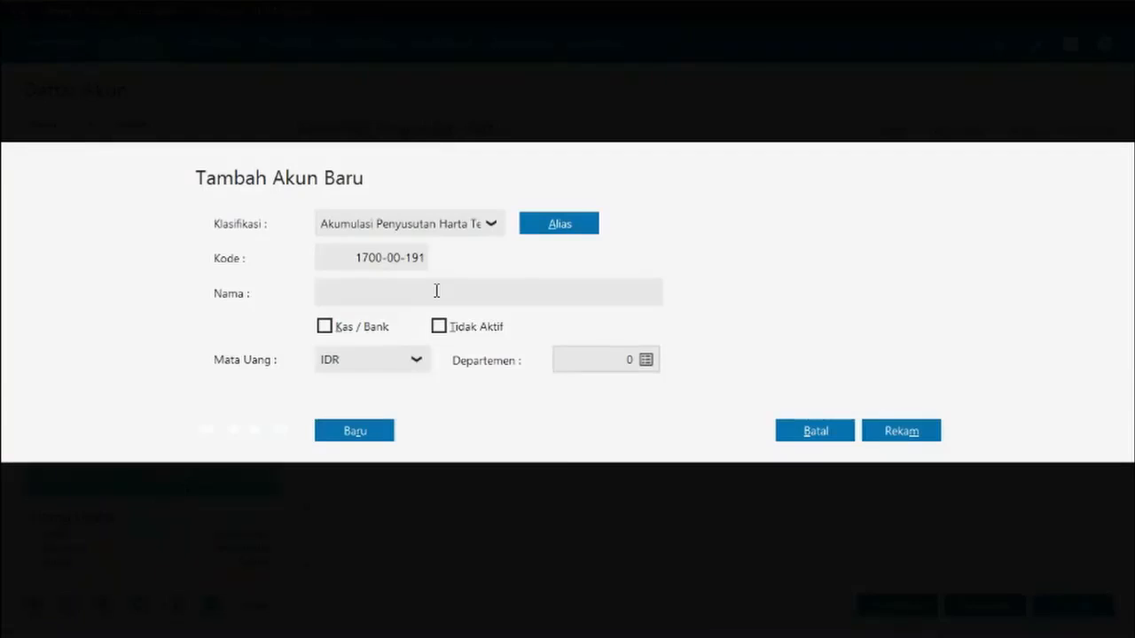
left_click(490, 224)
left_click(440, 348)
left_click(476, 299)
type("Harta Tetap ")
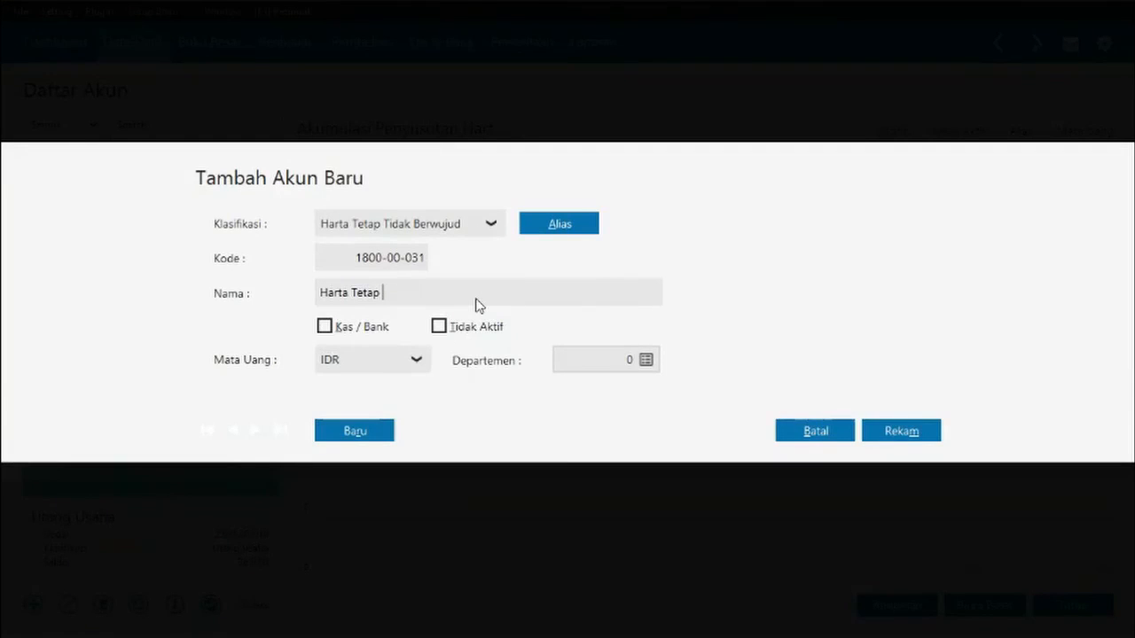
type("Tidak Berwujdu")
left_click(325, 326)
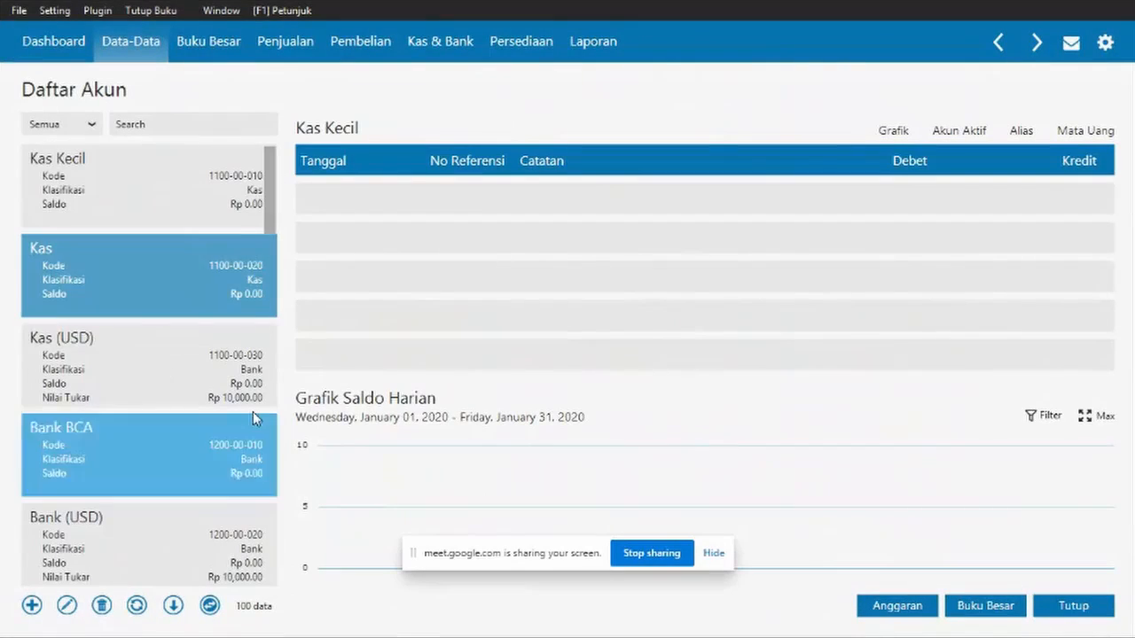
- Reclassify the Utang PPh 23 account as Harta Lainnya, accepting the adjusted code 1900-00-014
left_click_drag(268, 225, 283, 371)
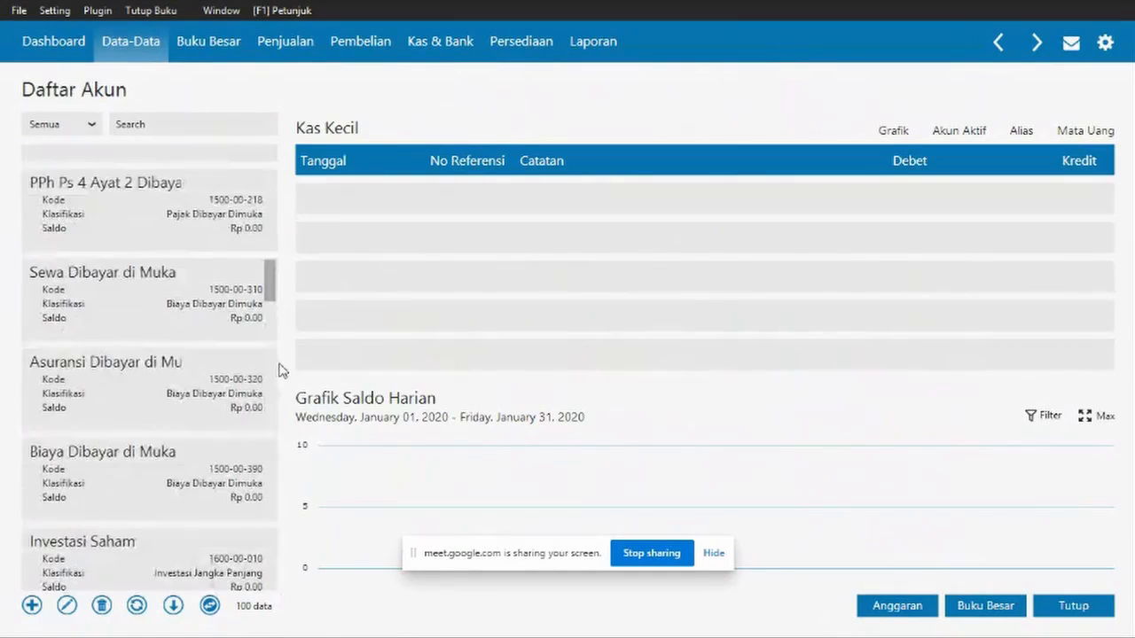
left_click_drag(273, 313, 271, 258)
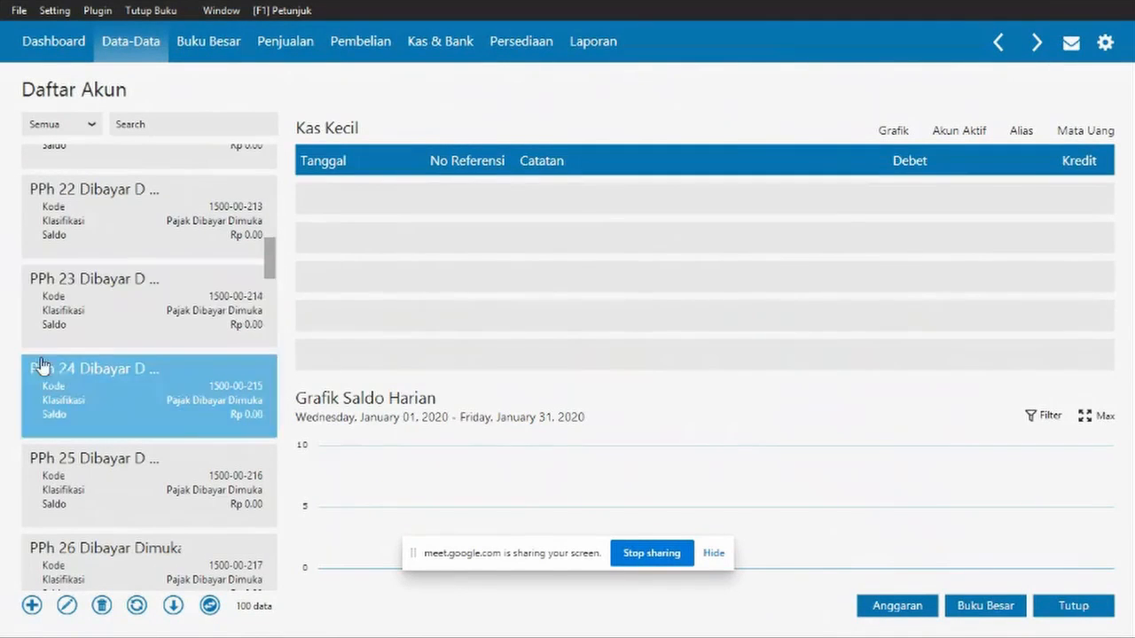
scroll(115, 377, "up", 10)
scroll(133, 408, "down", 5)
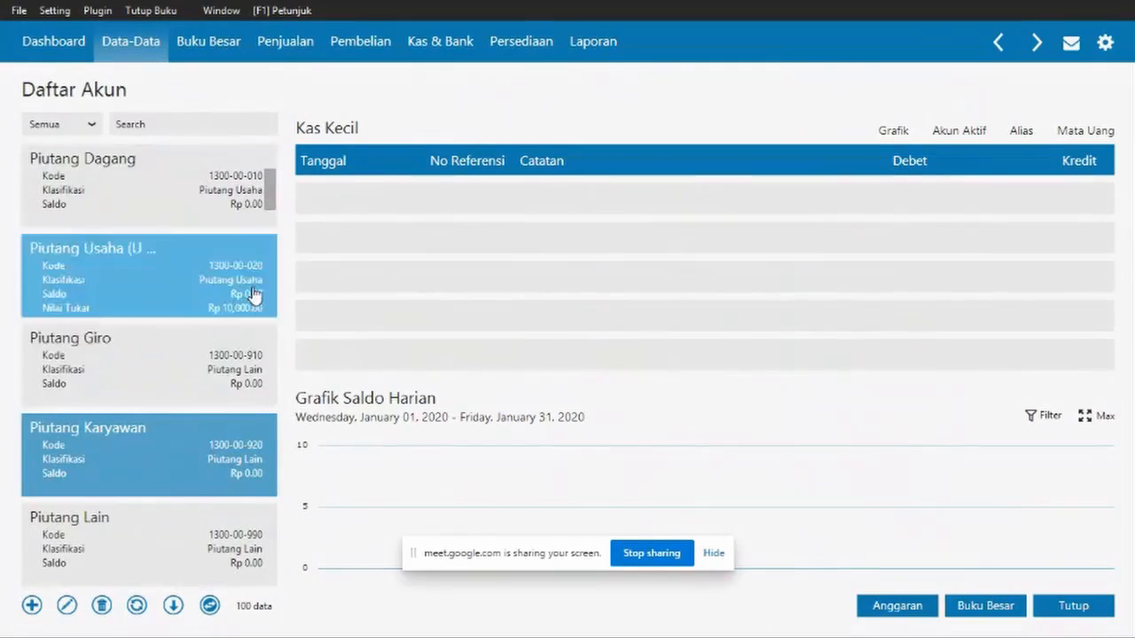
left_click_drag(272, 197, 270, 415)
left_click(115, 223)
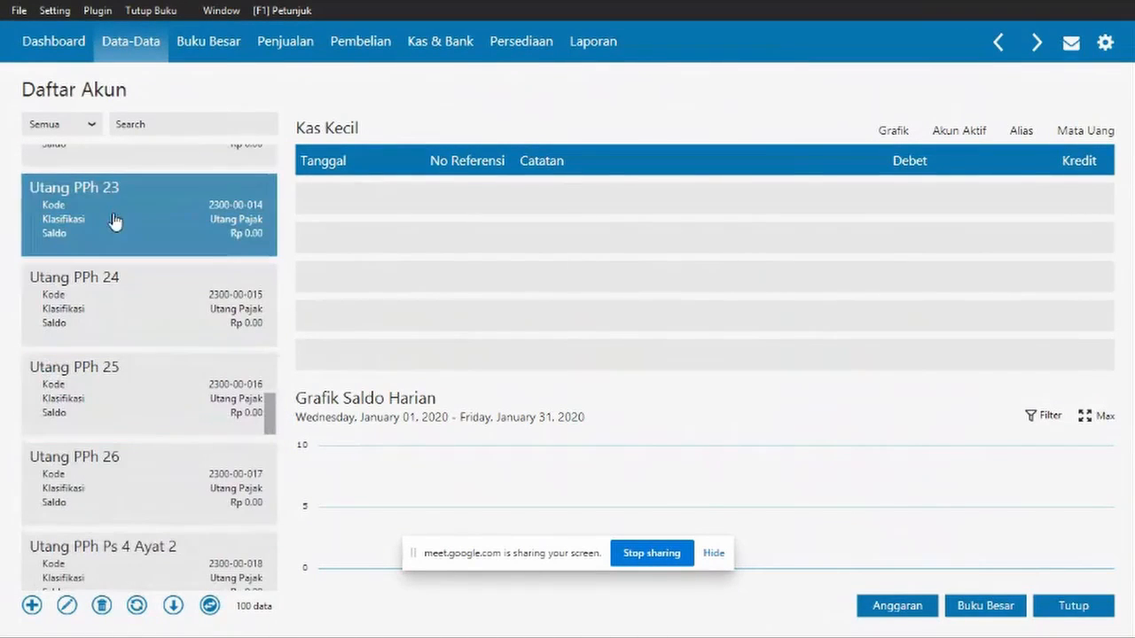
left_click(67, 604)
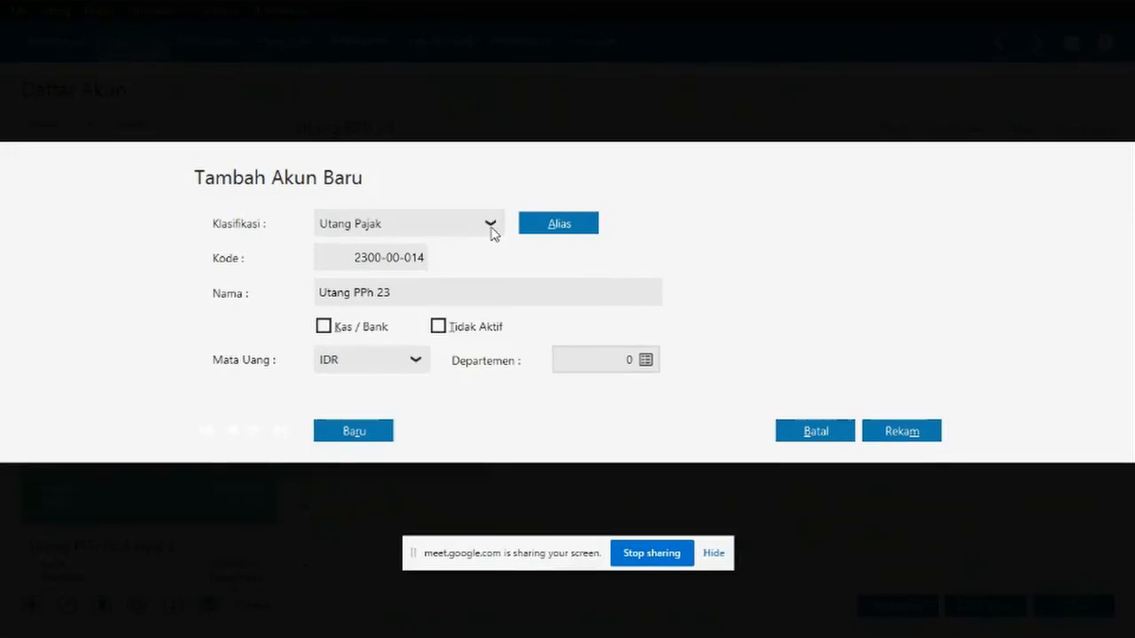
left_click(490, 226)
scroll(448, 371, "down", 1)
scroll(447, 371, "down", 3)
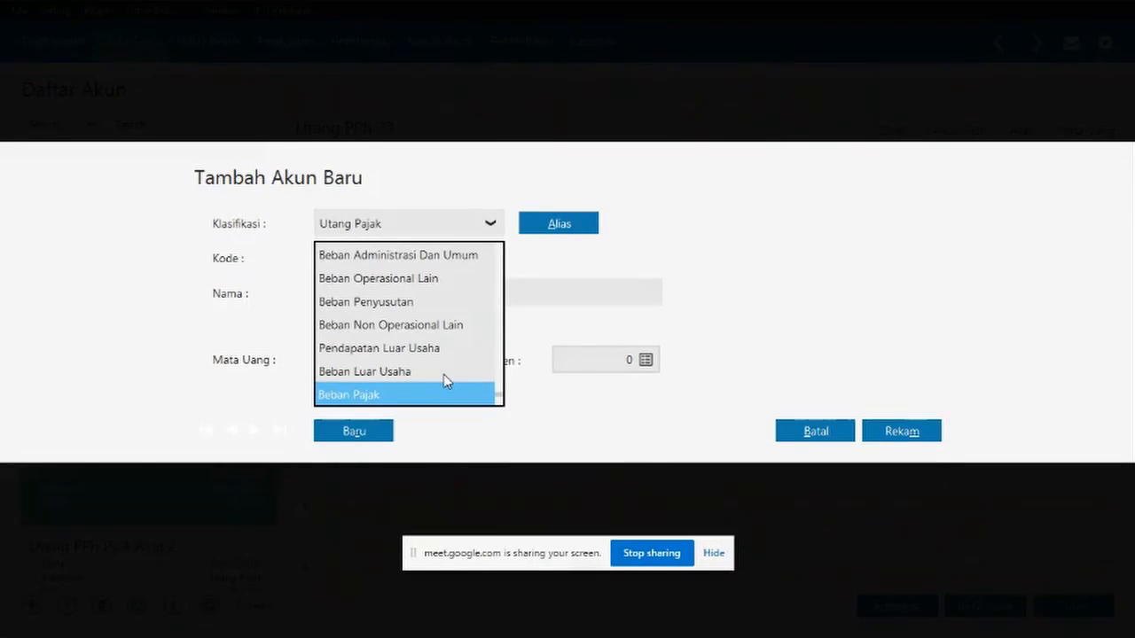
scroll(432, 363, "up", 1)
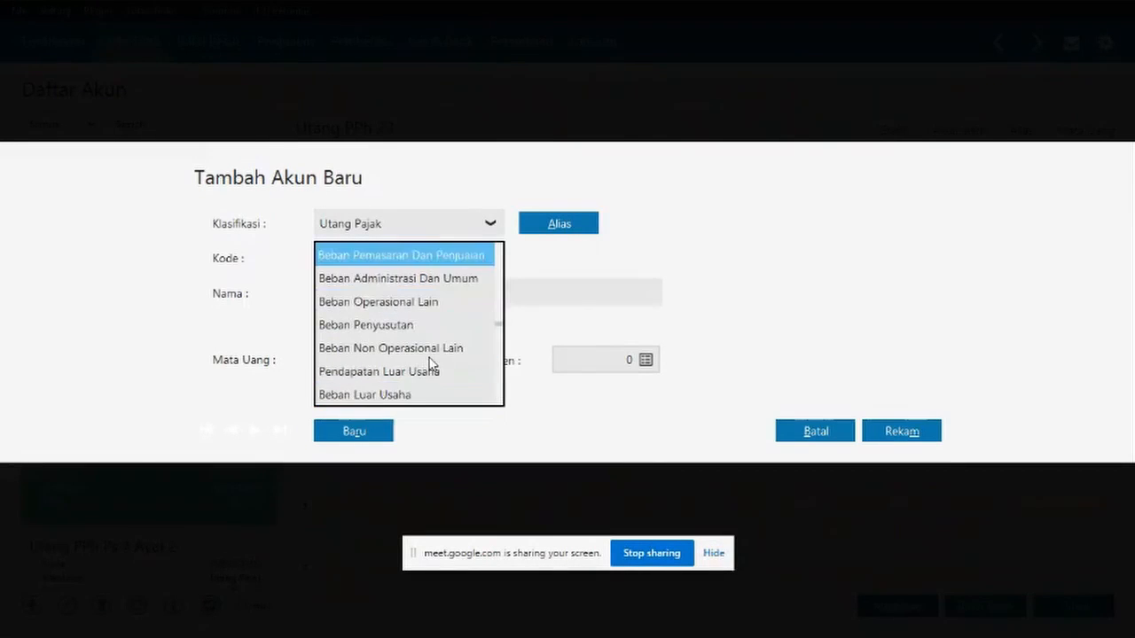
scroll(431, 284, "up", 5)
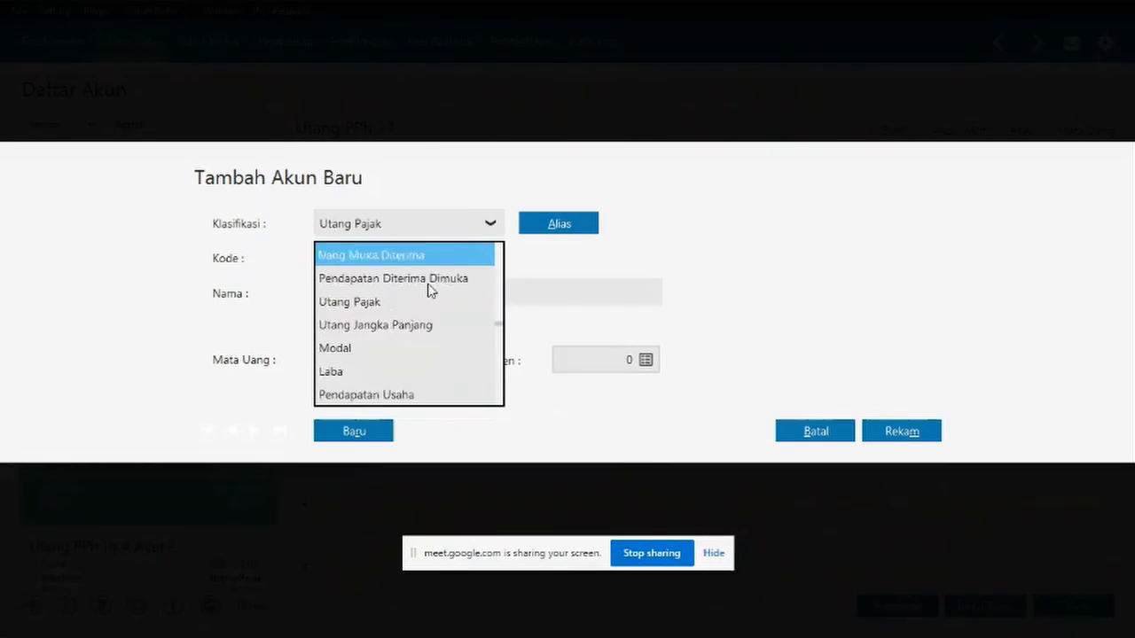
left_click(384, 304)
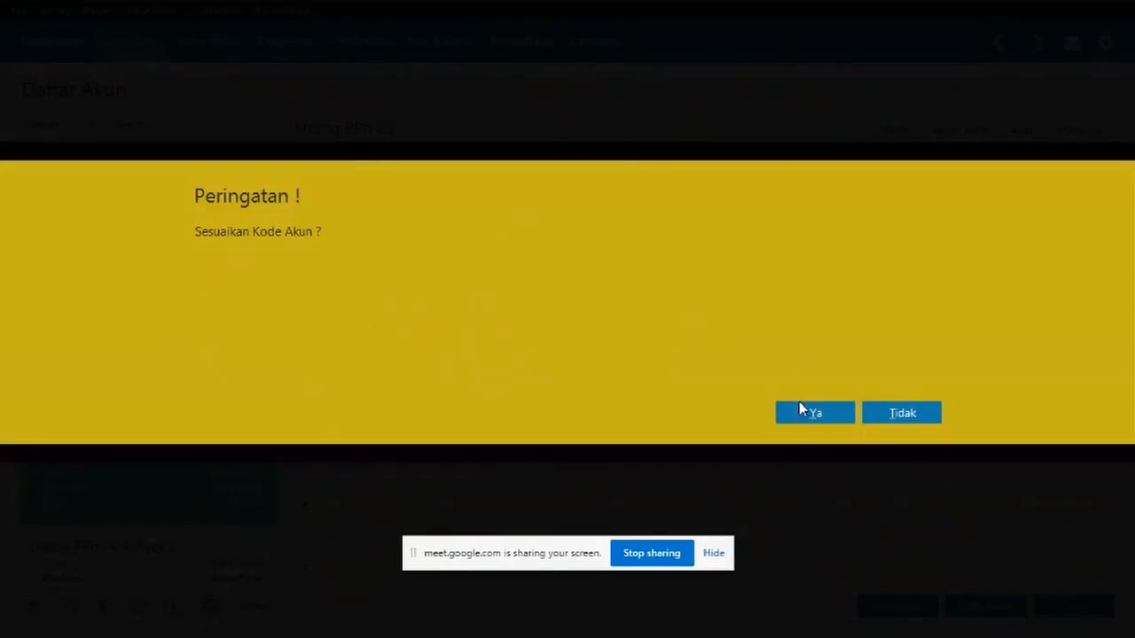
left_click(798, 404)
- Rename the account to Biaya Pra Operasi & Operasi and flag it as cash/bank
left_click(570, 286)
left_click(485, 291)
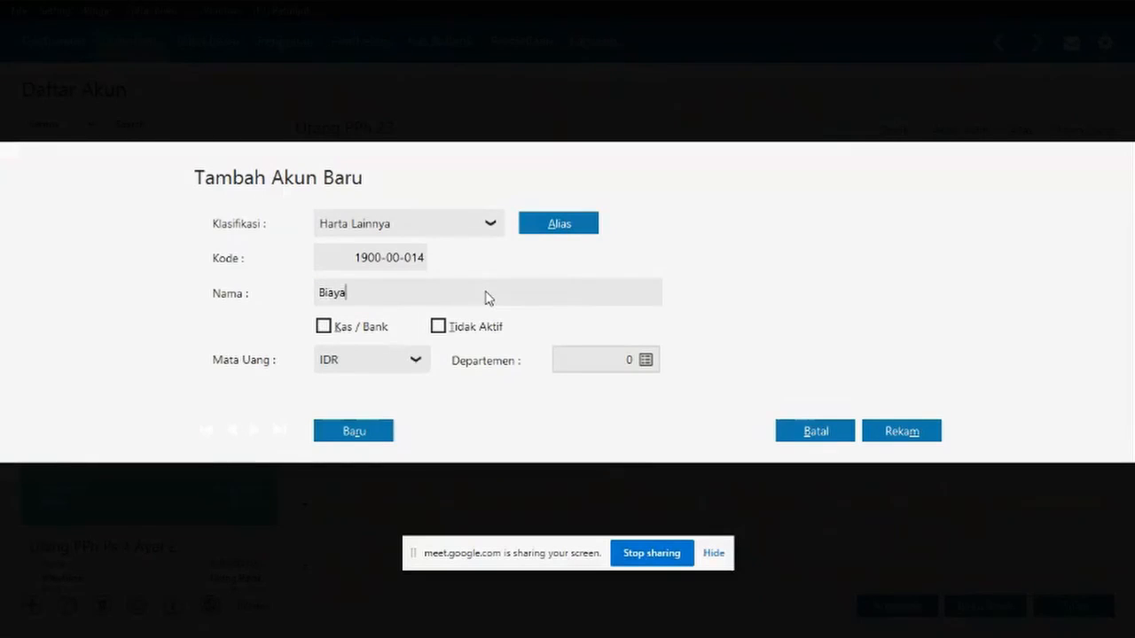
type("Biaya PRa")
key("BackSpace")
key("BackSpace")
type("ra Operasi")
left_click(323, 326)
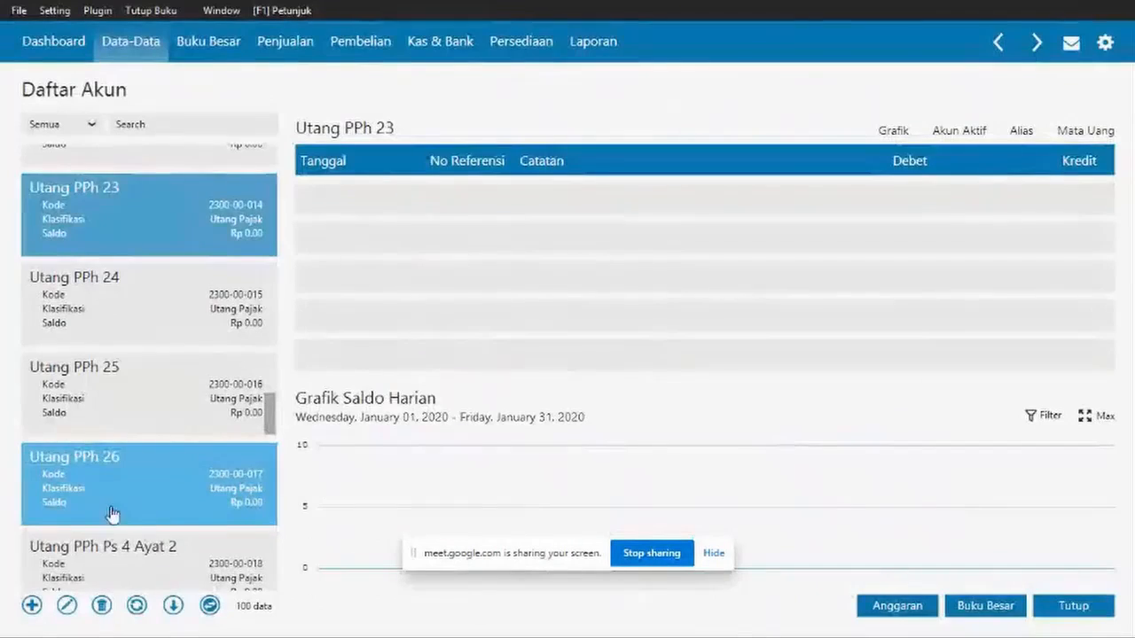
scroll(112, 514, "down", 1)
left_click(169, 245)
- Look over the existing Akumulasi Penyusutan accounts, then open Utang PPh 24 for editing
left_click(66, 606)
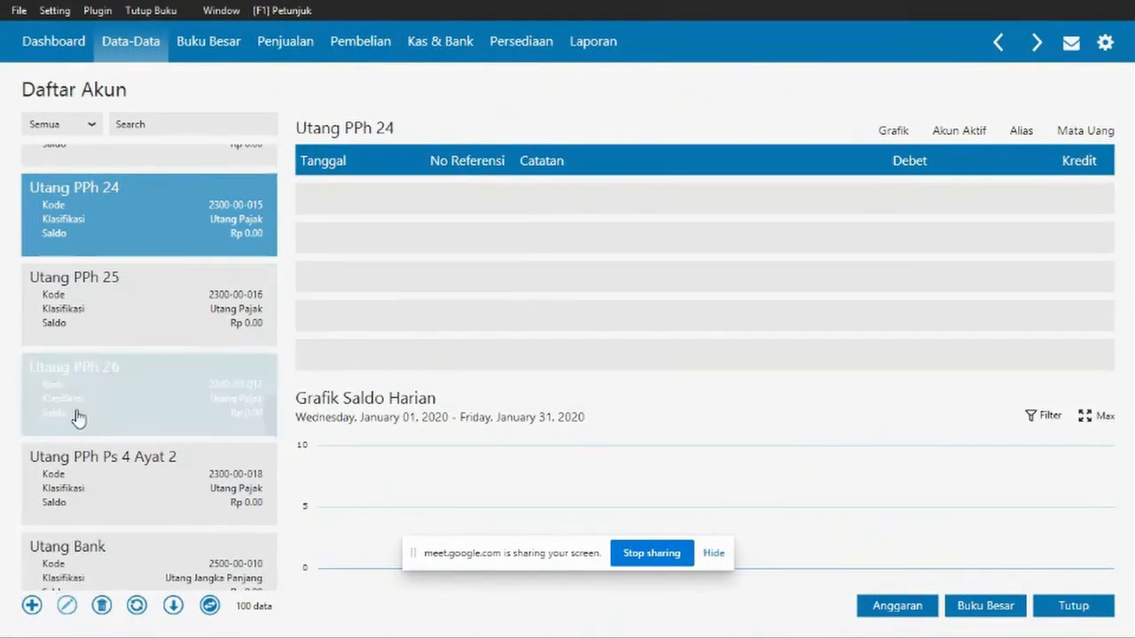
left_click(781, 433)
left_click_drag(277, 399, 257, 329)
left_click(193, 321)
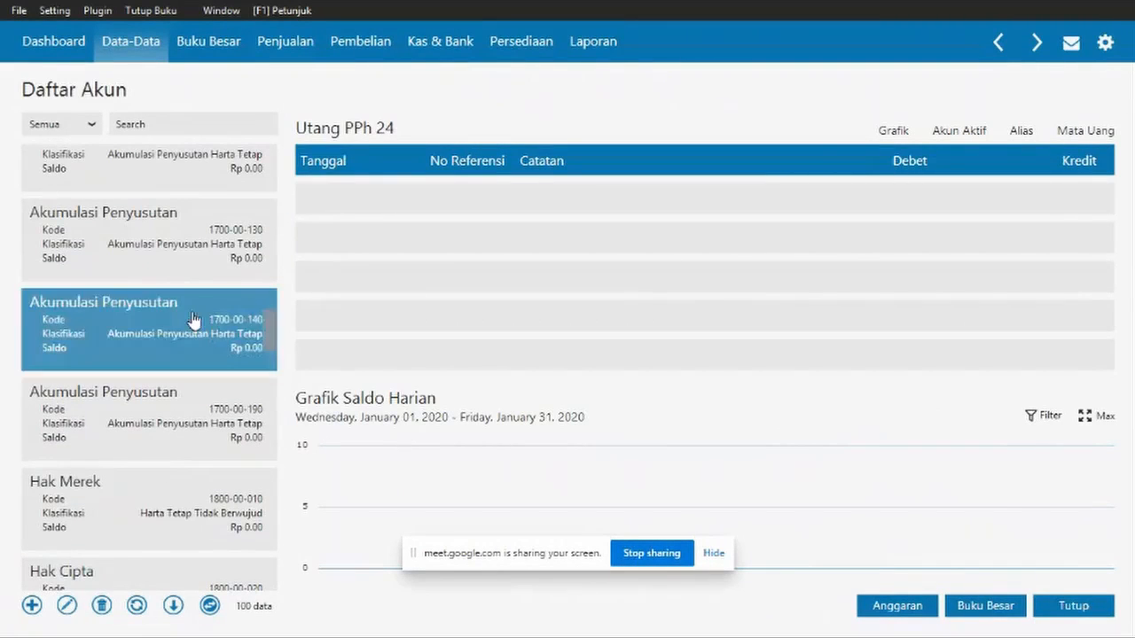
left_click(177, 257)
left_click(177, 448)
left_click(64, 609)
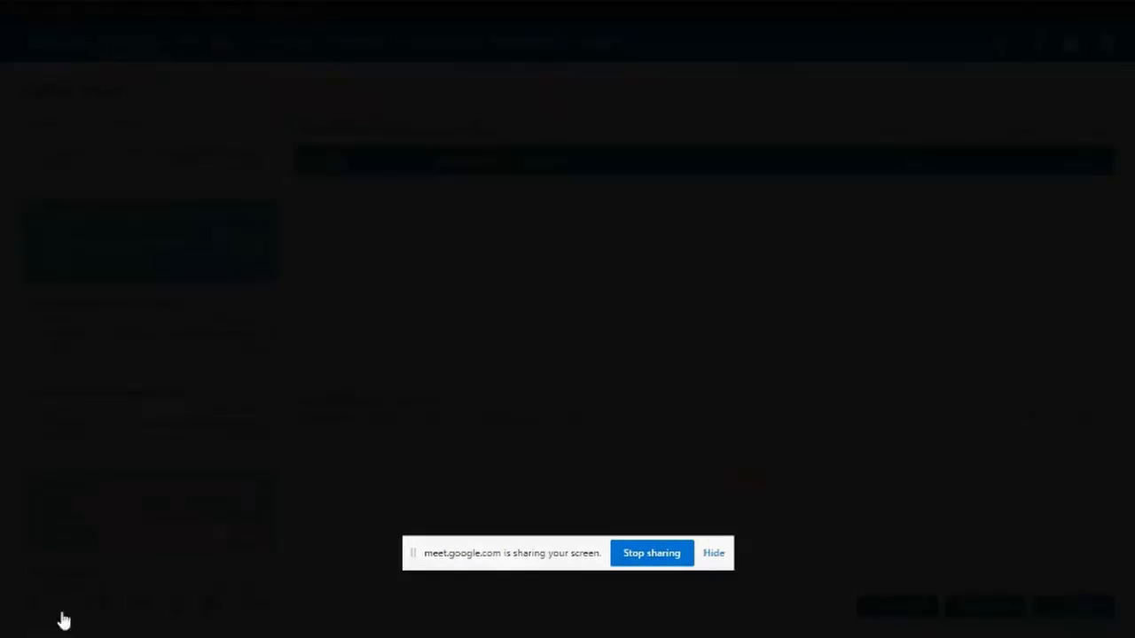
left_click(895, 440)
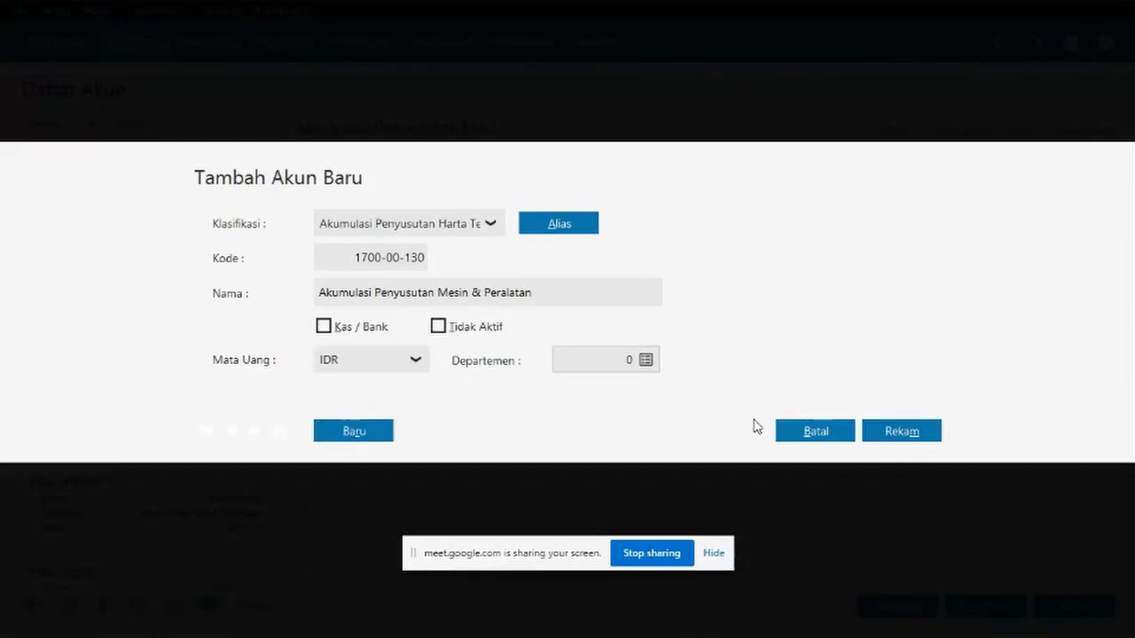
left_click(821, 436)
left_click_drag(271, 329, 279, 401)
left_click(177, 481)
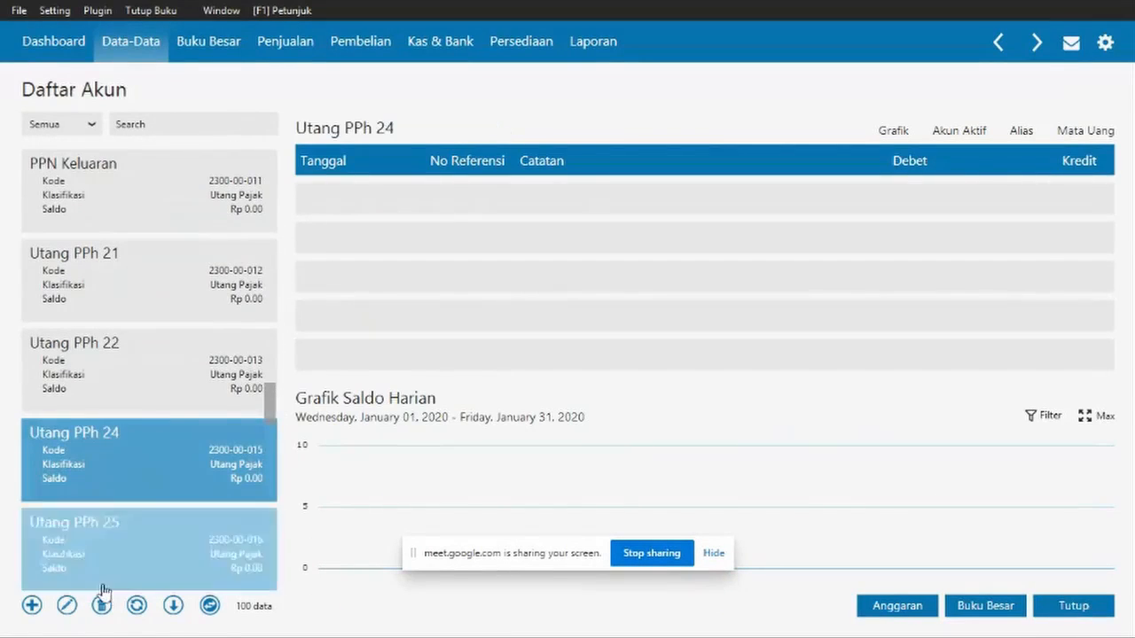
left_click(64, 609)
- Reclassify Utang PPh 24 as Akumulasi Penyusutan Harta Tetap, accepting the new code 1710-00-015
left_click(490, 224)
scroll(446, 337, "down", 4)
scroll(440, 348, "up", 2)
scroll(440, 344, "up", 4)
scroll(439, 346, "down", 2)
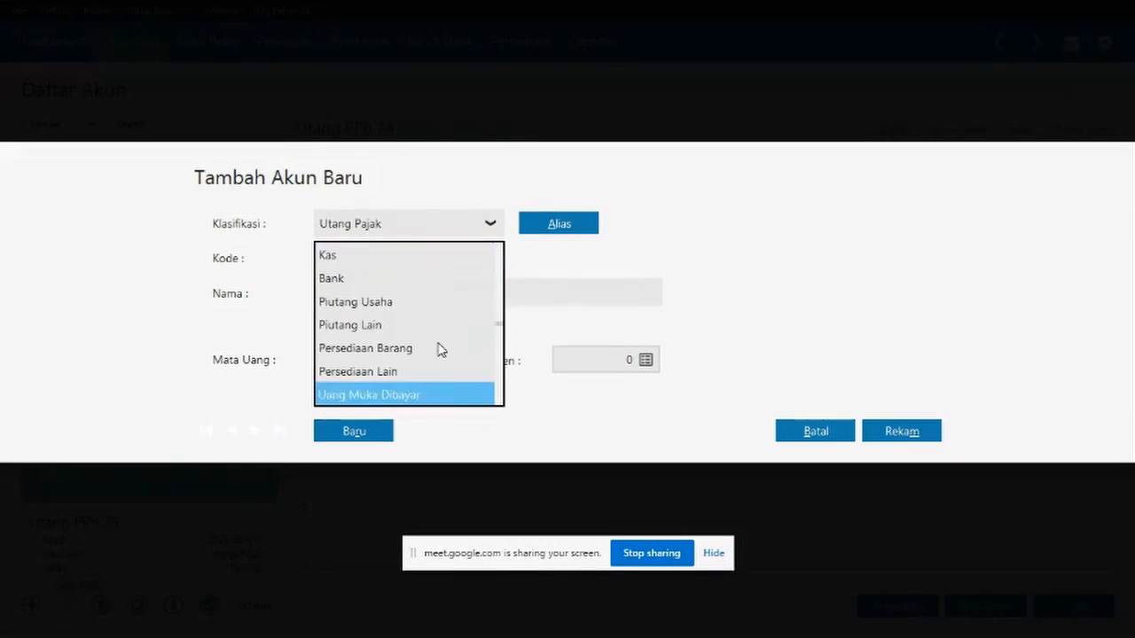
left_click(655, 355)
left_click(813, 415)
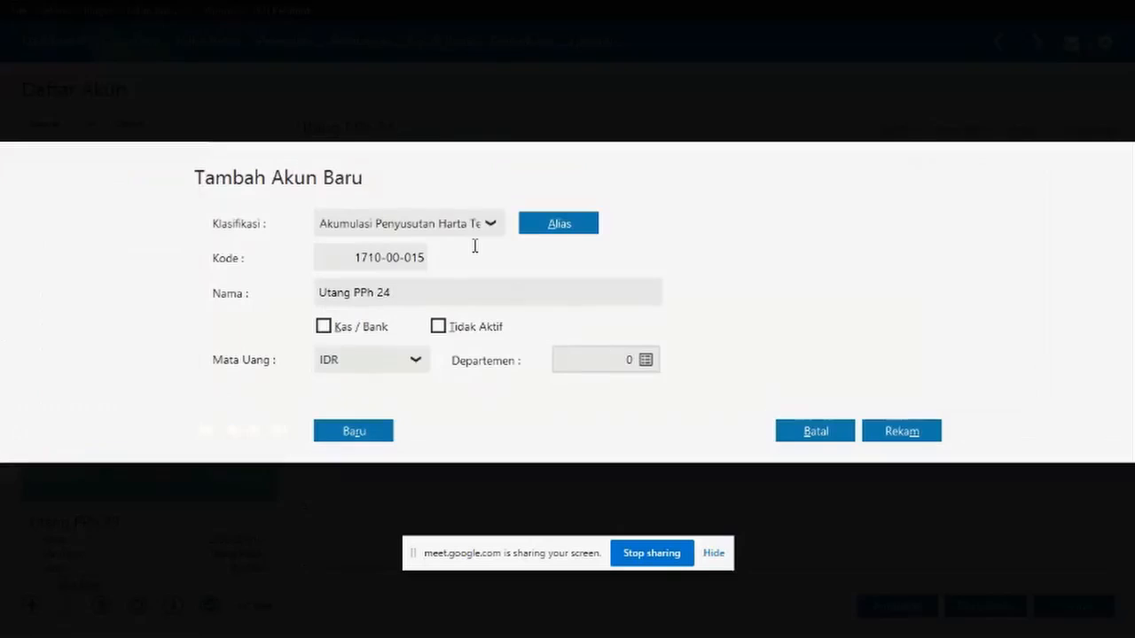
- Clear the old account name and recheck the classification list, leaving it unchanged
left_click(495, 289)
key("BackSpace")
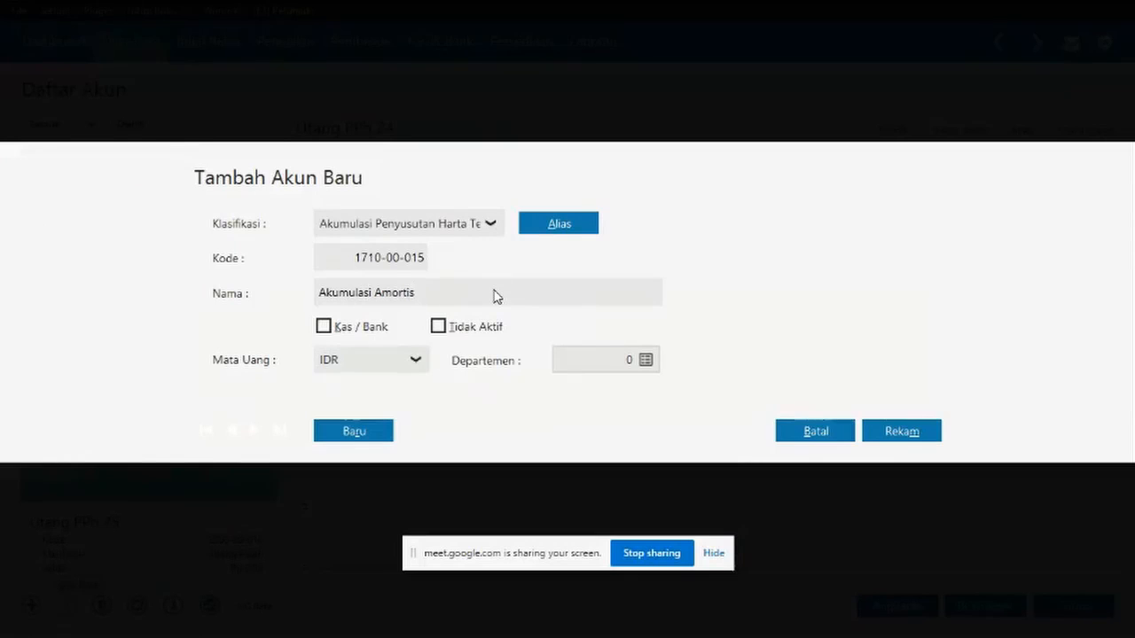
left_click(498, 227)
scroll(448, 349, "down", 10)
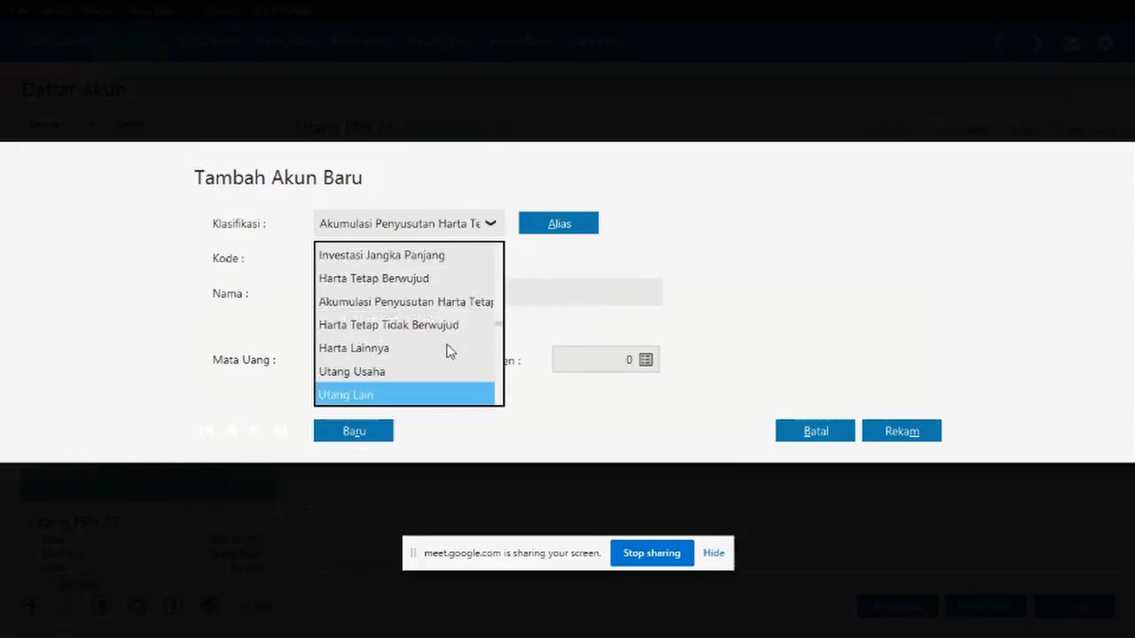
scroll(449, 349, "up", 10)
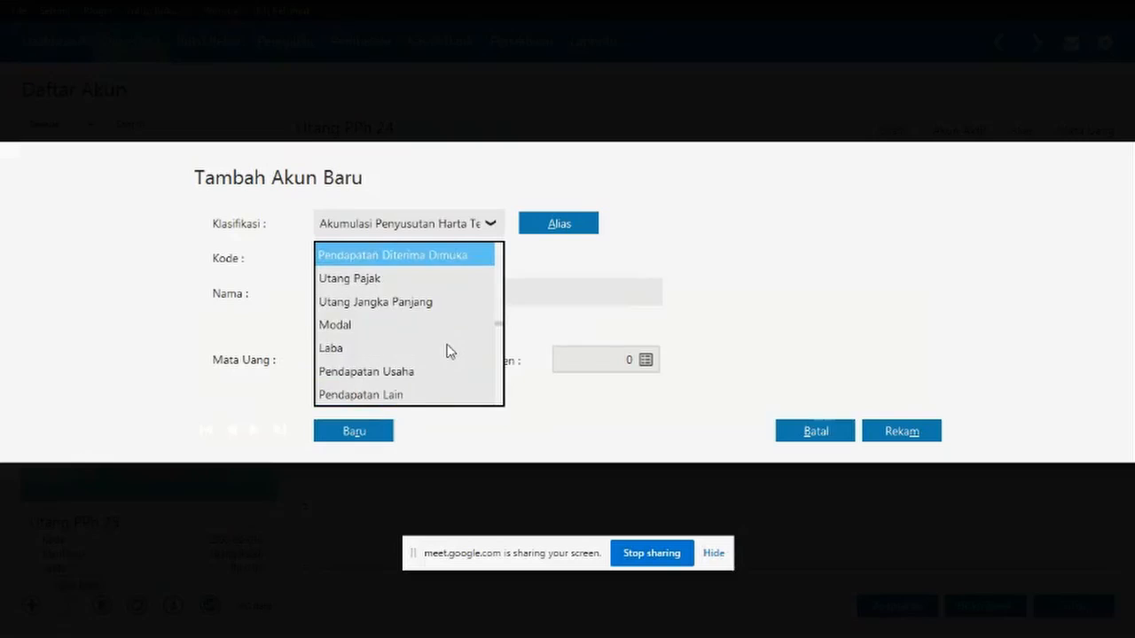
scroll(449, 349, "down", 9)
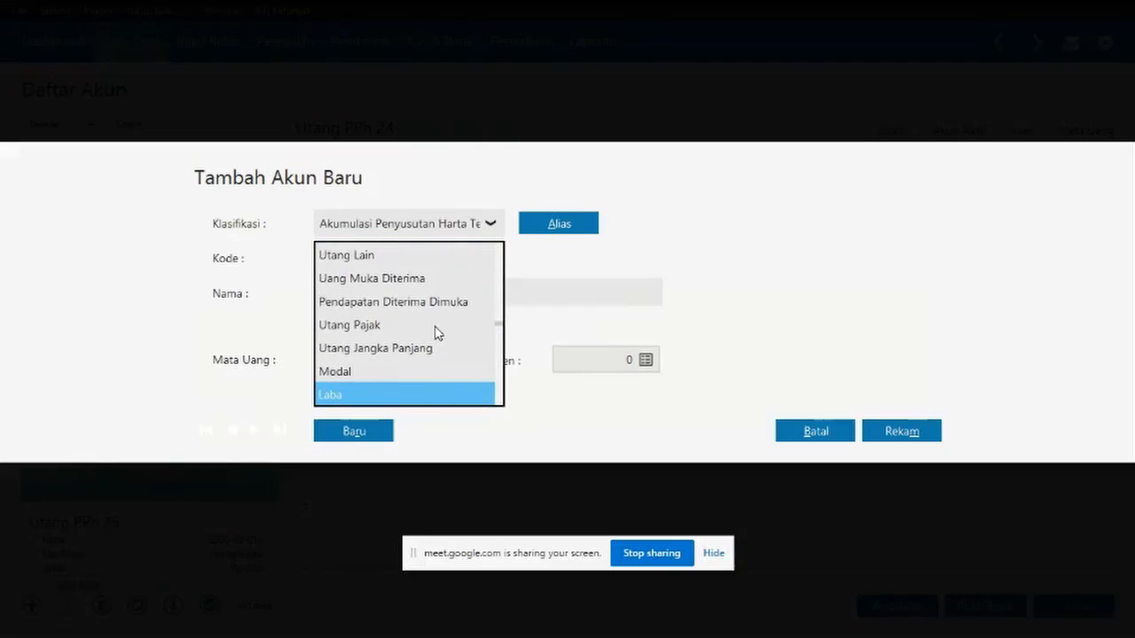
scroll(435, 332, "up", 12)
scroll(435, 331, "up", 8)
scroll(435, 332, "down", 12)
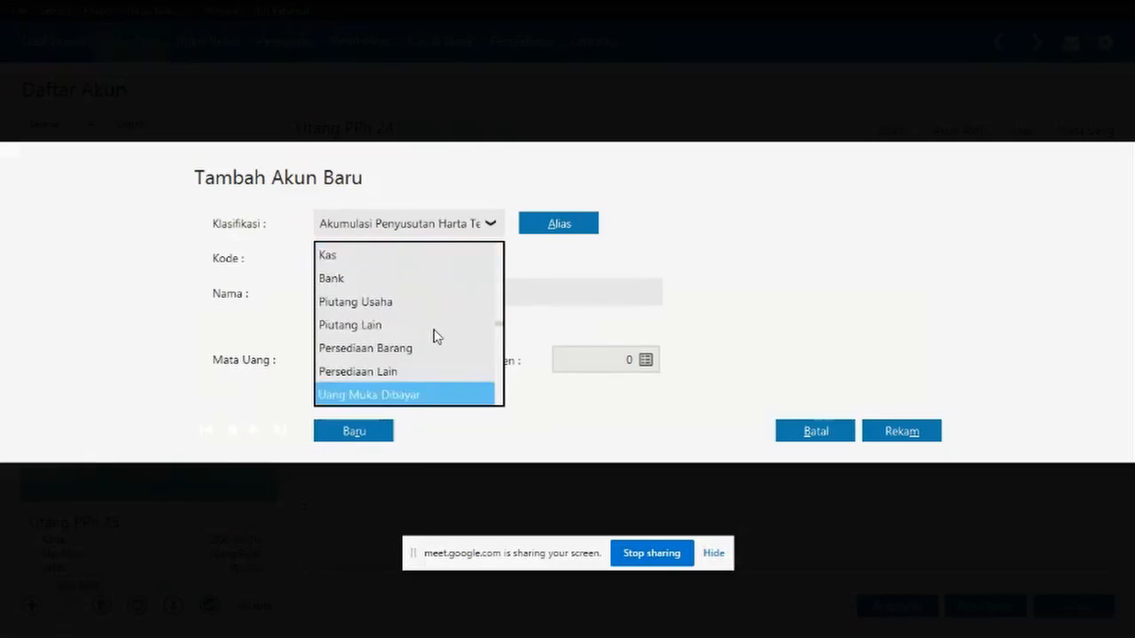
left_click(545, 276)
- Rename the account to Akumulasi Amortisasi Pra Operasi dan Operasi and save it
left_click(507, 294)
left_click(507, 294)
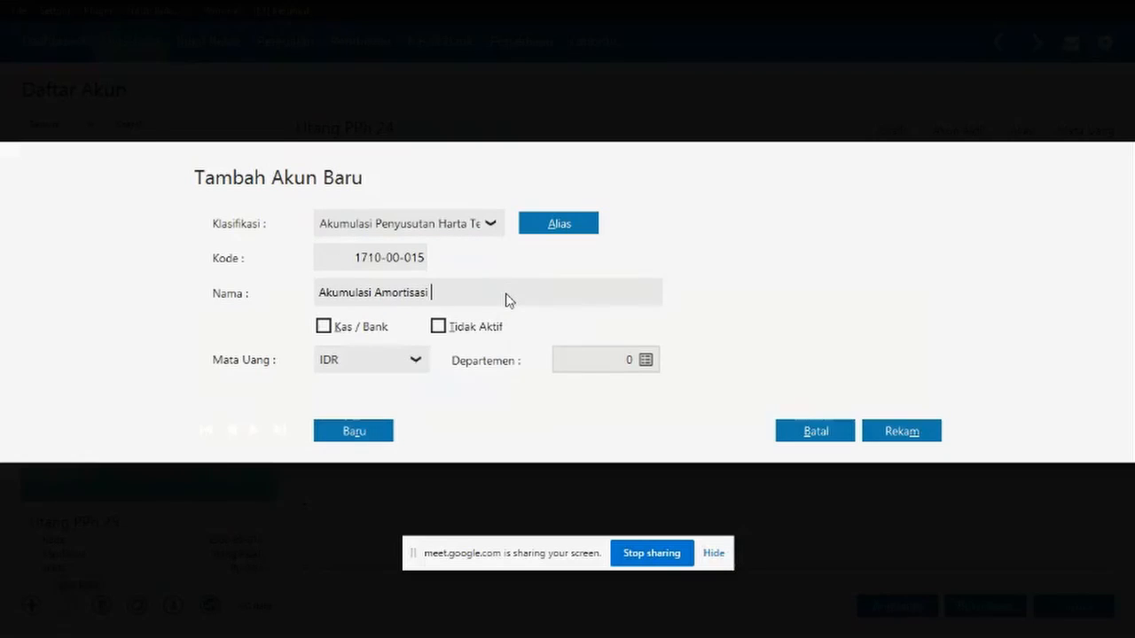
type("si Pra Operasi dan Operaso")
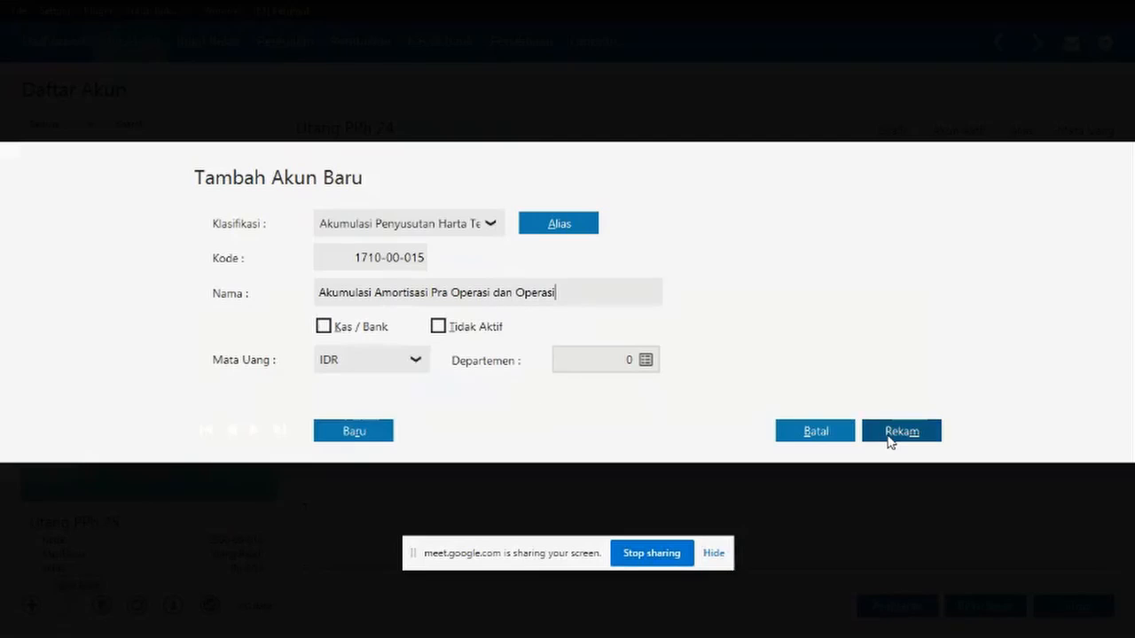
left_click(890, 442)
scroll(190, 374, "up", 2)
scroll(191, 393, "down", 4)
scroll(191, 394, "down", 10)
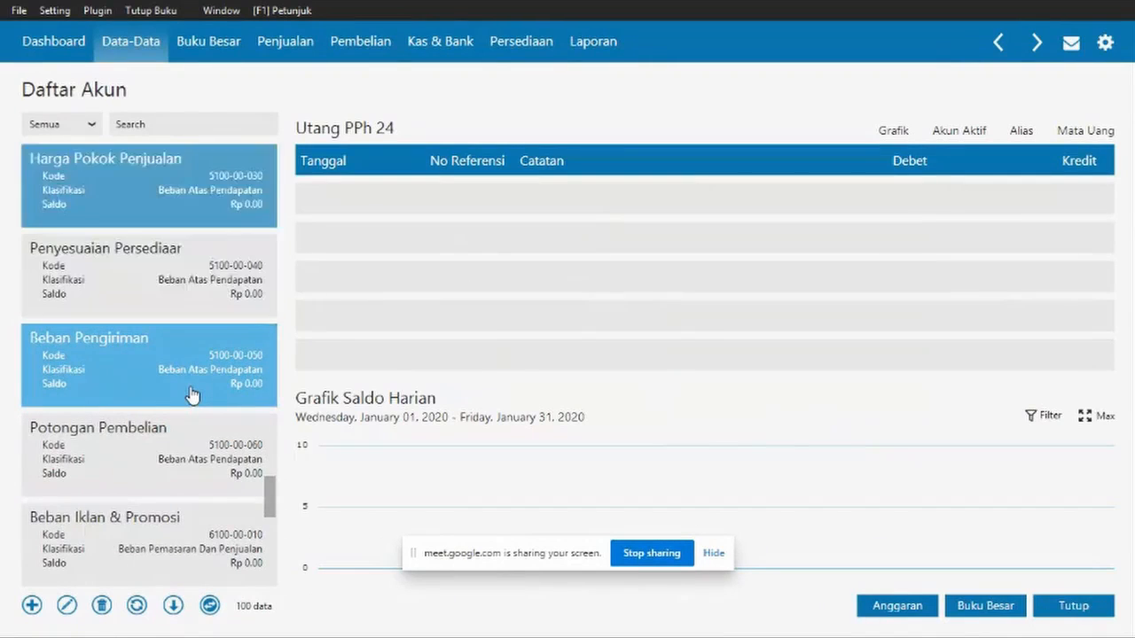
- Rename account 2100-00-010 from Utang Usaha to Utang Dagang, ticking Kas / Bank, and save
scroll(192, 394, "up", 10)
scroll(181, 434, "up", 10)
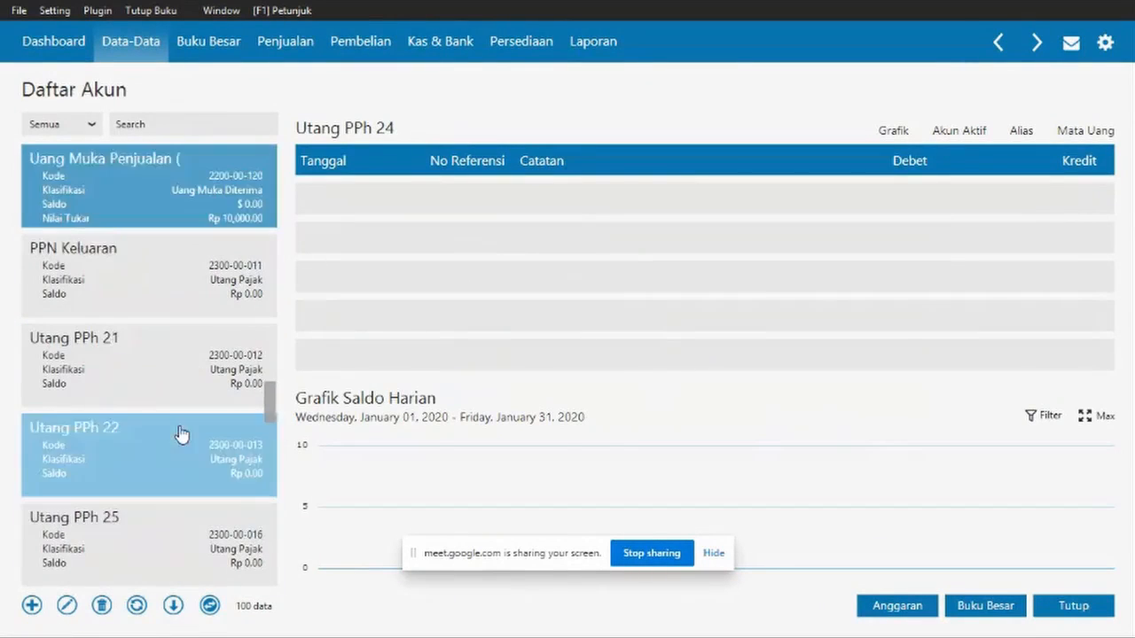
scroll(139, 349, "up", 2)
left_click(70, 606)
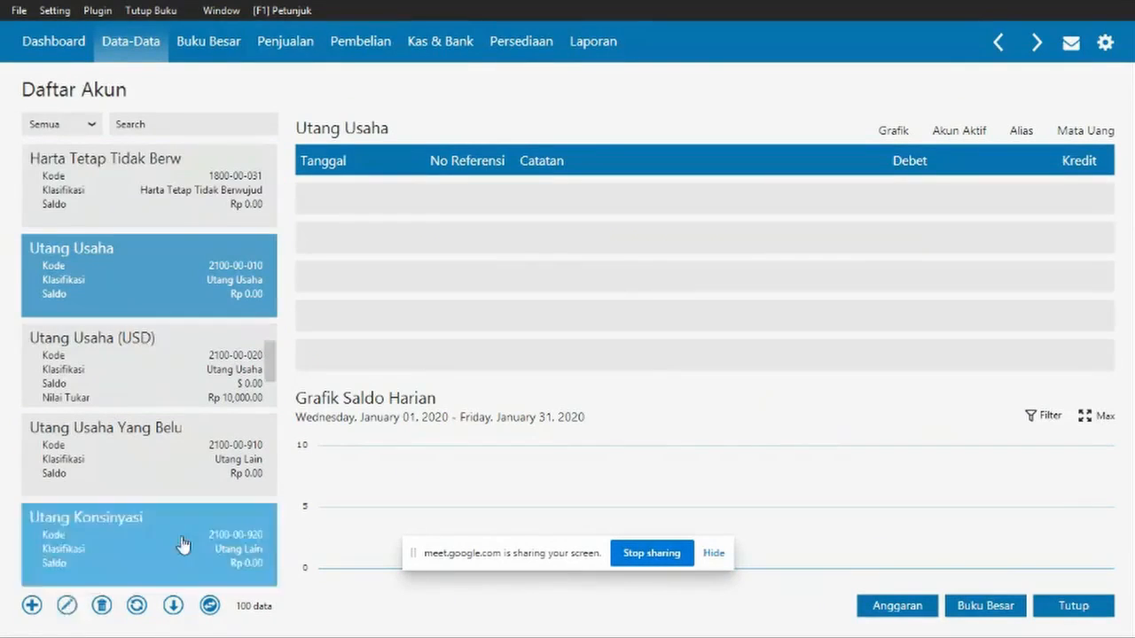
left_click(899, 440)
left_click(508, 294)
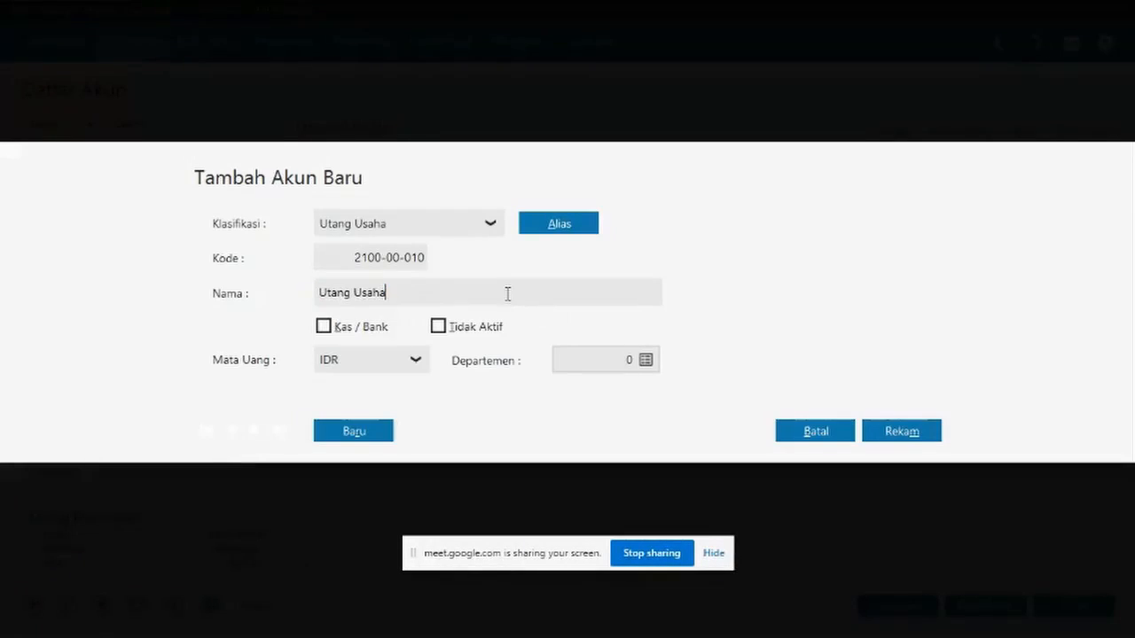
left_click(324, 326)
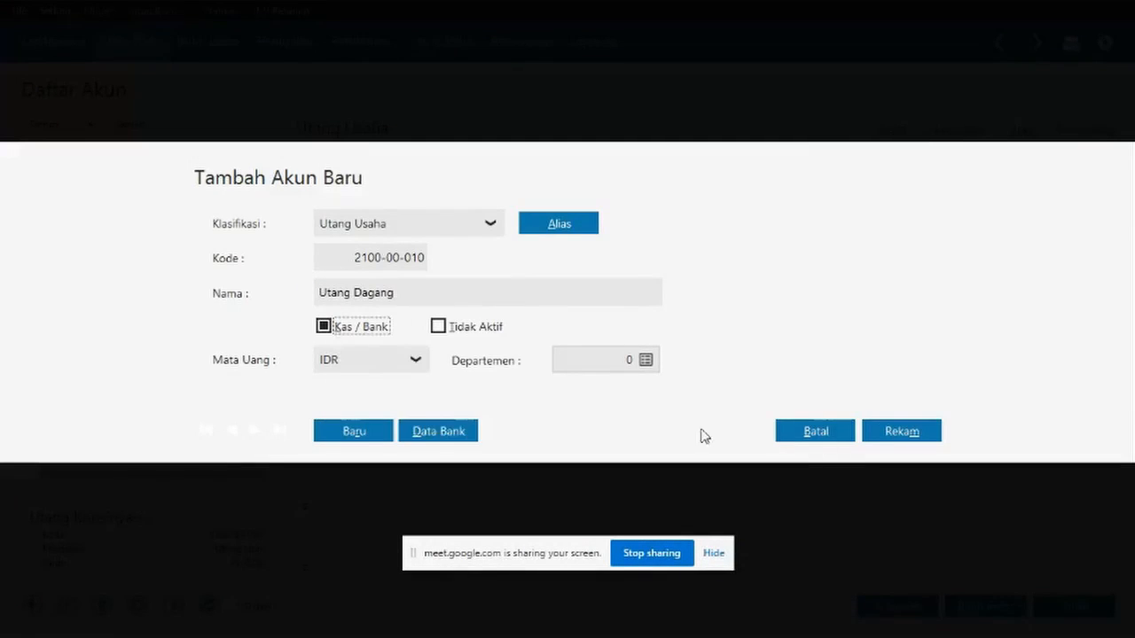
left_click(901, 431)
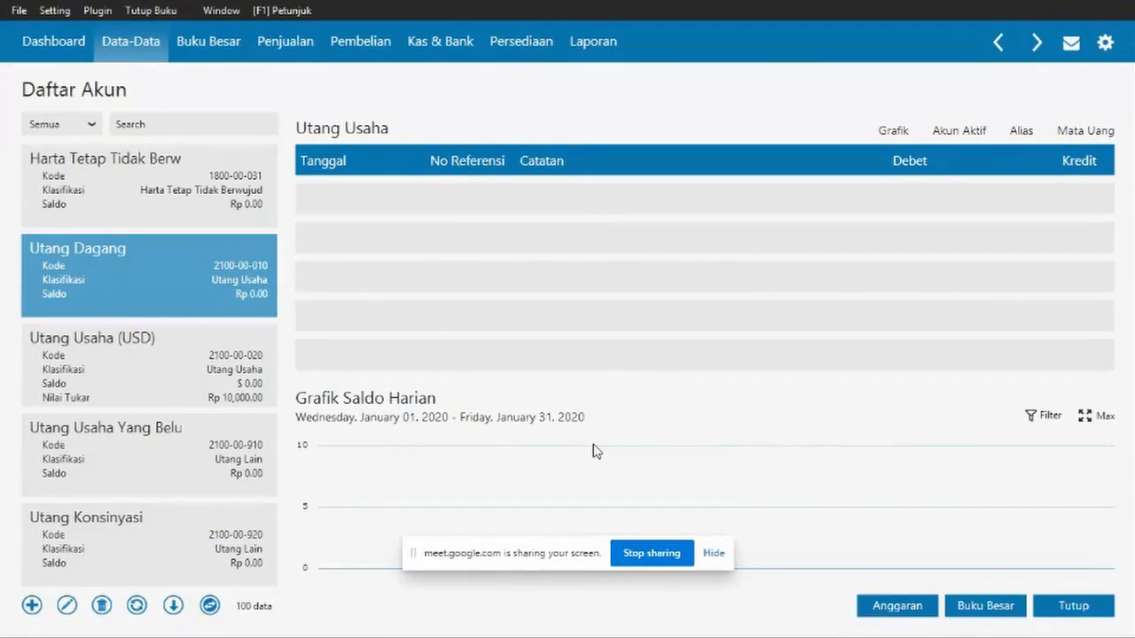
- Select the Uang Muka Penjualan account and browse the account list
scroll(180, 433, "down", 4)
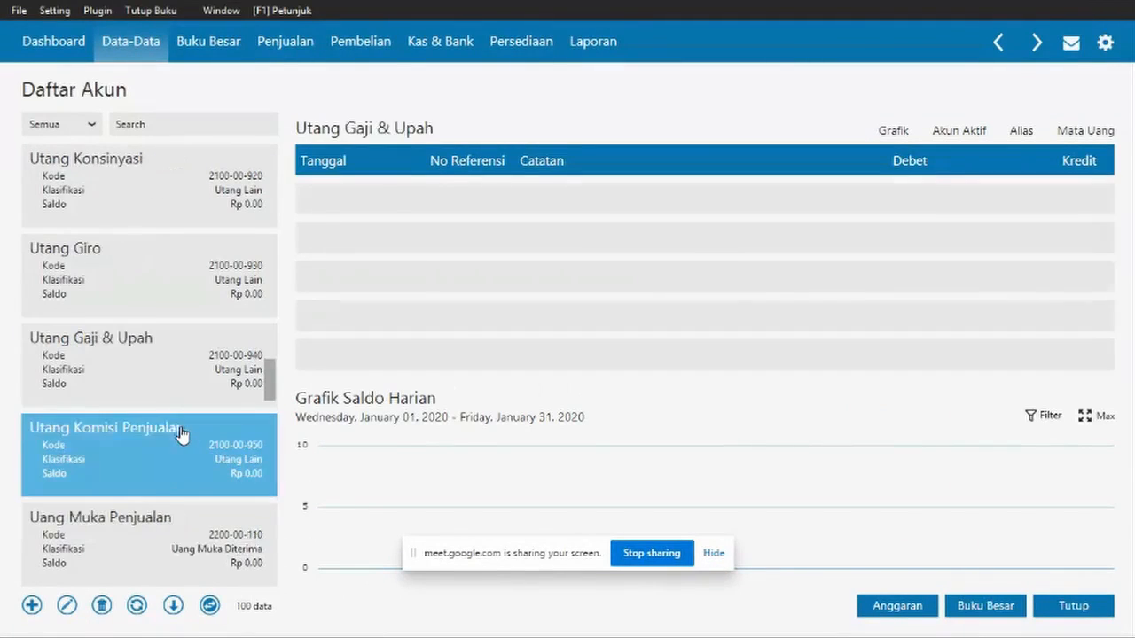
left_click(175, 517)
scroll(175, 514, "down", 8)
scroll(175, 512, "down", 8)
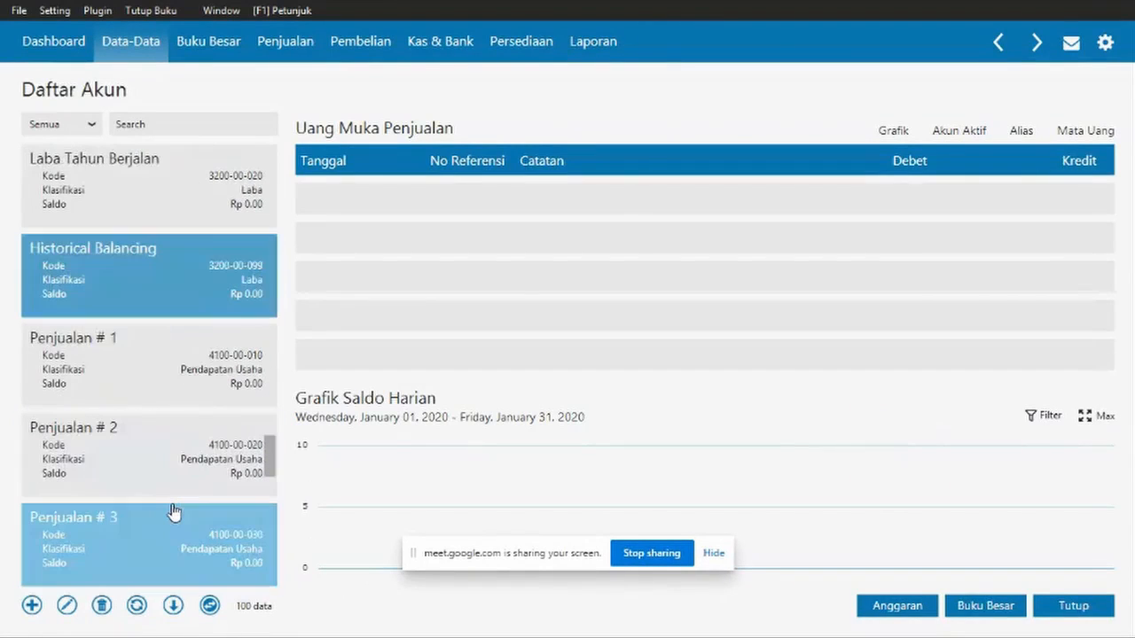
scroll(175, 513, "down", 1)
scroll(175, 512, "up", 12)
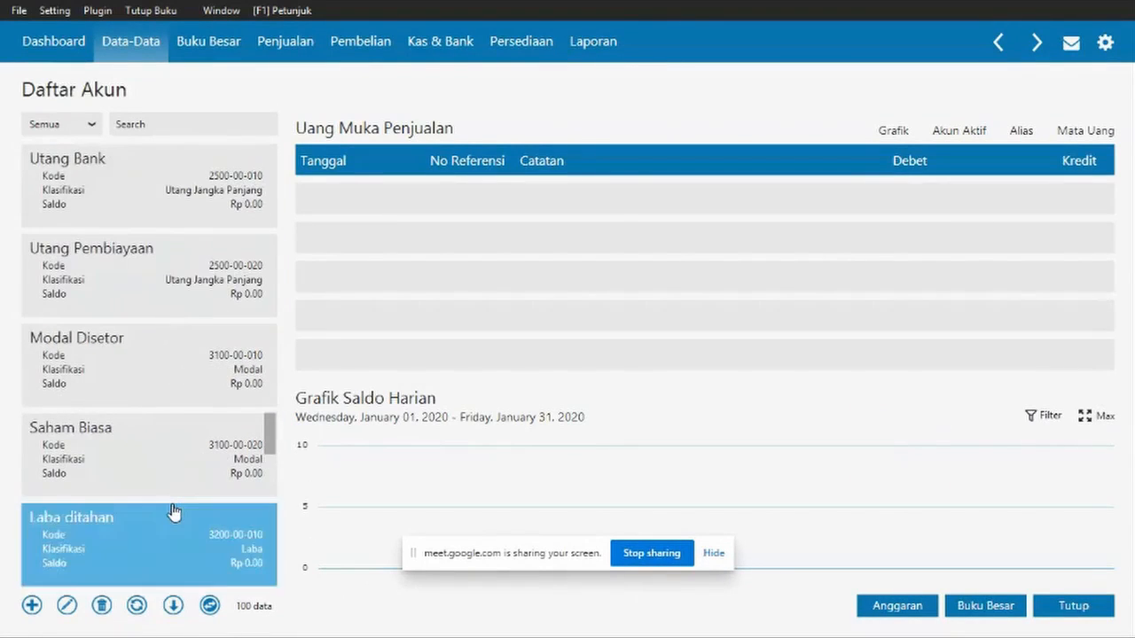
scroll(174, 512, "up", 8)
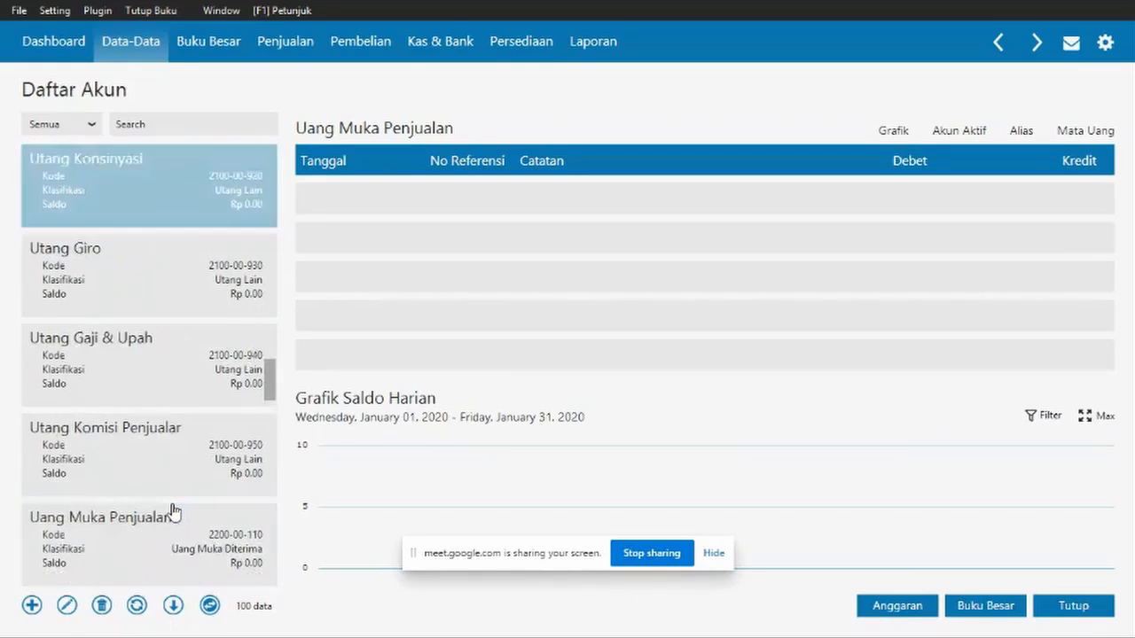
scroll(175, 512, "up", 4)
- Filter the account list by 'lain' and select the Utang Giro account
left_click(179, 123)
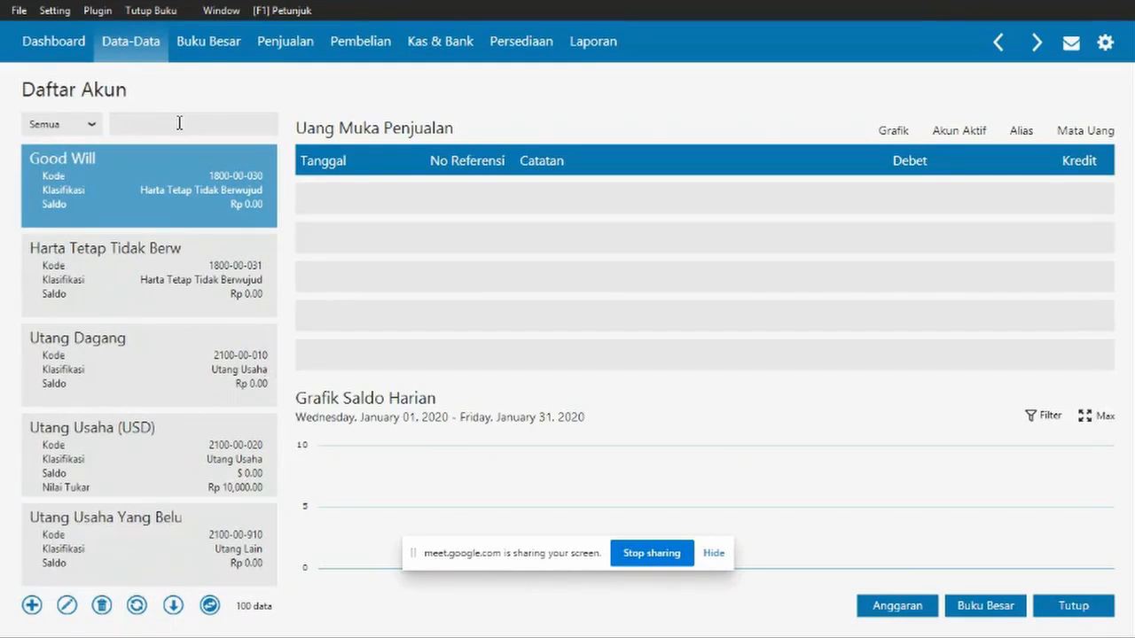
type("lain")
key("Return")
scroll(221, 251, "down", 7)
scroll(221, 251, "down", 4)
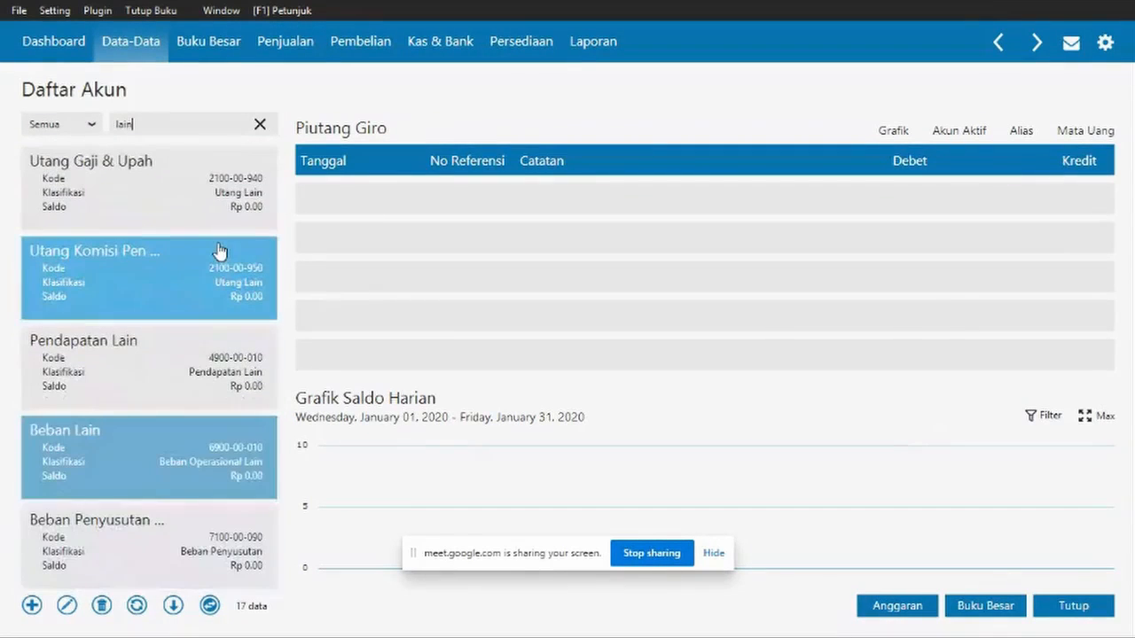
left_click(203, 222)
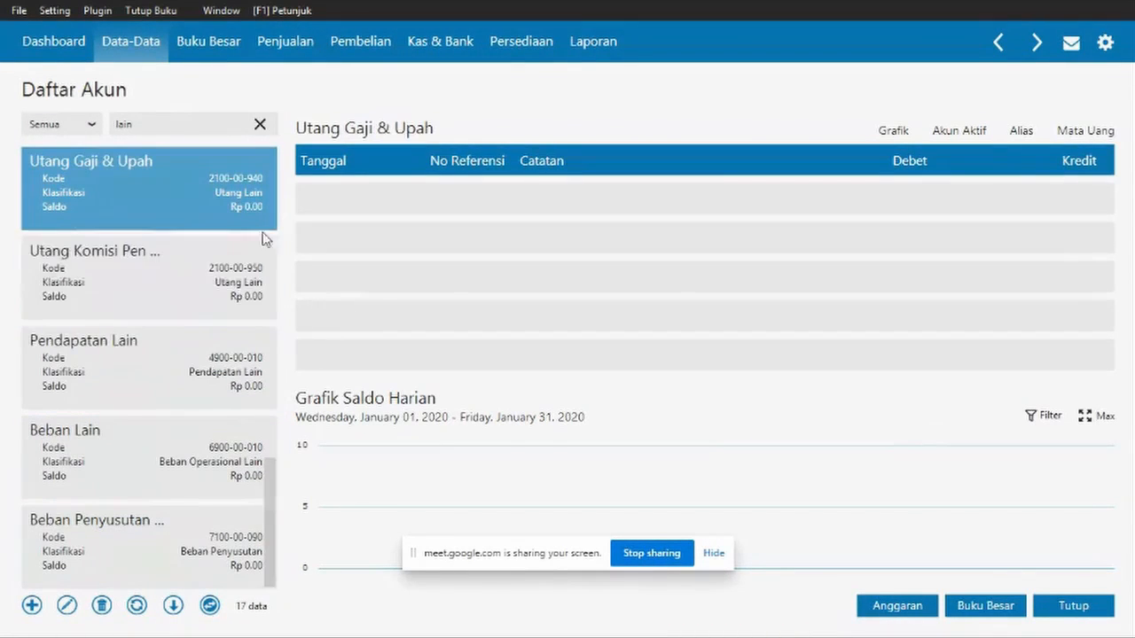
scroll(196, 255, "up", 1)
scroll(168, 284, "up", 2)
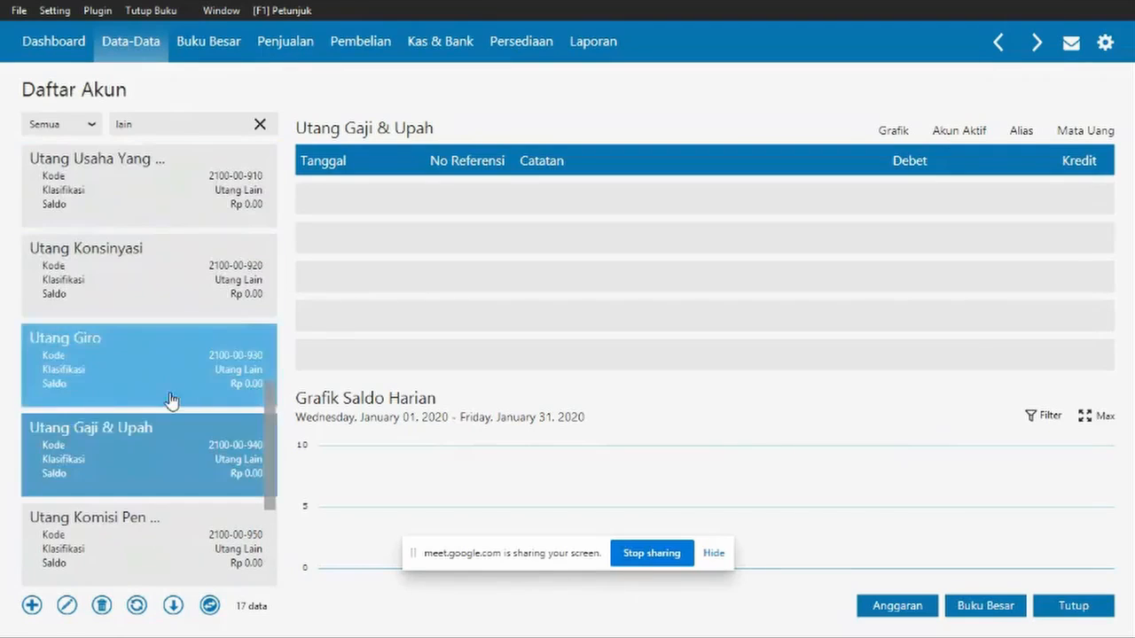
scroll(173, 408, "down", 1)
left_click(147, 289)
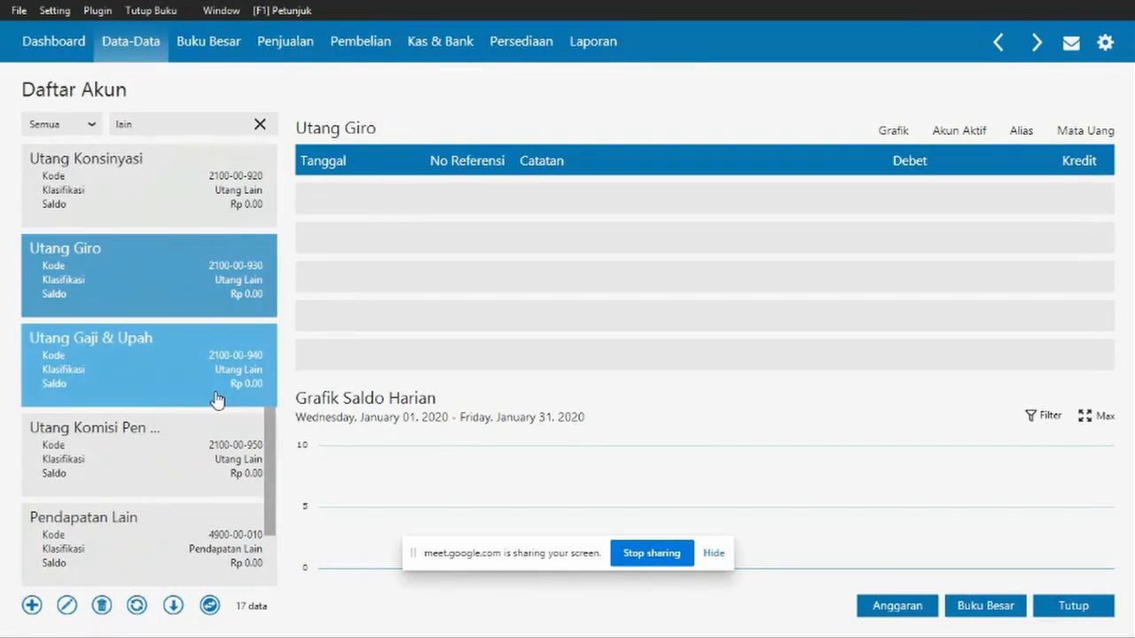
- Dismiss the registration-limit notice, rename Utang Giro to Utang Lain, then clear the search filter
left_click(32, 606)
left_click(864, 417)
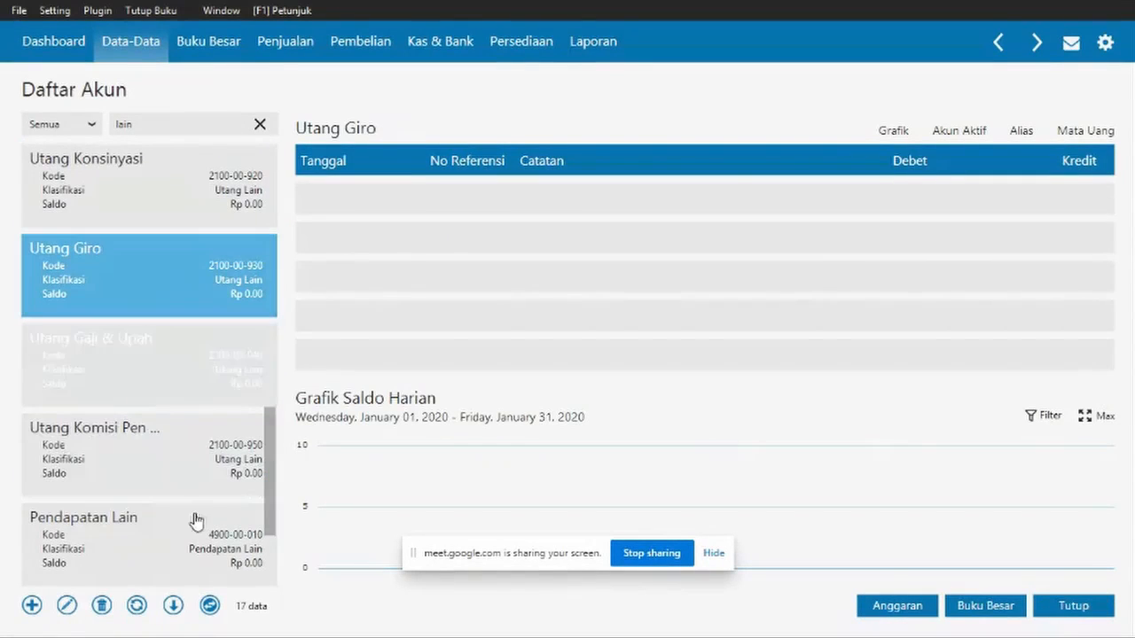
left_click(67, 605)
left_click(535, 291)
key("BackSpace")
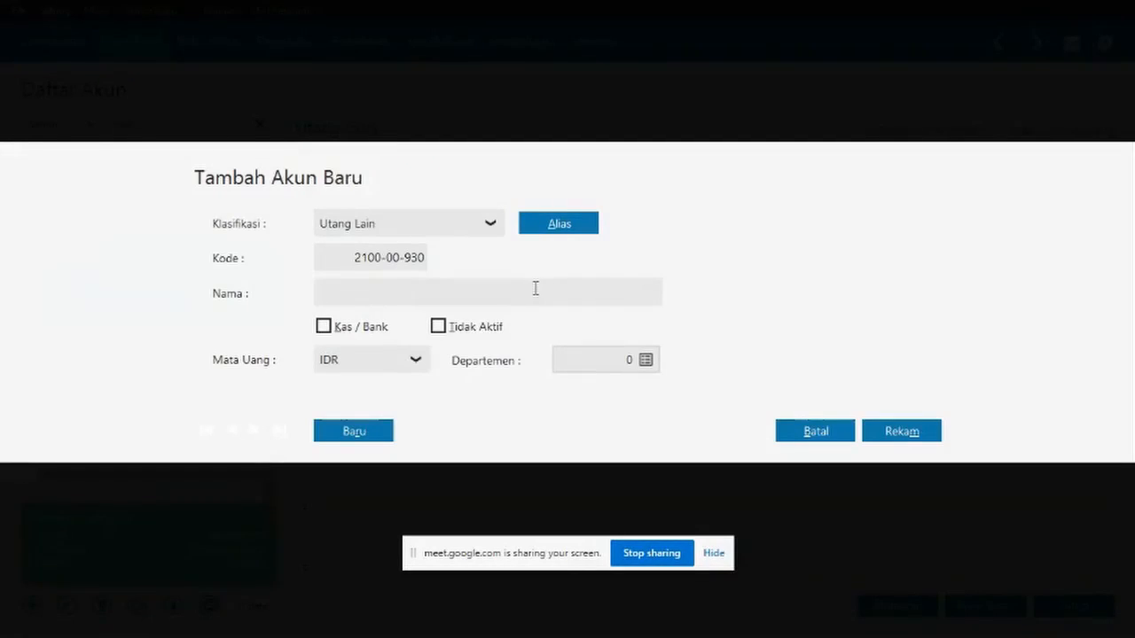
type("Utang Lain")
left_click(891, 431)
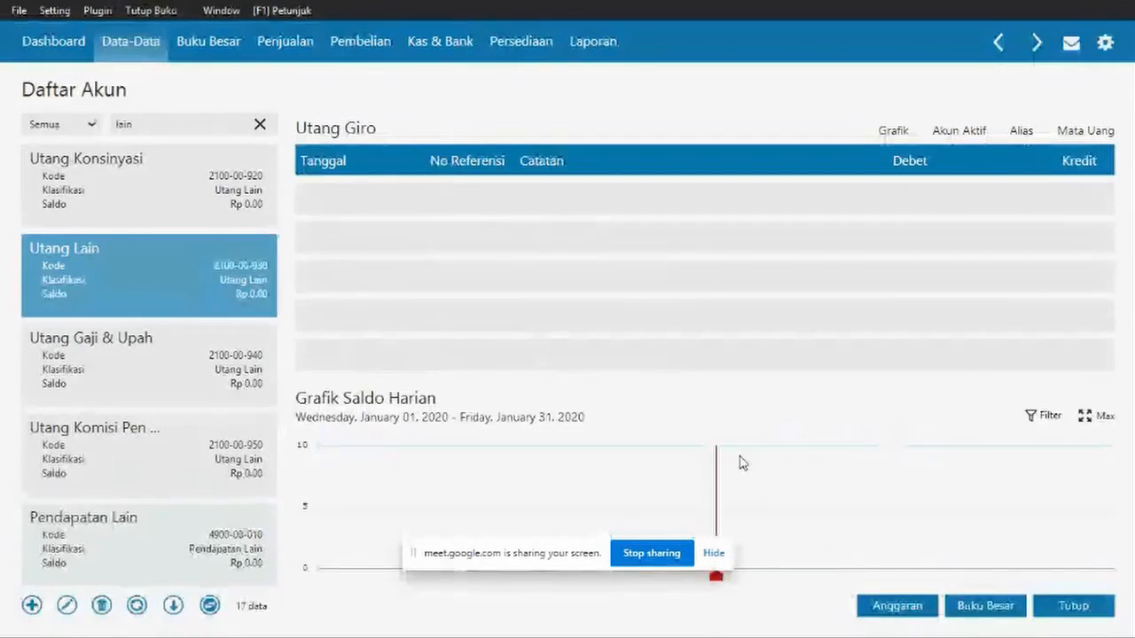
scroll(273, 403, "down", 3)
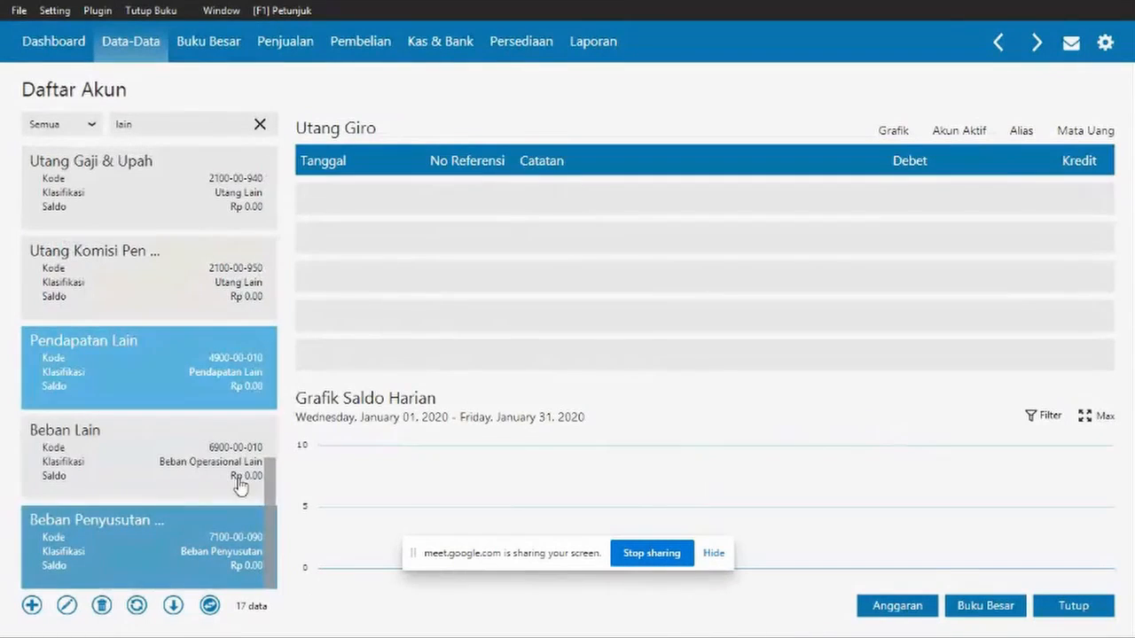
scroll(233, 476, "up", 10)
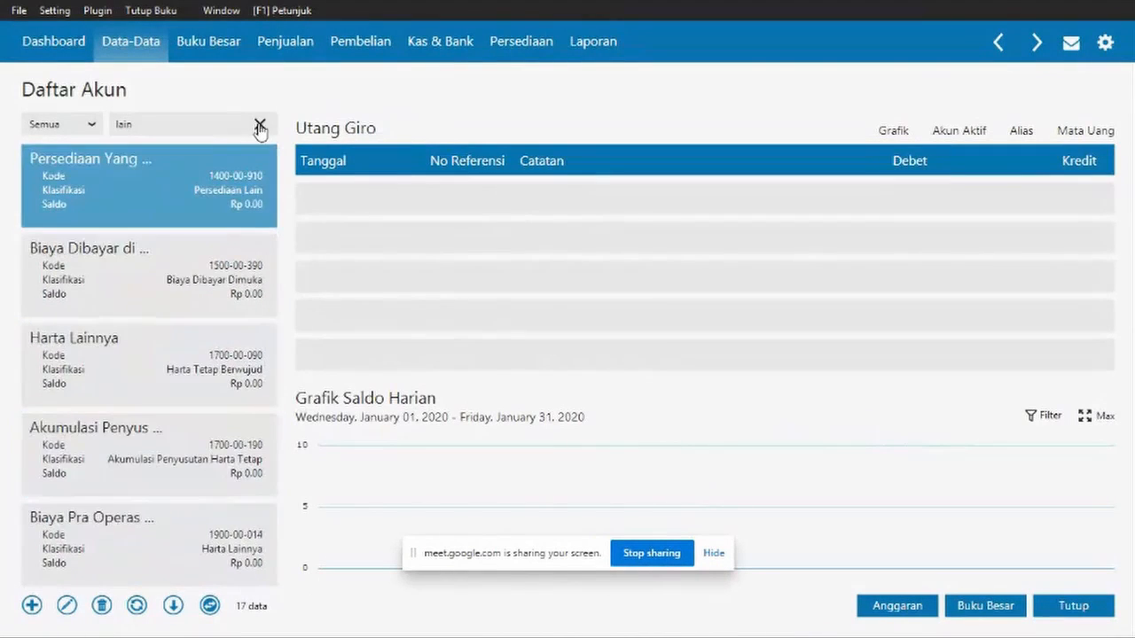
left_click(260, 127)
- Rename Saham Biasa (3100-00-020) to Saham, then show the Dashboard and switch windows
left_click_drag(272, 231, 267, 593)
scroll(225, 471, "up", 10)
left_click_drag(270, 177, 287, 597)
scroll(233, 537, "up", 10)
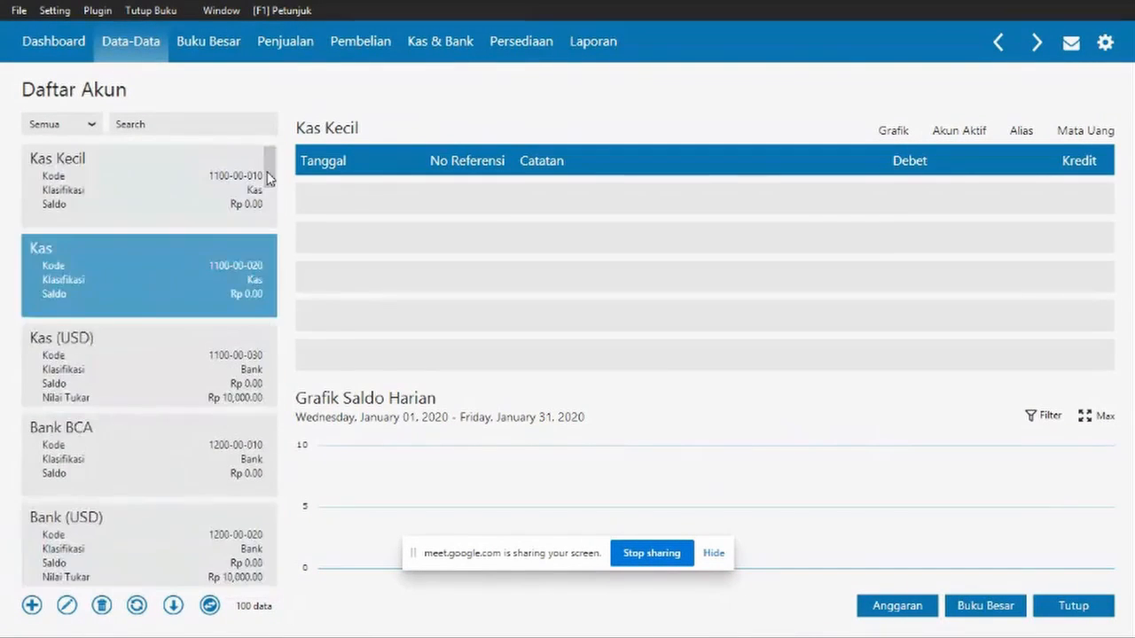
left_click_drag(269, 179, 270, 405)
left_click(168, 402)
scroll(157, 446, "down", 12)
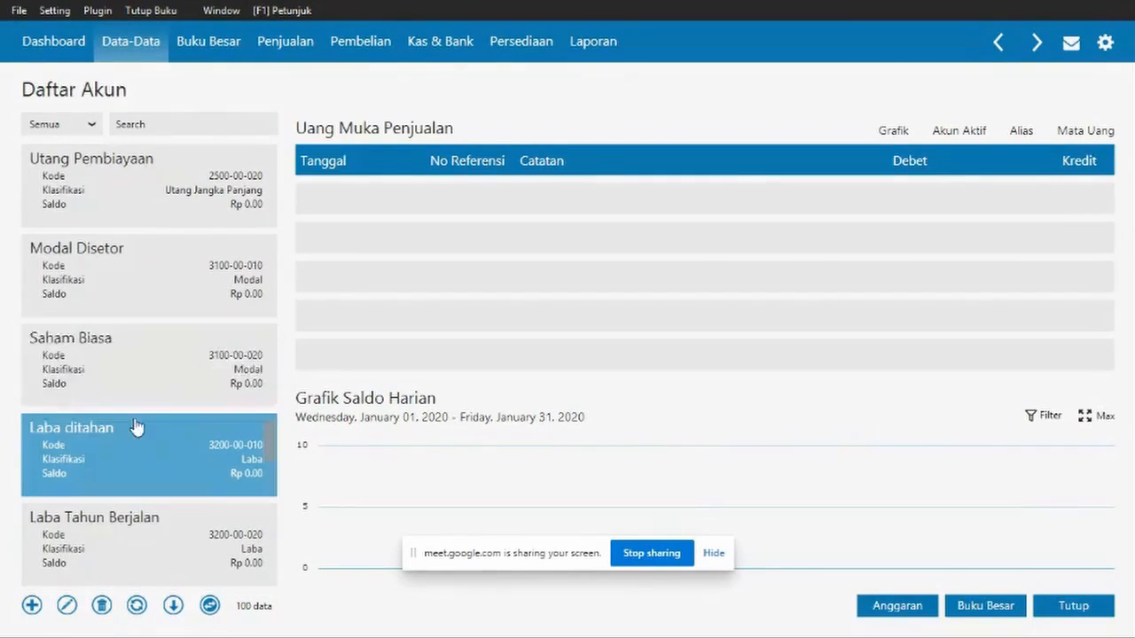
left_click(129, 383)
left_click(67, 605)
left_click(395, 288)
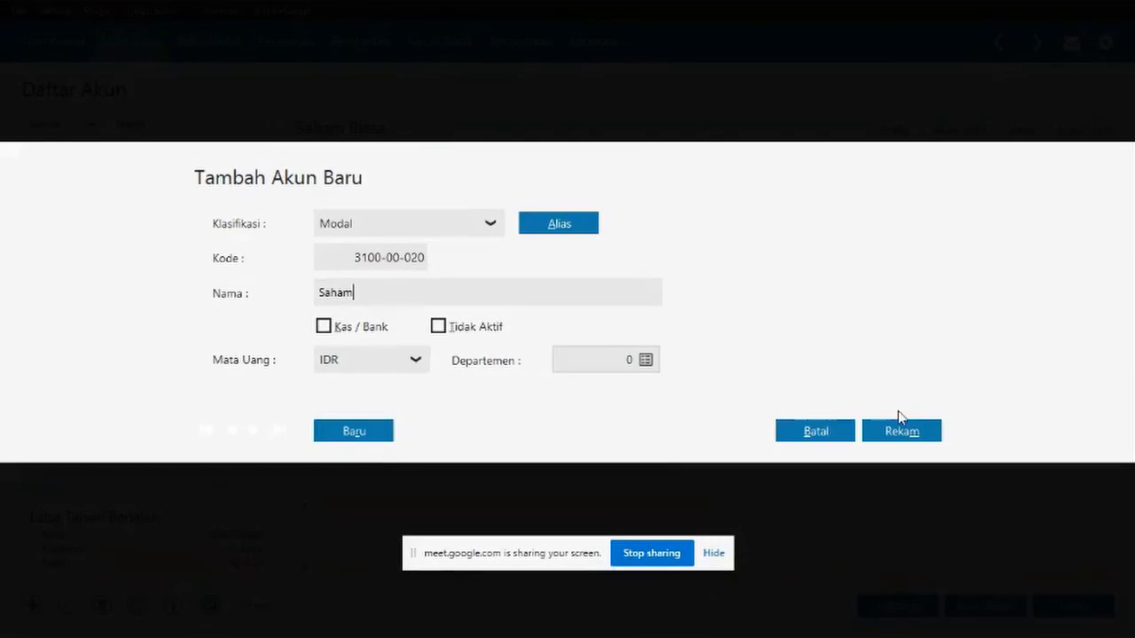
left_click(900, 423)
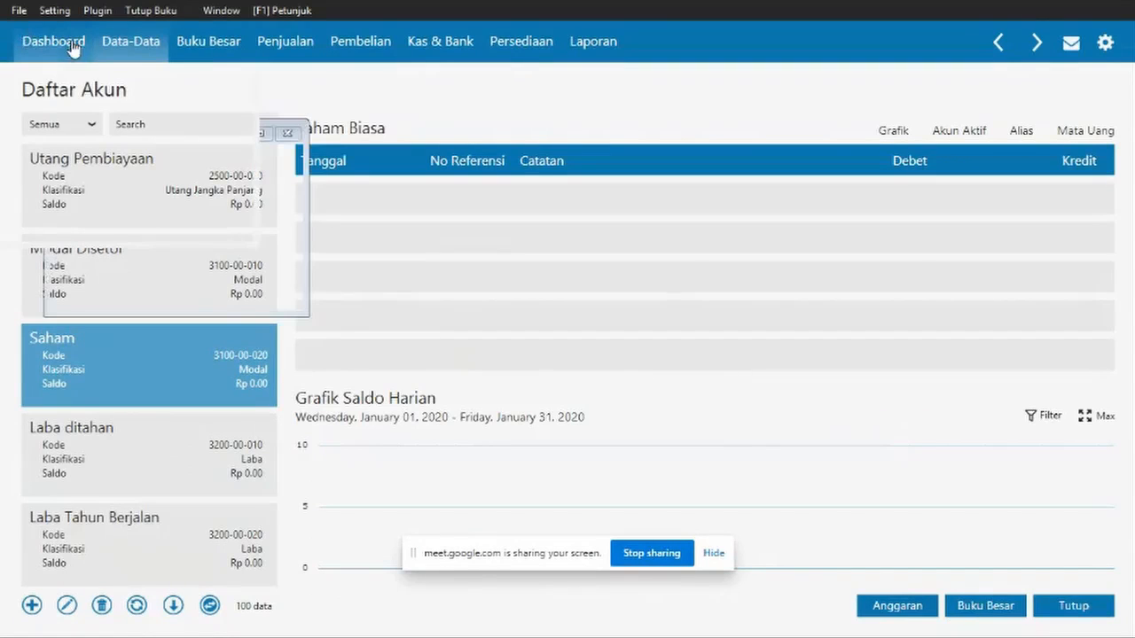
left_click(39, 43)
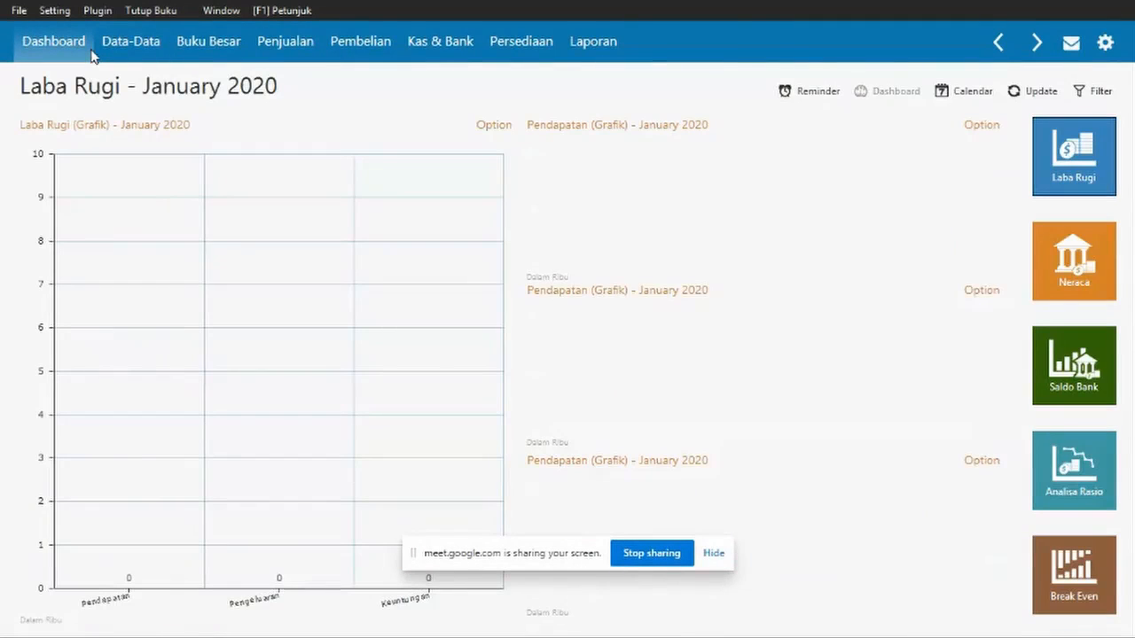
key("alt+Tab")
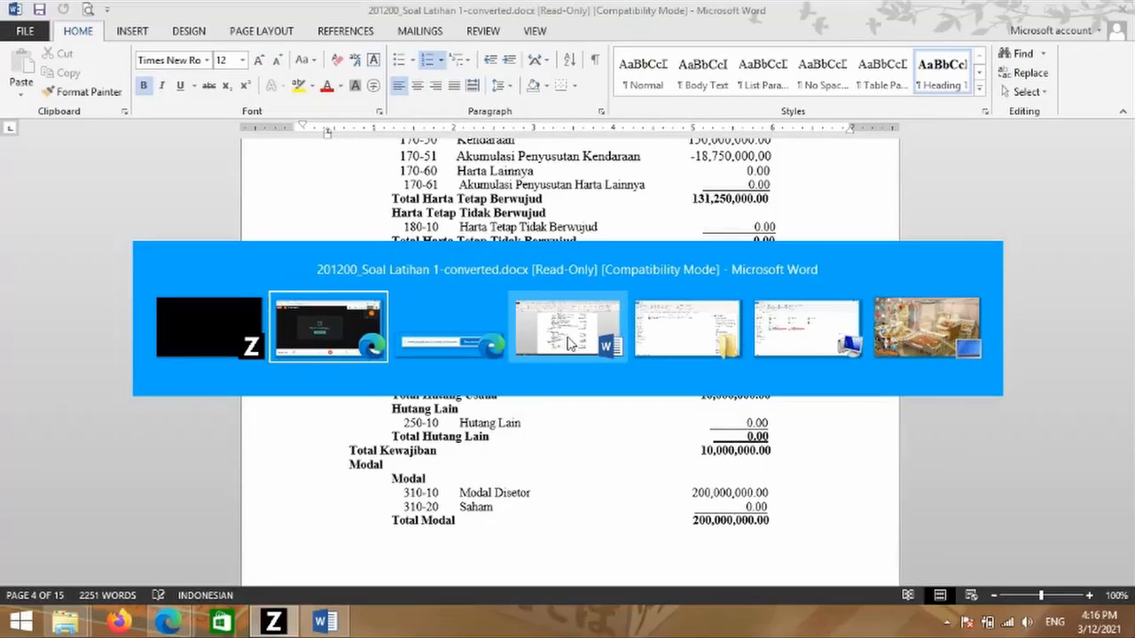
- Check the Word exercise document, then return to Zahir Accounting
left_click(568, 344)
scroll(575, 355, "down", 1)
scroll(575, 356, "down", 10)
key("alt+Tab")
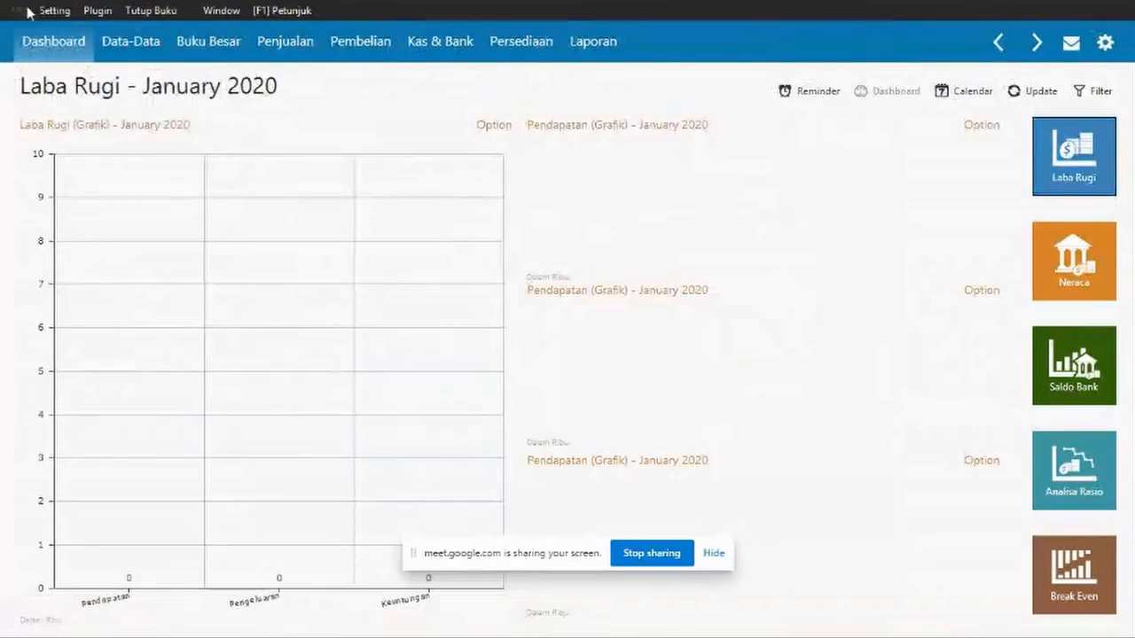
- Open Setting > Saldo Awal > Saldo Awal Piutang Usaha
left_click(26, 11)
mouse_move(54, 11)
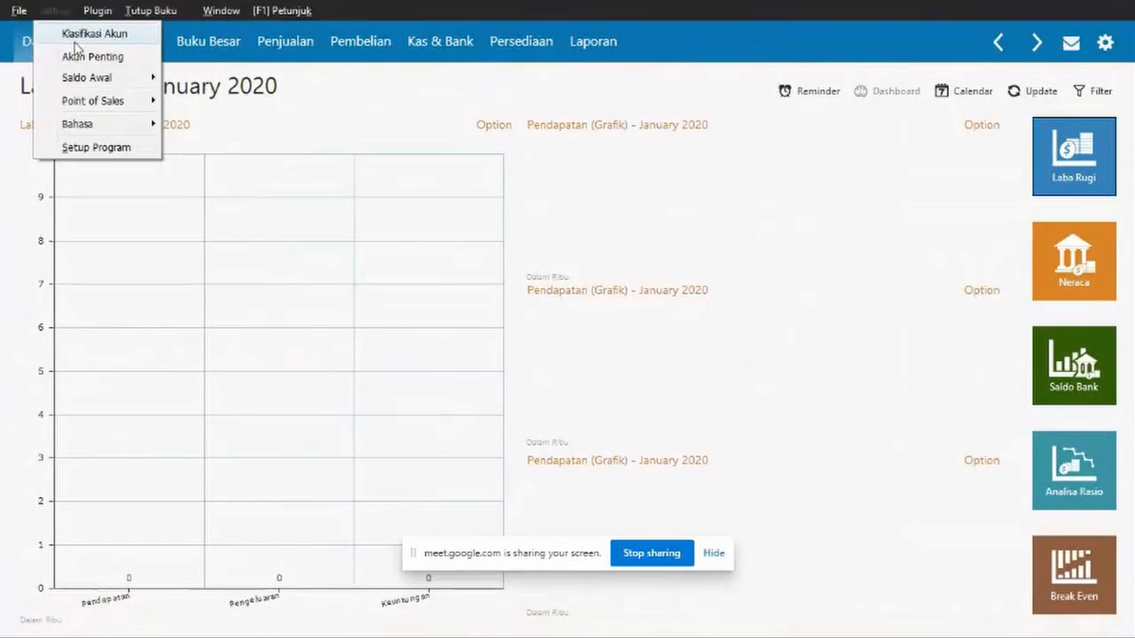
mouse_move(104, 80)
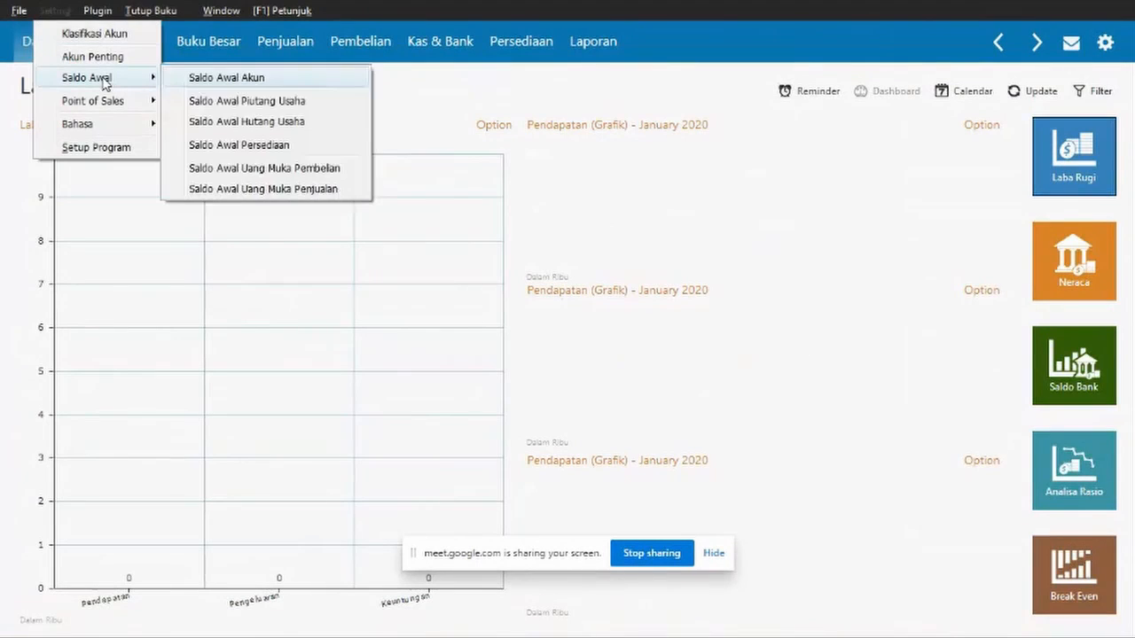
left_click(294, 105)
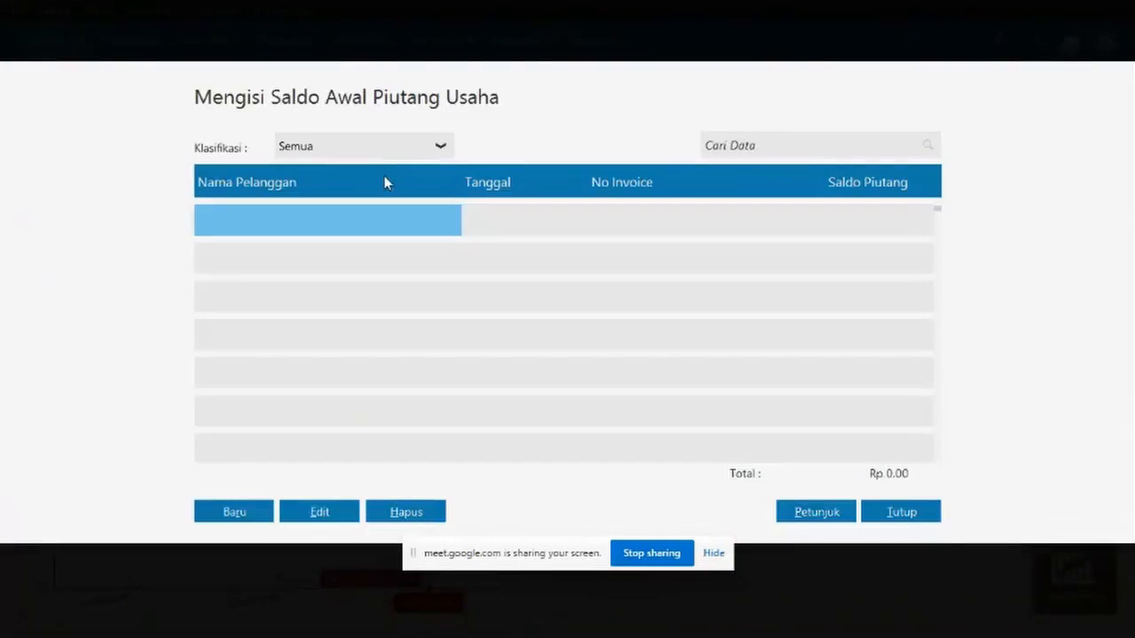
- Create a new opening receivable entry for customer PT Raya Power and select its date
left_click(384, 182)
left_click(235, 511)
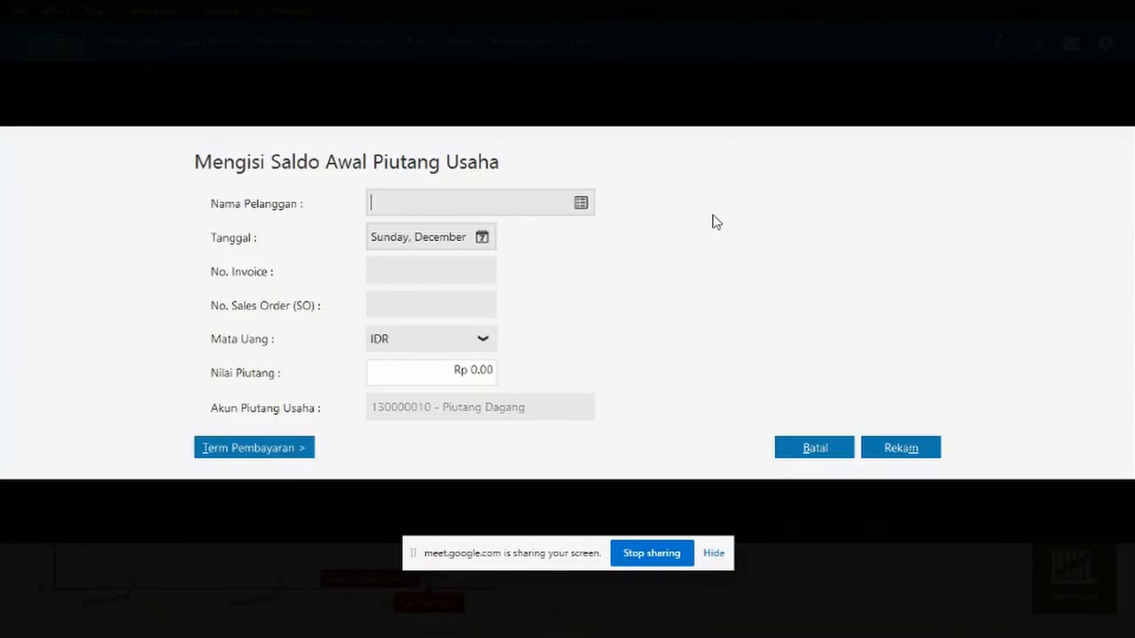
left_click(580, 205)
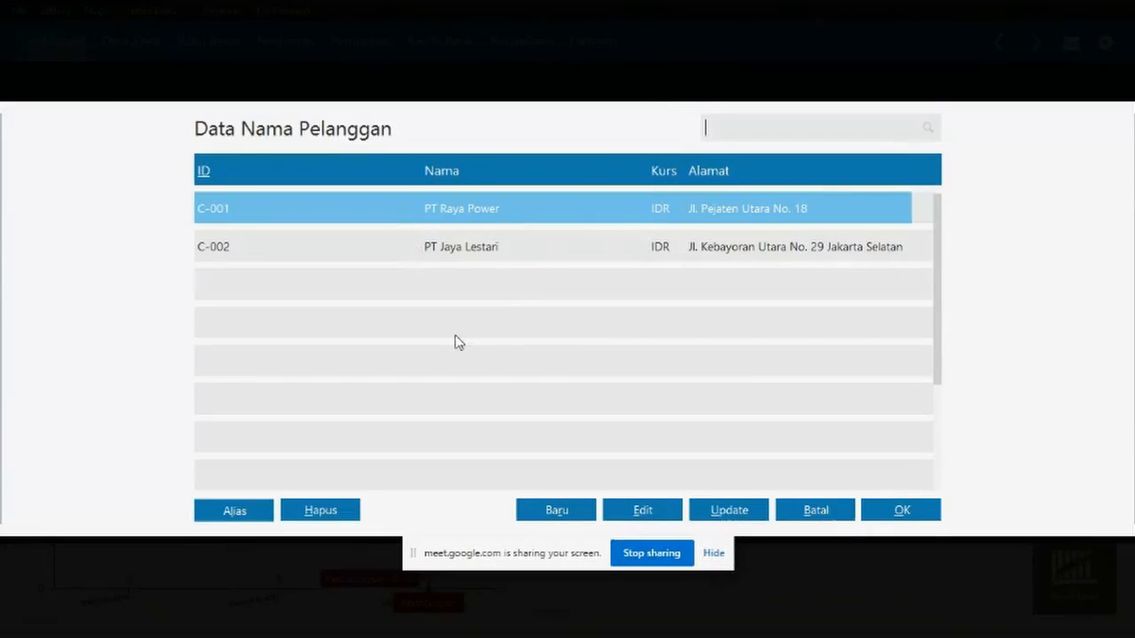
left_click(816, 512)
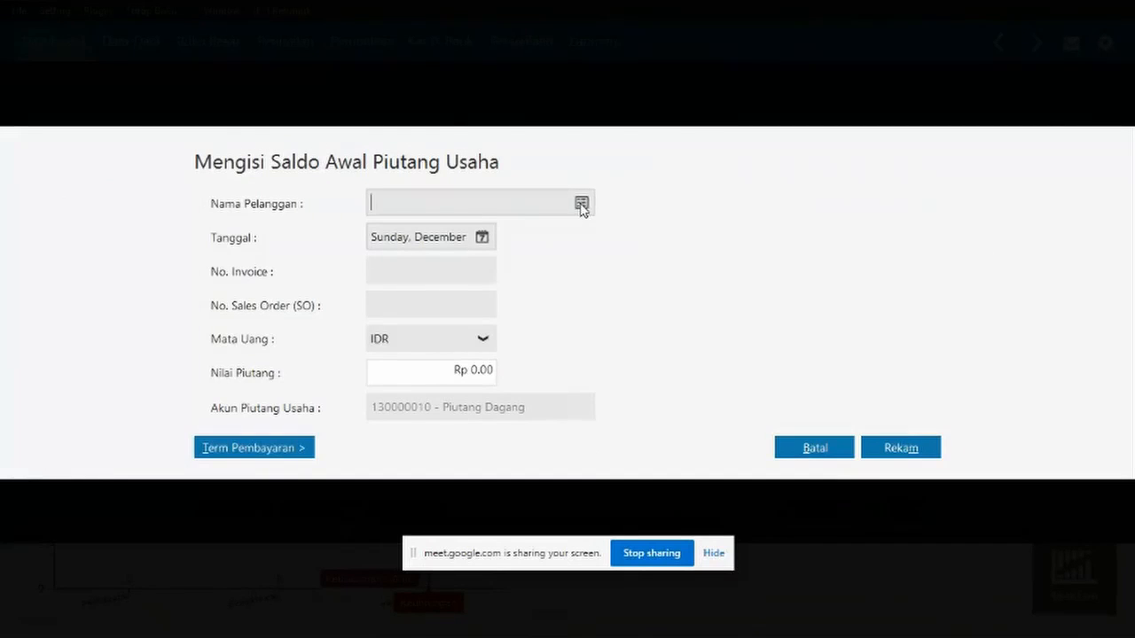
left_click(581, 205)
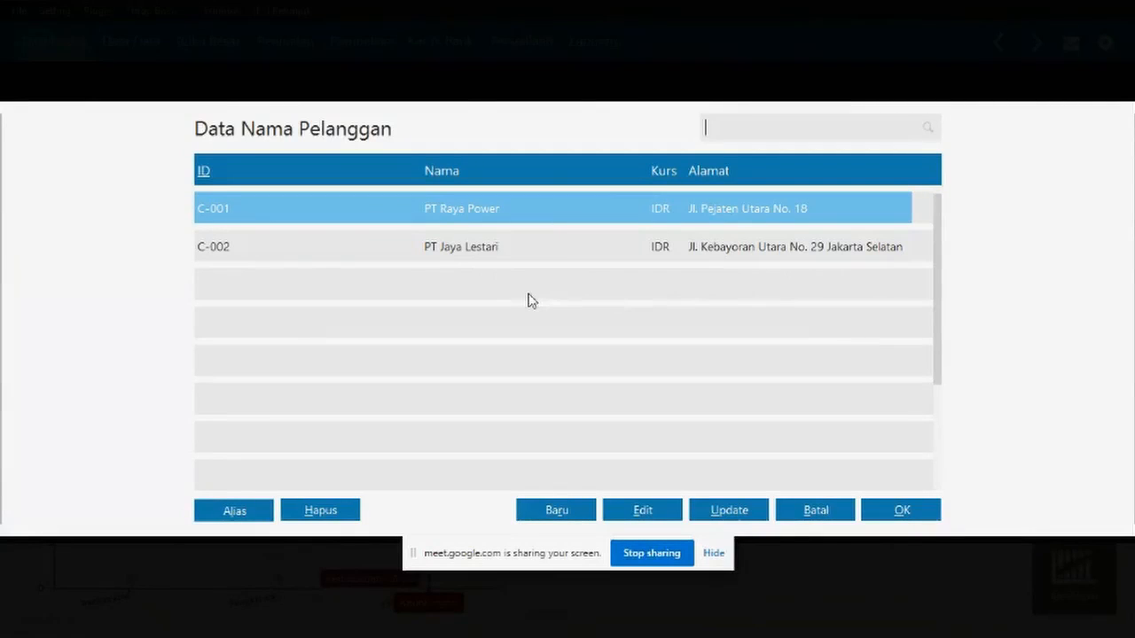
double_click(431, 223)
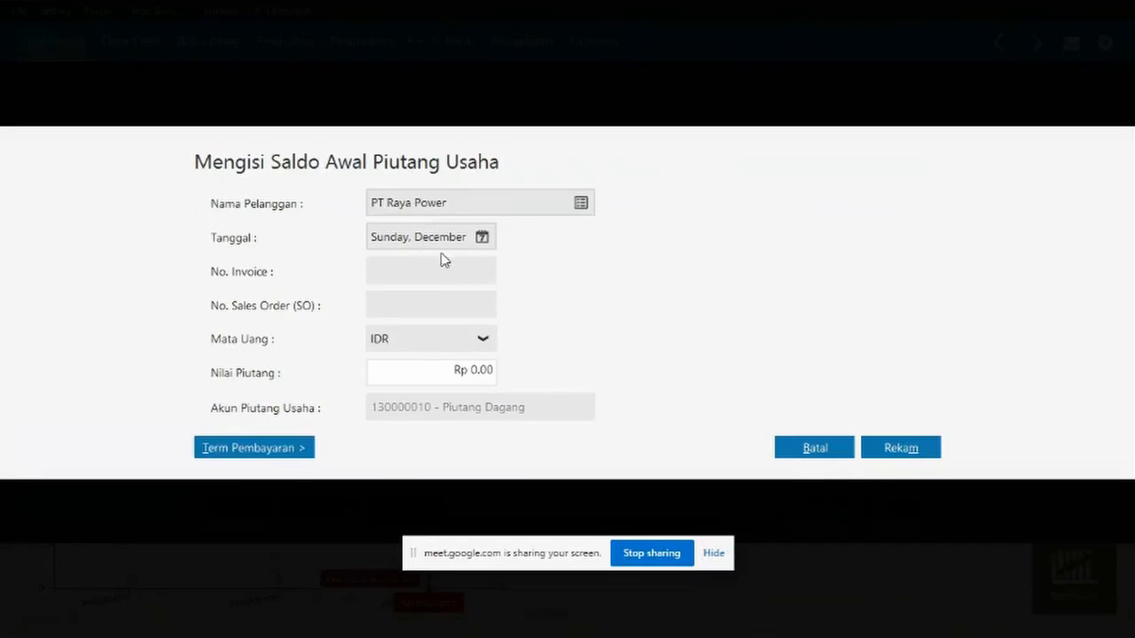
left_click(470, 243)
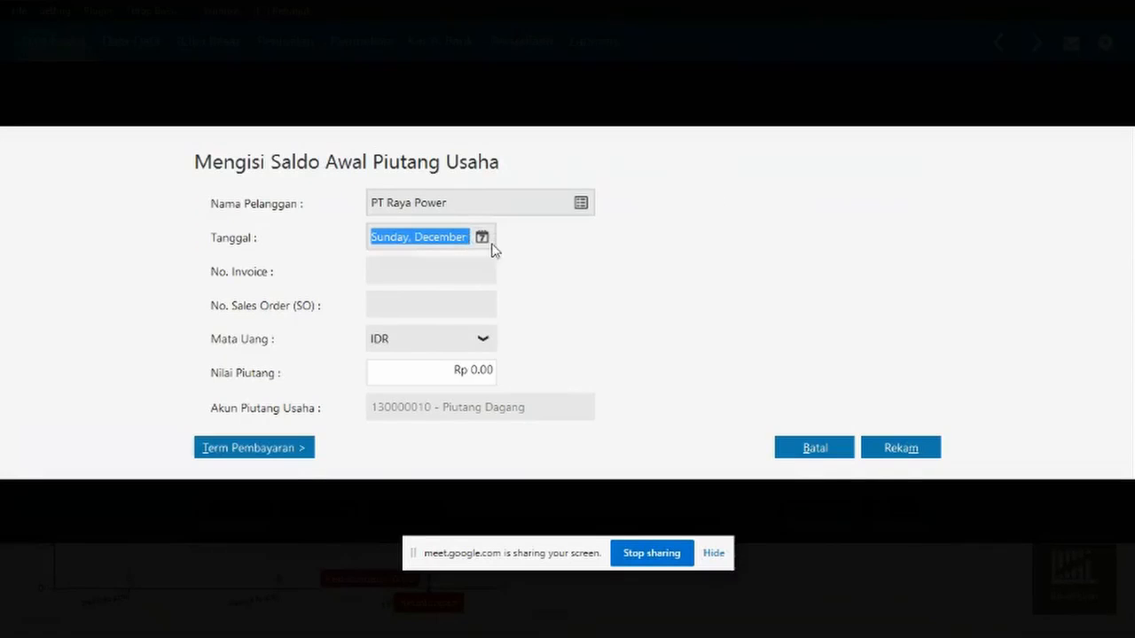
- Move the Tanggal calendar back to December 2018, choose the 29th and confirm
left_click(483, 237)
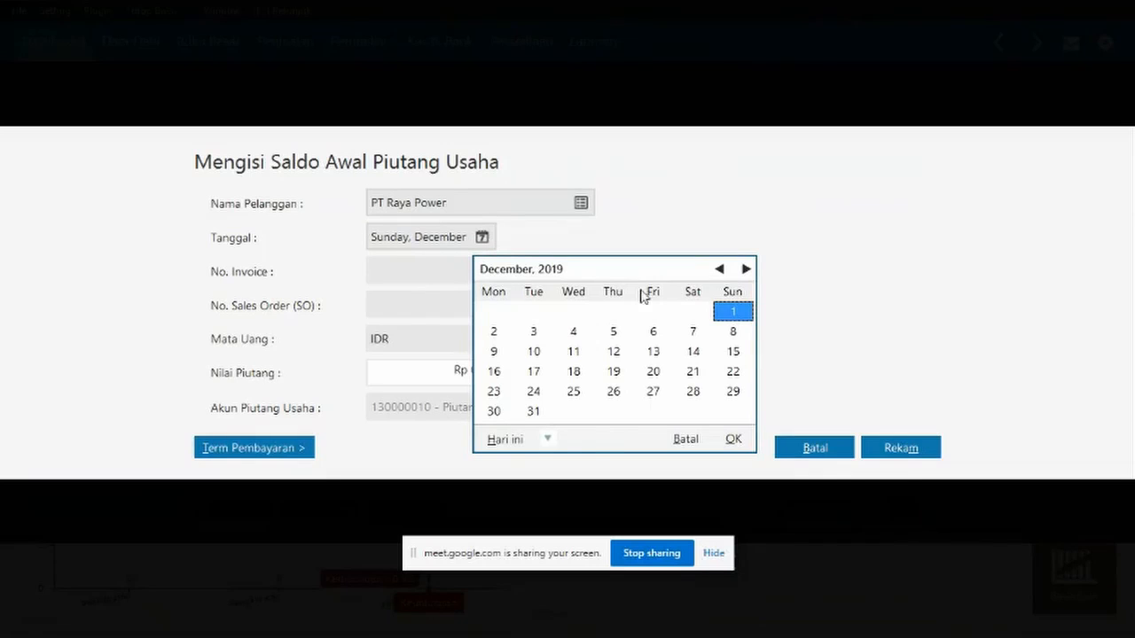
left_click(547, 443)
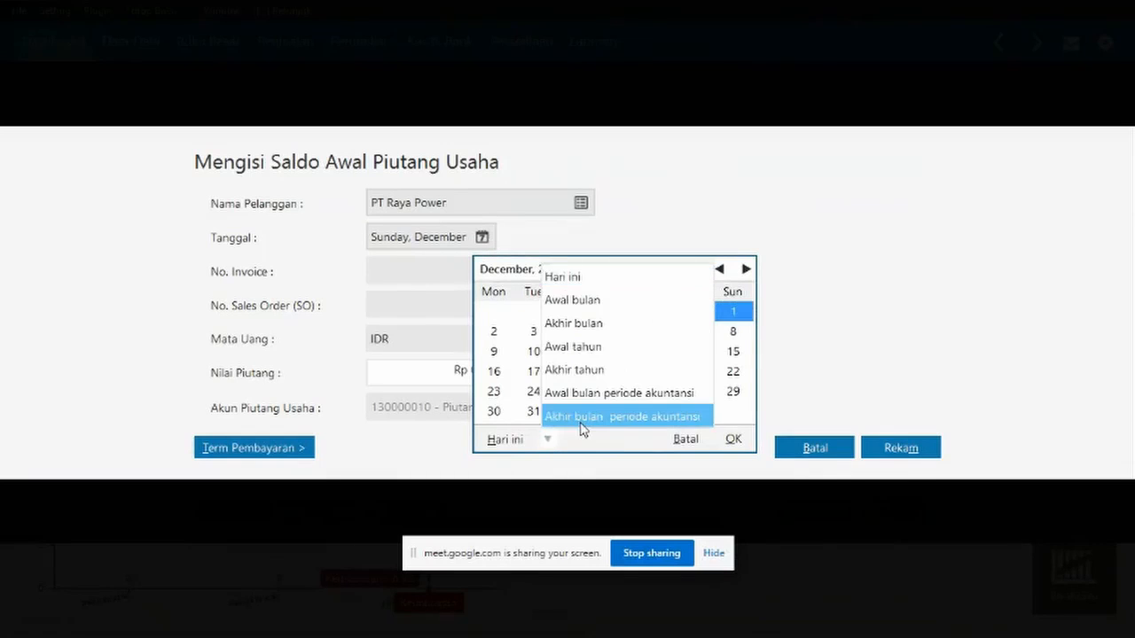
left_click(584, 420)
left_click(745, 270)
left_click(745, 269)
left_click(745, 270)
left_click(745, 270)
left_click(745, 269)
left_click(745, 270)
left_click(745, 270)
left_click(745, 270)
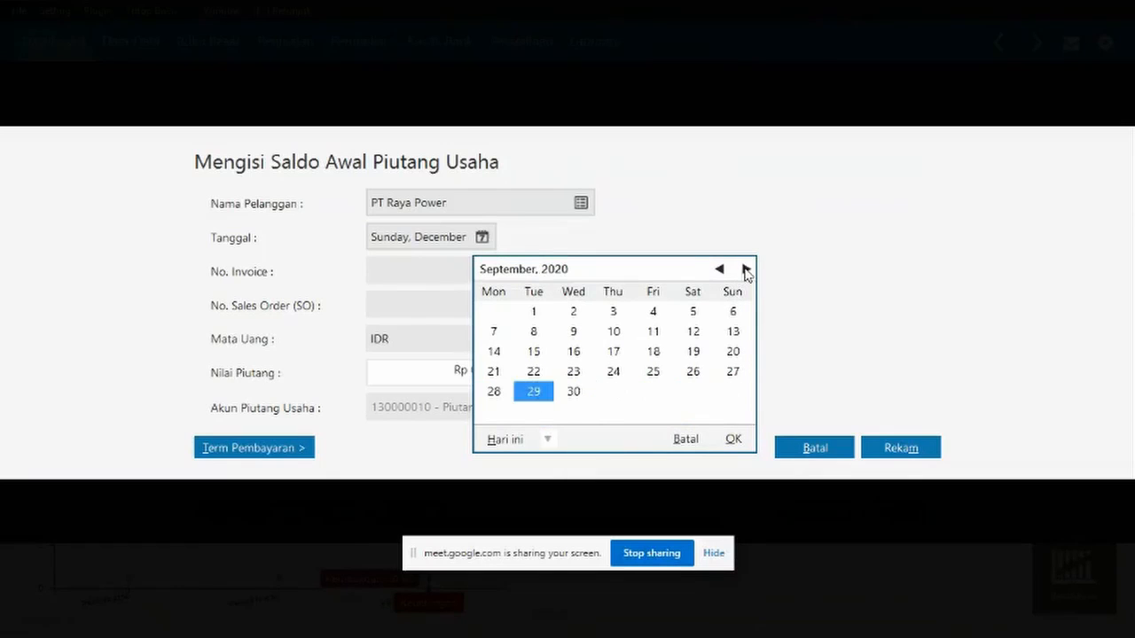
left_click(744, 270)
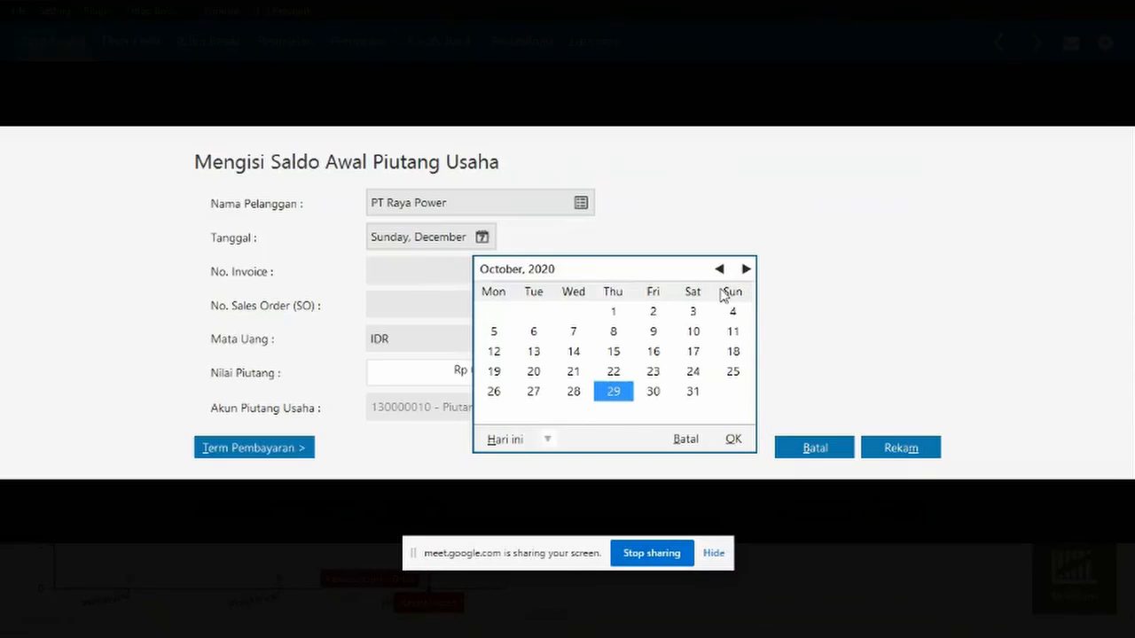
left_click(718, 270)
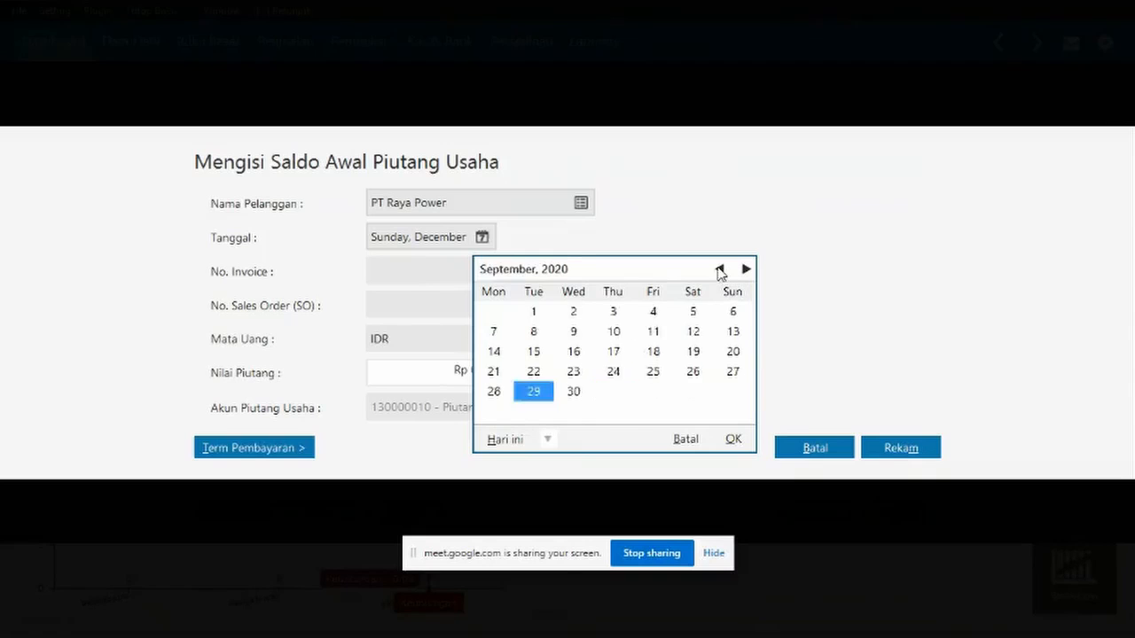
left_click(719, 270)
left_click(718, 270)
left_click(718, 270)
left_click(718, 270)
left_click(719, 270)
left_click(718, 269)
left_click(718, 269)
left_click(719, 270)
left_click(719, 269)
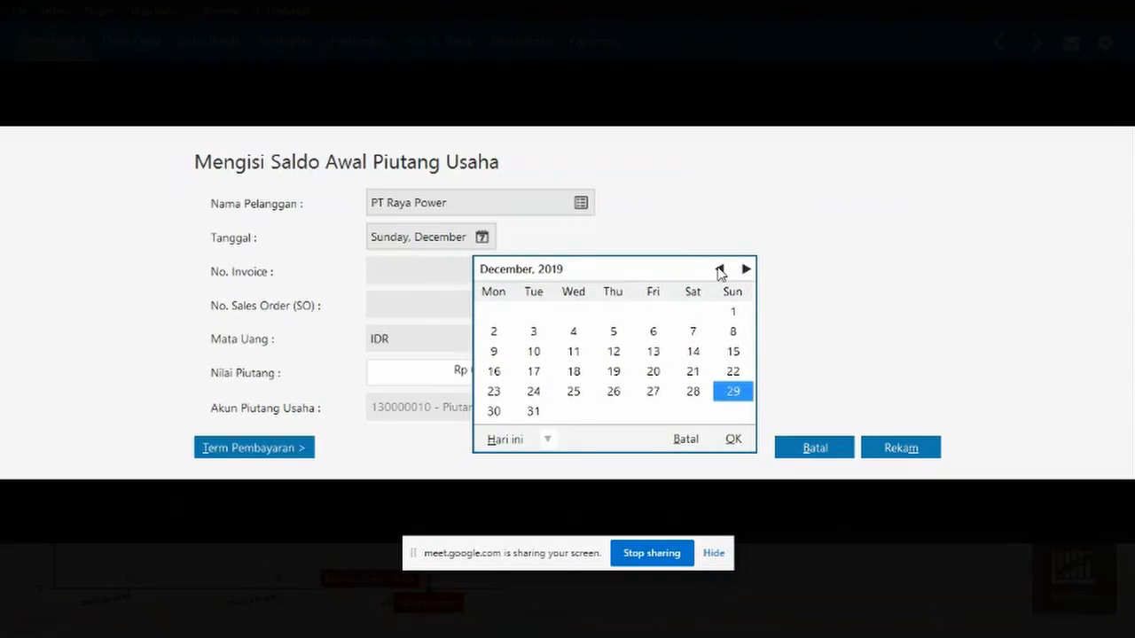
left_click(719, 270)
double_click(719, 269)
double_click(719, 270)
double_click(719, 269)
double_click(719, 269)
double_click(719, 269)
double_click(719, 270)
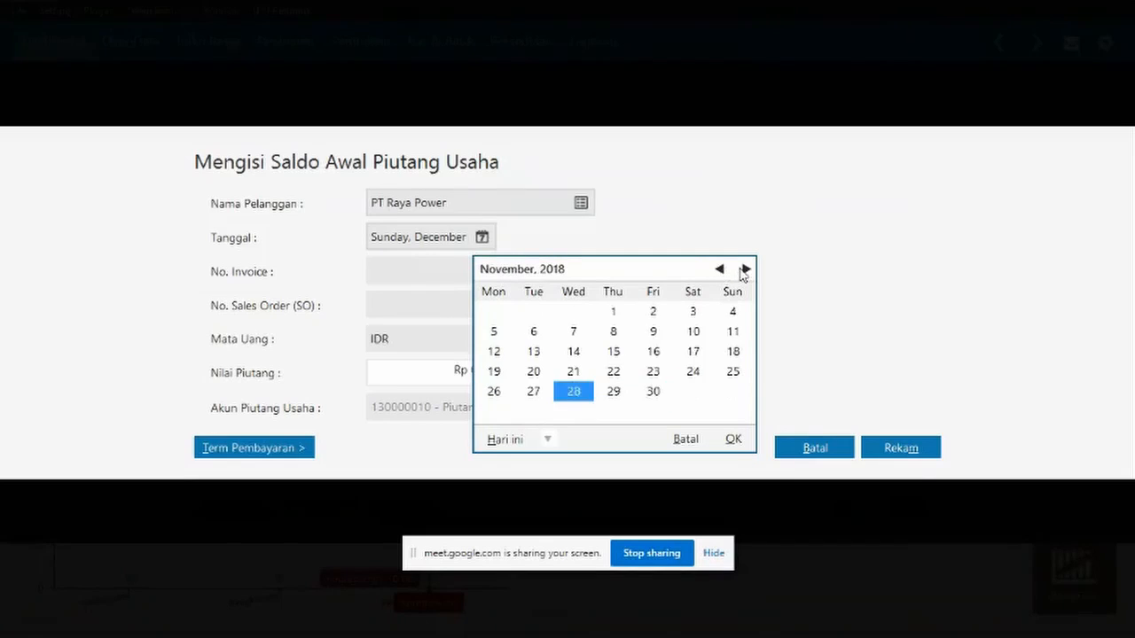
left_click(745, 268)
left_click(693, 391)
left_click(732, 439)
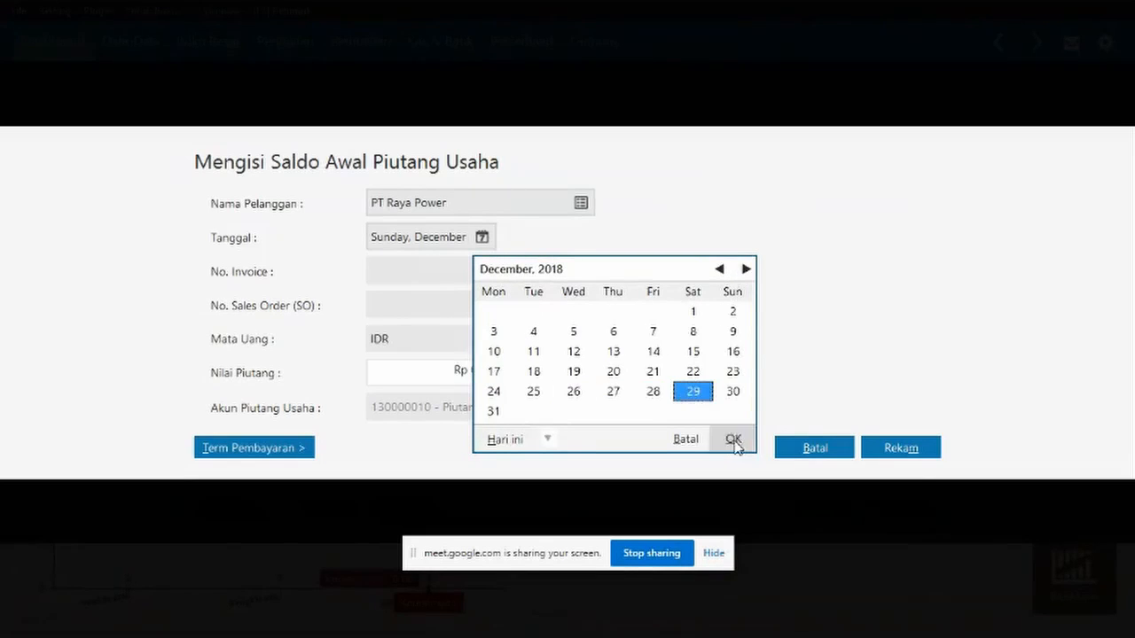
- Enter invoice number INV-01 with a receivable amount of Rp 1.000.000
left_click(450, 276)
type("INV-01")
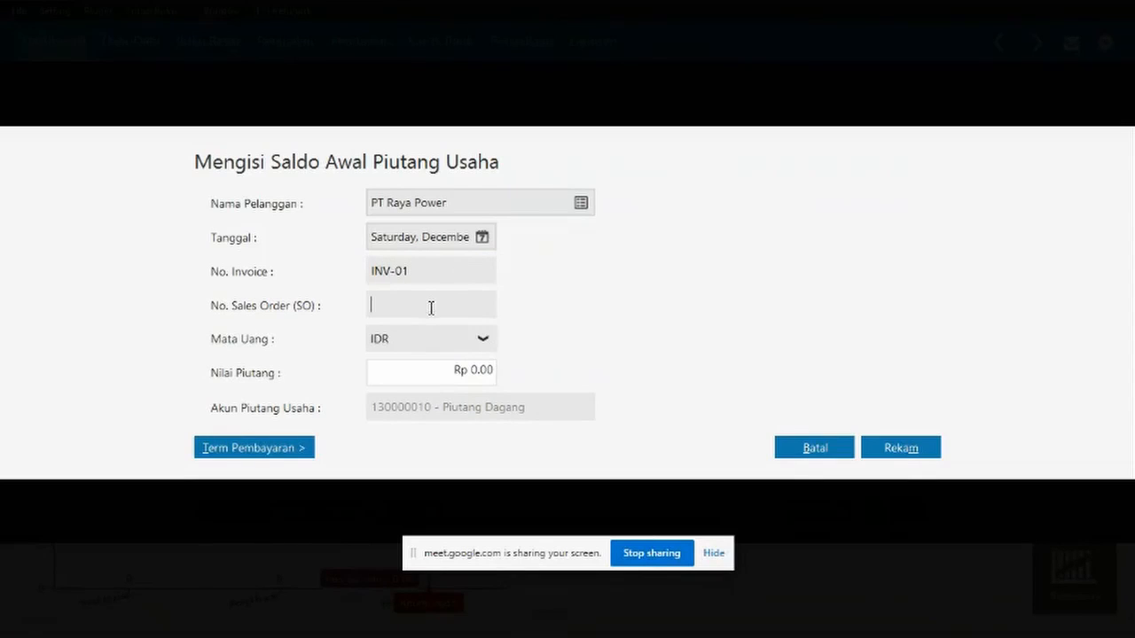
left_click(488, 372)
left_click(495, 370)
key("BackSpace")
key("BackSpace")
key("BackSpace")
type("10000000")
left_click(446, 304)
left_click(459, 374)
left_click(456, 373)
key("BackSpace")
- Set terms to 2% discount within 10 days, due in 30, and save the receivable
left_click(261, 448)
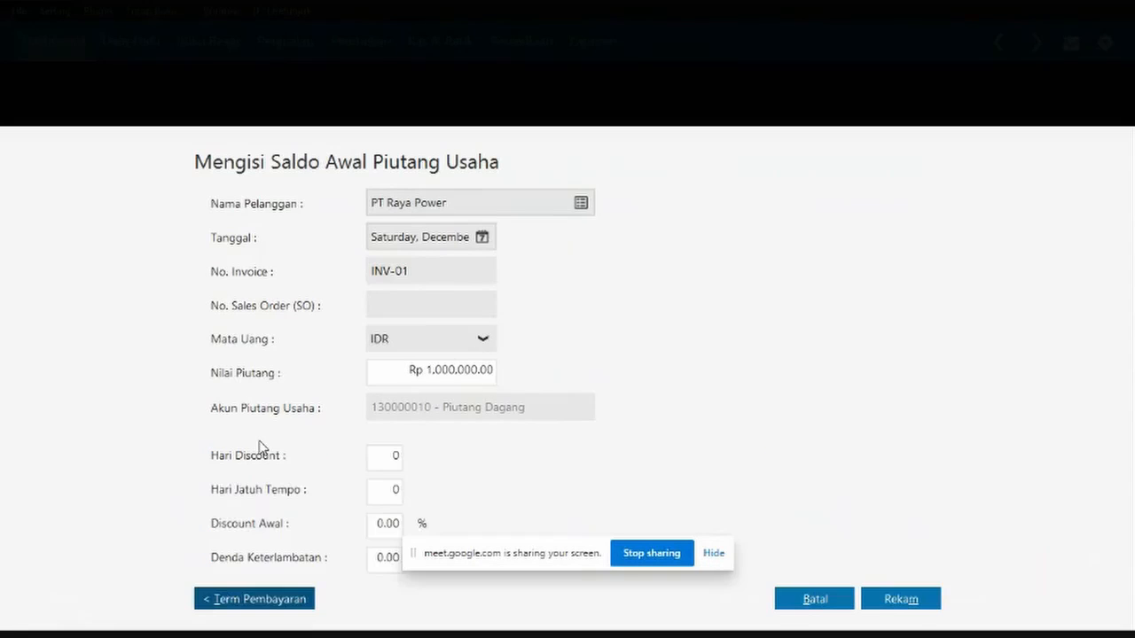
left_click(399, 403)
key("BackSpace")
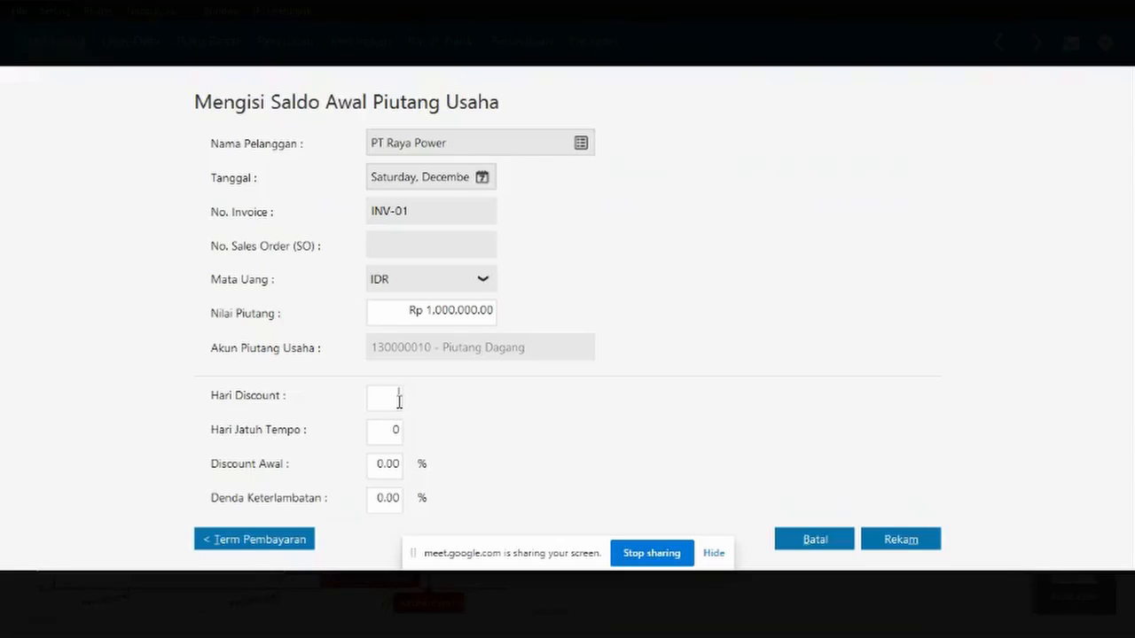
left_click(399, 401)
type("10")
left_click(396, 433)
type("30")
left_click(392, 471)
key("BackSpace")
type("2")
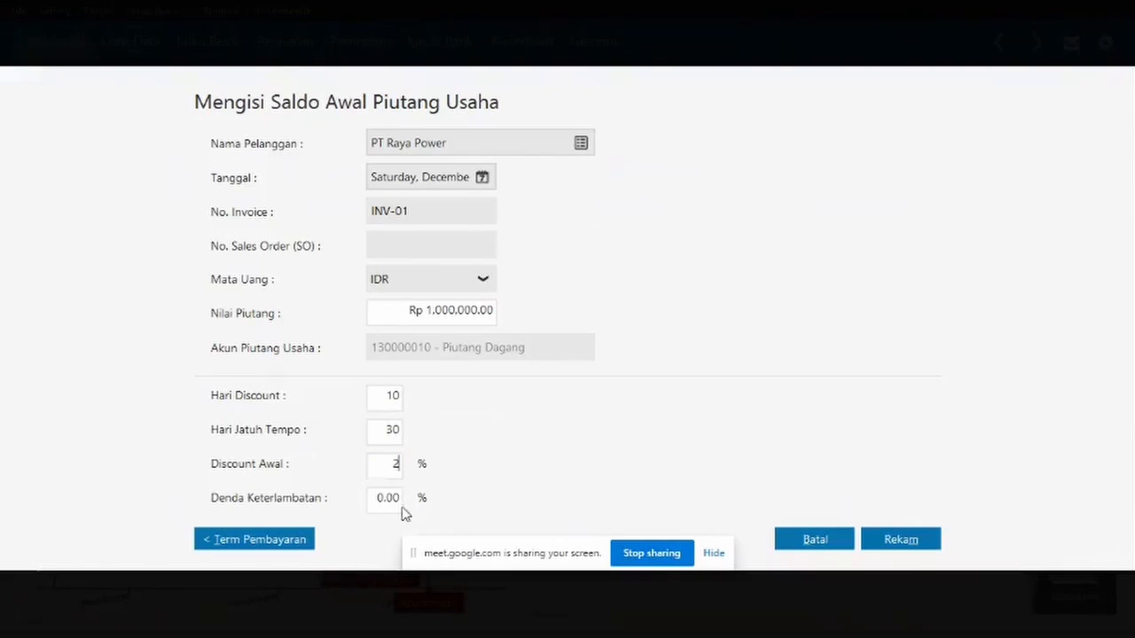
left_click(387, 499)
left_click(387, 498)
left_click(898, 541)
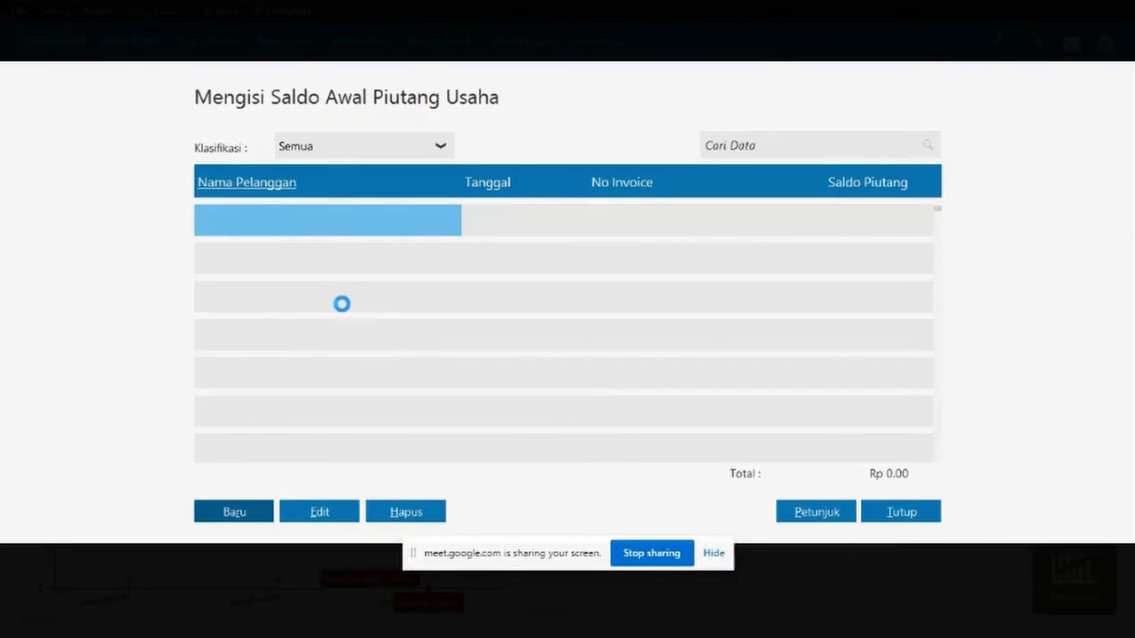
- Start a new opening receivable for PT Raya Power dated 31 December 2019
left_click(247, 517)
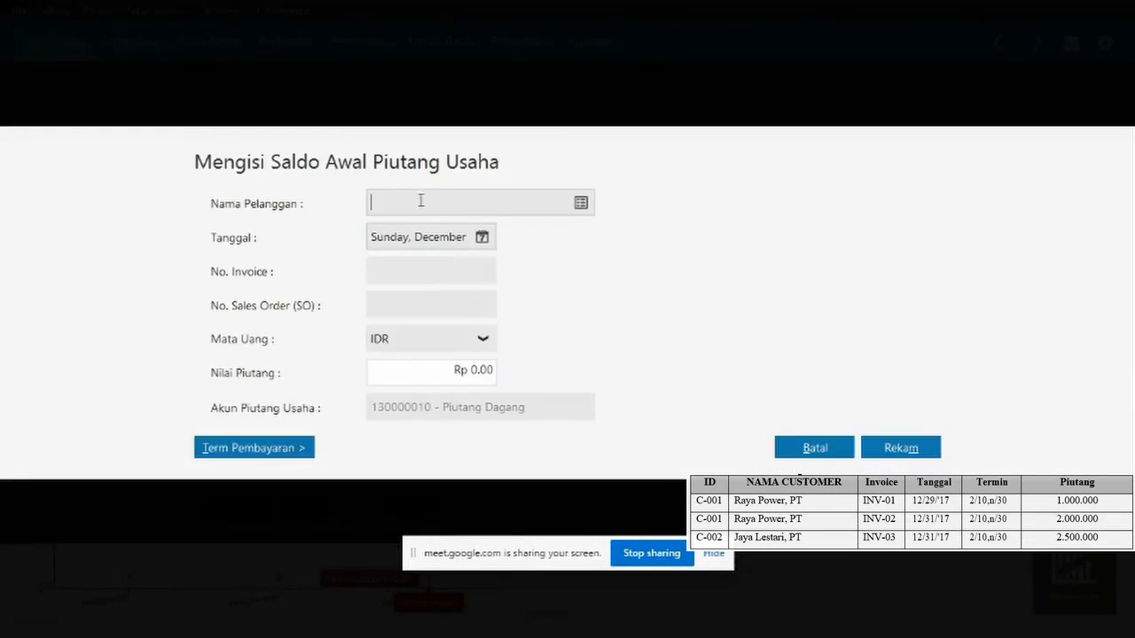
left_click(581, 199)
key("Return")
left_click(481, 238)
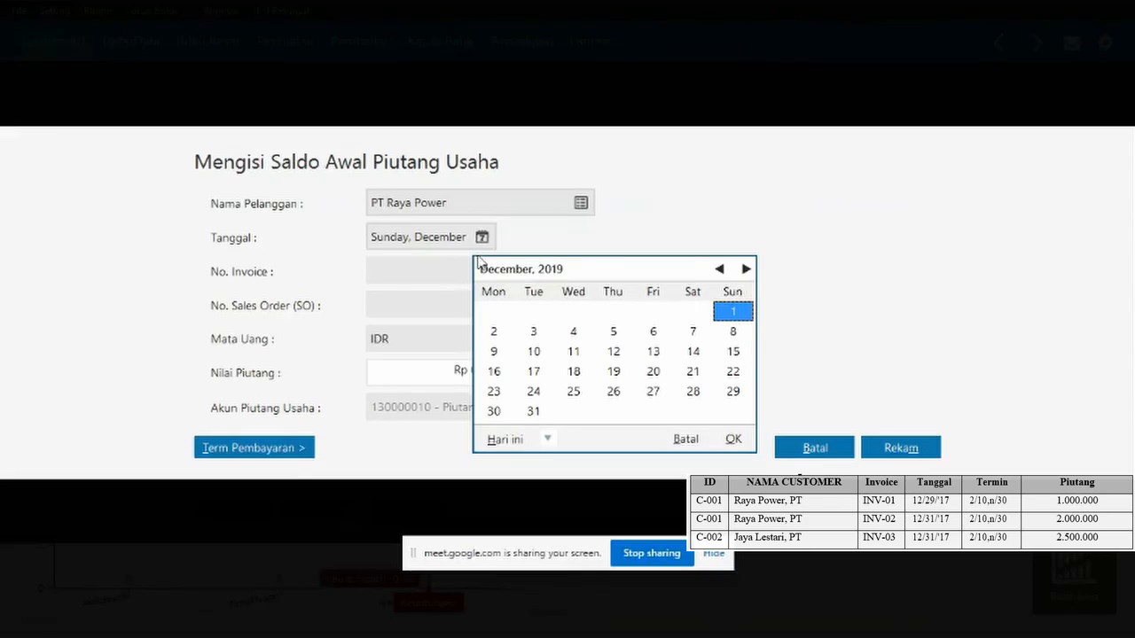
left_click(548, 439)
left_click(548, 439)
left_click(533, 414)
left_click(733, 443)
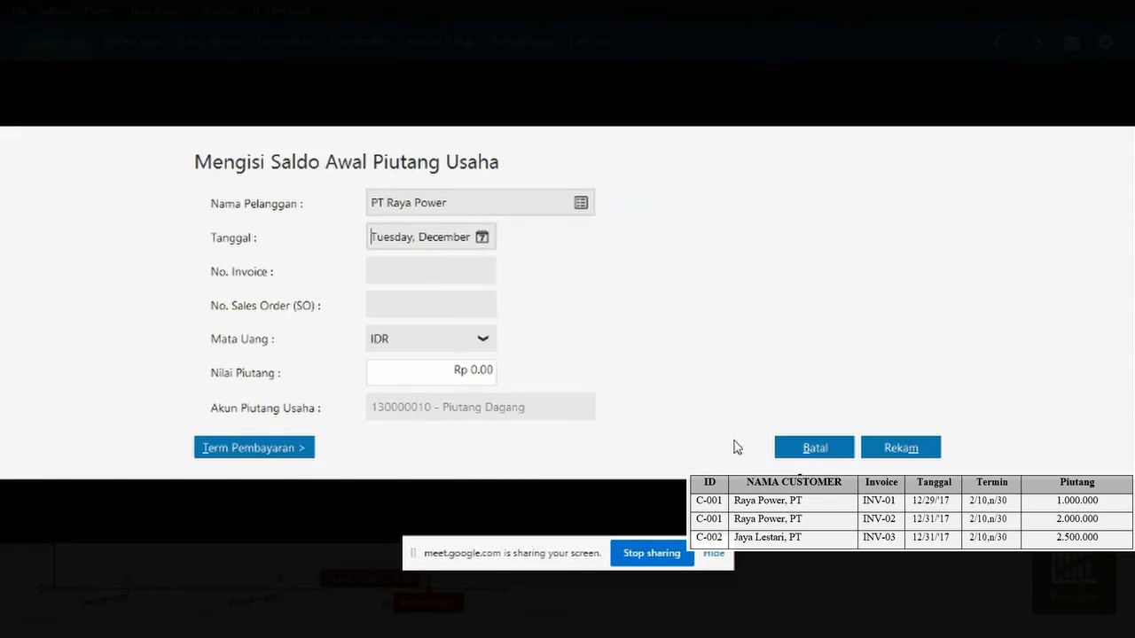
- Enter INV-02 for Rp 2.000.000 with terms 2% in 10 days, net 30, and save
left_click(412, 279)
type("INV-02")
left_click(496, 376)
type("2.000.000")
left_click(427, 310)
left_click(244, 450)
type("10")
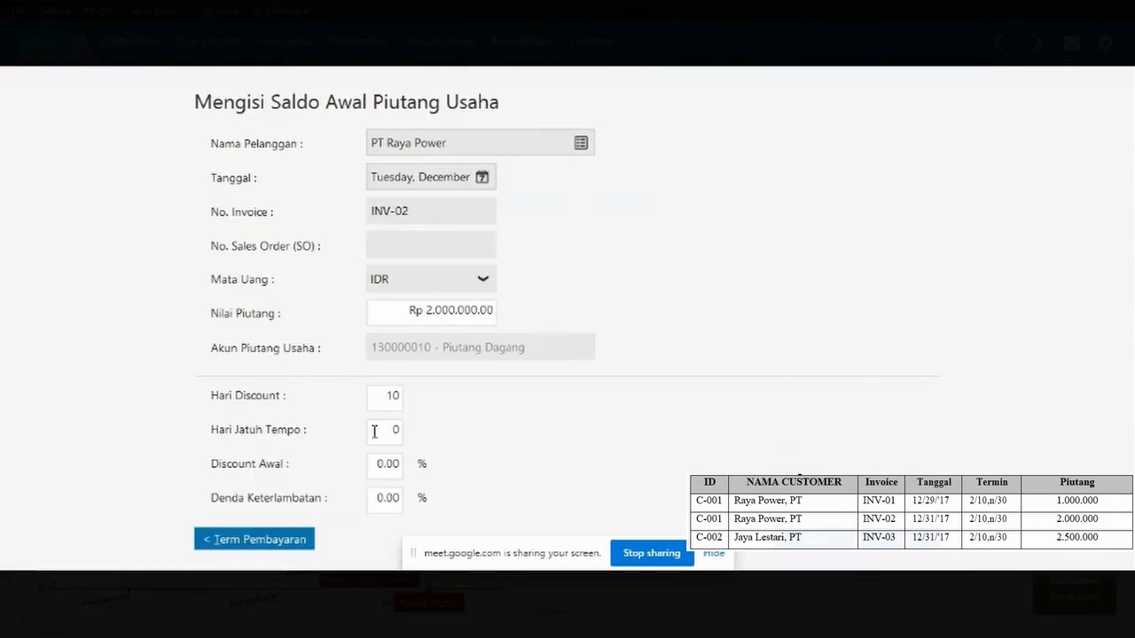
type("30")
left_click(382, 464)
type("2")
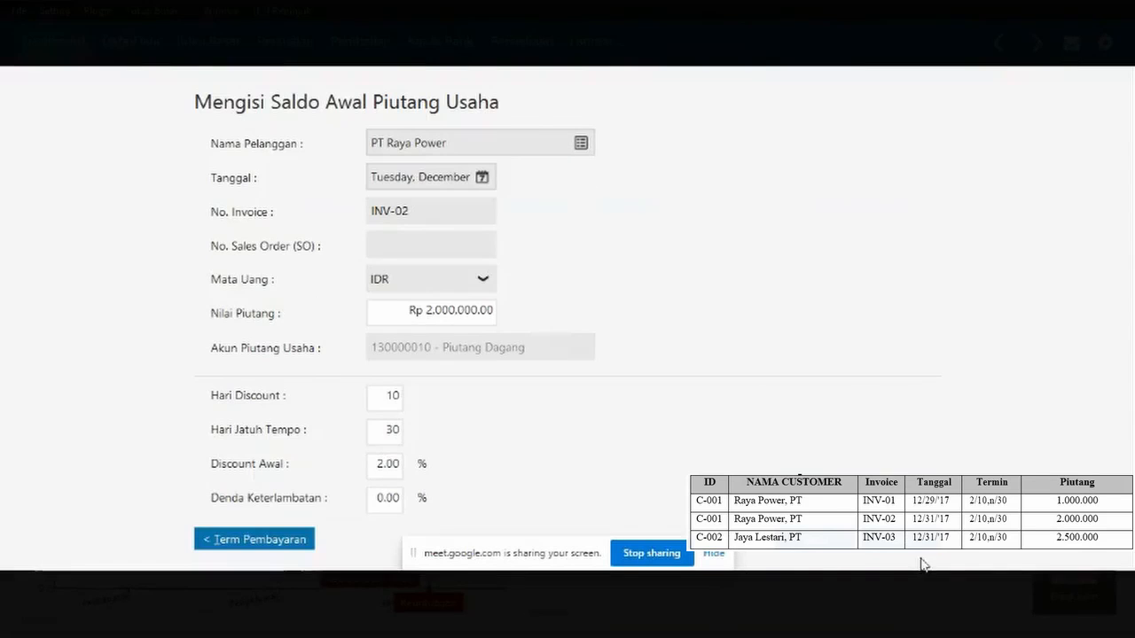
left_click(817, 539)
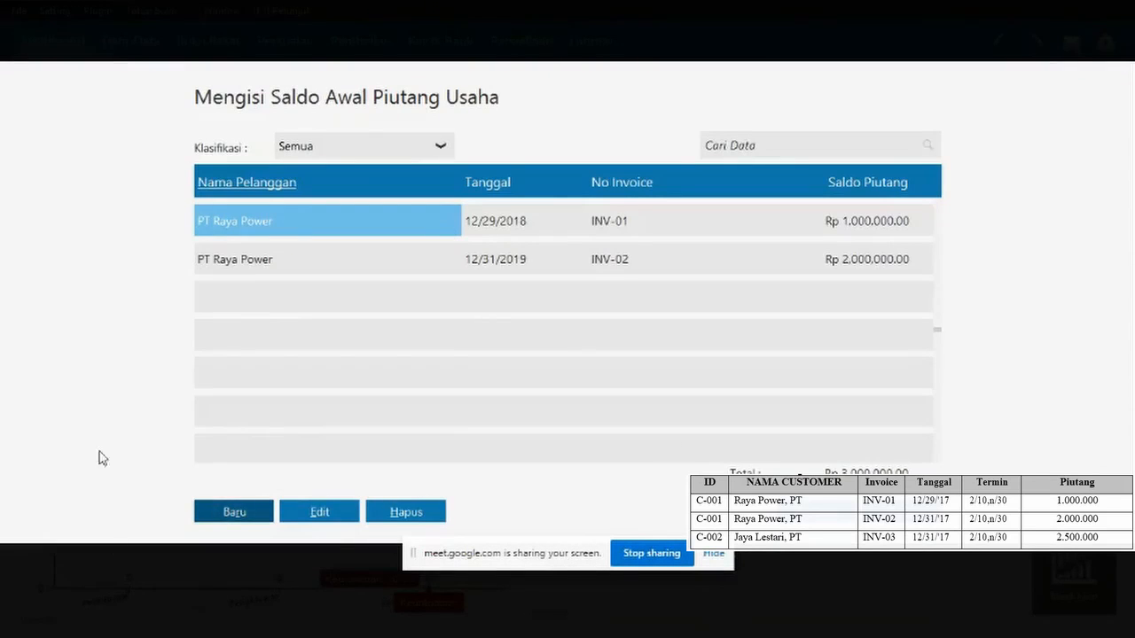
- Start a new opening receivable for PT Jaya Lestari dated 31 December 2019
left_click(234, 513)
left_click(580, 201)
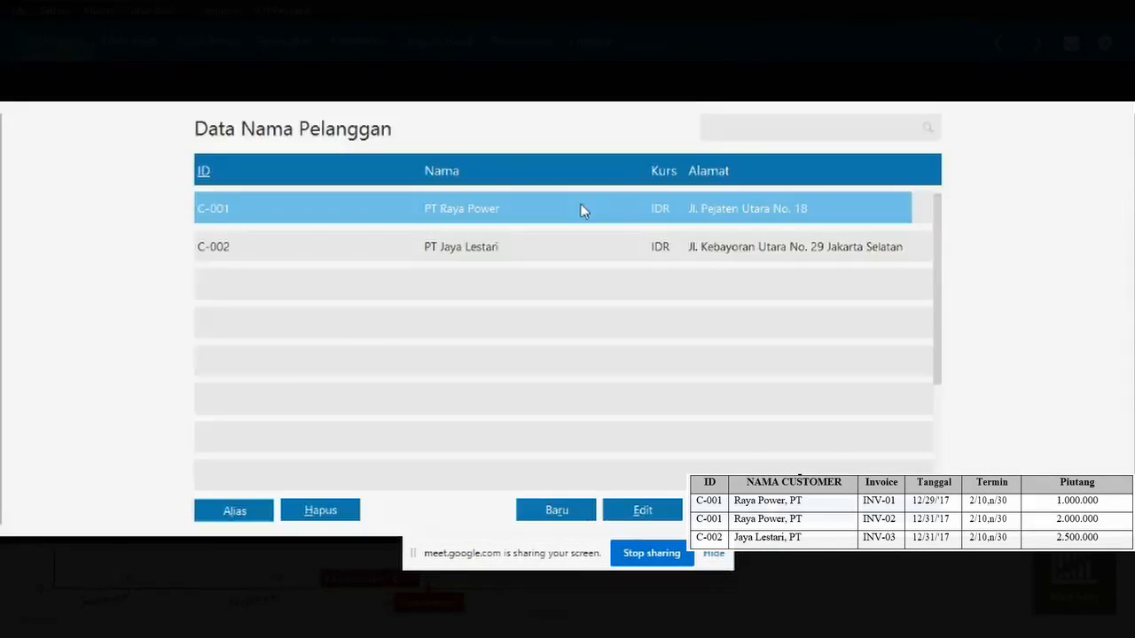
double_click(448, 254)
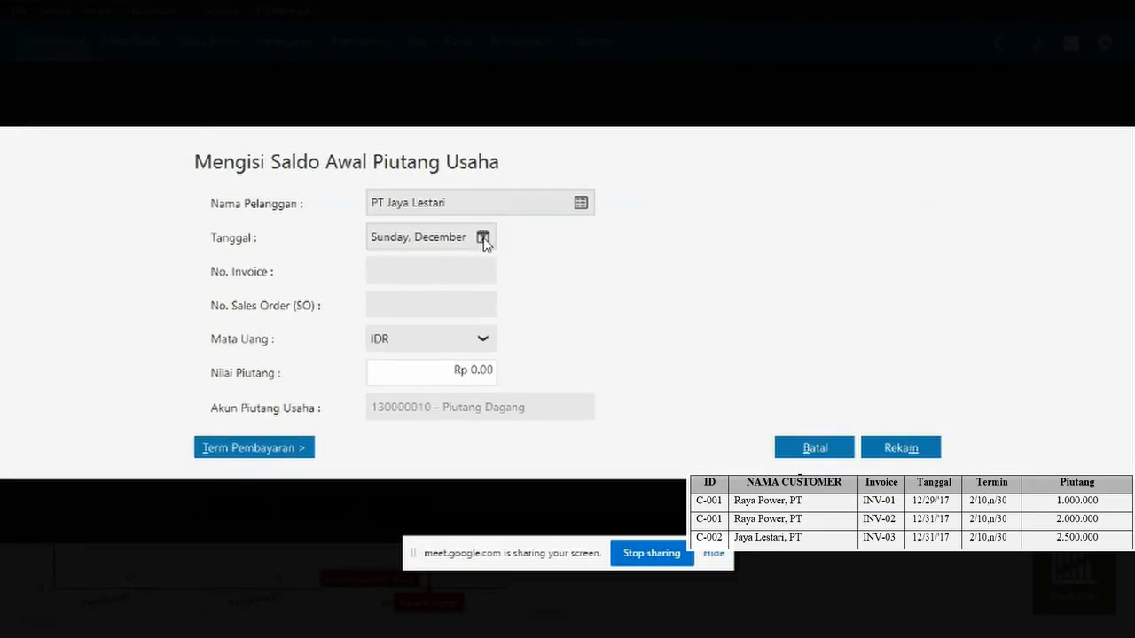
left_click(483, 239)
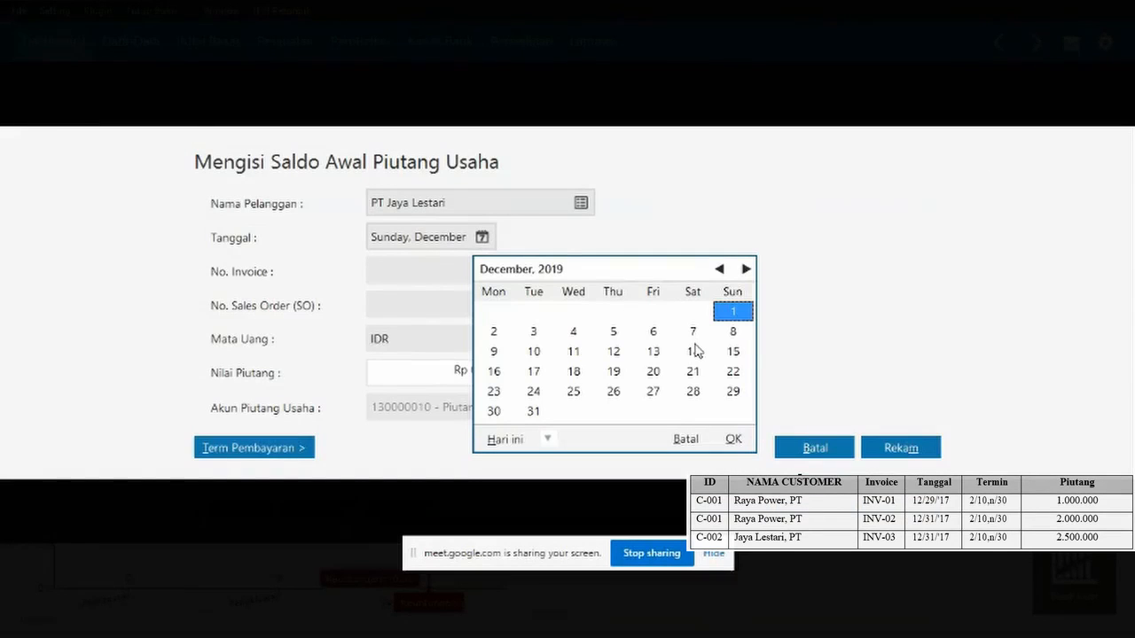
left_click(532, 413)
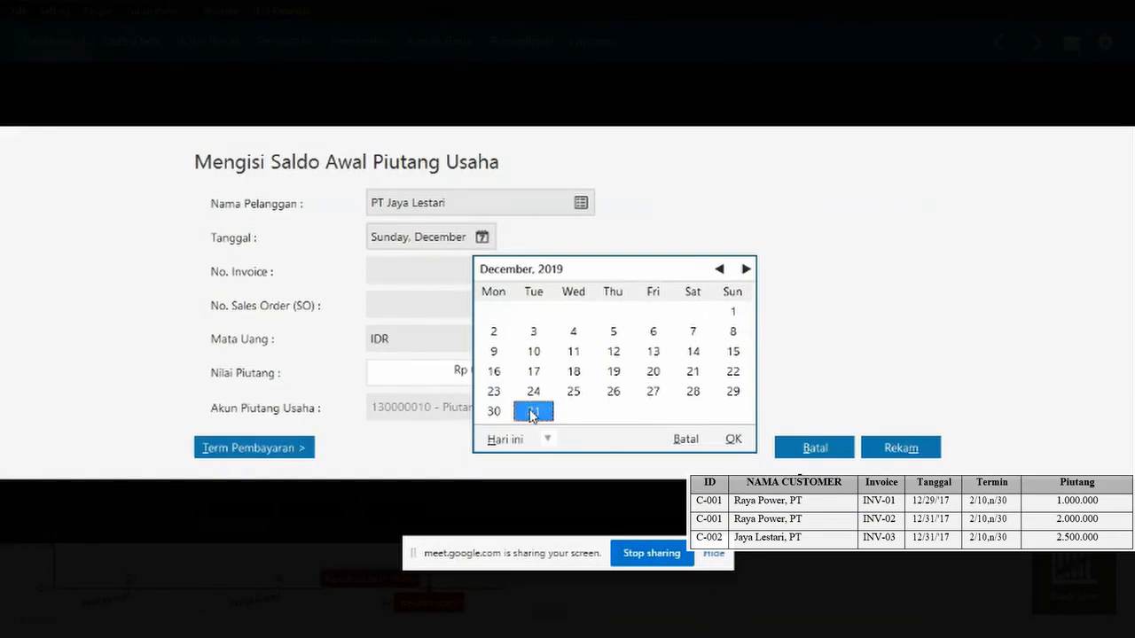
left_click(735, 441)
- Set the INV-03 receivable amount to Rp 2.500.000
left_click(394, 277)
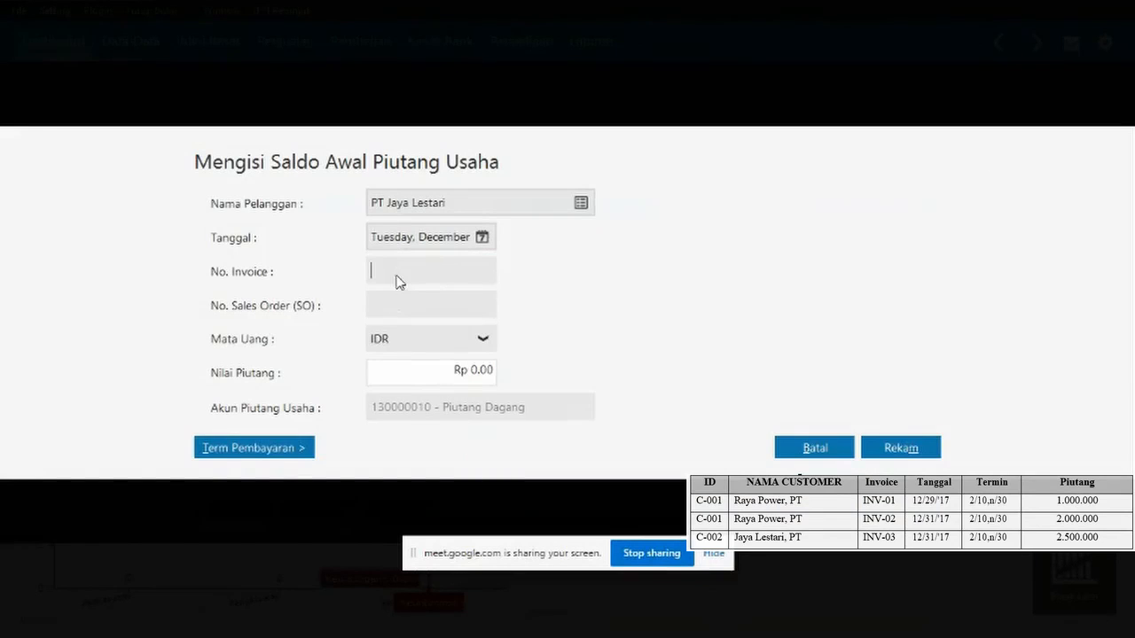
left_click(491, 372)
key("BackSpace")
left_click(411, 310)
key("BackSpace")
key("BackSpace")
type("50000")
left_click(437, 309)
- Apply terms of 2% discount within 10 days, due in 30, and save INV-03
left_click(227, 451)
type("1")
key("Tab")
type("30")
key("Tab")
type("2")
left_click(903, 540)
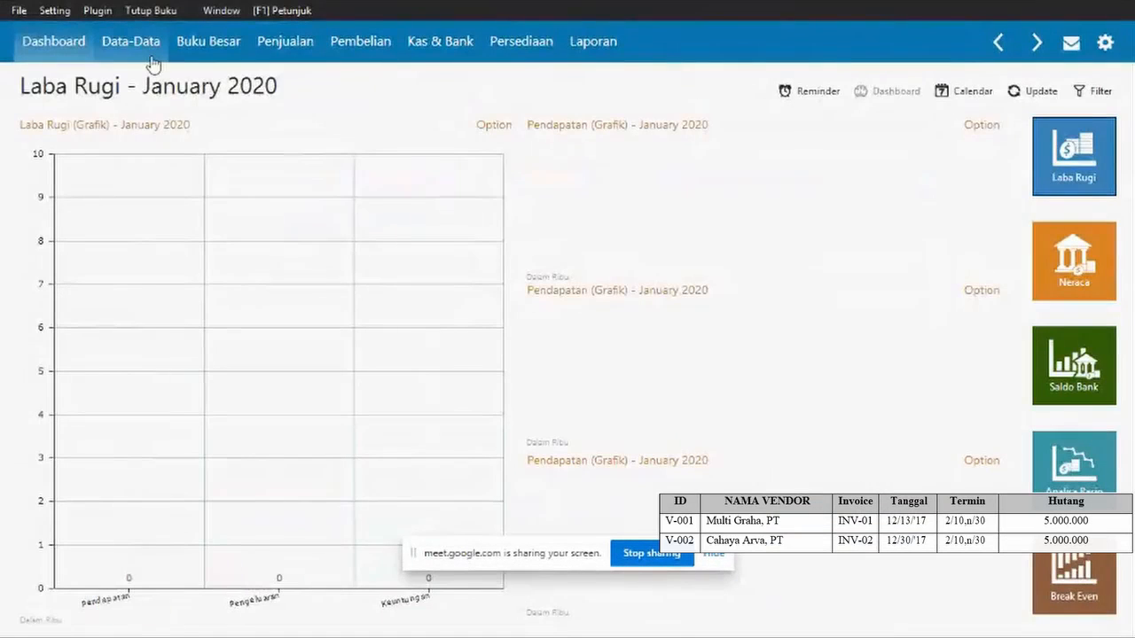
- Open the opening payables list from the setup menu
left_click(152, 58)
left_click(53, 12)
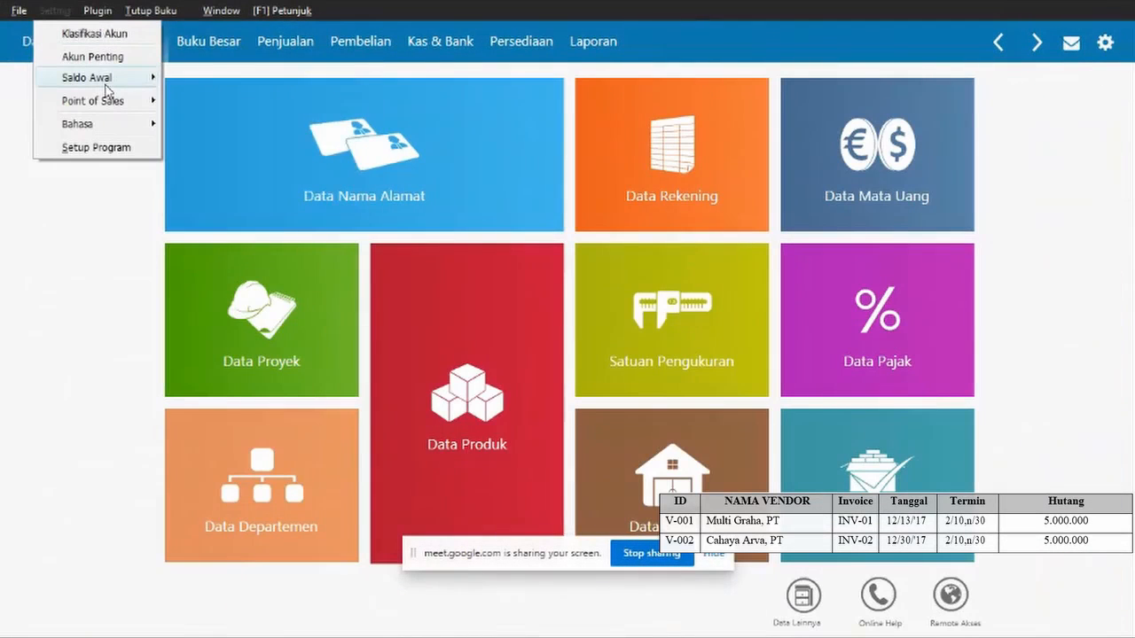
mouse_move(106, 85)
left_click(285, 124)
- Start payable INV-01 for supplier PT Multi Graha dated 13 December 2019
left_click(231, 512)
left_click(580, 204)
double_click(400, 219)
left_click(426, 282)
type("INV-01")
left_click(482, 240)
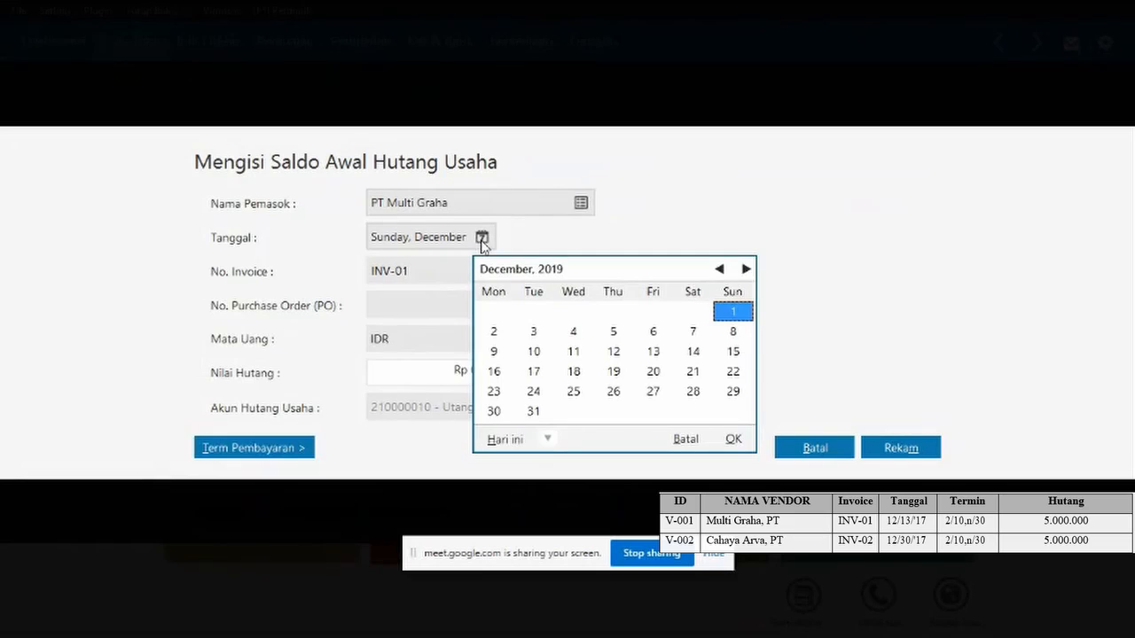
left_click(653, 352)
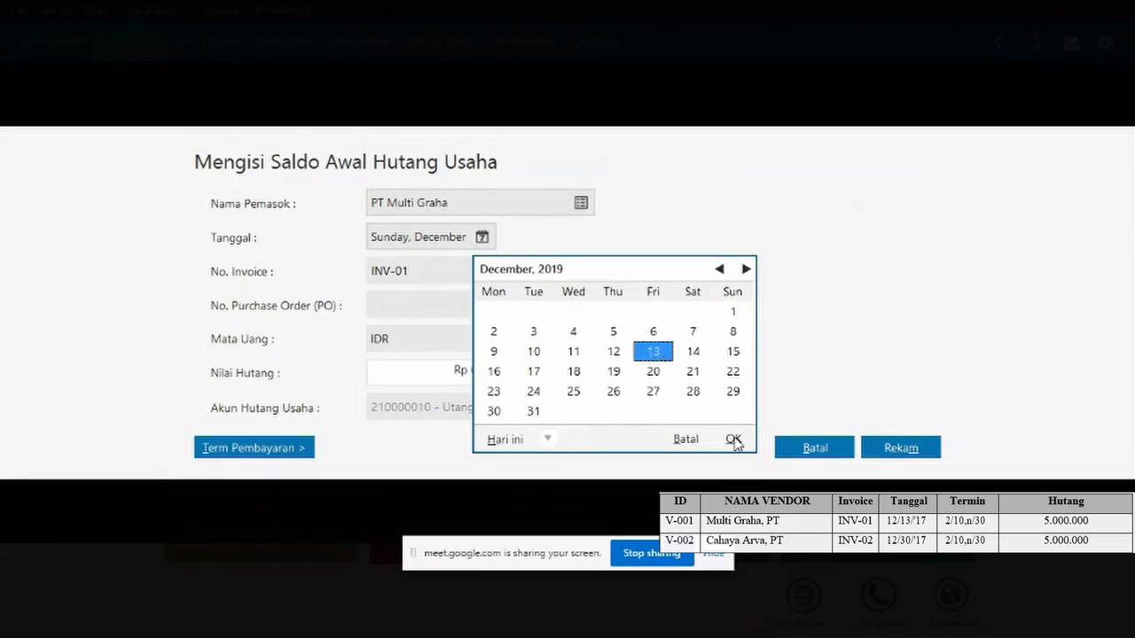
left_click(733, 439)
- Give INV-01 an amount of Rp 5.000.000 with 10-day discount and 30-day due terms, and save it
left_click(491, 372)
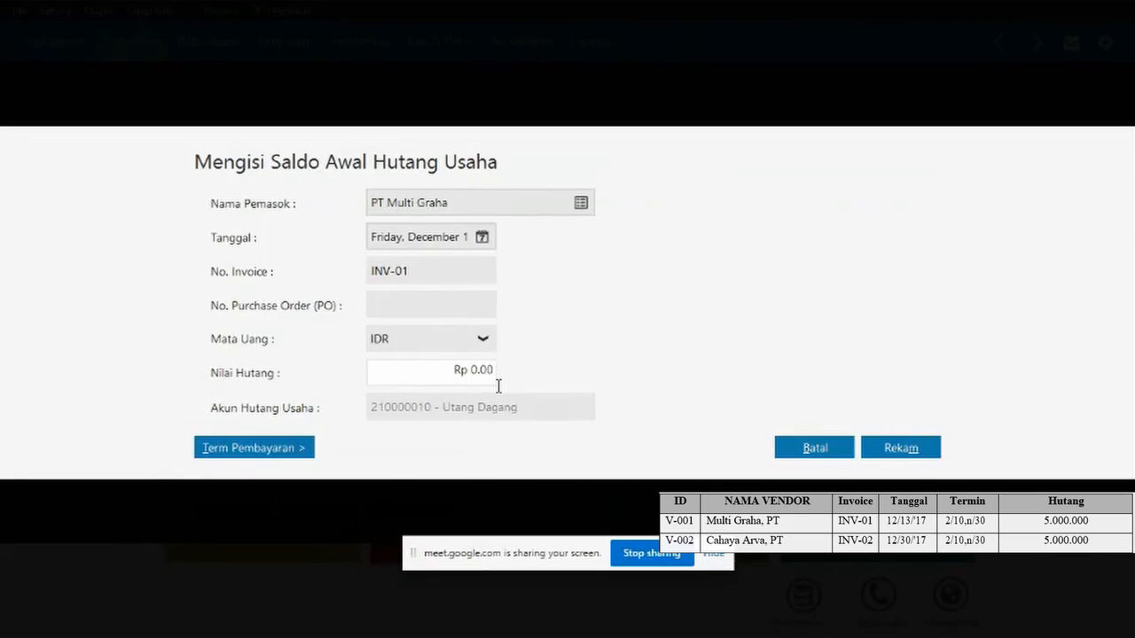
left_click(497, 372)
type("50000000")
left_click(446, 304)
left_click(233, 454)
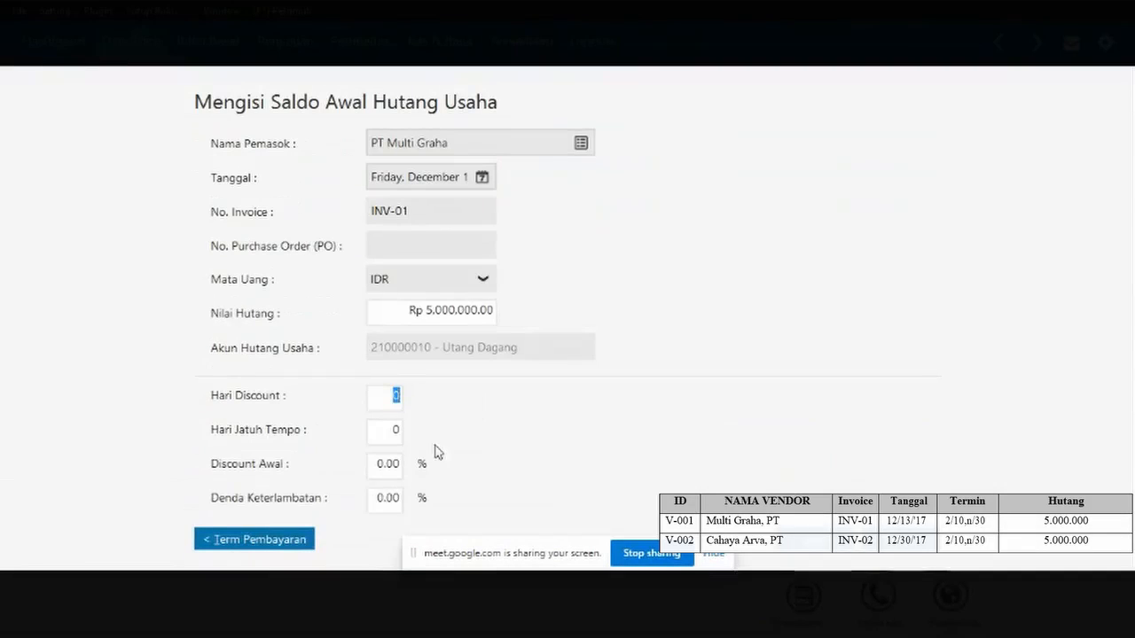
left_click(395, 395)
type("10")
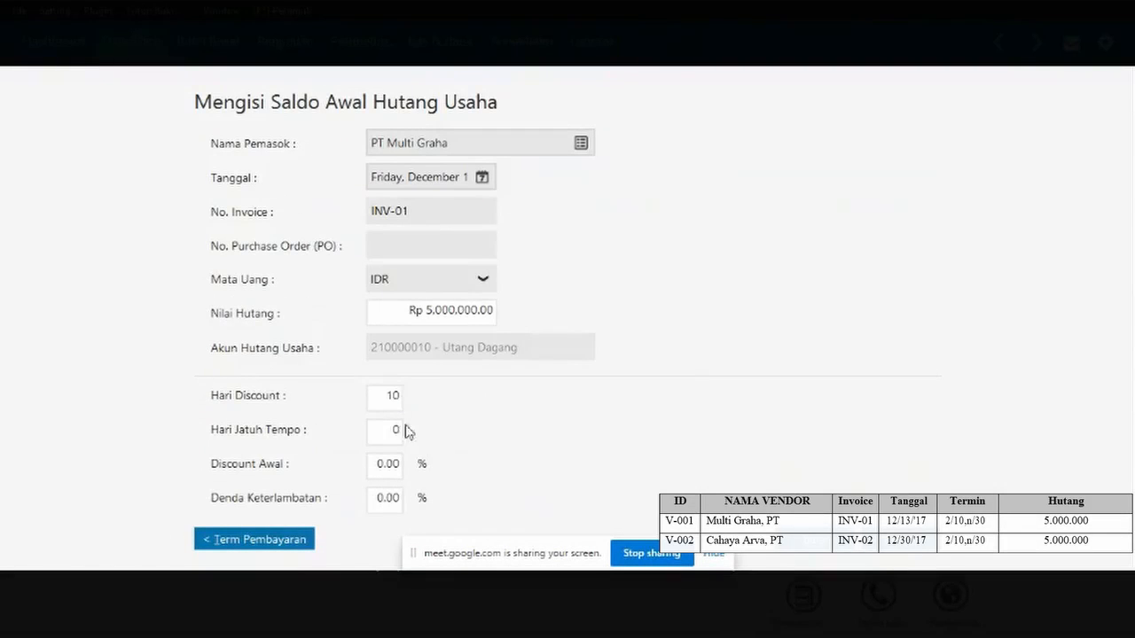
left_click(394, 433)
type("30")
left_click(386, 465)
key("BackSpace")
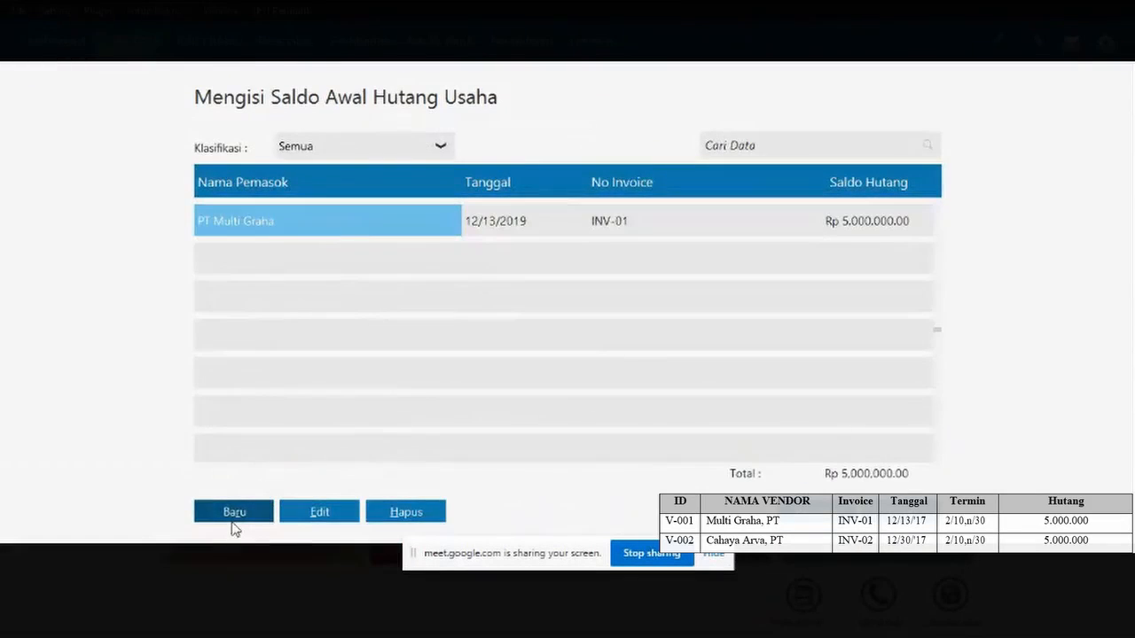
left_click(234, 516)
- Start payable INV-02 for PT Cahaya Arva dated 30 December 2019
type("INV-02")
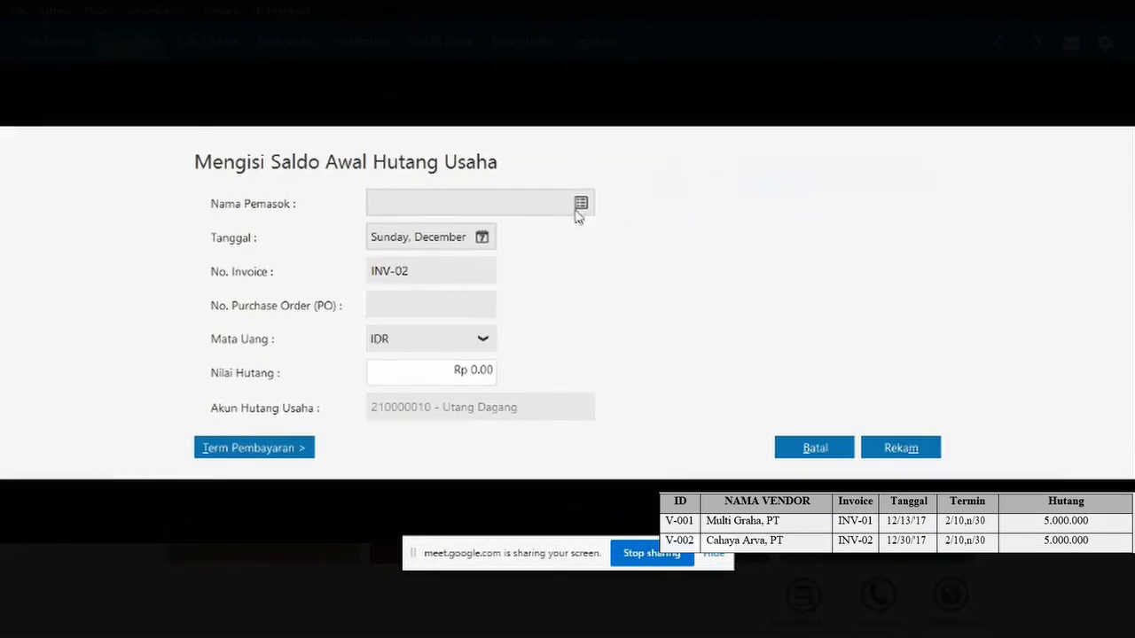
left_click(589, 207)
double_click(492, 253)
left_click_drag(435, 268, 374, 281)
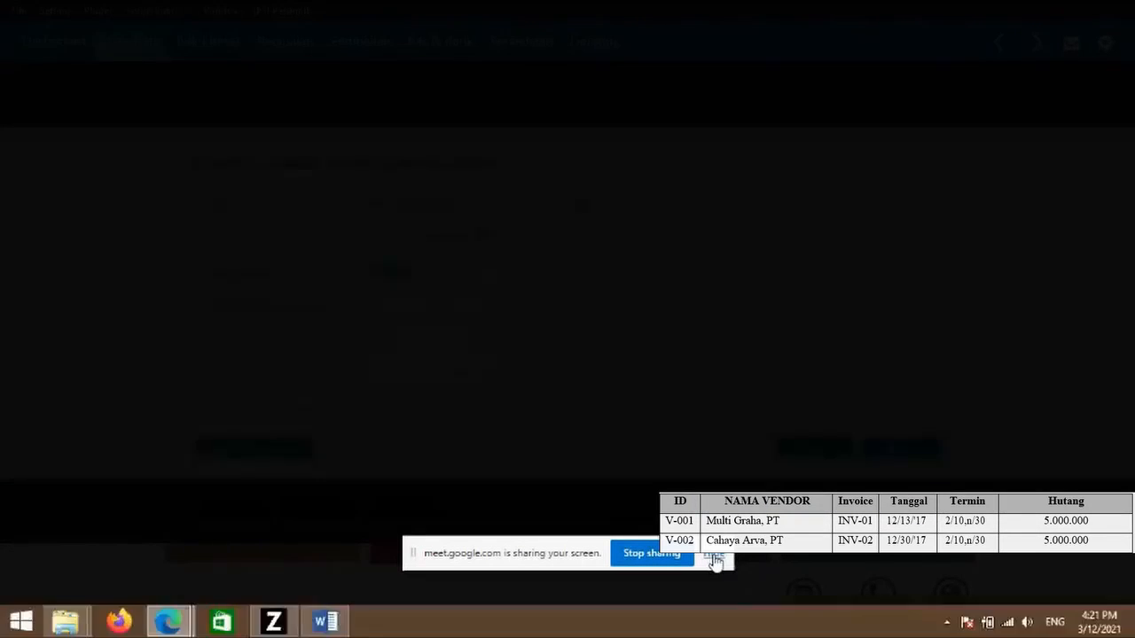
left_click(714, 556)
left_click(417, 306)
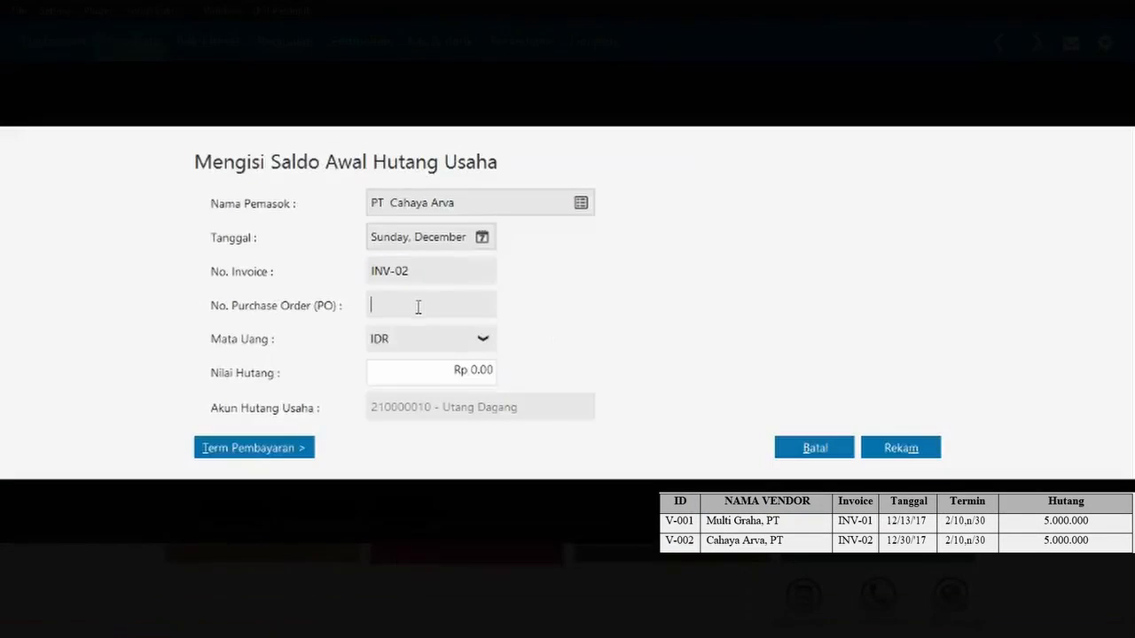
left_click(478, 376)
left_click(481, 237)
left_click(490, 413)
left_click(735, 441)
- Set INV-02 to Rp 5.000.000 with 2% discount within 10 days, net 30, then close the list
left_click(494, 372)
left_click(494, 370)
key("BackSpace")
key("BackSpace")
key("BackSpace")
key("BackSpace")
type("5000000")
left_click(434, 307)
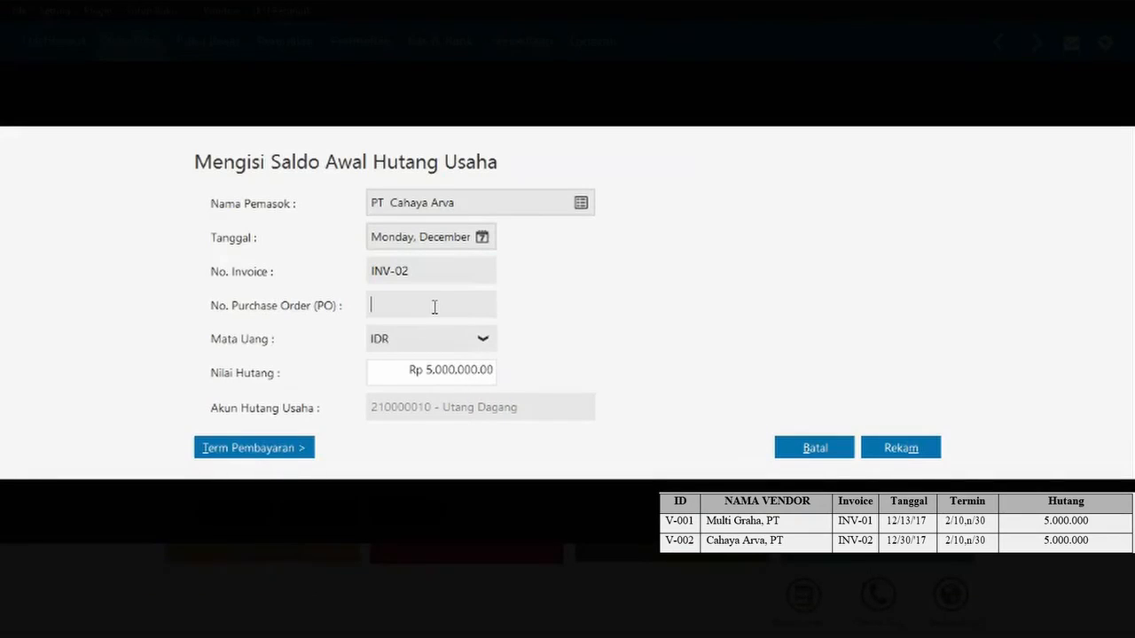
left_click(254, 448)
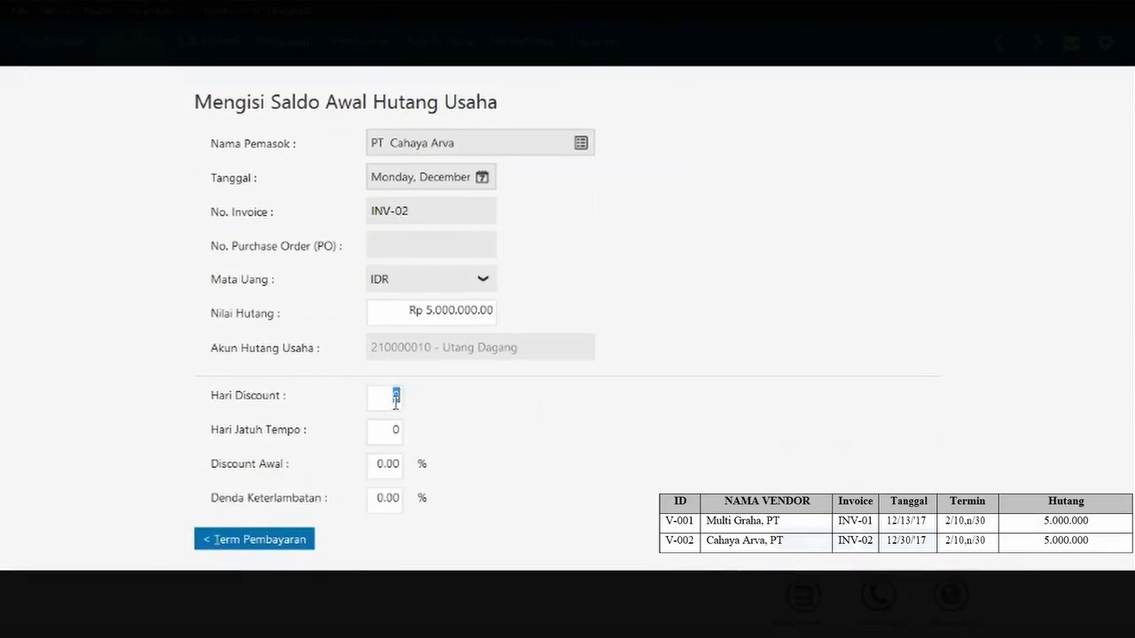
type("10")
left_click(396, 431)
type("30")
left_click(384, 464)
type("2")
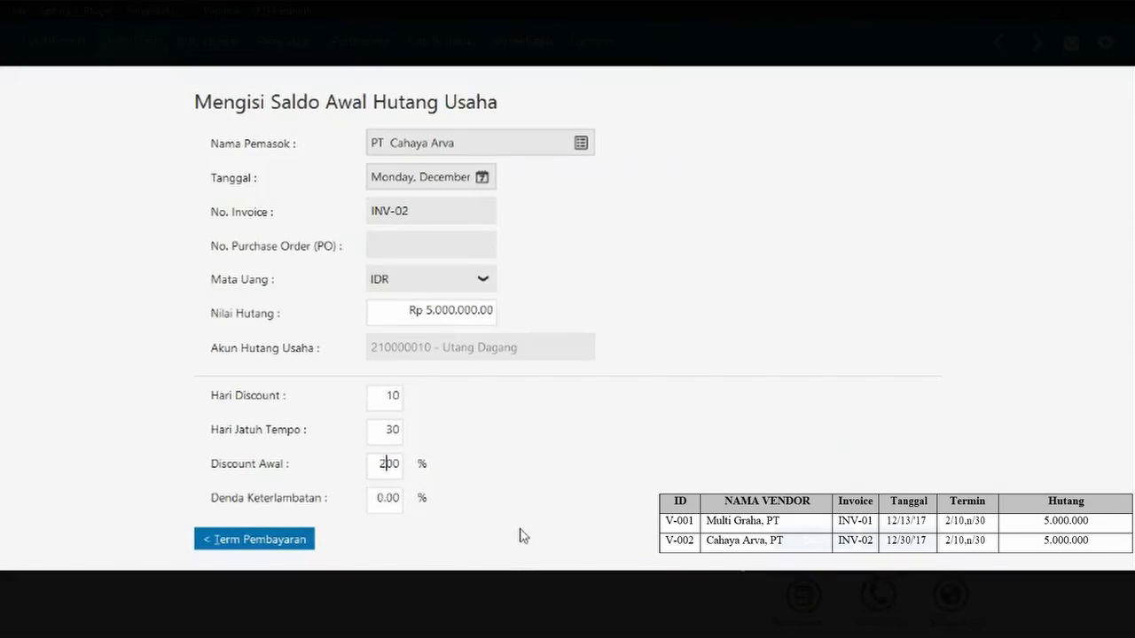
left_click(379, 423)
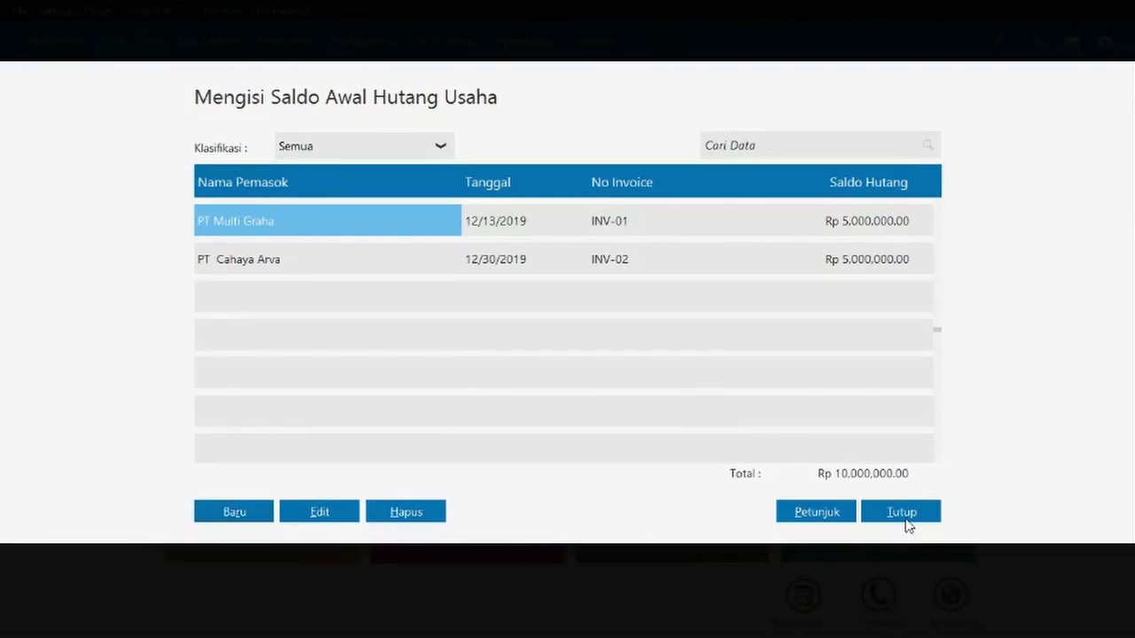
left_click(905, 520)
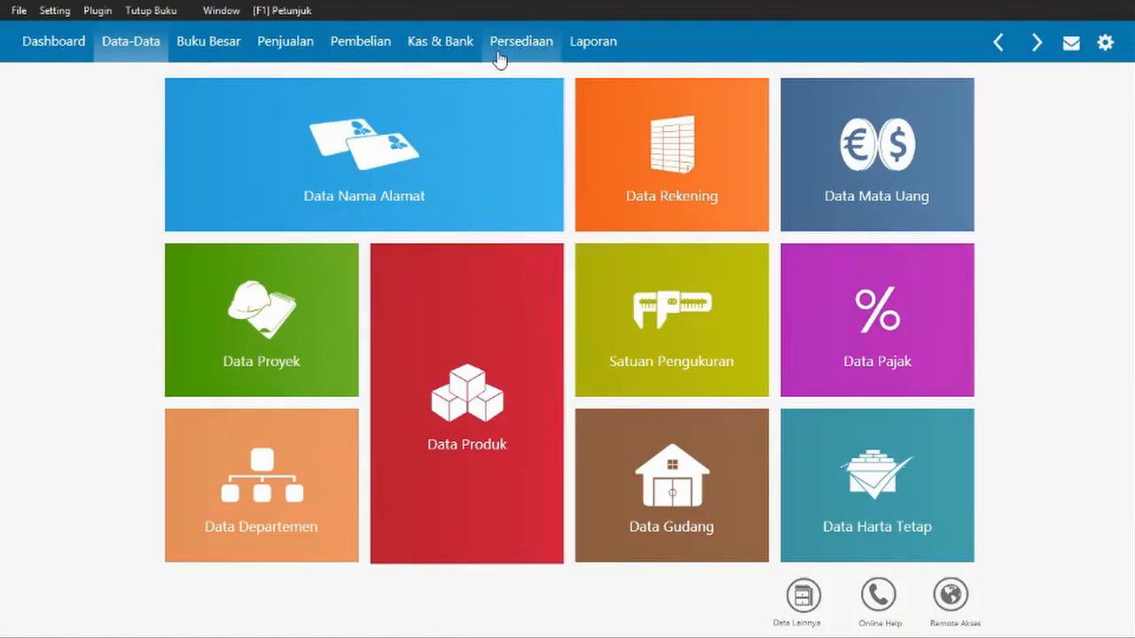
- Open the opening inventory balances (Saldo Awal Persediaan) and start a new stock entry
left_click(64, 13)
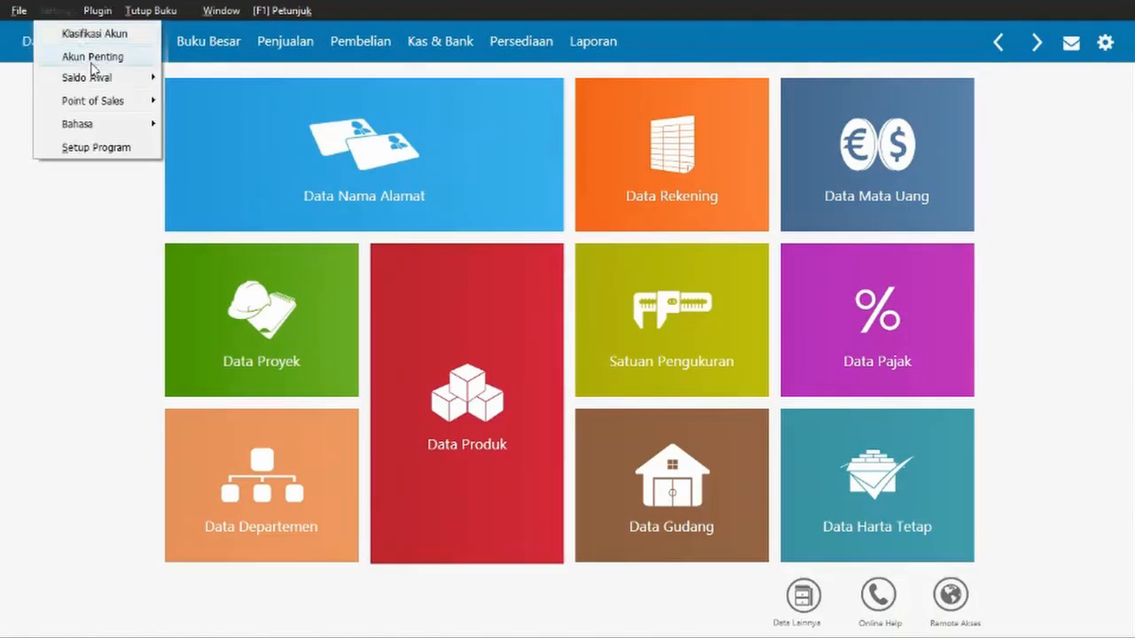
mouse_move(99, 77)
left_click(298, 146)
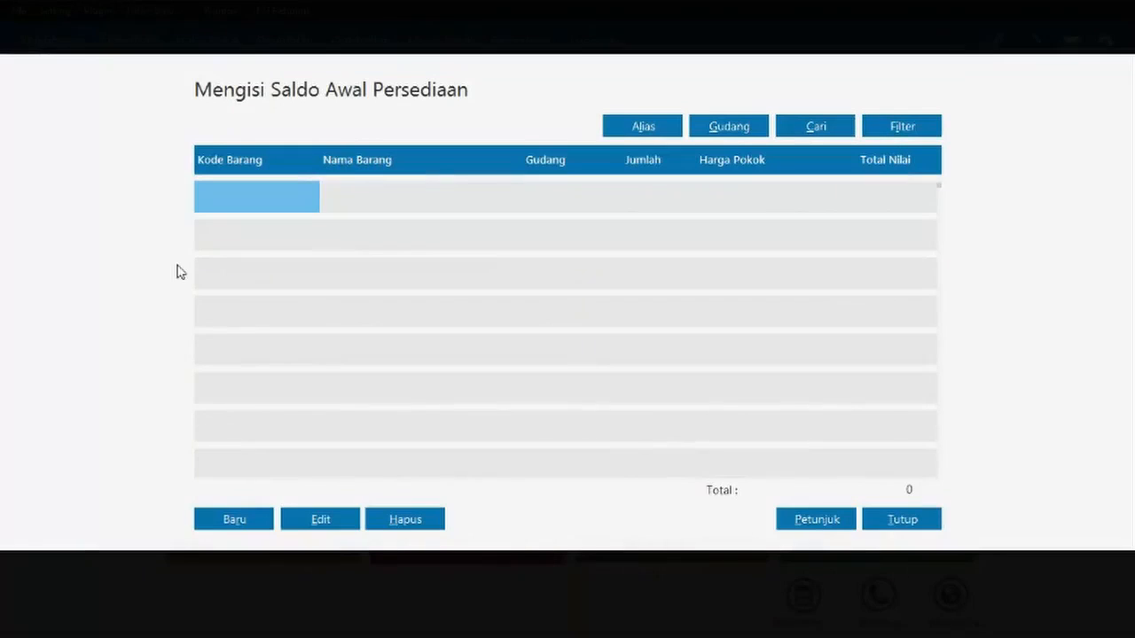
left_click(232, 522)
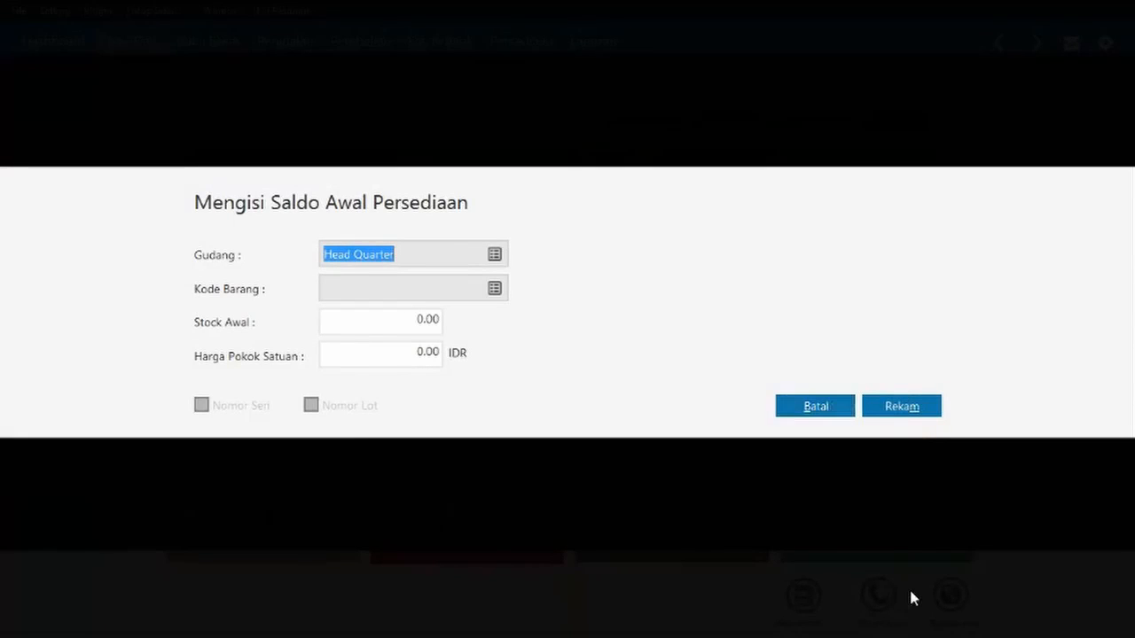
- Check the item table in the Word reference document, then accept Head Quarter as the warehouse
key("alt+Tab")
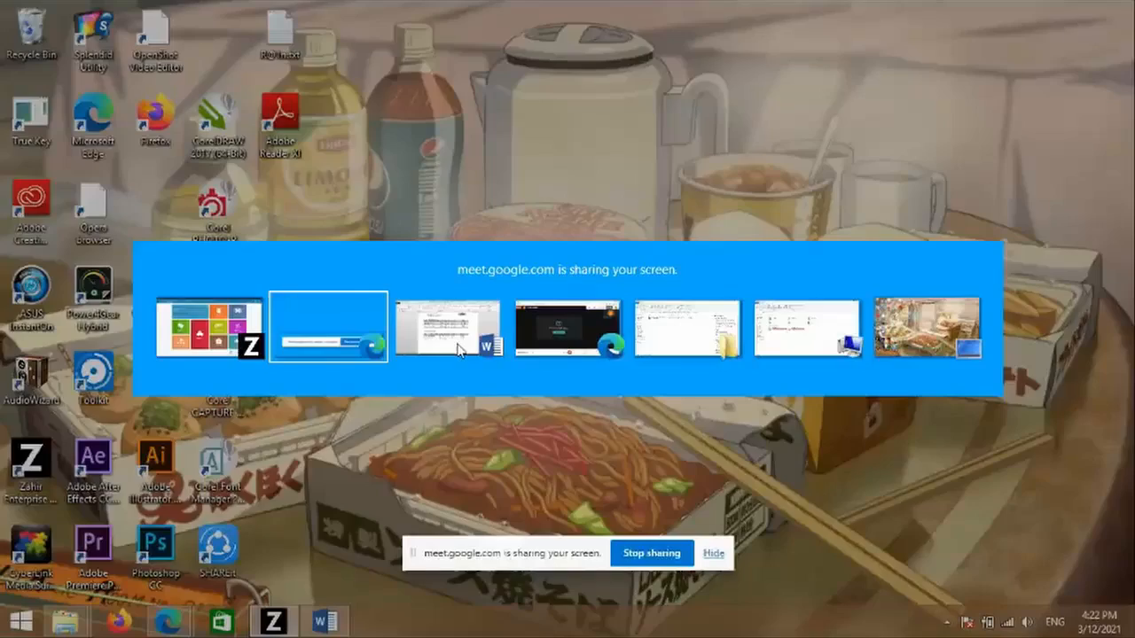
left_click(483, 347)
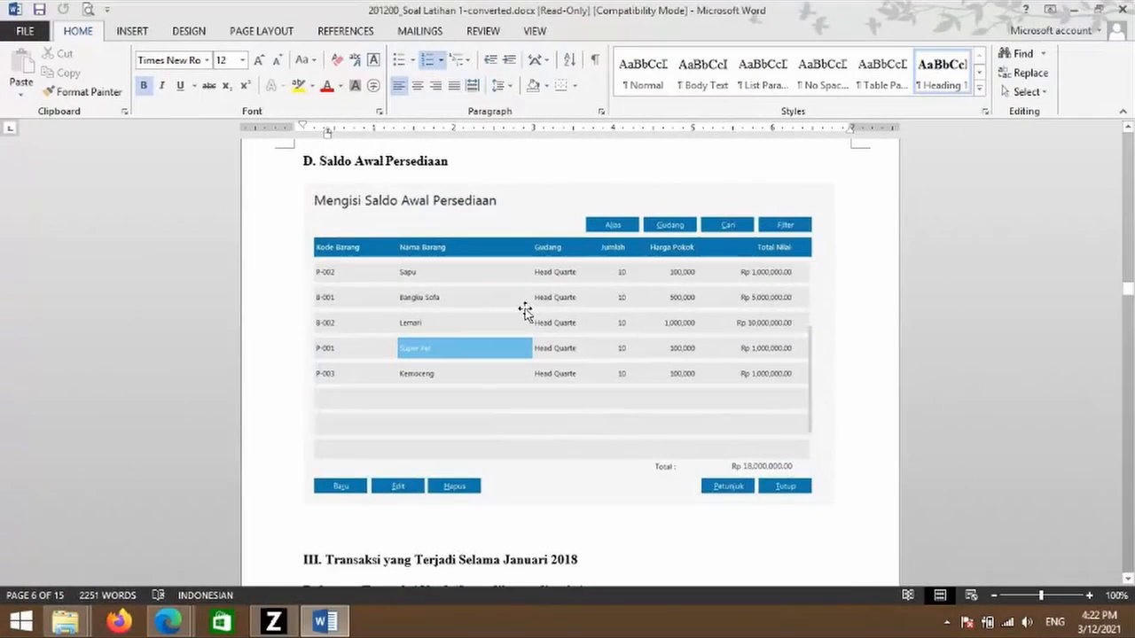
left_click(327, 623)
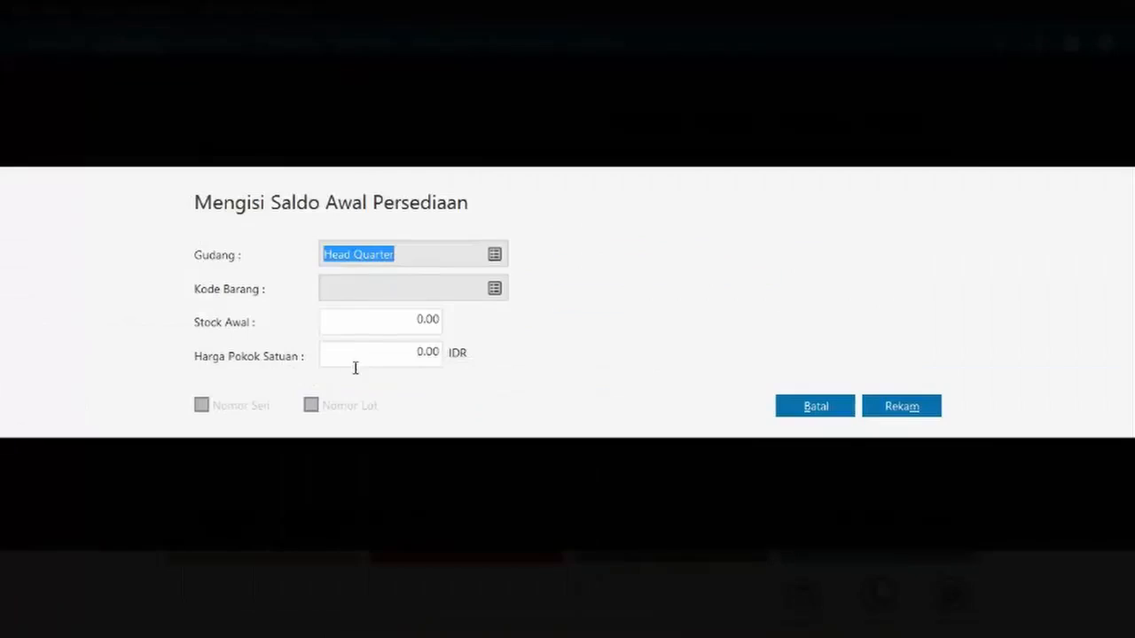
left_click(456, 255)
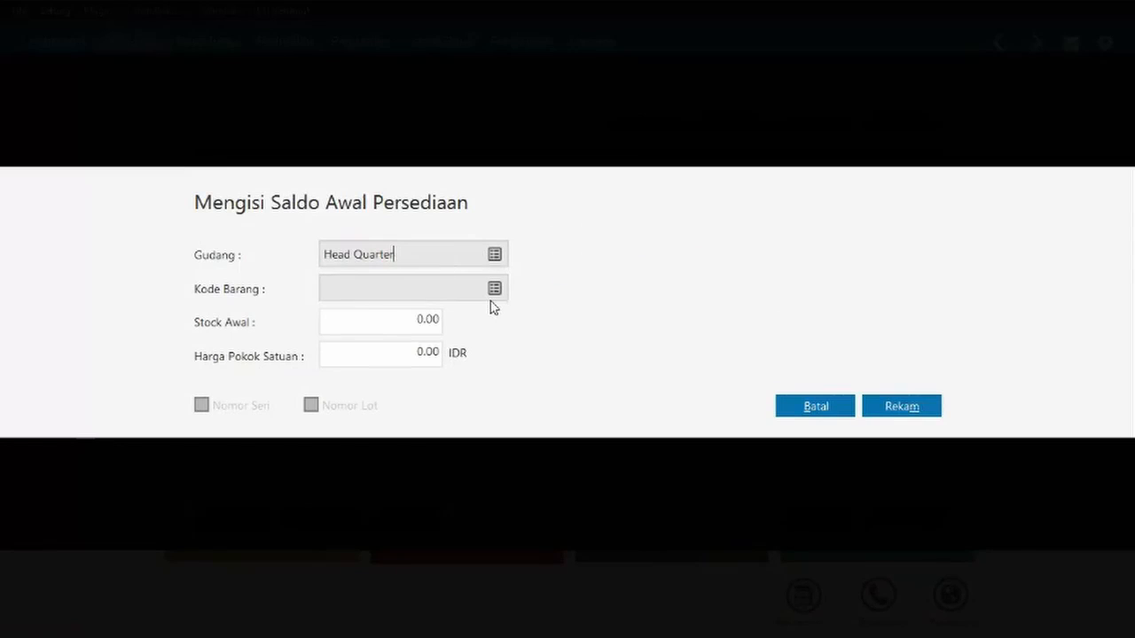
- Choose Sapu (P-002) as the item and enter an opening stock of 10
left_click(494, 289)
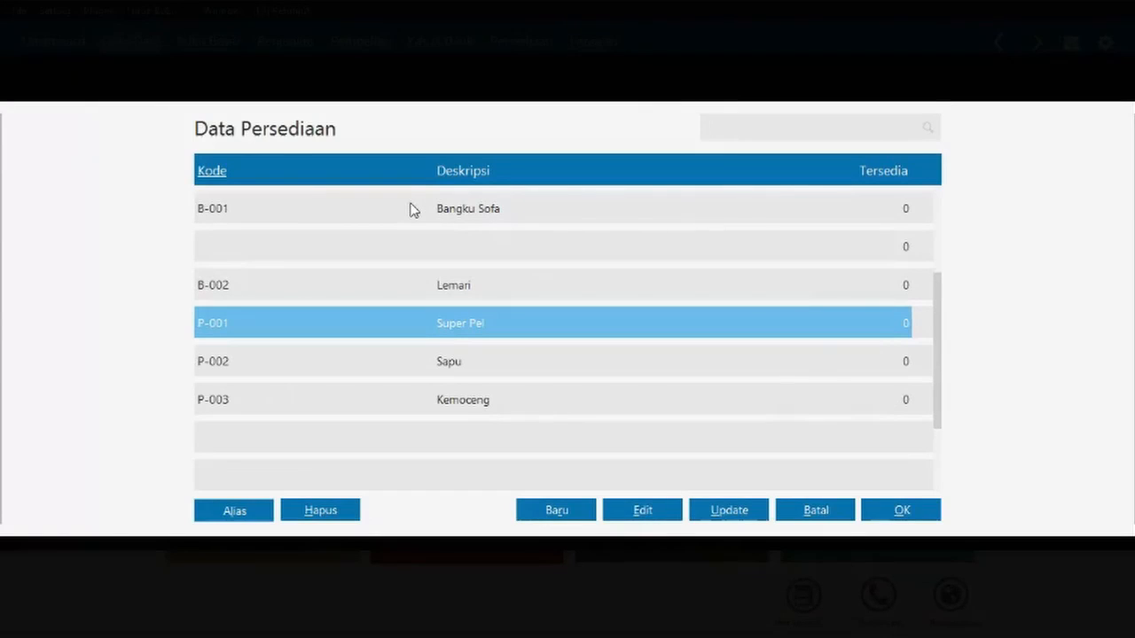
double_click(434, 365)
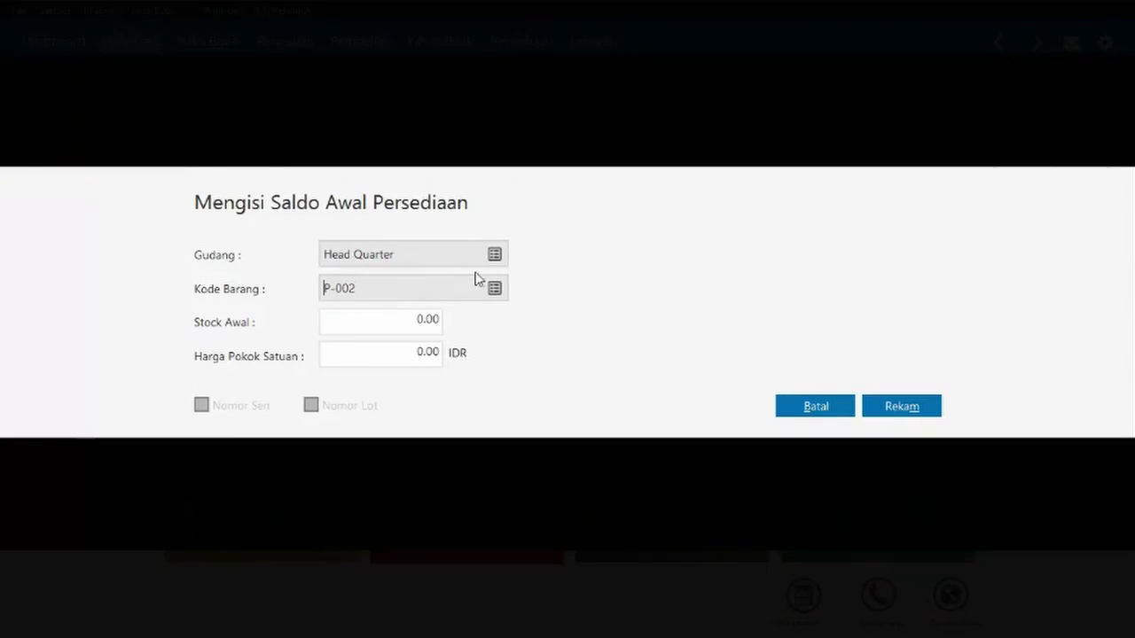
left_click(423, 321)
type("10")
- Set Sapu's unit cost to 100,000 and save the opening stock entry
left_click(423, 353)
left_click(434, 353)
key("BackSpace")
key("BackSpace")
key("BackSpace")
key("Delete")
type("100000")
left_click(430, 325)
left_click(424, 354)
left_click(415, 352)
key("BackSpace")
left_click(403, 319)
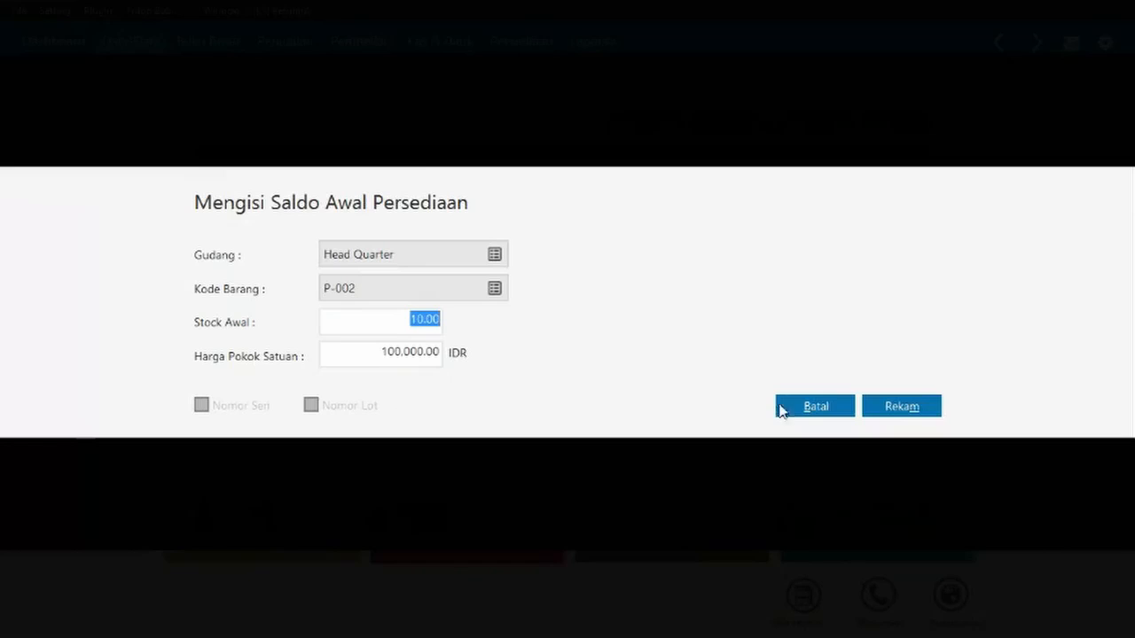
left_click(927, 412)
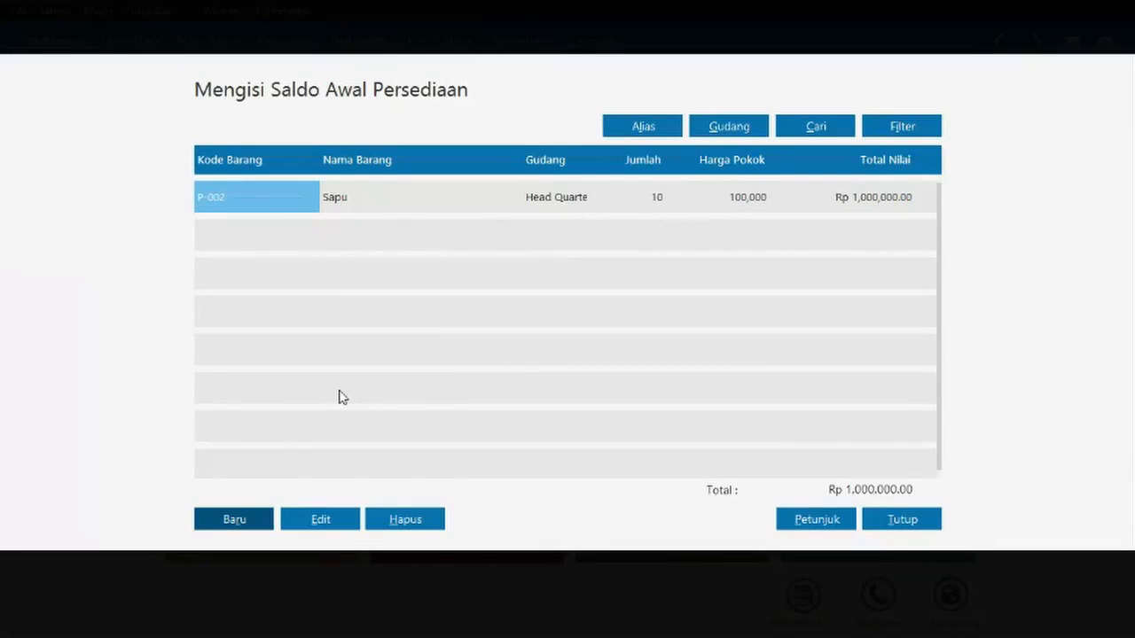
- Record opening stock of 10 Bangku Sofa (B-001) at 500,000 each in Head Quarter
left_click(251, 522)
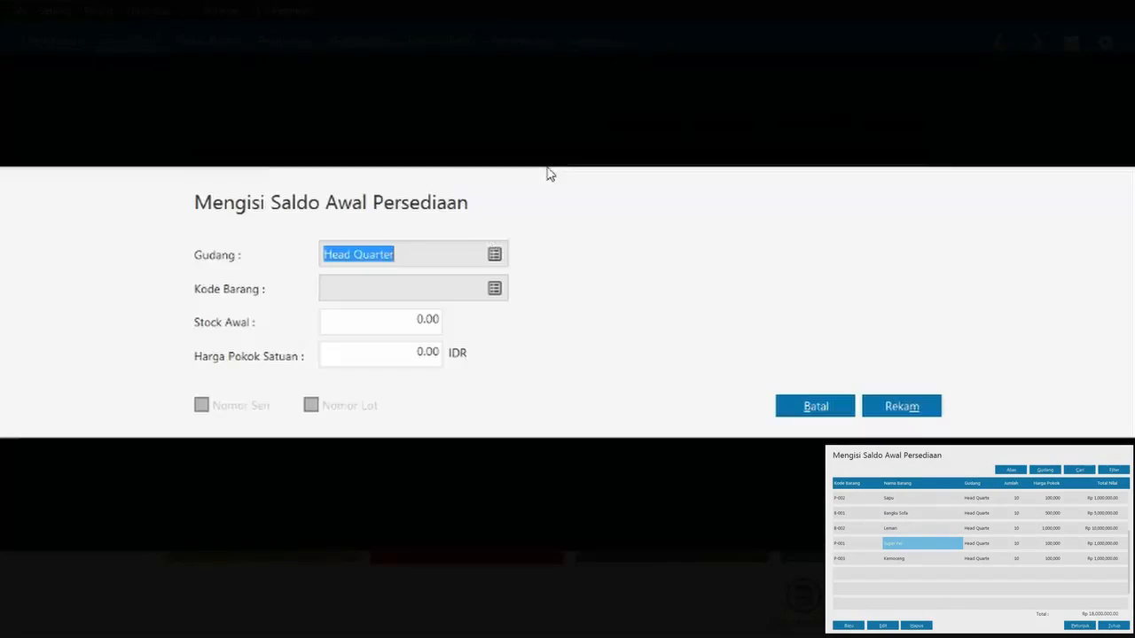
left_click(495, 255)
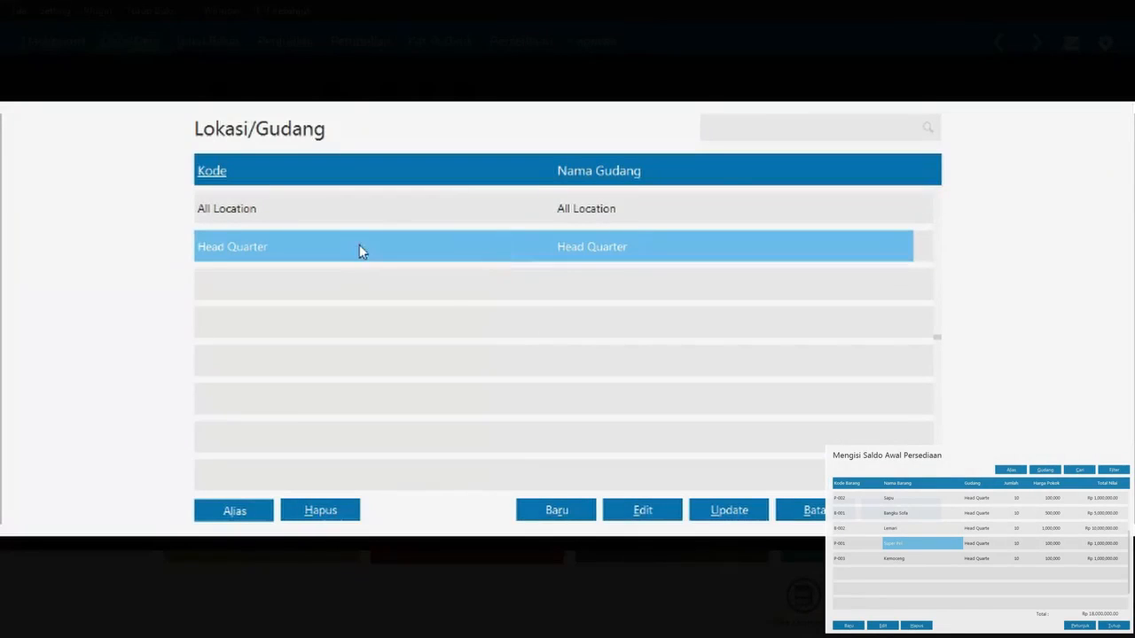
left_click(901, 510)
left_click(493, 290)
double_click(459, 213)
left_click(417, 321)
type("10")
left_click(417, 353)
type("5000000.00")
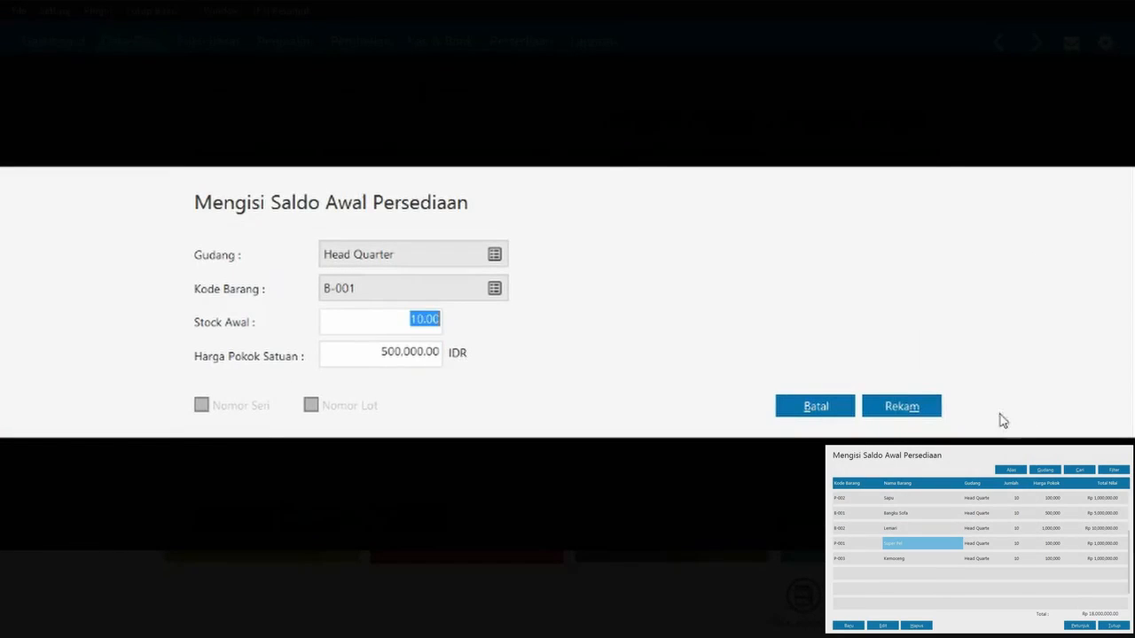
left_click(902, 406)
- Record opening stock of 10 Lemari (B-002) at 1,000,000 each
left_click(235, 521)
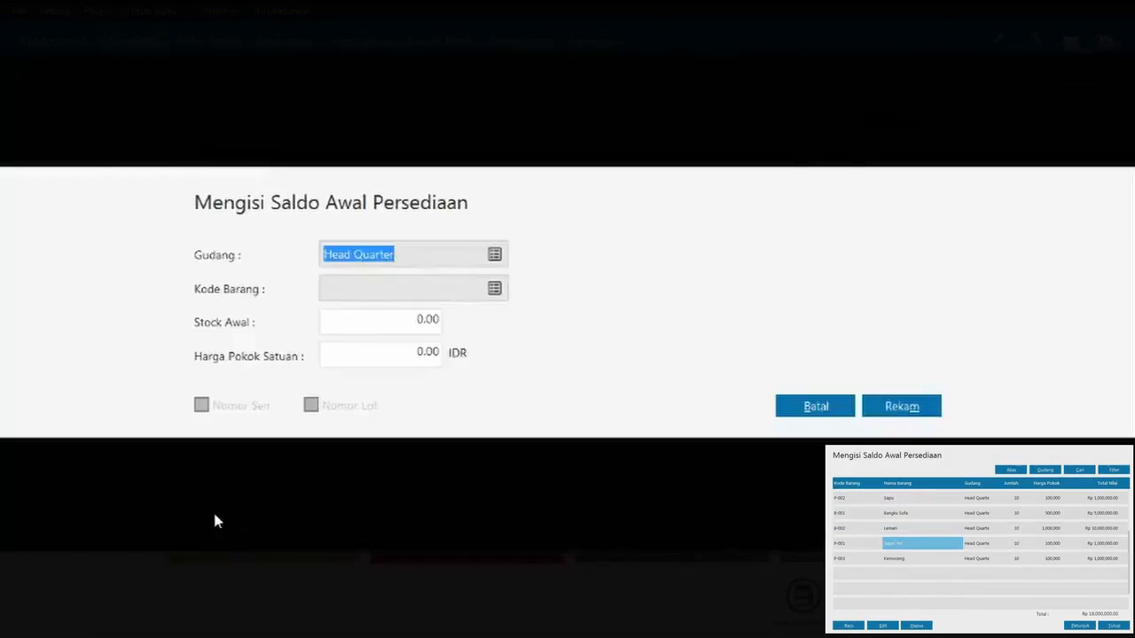
left_click(444, 285)
left_click(494, 288)
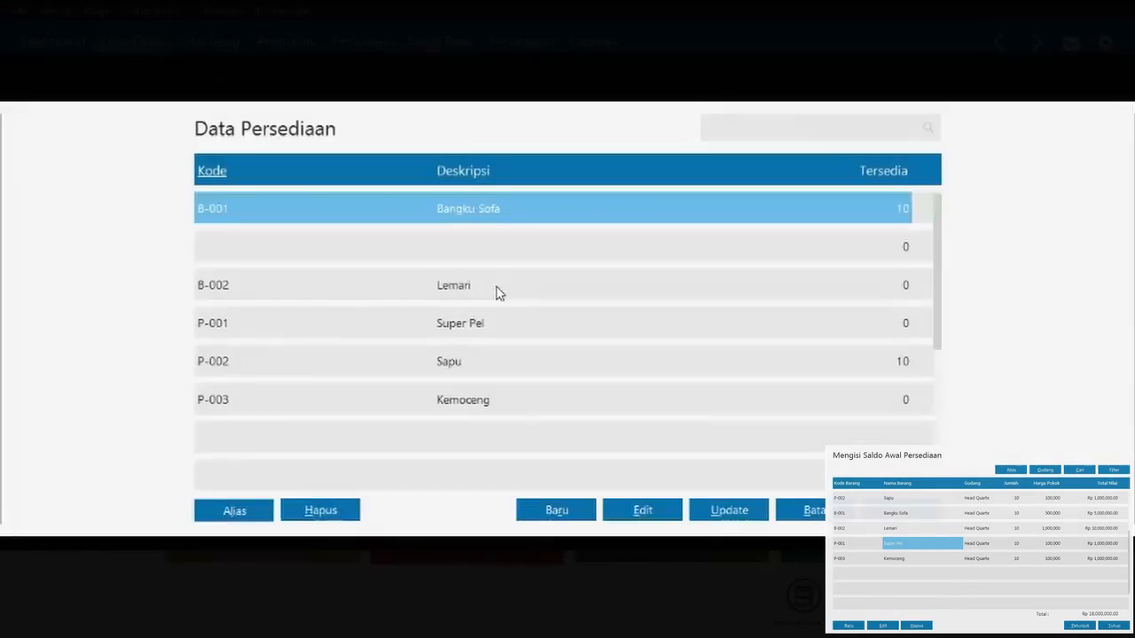
double_click(390, 285)
left_click(399, 321)
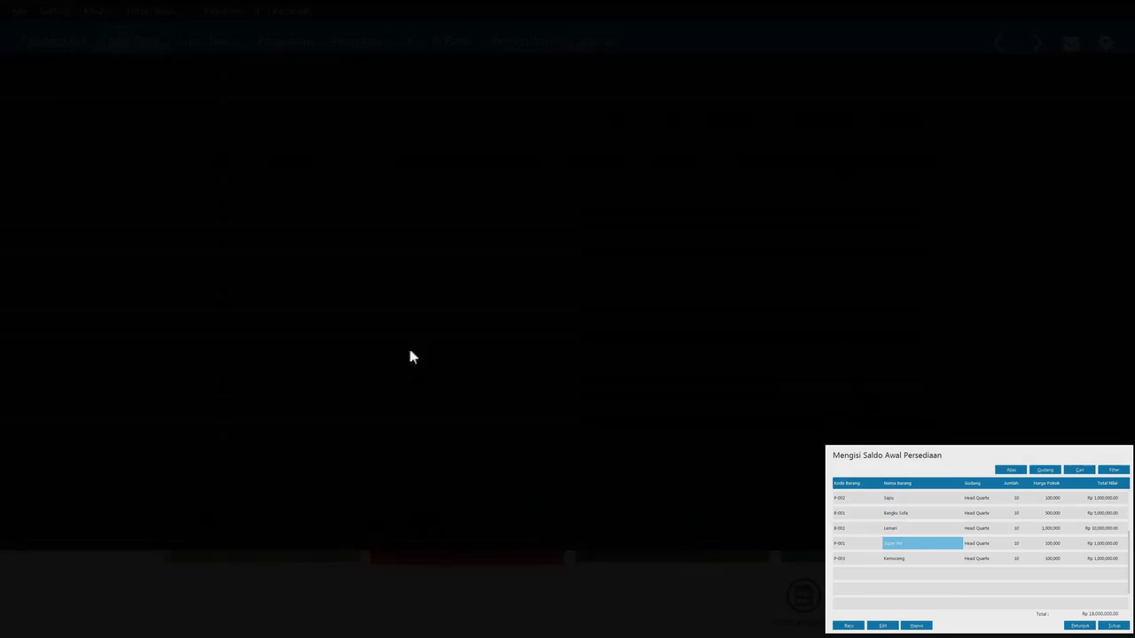
key("Escape")
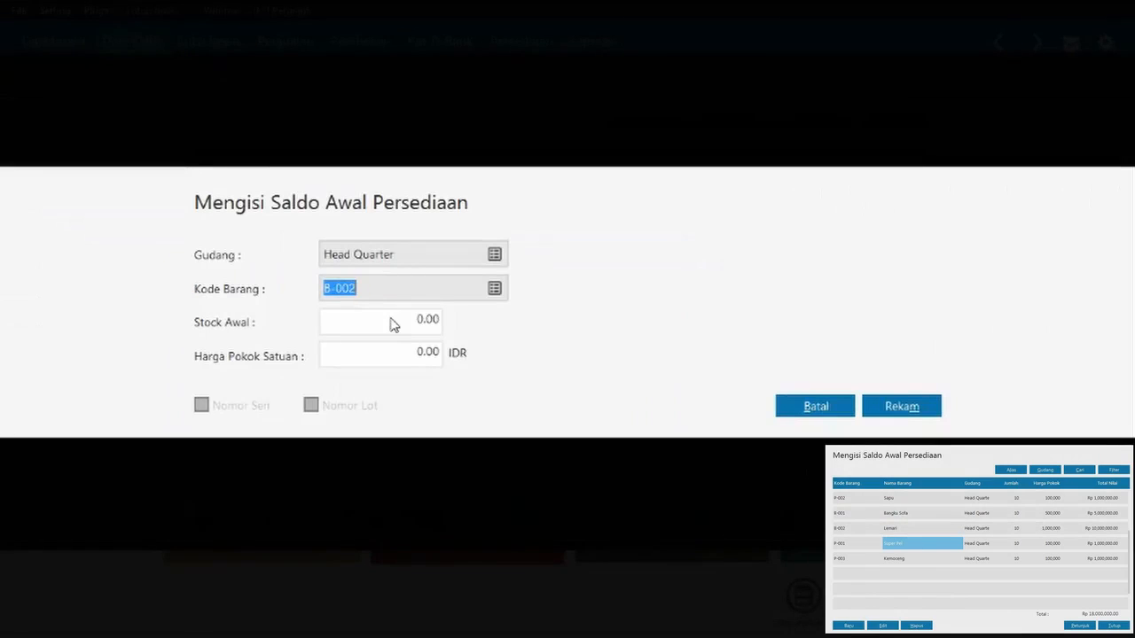
left_click(417, 319)
type("10")
left_click(424, 355)
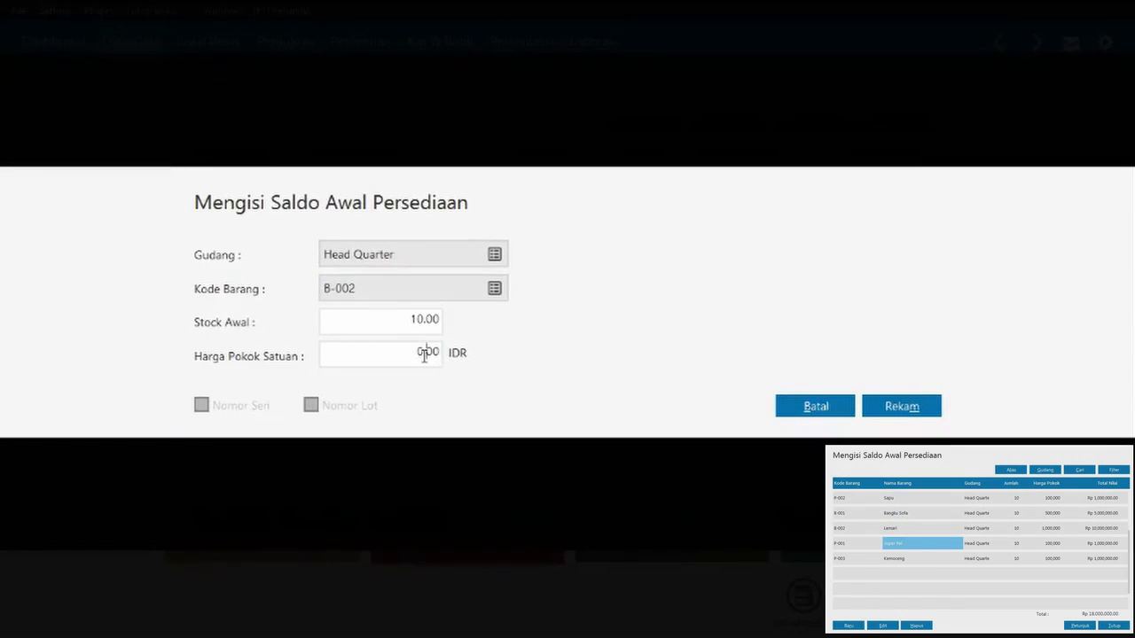
key("BackSpace")
key("BackSpace")
key("BackSpace")
key("BackSpace")
type("1000000")
left_click(399, 326)
left_click(918, 401)
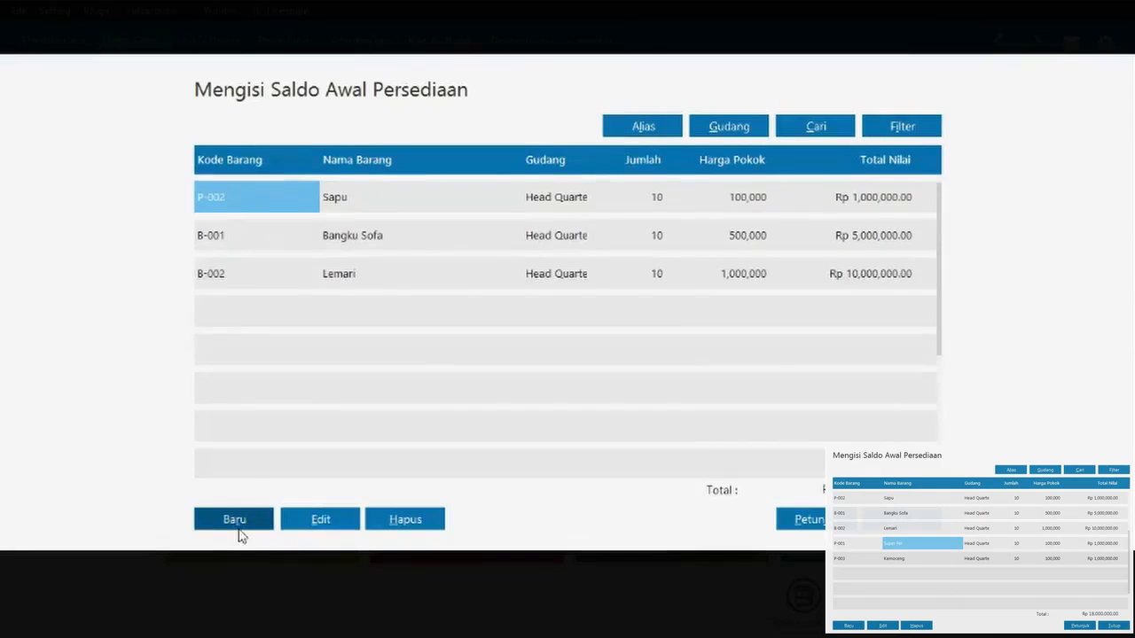
- Record opening stock of 10 Super Pel (P-001) at 100,000 each
left_click(239, 536)
left_click(494, 288)
left_click(472, 327)
double_click(415, 323)
left_click(415, 321)
type("1")
left_click(413, 354)
left_click(413, 354)
type("100,00")
left_click(367, 322)
left_click(874, 406)
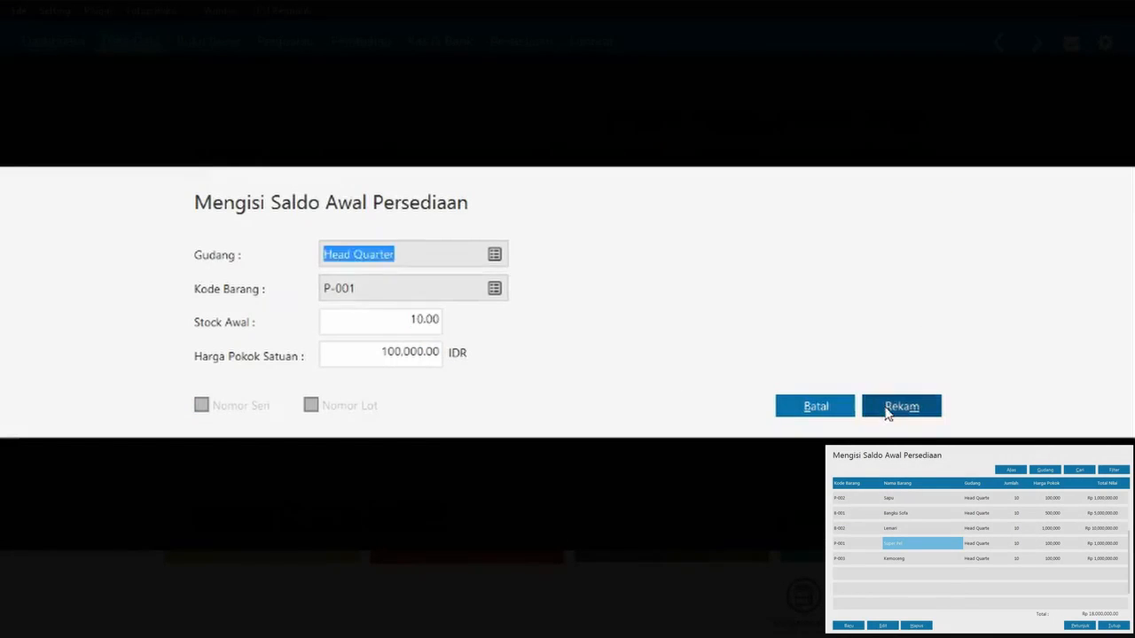
- Record opening stock of 10 Kemoceng (P-003) at 100,000 each
left_click(269, 516)
left_click(494, 291)
double_click(494, 400)
left_click(415, 321)
type("10")
left_click(415, 353)
left_click(415, 354)
type("100,00")
left_click(400, 320)
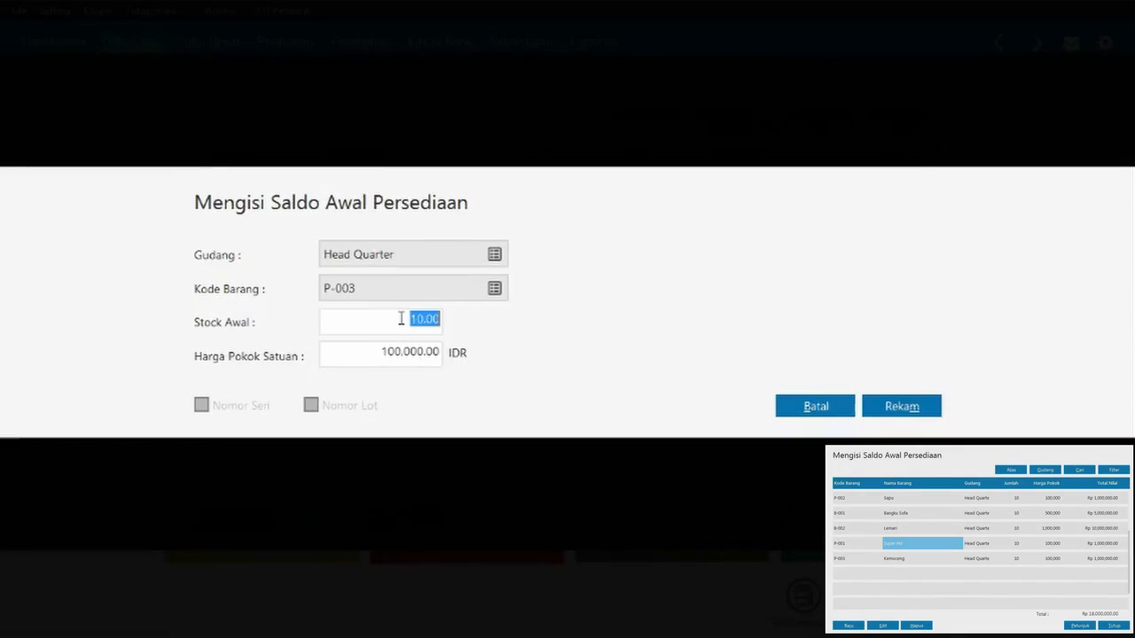
left_click(896, 406)
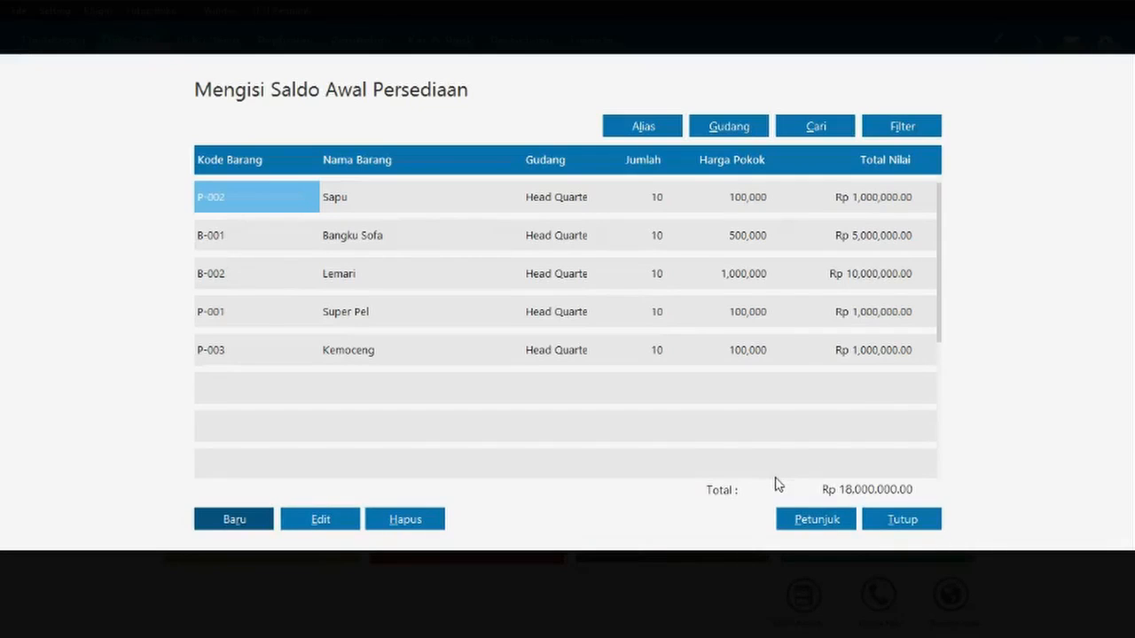
- Close the opening inventory list without recalculating inventory ending balances
left_click(902, 521)
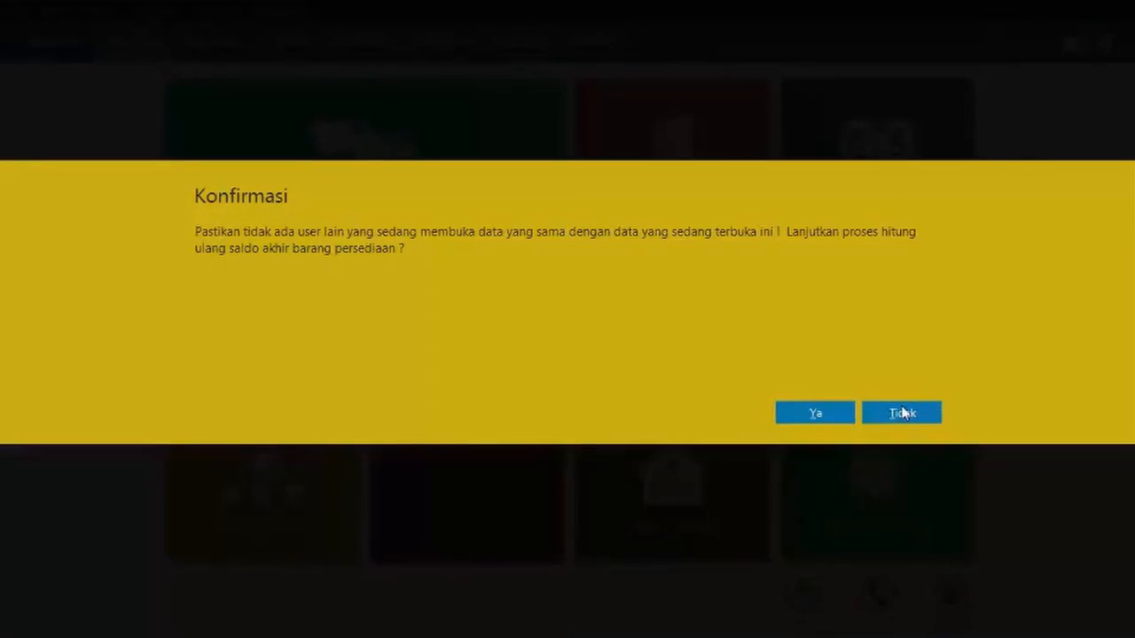
left_click(902, 413)
mouse_move(501, 302)
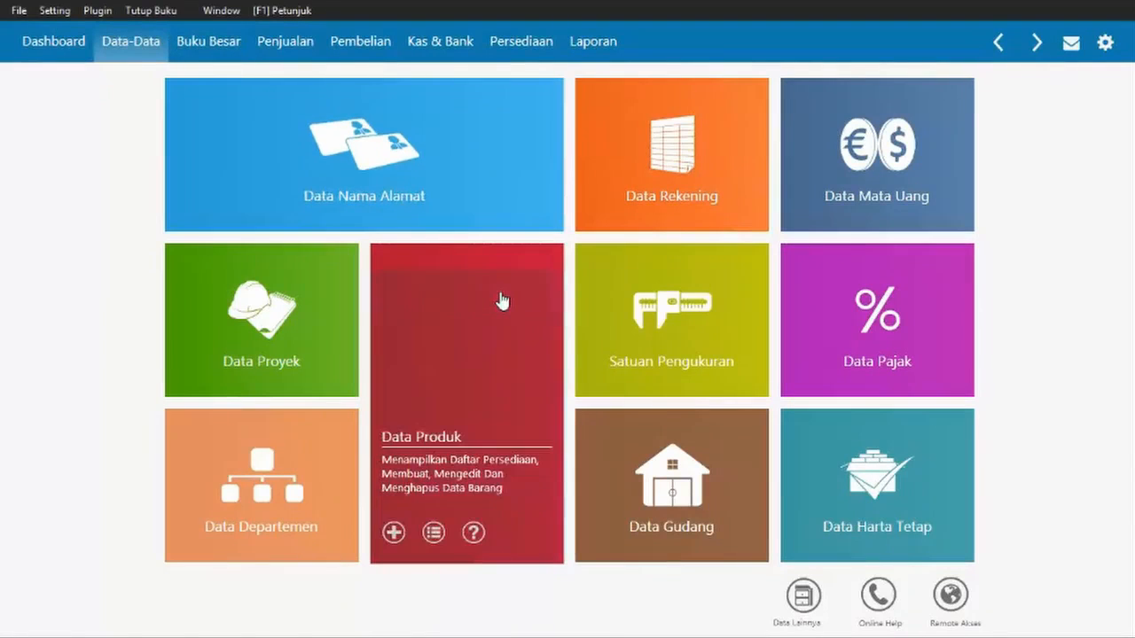
- Check the balance sheet figures in the Word exercise, then return to Zahir's Setting menu
key("alt+Tab")
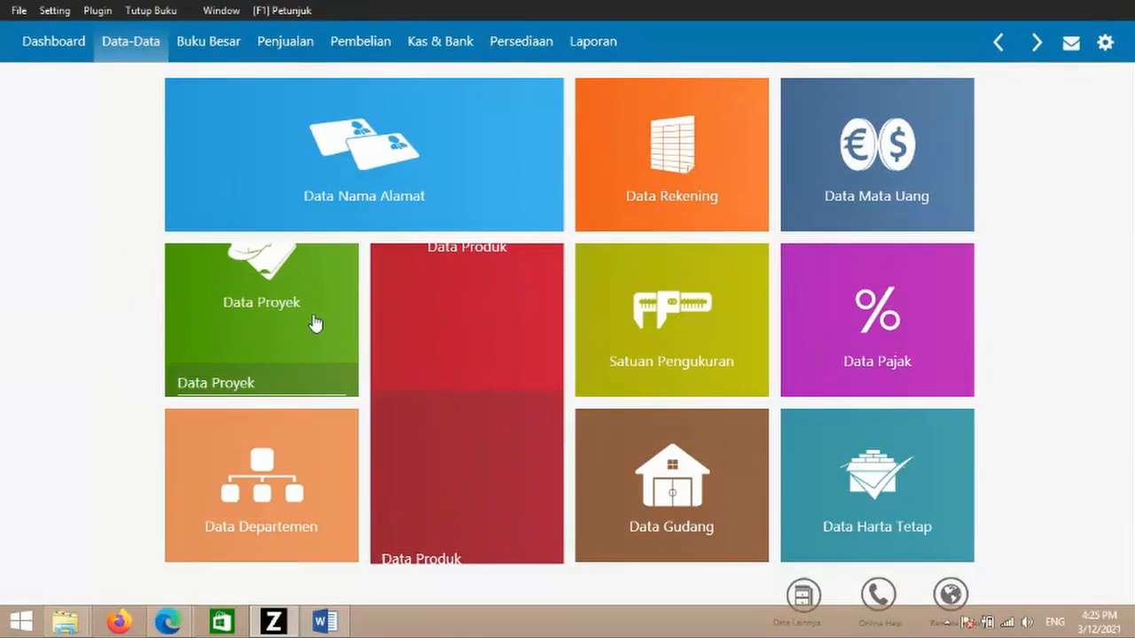
key("alt+Tab")
scroll(567, 355, "up", 10)
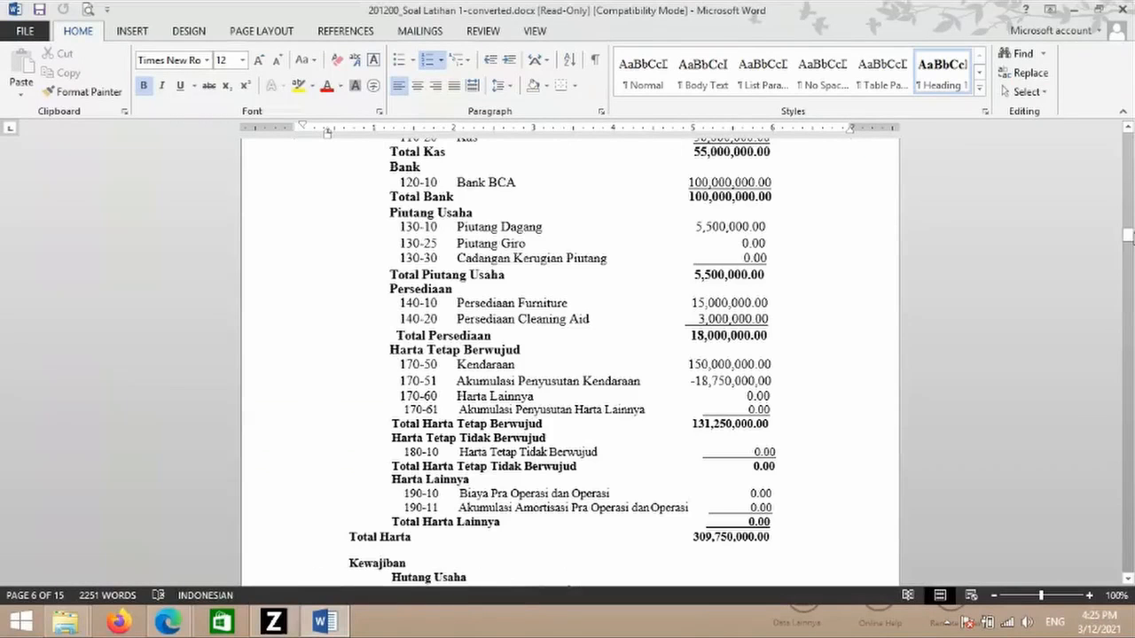
scroll(567, 354, "up", 3)
key("alt+Tab")
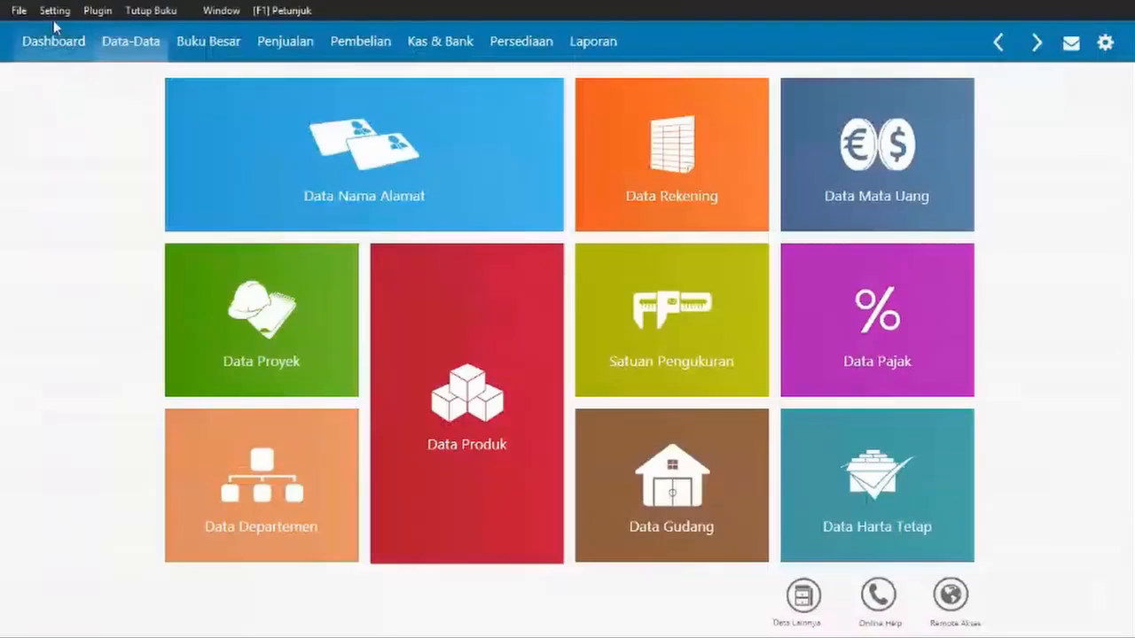
left_click(53, 12)
- Open Saldo Awal Akun and enter Kas Kecil 5,000,000 and Kas 50,000,000
mouse_move(71, 77)
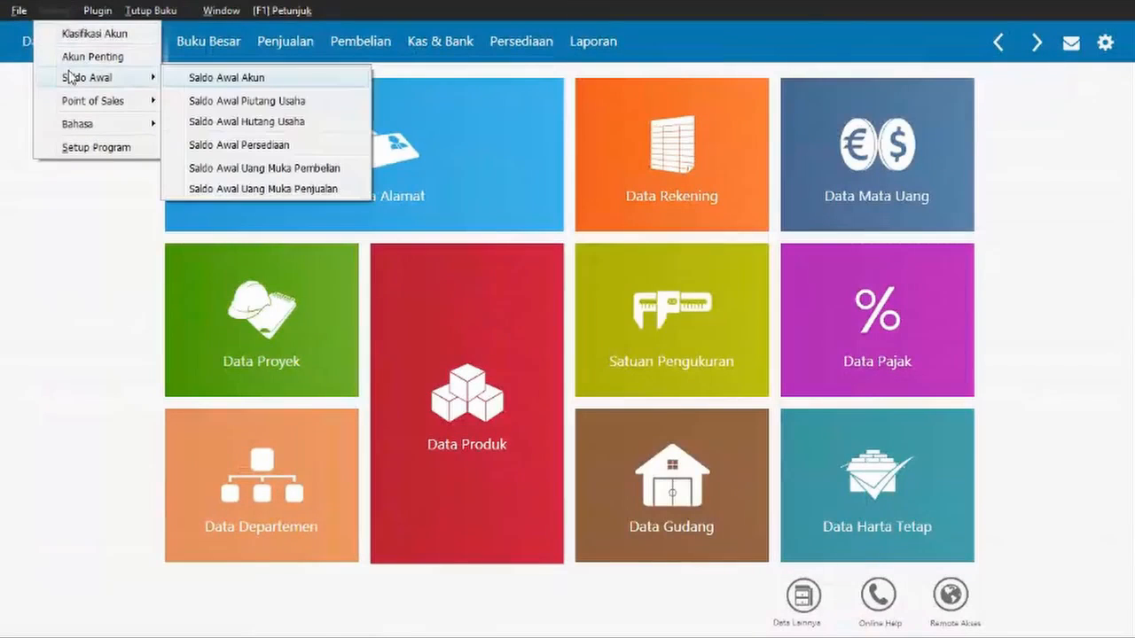
left_click(242, 78)
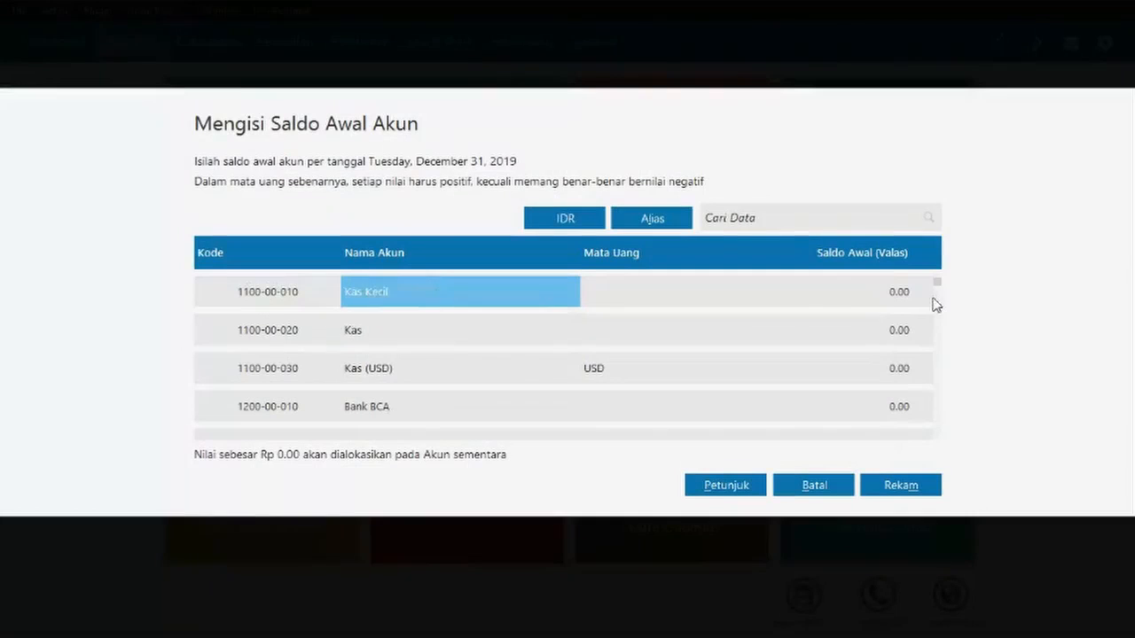
left_click(882, 301)
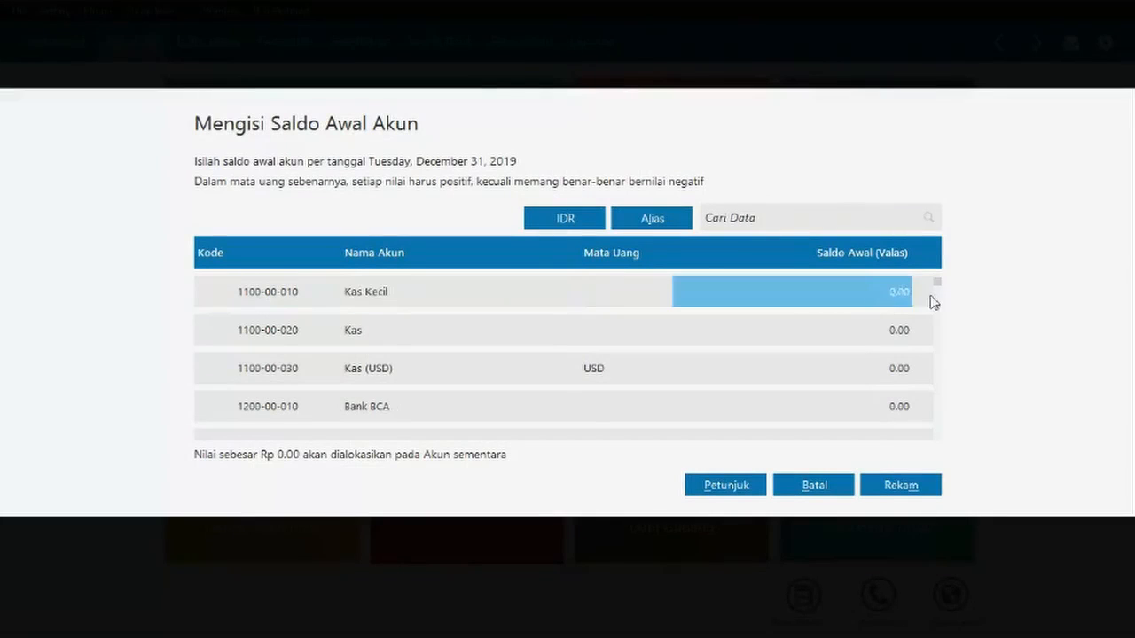
left_click(884, 296)
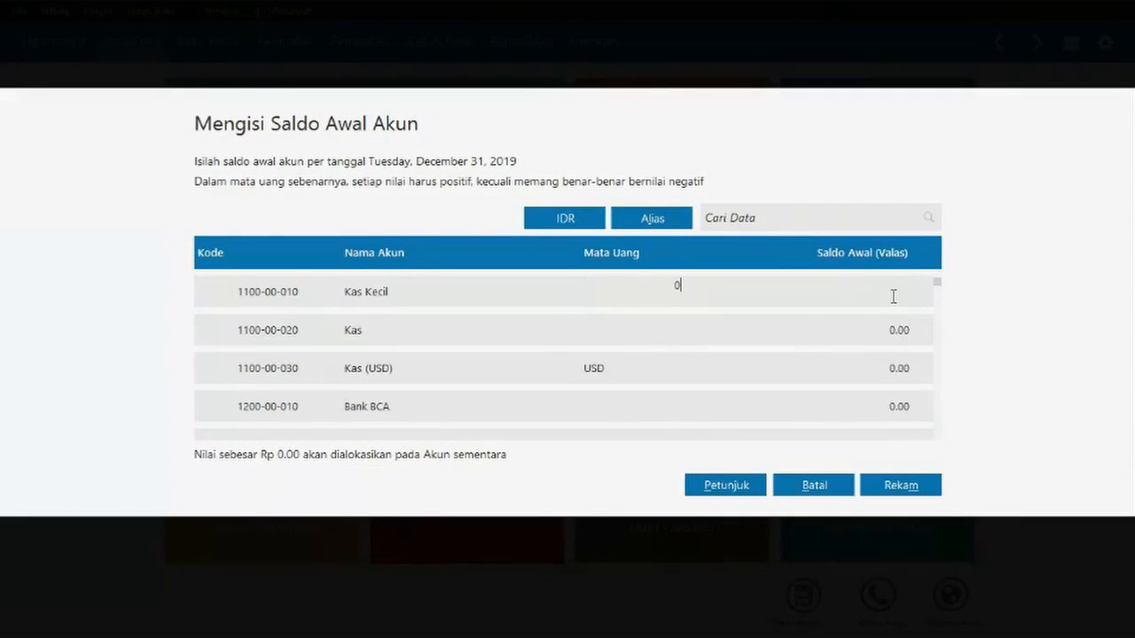
type("5,000,0")
type("00")
left_click(897, 330)
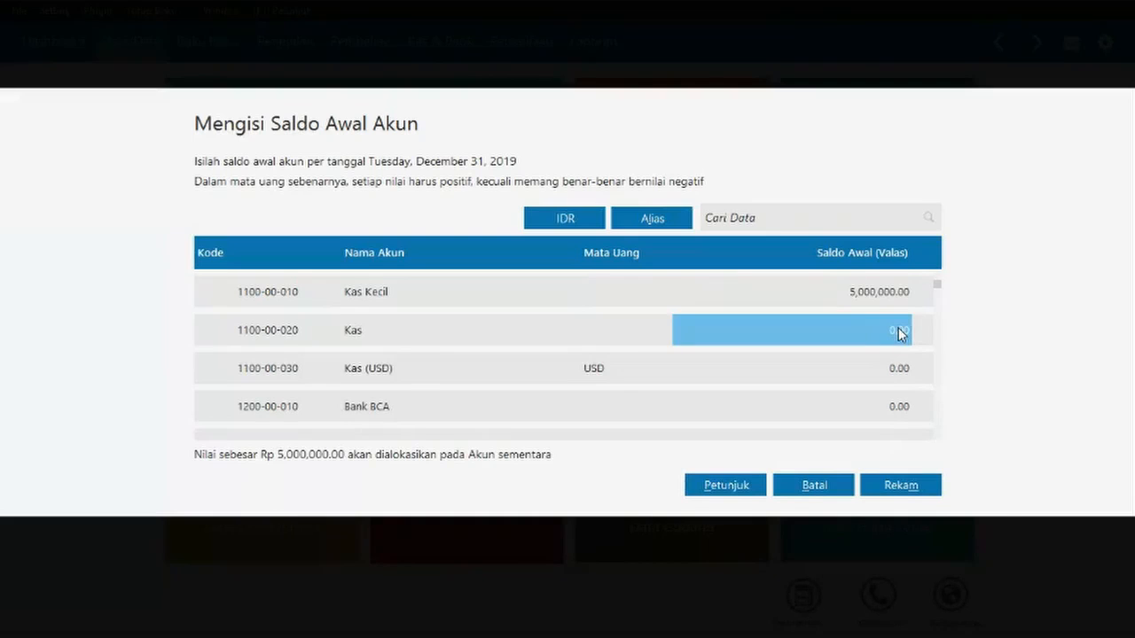
type("50")
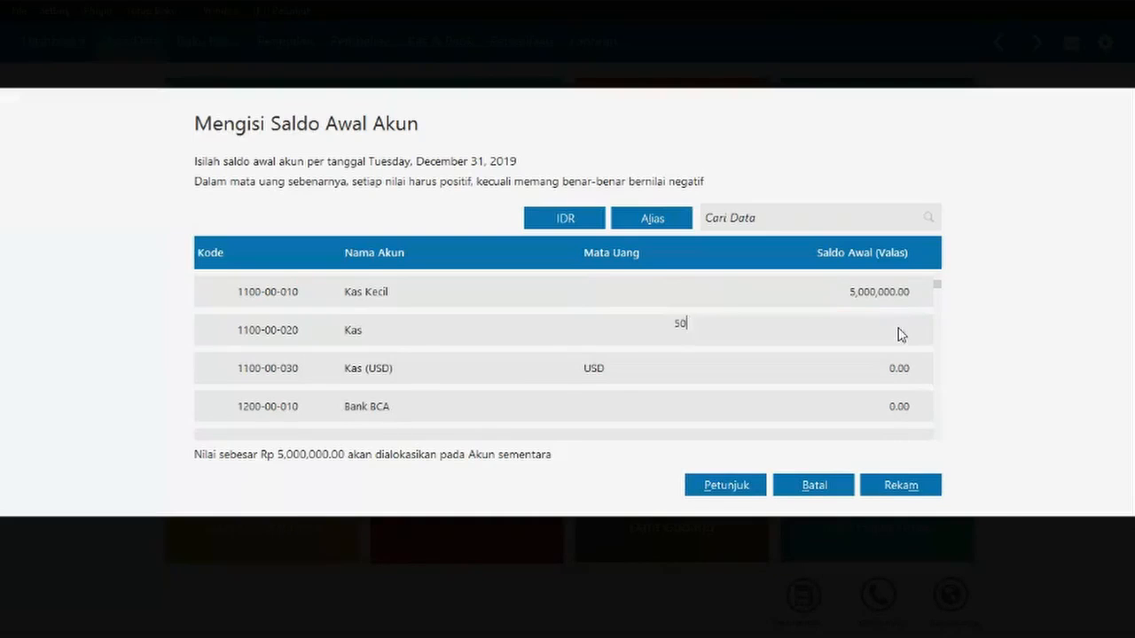
type("00")
left_click(707, 296)
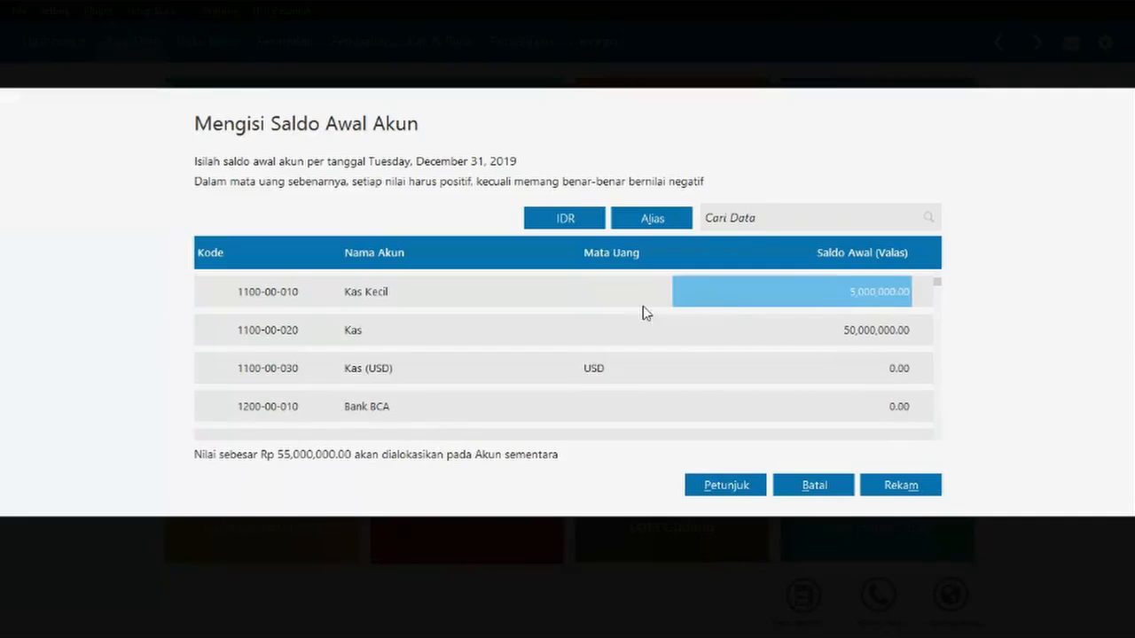
left_click(643, 300)
left_click(593, 222)
left_click(736, 324)
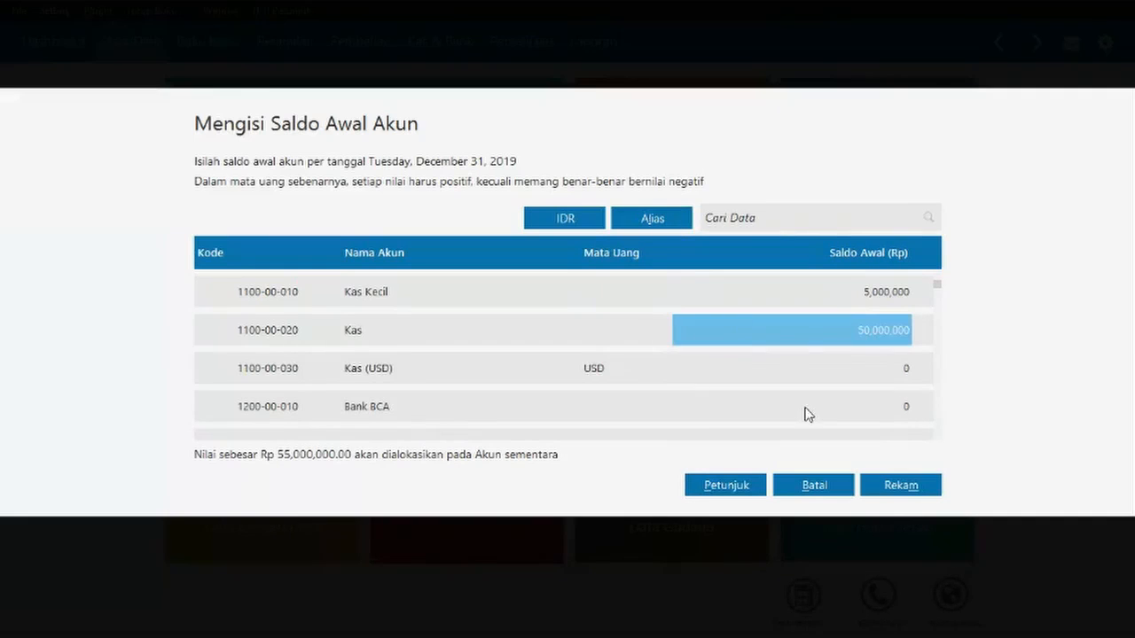
- Enter opening balances of 100,000,000 for Bank BCA and 5,500,000 for Piutang Dagang
scroll(824, 410, "down", 3)
left_click(849, 368)
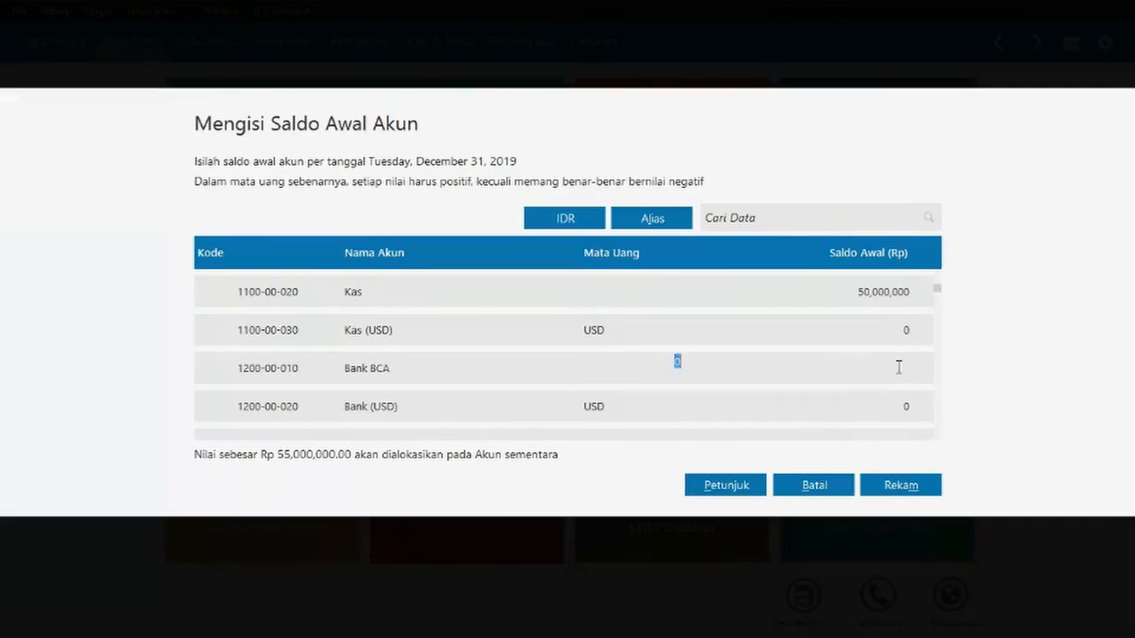
type("100,000,000")
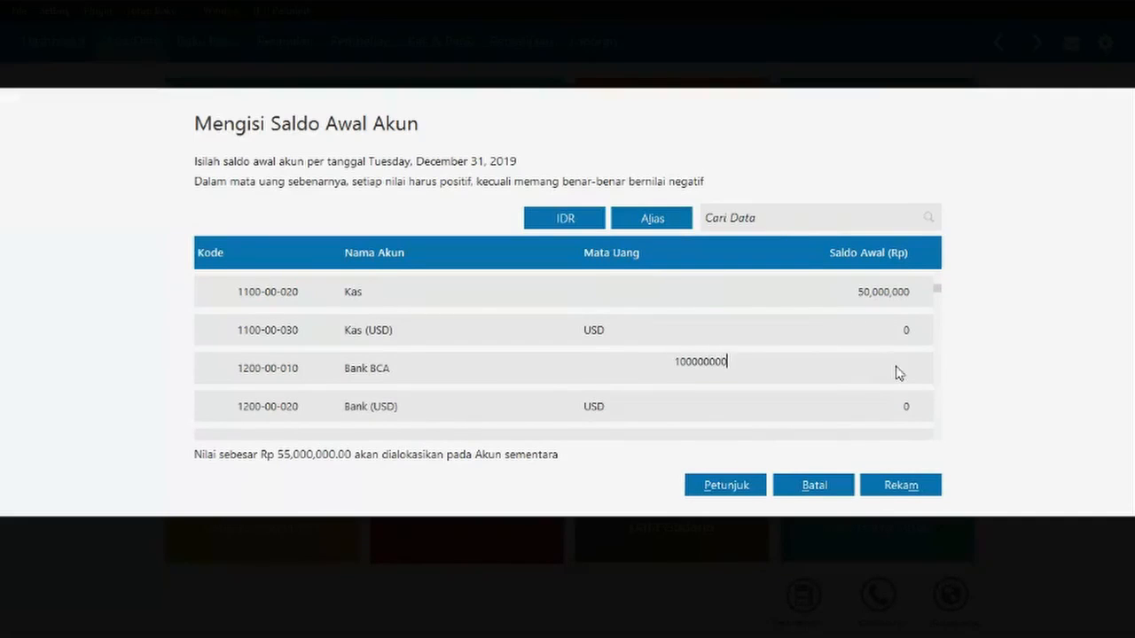
left_click(856, 331)
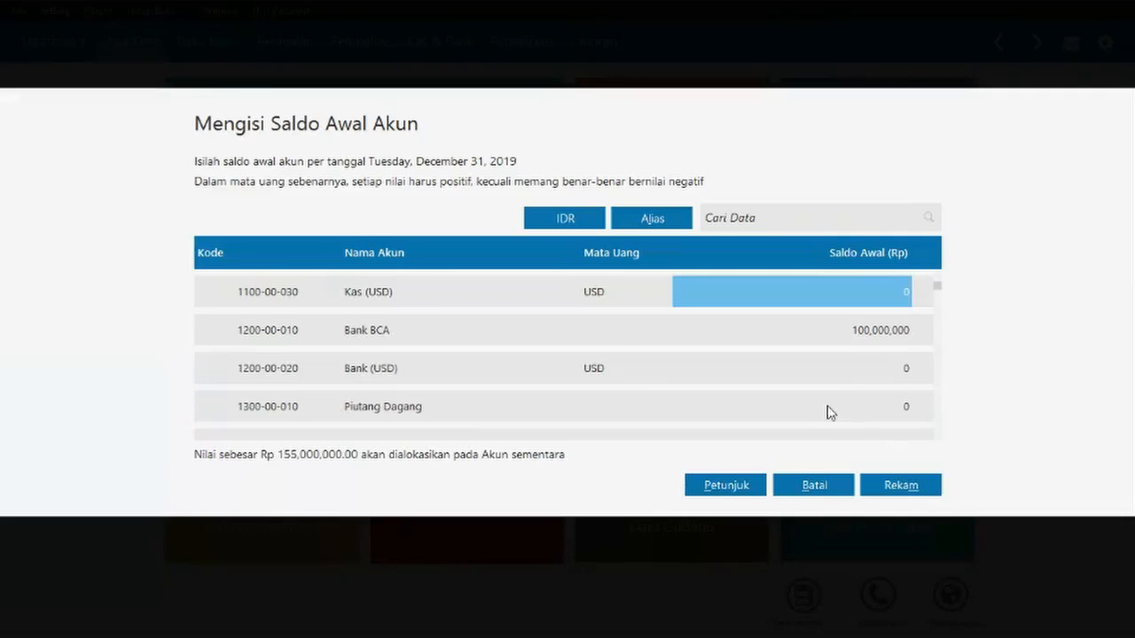
left_click(838, 336)
left_click(905, 405)
left_click(905, 407)
type("5,500,00")
type("00000")
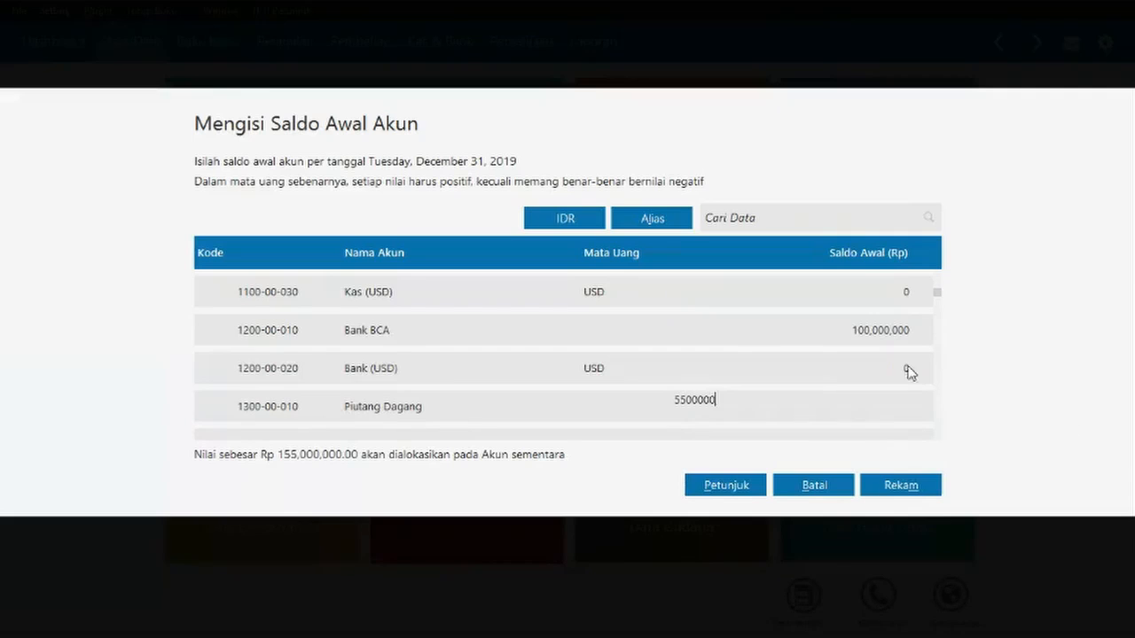
key("Return")
left_click(877, 375)
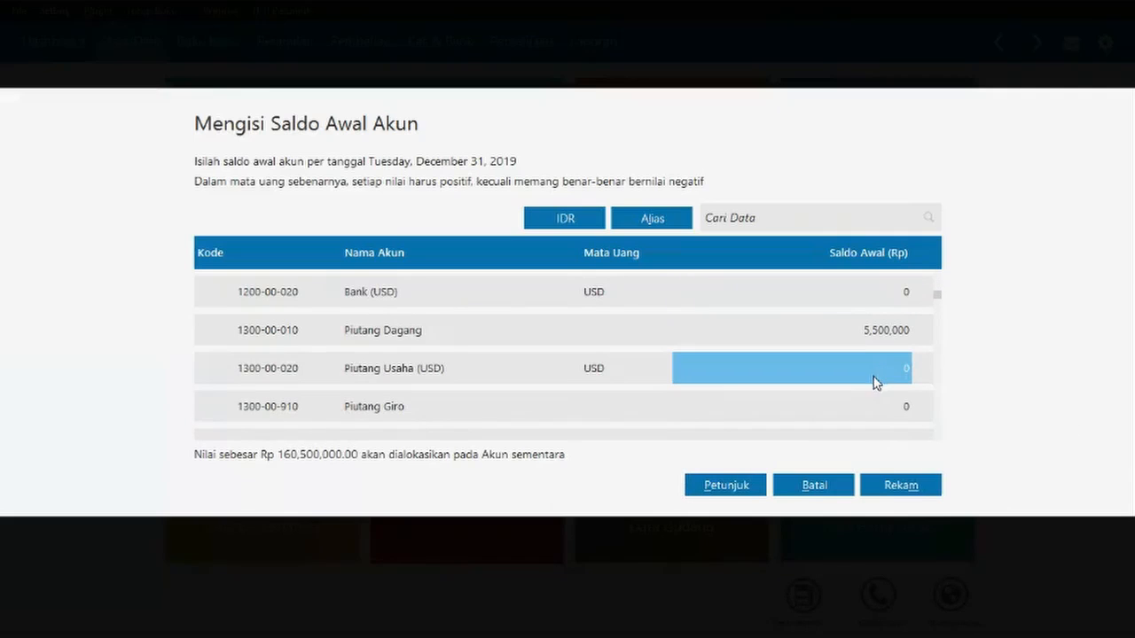
key("Down")
key("Down")
key("Down")
key("Down")
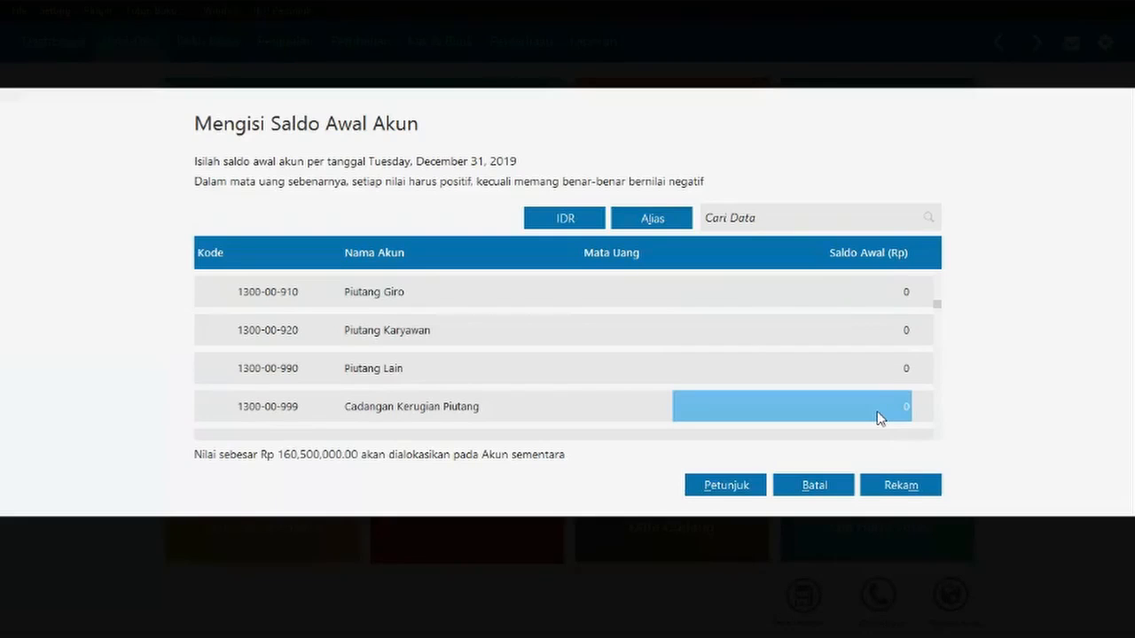
key("Down")
key("Down")
- Enter Persediaan Furniture 15,000,000 and Persediaan Cleaning Aid 3,000,000
left_click(901, 364)
type("15,000,000")
left_click(892, 331)
left_click(882, 370)
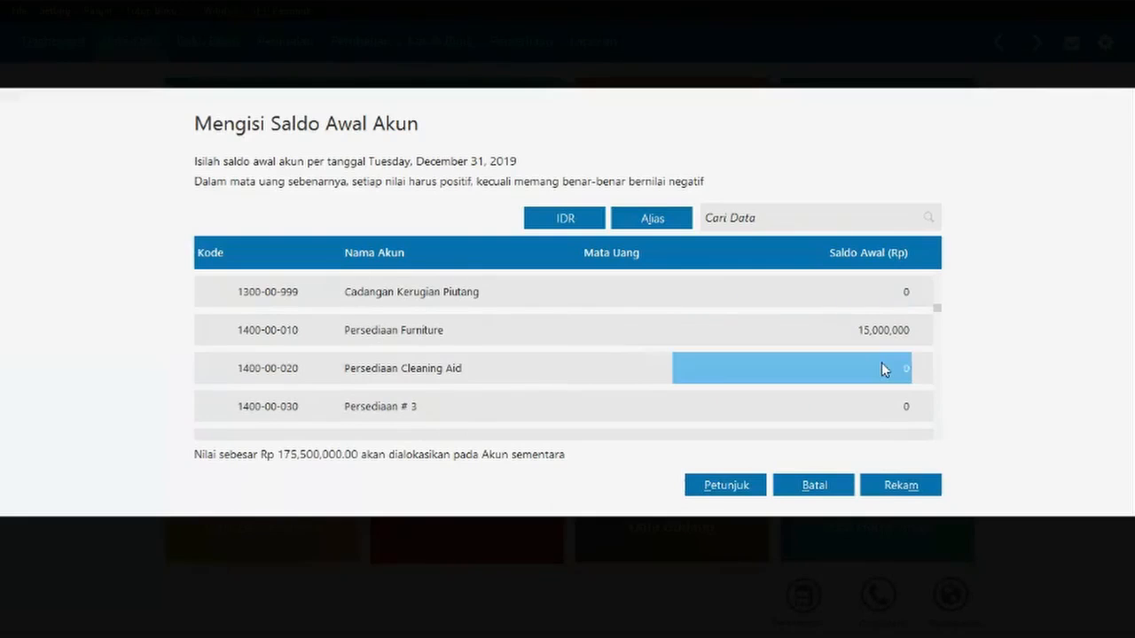
type("3000000")
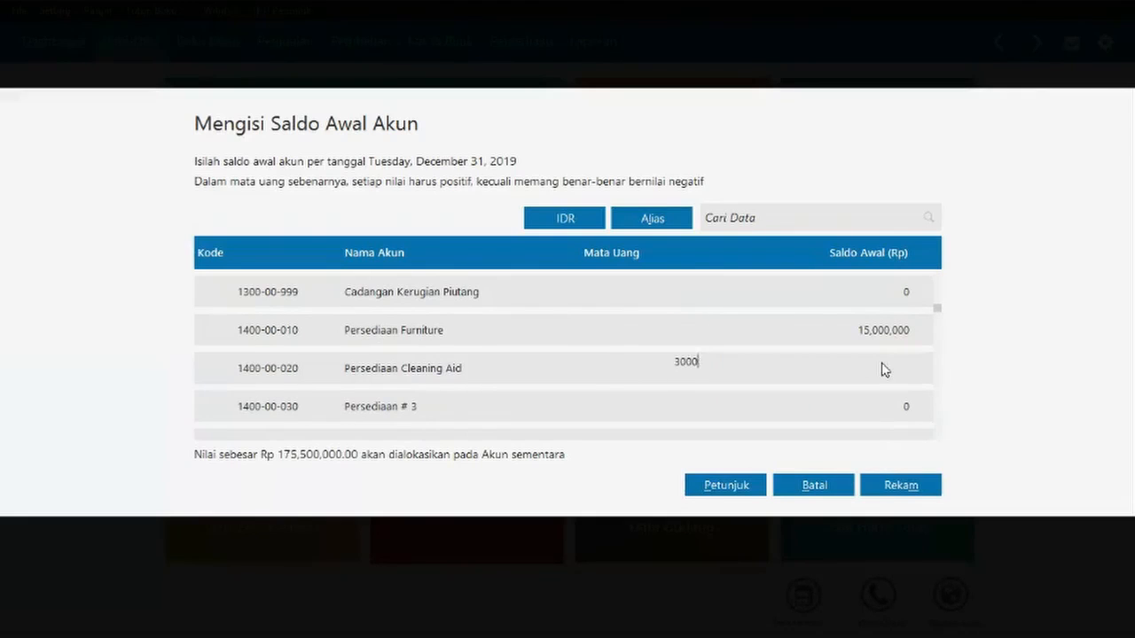
left_click(825, 333)
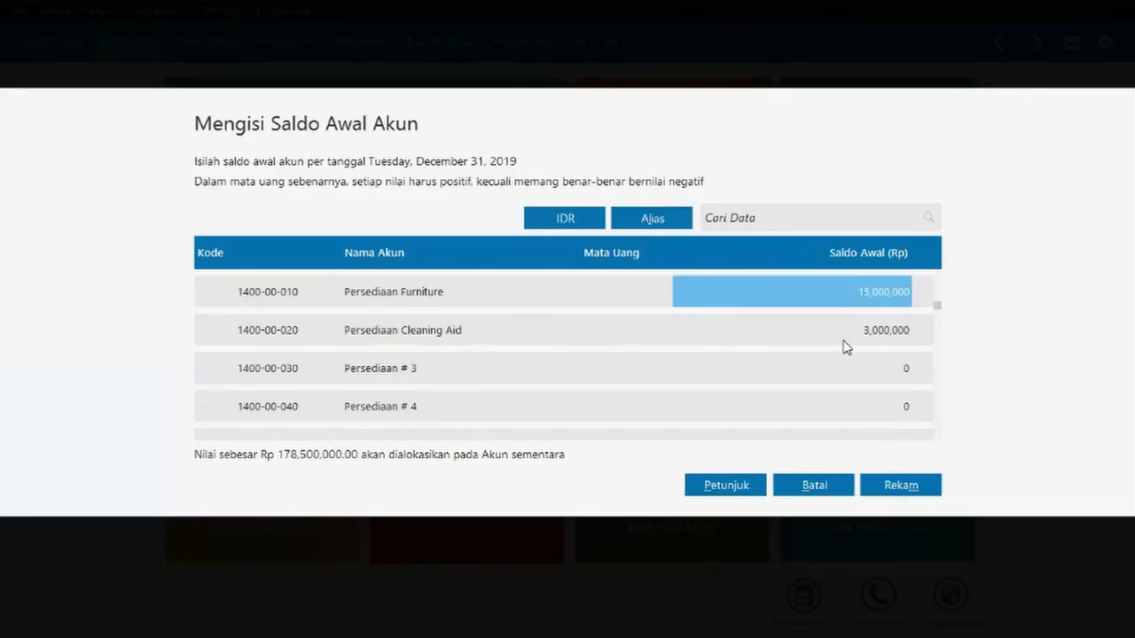
- Enter Kendaraan 150,000,000 and Akumulasi Penyusutan Kendaraan -18,750,000
left_click(811, 367)
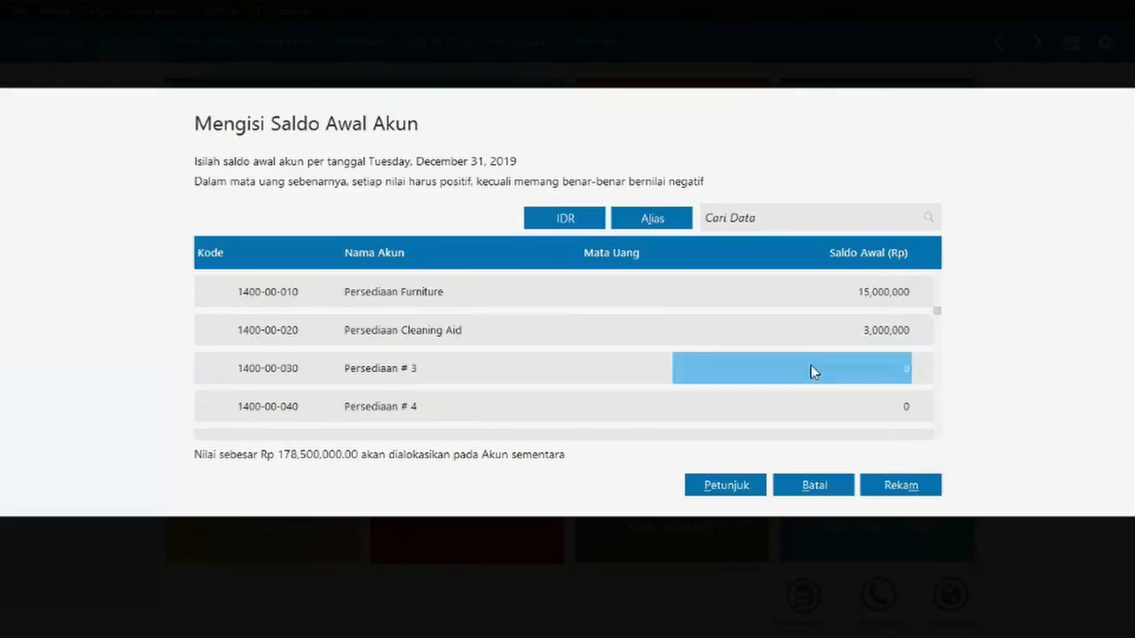
scroll(811, 366, "down", 10)
scroll(810, 371, "down", 5)
left_click(904, 369)
type("150,000,000")
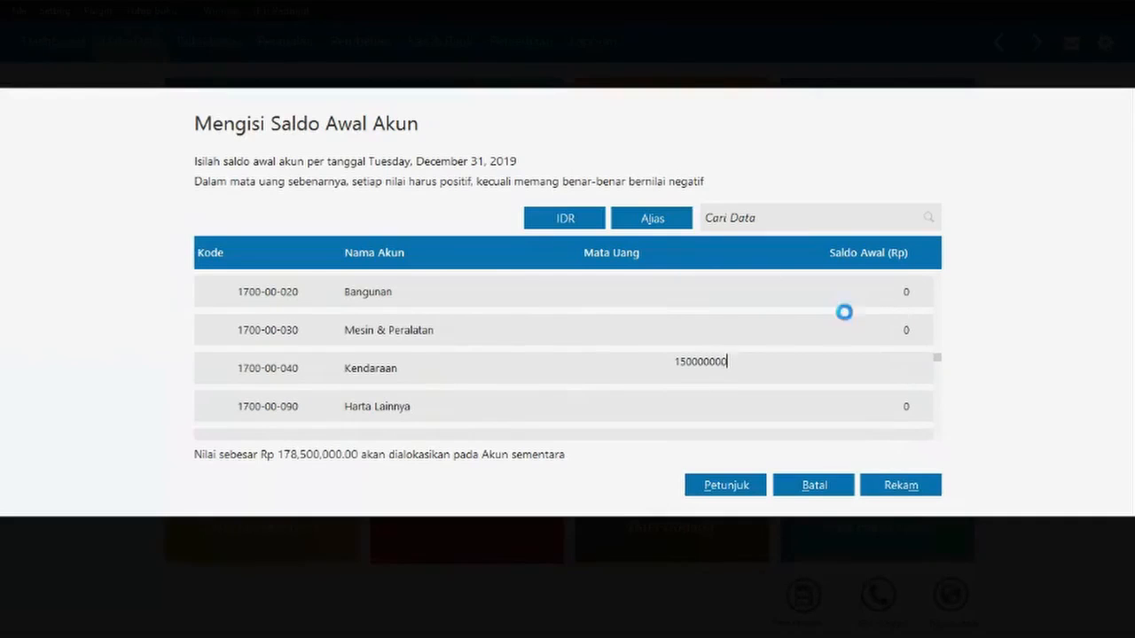
left_click(843, 306)
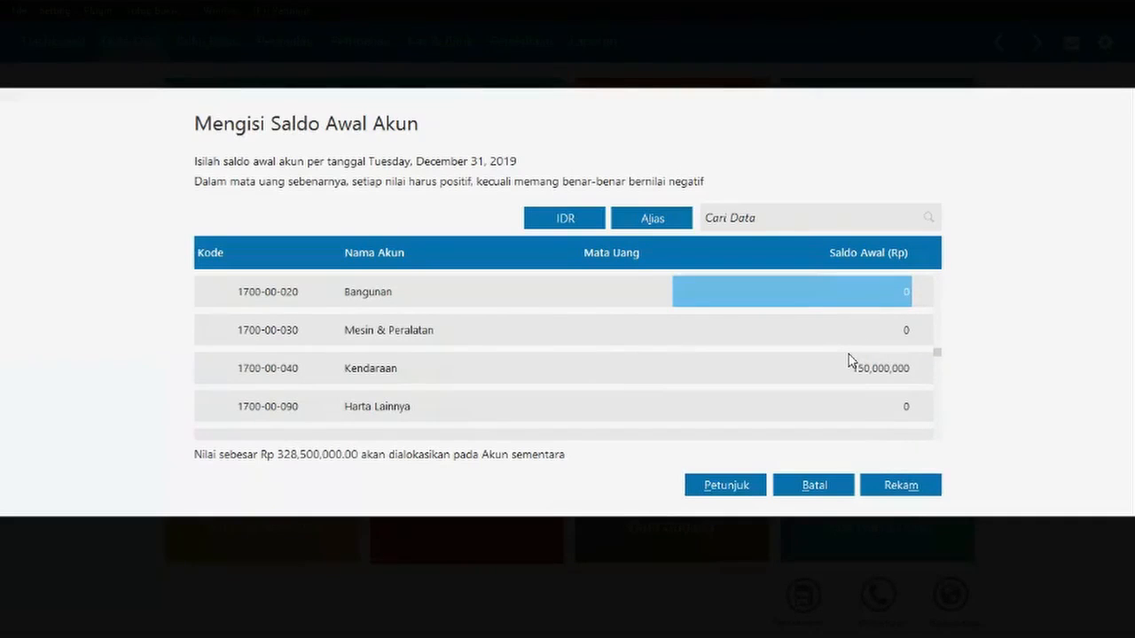
scroll(776, 381, "down", 5)
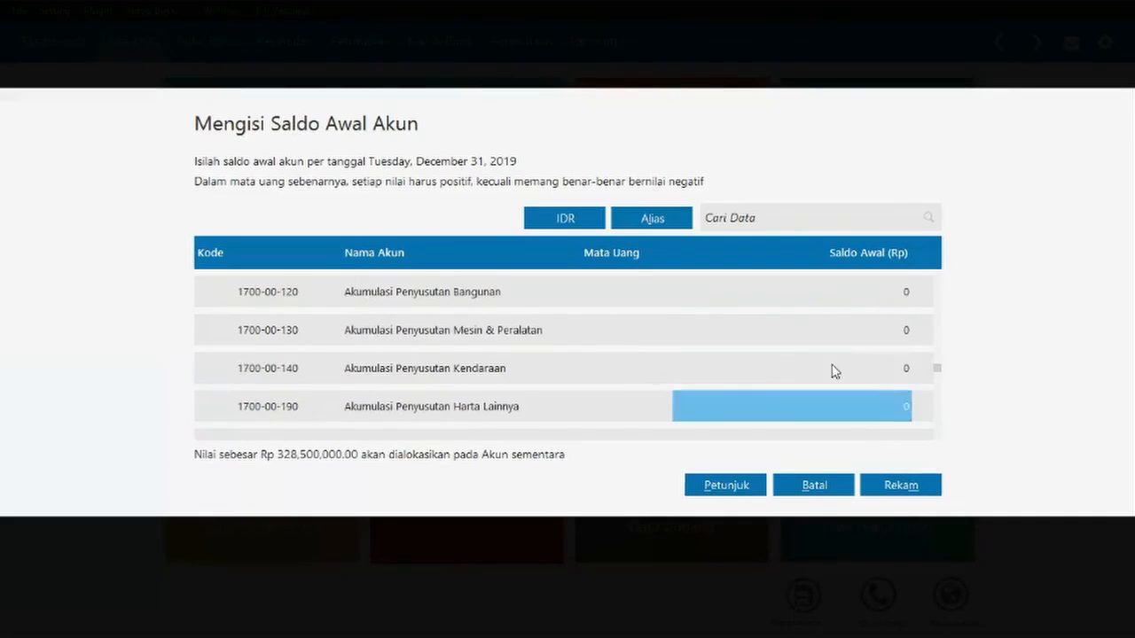
left_click(913, 375)
key("BackSpace")
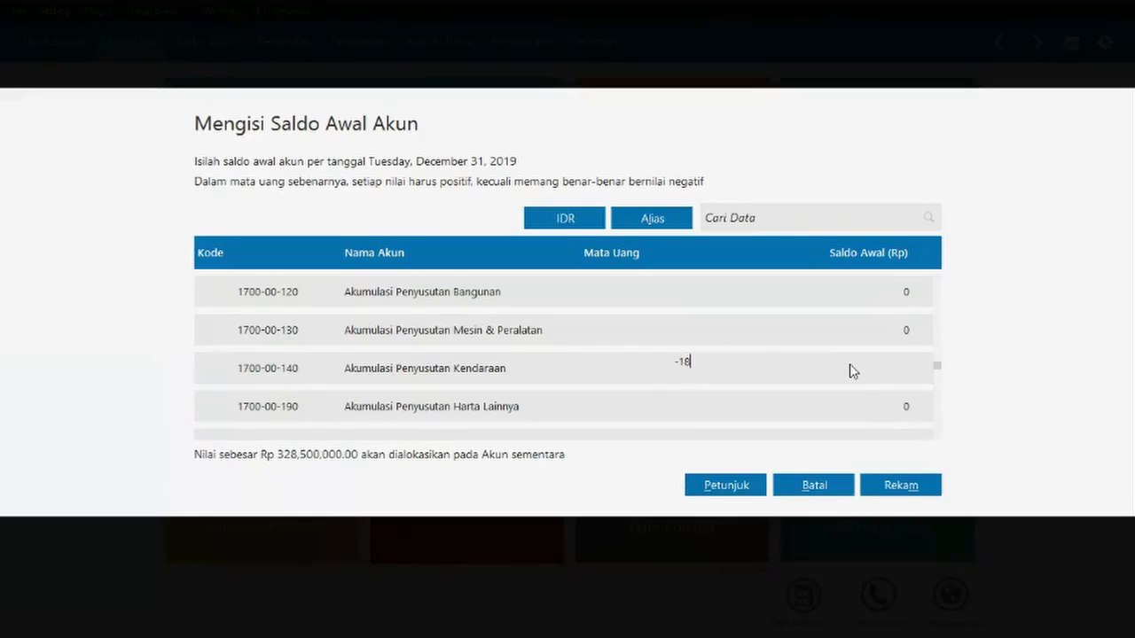
type("750000")
left_click(875, 325)
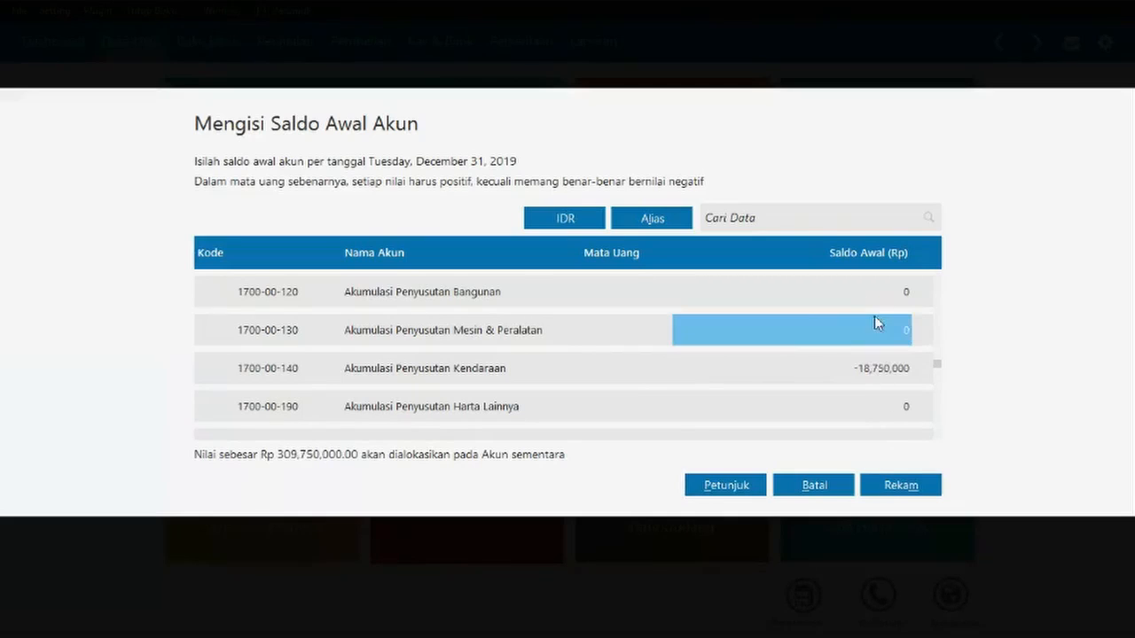
left_click(877, 373)
left_click(884, 407)
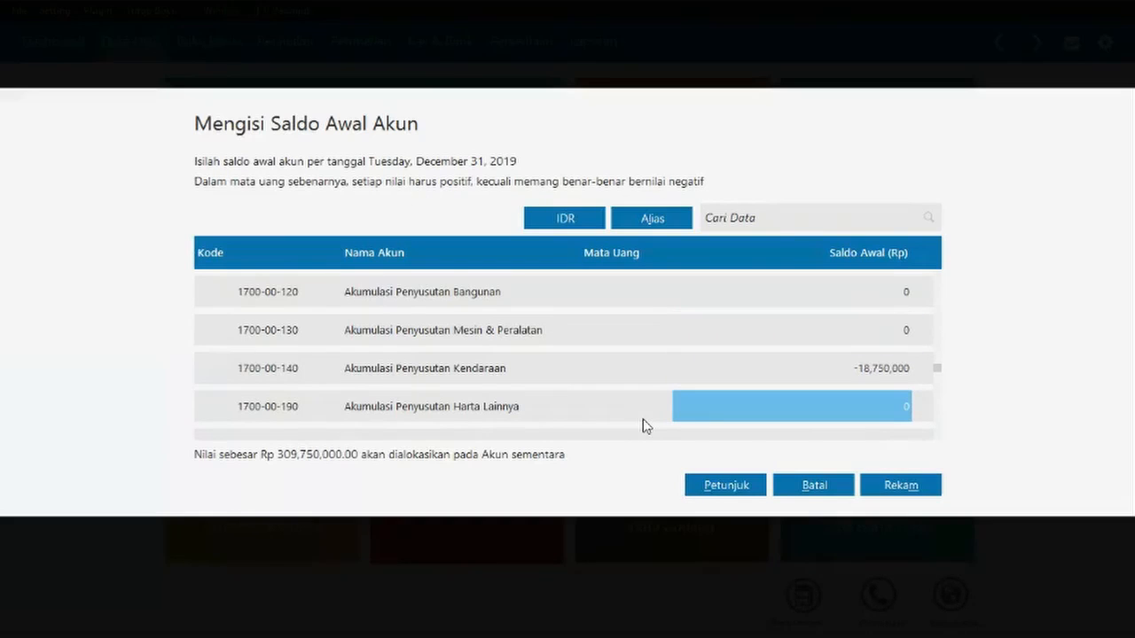
scroll(934, 382, "down", 10)
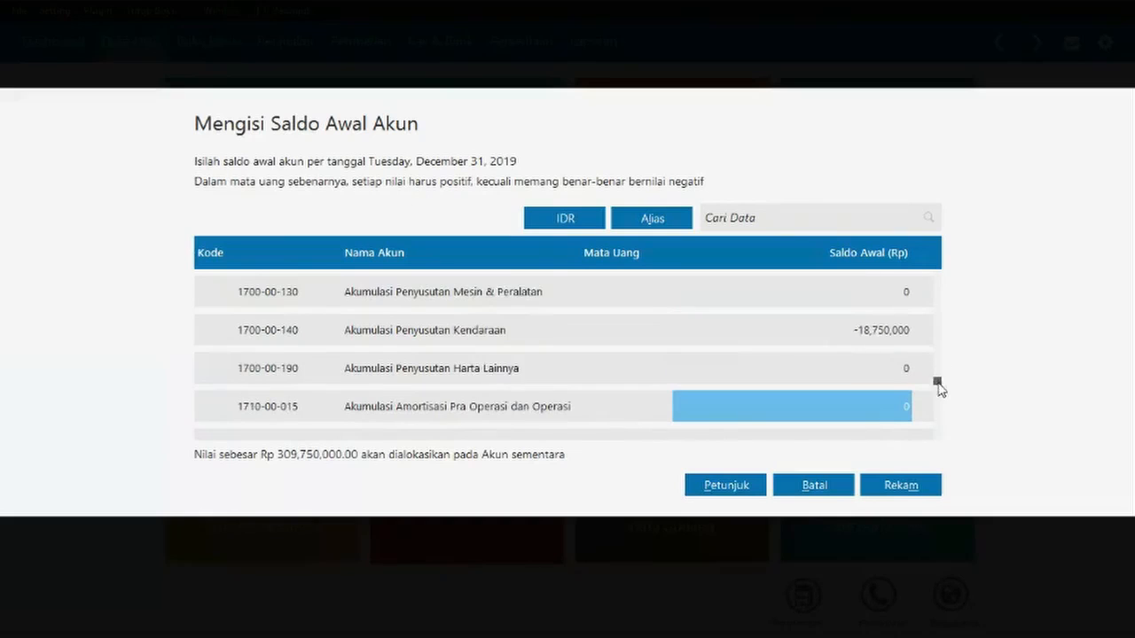
scroll(938, 381, "up", 12)
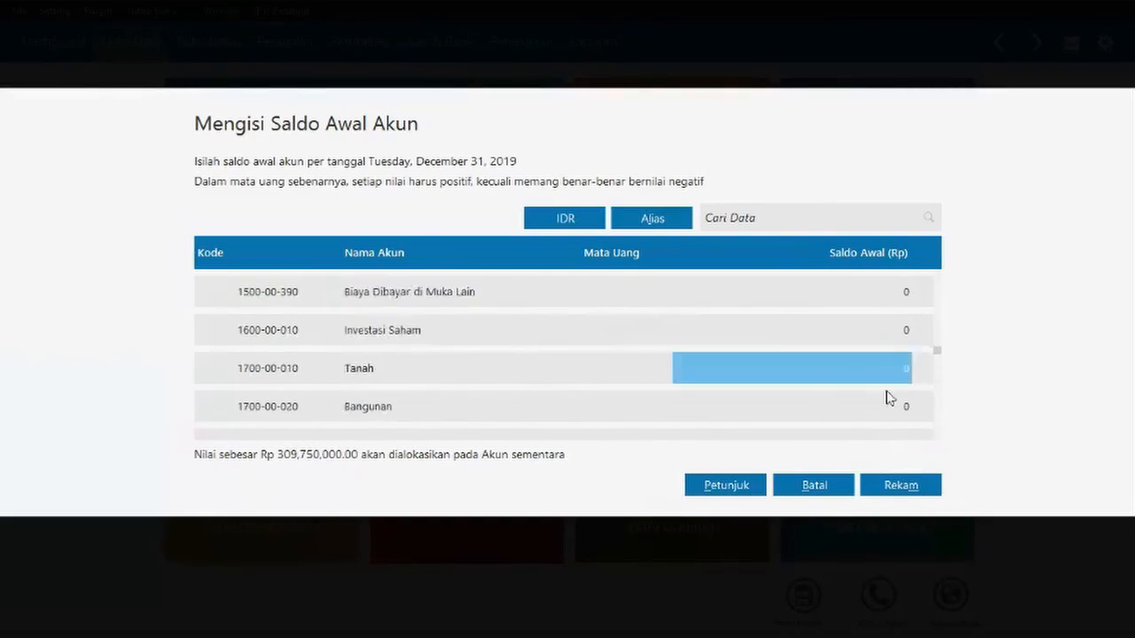
scroll(896, 397, "down", 2)
scroll(870, 422, "down", 3)
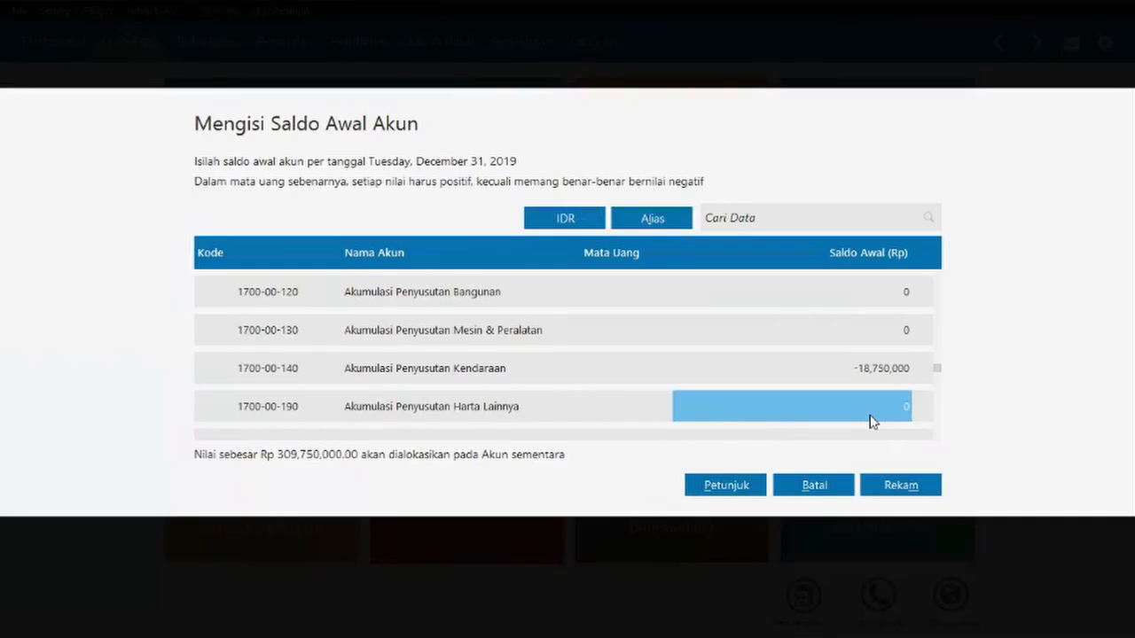
scroll(870, 422, "down", 6)
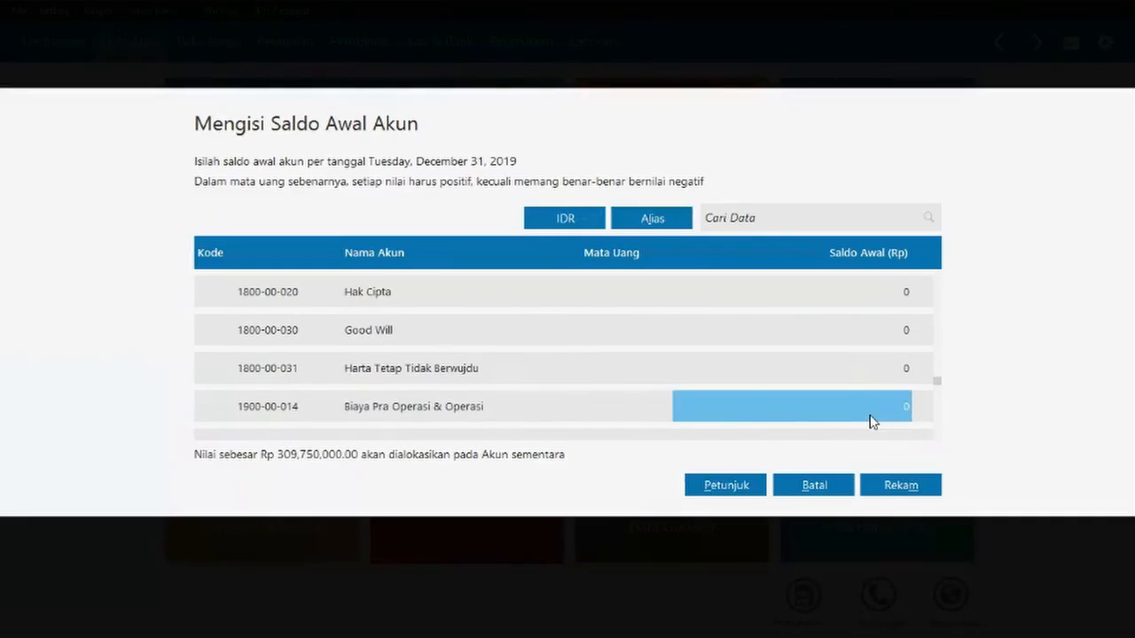
left_click(521, 373)
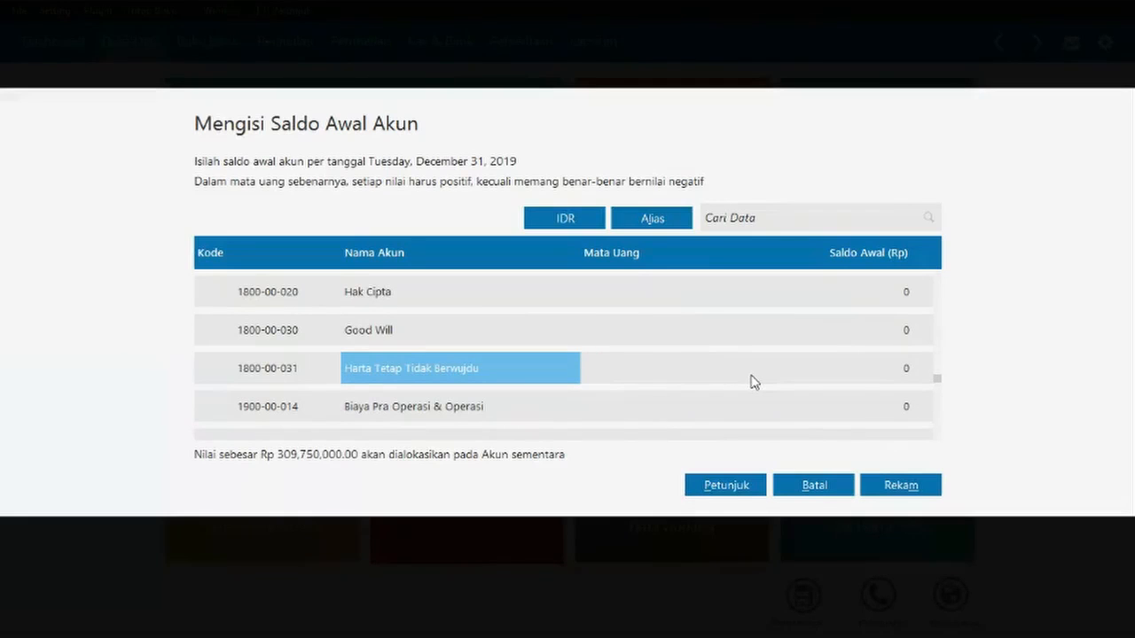
key("Down")
key("Down")
key("Down")
key("Down")
key("Down")
key("Down")
key("Down")
key("Down")
key("Down")
key("Down")
key("Down")
key("Down")
key("Down")
key("Down")
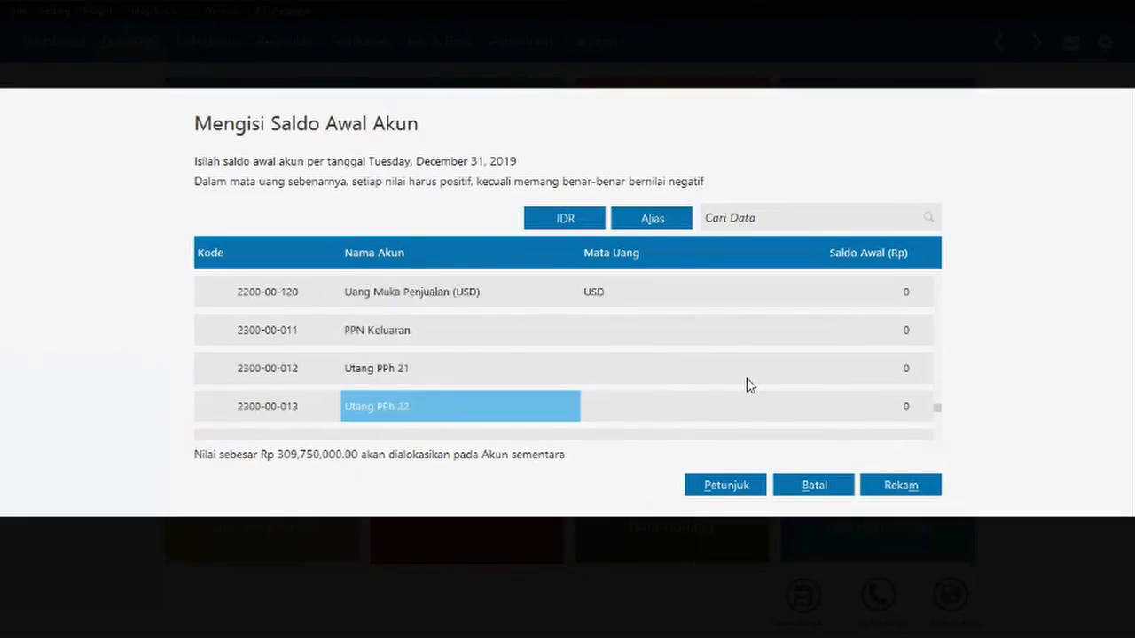
key("Up")
key("Up")
key("Up")
key("Up")
key("Up")
key("Up")
key("Up")
key("Up")
key("Up")
key("Up")
key("Up")
key("Up")
key("Up")
key("Up")
key("Up")
key("Up")
key("Up")
key("Up")
key("Up")
key("Up")
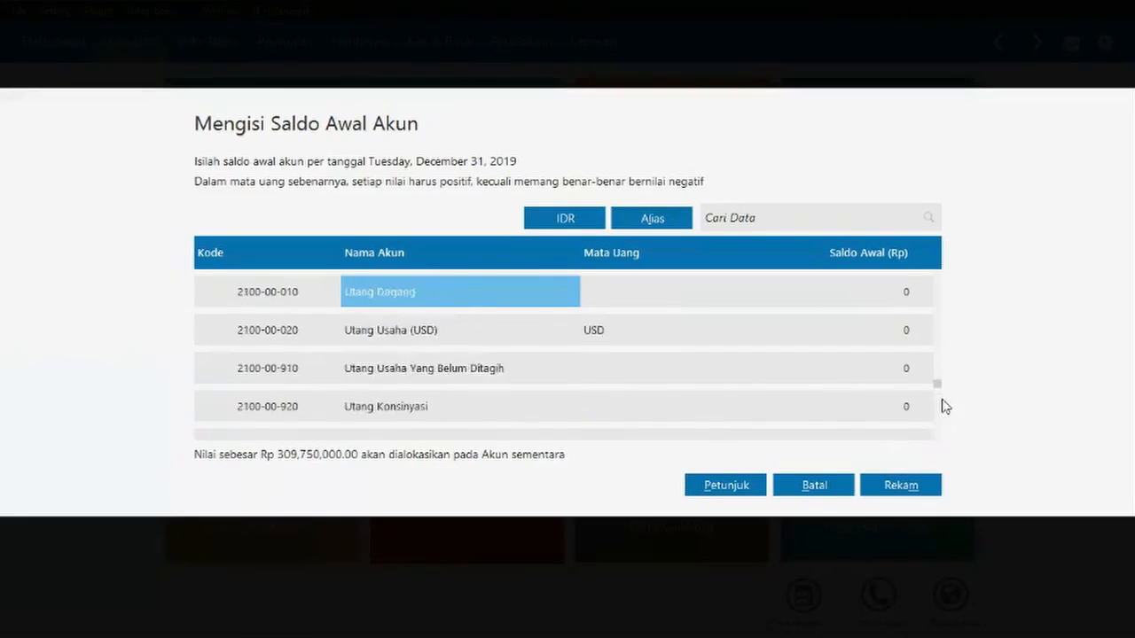
key("Up")
key("Up")
key("Up")
key("Up")
key("Up")
key("Up")
key("Up")
key("Up")
key("Up")
key("Up")
key("Up")
key("Up")
key("Up")
key("Up")
key("Up")
key("Up")
key("Up")
key("Up")
key("Up")
key("Up")
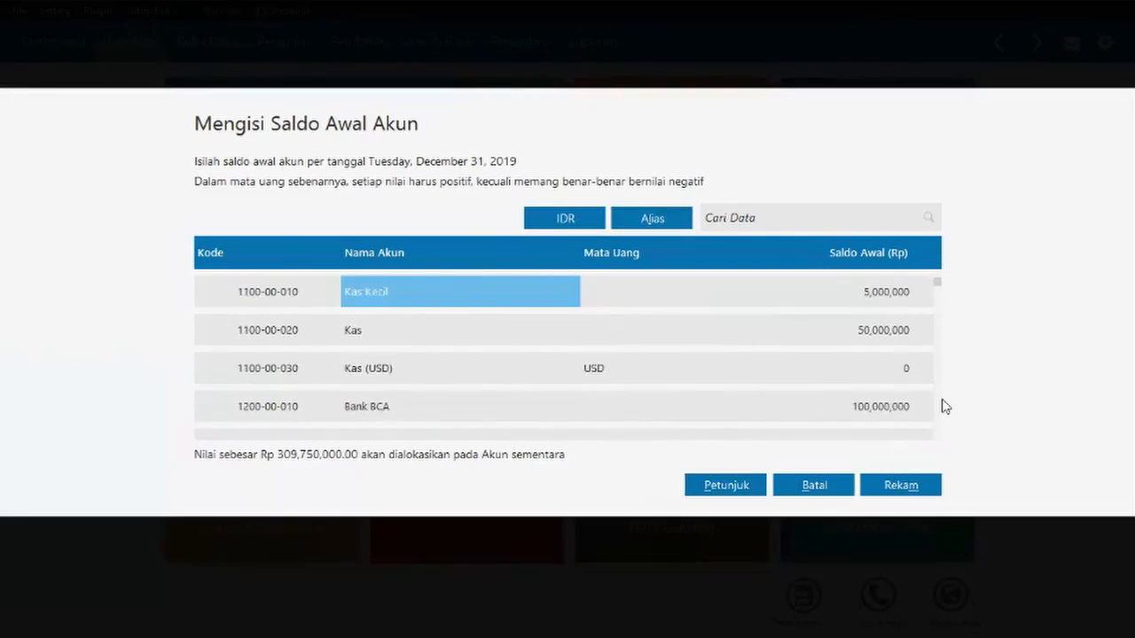
key("Down")
key("Down")
key("Down")
key("Down")
key("Down")
key("Down")
key("Down")
key("Down")
key("Down")
key("Down")
key("Down")
key("Down")
key("Down")
key("Down")
key("Down")
key("Down")
left_click(826, 217)
type("oper")
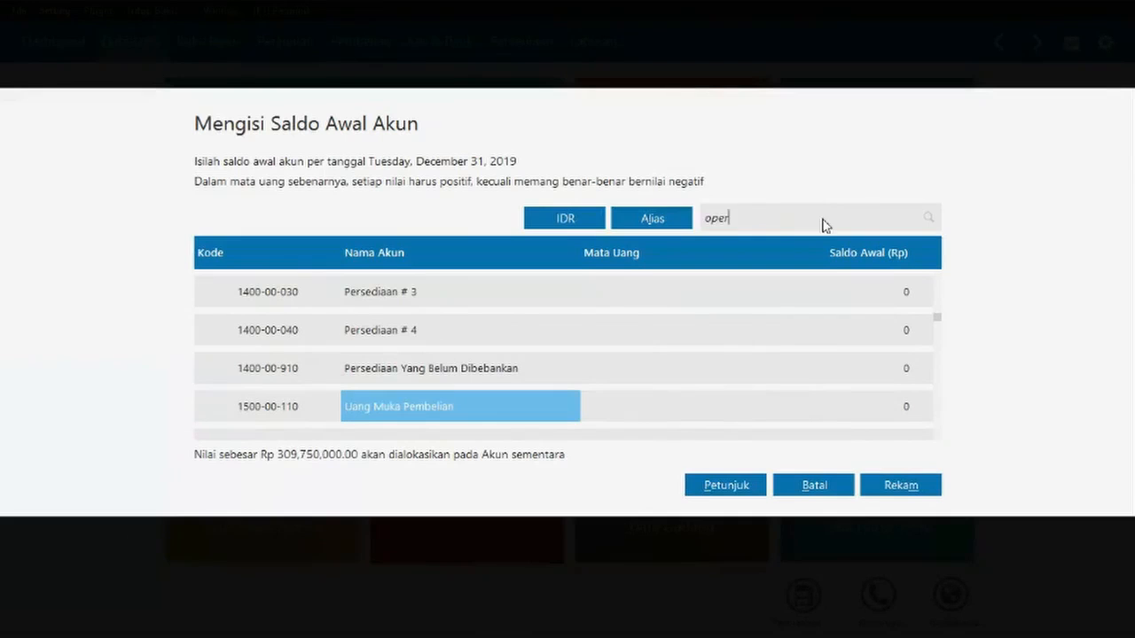
key("BackSpace")
key("BackSpace")
key("BackSpace")
key("BackSpace")
left_click_drag(937, 318, 937, 329)
left_click(786, 335)
scroll(786, 337, "down", 10)
scroll(783, 335, "down", 16)
scroll(784, 335, "up", 8)
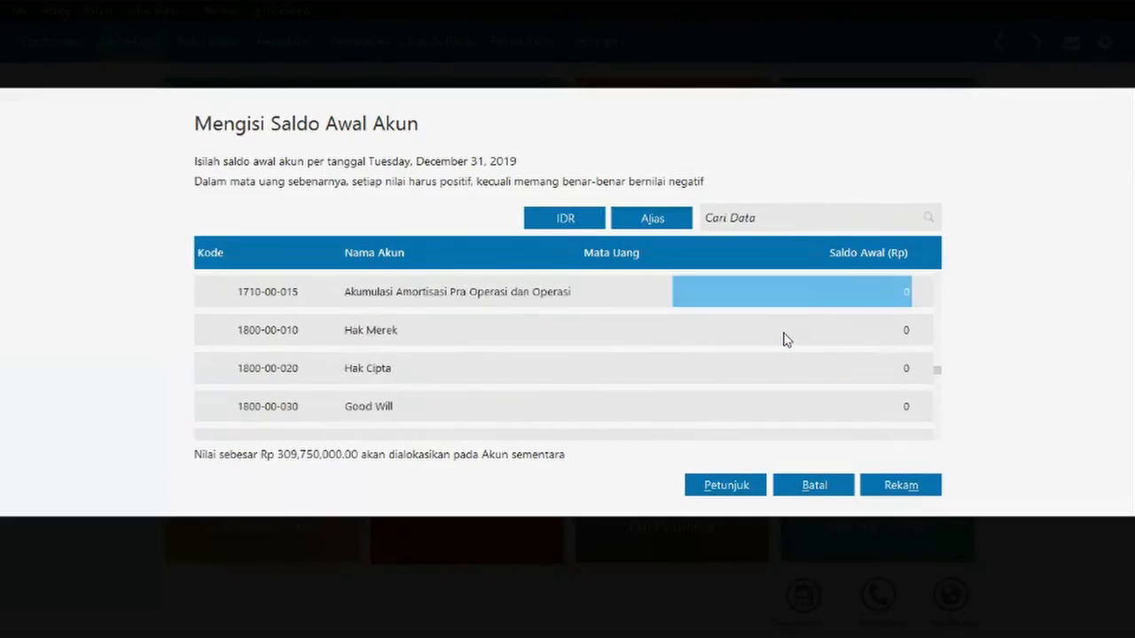
scroll(784, 335, "down", 2)
scroll(638, 355, "up", 15)
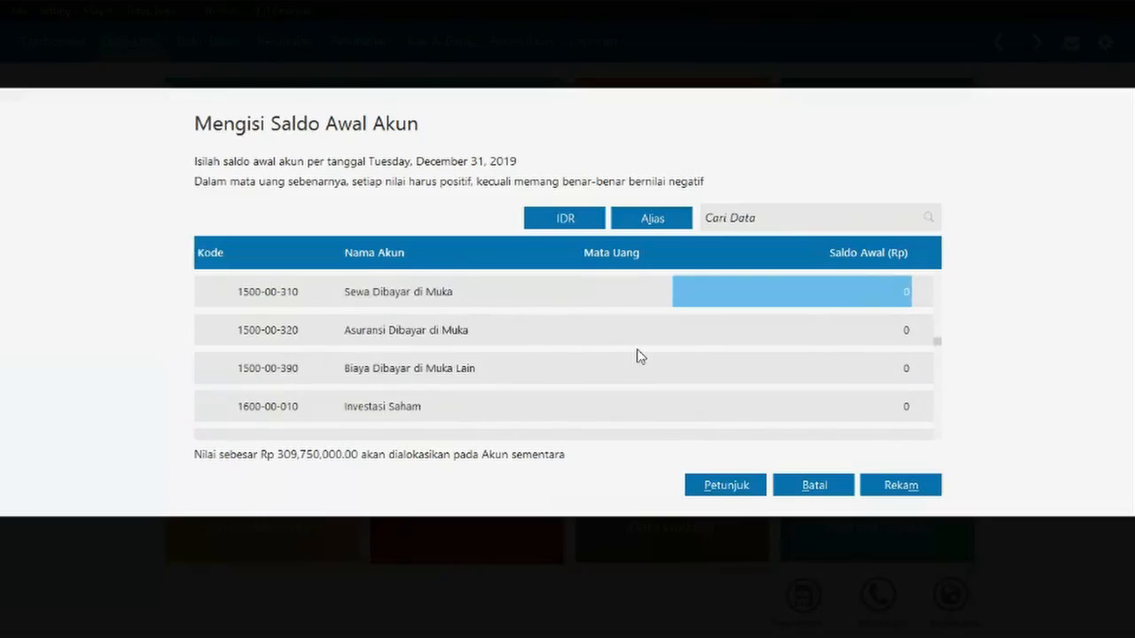
scroll(639, 354, "down", 15)
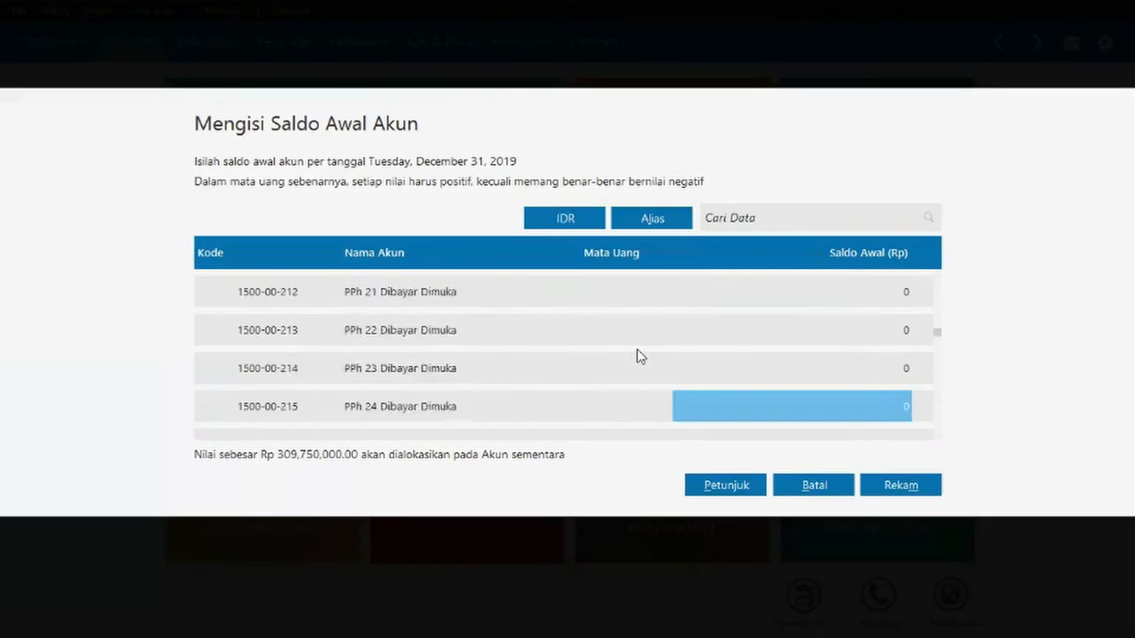
scroll(639, 355, "up", 6)
scroll(640, 355, "down", 12)
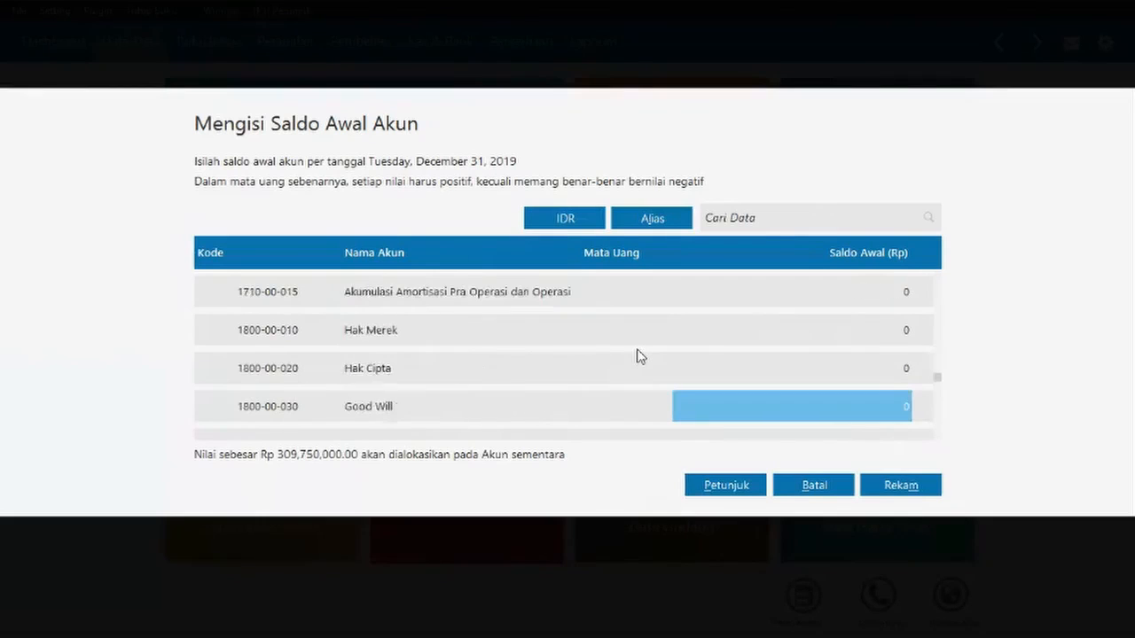
scroll(640, 356, "up", 6)
scroll(554, 368, "down", 20)
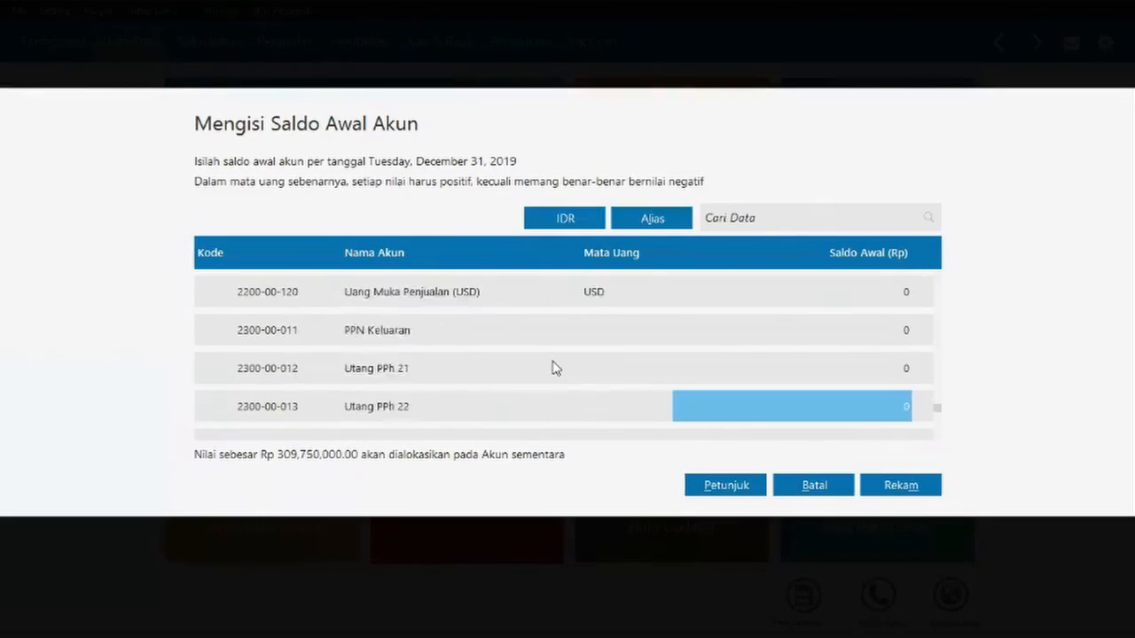
scroll(558, 366, "up", 10)
scroll(556, 367, "up", 10)
scroll(555, 367, "down", 8)
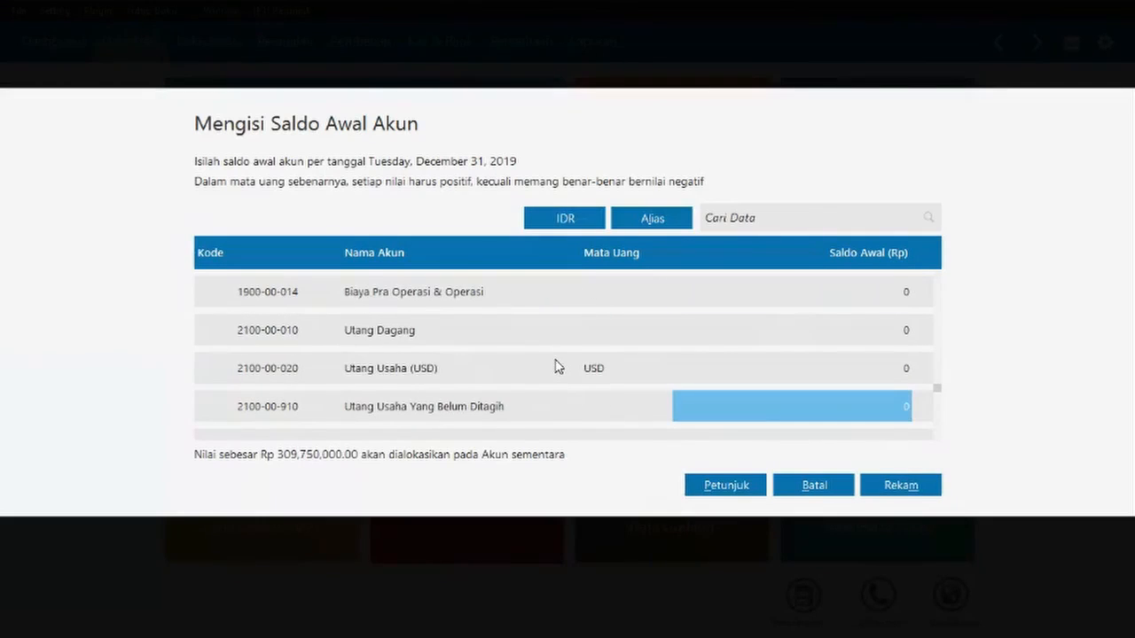
scroll(524, 329, "up", 10)
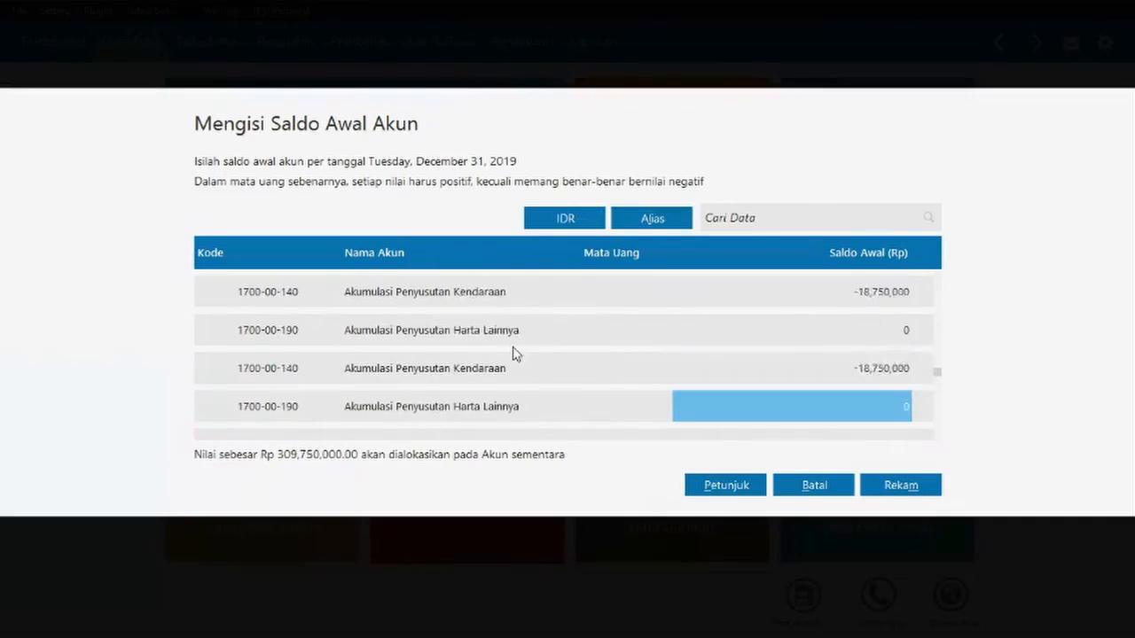
scroll(441, 352, "down", 3)
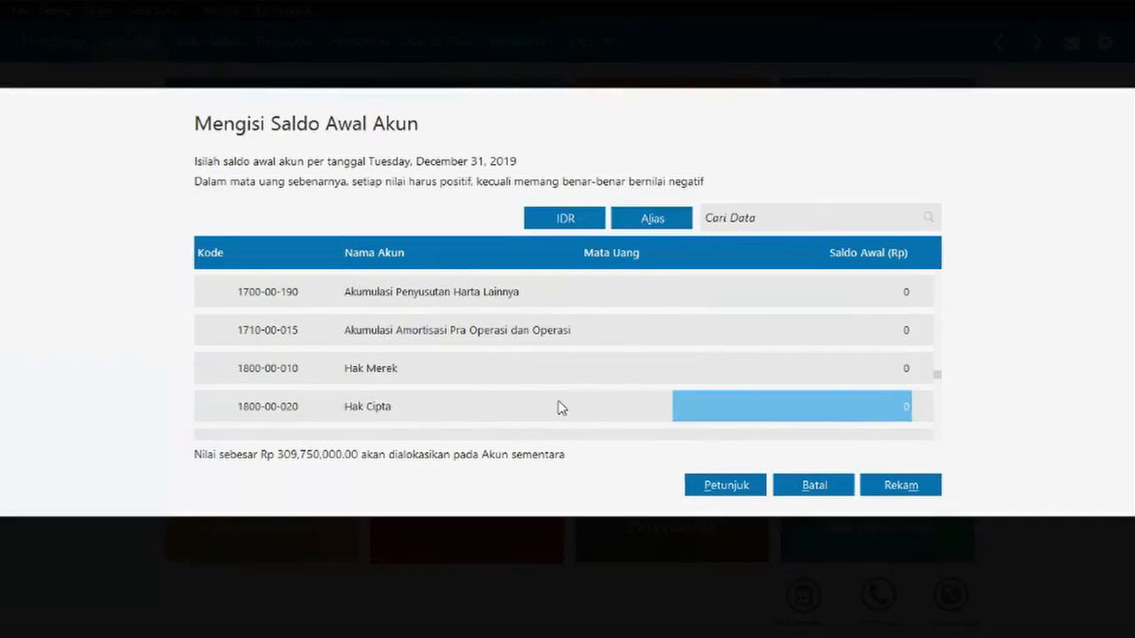
- Enter an opening balance of 10,000,000 for Utang Dagang
left_click(812, 372)
scroll(807, 372, "down", 5)
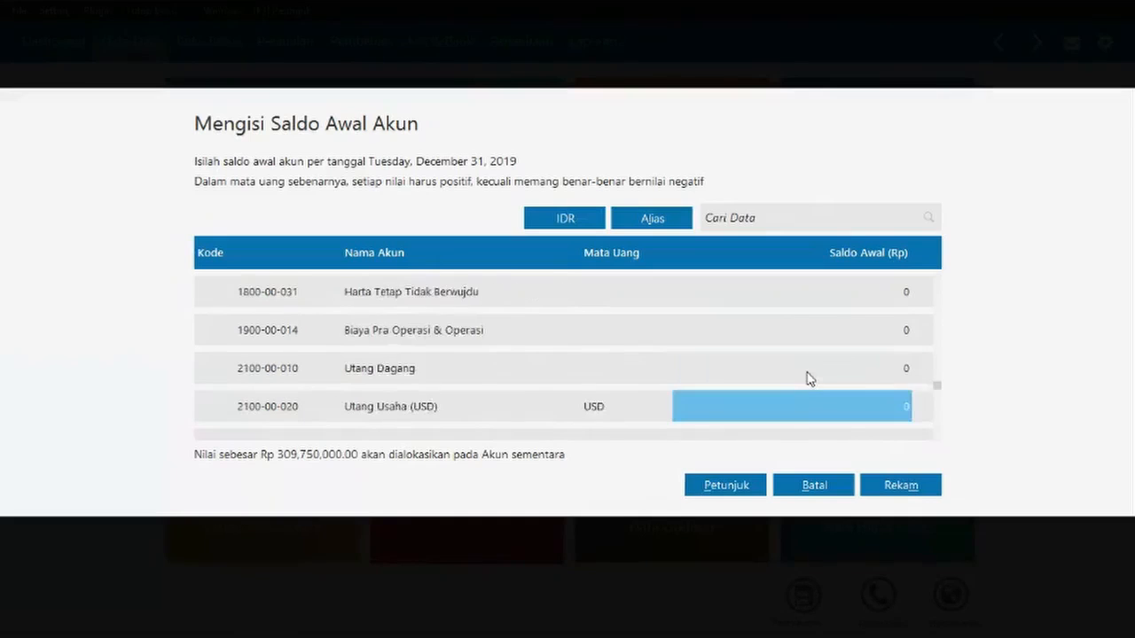
scroll(809, 379, "down", 2)
left_click(854, 301)
left_click(864, 296)
type("10000000")
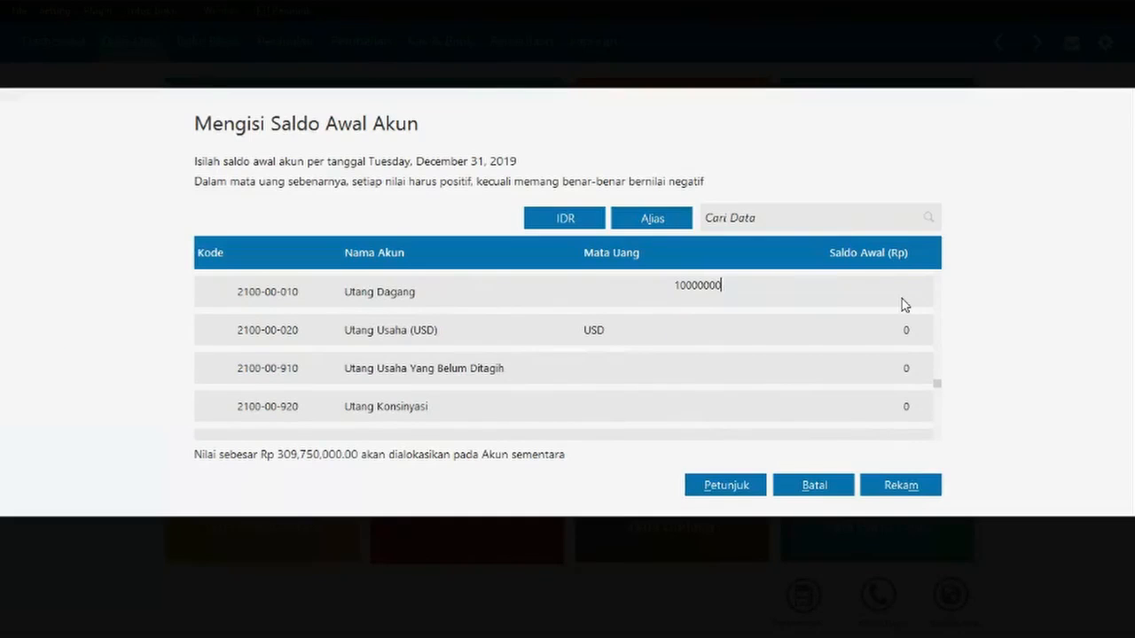
left_click(880, 330)
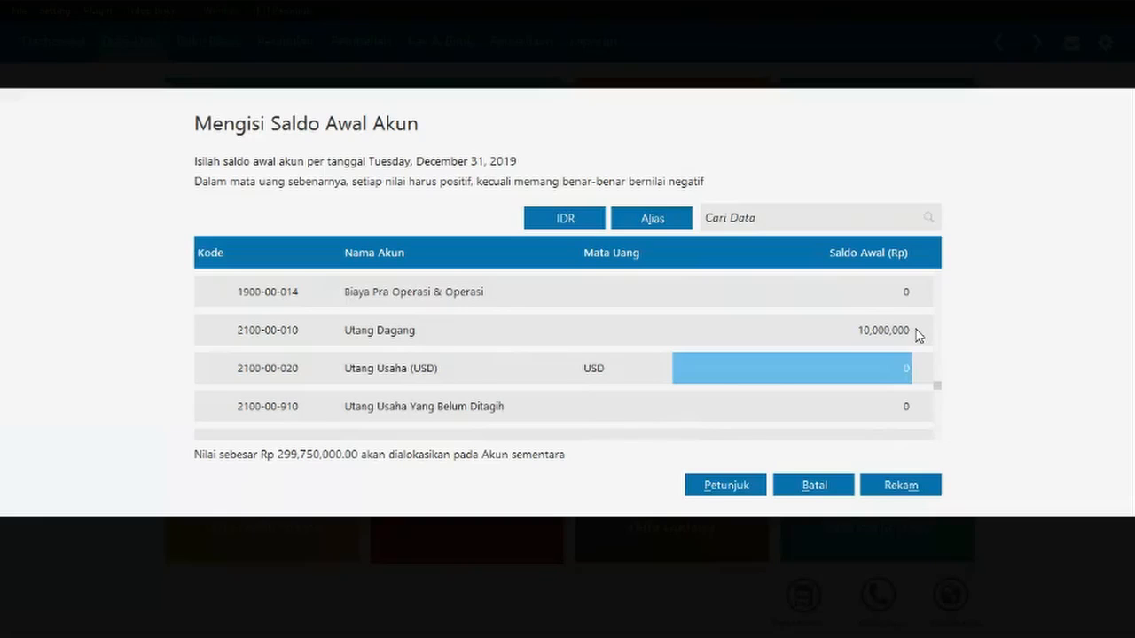
- Set Modal Disetor's opening balance to 200,000,000, correcting a missing zero
scroll(795, 395, "down", 5)
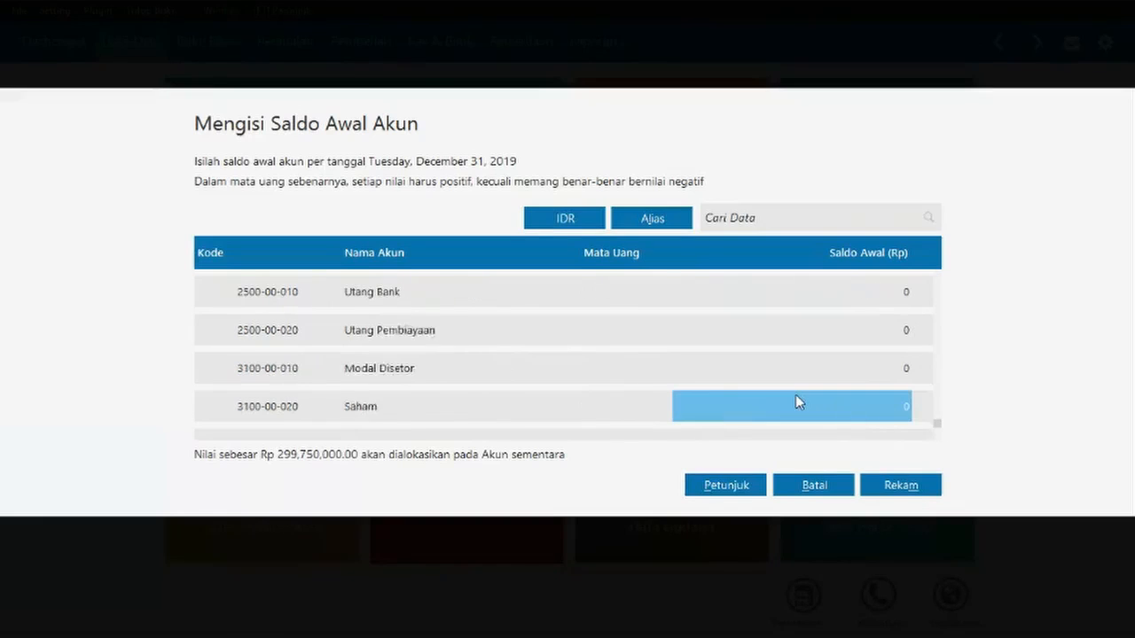
left_click(908, 300)
type("20000000")
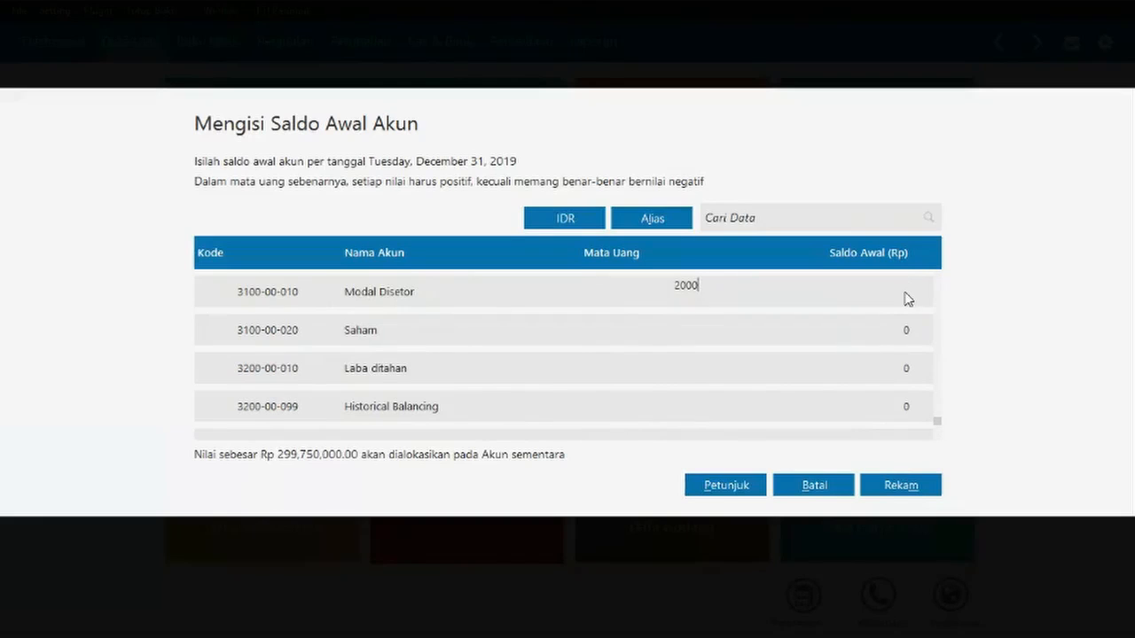
left_click(896, 344)
left_click(892, 331)
left_click(839, 325)
type("000,000")
left_click(820, 380)
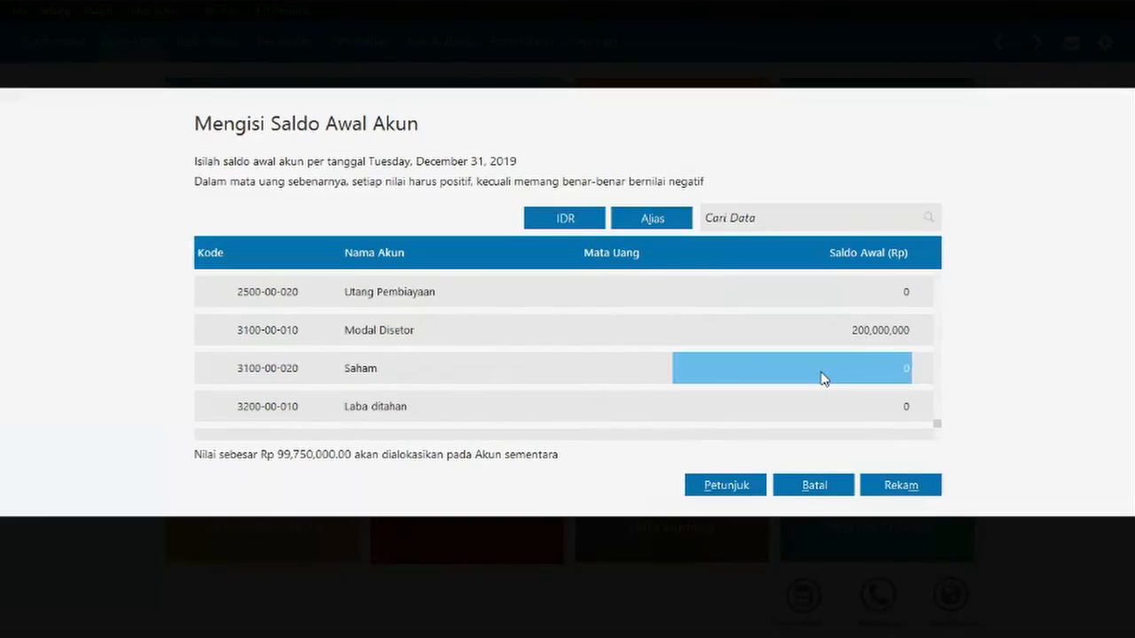
- Enter 99,750,000 as Laba ditahan's opening balance
scroll(813, 399, "down", 2)
scroll(752, 401, "up", 4)
left_click(893, 381)
left_click(899, 403)
key("BackSpace")
type("99750000")
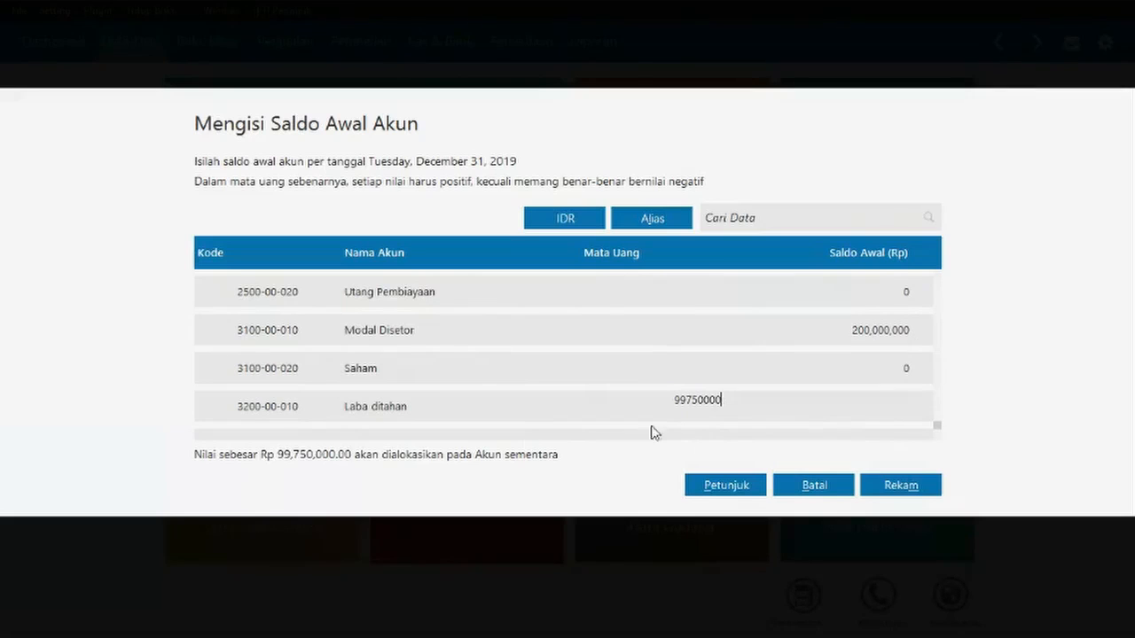
left_click(653, 367)
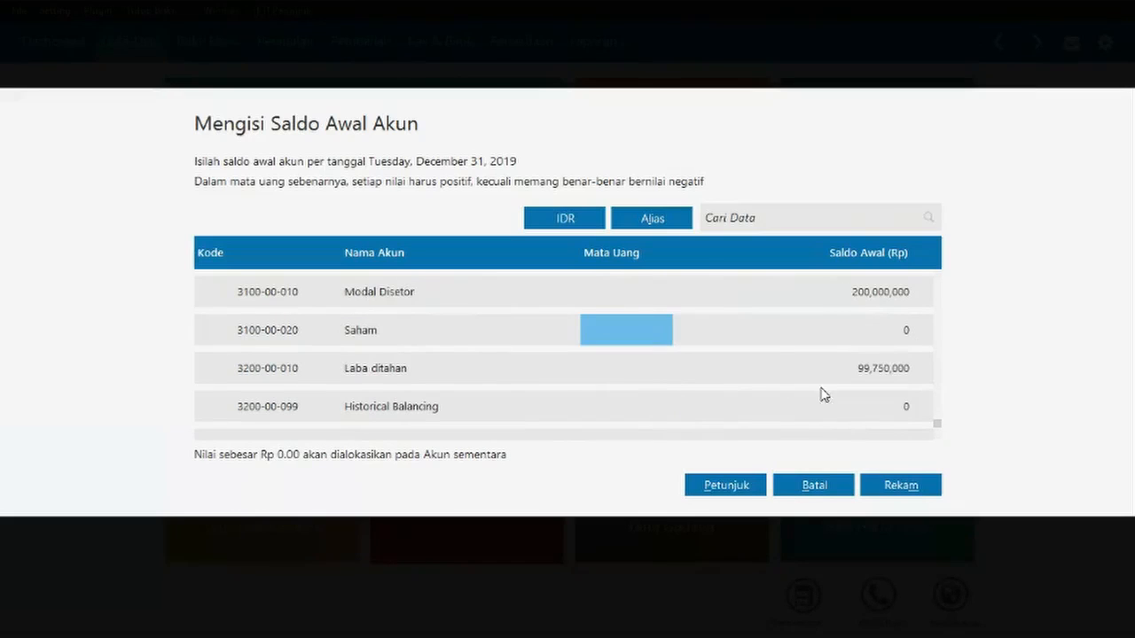
key("Down")
key("Down")
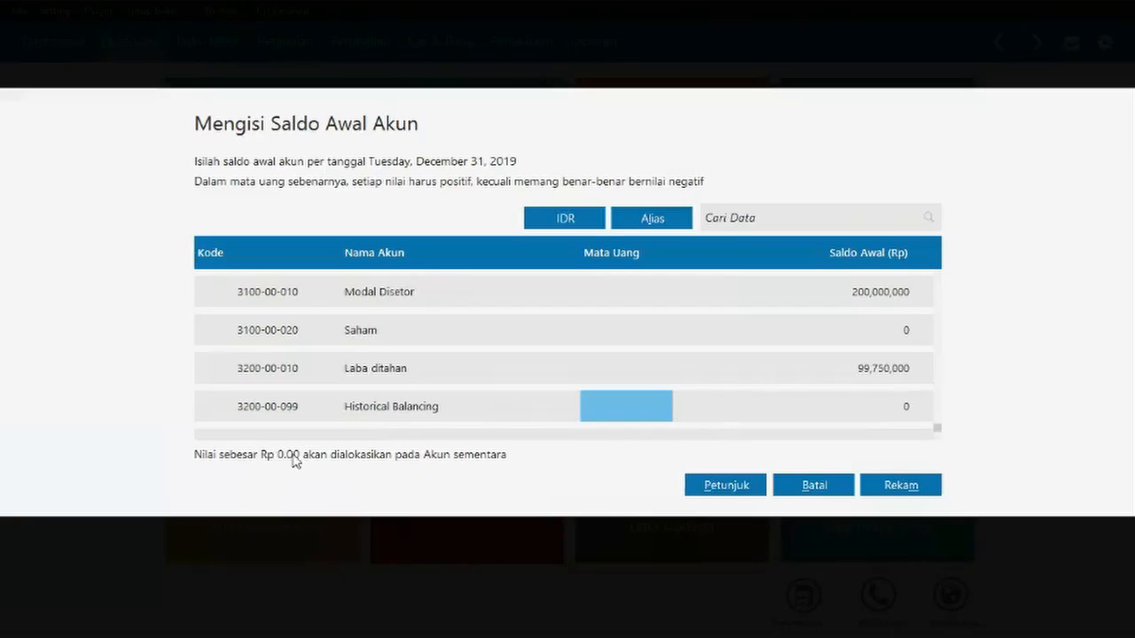
- Review the Historical Balancing and Saham rows, then save the opening balances with Rekam
left_click(449, 406)
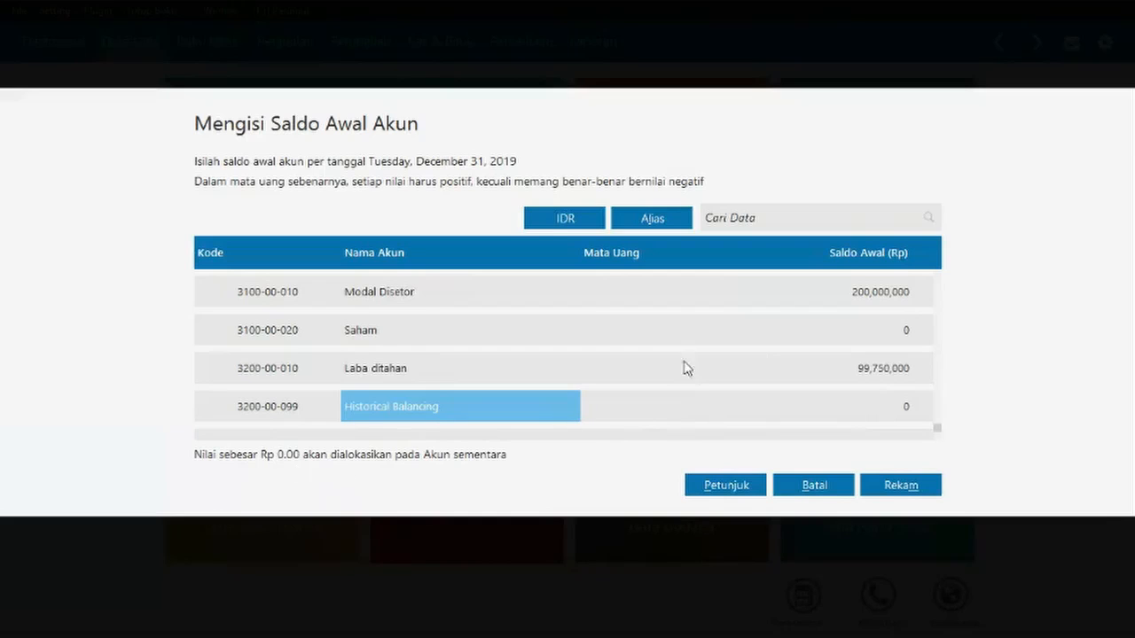
left_click(766, 344)
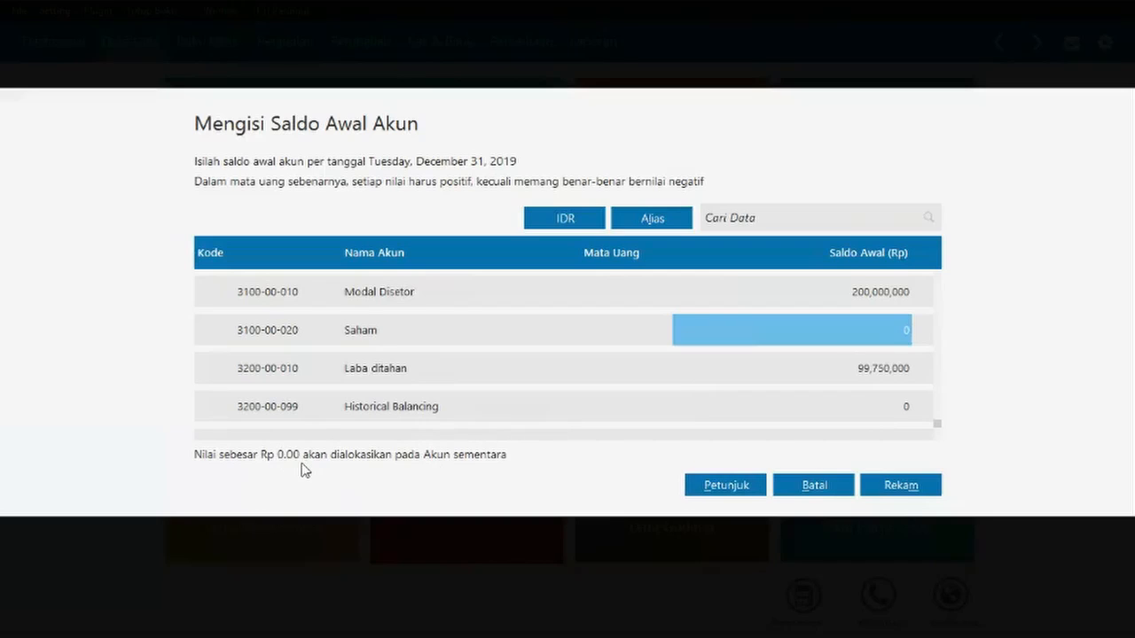
left_click(916, 487)
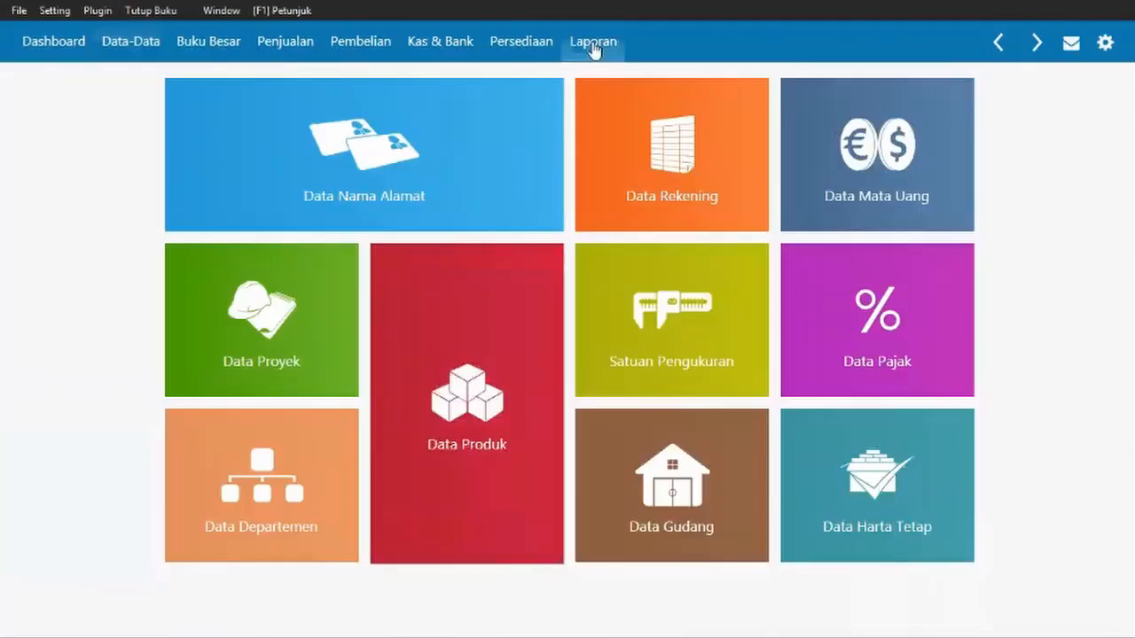
- Run the January 2020 Neraca Standar and scroll to the 309,750,000.00 totals
left_click(593, 42)
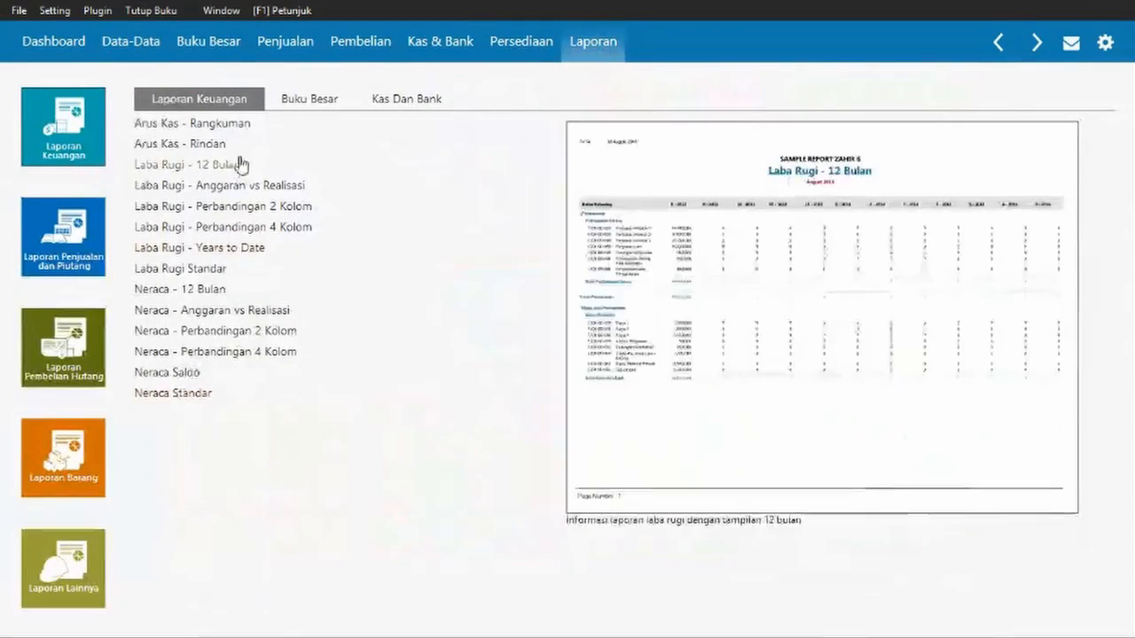
left_click(169, 393)
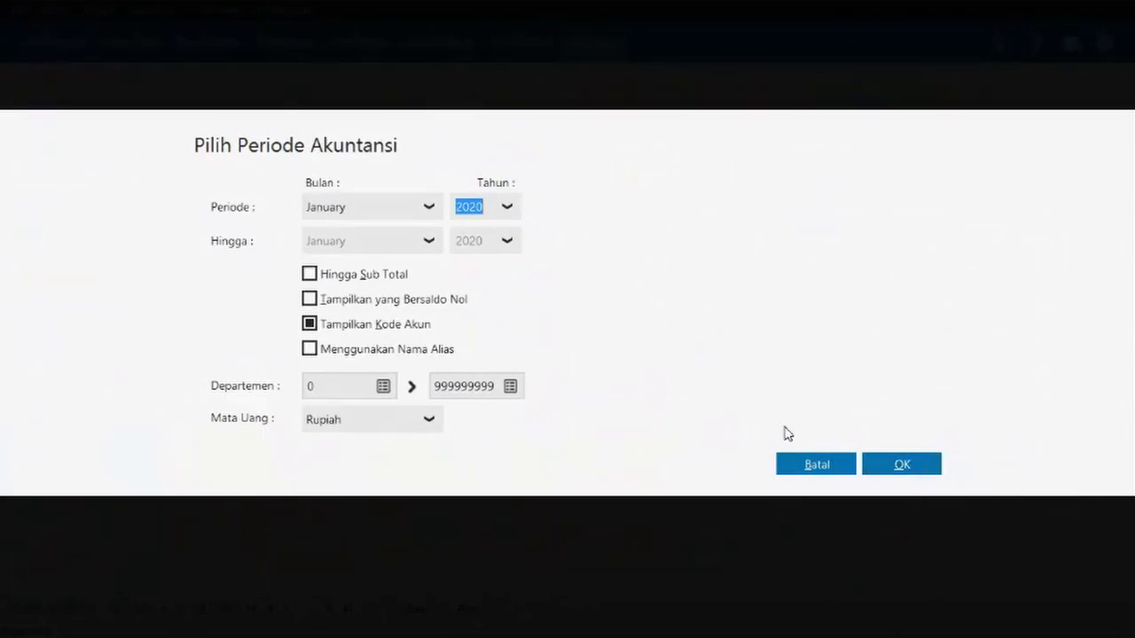
left_click(904, 470)
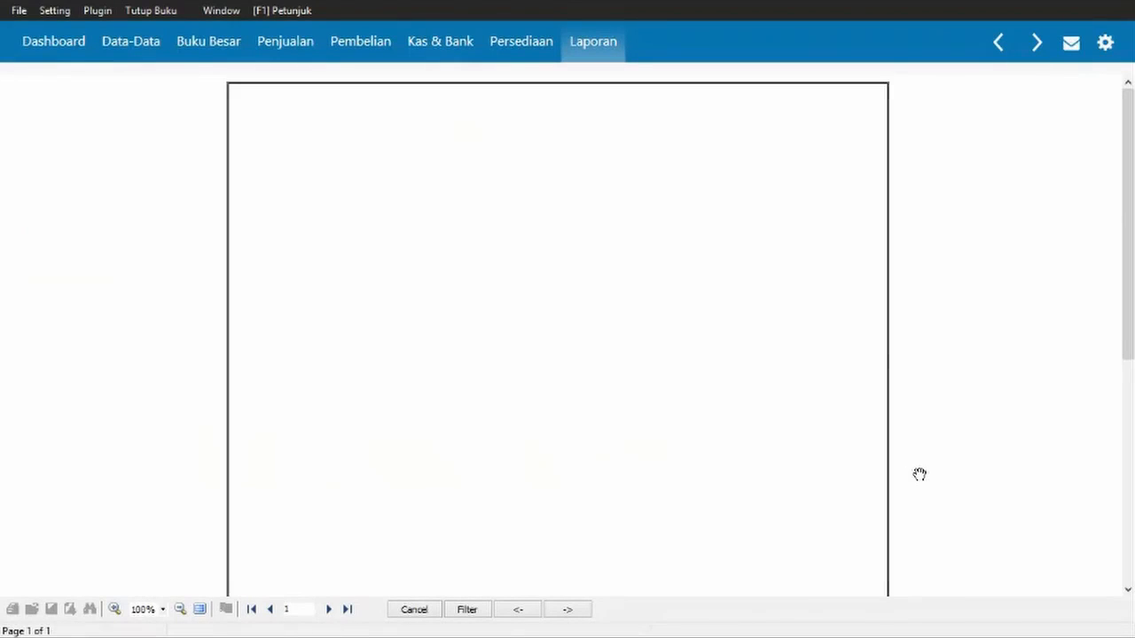
scroll(920, 474, "down", 3)
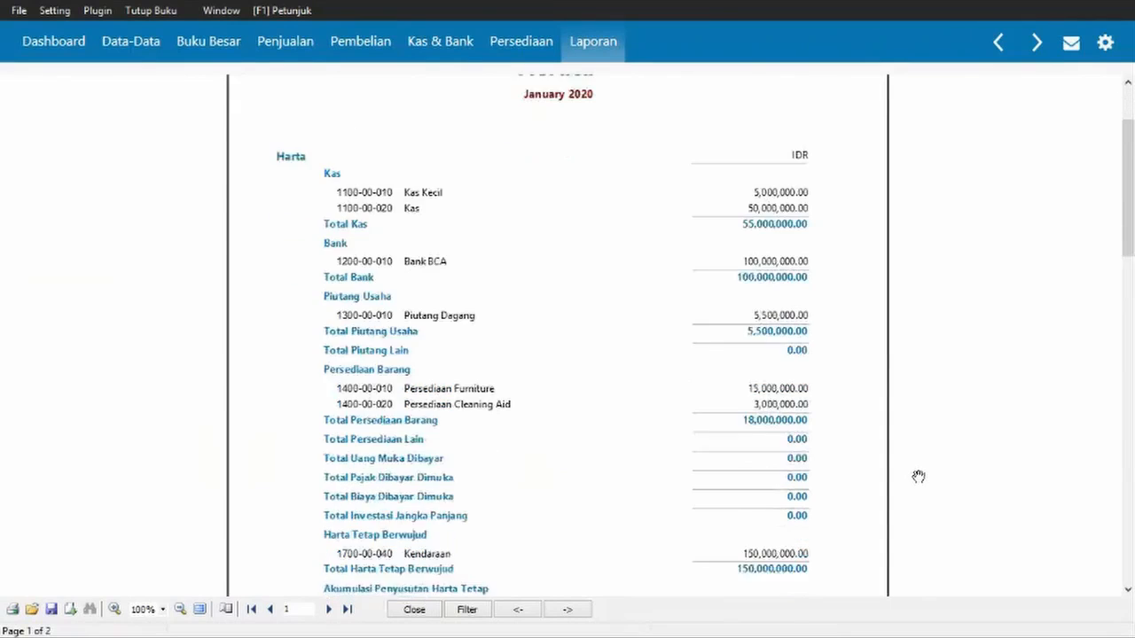
scroll(919, 477, "down", 2)
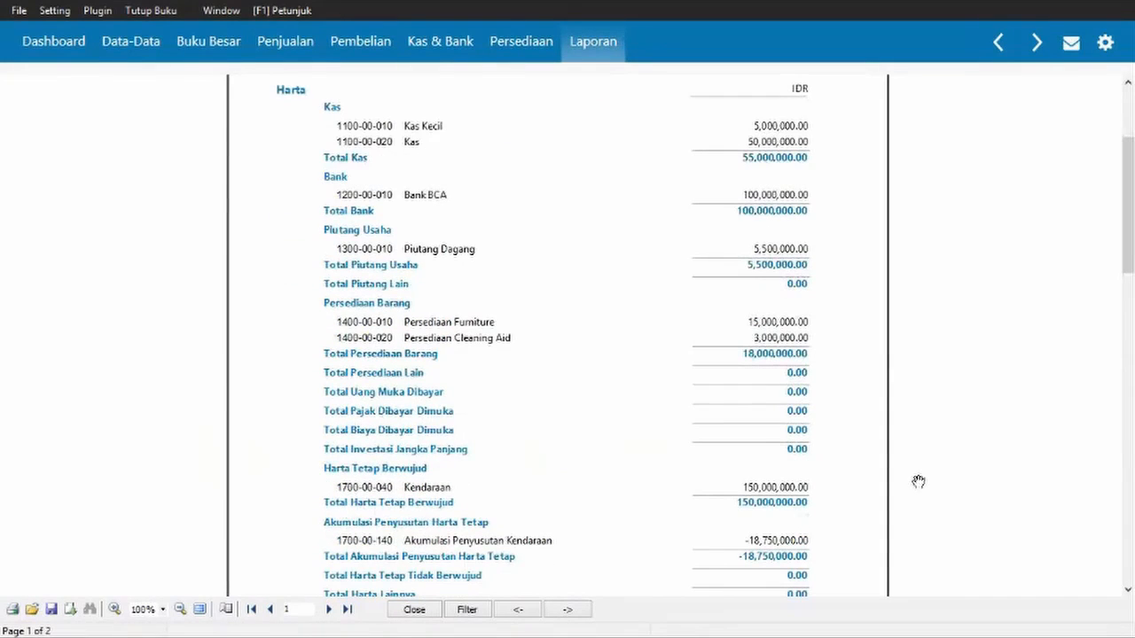
scroll(1132, 453, "down", 6)
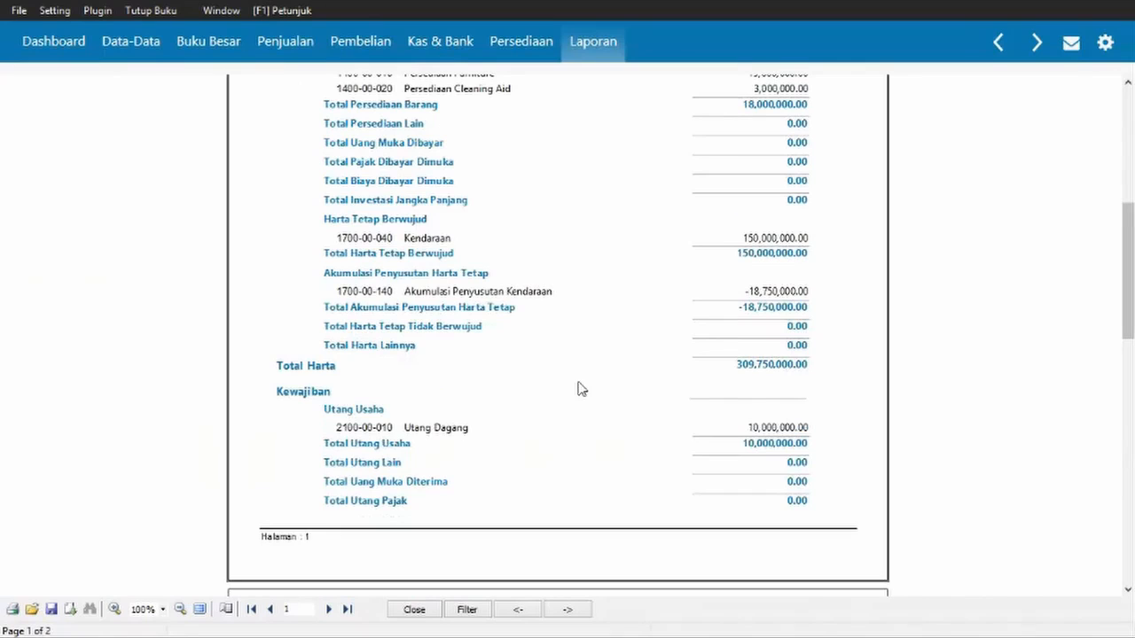
left_click_drag(578, 388, 579, 386)
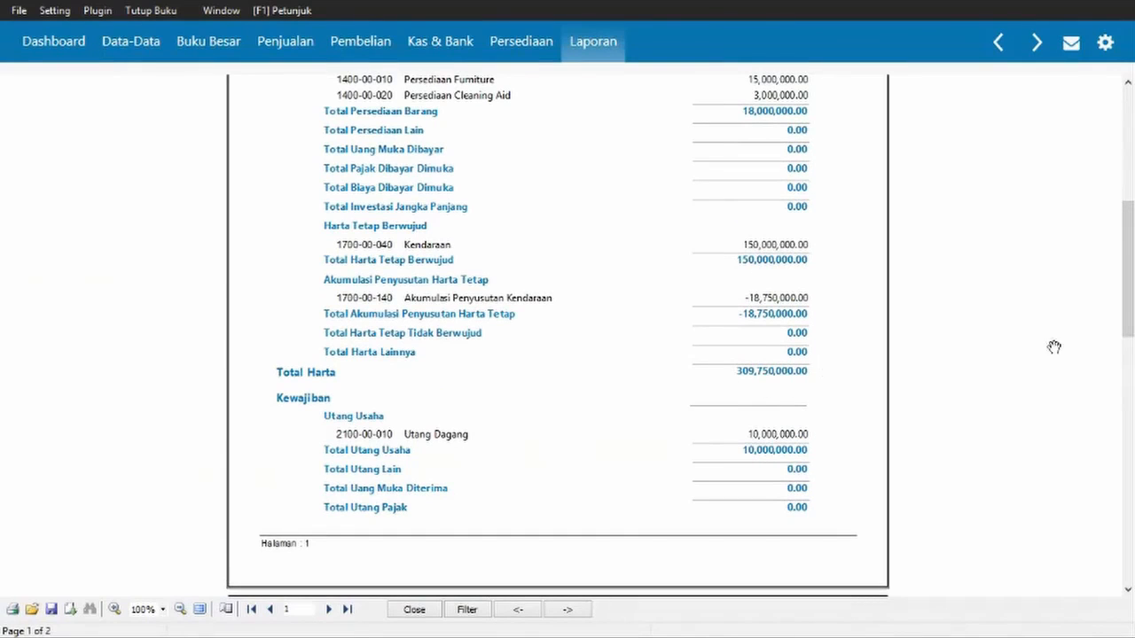
left_click_drag(1132, 286, 1132, 478)
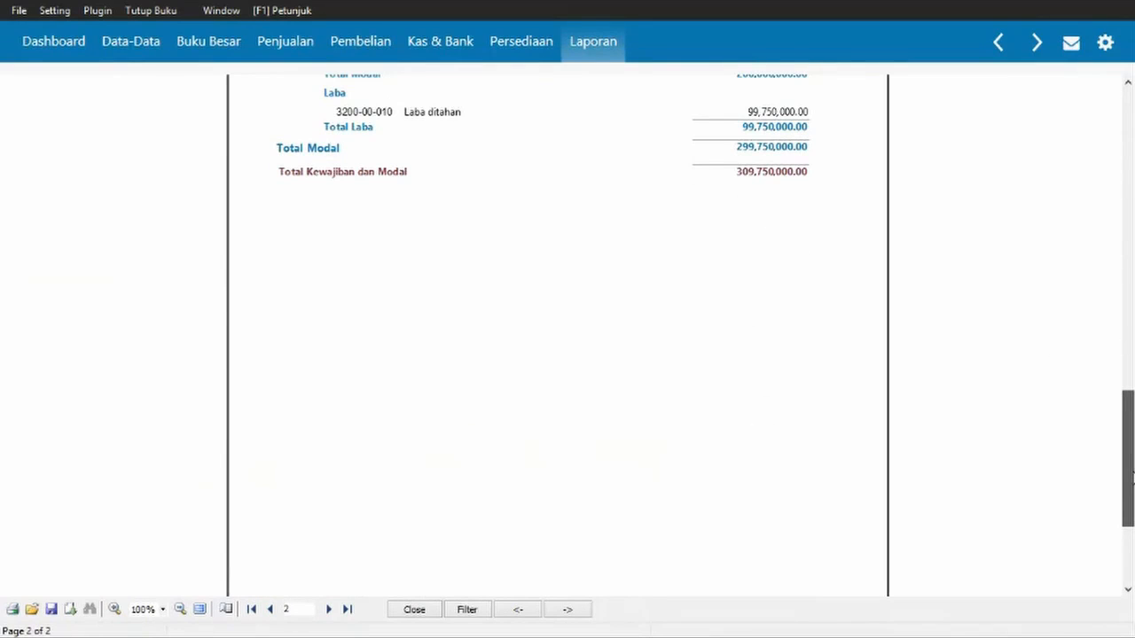
left_click_drag(1132, 478, 1132, 475)
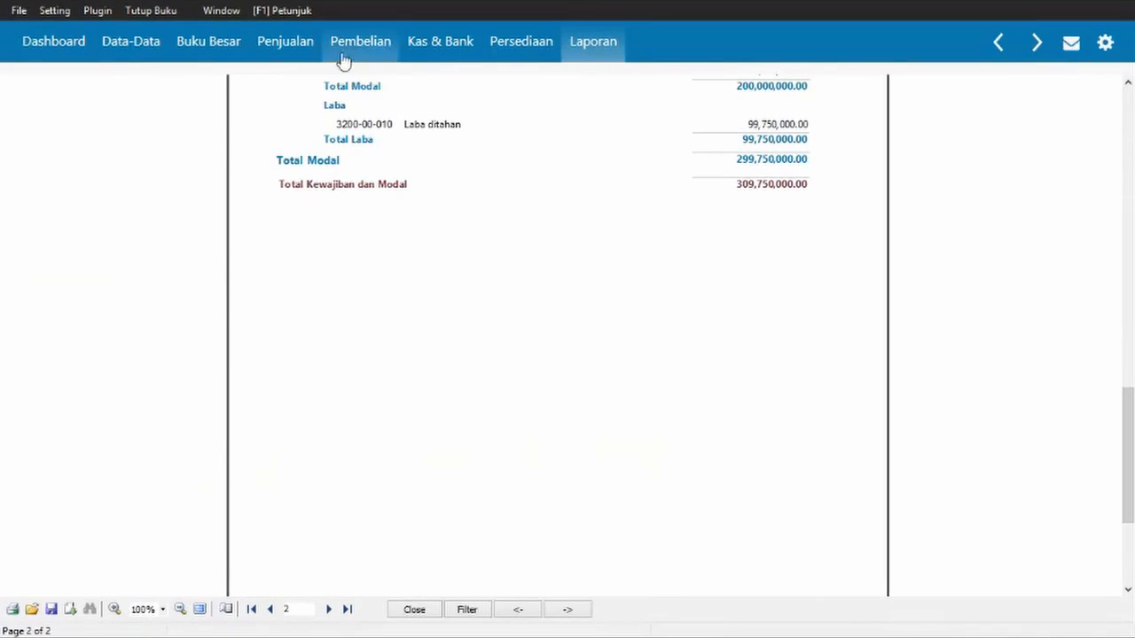
key("alt+Tab")
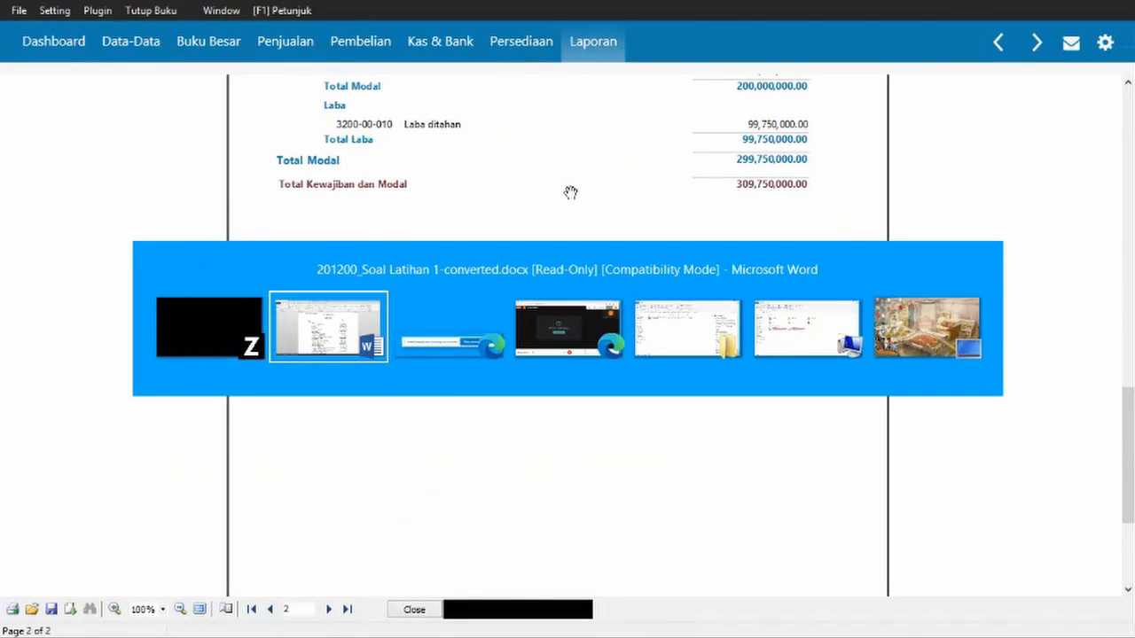
- Check the Word sheet's Saldo Awal Total Modal figures against the report, then minimize Word
left_click(316, 331)
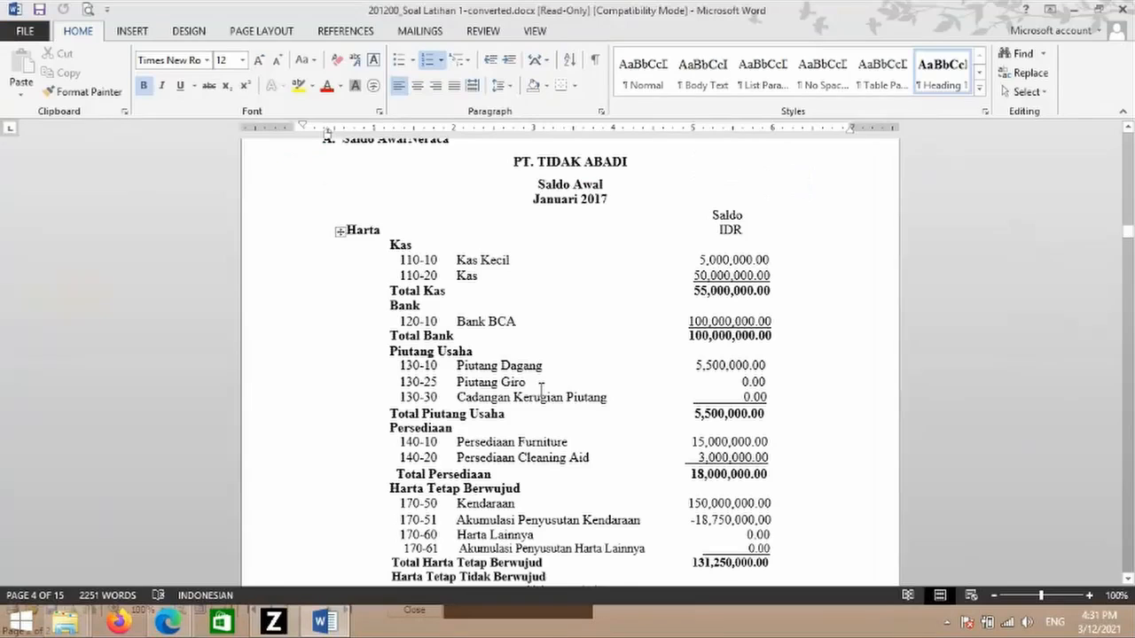
scroll(541, 384, "down", 3)
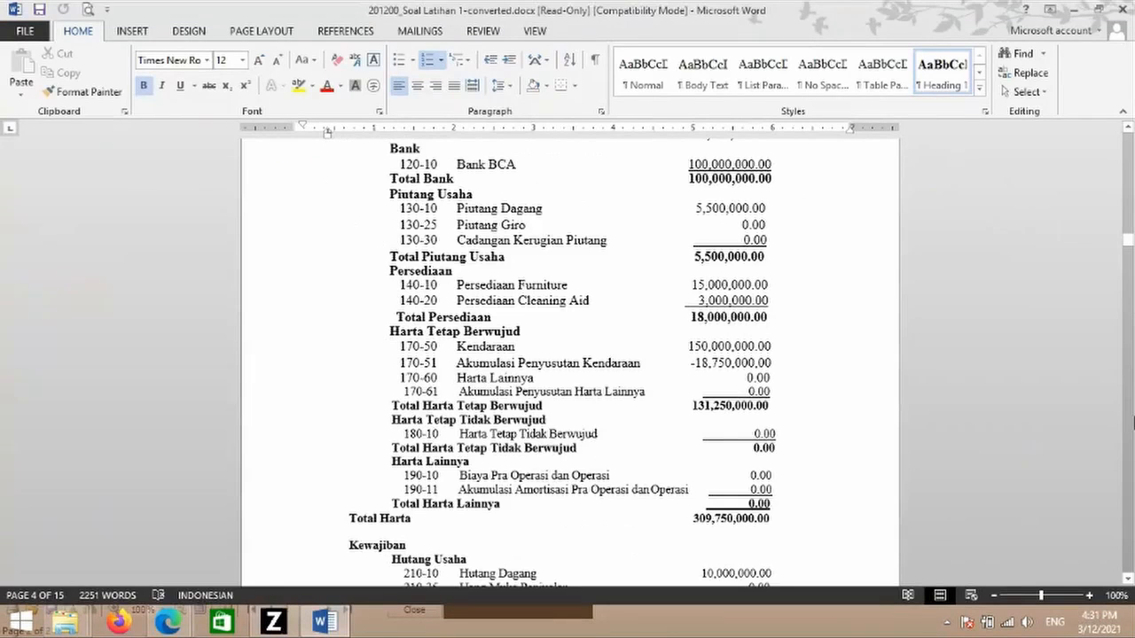
scroll(595, 258, "down", 10)
left_click_drag(595, 258, 780, 264)
left_click(636, 280)
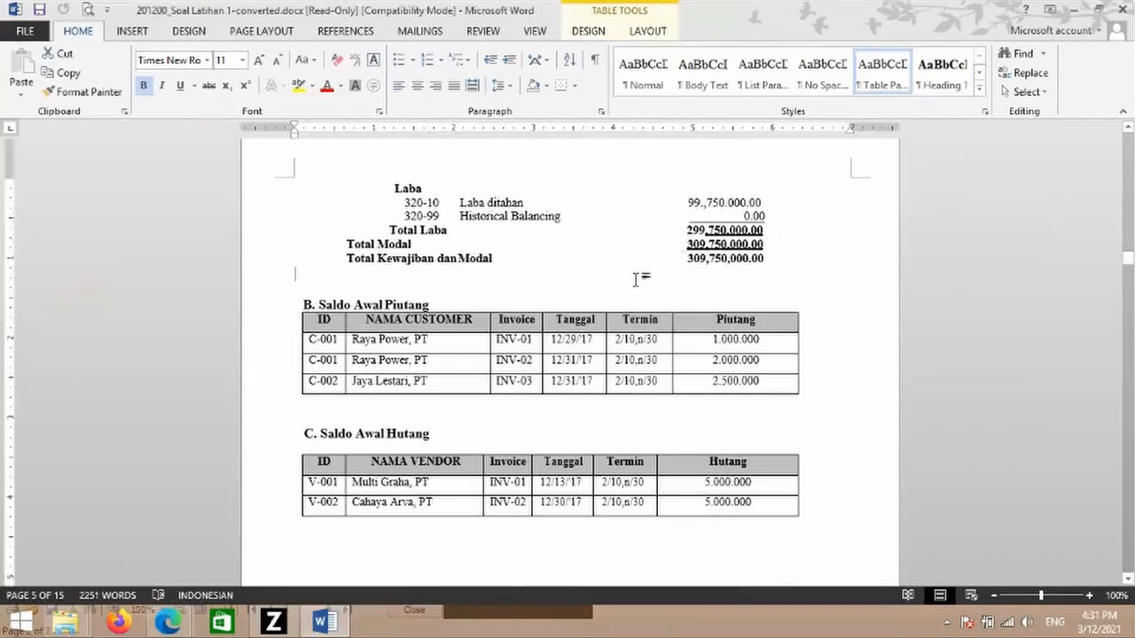
left_click(325, 623)
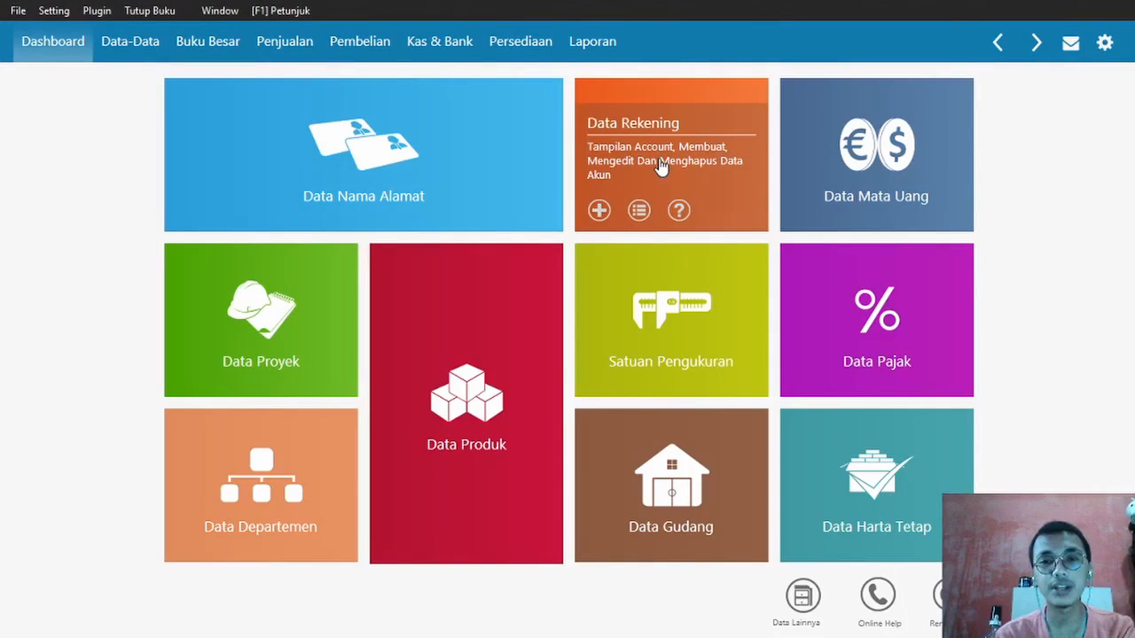
- Switch to the Word exercise document at section 3 Pengeluaran Kas
key("alt+Tab")
key("alt+Tab")
key("alt+Tab")
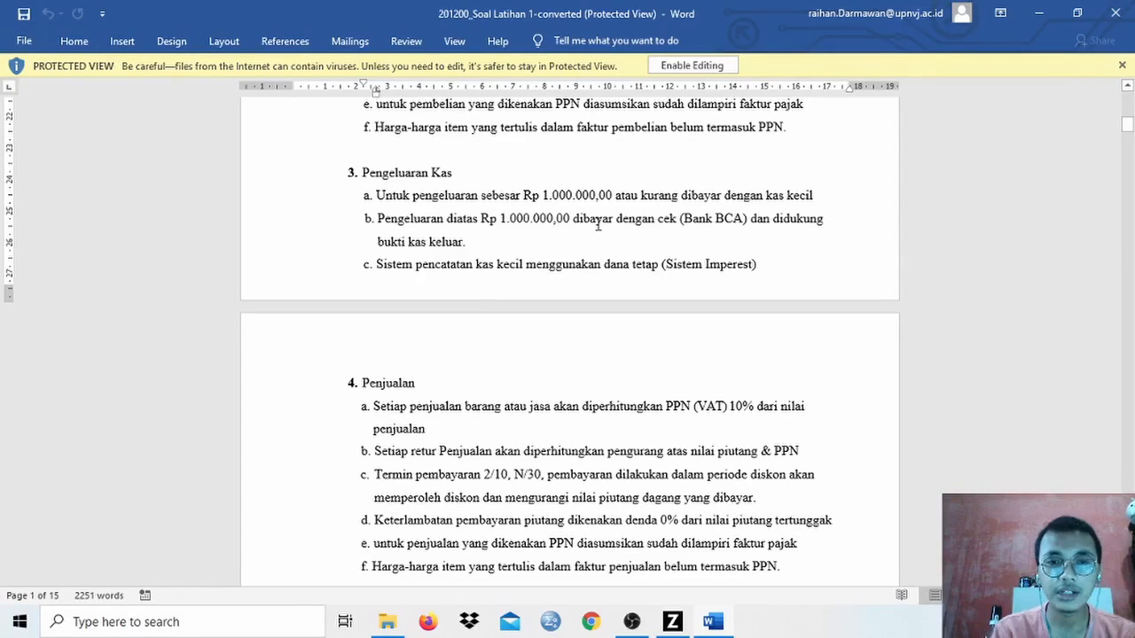
- Select the payee's address in Transaction Document No. 1, then return to Zahir's Data Nama list
key("alt+Tab")
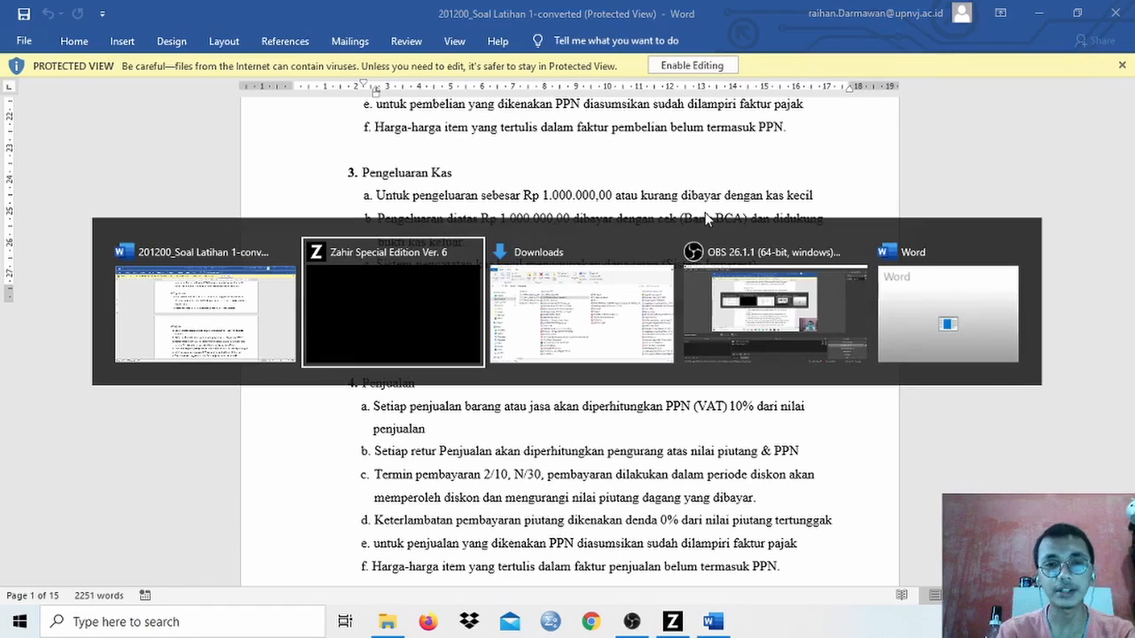
scroll(1134, 411, "down", 3)
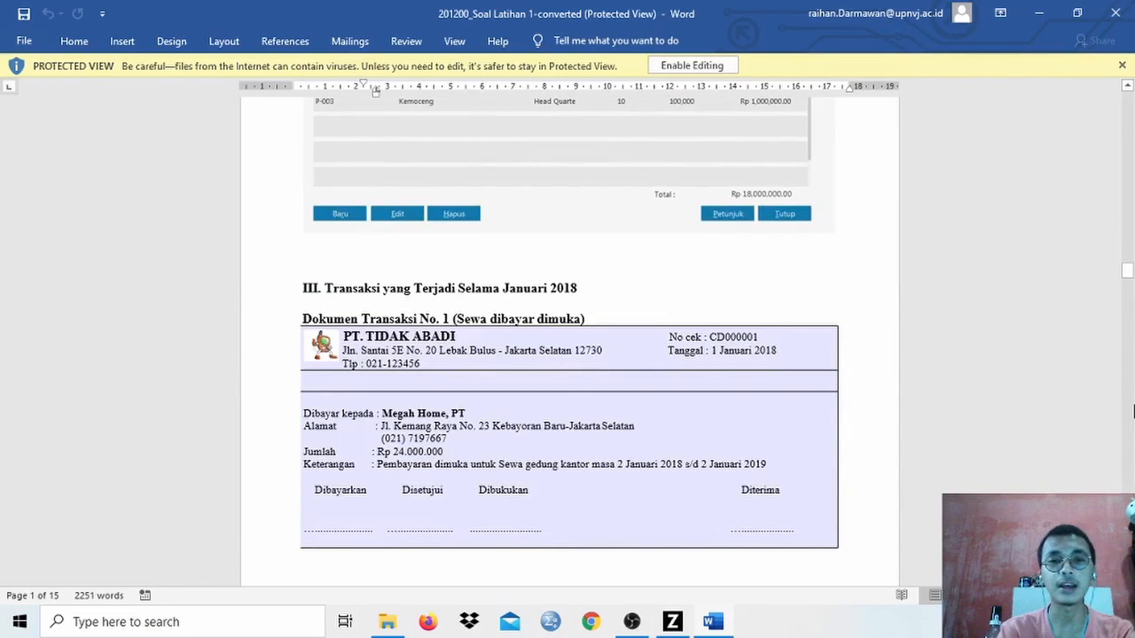
left_click_drag(376, 426, 639, 427)
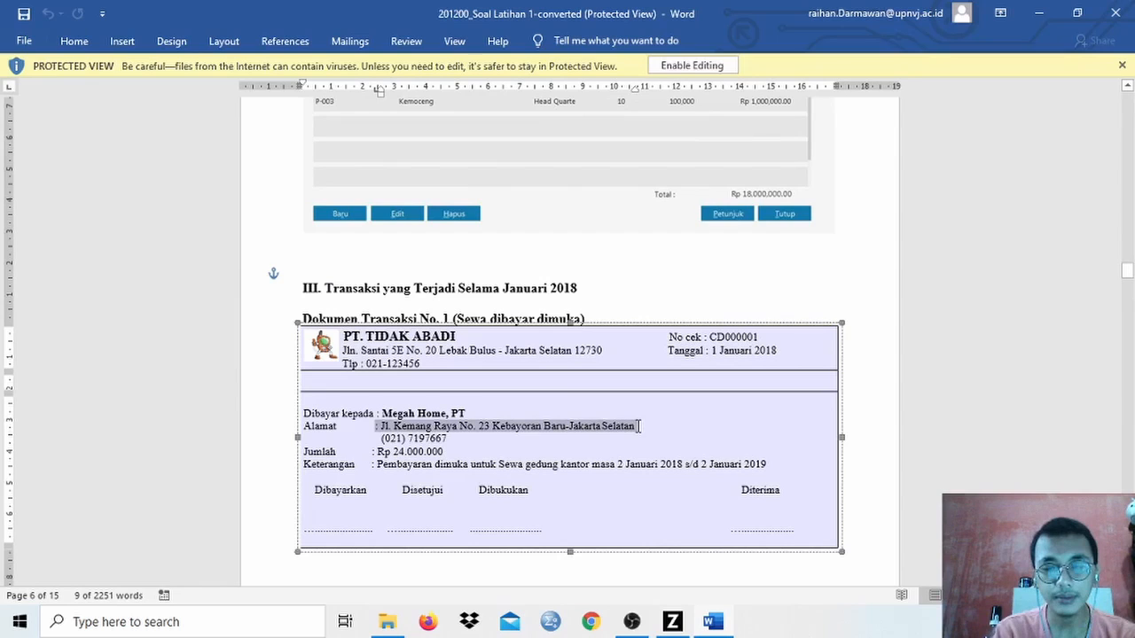
key("alt+Tab")
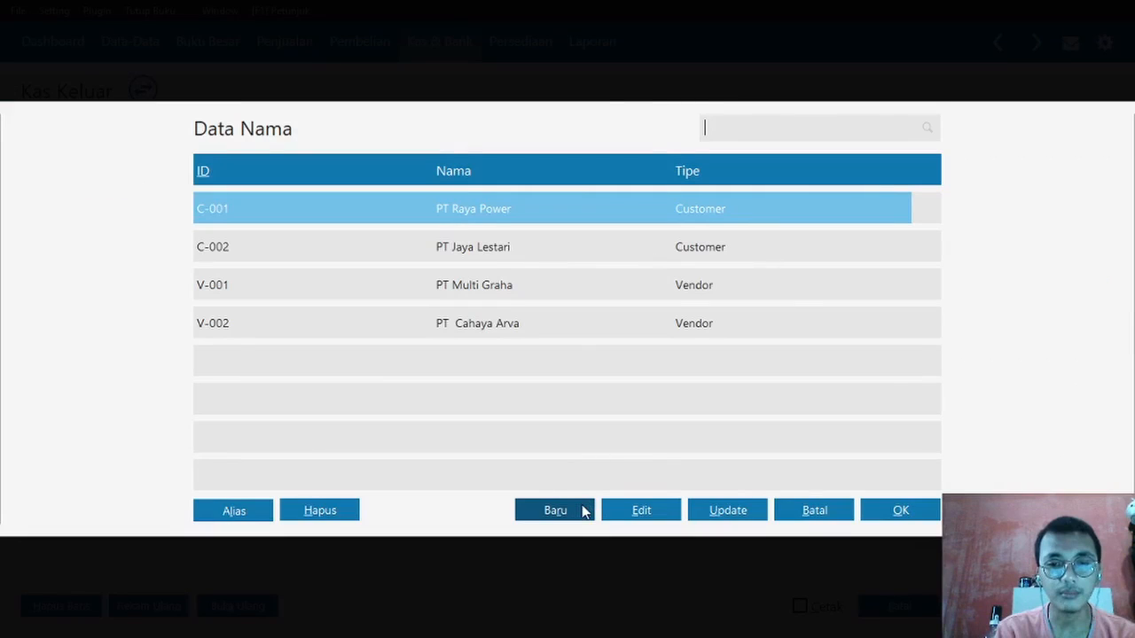
- Start a new name entry and move the address's district part onto the second address line
left_click(555, 511)
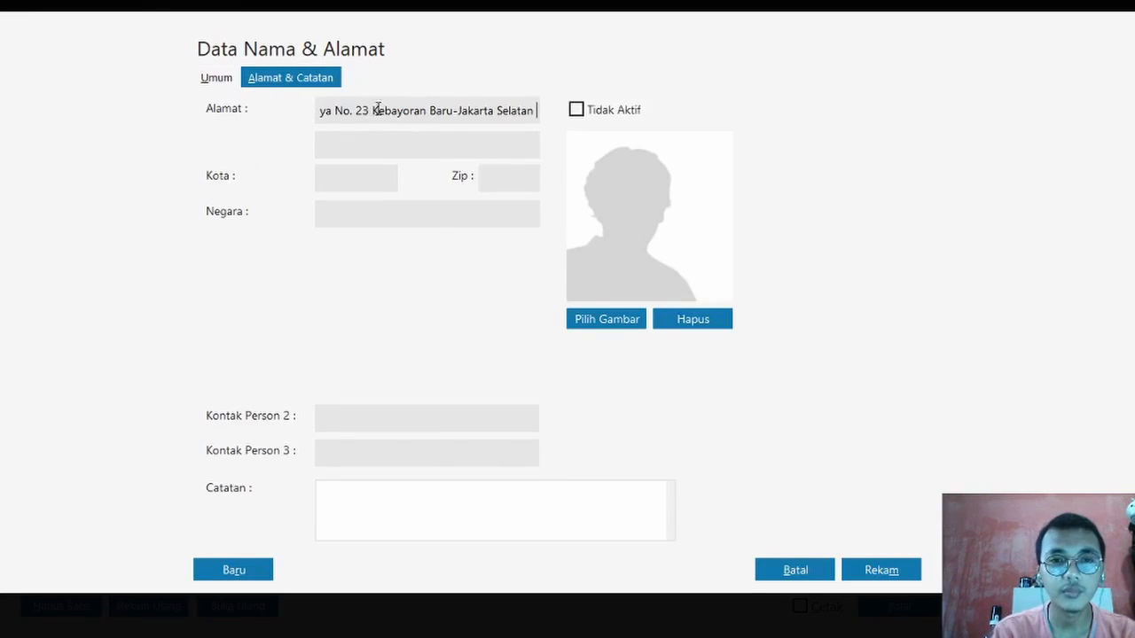
mouse_move(377, 109)
left_mouse_down()
mouse_move(536, 110)
mouse_move(373, 115)
left_mouse_up()
left_click(535, 110)
key("ctrl+x")
left_click(334, 139)
key("ctrl+v")
- Enter Jakarta as the city and Indonesia as the country
left_click(337, 184)
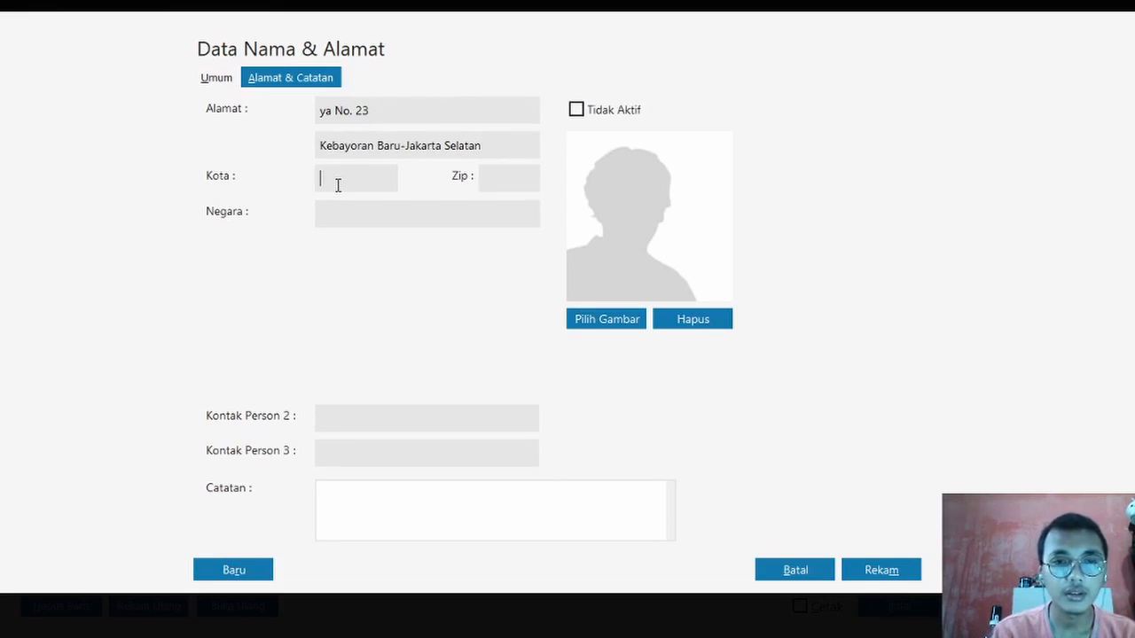
key("Caps_Lock")
type("J")
key("Caps_Lock")
type("akarta")
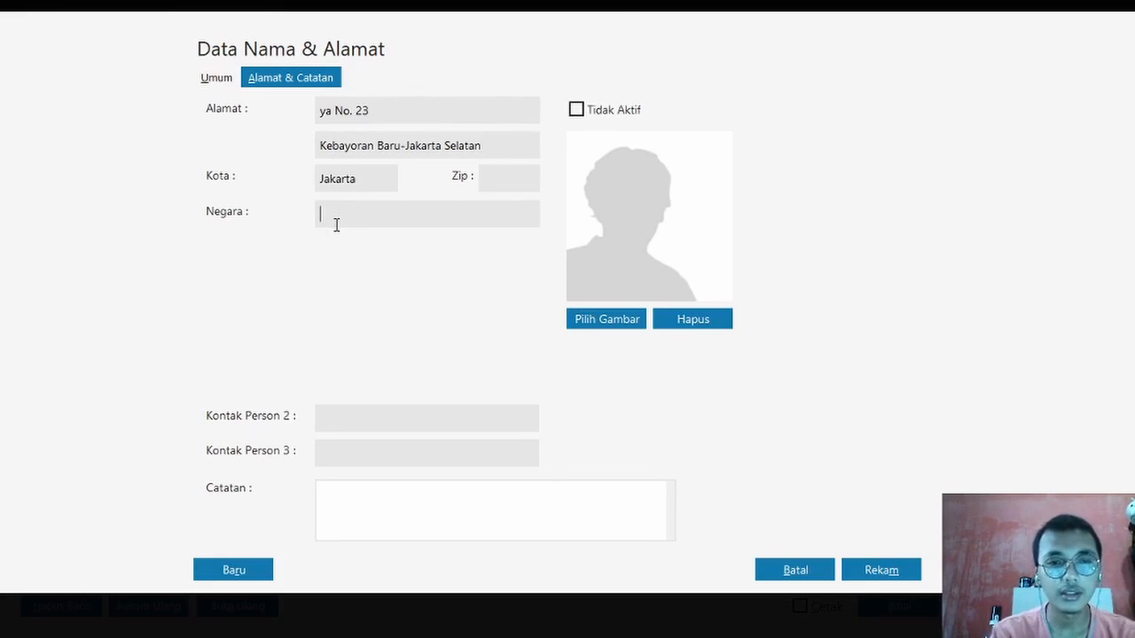
key("Caps_Lock")
type("I")
key("Caps_Lock")
type("ndonesia")
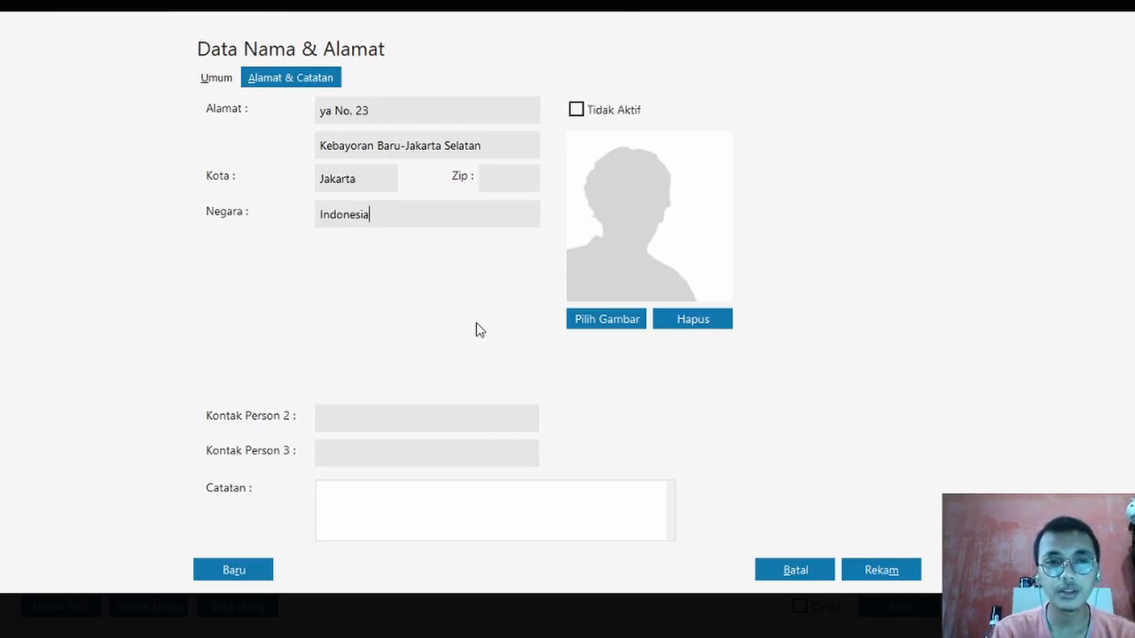
left_click(211, 79)
- Select the payee's phone number in the Word document, then return to Zahir's Kas Keluar form
key("alt+Tab")
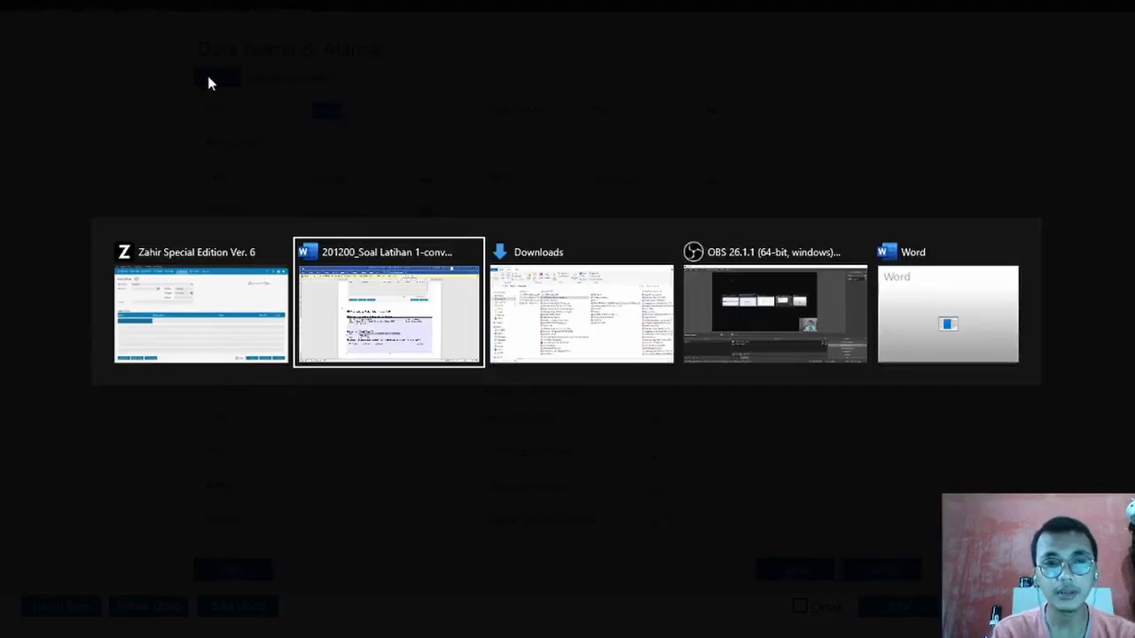
left_click_drag(448, 439, 380, 438)
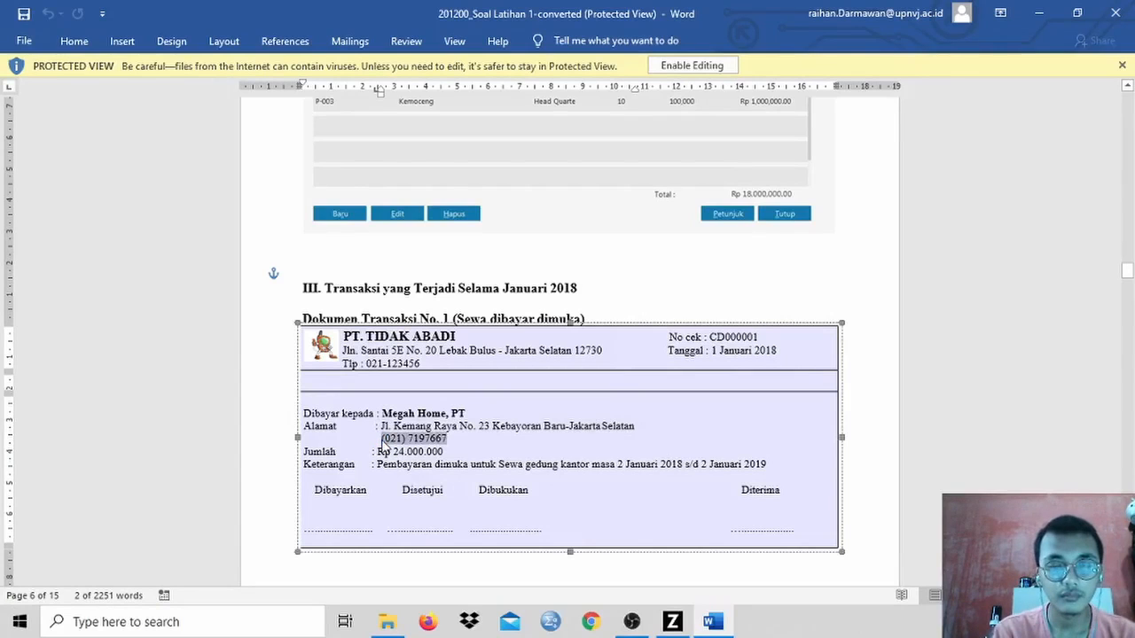
key("alt+Tab")
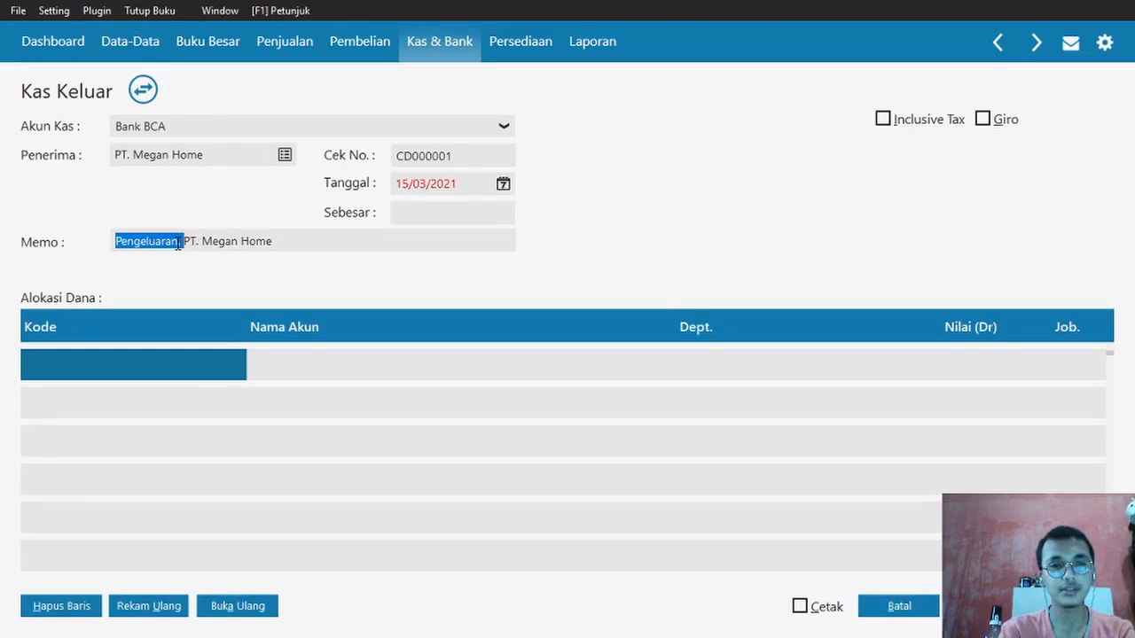
- Extend the memo with 'Sewa Kantor DDM,' and date the payment 01/01/2020
left_click(180, 242)
type("Sewa Kan")
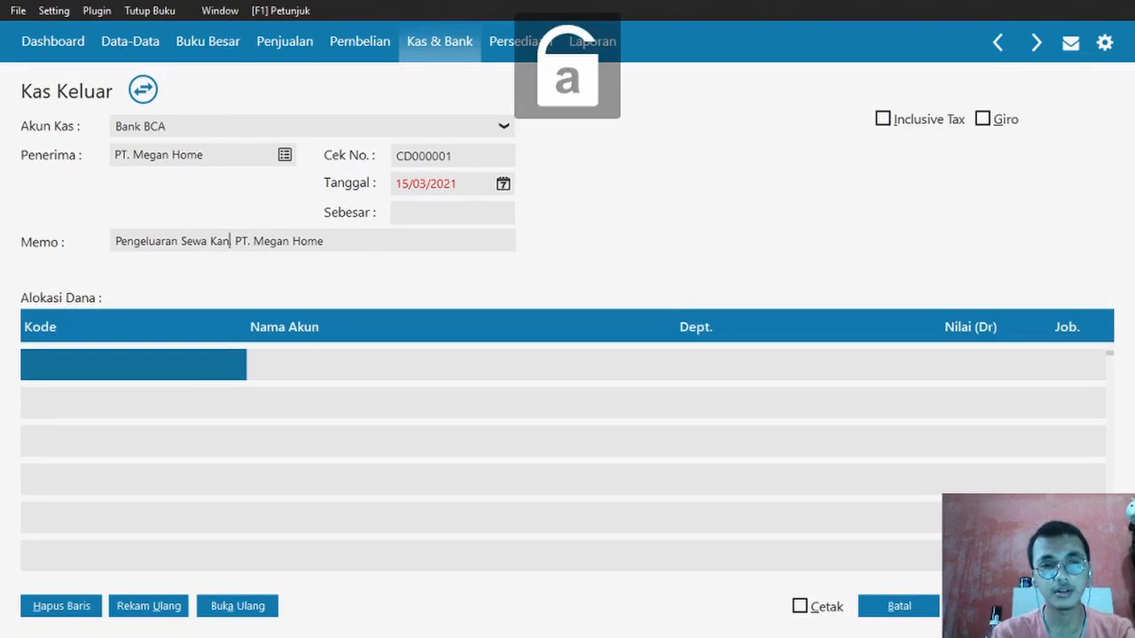
type("tor DDM,")
double_click(403, 183)
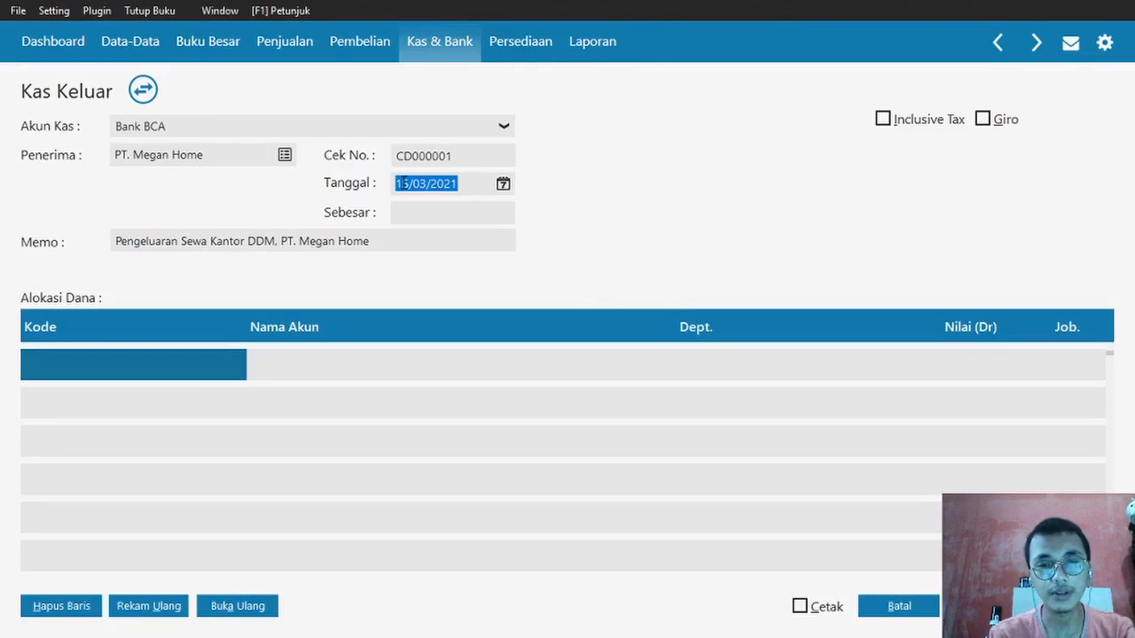
type("01/01/2020")
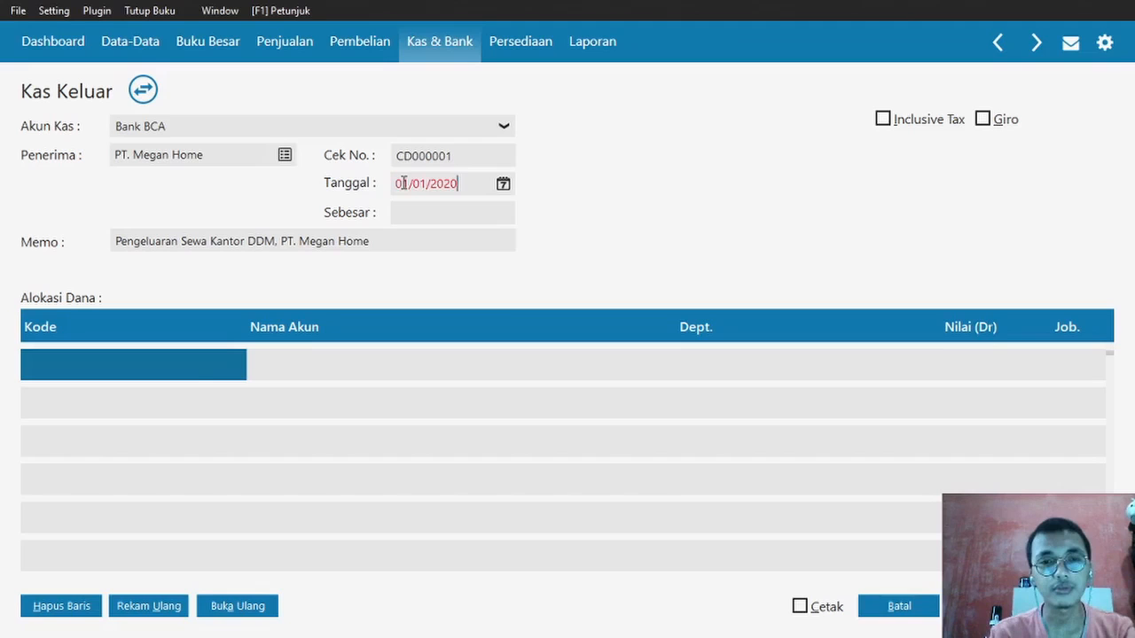
- Allocate 24,000,000 to account Sewa Dibayar di Muka on the first row
left_click(198, 362)
key("Down")
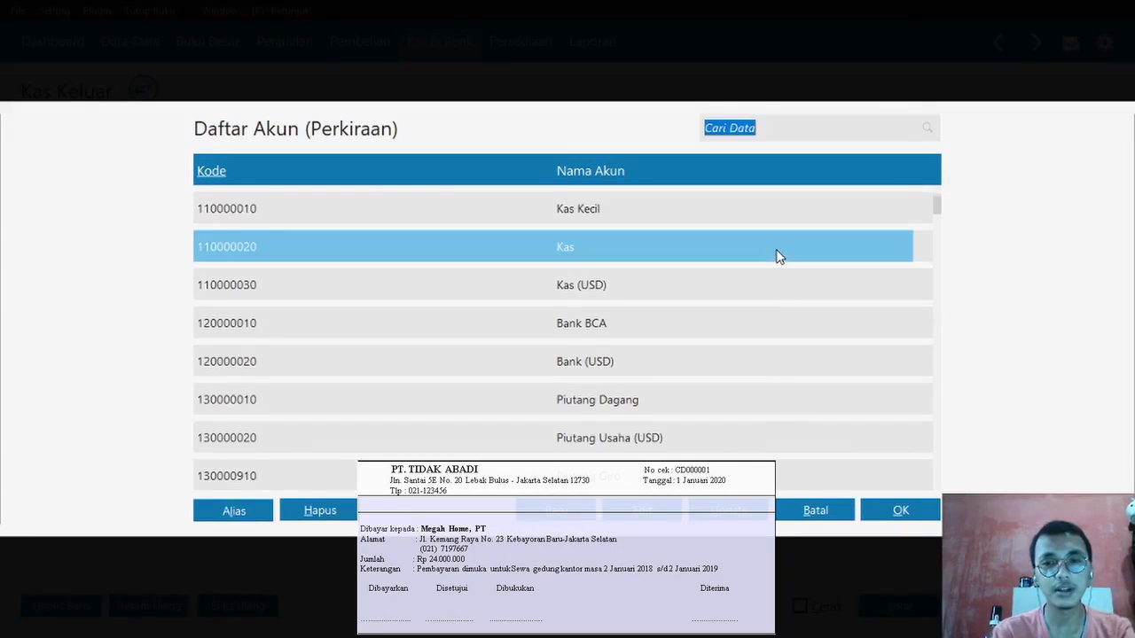
key("Down")
key("Down")
key("Down")
key("Down")
key("Down")
key("Down")
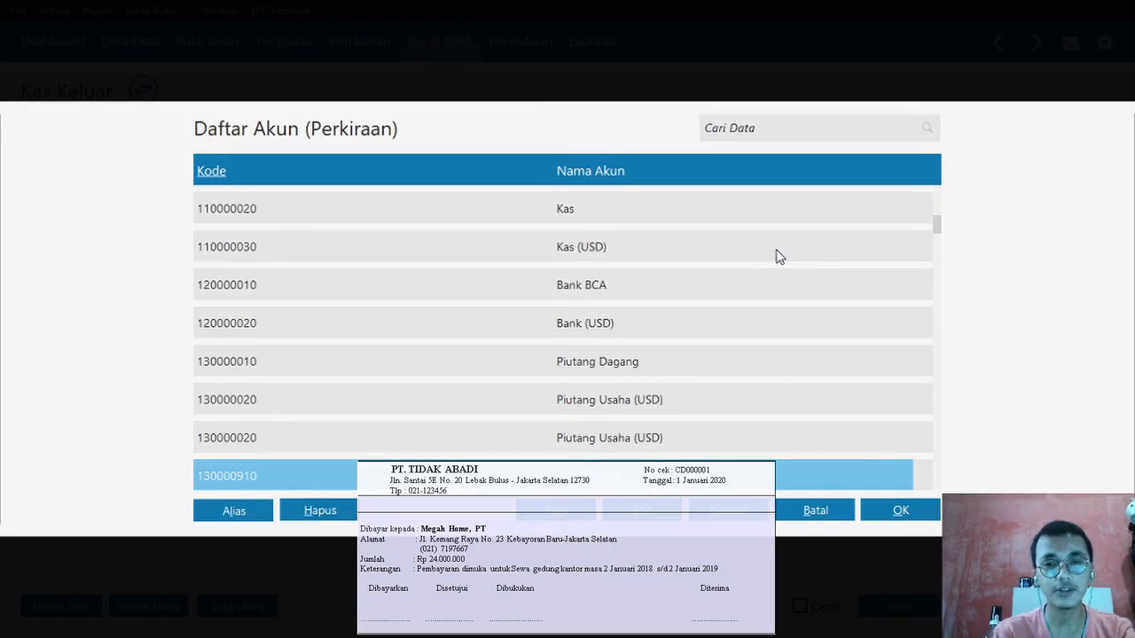
scroll(779, 257, "down", 10)
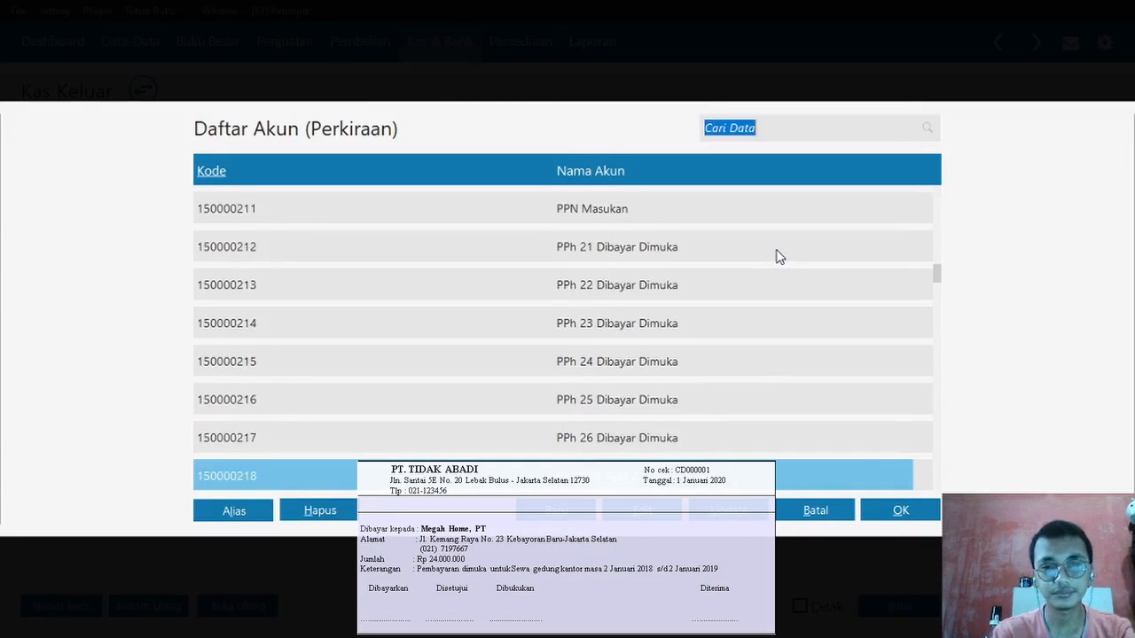
scroll(673, 284, "down", 6)
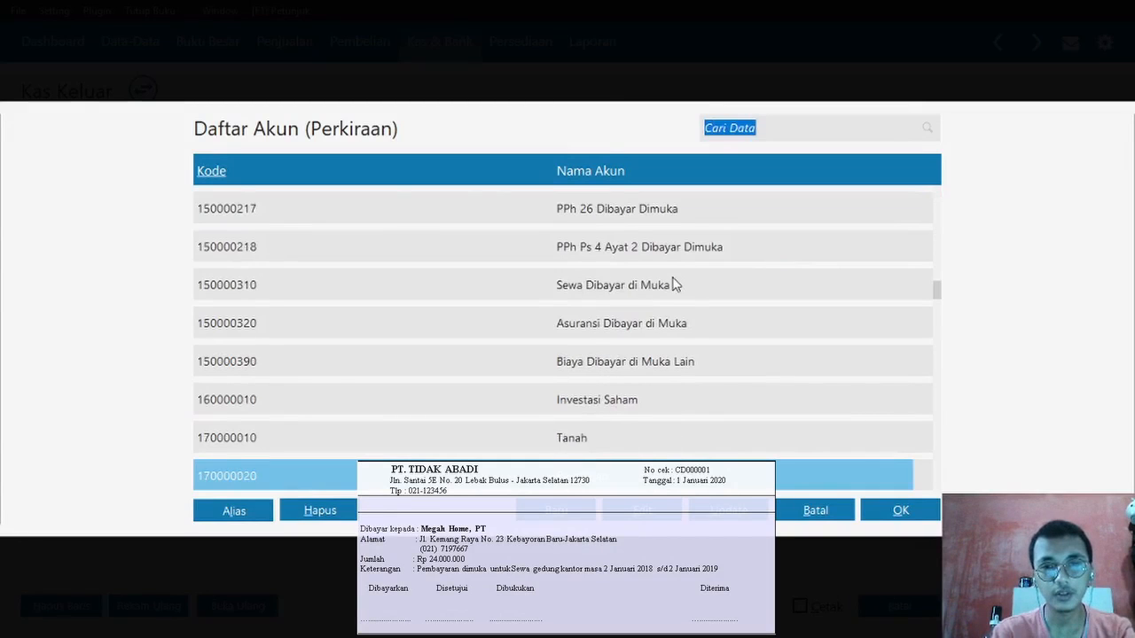
double_click(673, 284)
key("Return")
type("2400000")
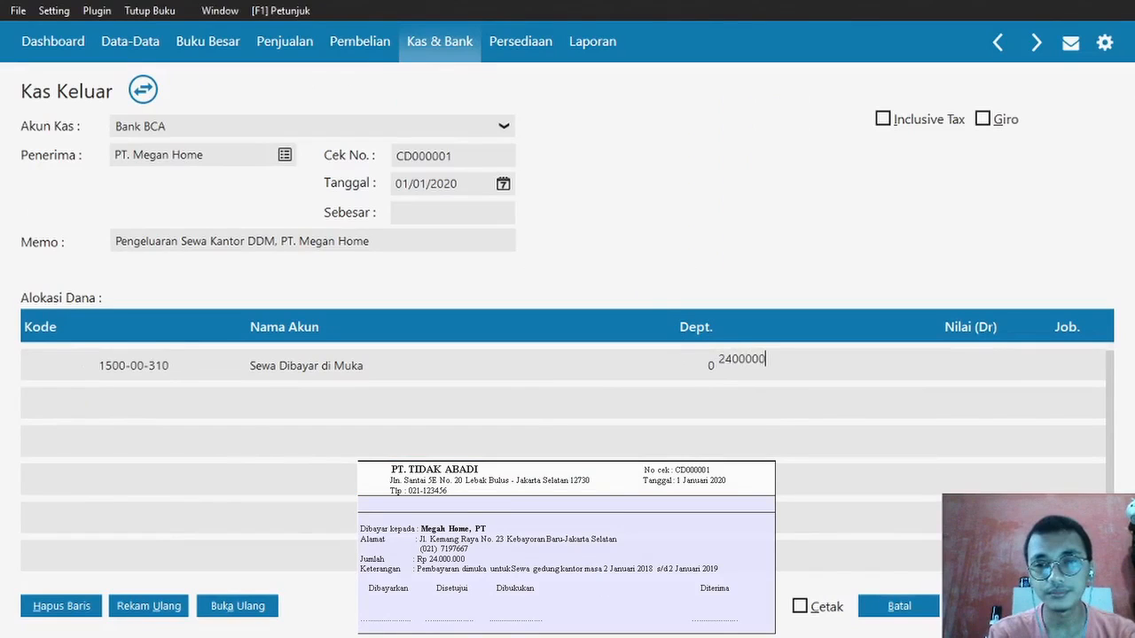
type("0")
key("Return")
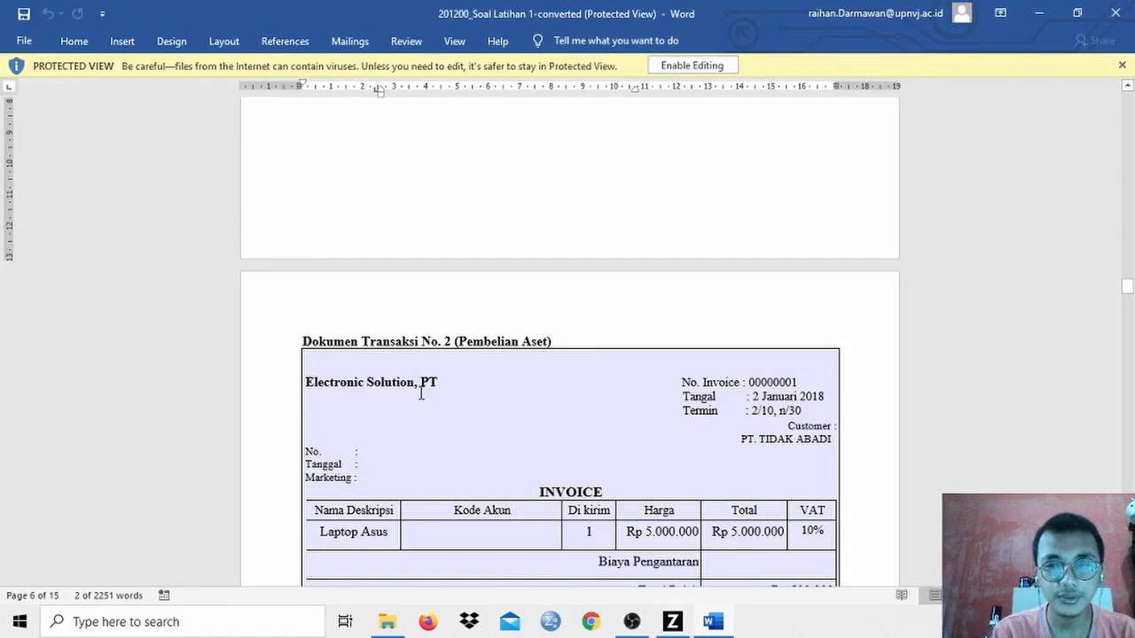
- Leave the Transaction Document No. 2 invoice and switch back to Zahir
key("alt+Tab")
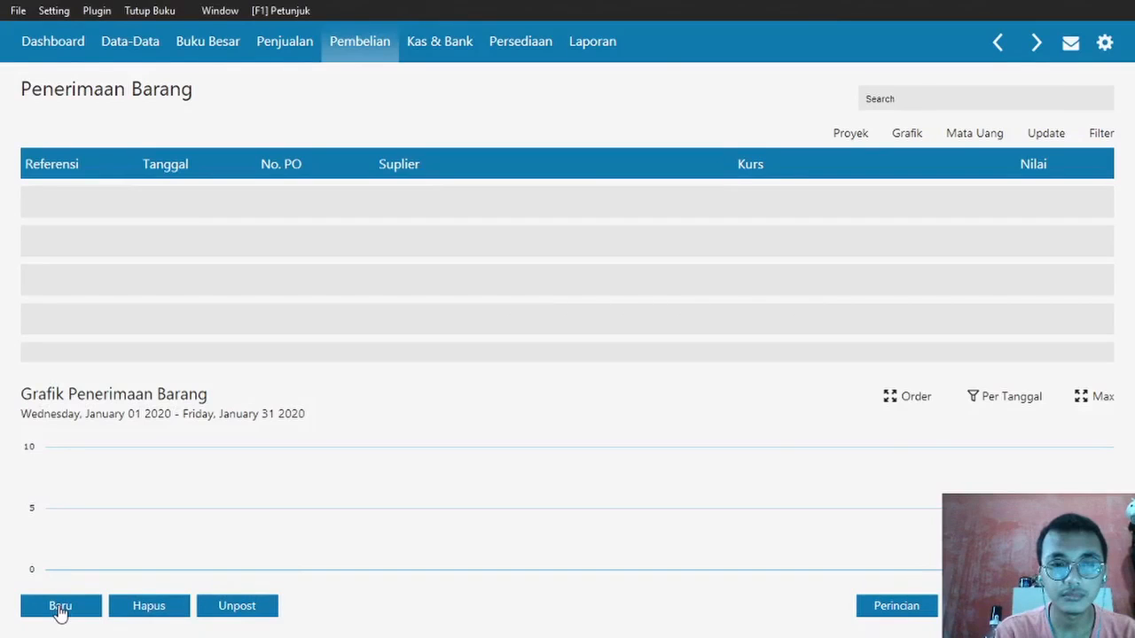
- Start a new goods receipt and add vendor V-004, typing 'PT. Electronic' as the company
left_click(60, 610)
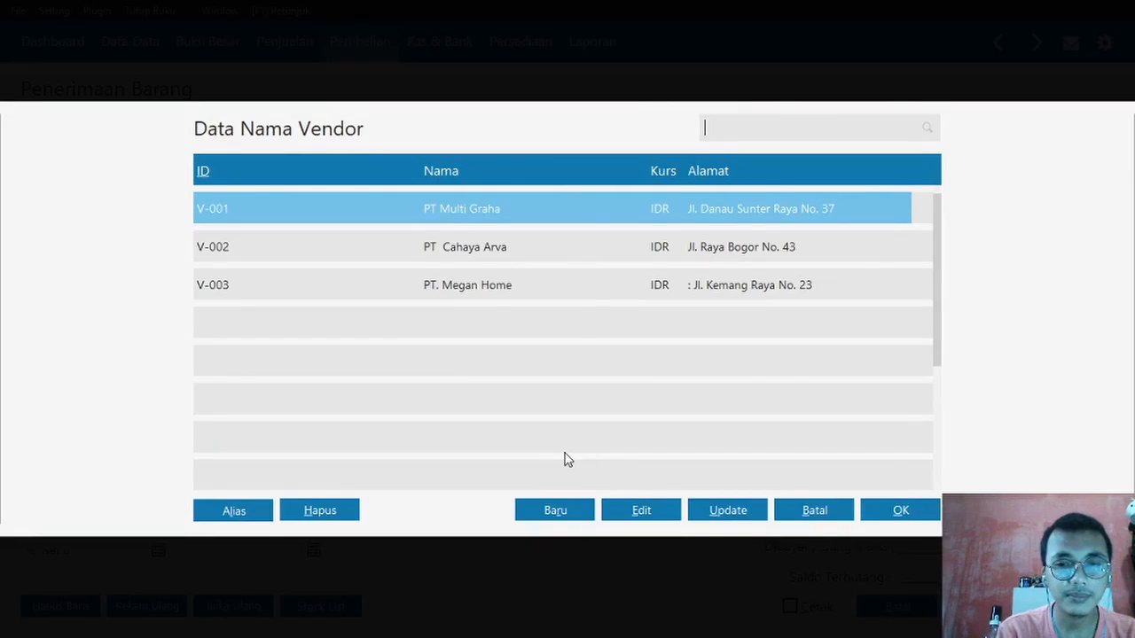
left_click(555, 510)
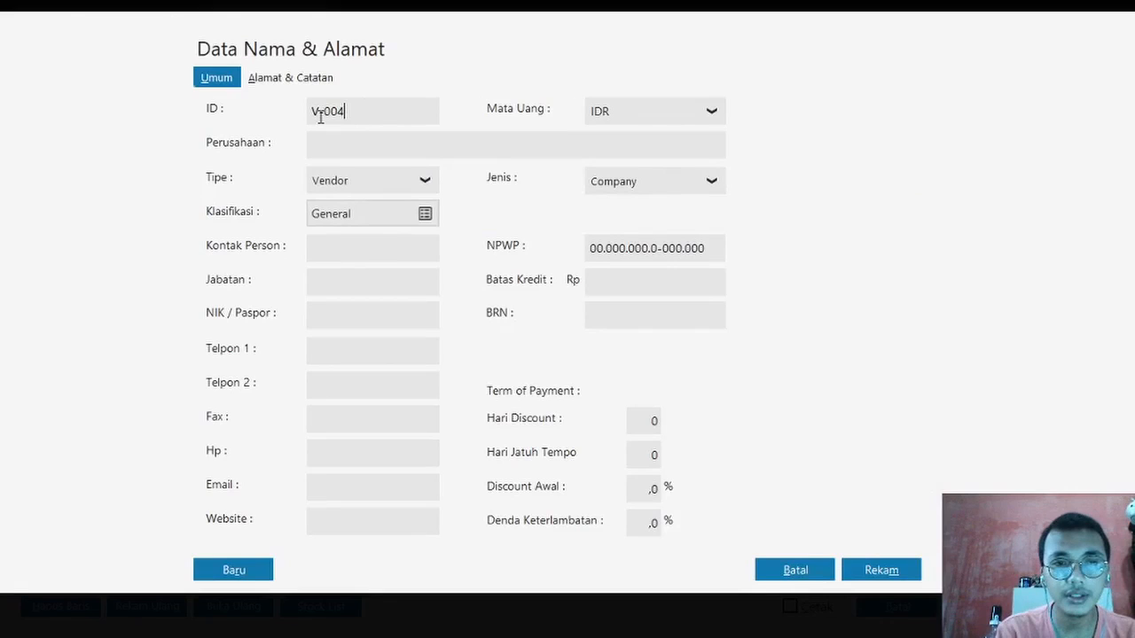
key("Tab")
type("PT. E")
key("Caps_Lock")
type("lec")
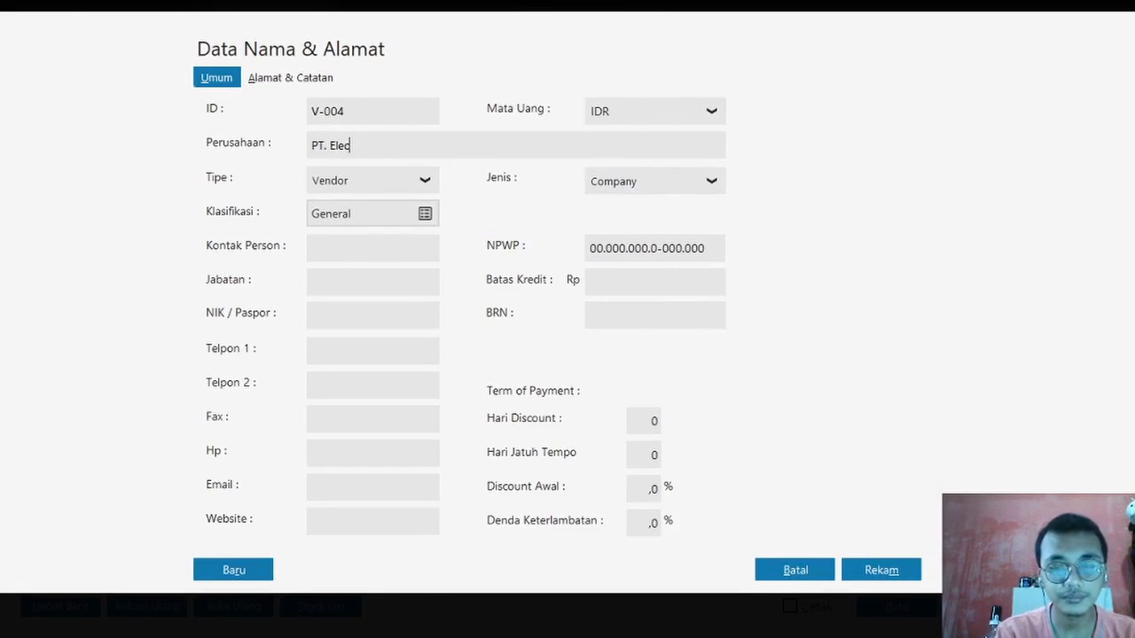
type("tronic")
- Check the invoice in Word, then complete the company name as 'PT. Electronic Solution'
key("alt+Tab")
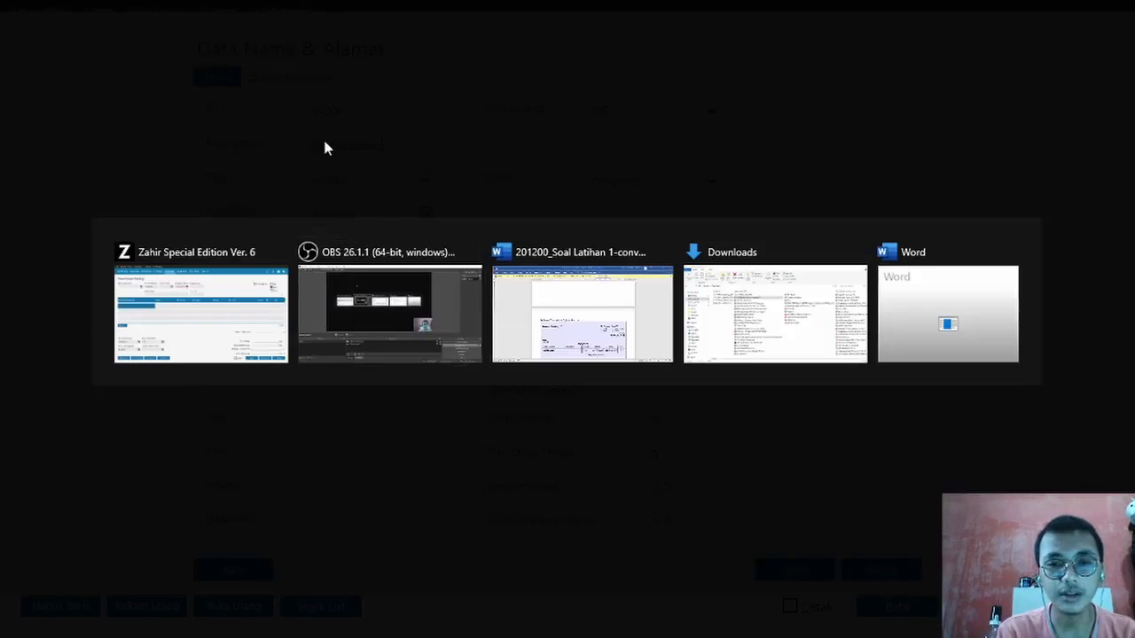
key("alt+Tab")
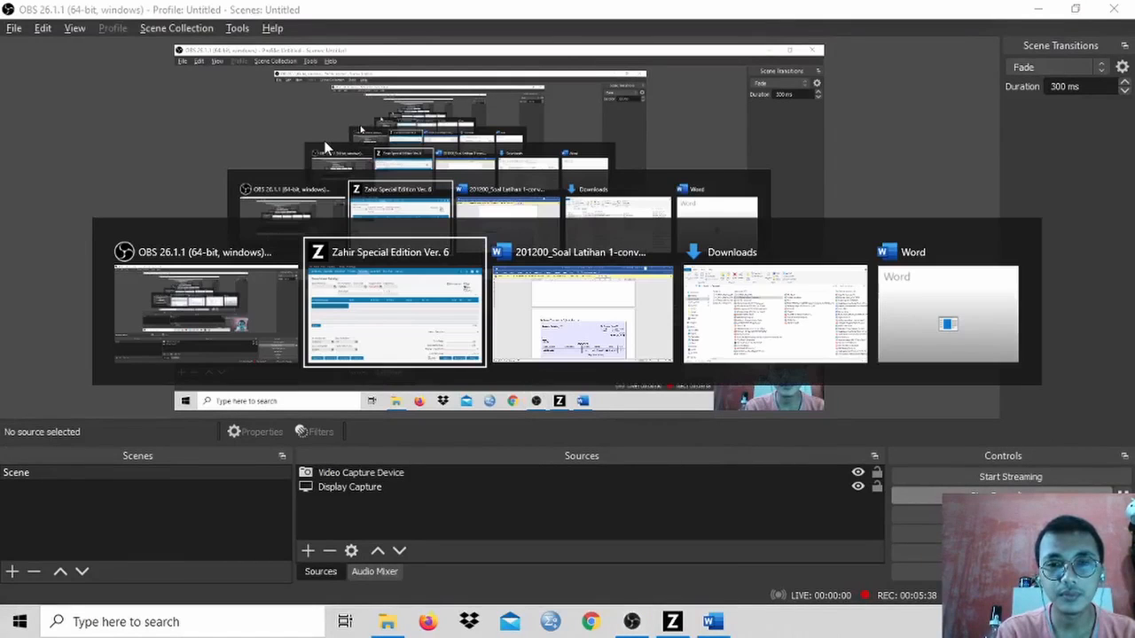
key("alt+Tab")
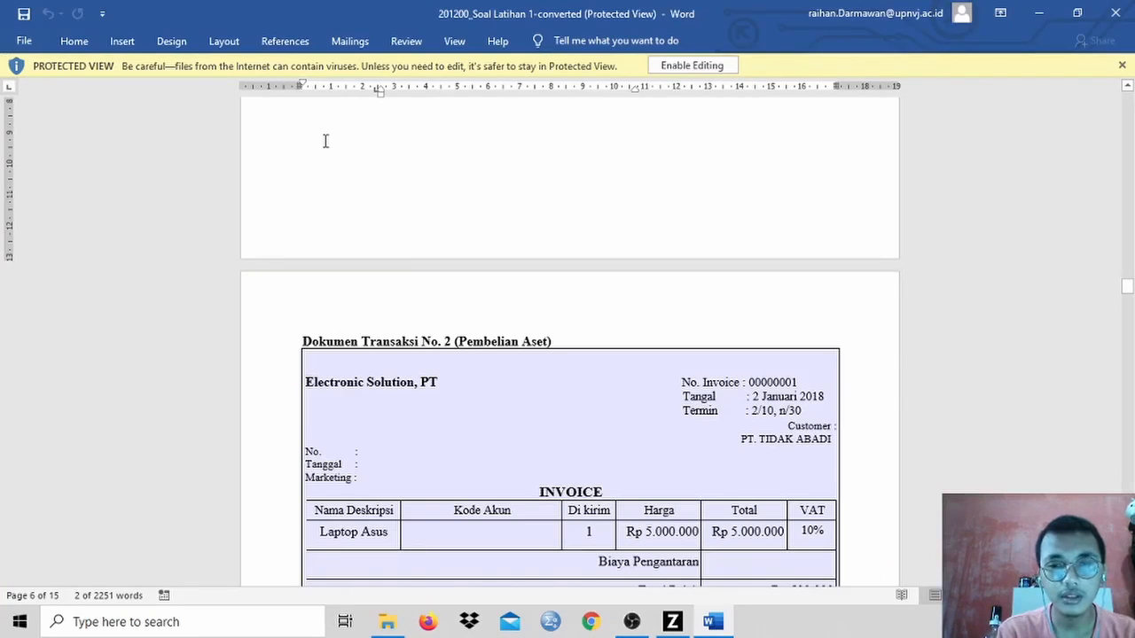
key("alt+Tab")
key("Tab")
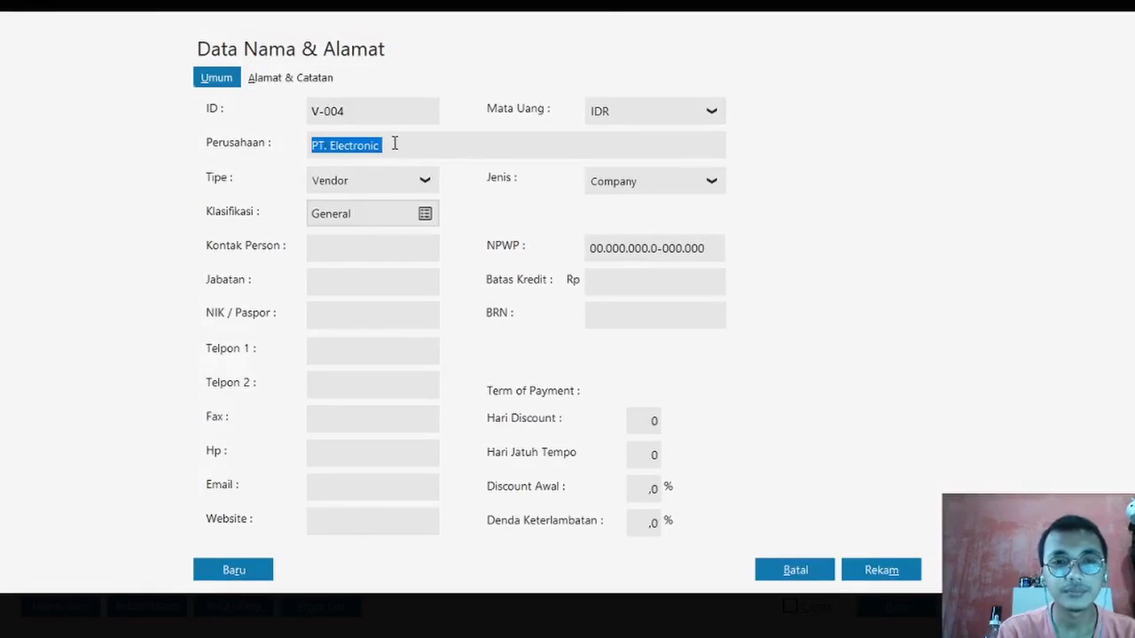
left_click(396, 142)
key("Caps_Lock")
type("S")
key("Caps_Lock")
type("oluti")
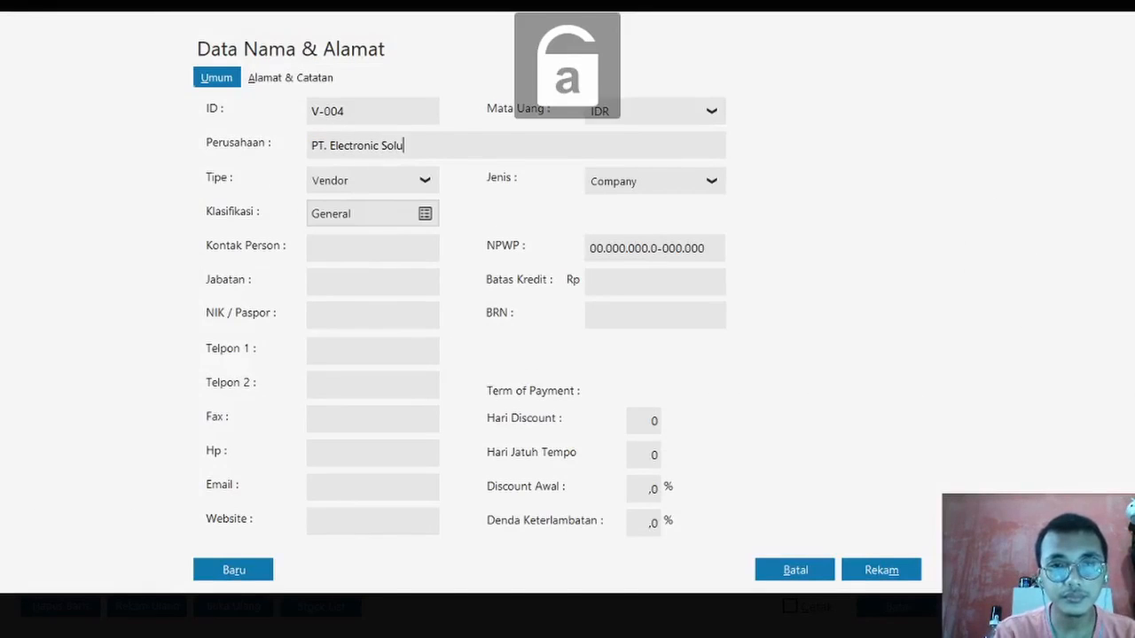
type("on")
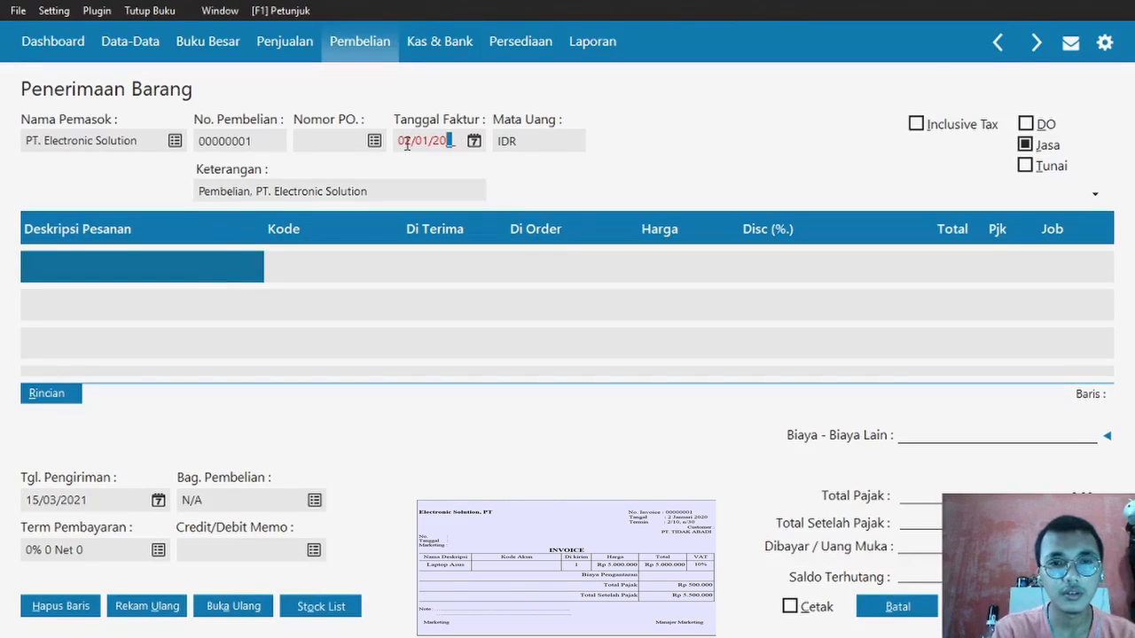
- Date the receipt 02/01/2020 and enter 'Laptop Asus' as the first line's item
type("20")
left_click(174, 273)
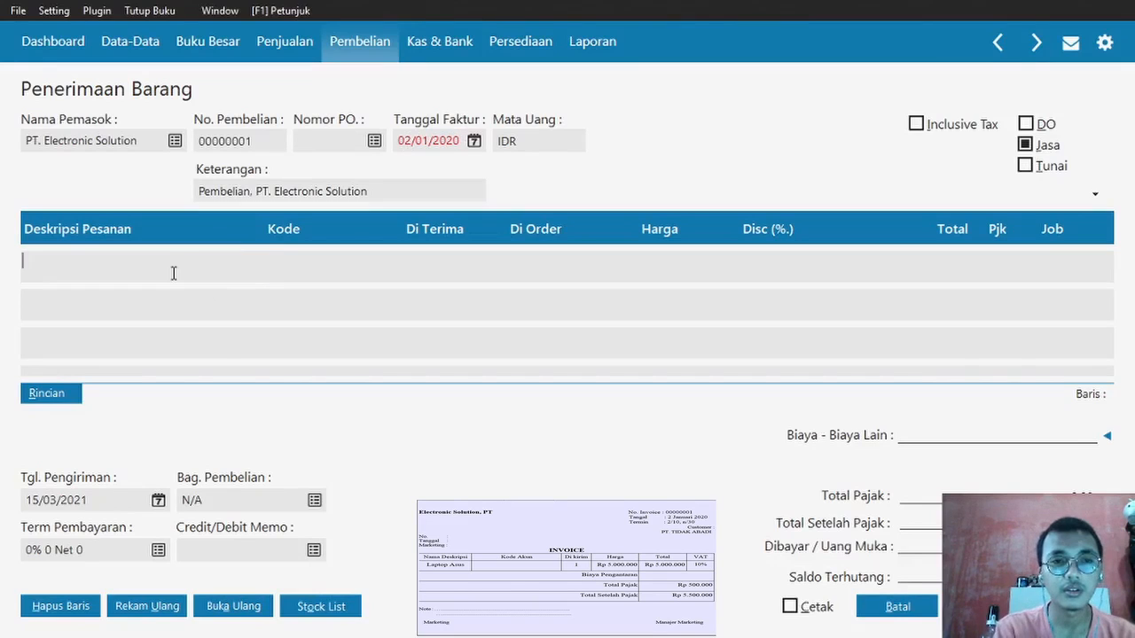
key("Caps_Lock")
type("L")
key("Caps_Lock")
type("aptop")
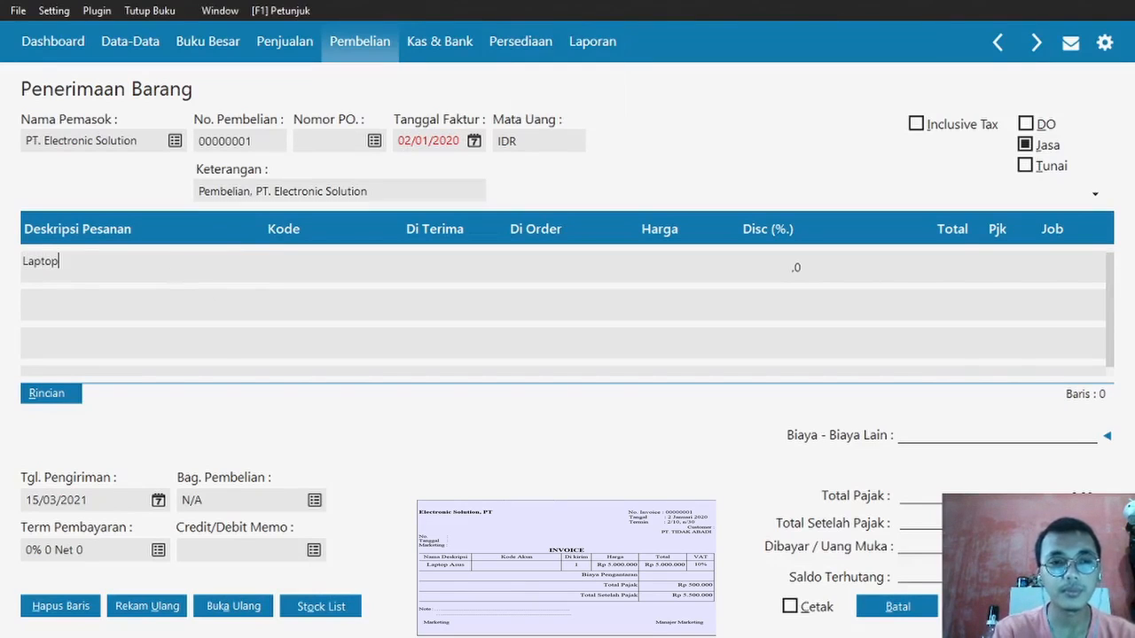
key("Caps_Lock")
type("A")
key("Caps_Lock")
type("sus")
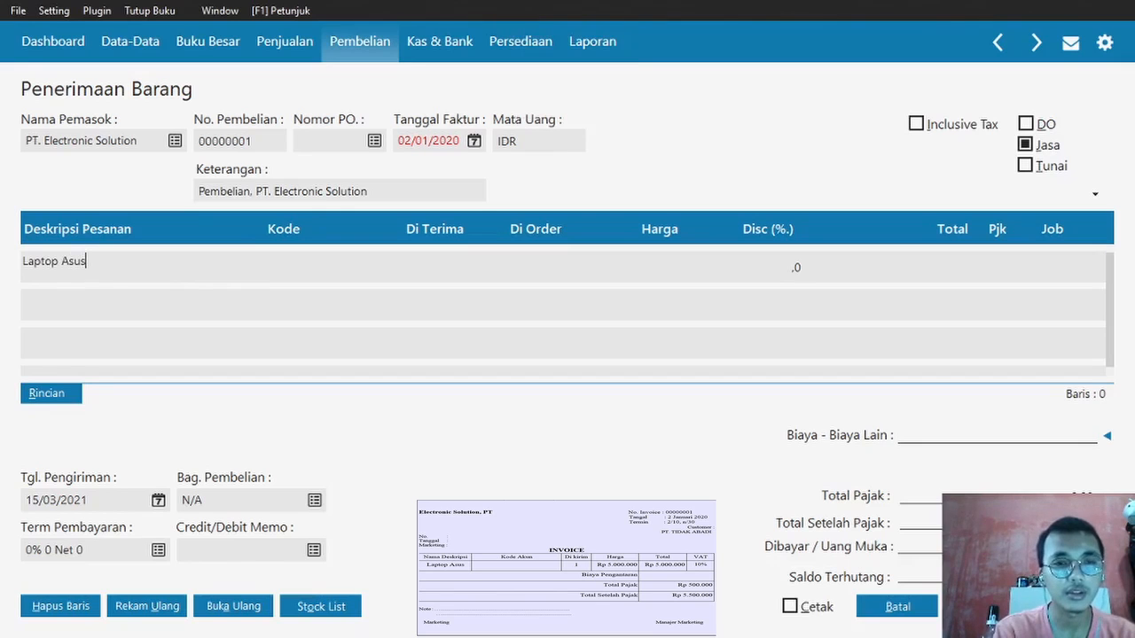
- Give the laptop line account 1700-00-030 (Mesin & Peralatan), quantity 1 and price 5.000.000.000
left_click(276, 259)
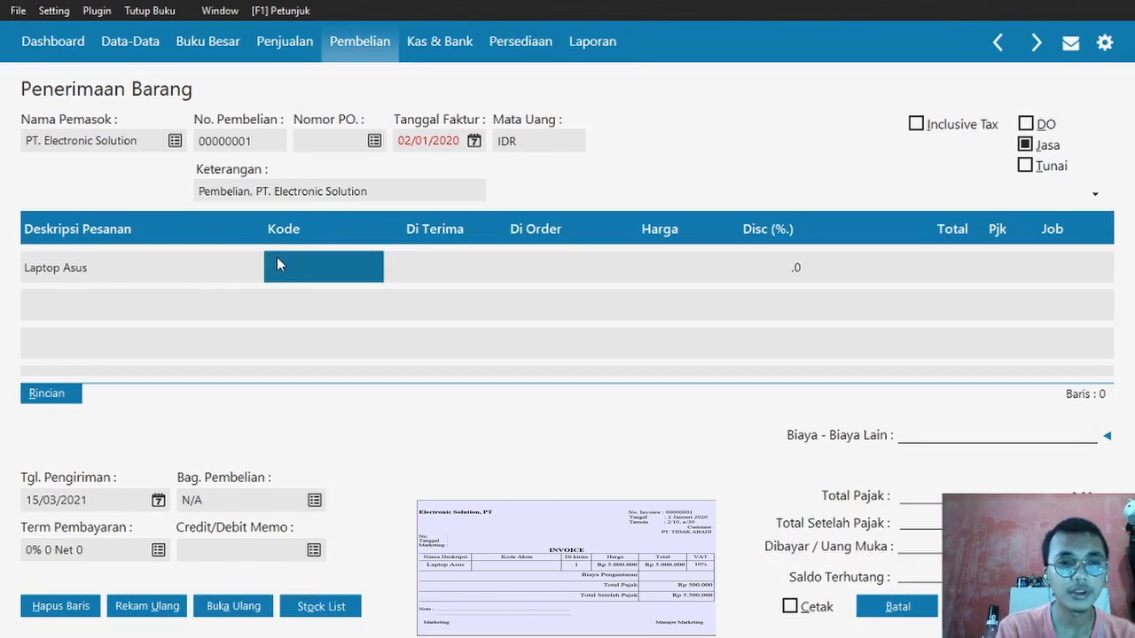
left_click(277, 257)
key("Down")
key("Down")
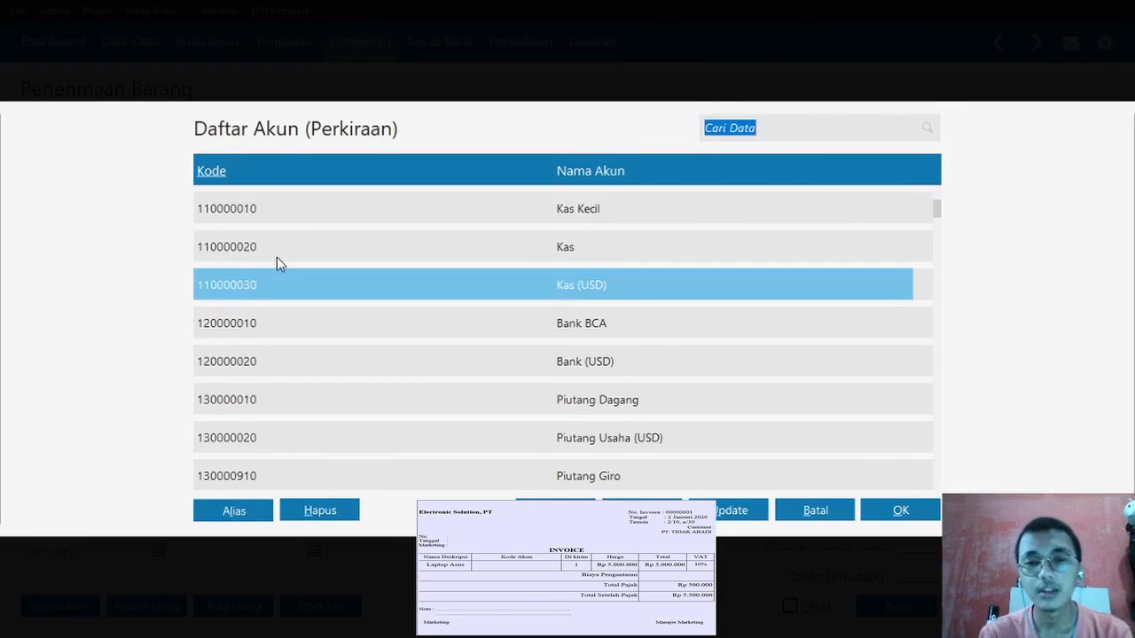
key("Down")
key("Down")
key("Down")
key("Down")
key("Down")
key("Down")
key("Down")
key("Down")
key("Down")
key("Down")
key("Down")
key("Down")
key("Down")
key("Down")
key("Down")
key("Down")
key("Down")
key("Down")
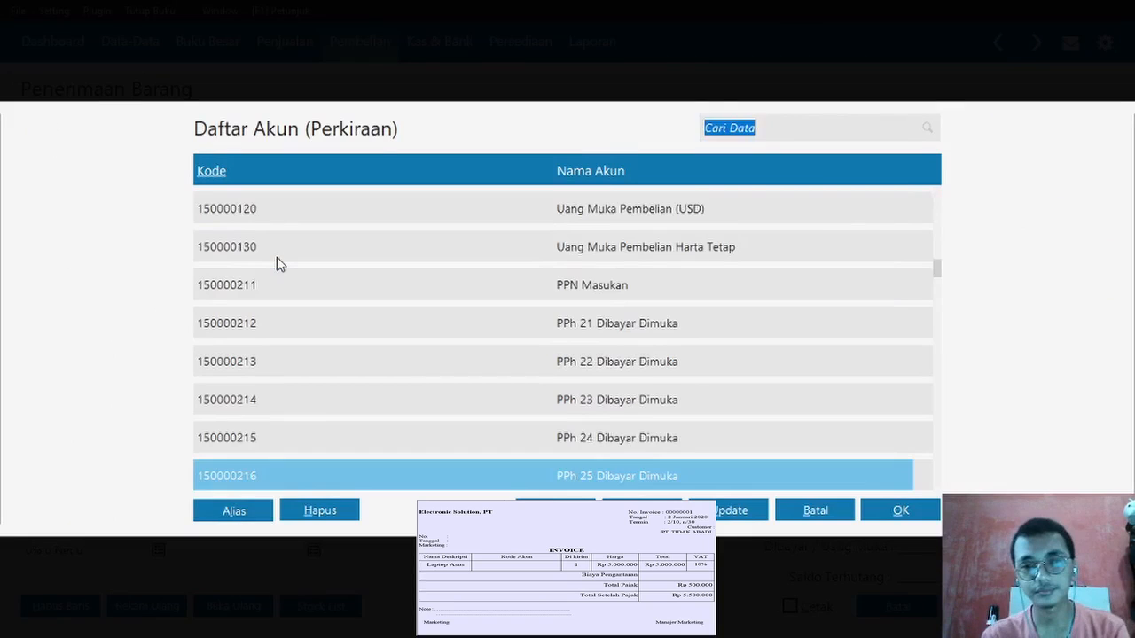
key("Down")
key("Down")
key("Down")
key("Down")
key("Down")
key("Down")
key("Down")
key("Down")
key("Down")
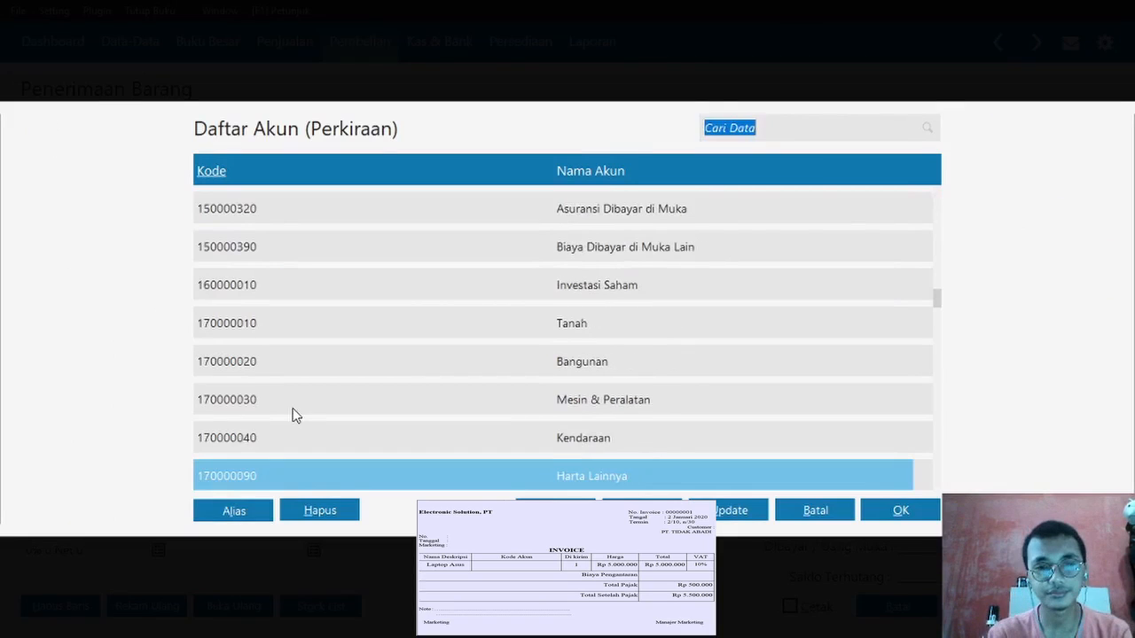
double_click(295, 416)
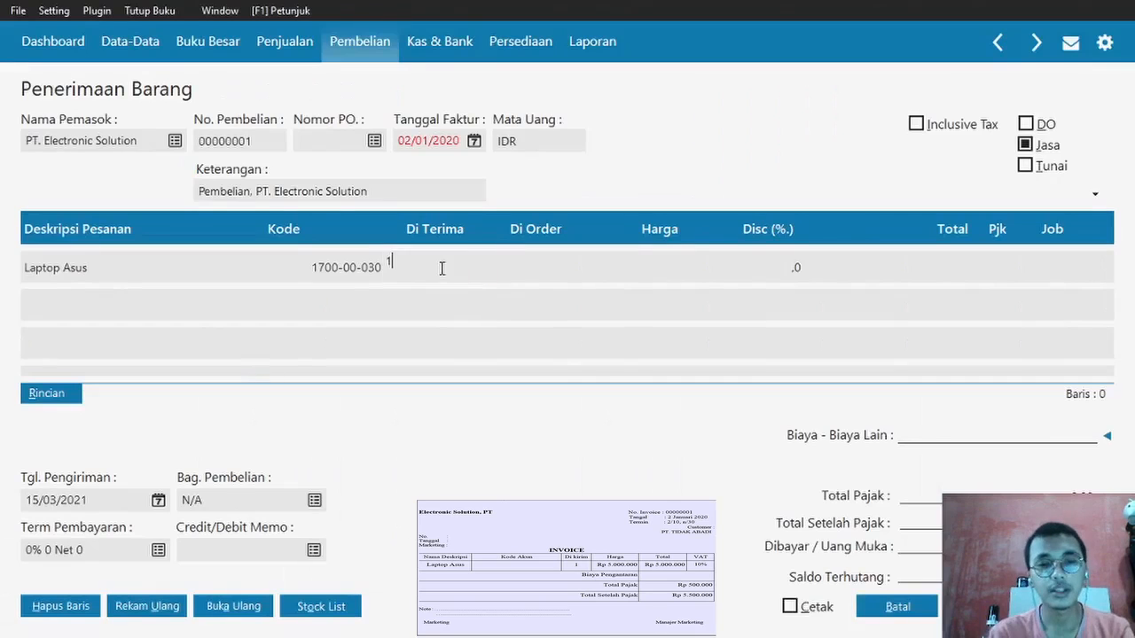
key("Tab")
type("5.000.")
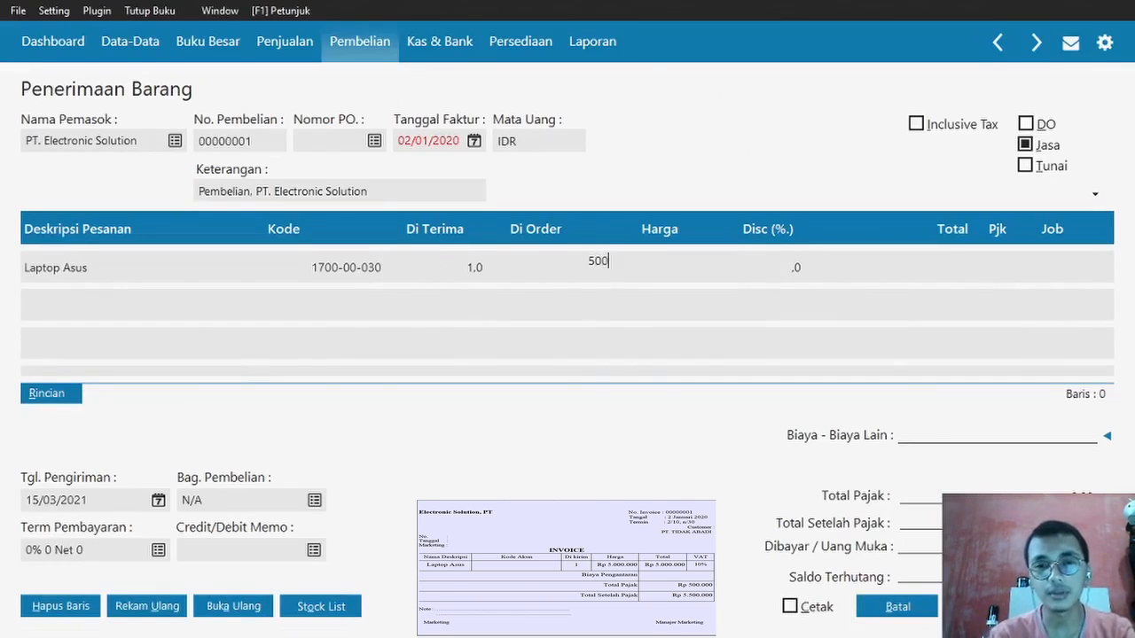
type("000.000")
key("Tab")
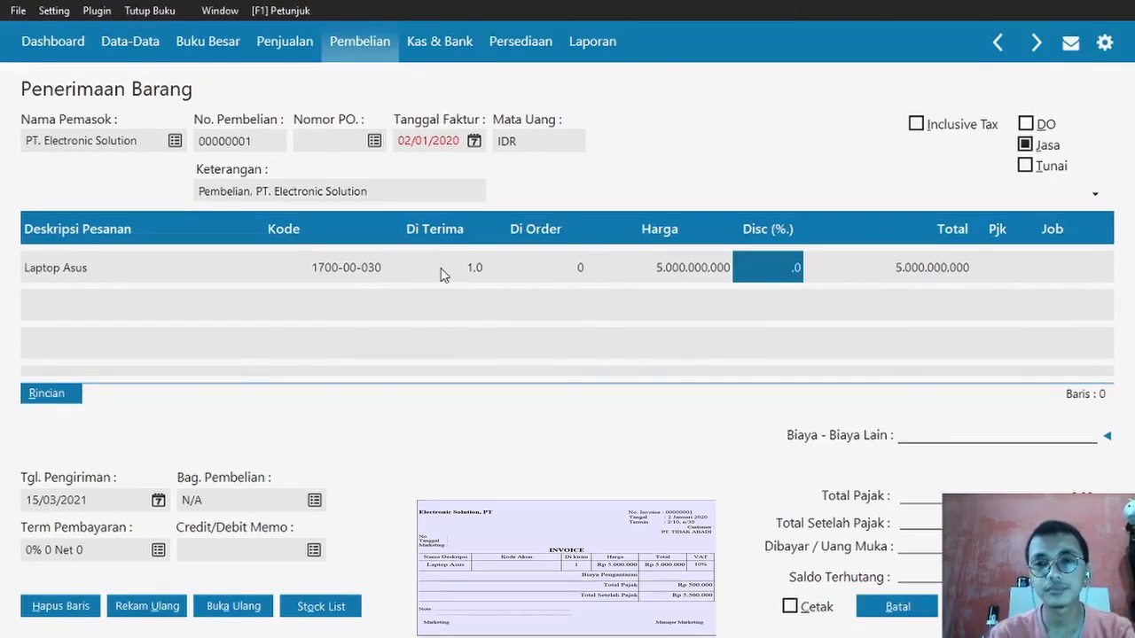
key("Tab")
left_click(1015, 283)
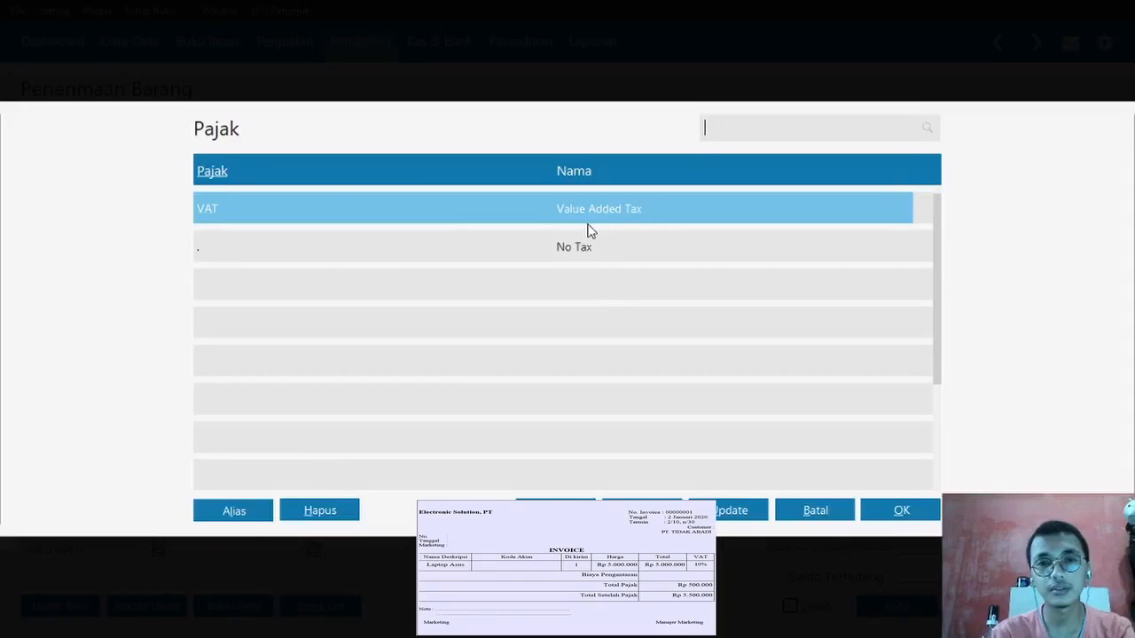
- Apply VAT to the laptop line, set terms to 2% 10 Net 30, and save the receipt
double_click(584, 211)
left_click(158, 550)
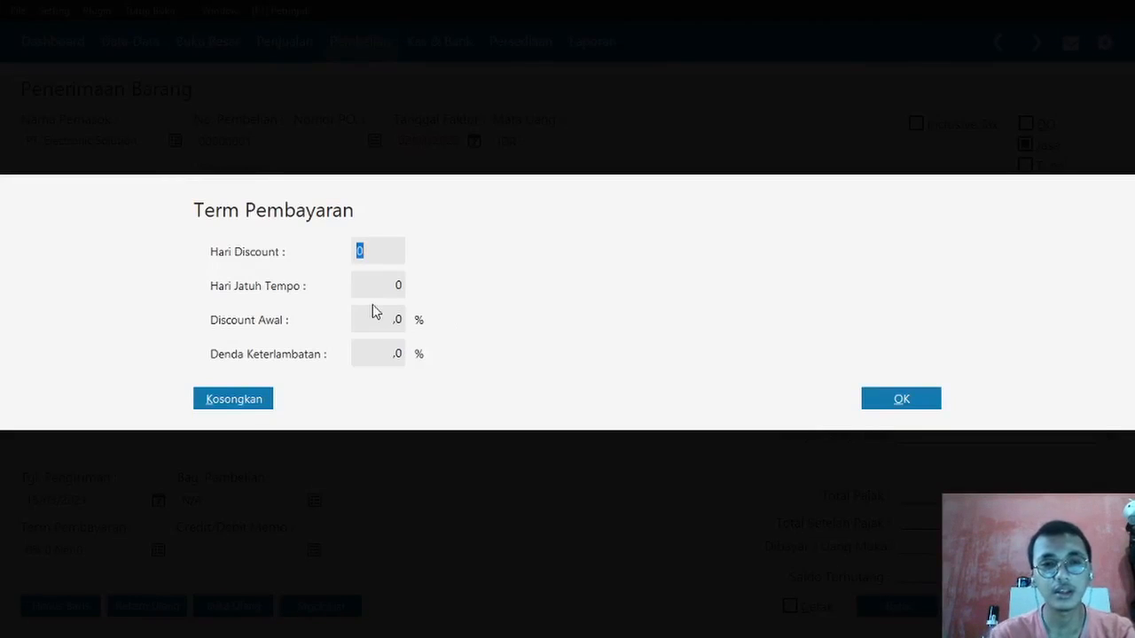
type("10")
key("Tab")
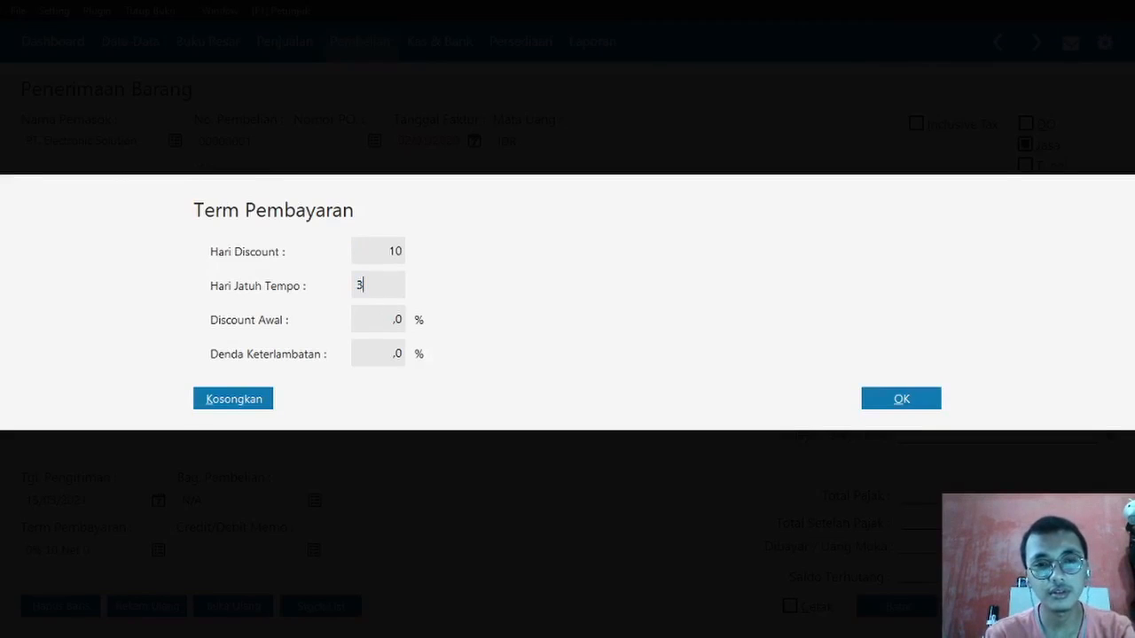
type("2")
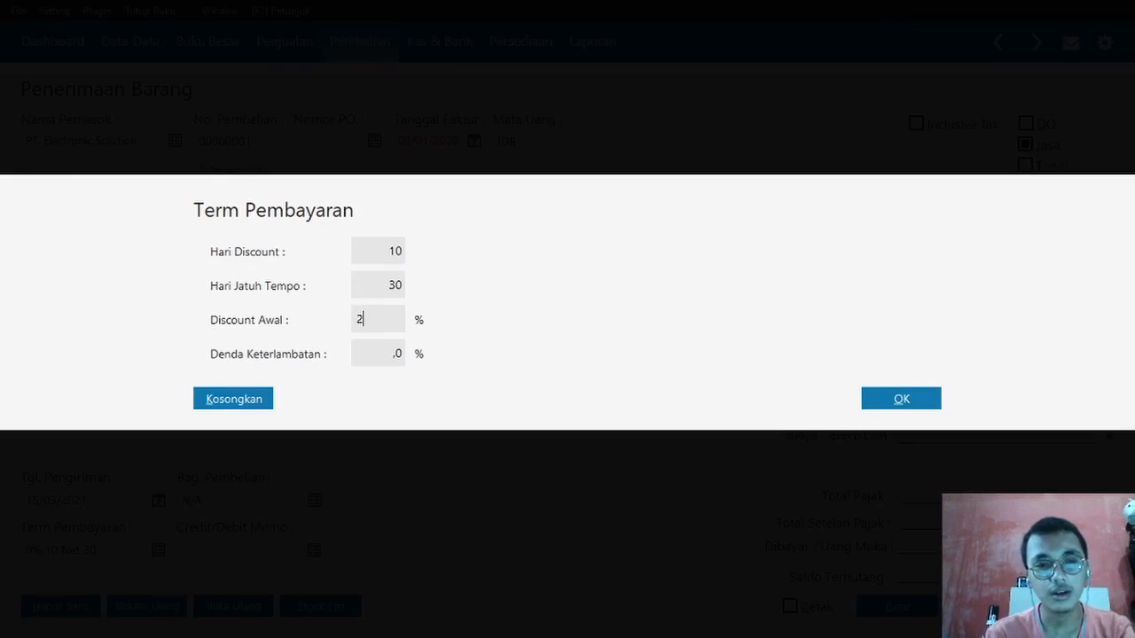
left_click(900, 407)
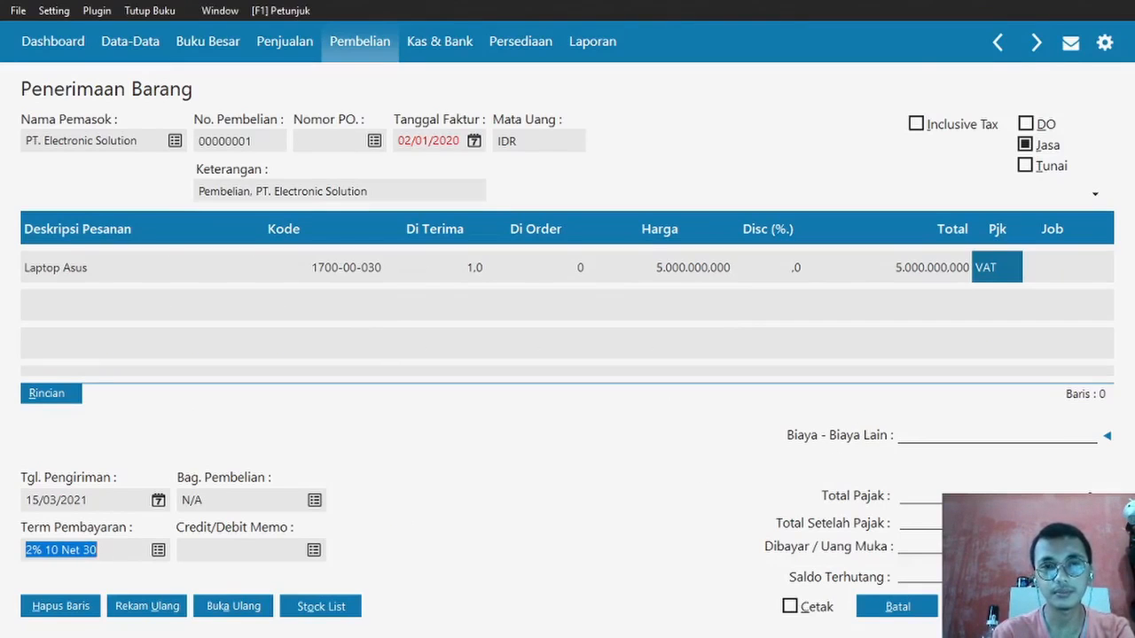
left_click(1072, 606)
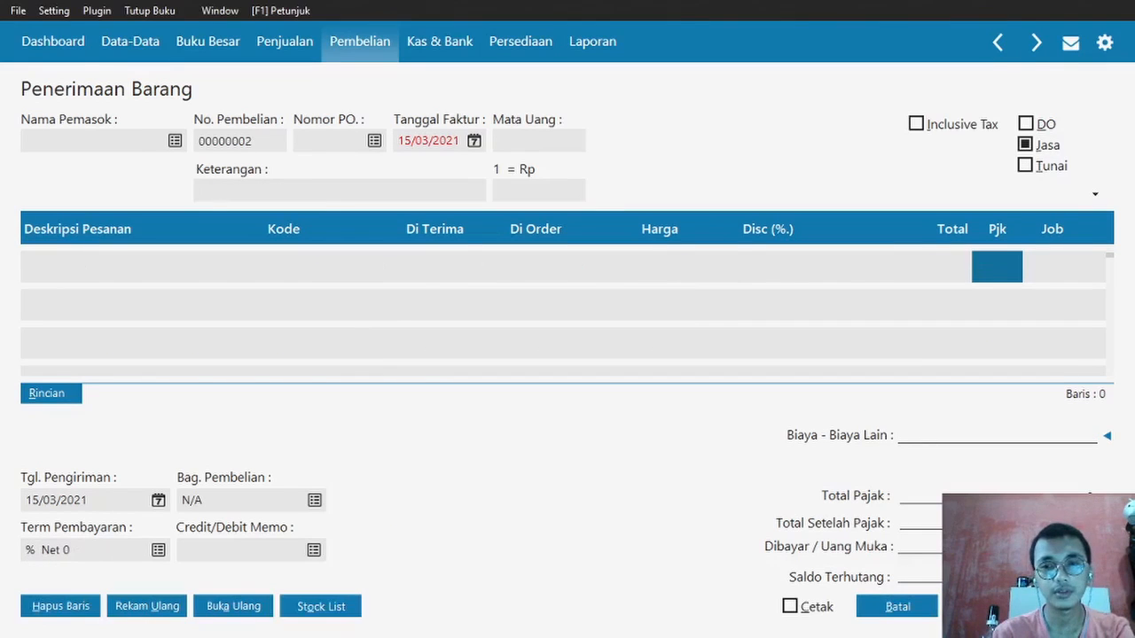
- Discard the blank receipt and read Word's Transaksi No. 3, Raya Power's Rp 2.940.000 payment
left_click(897, 608)
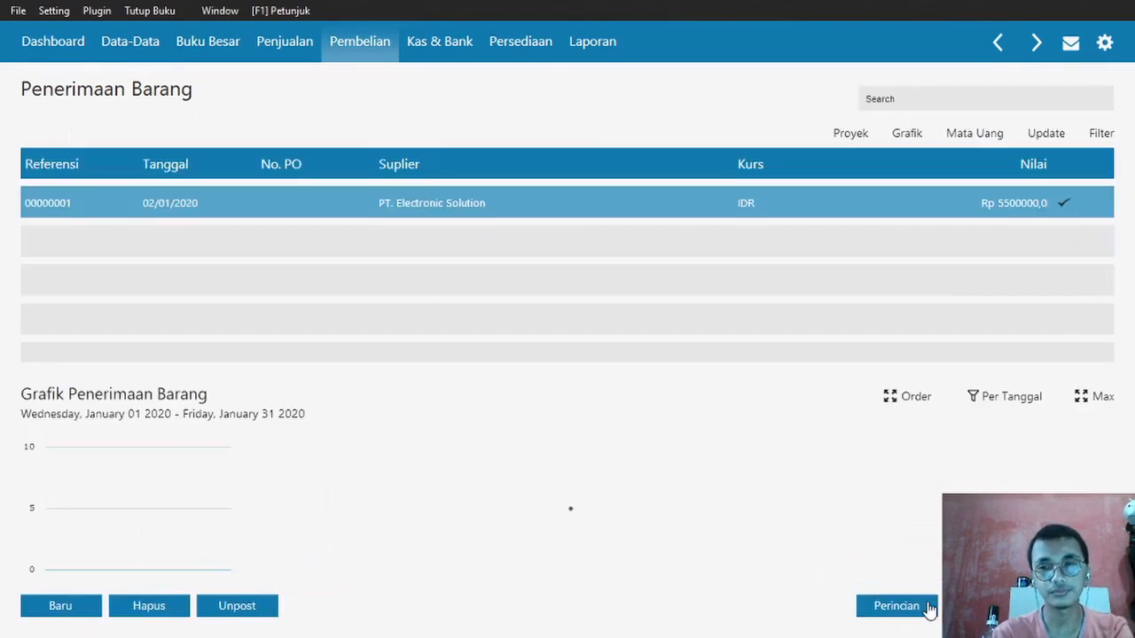
left_click(1073, 607)
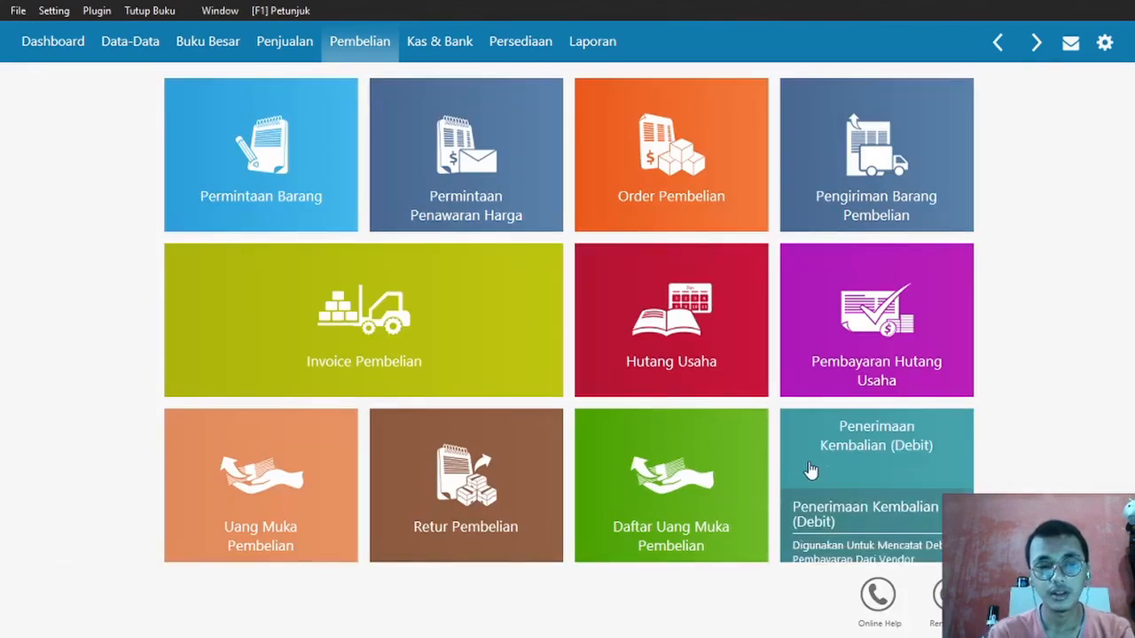
key("alt+Tab")
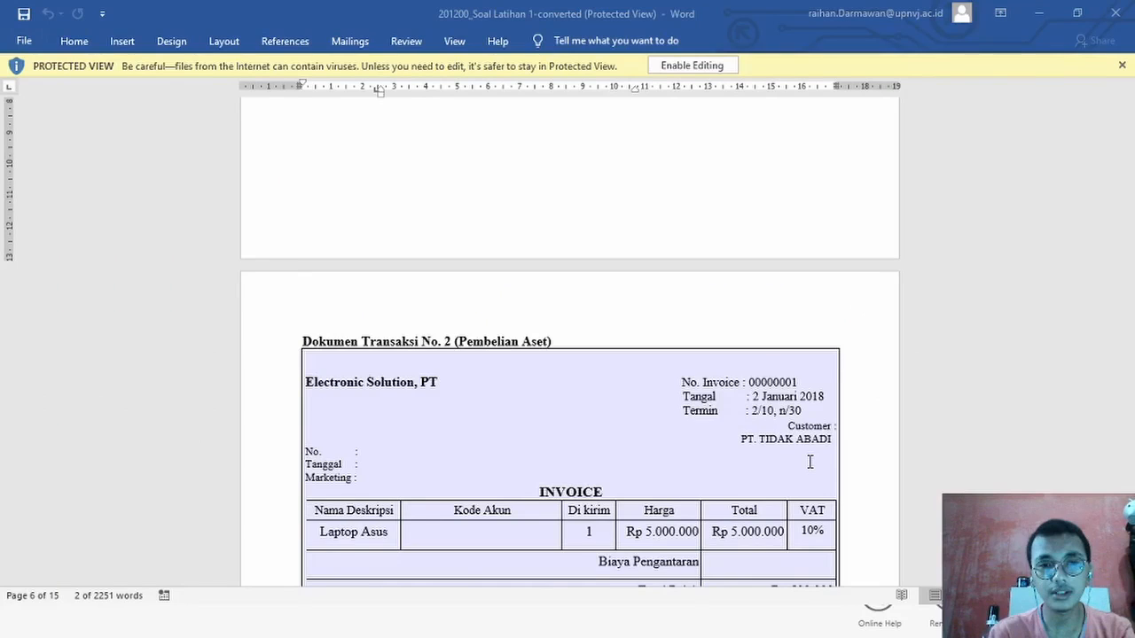
scroll(810, 462, "down", 5)
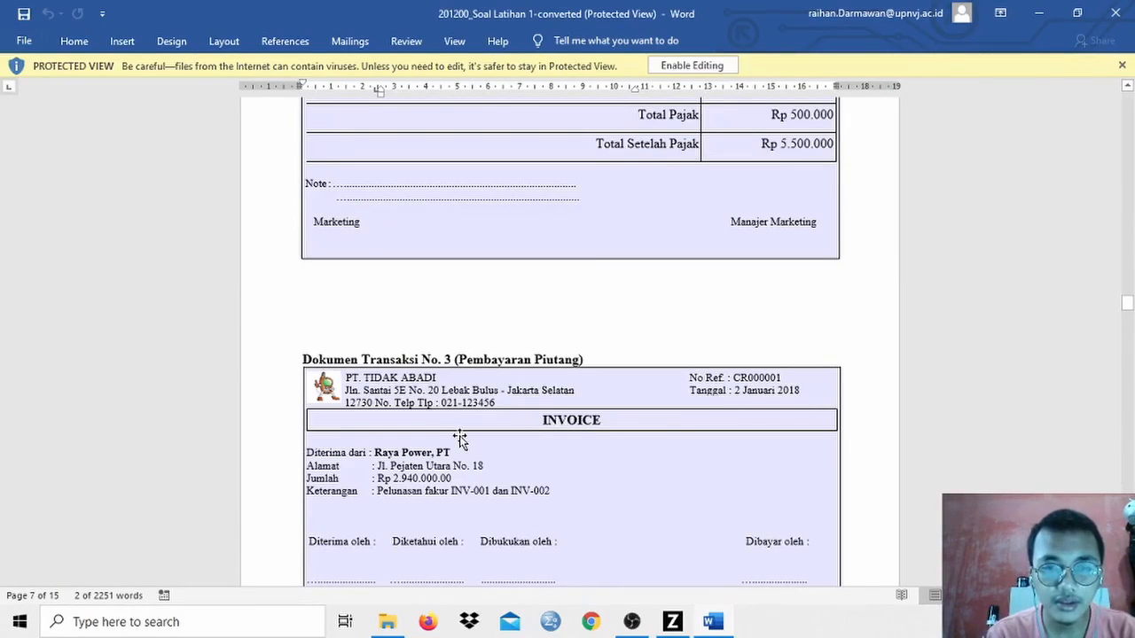
key("alt+Tab")
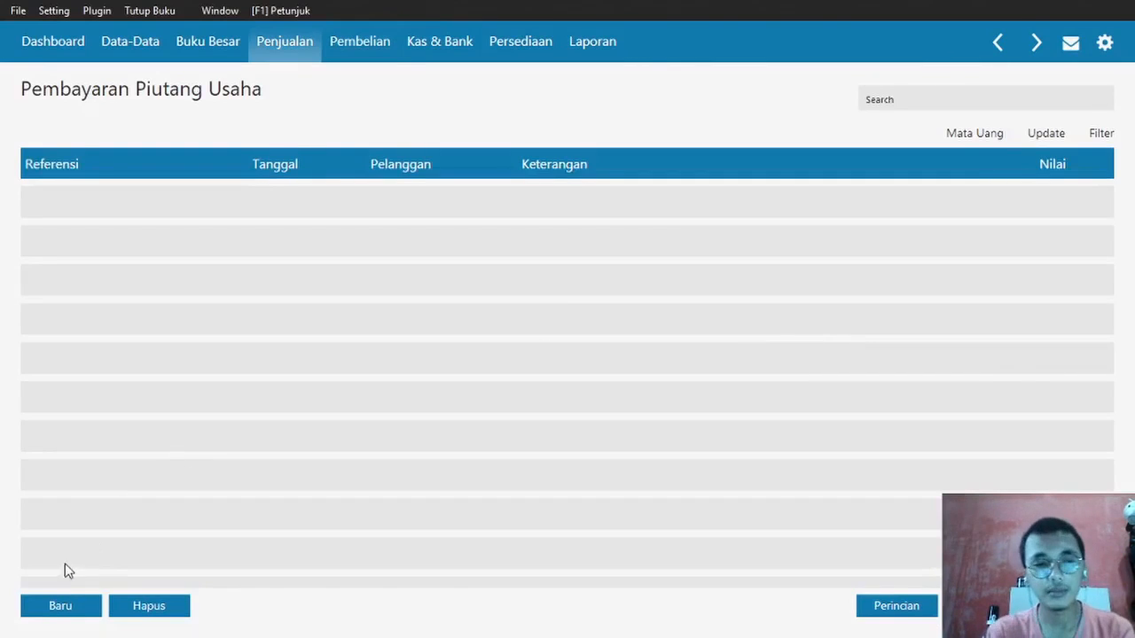
- Start a new receivable payment from PT Raya Power dated 02/01/2020
left_click(44, 608)
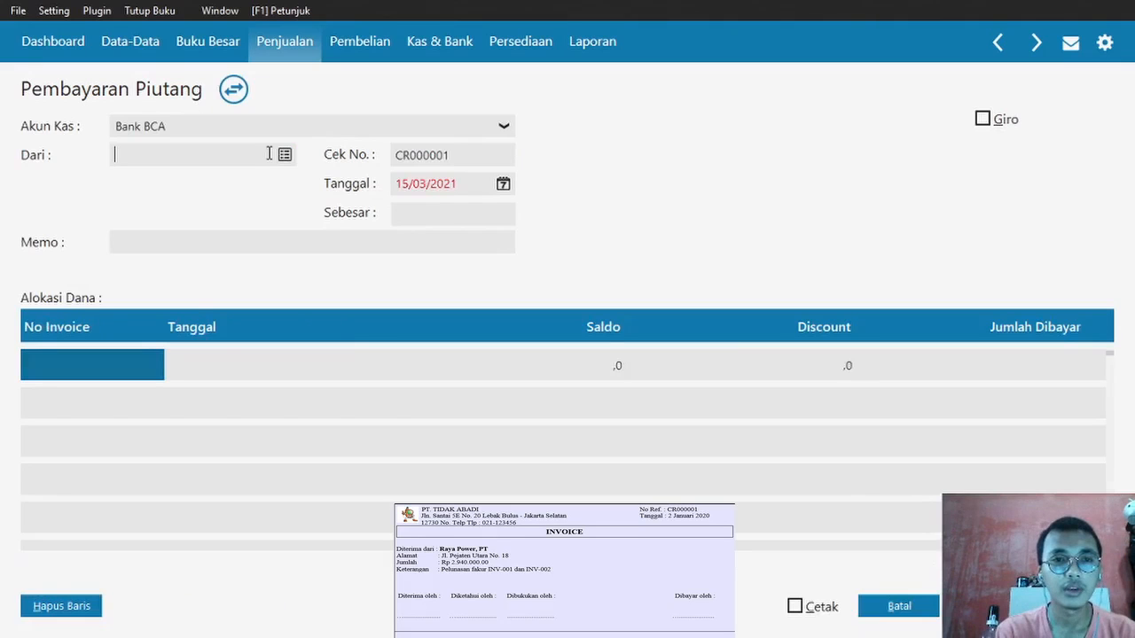
key("alt+Tab")
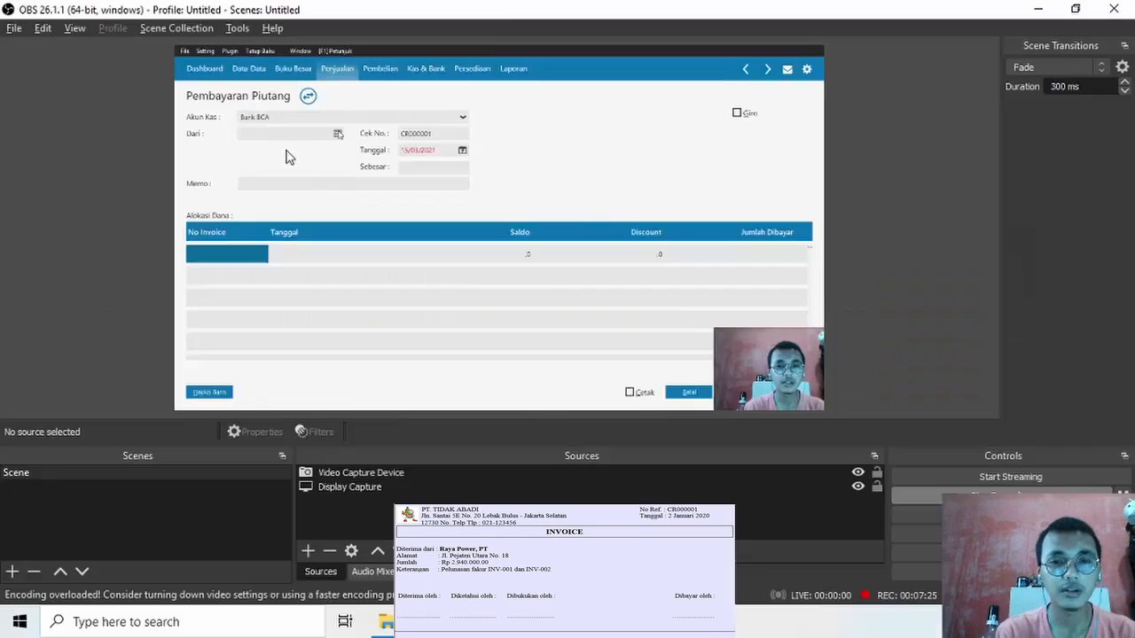
key("alt+Tab")
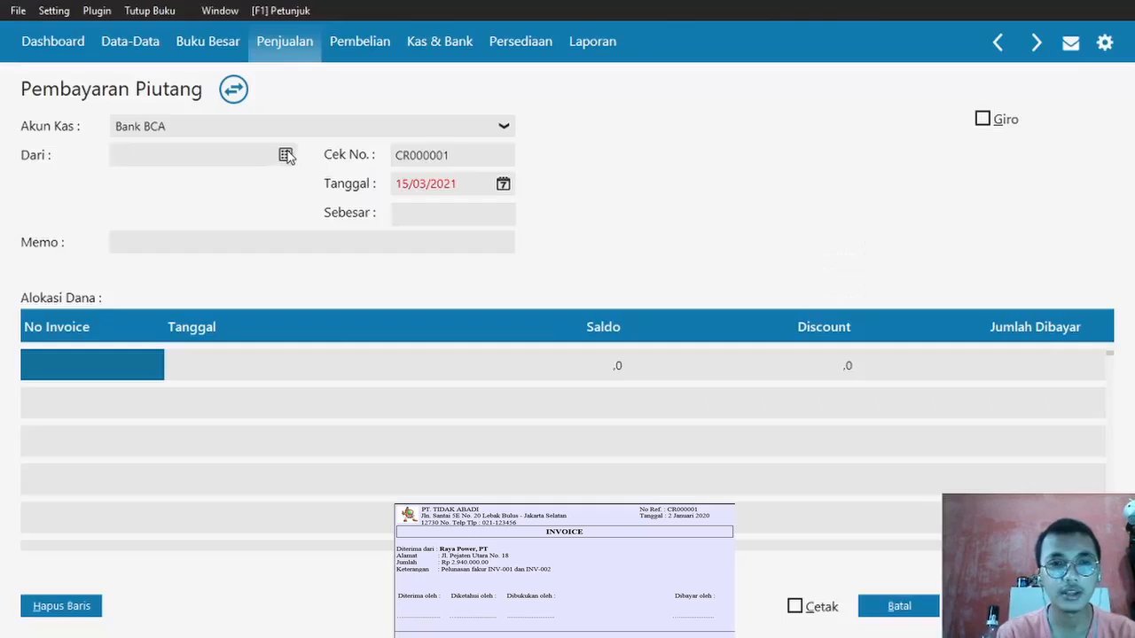
left_click(285, 152)
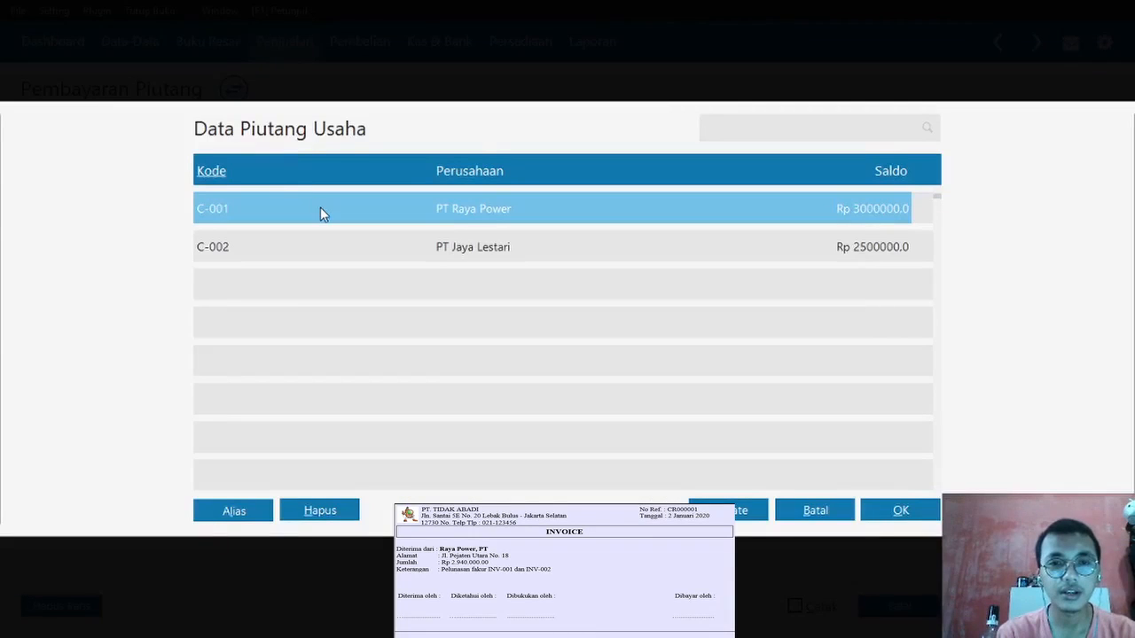
double_click(320, 208)
type("02/01/")
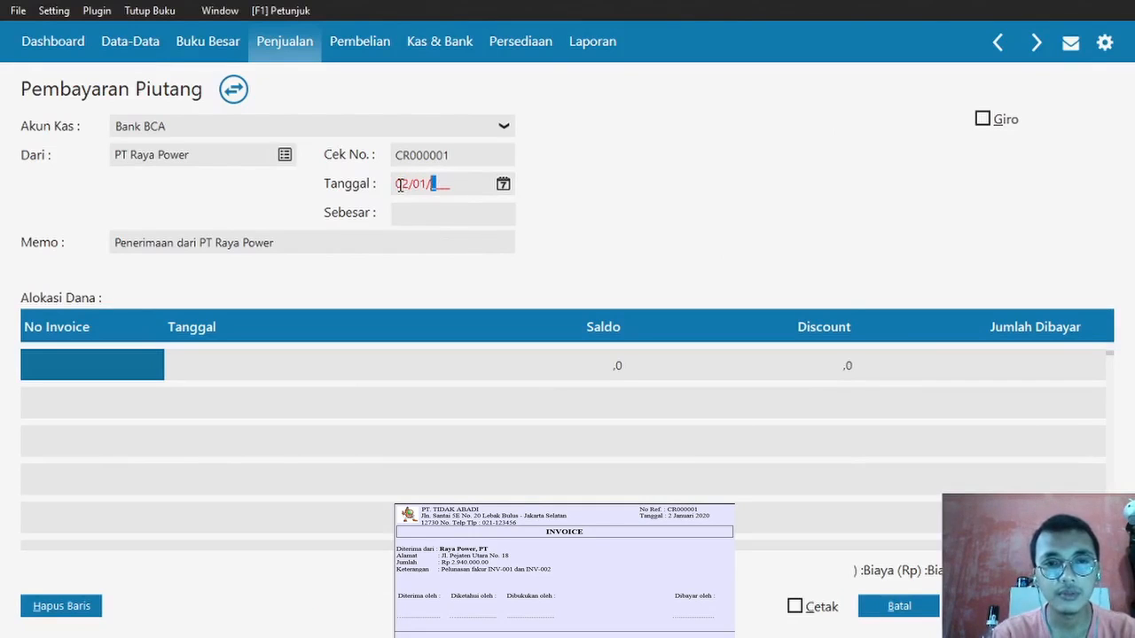
type("2020")
- Allocate the payment to INV-01 and INV-02, checking INV-02's Rp 40000 discount
double_click(109, 369)
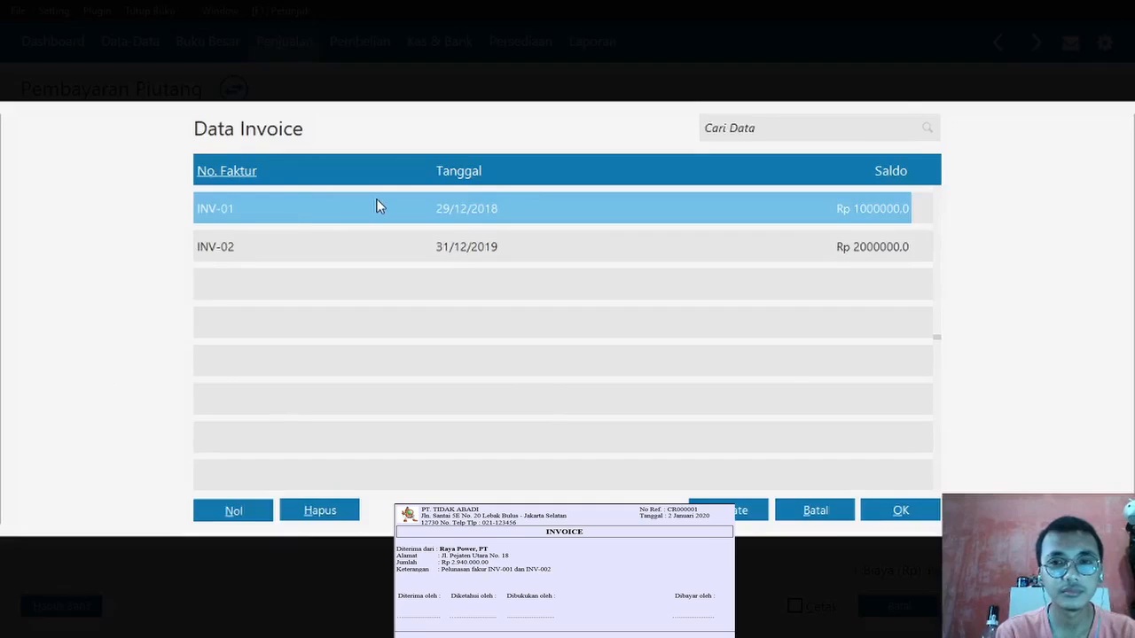
double_click(377, 206)
key("Tab")
key("Tab")
key("Tab")
key("Tab")
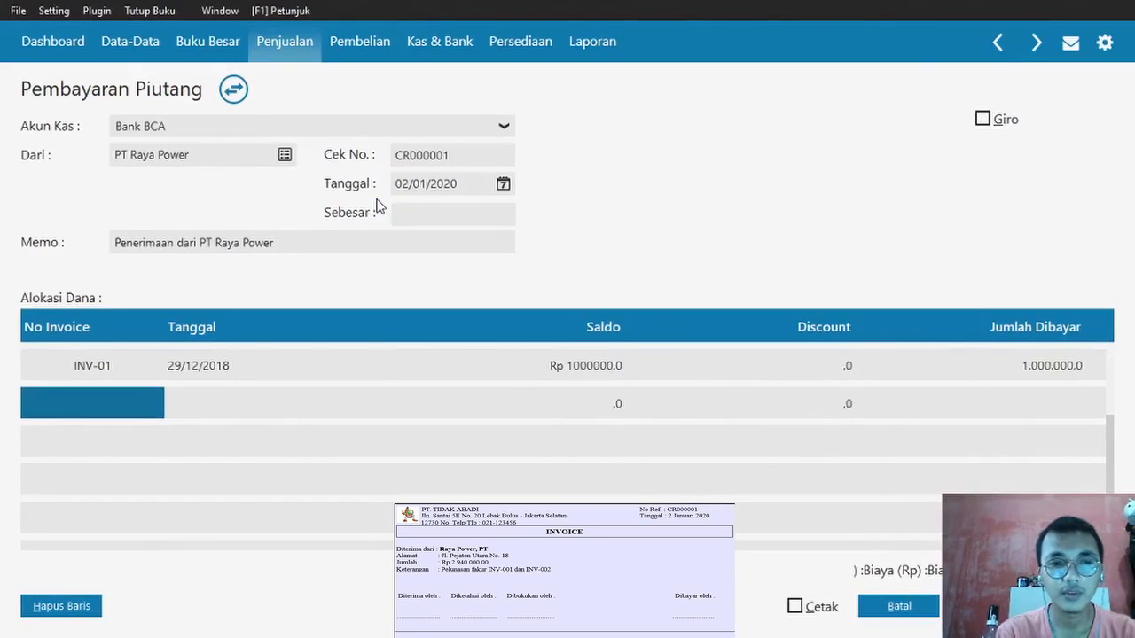
left_click(110, 415)
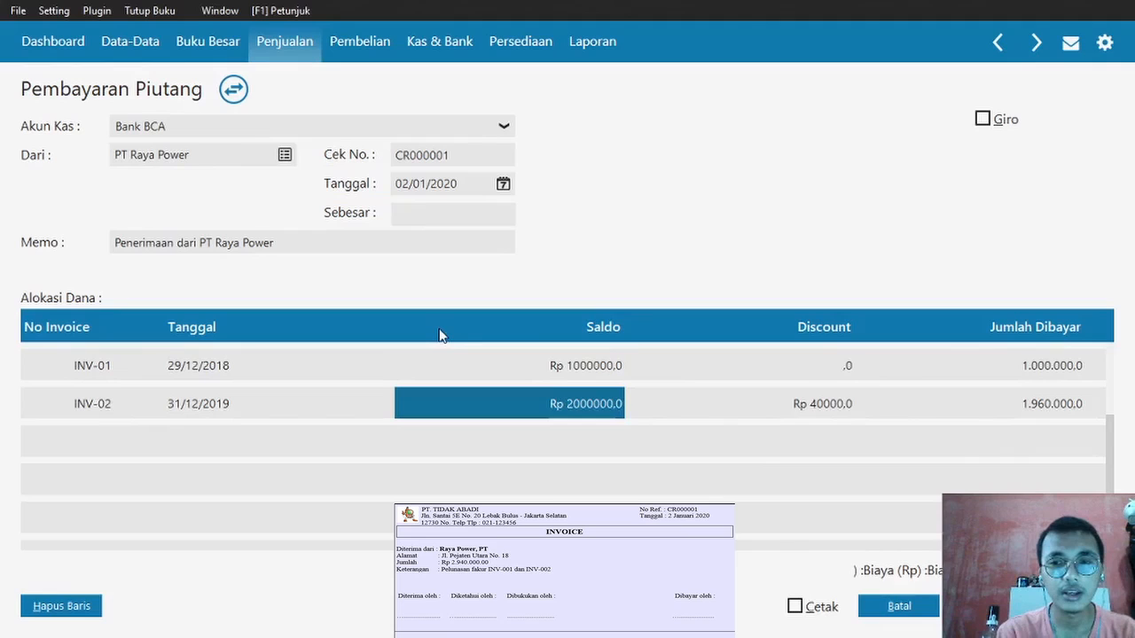
left_click(802, 391)
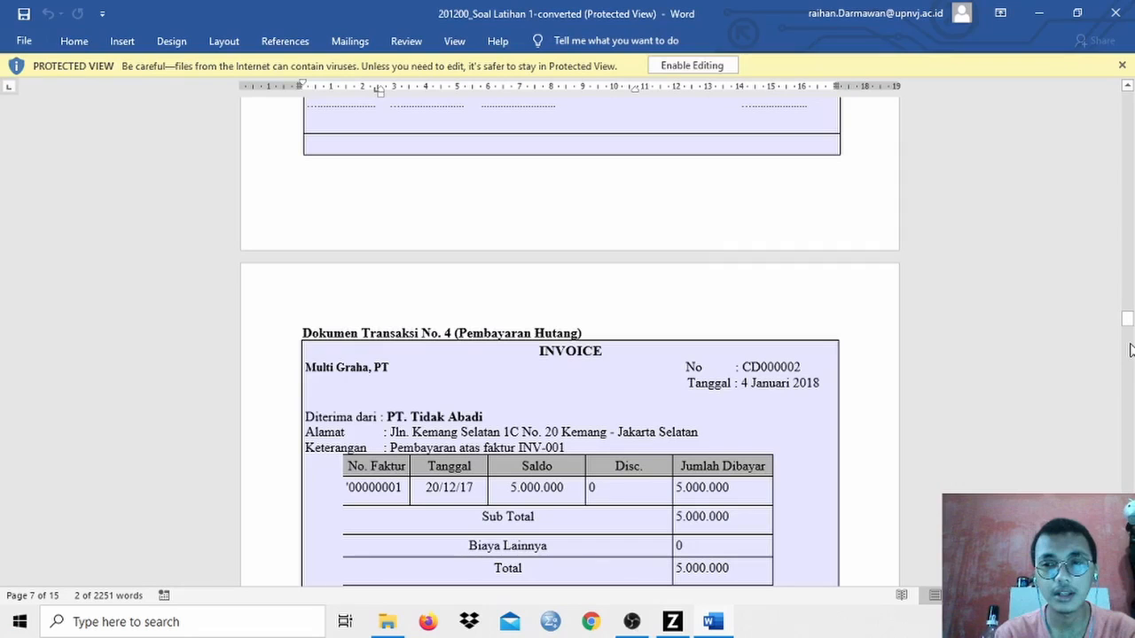
- Record and save a 04/01/2020 payment to PT Multi Graha settling INV-01 for Rp 5000000
scroll(1131, 350, "down", 3)
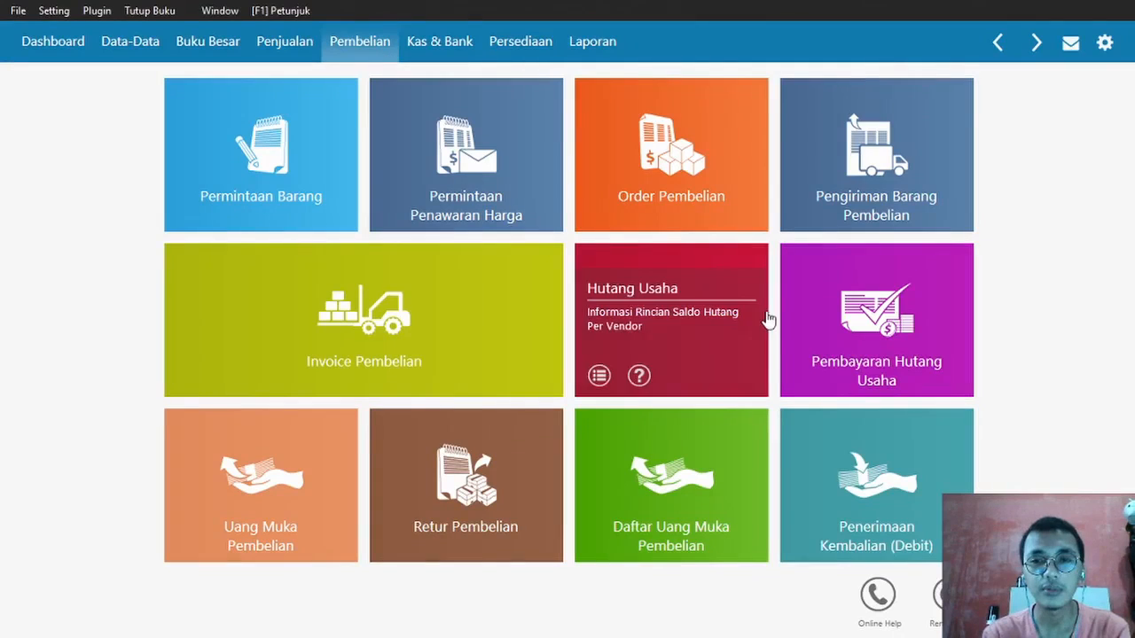
mouse_move(891, 302)
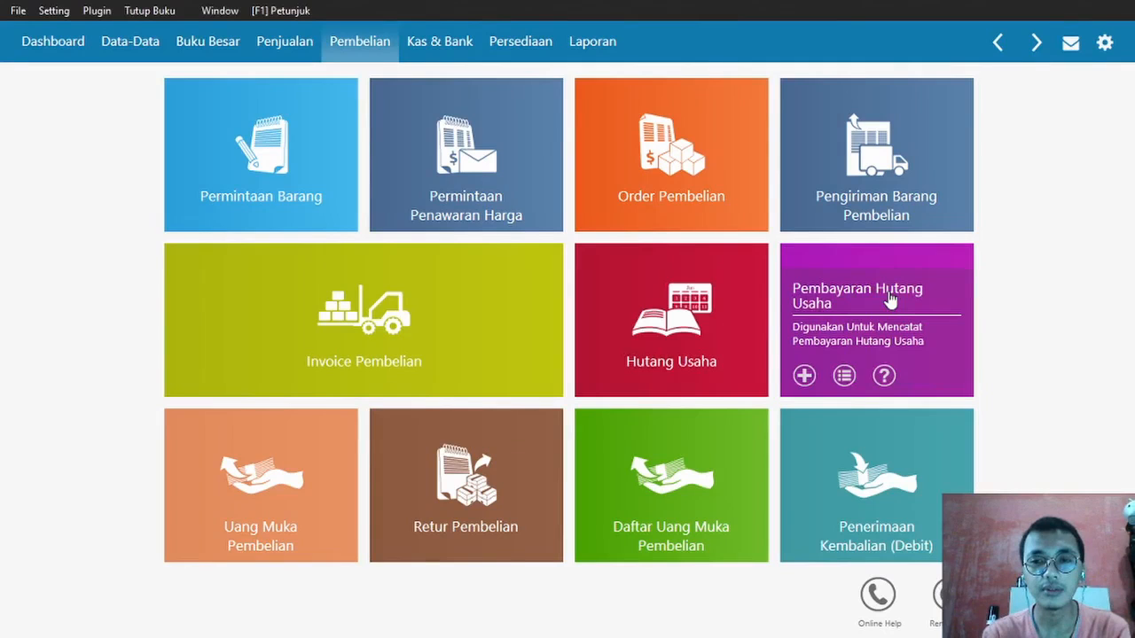
left_click(891, 301)
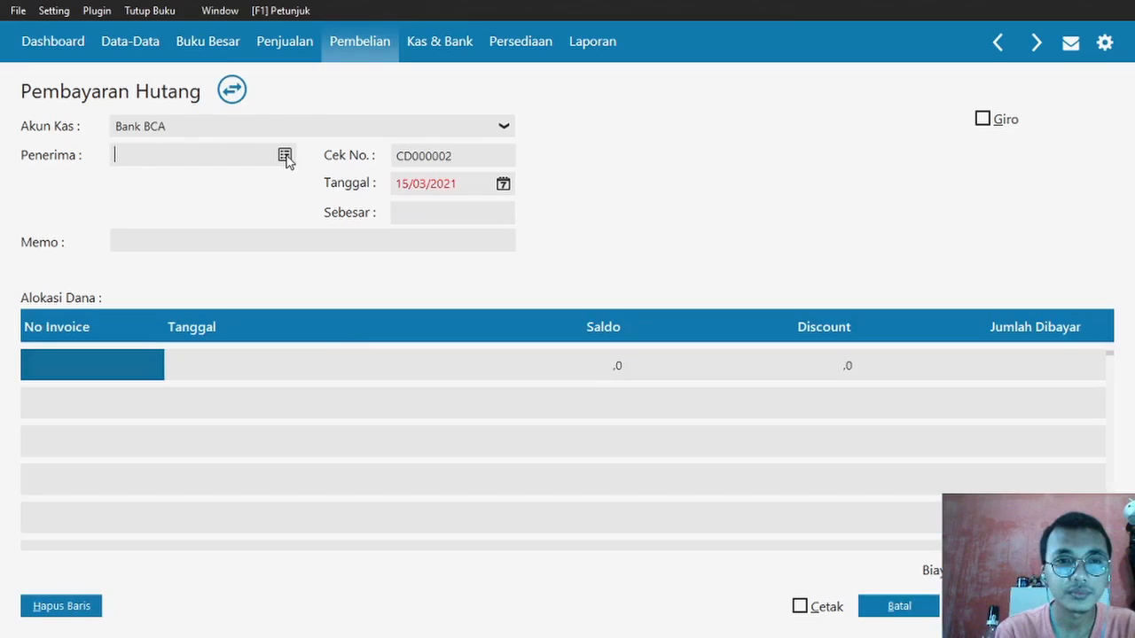
double_click(283, 213)
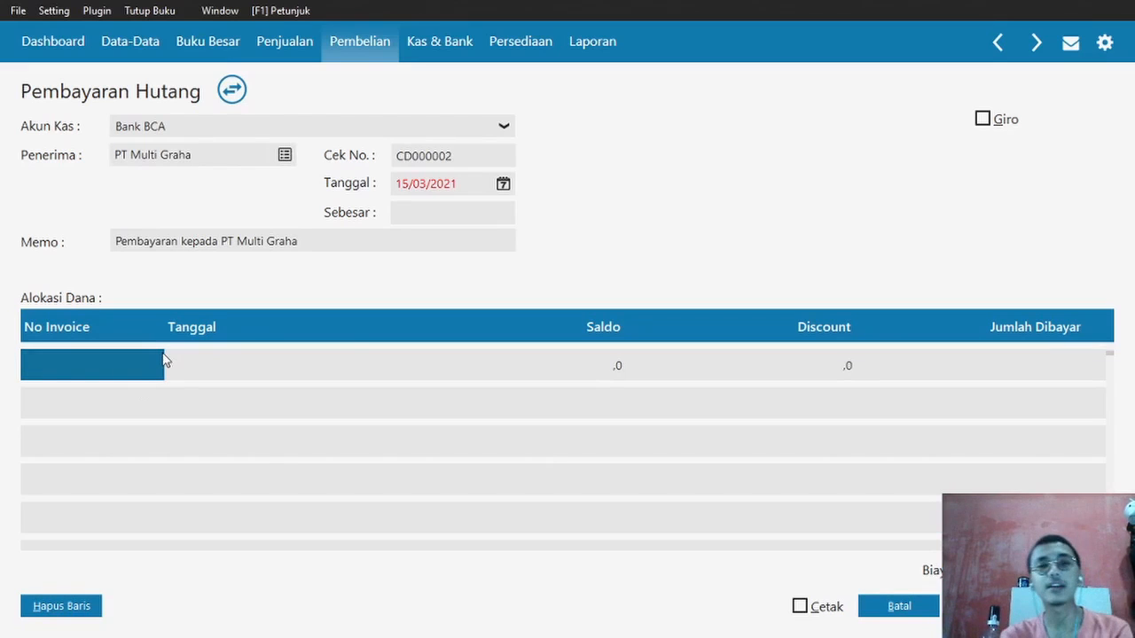
left_click(401, 183)
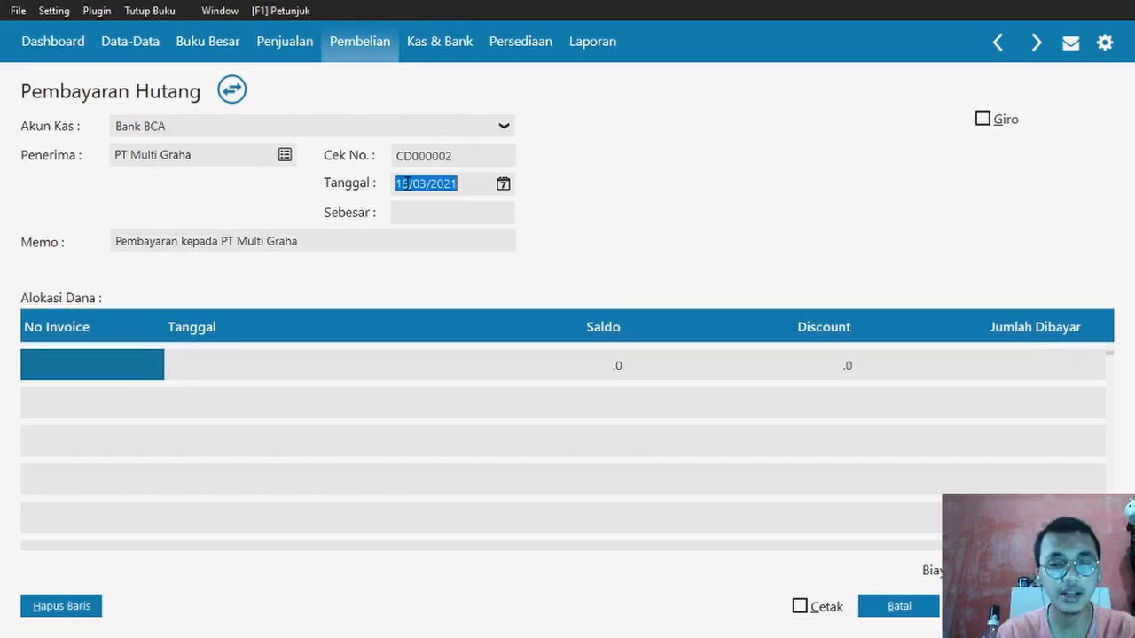
type("0401202")
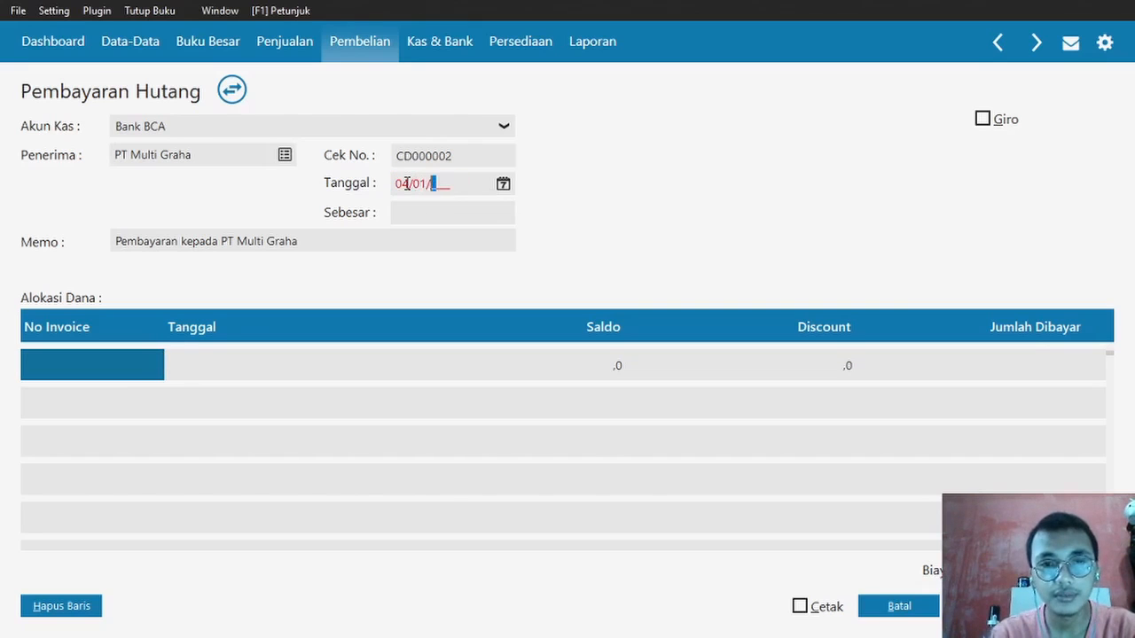
type("020")
left_click(112, 351)
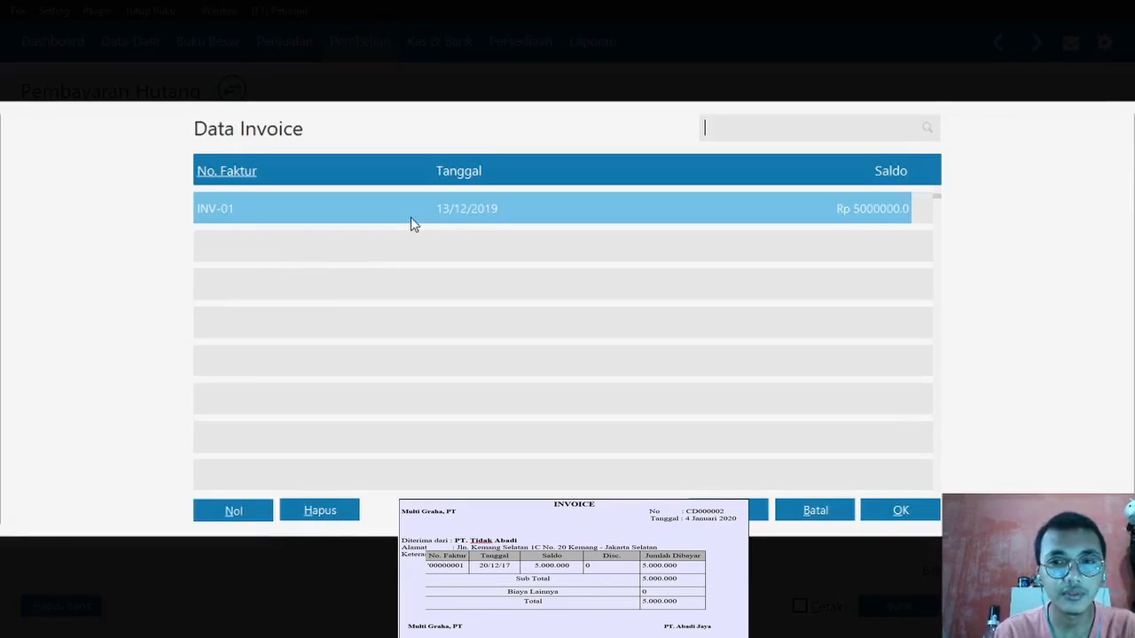
double_click(410, 222)
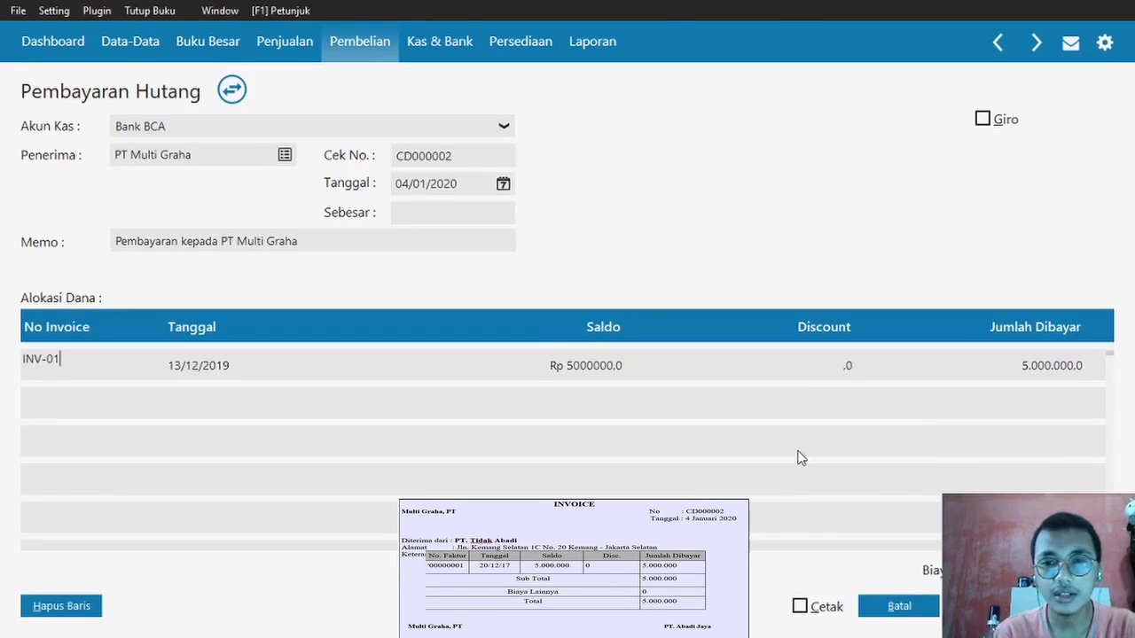
left_click(986, 606)
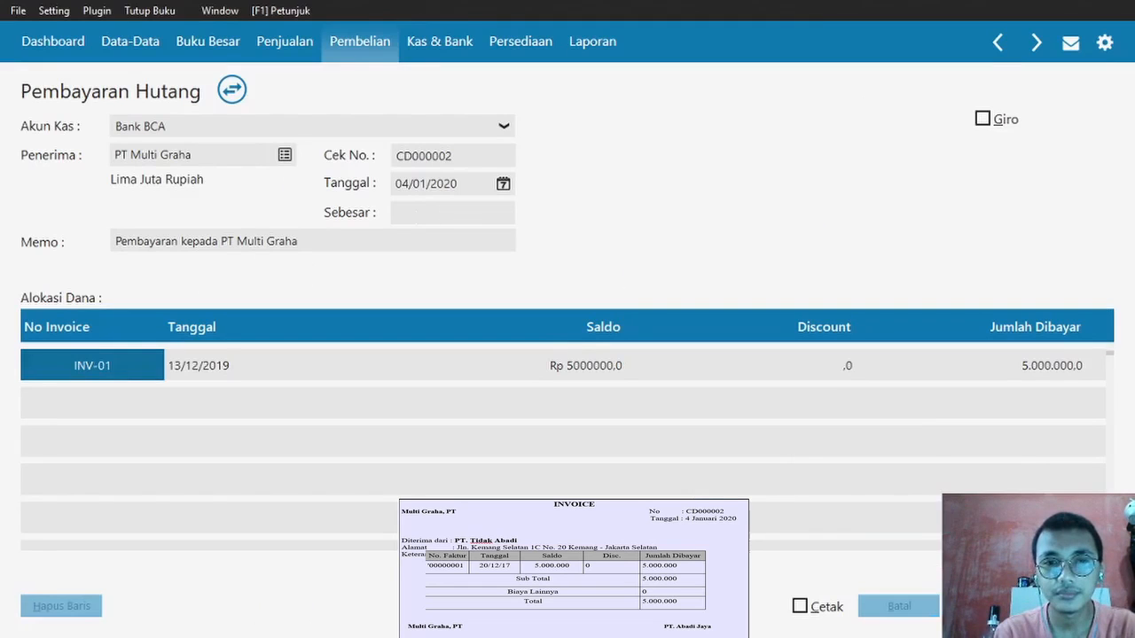
left_click(895, 607)
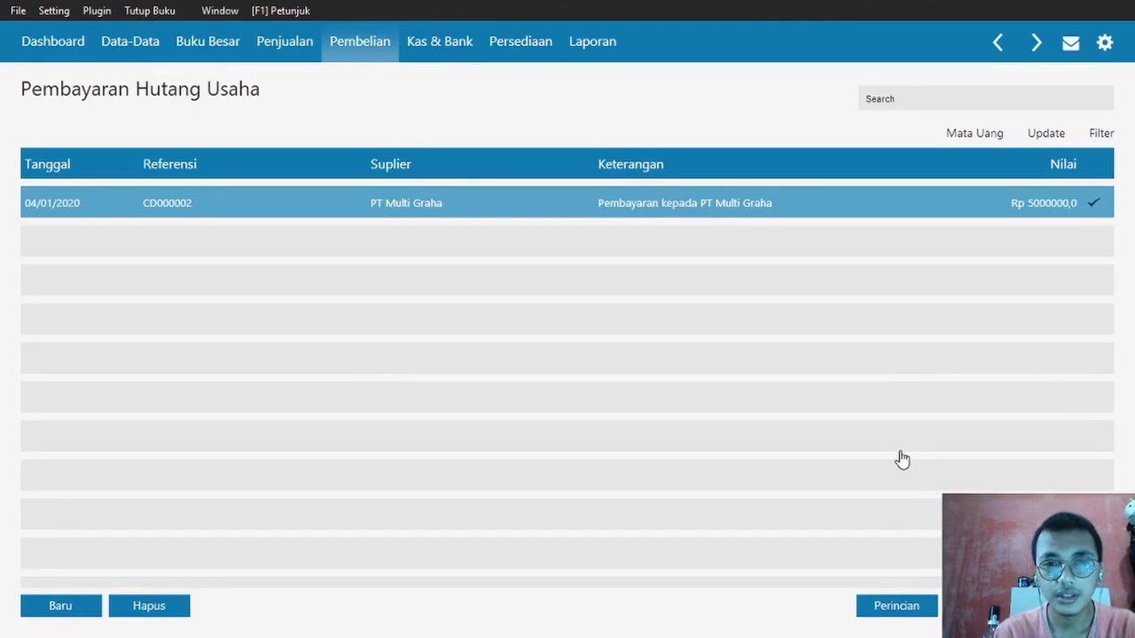
- Close the payables list and read Transaksi No. 5: Bank BCA interest income of Rp 1.110.000
key("Escape")
key("alt+Tab")
key("alt+Tab")
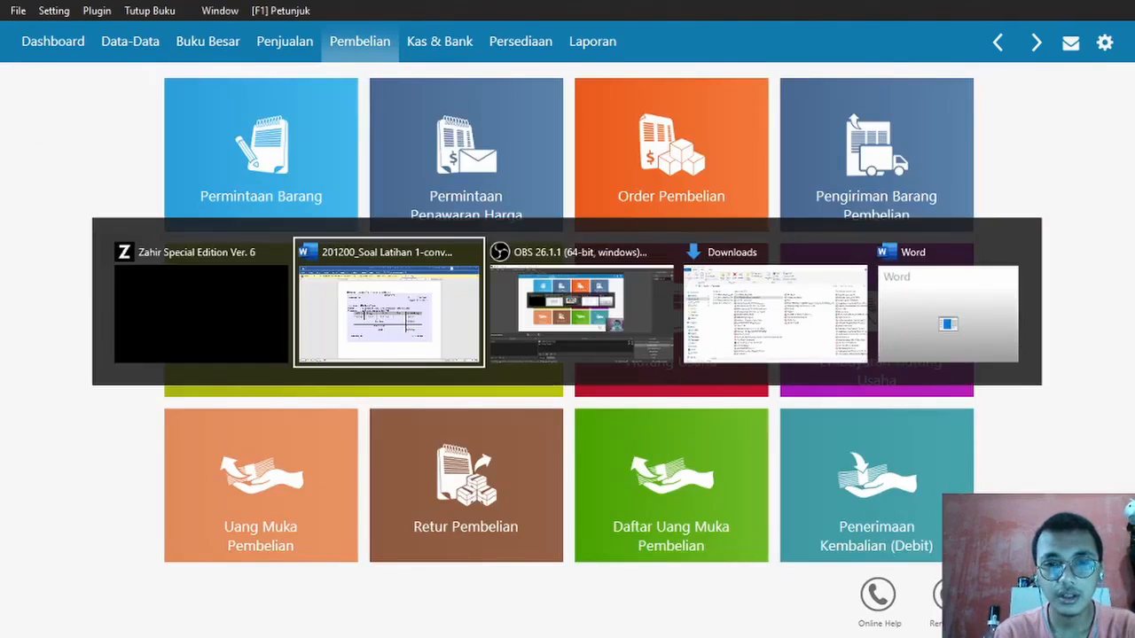
key("alt+Tab")
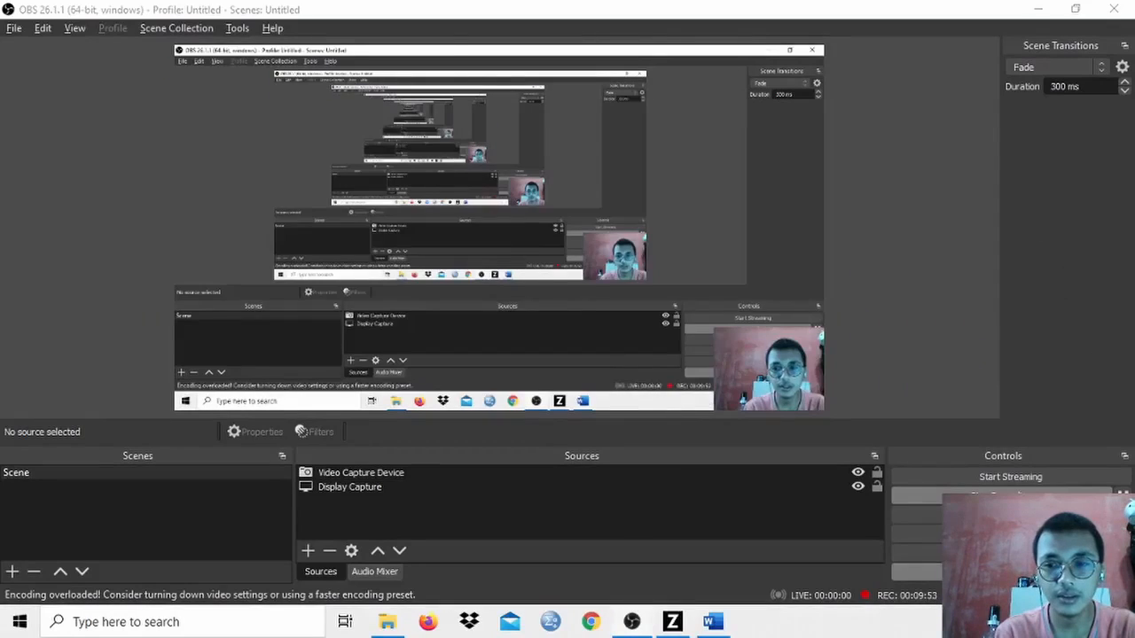
key("alt+Tab")
key("alt+Tab")
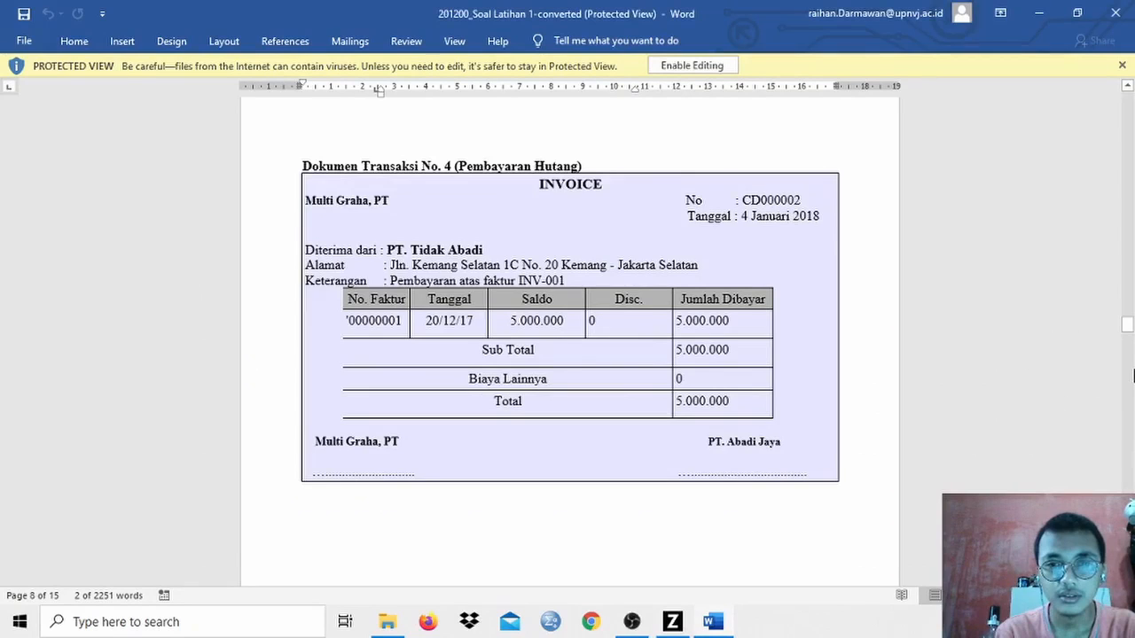
scroll(610, 203, "down", 5)
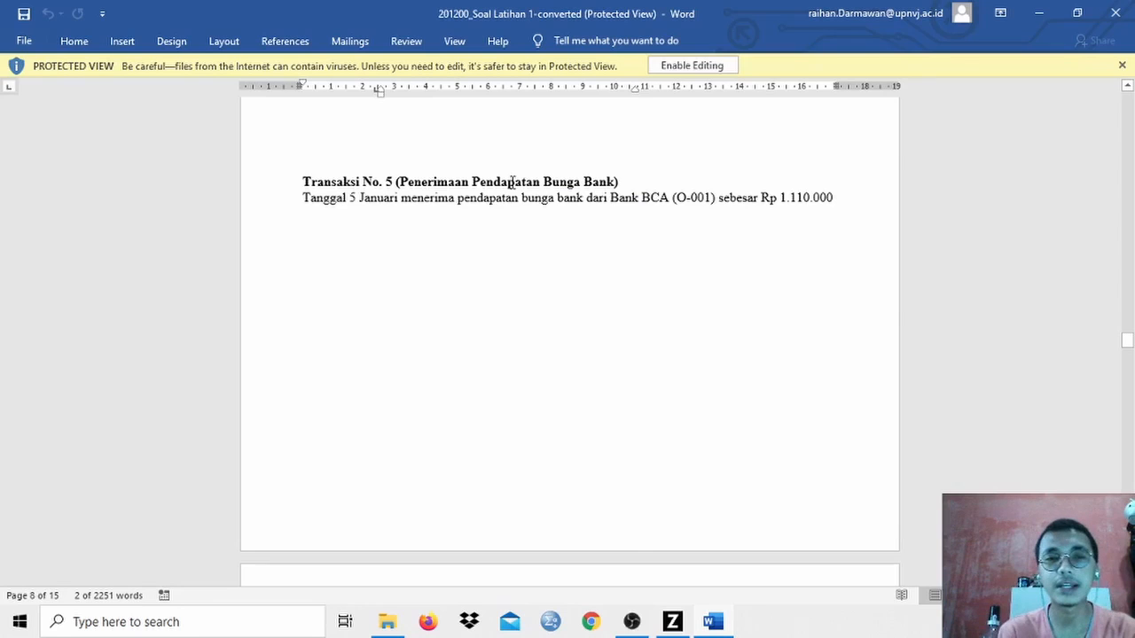
key("alt+Tab")
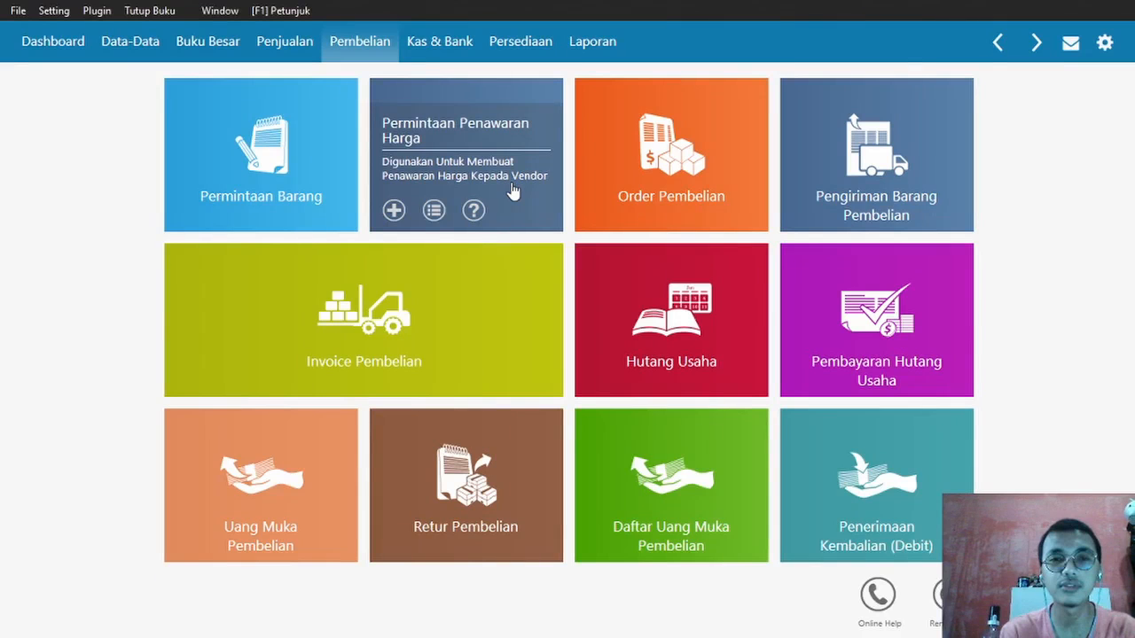
- Create a new general journal entry dated 05/01/2020
left_click(185, 50)
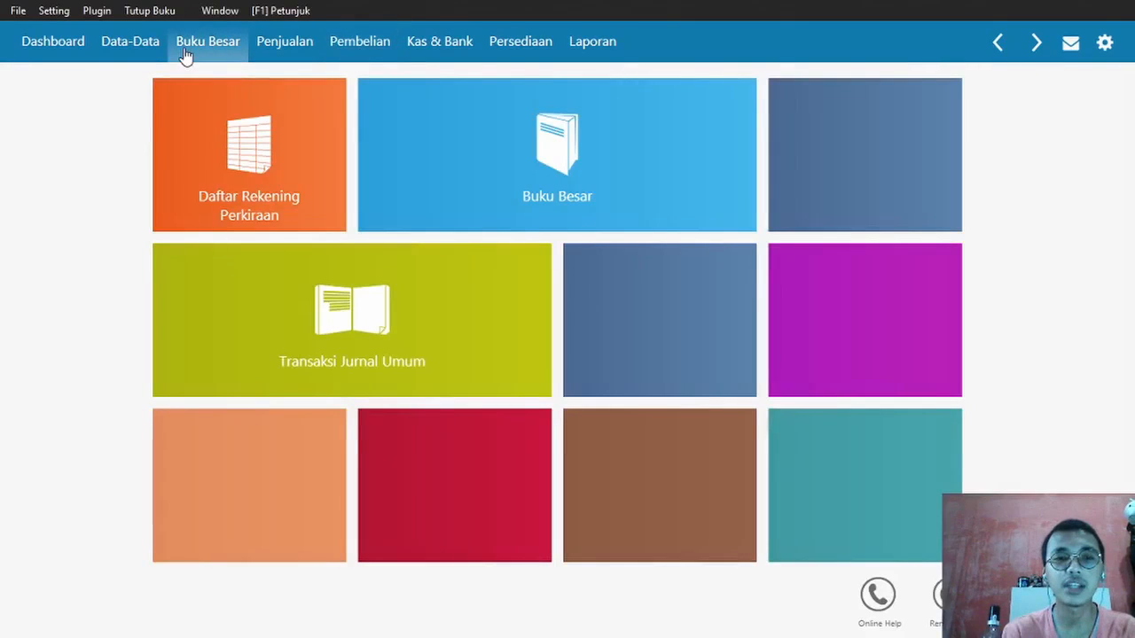
left_click(312, 282)
left_click(78, 606)
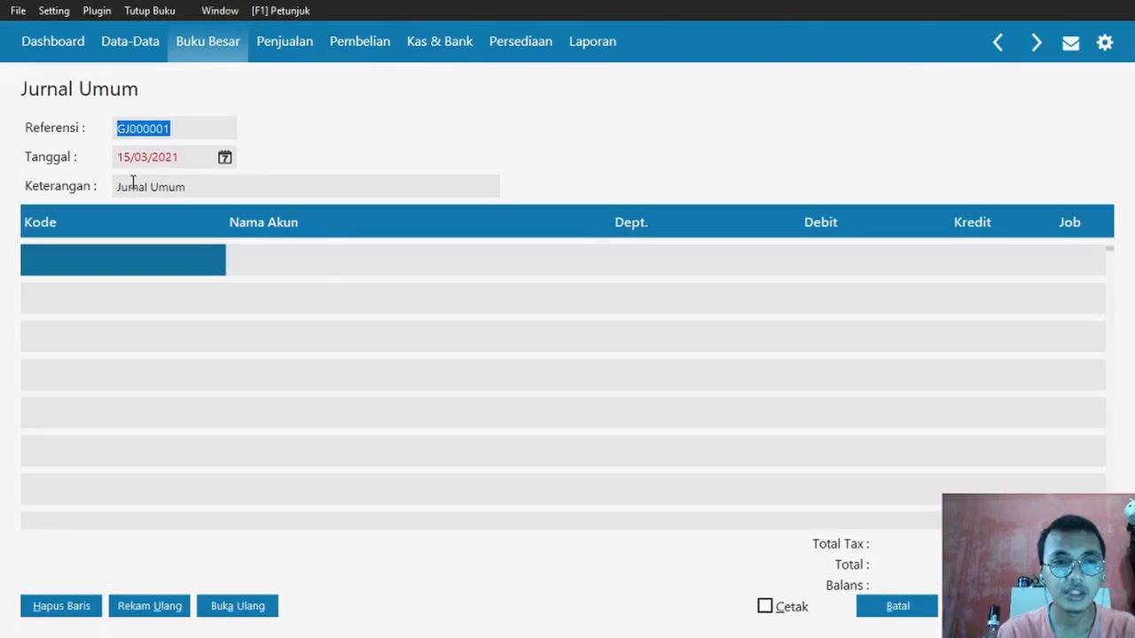
left_click(127, 160)
key("alt+Tab")
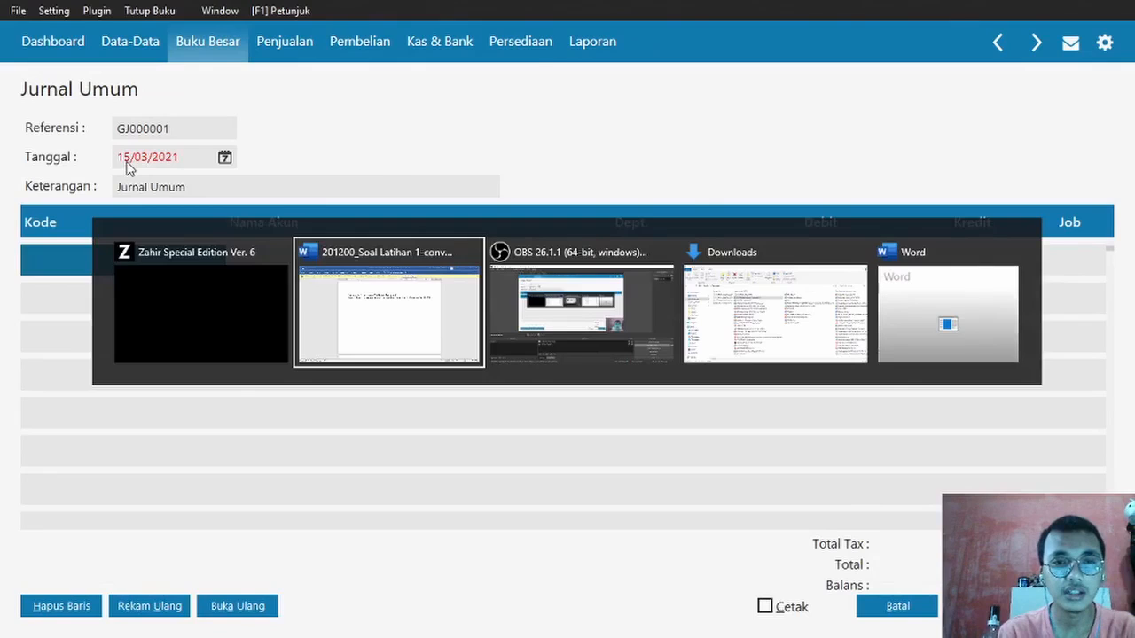
key("alt+Tab")
key("alt+Tab")
key("alt+Tab")
key("alt+Tab")
key("alt+Tab")
key("alt+Tab")
left_click(127, 157)
left_click(125, 157)
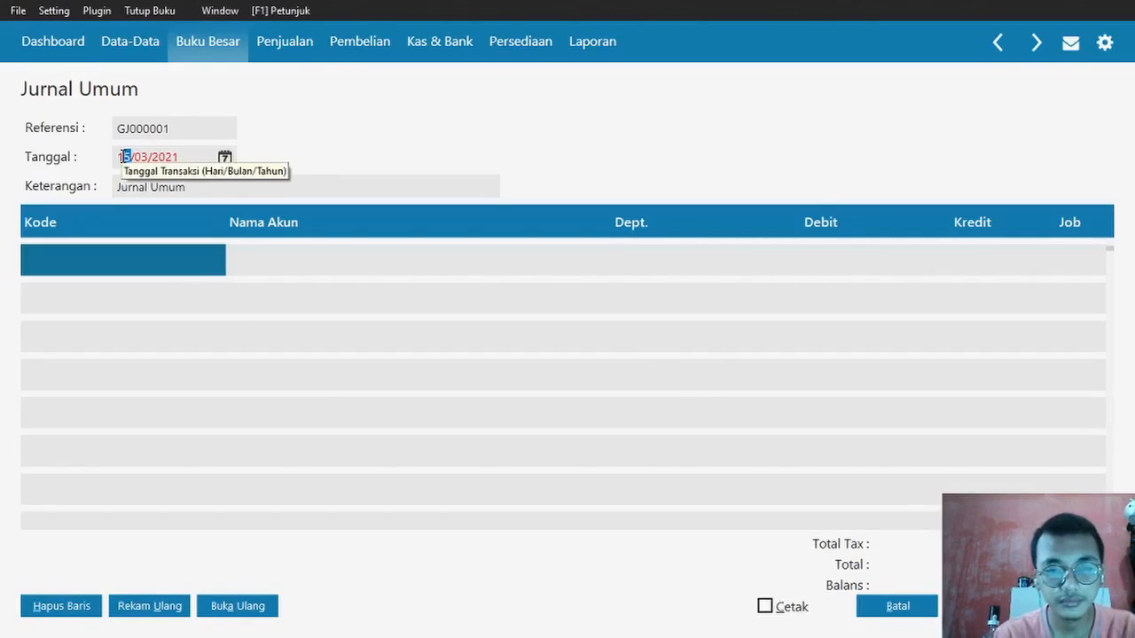
left_click(120, 157)
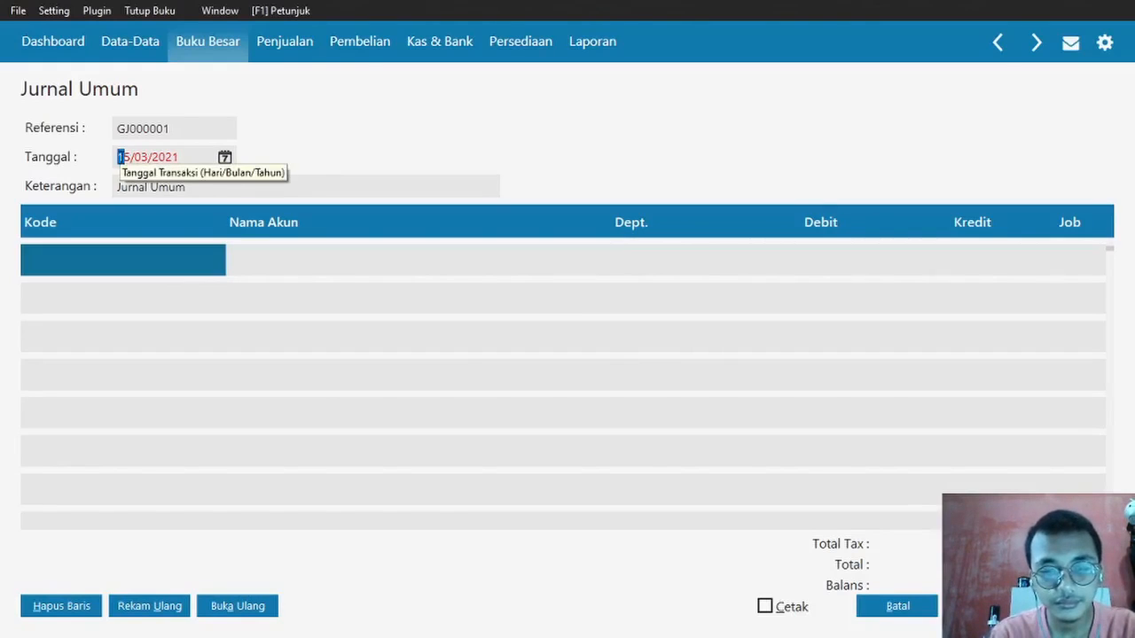
type("05/0")
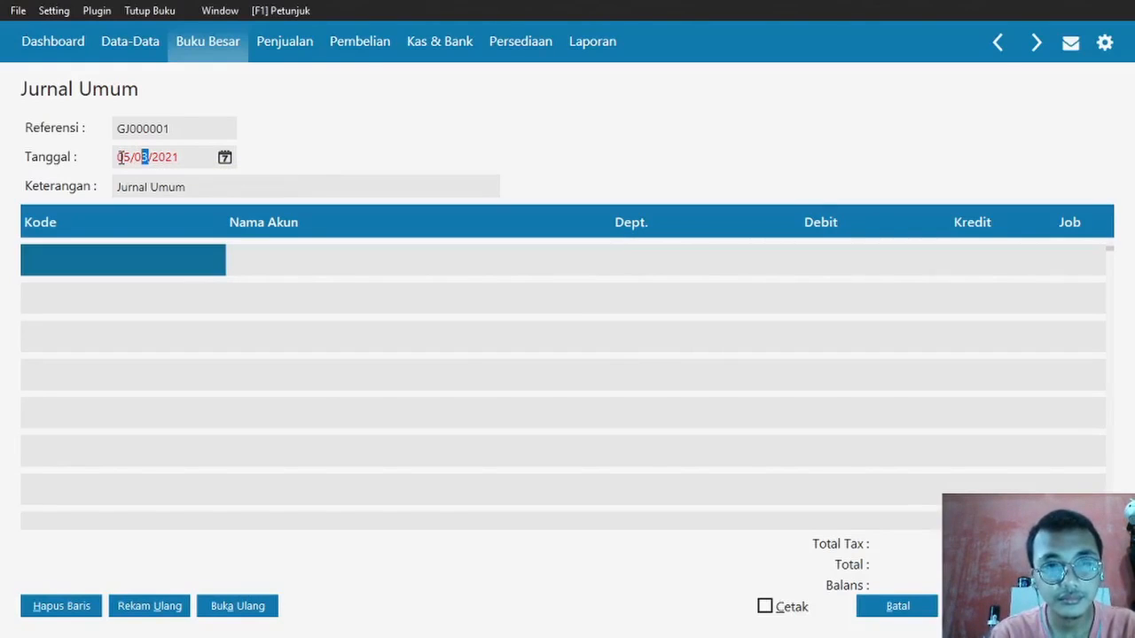
type("1/2020")
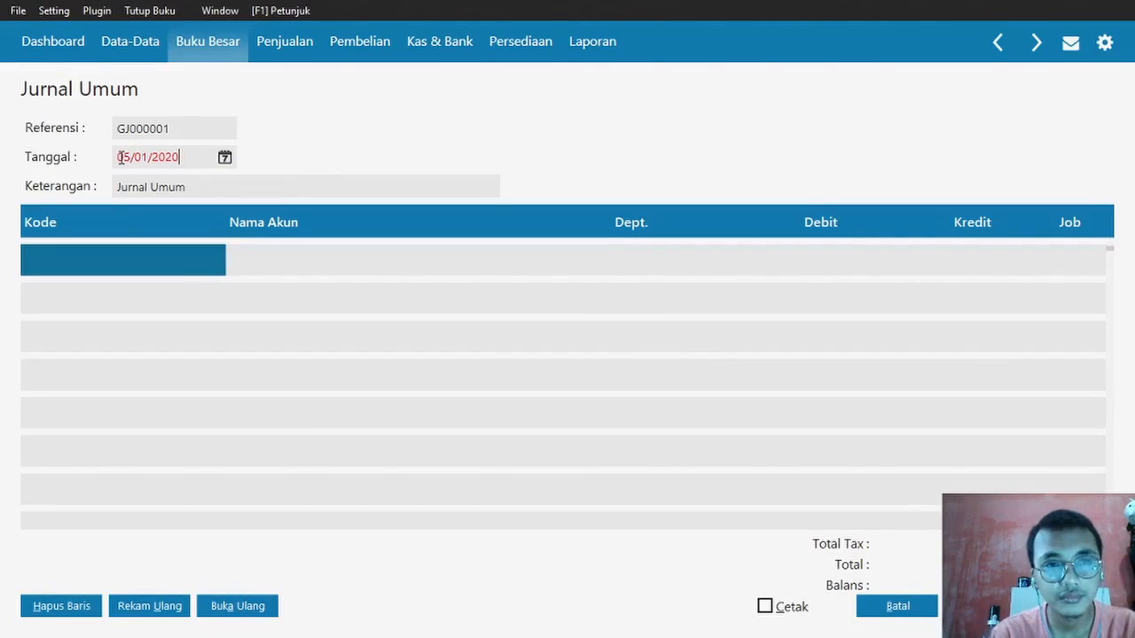
- Debit Bank BCA 1100000 on the first journal line with department 0
left_click(121, 250)
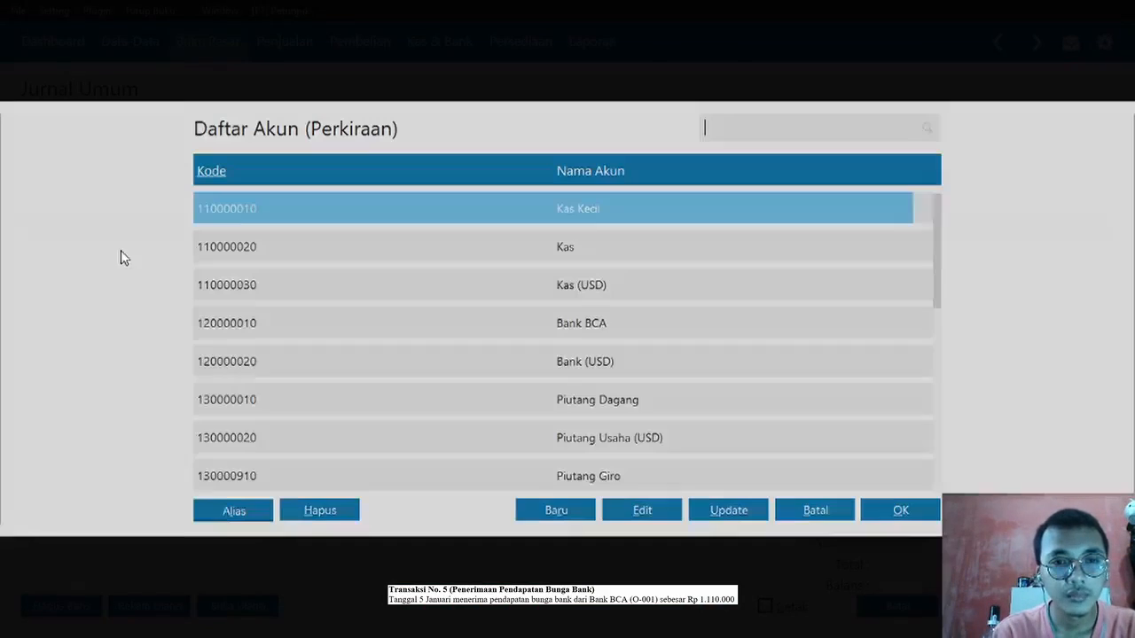
double_click(435, 321)
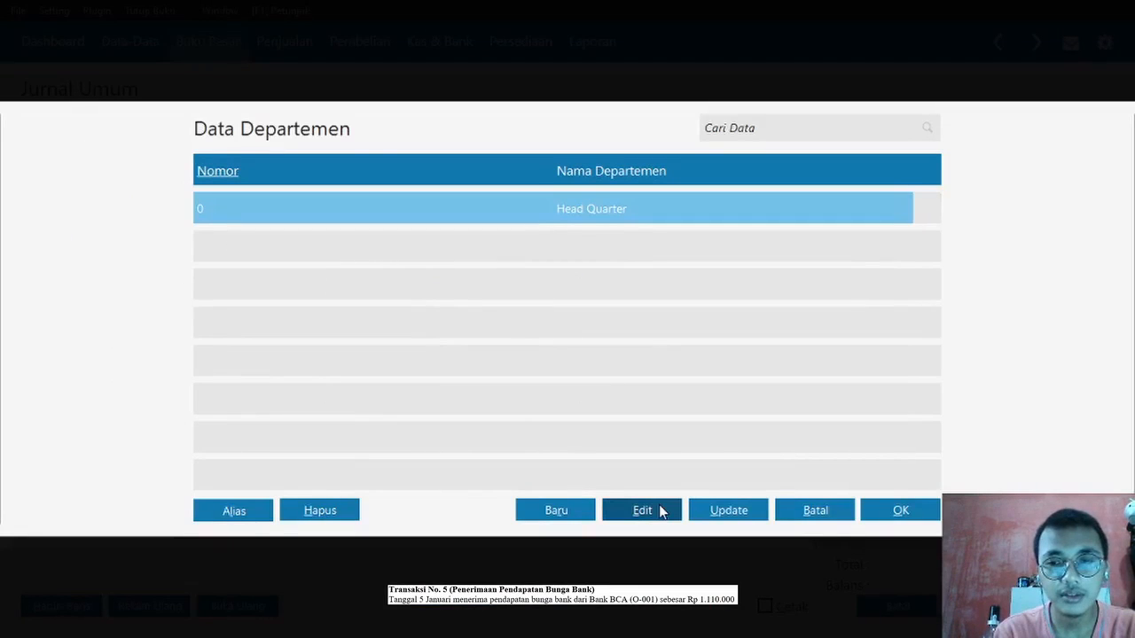
left_click(841, 517)
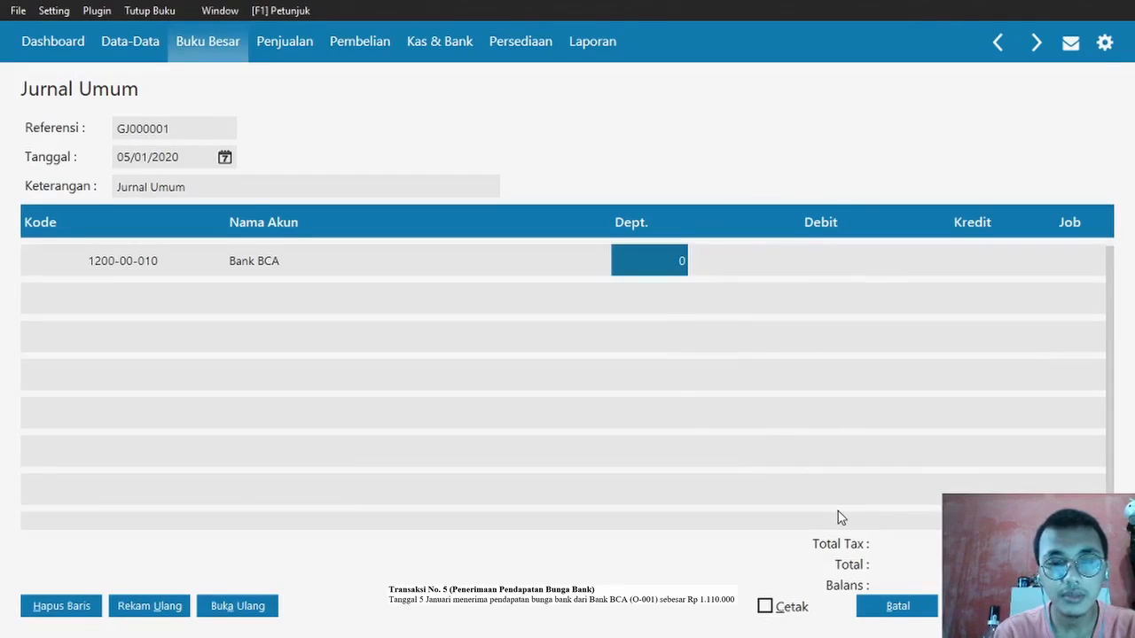
key("Return")
left_click(718, 250)
type("1100000")
key("Return")
key("Return")
key("Return")
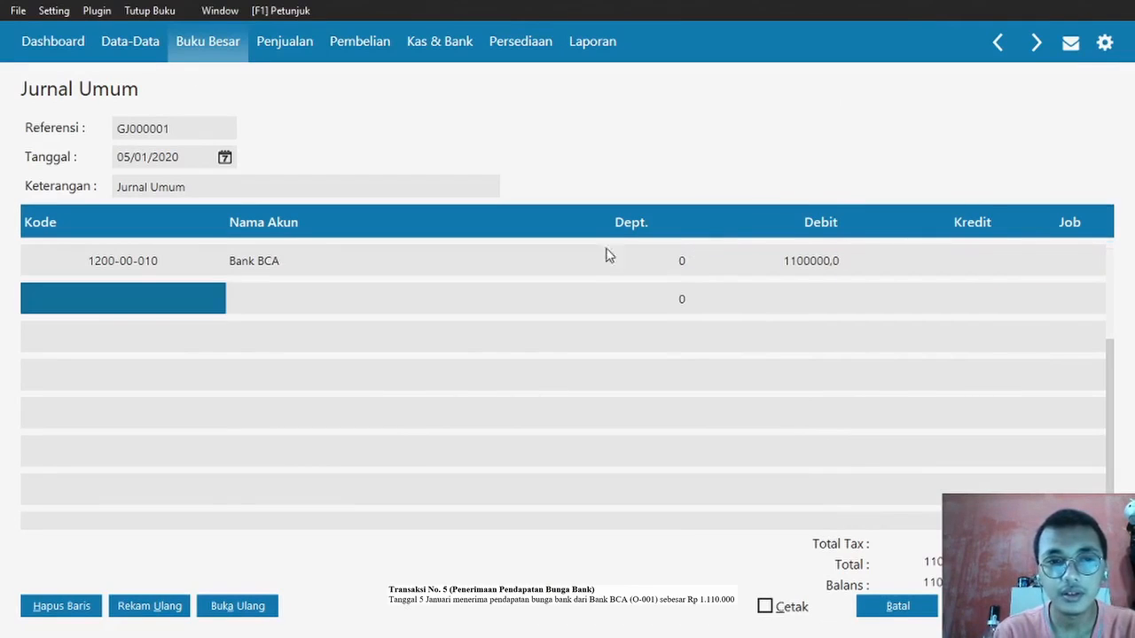
- Find Pendapatan Lain in the second line's account list; a new account is blocked by the 100-account limit
double_click(158, 300)
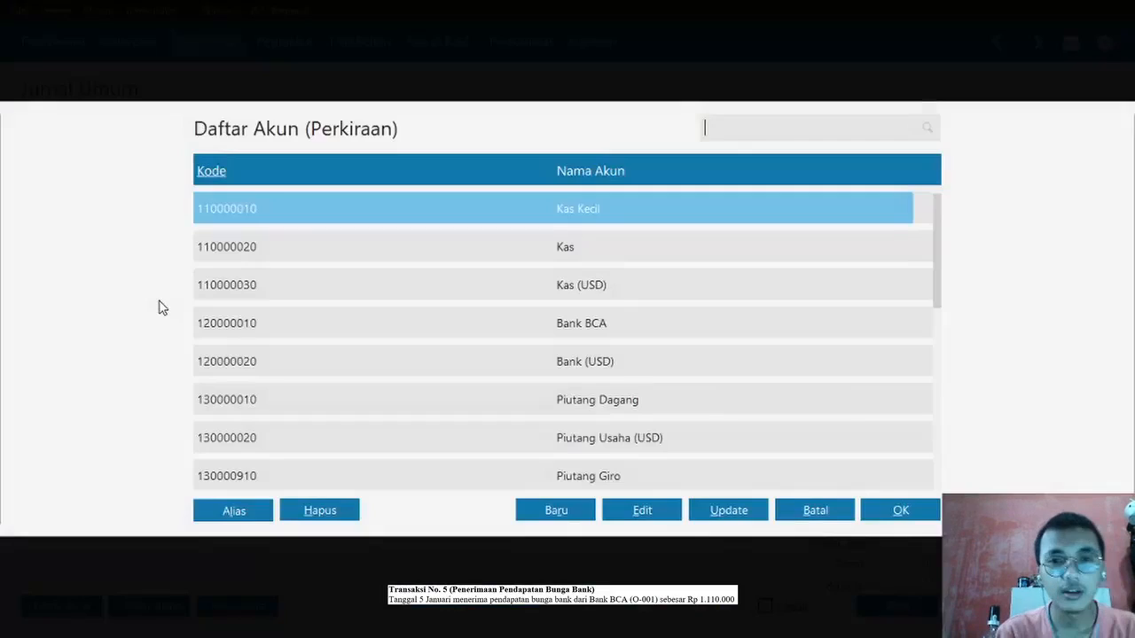
key("Down")
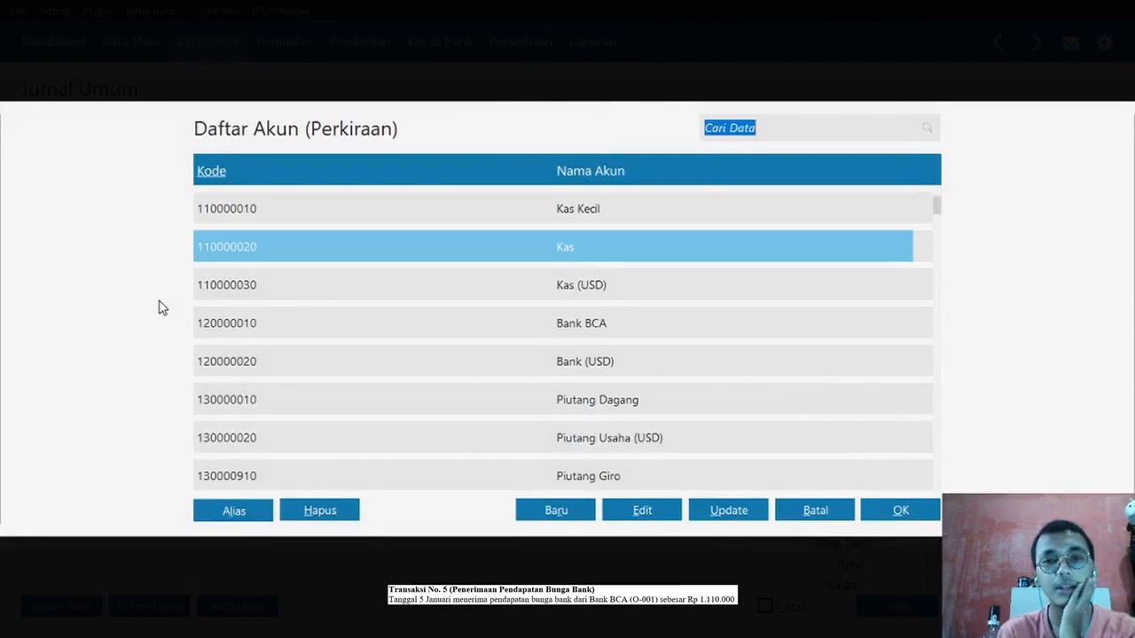
key("Down")
key("Down")
key("Down")
key("Down")
key("Down")
key("Down")
key("Down")
key("Down")
key("Down")
key("Down")
key("Down")
key("Down")
key("Down")
key("Down")
key("Down")
key("Down")
key("Down")
key("Down")
key("Down")
key("Down")
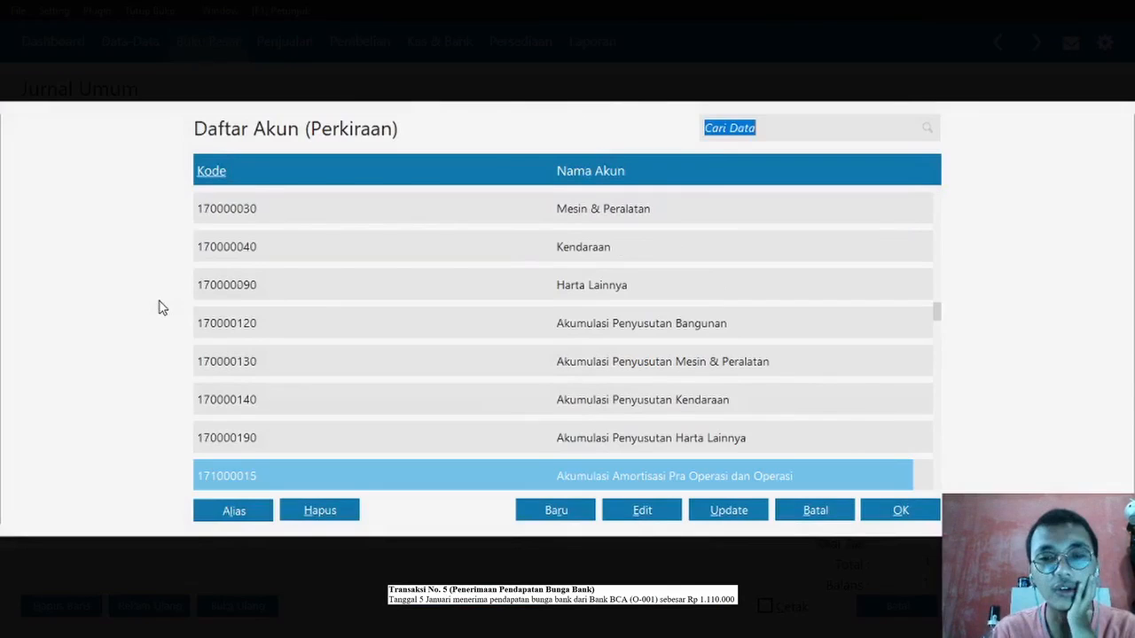
key("Down")
key("Down")
key("Down")
key("Down")
key("Down")
key("Down")
key("Down")
key("Down")
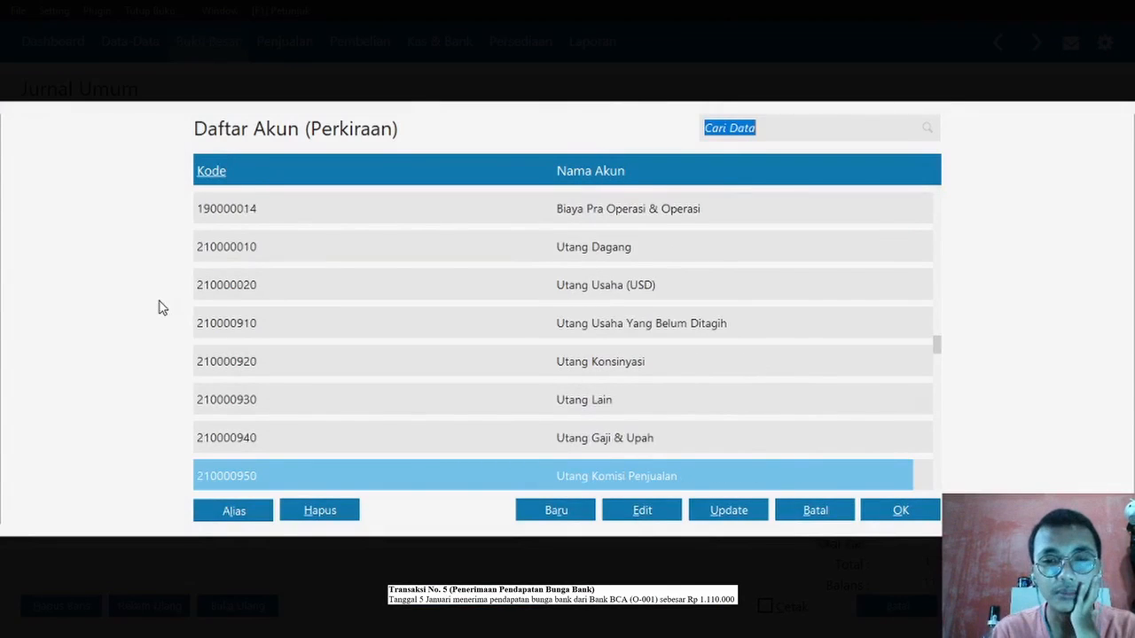
key("Down")
key("Down")
key("Down")
key("Down")
key("Down")
key("Down")
key("Down")
key("Down")
key("Down")
key("Down")
key("Down")
key("Down")
key("Down")
key("Down")
key("Down")
key("Down")
key("Down")
key("Down")
key("Down")
key("Down")
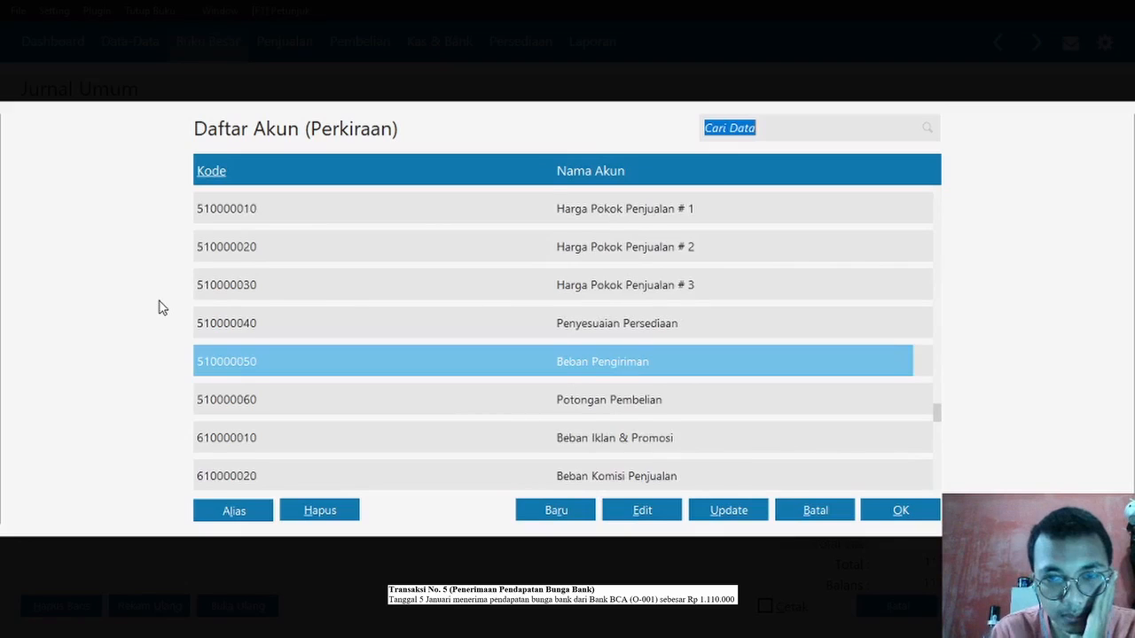
key("Up")
key("Up")
key("Up")
key("Up")
key("Up")
key("Up")
key("Up")
key("Up")
key("Up")
key("Up")
key("Up")
key("Down")
key("Down")
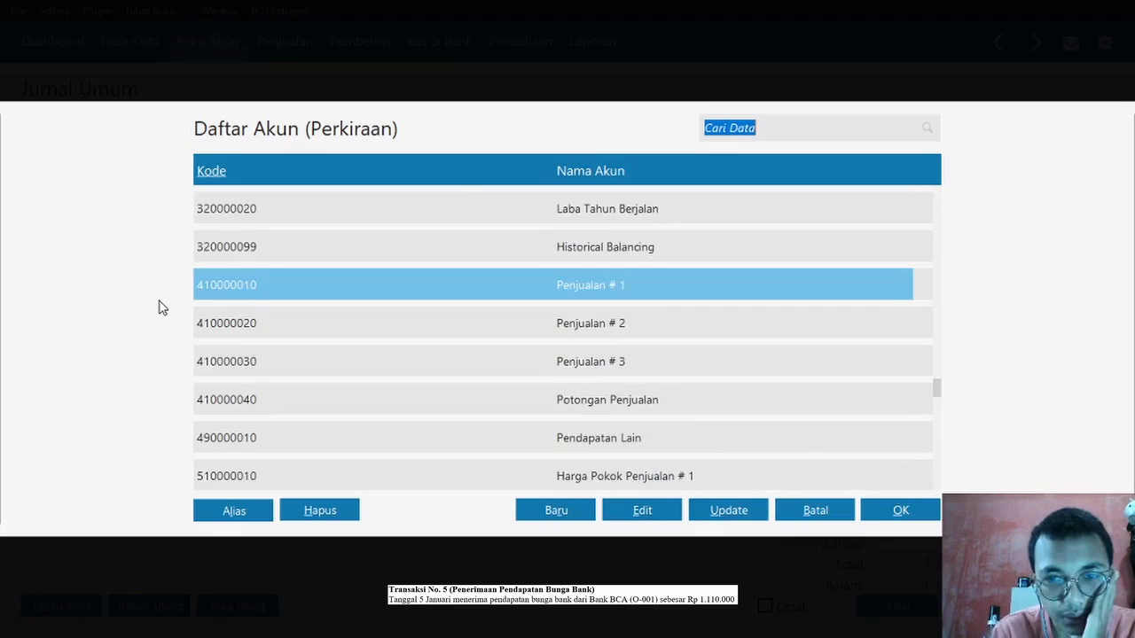
key("Down")
key("Down")
key("Down")
key("Down")
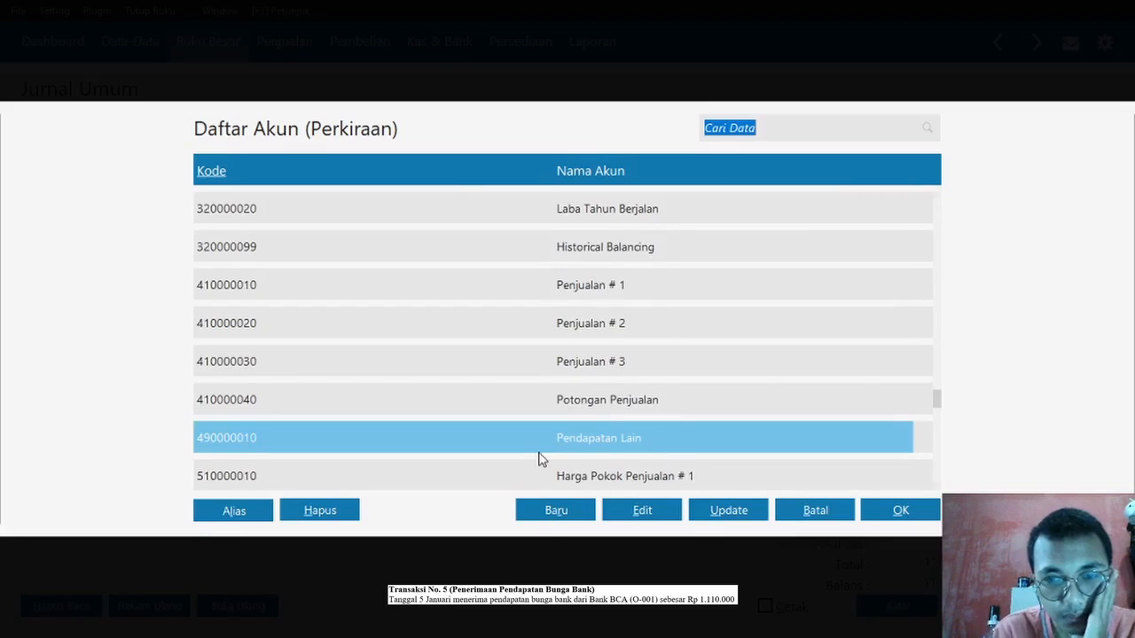
left_click(550, 516)
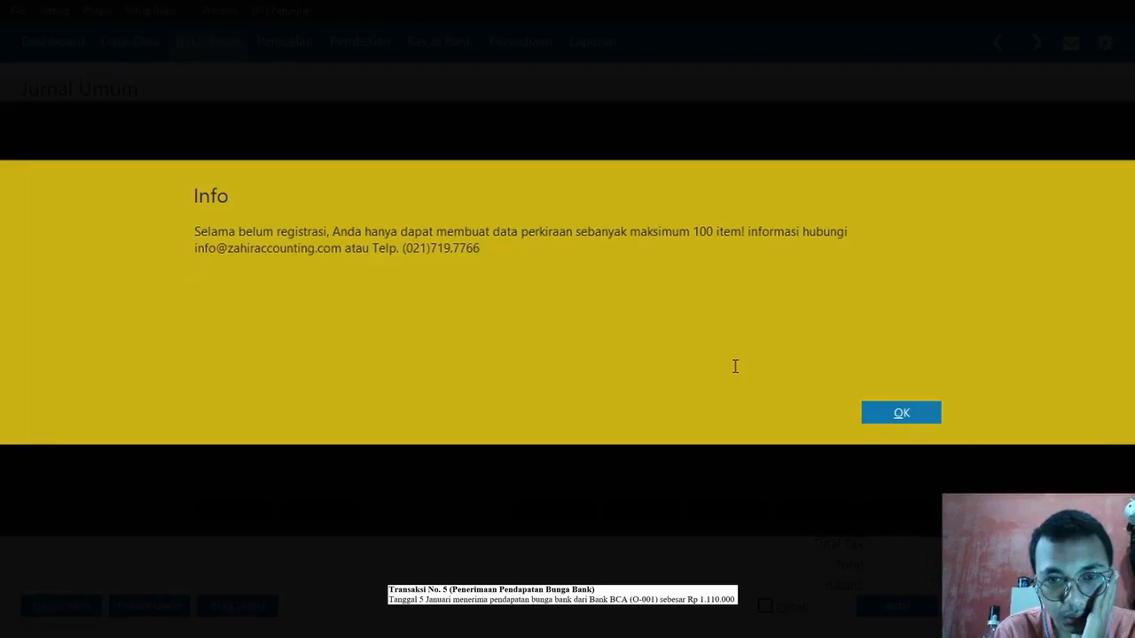
left_click(923, 411)
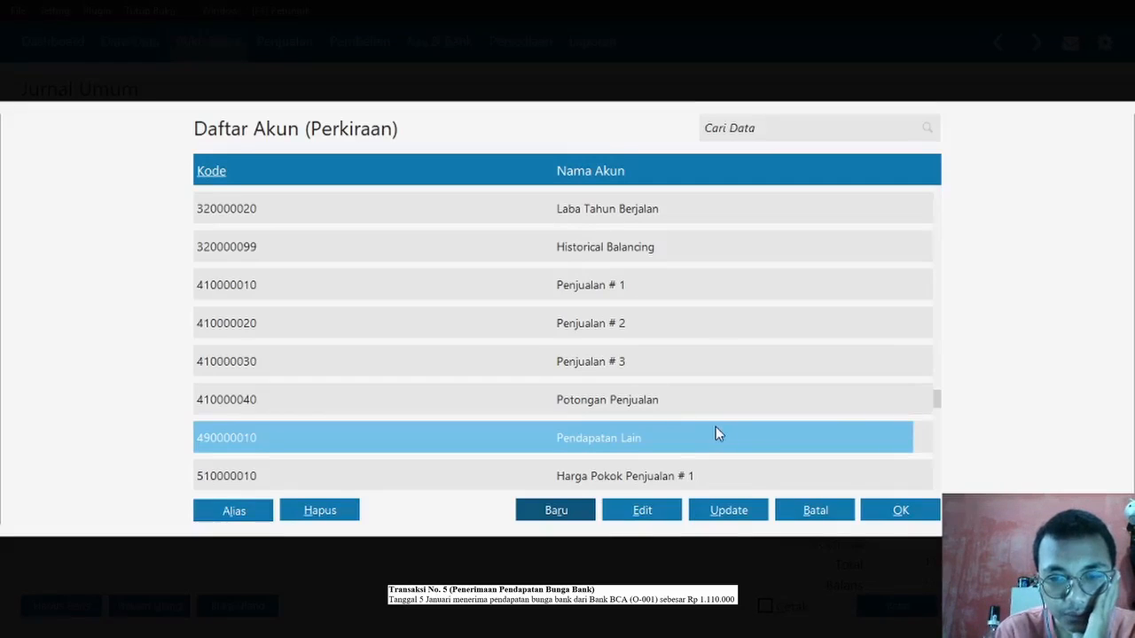
- Rename account 4900-00-010 from Pendapatan Lain to Pendapatan Bunga
left_click(642, 511)
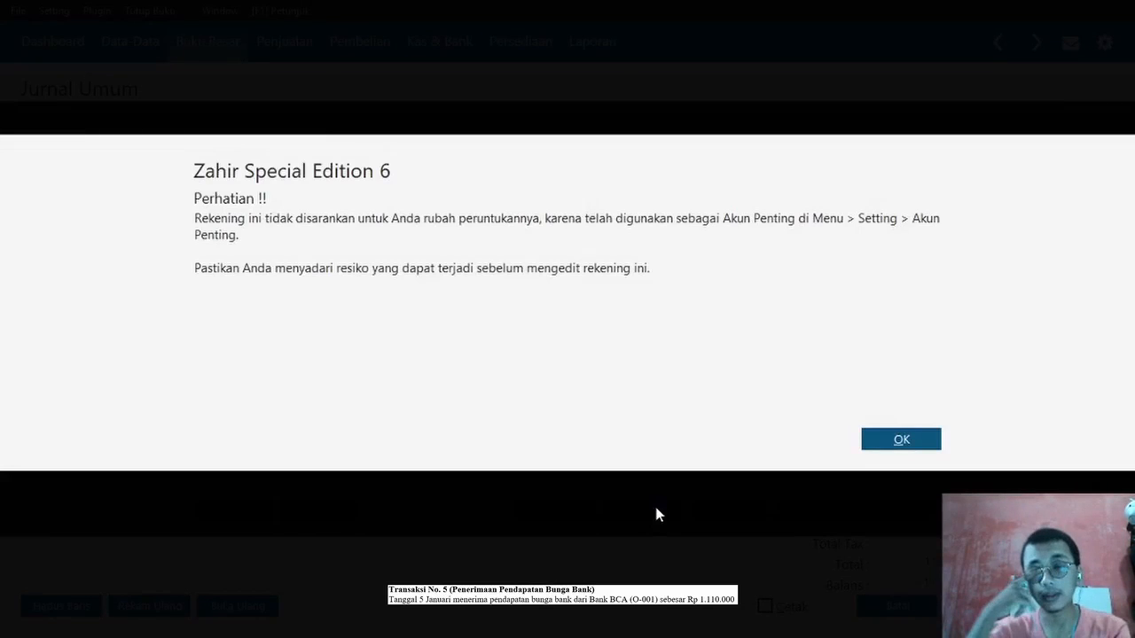
left_click(899, 440)
left_click(403, 296)
left_click(403, 296)
left_click_drag(405, 295, 383, 299)
key("Caps_Lock")
type("B")
key("Caps_Lock")
type("uga")
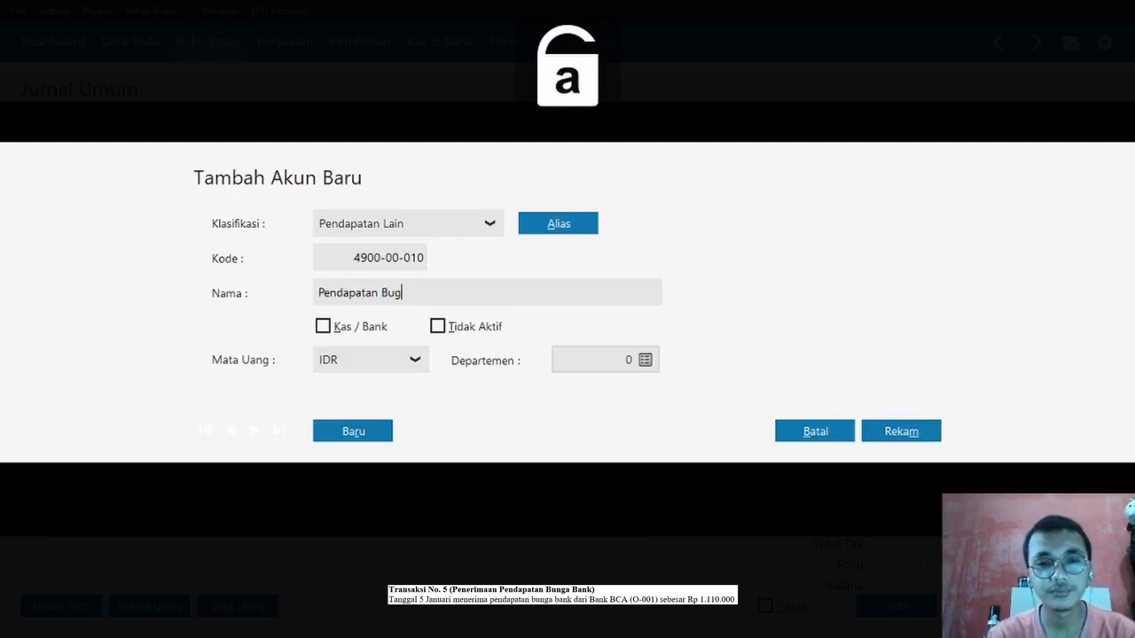
key("BackSpace")
key("BackSpace")
type("ng")
key("BackSpace")
key("BackSpace")
type("nva")
key("BackSpace")
key("BackSpace")
type("ga")
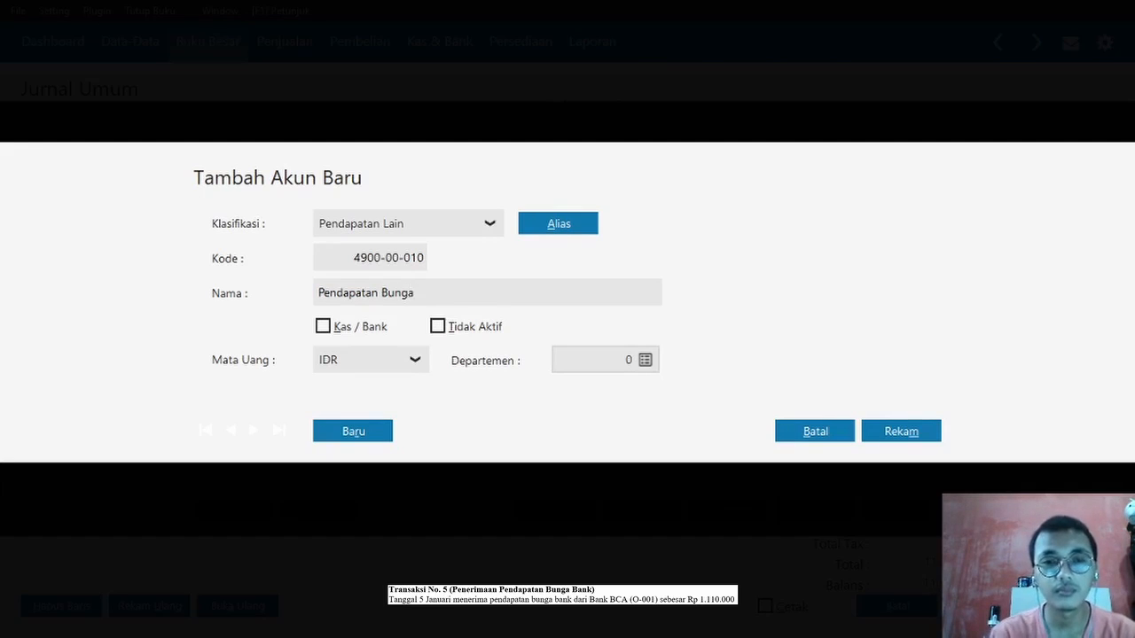
left_click(884, 434)
- Credit Pendapatan Bunga 1100000 on line two, save journal GJ000001, and return to the ledger menu
double_click(672, 325)
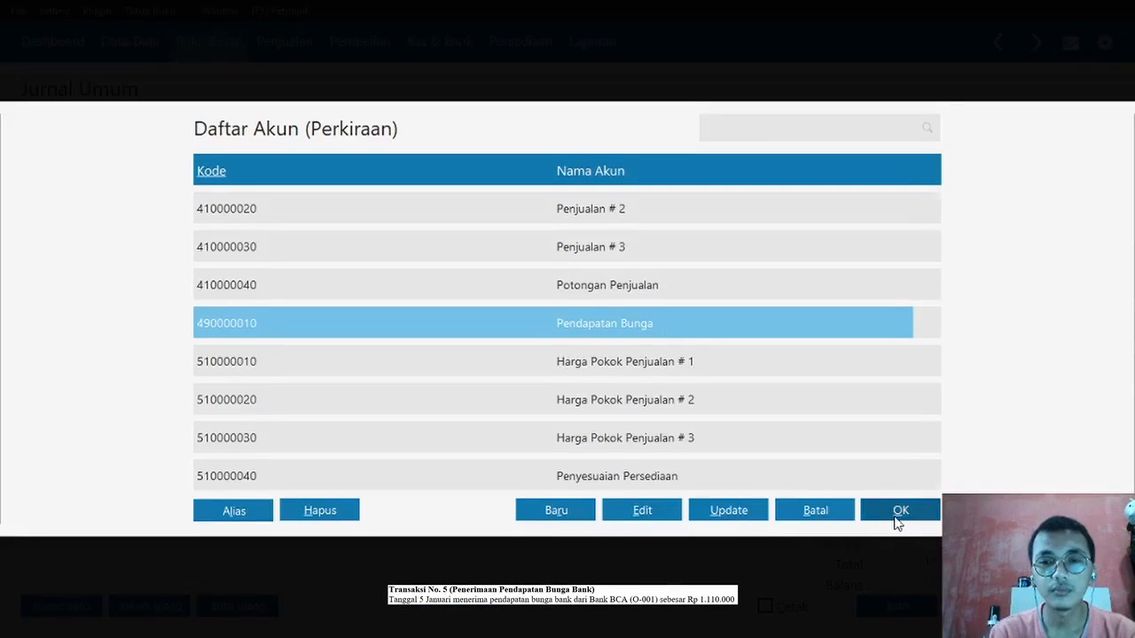
left_click(895, 523)
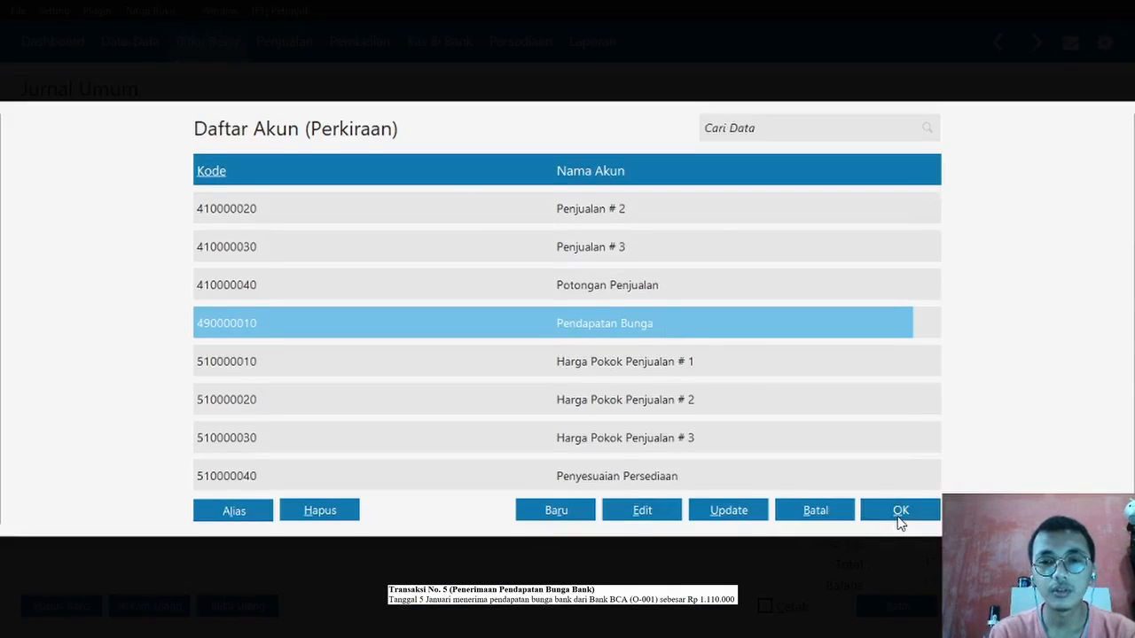
key("Tab")
key("Tab")
key("Tab")
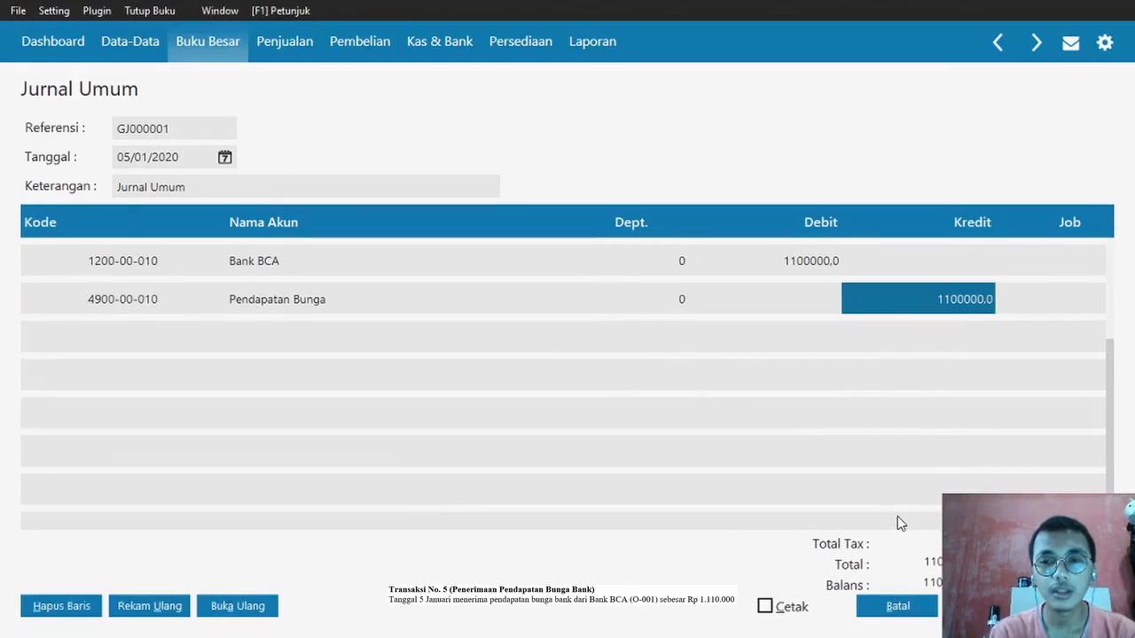
left_click(1073, 607)
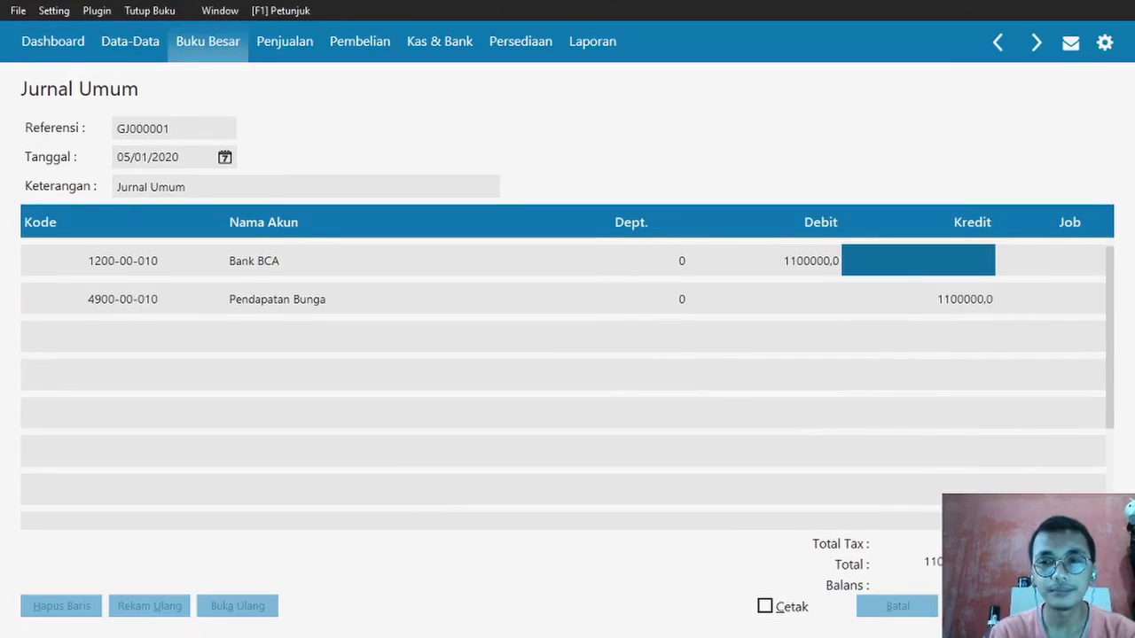
left_click(899, 614)
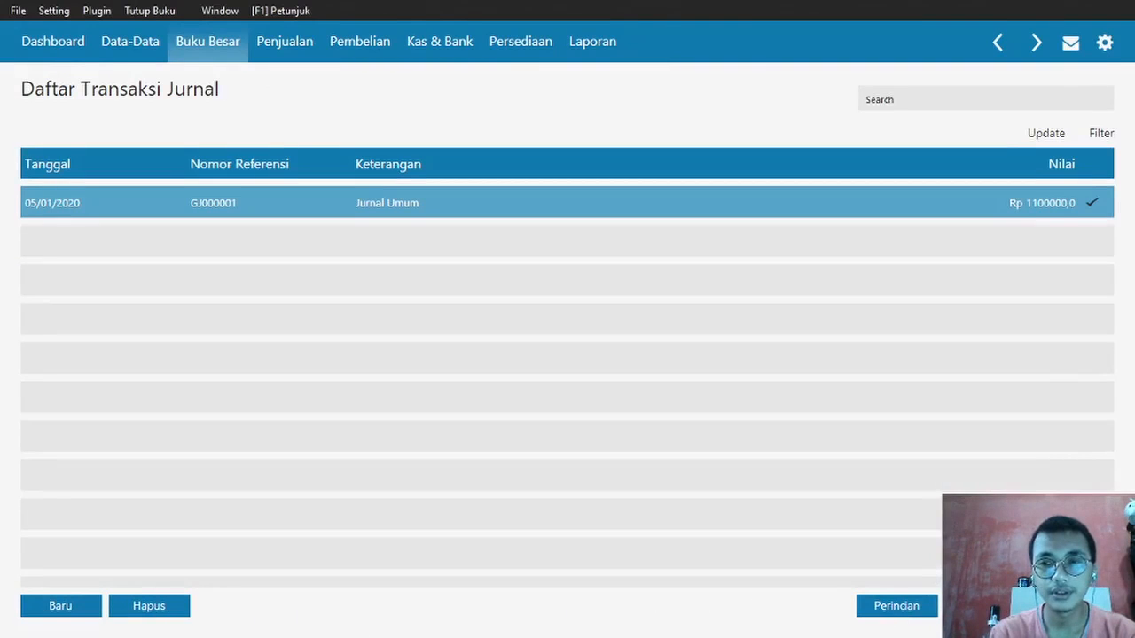
left_click(1073, 606)
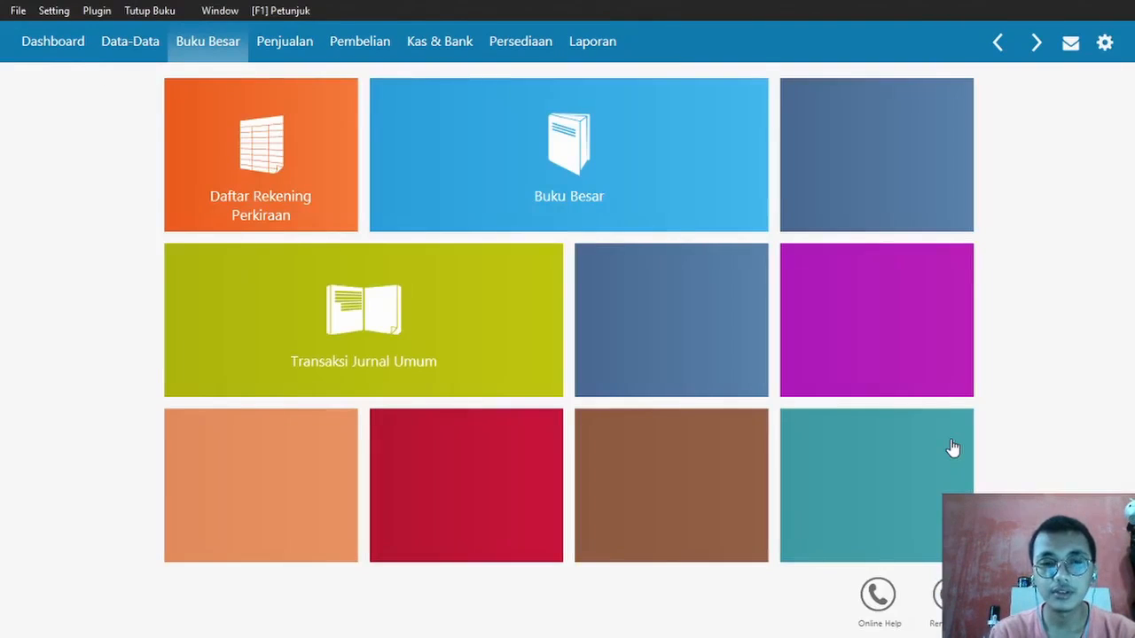
- Page the Word exercise down to Dokumen Transaksi No. 6, the credit sale with Saldo Rp 975.000
key("alt+Tab")
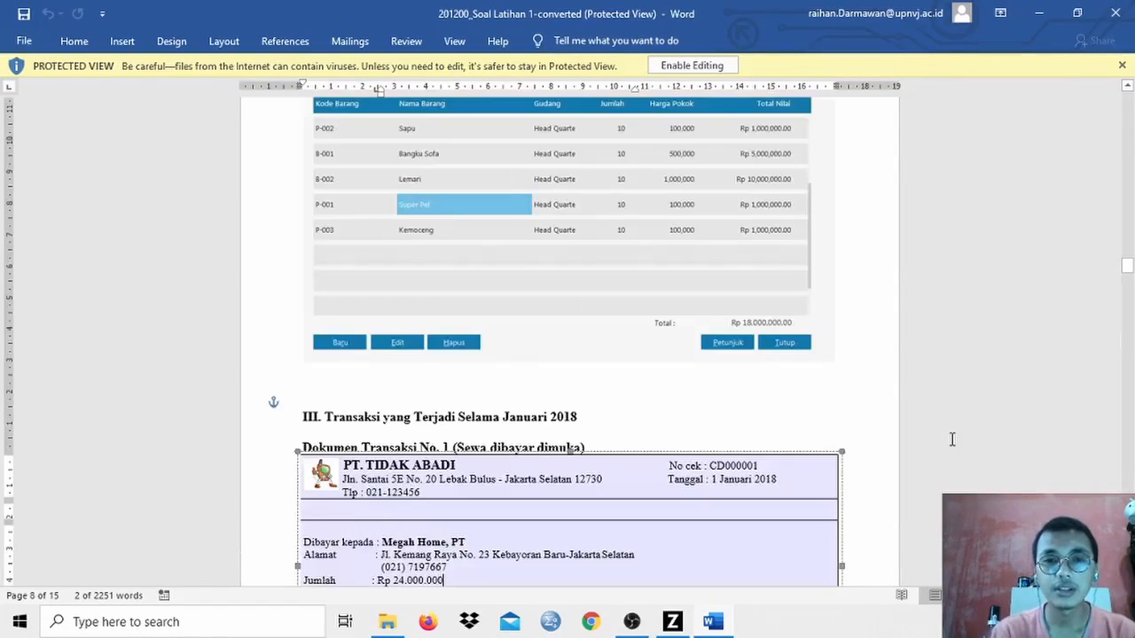
left_click(1132, 320)
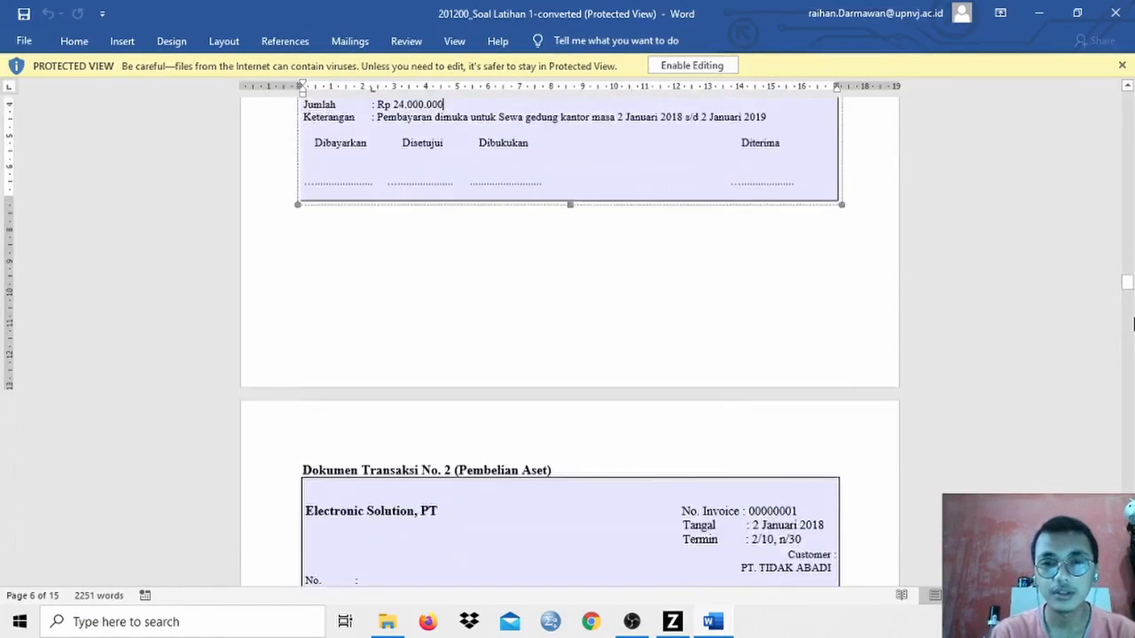
left_click(1133, 320)
left_click(1132, 325)
left_click(1132, 337)
left_click(1132, 355)
left_click(1132, 360)
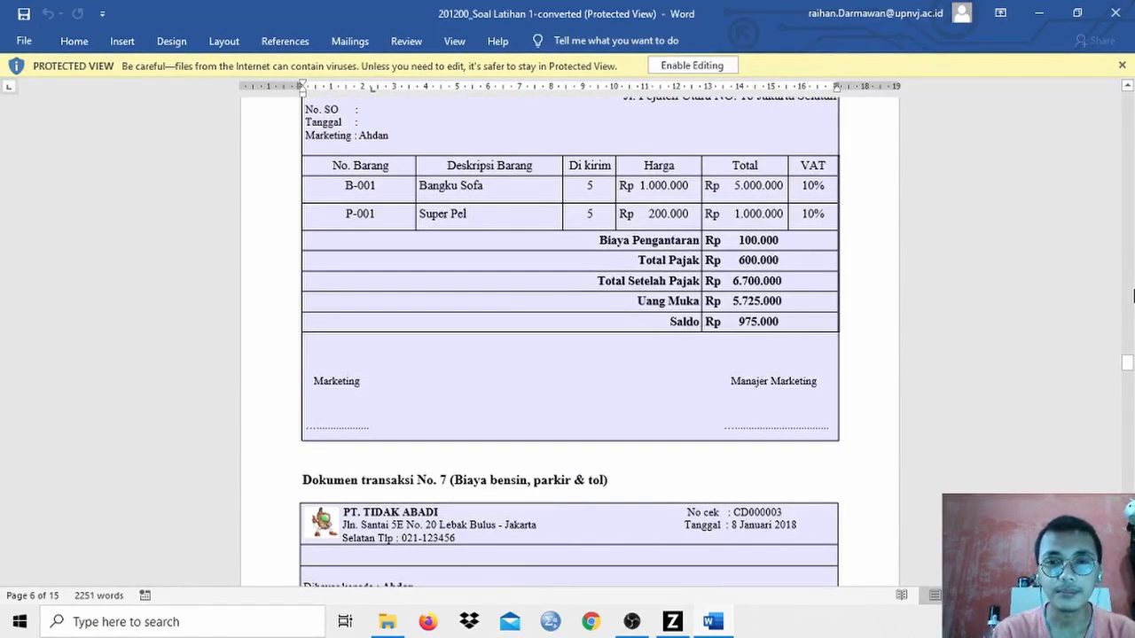
left_click_drag(1129, 367, 1129, 358)
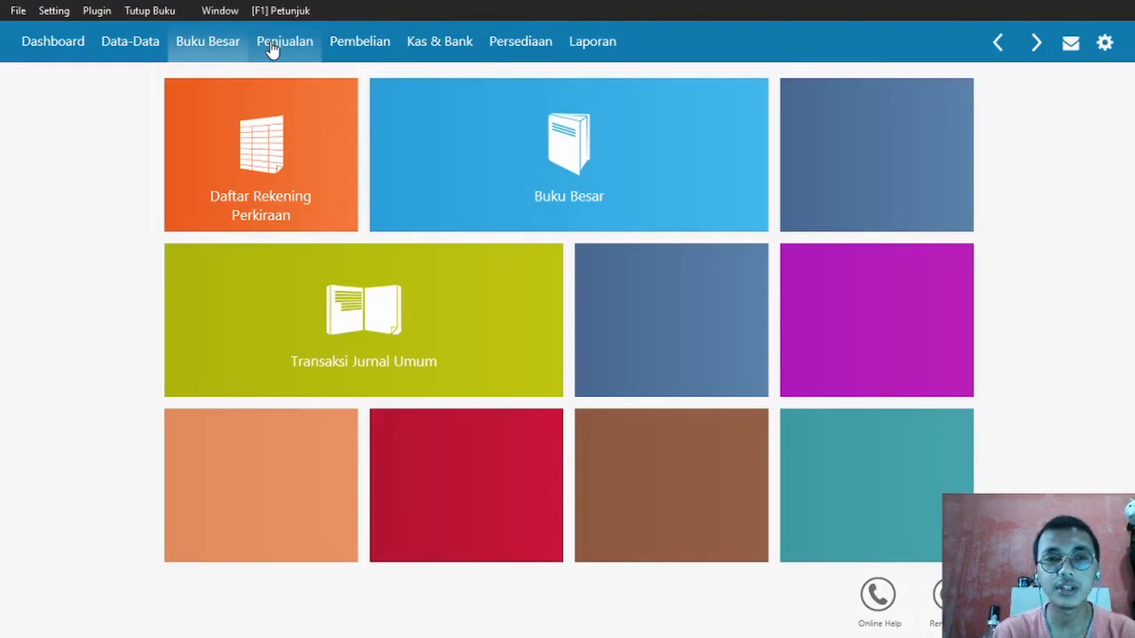
- Start new sales invoice 00000001 from the Penjualan invoice list, then return to the Zahir invoice form
left_click(272, 49)
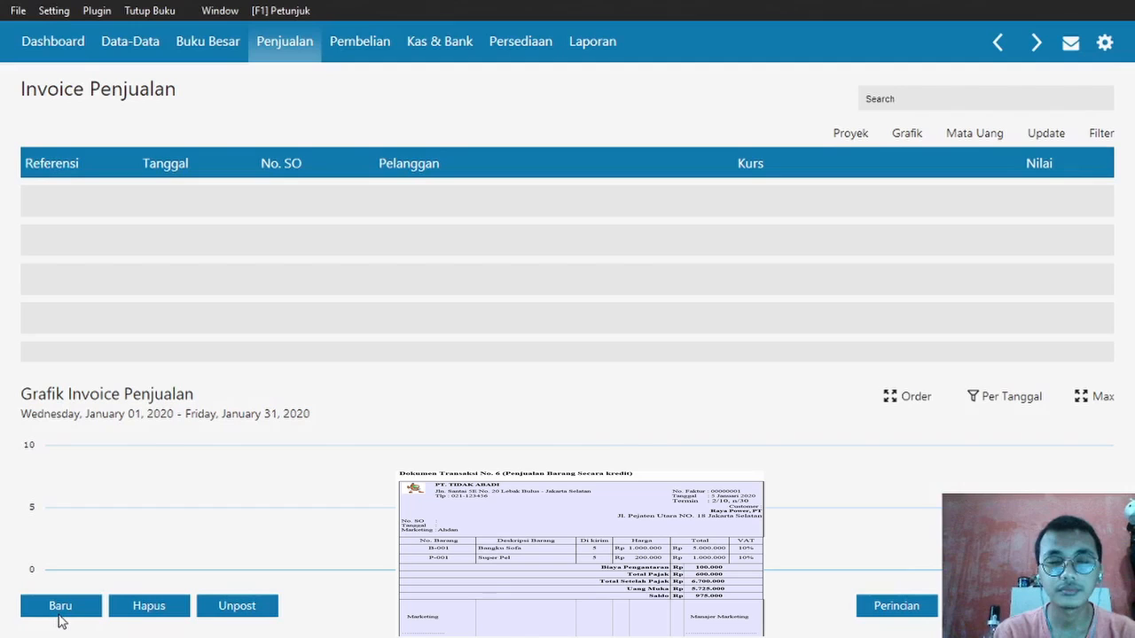
left_click(61, 612)
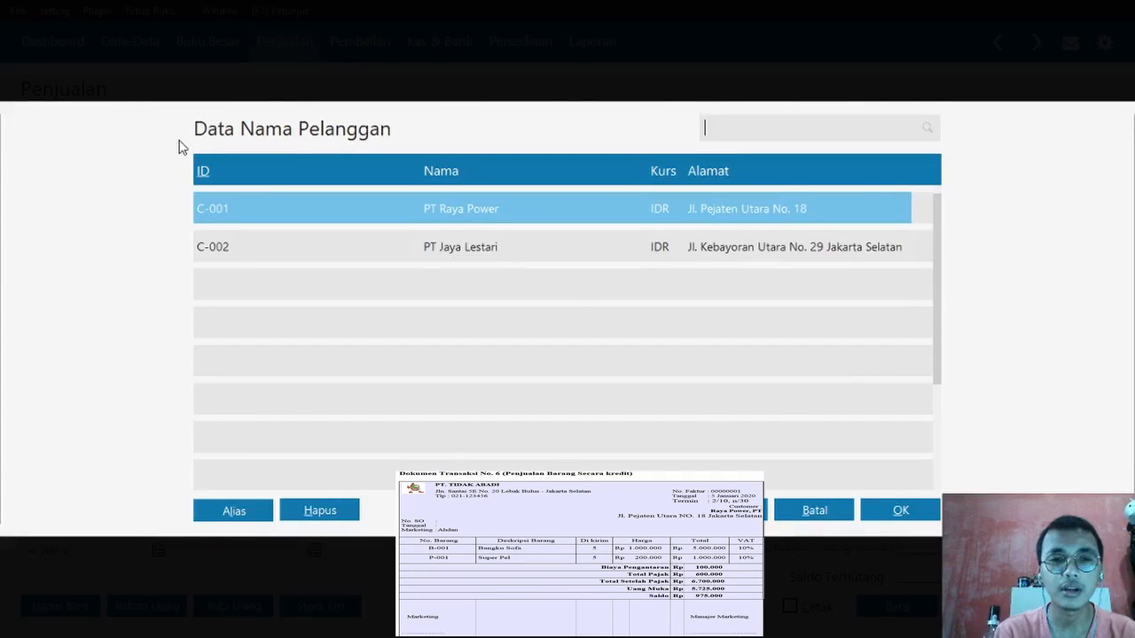
key("alt+Tab")
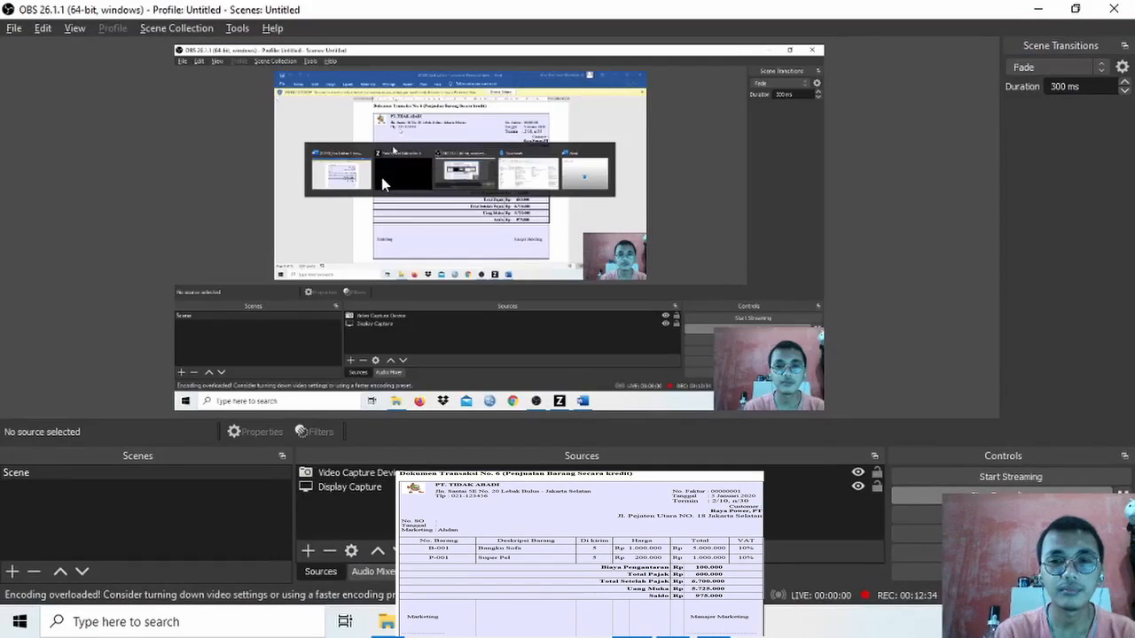
key("alt+Tab")
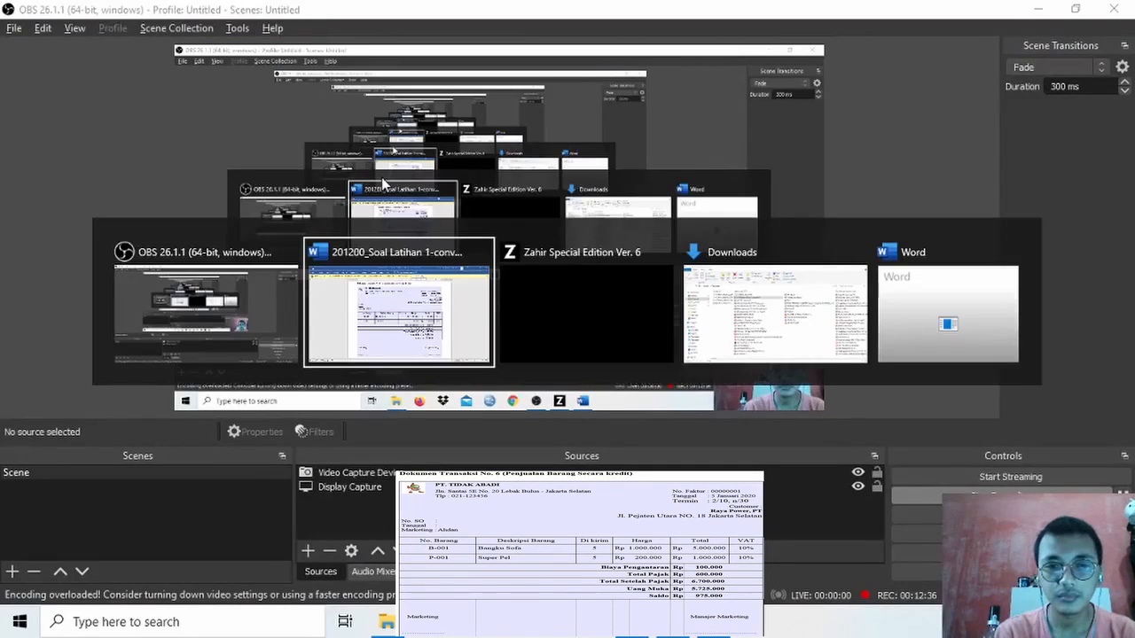
key("alt+Tab")
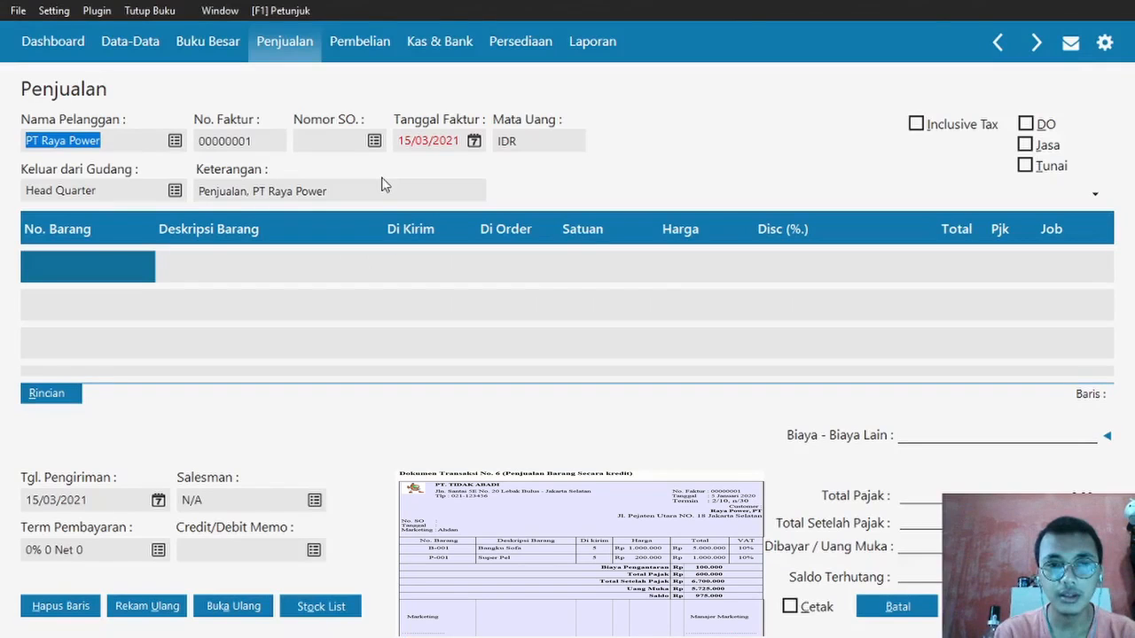
- Set the invoice date to 05/01/2020
left_click(401, 140)
key("BackSpace")
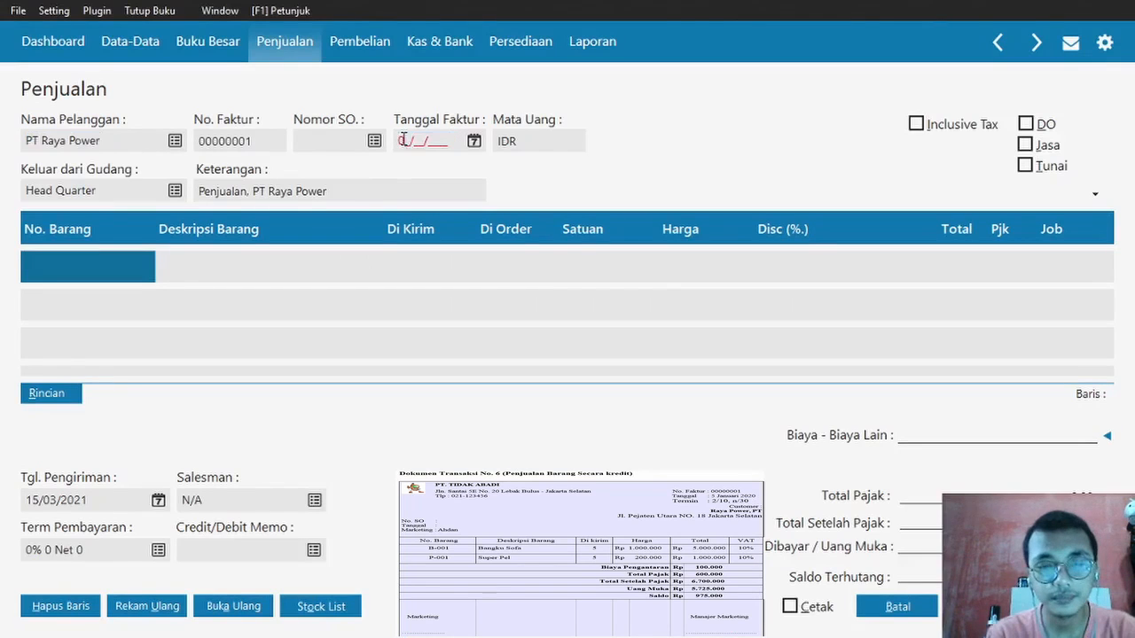
type("05/01/2020")
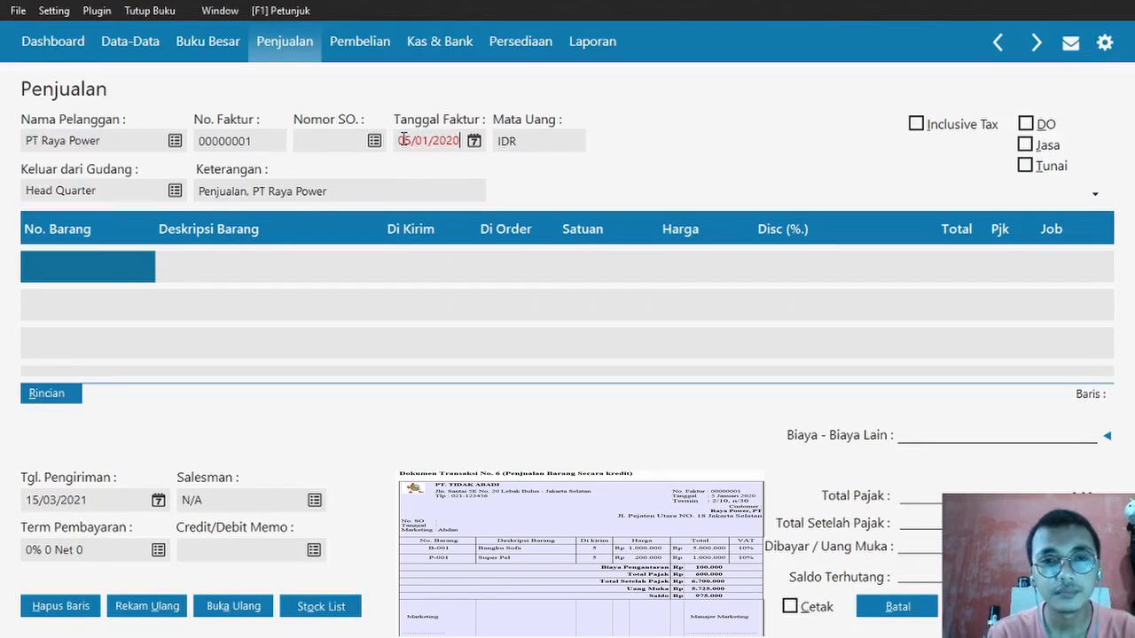
- Add Bangku Sofa (B-001) as the first line: 5 delivered, price 1.000.000, taxed VAT
double_click(111, 276)
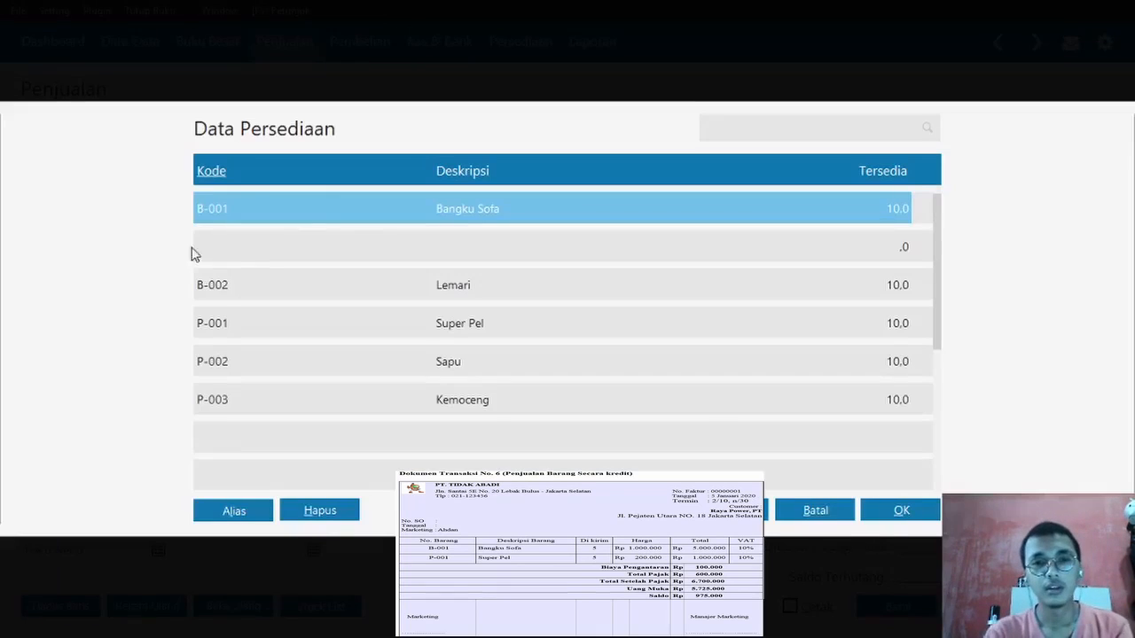
double_click(345, 216)
key("Caps_Lock")
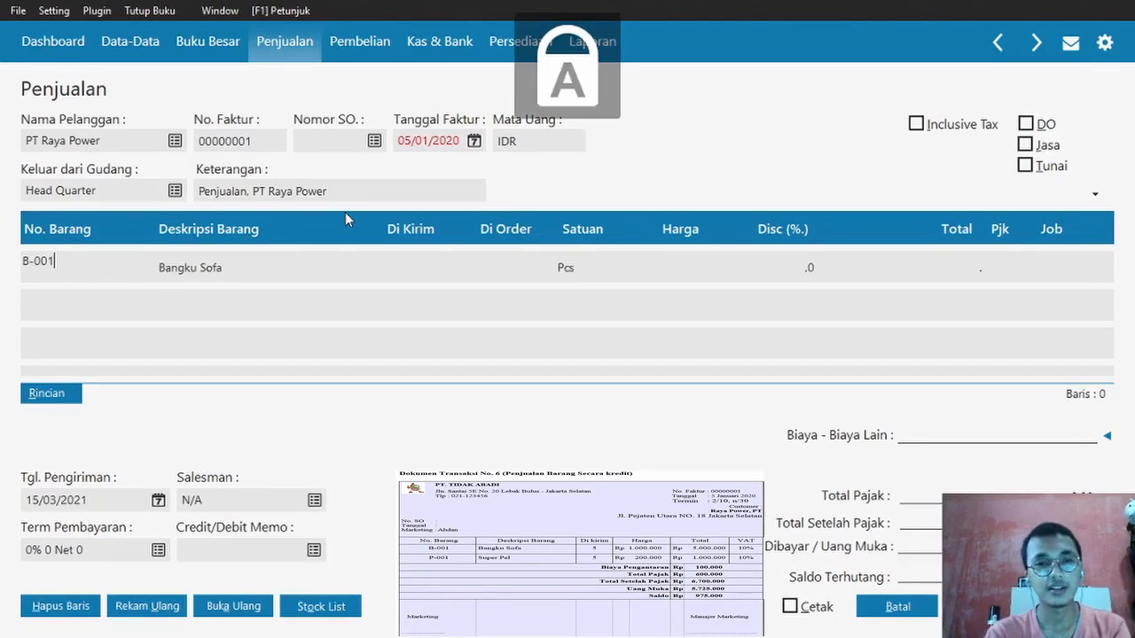
key("Tab")
key("Tab")
type("5")
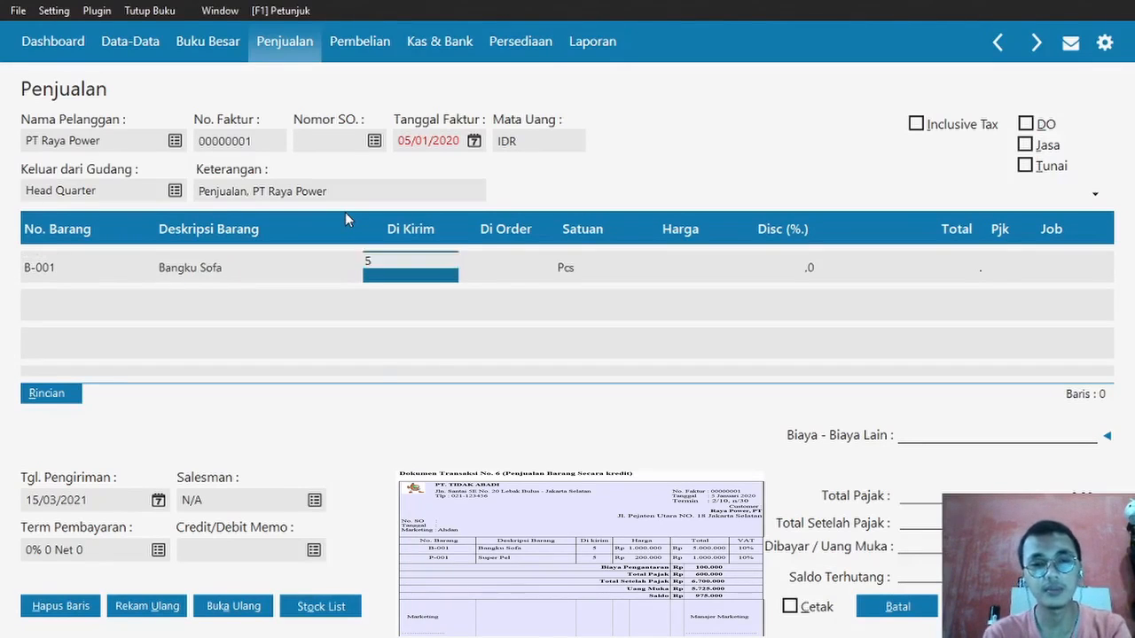
key("Tab")
key("Tab")
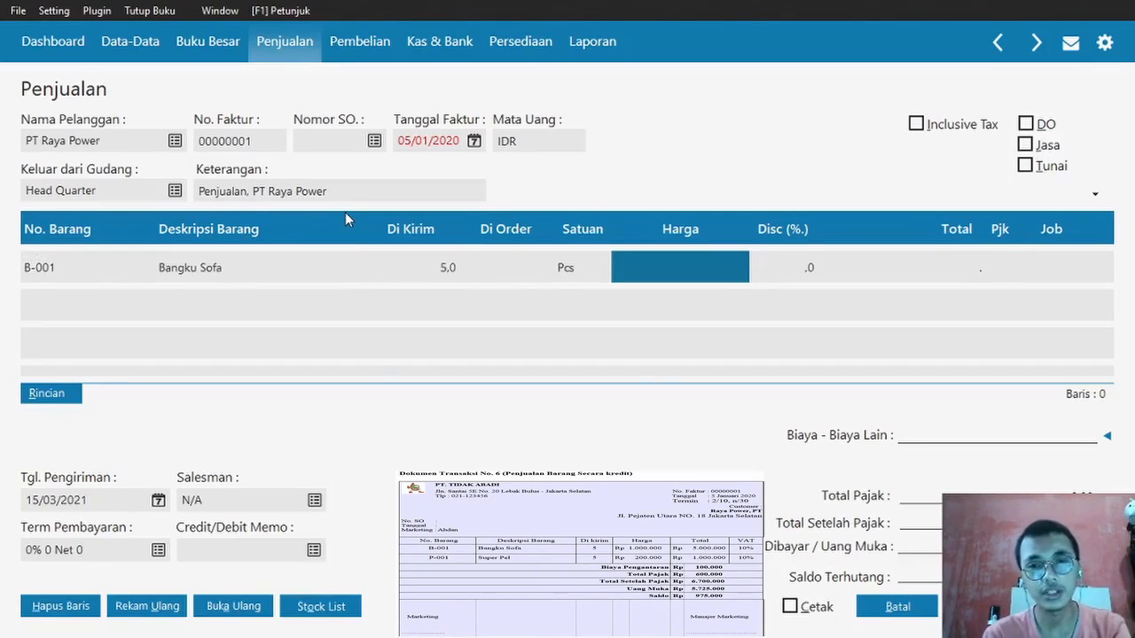
type("1.000.00")
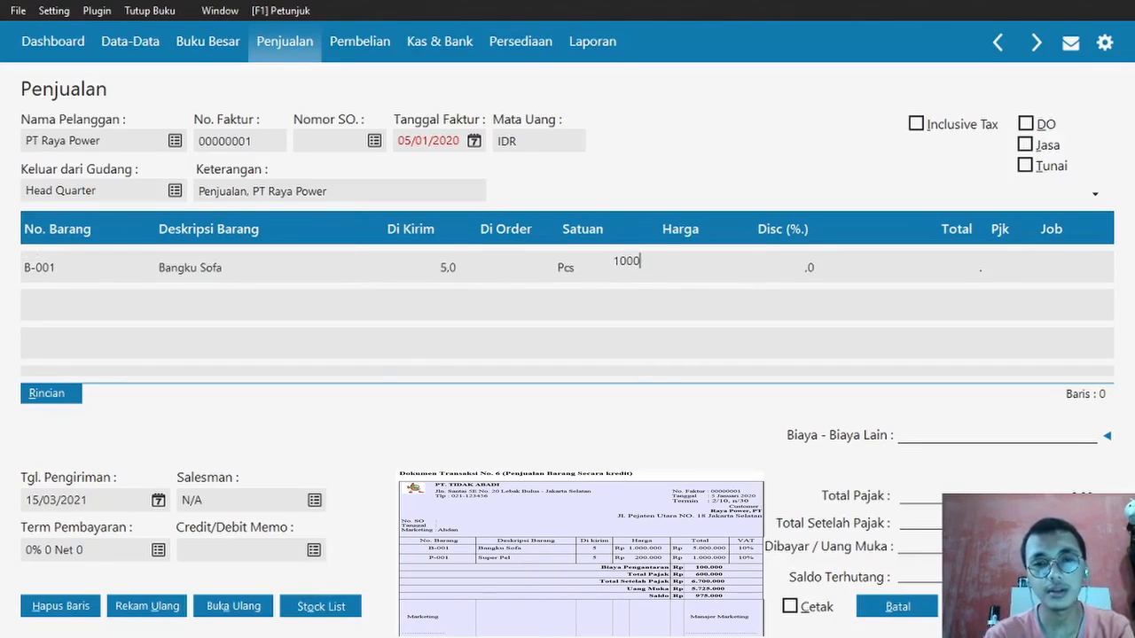
type("0")
key("Tab")
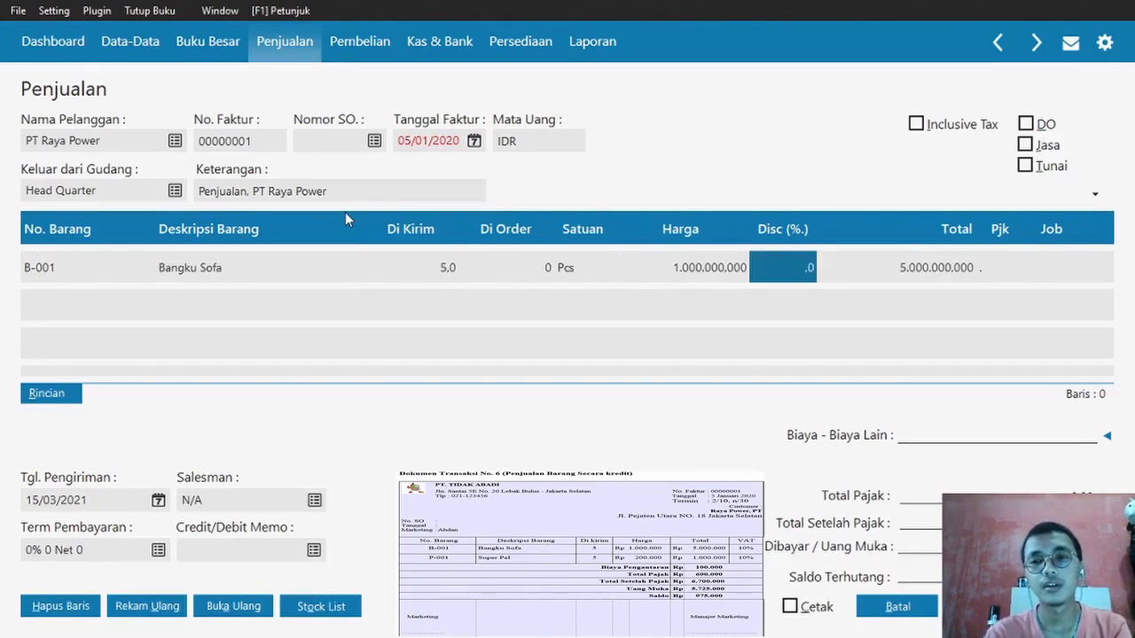
key("Tab")
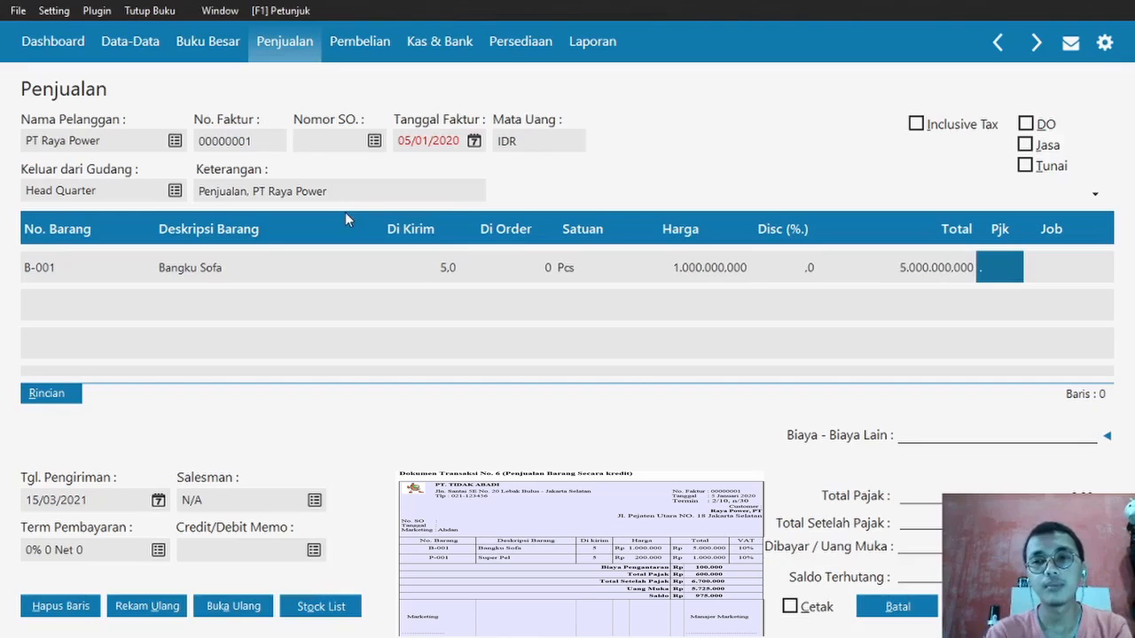
left_click(1000, 264)
double_click(596, 207)
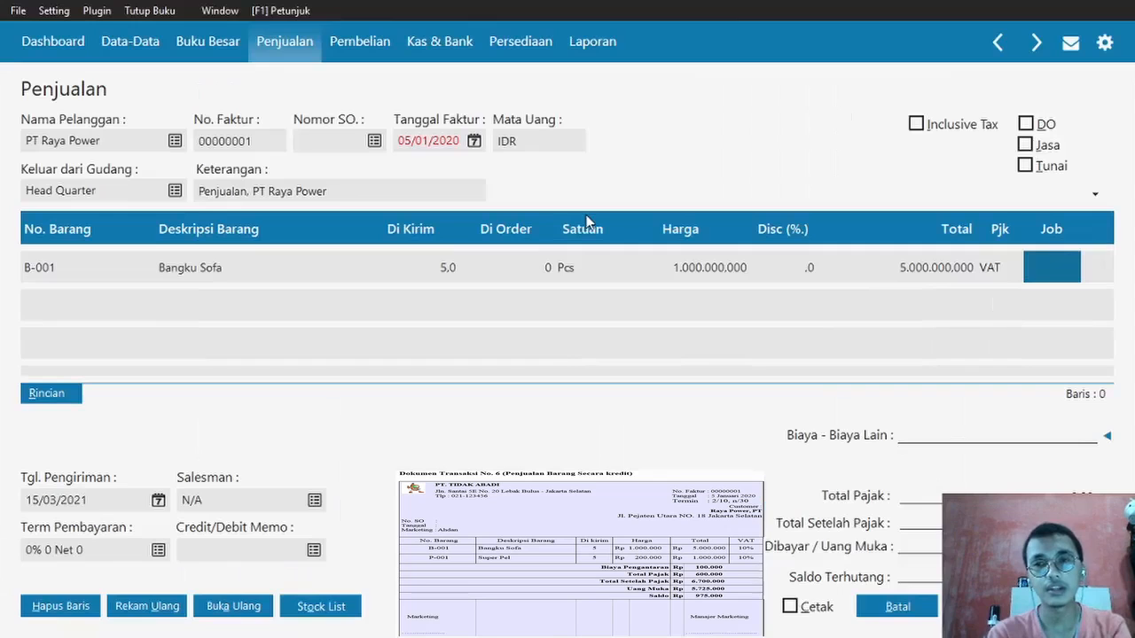
- Add Super Pel (P-001) as the second line: 5 delivered, price 200.000.000, taxed VAT
key("Tab")
left_click(57, 326)
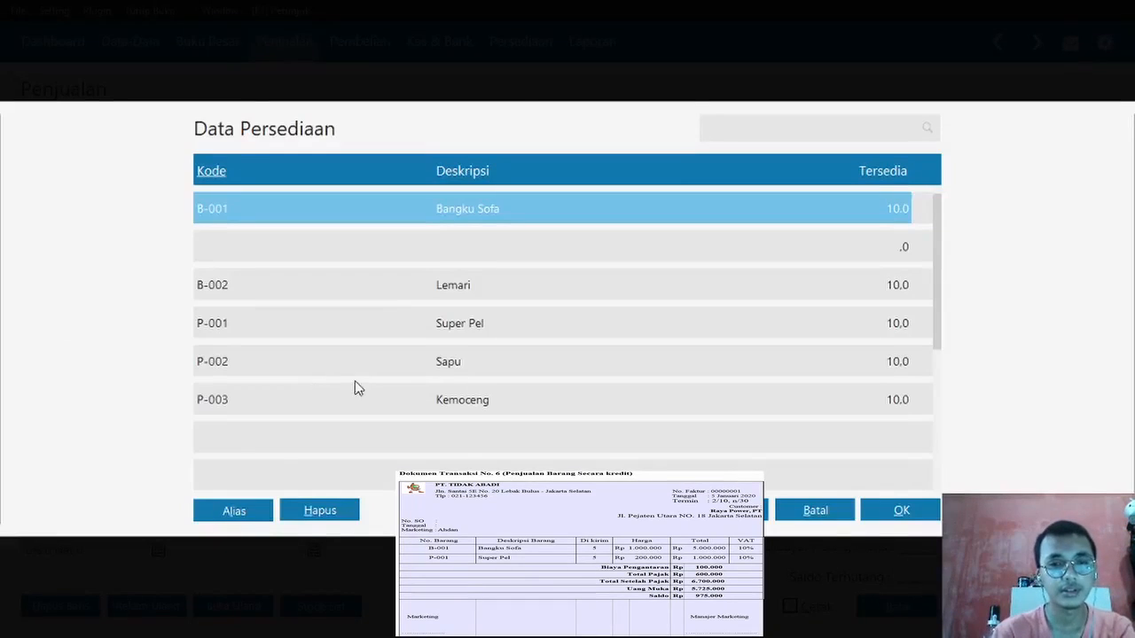
double_click(406, 329)
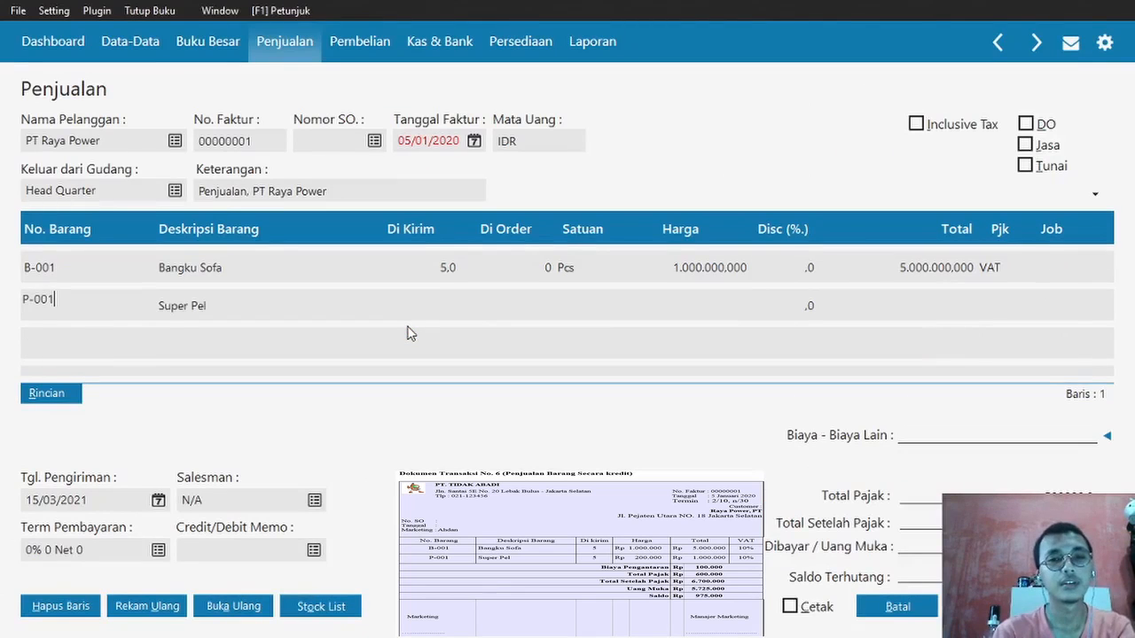
left_click(461, 299)
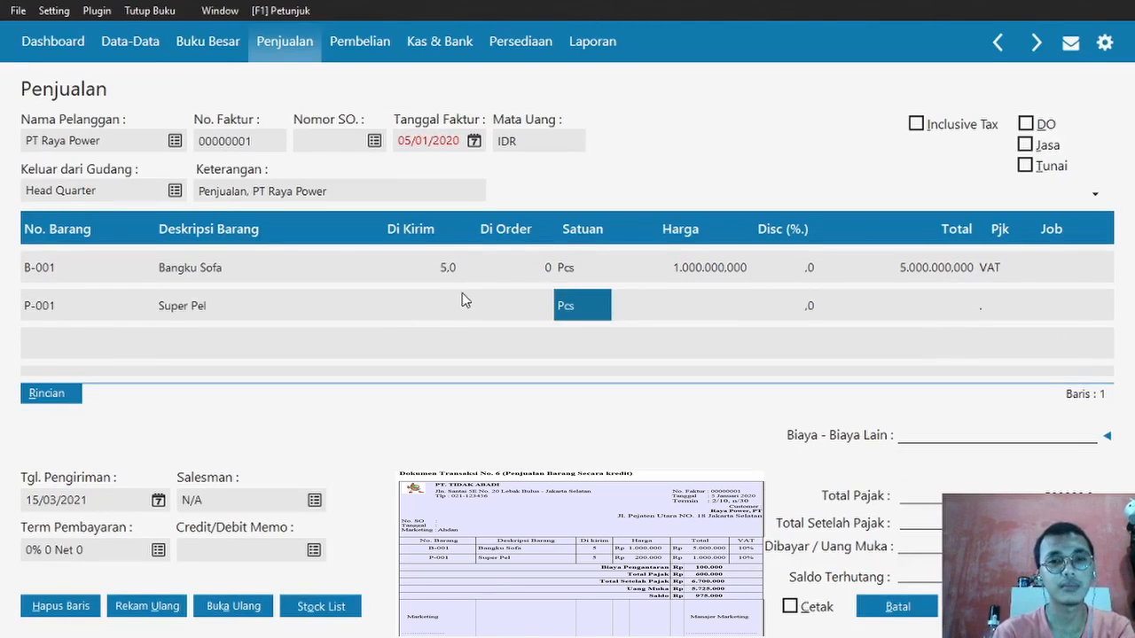
left_click(446, 312)
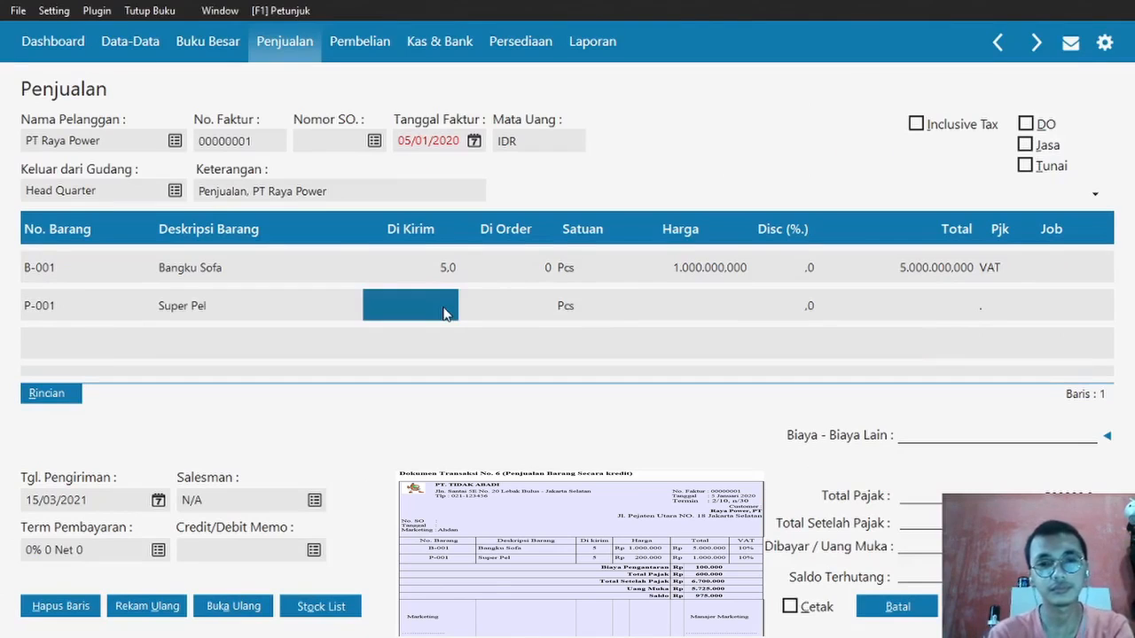
type("5.0")
key("Return")
key("Return")
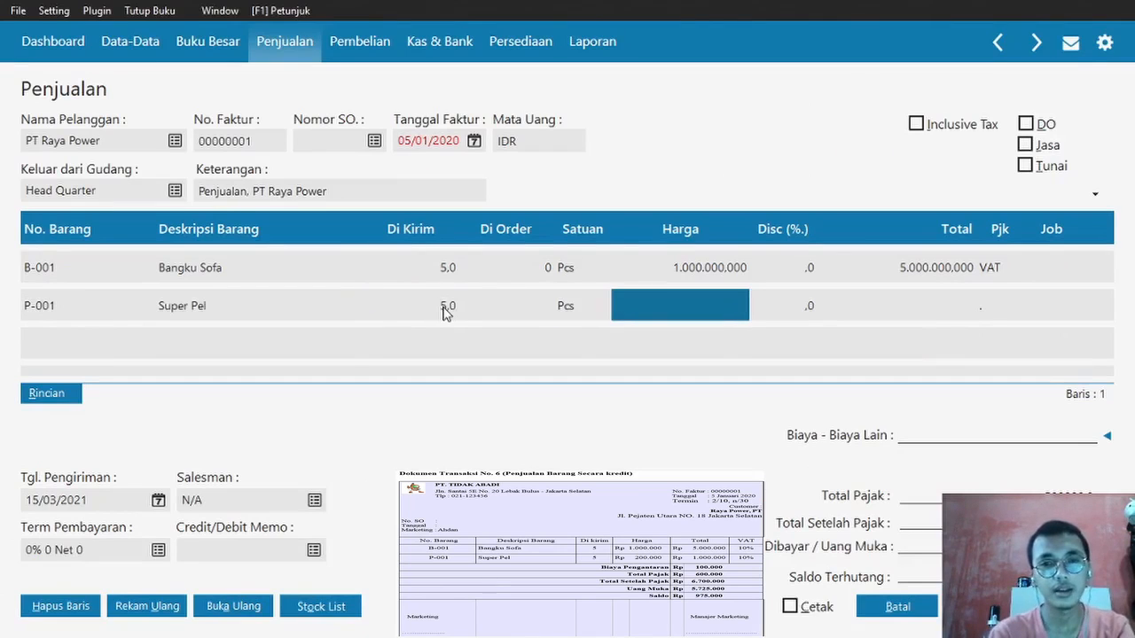
type("200.000.000")
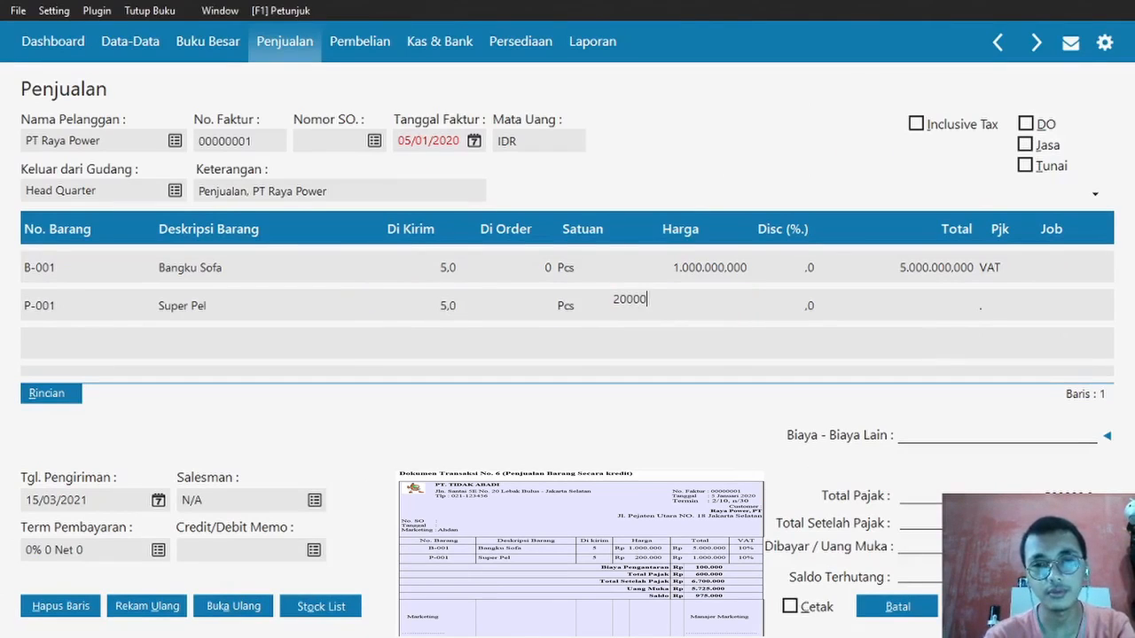
key("Return")
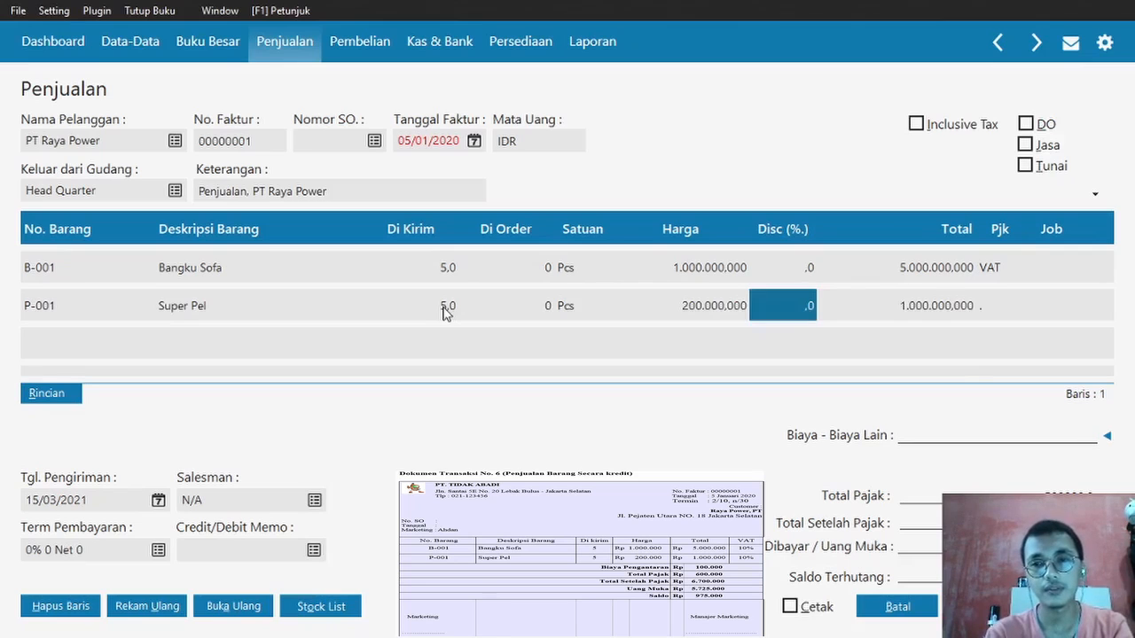
key("Return")
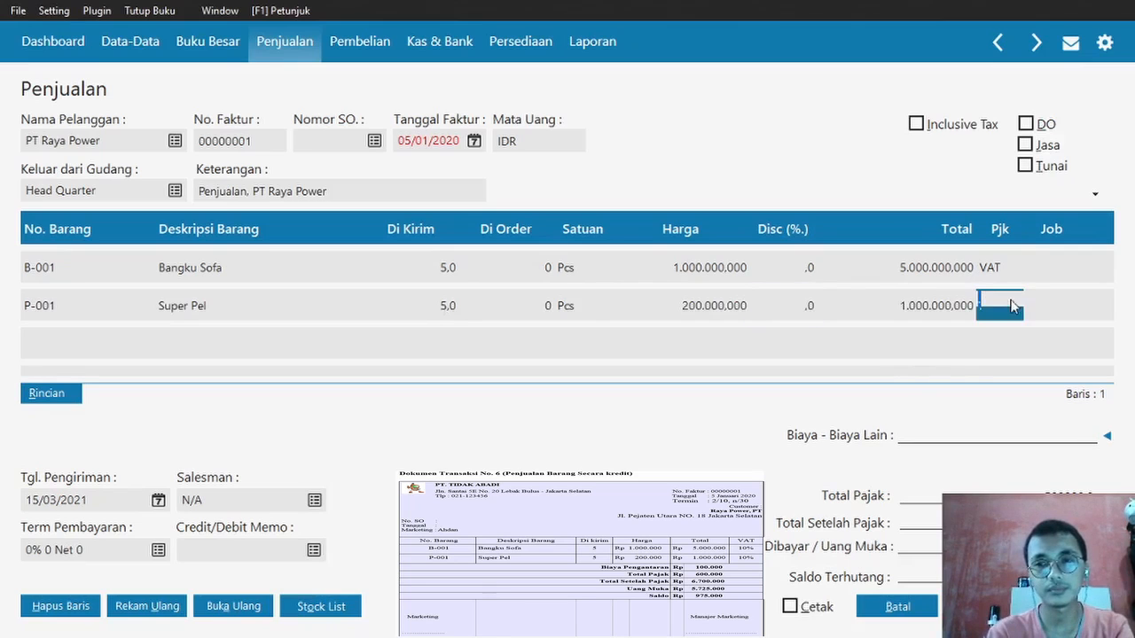
left_click(1012, 302)
double_click(644, 202)
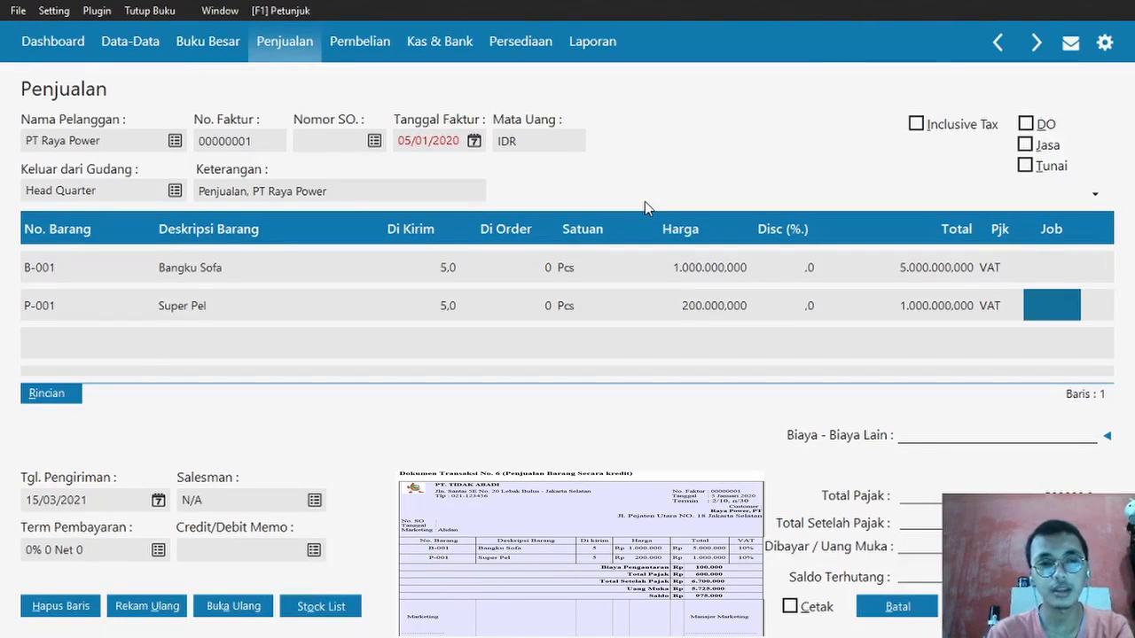
key("Return")
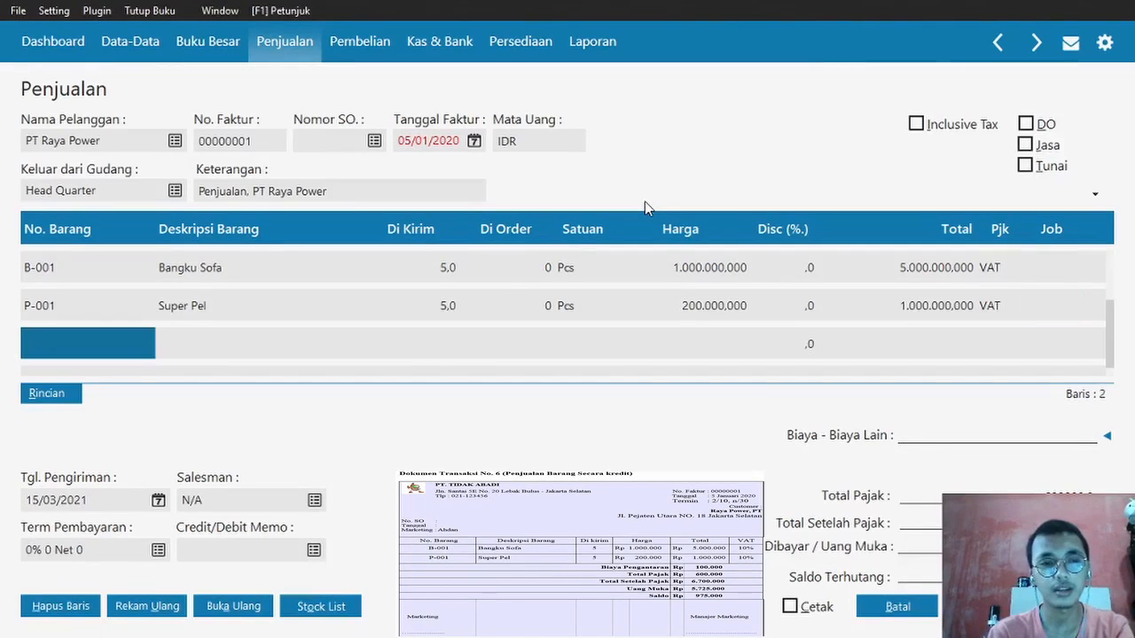
- Set payment terms to a 2% discount within 10 days, net due in 30 days
left_click(158, 551)
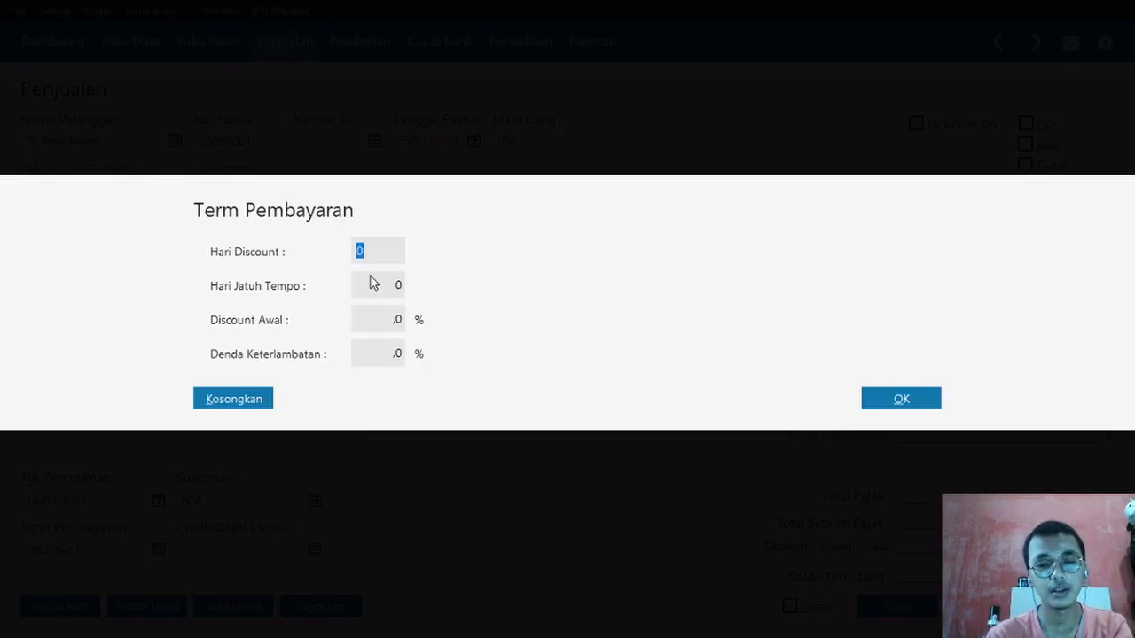
type("10")
key("Tab")
type("30")
key("Tab")
type("2")
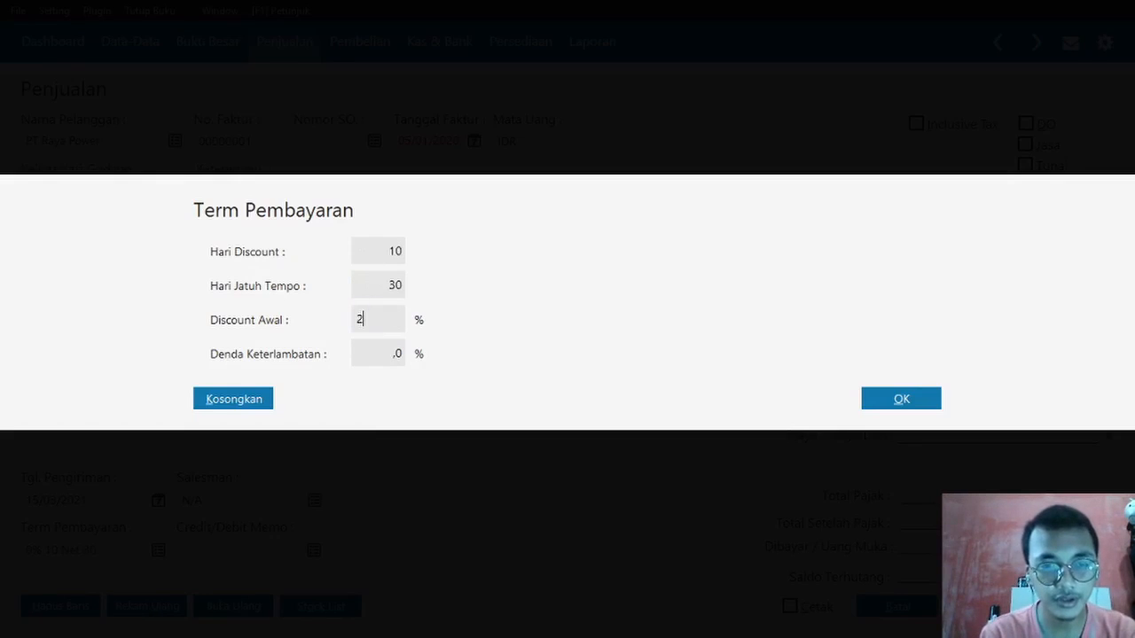
left_click(904, 401)
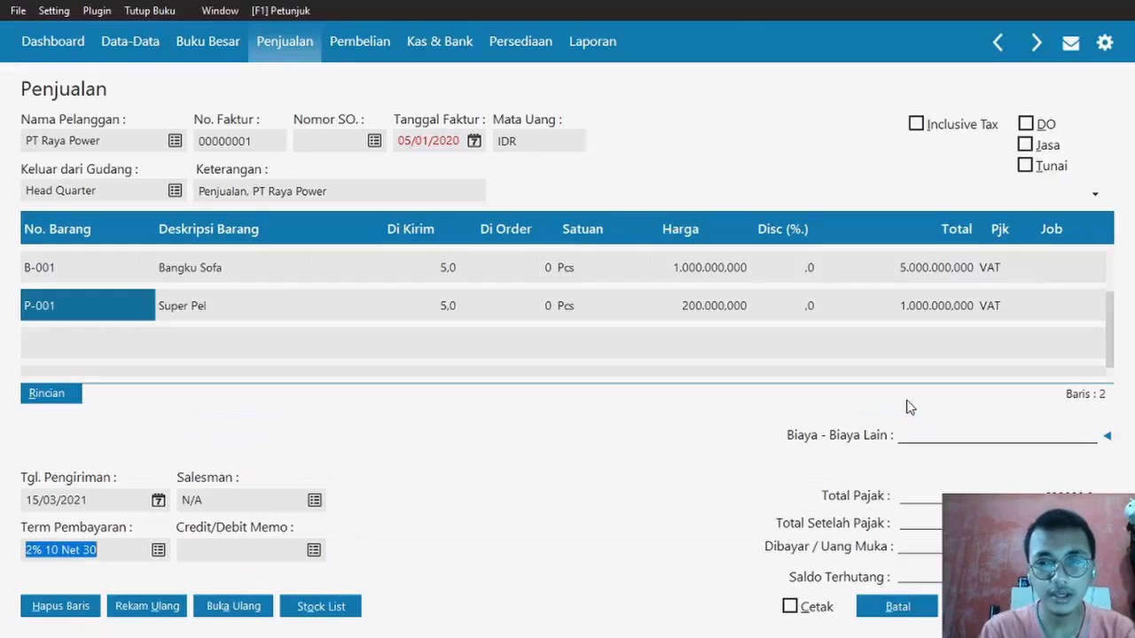
left_click(928, 433)
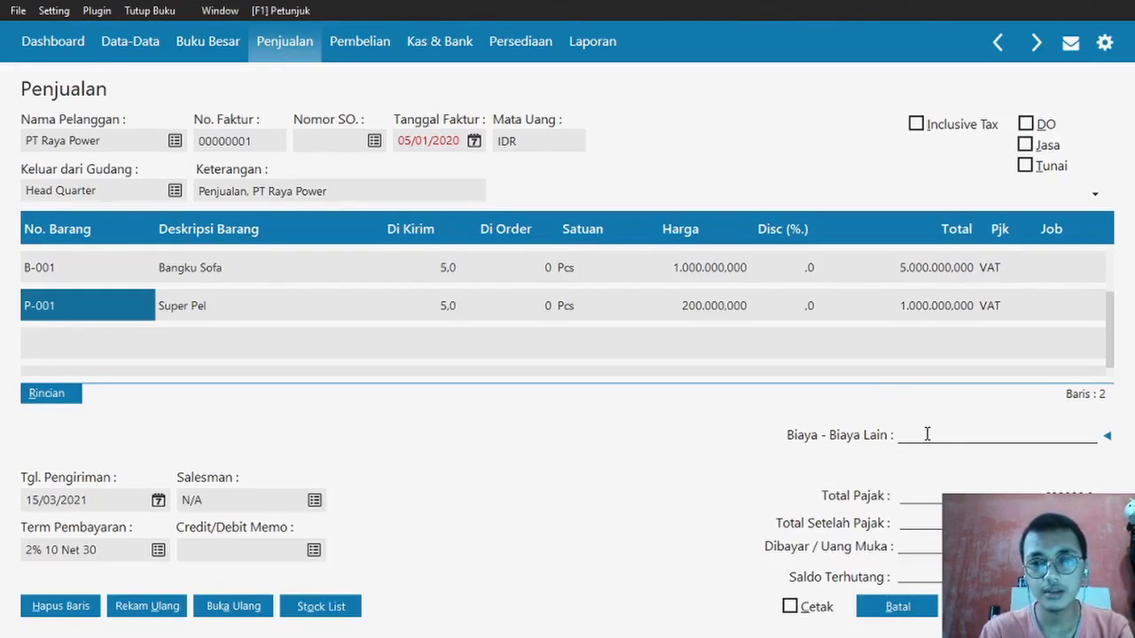
- From the delivery-charge account lookup, reclassify the Beban Internet account as Pendapatan Lain
left_click(1110, 439)
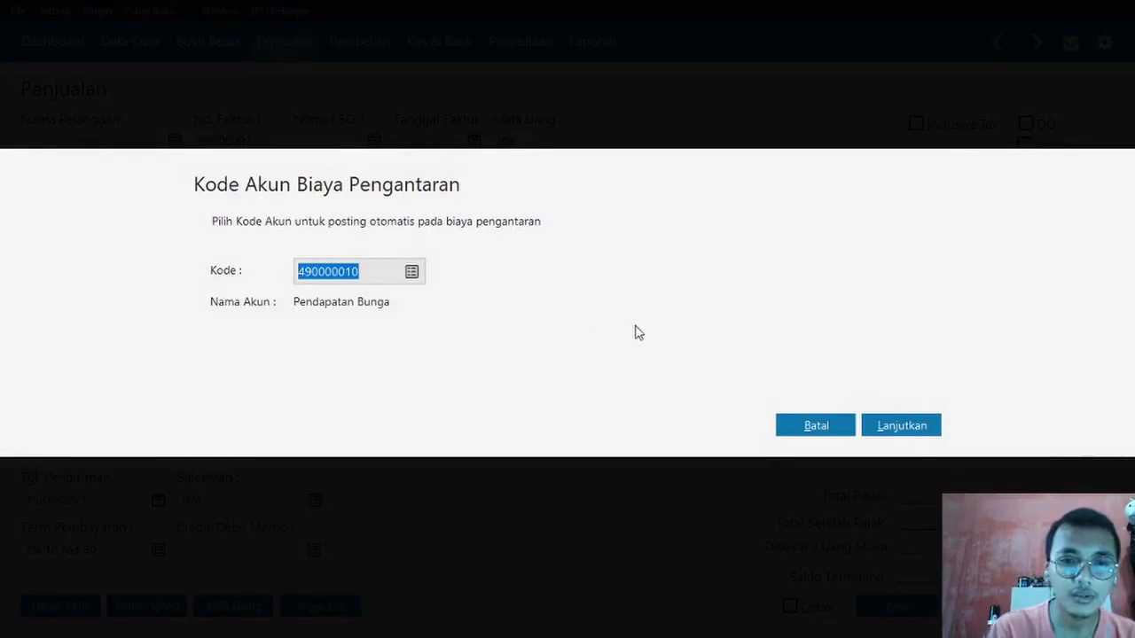
left_click(412, 273)
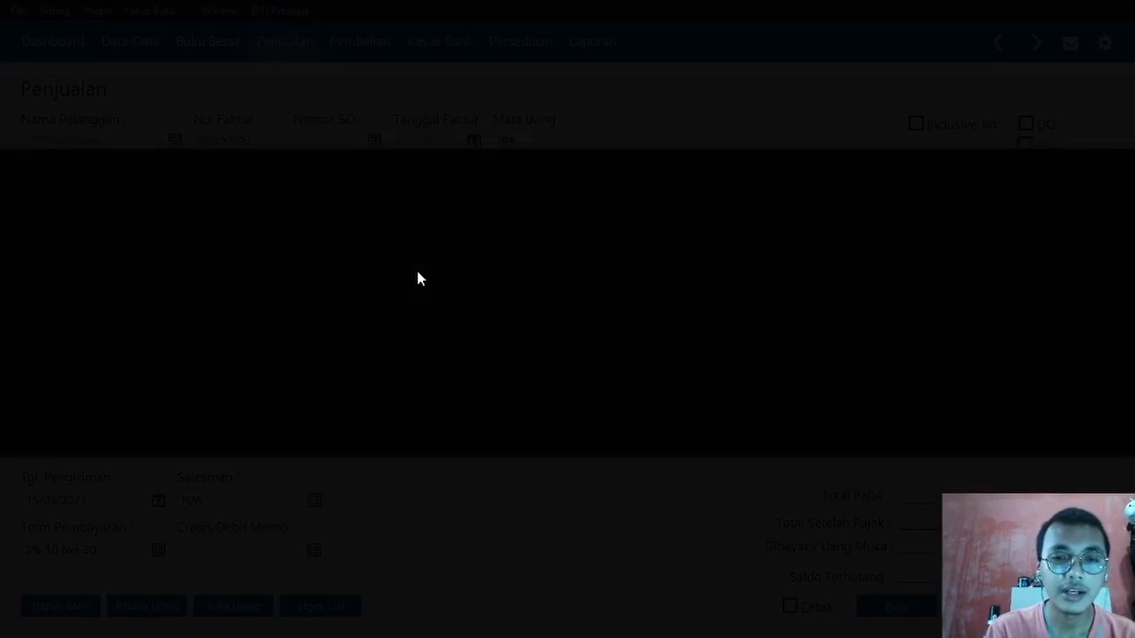
key("Down")
key("Down")
key("Down")
key("Down")
key("Down")
key("Down")
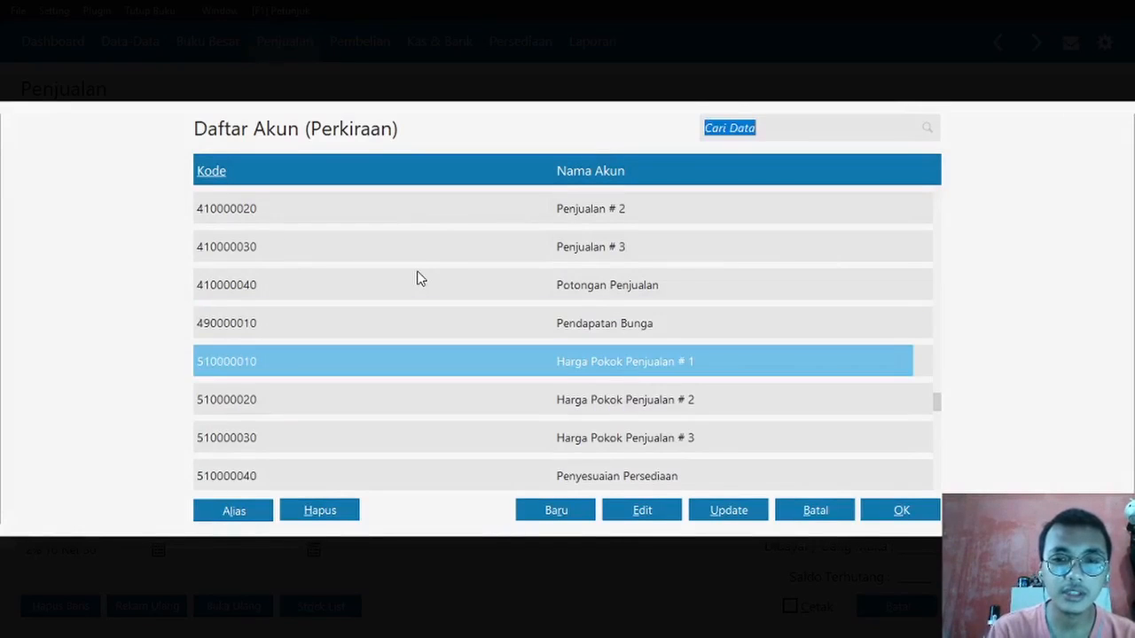
key("Down")
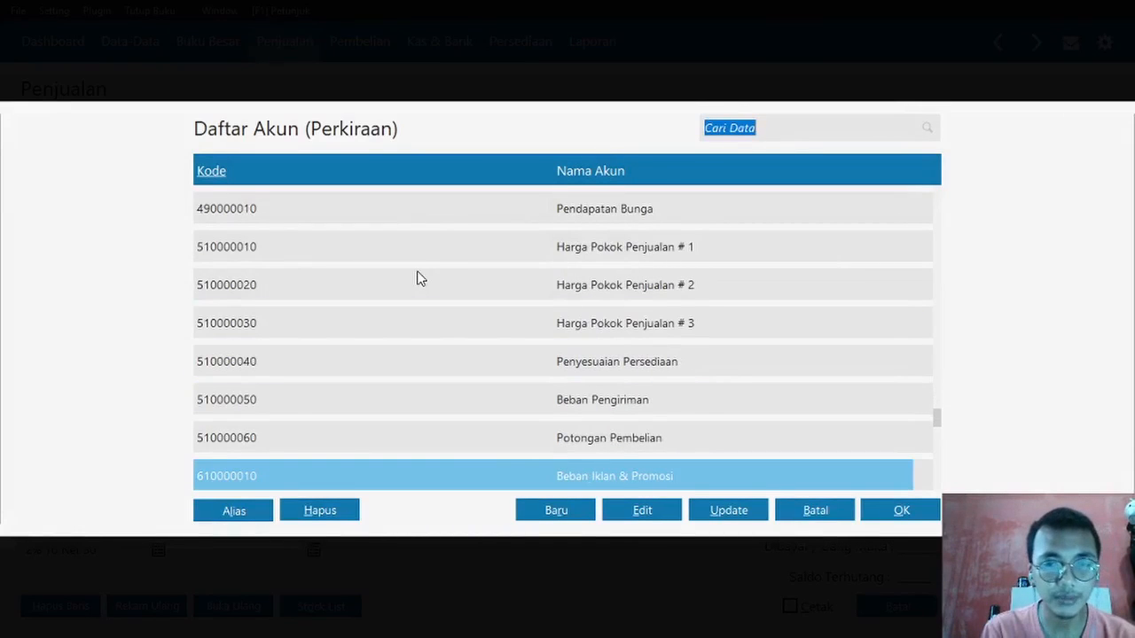
key("Down")
key("Down")
key("Down")
key("Down")
key("Down")
key("Down")
key("Down")
key("Down")
key("Down")
key("Down")
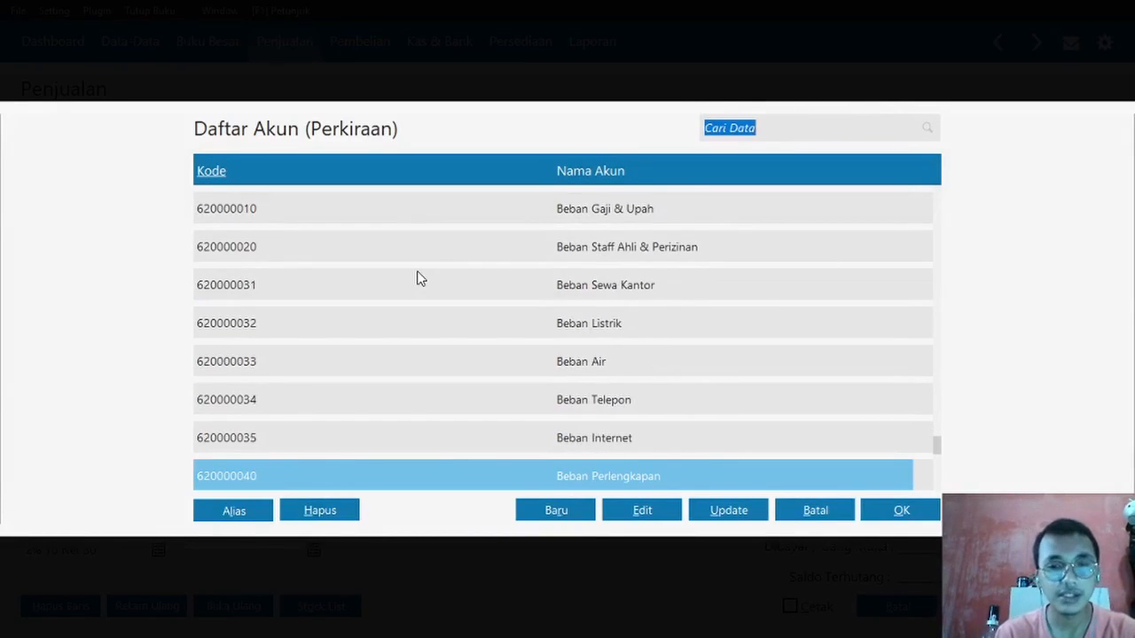
key("Down")
key("Up")
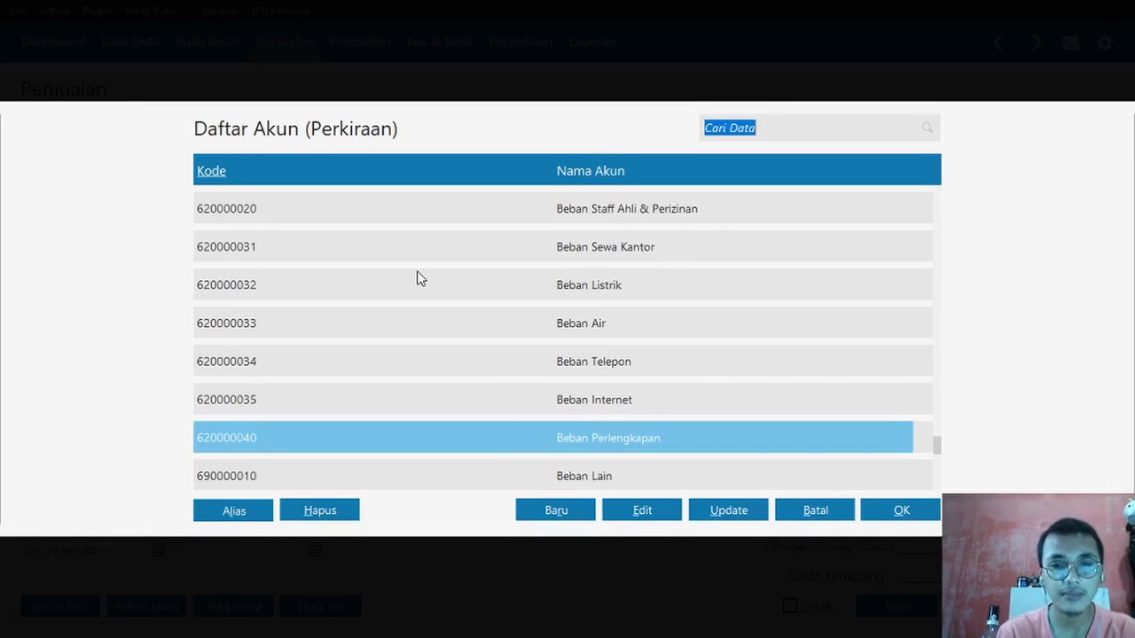
key("Up")
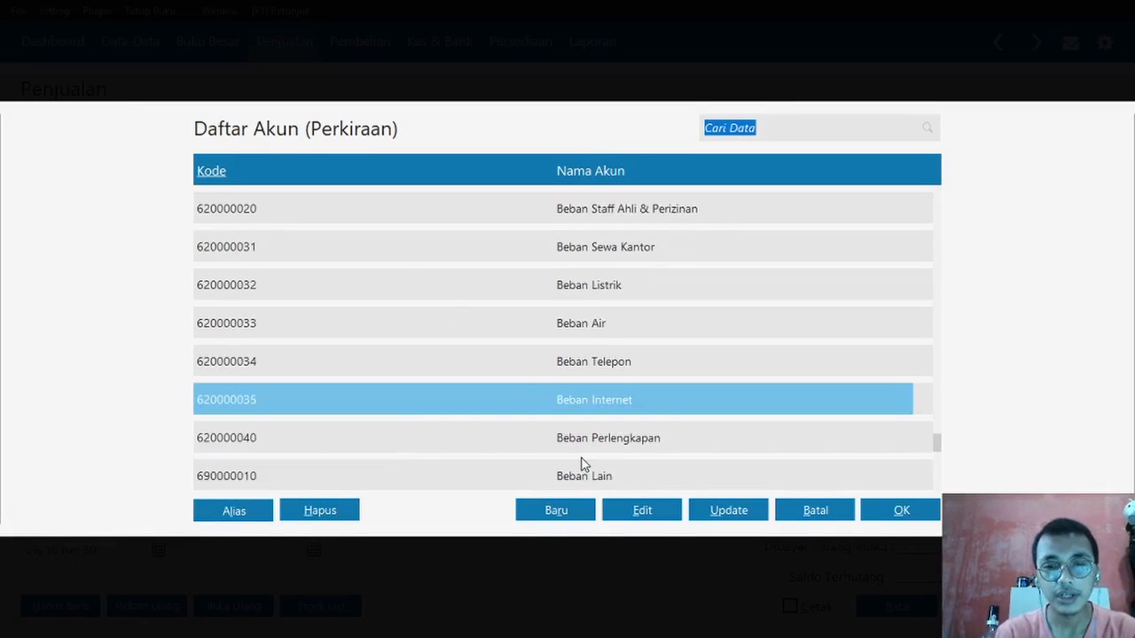
left_click(630, 513)
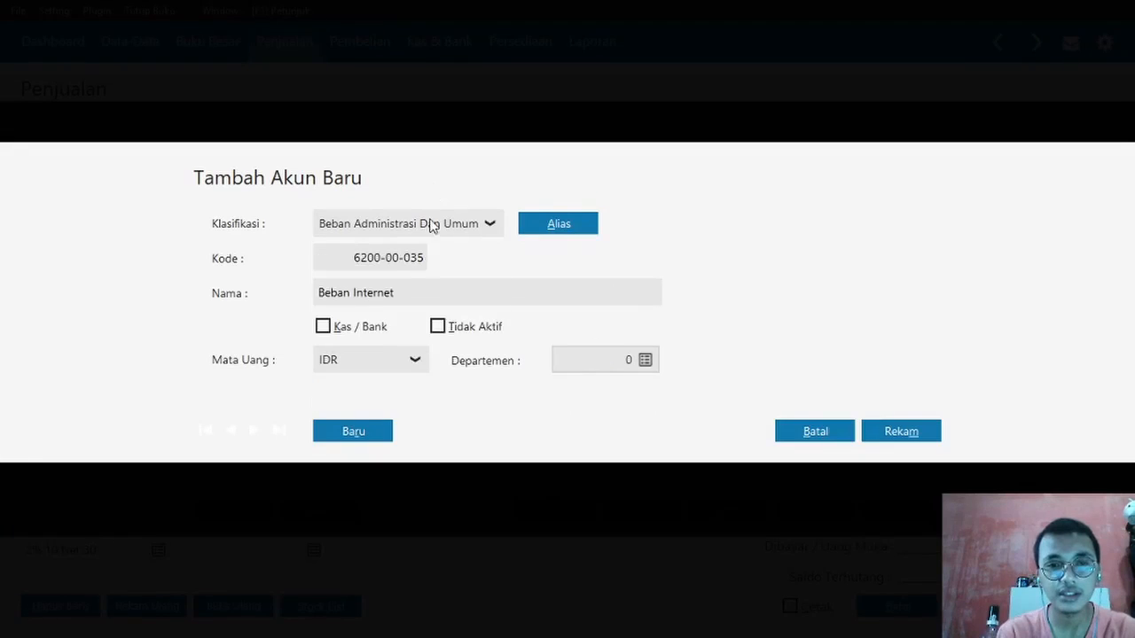
left_click(432, 224)
left_click(412, 254)
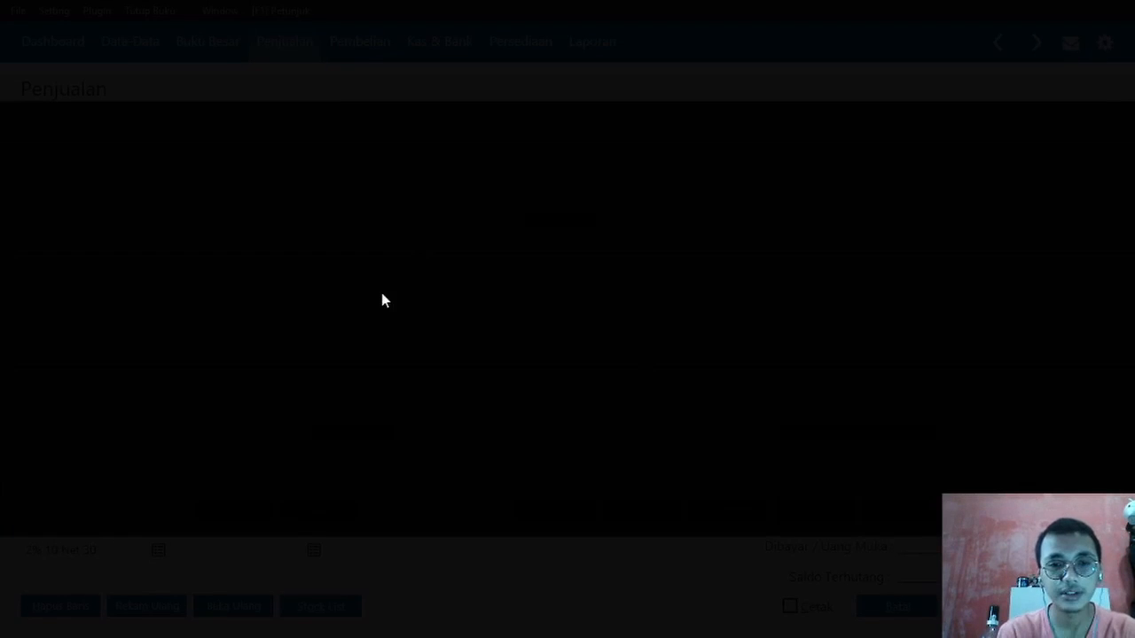
left_click(795, 405)
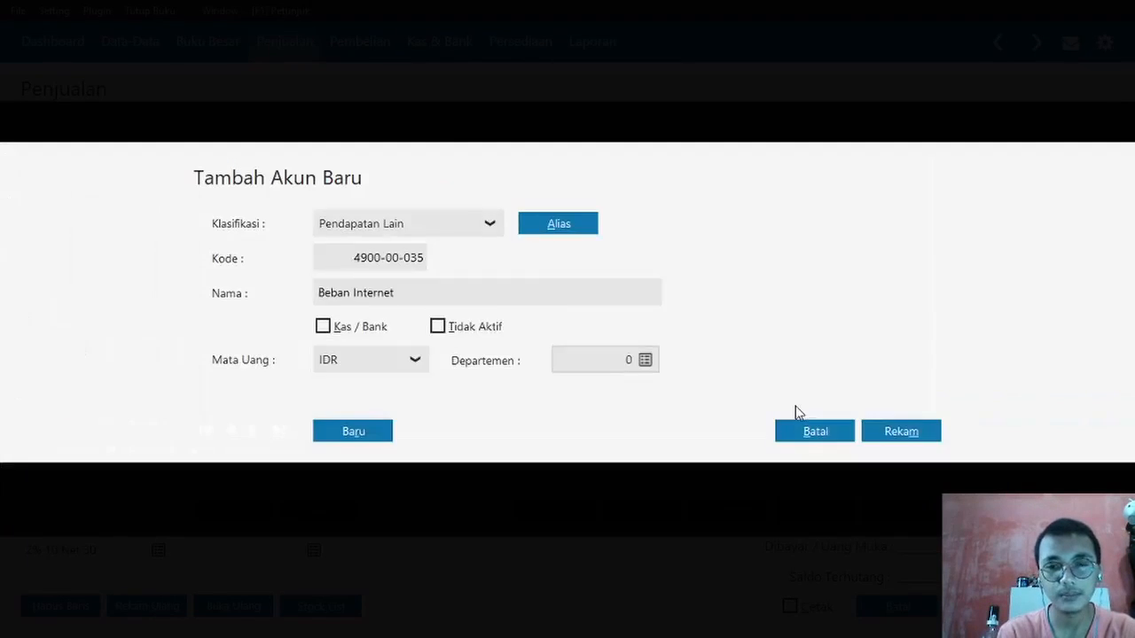
- Rename the account 'Pendapatan Lain', save it, and set it as the delivery-charge account
triple_click(424, 298)
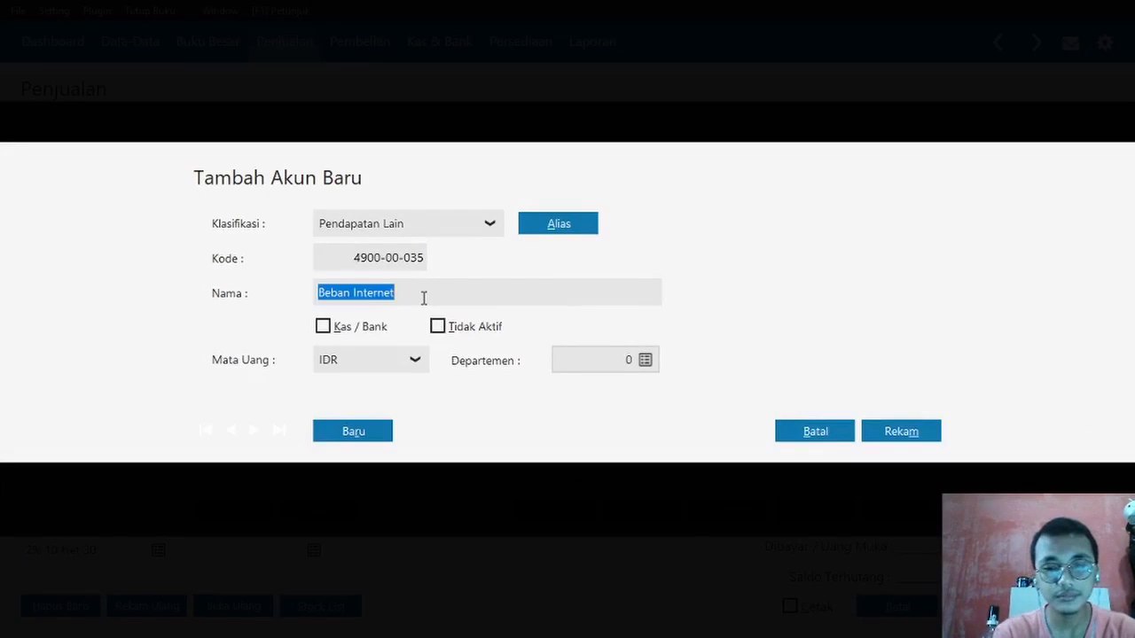
key("Tab")
key("Caps_Lock")
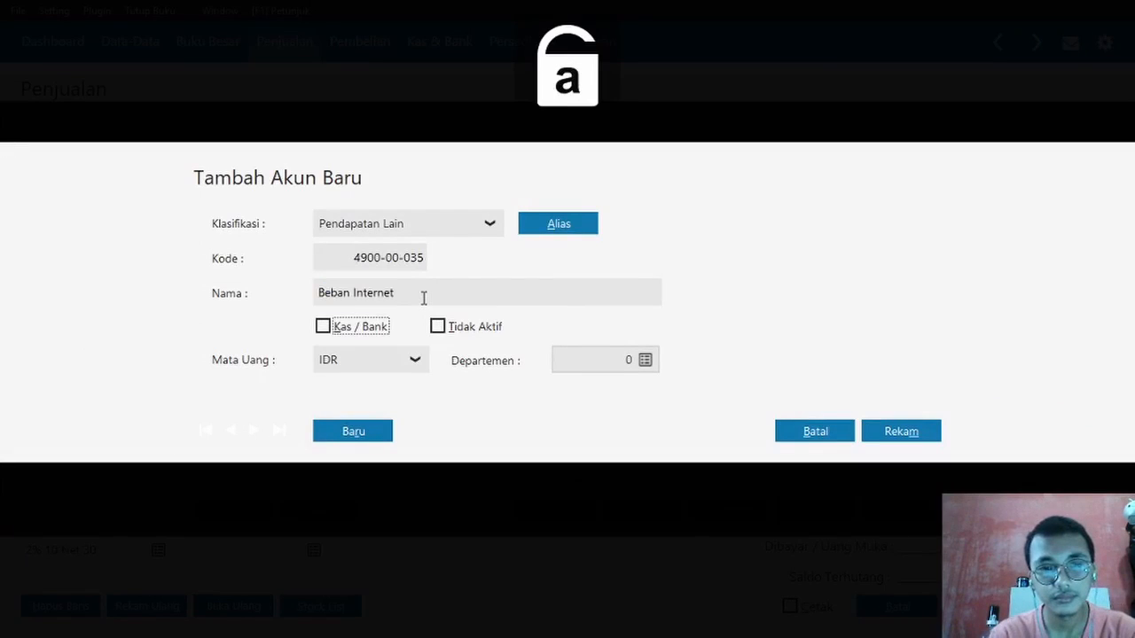
key("shift+Tab")
key("Caps_Lock")
type("P")
key("BackSpace")
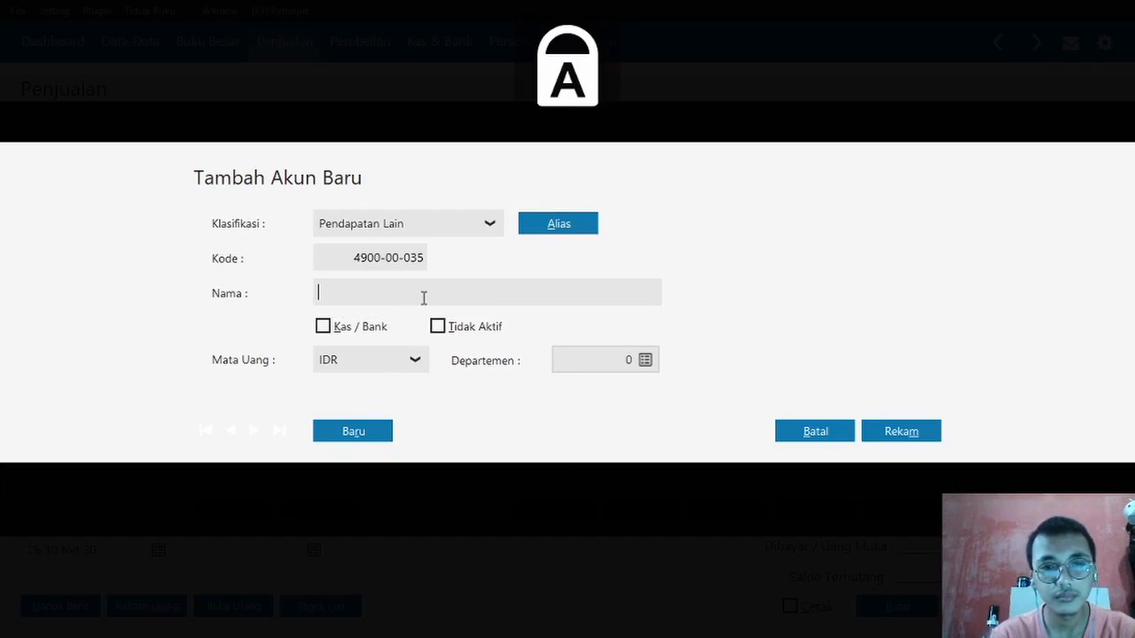
key("Caps_Lock")
type("Pendapatan")
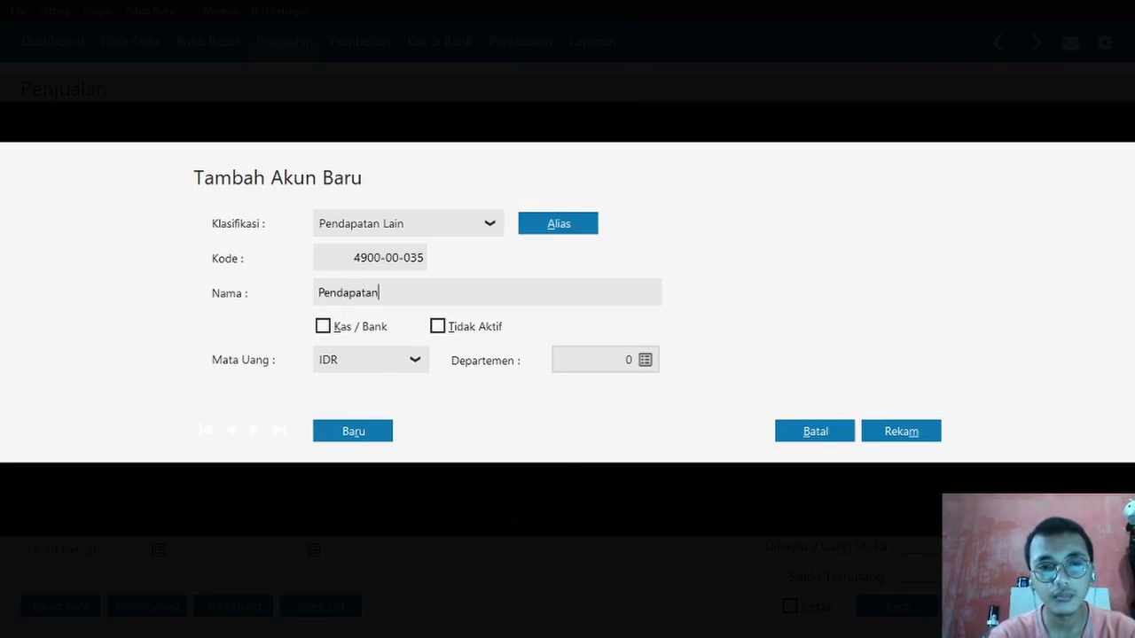
key("Caps_Lock")
type("L")
key("Caps_Lock")
type("ain")
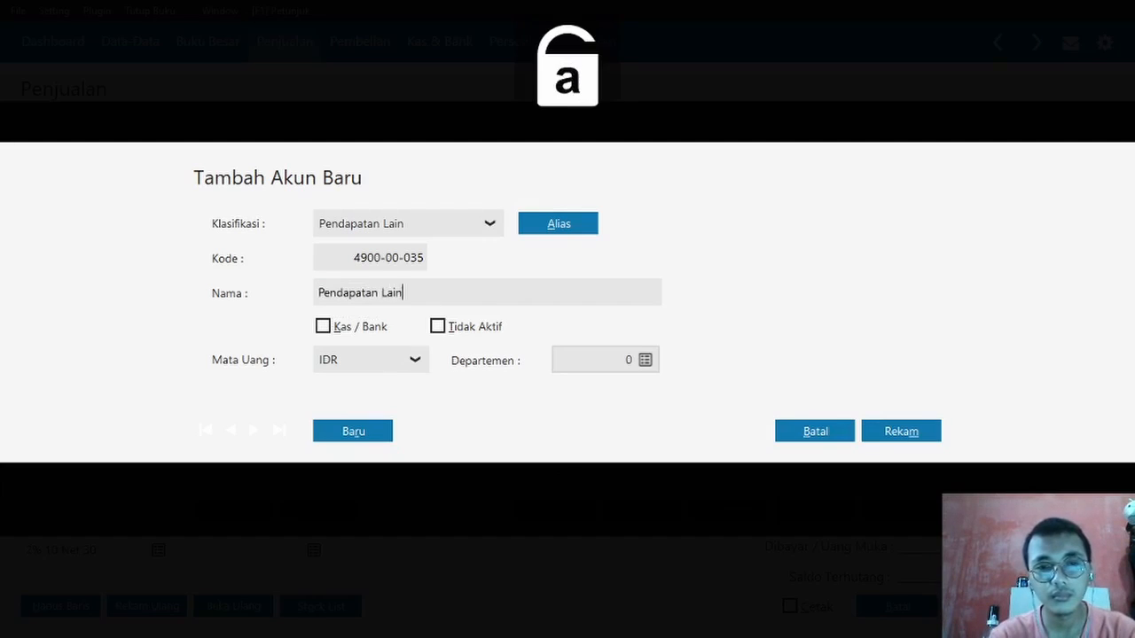
left_click(903, 432)
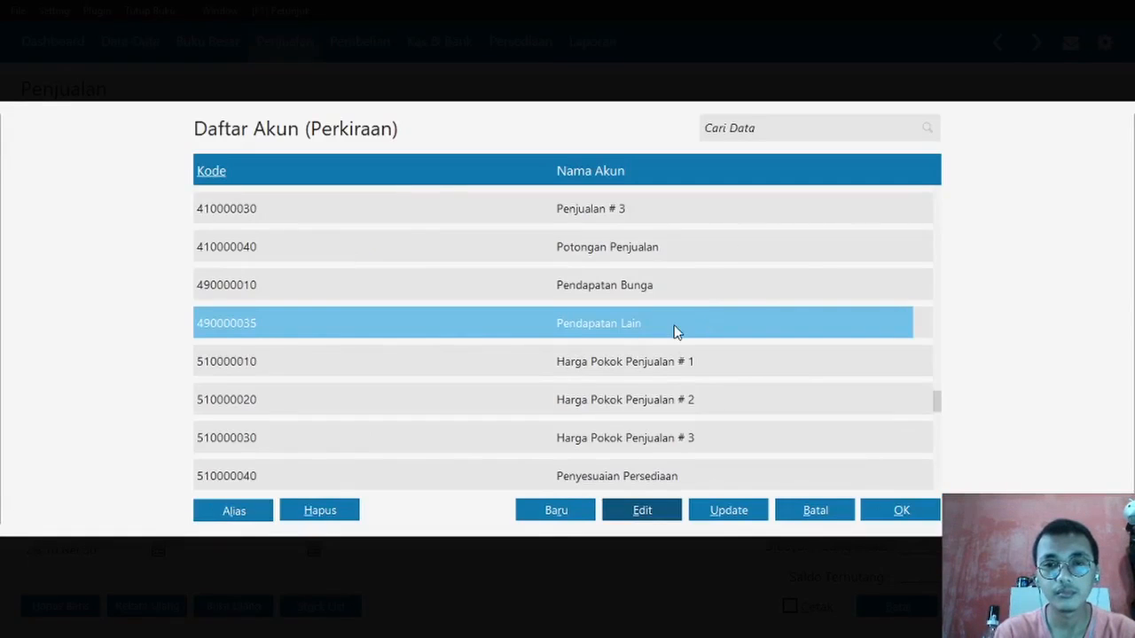
double_click(674, 330)
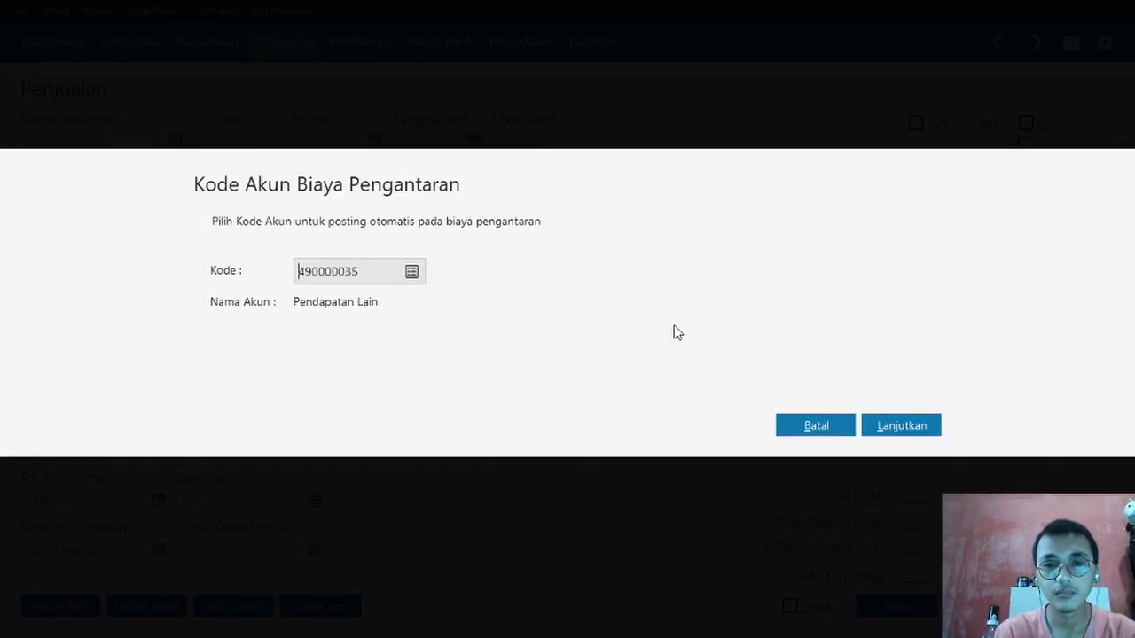
left_click(890, 430)
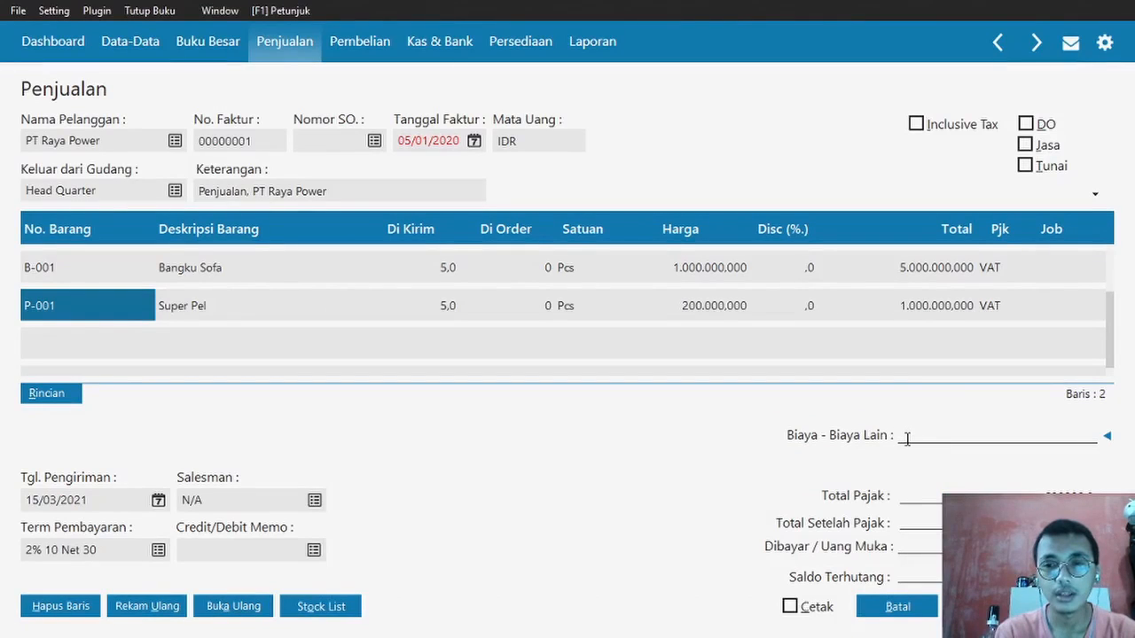
- Enter 100.000.000 as the invoice's other charges and bring up the down-payment details
type("100.000")
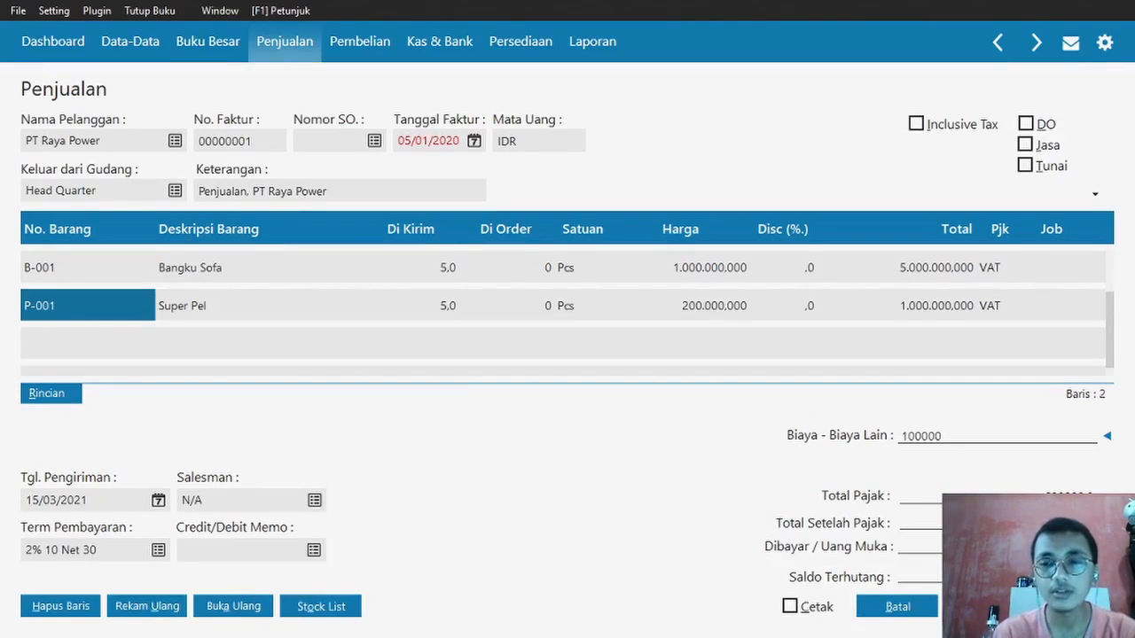
type(".000")
key("Return")
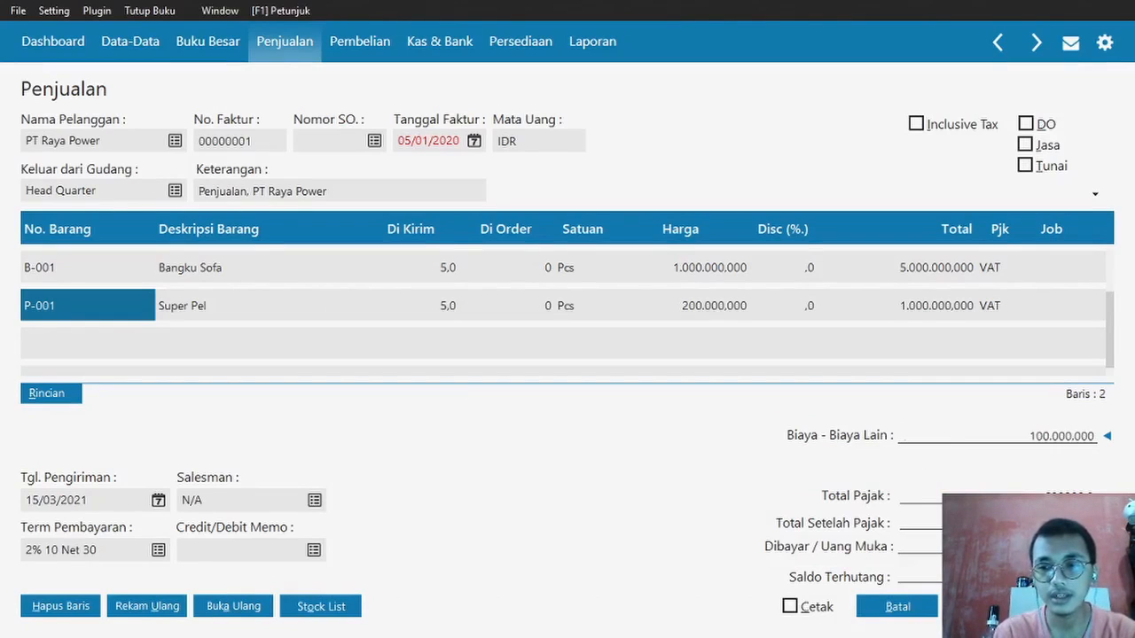
left_click(1106, 547)
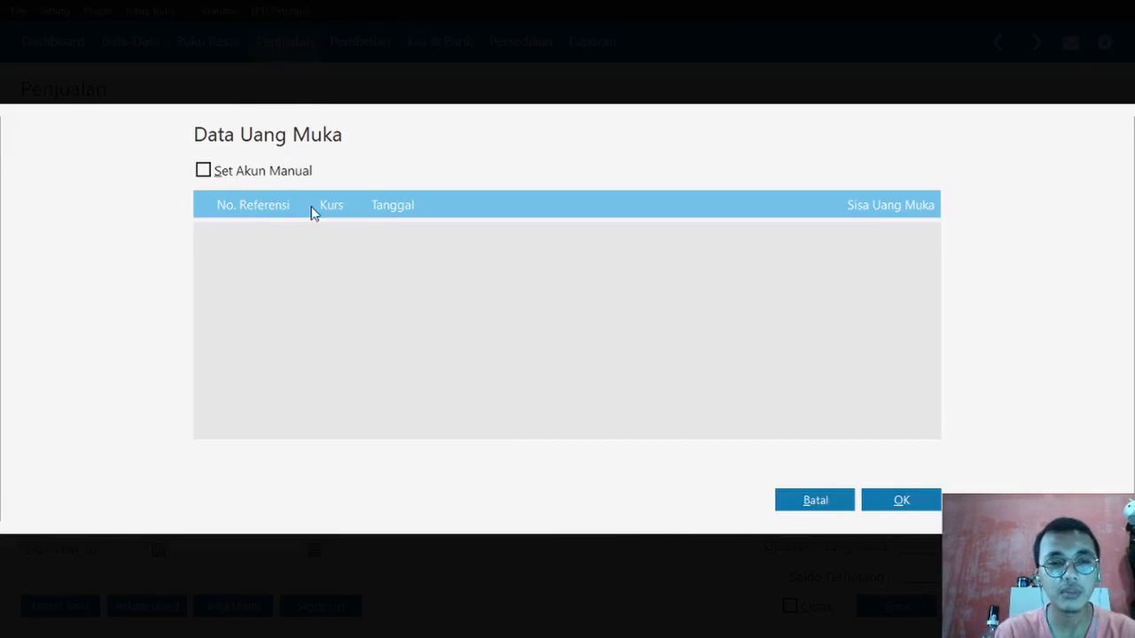
- Enter a manual down payment of 5.725.000, checking the figure against the exercise document
left_click(210, 172)
left_click(411, 203)
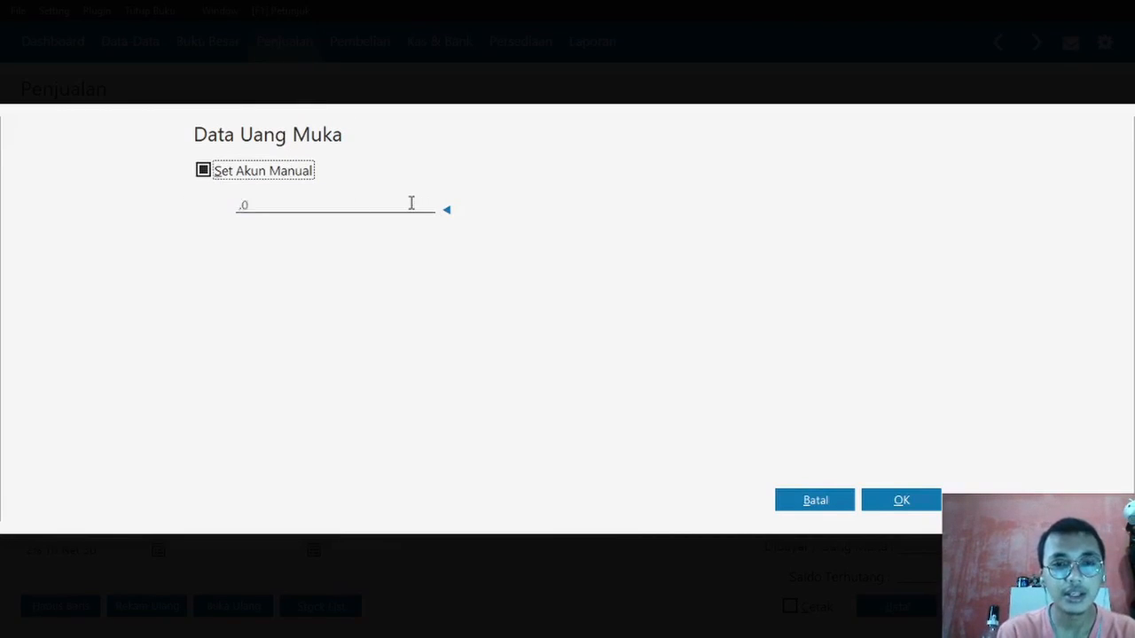
type("5")
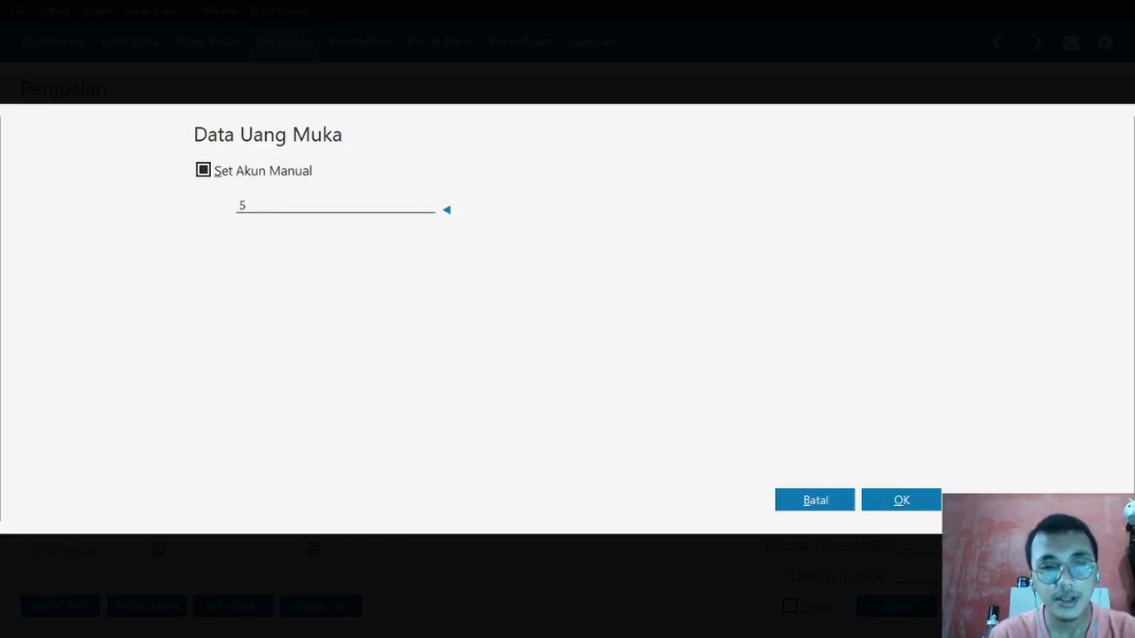
type("725000")
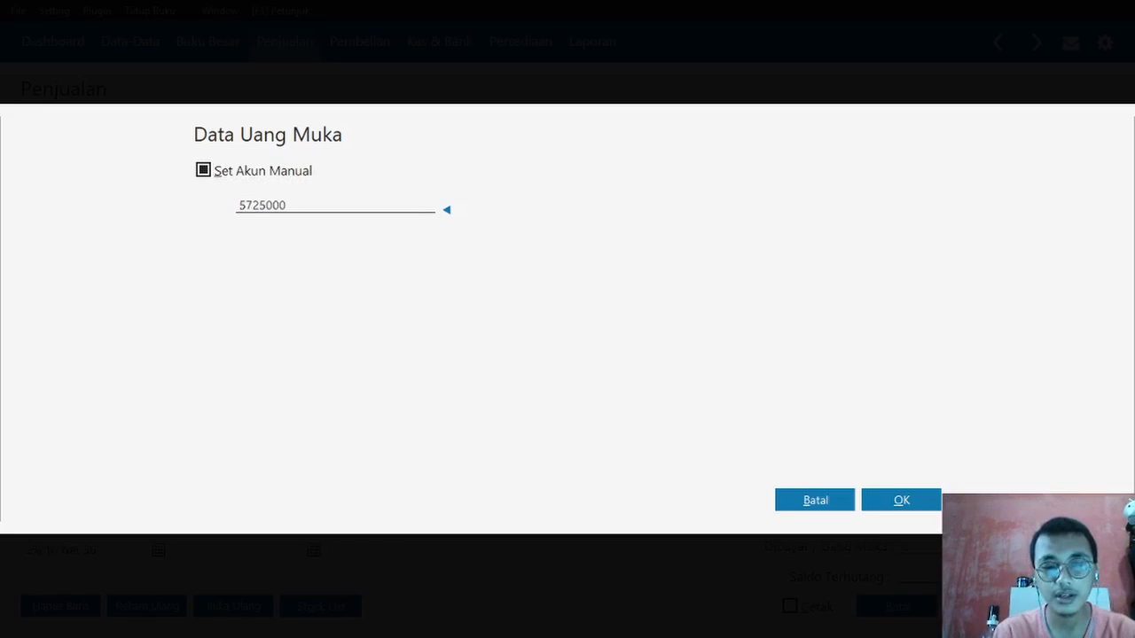
key("alt+Tab")
key("Tab")
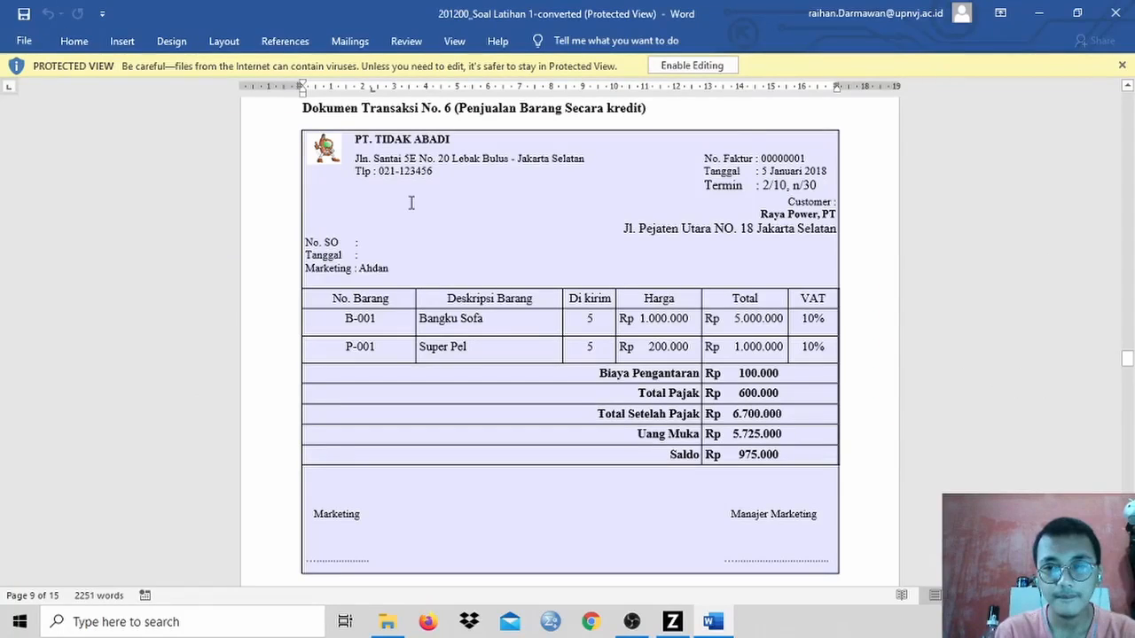
key("alt+Tab")
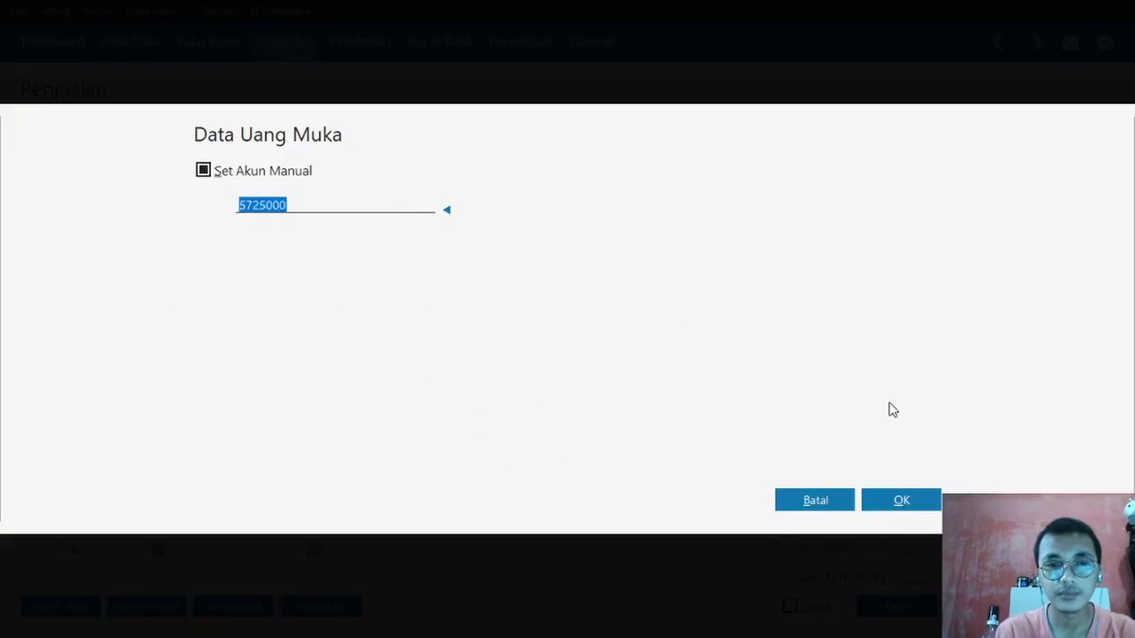
left_click(899, 504)
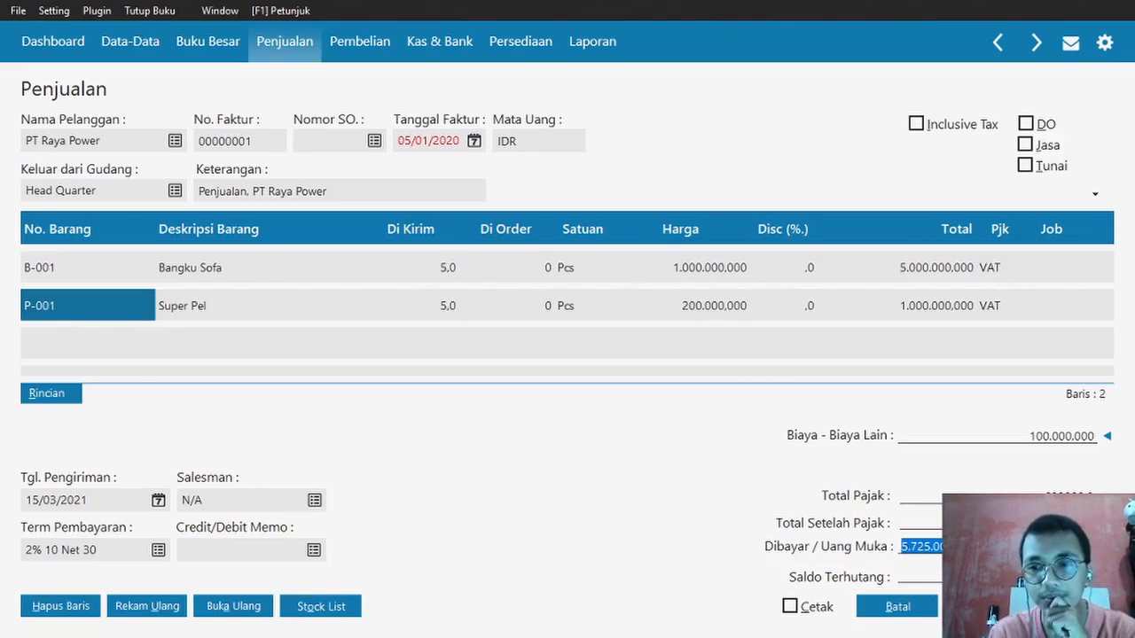
- Save sales invoice 00000001 for Rp 6700000, close the invoice windows, and switch to Word
left_click(1072, 607)
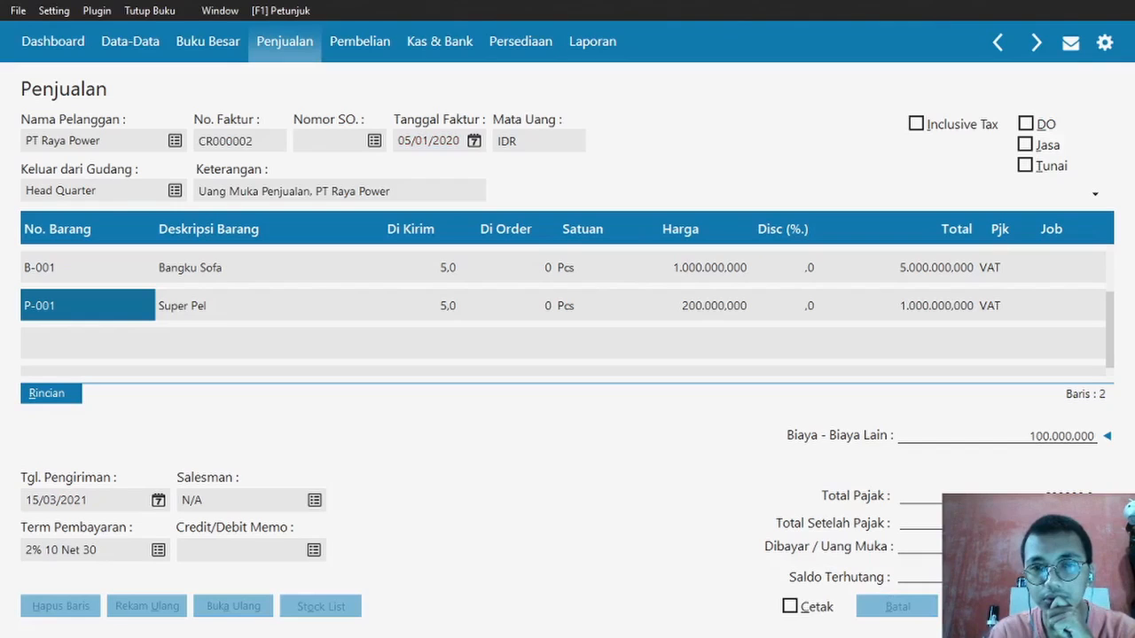
left_click(896, 609)
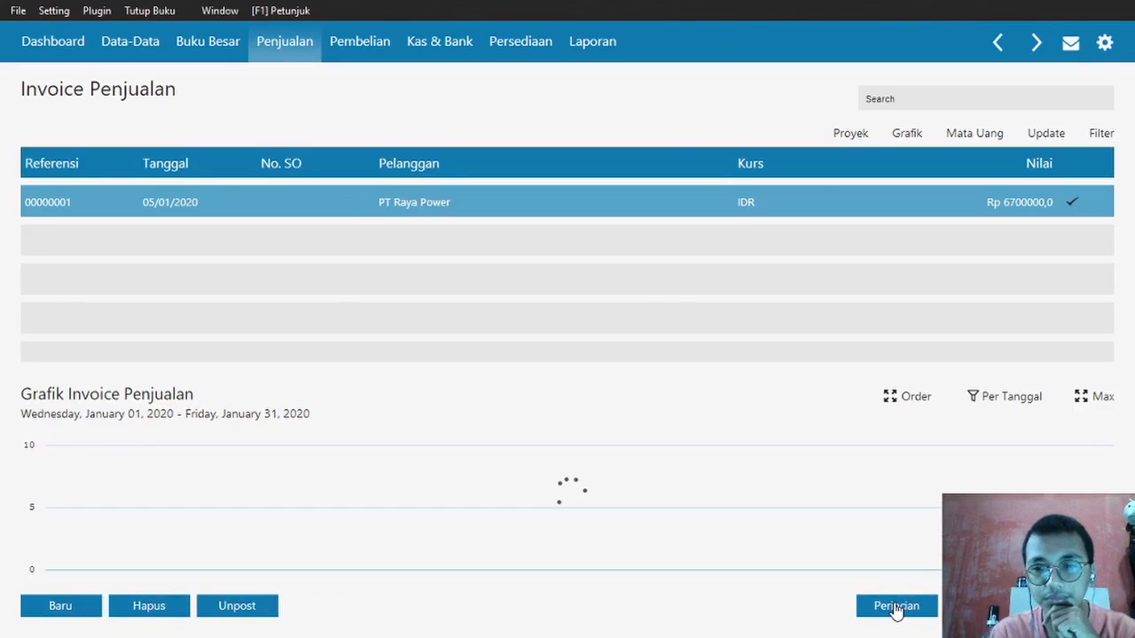
left_click(1073, 607)
mouse_move(750, 223)
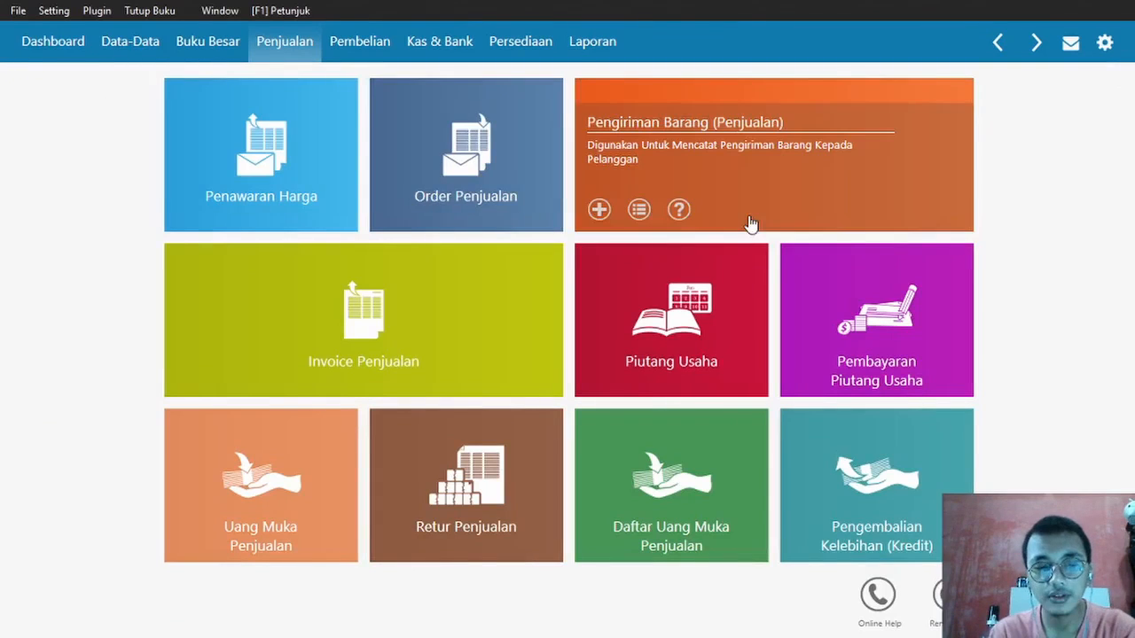
key("alt+Tab")
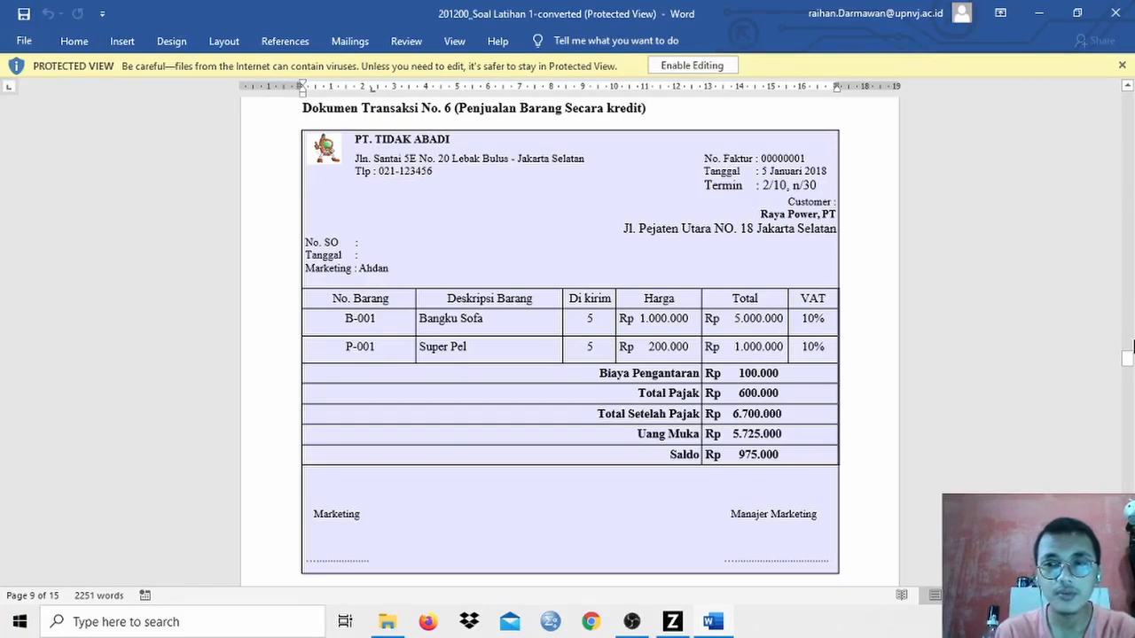
- Review transaction No. 7, a Rp 200.000 fuel, parking and toll payment, then return to Zahir
scroll(1133, 341, "down", 10)
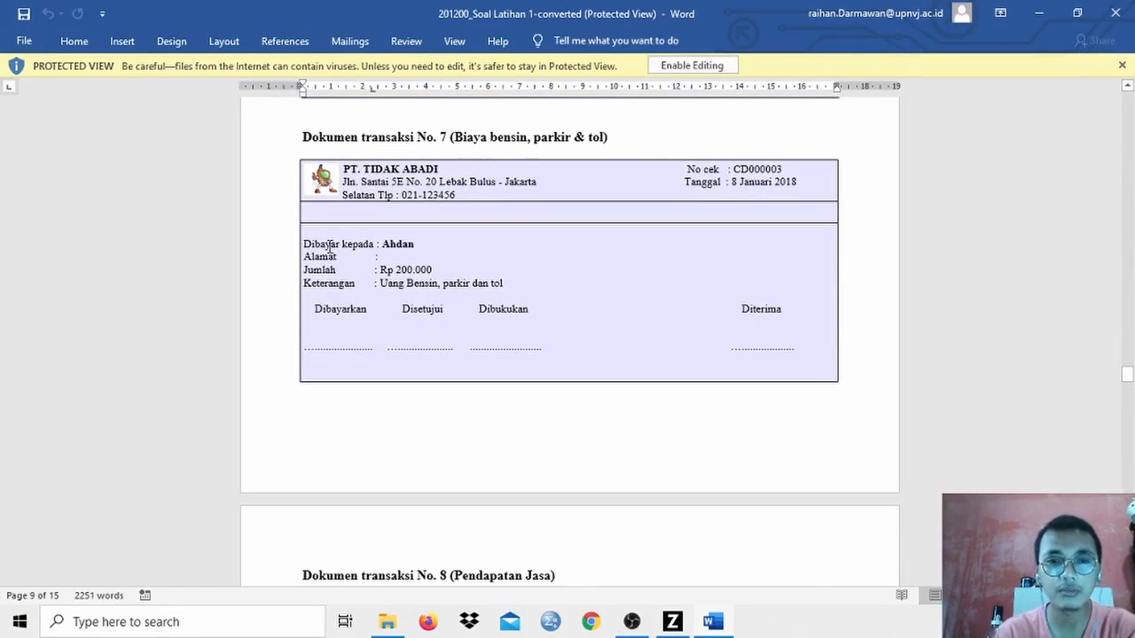
key("alt+Tab")
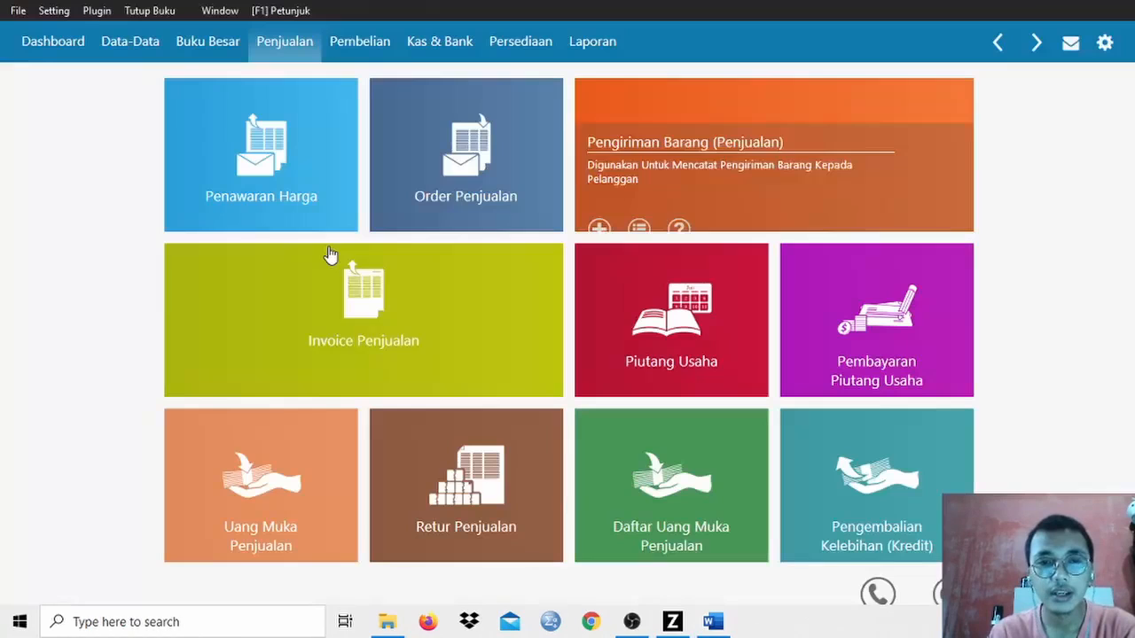
- Start new Kas Keluar entry CD000003 paid from Kas Kecil and bring up the payee name list
left_click(425, 43)
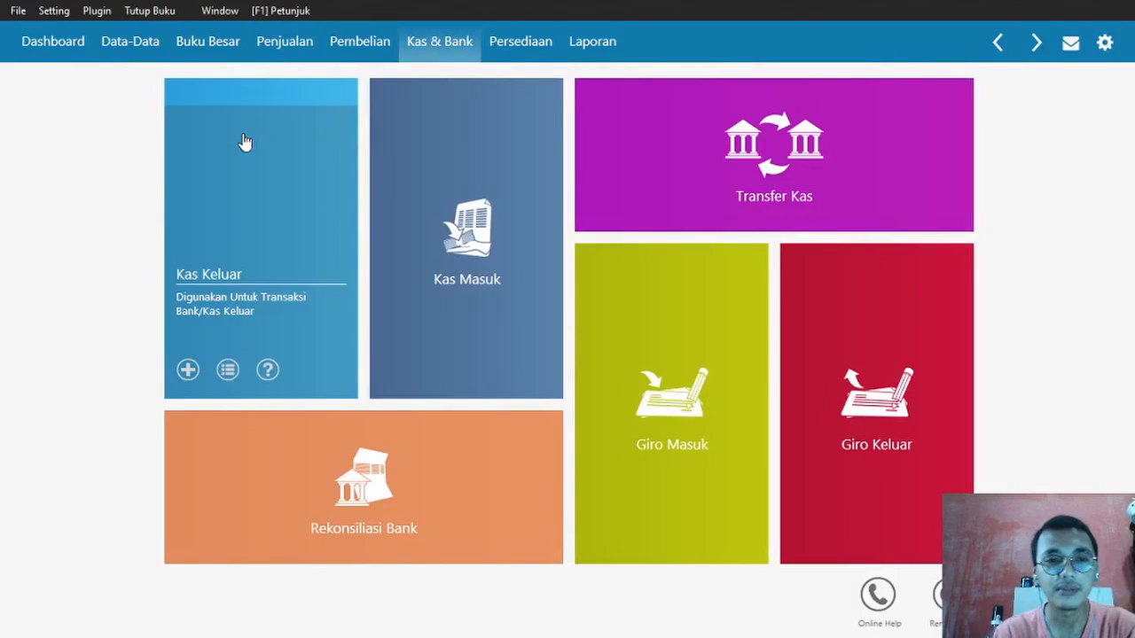
left_click(246, 142)
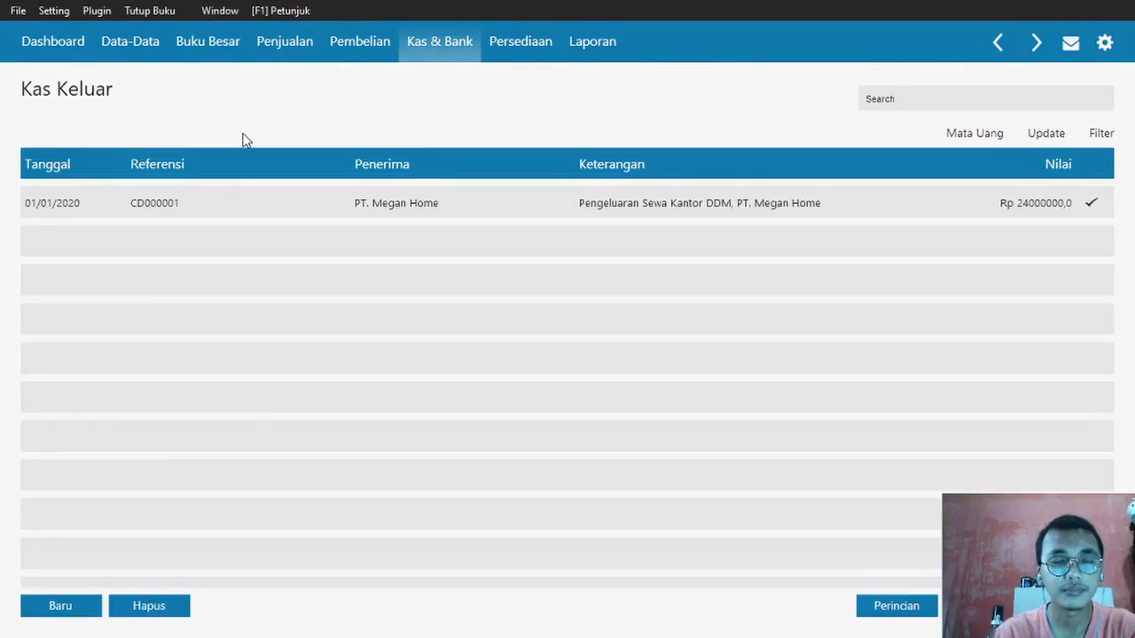
left_click(50, 609)
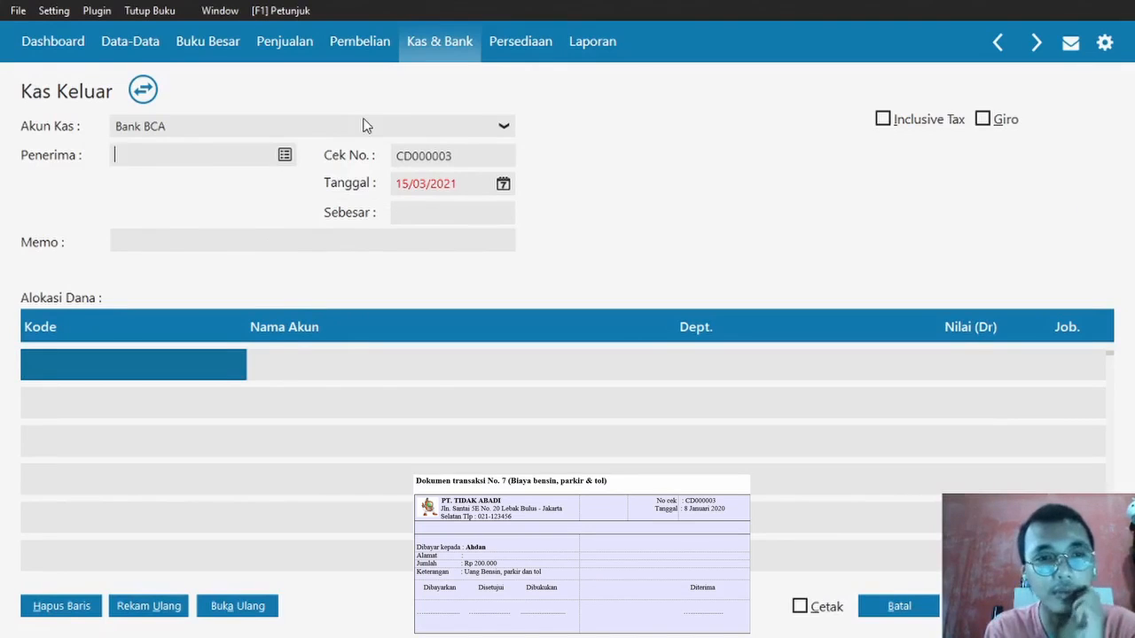
left_click(363, 126)
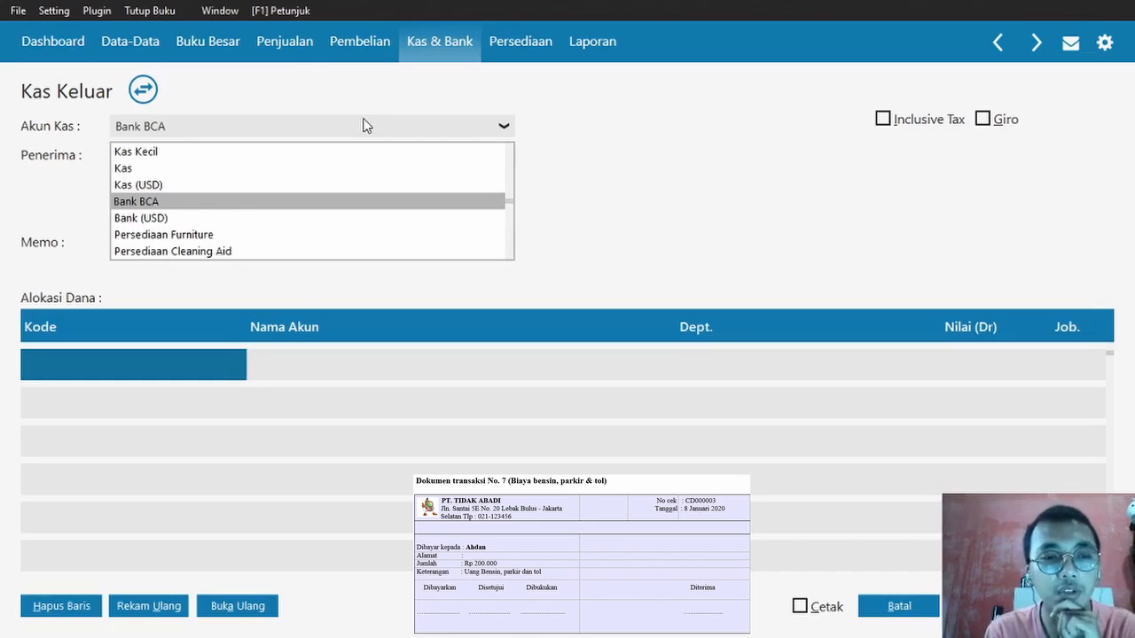
left_click(266, 152)
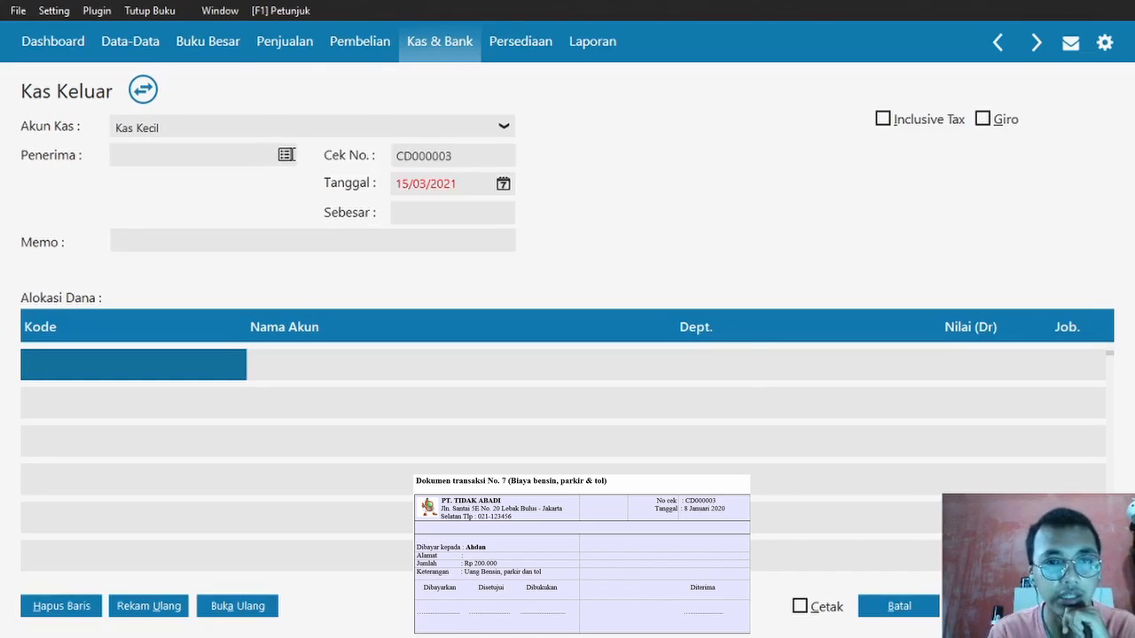
left_click(285, 155)
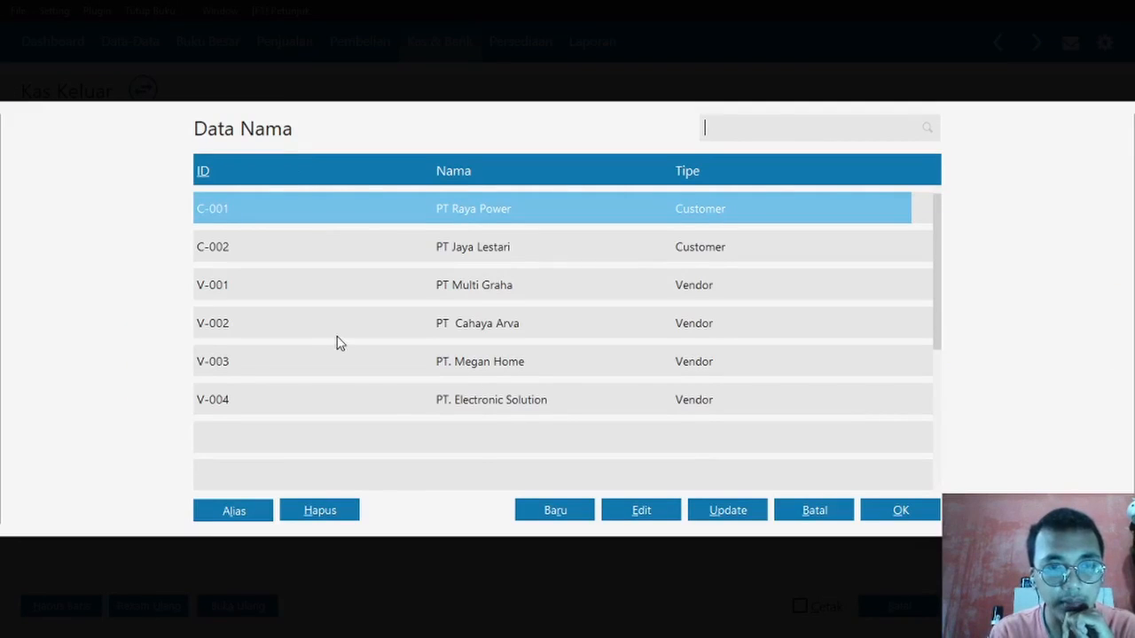
- Add a new name record of type Vendor, Personal, with ID V-005
left_click(527, 518)
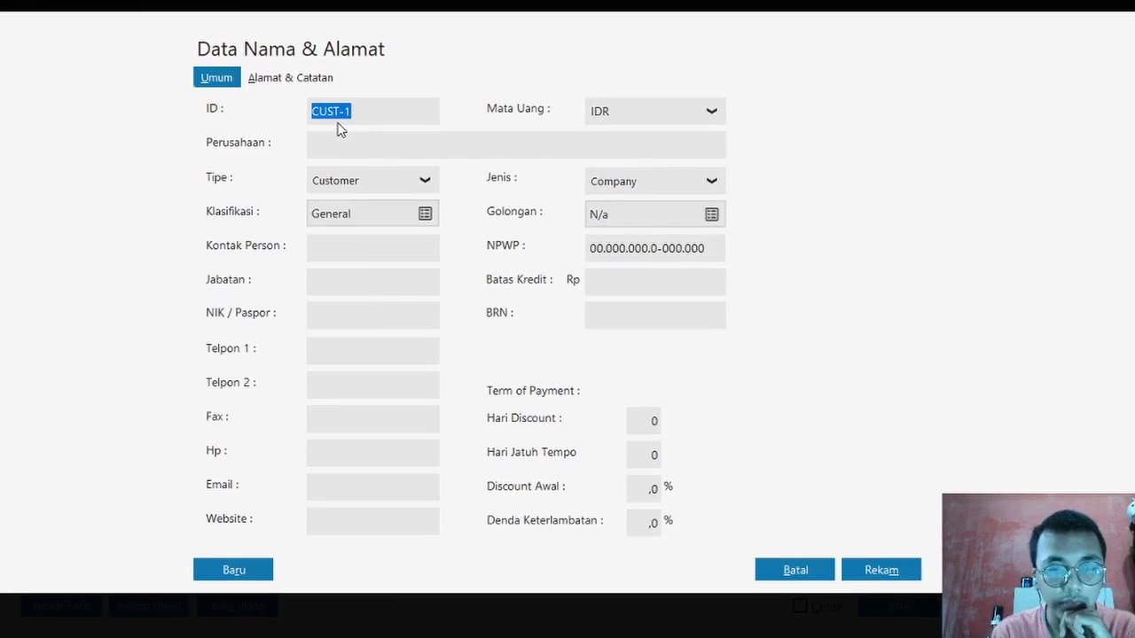
left_click(373, 180)
left_click(341, 233)
left_click(656, 182)
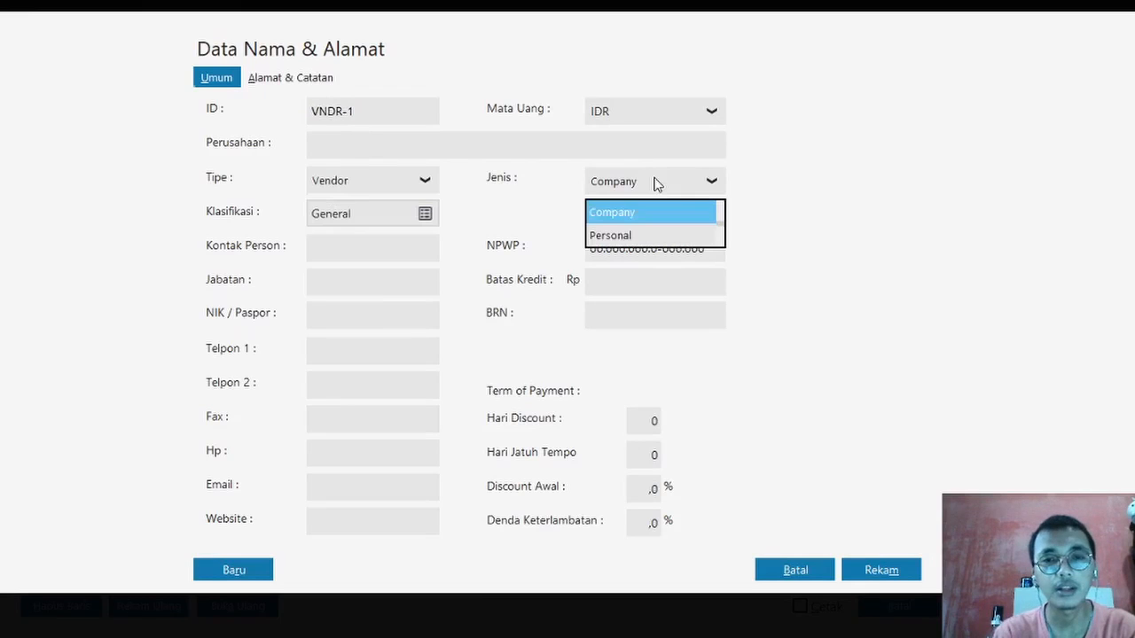
left_click(633, 235)
left_click(363, 107)
key("BackSpace")
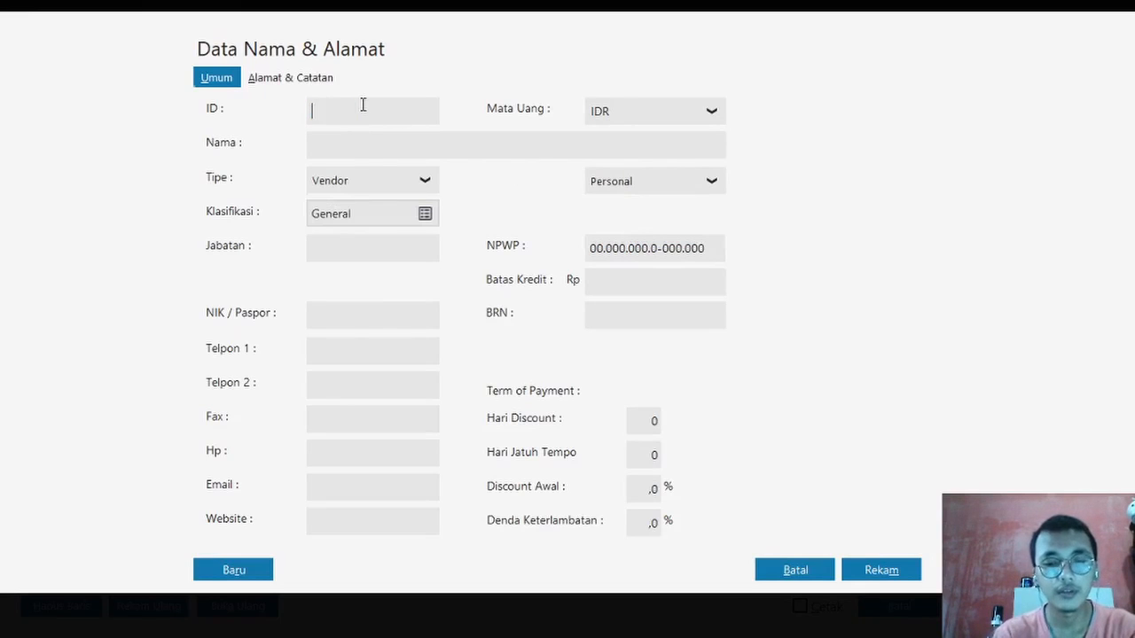
key("Caps_Lock")
type("V")
key("Caps_Lock")
type("-005")
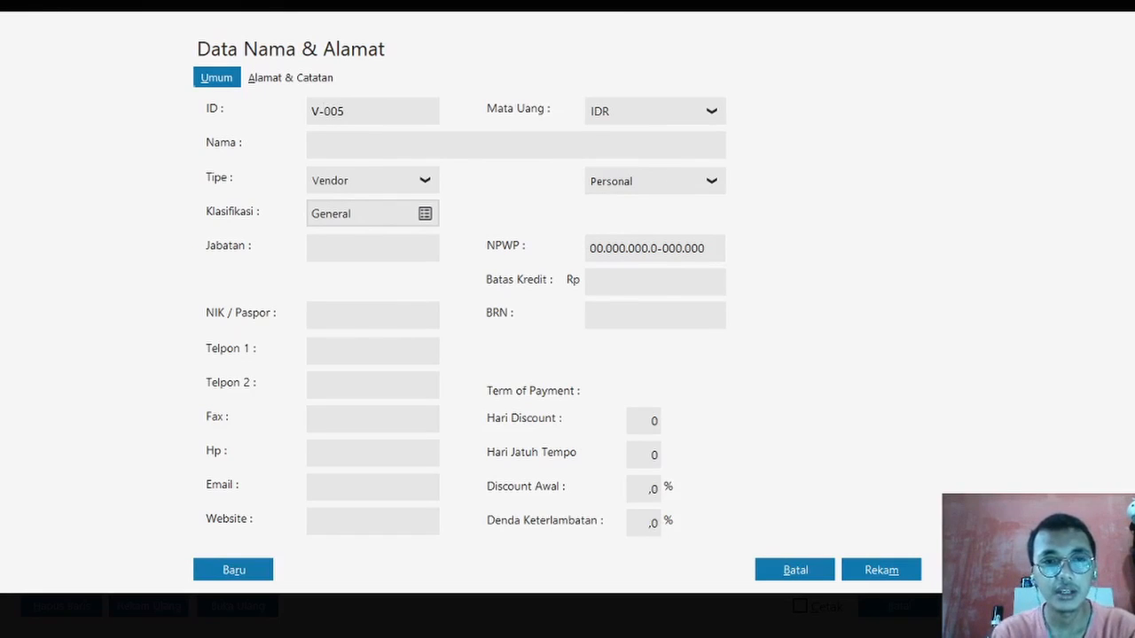
- Enter the payee's full name and save the vendor despite the missing NPWP/NIK
left_click(318, 145)
key("Caps_Lock")
type("B")
key("Caps_Lock")
type("apak")
key("Caps_Lock")
type("A")
key("Caps_Lock")
type("hdan")
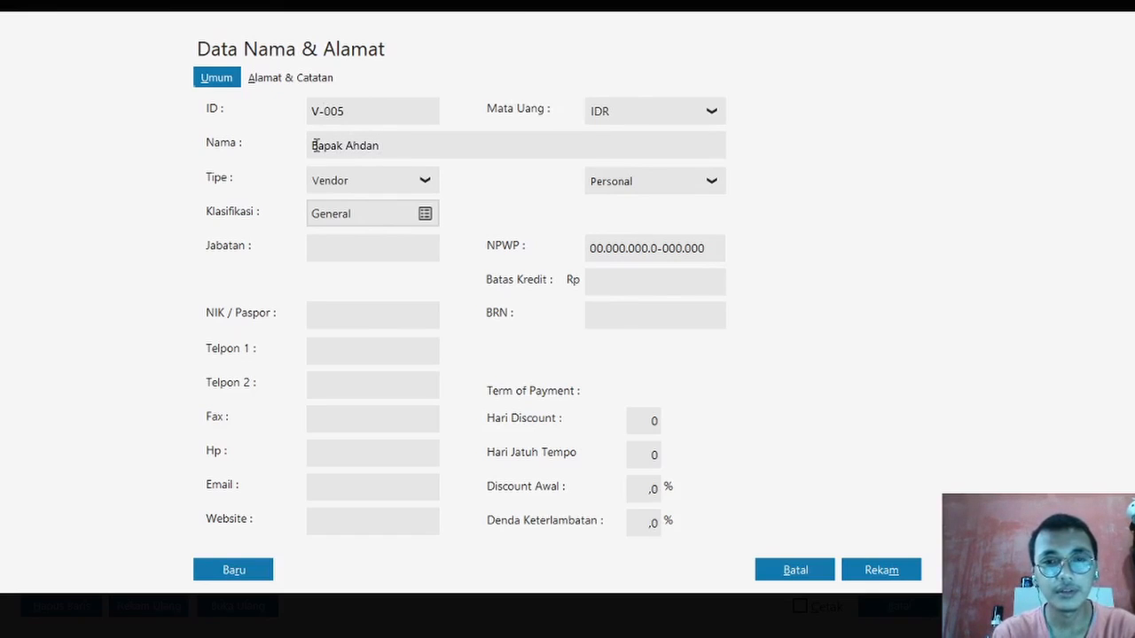
left_click(857, 568)
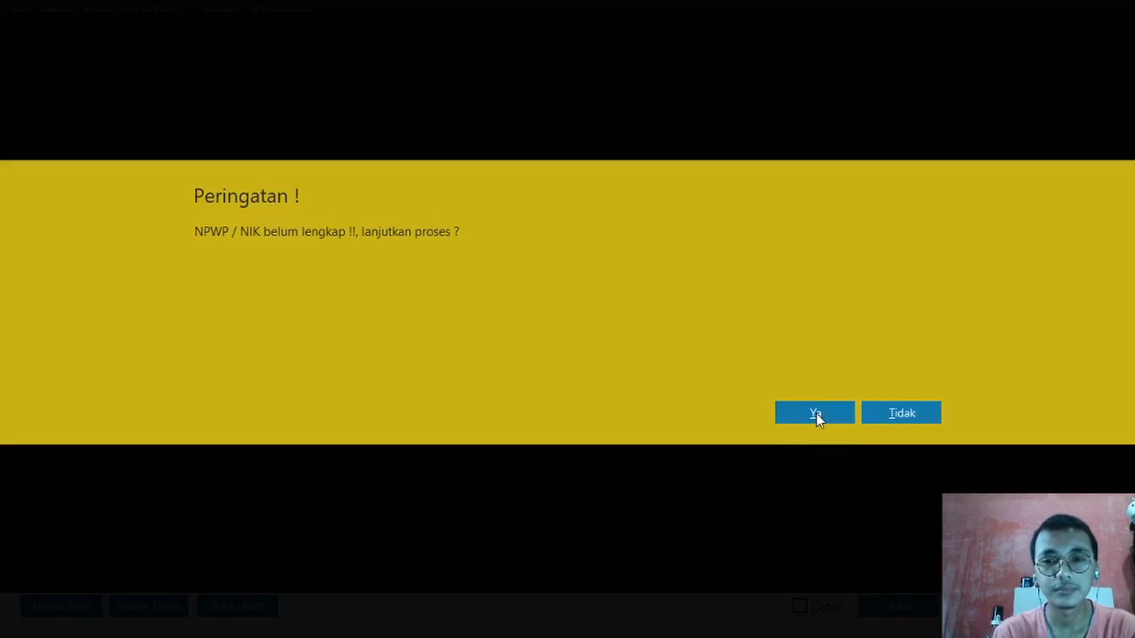
left_click(816, 419)
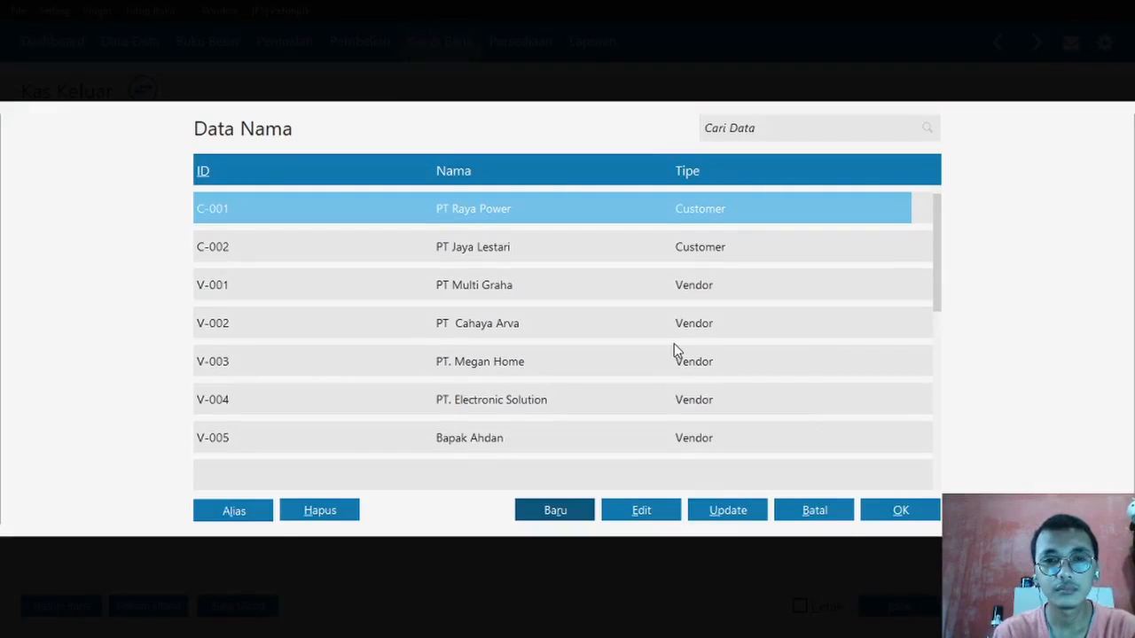
- Choose vendor V-005 as the Kas Keluar recipient
left_click(469, 435)
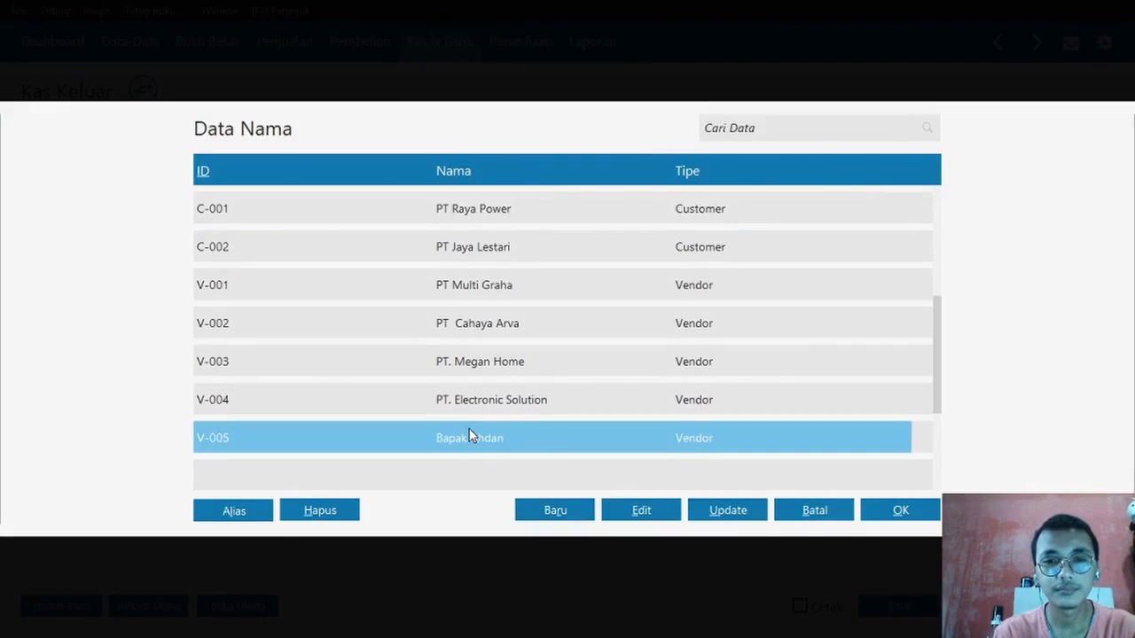
double_click(470, 435)
left_click(405, 184)
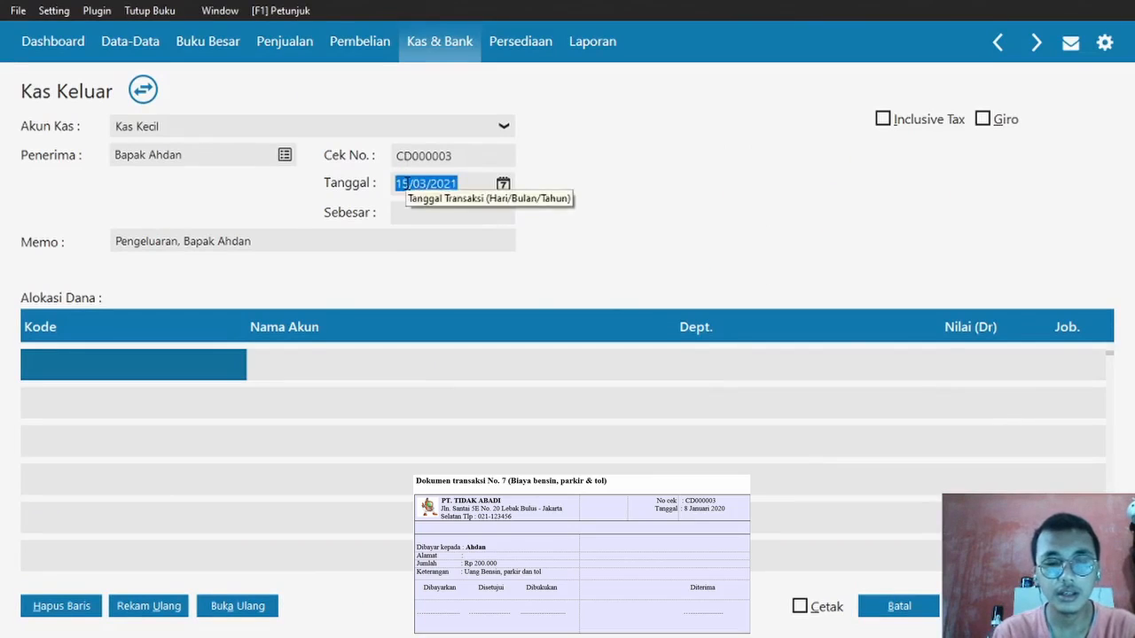
- After checking the exercise document, set the Kas Keluar date to 08/01/2020
key("alt+Tab")
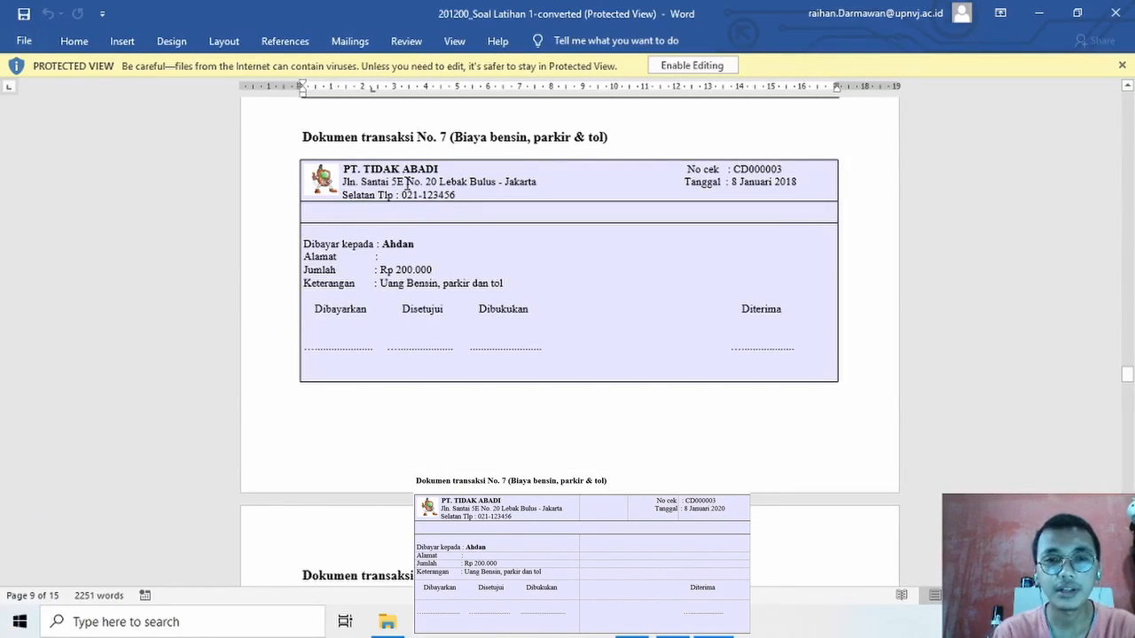
key("alt+Tab")
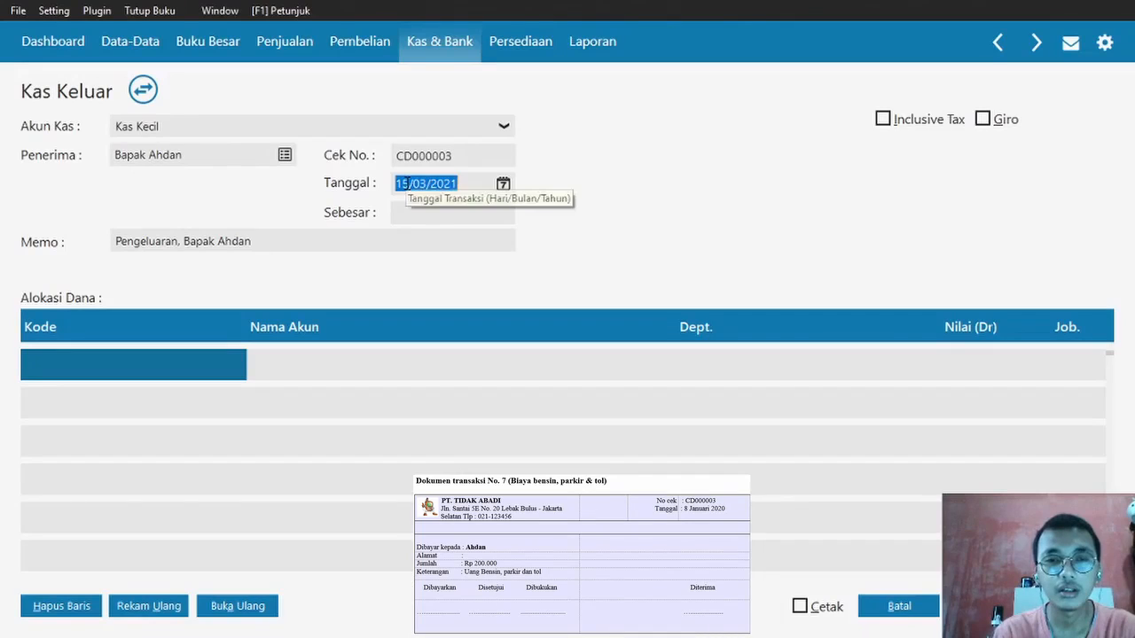
type("08/01/2020")
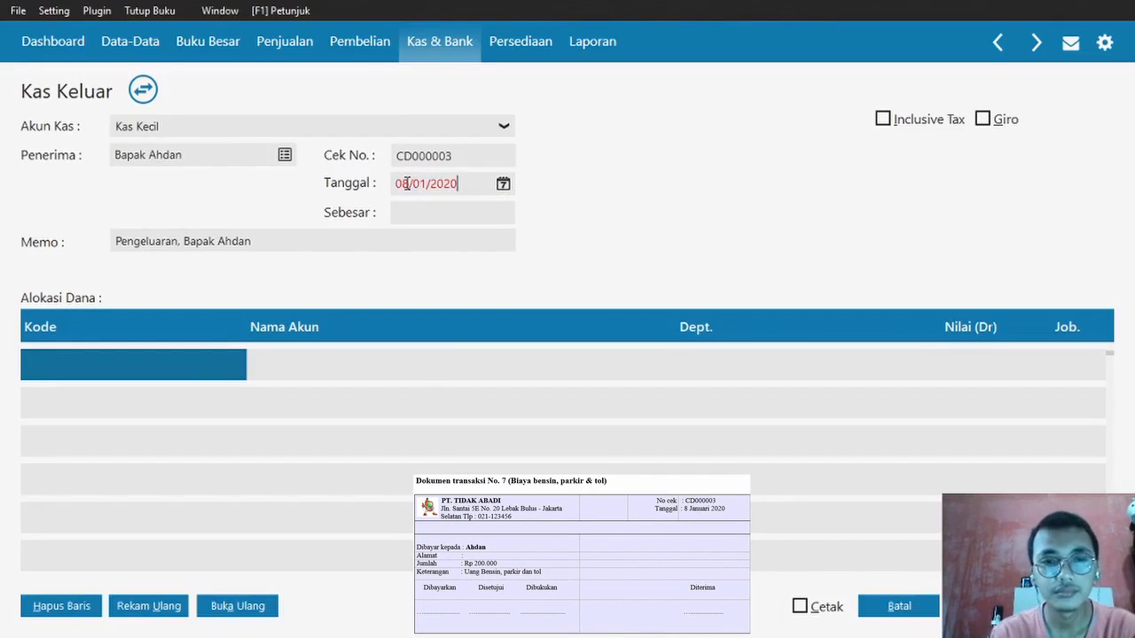
- Open Daftar Akun from the first allocation Kode cell and scroll toward the expense accounts
left_click(186, 374)
double_click(185, 371)
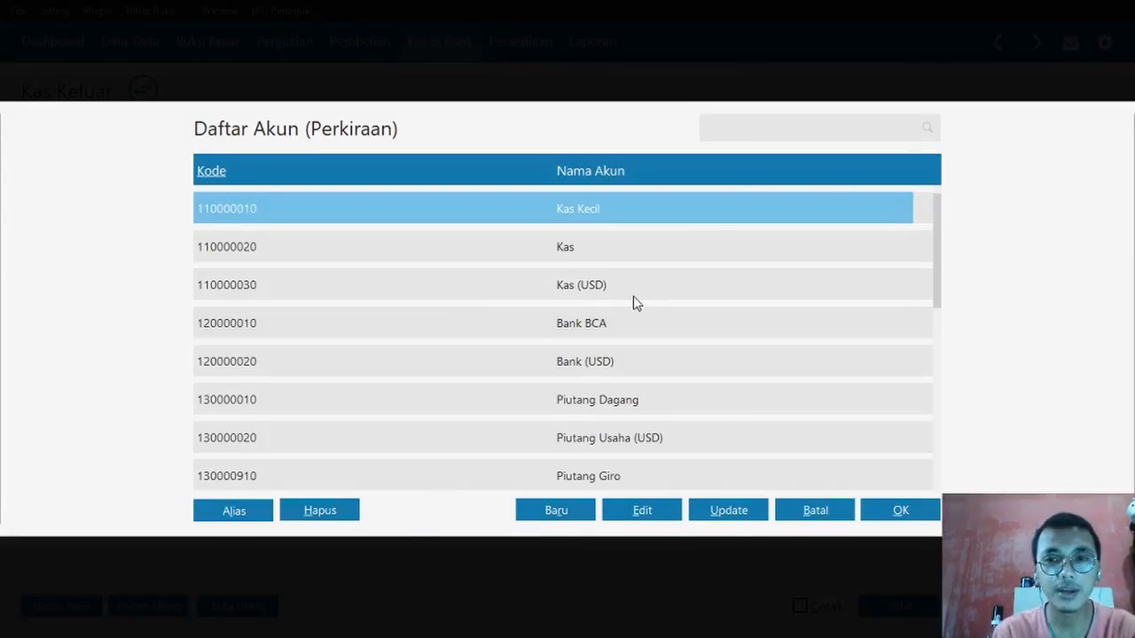
left_click_drag(936, 234, 941, 327)
key("Down")
key("Down")
key("Down")
key("Down")
key("Down")
key("Down")
key("Down")
key("Down")
key("Down")
key("Down")
key("Down")
key("Down")
key("Down")
key("Down")
key("Down")
key("Down")
key("Down")
key("Down")
key("Down")
key("Down")
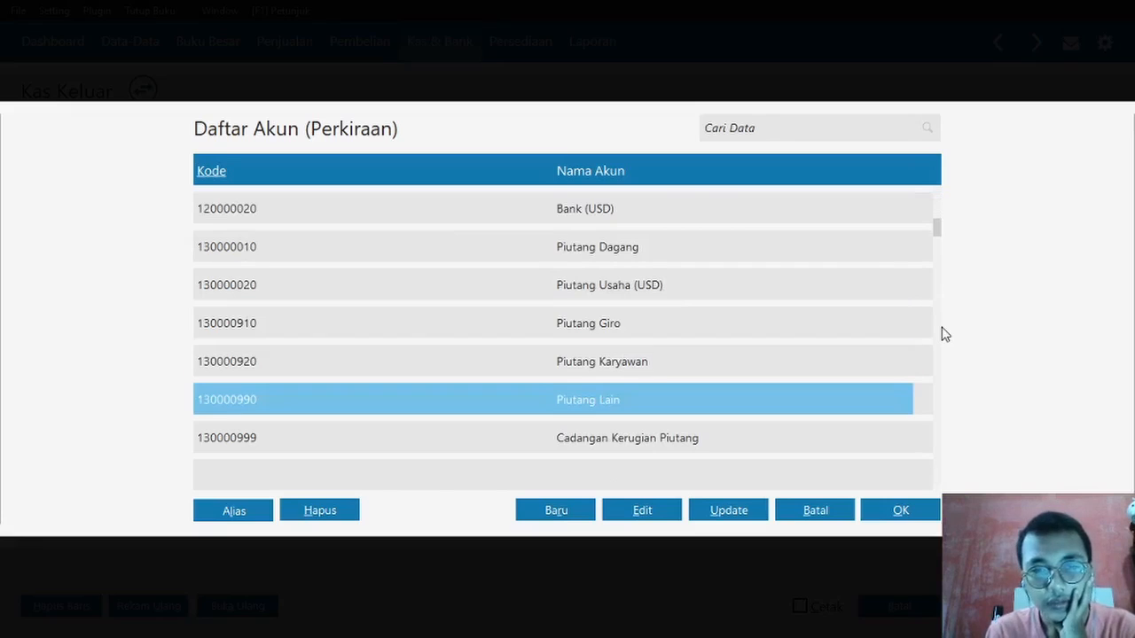
key("Down")
key("Down")
key("Down")
key("Down")
key("Down")
key("Down")
key("Down")
key("Down")
key("Down")
key("Down")
key("Down")
key("Down")
key("Down")
key("Down")
key("Down")
key("Down")
key("Down")
key("Down")
key("Down")
key("Down")
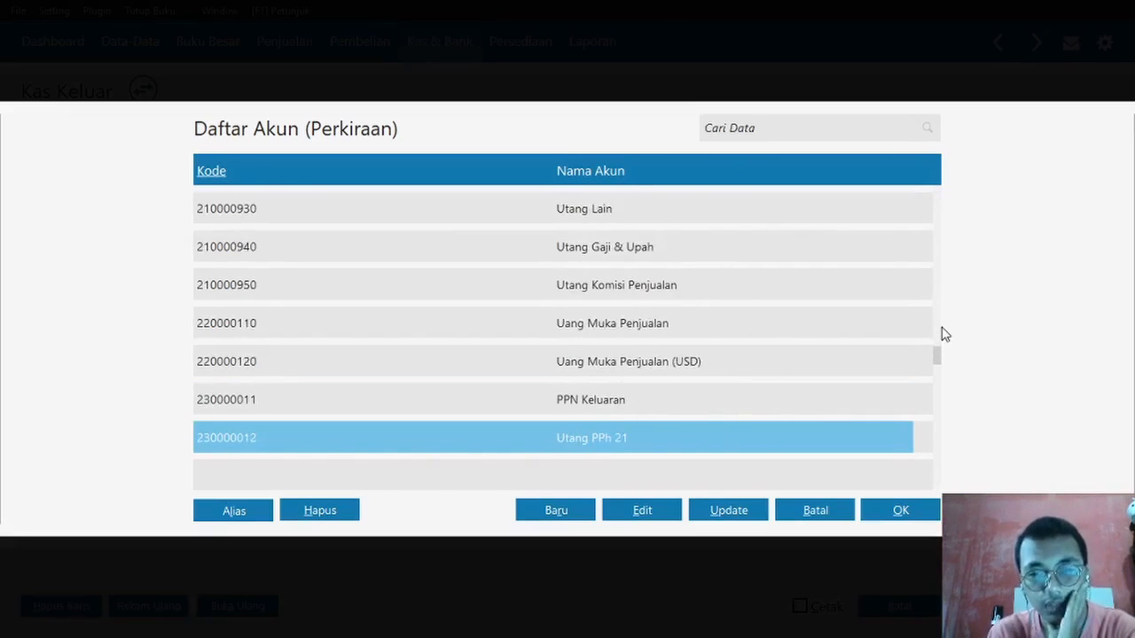
- Locate account 620000040 Beban Perlengkapan in Daftar Akun and open it with Edit
key("Down")
key("Down")
key("Down")
key("Down")
key("Down")
key("Down")
key("Down")
key("Down")
key("Down")
key("Down")
key("Down")
key("Down")
key("Down")
key("Down")
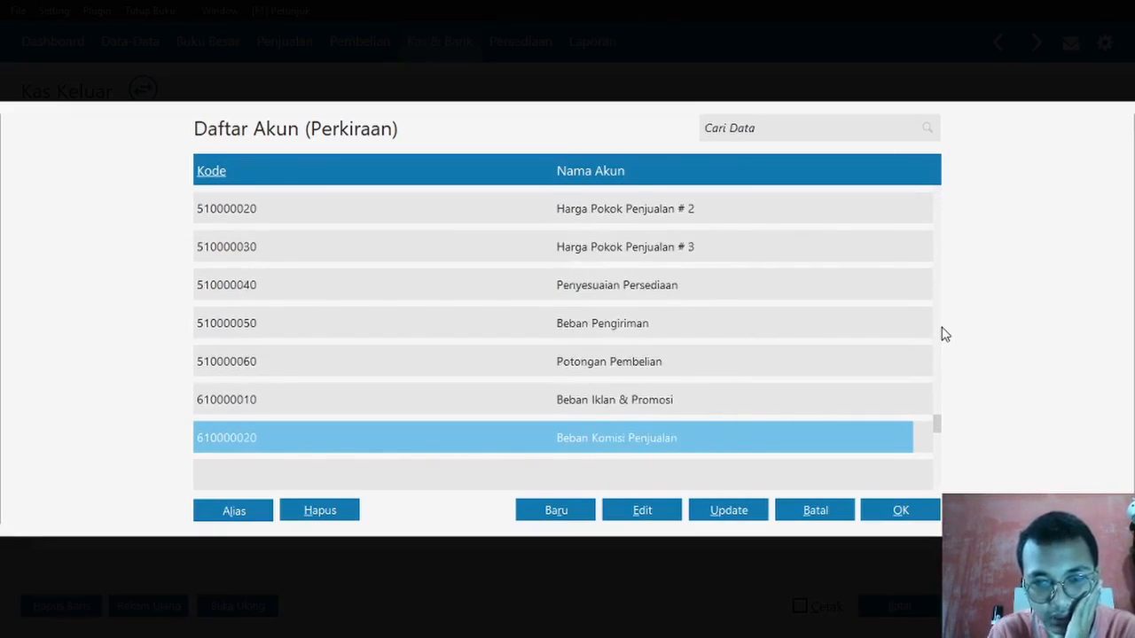
key("Down")
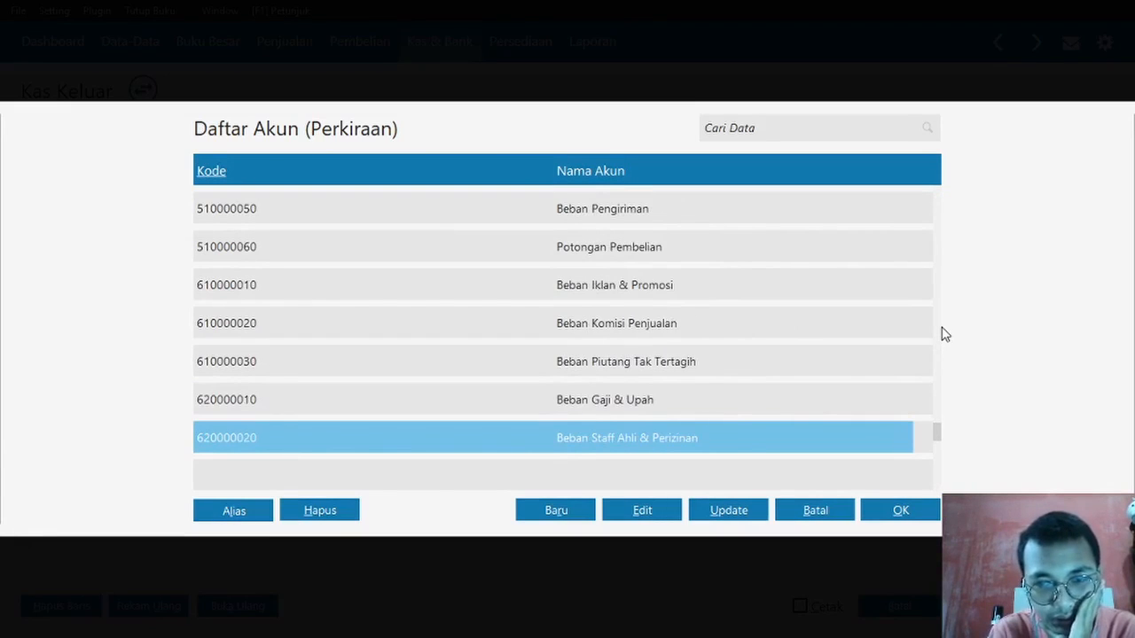
key("Down")
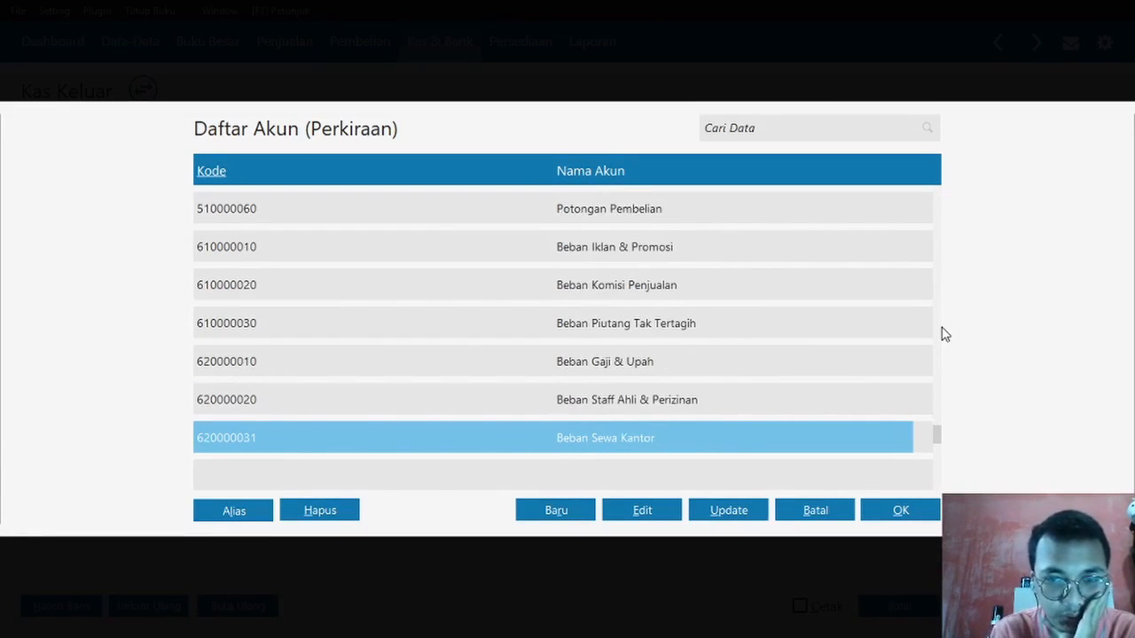
key("Up")
key("Up")
key("Up")
key("Up")
key("Up")
key("Up")
key("Up")
key("Up")
key("Up")
key("Up")
key("Up")
key("Up")
key("Up")
key("Up")
key("Up")
key("Up")
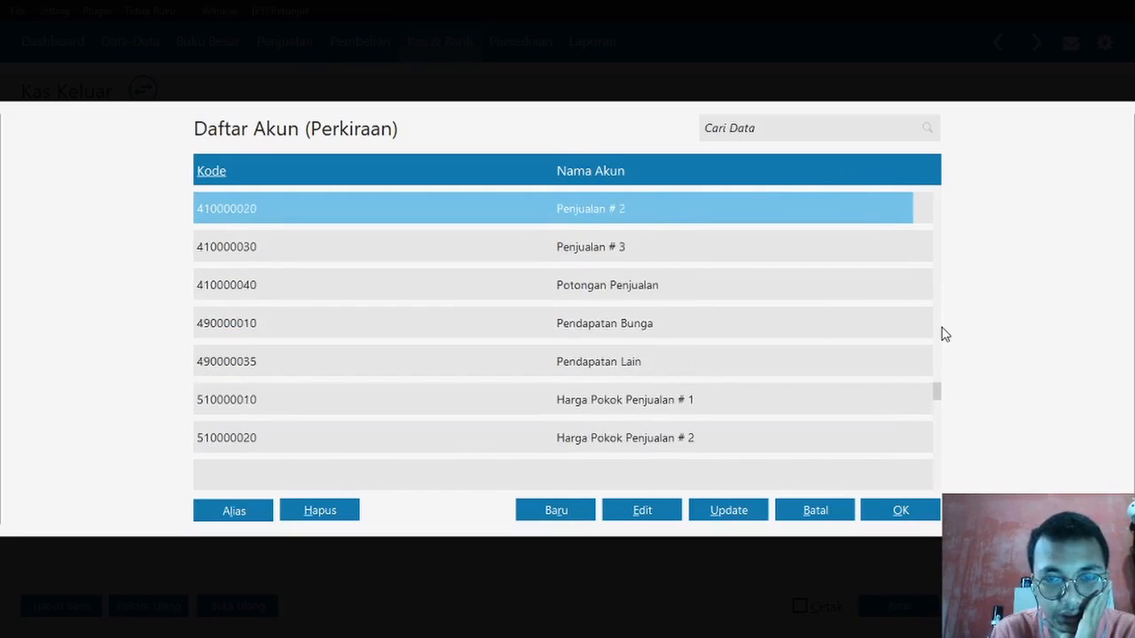
key("Up")
key("Up")
key("Up")
key("Up")
key("Up")
key("Up")
key("Up")
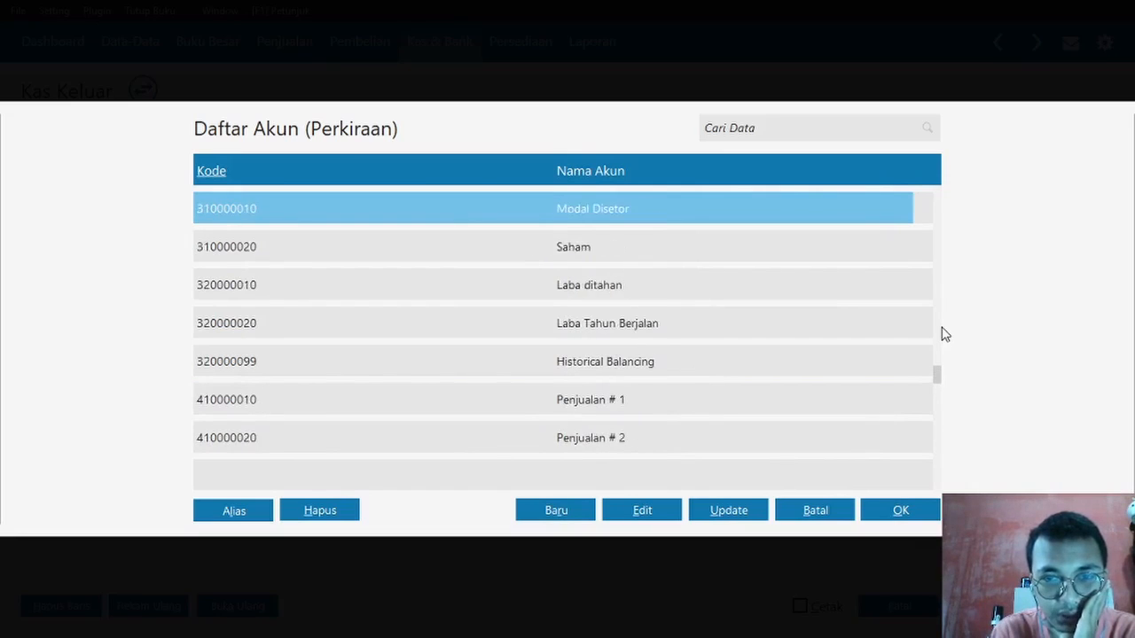
key("Down")
key("Down")
key("Down")
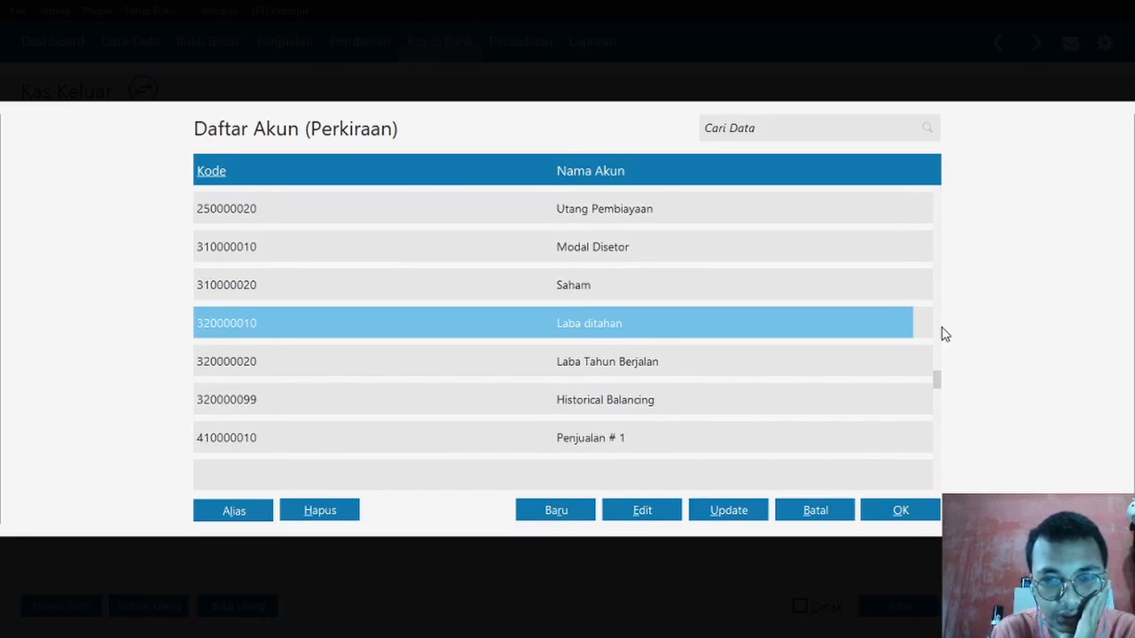
key("Down")
key("Down")
key("Down")
key("Down")
key("Down")
key("Down")
key("Down")
key("Down")
key("Down")
key("Down")
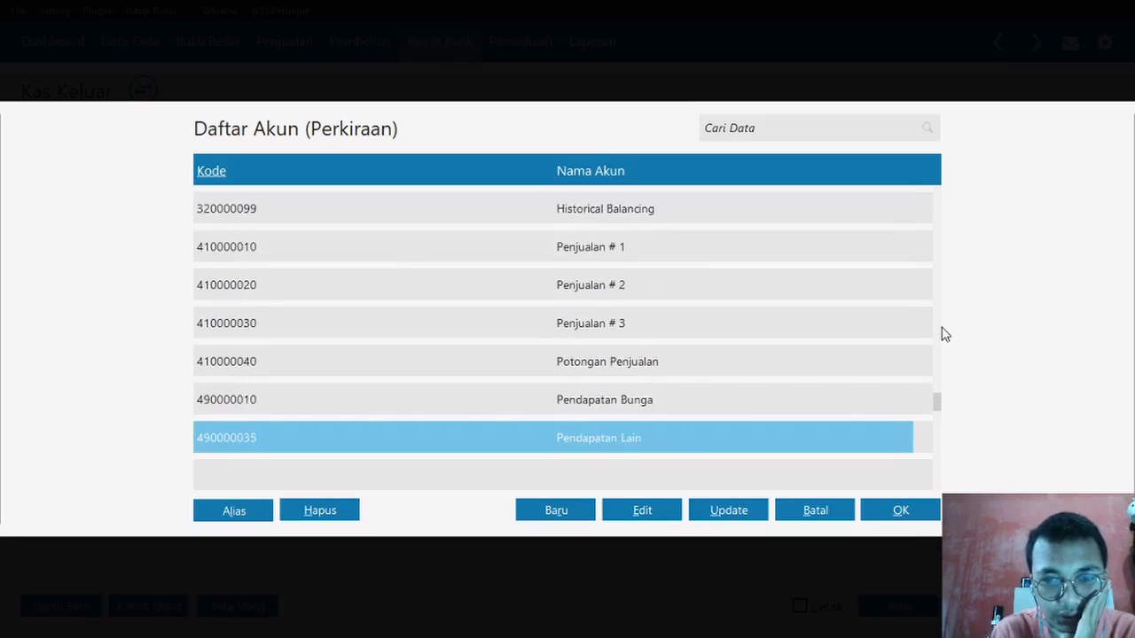
key("Down")
key("Down")
key("Down")
key("Down")
key("Down")
key("Down")
key("Down")
key("Down")
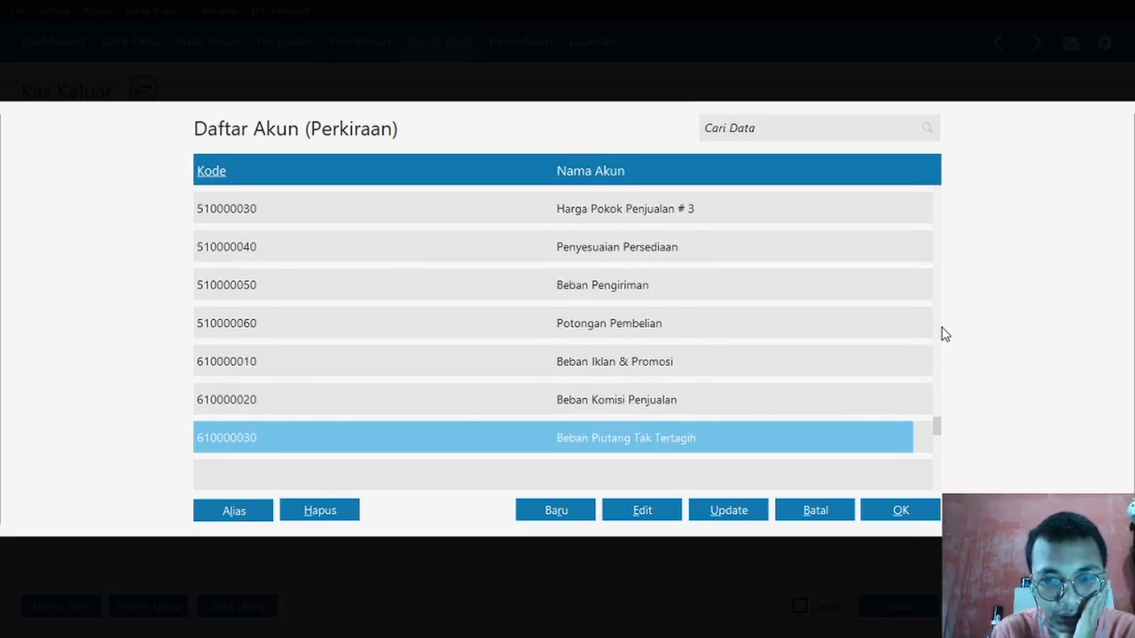
key("Down")
key("Down")
key("Down")
key("Down")
key("Down")
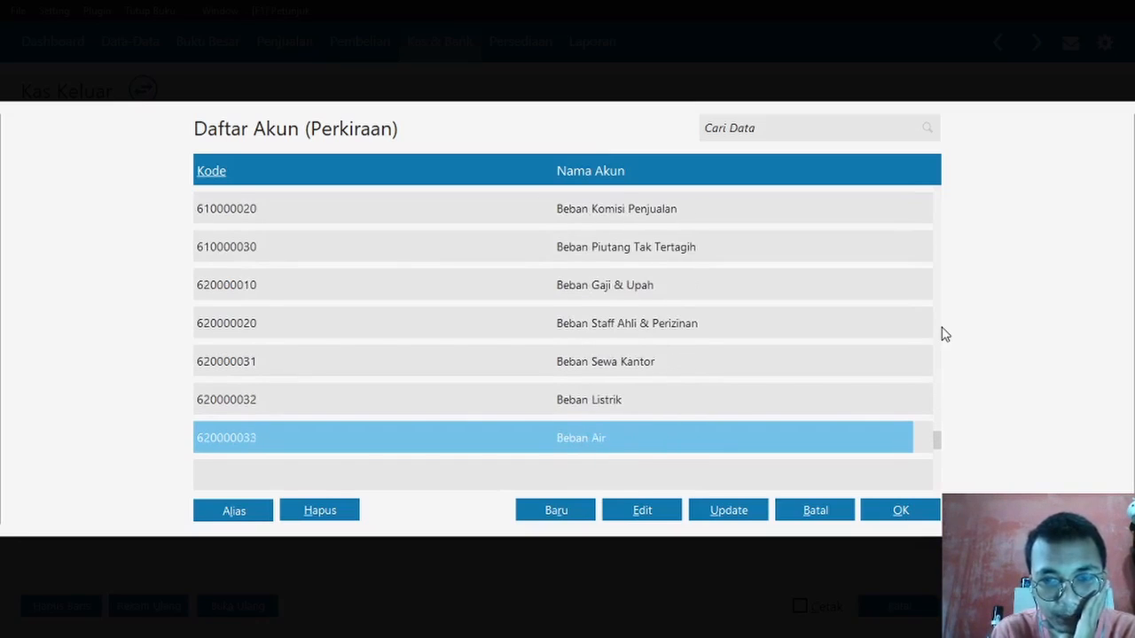
key("Down")
key("Down")
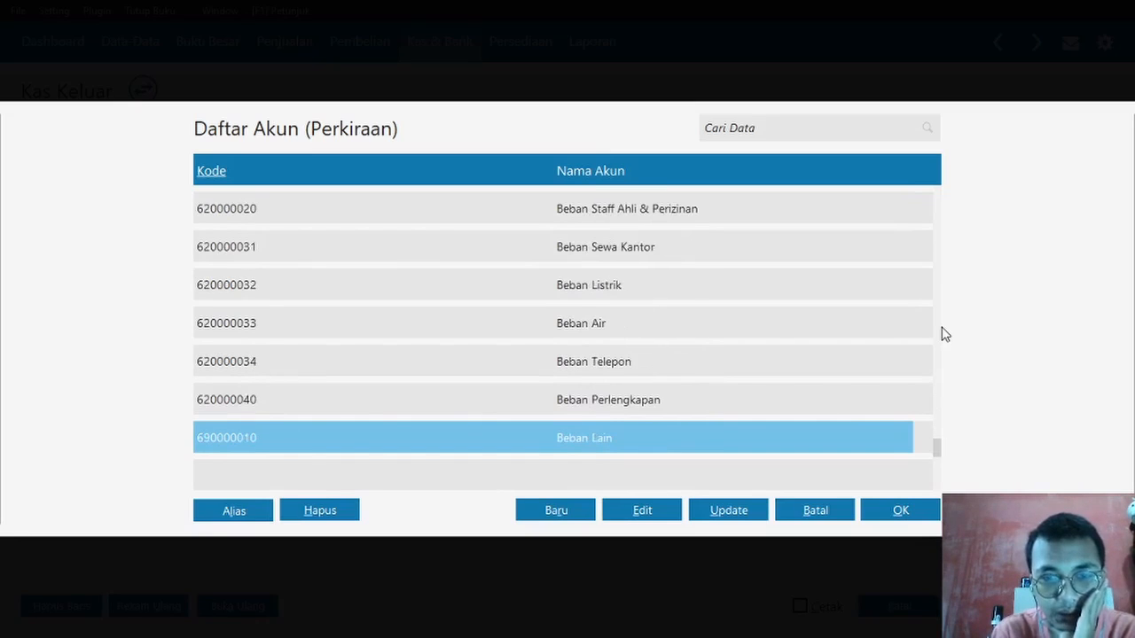
key("Down")
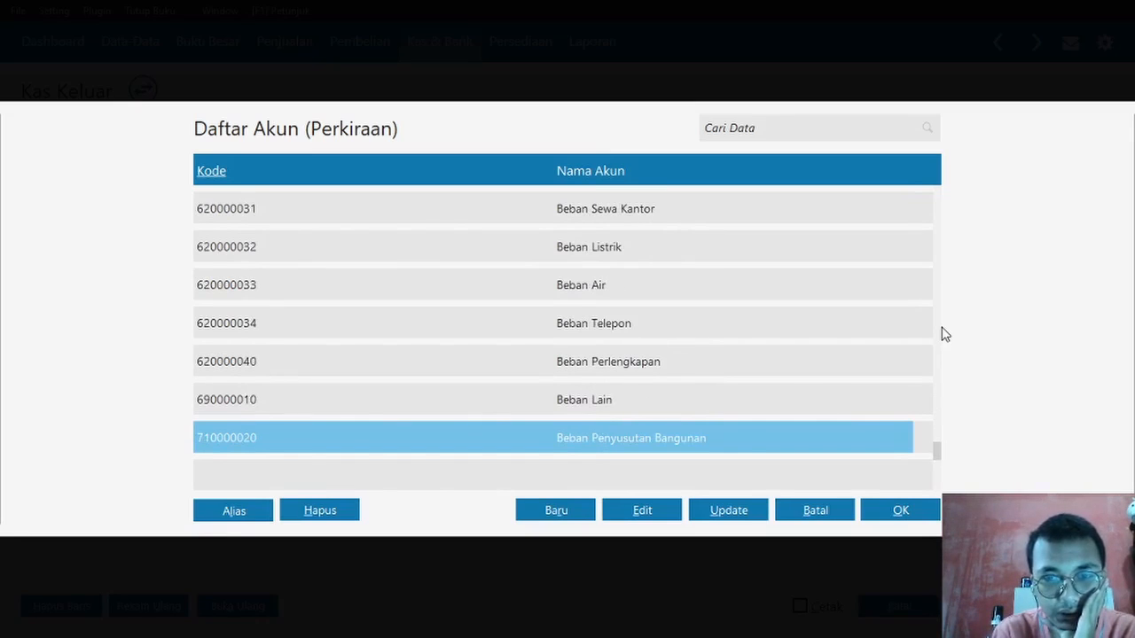
key("Down")
key("Up")
key("Down")
key("Down")
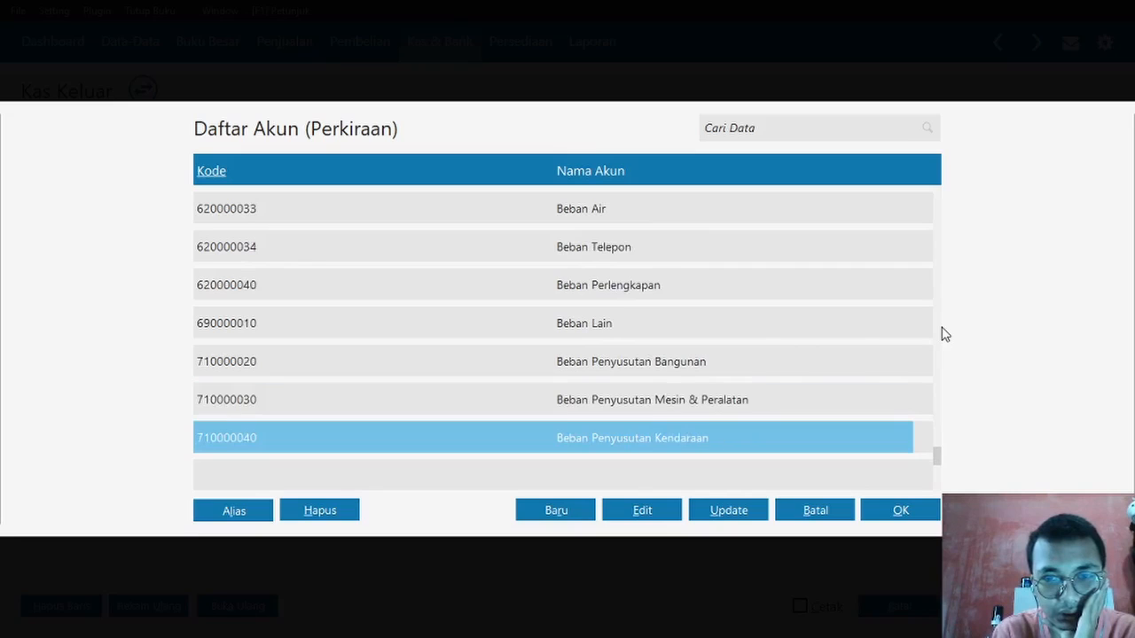
key("Up")
key("Up")
key("Down")
key("Down")
key("Down")
key("Down")
key("Down")
key("Down")
key("Down")
key("Down")
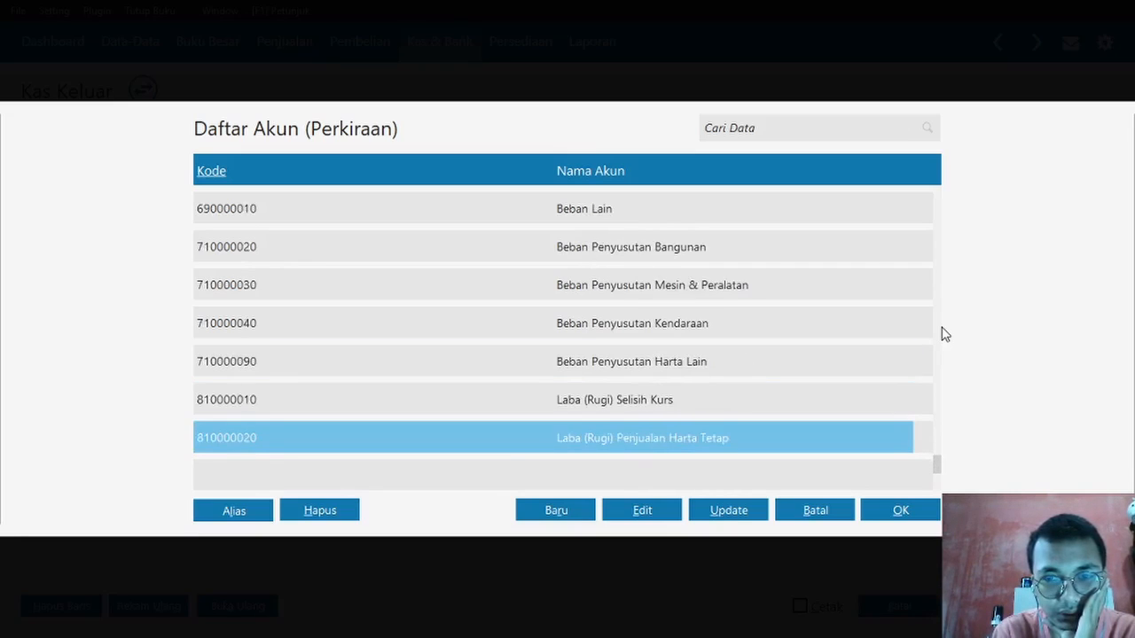
key("Up")
key("Up")
key("Up")
key("Up")
key("Up")
key("Up")
key("Up")
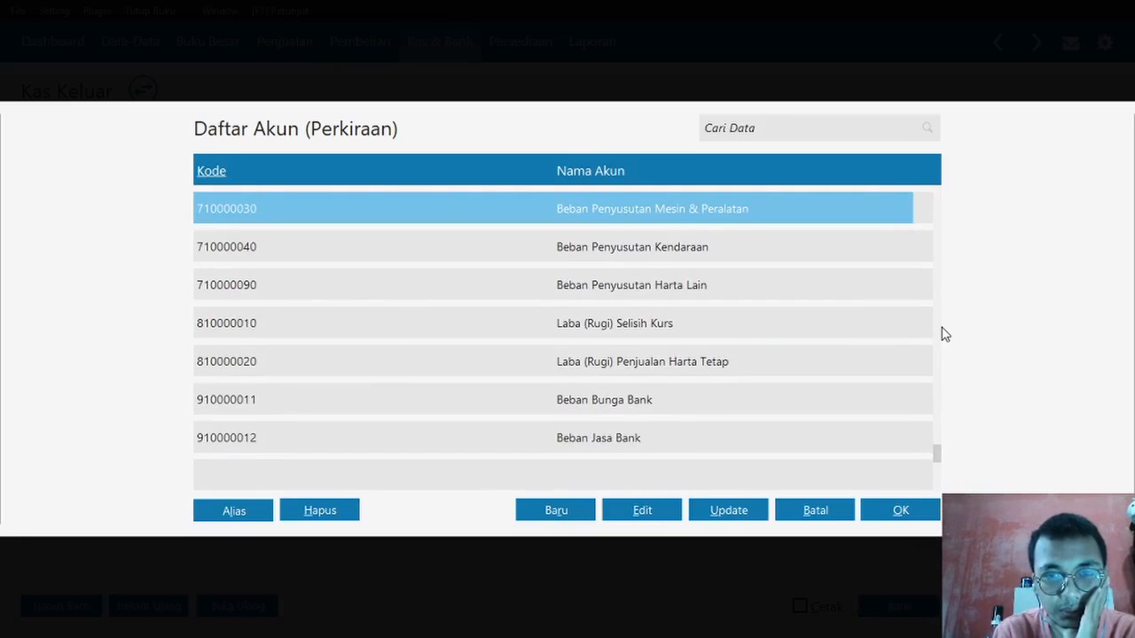
key("Up")
key("Up")
key("Up")
key("Up")
key("Down")
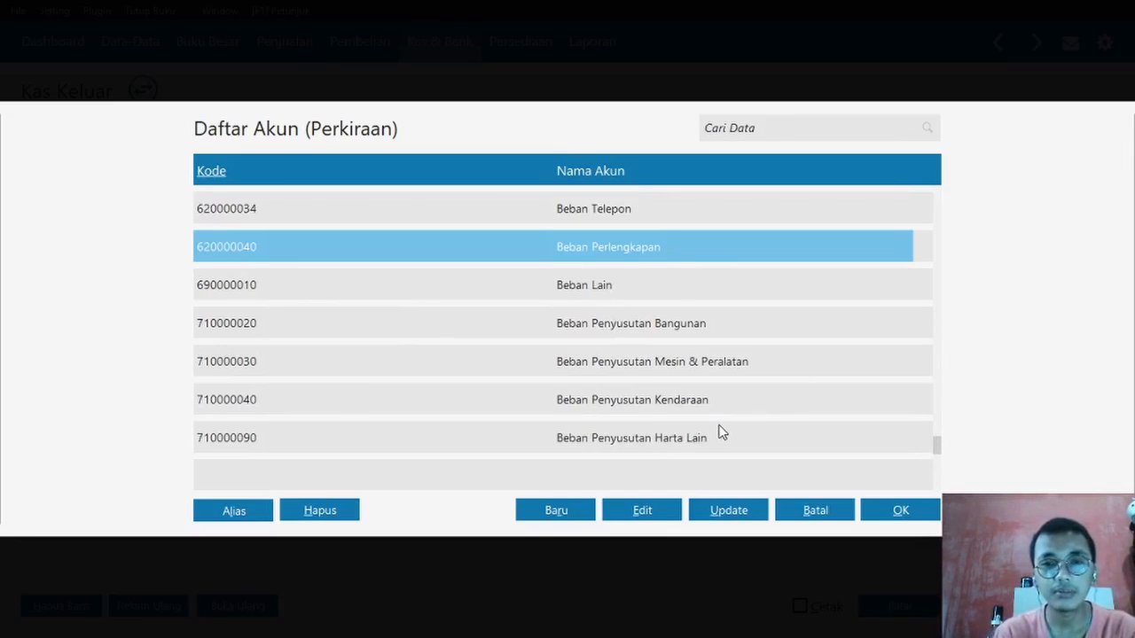
left_click(640, 520)
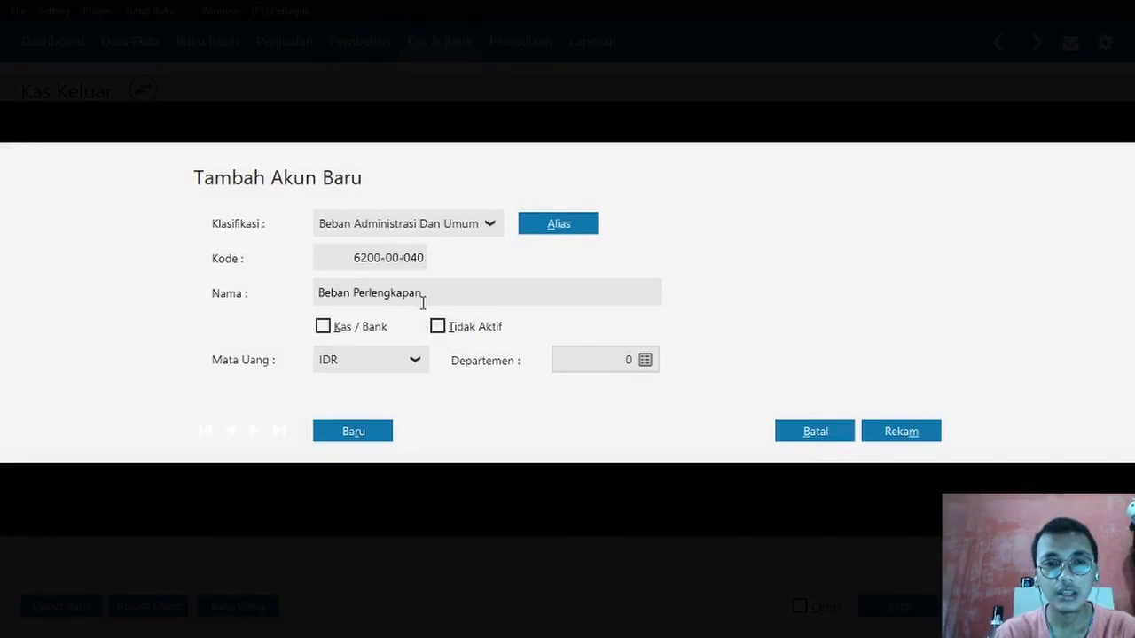
- Replace 'Perlengkapan' in the account name with 'Bensin,Parkir'
left_click(424, 297)
double_click(427, 295)
key("Caps_Lock")
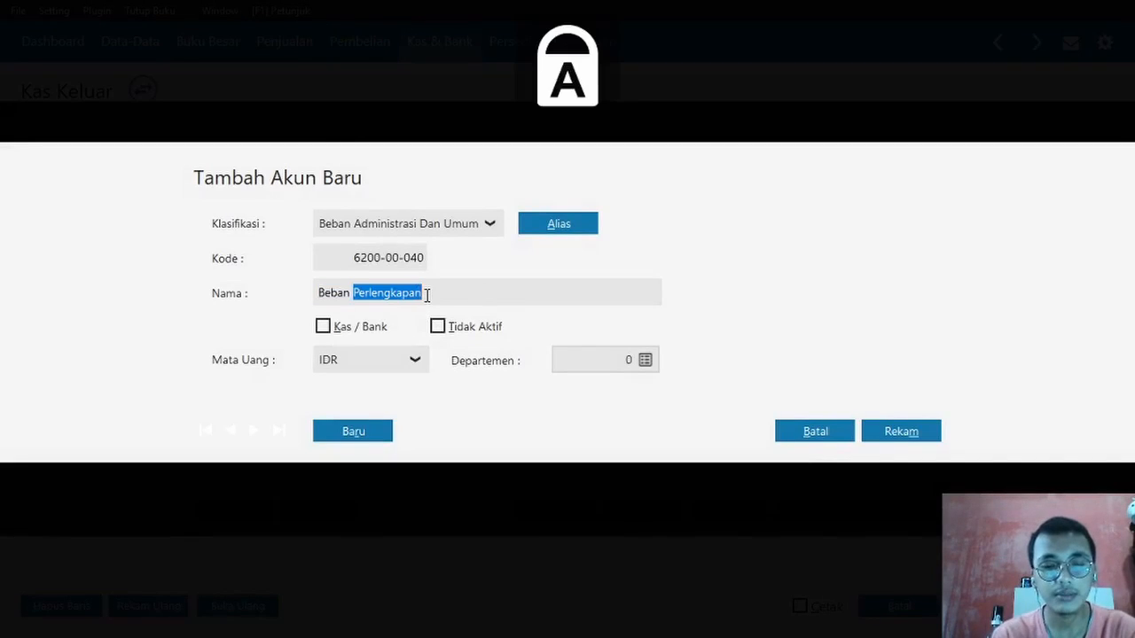
type("B")
key("Caps_Lock")
type("ensin")
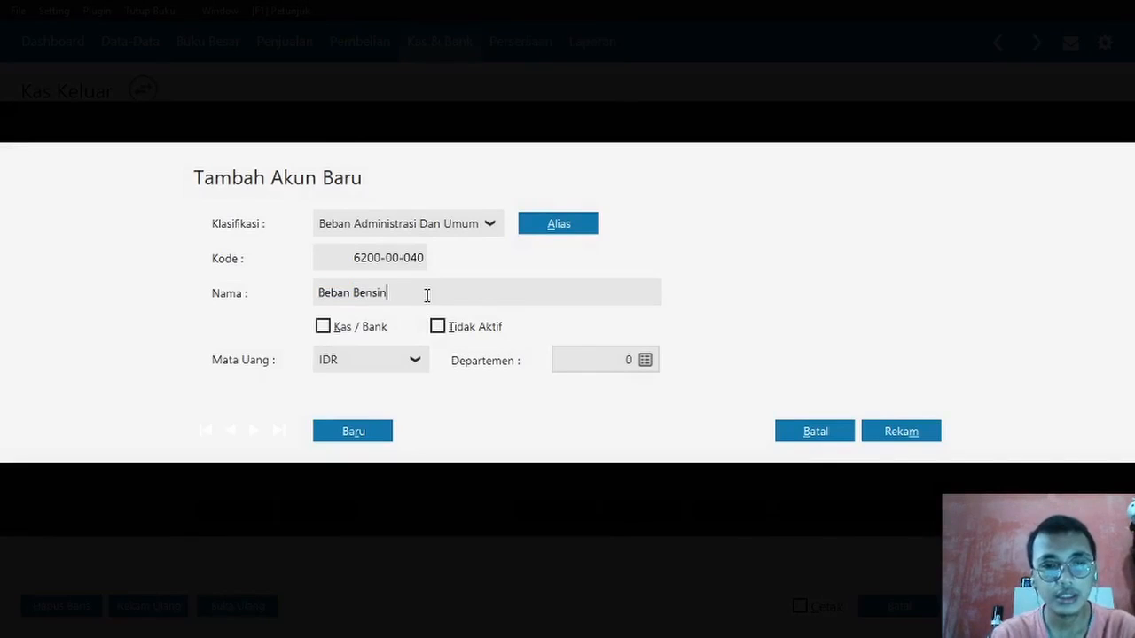
type(",")
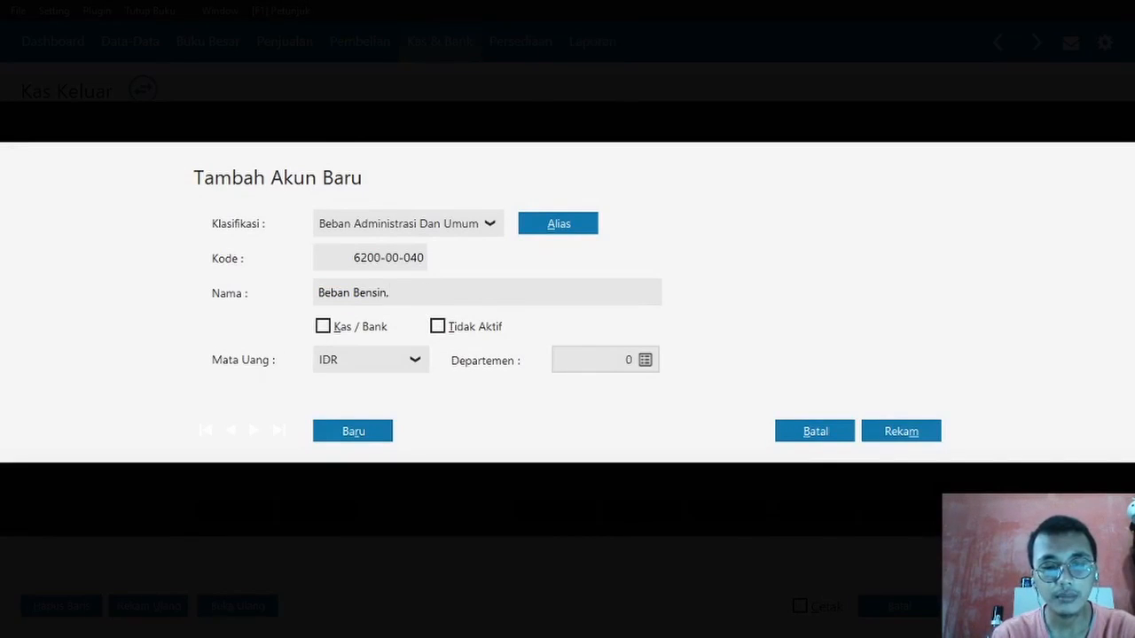
key("BackSpace")
key("Caps_Lock")
type("P")
key("Caps_Lock")
type("a")
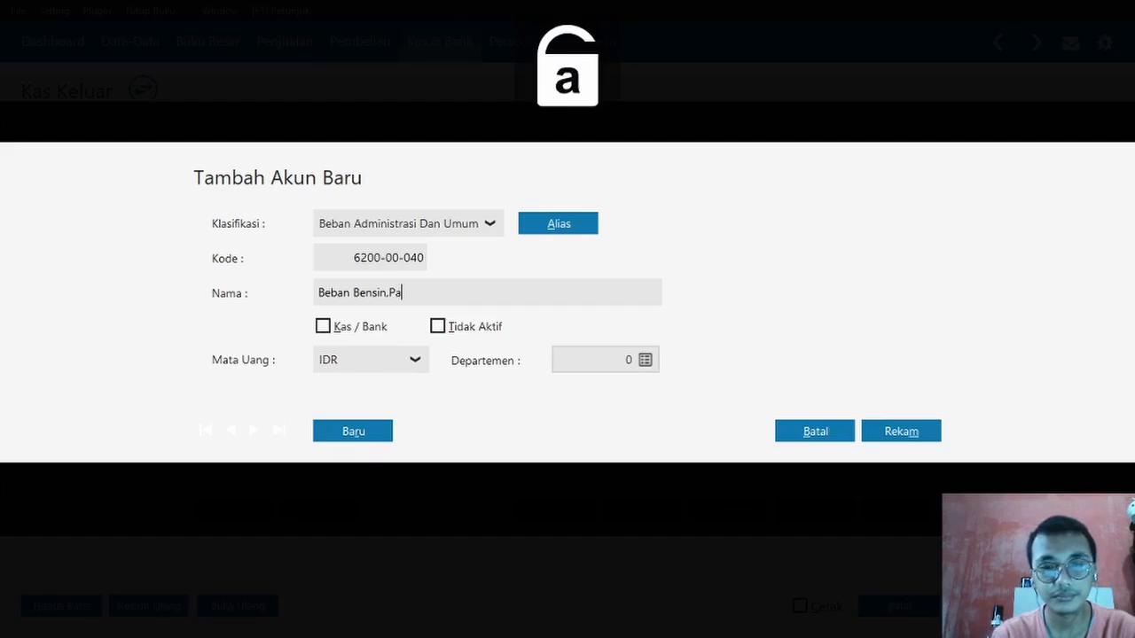
type("rkit")
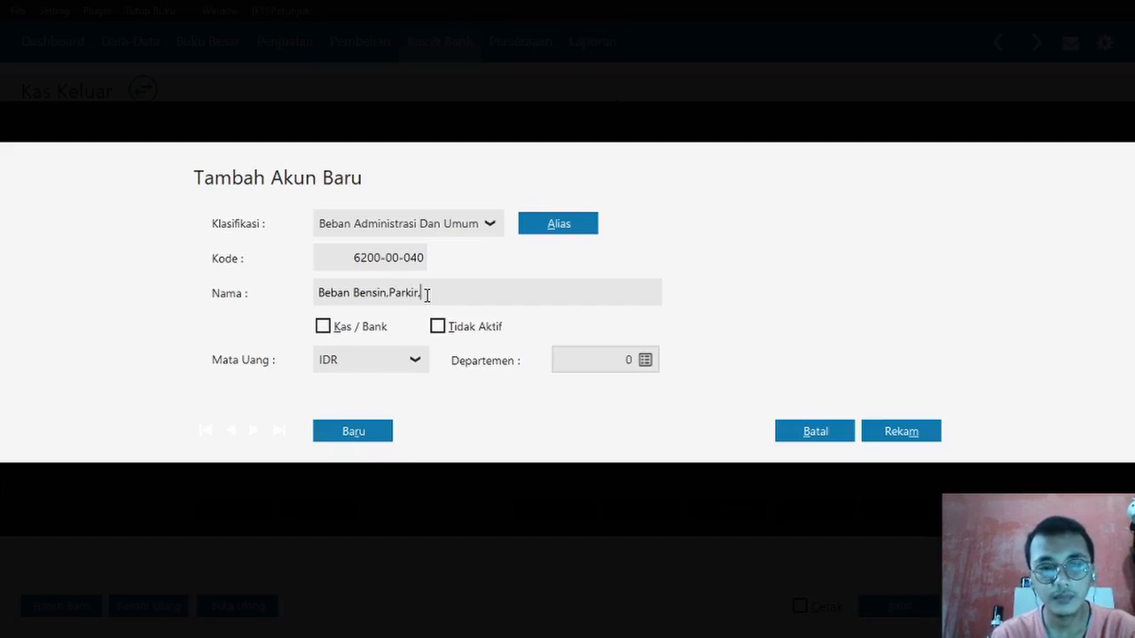
- Complete the name as 'Beban Bensin,Parkir,dan Tol' and save the account with Rekam
key("alt+Tab")
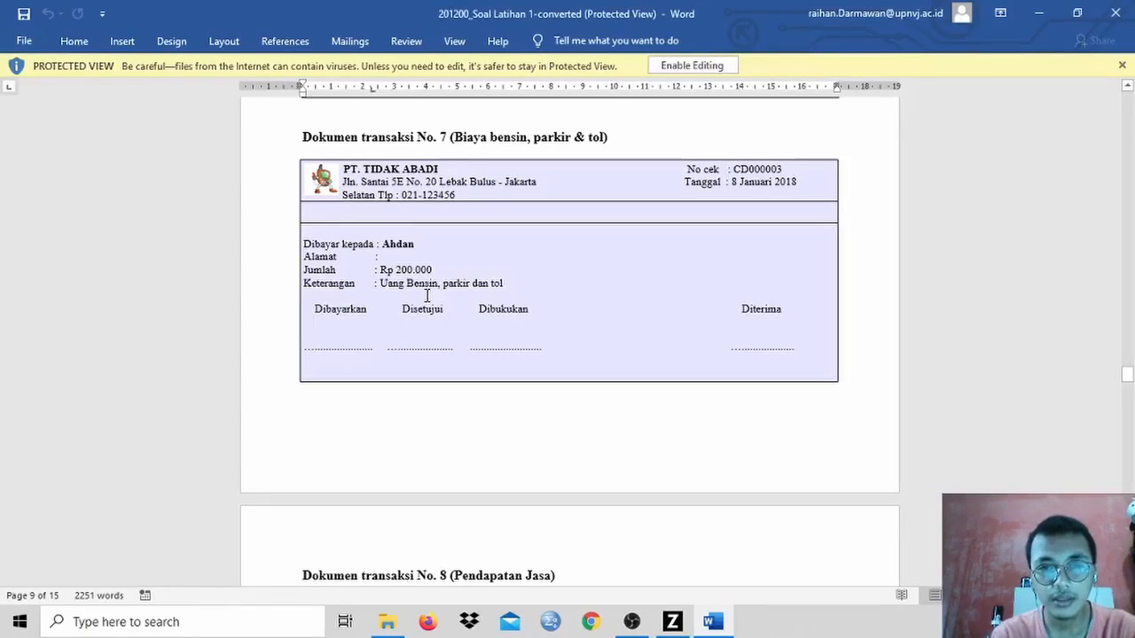
key("alt+Tab")
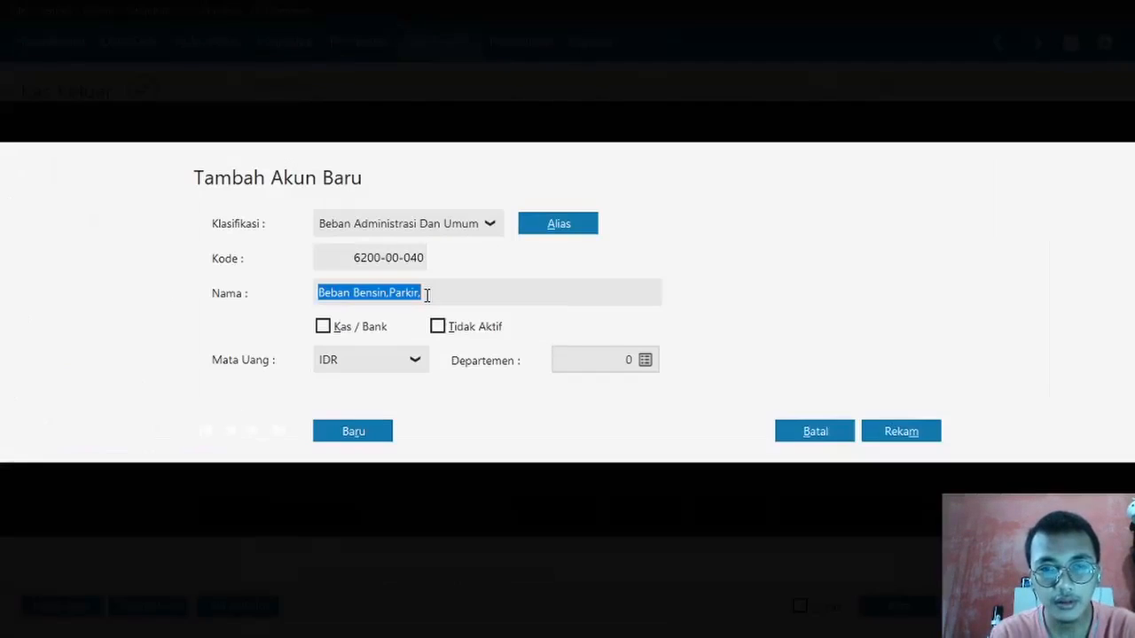
left_click(426, 295)
type("dan")
key("Caps_Lock")
key("Caps_Lock")
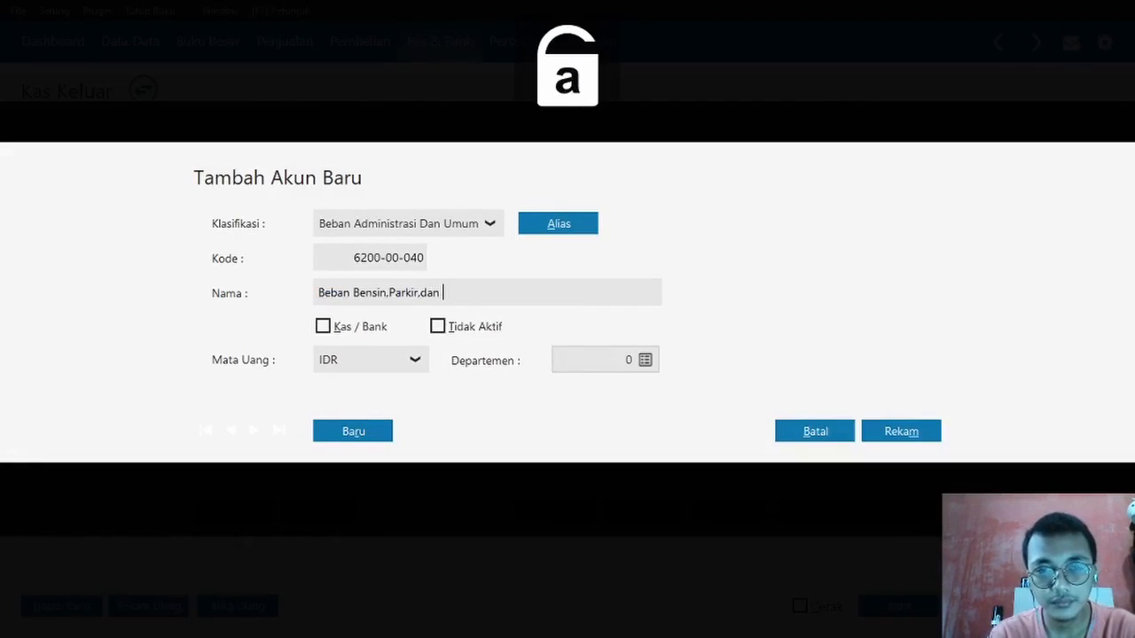
type("Tol")
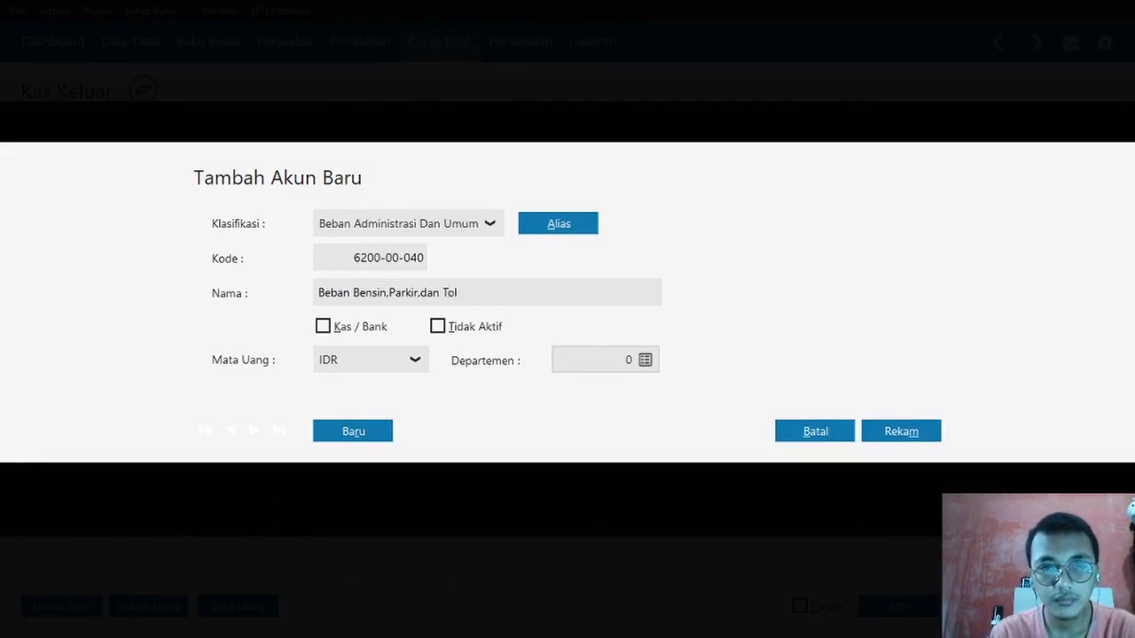
left_click(879, 432)
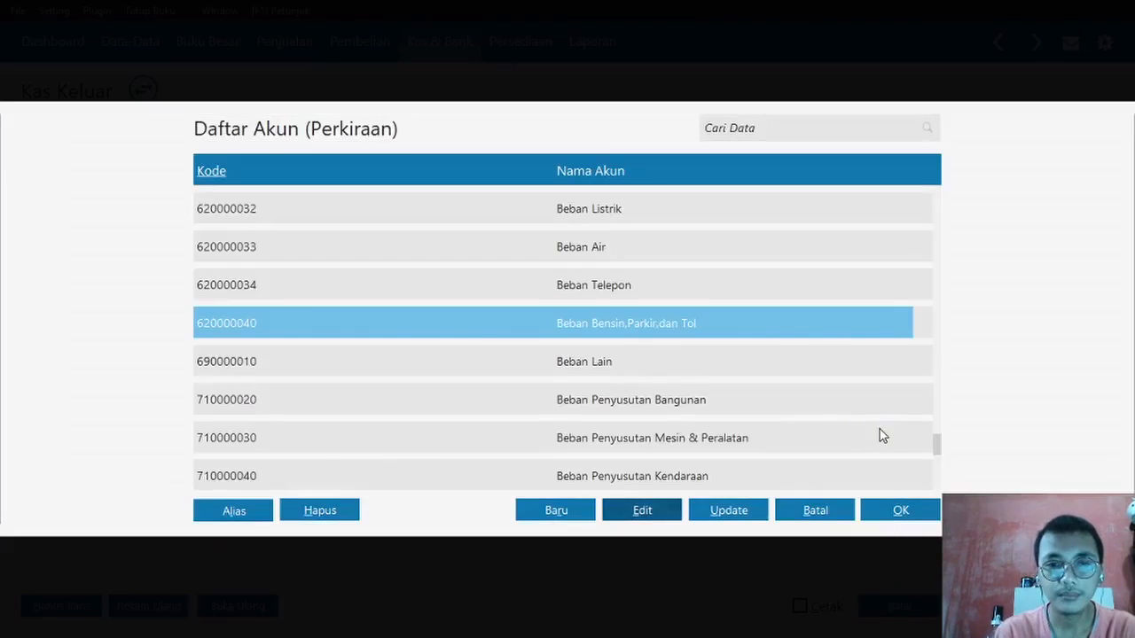
- Add Beban Bensin,Parkir,dan Tol to Alokasi Dana with a 200000 debit and update Sebesar
double_click(604, 327)
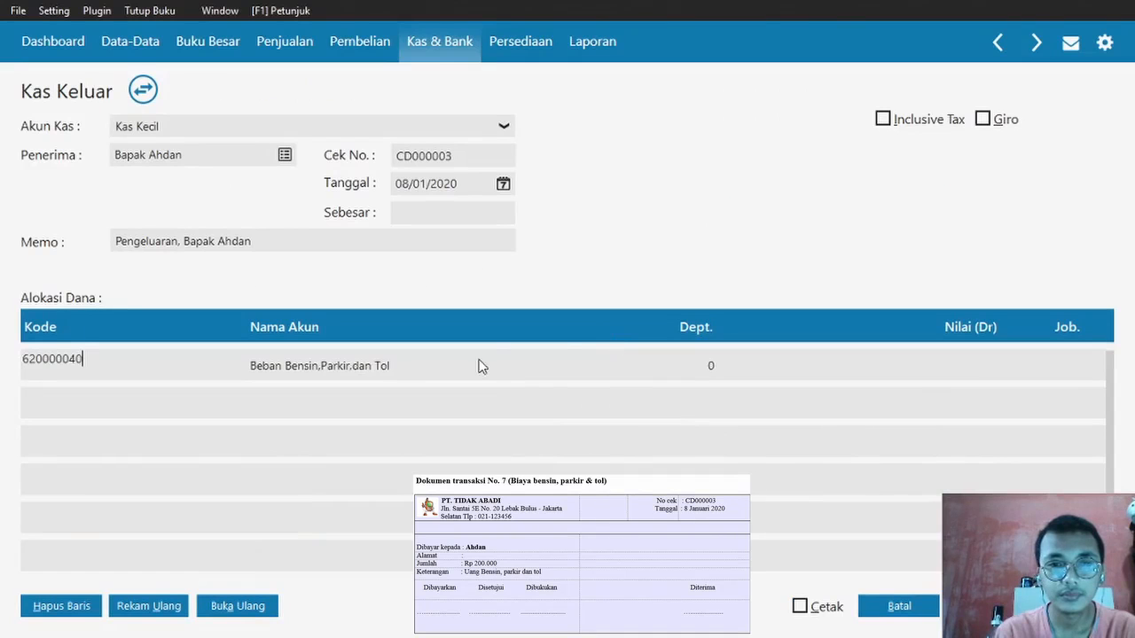
left_click(873, 365)
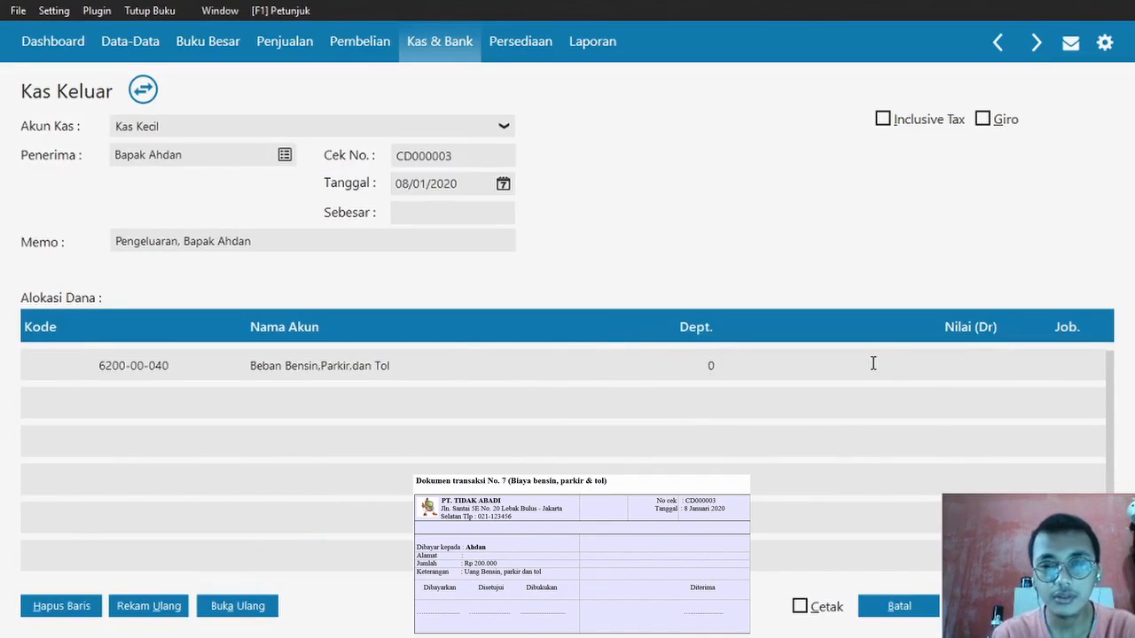
type("200000")
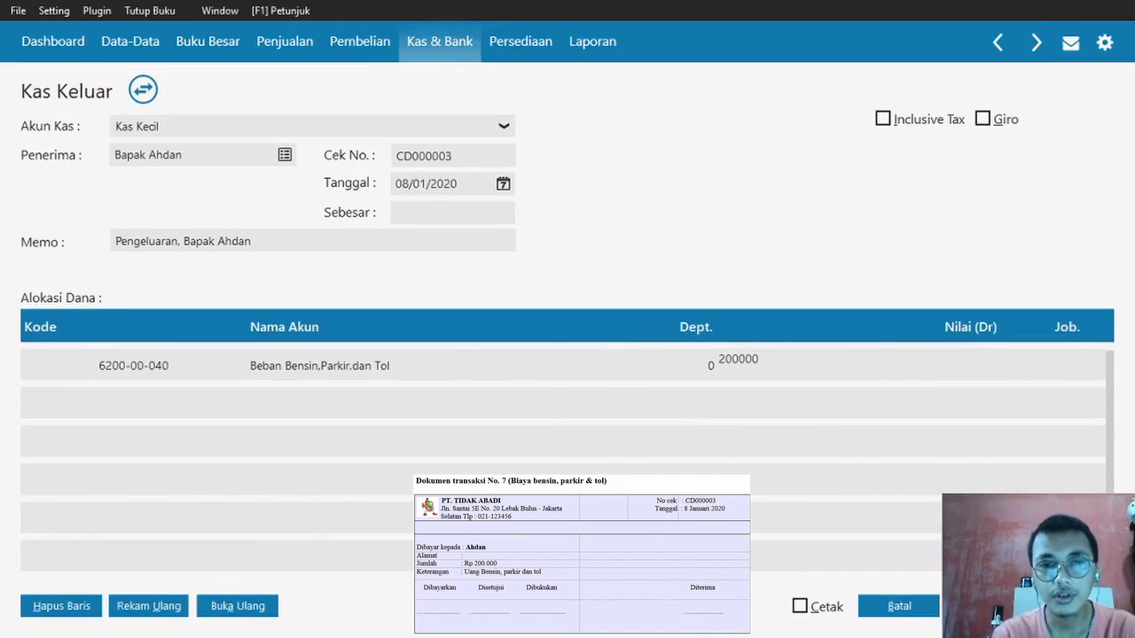
key("Tab")
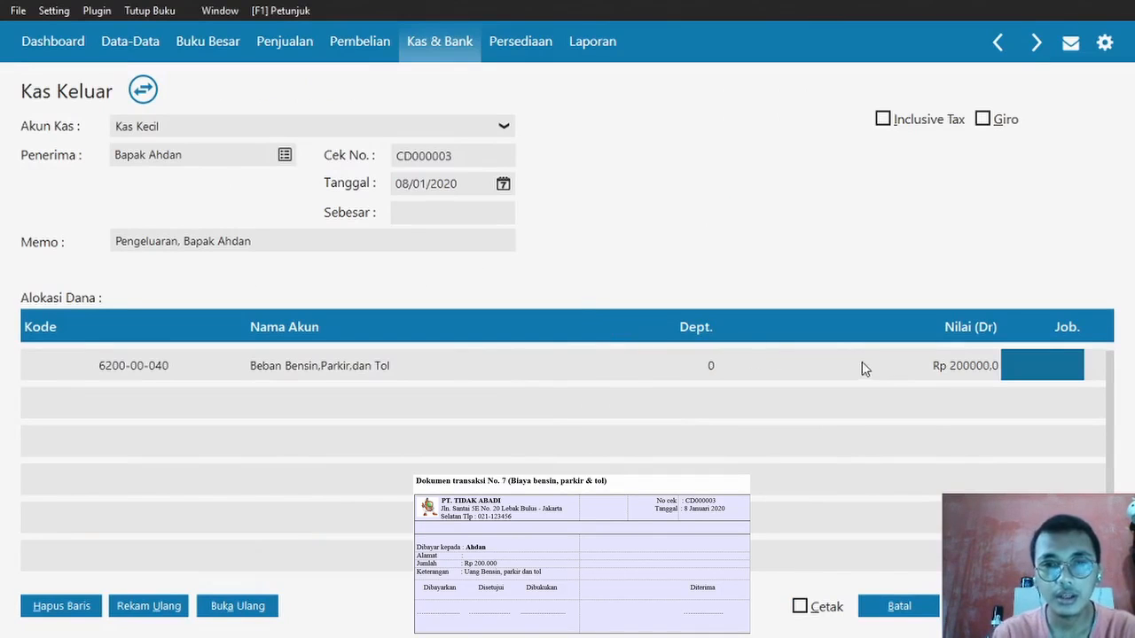
left_click(401, 215)
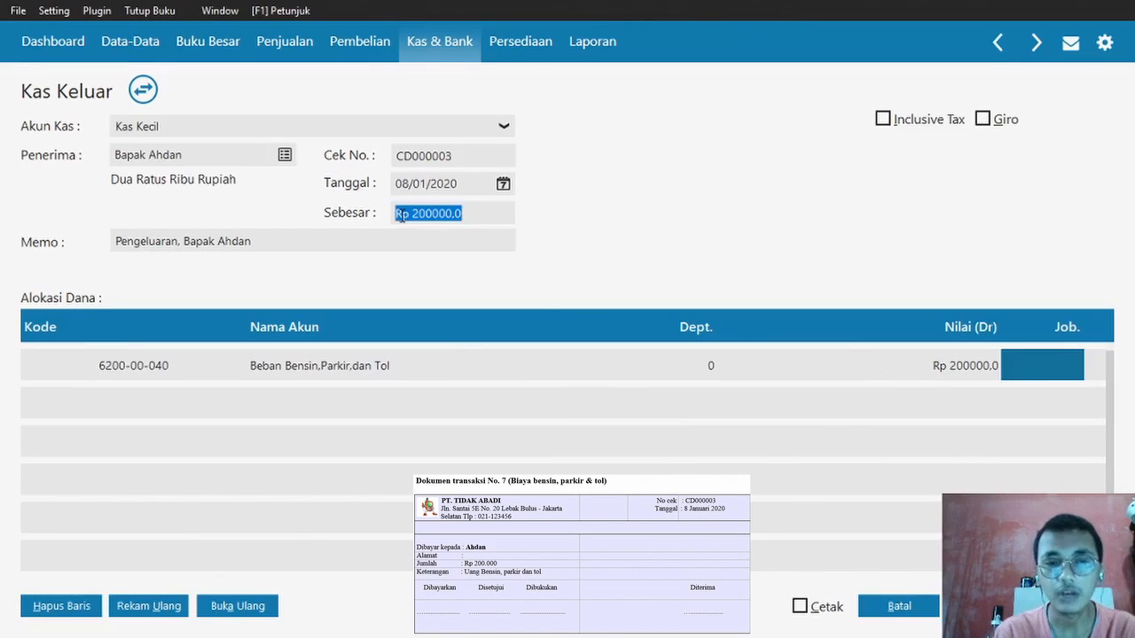
key("alt+Tab")
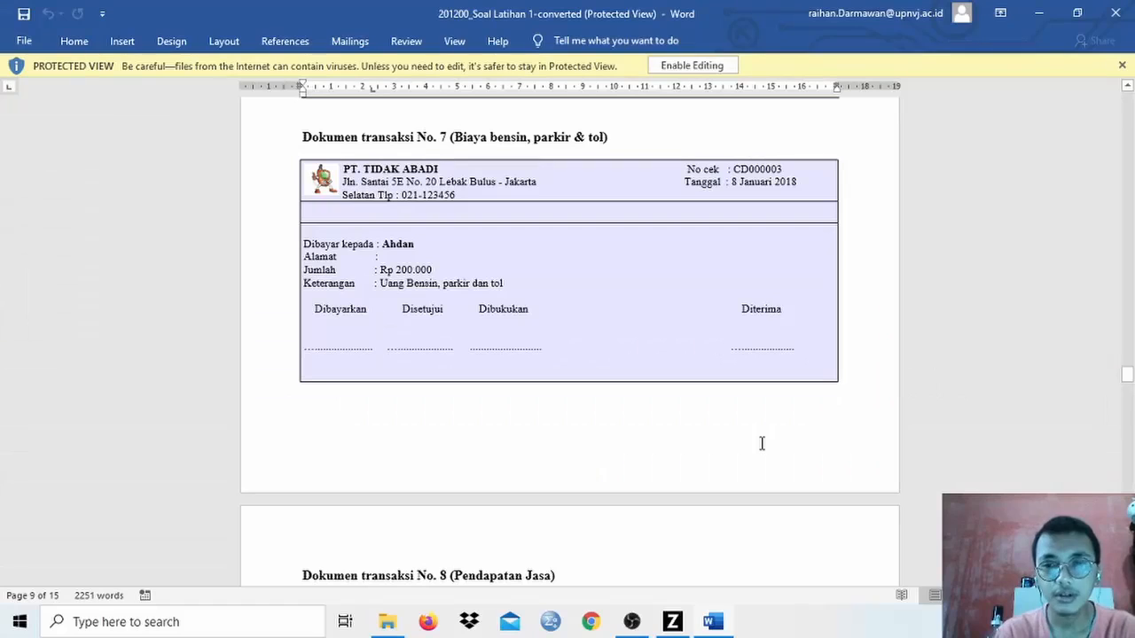
key("alt+Tab")
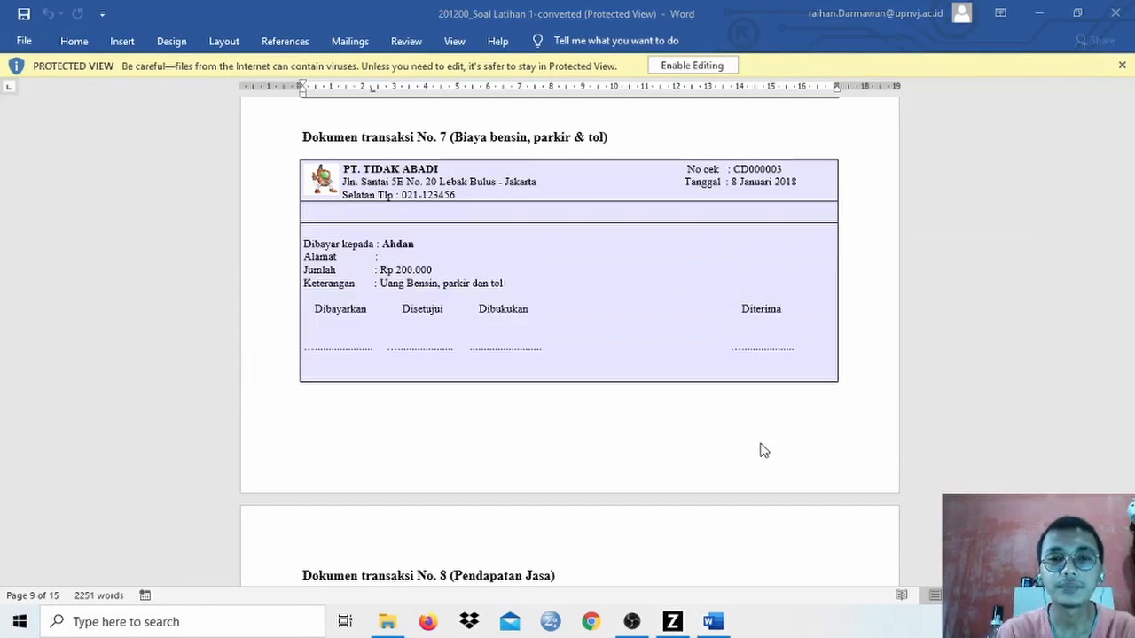
key("alt+Tab")
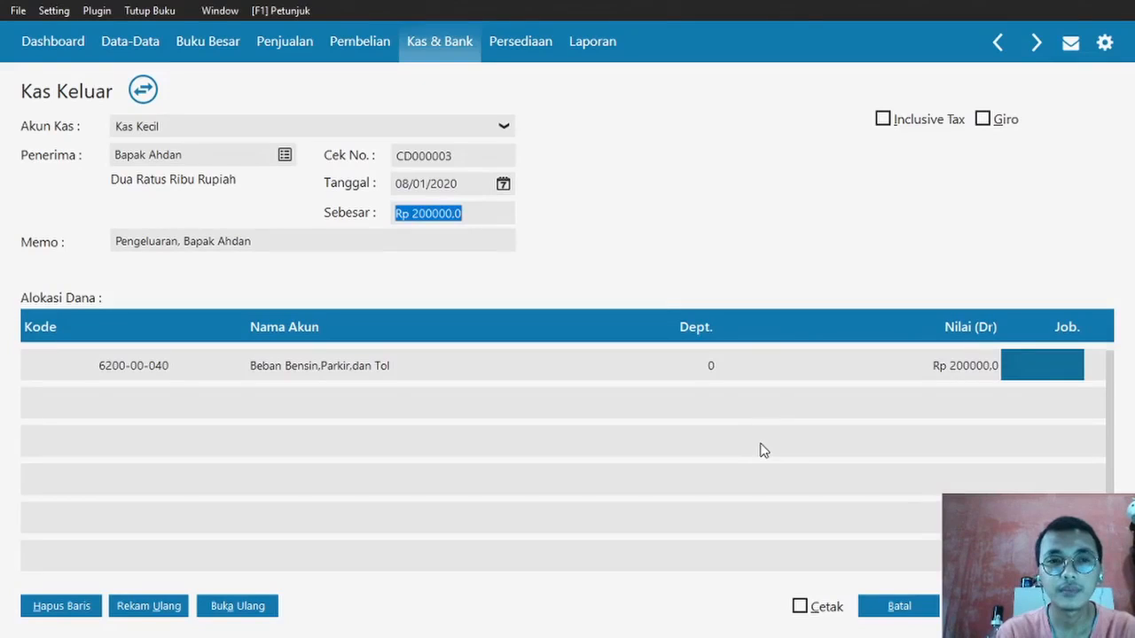
- Save Kas Keluar payment CD000003 for Rp 200000, close the form, and return to Word
left_click(1073, 607)
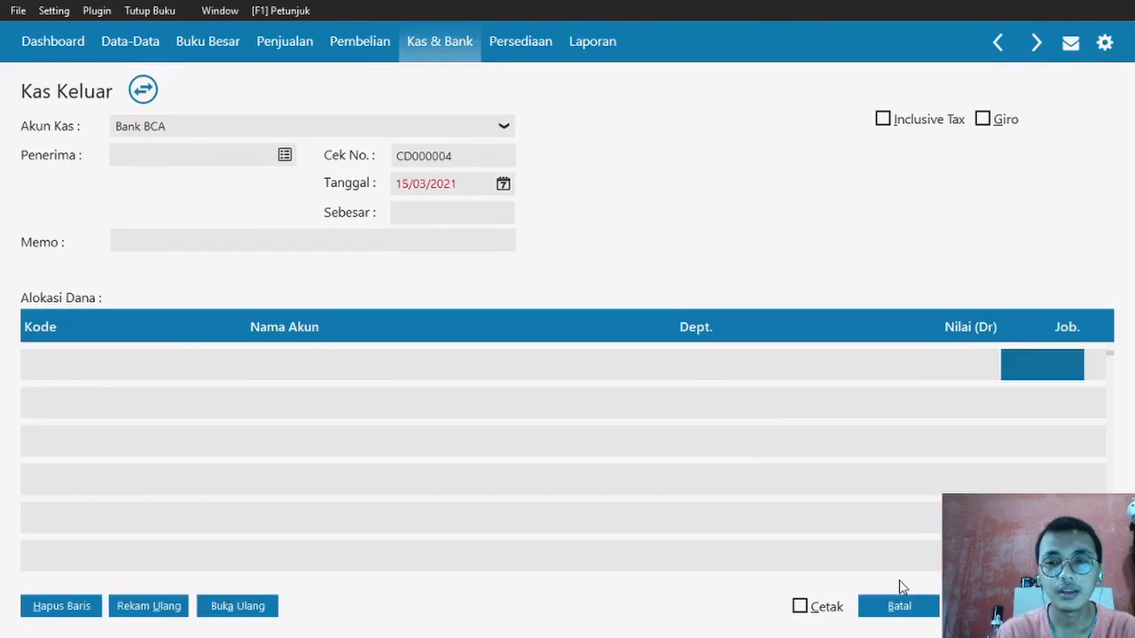
left_click(899, 605)
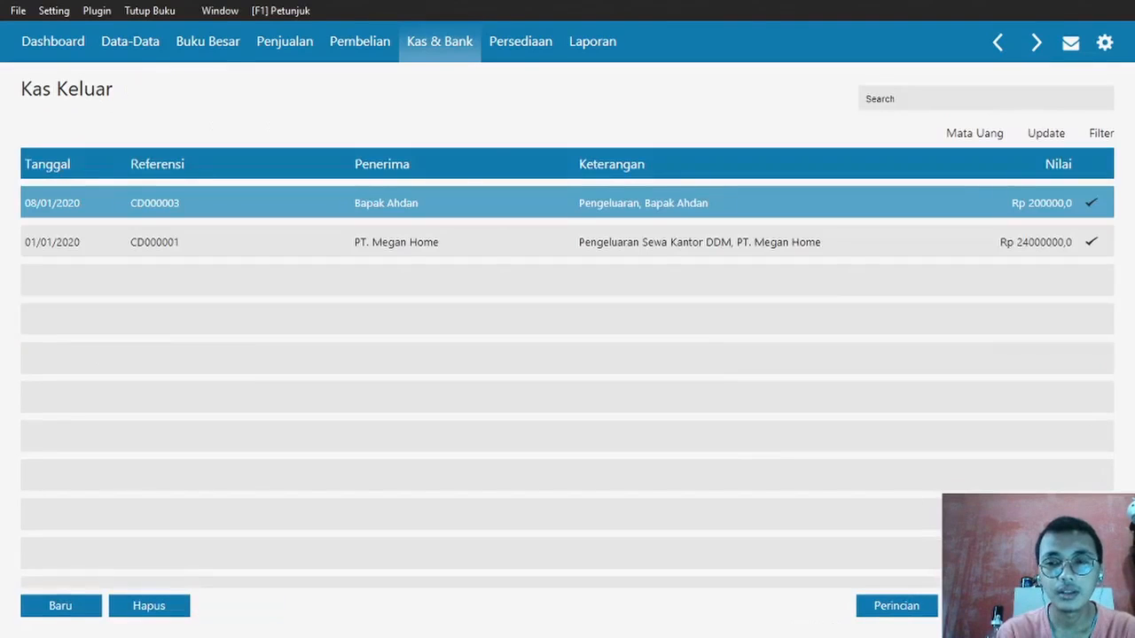
key("Escape")
key("alt+Tab")
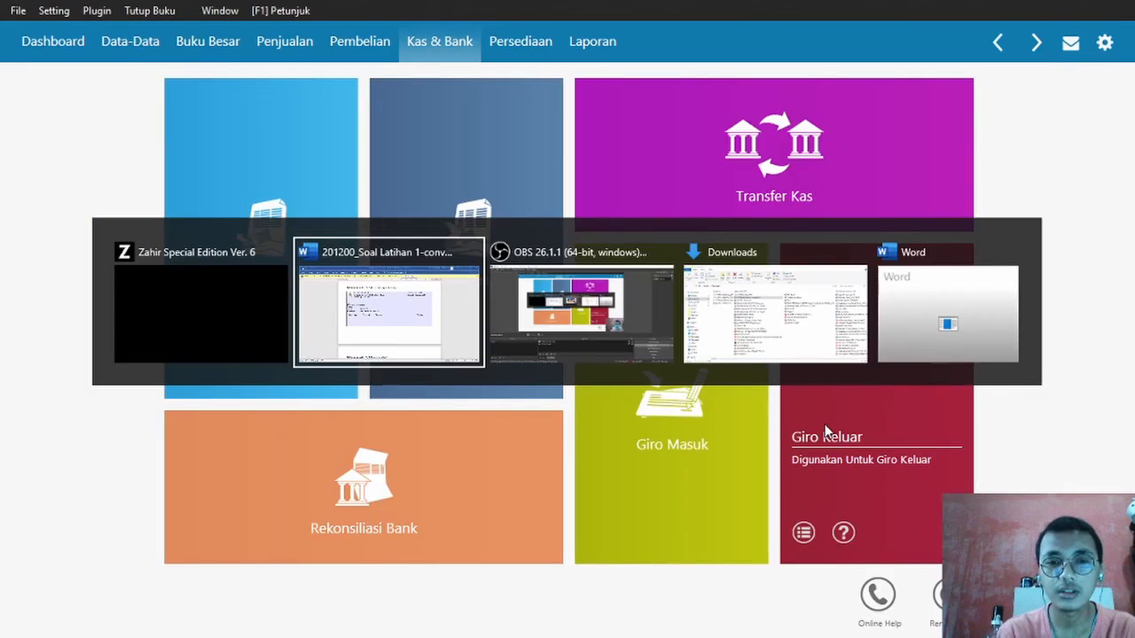
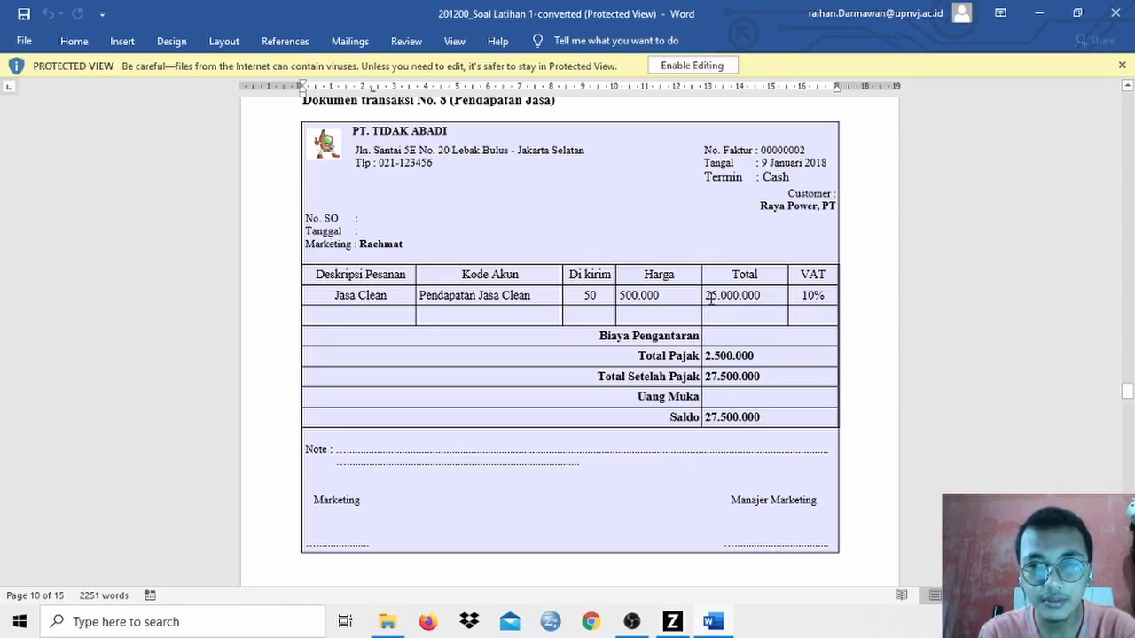
- Return to Zahir and open a new blank sales invoice, number 00000002, from Penjualan
key("alt+Tab")
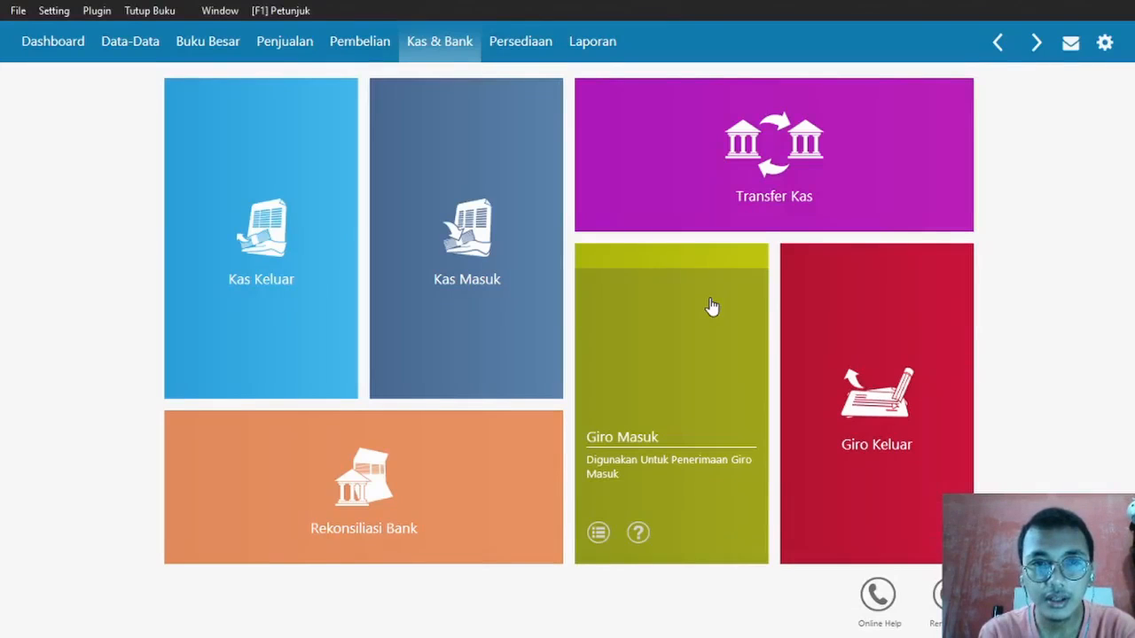
left_click(292, 50)
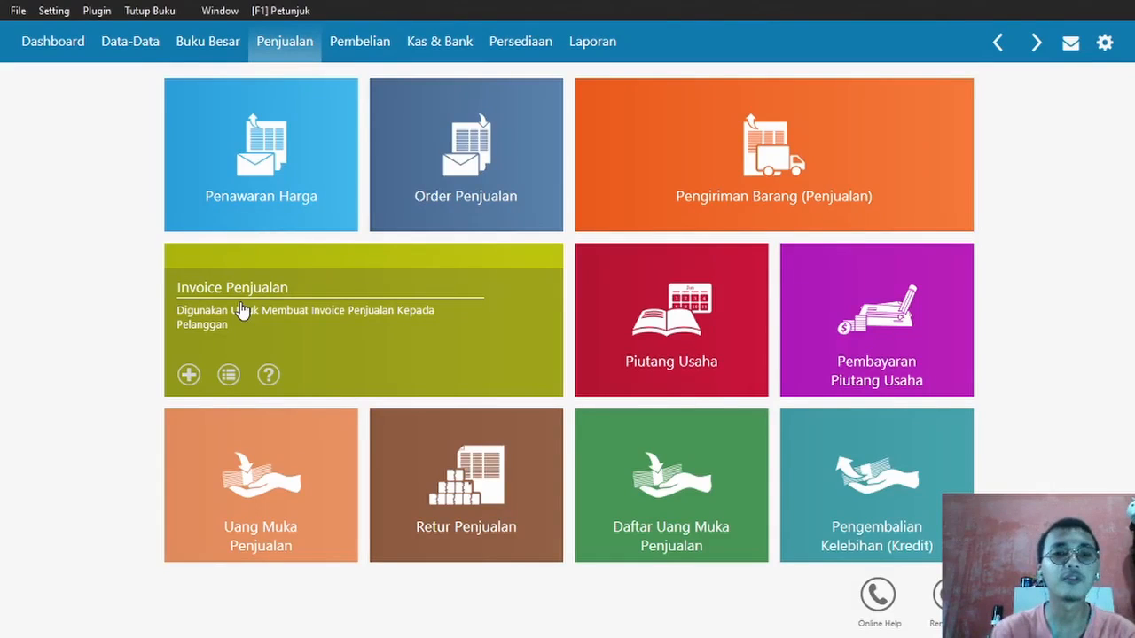
left_click(240, 306)
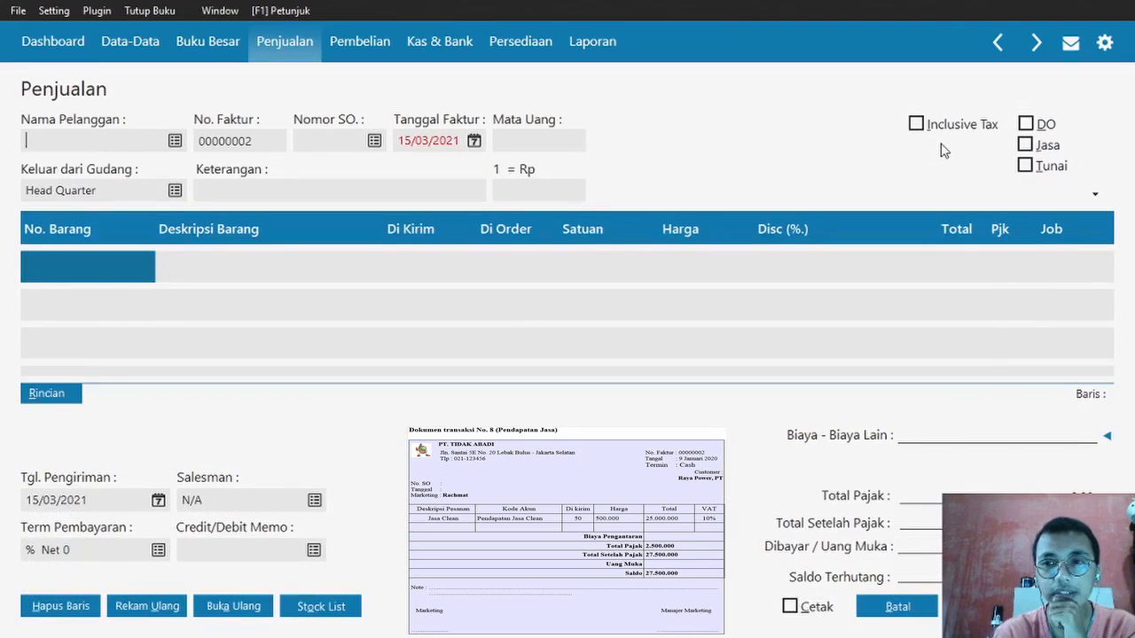
- Make the invoice a cash (Tunai) service (Jasa) sale to customer PT Raya Power
left_click(1025, 145)
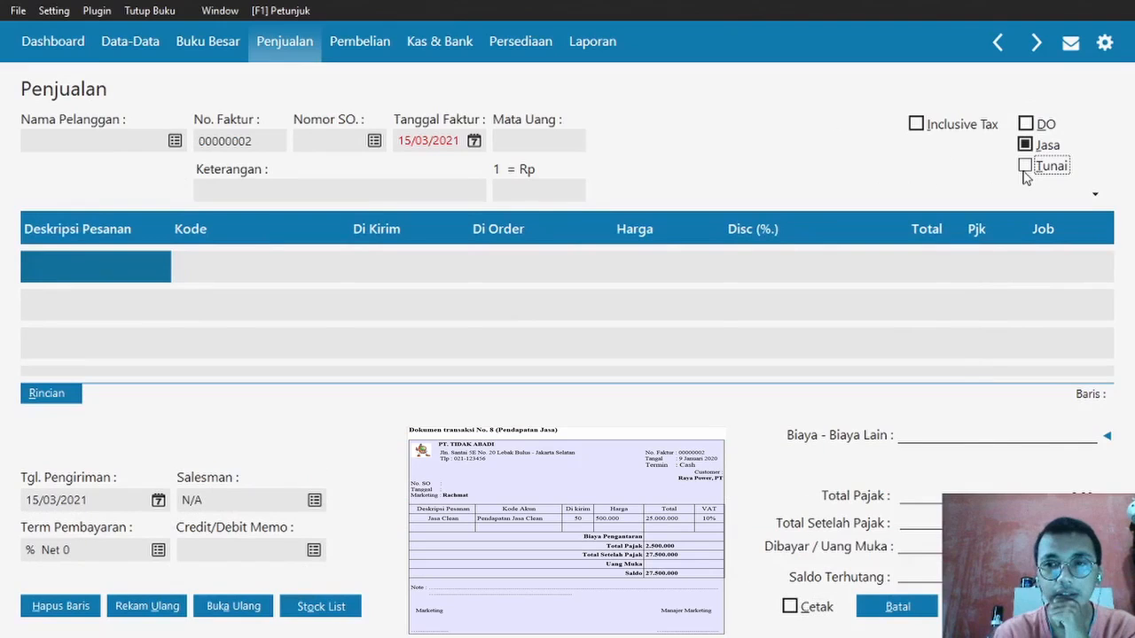
left_click(1025, 168)
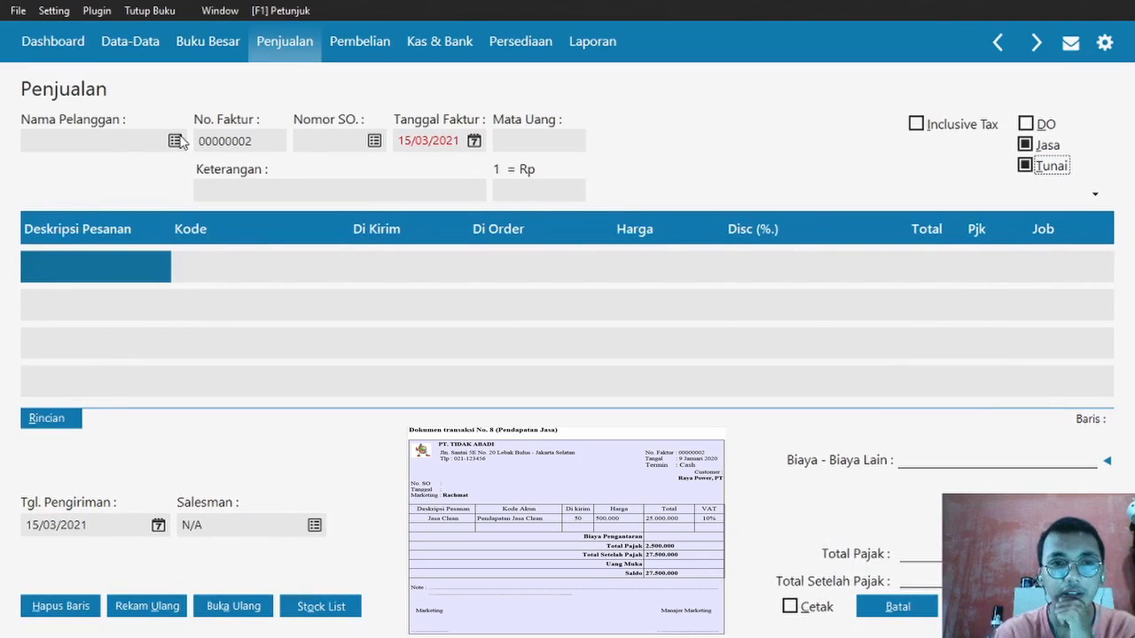
left_click(175, 141)
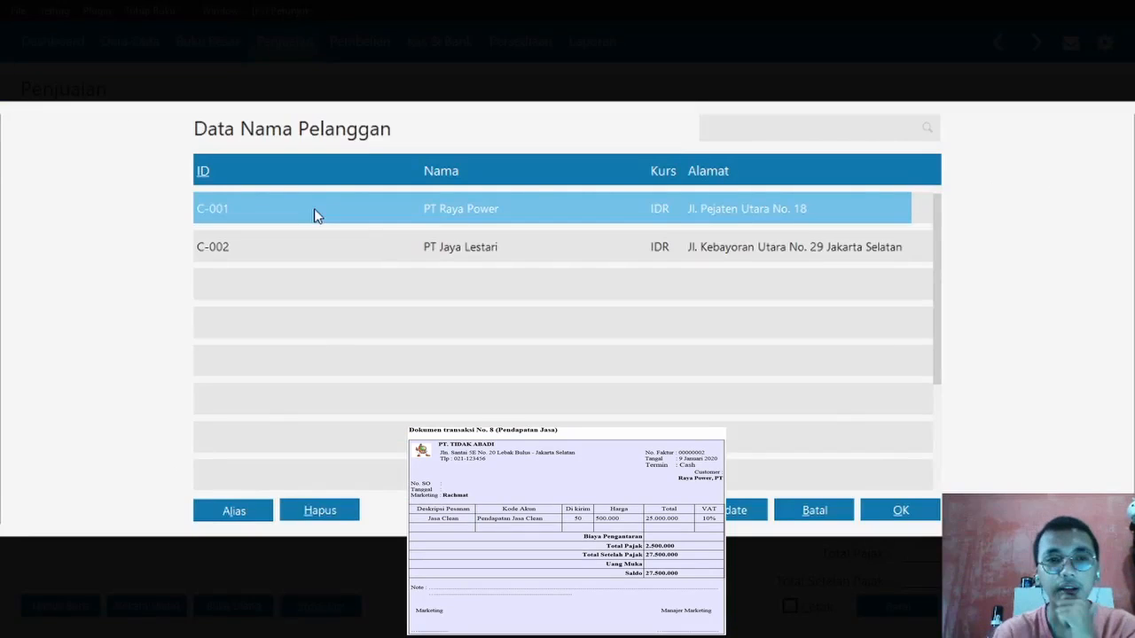
double_click(314, 211)
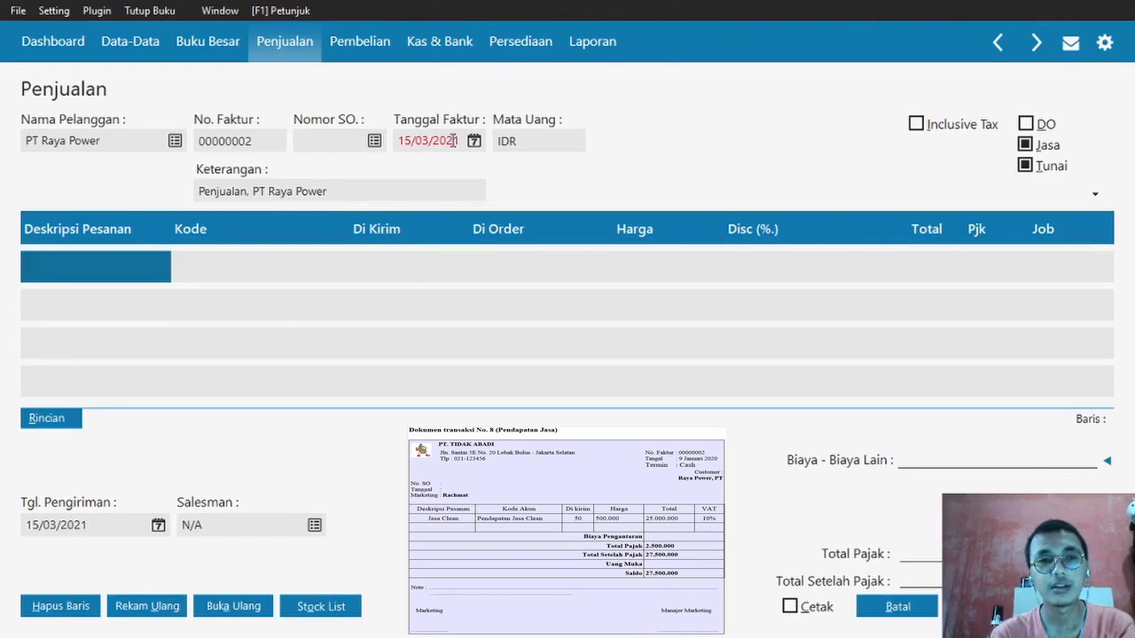
- Extend the Keterangan to read 'Penjualan Jasa Clean'
left_click(249, 195)
left_click(250, 195)
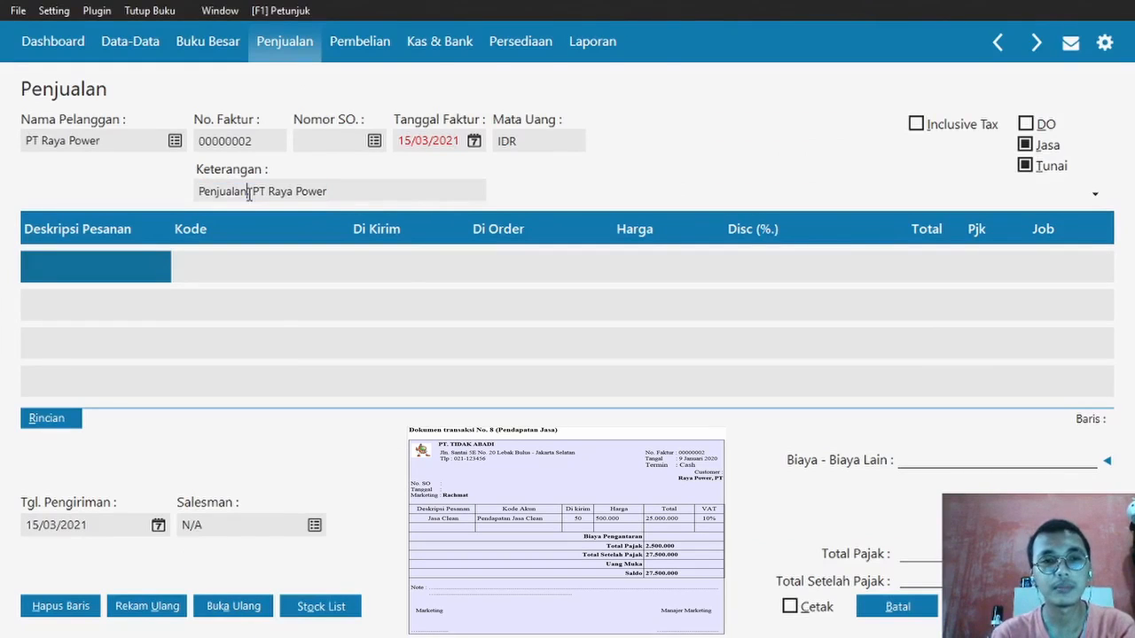
key("Caps_Lock")
type("J")
key("Caps_Lock")
type("asa")
key("Caps_Lock")
type("C")
key("Caps_Lock")
type("lean")
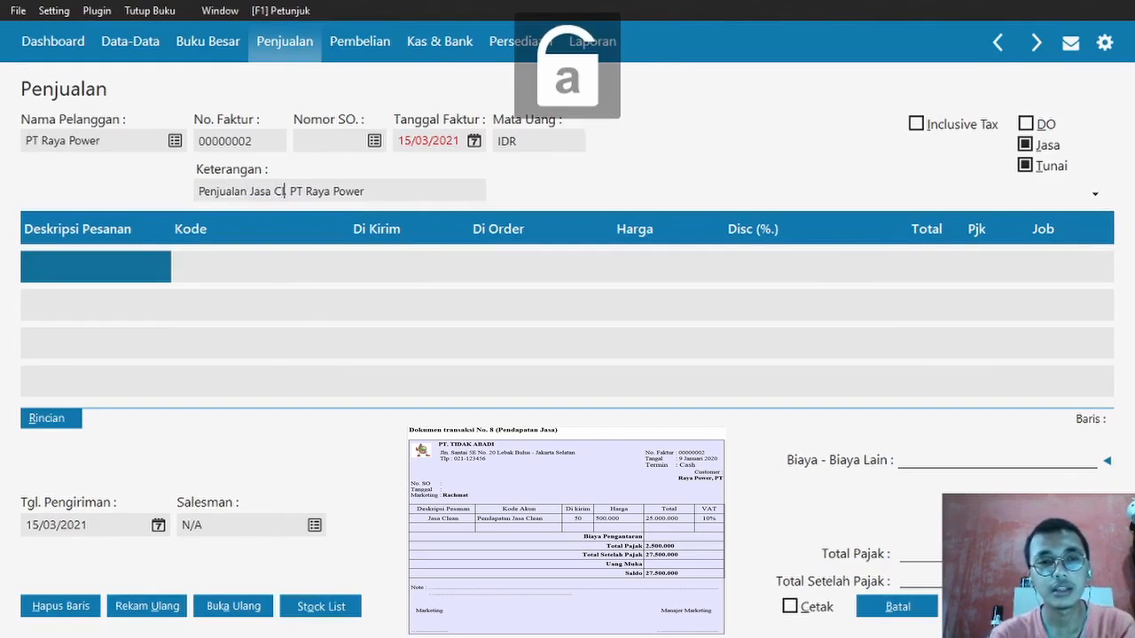
- Set the Tanggal Faktur to 09/01/2020 after checking it in the Word document
left_click(413, 138)
key("alt+Tab")
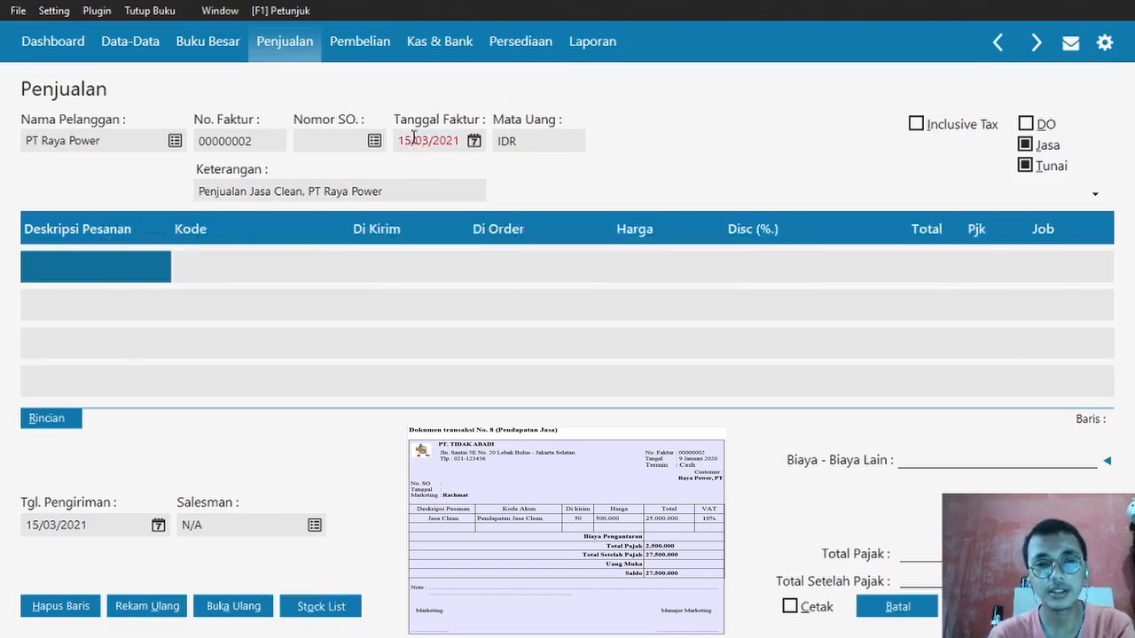
key("alt+Tab")
key("alt+Tab")
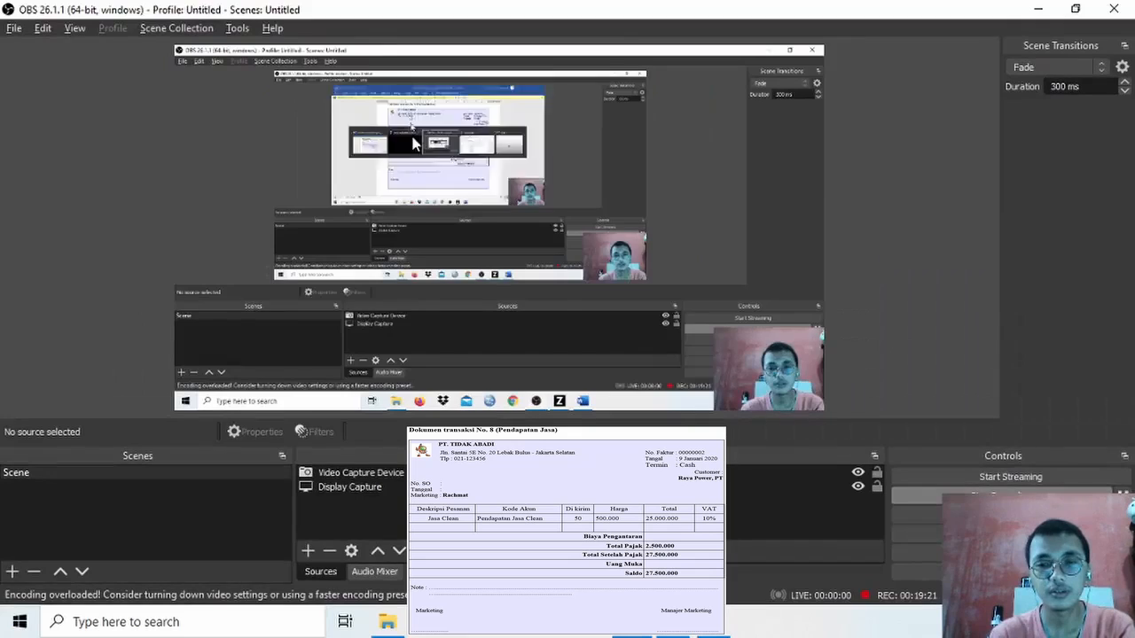
key("alt+Tab")
key("alt+Tab")
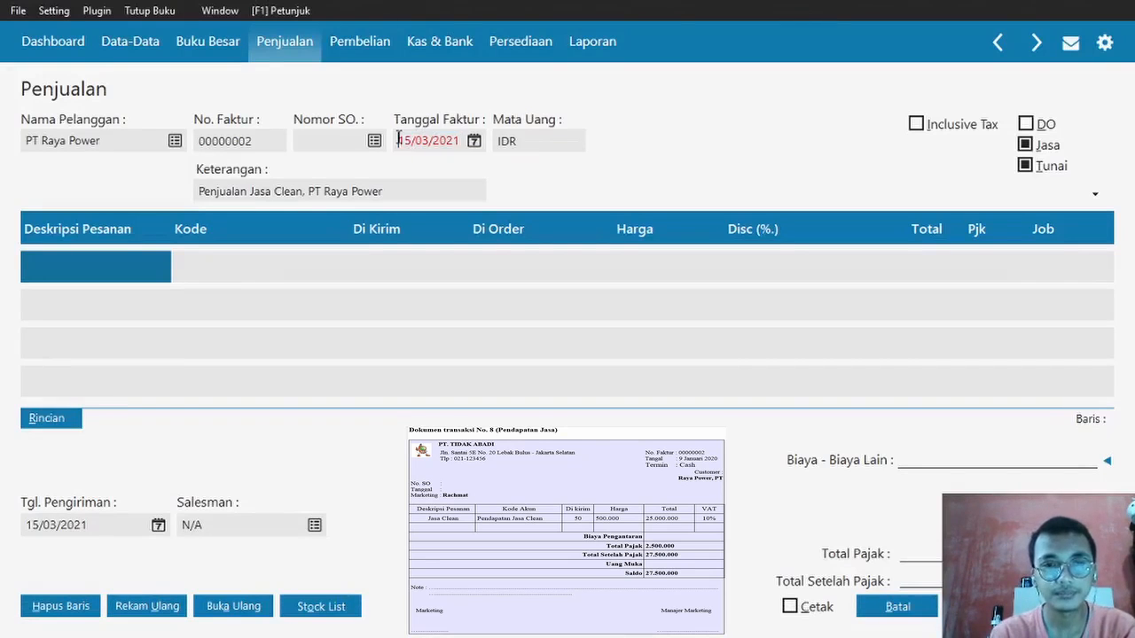
type("09/01/2020")
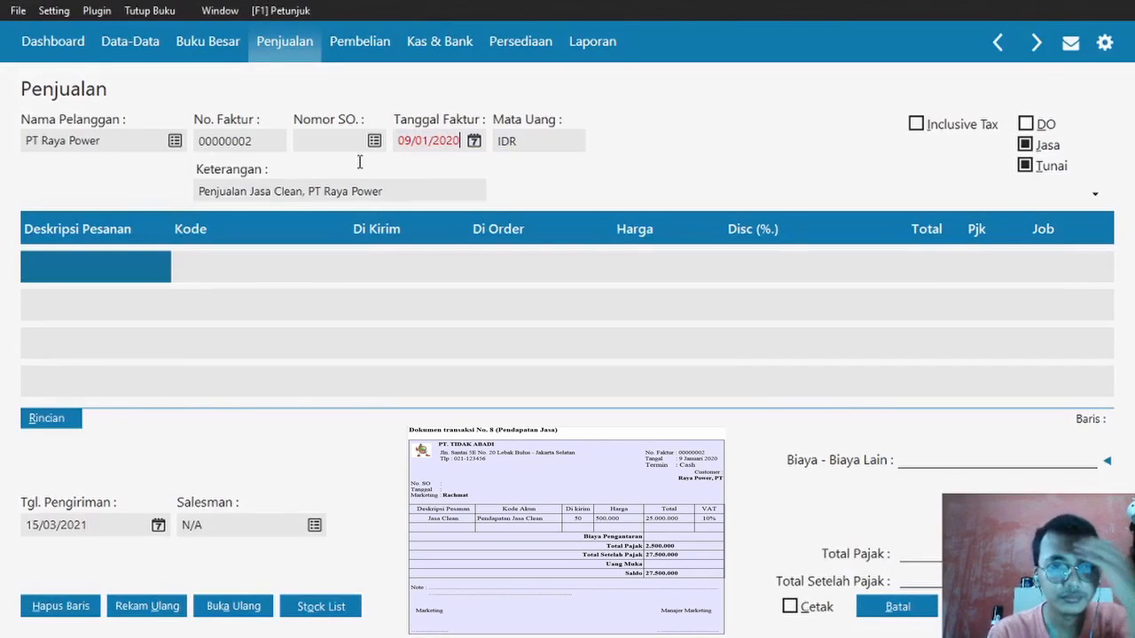
left_click(135, 265)
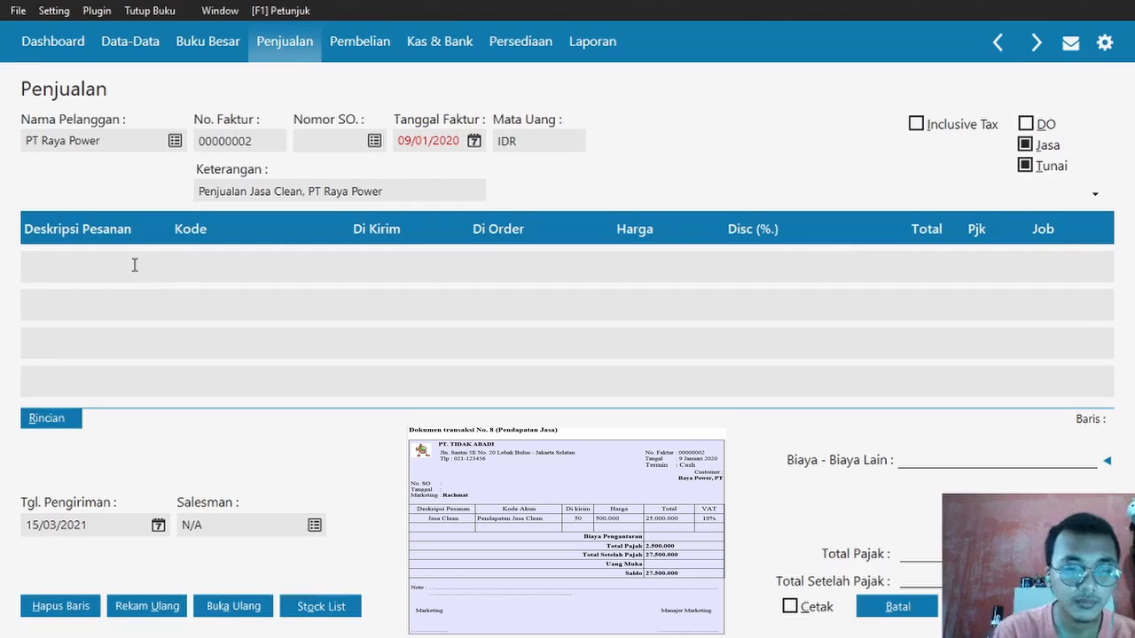
- Change the Keterangan from Penjualan to 'Pendapatan Jasa Clean'
key("alt+Tab")
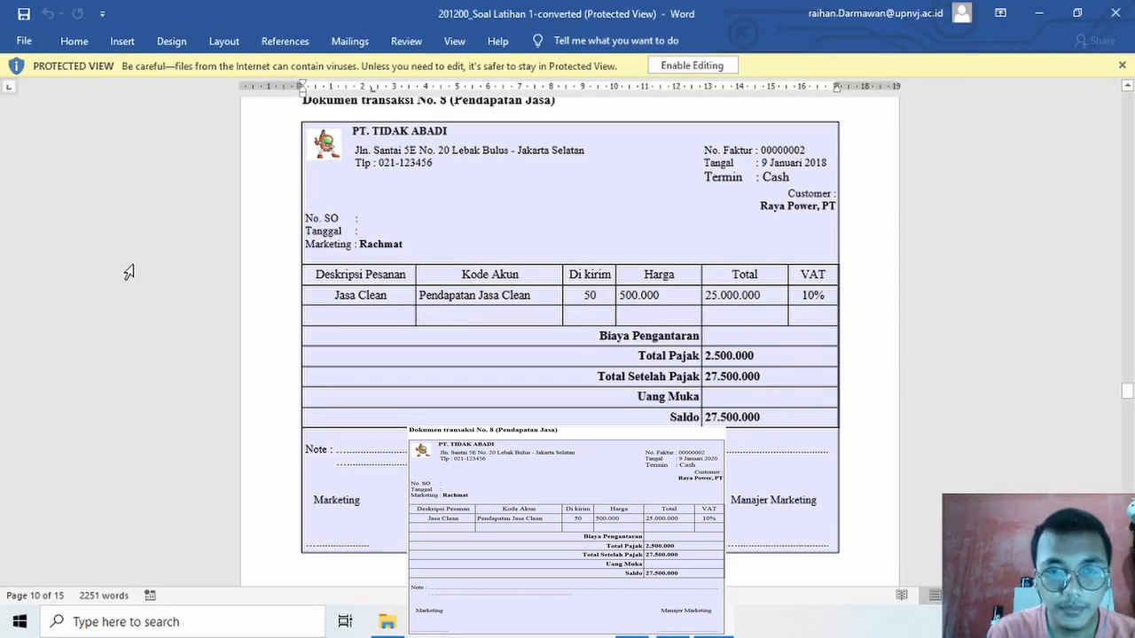
key("alt+Tab")
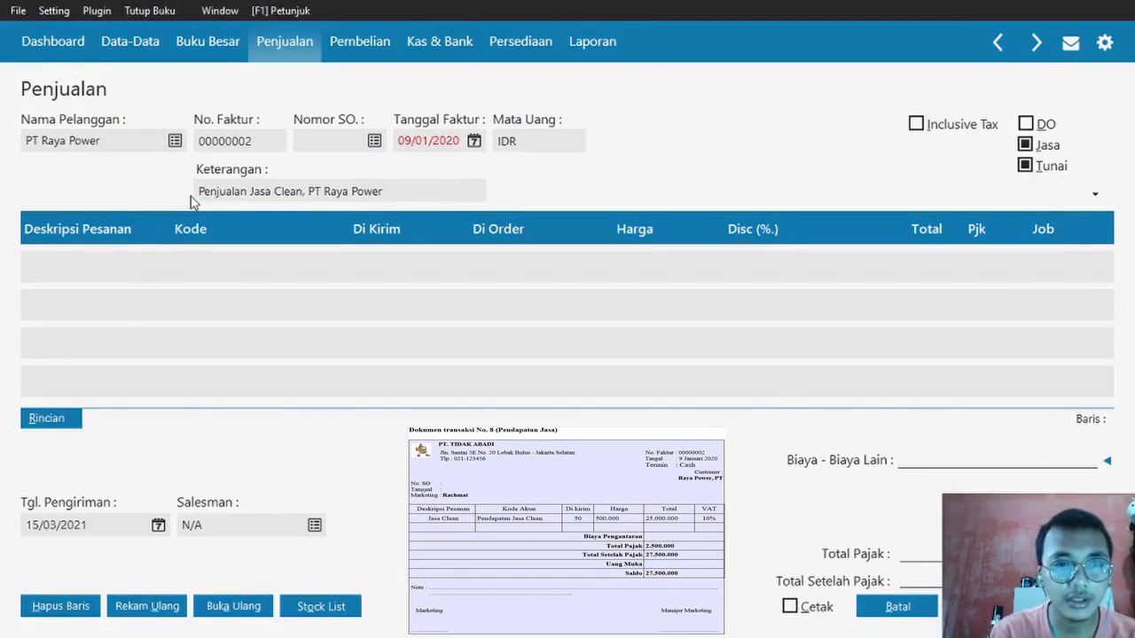
left_click_drag(198, 192, 220, 191)
double_click(244, 192)
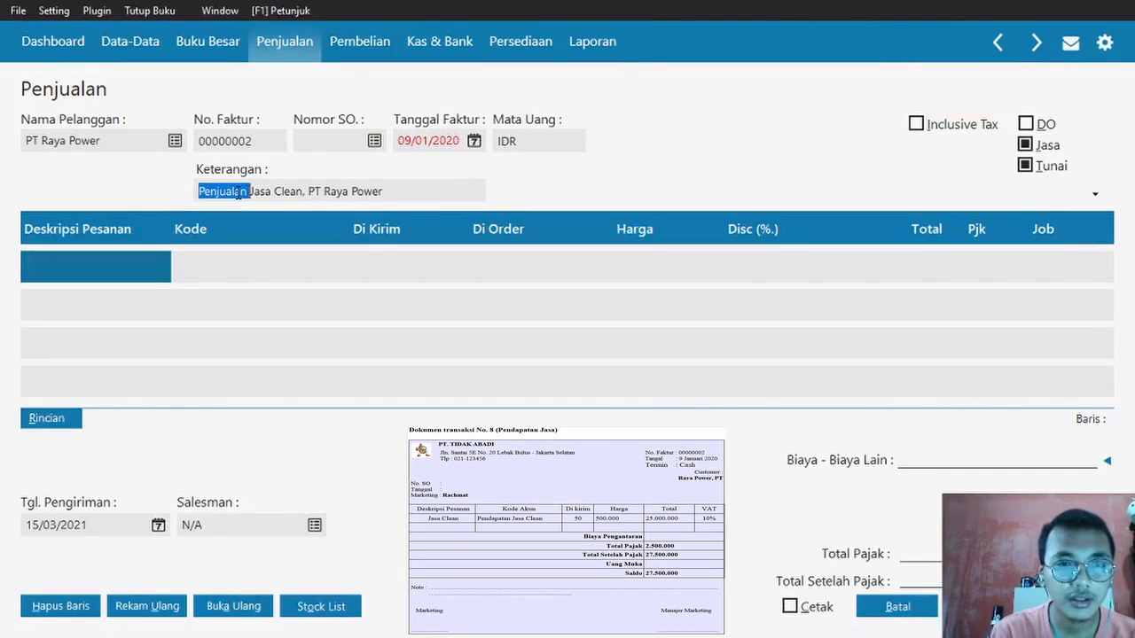
type("P")
key("Caps_Lock")
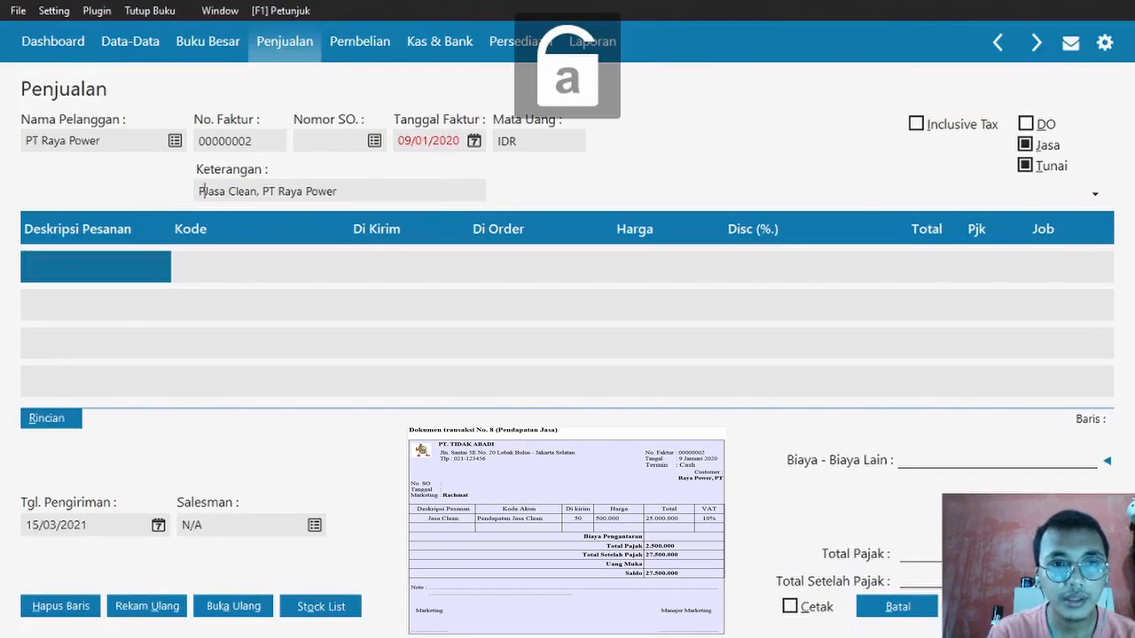
type("endapatan")
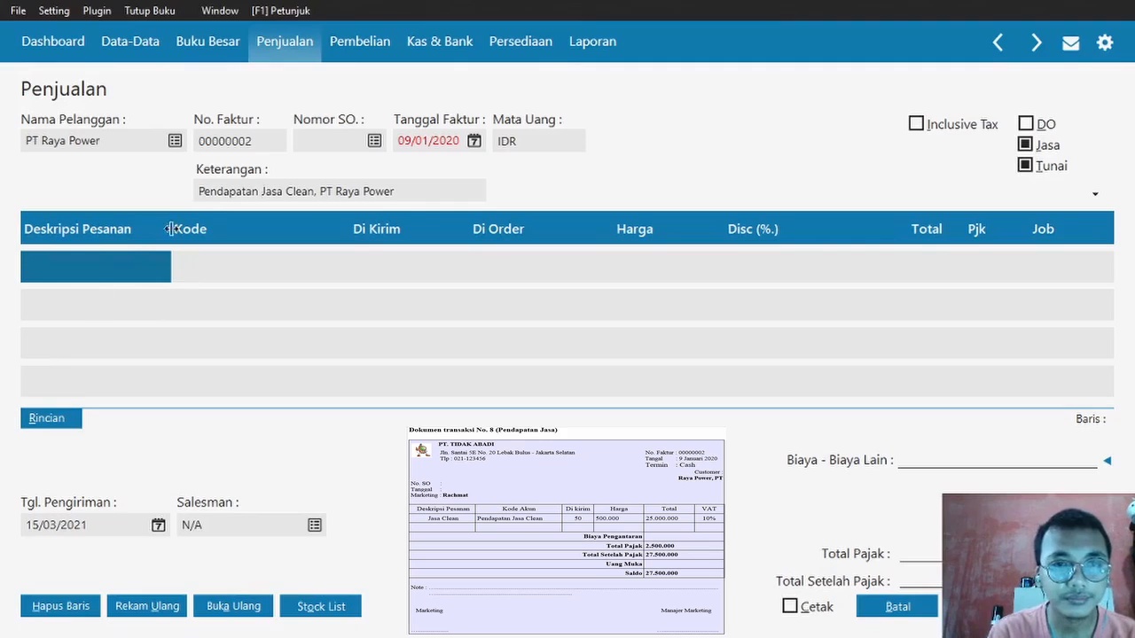
- Enter 'Pendapatan Jasa Clean' as the first line's Deskripsi Pesanan
left_click(100, 266)
key("Caps_Lock")
type("P")
key("Caps_Lock")
type("endapatan")
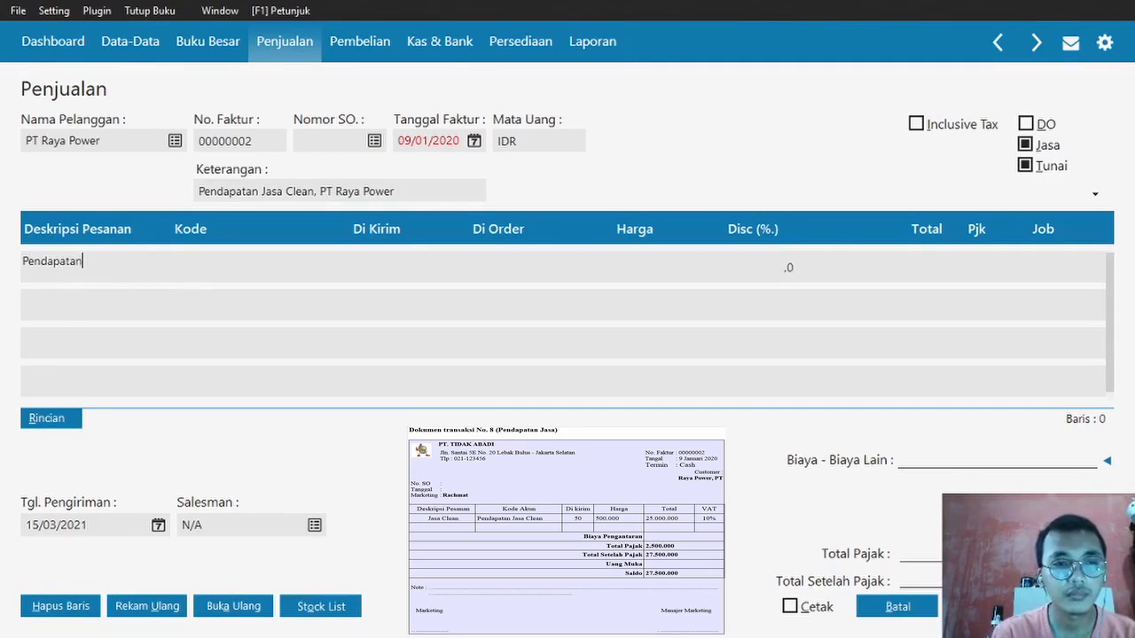
key("Caps_Lock")
type("J")
key("Caps_Lock")
type("aasa")
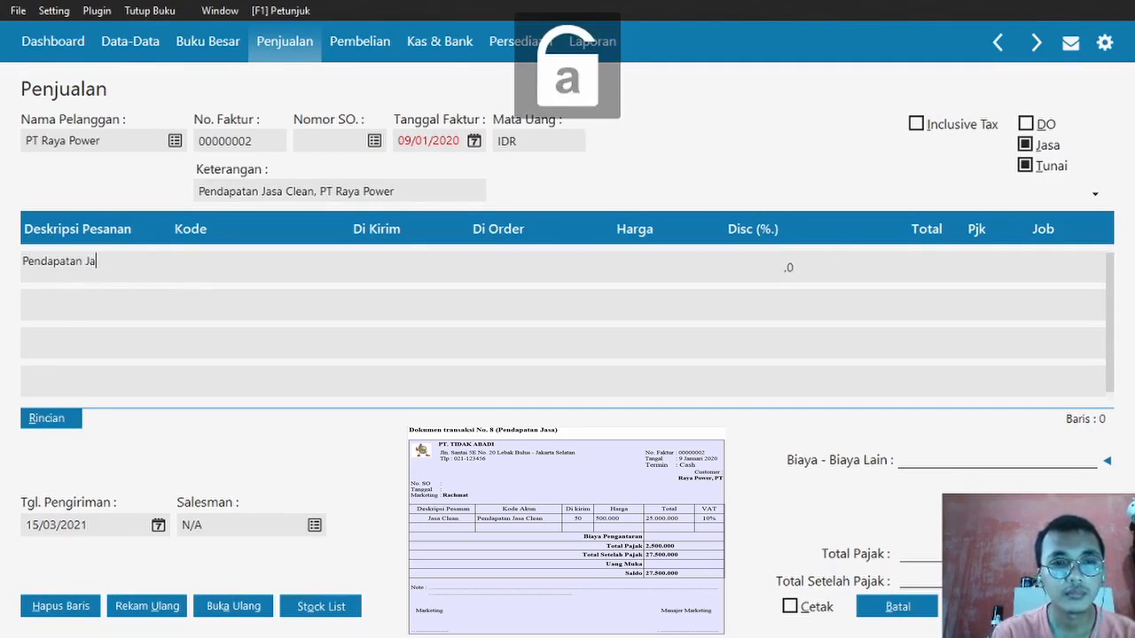
key("Caps_Lock")
type("C")
key("Caps_Lock")
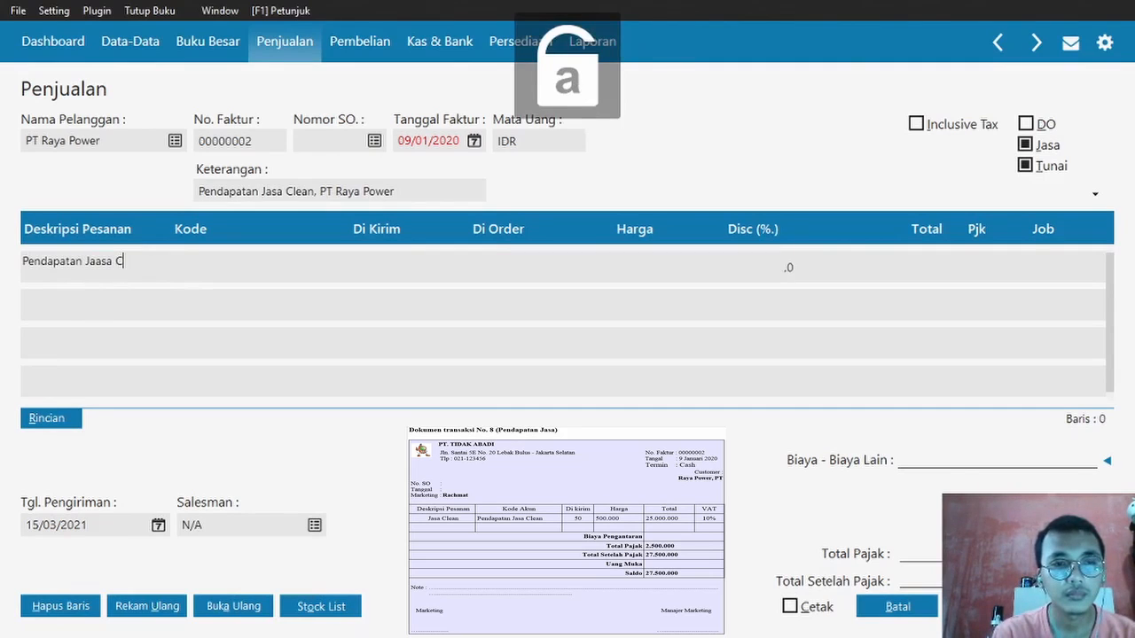
key("BackSpace")
key("BackSpace")
key("BackSpace")
key("BackSpace")
key("BackSpace")
type("sa")
key("Caps_Lock")
type("C")
key("Caps_Lock")
type("lean")
key("Return")
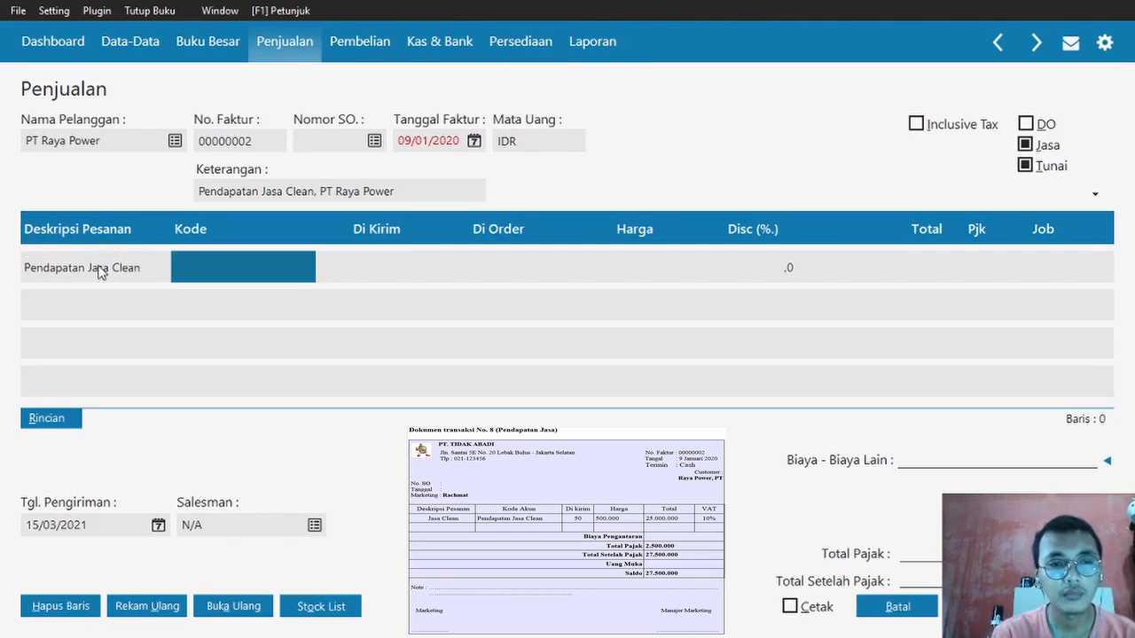
double_click(226, 263)
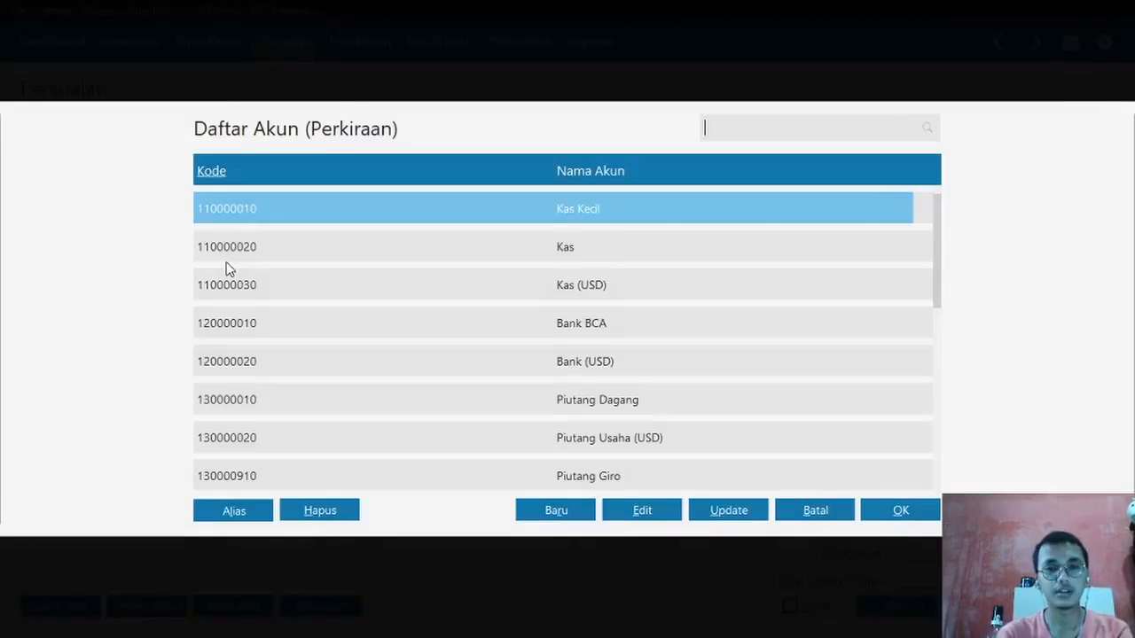
key("Down")
key("Down")
key("Down")
key("Down")
key("Down")
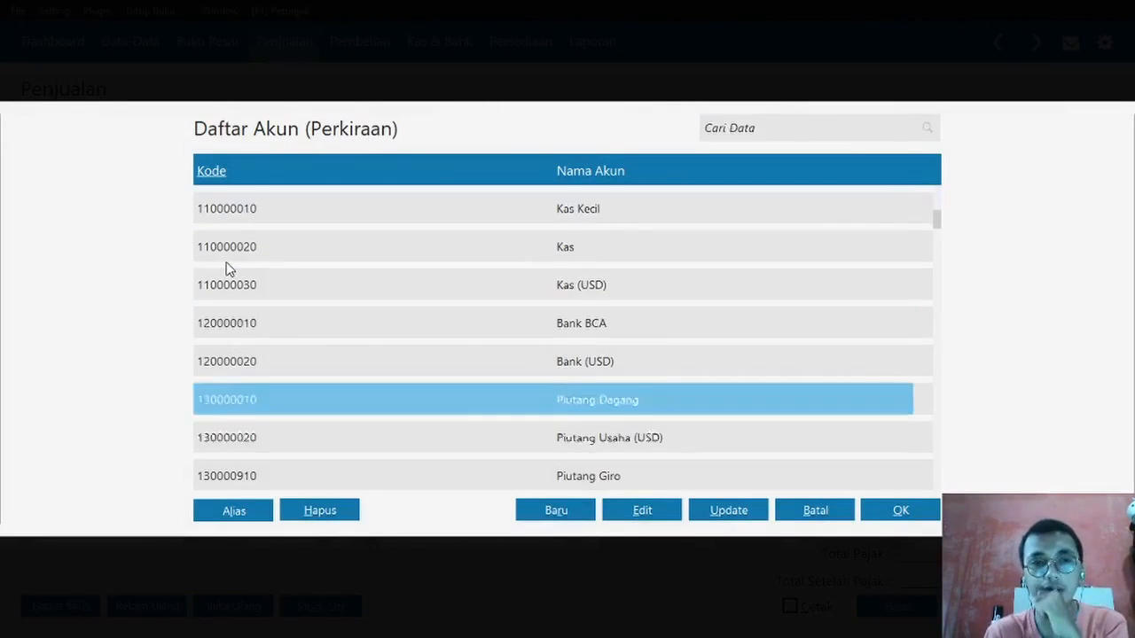
key("Down")
key("Down")
key("Down")
key("Down")
key("Down")
key("Down")
key("Down")
key("Down")
key("Down")
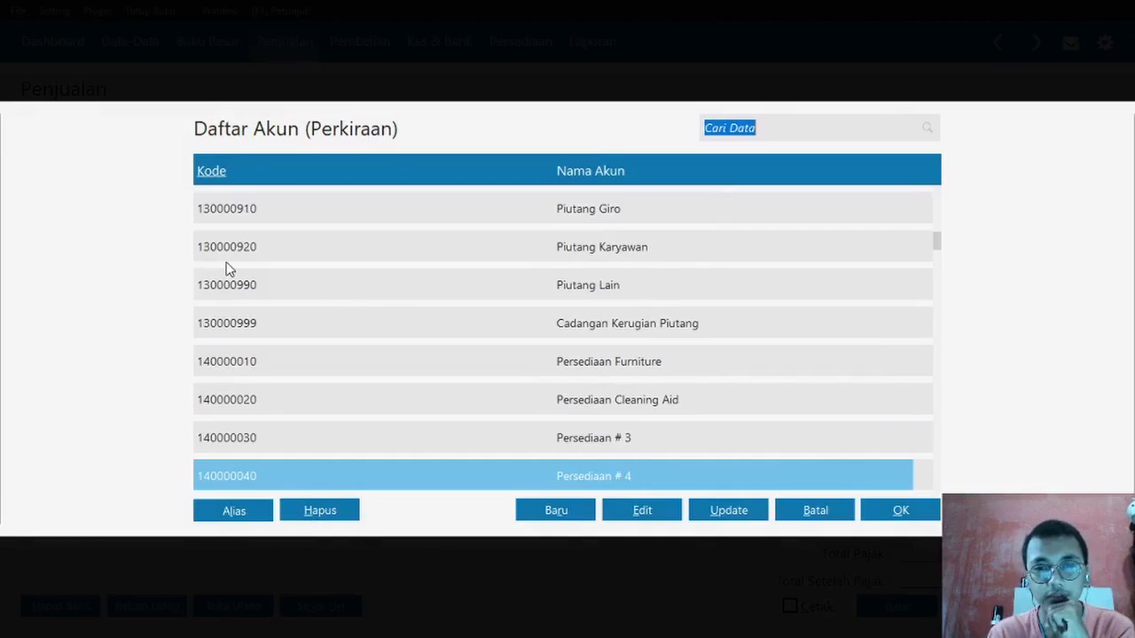
key("Down")
key("Down")
key("Down")
key("Down")
key("Down")
key("Down")
key("Down")
key("Down")
key("Down")
key("Down")
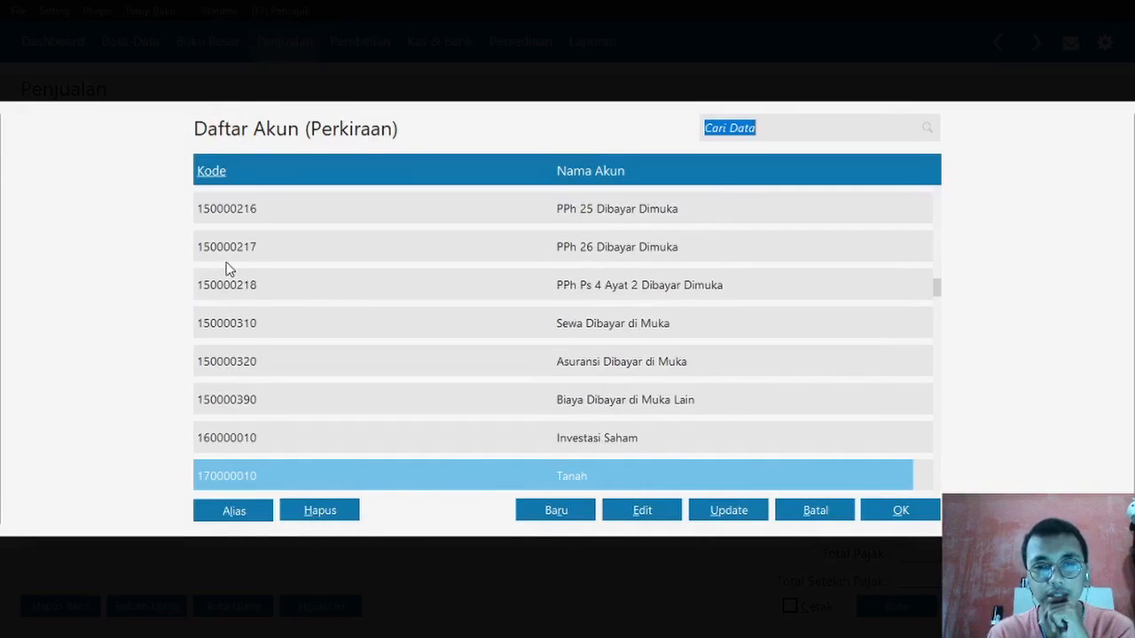
key("Down")
key("Down")
key("Down")
key("Down")
key("Down")
key("Down")
key("Down")
key("Down")
key("Down")
key("Down")
key("Down")
key("Down")
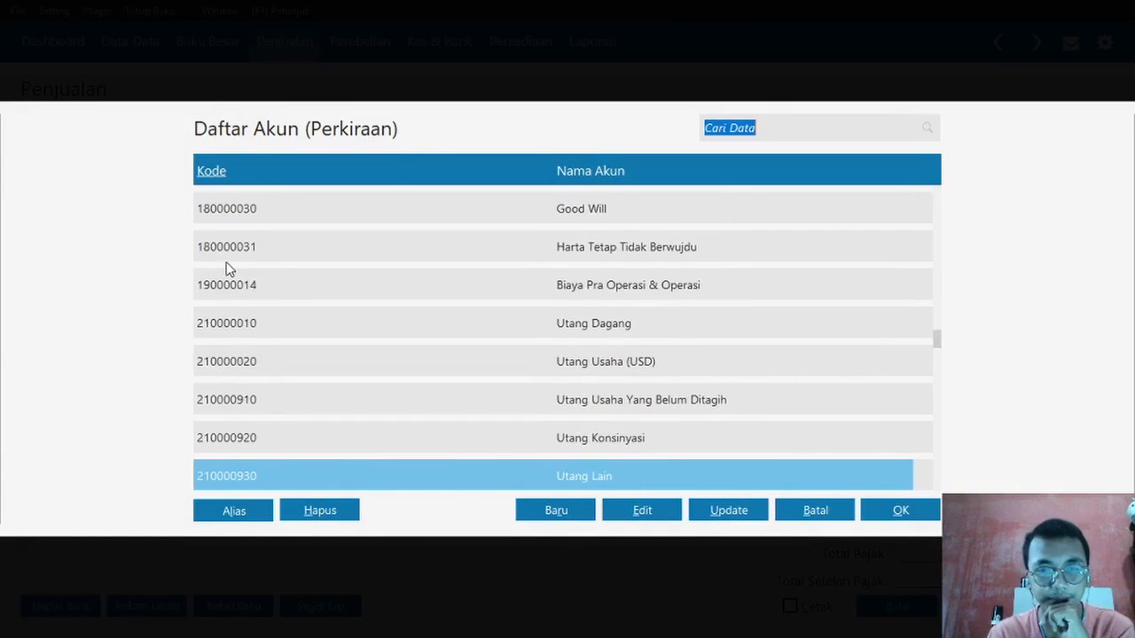
key("Down")
key("Down")
key("Down")
key("Down")
key("Down")
key("Down")
key("Down")
key("Down")
key("Down")
key("Down")
key("Down")
key("Down")
key("Down")
key("Down")
key("Down")
key("Up")
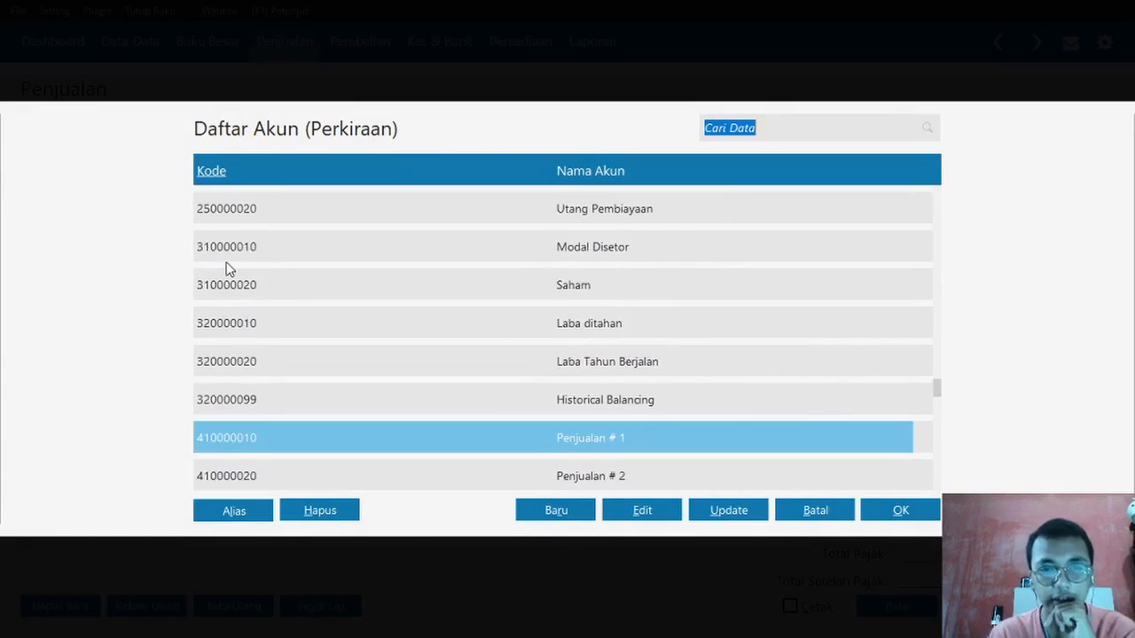
left_click(636, 511)
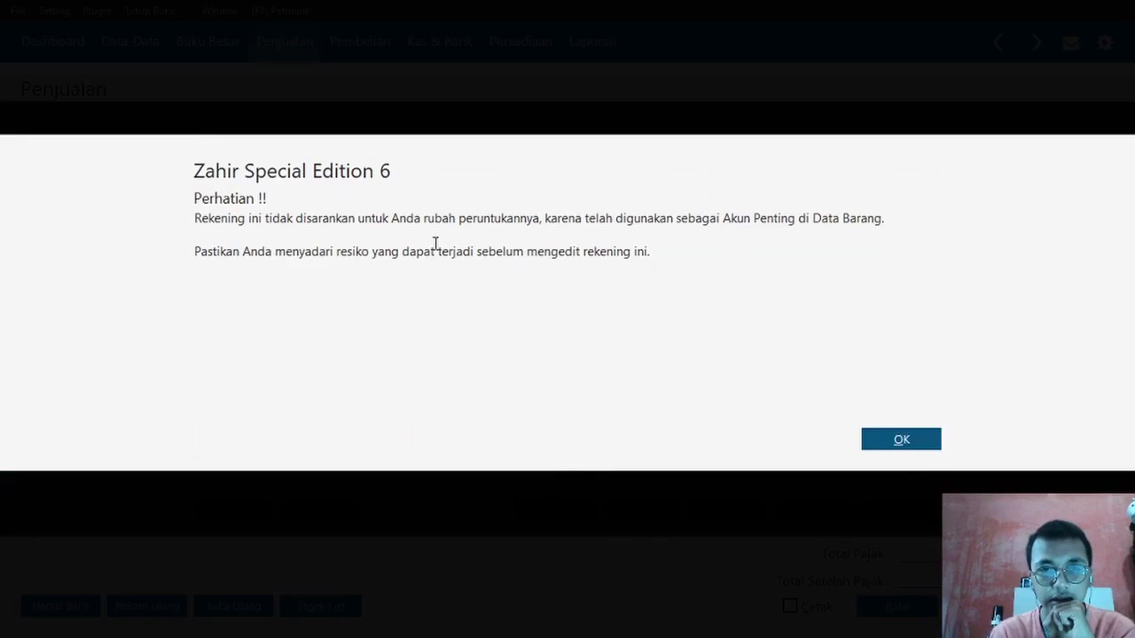
left_click(908, 450)
- Rename the account 'Pendapatan Jasa Clean', save it, and assign it to the first invoice line
triple_click(405, 291)
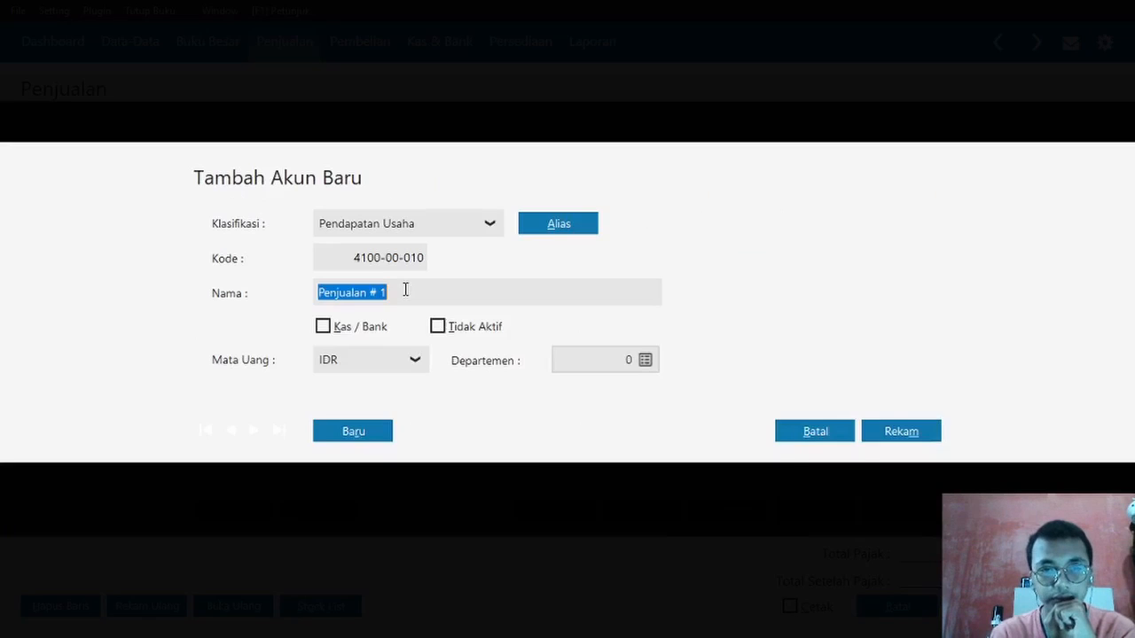
key("BackSpace")
key("Caps_Lock")
type("P")
key("Caps_Lock")
type("enda")
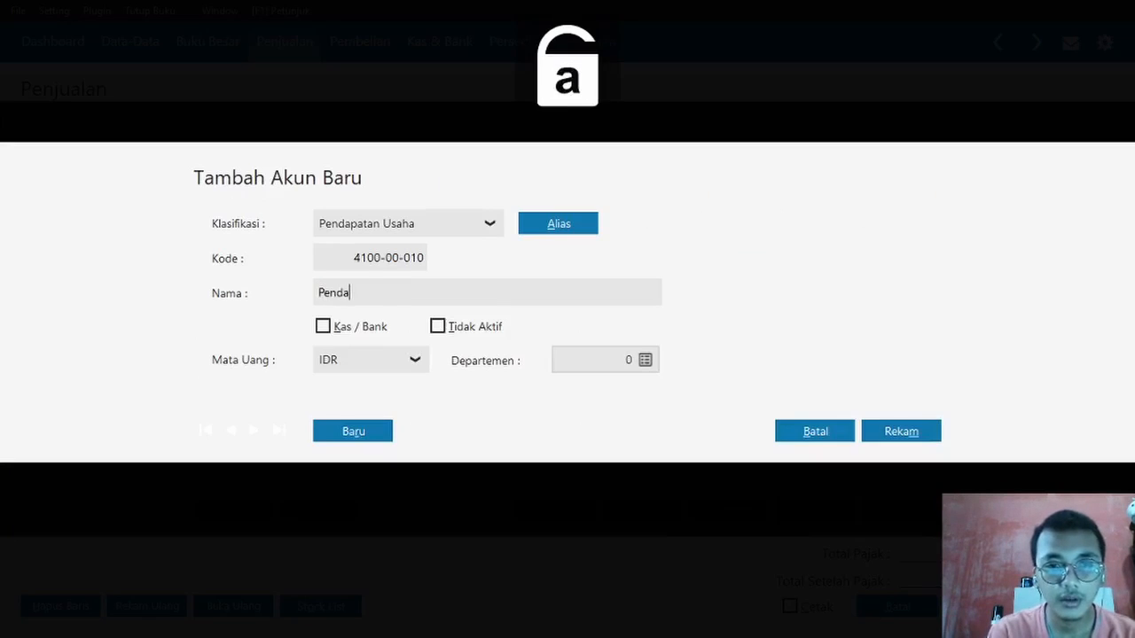
type("patan")
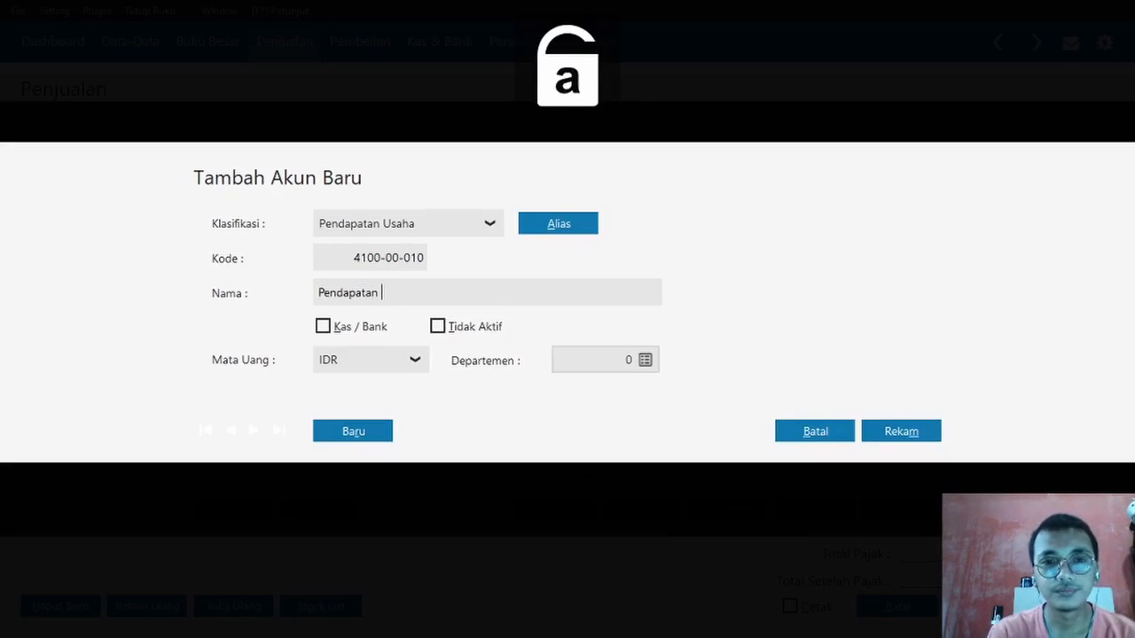
key("Caps_Lock")
type("J")
key("Caps_Lock")
type("asa")
key("Caps_Lock")
type("C")
key("Caps_Lock")
type("lean")
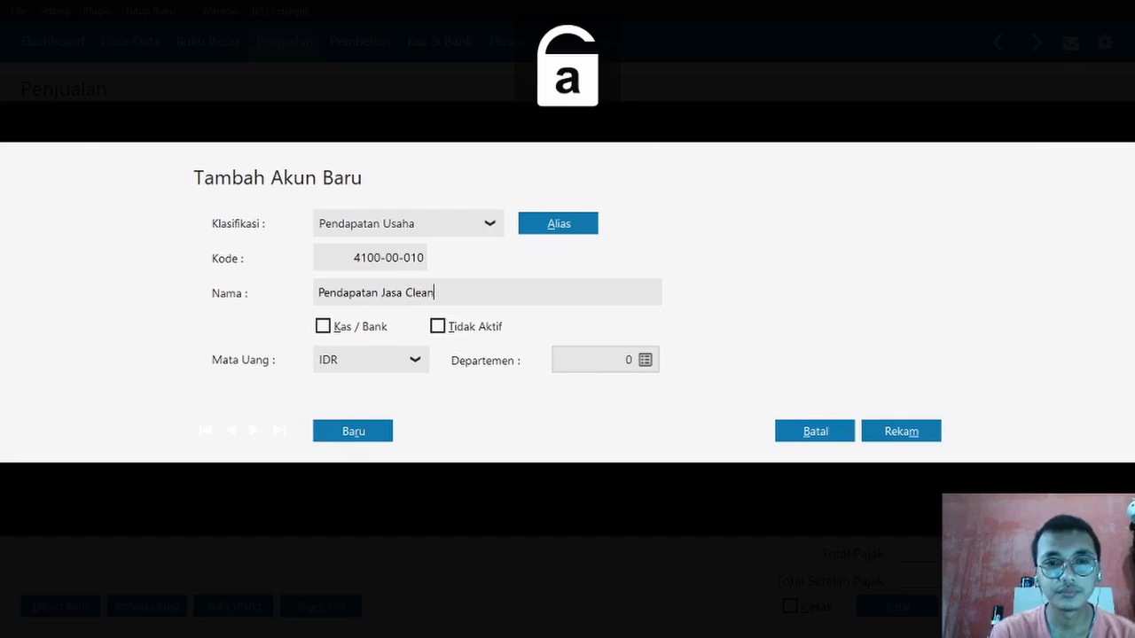
left_click(895, 431)
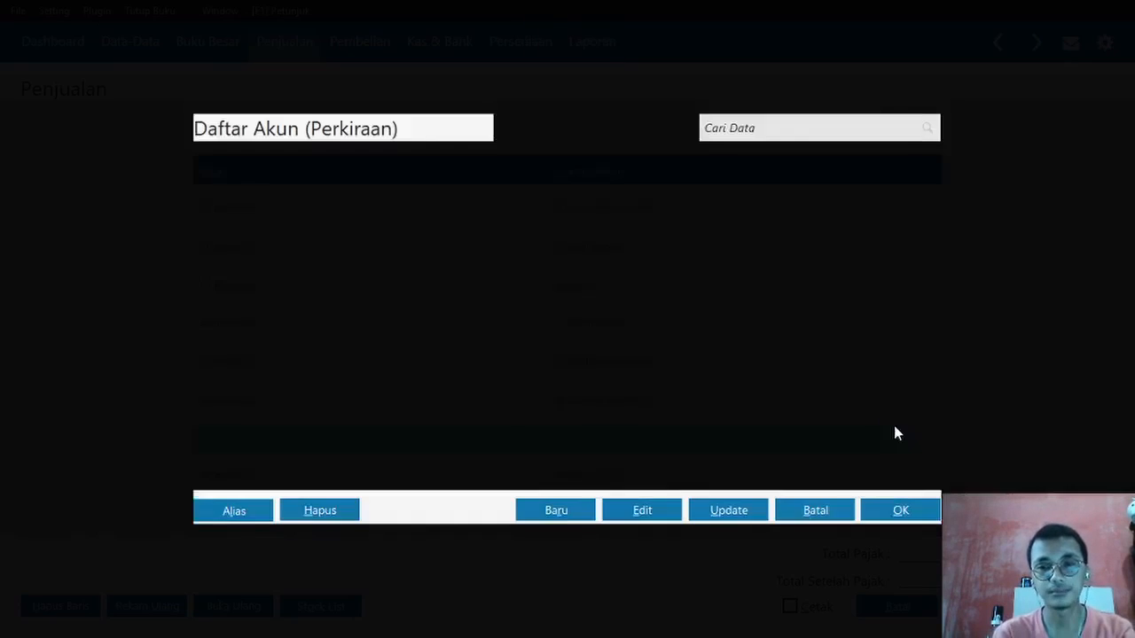
double_click(638, 323)
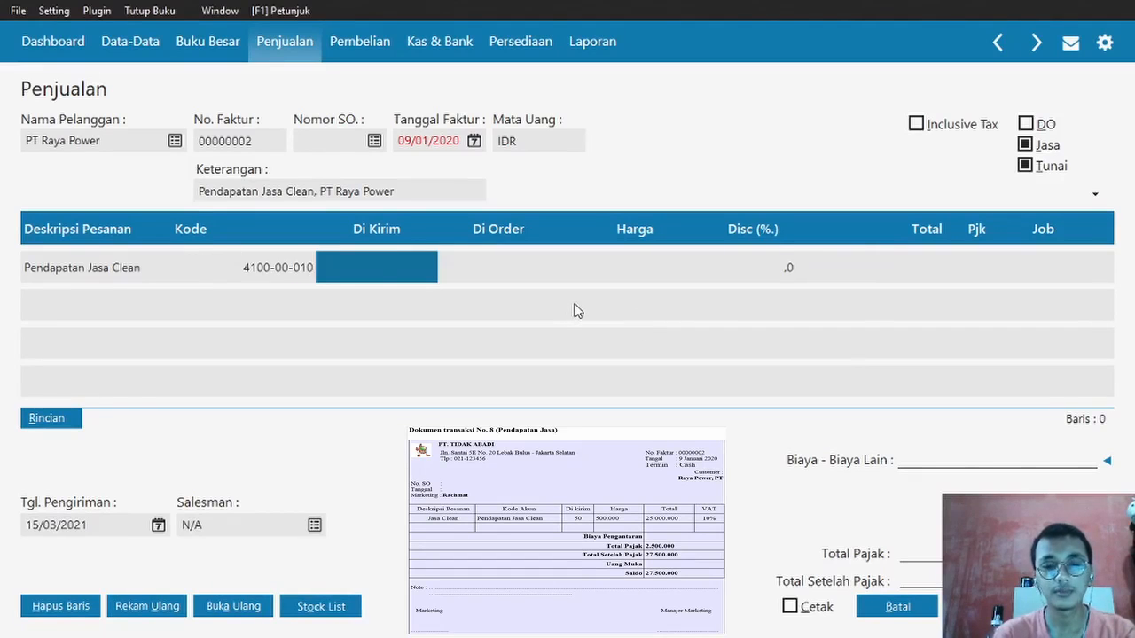
- Enter 50 units at a price of 500.000.000 on the Jasa Clean line
type("50")
key("Return")
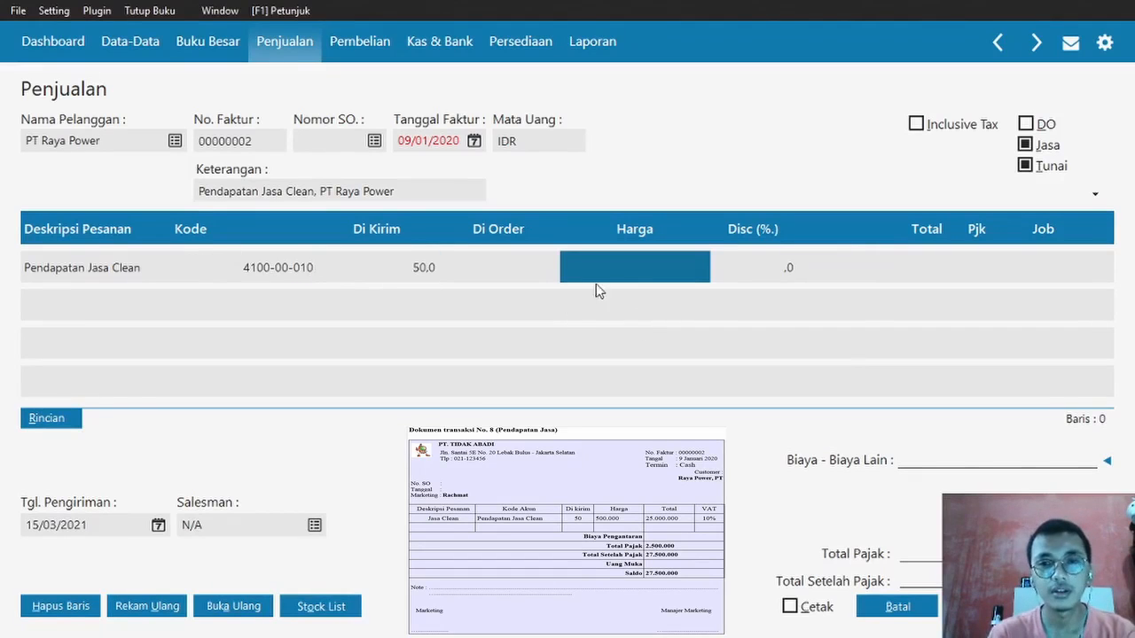
key("alt+Tab")
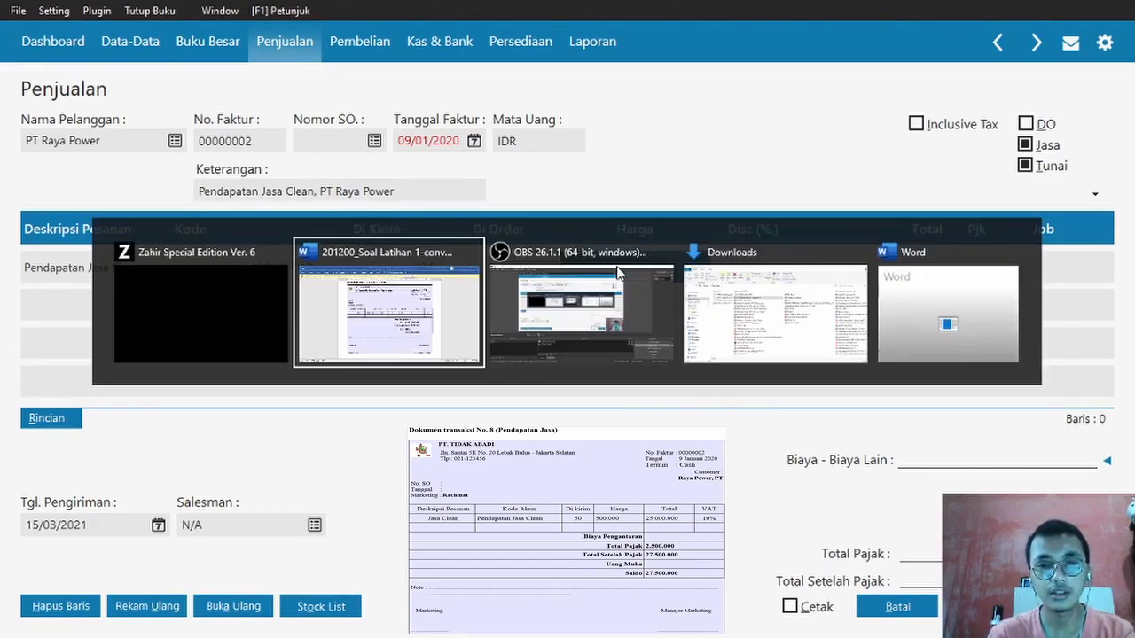
key("alt+Tab")
key("Tab")
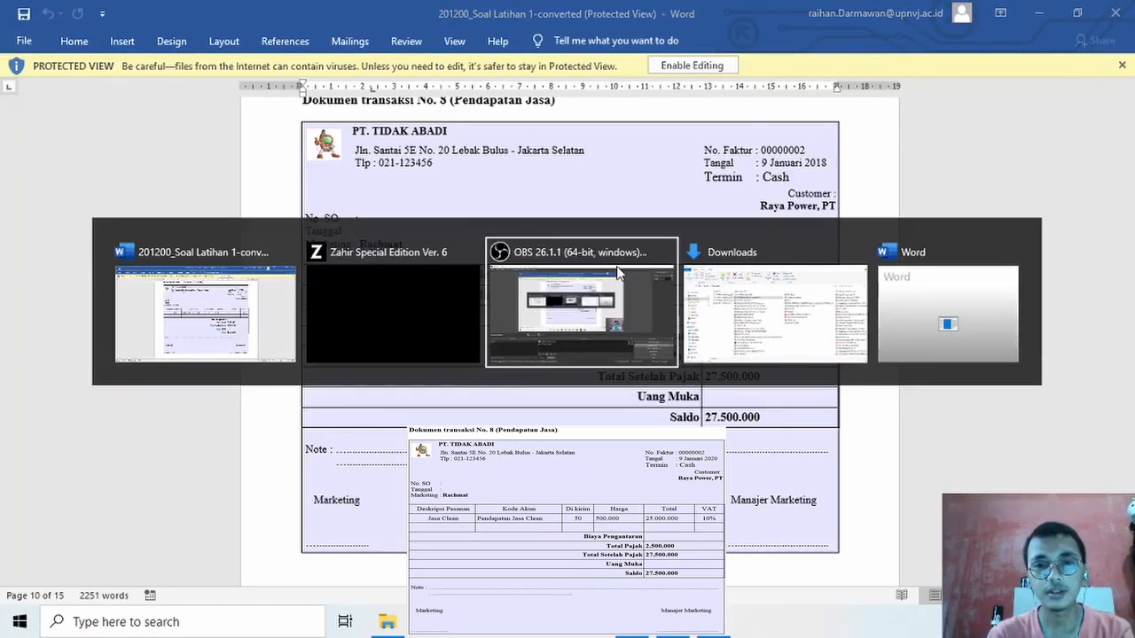
key("Tab")
key("Tab")
key("Tab")
key("Tab")
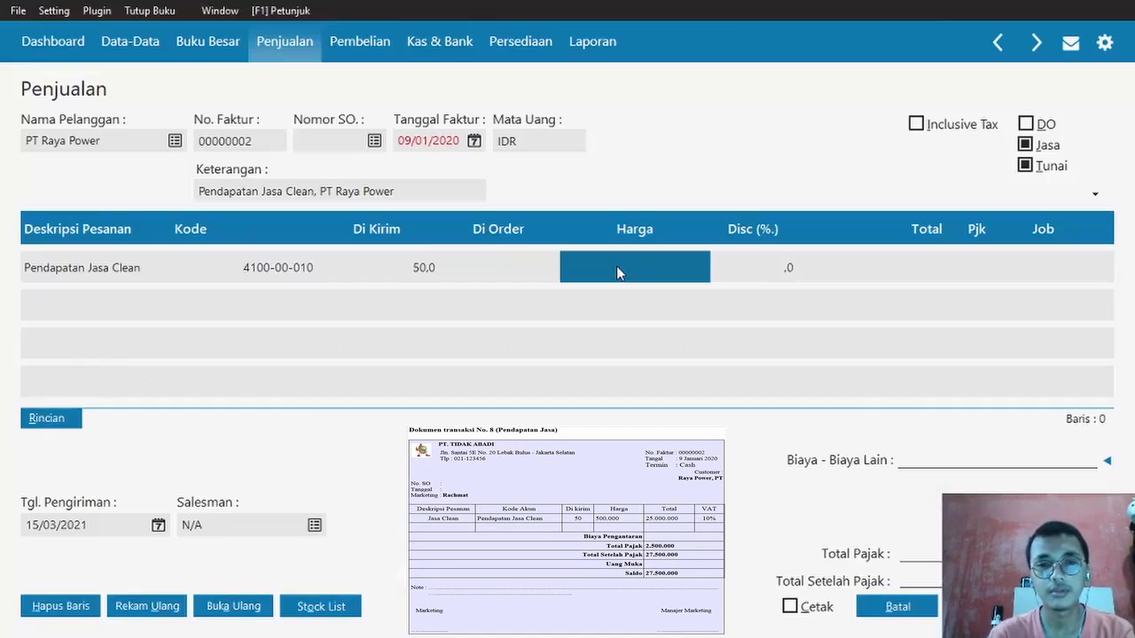
left_click(618, 272)
type("500.000.")
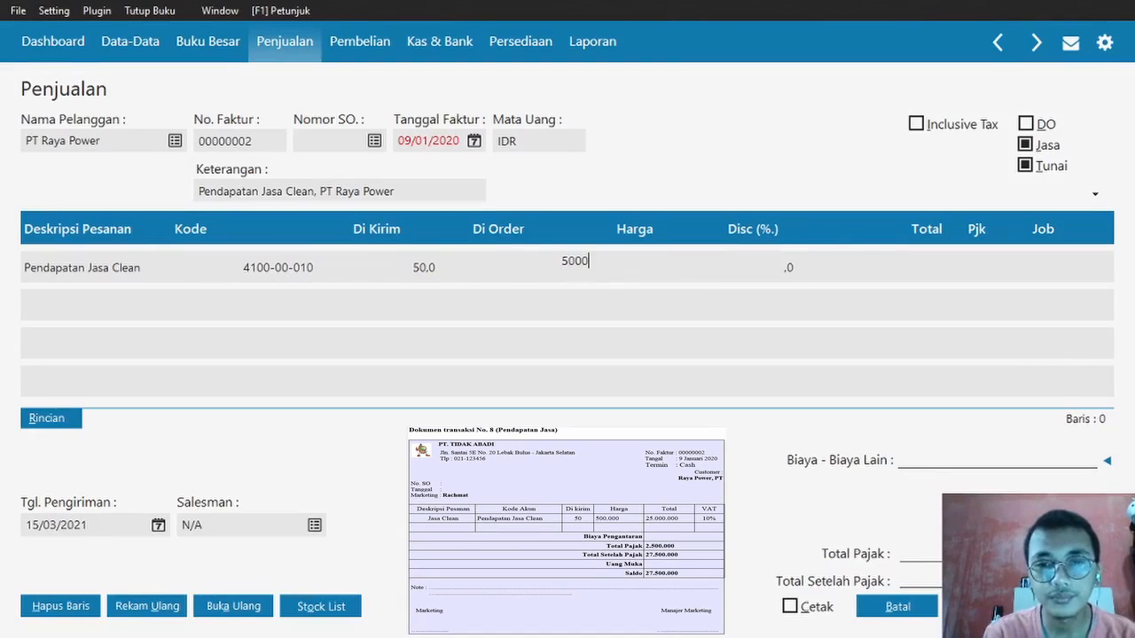
type("0000")
key("Return")
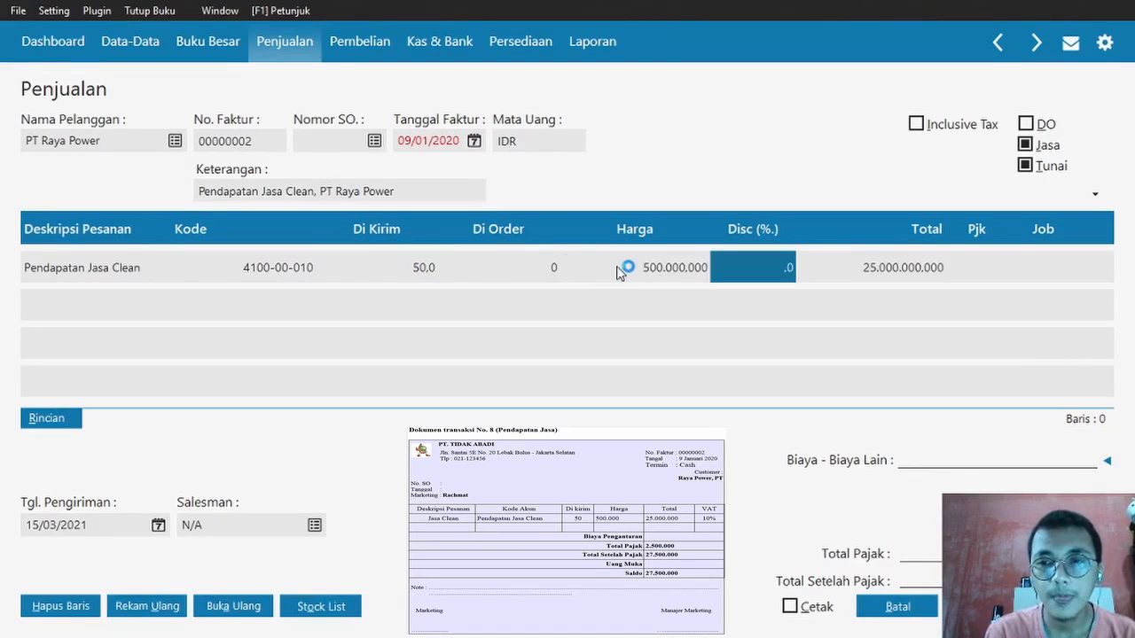
- Apply VAT to the line, record invoice 00000002, and close it
key("Return")
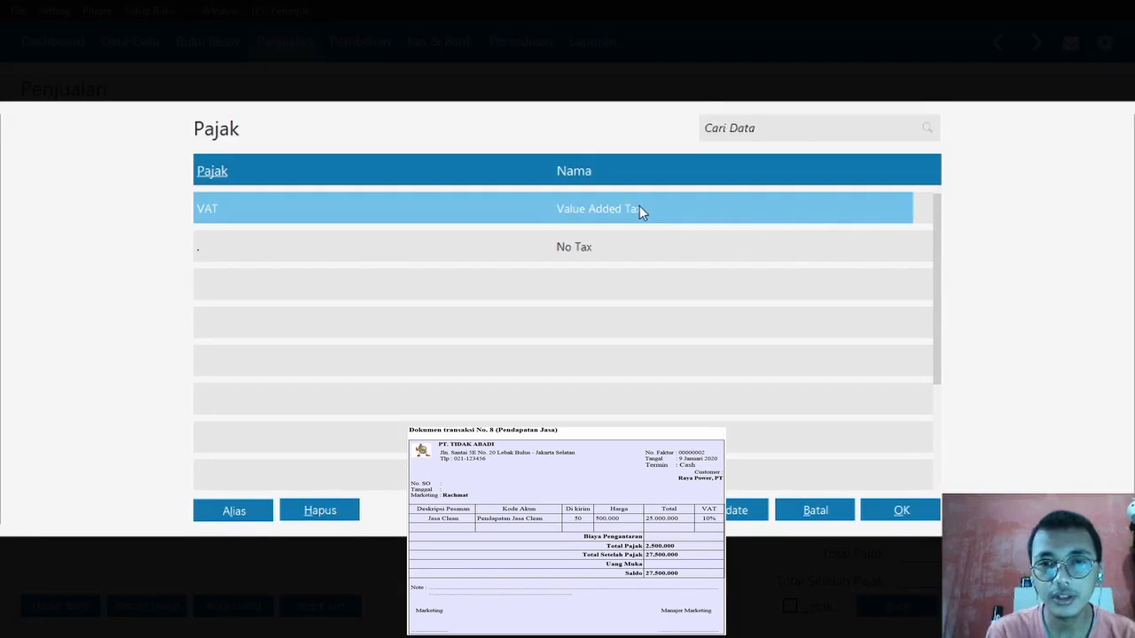
double_click(639, 208)
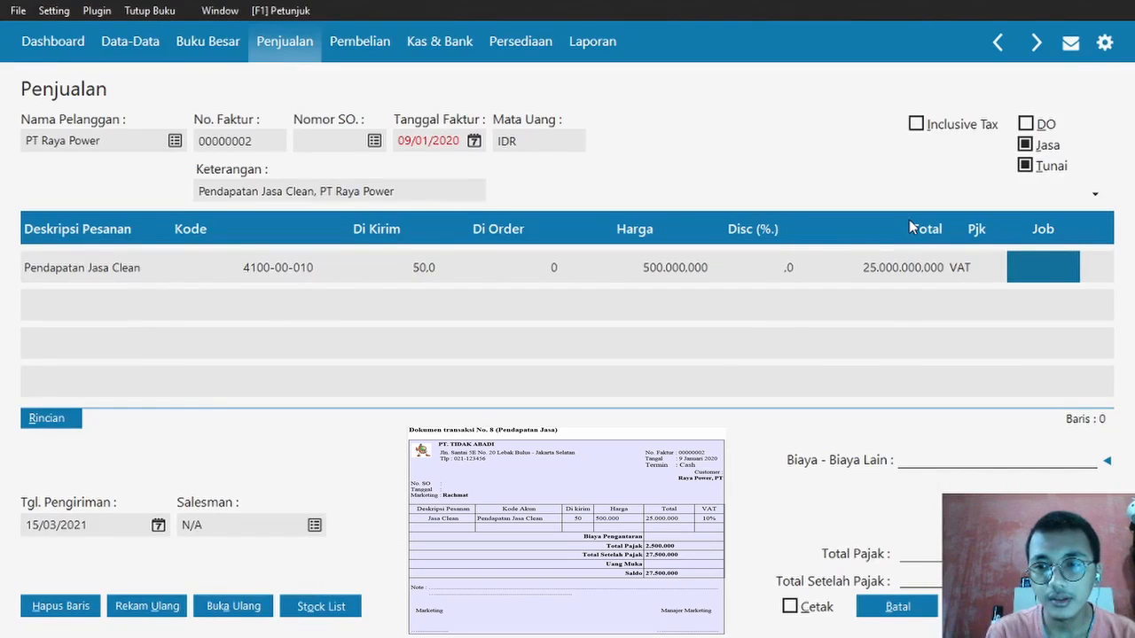
key("Return")
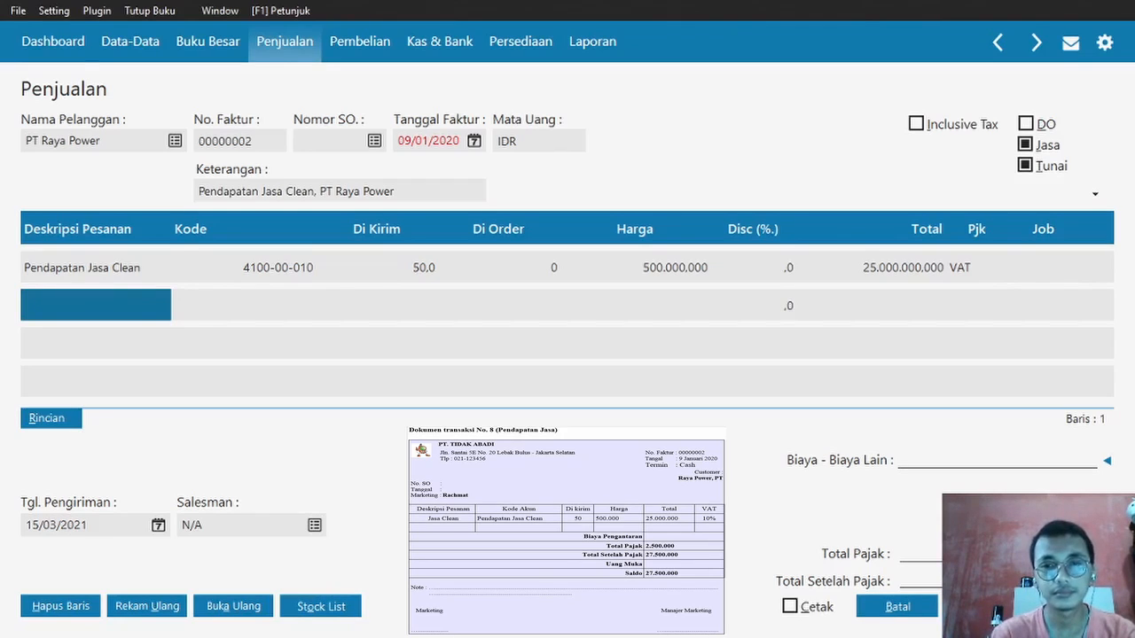
left_click(1071, 606)
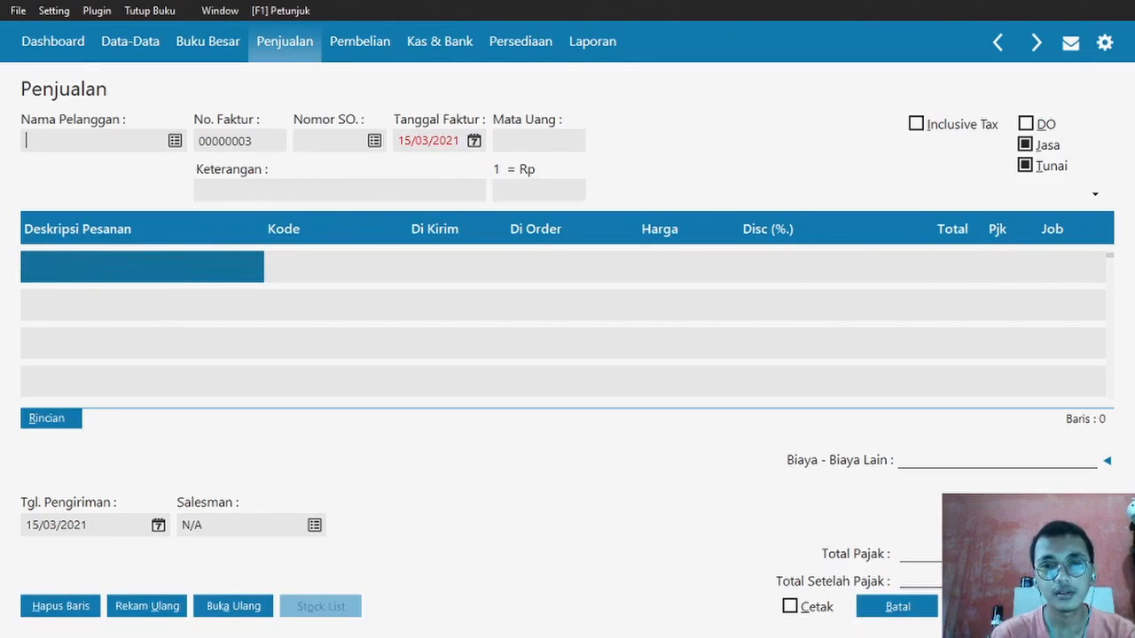
key("Escape")
key("Escape")
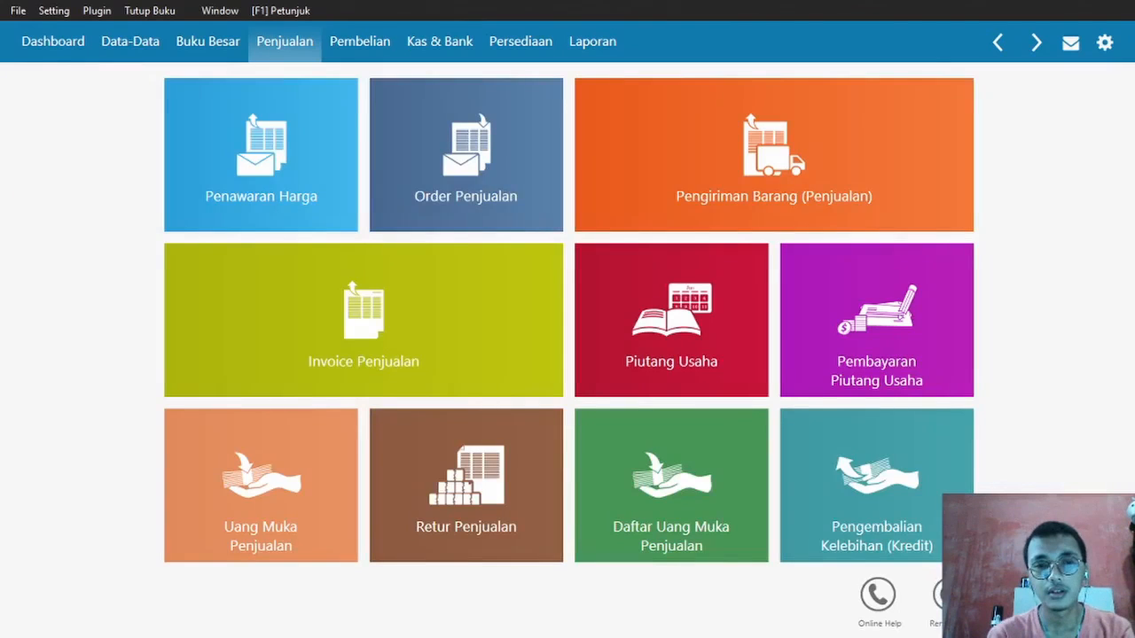
key("alt+Tab")
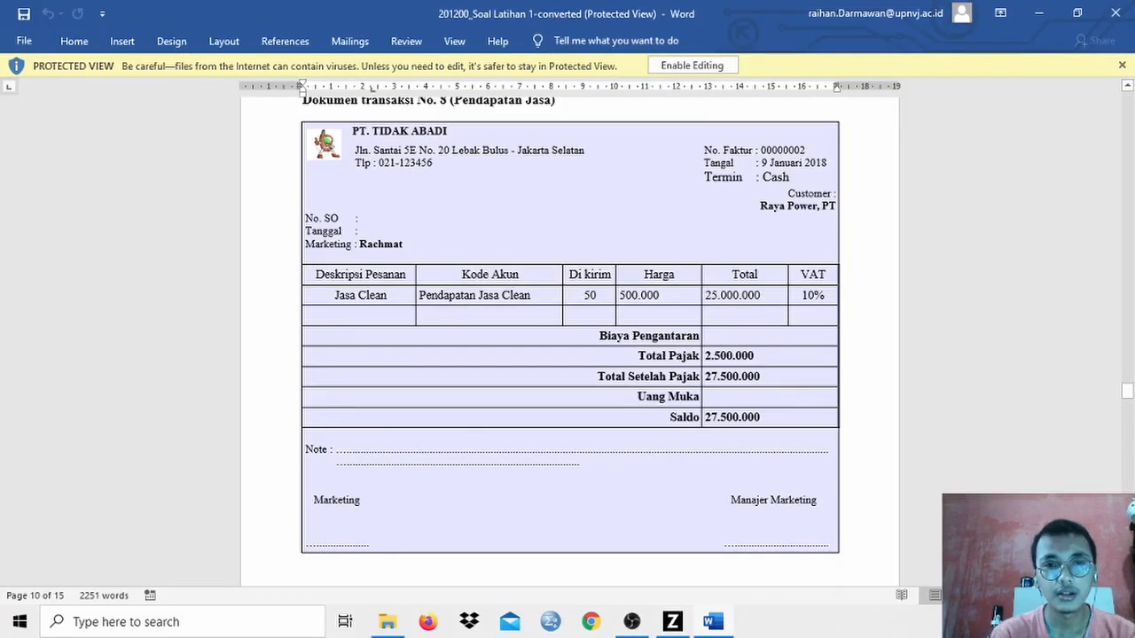
scroll(734, 373, "down", 10)
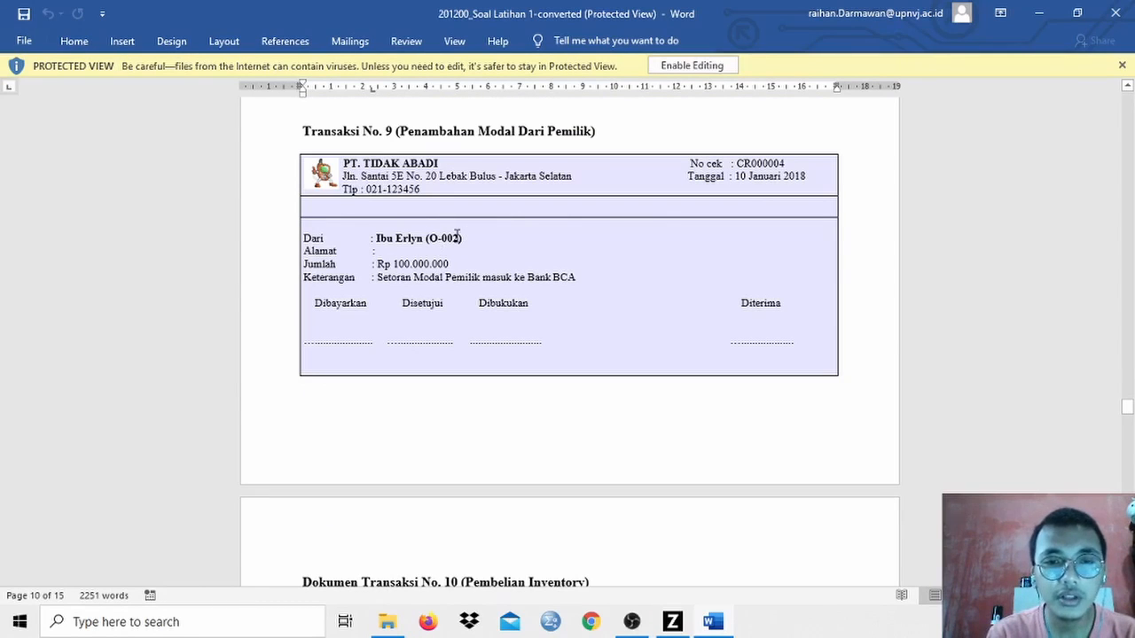
key("alt+Tab")
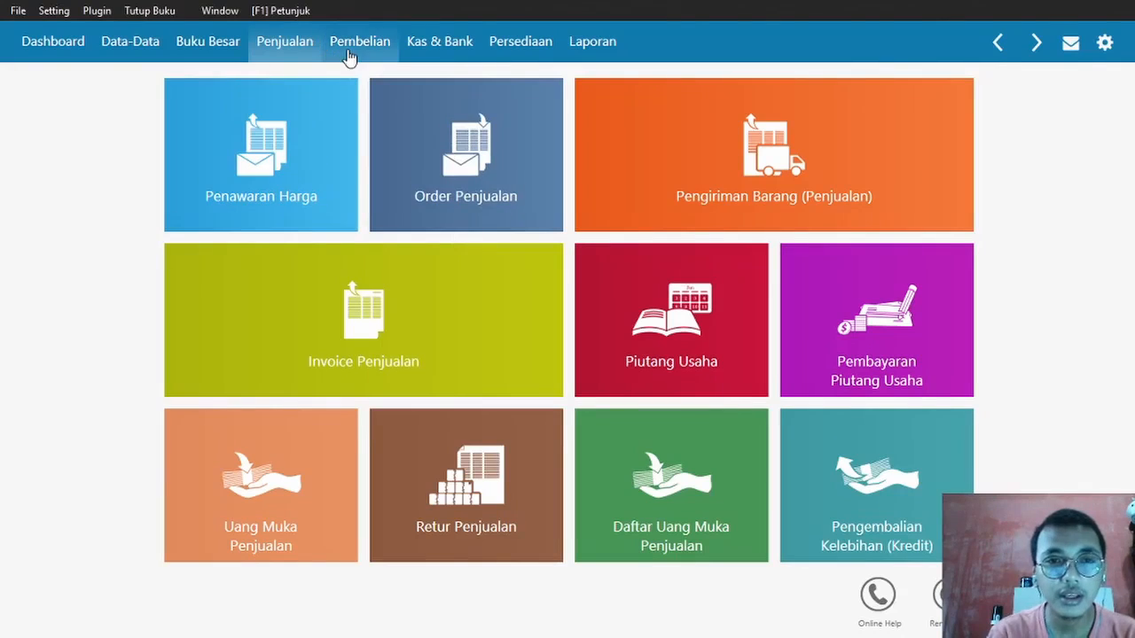
- Open a new Kas Masuk receipt CR000003 into Bank BCA from Kas & Bank
left_click(437, 46)
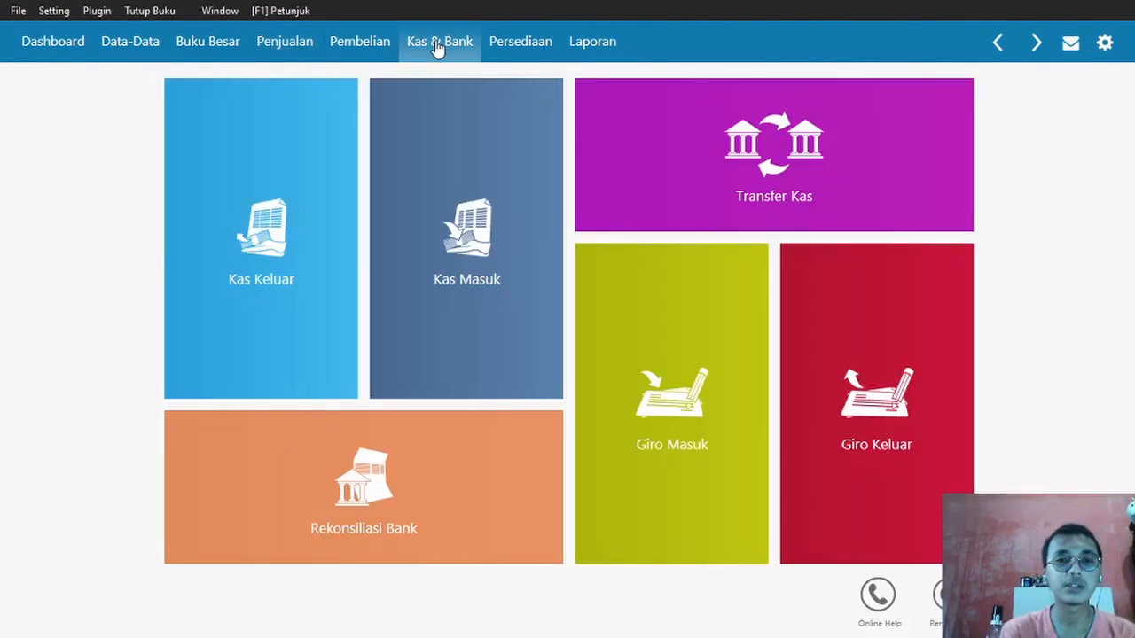
left_click(473, 182)
left_click(40, 605)
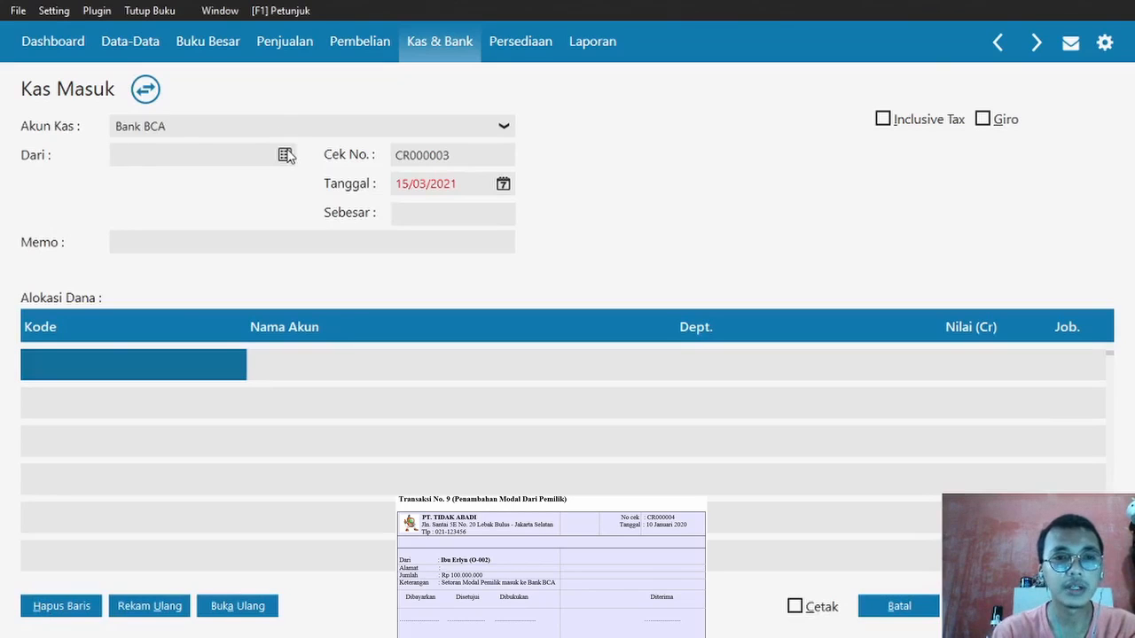
- Start a new Others-type contact with ID O-002, marked as Personal
left_click(286, 156)
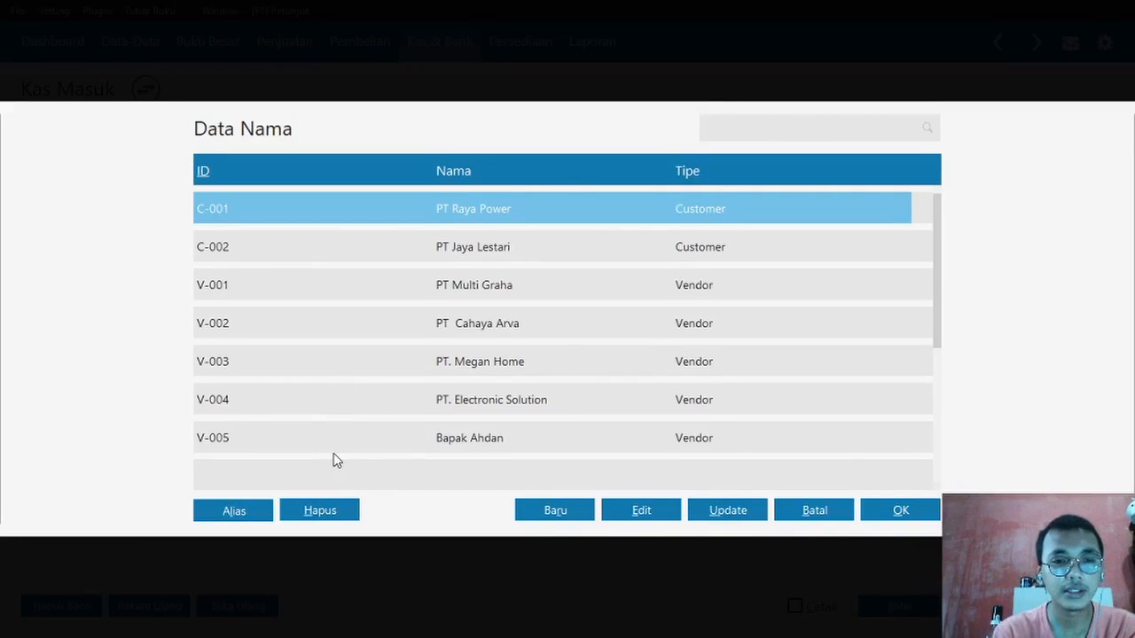
left_click(548, 510)
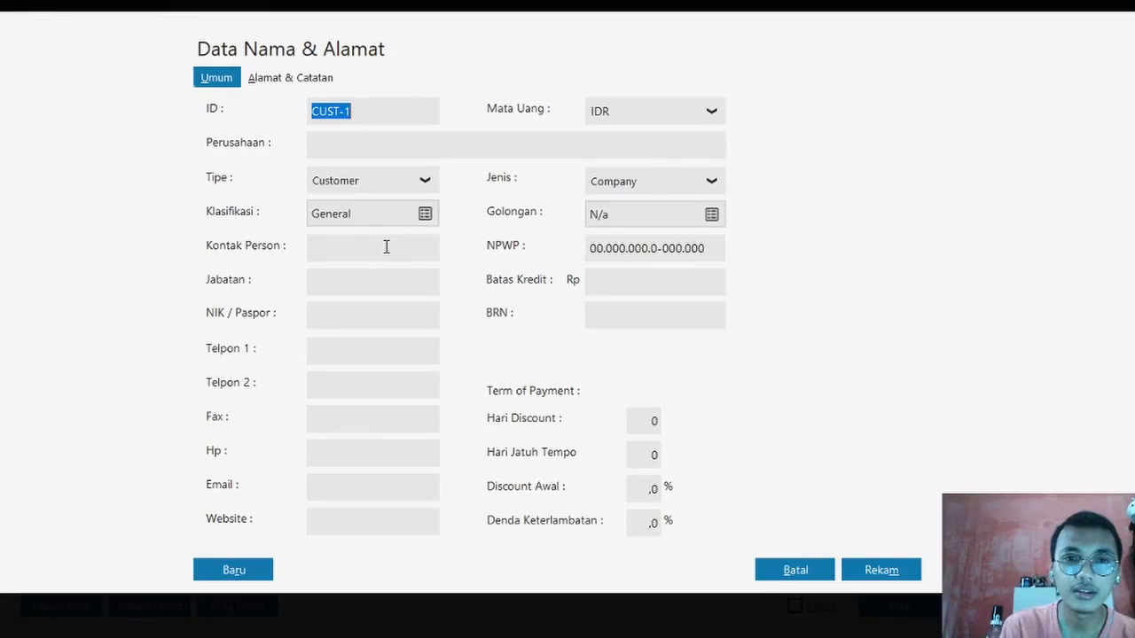
left_click(390, 213)
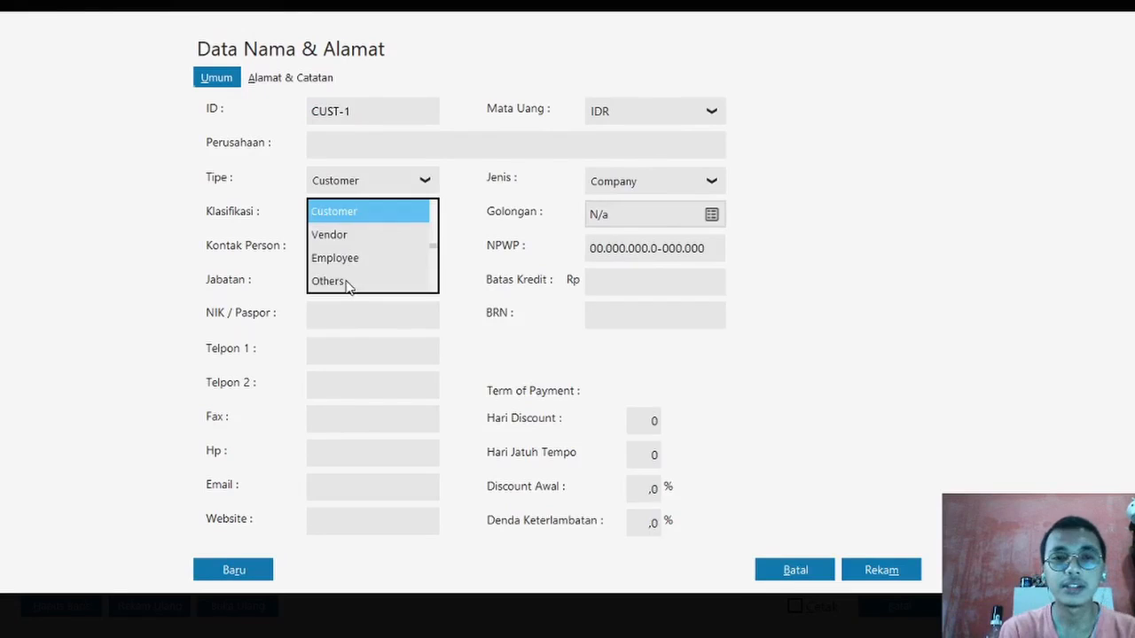
left_click(346, 283)
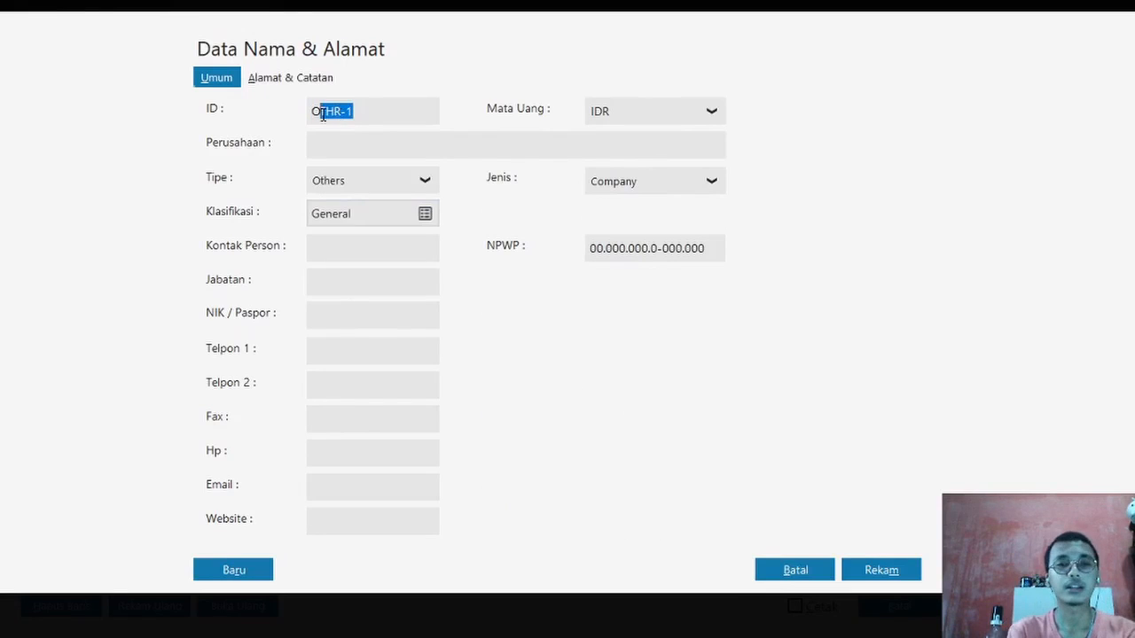
type("O-002")
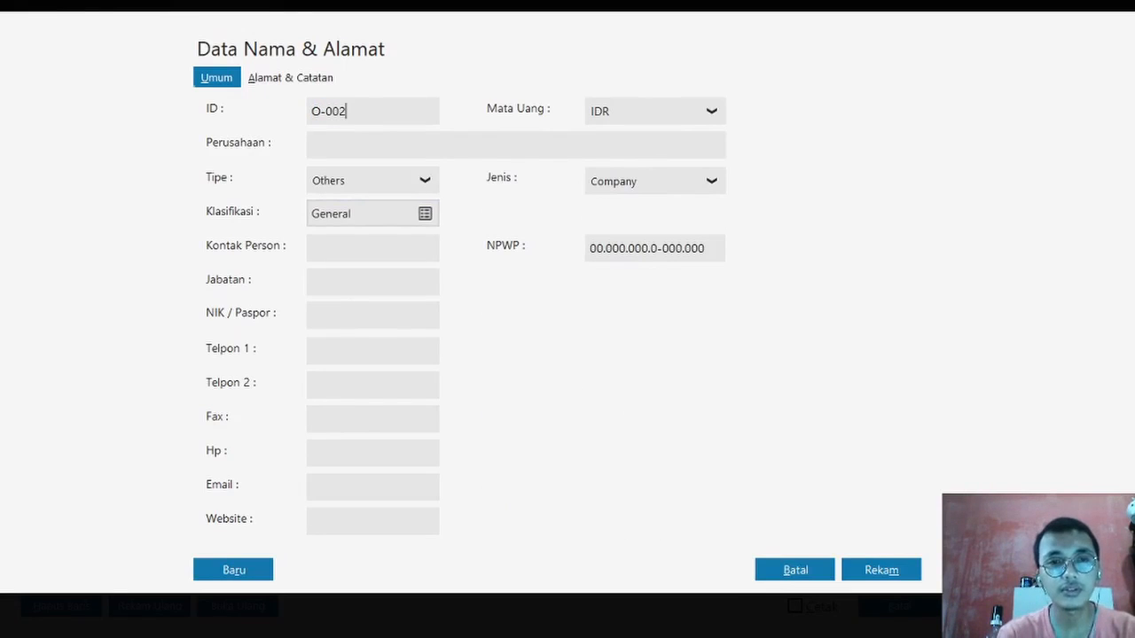
left_click(326, 150)
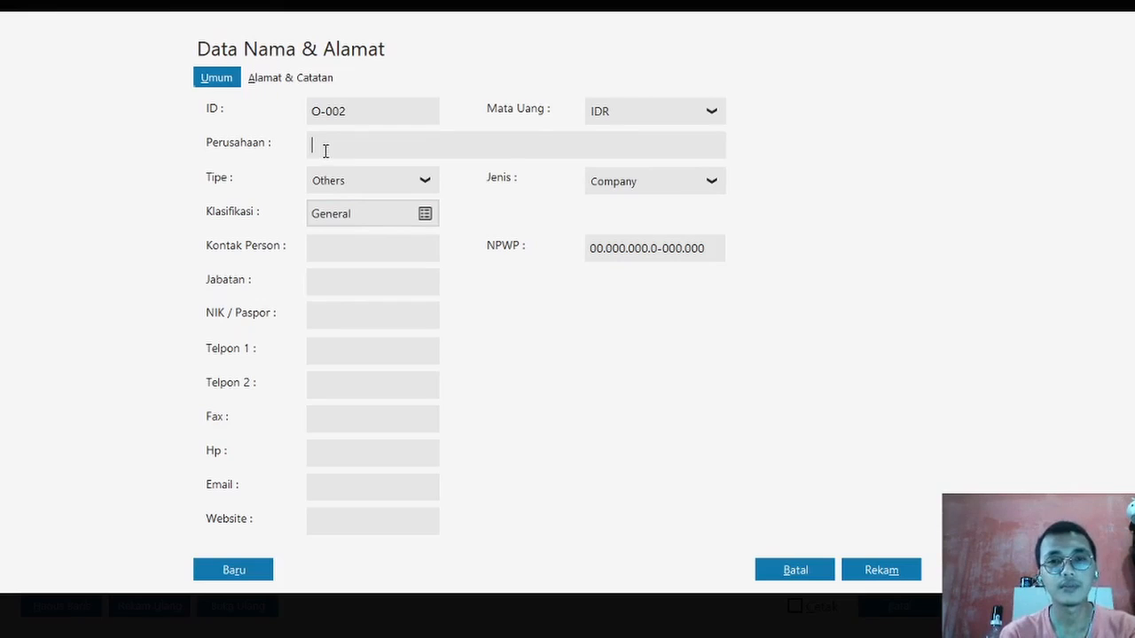
left_click(636, 187)
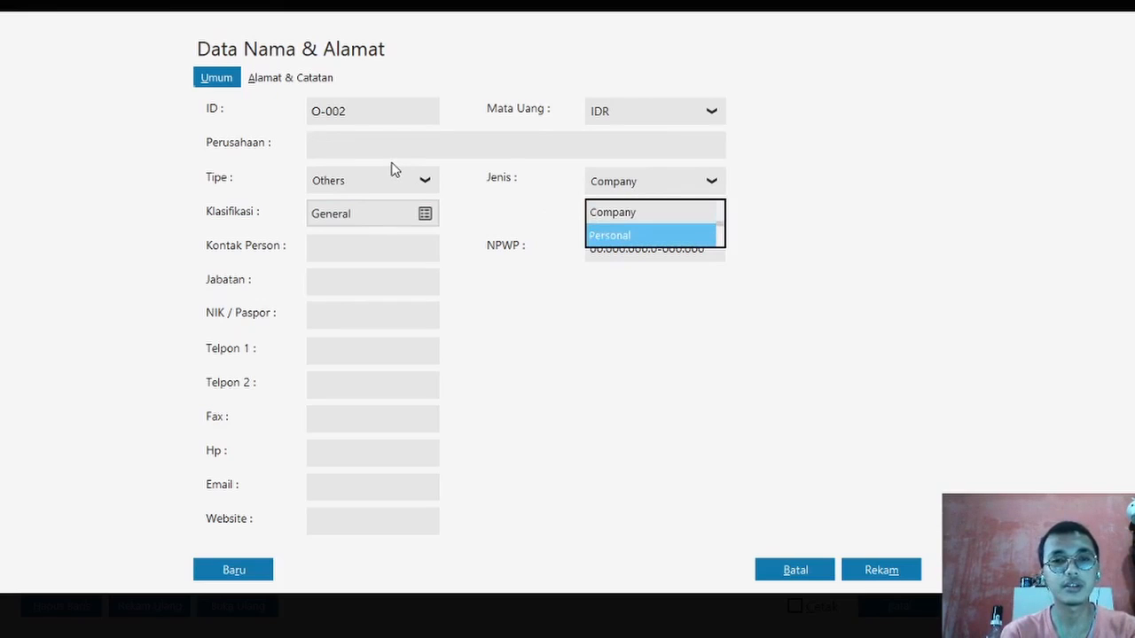
left_click(426, 147)
- Enter the owner's name, save despite the tax-number warning, and set O-002 as payer
key("Caps_Lock")
type("I")
key("Caps_Lock")
type("bu")
key("Caps_Lock")
type("E")
key("Caps_Lock")
type("rlyn")
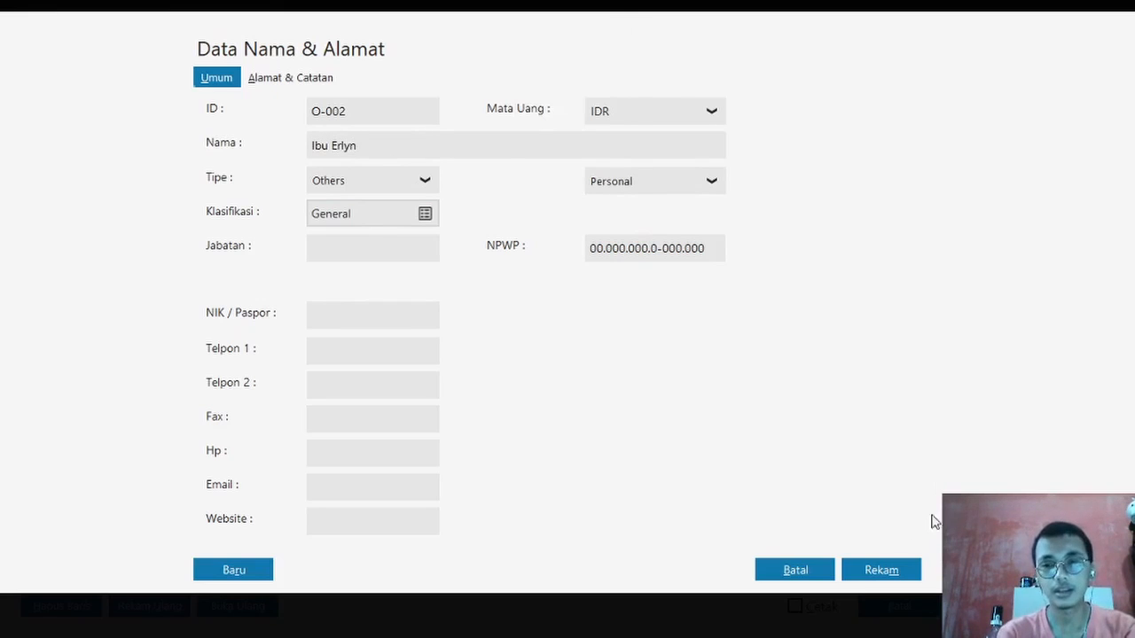
left_click(890, 569)
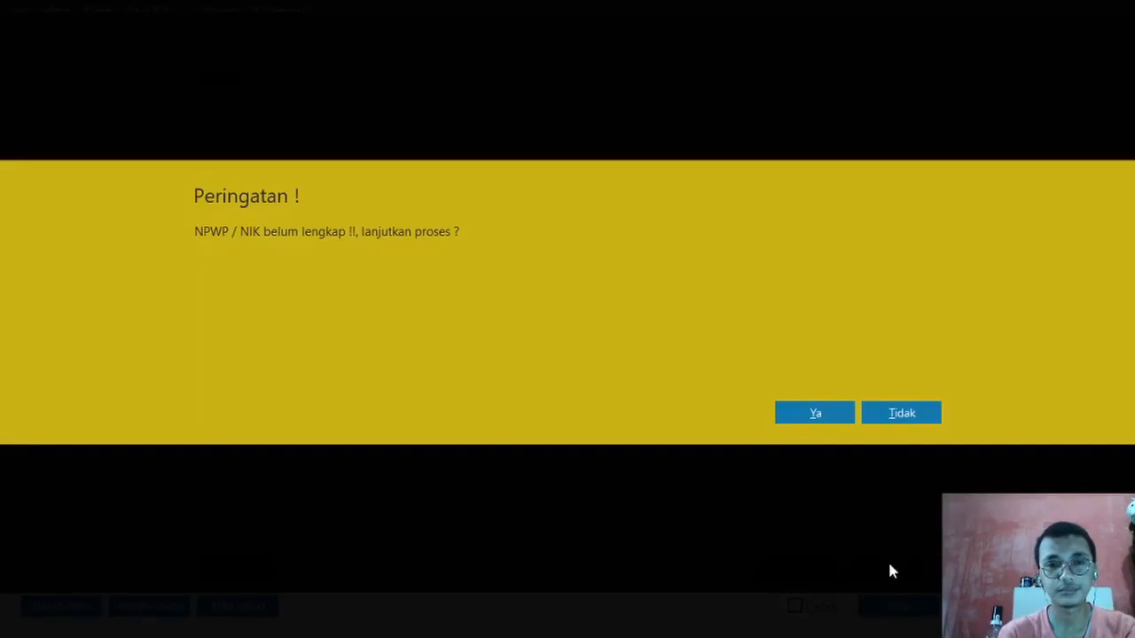
left_click(797, 412)
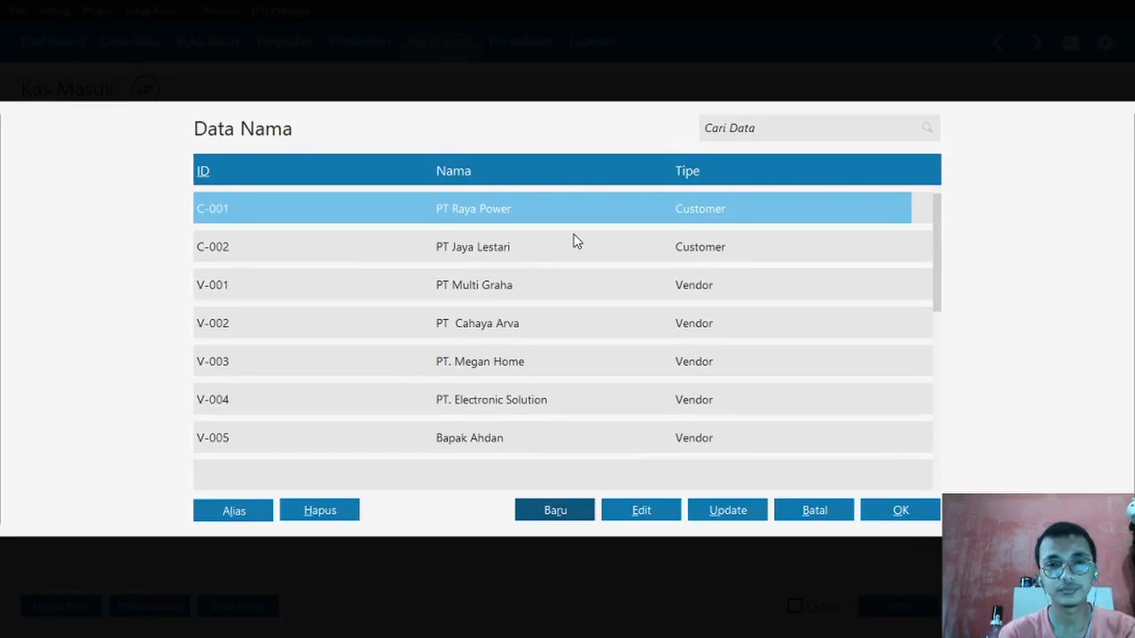
left_click_drag(937, 238, 935, 387)
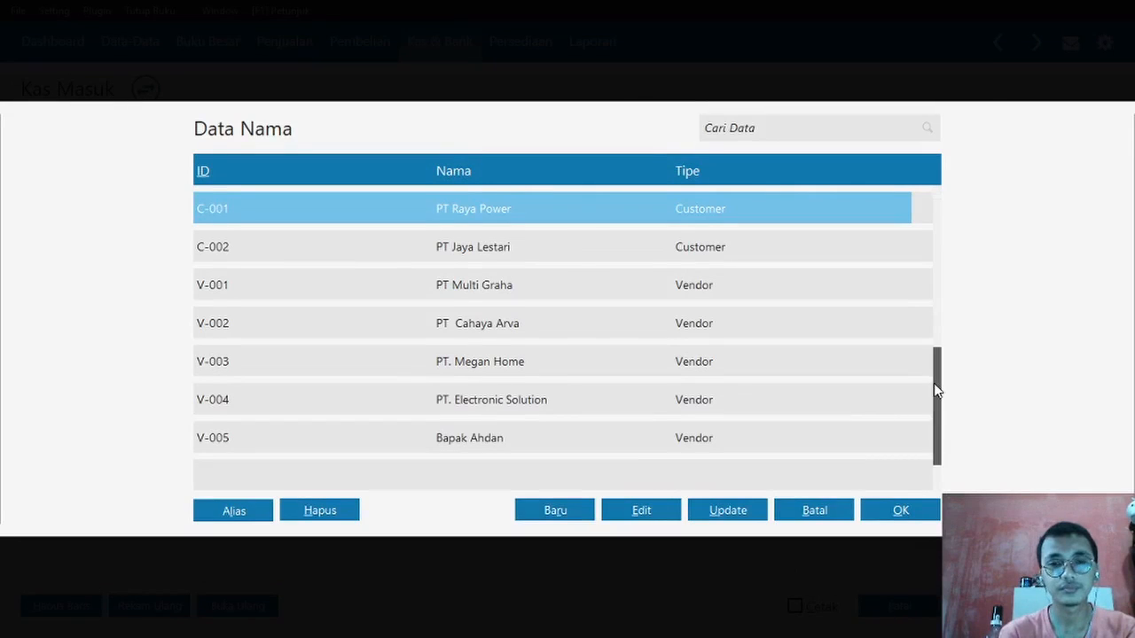
left_click(543, 448)
double_click(525, 447)
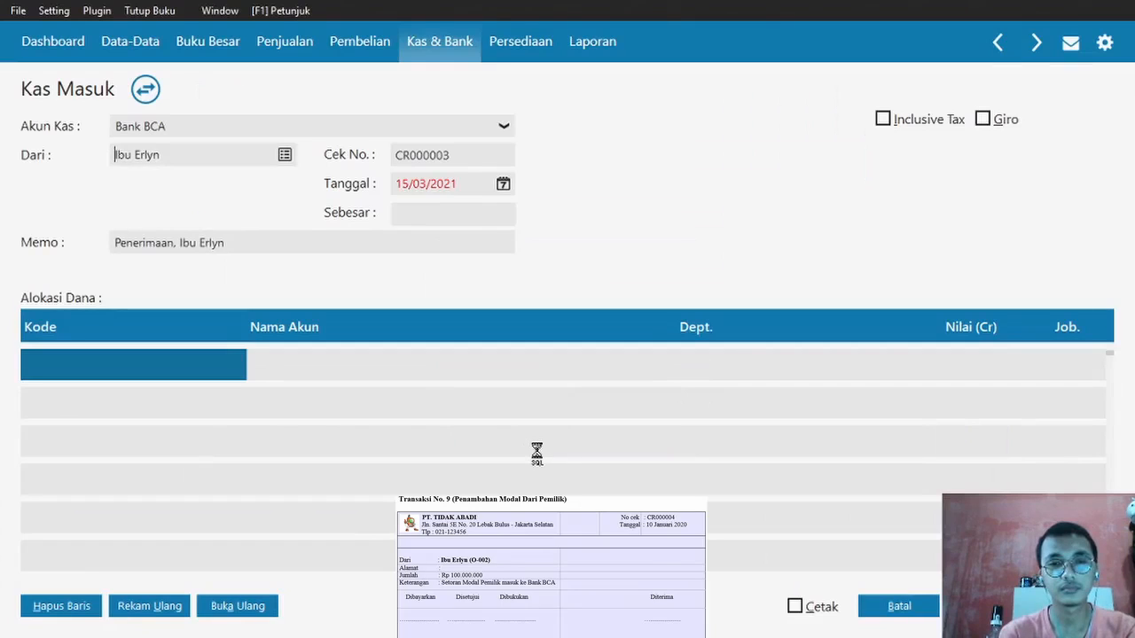
- Date receipt CR000003 09/01/2020 and insert 'Setoran Modal' after Penerimaan in the memo
left_click(404, 184)
type("0101")
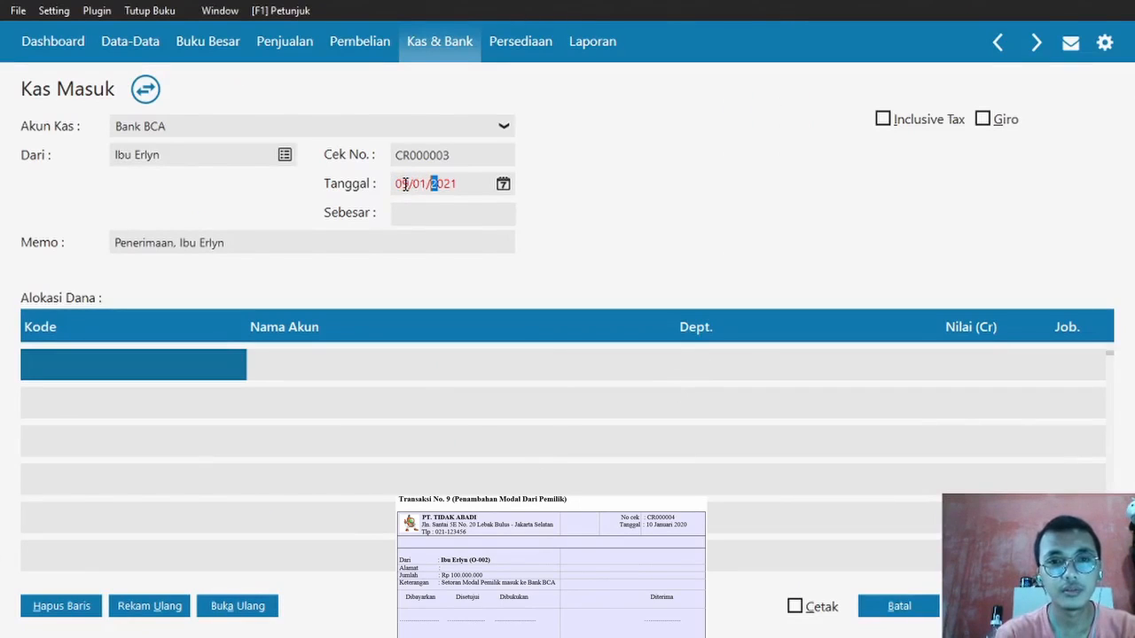
type("2020")
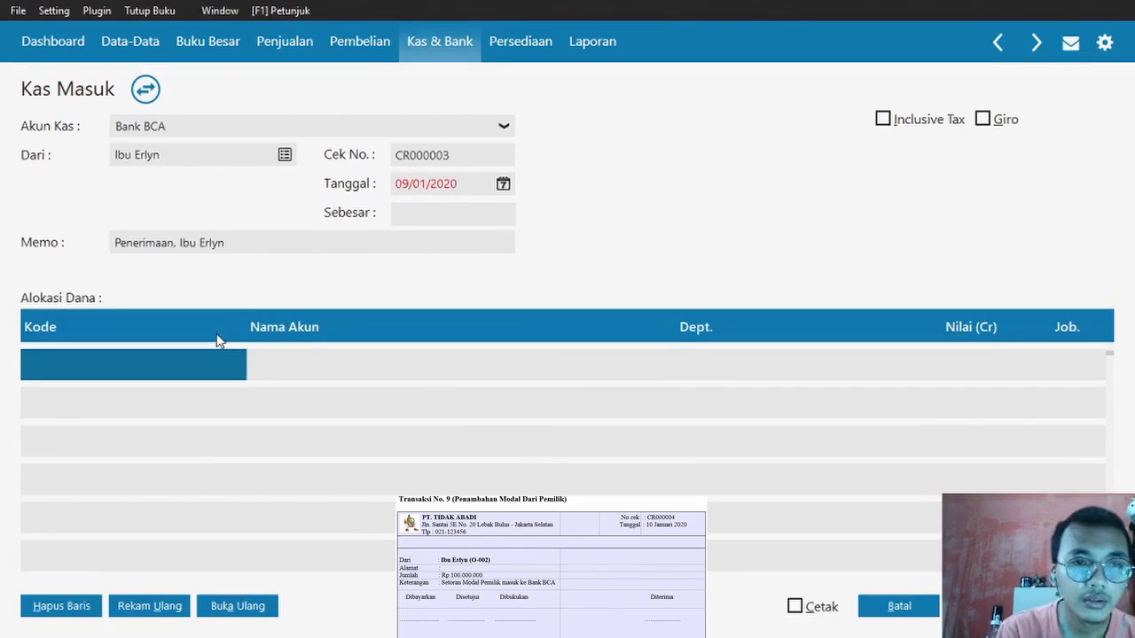
left_click(174, 243)
double_click(175, 242)
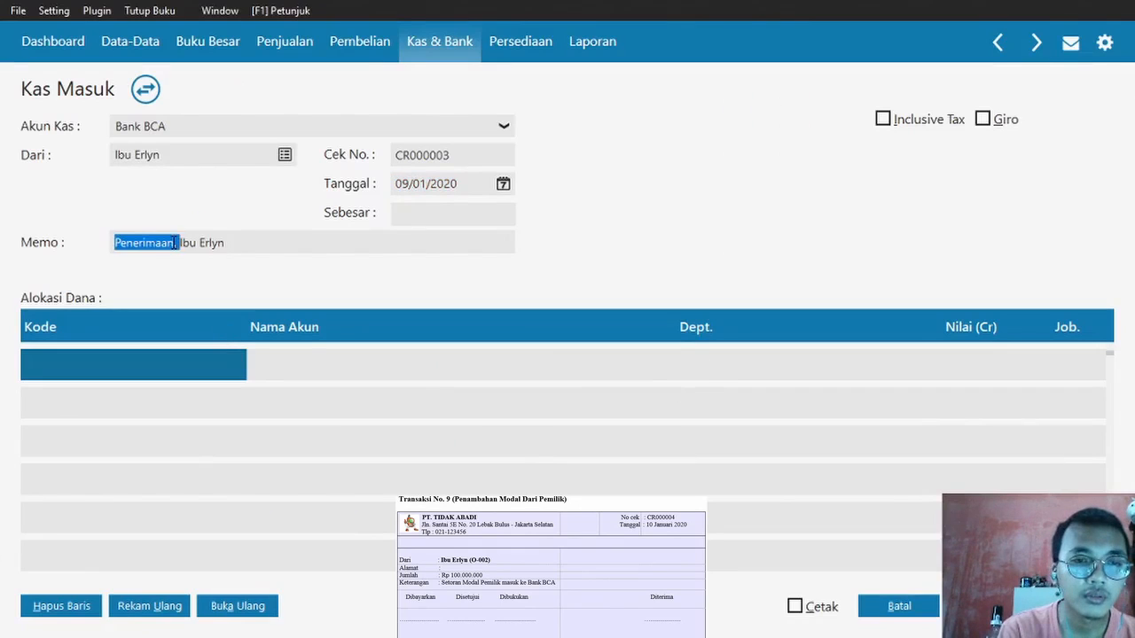
left_click(174, 243)
key("Caps_Lock")
type("S")
key("Caps_Lock")
type("etoran")
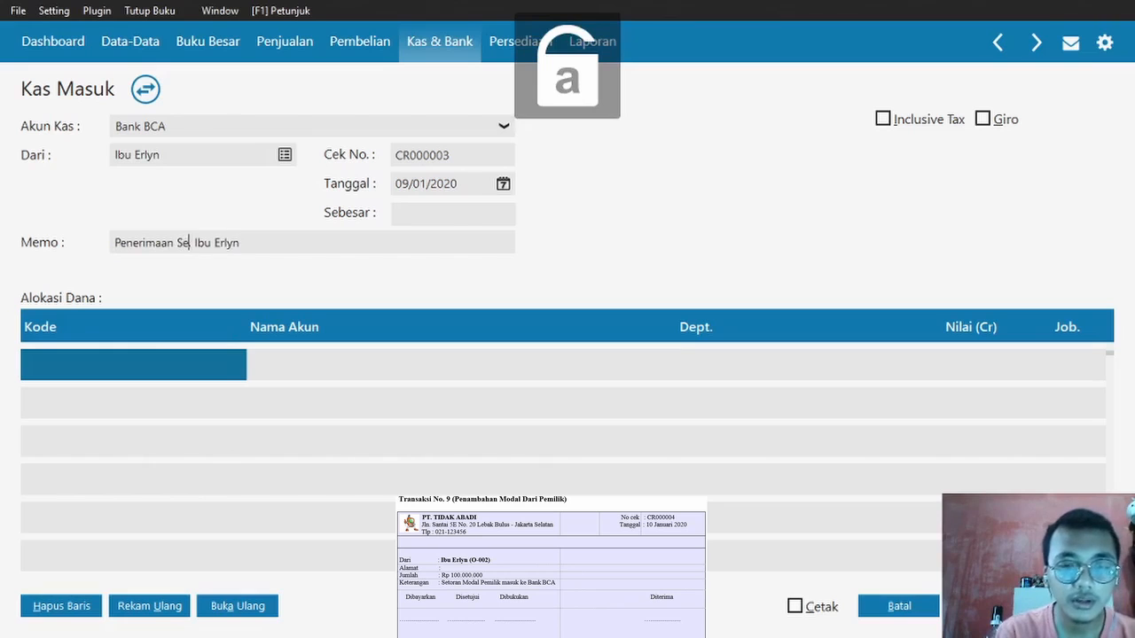
key("Caps_Lock")
type("M")
key("Caps_Lock")
type("odal,")
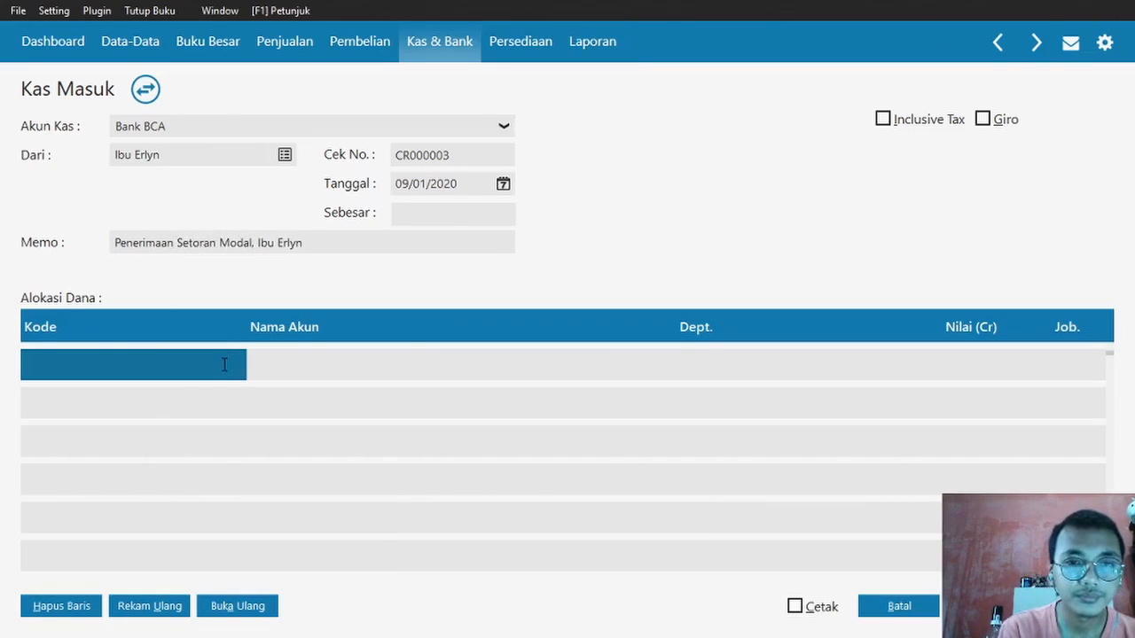
double_click(224, 365)
- Choose Modal Disetor (3100-00-010) as the receipt's allocation account
key("Down")
key("Down")
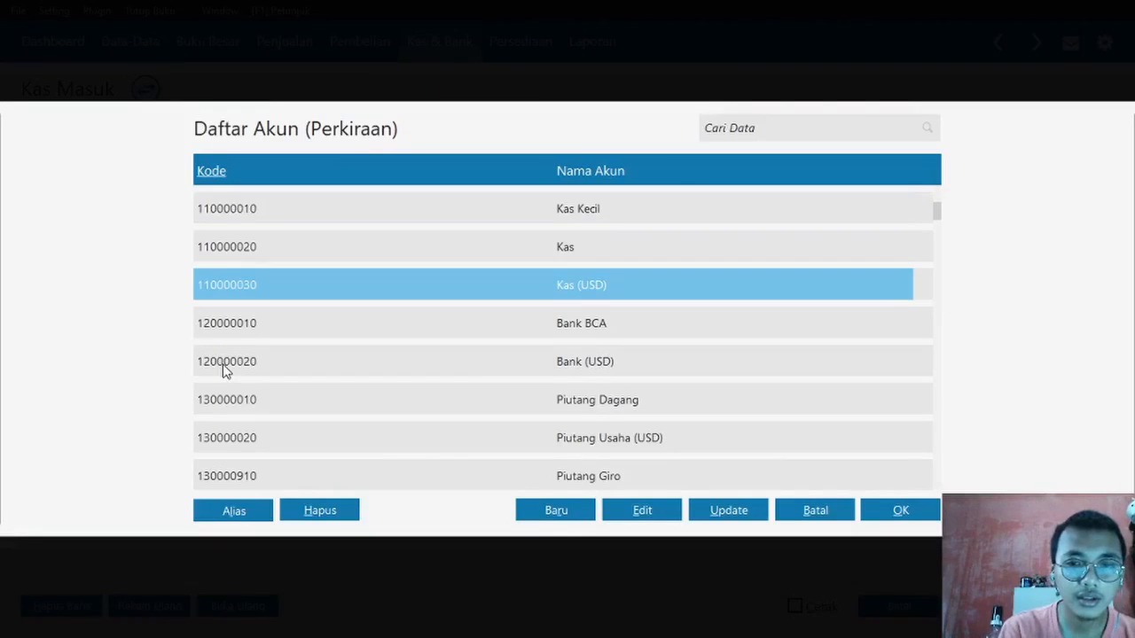
key("Down")
key("Down")
key("Down")
key("Down")
key("Down")
key("Down")
key("Down")
key("Down")
key("Down")
key("Down")
key("Down")
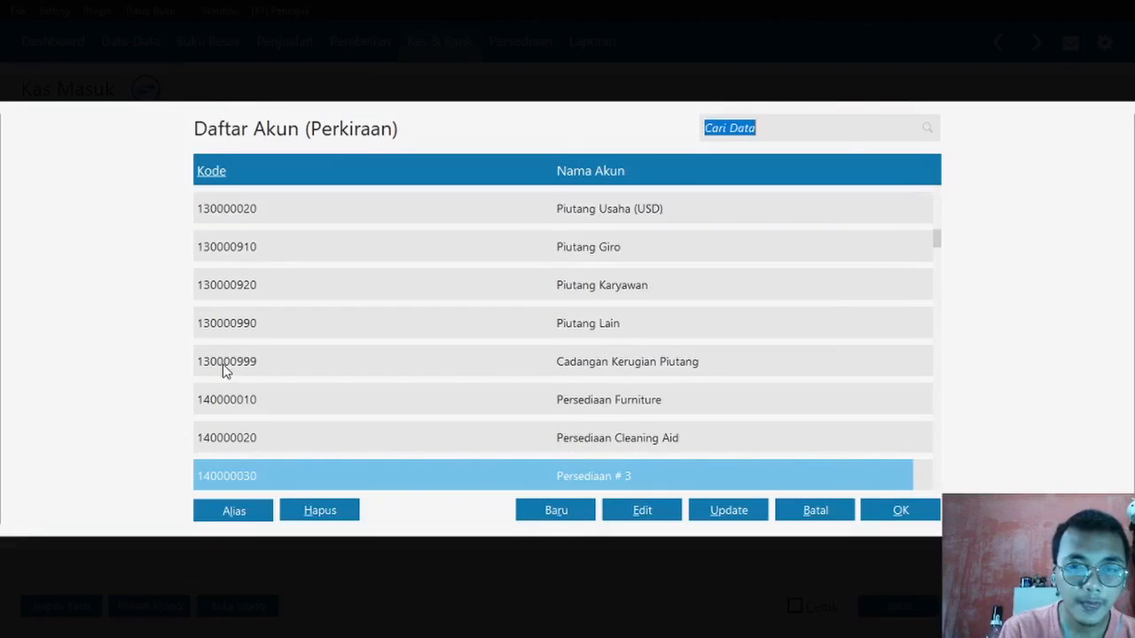
scroll(226, 371, "down", 7)
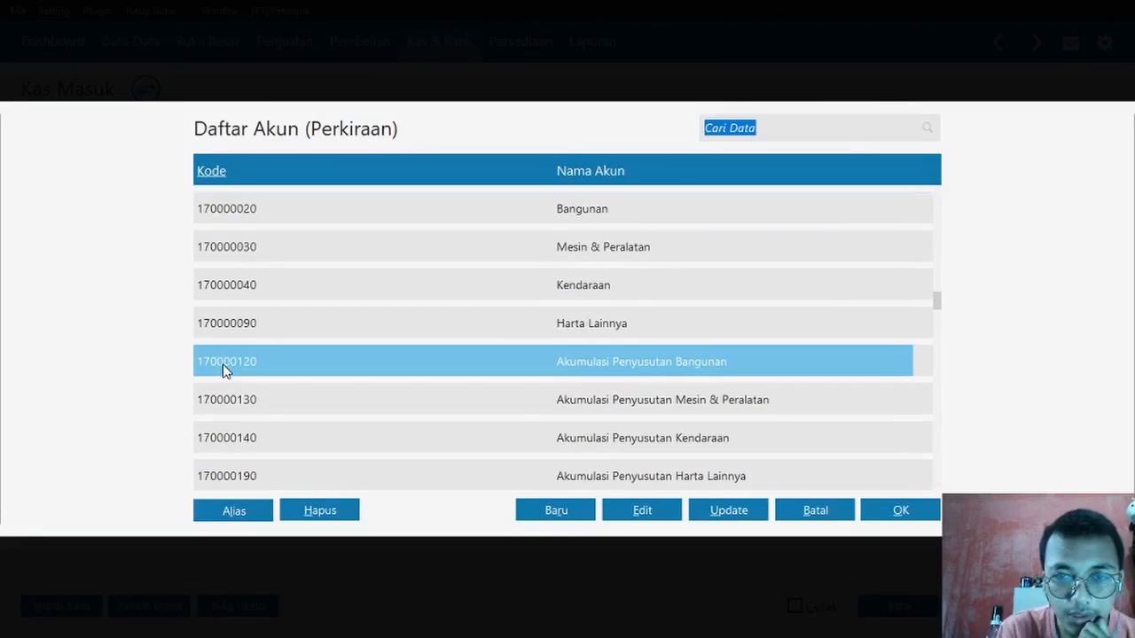
key("Up")
key("Up")
key("Up")
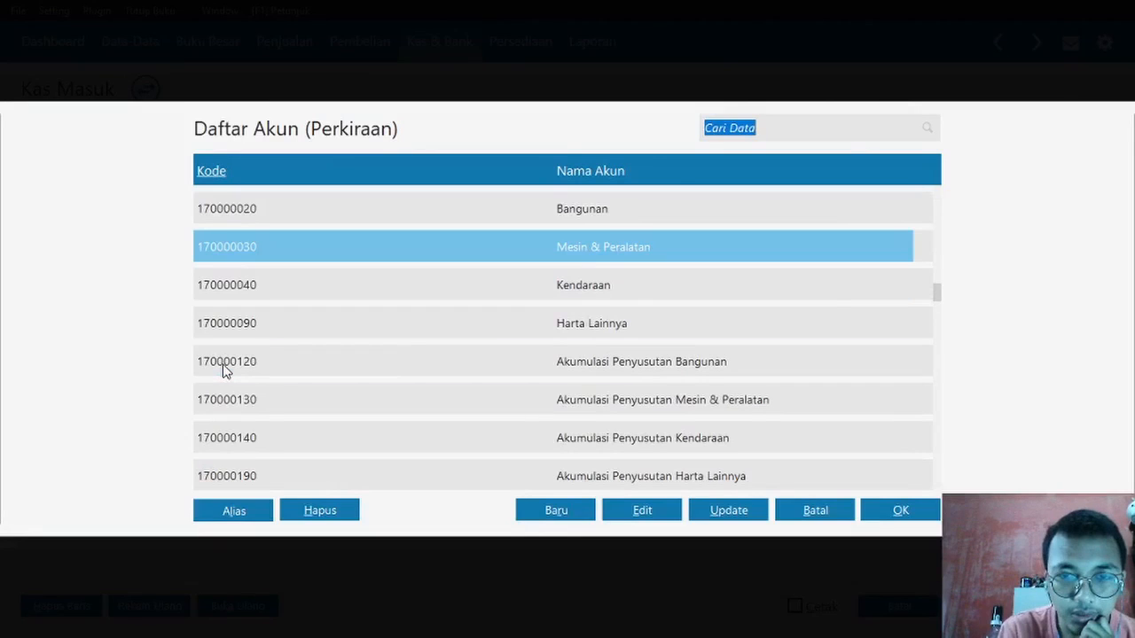
key("Down")
key("Down")
key("Down")
key("Down")
key("Down")
key("Down")
key("Down")
key("Down")
key("Down")
key("Down")
key("Down")
key("Down")
key("Down")
key("Down")
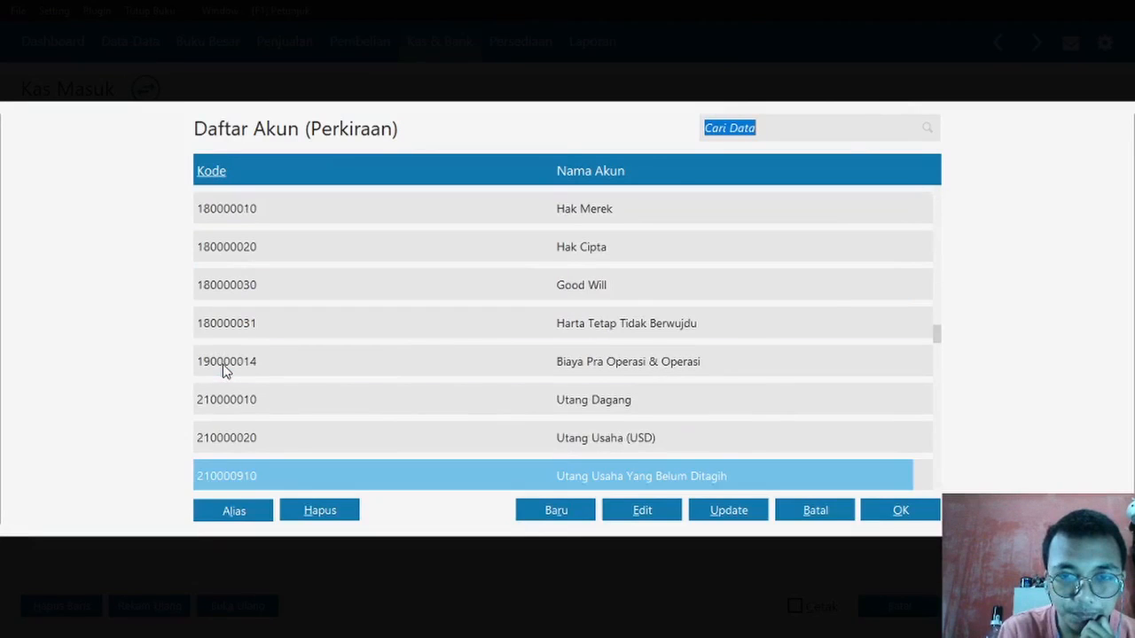
key("Down")
key("Down")
key("Down")
key("Down")
key("Down")
key("Down")
key("Down")
key("Down")
key("Down")
key("Down")
key("Down")
key("Down")
key("Down")
key("Down")
key("Down")
key("Down")
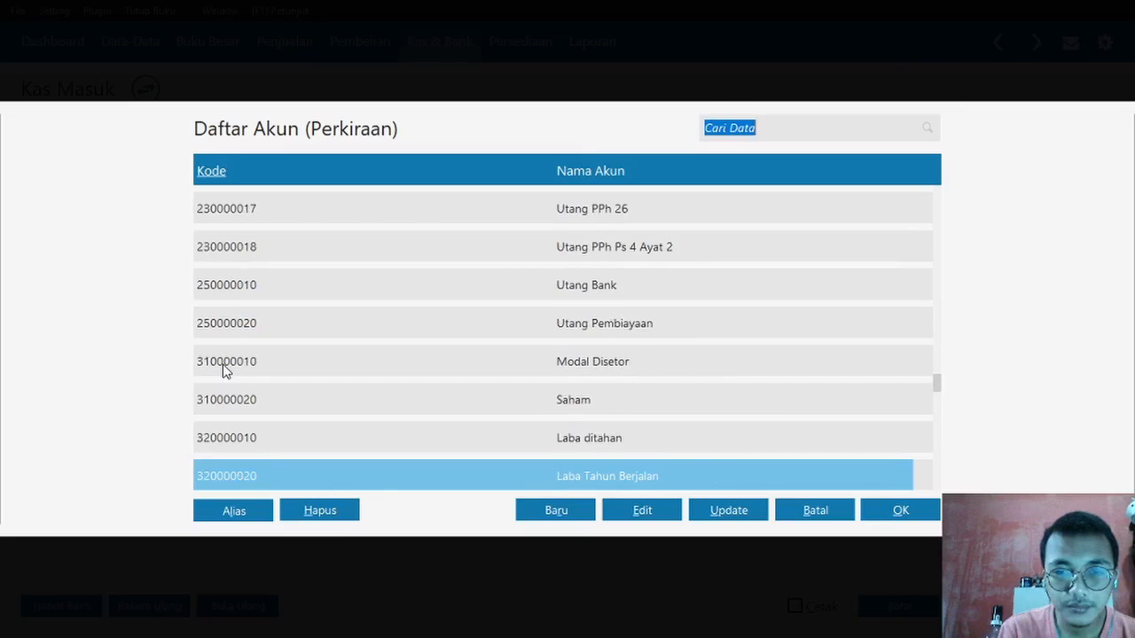
double_click(225, 370)
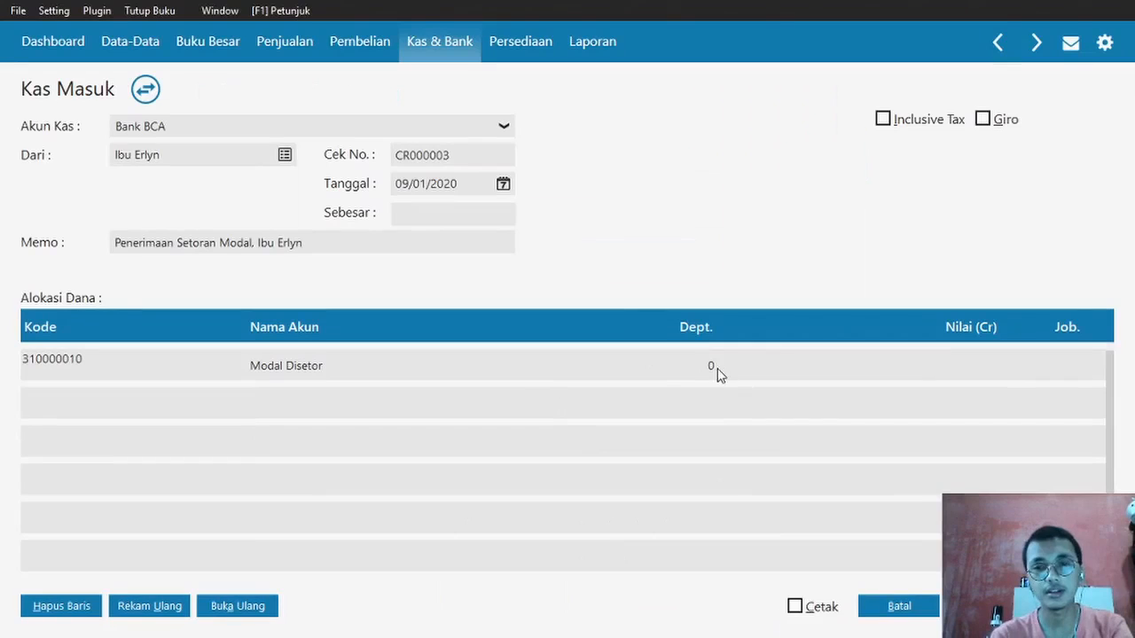
left_click(767, 364)
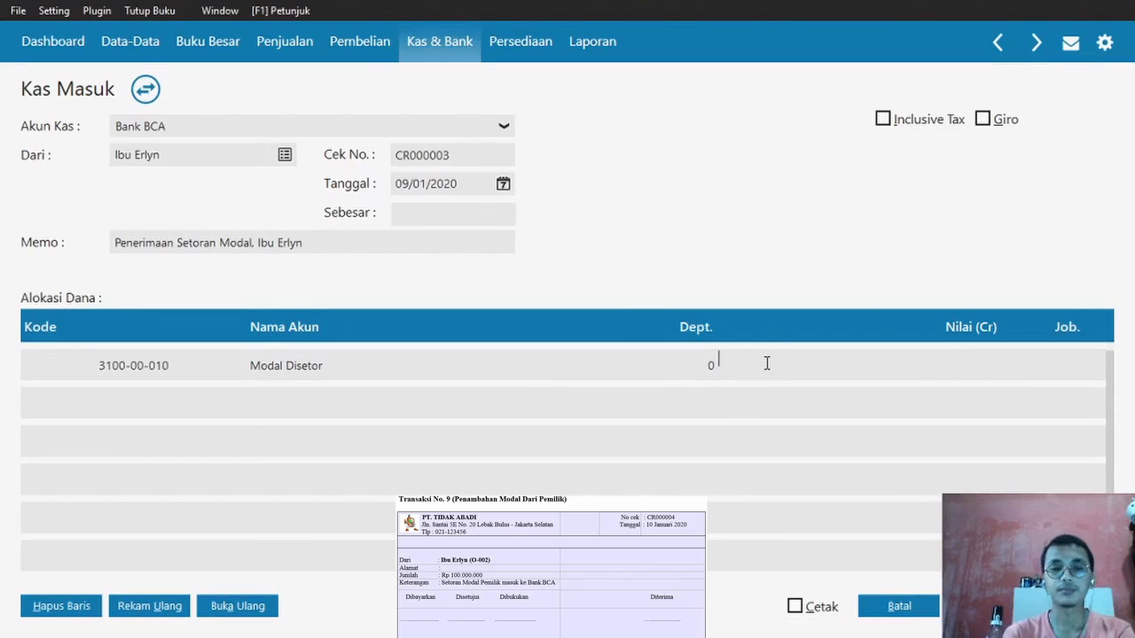
- Allocate Rp 100000000, fill Sebesar from it, record the receipt, and view the Kas Masuk list
key("alt+Tab")
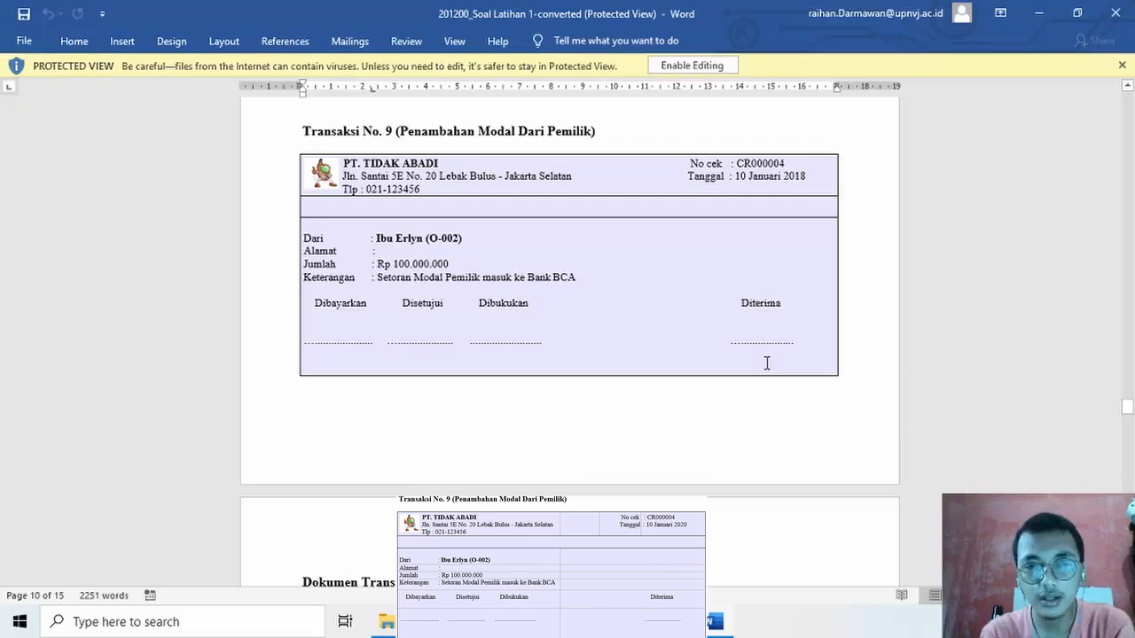
key("alt+Tab")
type("100")
type("000000")
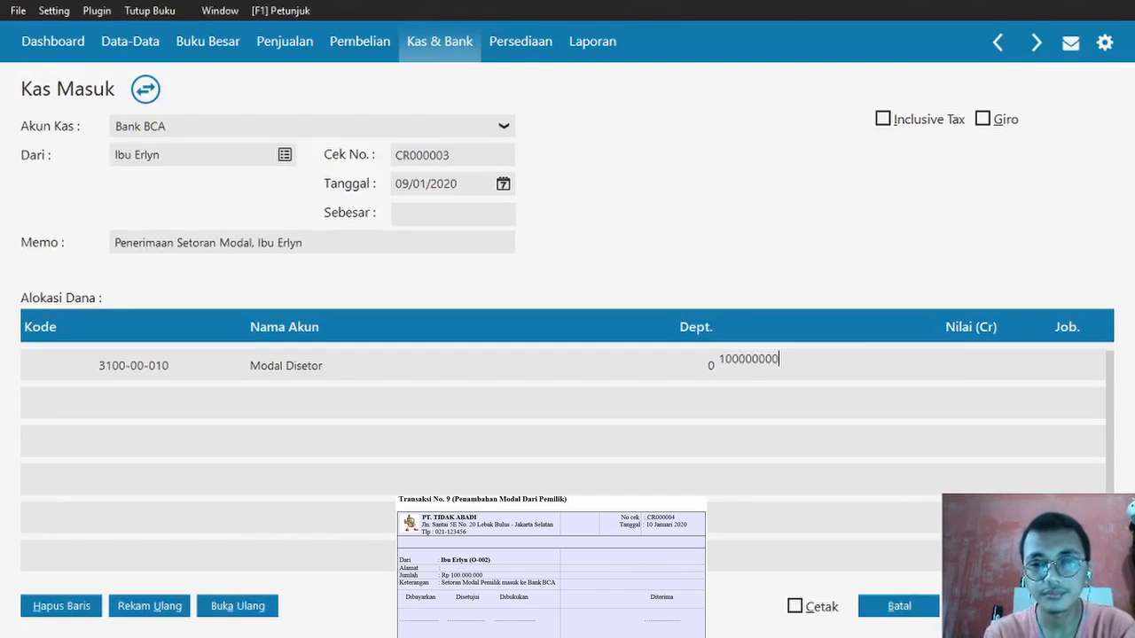
key("Tab")
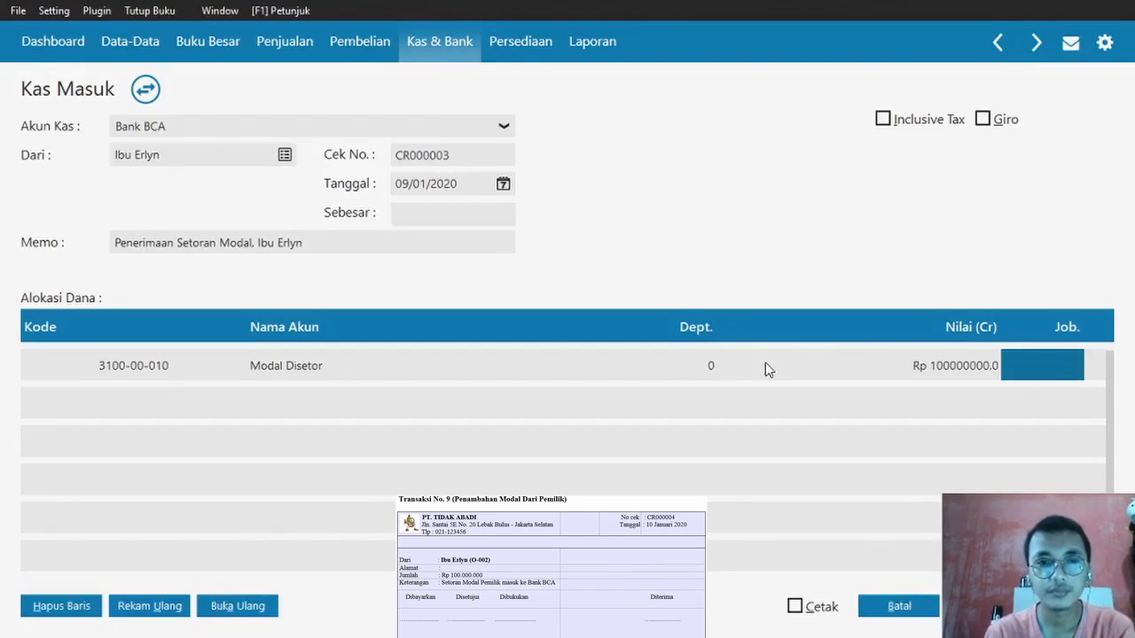
left_click(397, 212)
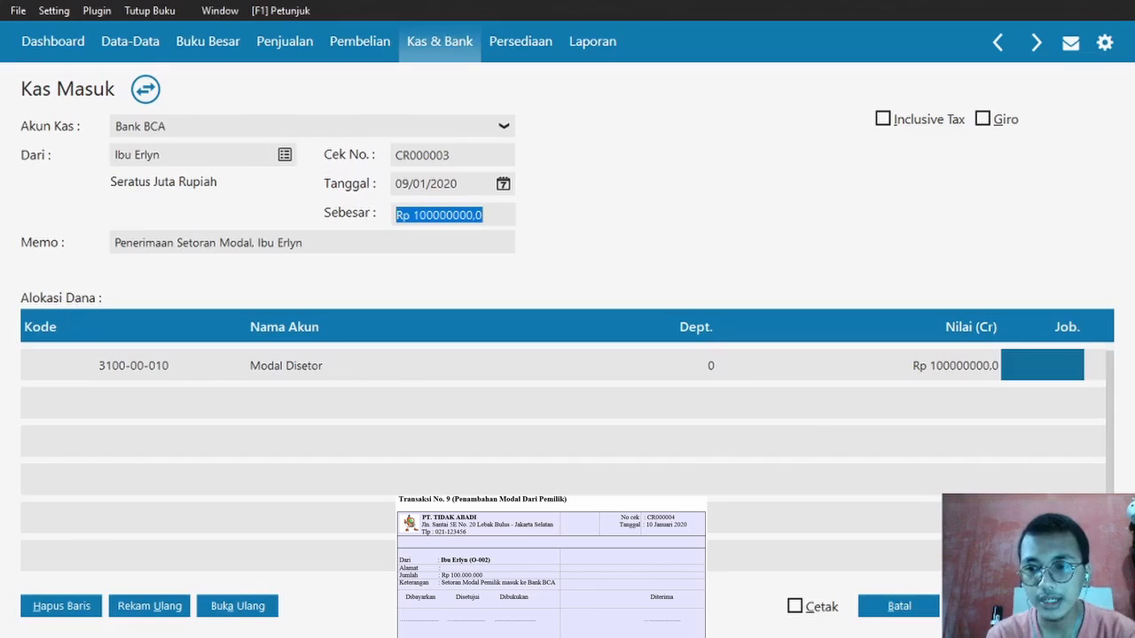
left_click(1073, 606)
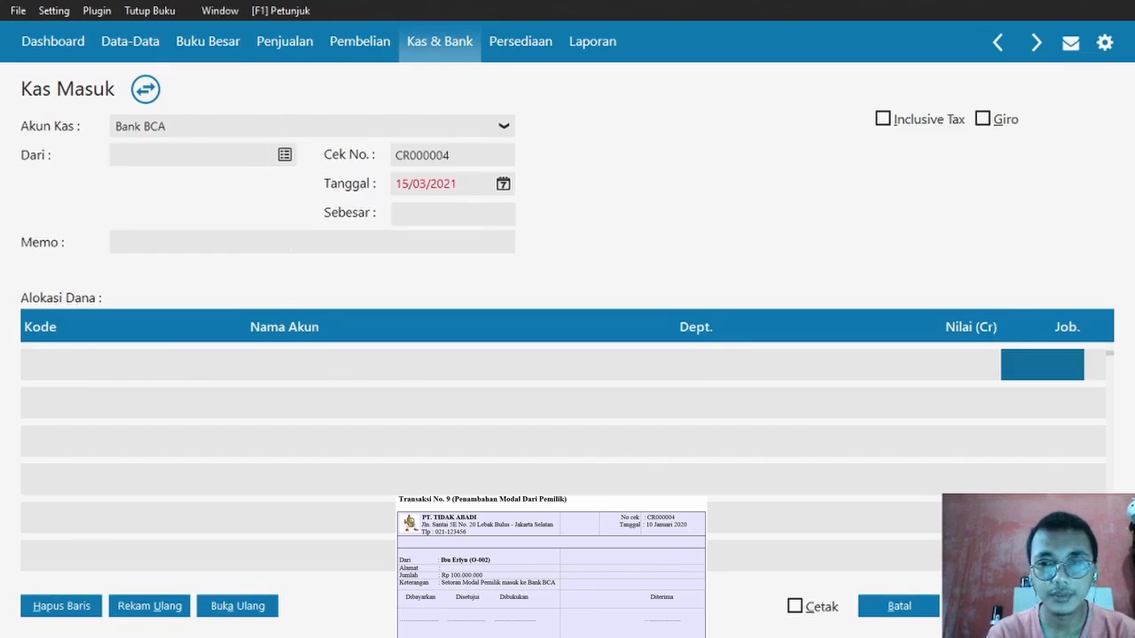
left_click(899, 606)
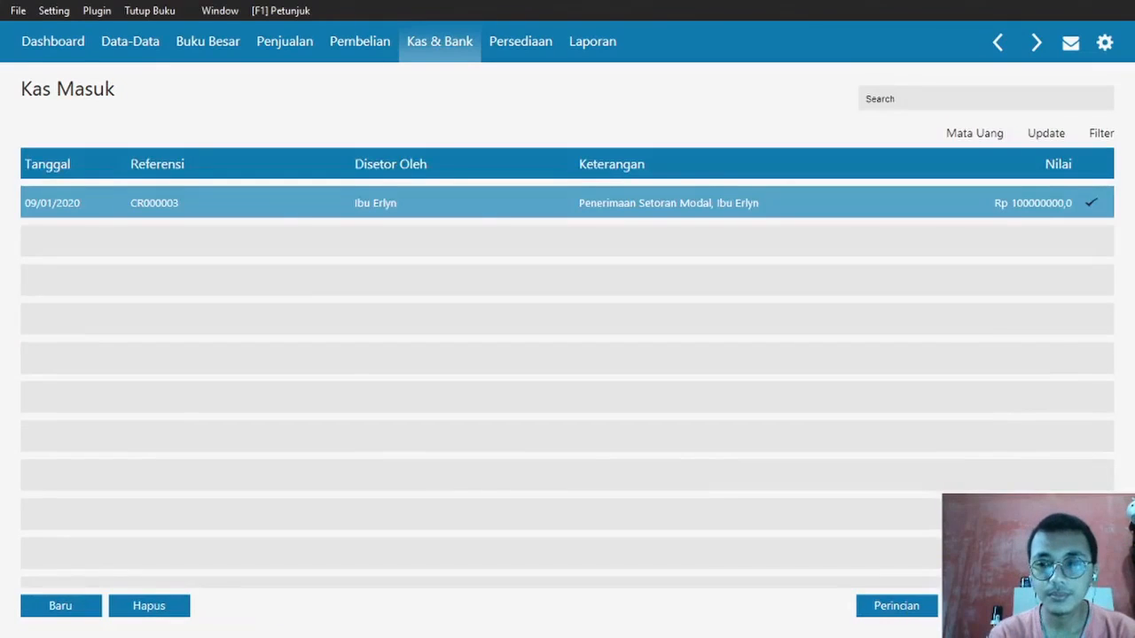
- Read Transaction No. 10, the Rp3.350.000 inventory purchase invoice, in Word, then return to Zahir
left_click(1073, 607)
key("alt+Tab")
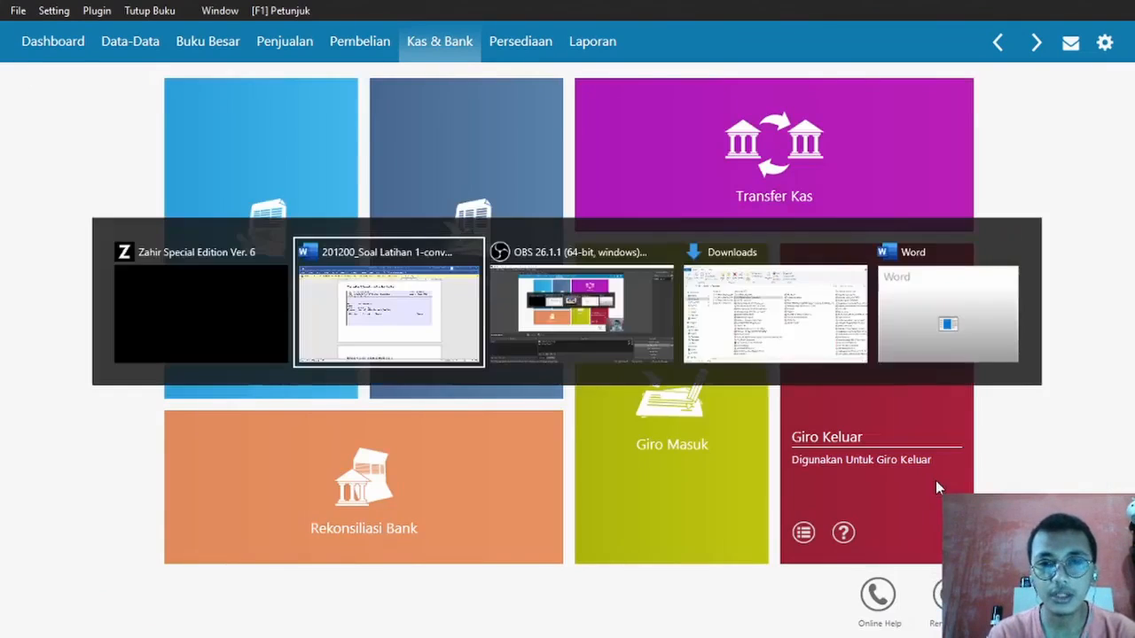
left_click(1132, 447)
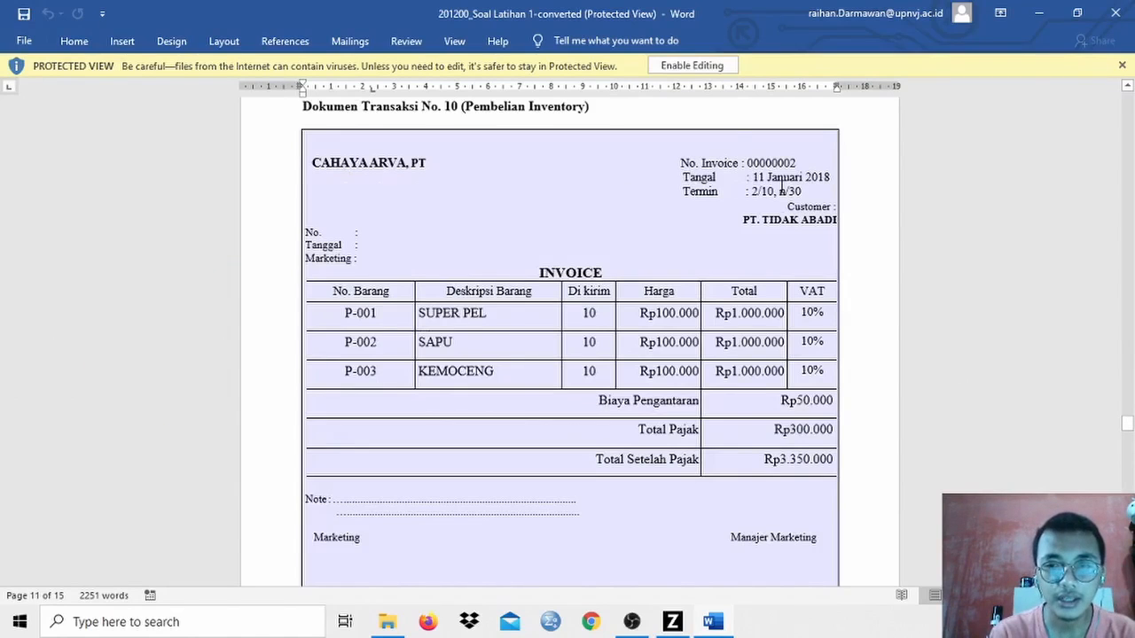
key("alt+Tab")
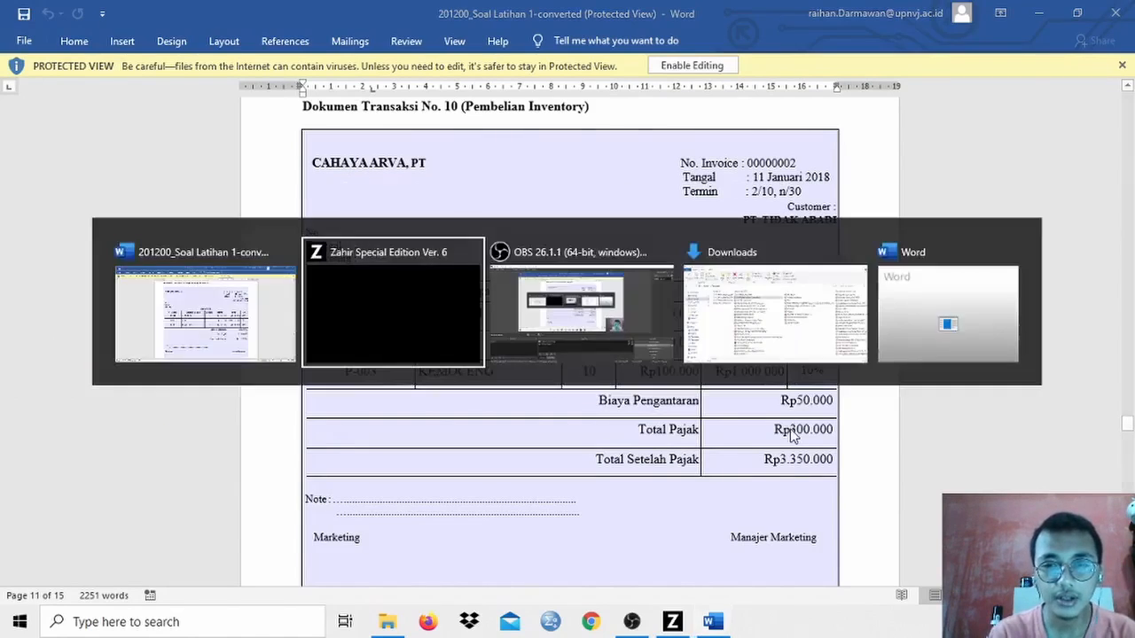
mouse_move(398, 235)
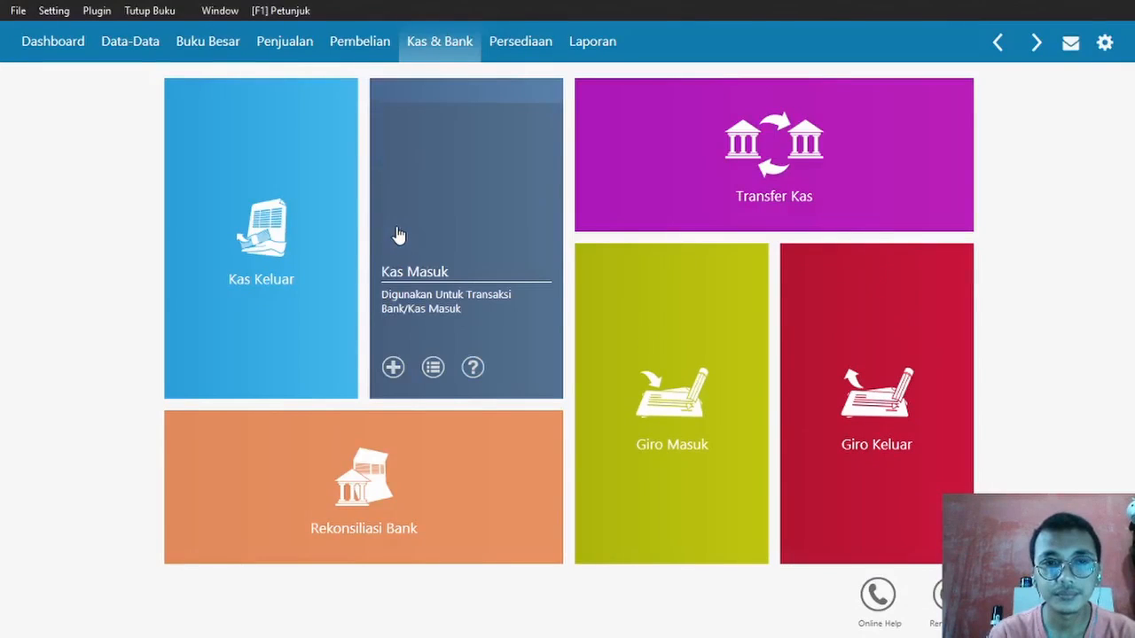
- Start a new stock-item goods receipt from PT Cahaya Arva dated 11/01/2020
left_click(342, 46)
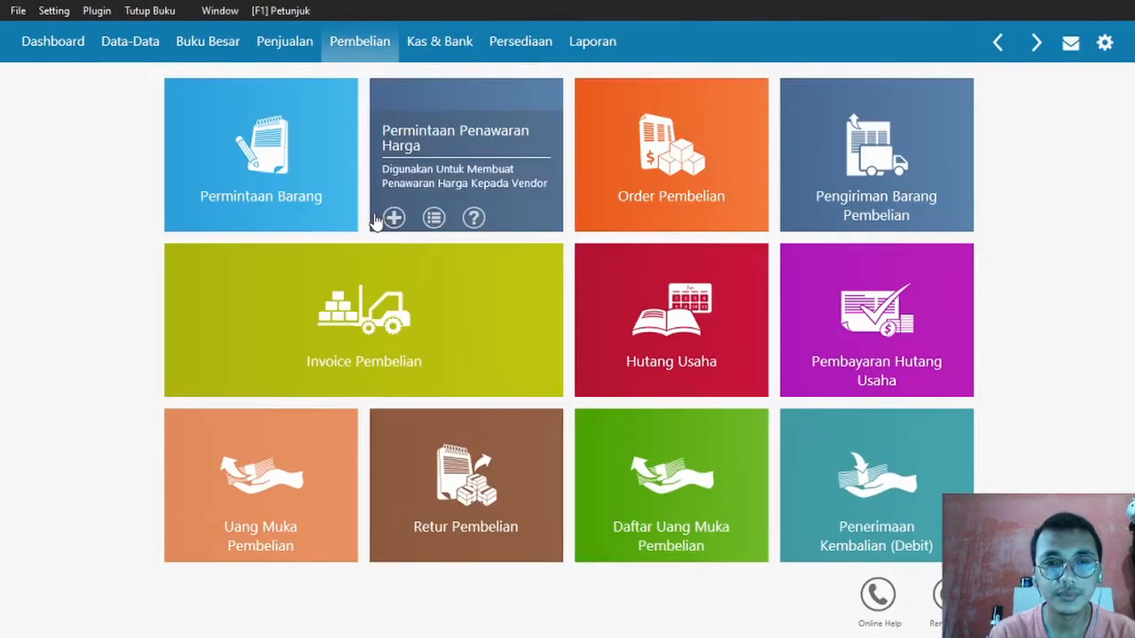
mouse_move(374, 295)
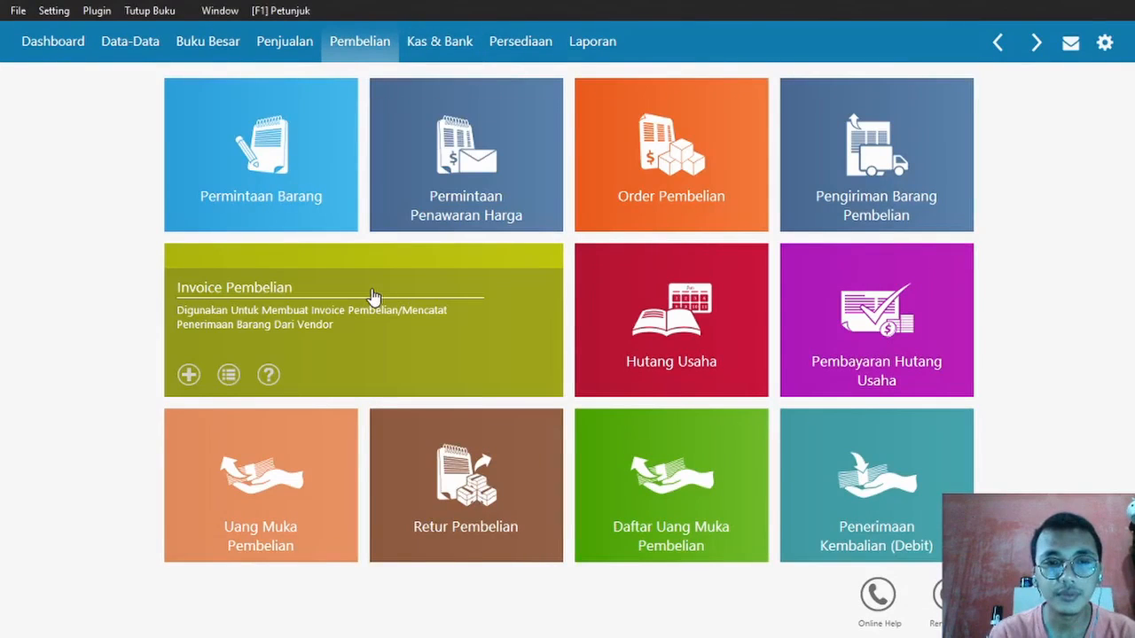
left_click(229, 374)
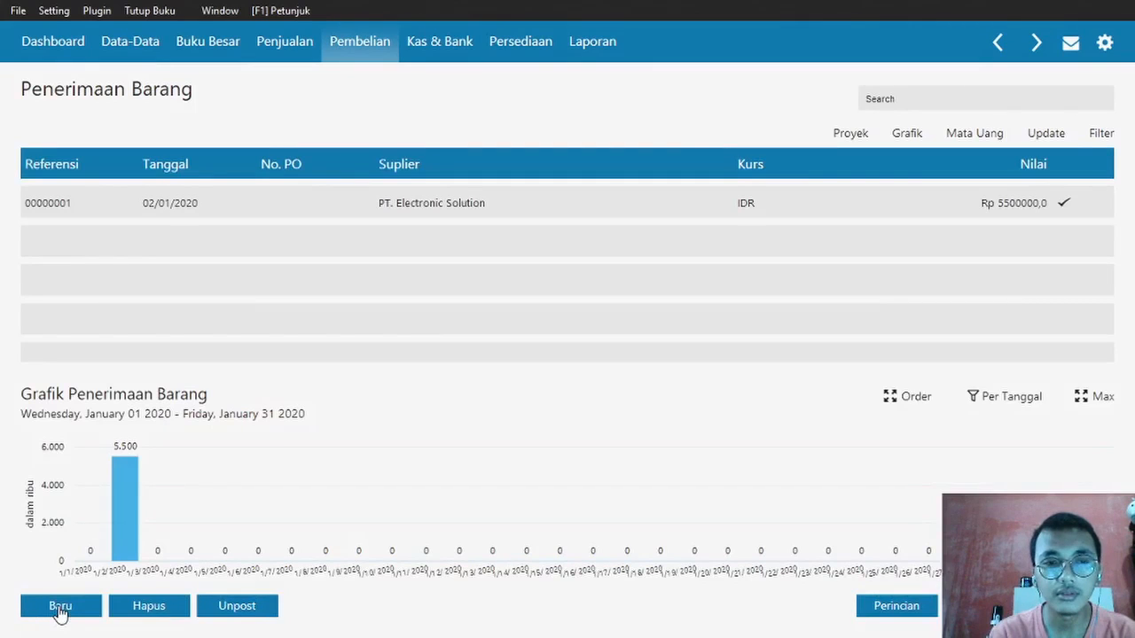
left_click(60, 609)
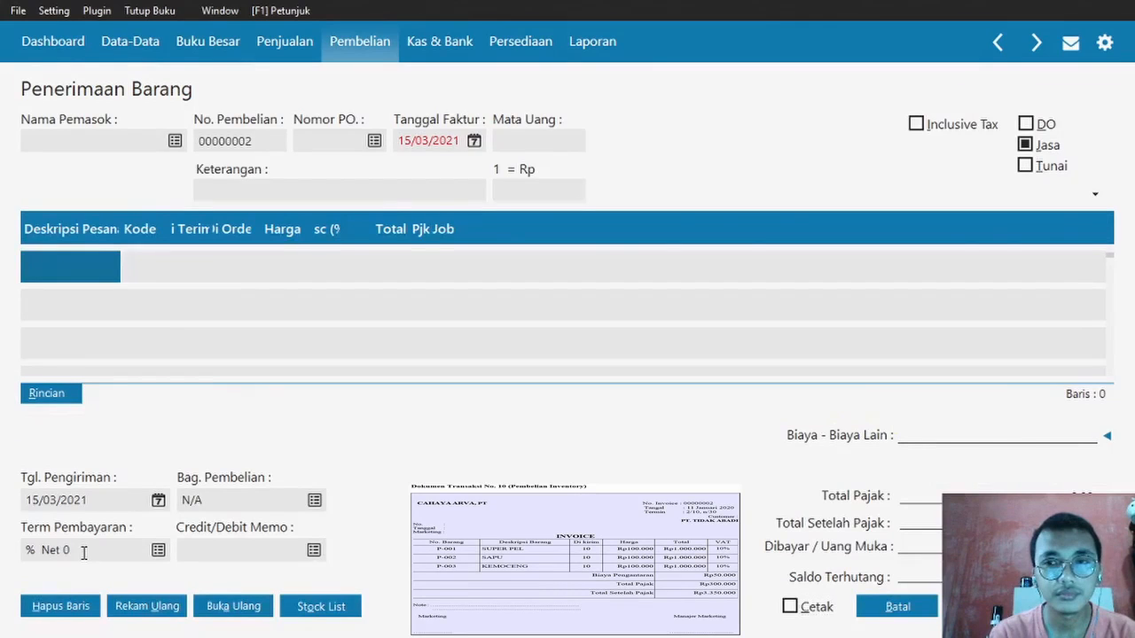
left_click(1027, 146)
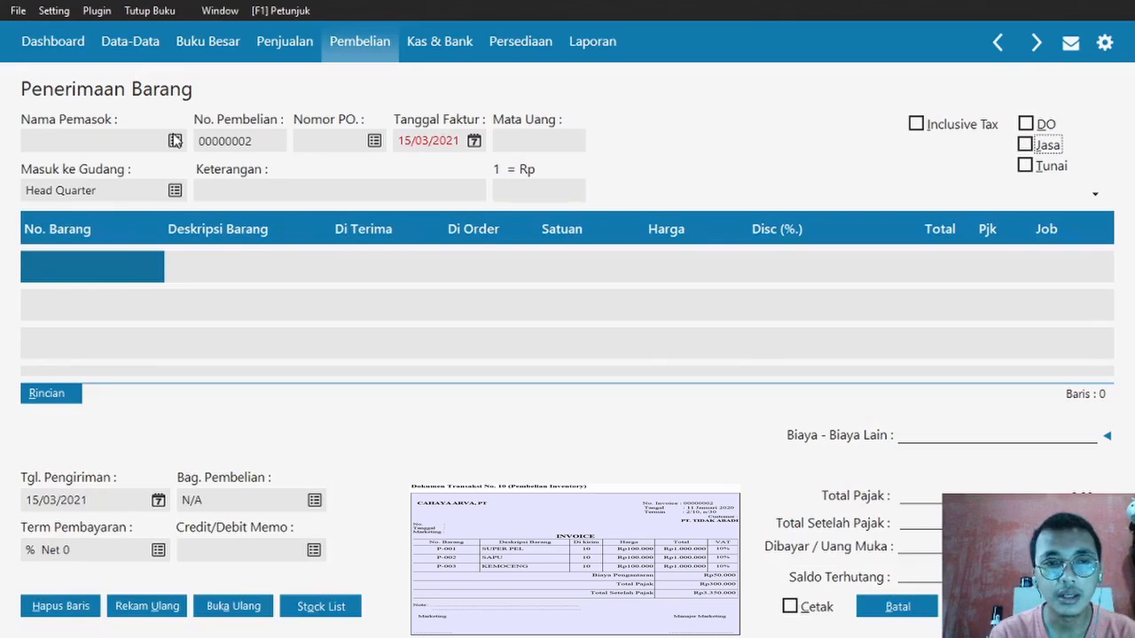
left_click(176, 141)
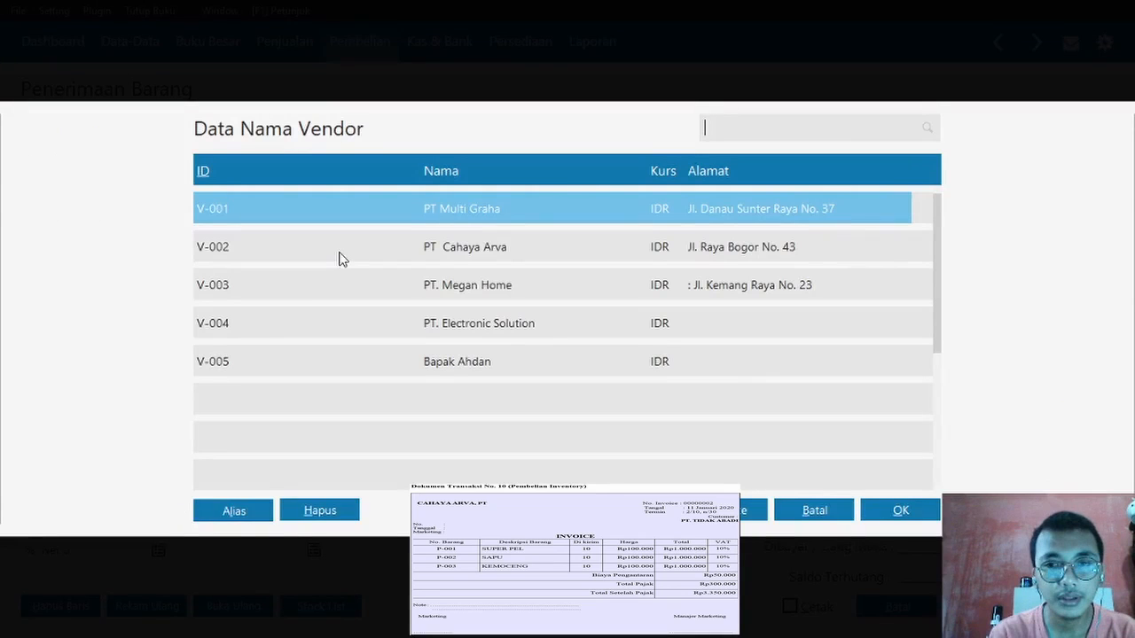
double_click(341, 258)
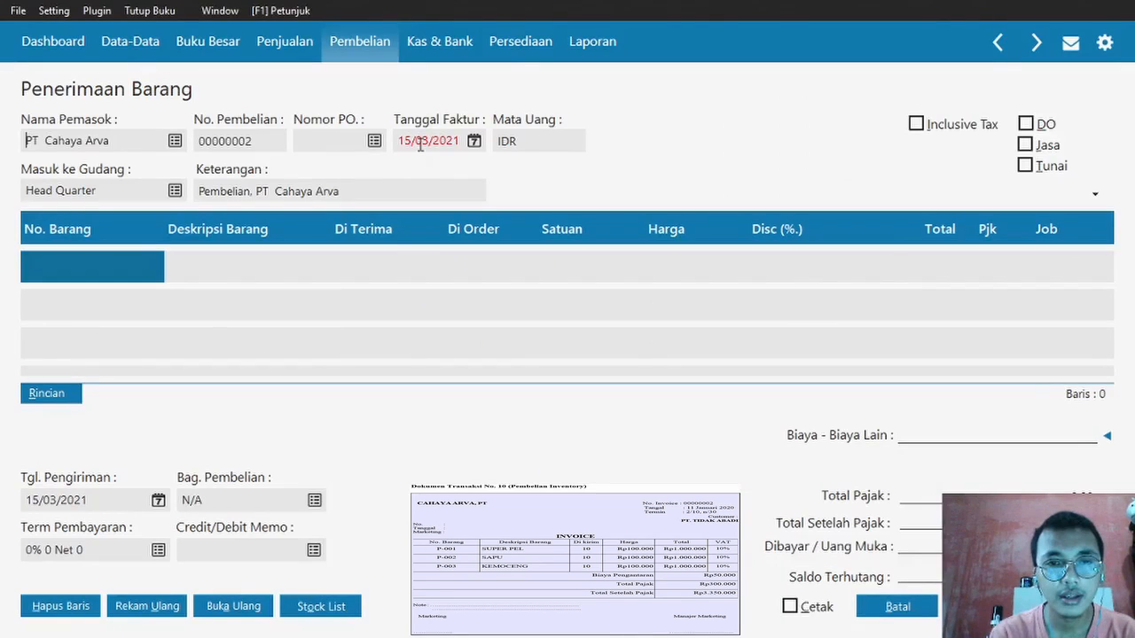
key("alt+Tab")
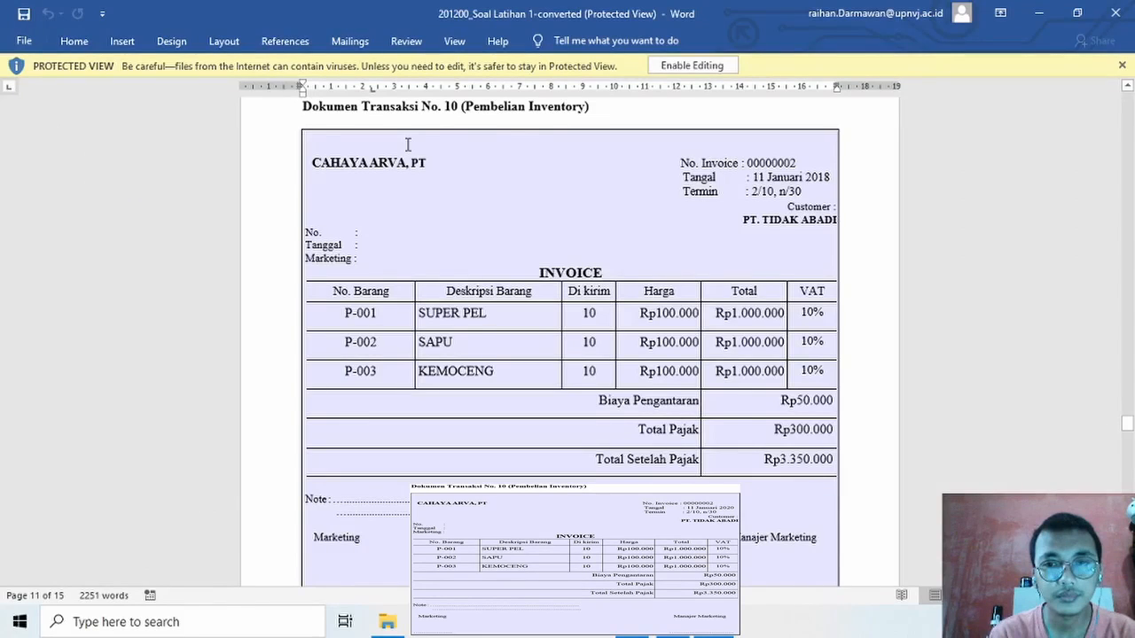
key("alt+Tab")
type("1")
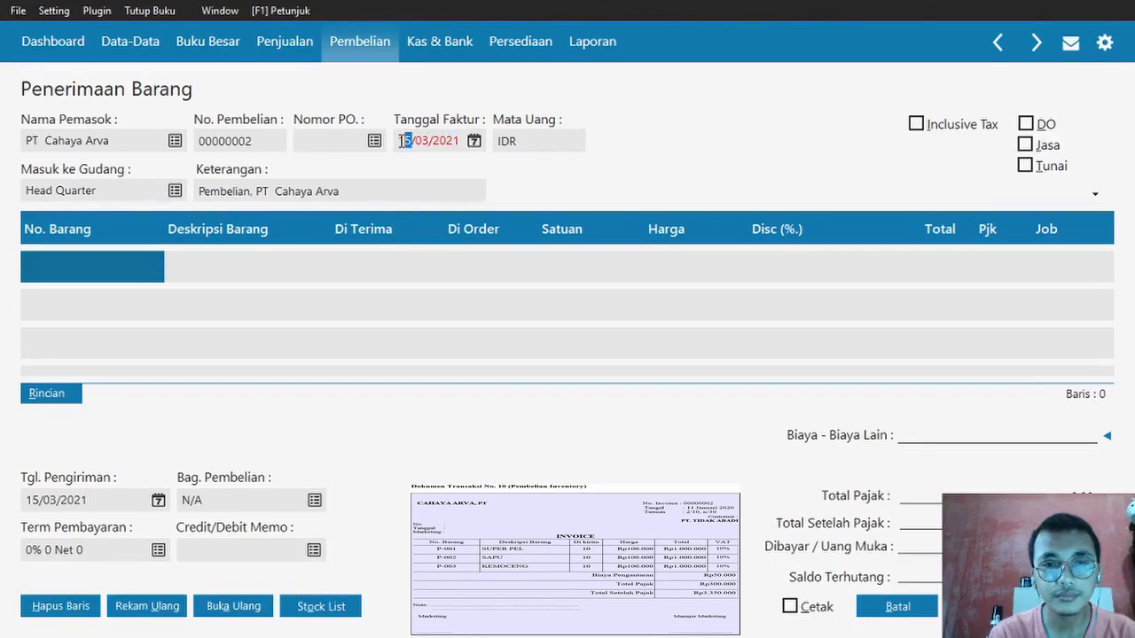
type("1/01/2020")
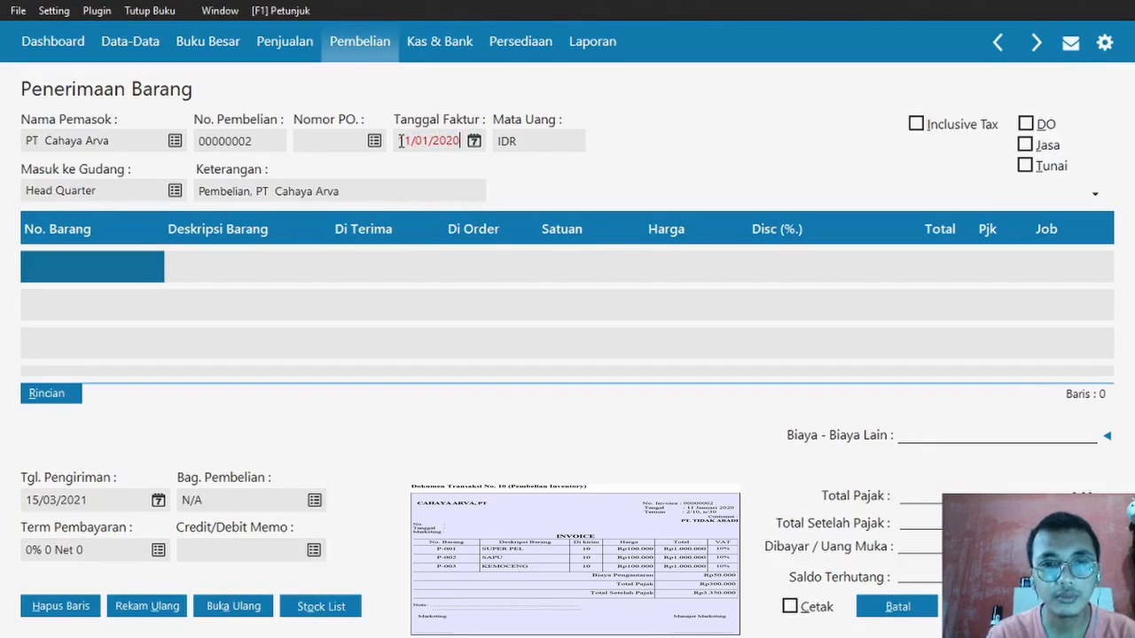
left_click(137, 277)
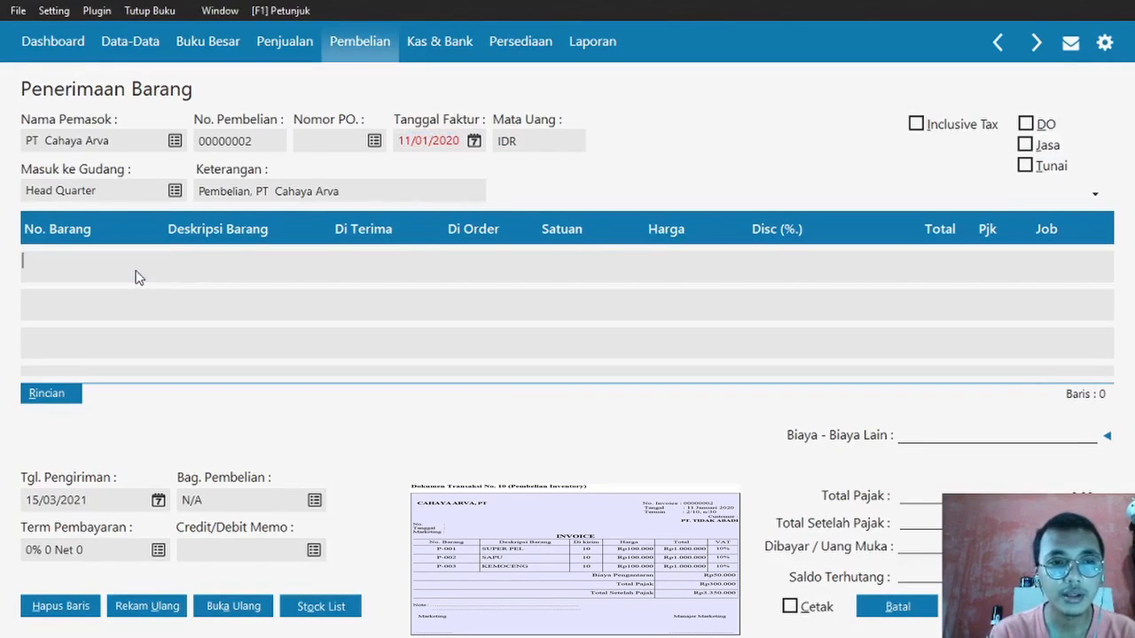
- Add P-001 Super Pel as the first line: 10 received, taxed with VAT
double_click(137, 272)
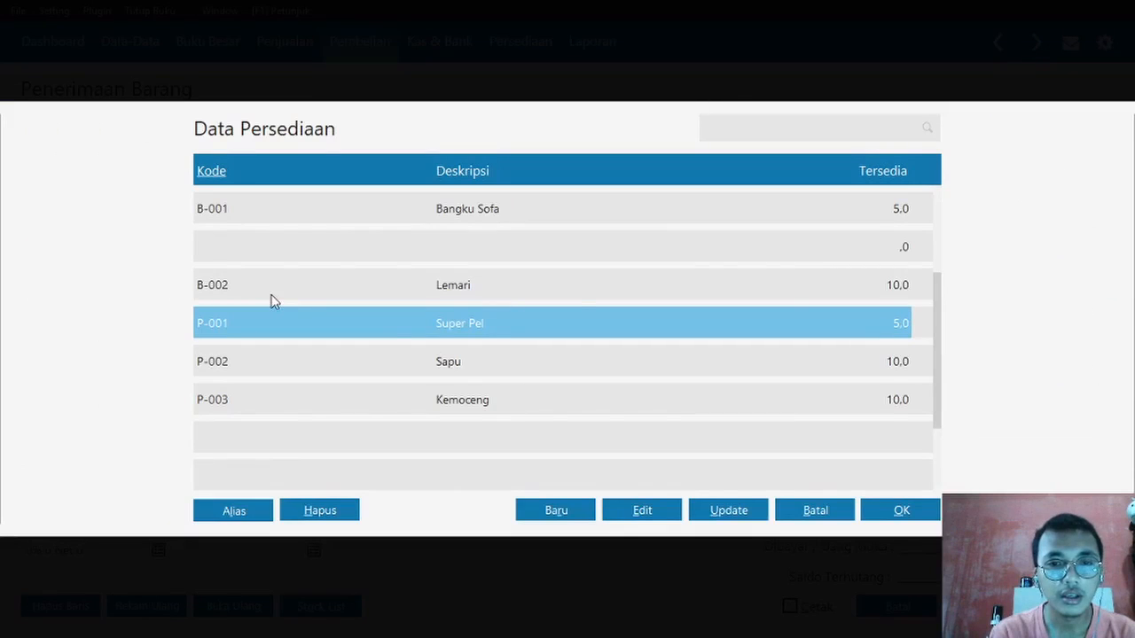
key("alt+Tab")
key("alt+Tab")
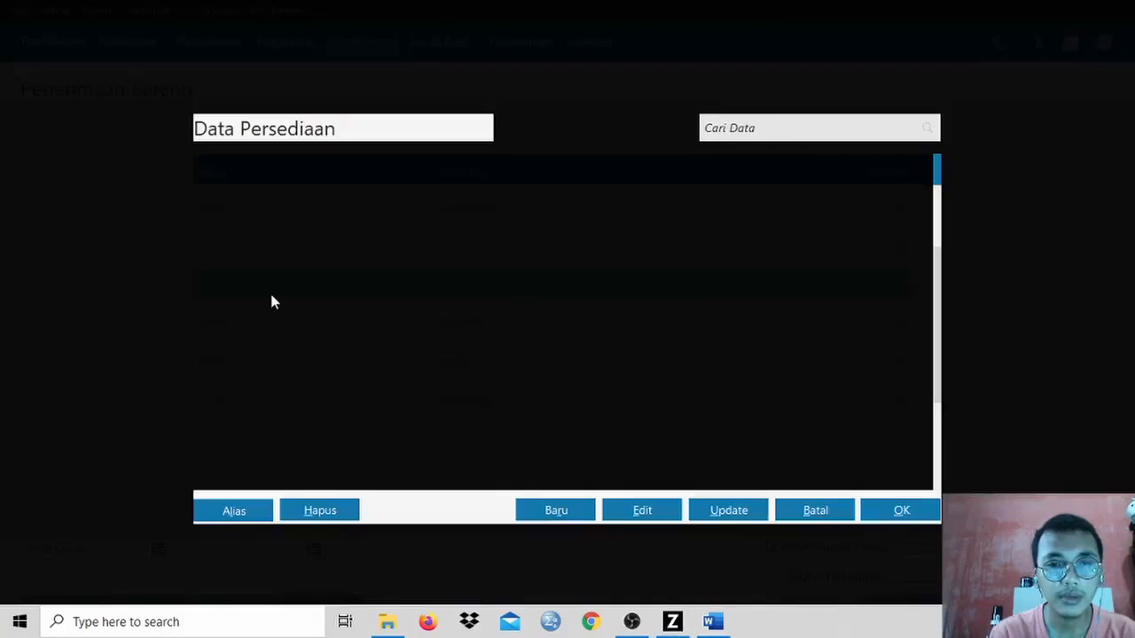
double_click(306, 326)
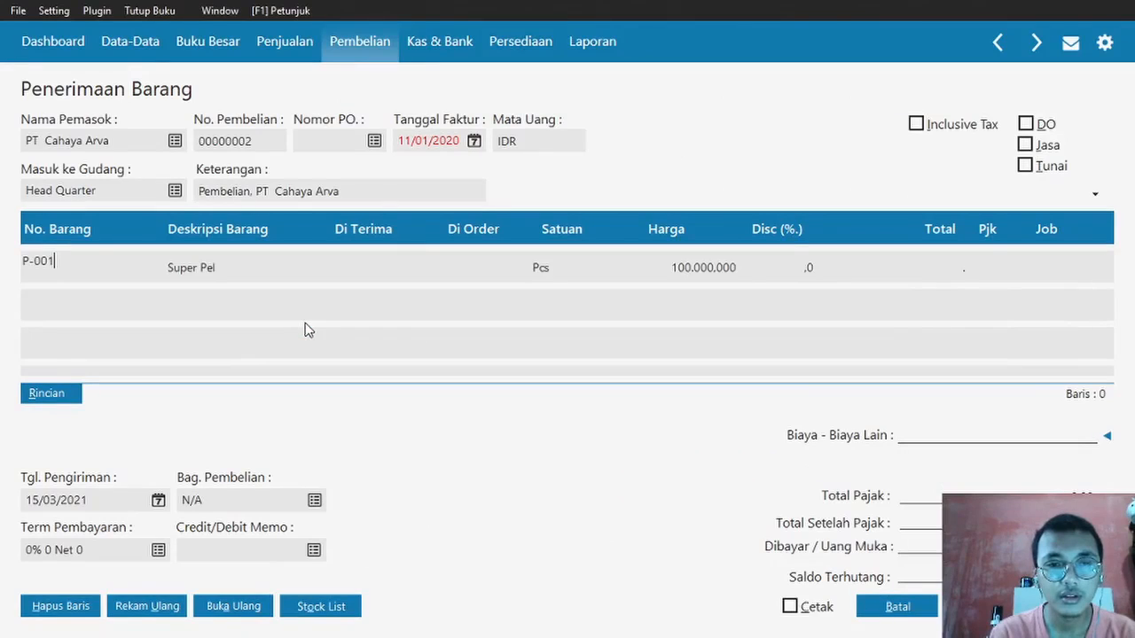
left_click(391, 268)
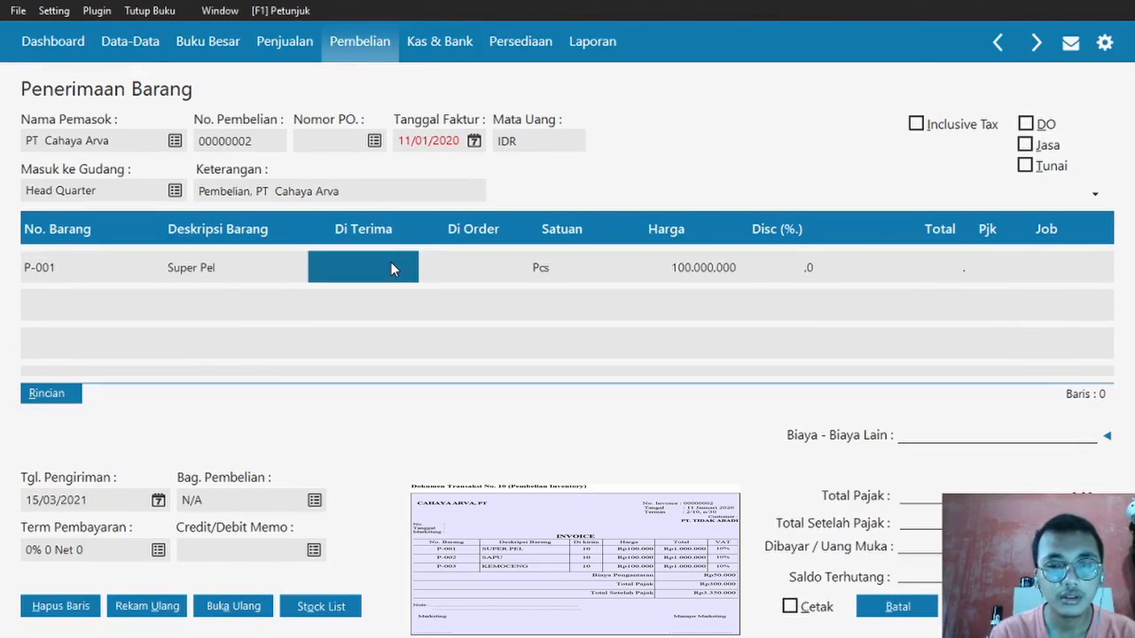
type("10")
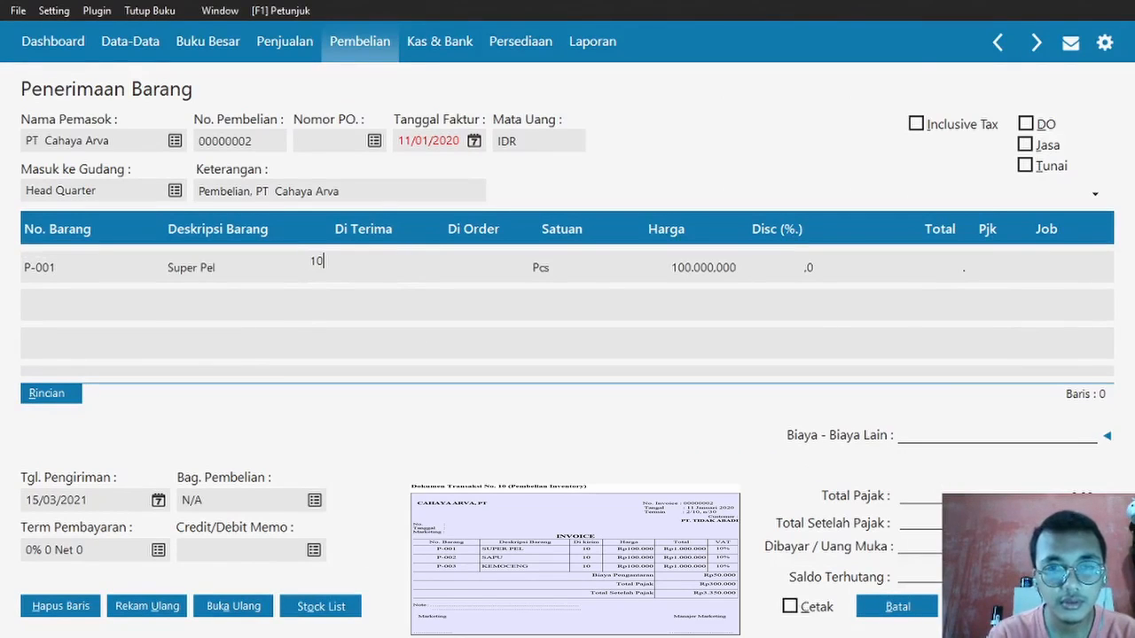
key("Return")
left_click(997, 268)
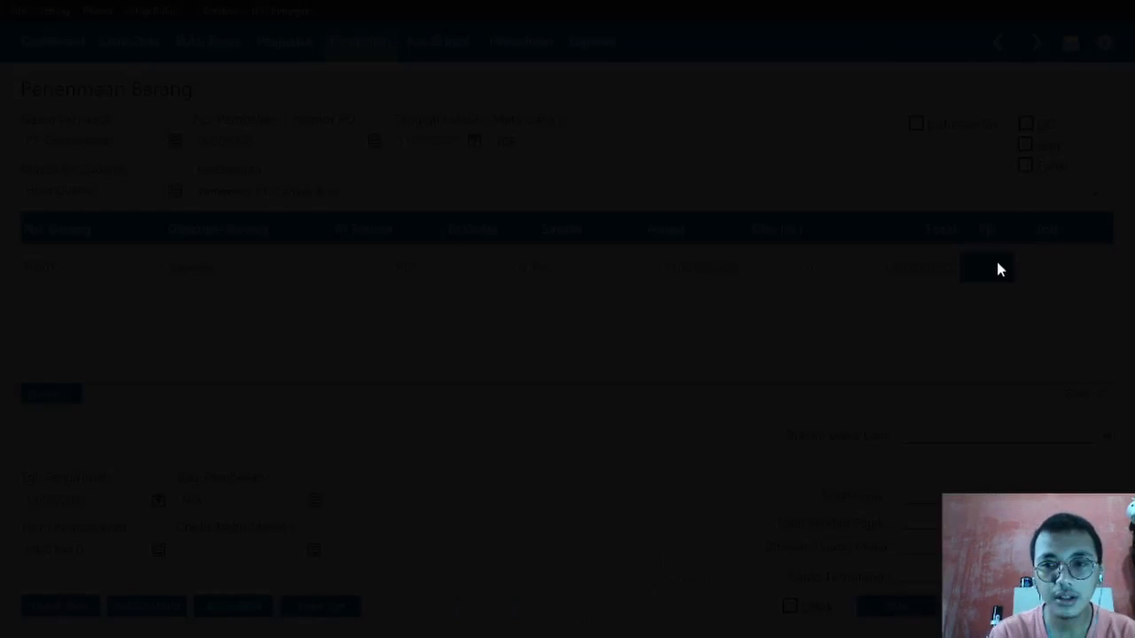
left_click(684, 213)
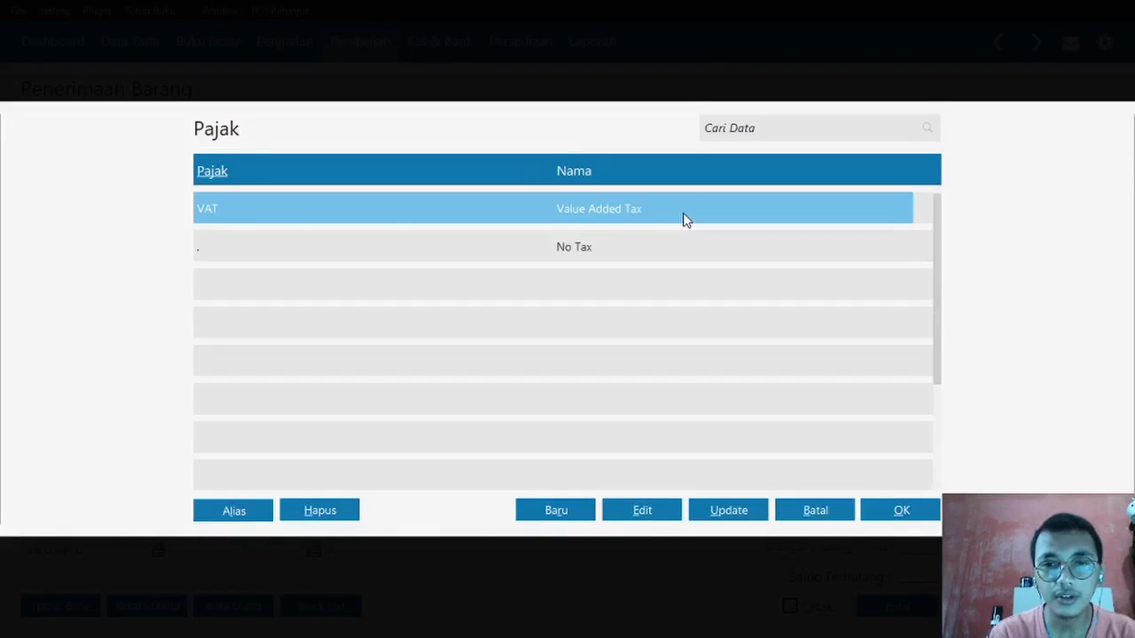
double_click(684, 218)
key("Return")
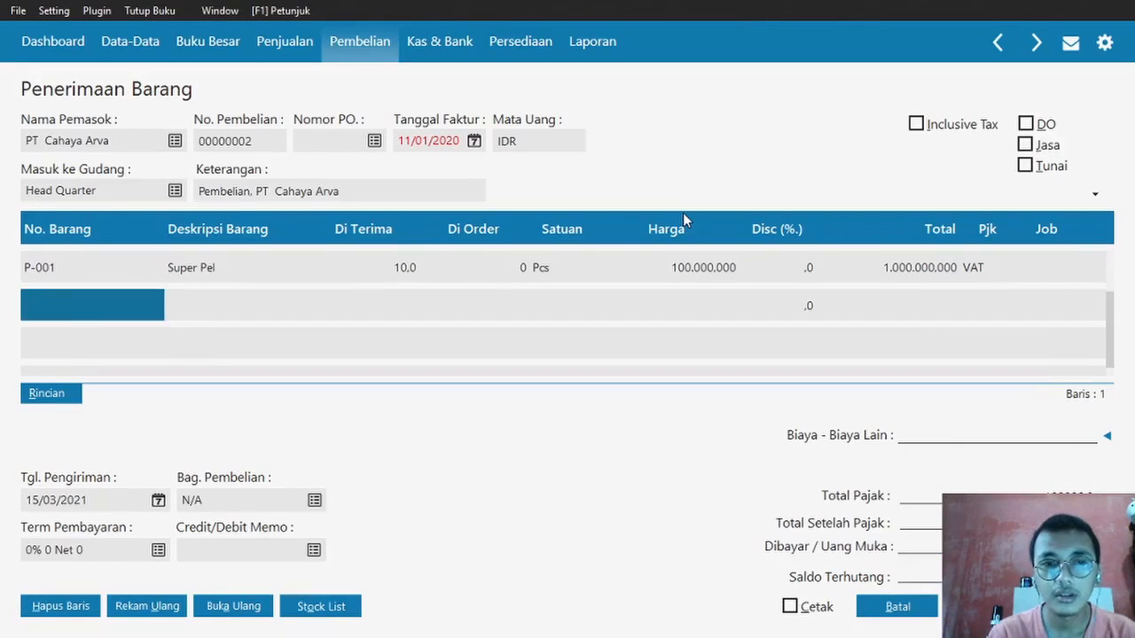
- Add P-002 Sapu as the second line: 10 received, taxed with VAT
left_click(62, 312)
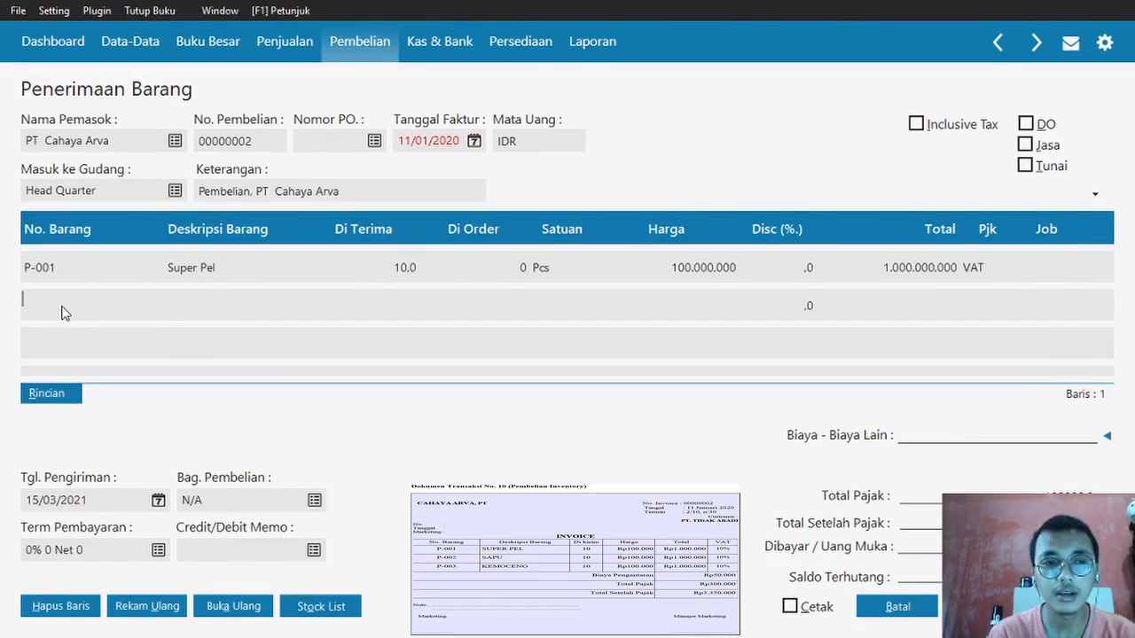
double_click(62, 308)
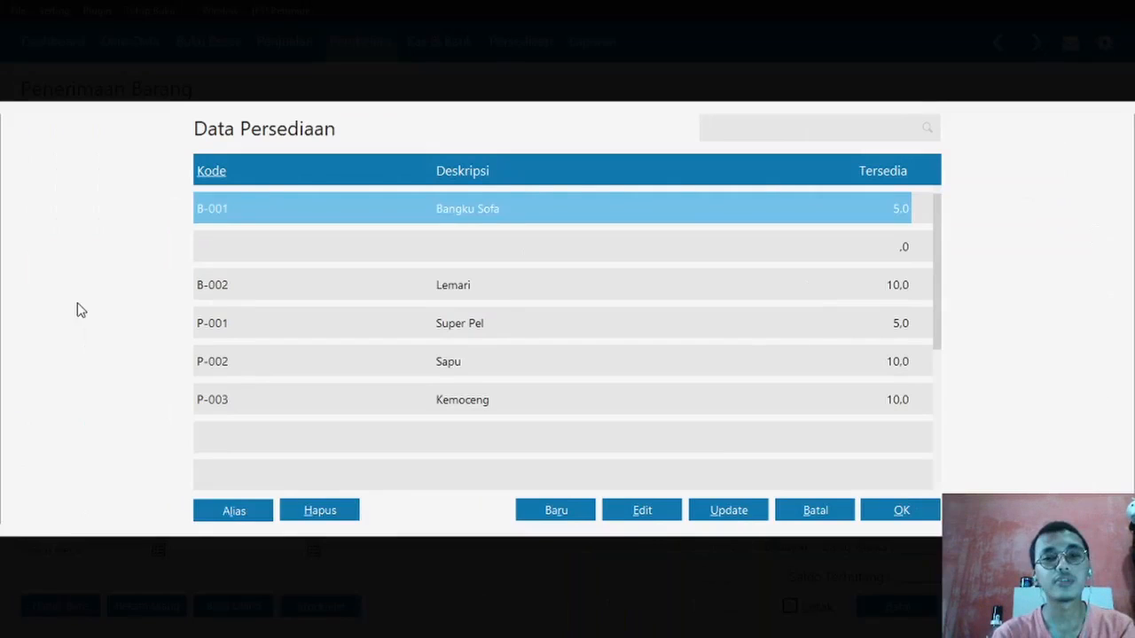
double_click(269, 373)
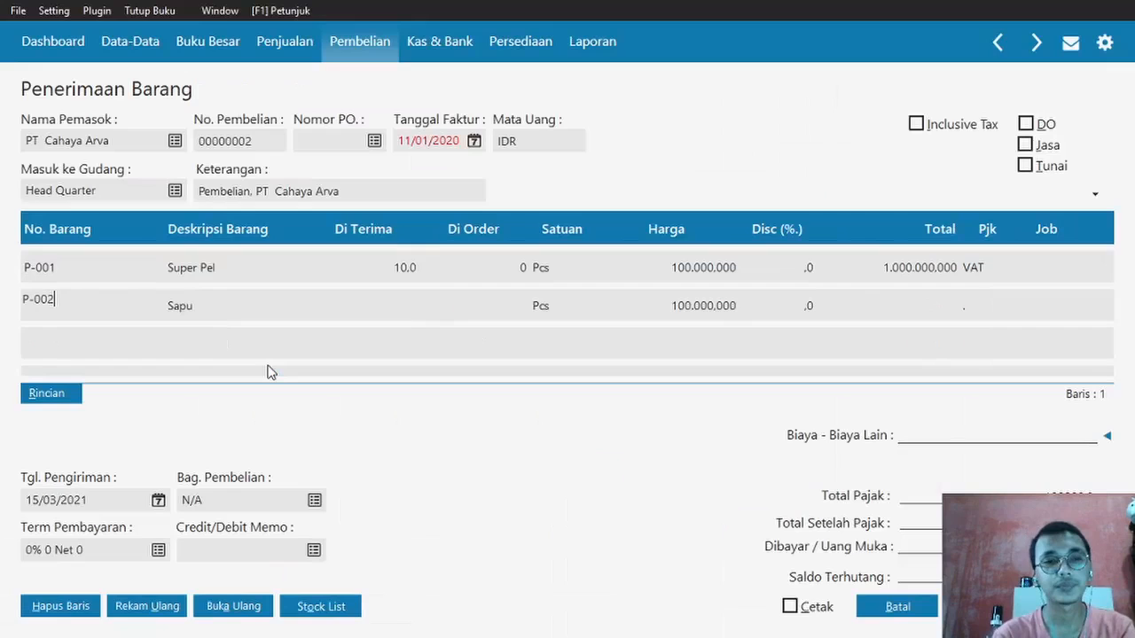
key("alt+Tab")
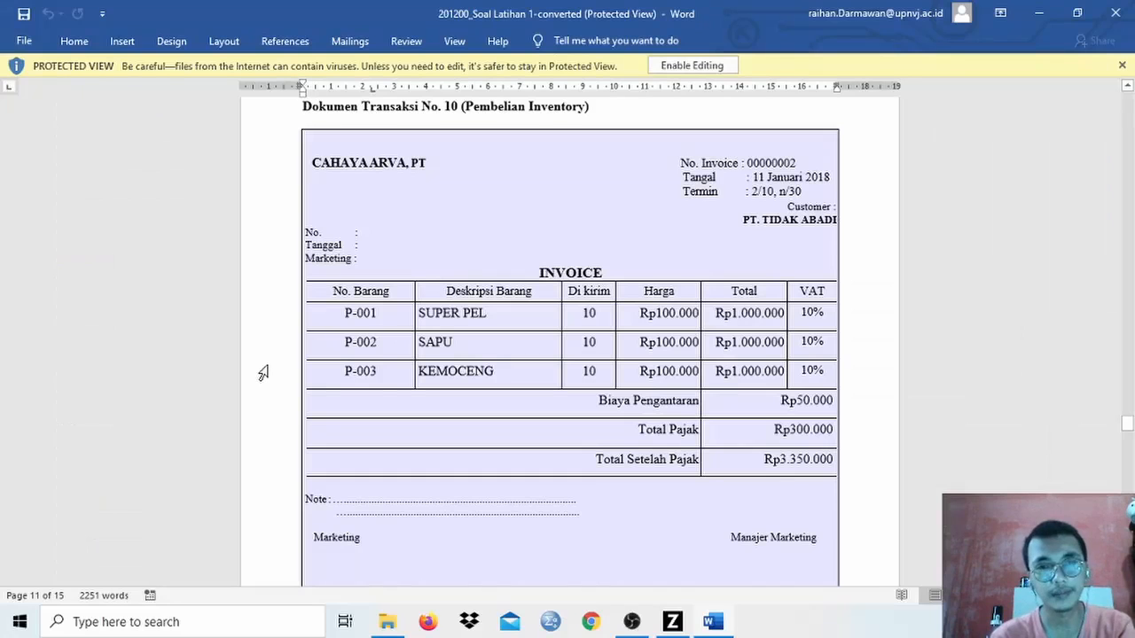
key("alt+Tab")
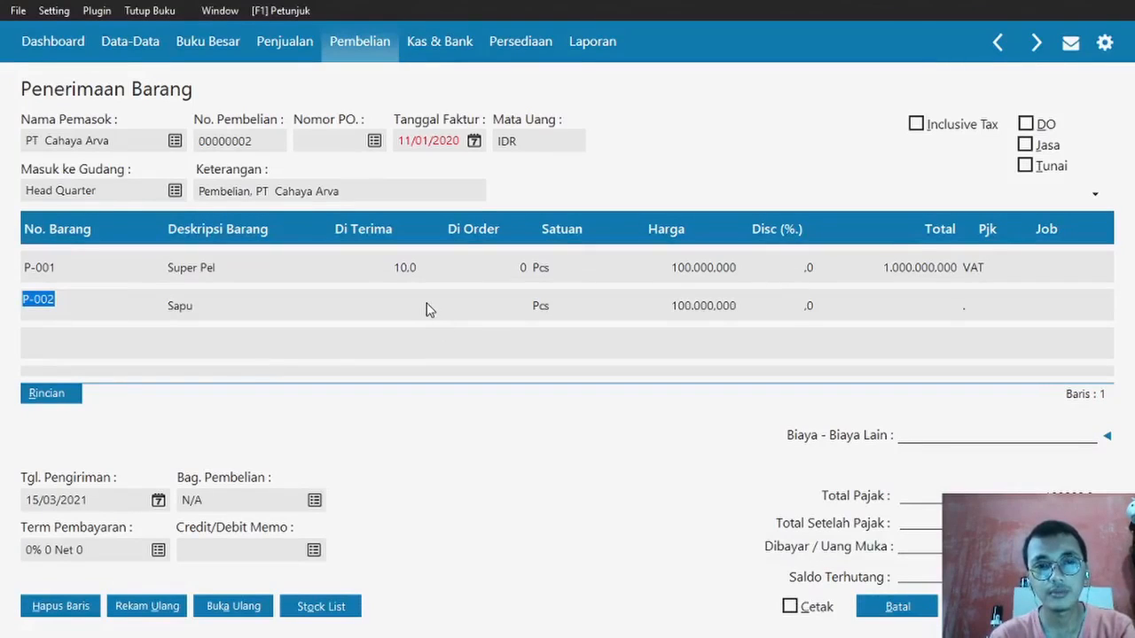
left_click(427, 308)
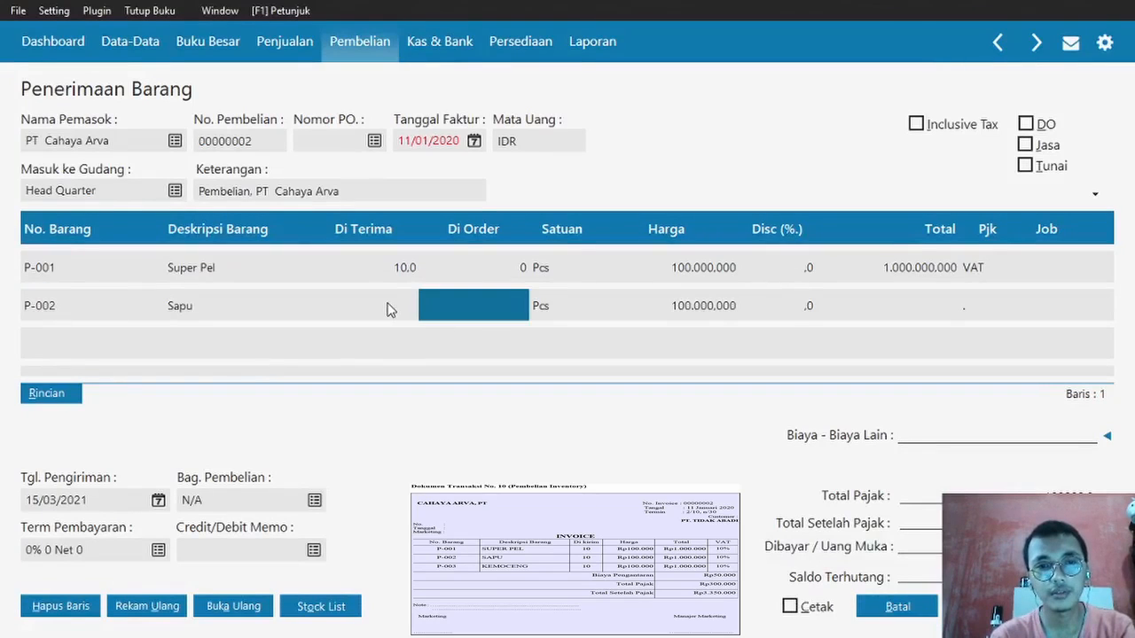
left_click(388, 308)
type("10")
key("Return")
key("Return")
key("Return")
key("Return")
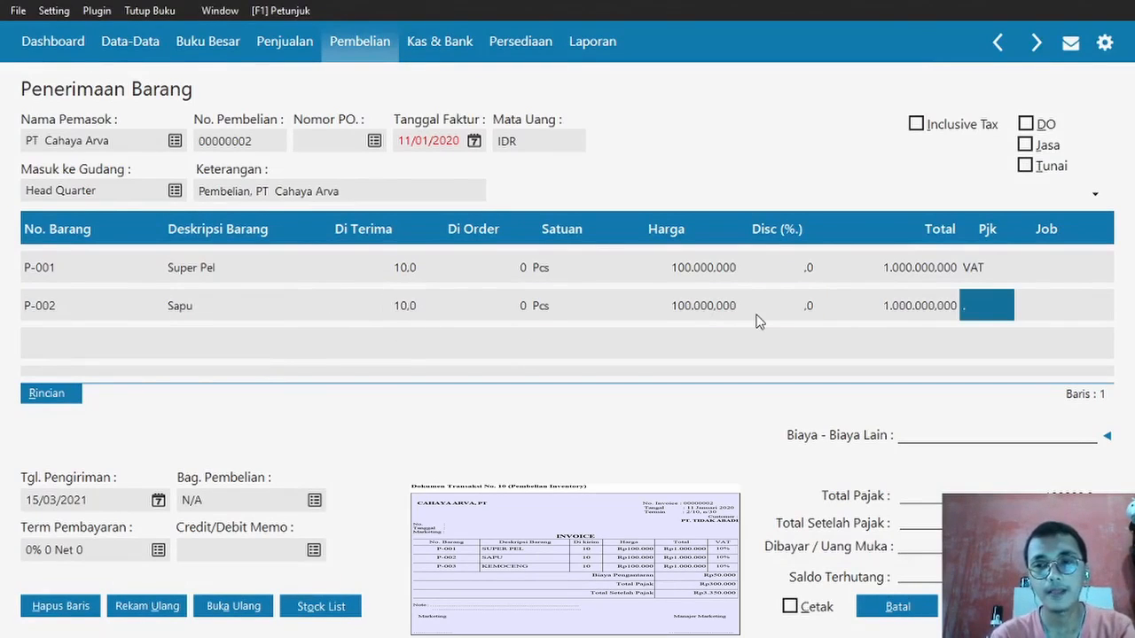
left_click(975, 309)
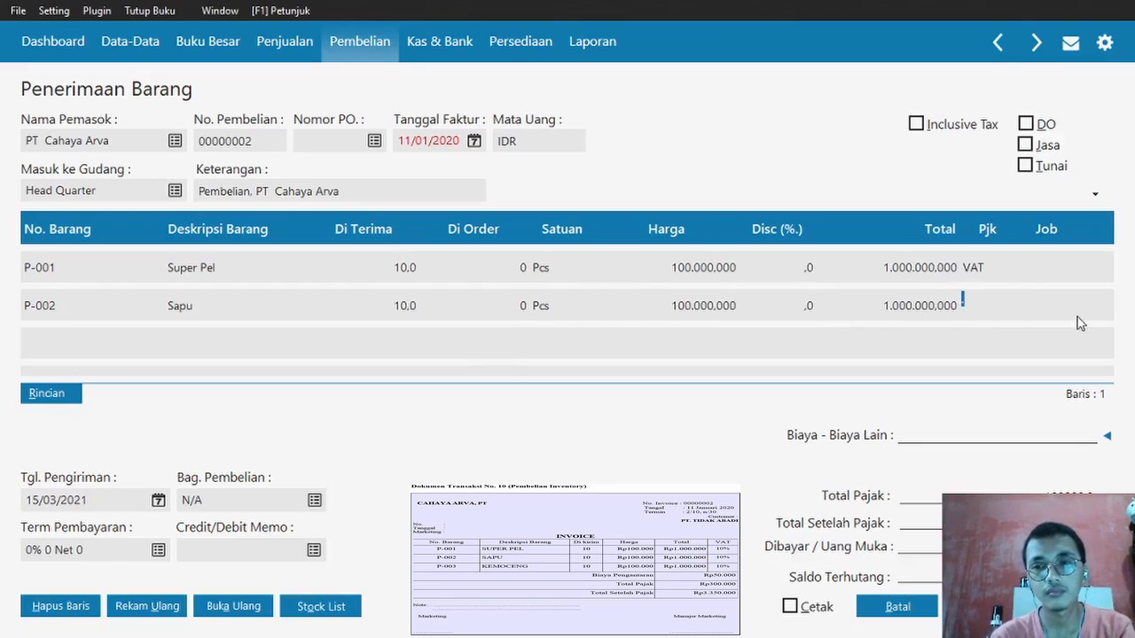
left_click(1077, 316)
double_click(981, 307)
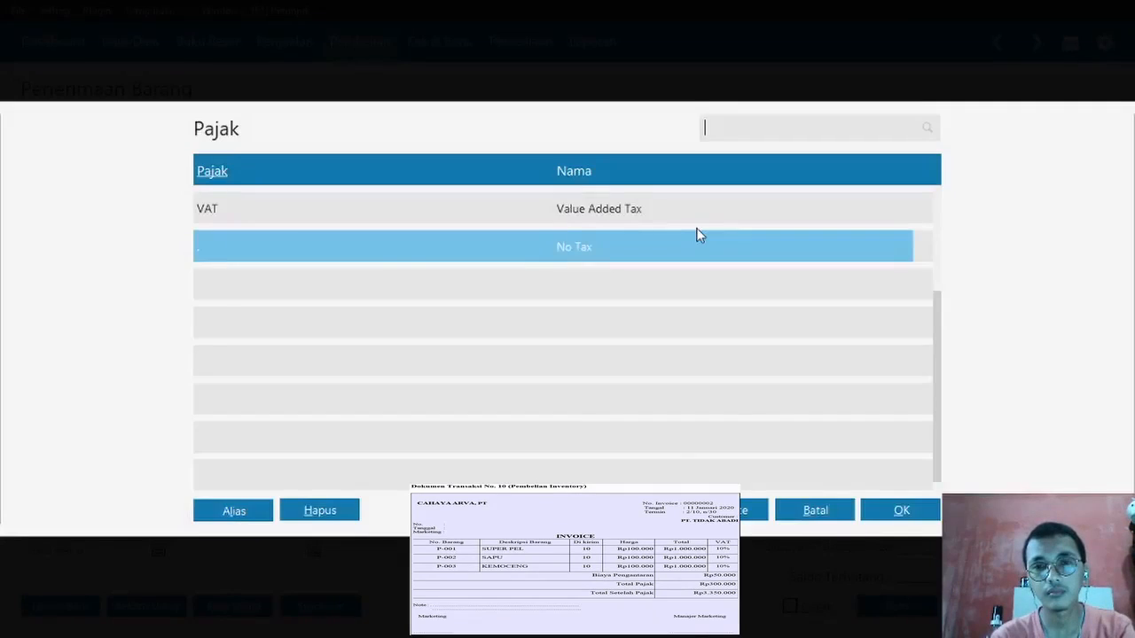
double_click(656, 213)
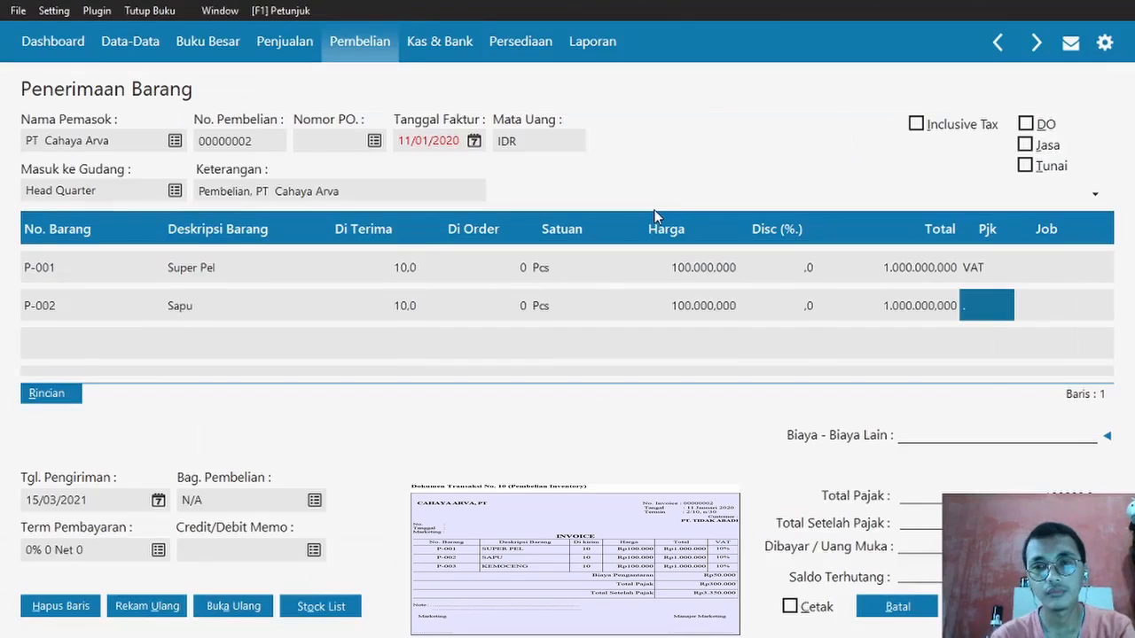
key("Tab")
key("Tab")
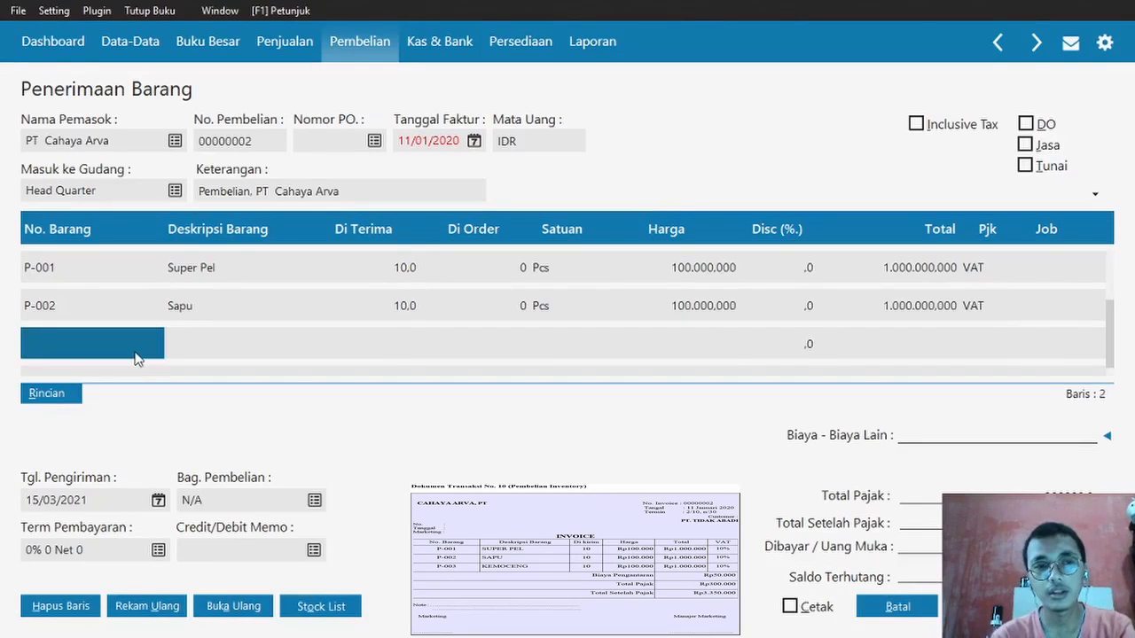
- Add P-003 Kemoceng as the third line: 10 received, taxed with VAT
double_click(89, 338)
double_click(390, 403)
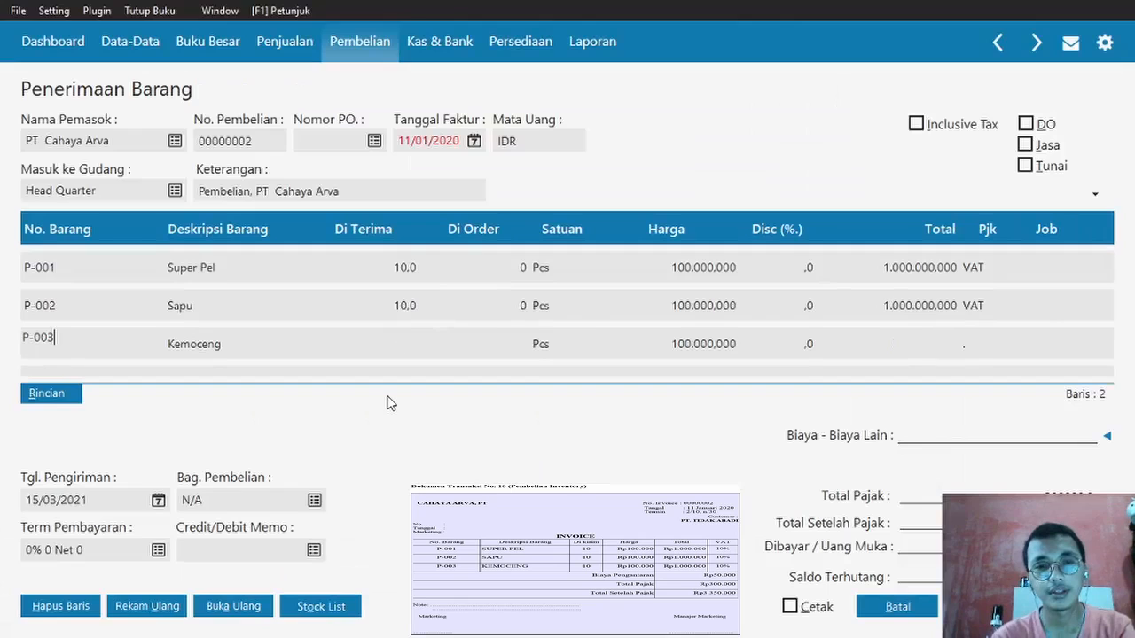
left_click(423, 337)
left_click(392, 344)
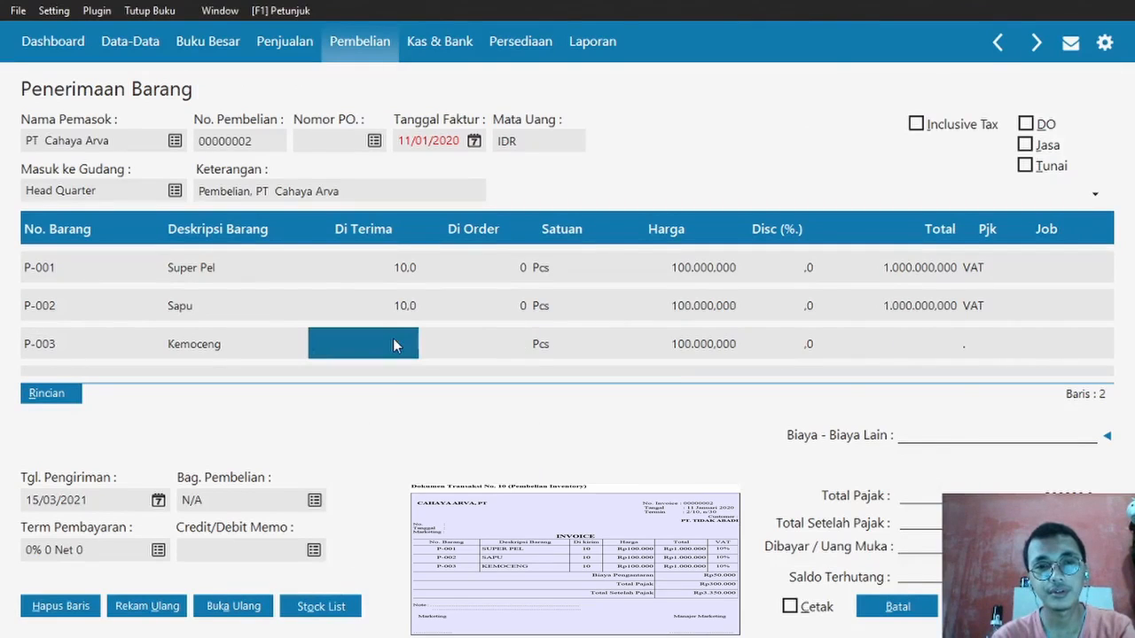
left_click(393, 337)
type("10")
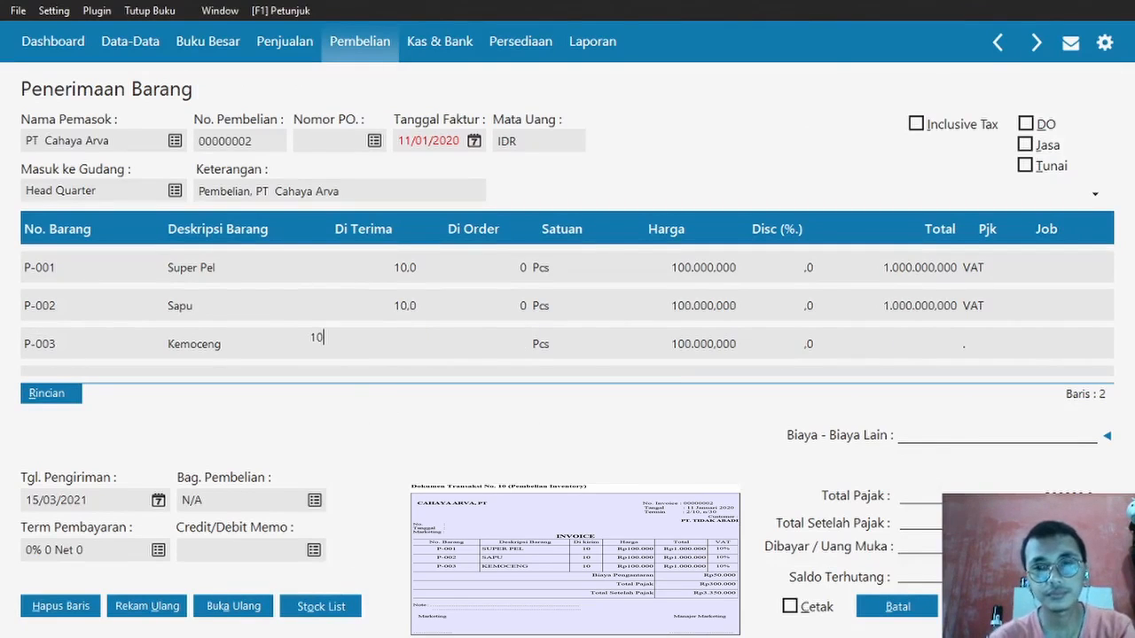
key("Return")
key("Return")
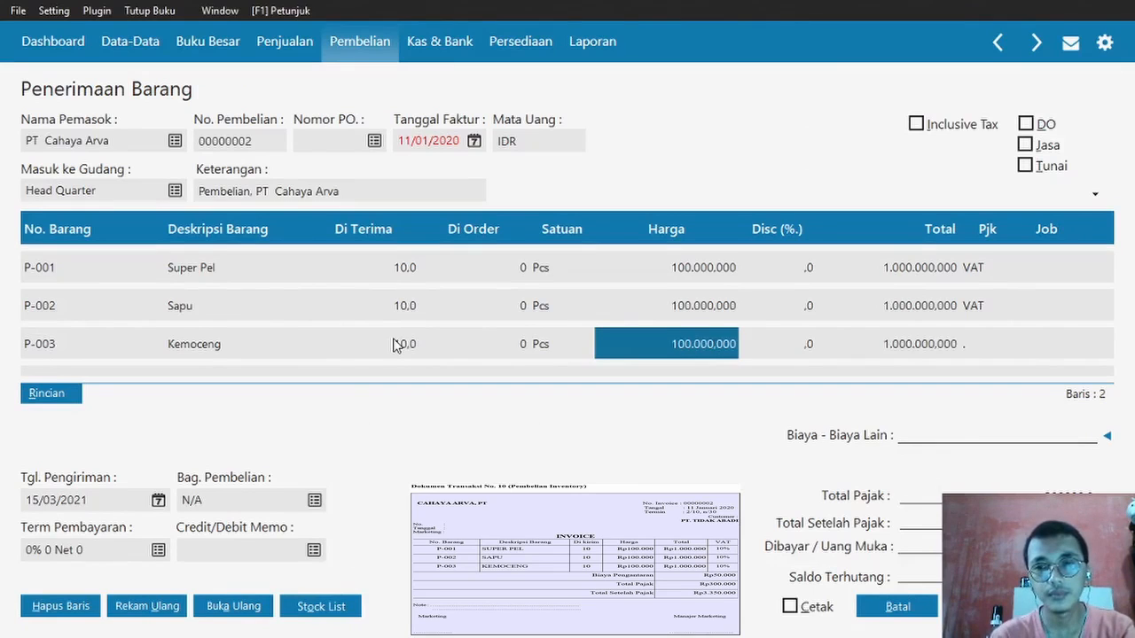
key("Return")
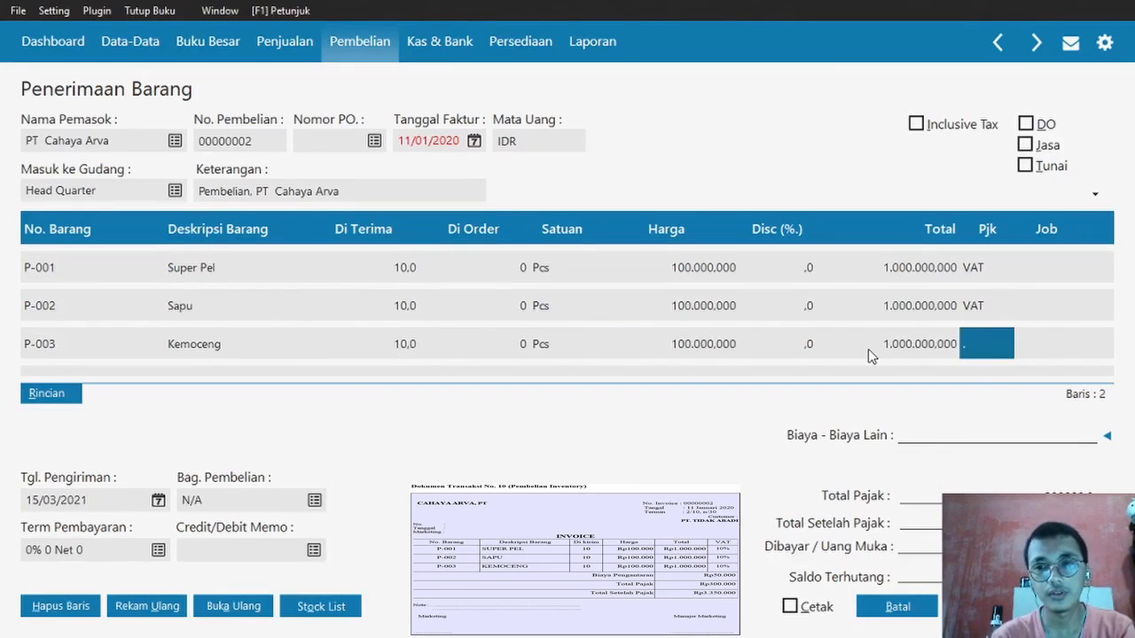
key("Return")
left_click(658, 209)
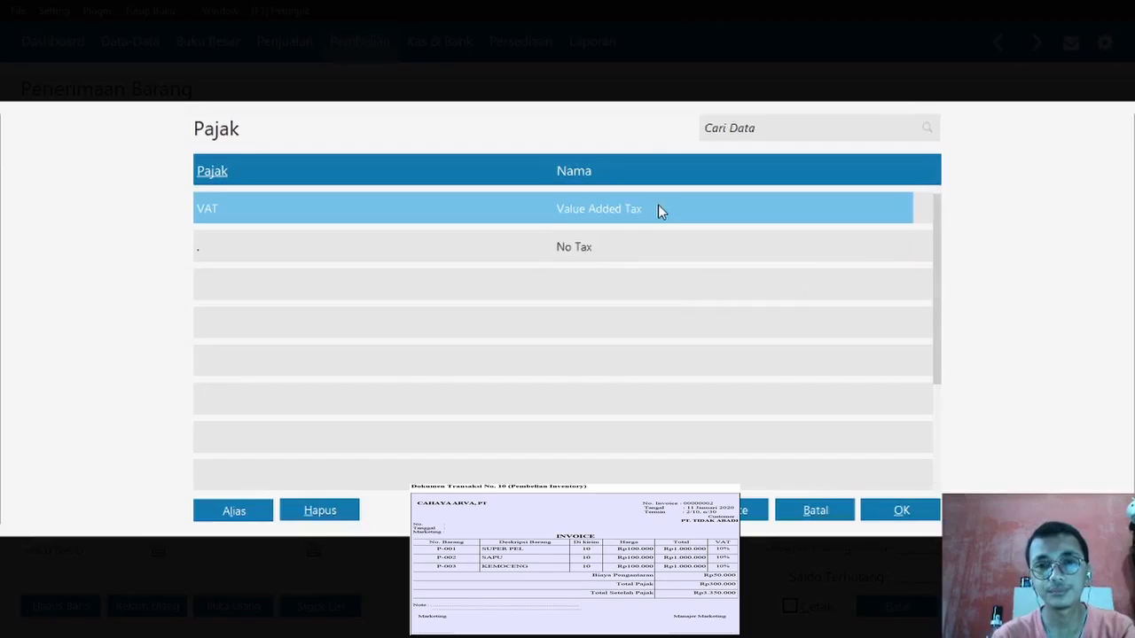
double_click(657, 209)
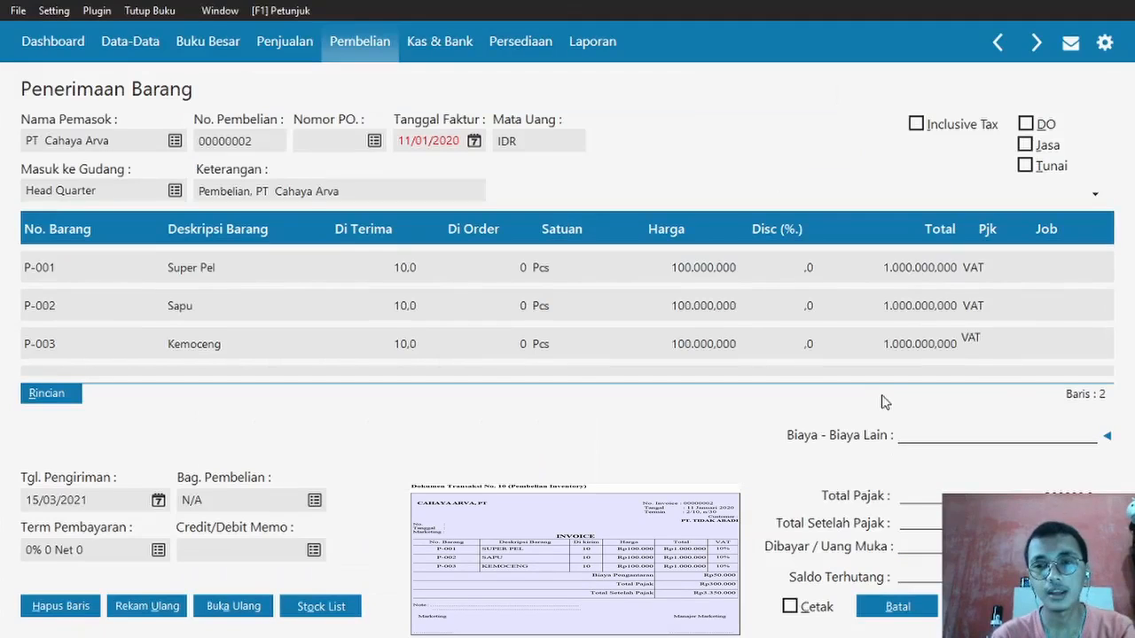
- Add a 50000 delivery charge to the Beban Pengiriman account
left_click(1109, 440)
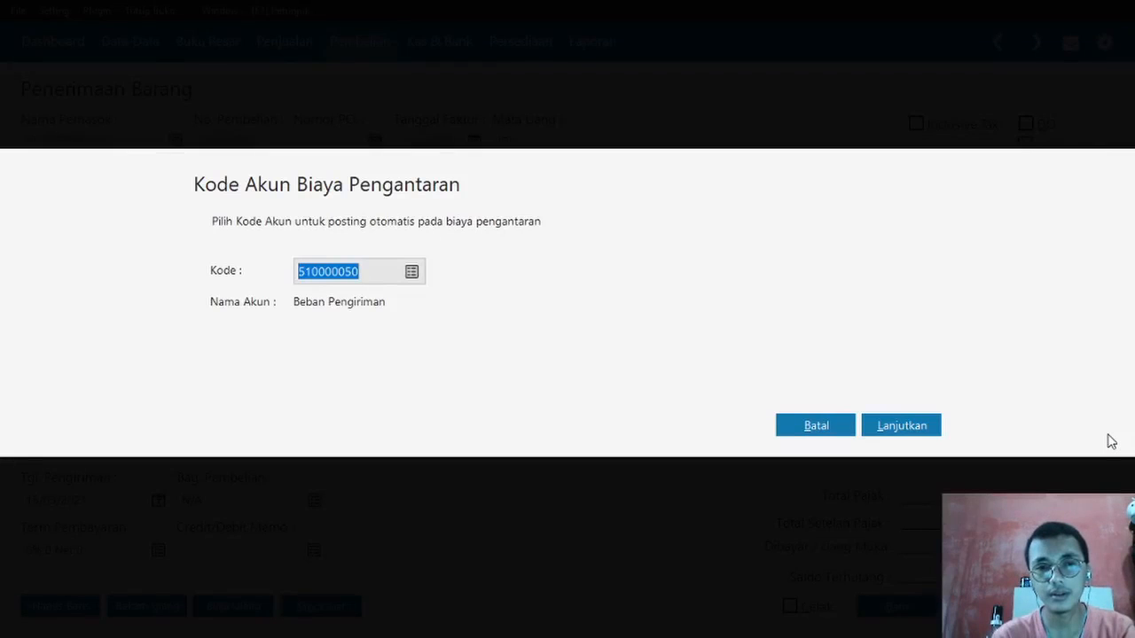
left_click(902, 427)
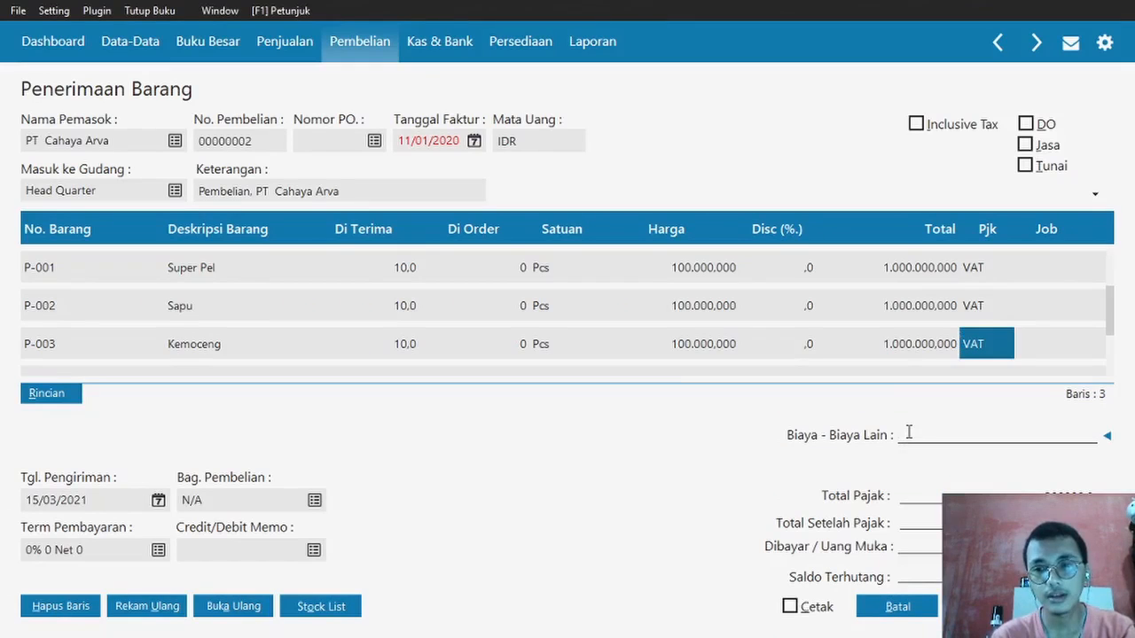
type("50000")
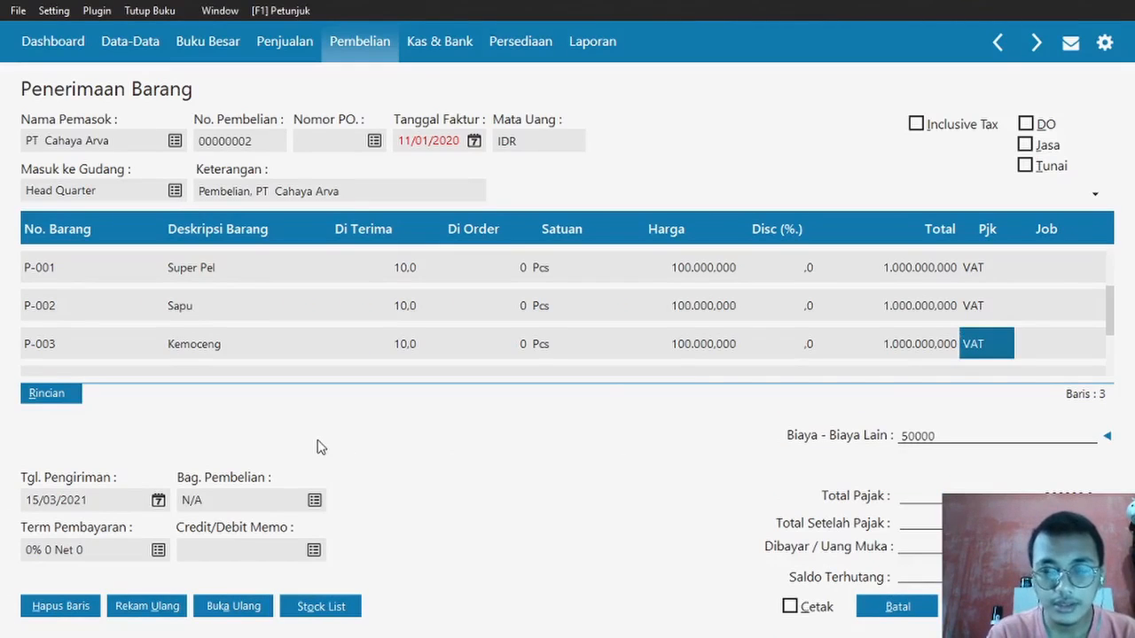
key("alt+Tab")
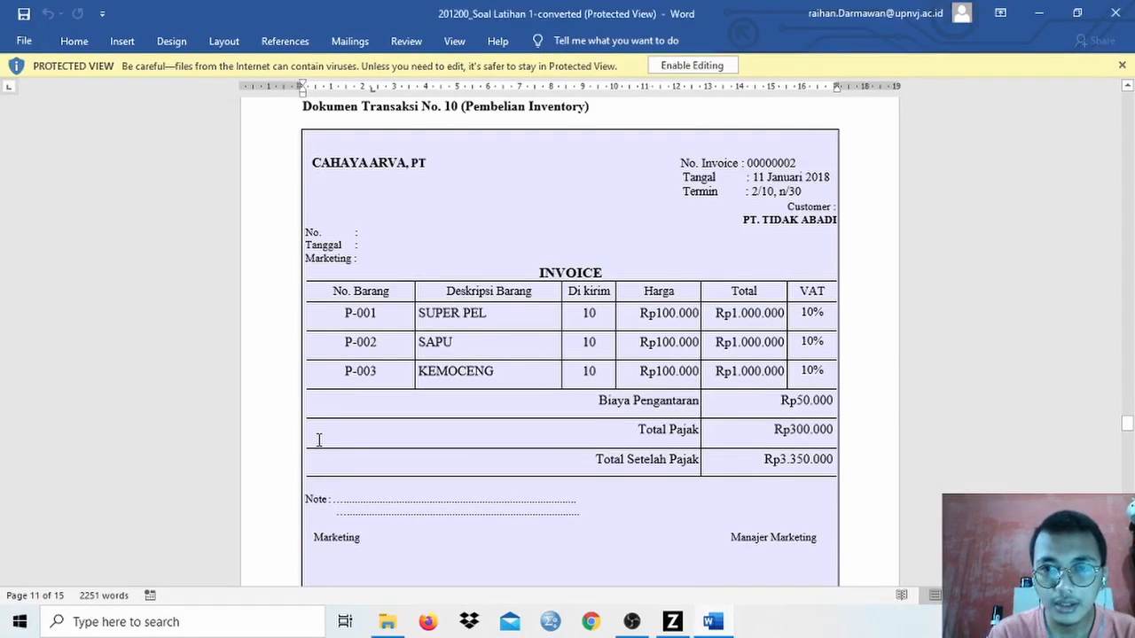
key("alt+Tab")
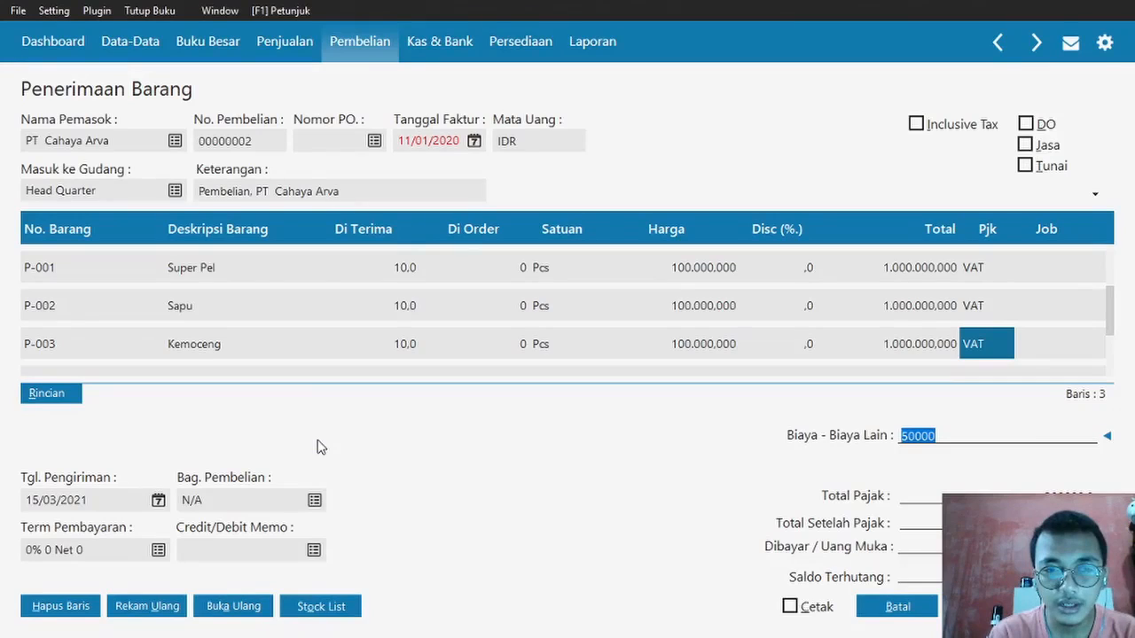
- Set 2% 10 Net 30 payment terms and save receipt 00000002
left_click(158, 550)
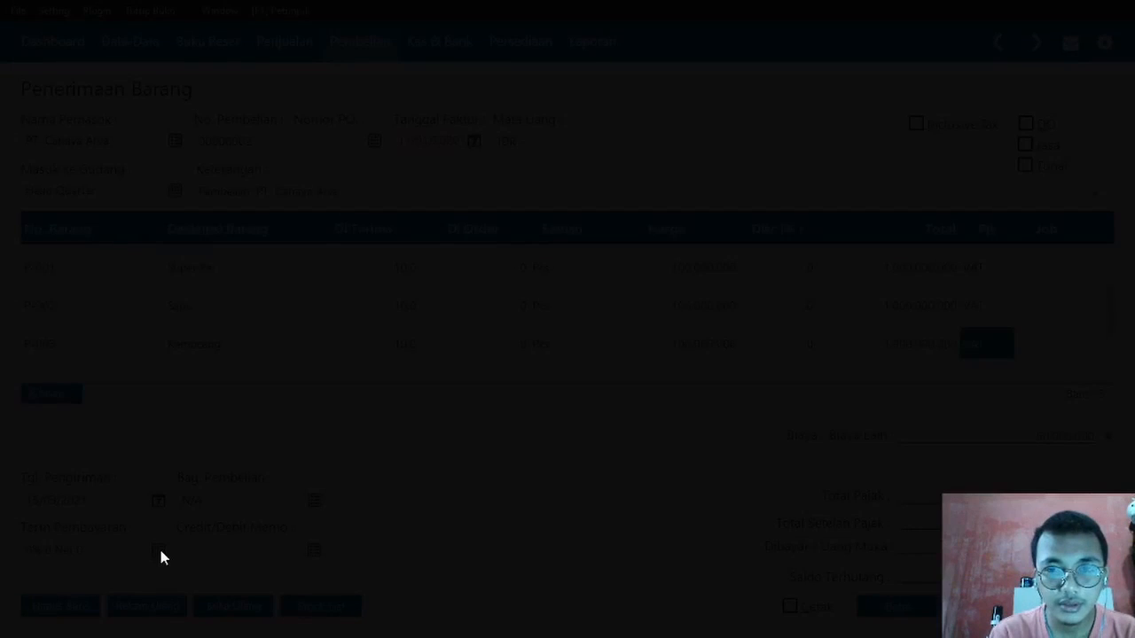
type("10")
key("Tab")
key("BackSpace")
type("30")
key("Tab")
type("2")
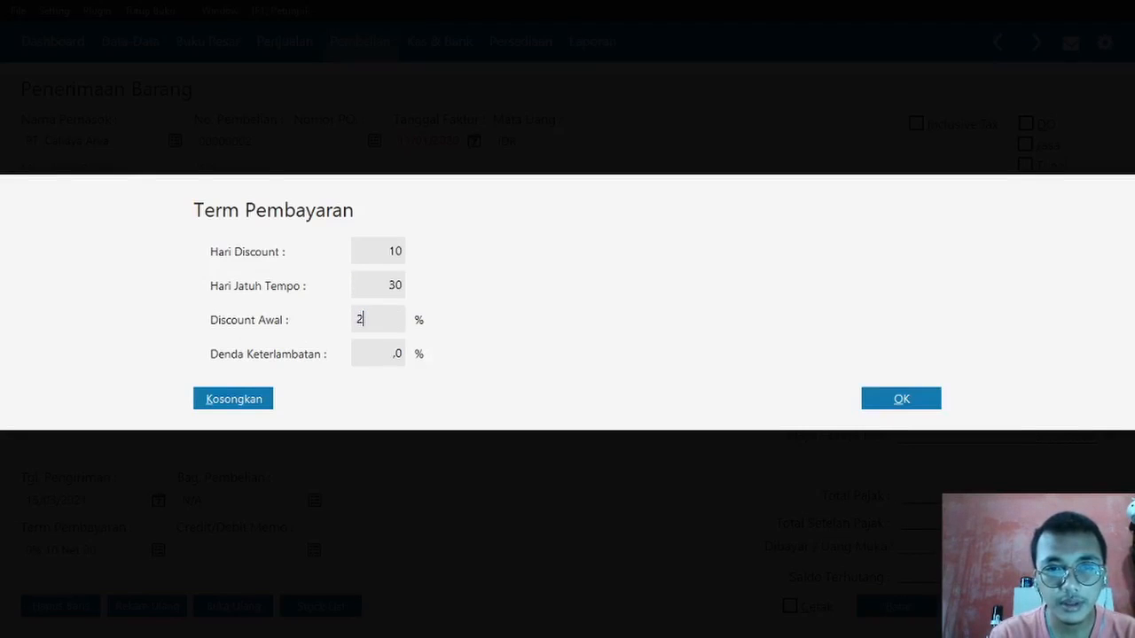
left_click(916, 399)
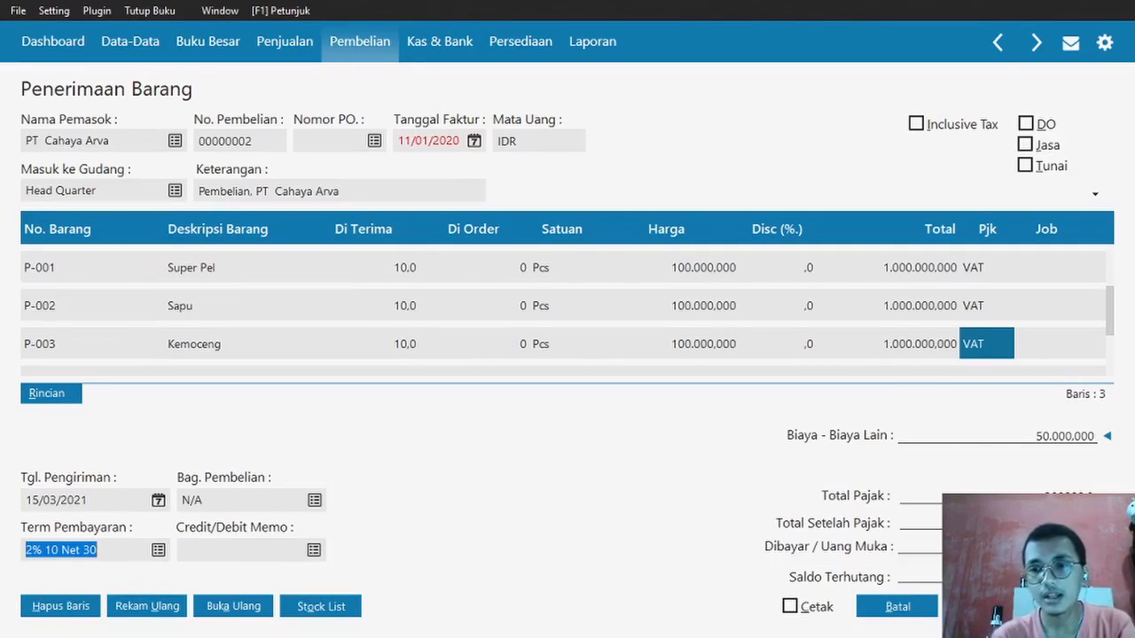
left_click(1071, 607)
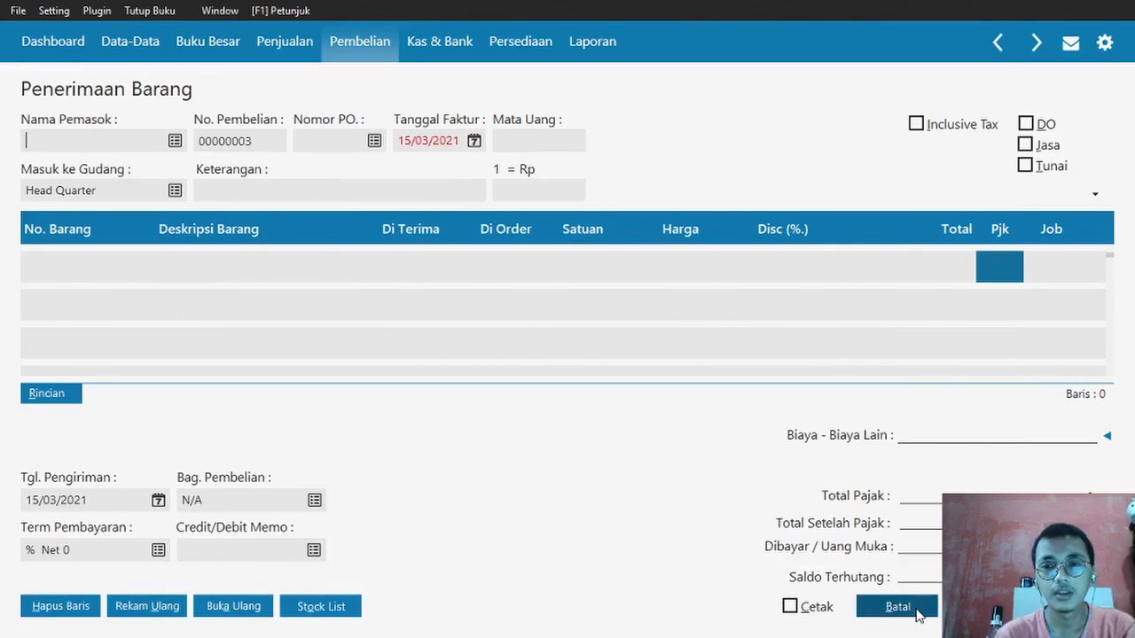
- Discard blank receipt 00000003 and go to Pembelian for a new Pembayaran Hutang from Bank BCA
left_click(917, 611)
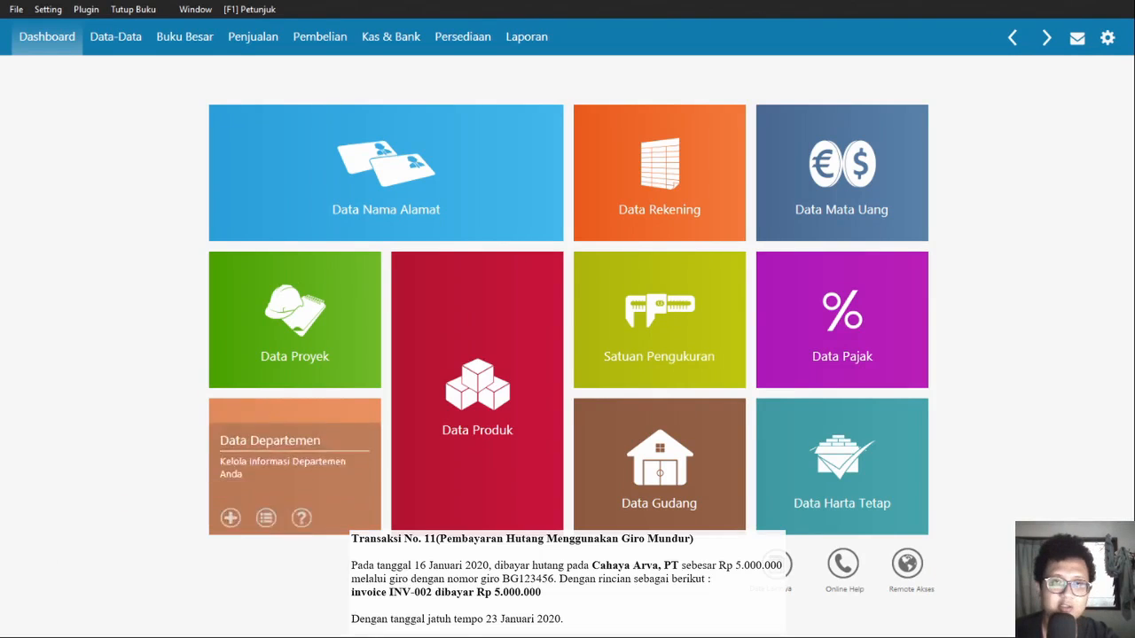
left_click(319, 37)
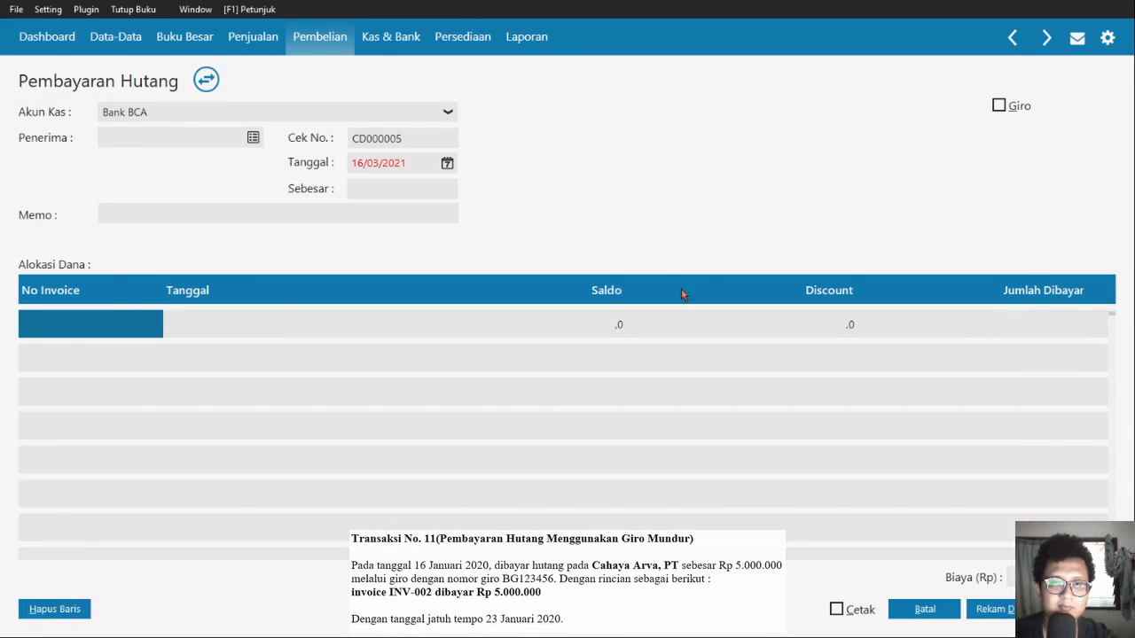
- Fill in a 5000000 giro payment to PT Cahaya Arva dated 16/01/2020
double_click(507, 159)
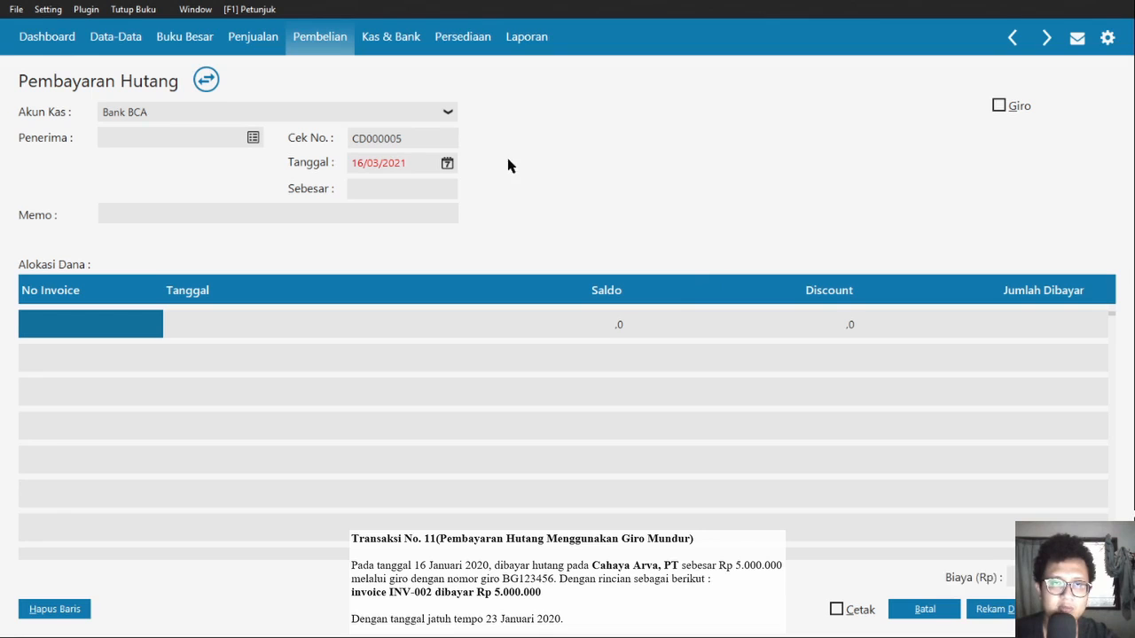
left_click_drag(390, 163, 349, 163)
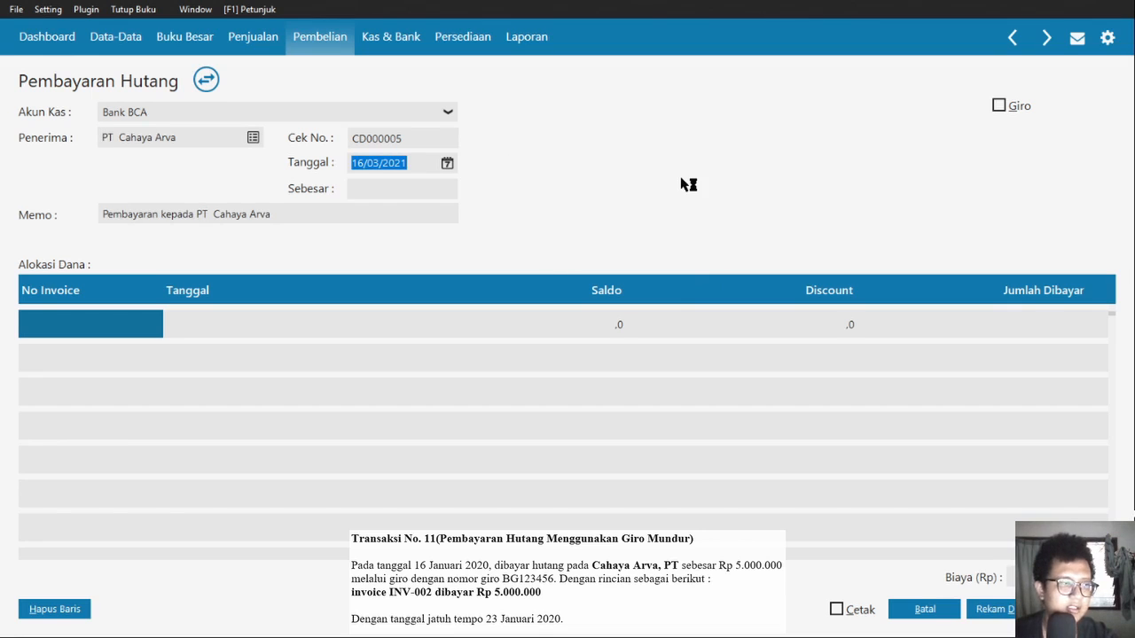
type("16012020")
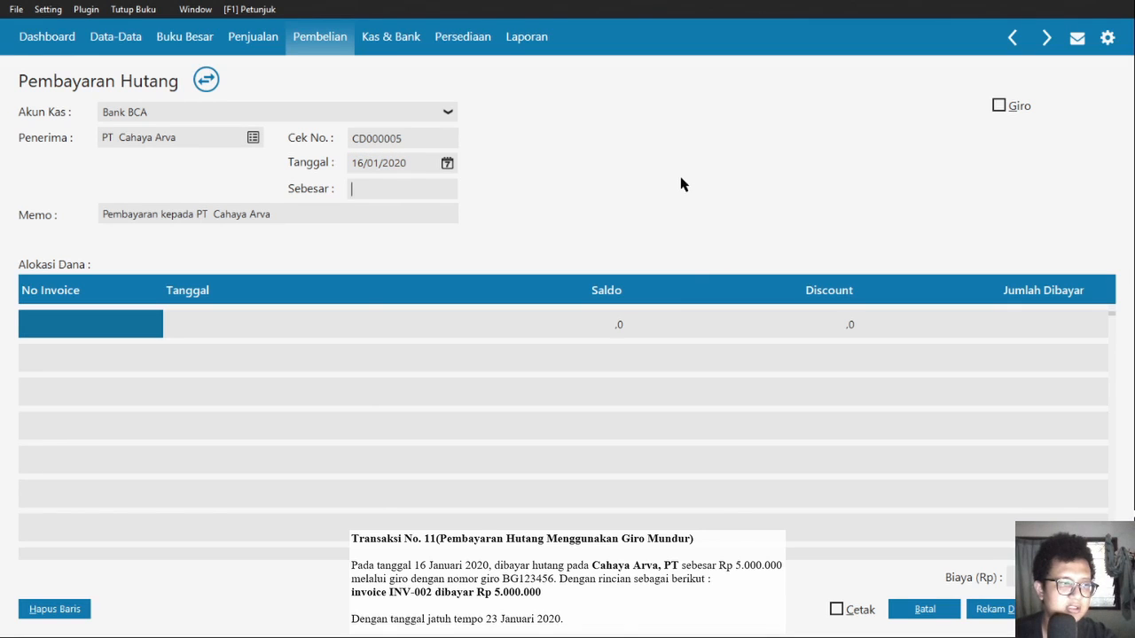
type("5000000")
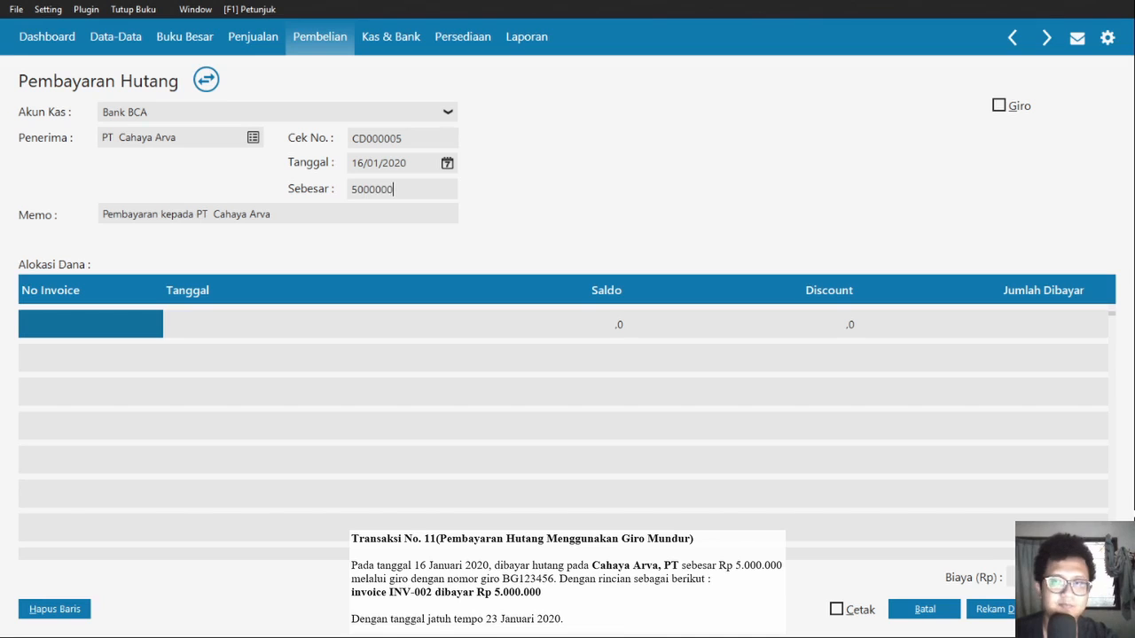
left_click(998, 105)
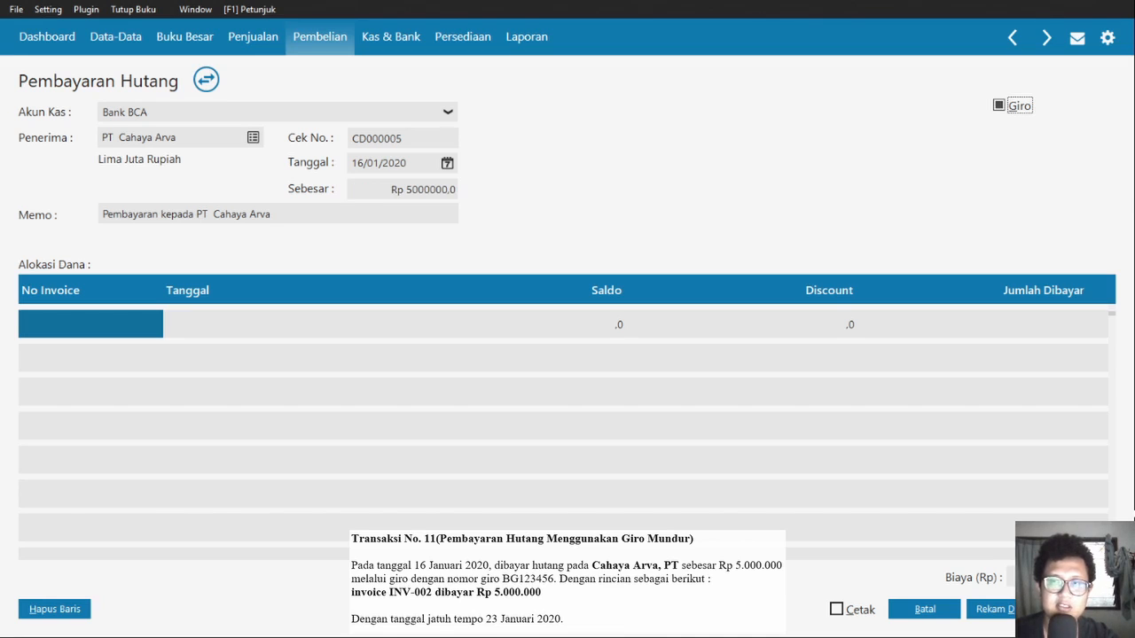
- Allocate the payment to invoice INV-02 and save it as CD000005
left_click(518, 396)
left_click(146, 412)
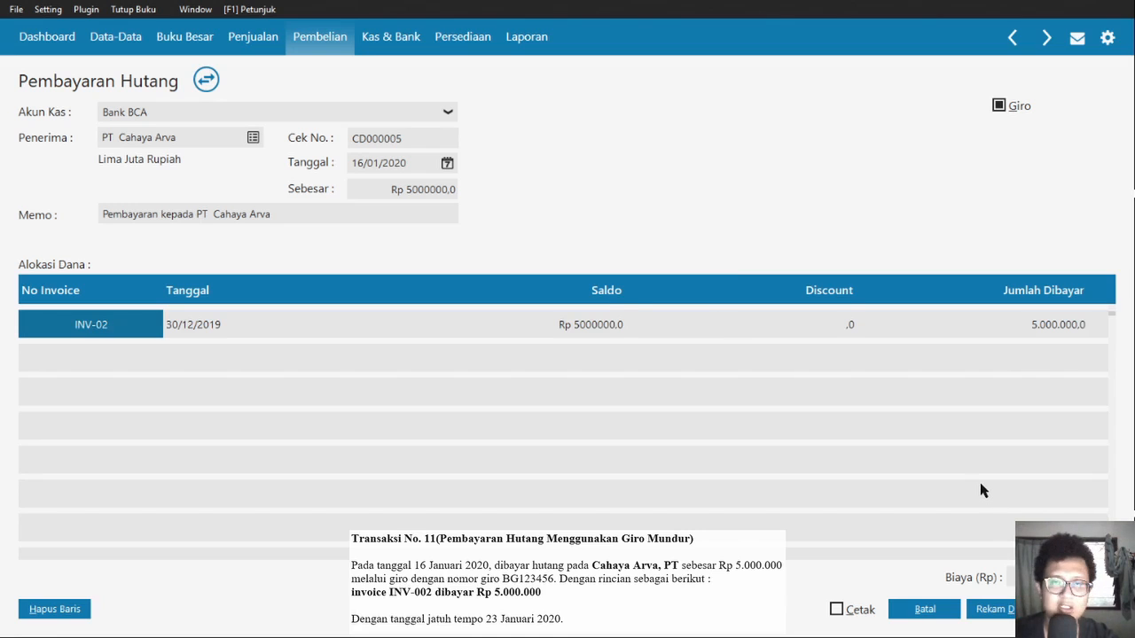
key("Tab")
key("Tab")
key("Tab")
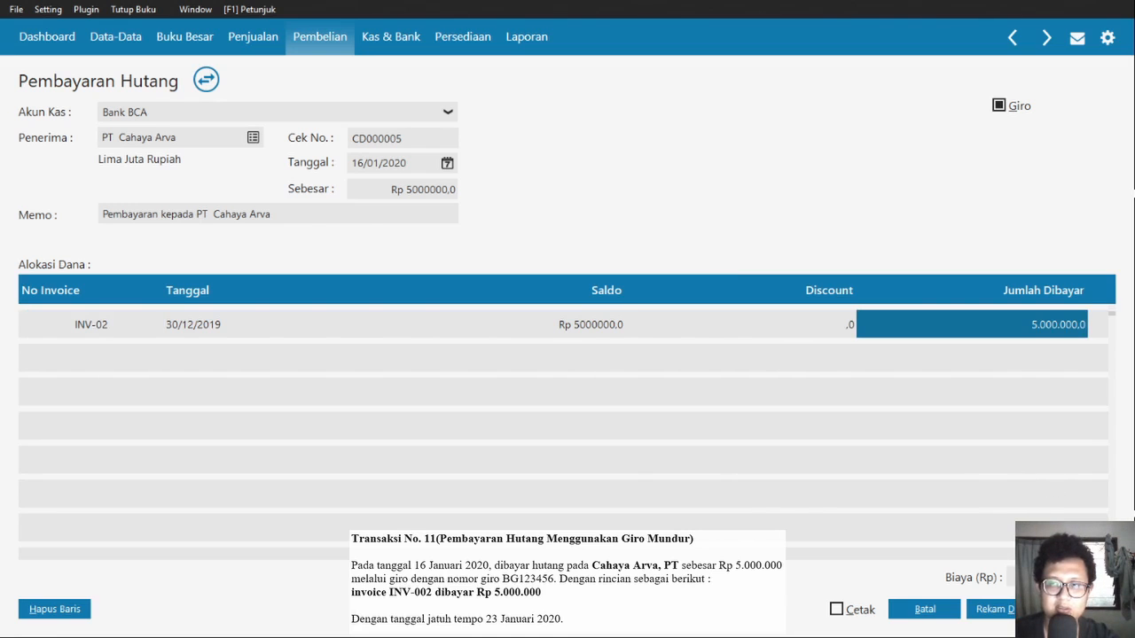
key("Tab")
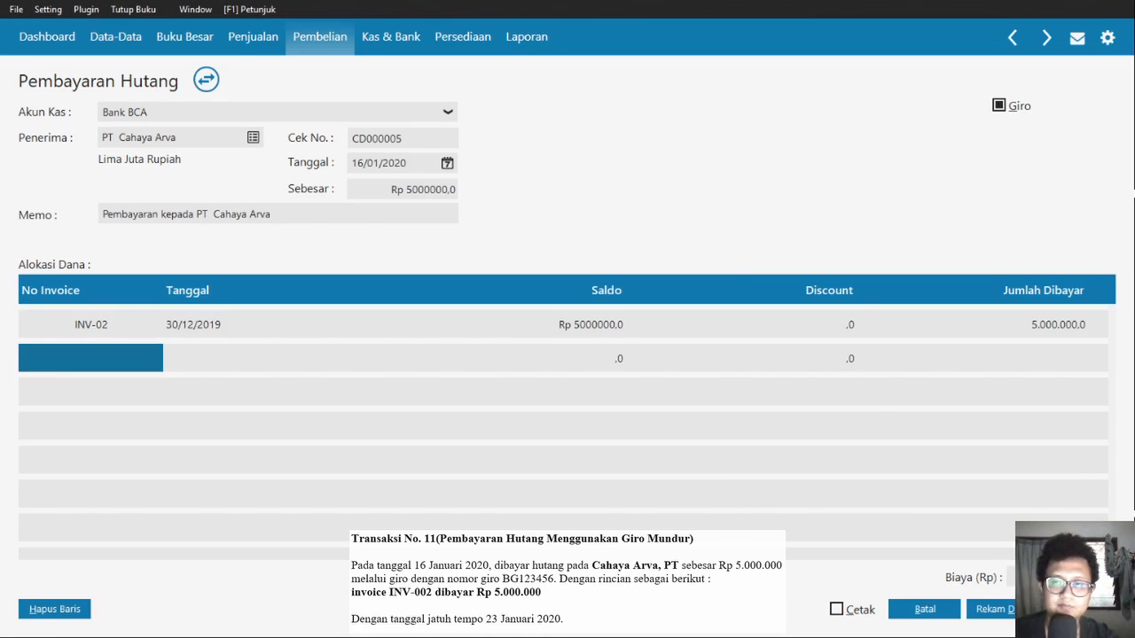
left_click(688, 326)
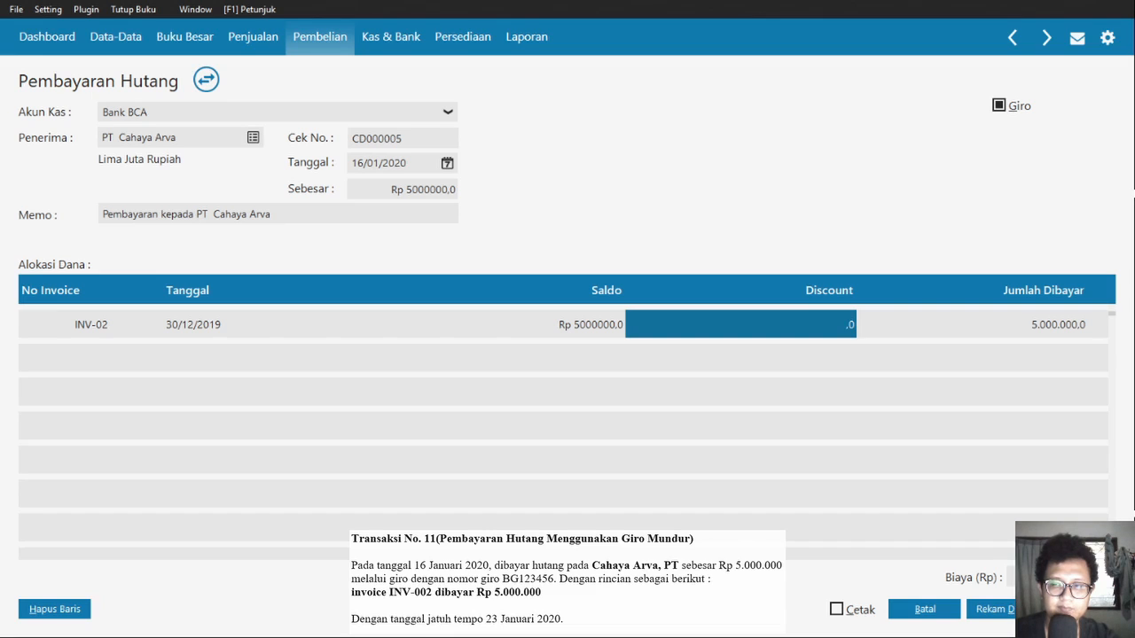
left_click(1021, 609)
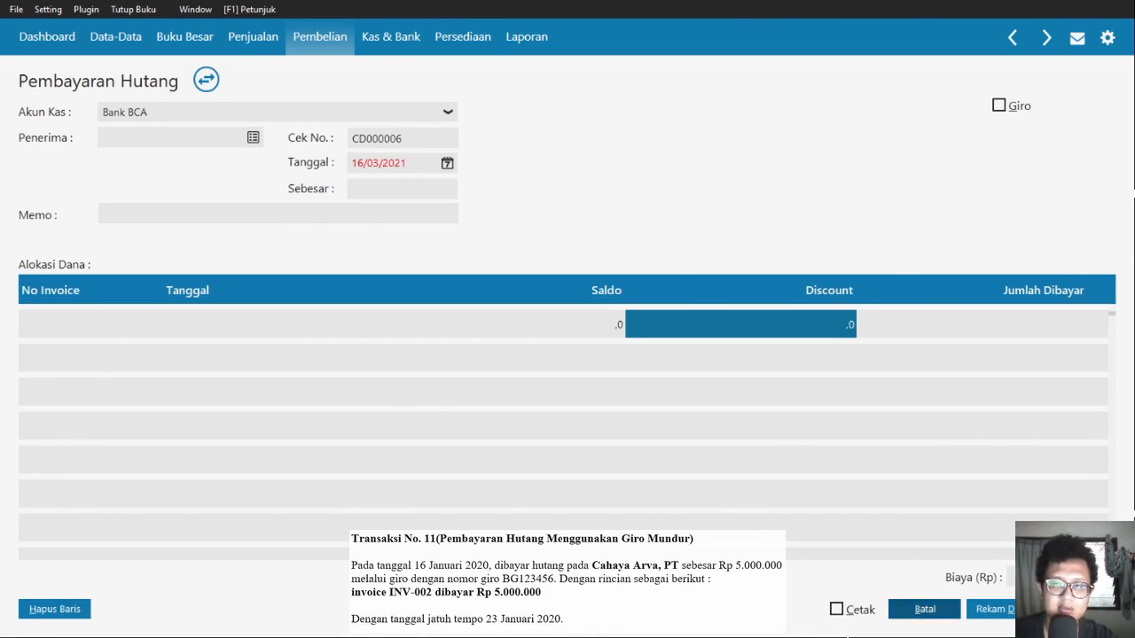
left_click(925, 609)
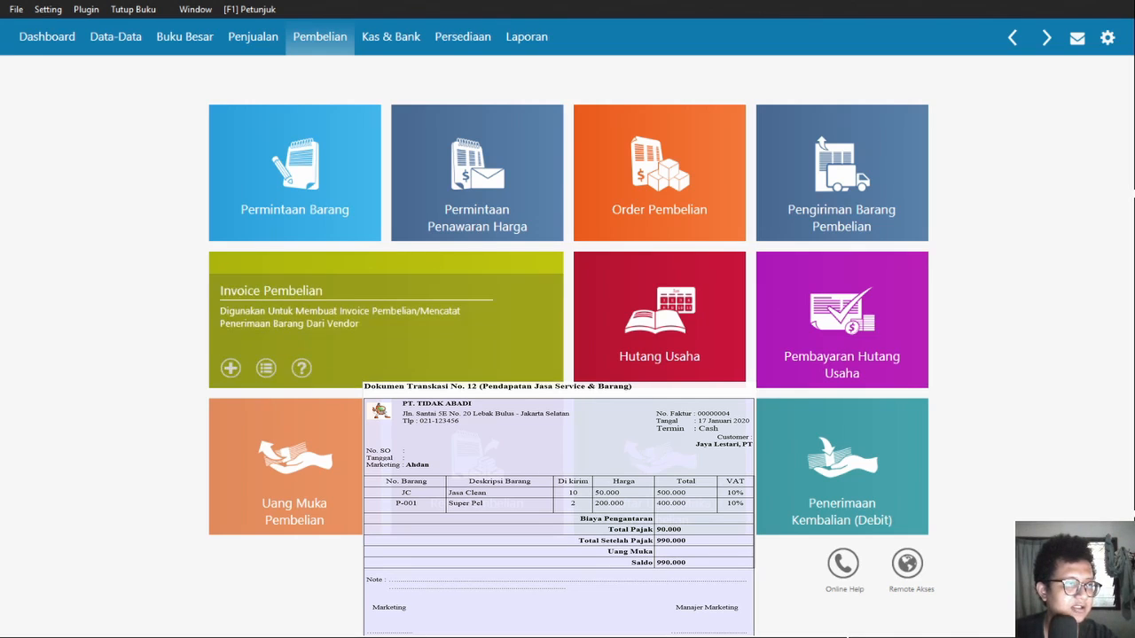
- Create cash sales invoice 00000004 dated 17/01/2020 for PT Jaya Lestari
left_click(252, 37)
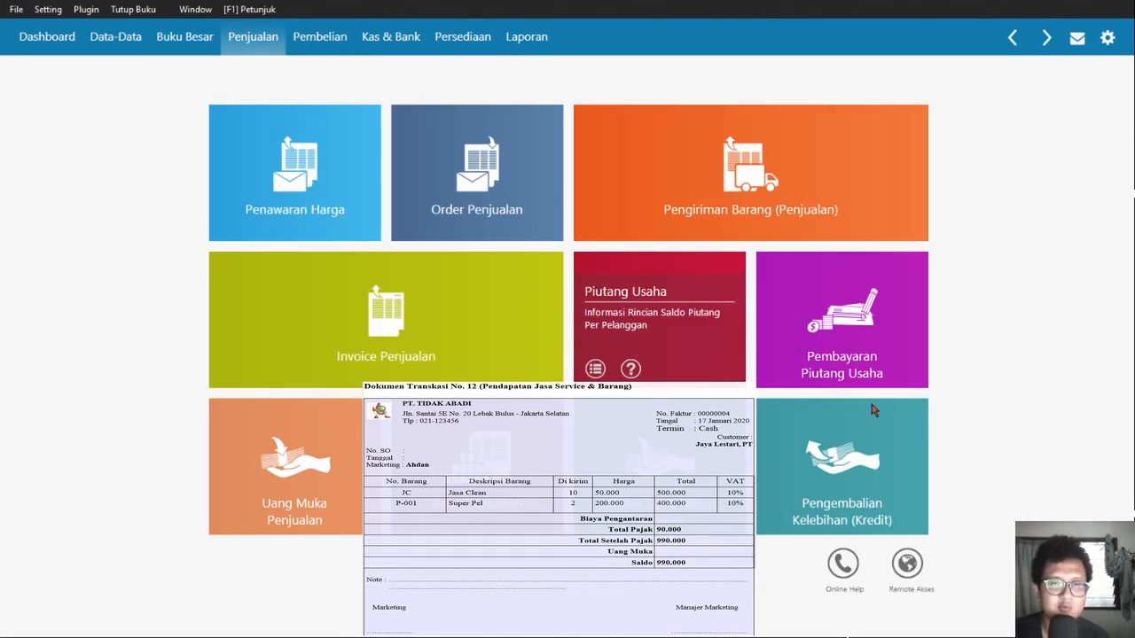
left_click(298, 465)
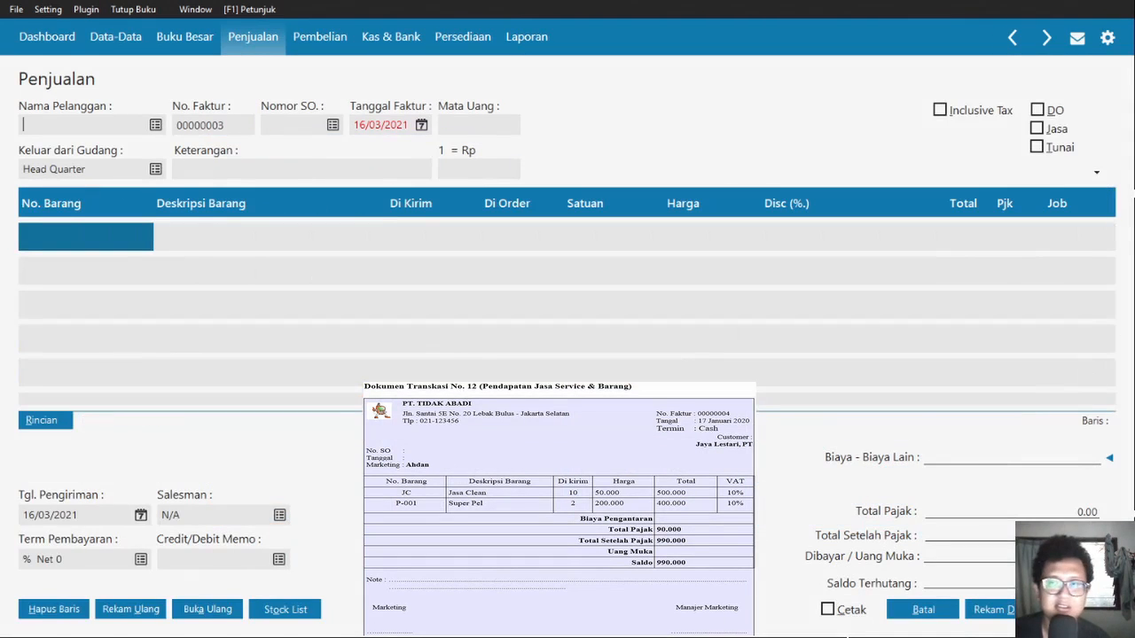
left_click(1037, 148)
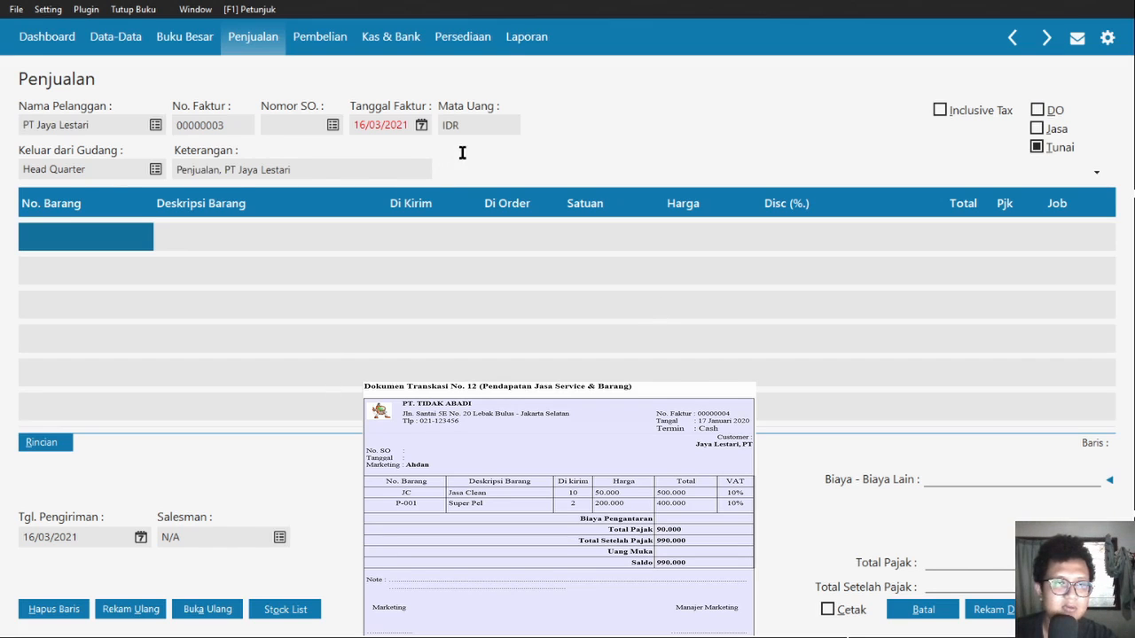
double_click(215, 126)
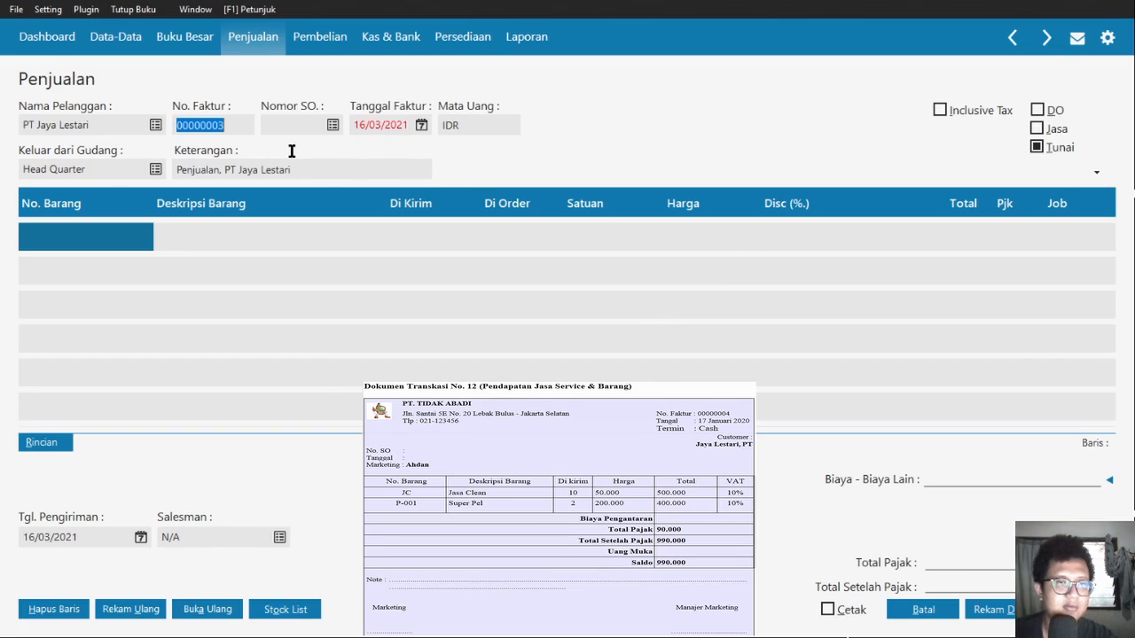
key("Right")
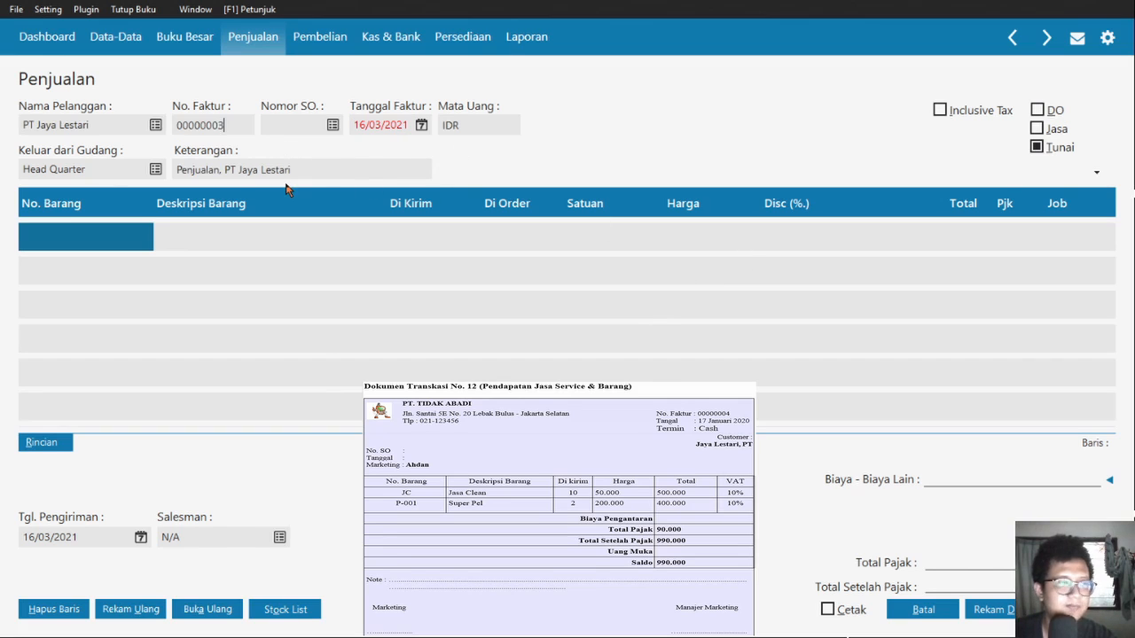
key("BackSpace")
type("4")
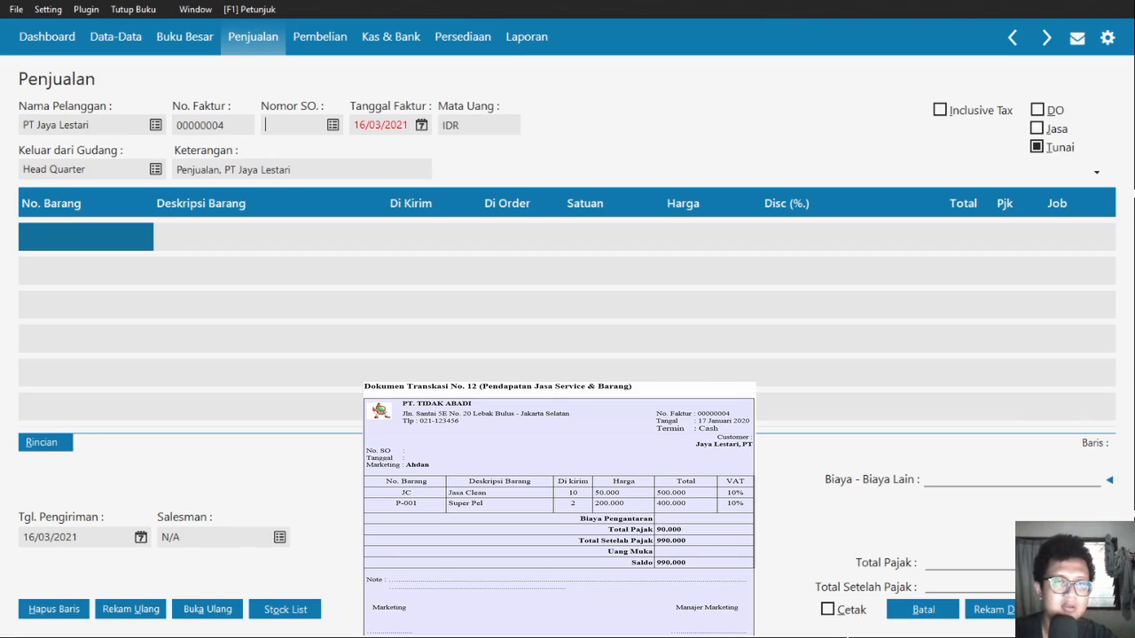
key("Tab")
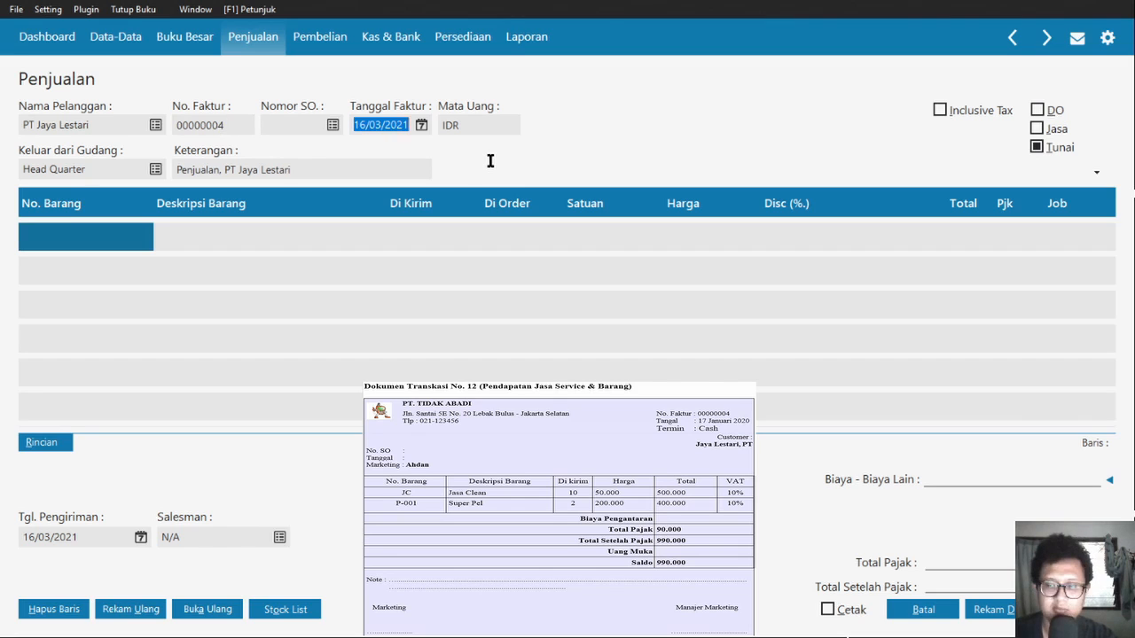
type("17/01/2020")
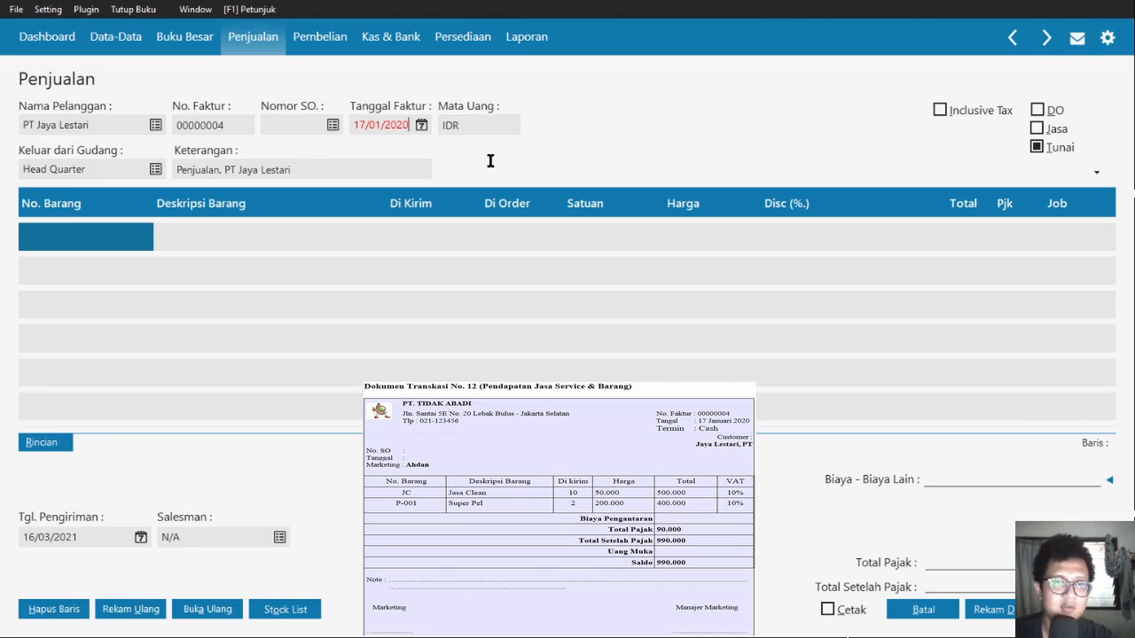
key("Tab")
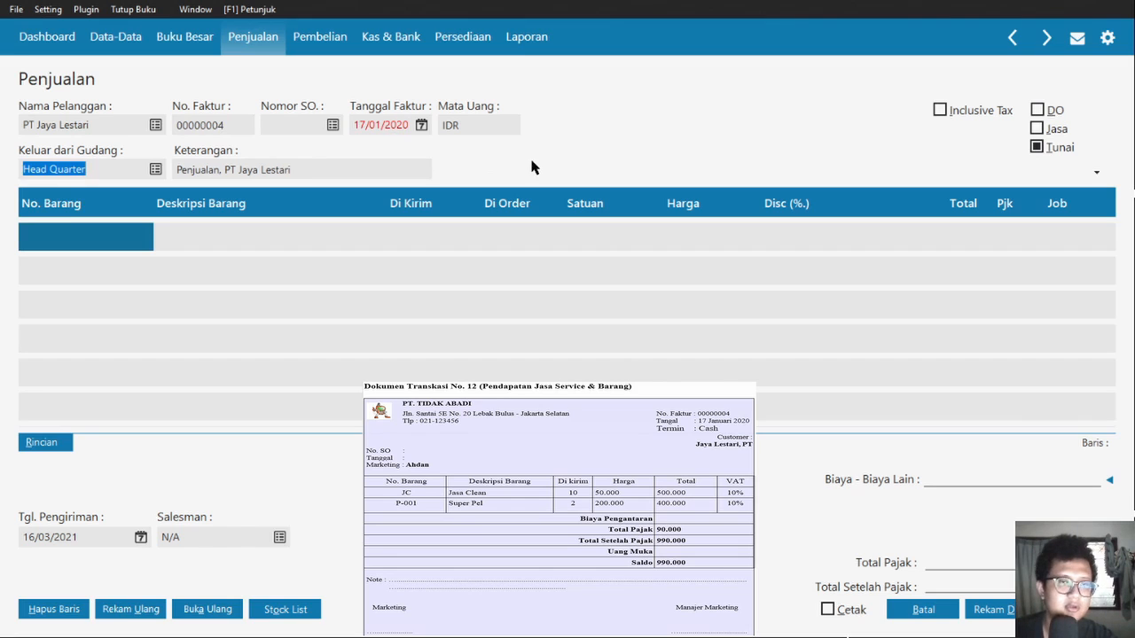
left_click(118, 302)
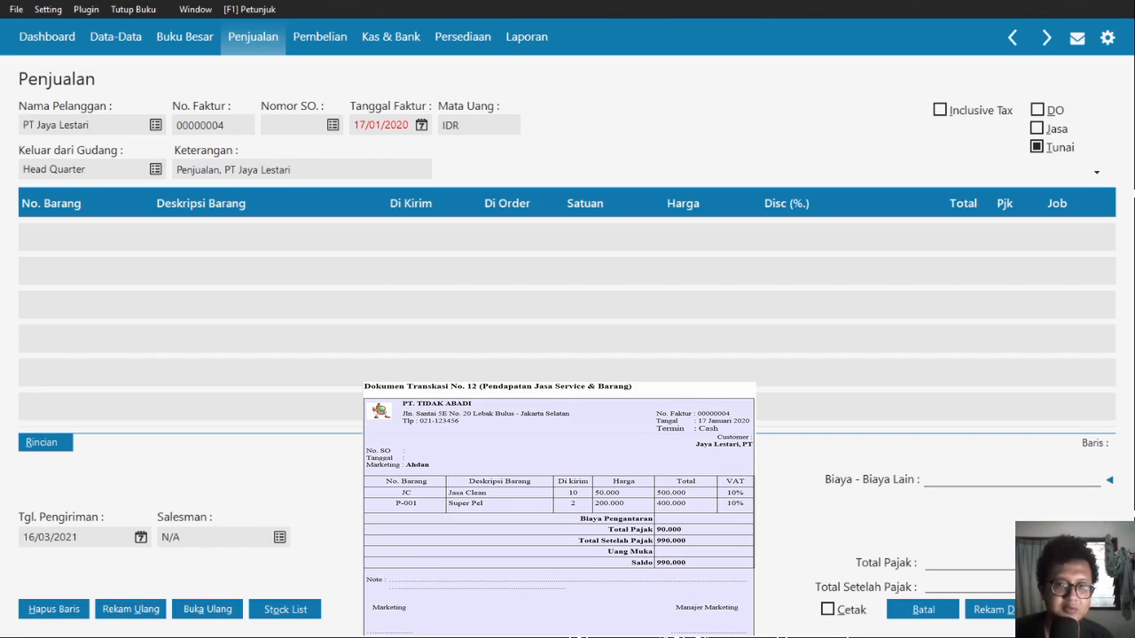
- Enter the Jasa Clean line: quantity 10 at 50000, taxed with VAT
left_click(970, 517)
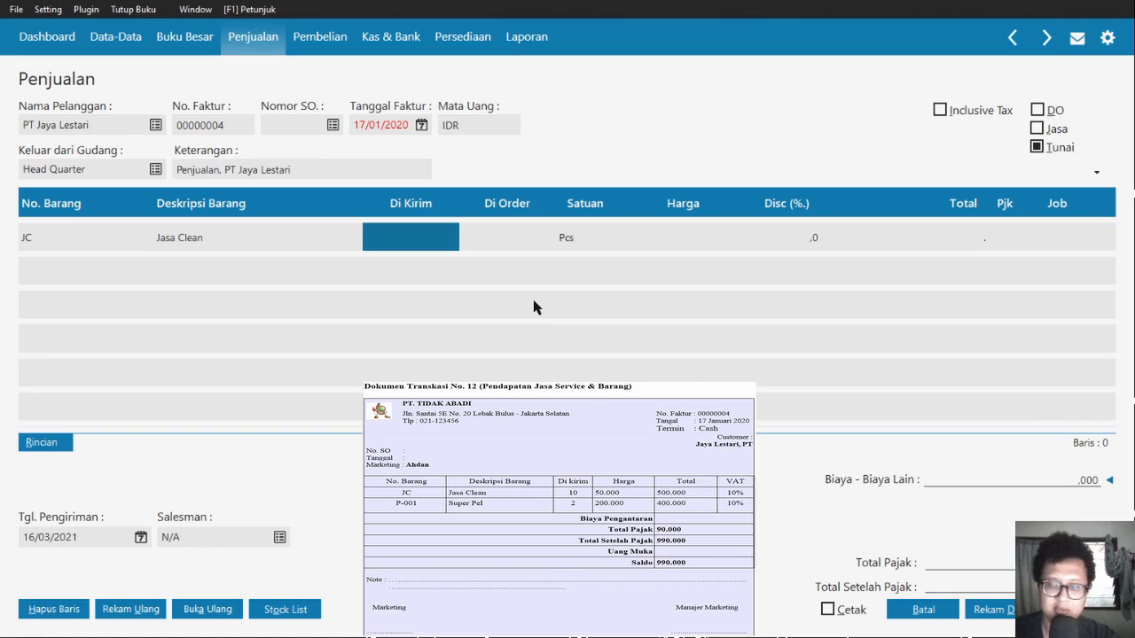
type("10")
key("Return")
key("Return")
type("500000,0")
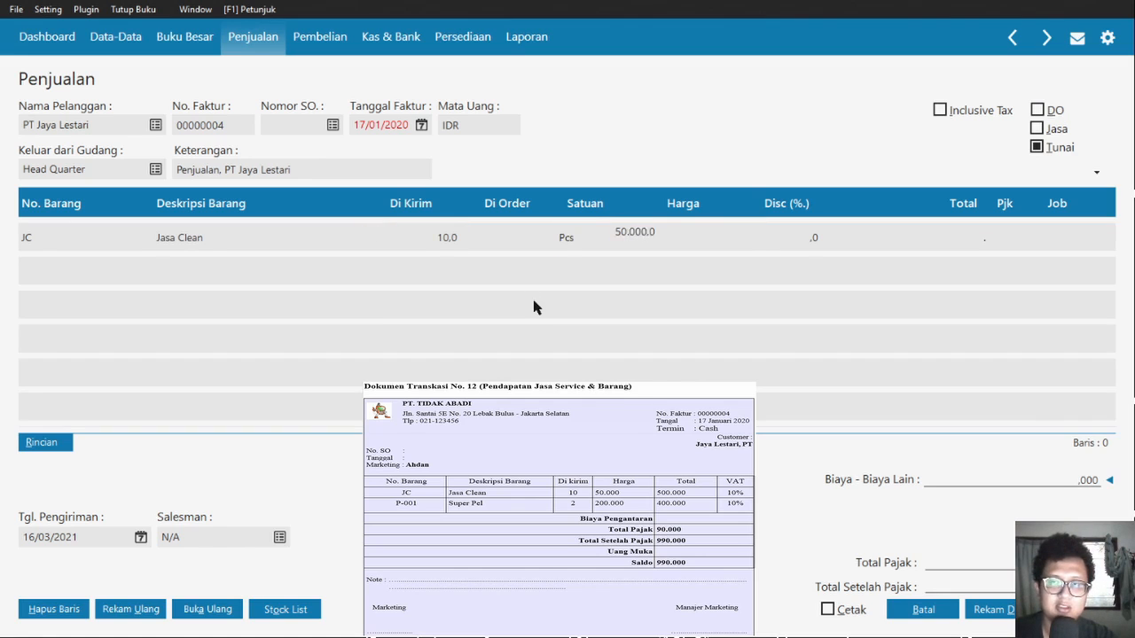
key("Return")
left_click(1006, 237)
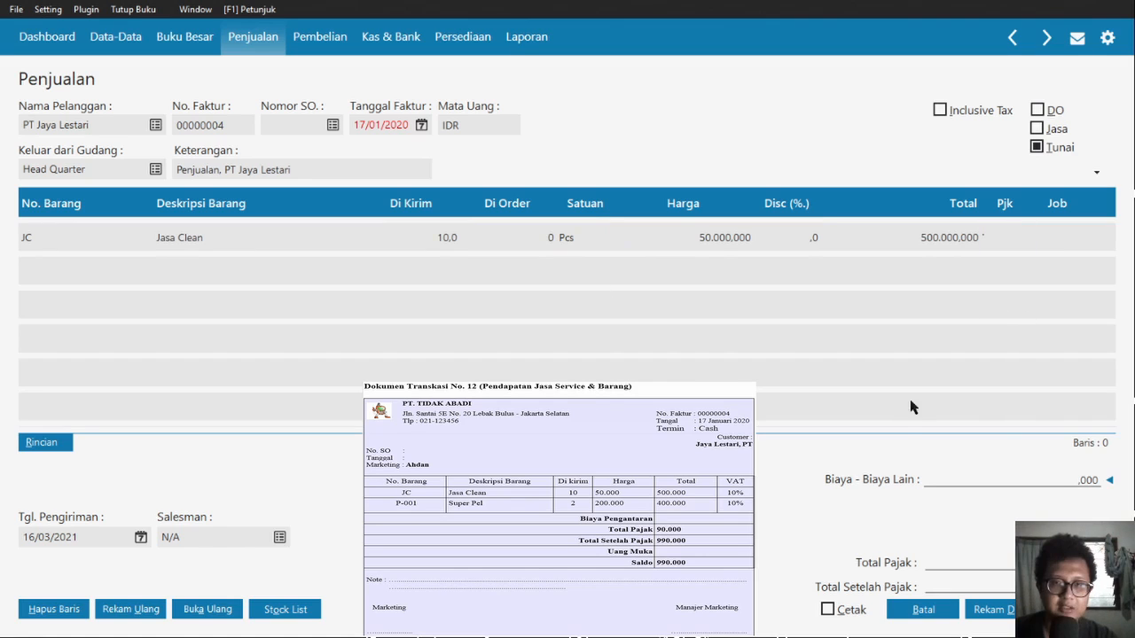
type("VAT")
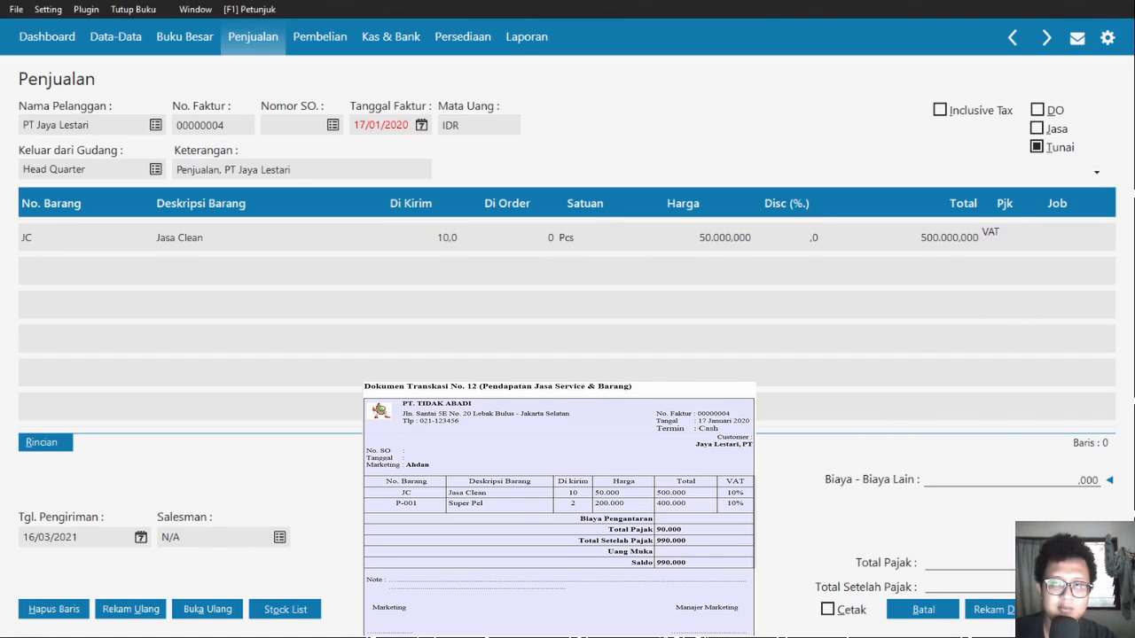
key("Return")
key("Return")
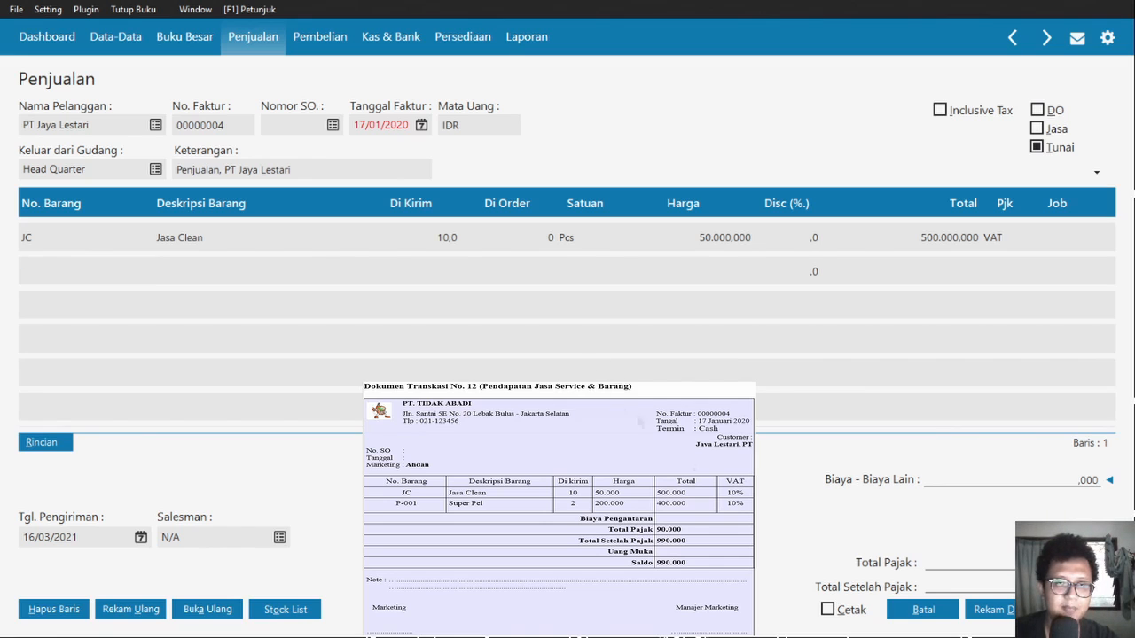
- Add P-001 Super Pel: quantity 2 at 200.000 with VAT, and record the invoice
type("P-001")
key("Return")
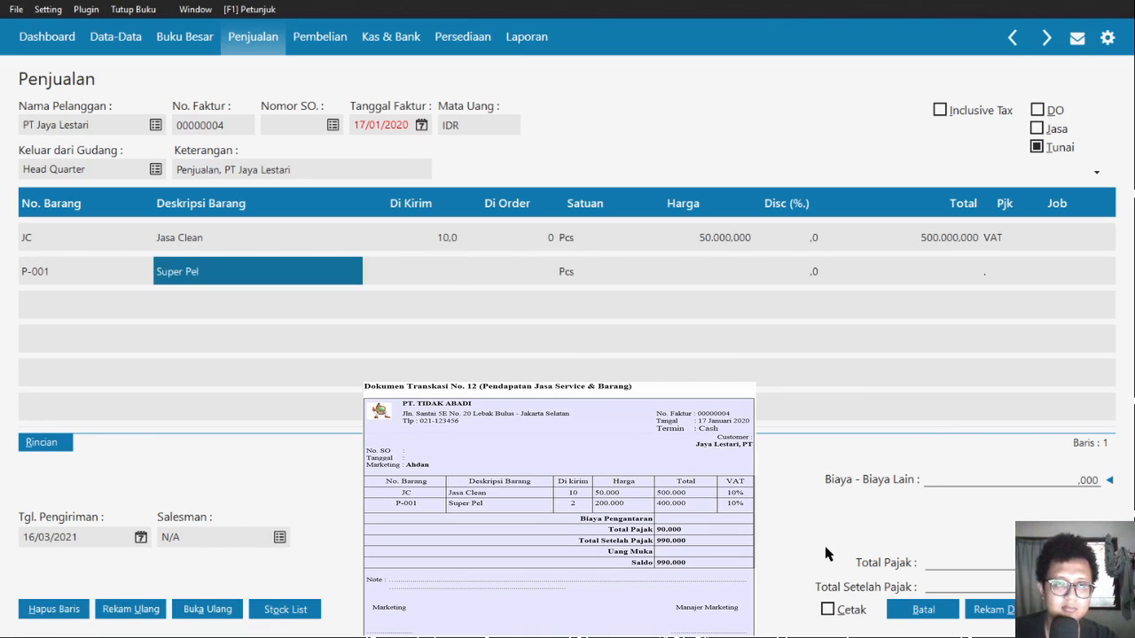
key("Return")
type("2")
key("Return")
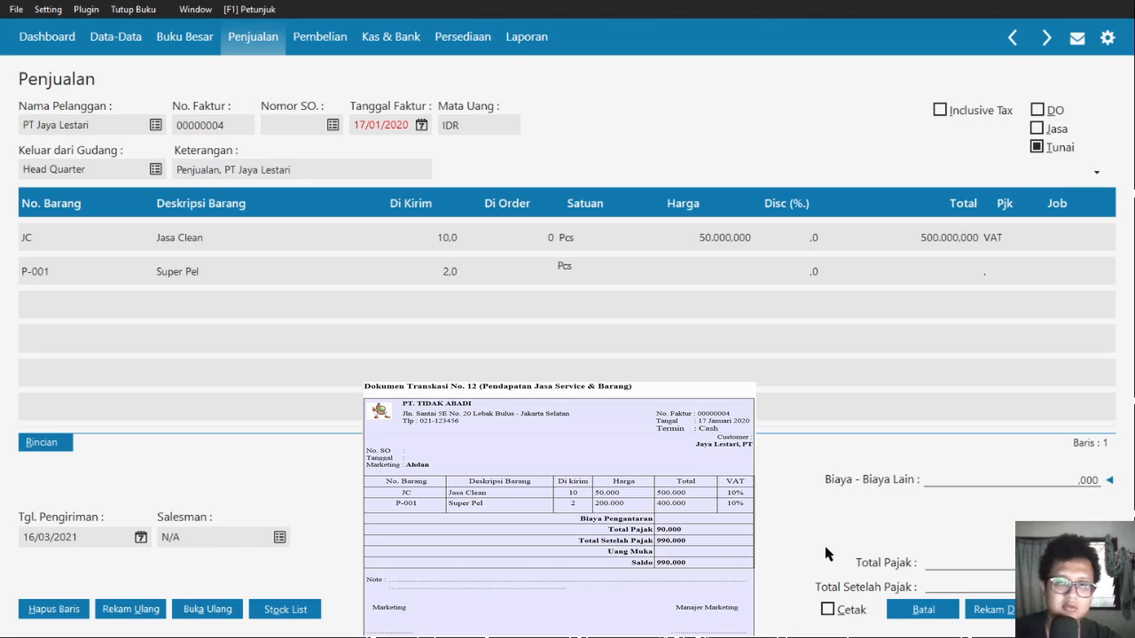
key("Return")
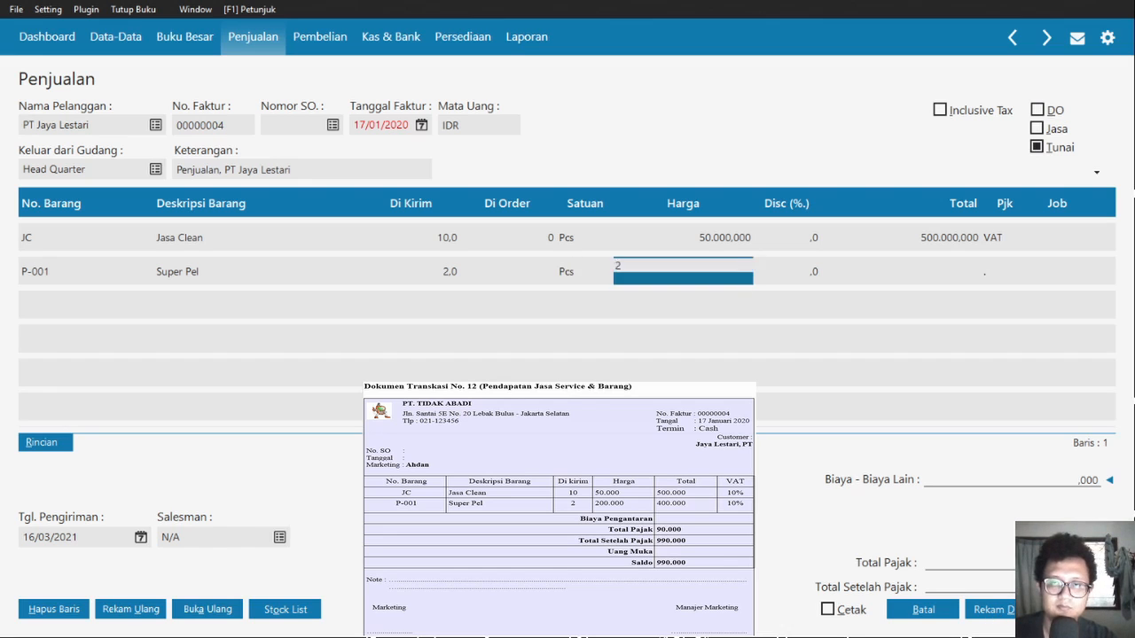
type("200.000.000")
key("Return")
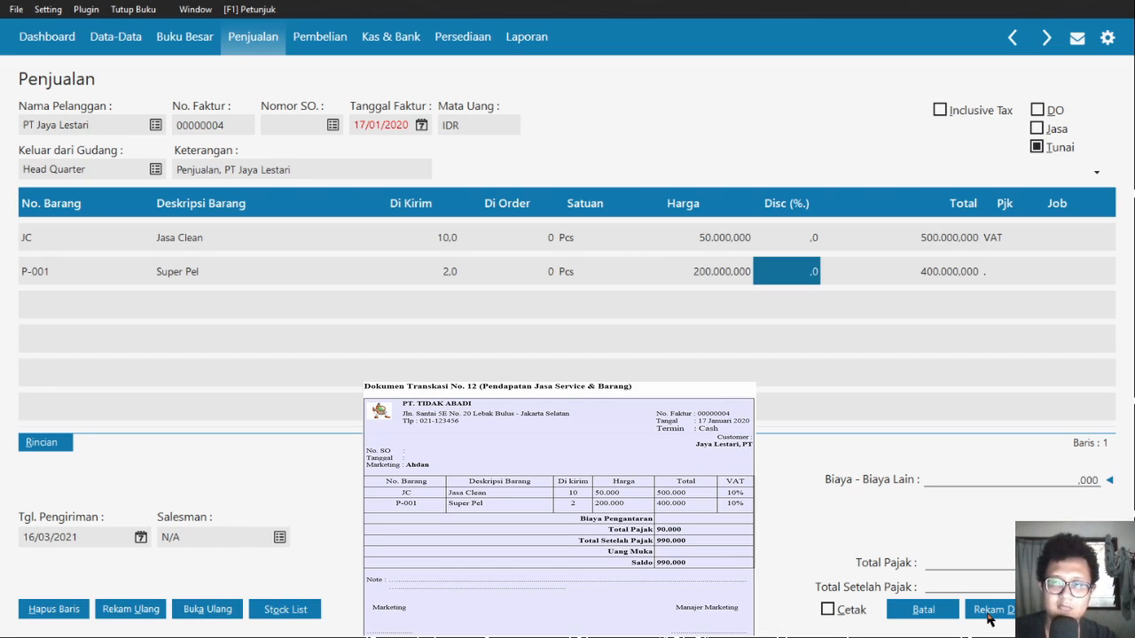
key("Return")
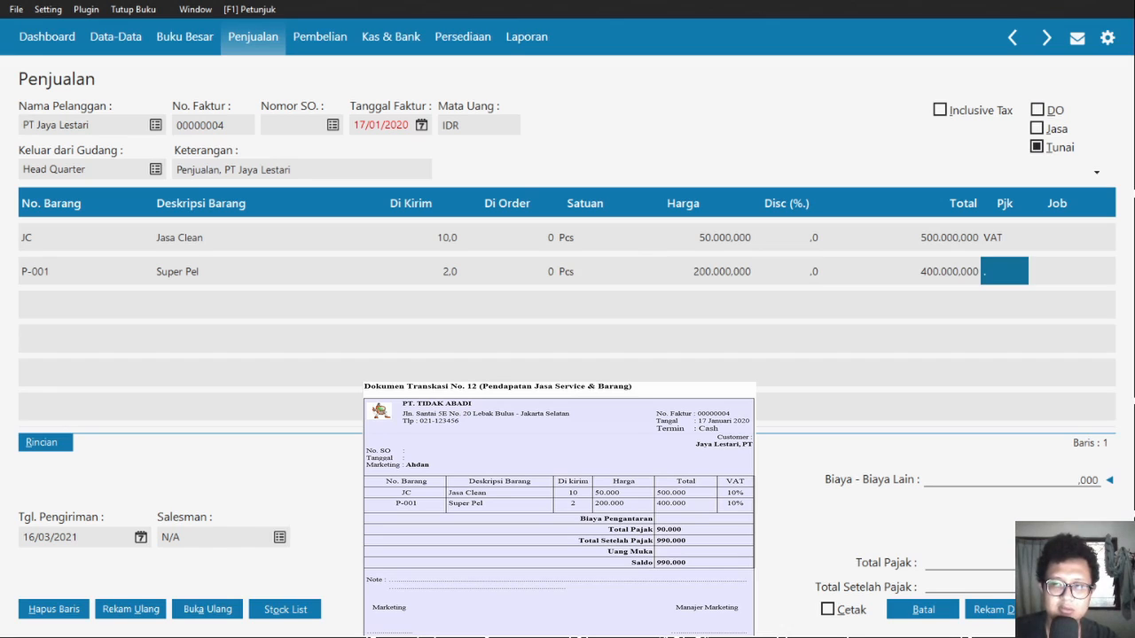
type("'")
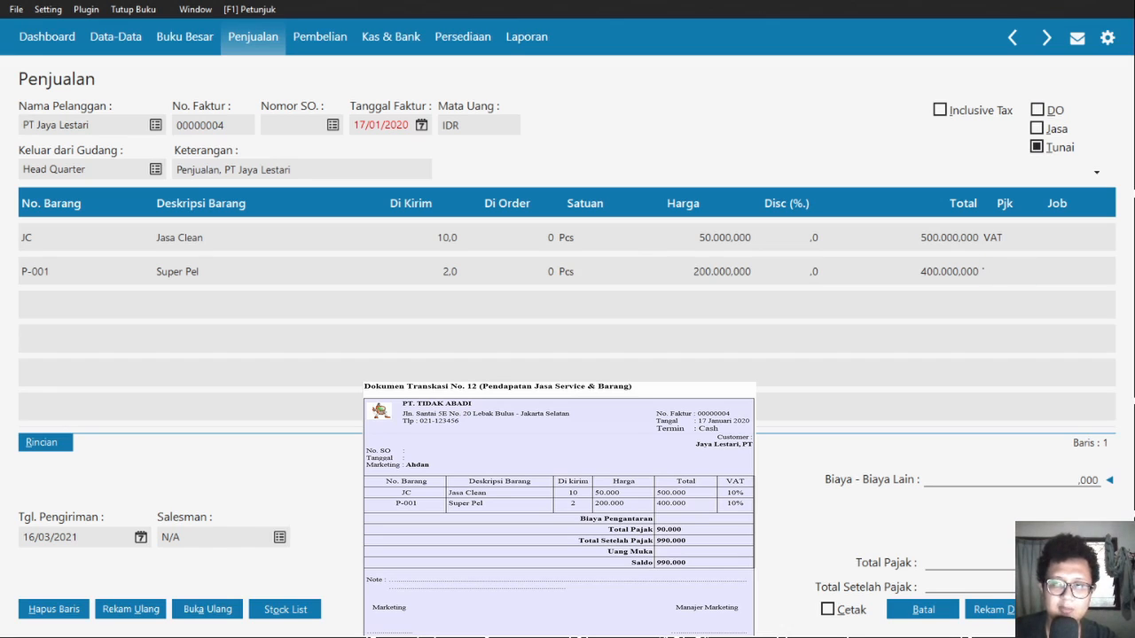
key("Return")
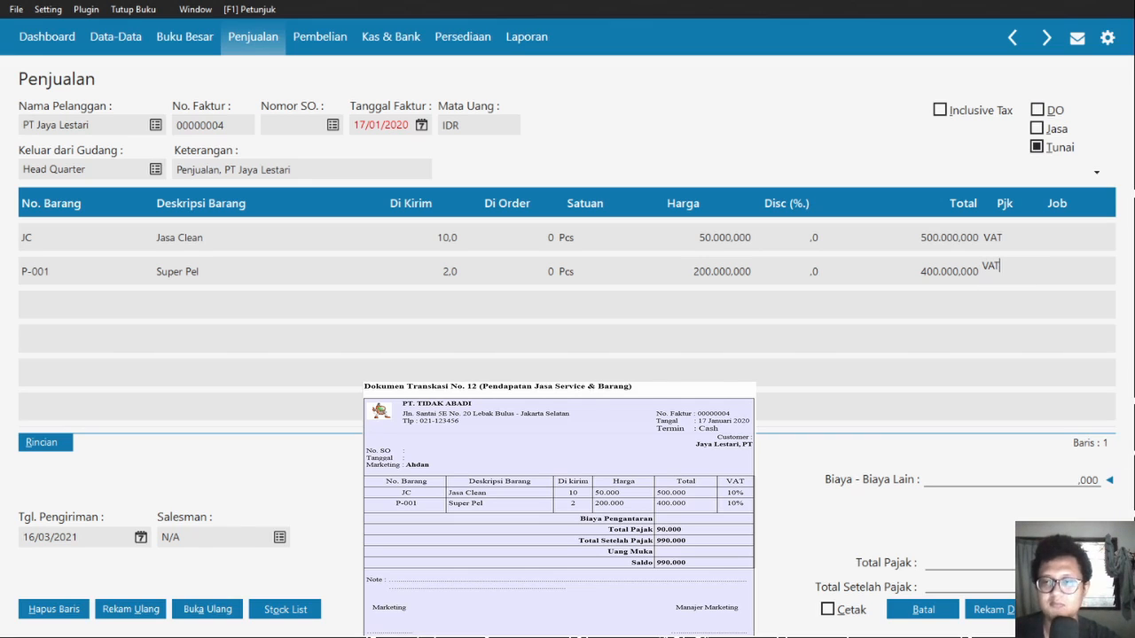
left_click(1012, 479)
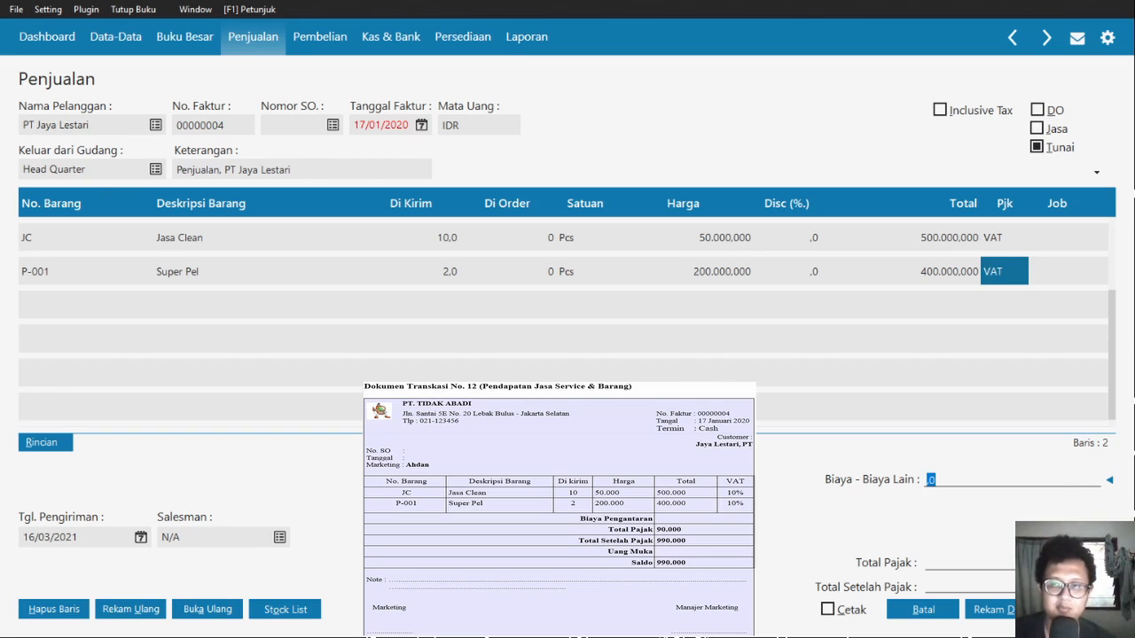
left_click(1078, 609)
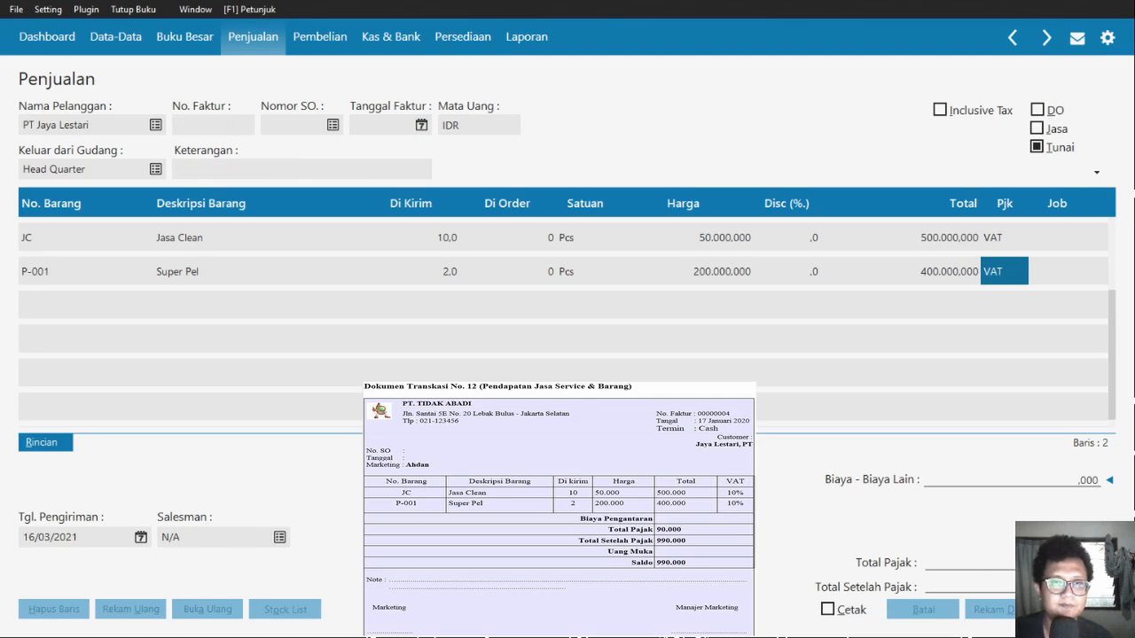
- Confirm invoice 00000004 for PT Jaya Lestari, Rp 990.000, appears in the sales invoice list
left_click(923, 610)
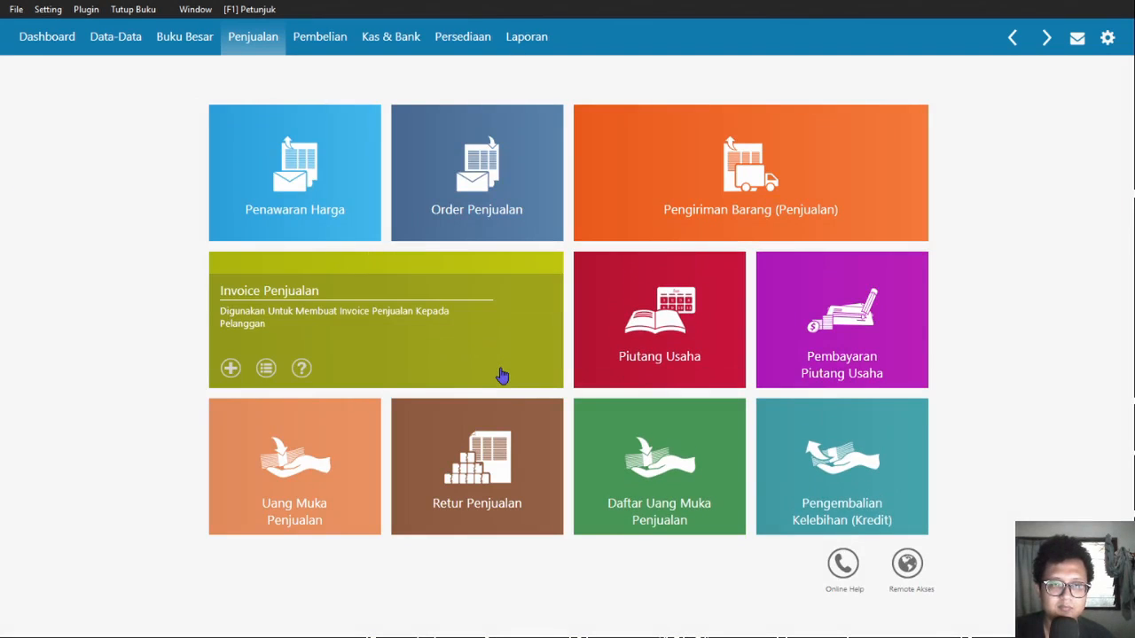
left_click(500, 370)
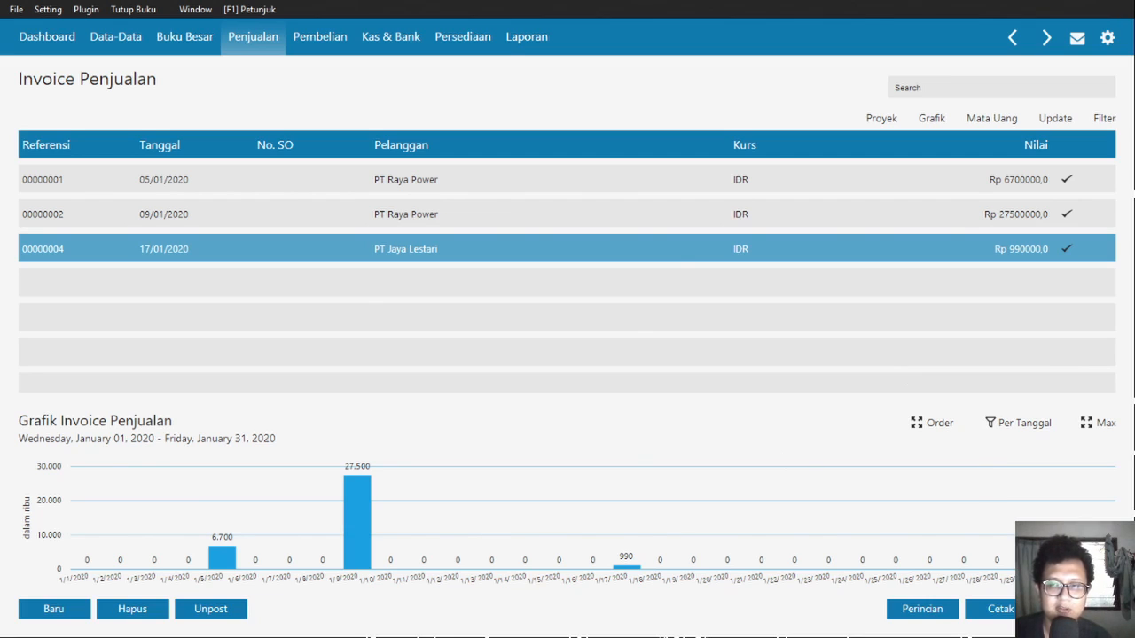
left_click(1079, 609)
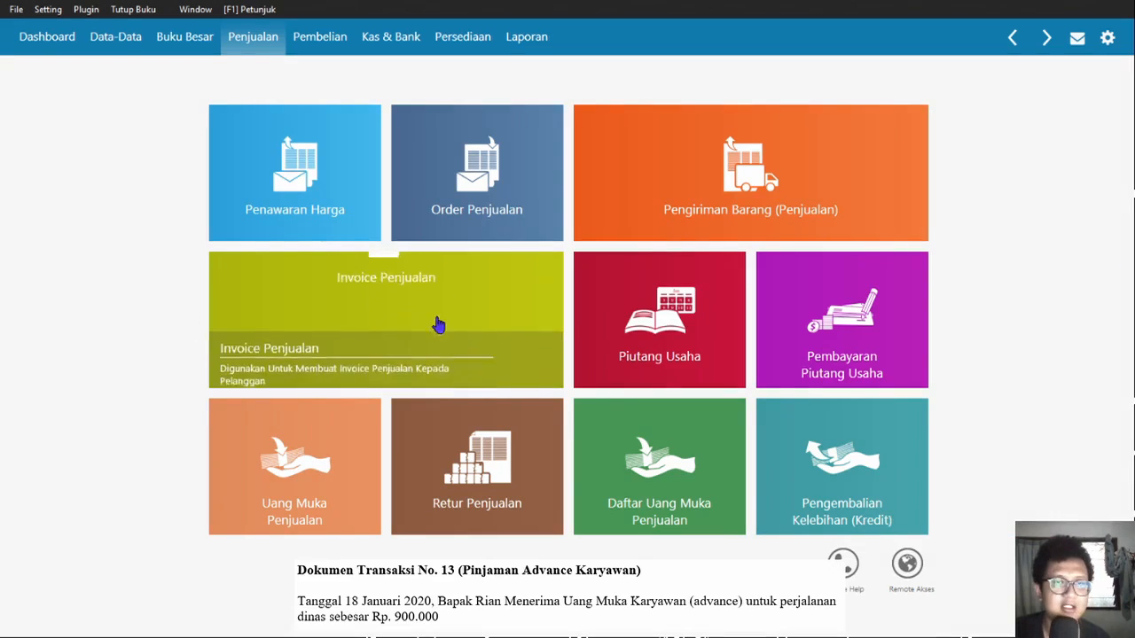
- Start a Kas Keluar from Kas Kecil to the employee: 18/01/2020, amount 900000
left_click(391, 38)
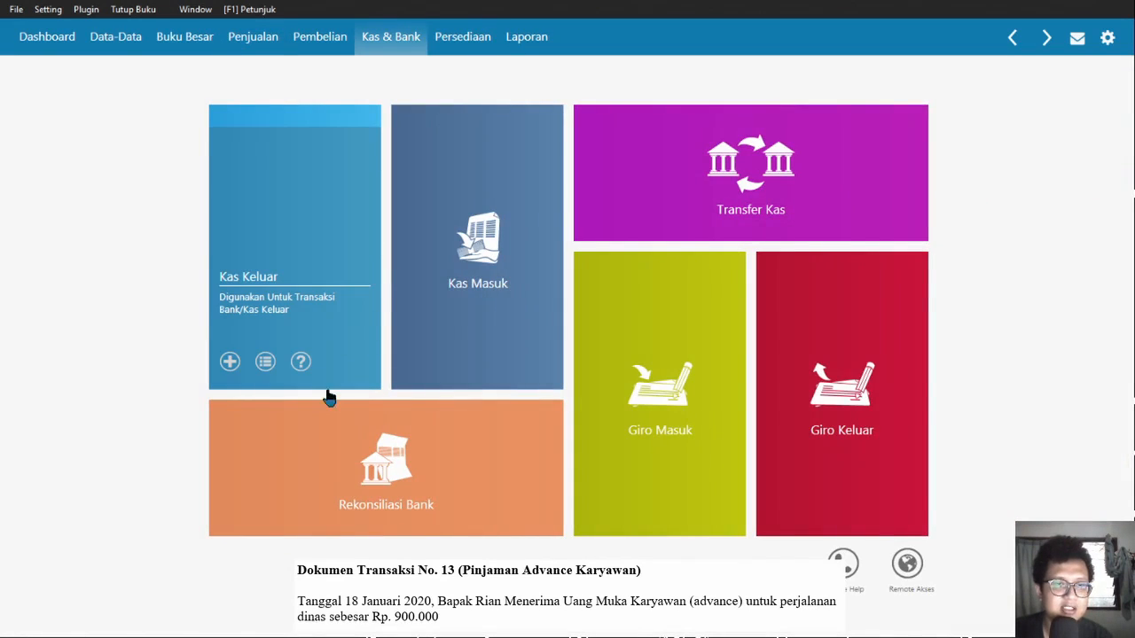
left_click(231, 362)
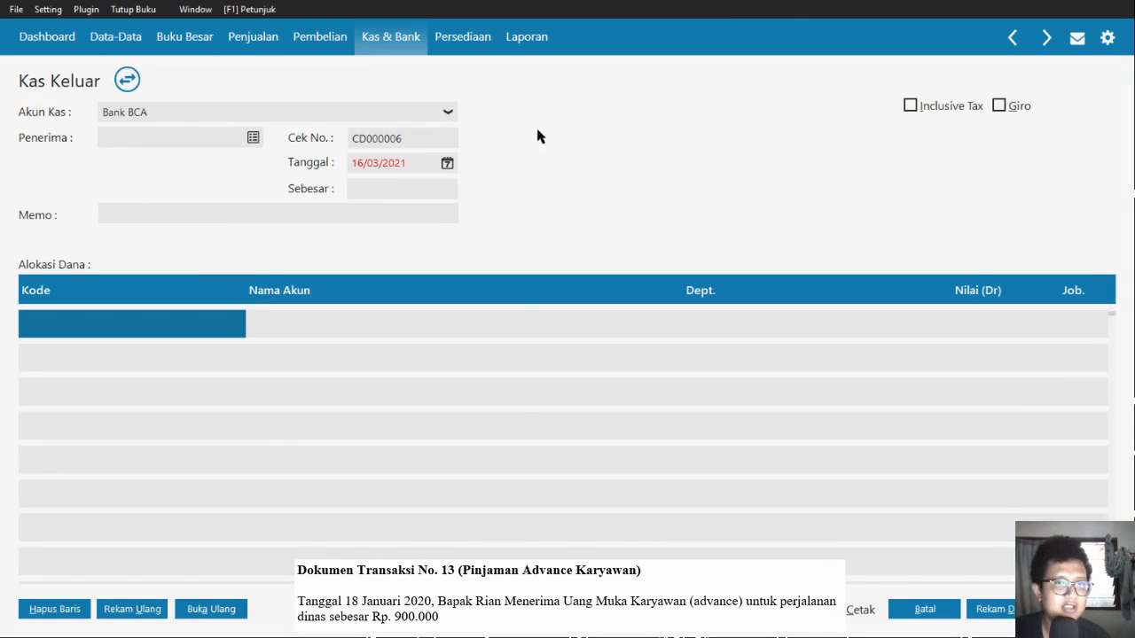
left_click(297, 171)
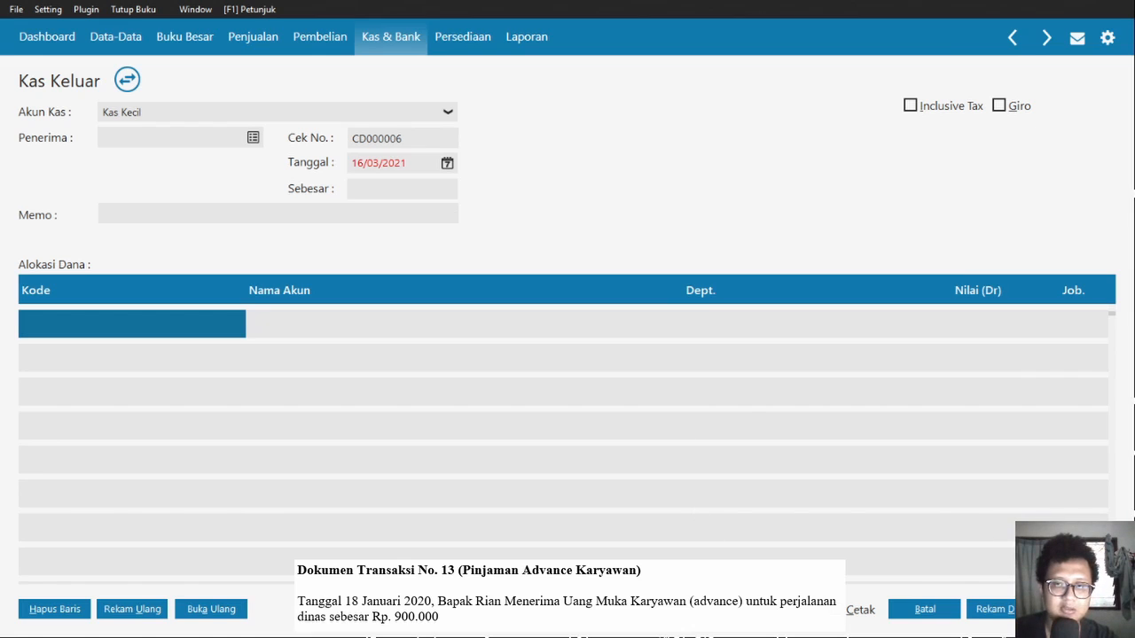
left_click(883, 496)
key("Tab")
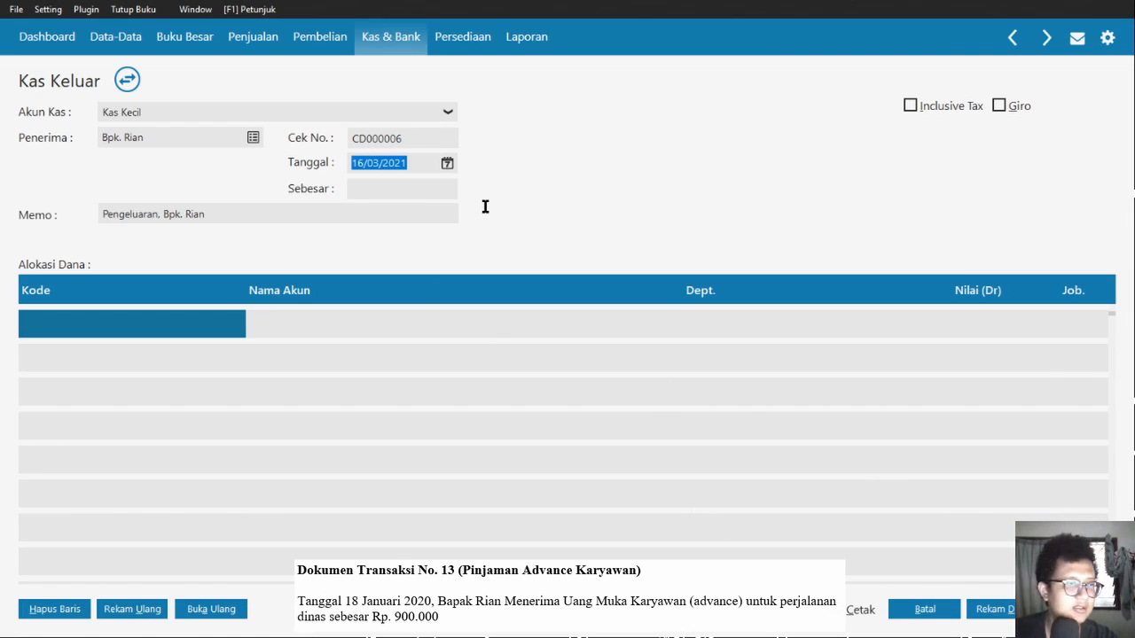
type("18/01/2020")
key("Tab")
type("900000")
key("Tab")
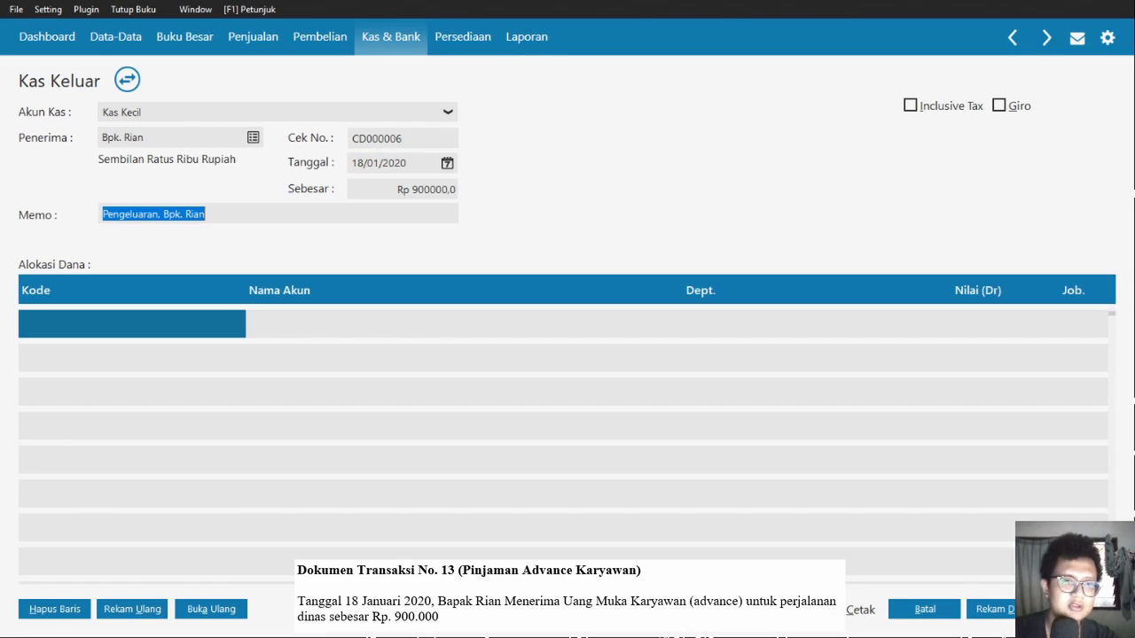
- Debit 900000 to Uang Muka Karyawan (1500-00-130) and save entry CD000006
key("Tab")
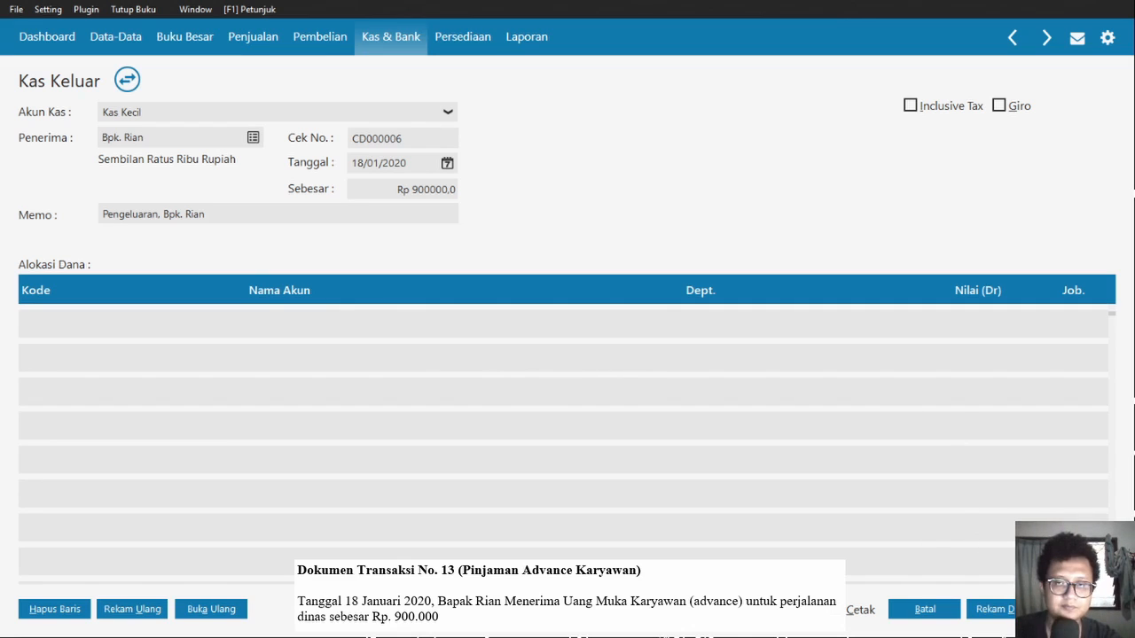
left_click(704, 493)
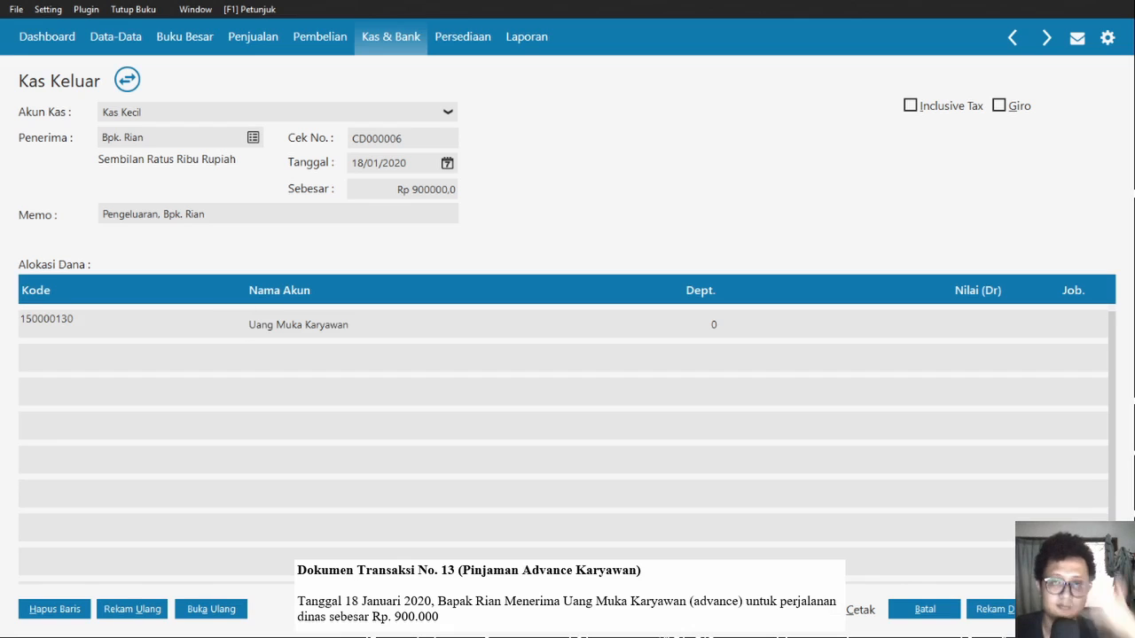
key("Tab")
key("Tab")
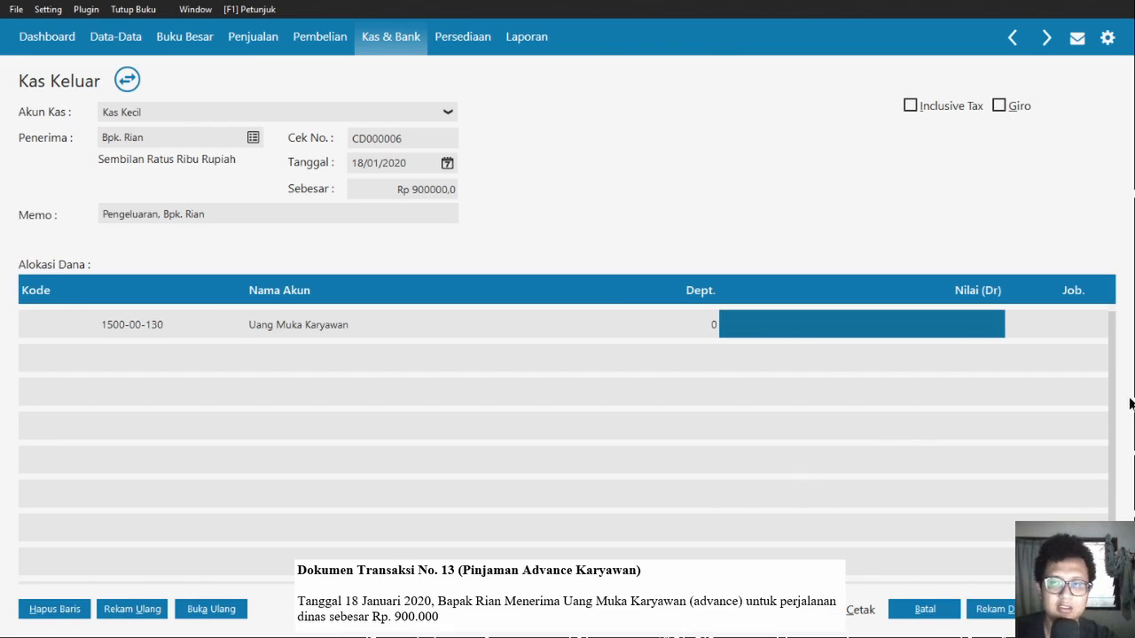
type("900000")
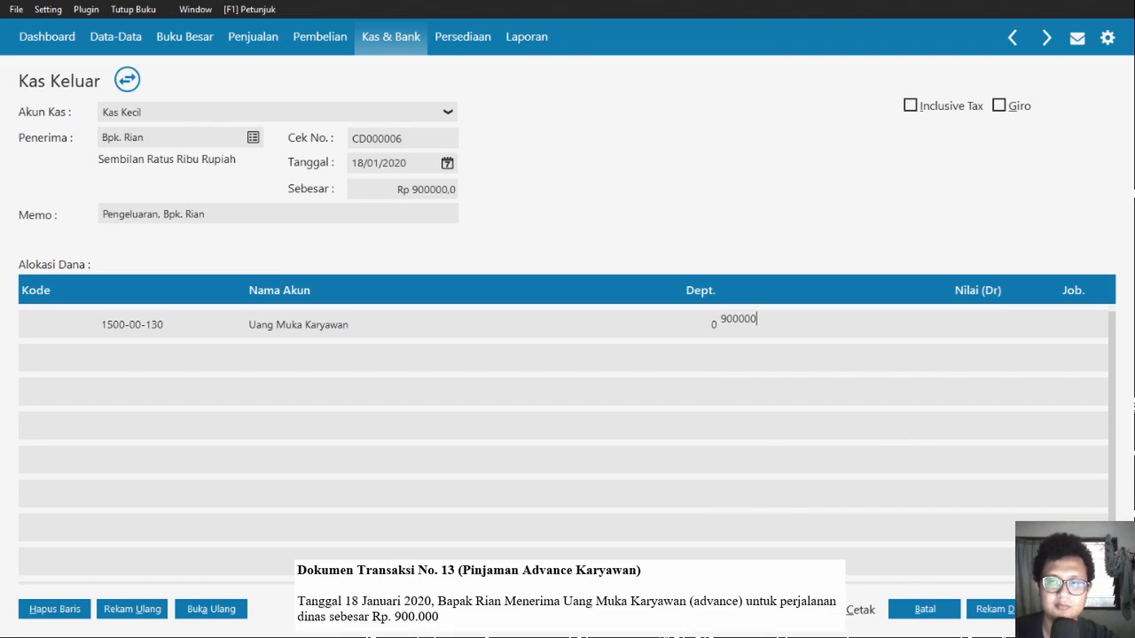
key("Tab")
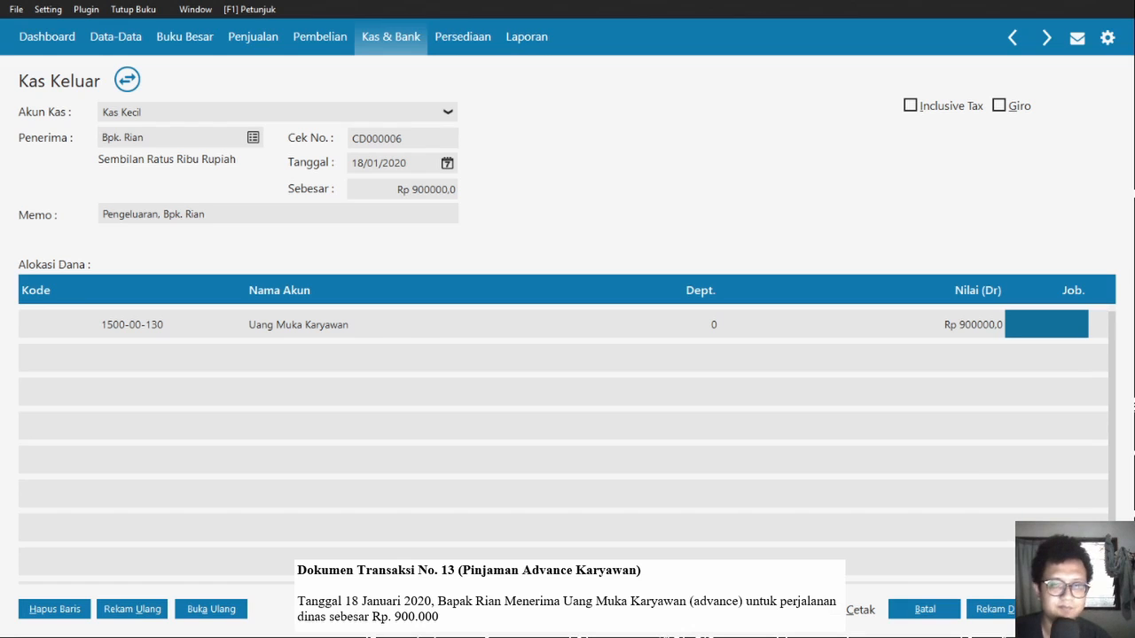
key("alt+r")
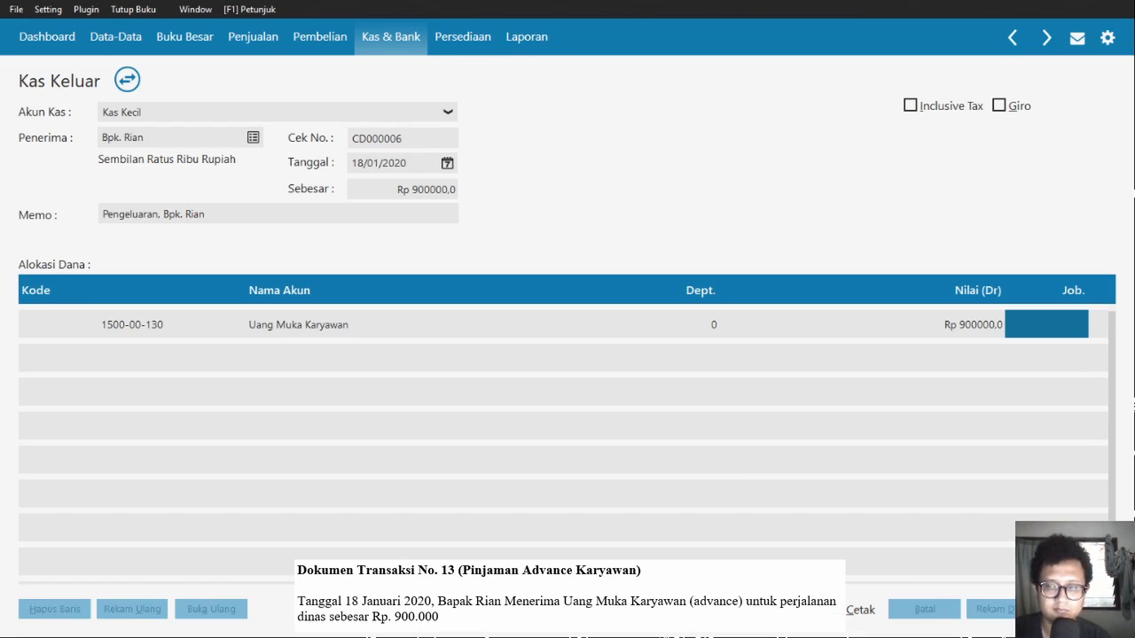
left_click(925, 609)
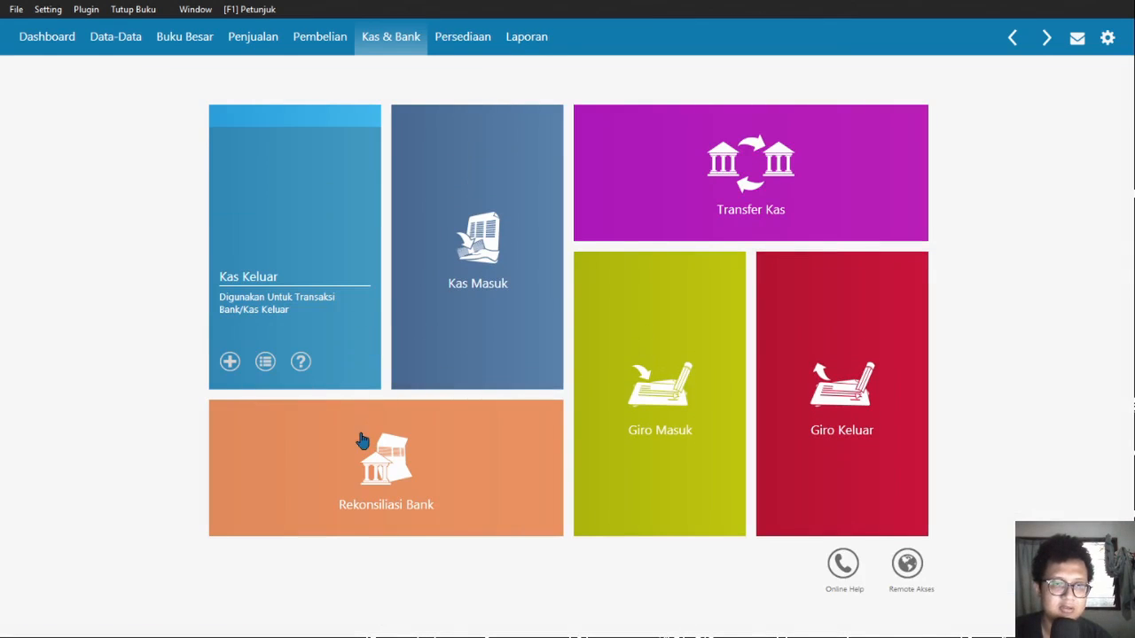
- Open the Giro Keluar list to reach the 16/01/2020 PT Cahaya Arva giro
left_click(265, 362)
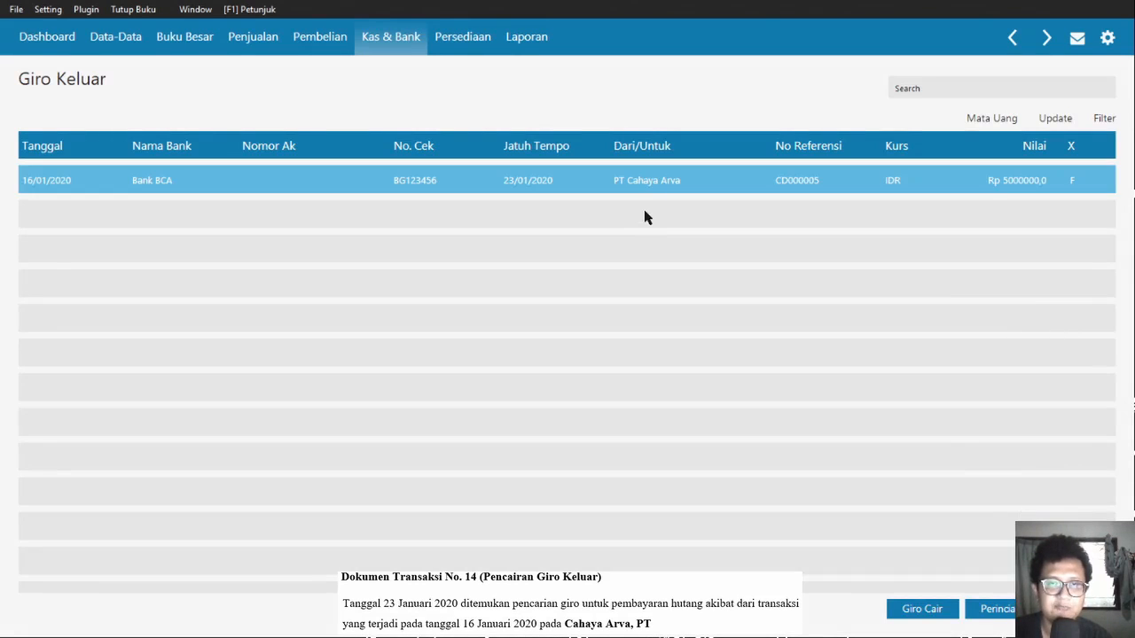
left_click(646, 212)
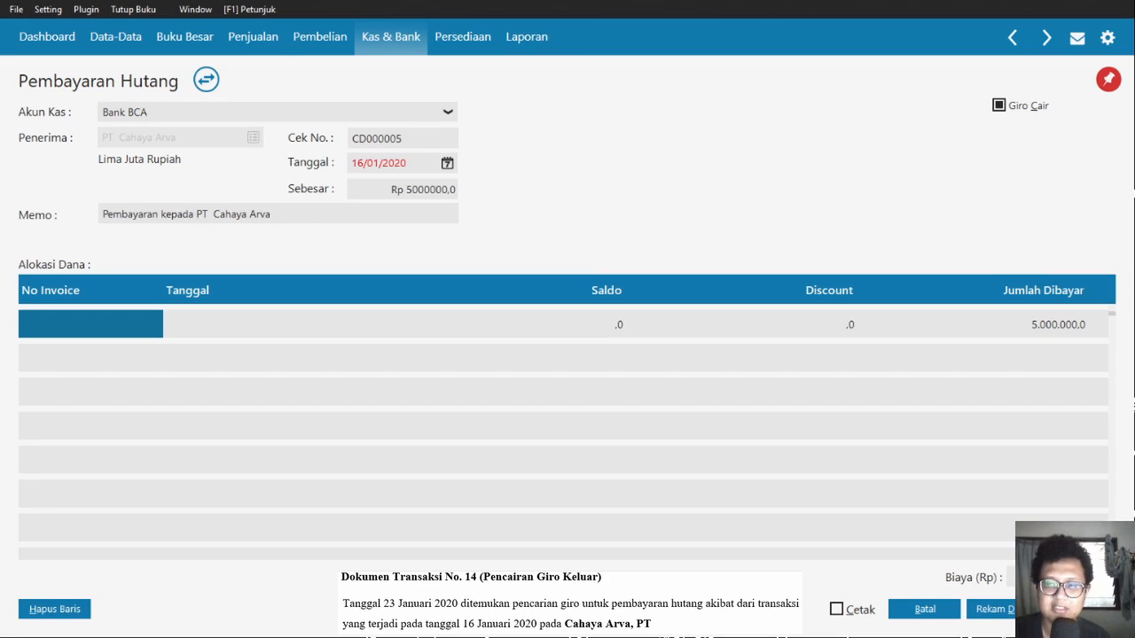
- Record the PT Cahaya Arva giro as cleared and close the emptied giro screens
left_click(1018, 609)
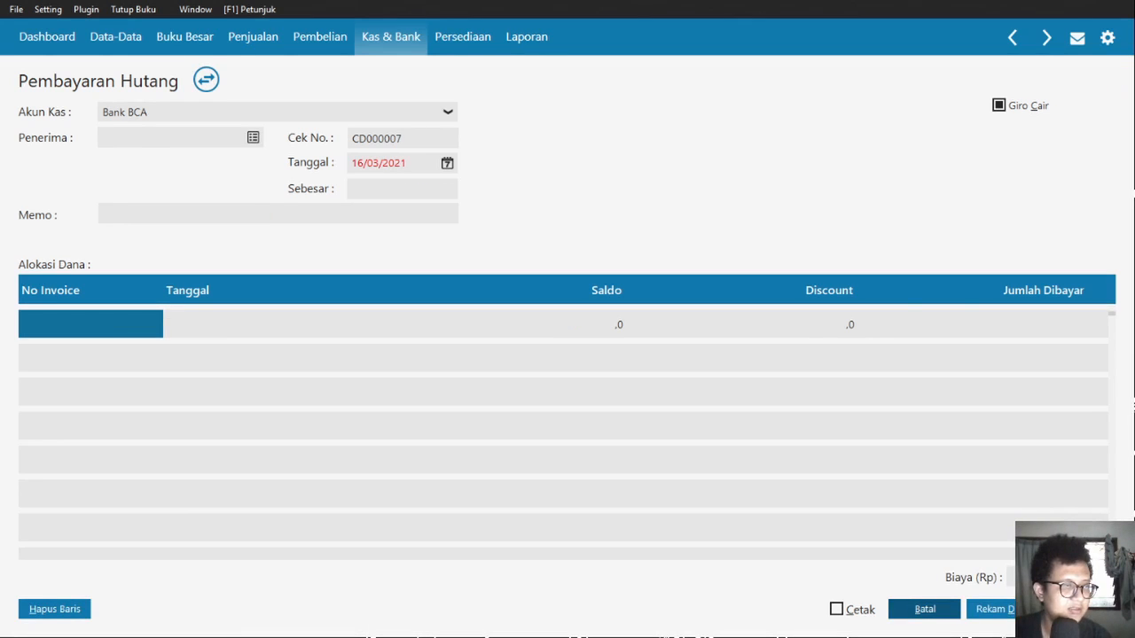
left_click(924, 609)
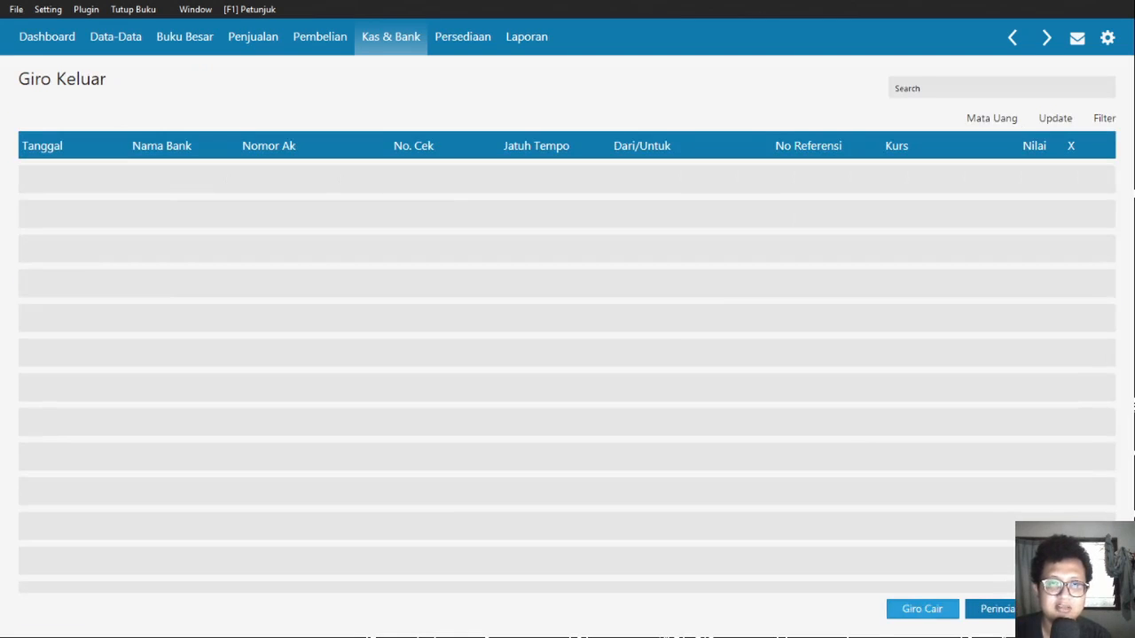
left_click(385, 45)
- Review the 16/01/2020 PT Cahaya Arva payment in Pembelian's Pembayaran Hutang Usaha list
left_click(319, 37)
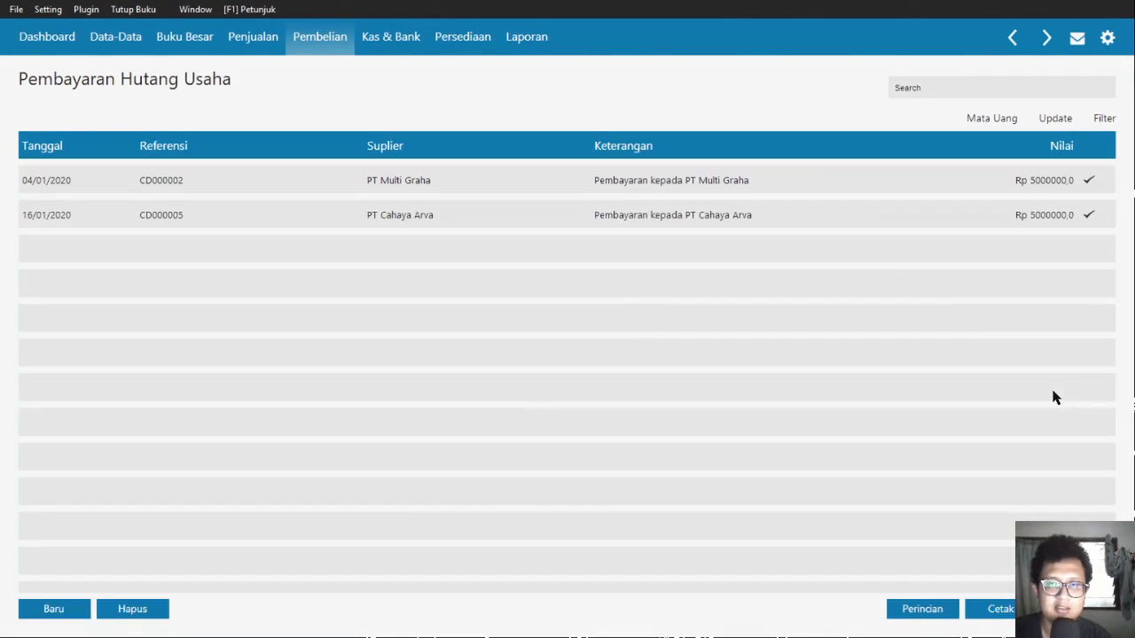
left_click(922, 215)
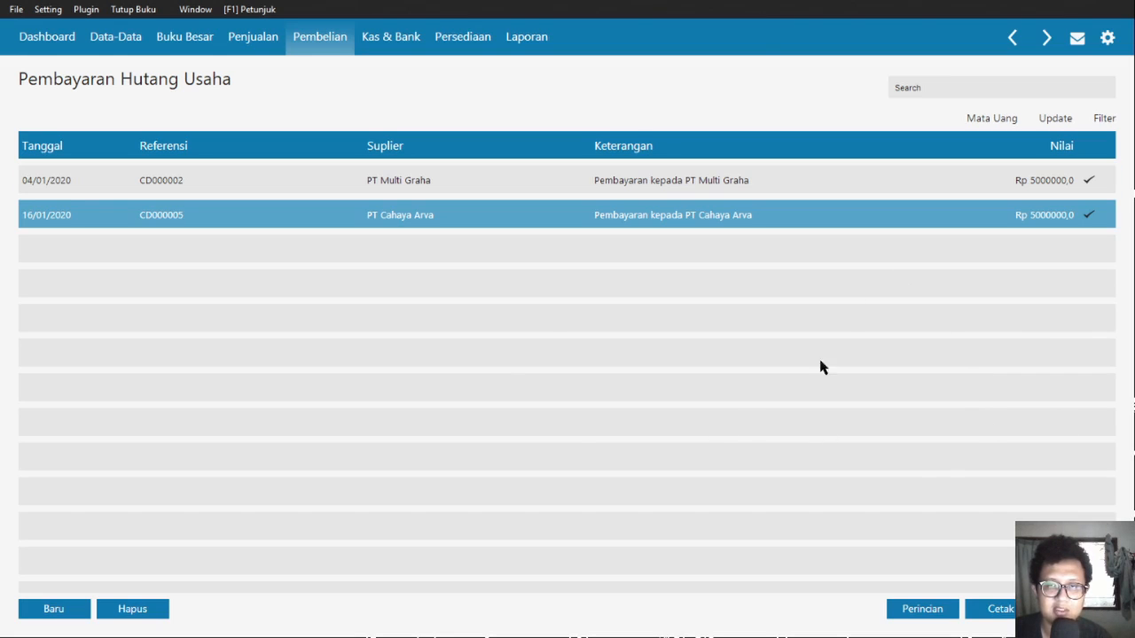
key("Escape")
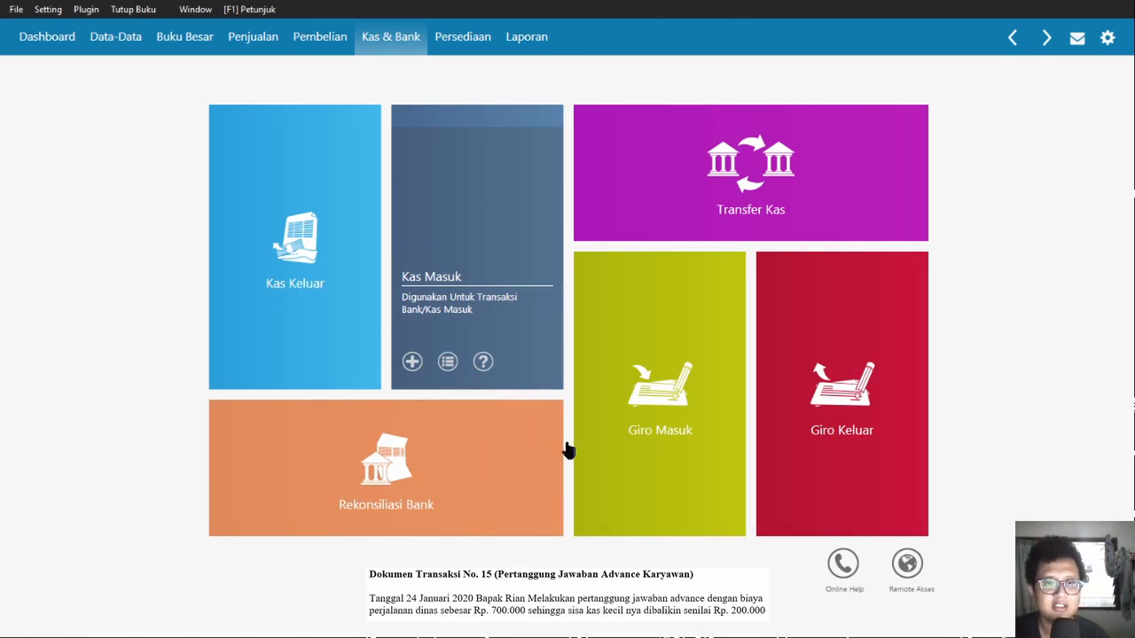
- Start a Kas Kecil receipt from the employee, dated 24/01/2020, for Rp 200000, allocated to 1500-00-130
left_click(515, 454)
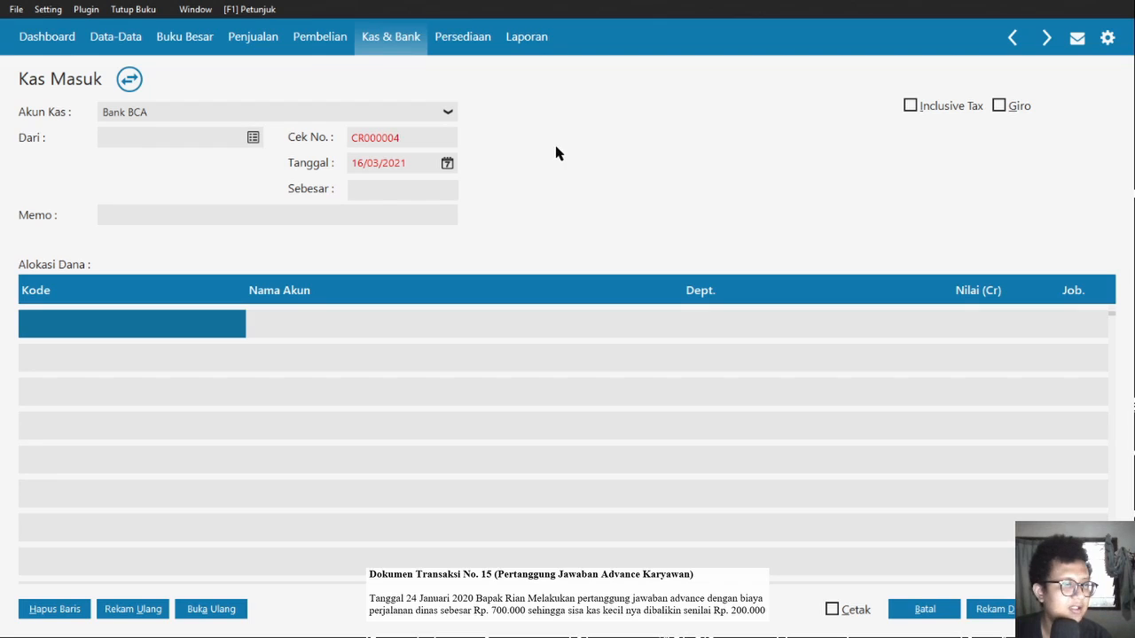
left_click(277, 161)
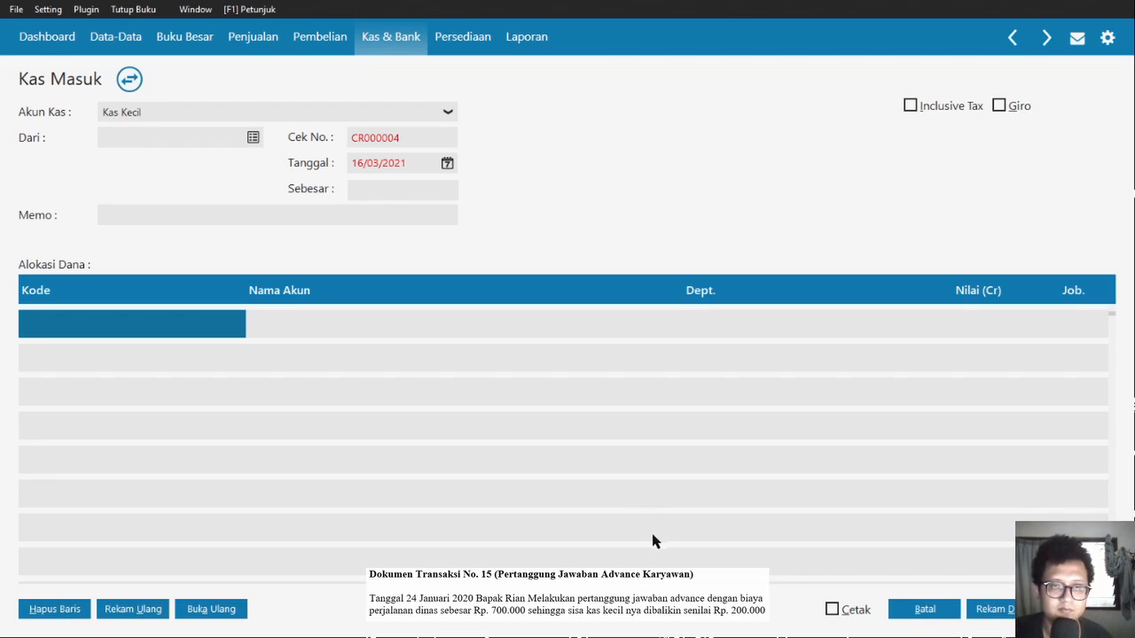
left_click(838, 565)
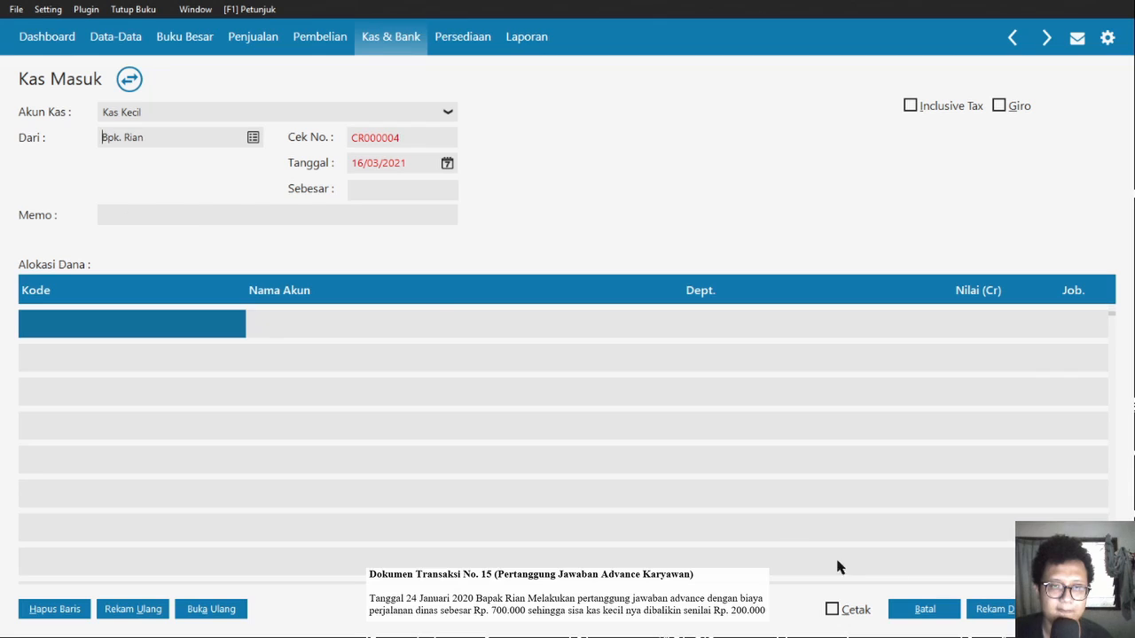
key("Tab")
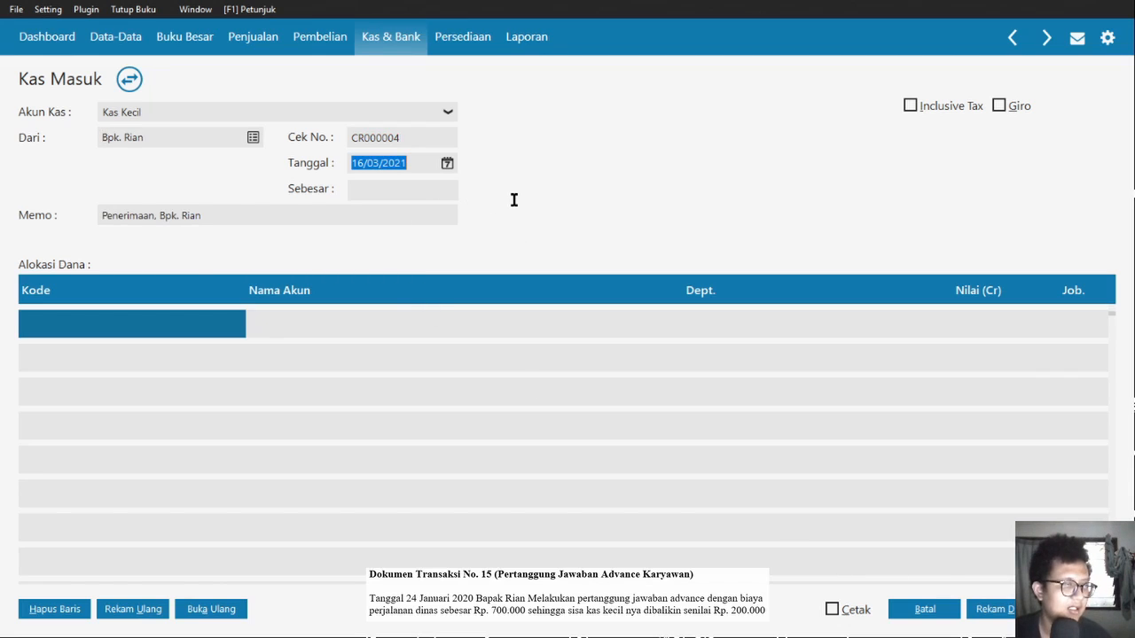
type("24/01/2020")
key("Tab")
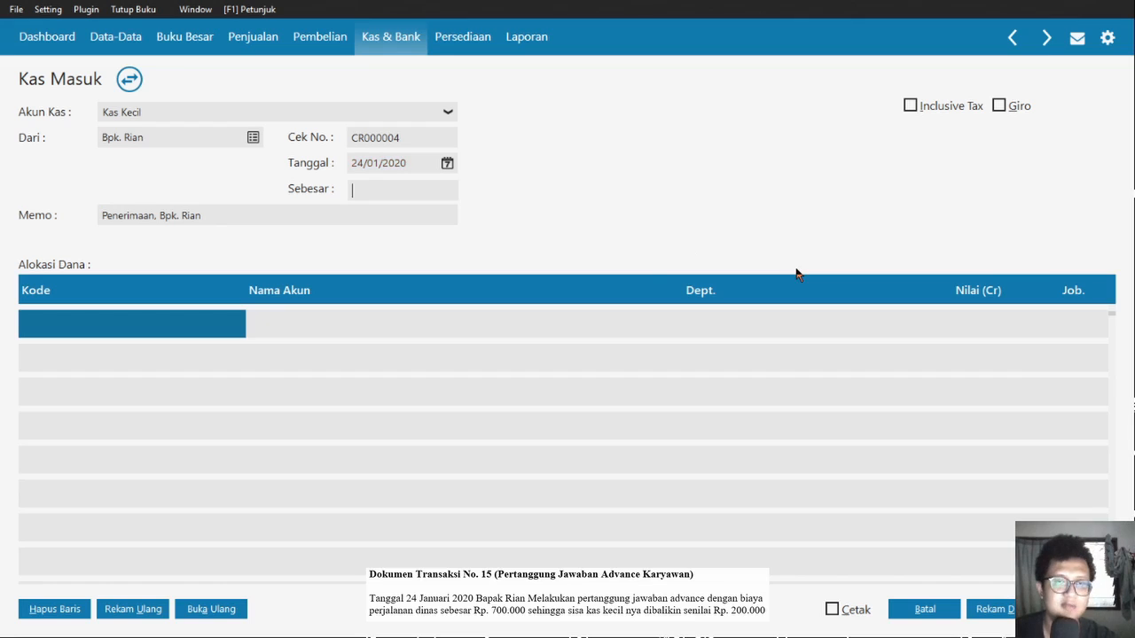
type("200000")
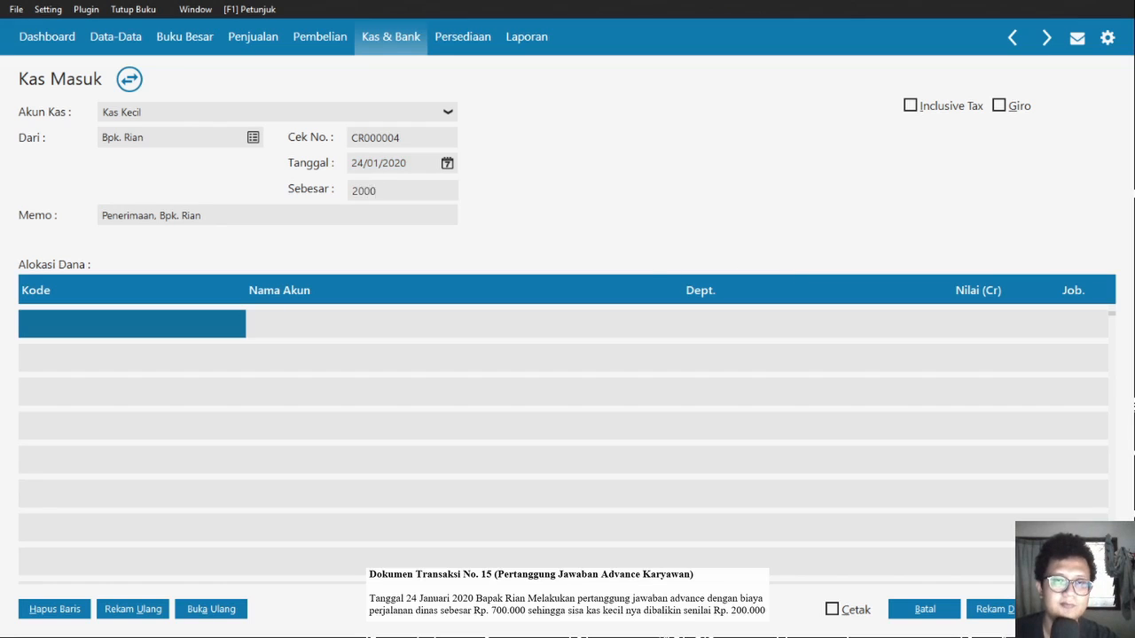
key("Tab")
left_click(104, 401)
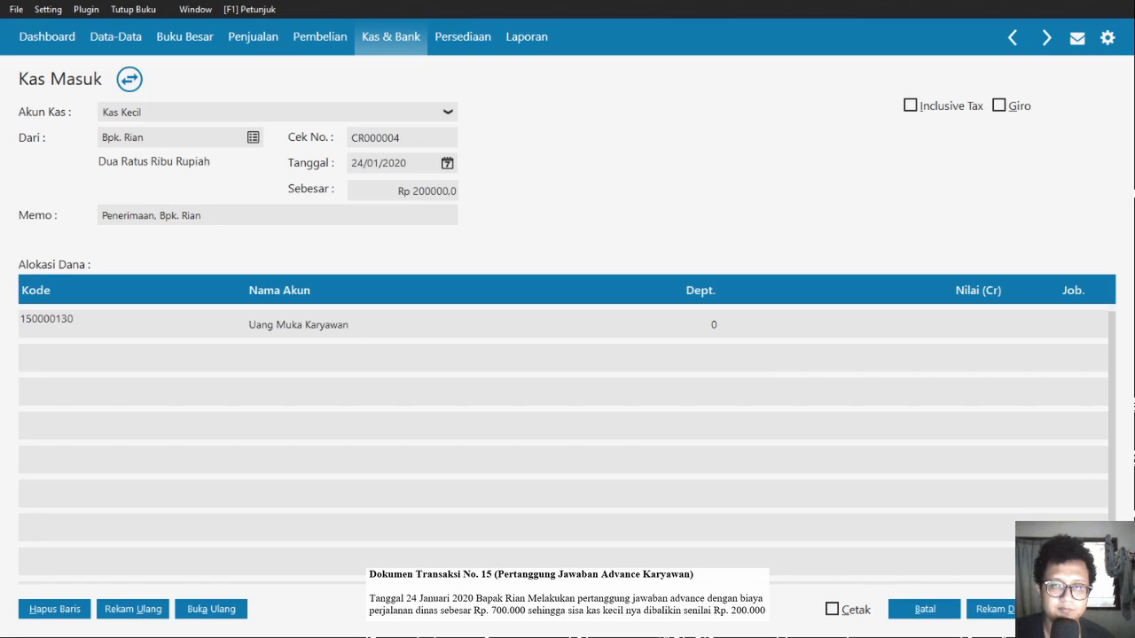
- Enter Rp 900000 for Uang Muka Karyawan on the first allocation row
left_click(862, 324)
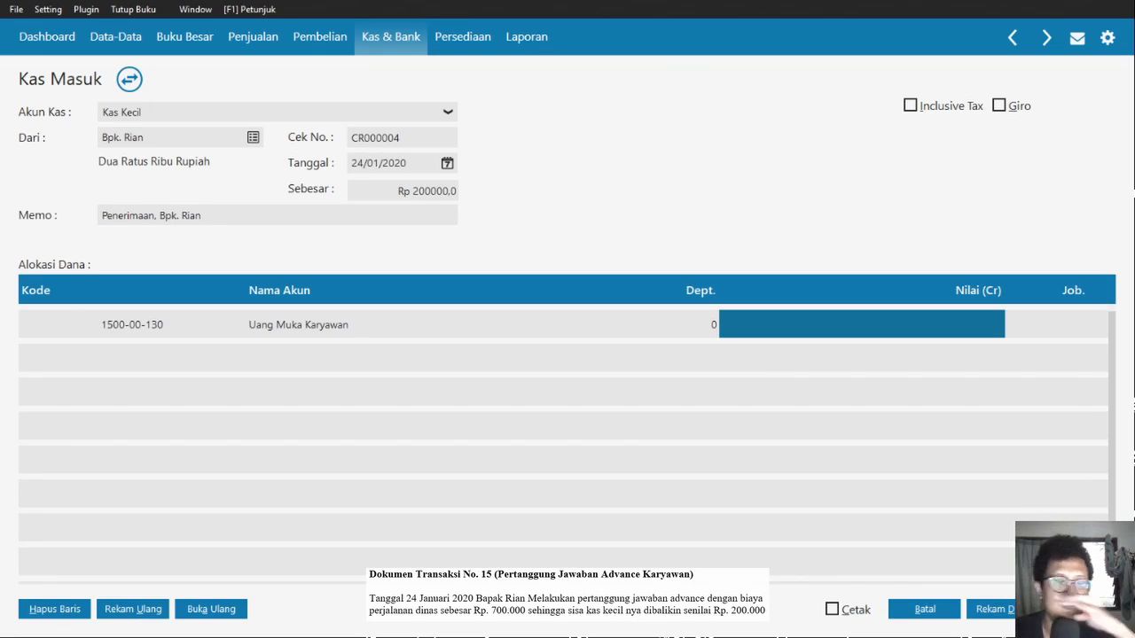
type("900000")
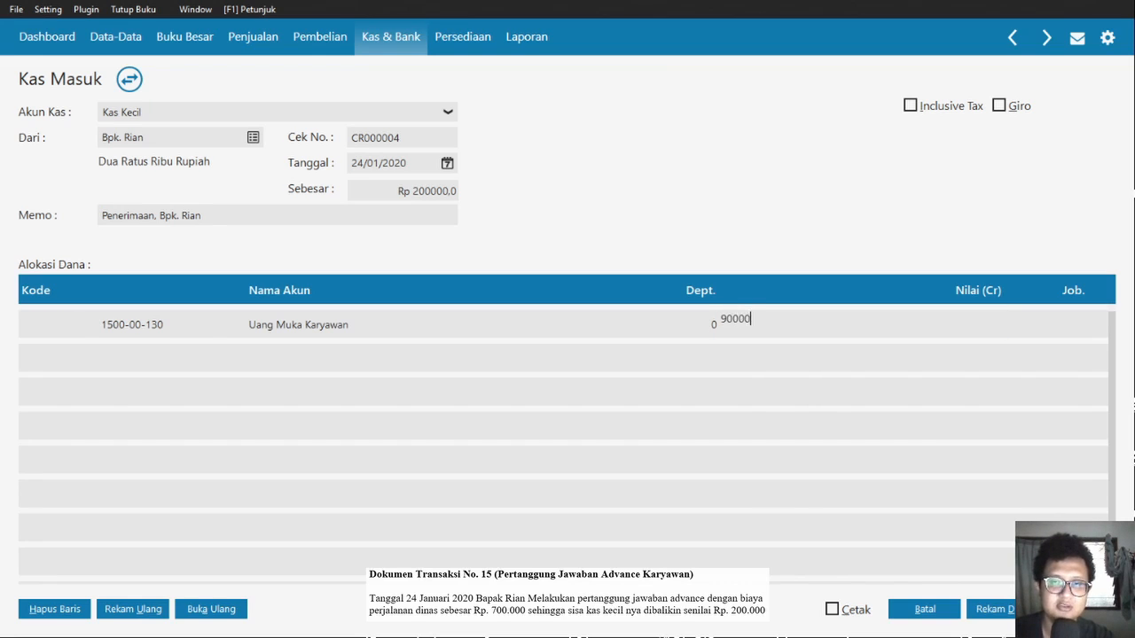
key("Tab")
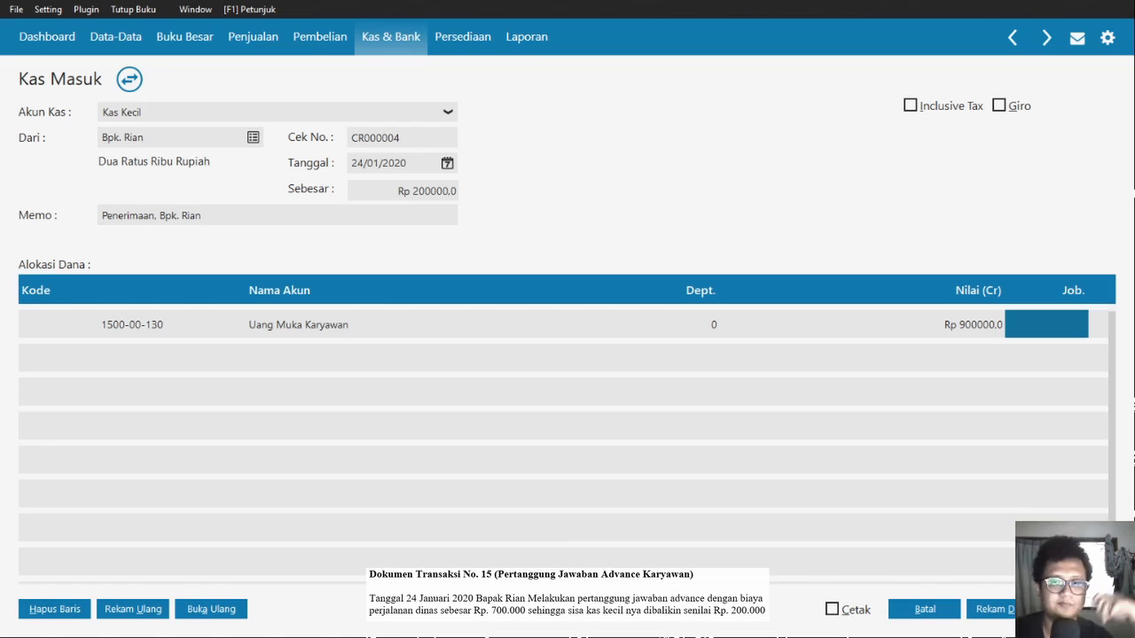
key("Tab")
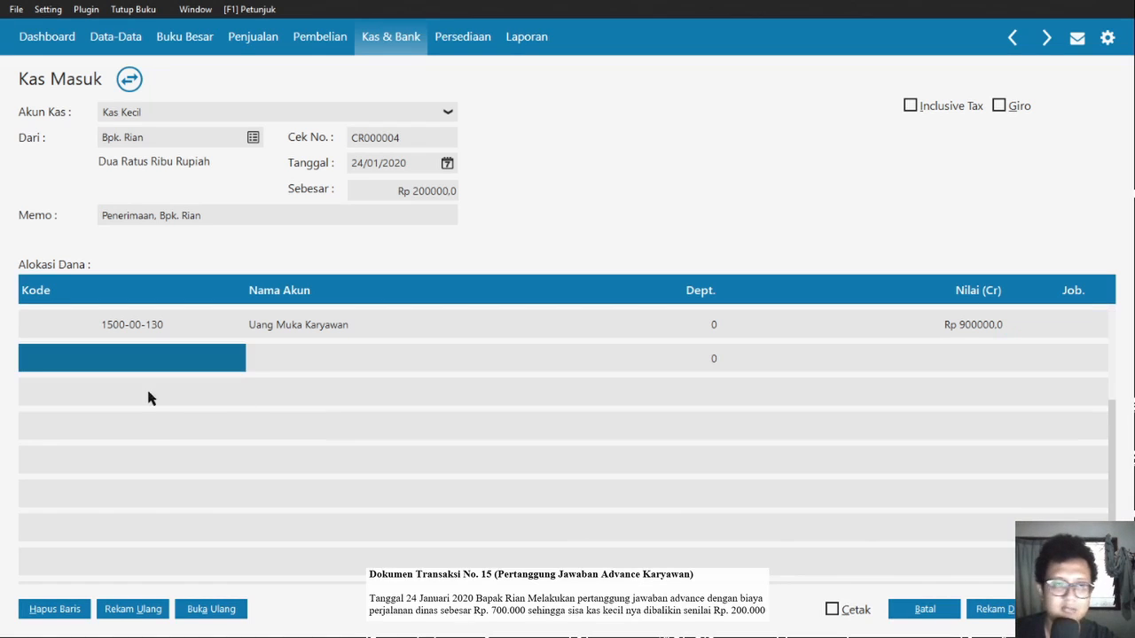
- Add a second row for Beban Perjalanan Dinas (6200-00-034) with value -700000
double_click(148, 443)
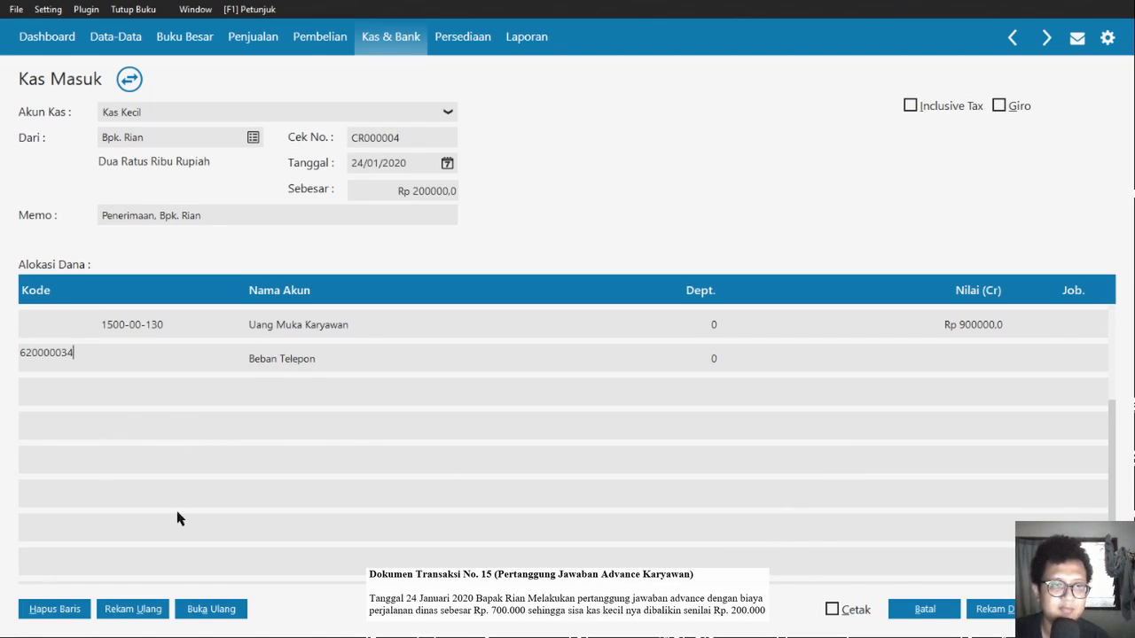
key("ctrl+a")
left_click(106, 441)
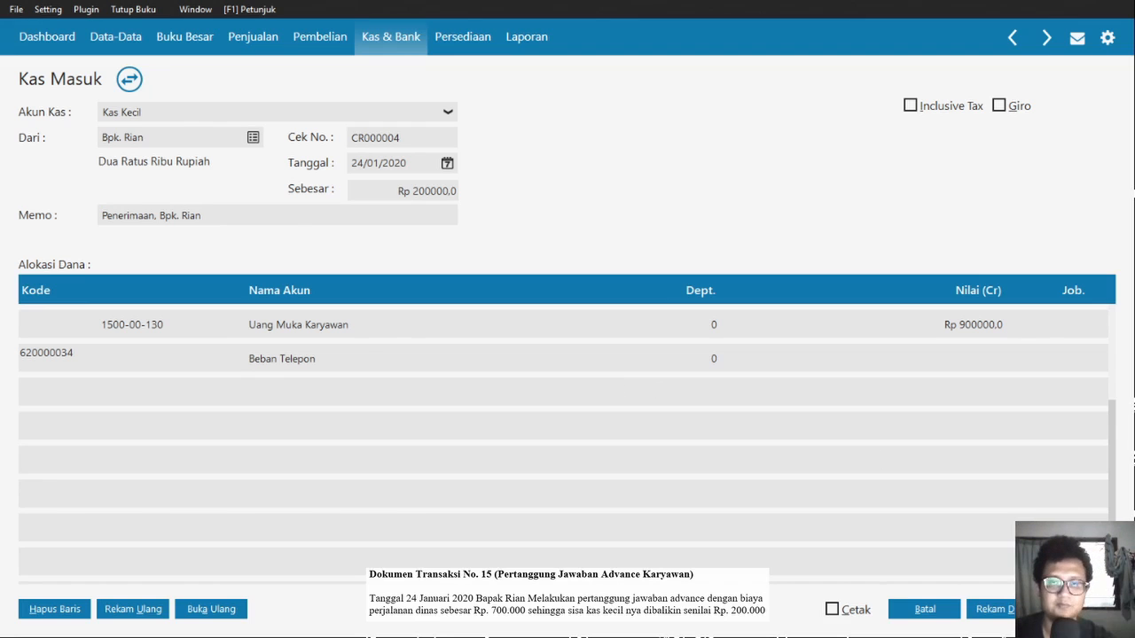
key("Return")
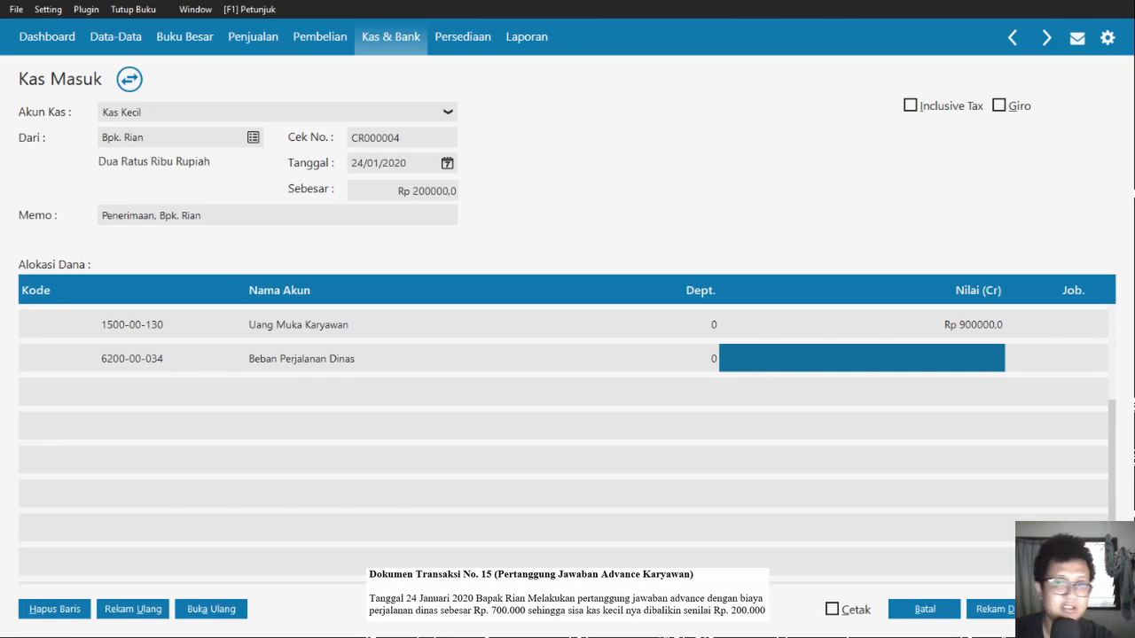
type("-Rp 700")
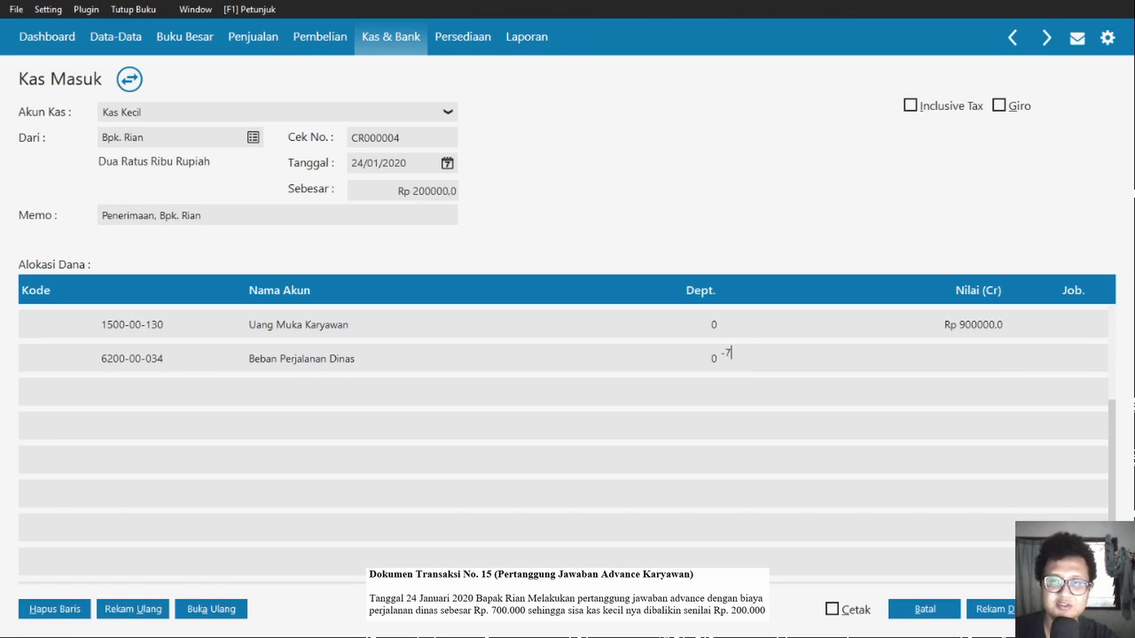
type("00000")
key("Tab")
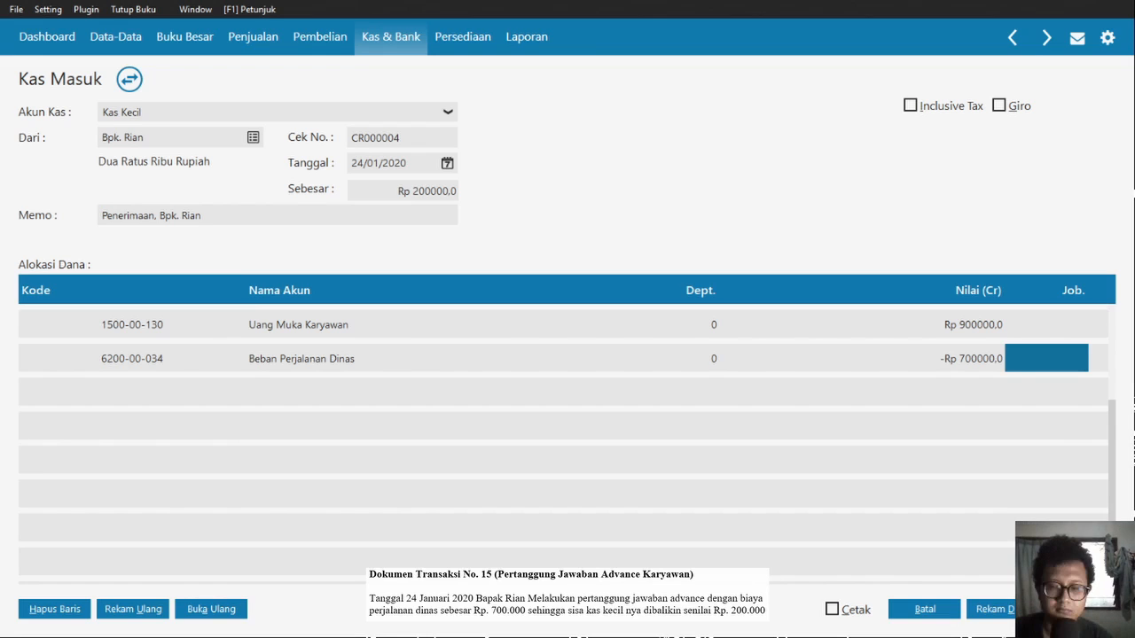
key("Up")
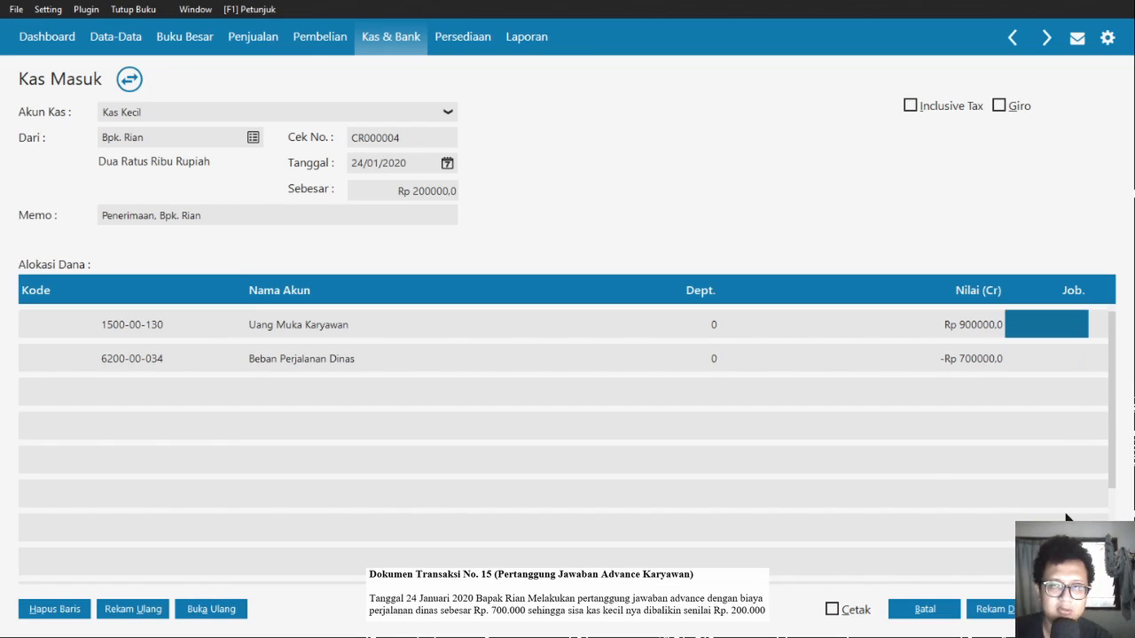
- Change the receipt number to CR000005 and record the Kas Masuk entry
left_click(421, 138)
key("Right")
type("5")
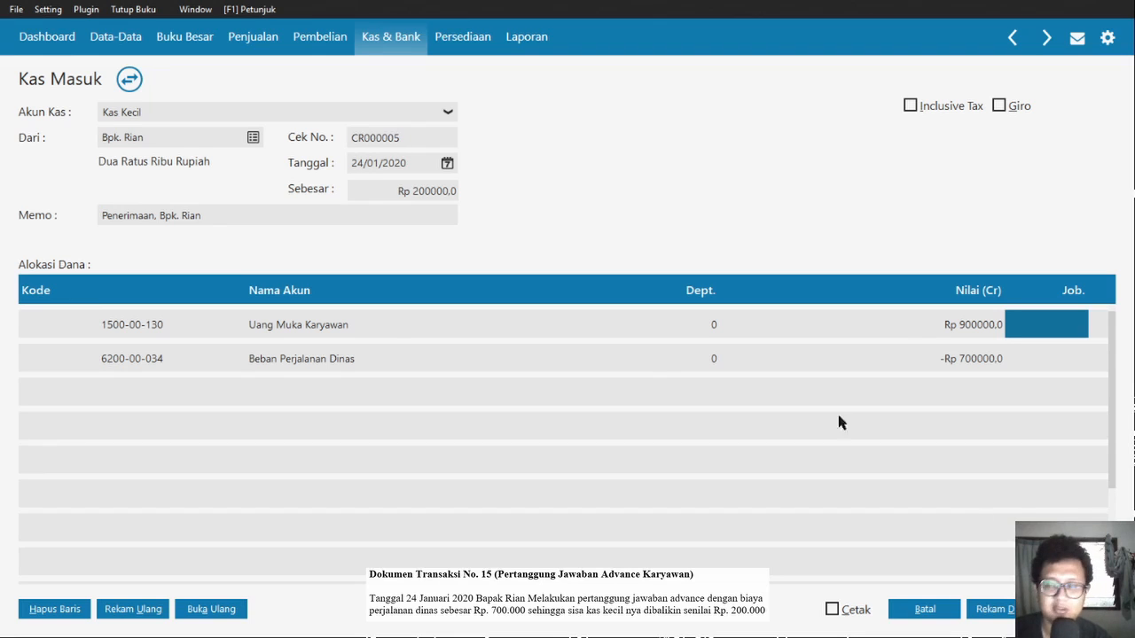
left_click(1079, 609)
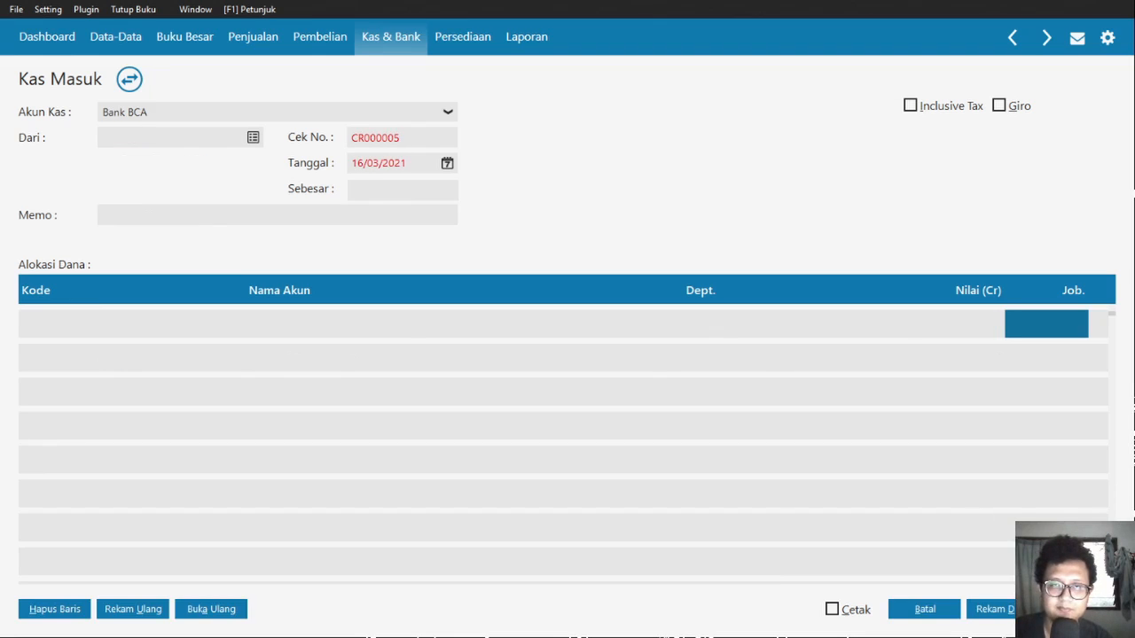
- Cancel the blank Kas Masuk form and close the receipts list back to Kas & Bank
left_click(924, 609)
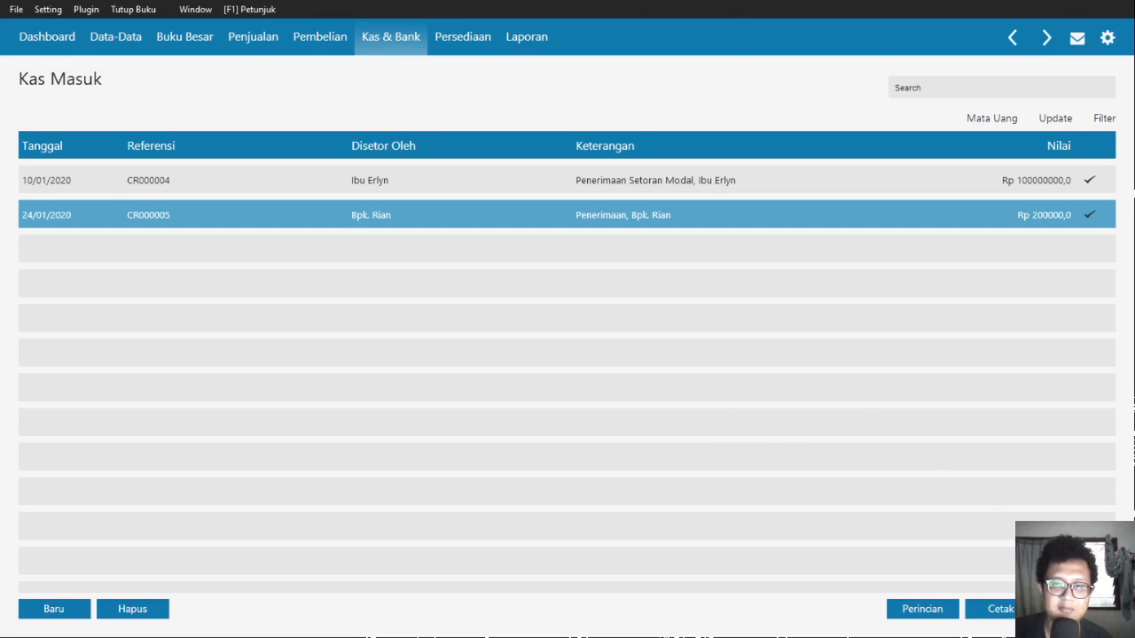
left_click(1079, 609)
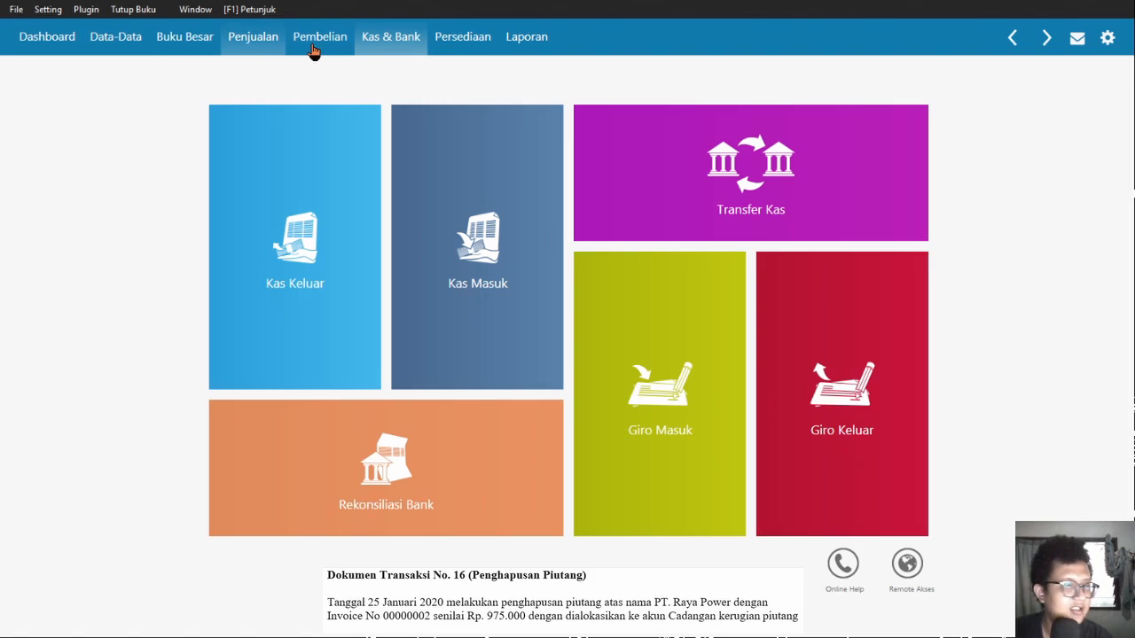
- Review PT Raya Power's balance in the Piutang Usaha customer list, then close it
left_click(259, 40)
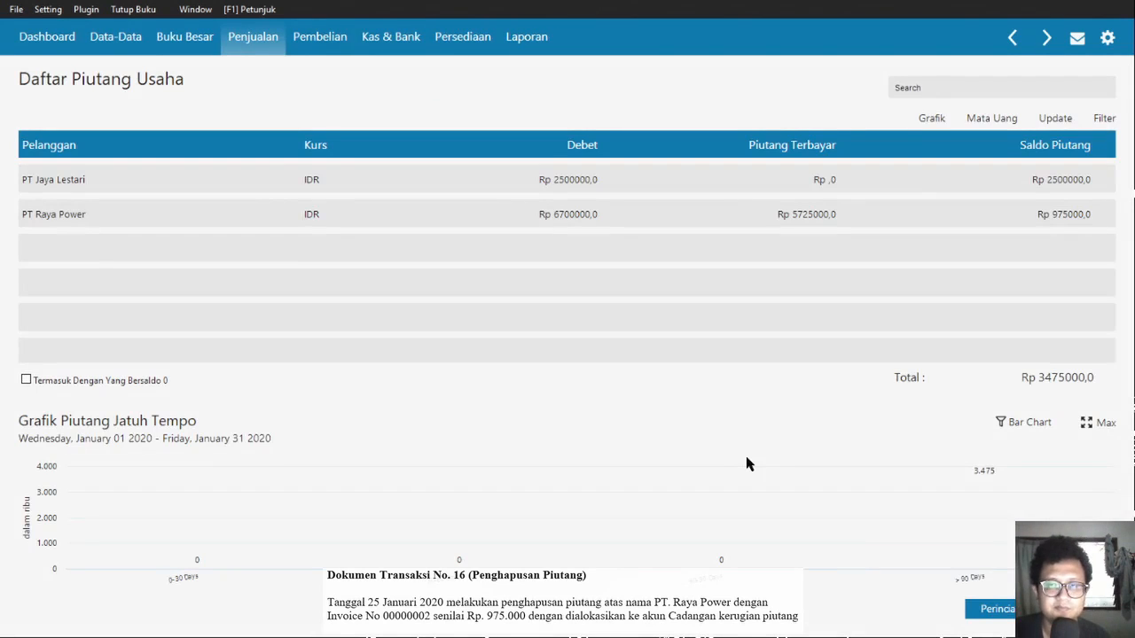
left_click(671, 216)
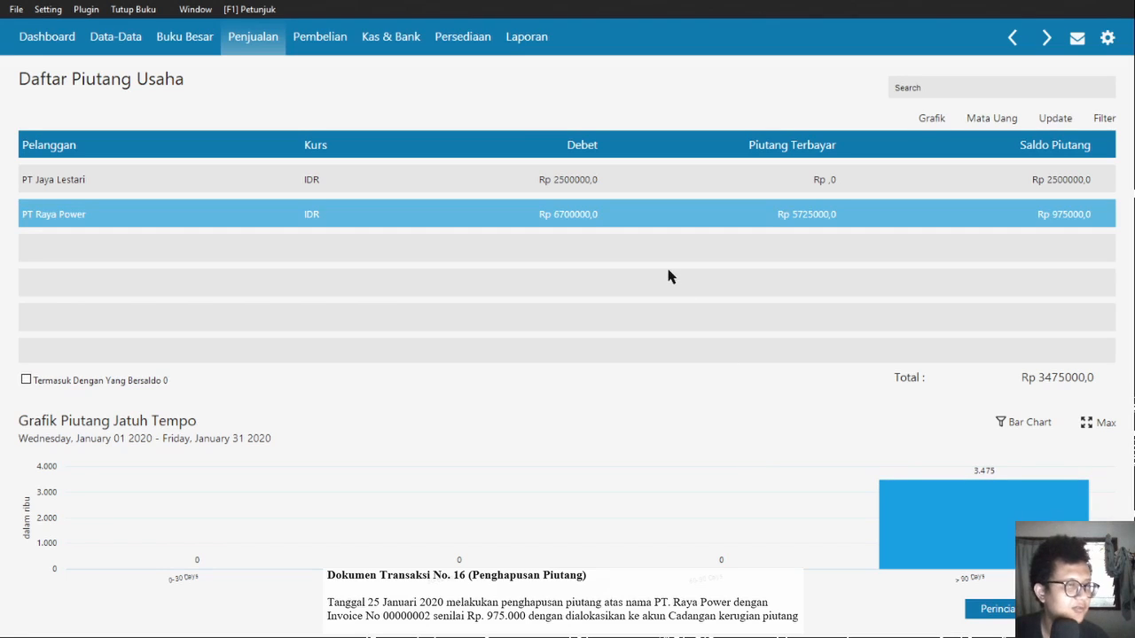
double_click(669, 270)
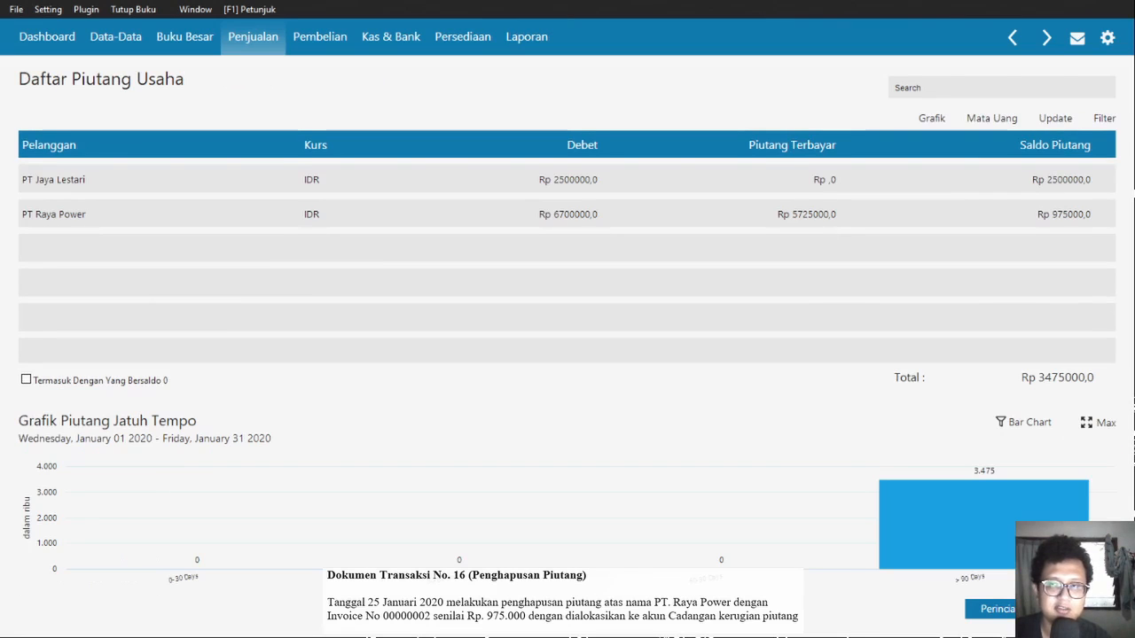
left_click(253, 36)
left_click(203, 46)
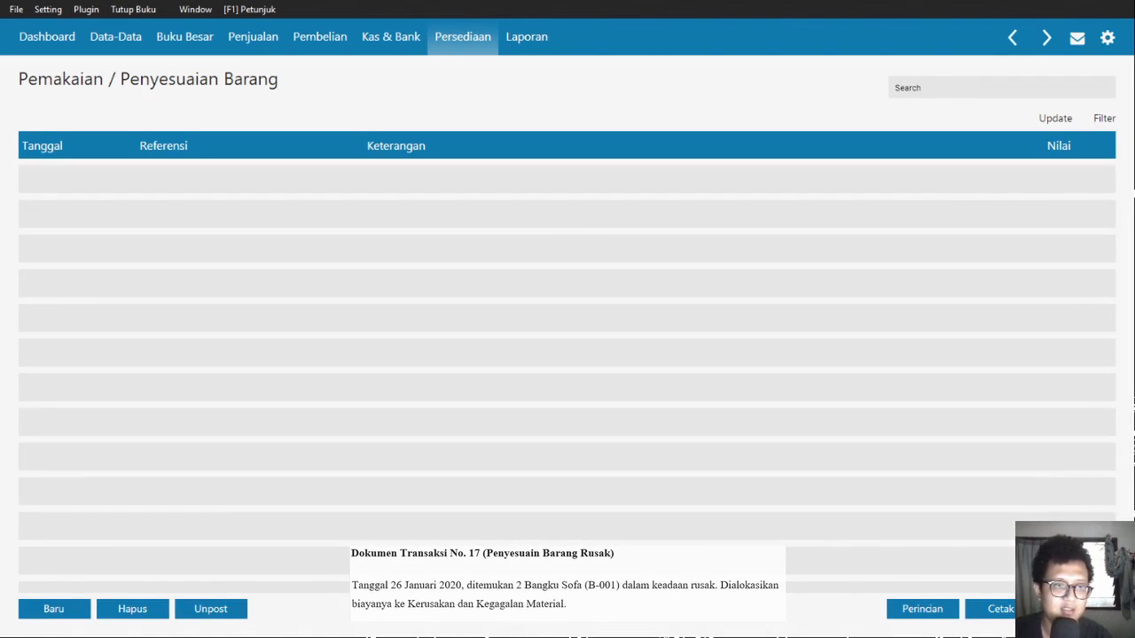
- Record a 26/01/2020 adjustment of -2 Bangku Sofa B-001 charged to account 510000040
left_click(54, 609)
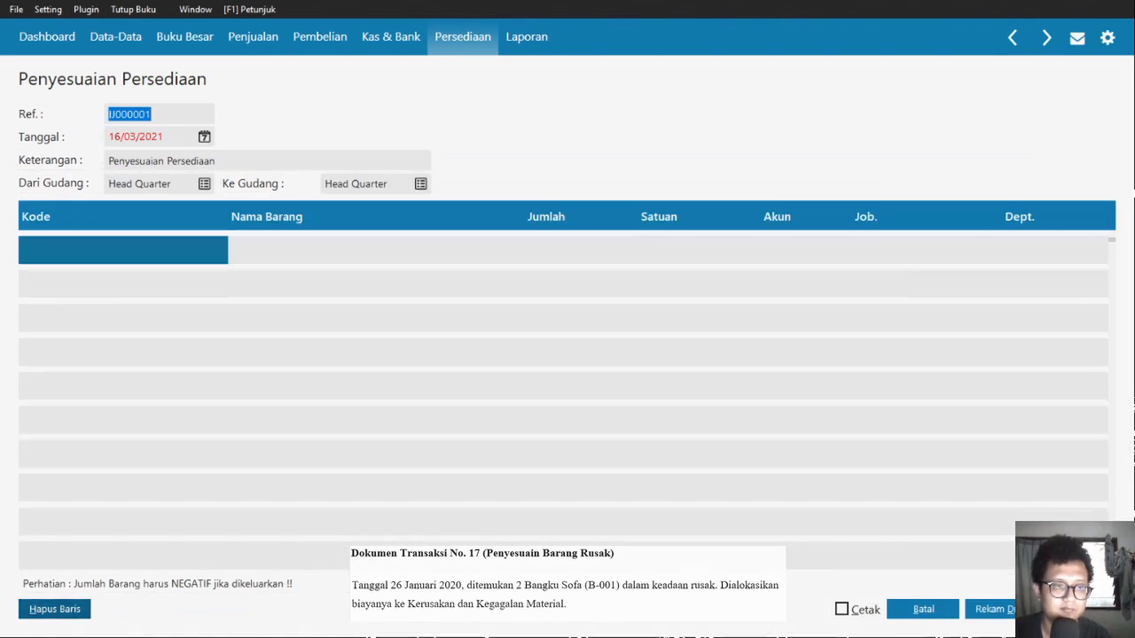
key("Tab")
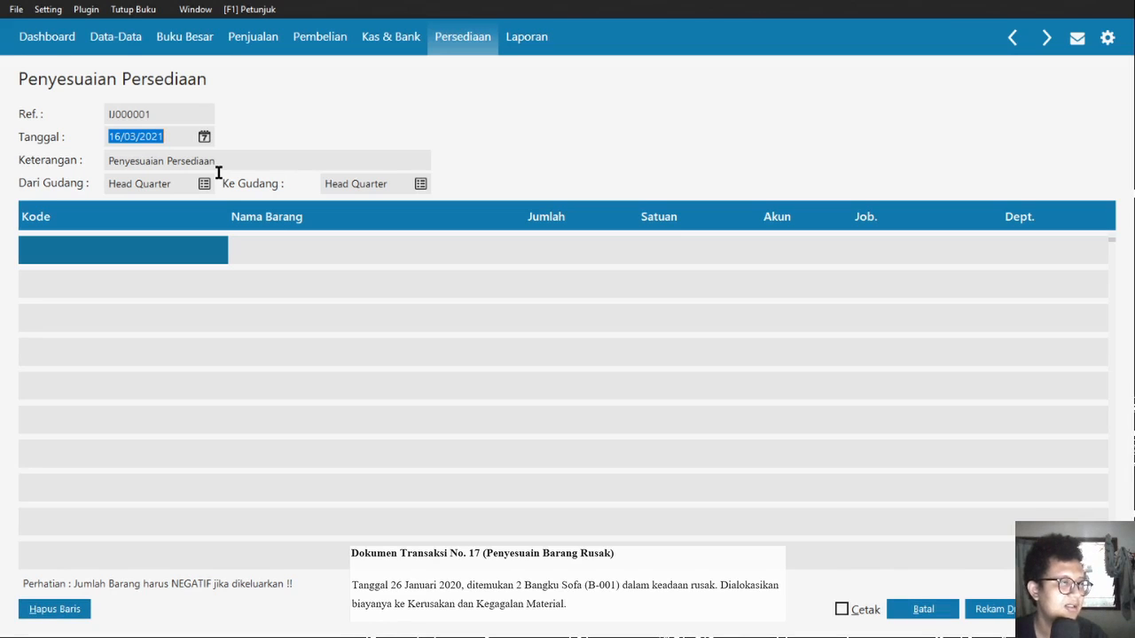
type("26/01/2020")
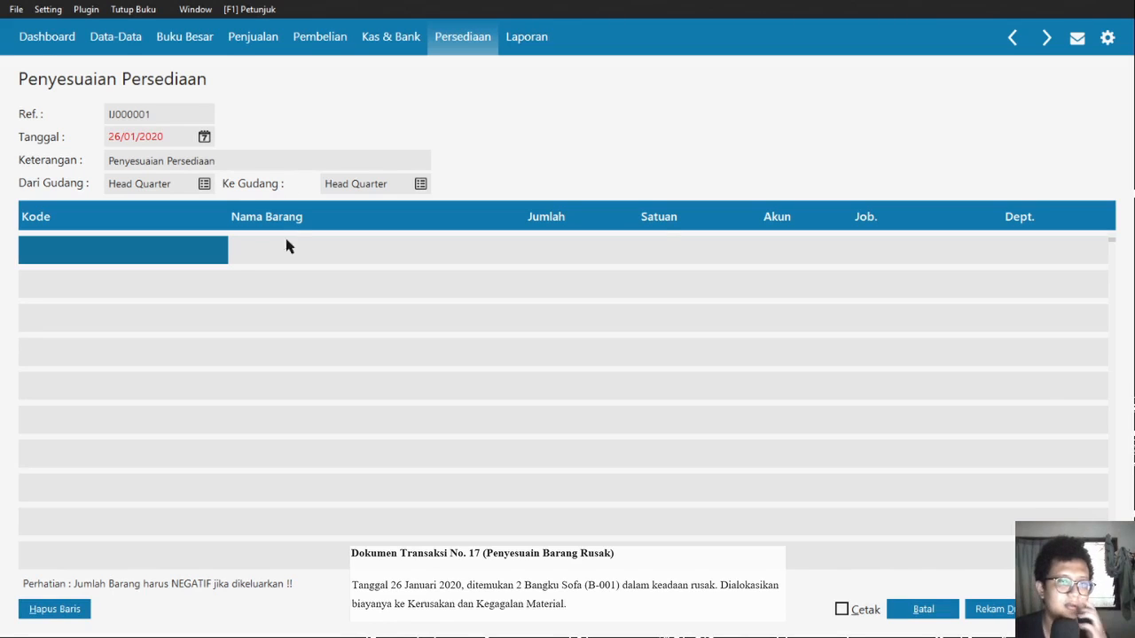
left_click(213, 304)
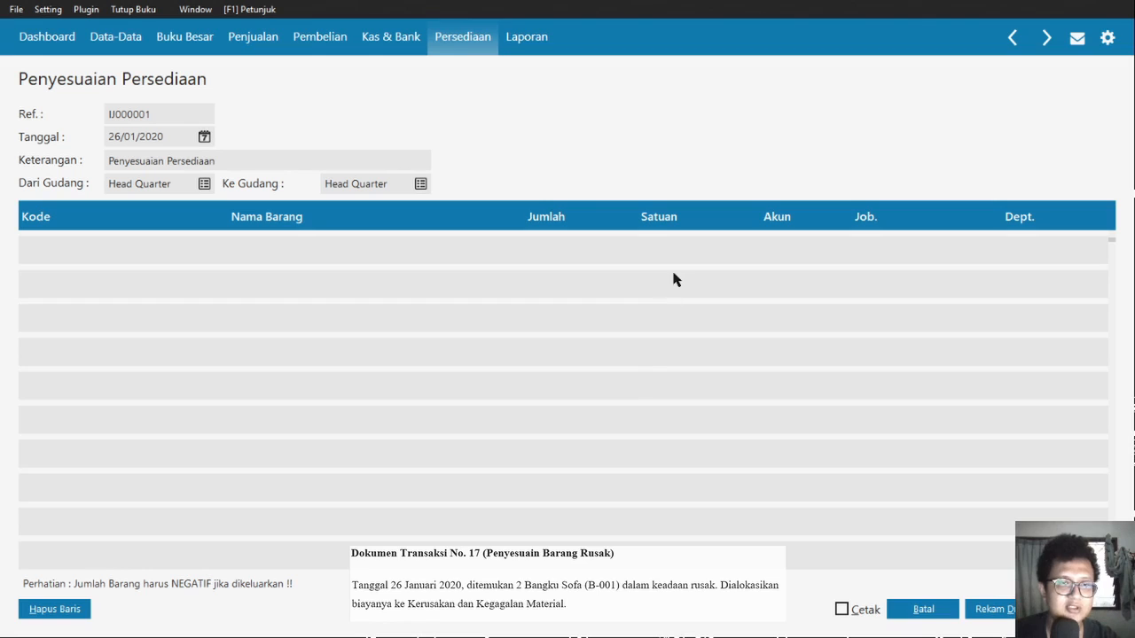
left_click(631, 390)
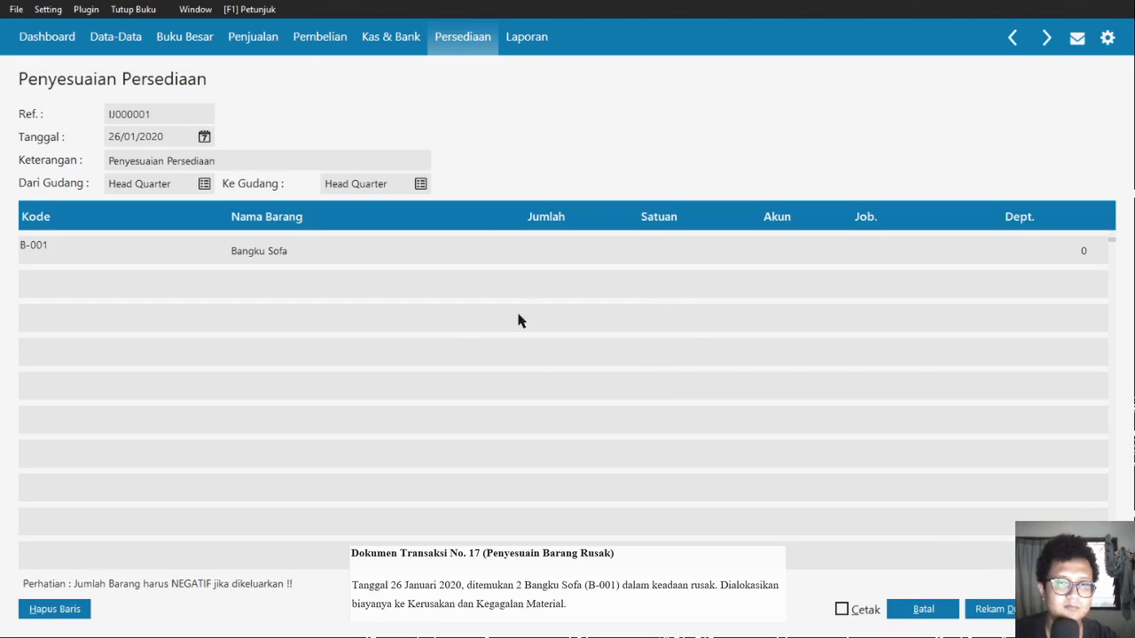
key("Tab")
key("Tab")
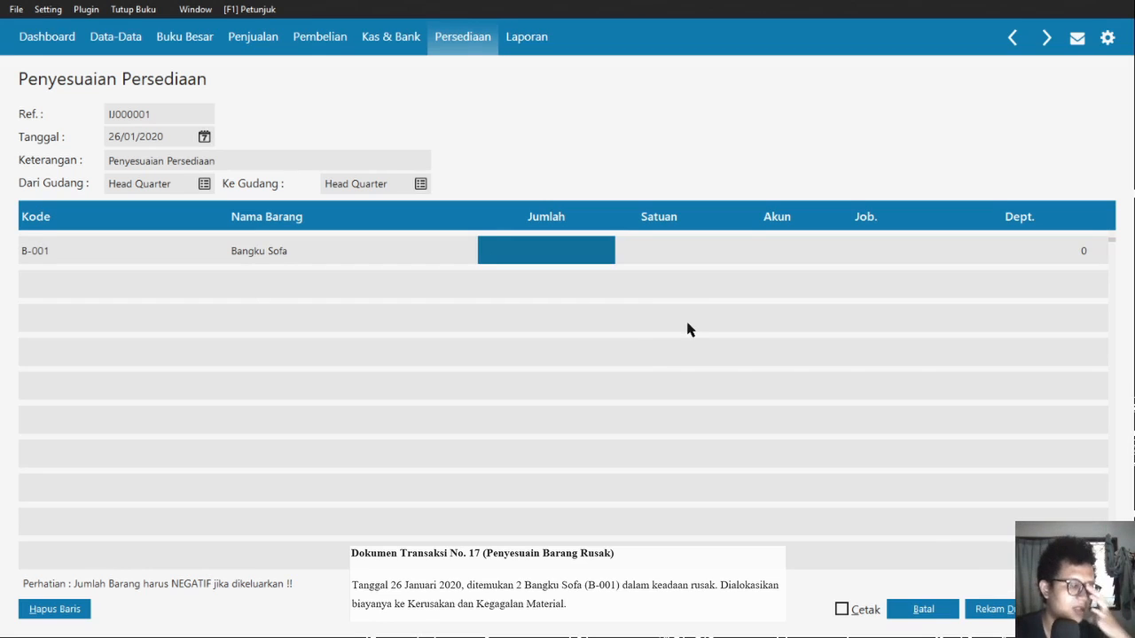
type("-2")
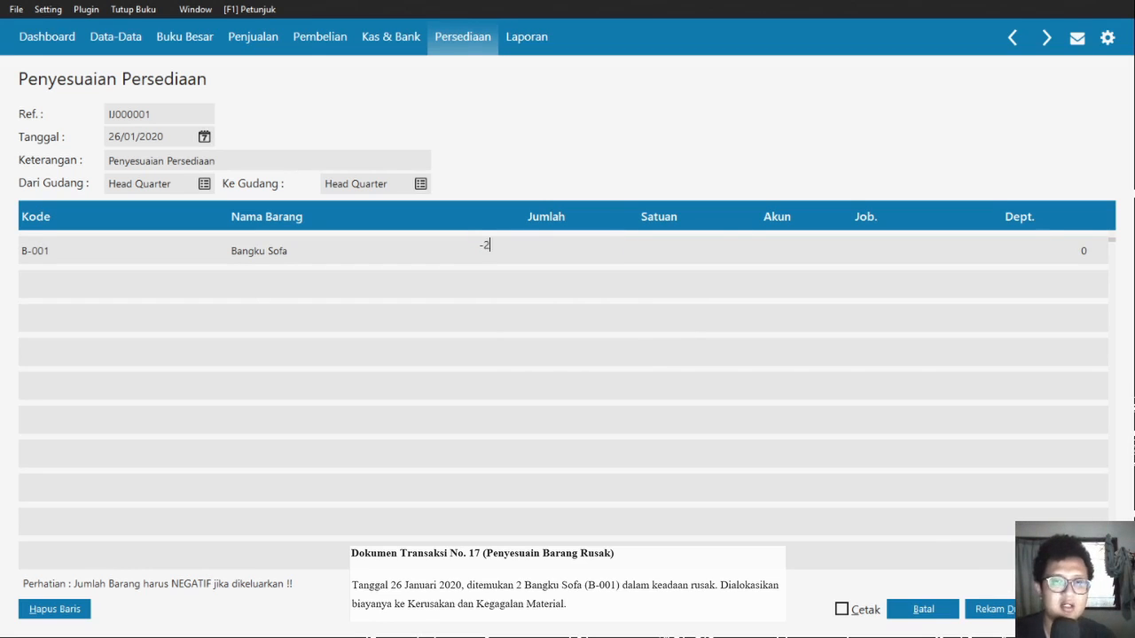
key("Tab")
key("Tab")
key("Return")
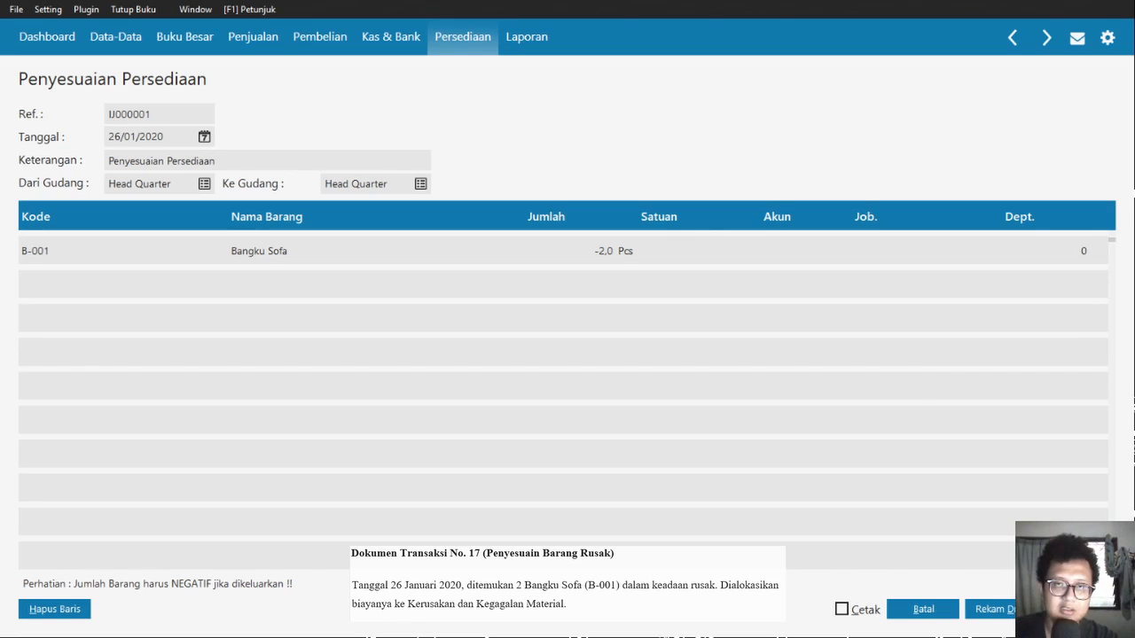
key("Return")
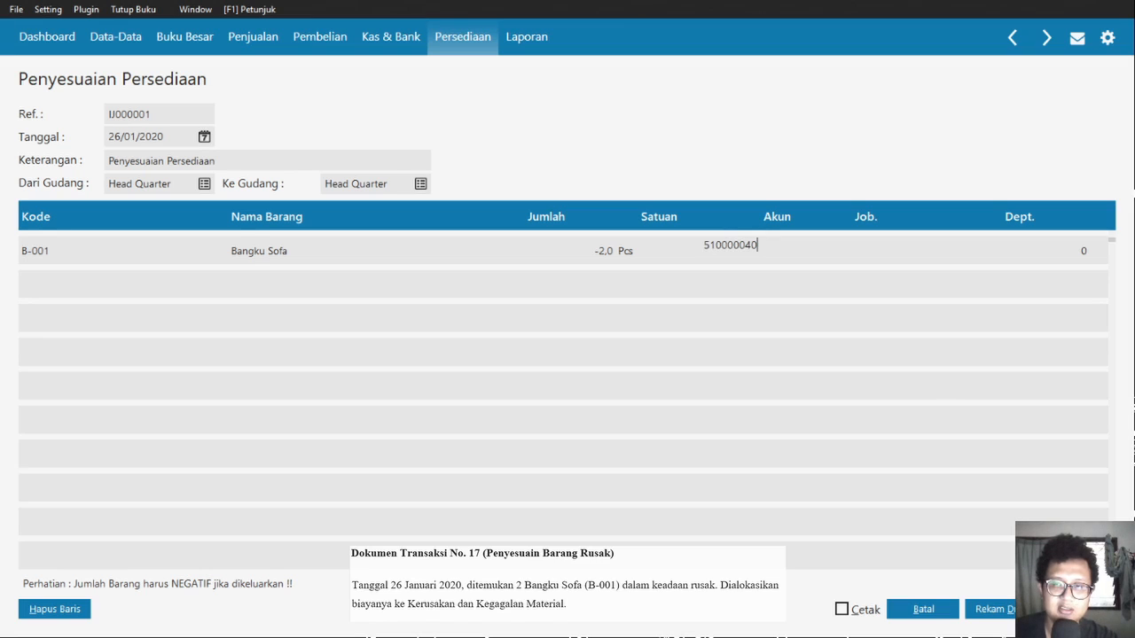
left_click(1078, 609)
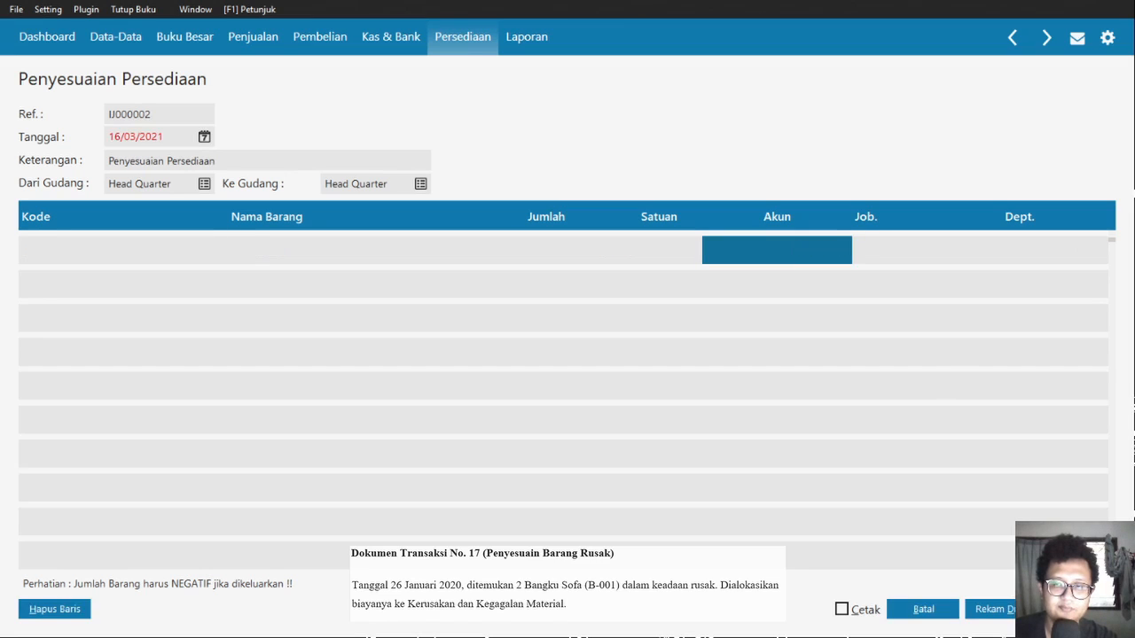
- Close the adjustment form and list, then start a new Pembelian purchase invoice
left_click(923, 609)
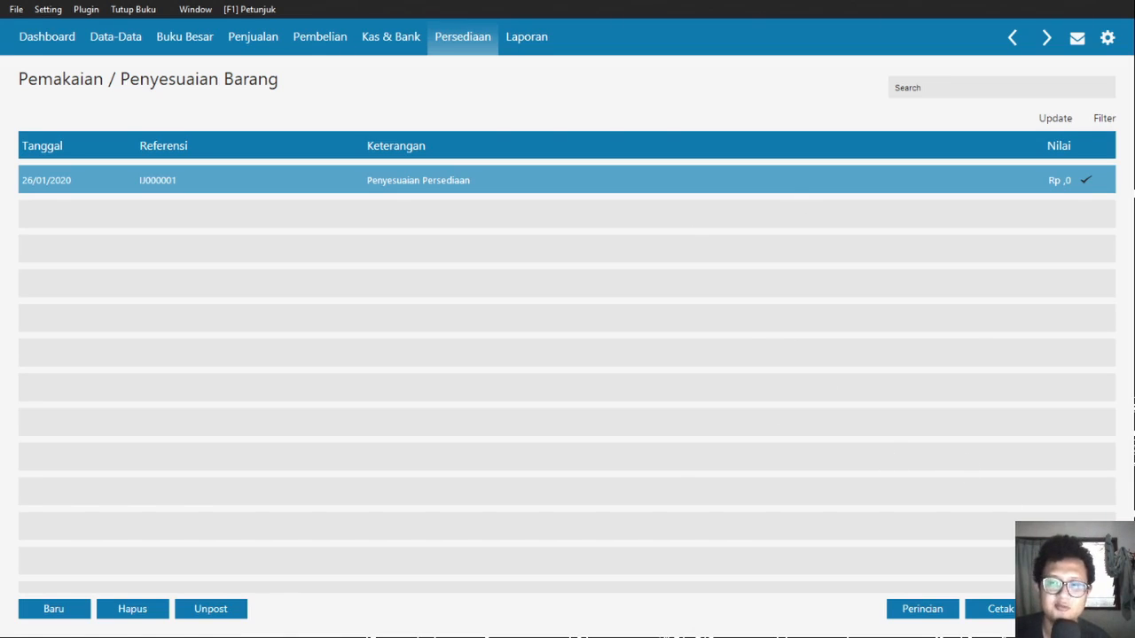
left_click(1078, 609)
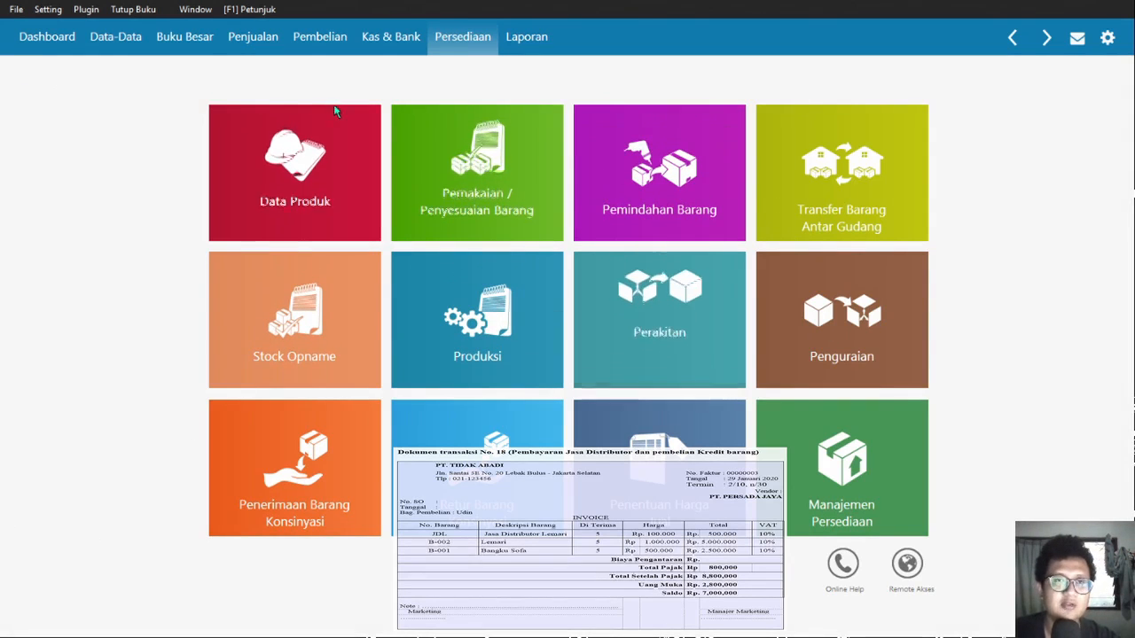
left_click(319, 36)
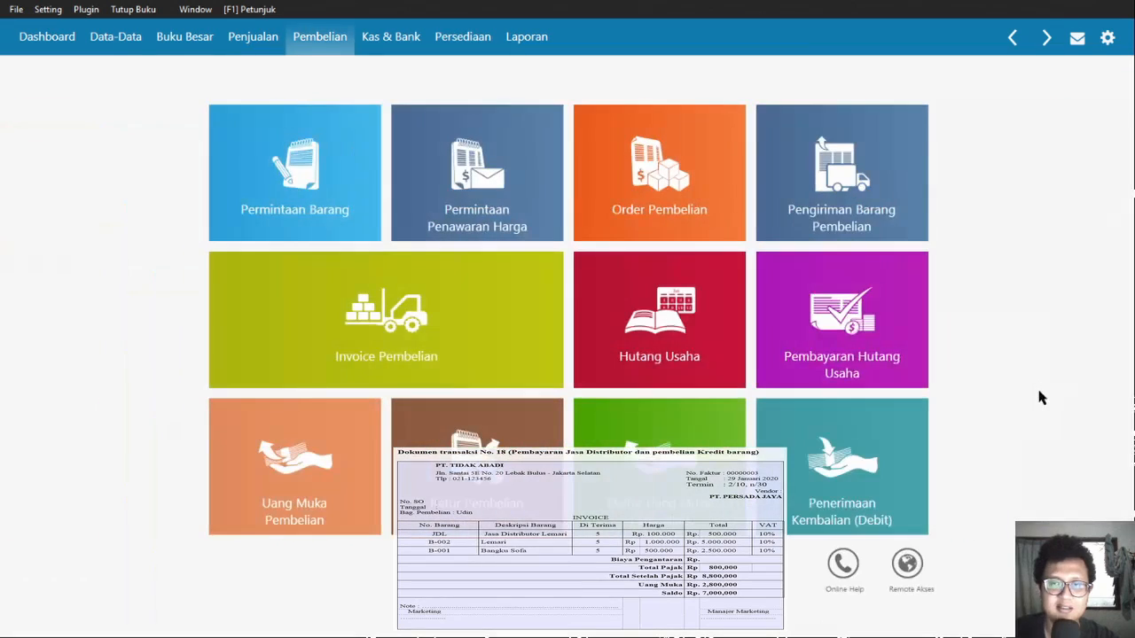
left_click(297, 457)
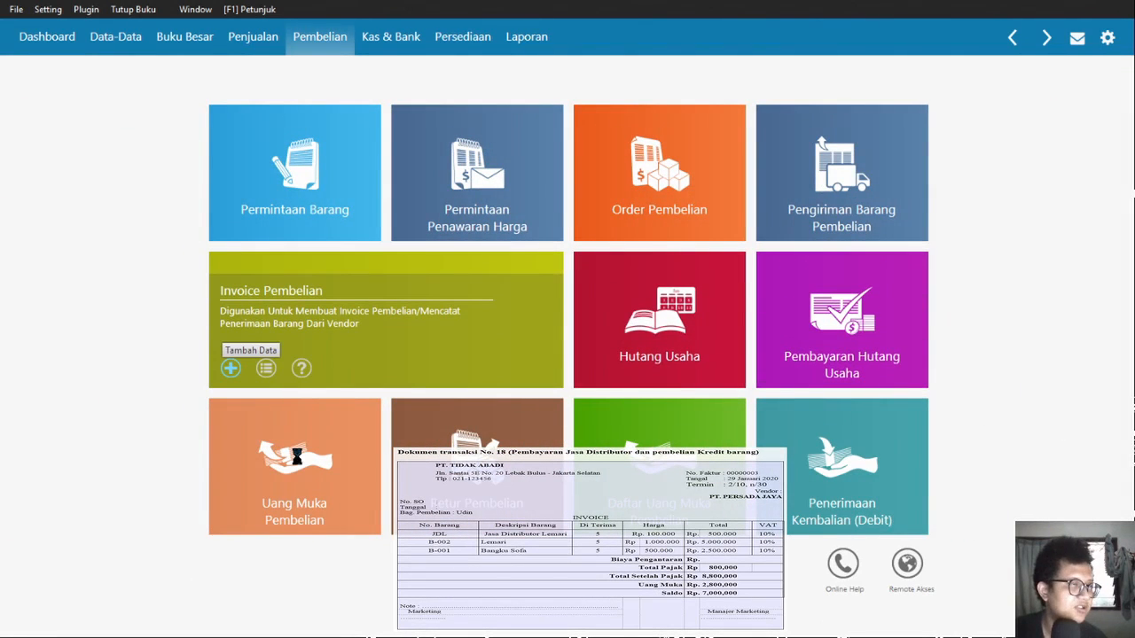
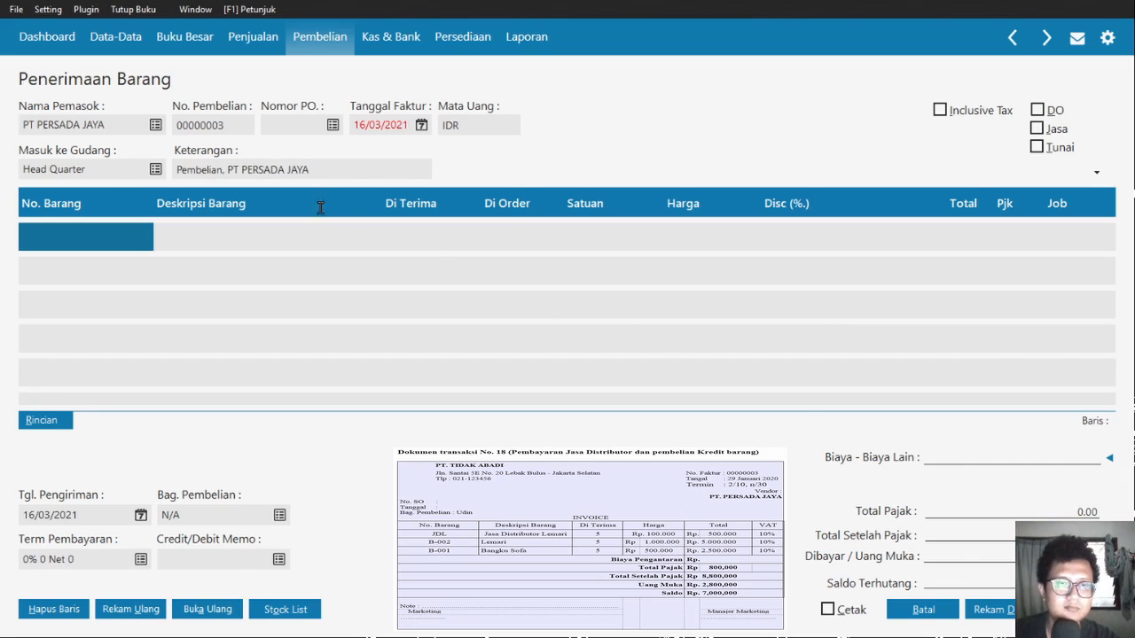
- Enter 29/01/2020 as the invoice date and move into the first No. Barang cell
key("Tab")
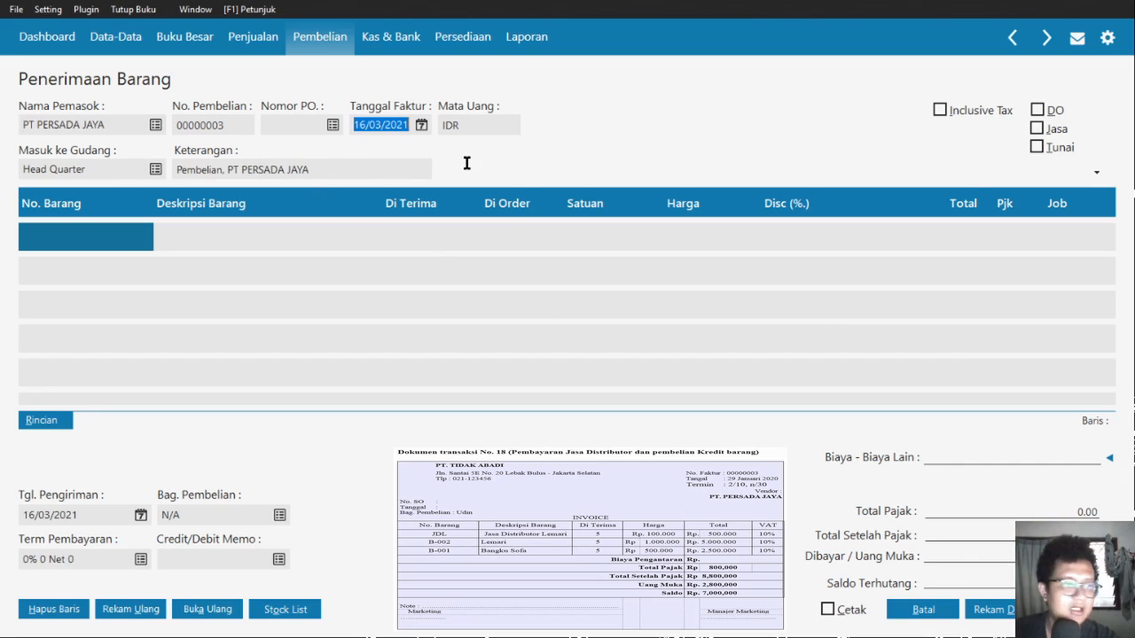
type("29/01/2020")
key("Tab")
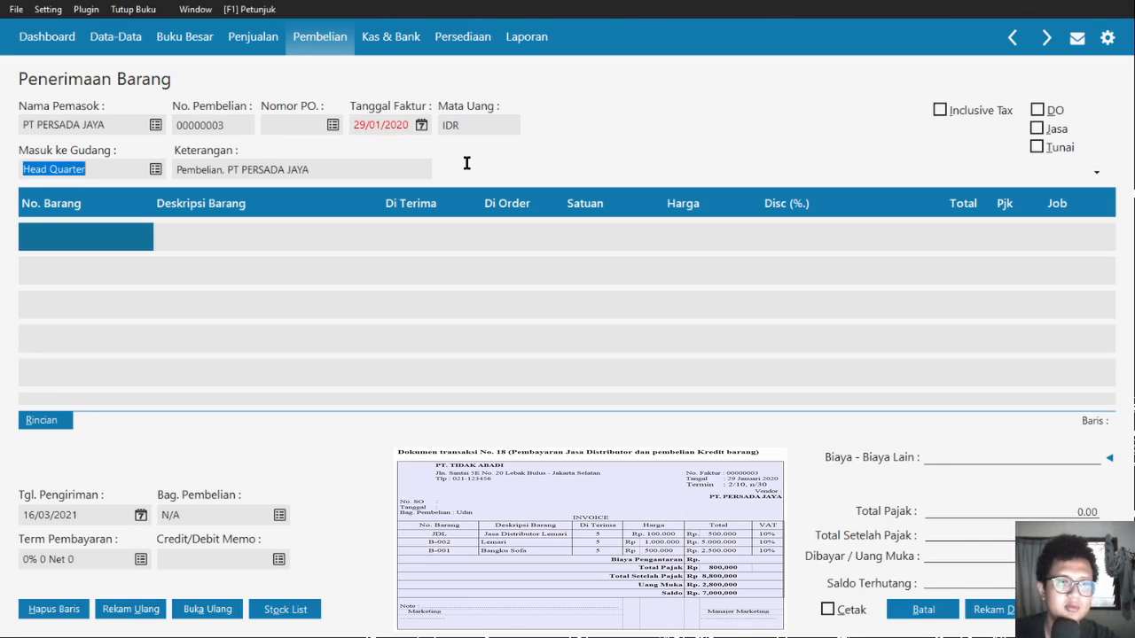
left_click(160, 298)
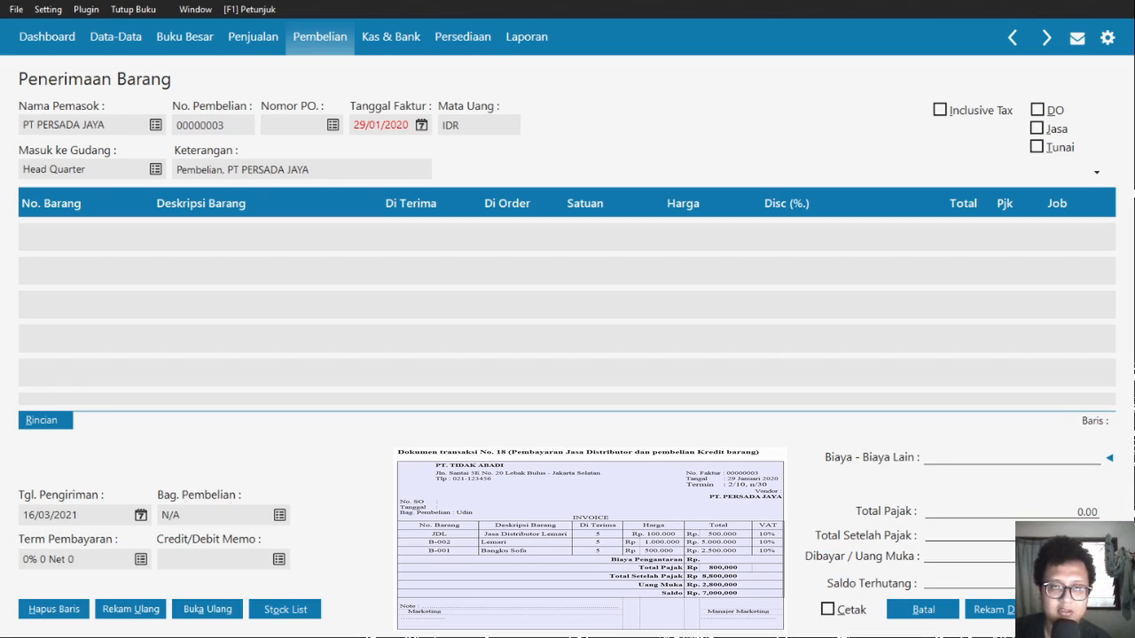
- Add the JDL line: quantity 5 at 100,000,000, taxed VAT
type("JDL")
key("Tab")
type("5")
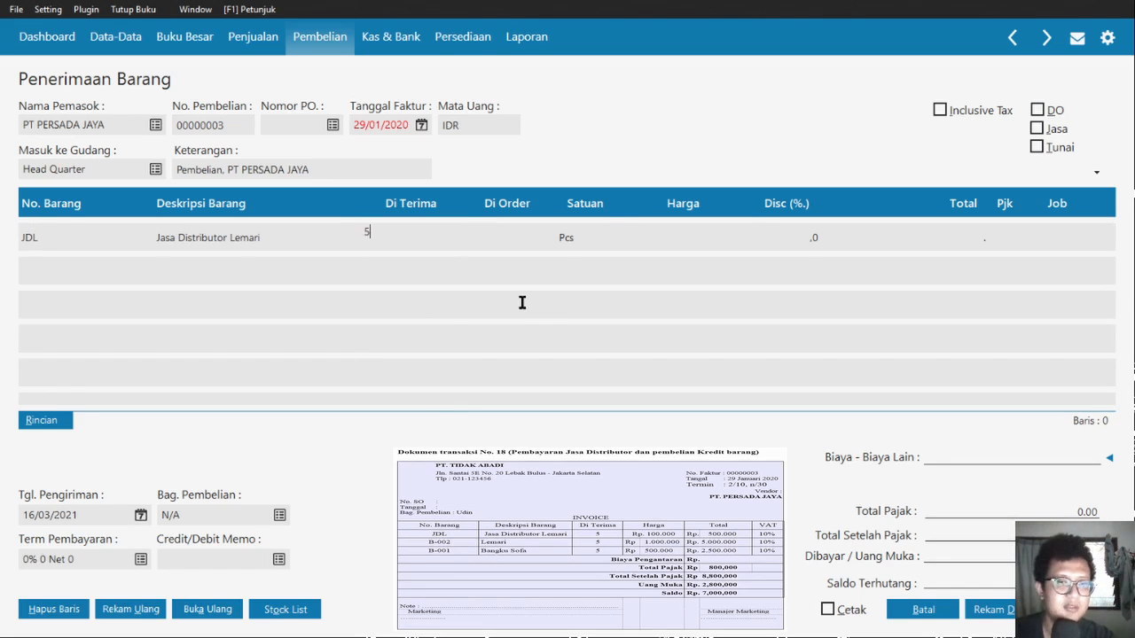
key("Tab")
key("Tab")
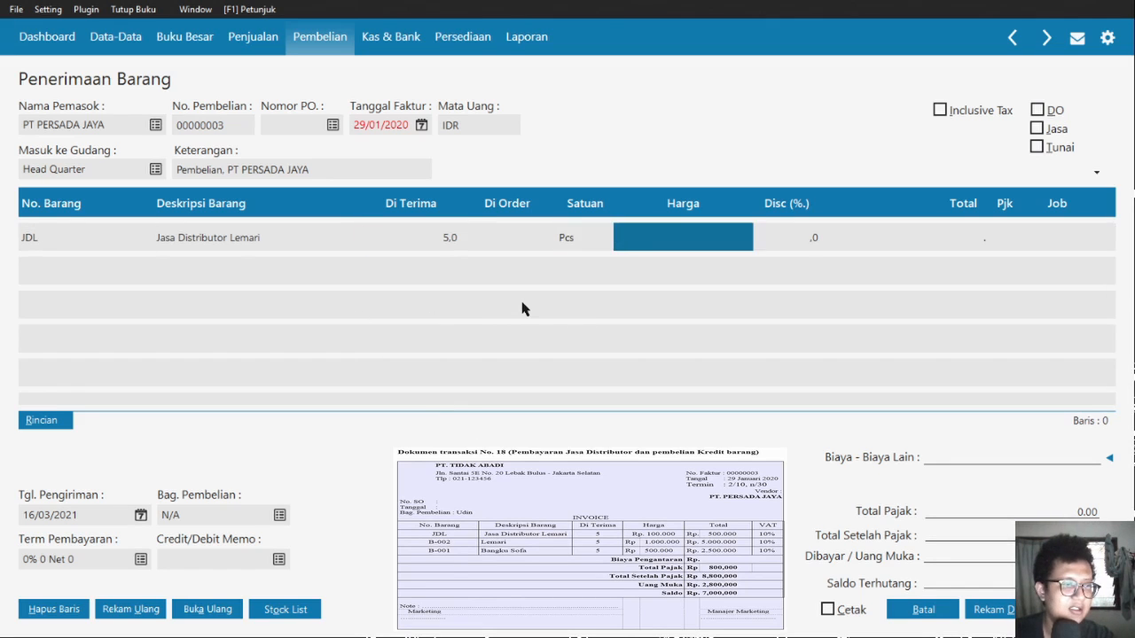
type("100000000")
key("Tab")
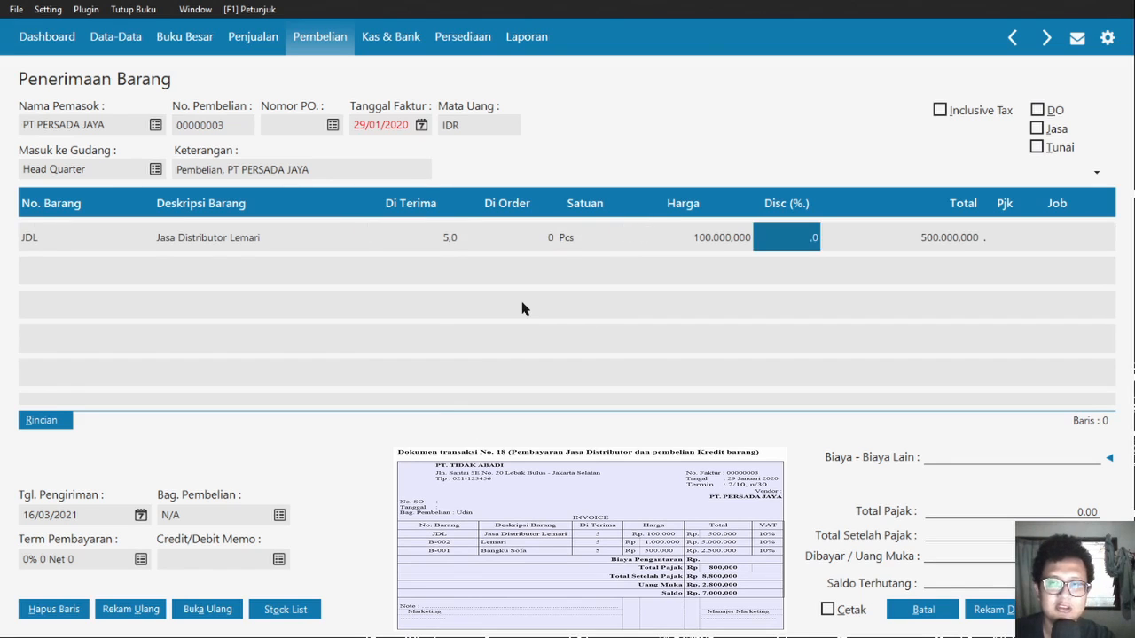
key("Tab")
key("Return")
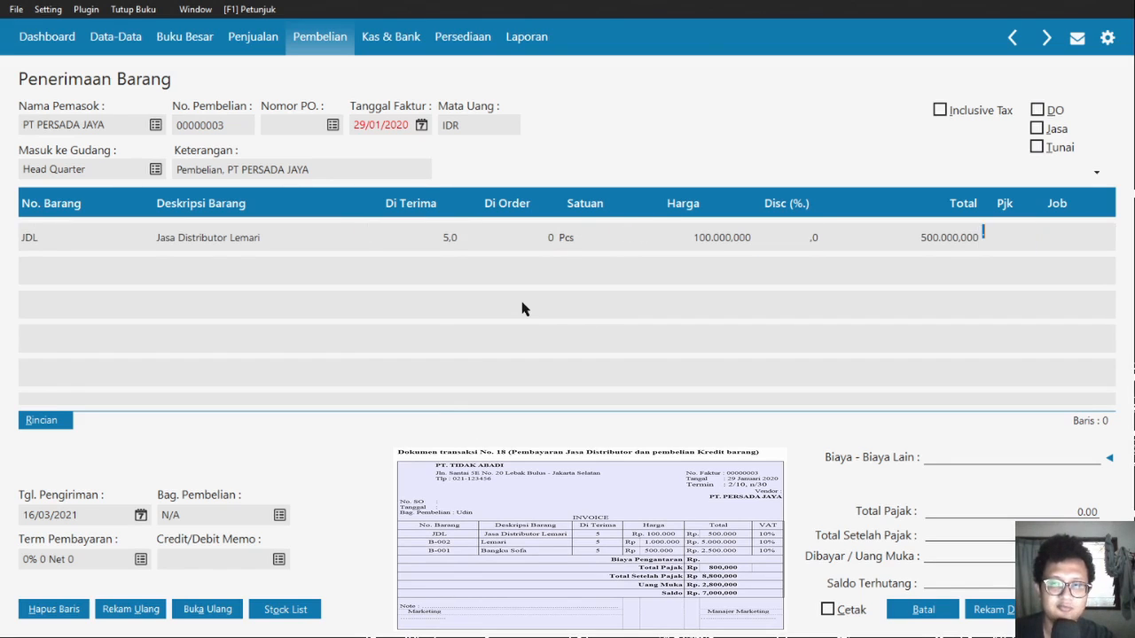
key("Return")
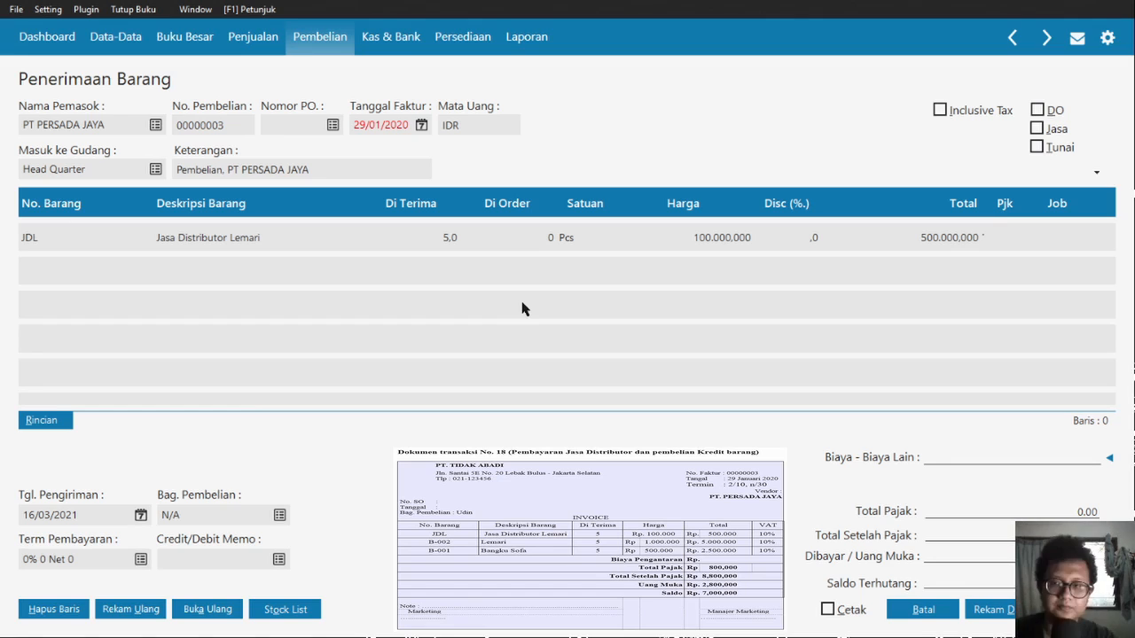
left_click(1064, 610)
key("Tab")
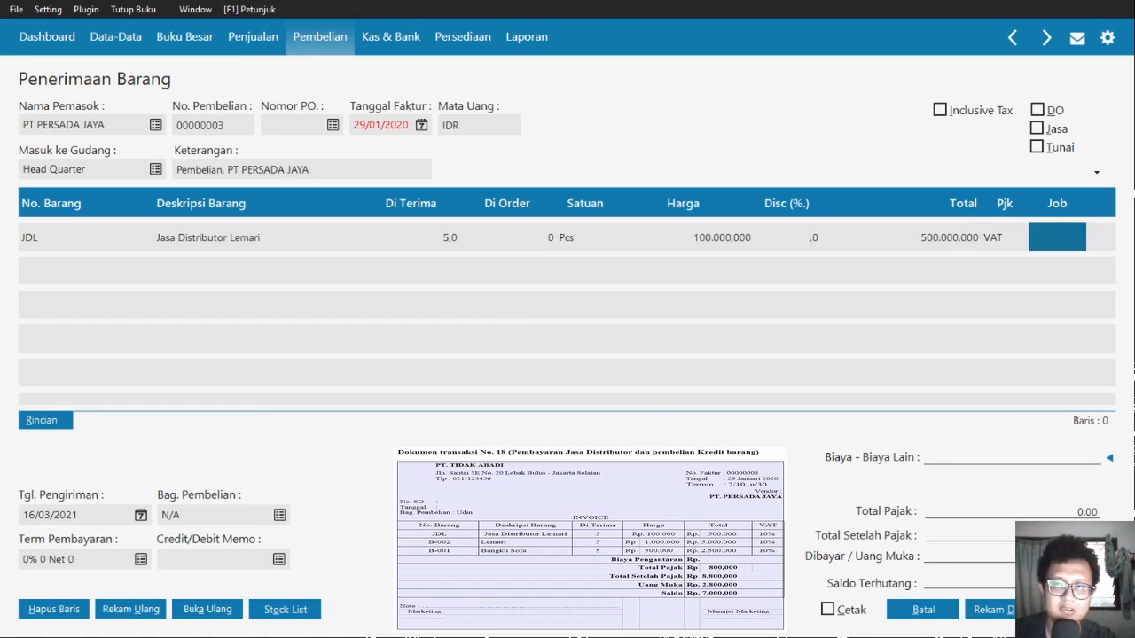
- Add a second line for 5 B-002 Lemari taxed VAT
key("Tab")
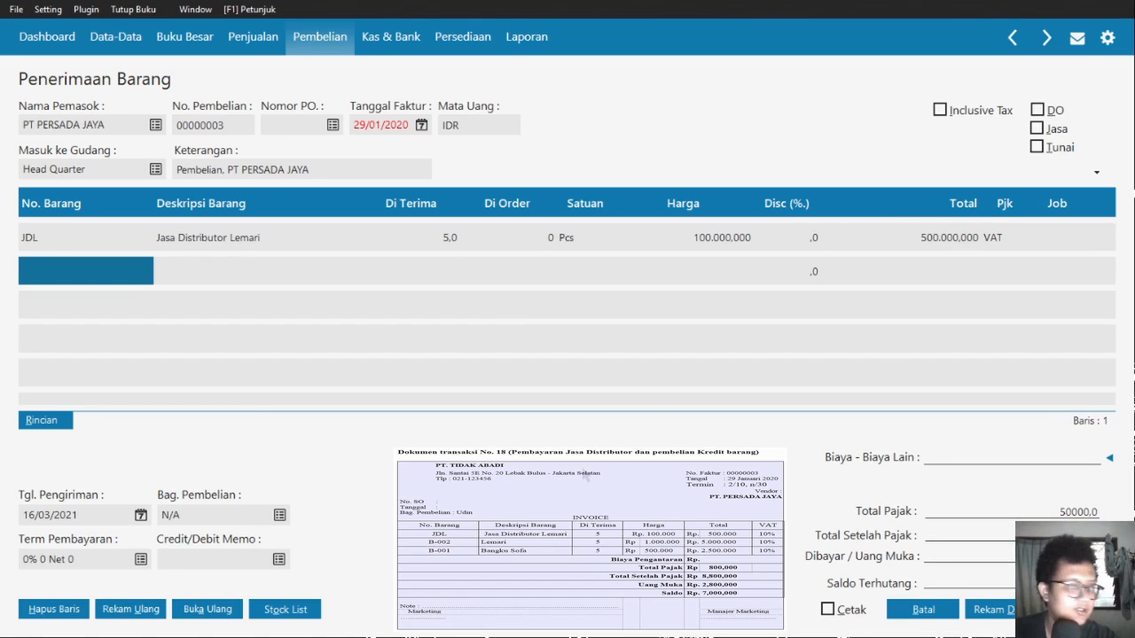
key("Return")
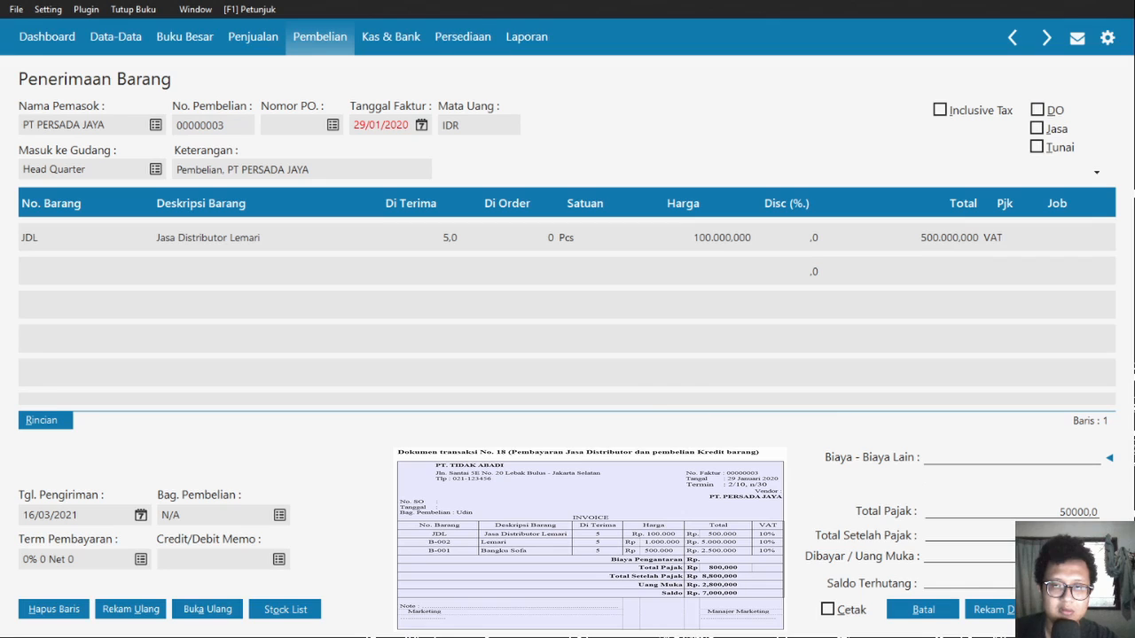
type("B-002")
key("Return")
key("Return")
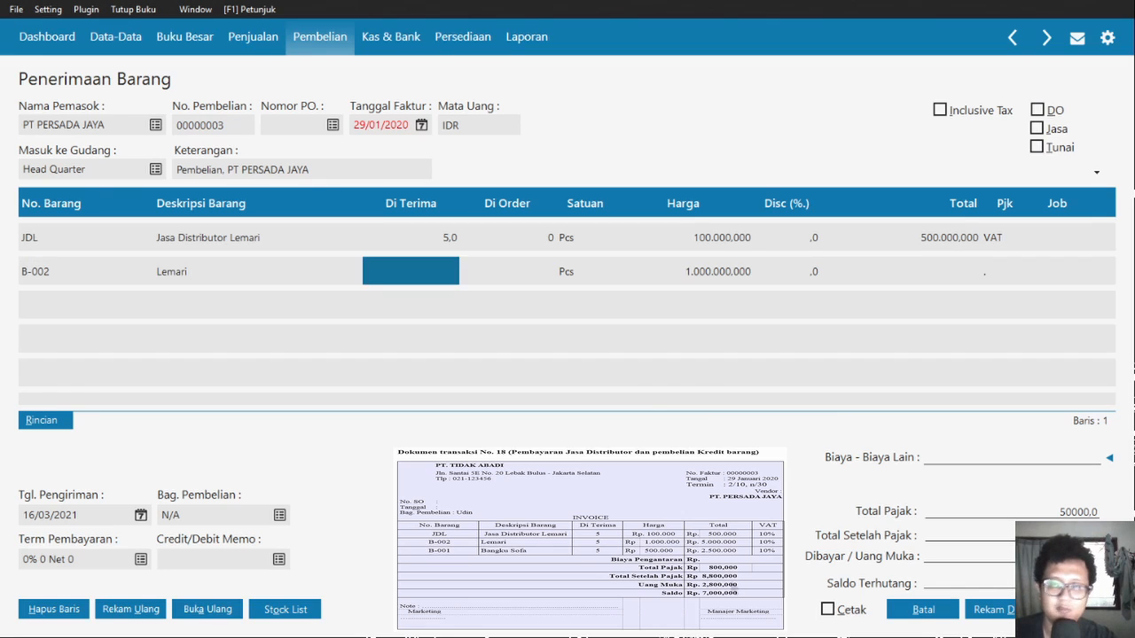
type("5")
key("Return")
key("Return")
key("Return")
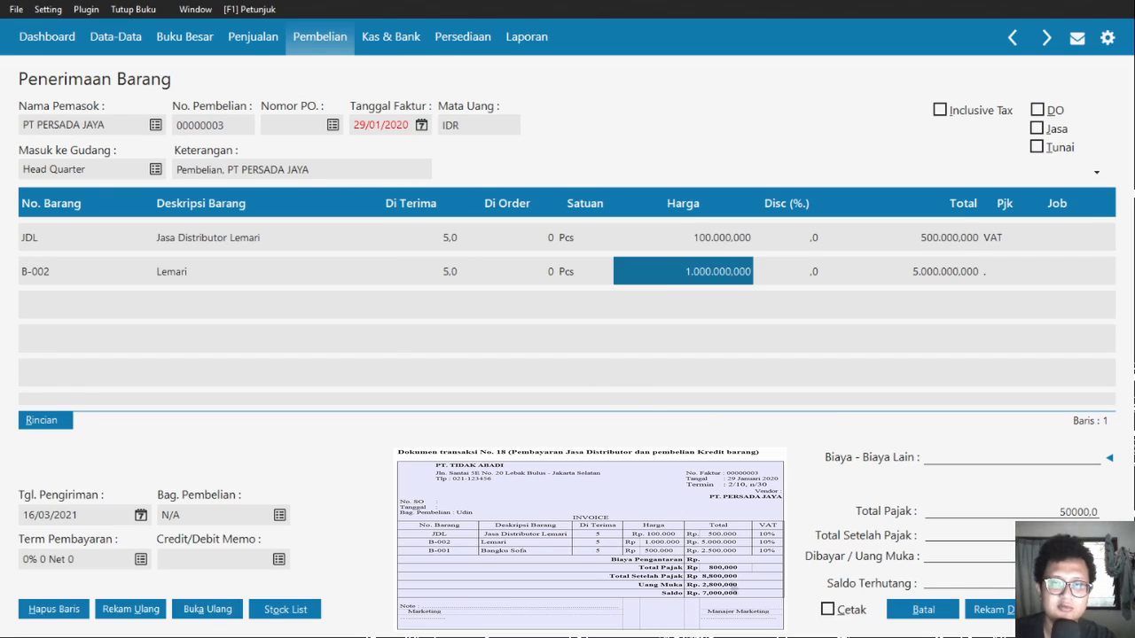
key("Return")
key("Return")
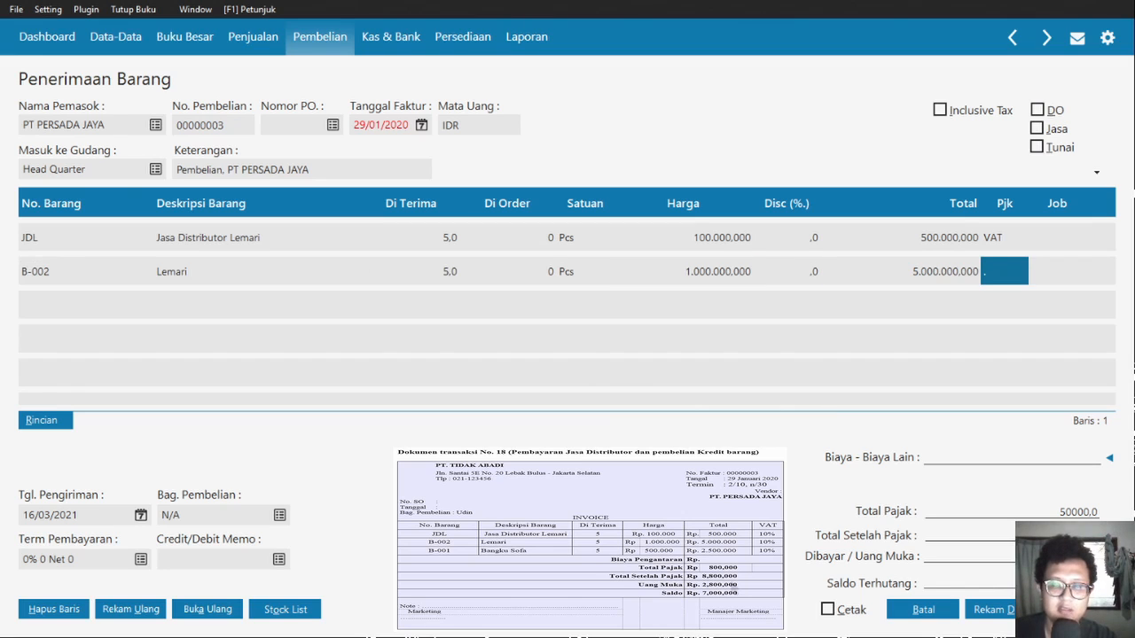
key("BackSpace")
type("VAT")
key("Return")
key("Return")
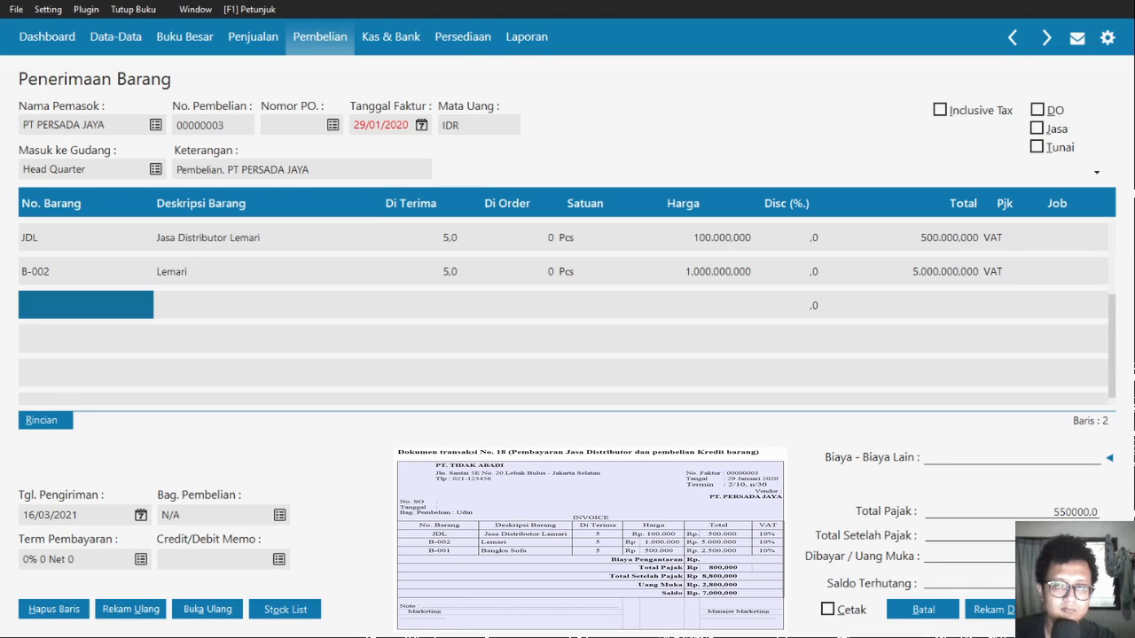
key("Return")
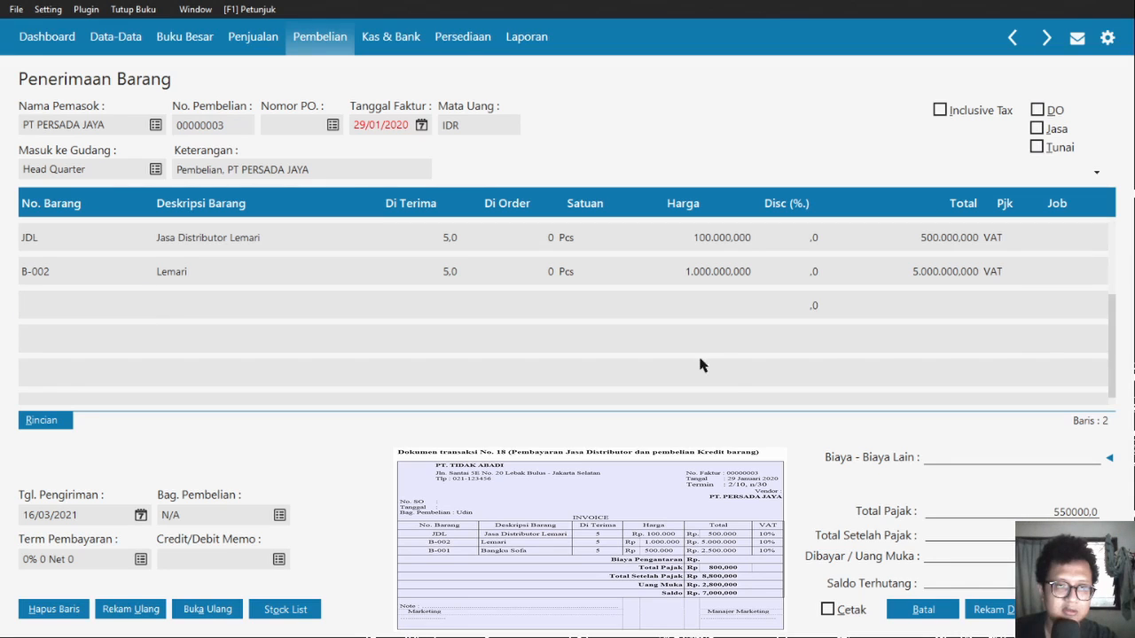
- Add a third line for 5 B-001 Bangku Sofa at 500,000,000
type("B-001")
key("Return")
key("Return")
key("Return")
type("5")
key("Return")
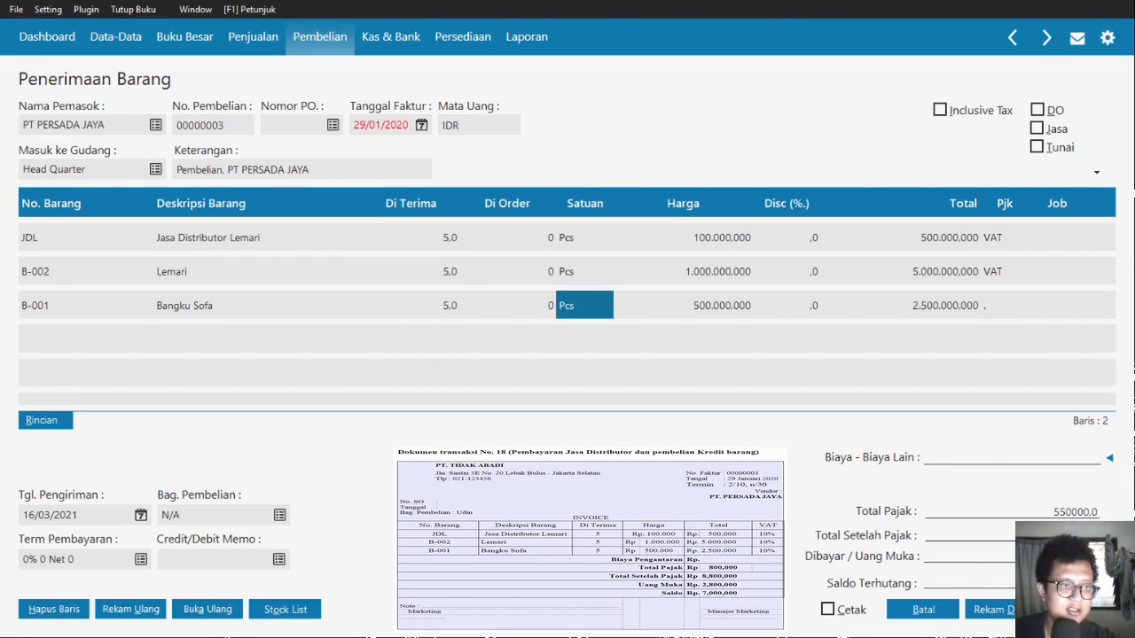
key("Return")
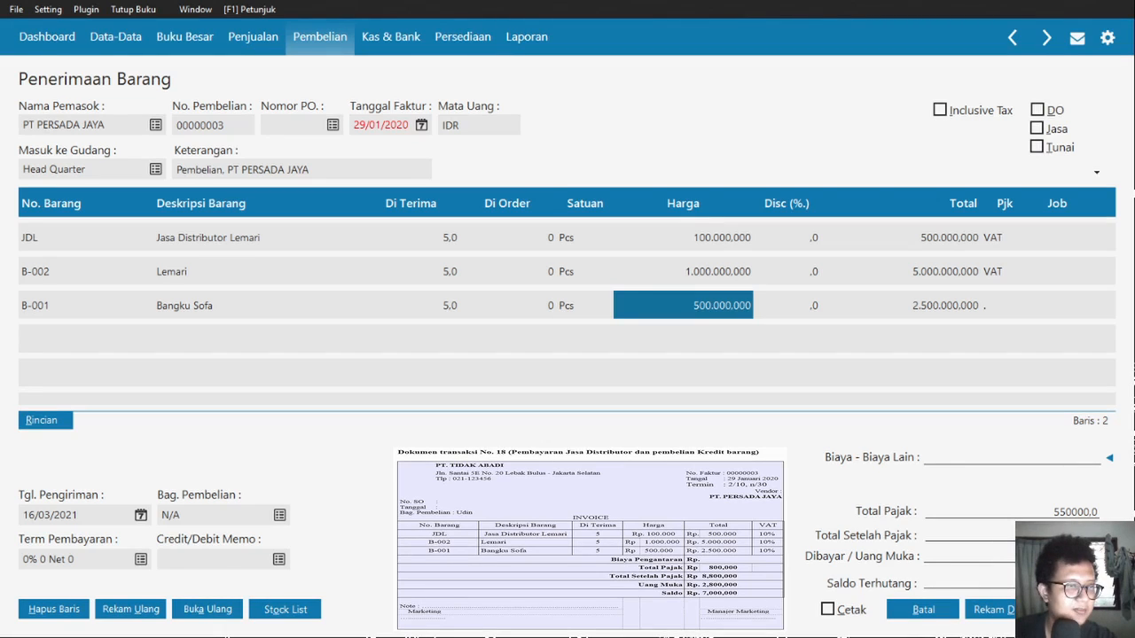
key("Down")
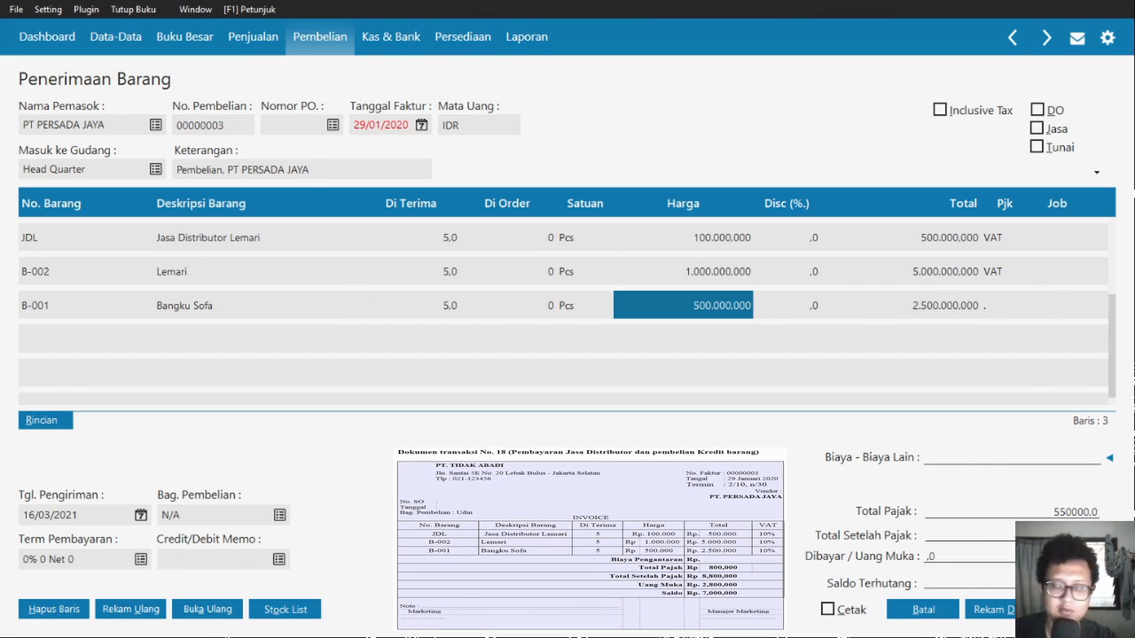
- Clear the down payment amount and set the Bangku Sofa line's tax to VAT
type("2800000")
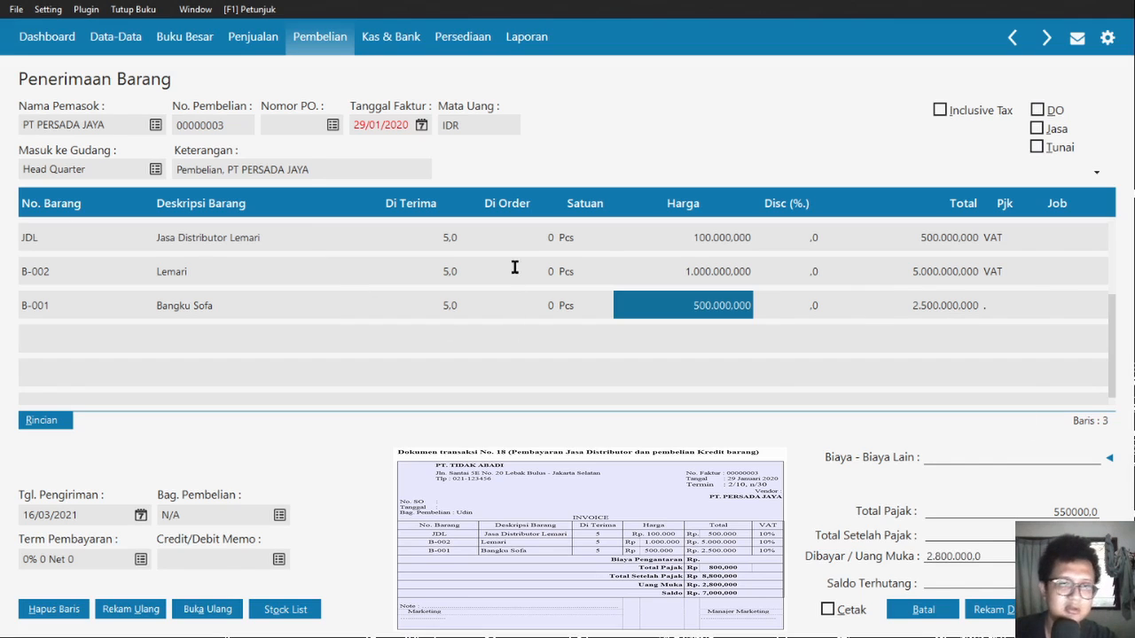
key("Return")
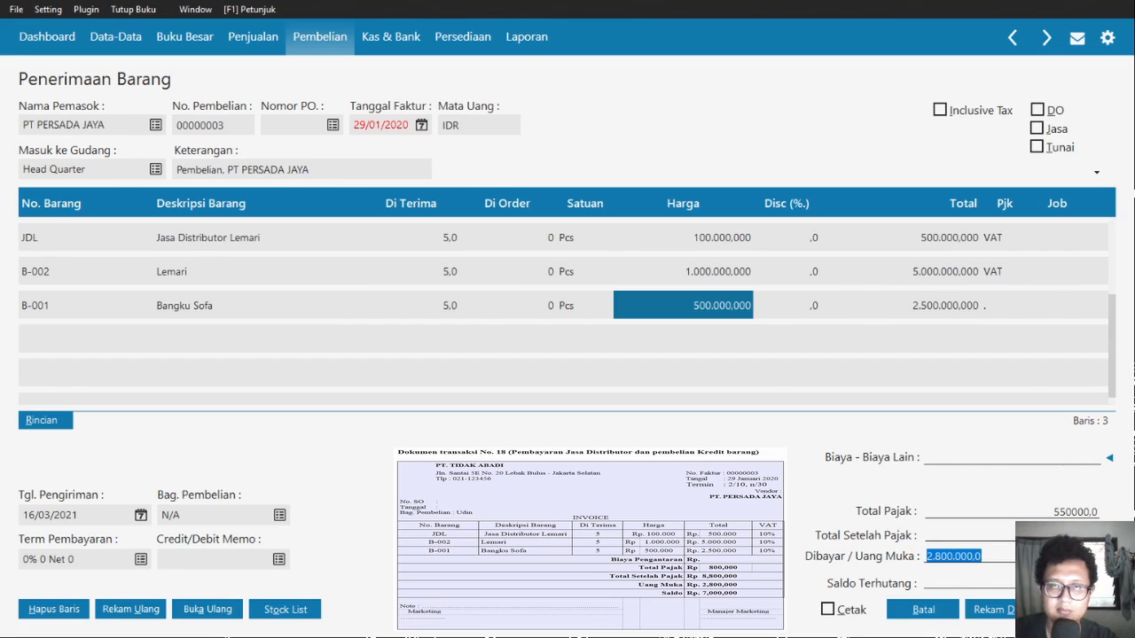
key("BackSpace")
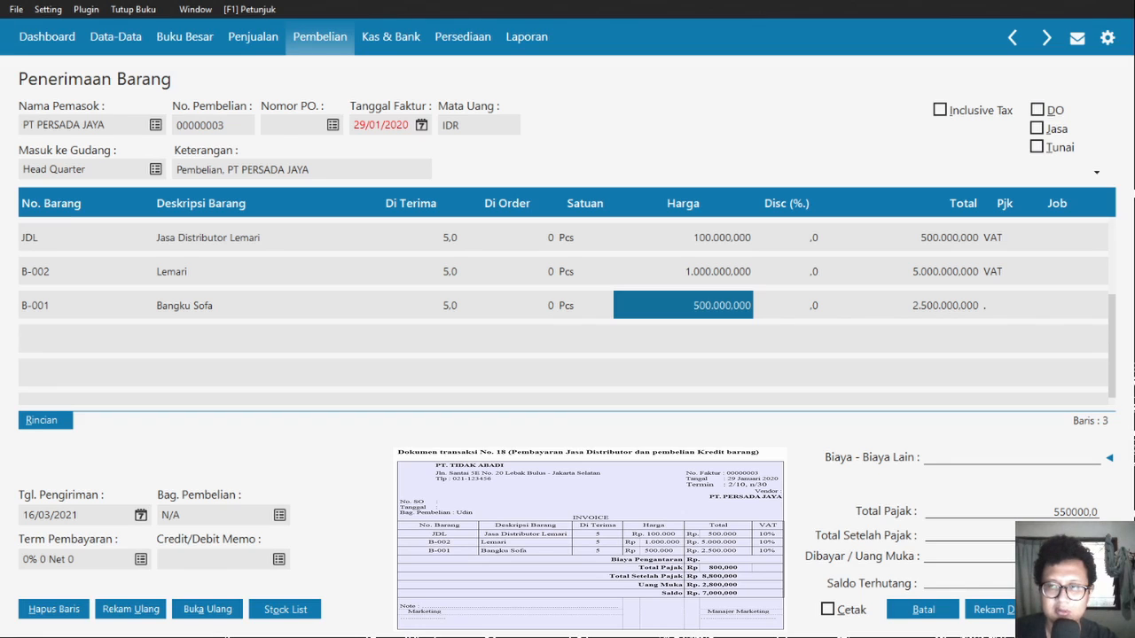
left_click(1004, 306)
key("BackSpace")
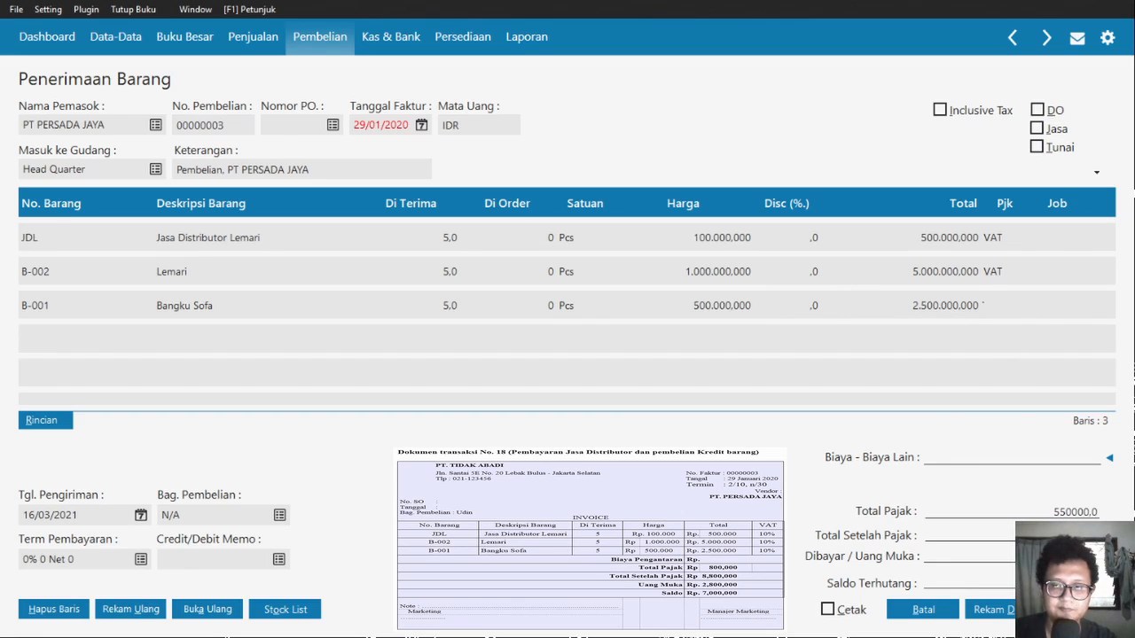
type("VAT")
key("Tab")
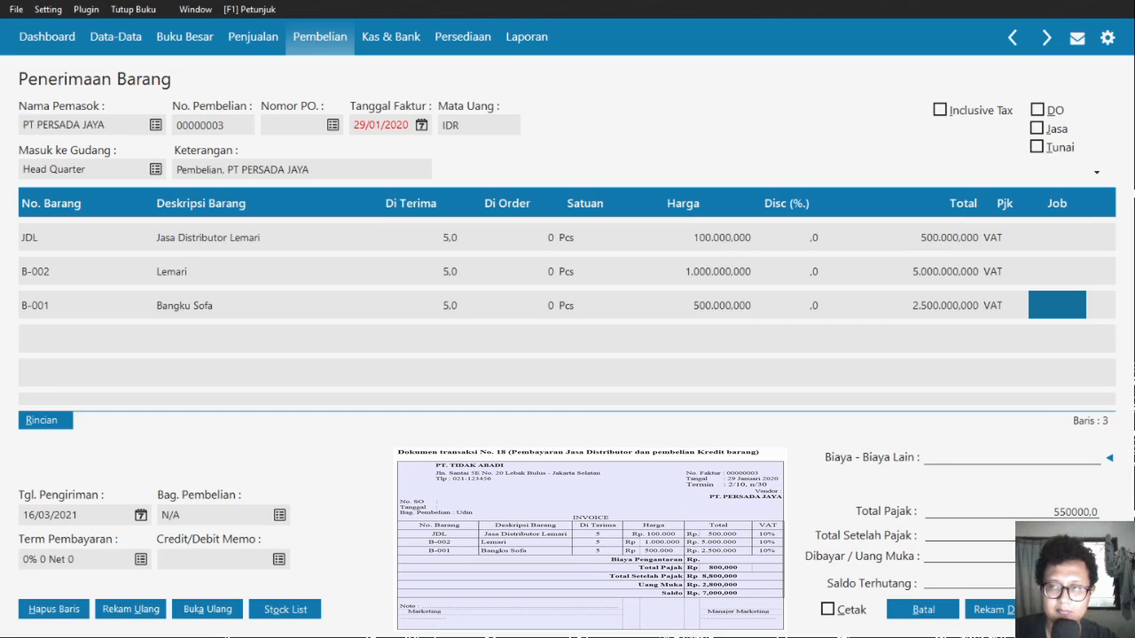
- Commit the sofa line and set the payment terms to 2% 10 Net 30
key("Tab")
left_click(899, 272)
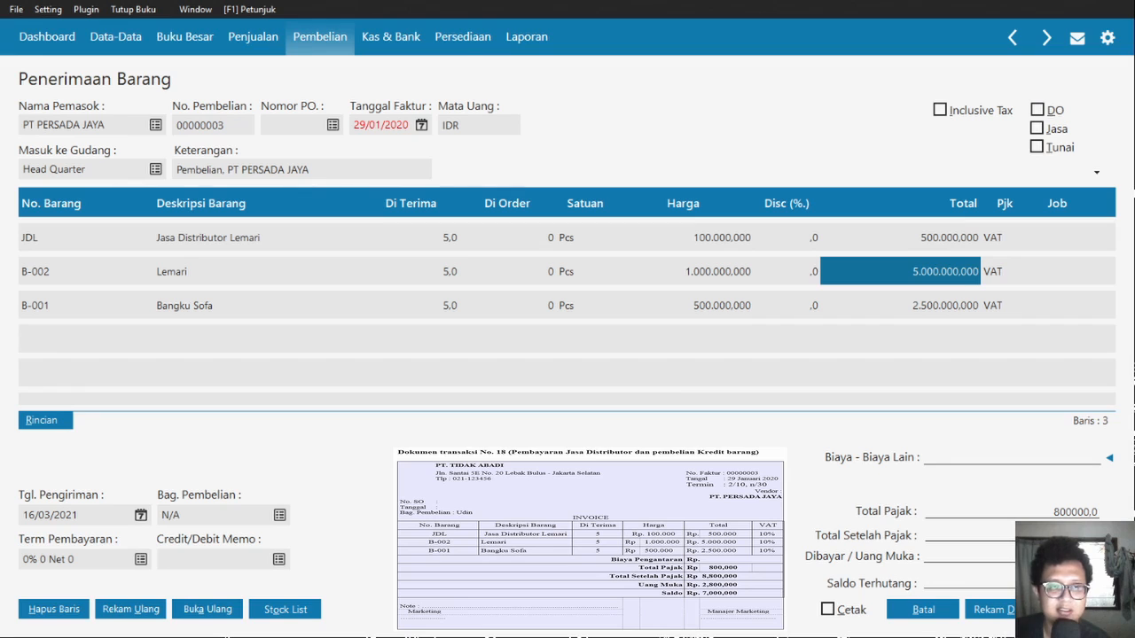
left_click(141, 559)
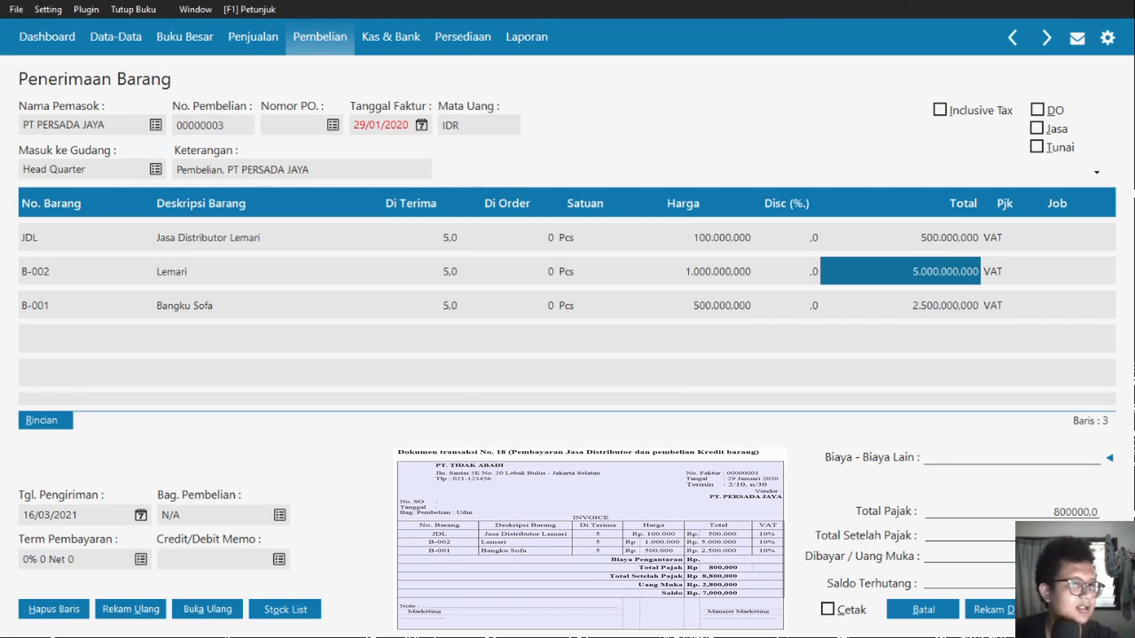
type("1030")
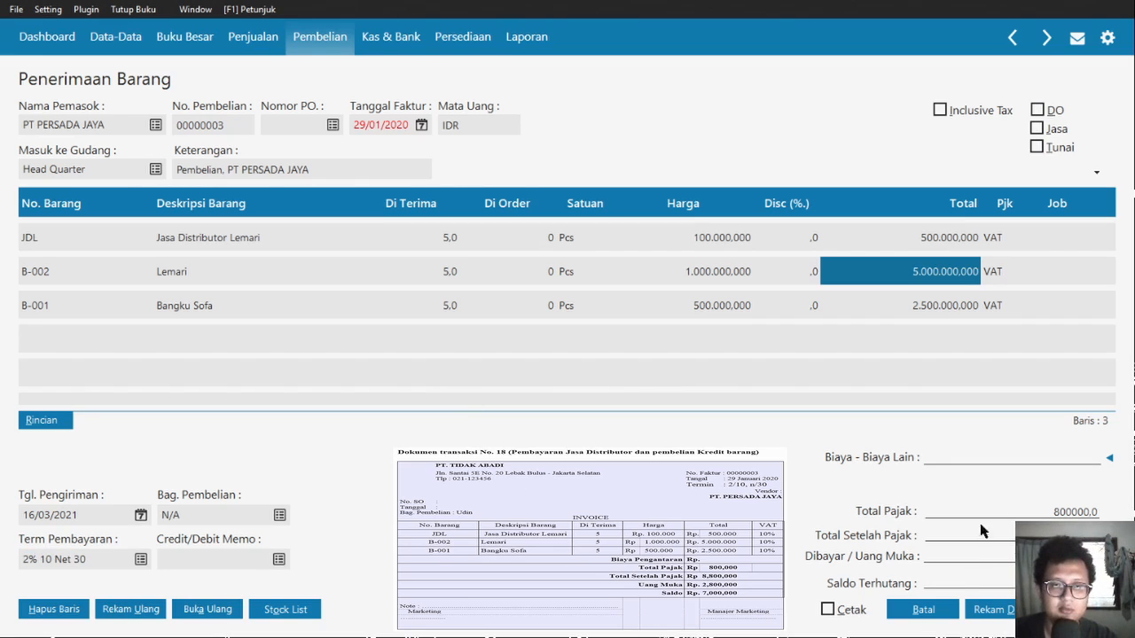
type("2")
left_click(1066, 500)
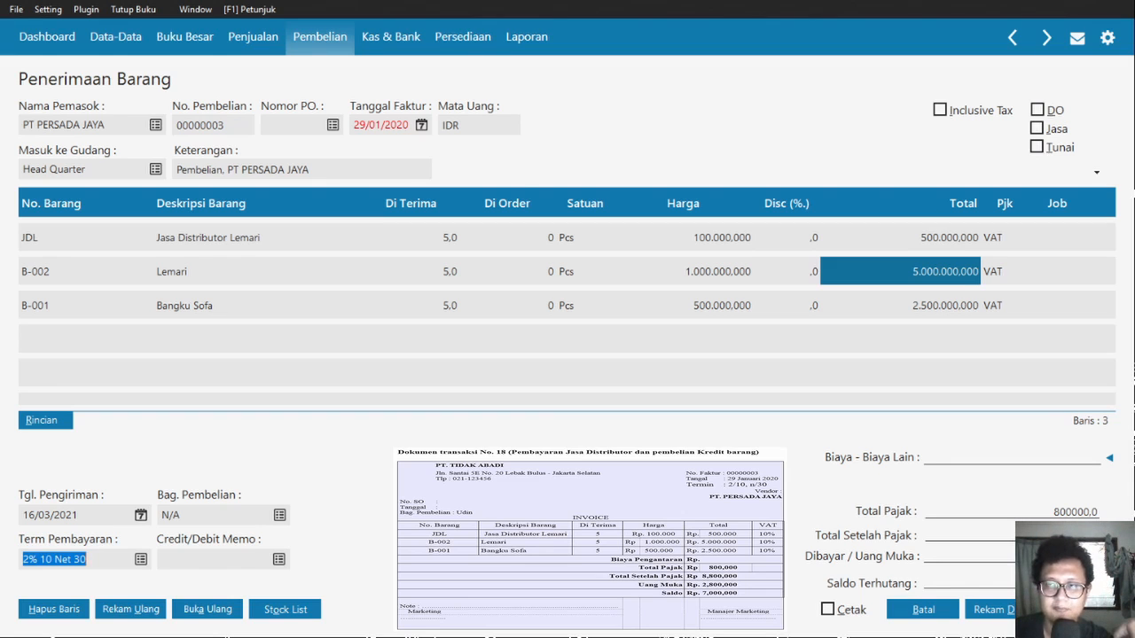
left_click(1110, 459)
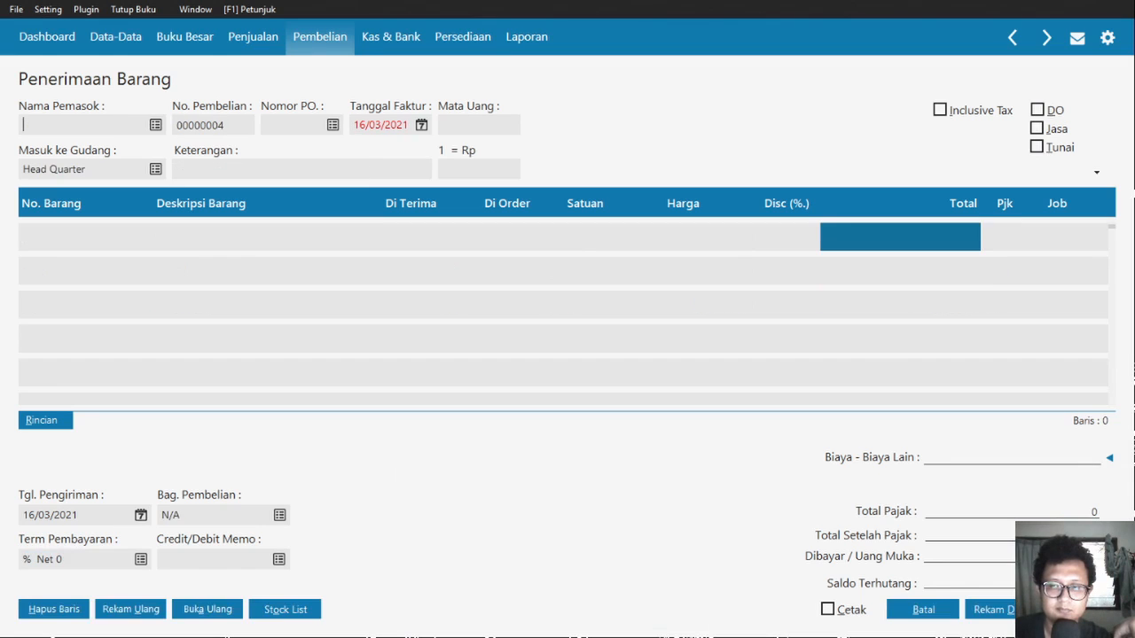
- Cancel the blank invoice, check supplier payment CD000008, then start a new purchase entry
left_click(923, 610)
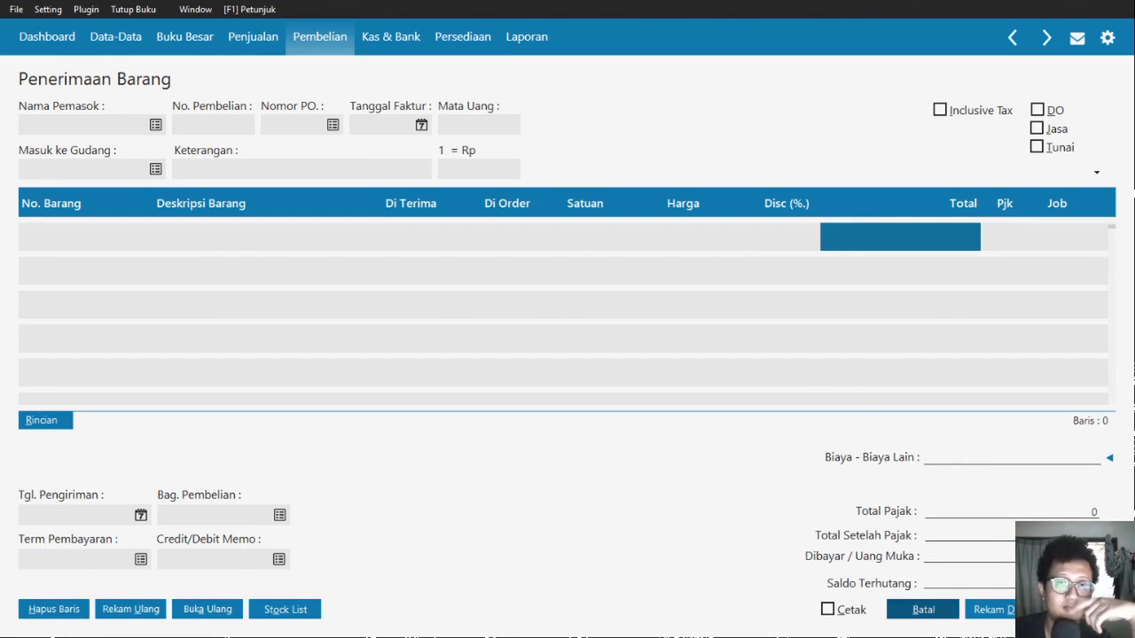
mouse_move(559, 385)
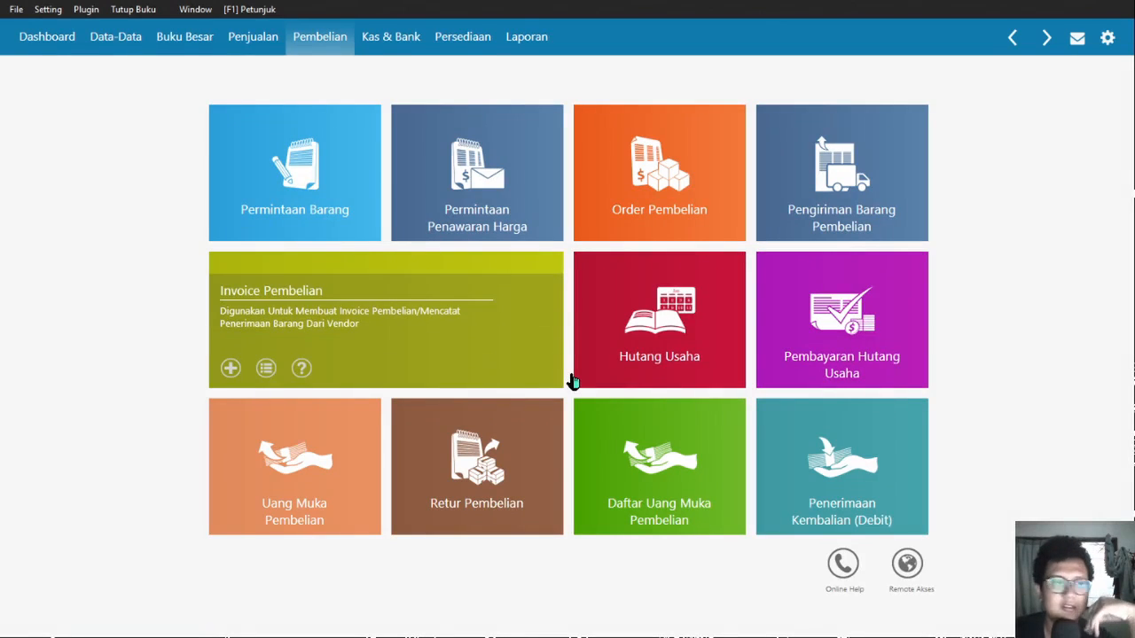
left_click(814, 369)
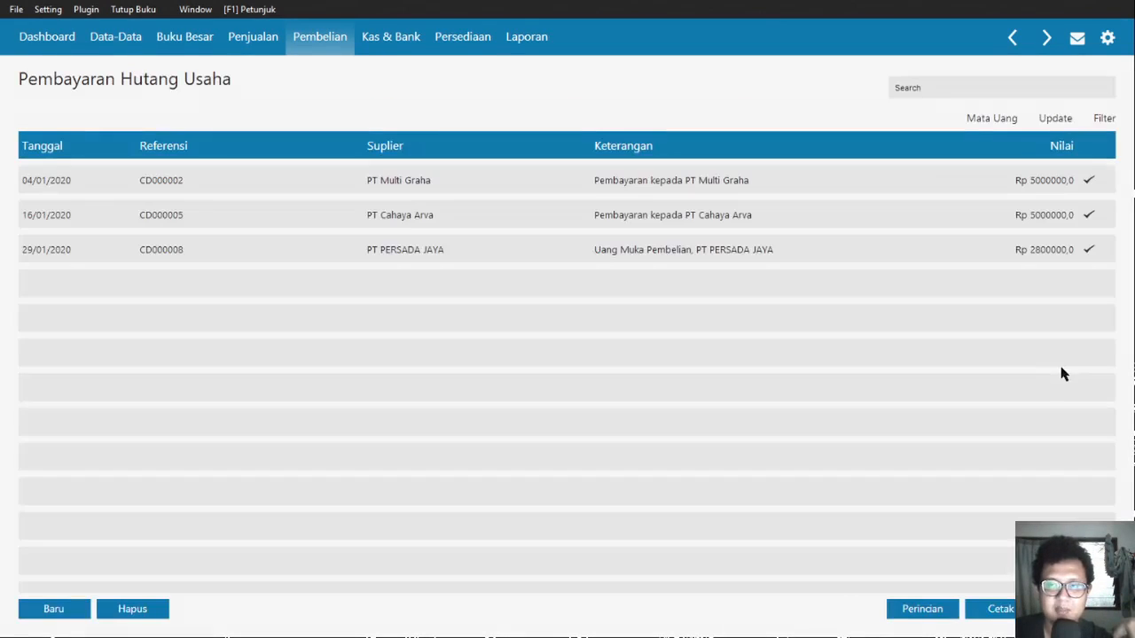
left_click(1083, 251)
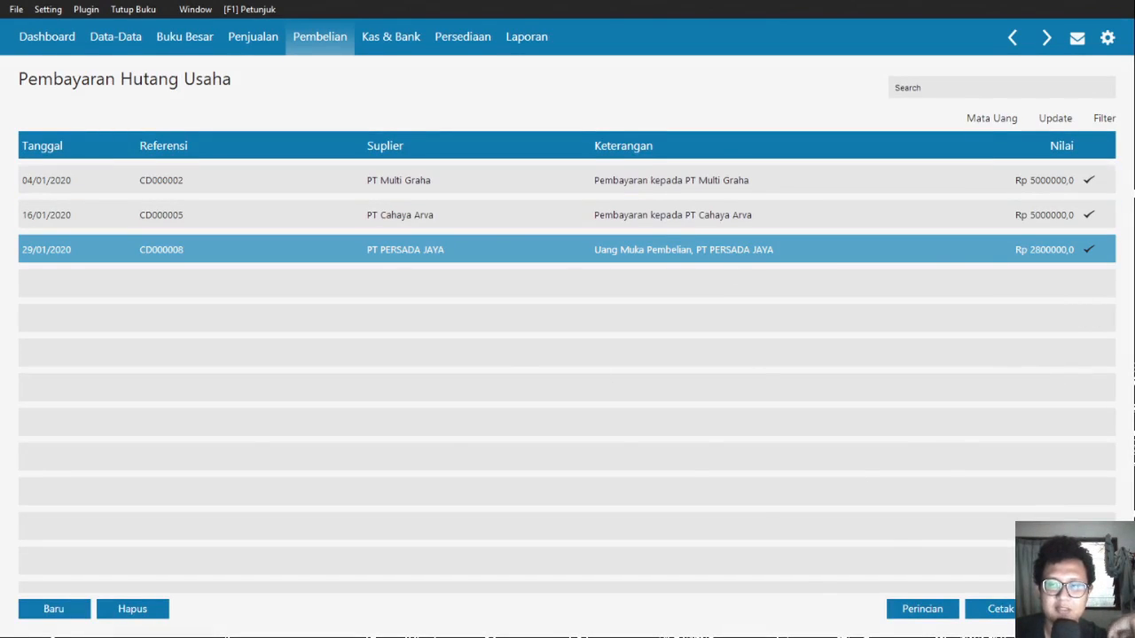
left_click(1079, 609)
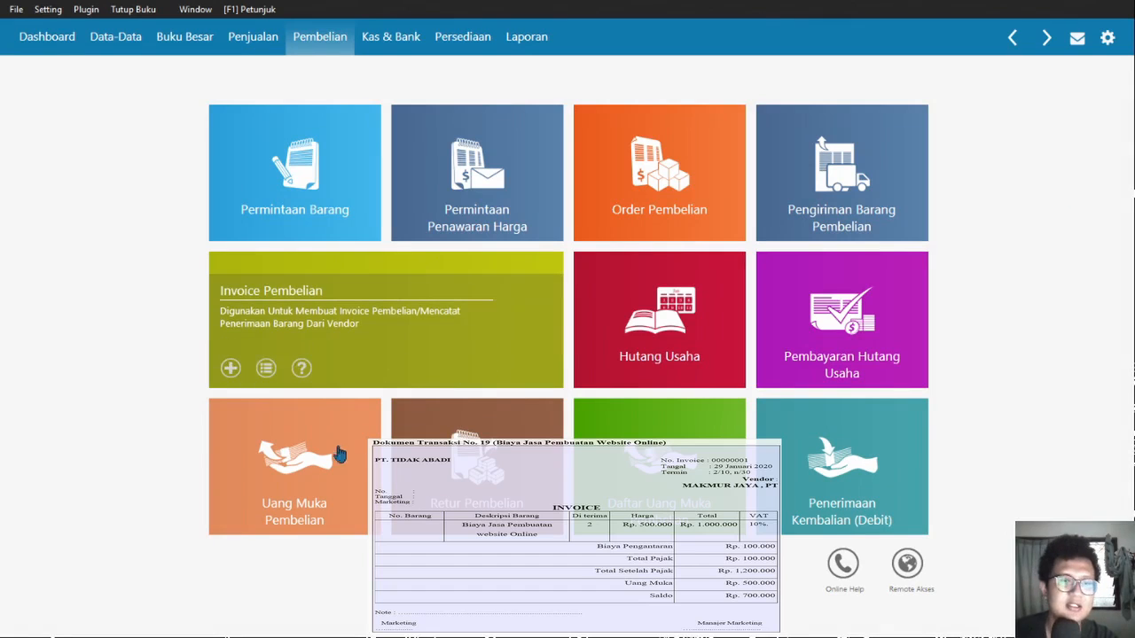
left_click(291, 456)
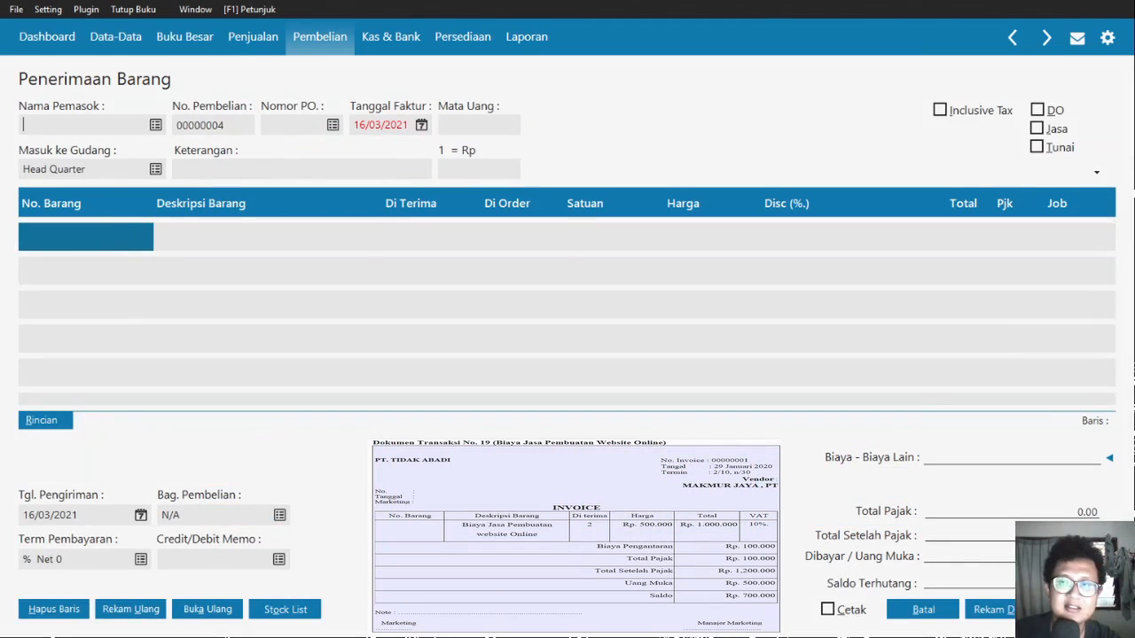
- Mark the new invoice as a Jasa service purchase from supplier PT MAKMUR JAYA
left_click(1036, 129)
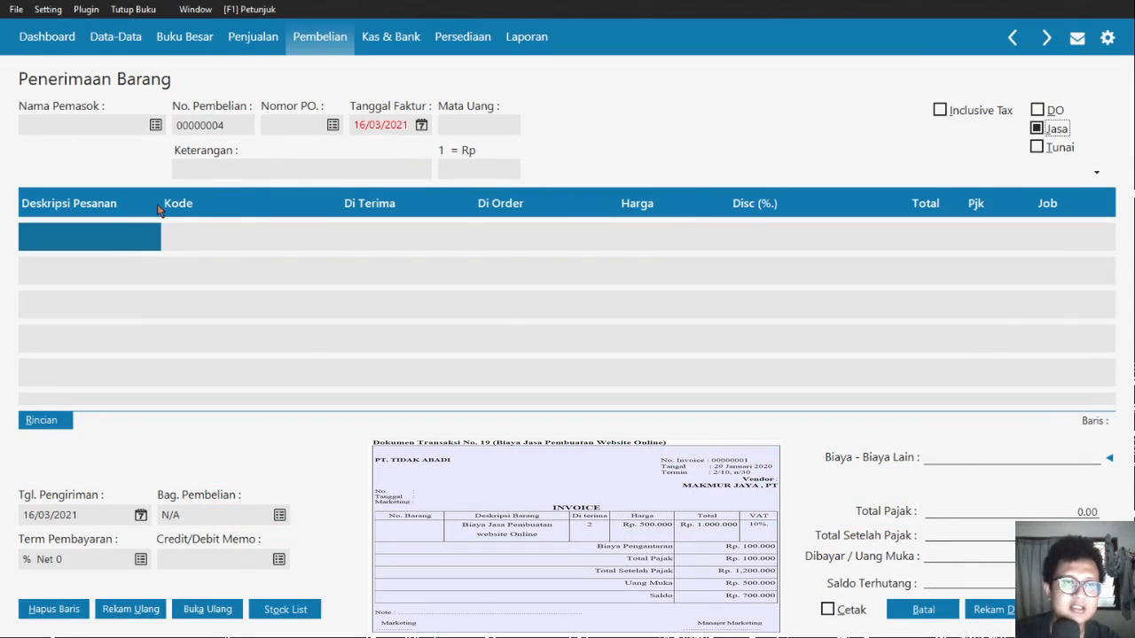
left_click(203, 154)
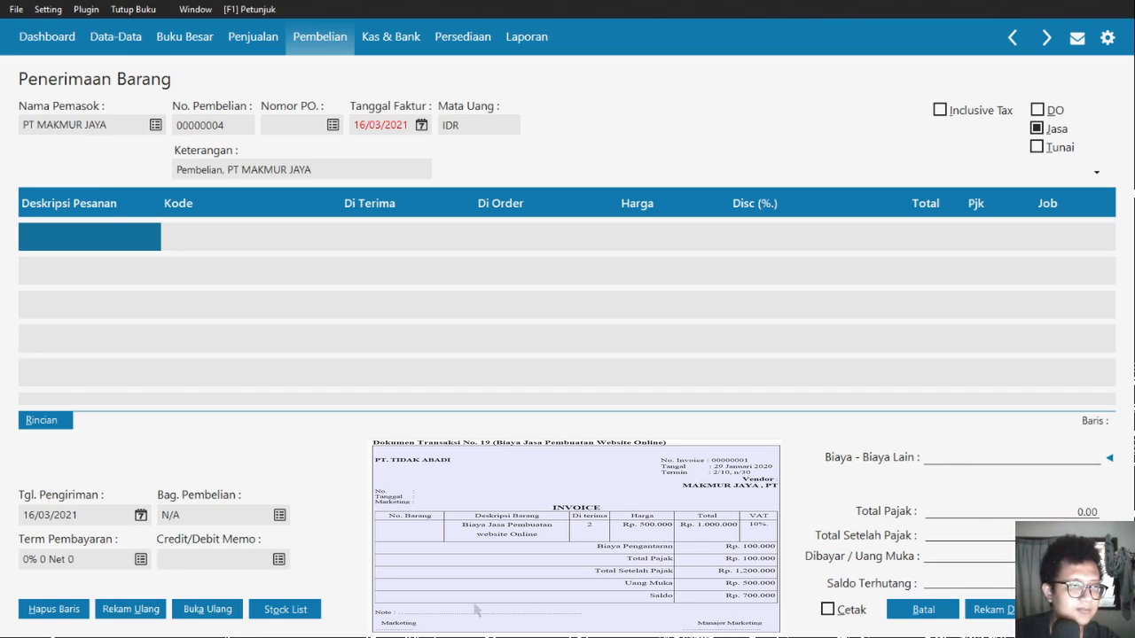
left_click(132, 313)
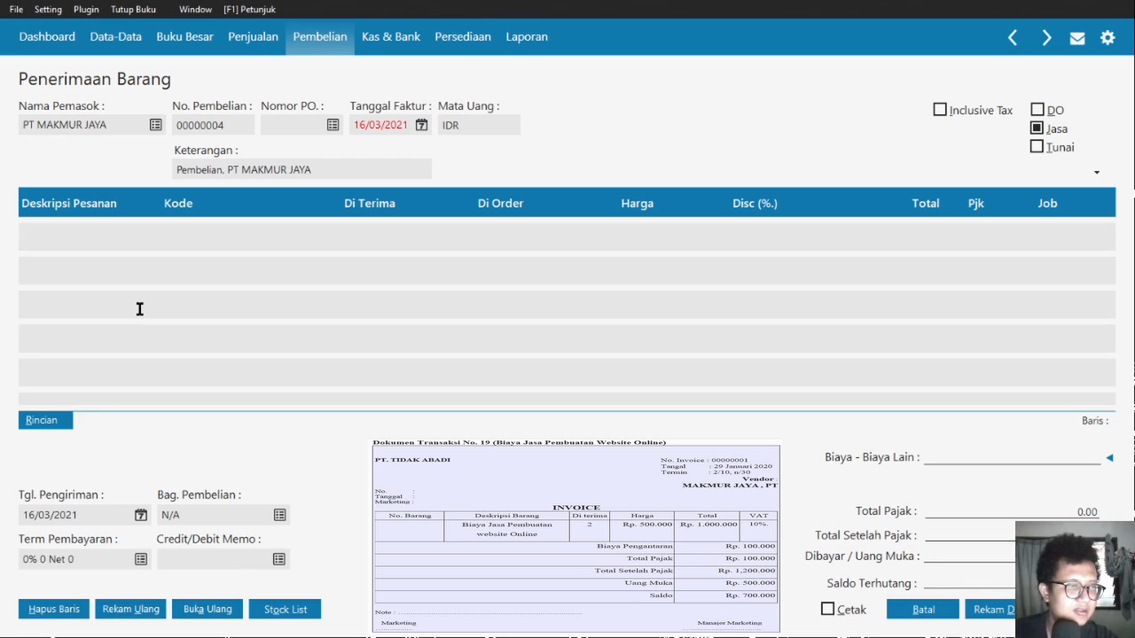
- Add line 'Jasa Pembuatan Website Online' on account 5100-00-034, quantity 2 at 500,000,000
type("Jasa")
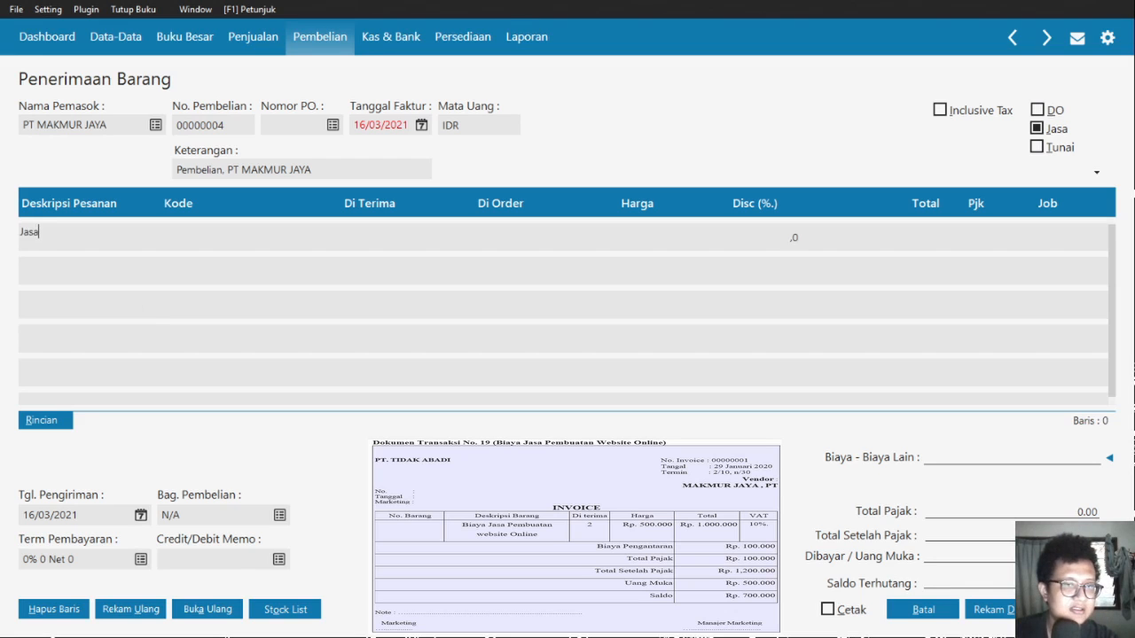
type(" Pembua")
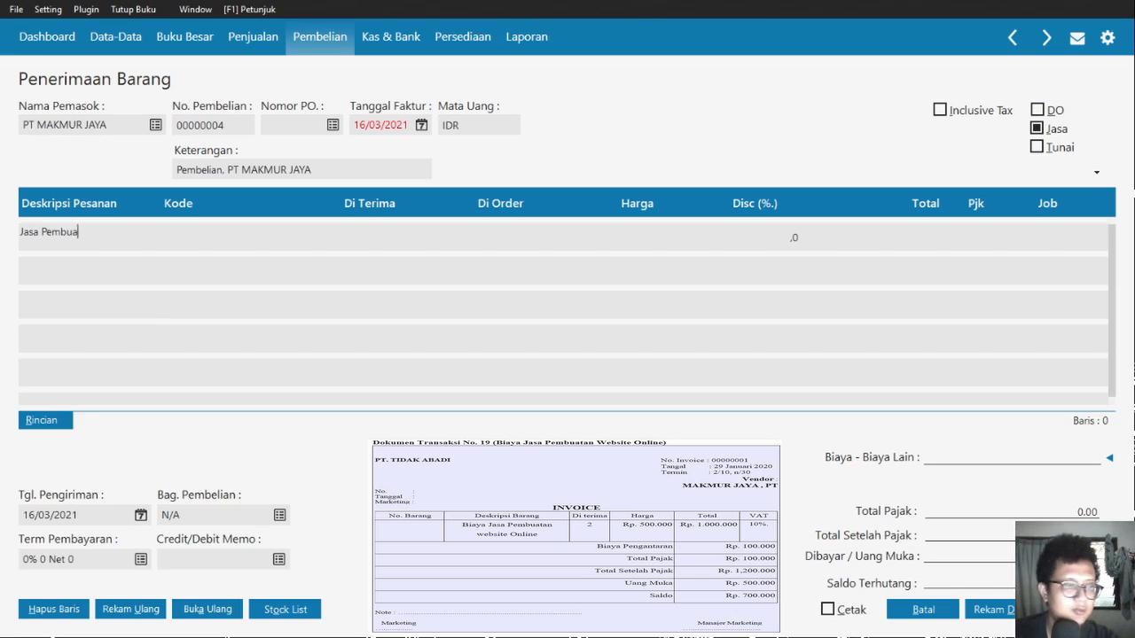
type("tan Website")
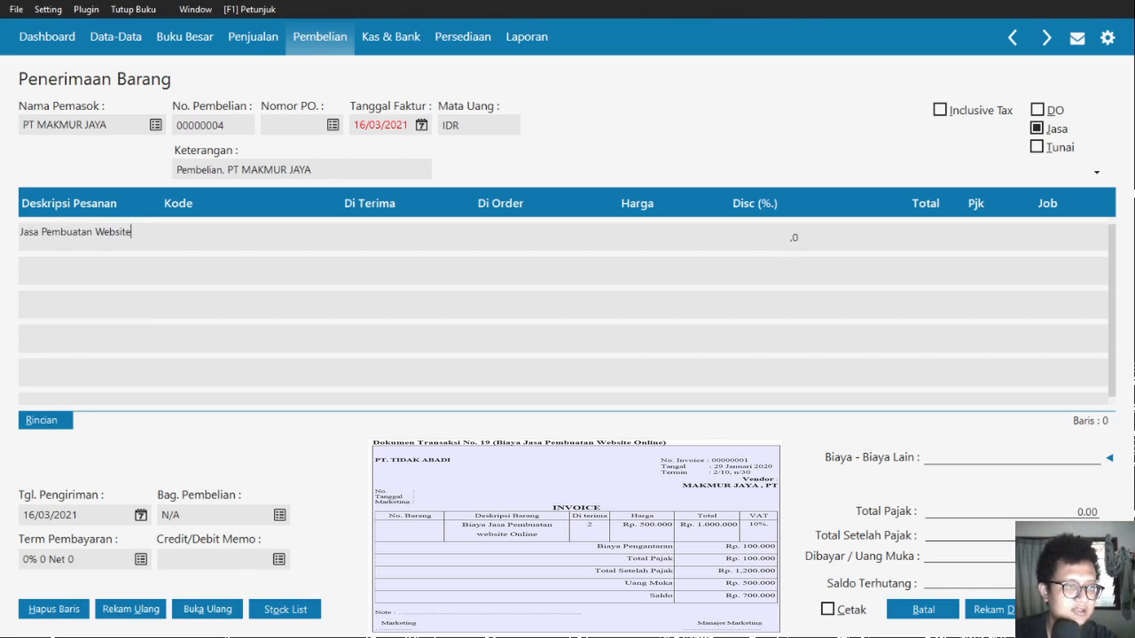
type(" Online")
key("Return")
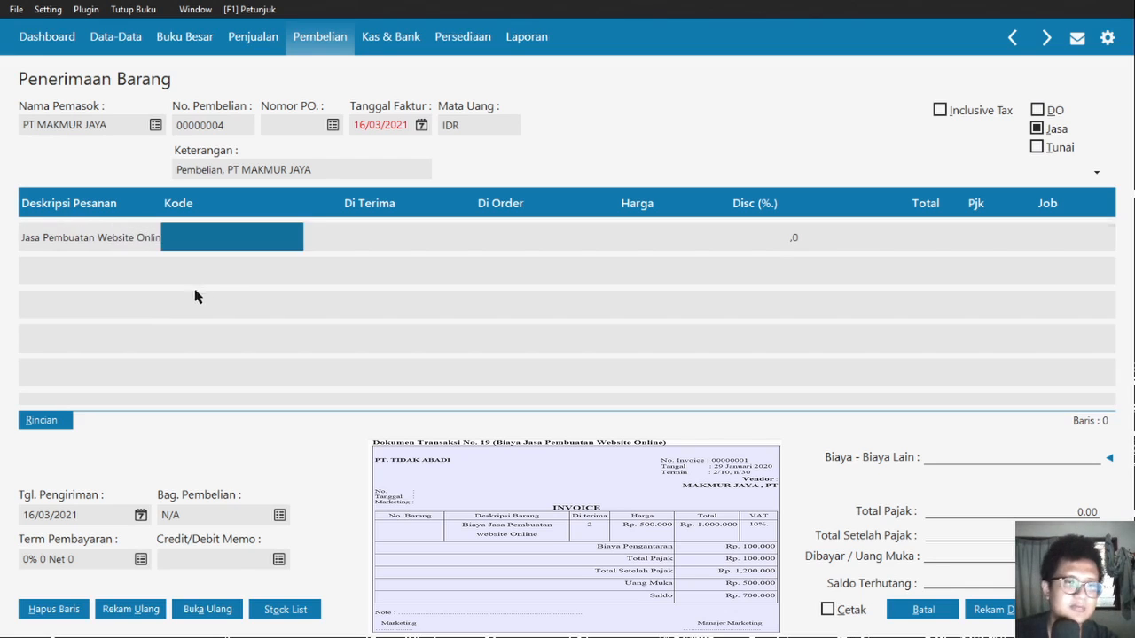
key("Return")
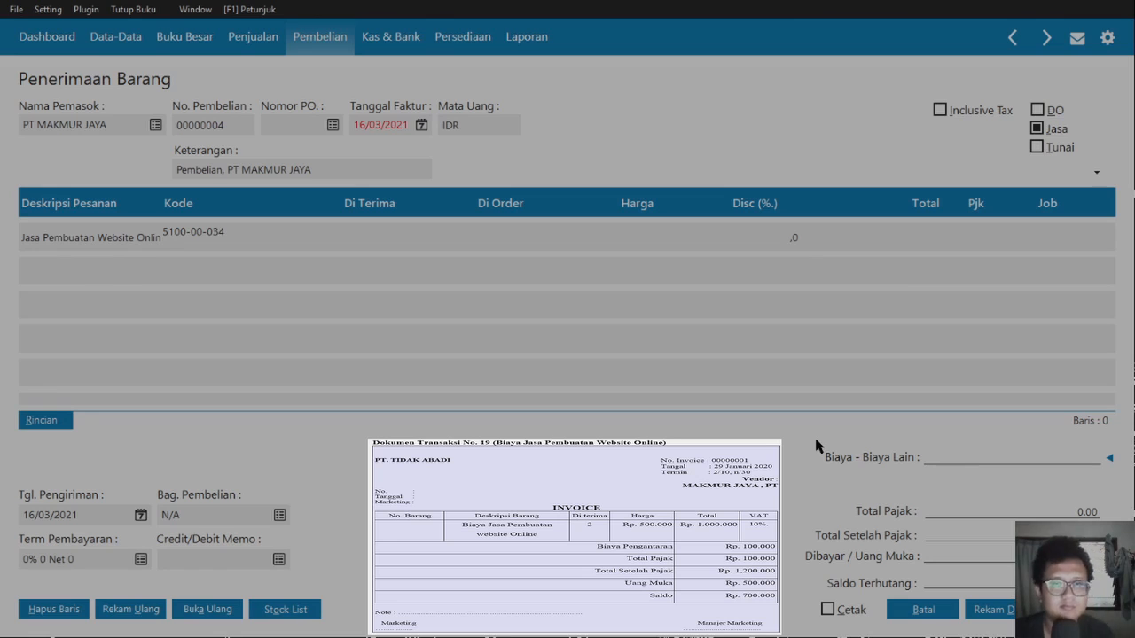
key("Return")
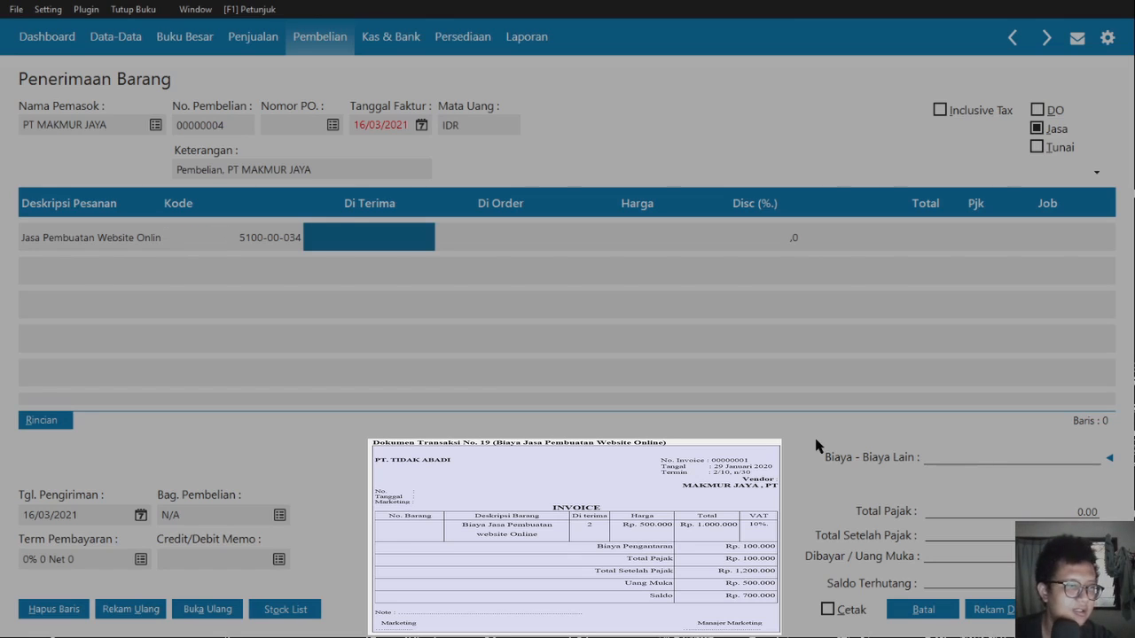
type("2")
key("Return")
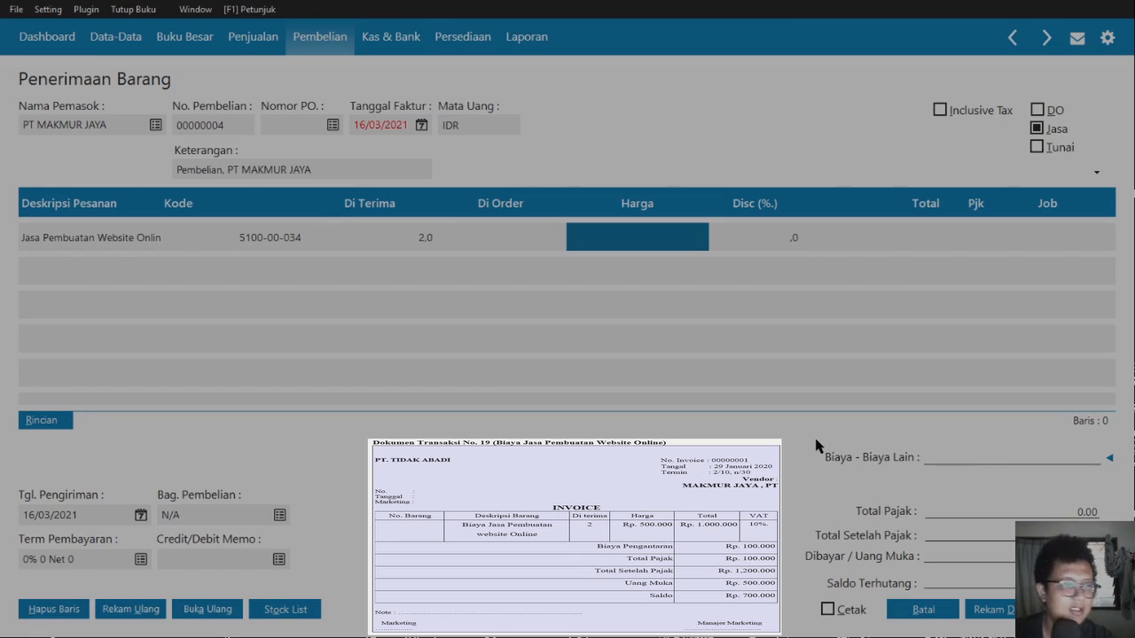
type("500,000,000")
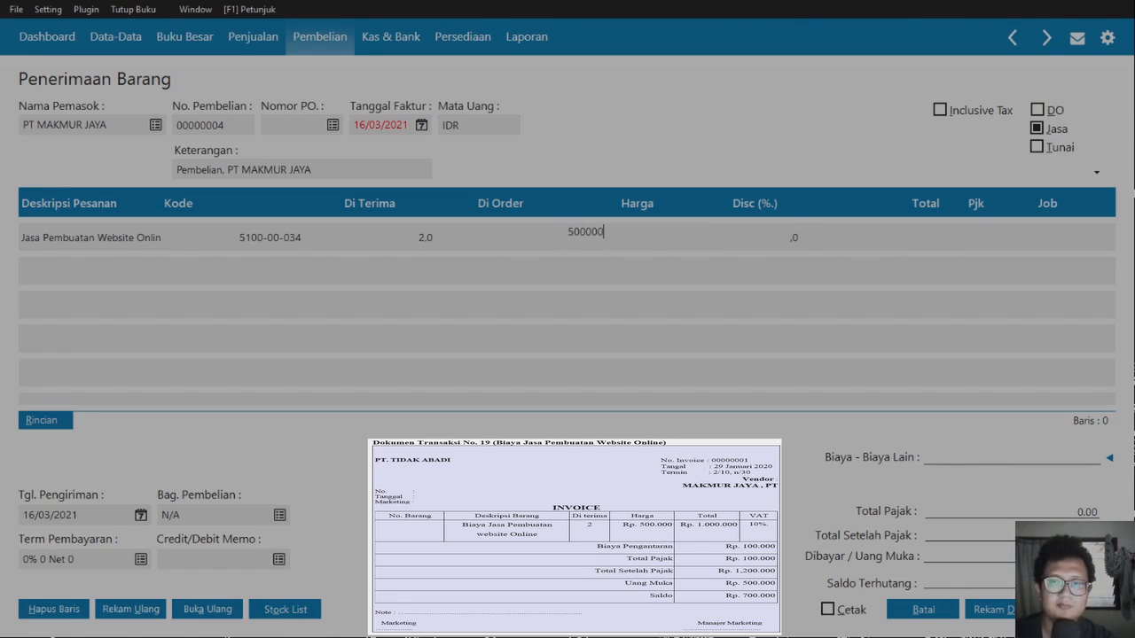
key("Return")
key("Return")
key("Return")
key("Left")
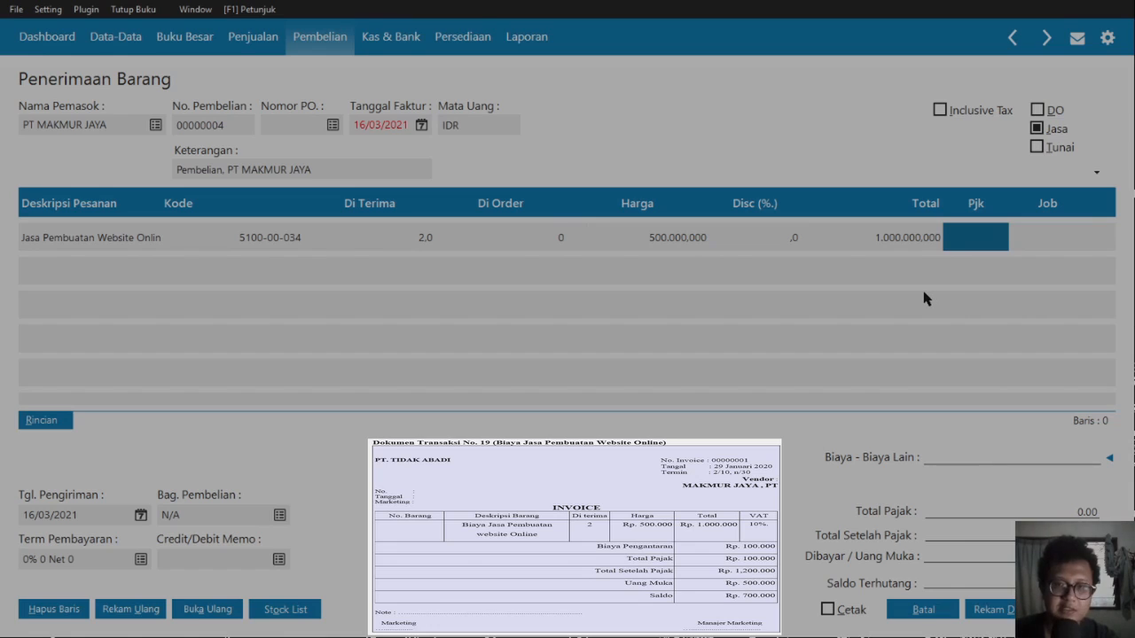
- Tax the website-service line with VAT and commit it
type("VAT")
key("Return")
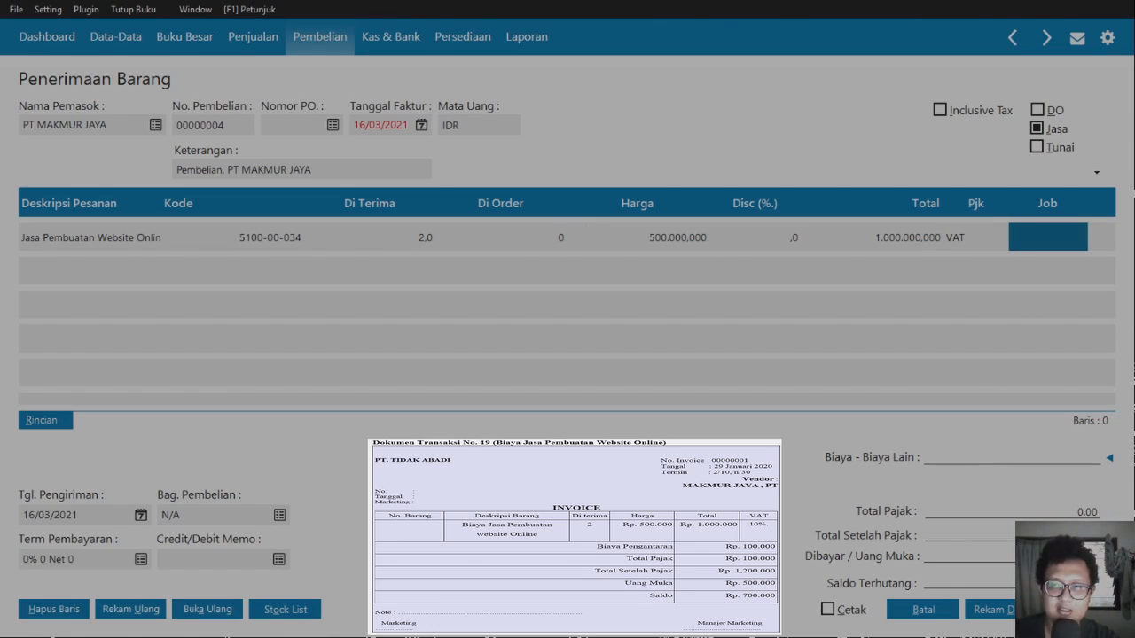
key("Return")
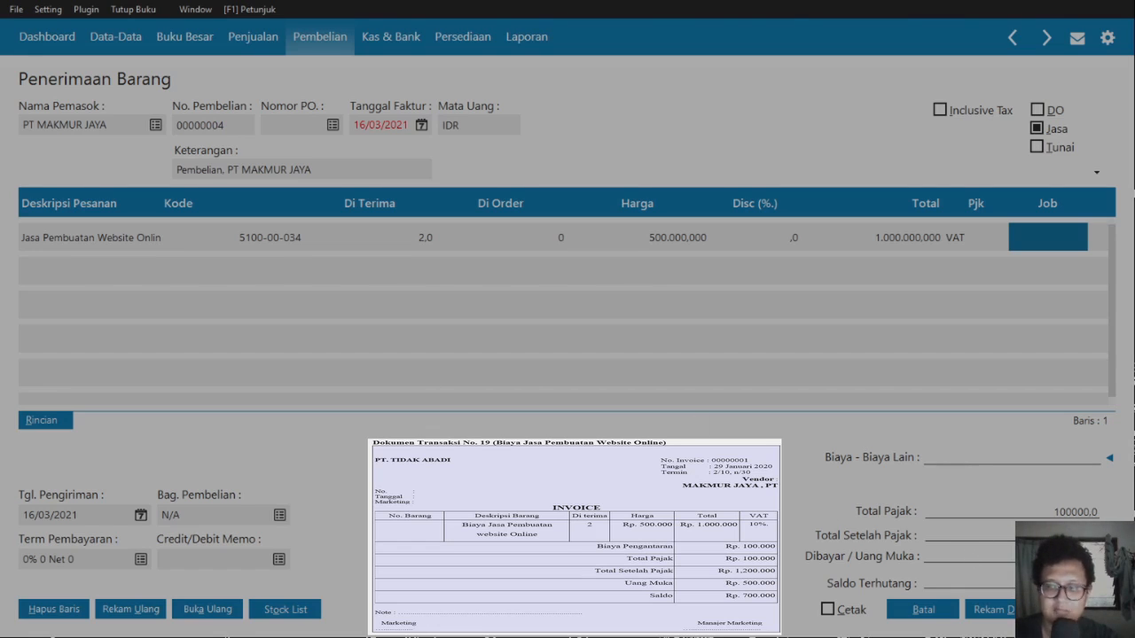
- Enter 100,000 of other charges and a 500,000 down payment
type("00000")
key("Return")
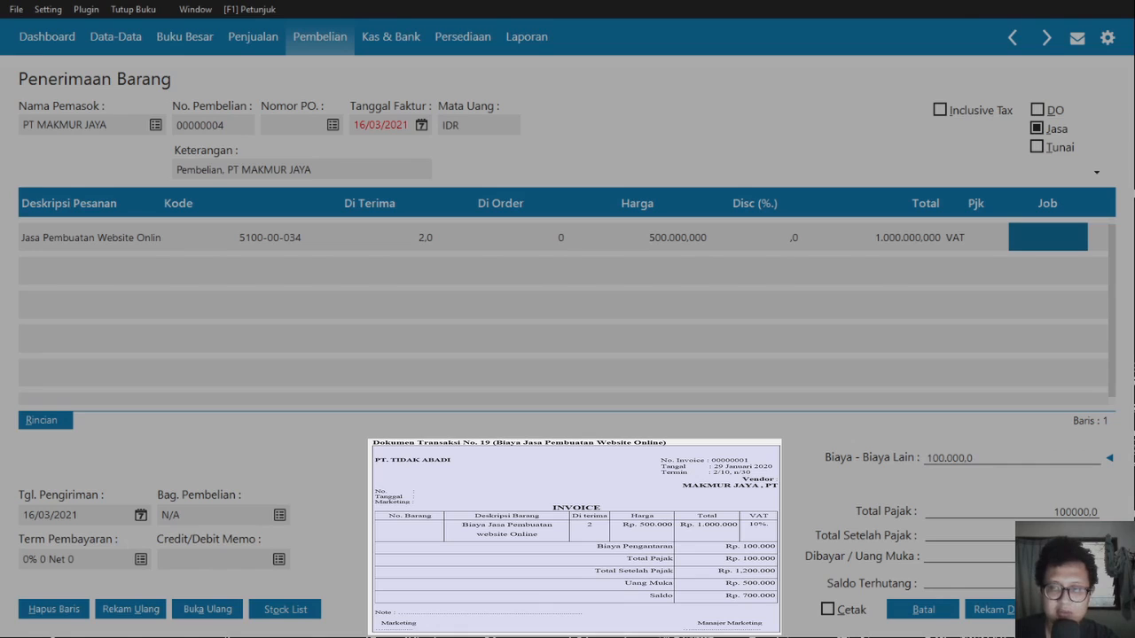
key("Tab")
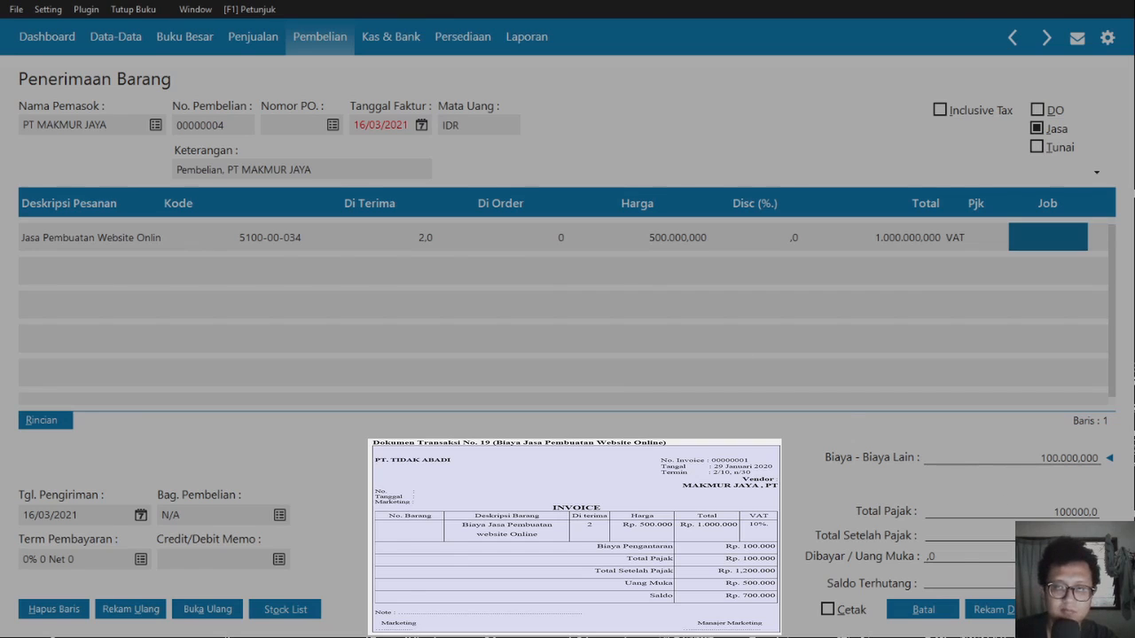
type("5000000")
key("Return")
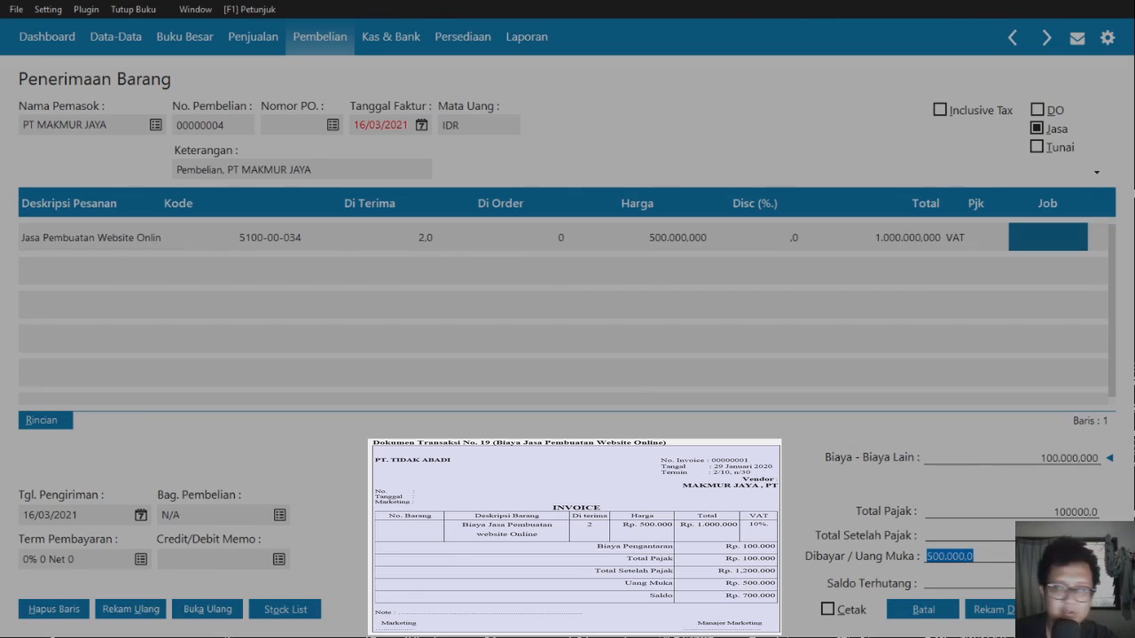
key("Return")
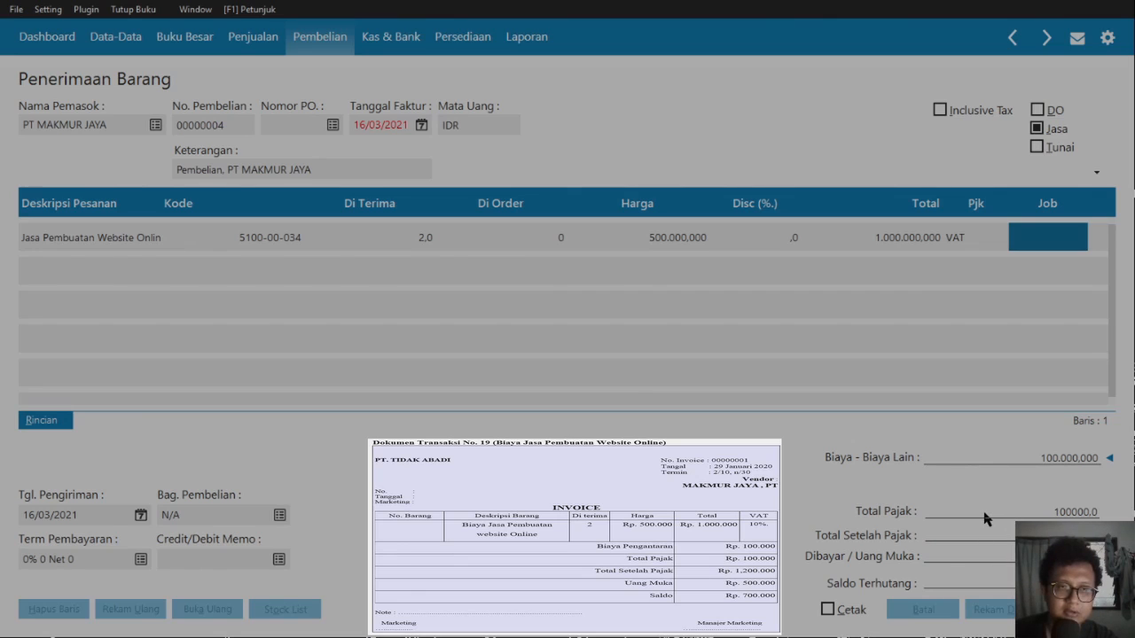
- Date the service invoice 29/01/2020, save it, and cancel the following blank form
left_click(1064, 577)
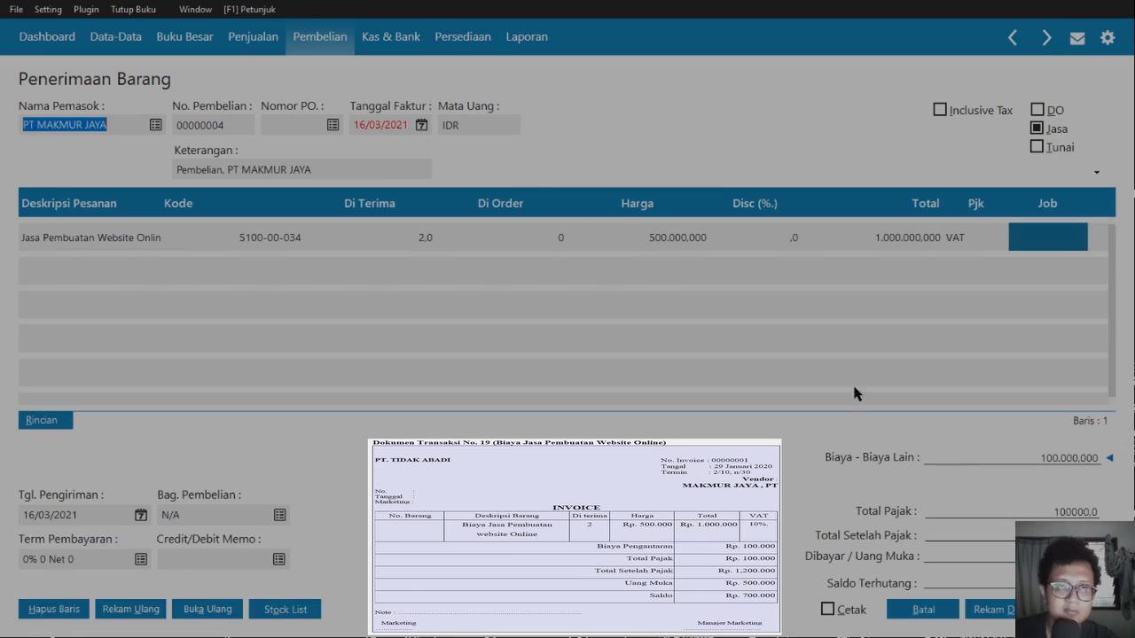
key("Tab")
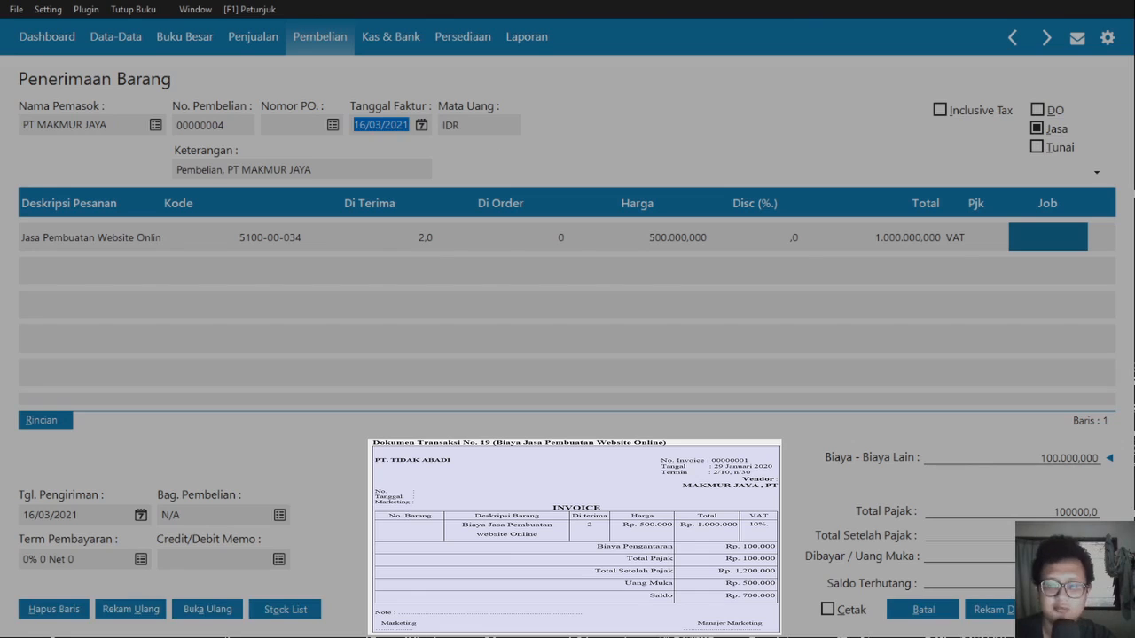
type("29/01/2020")
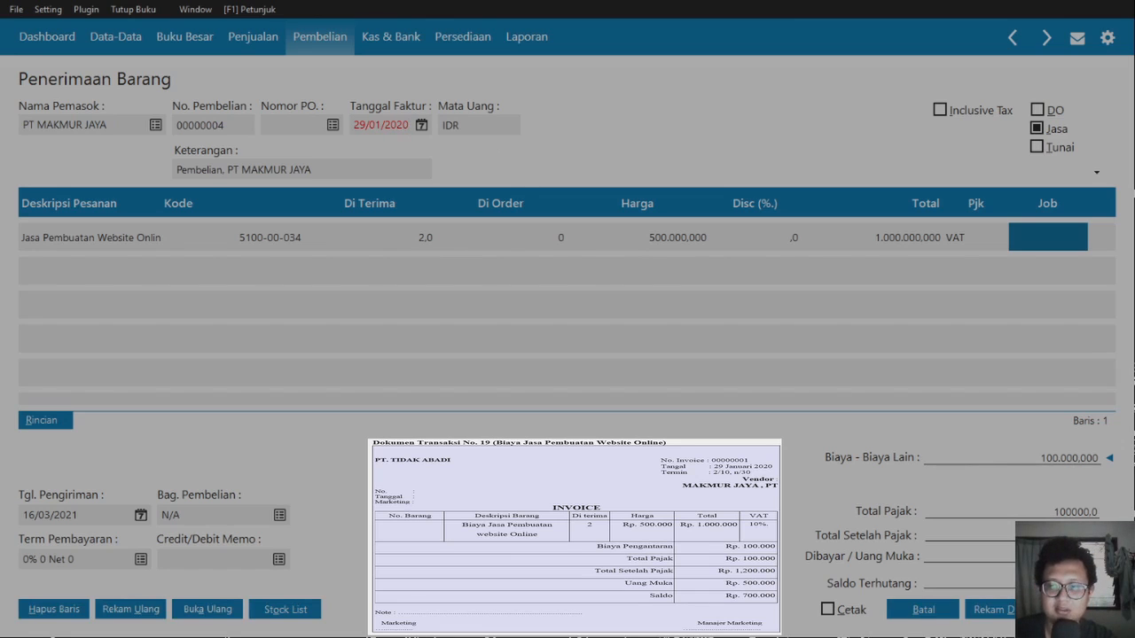
left_click(1078, 610)
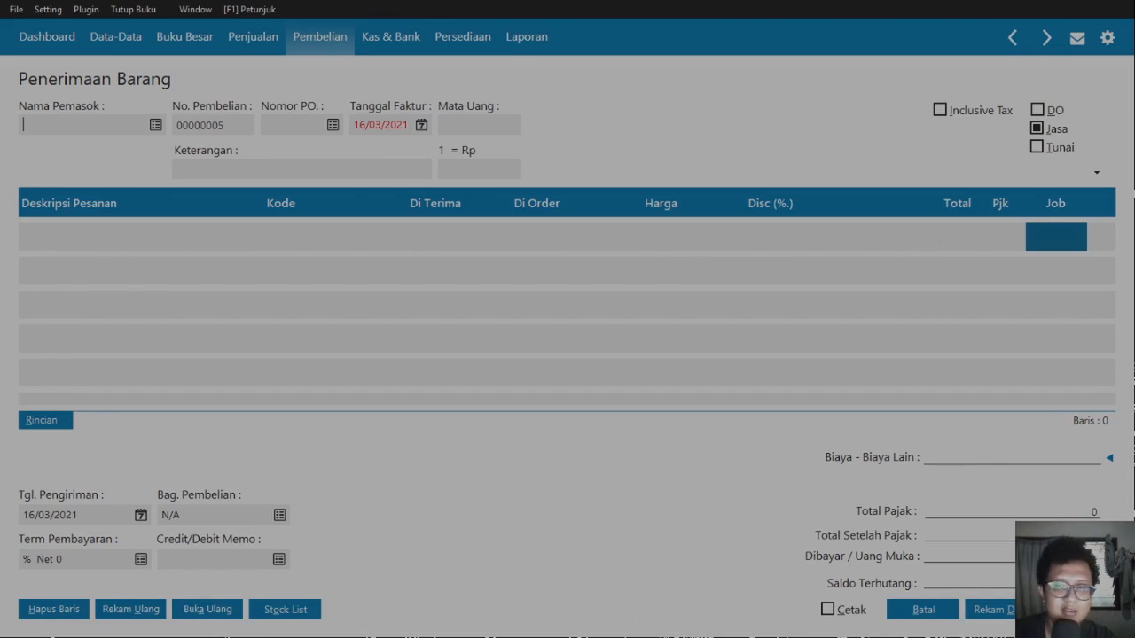
left_click(923, 609)
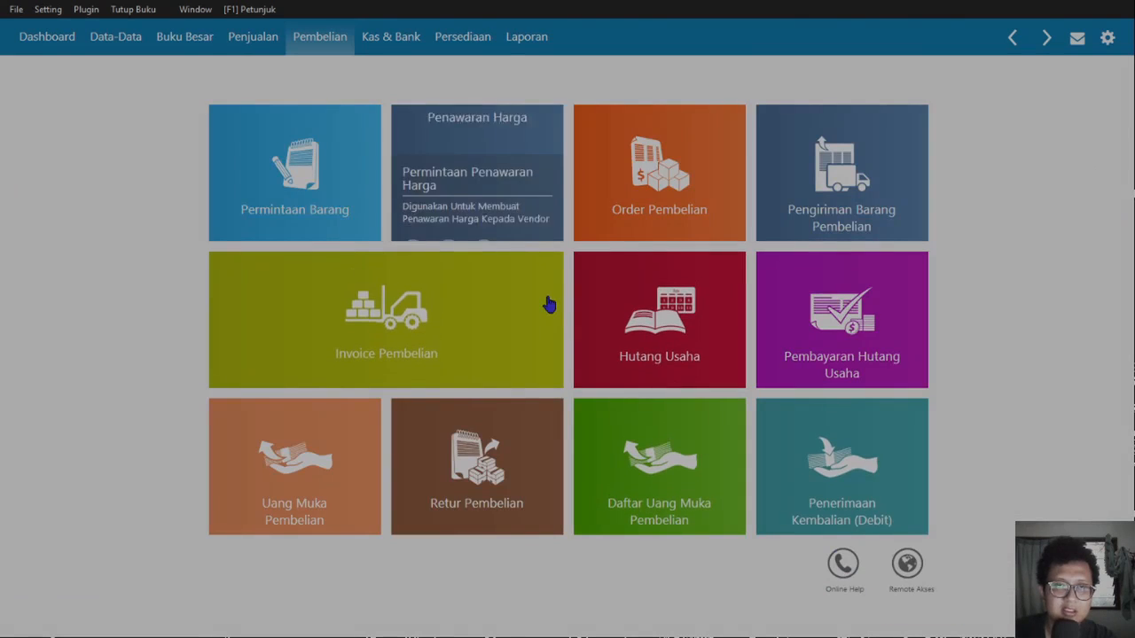
- Start a new cash sales invoice for PT MEDIA TOOLS and begin its first item line
left_click(252, 36)
mouse_move(284, 334)
left_click(230, 368)
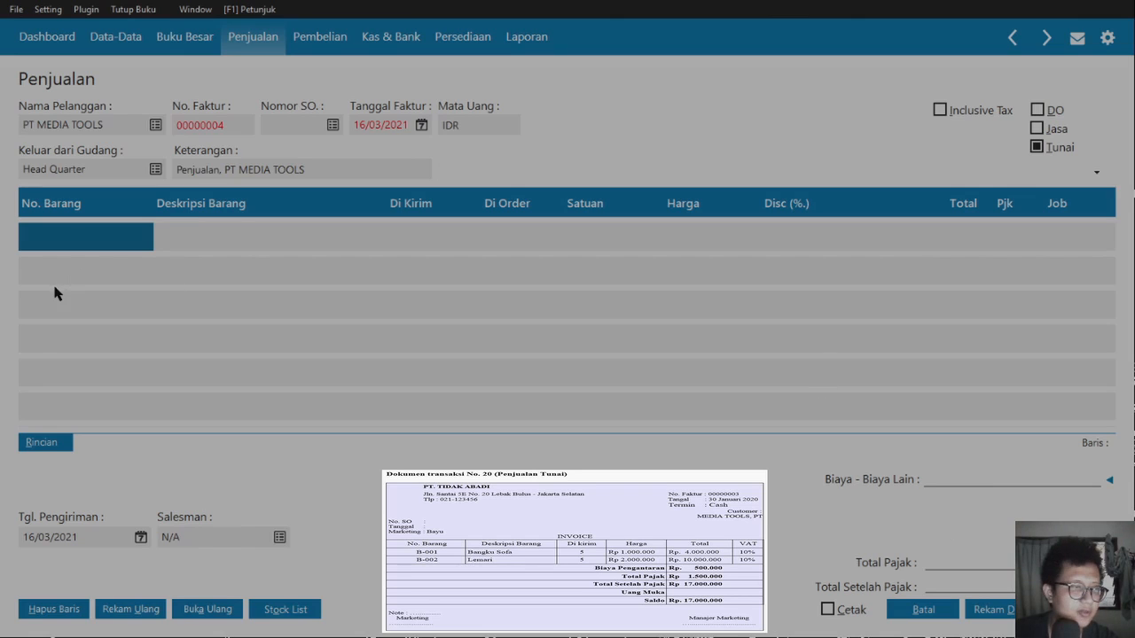
double_click(54, 287)
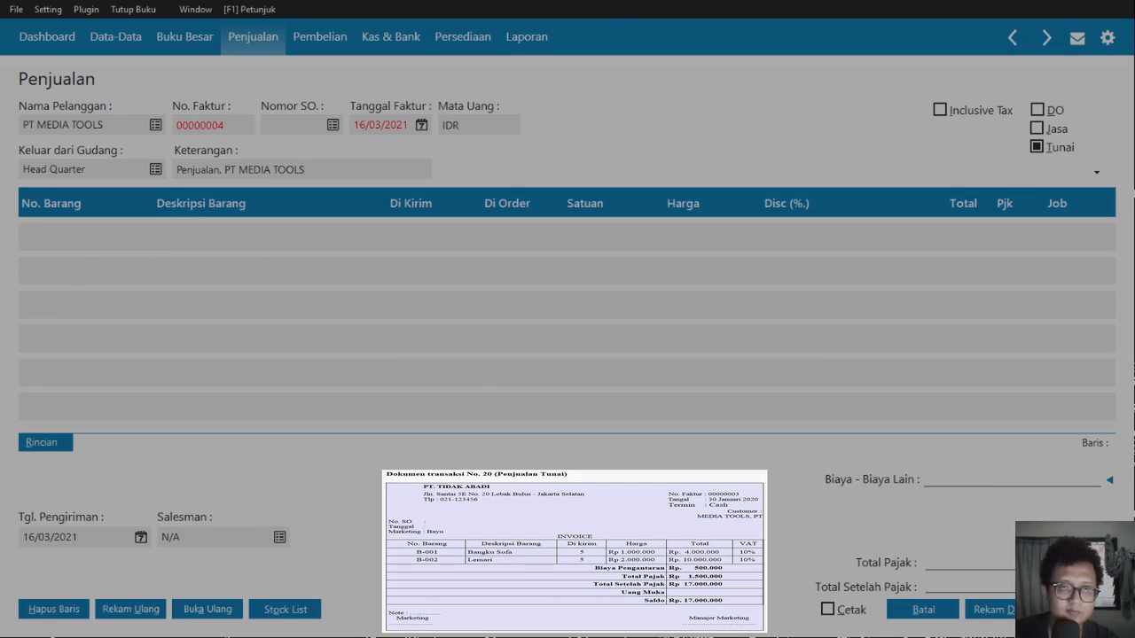
- Fill invoice line one: B-001 Bangku Sofa, quantity 5, price 1.000.000.000, tax VAT
key("Tab")
key("Tab")
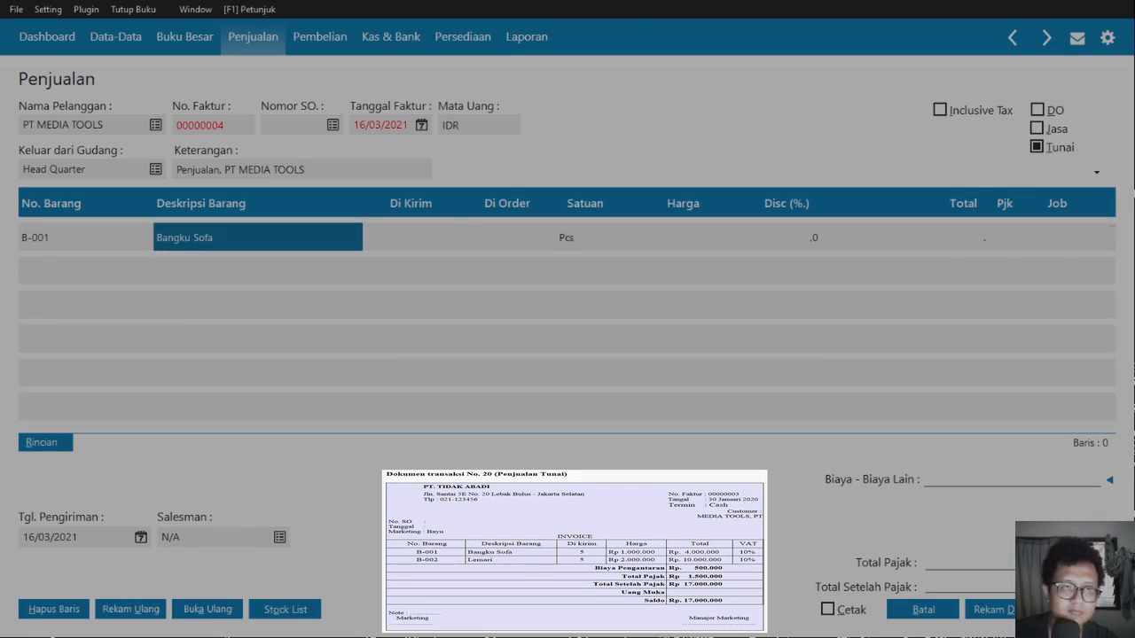
type("5")
key("Tab")
key("Tab")
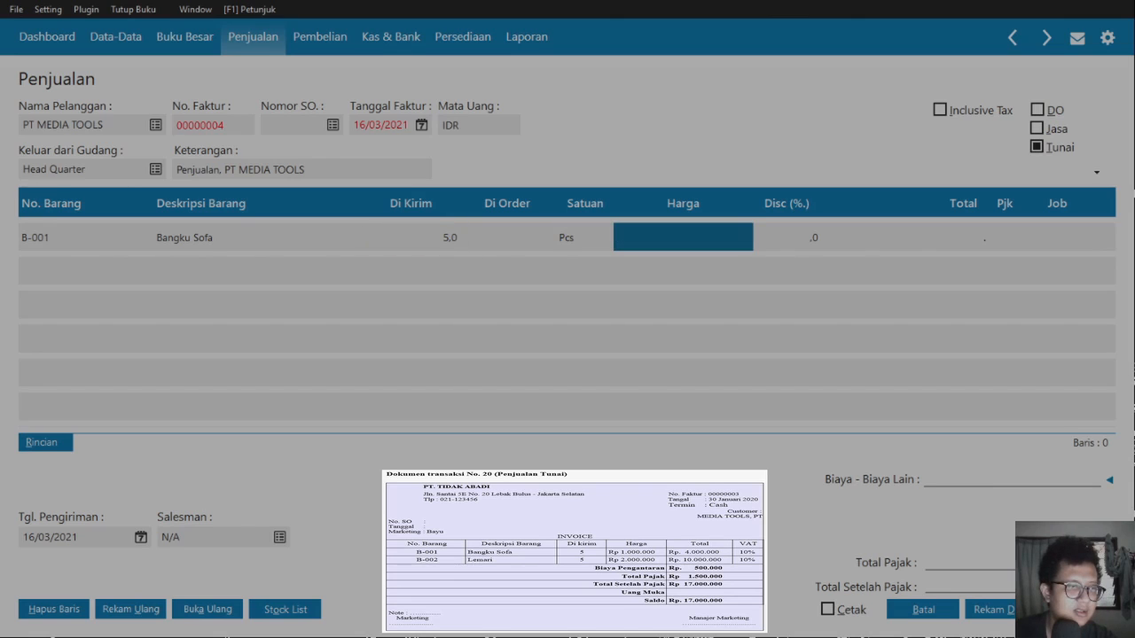
type("1.000.0")
type("00.000")
key("Tab")
key("Tab")
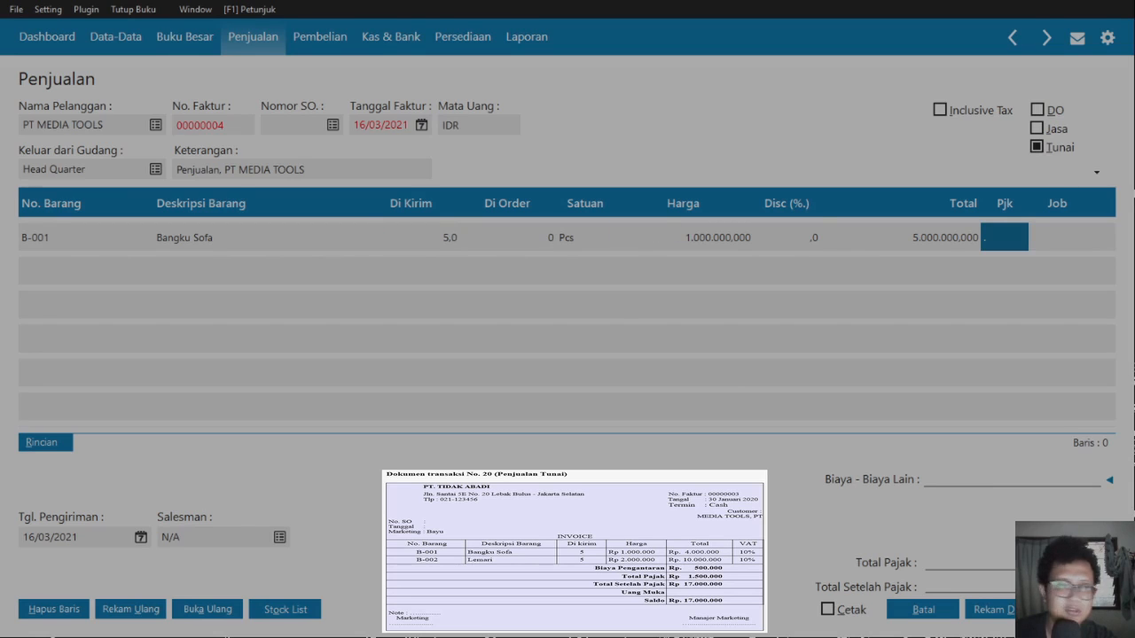
key("Return")
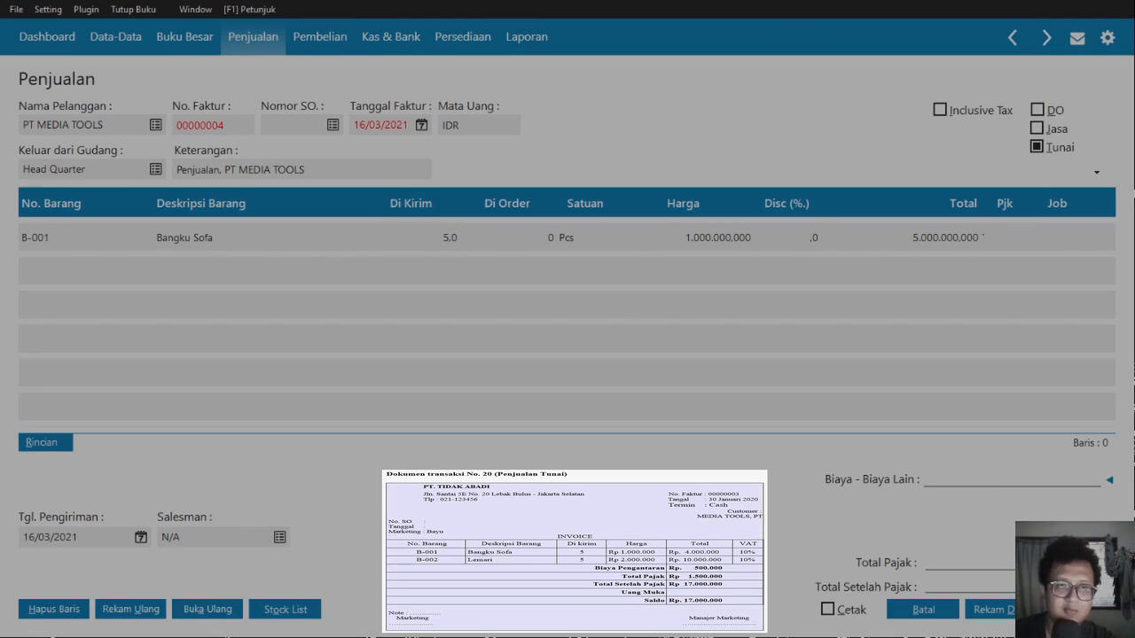
type("VAT")
key("Tab")
key("Tab")
key("Return")
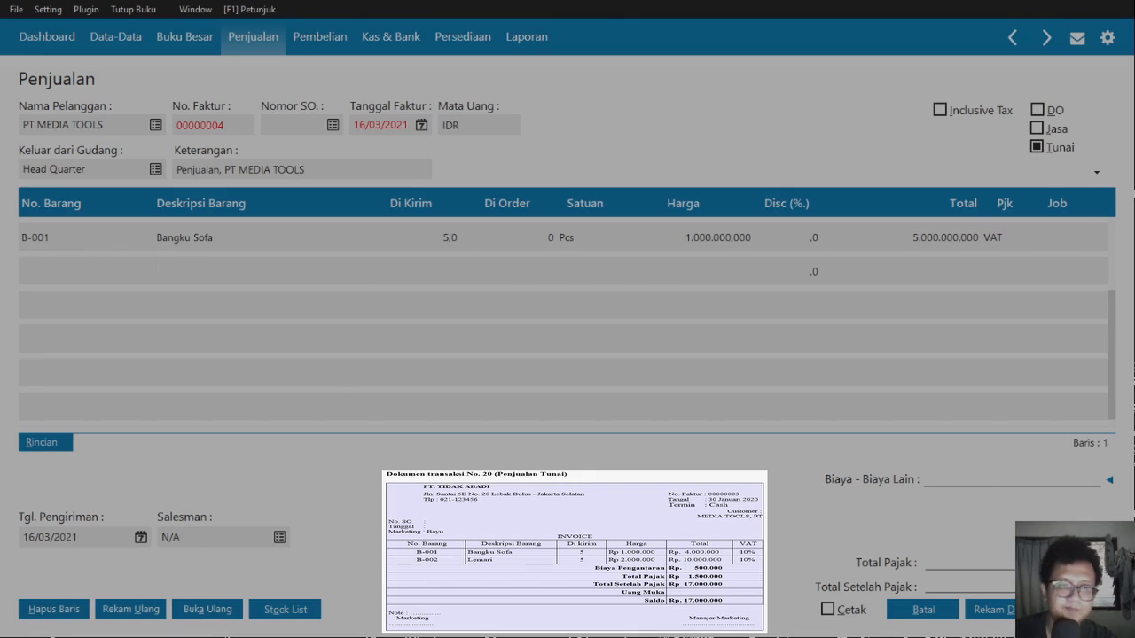
key("Up")
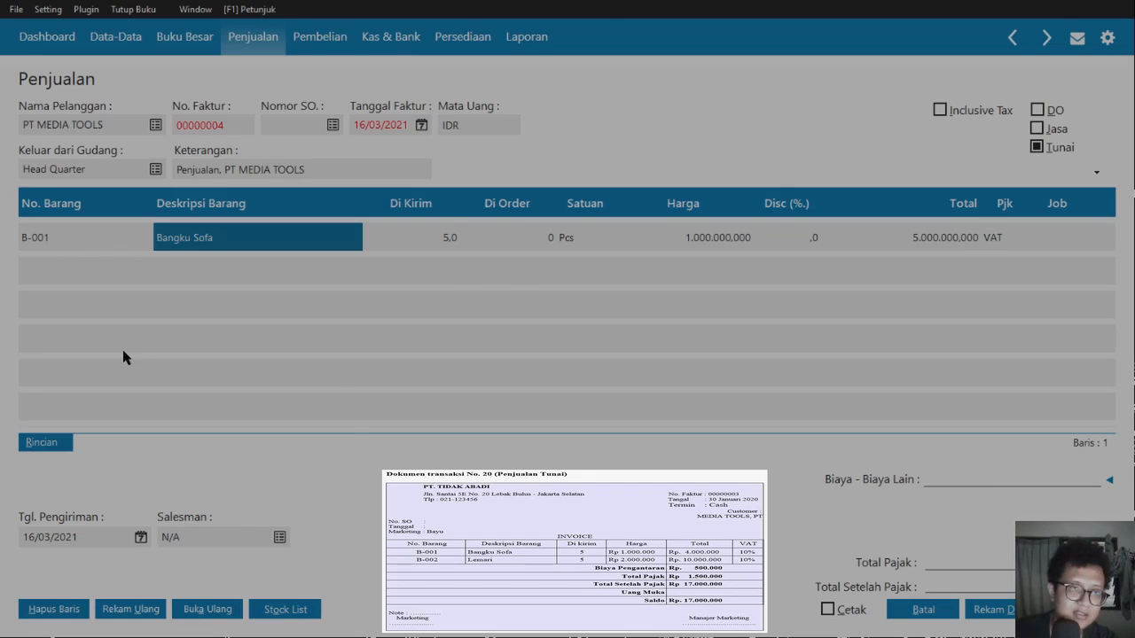
key("Tab")
key("Tab")
key("Tab")
key("Tab")
key("Tab")
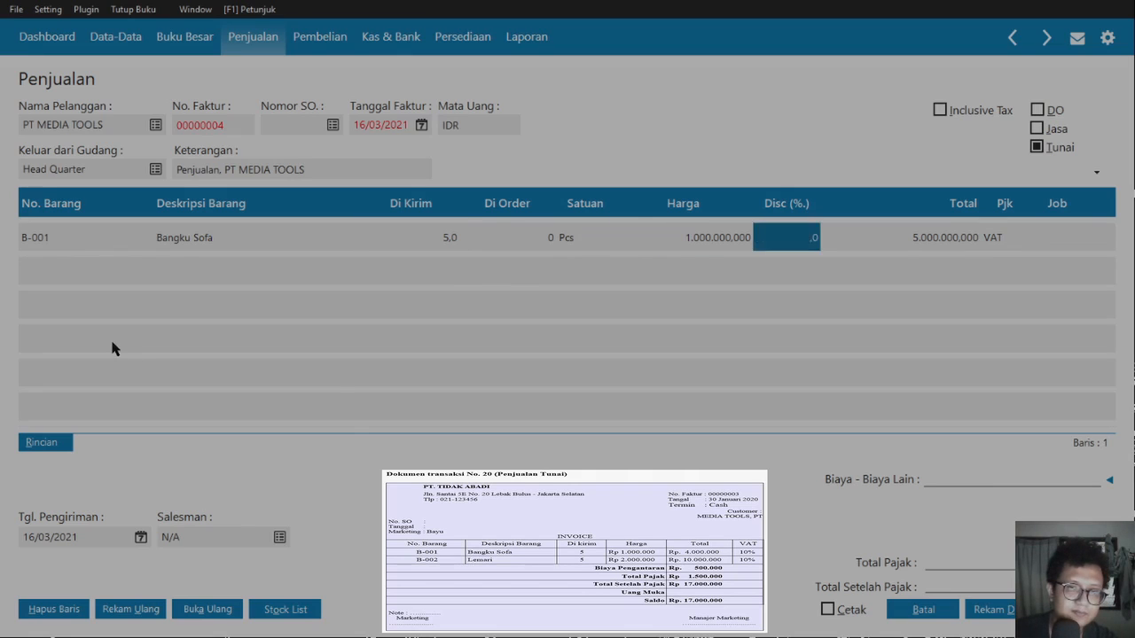
key("Tab")
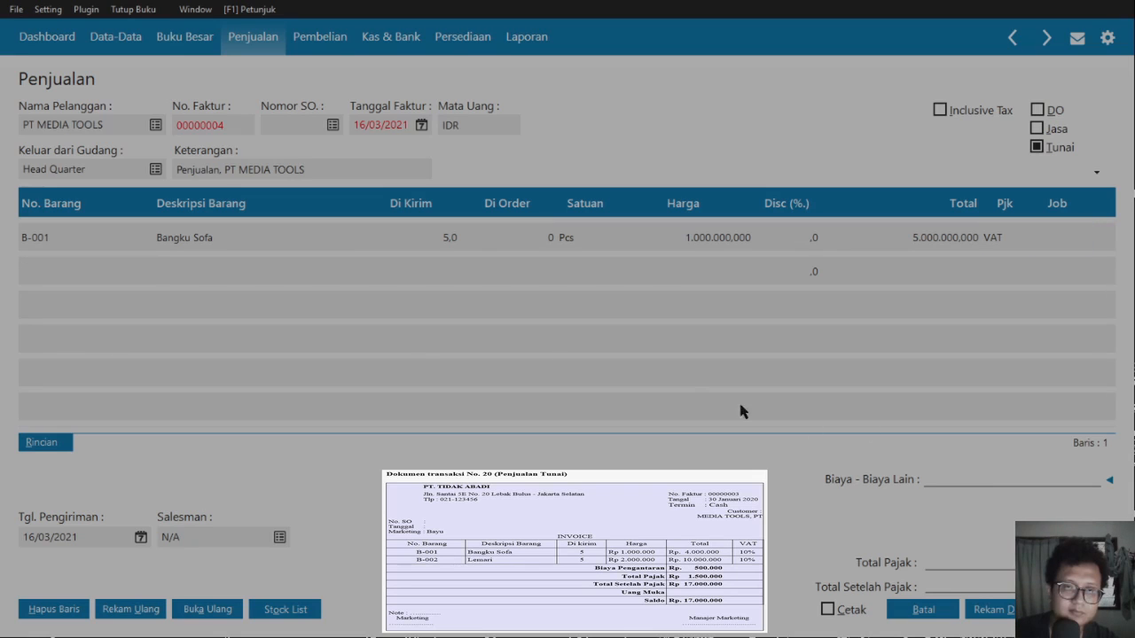
- Add line two: B-002 Lemari, quantity 5, price 2000000, tax VAT
type("B-002")
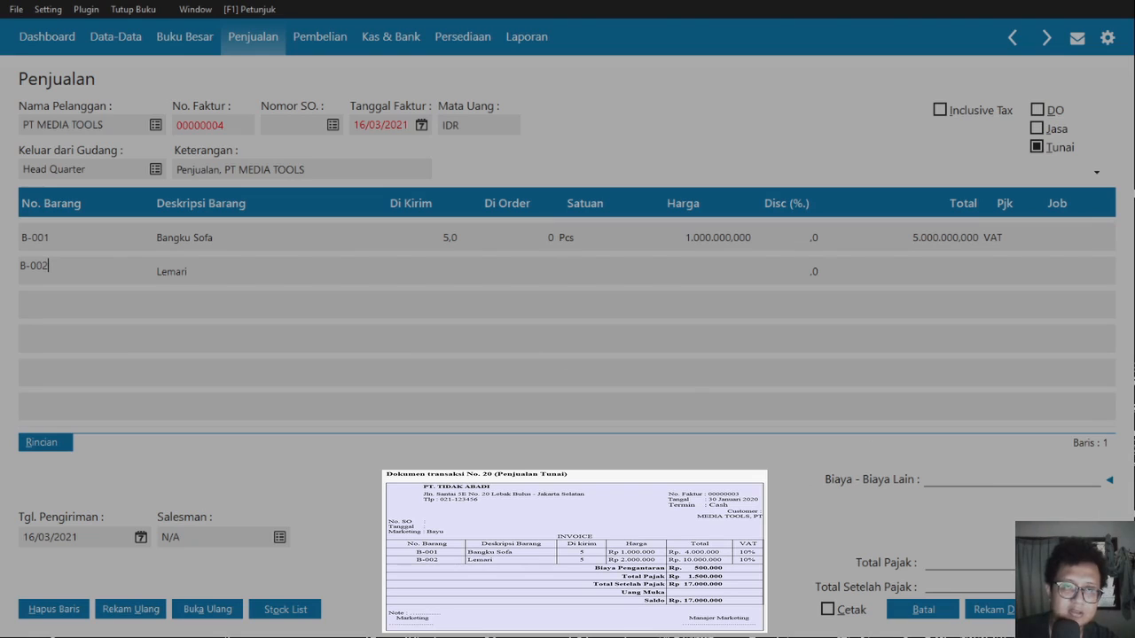
key("Tab")
key("Tab")
type("5")
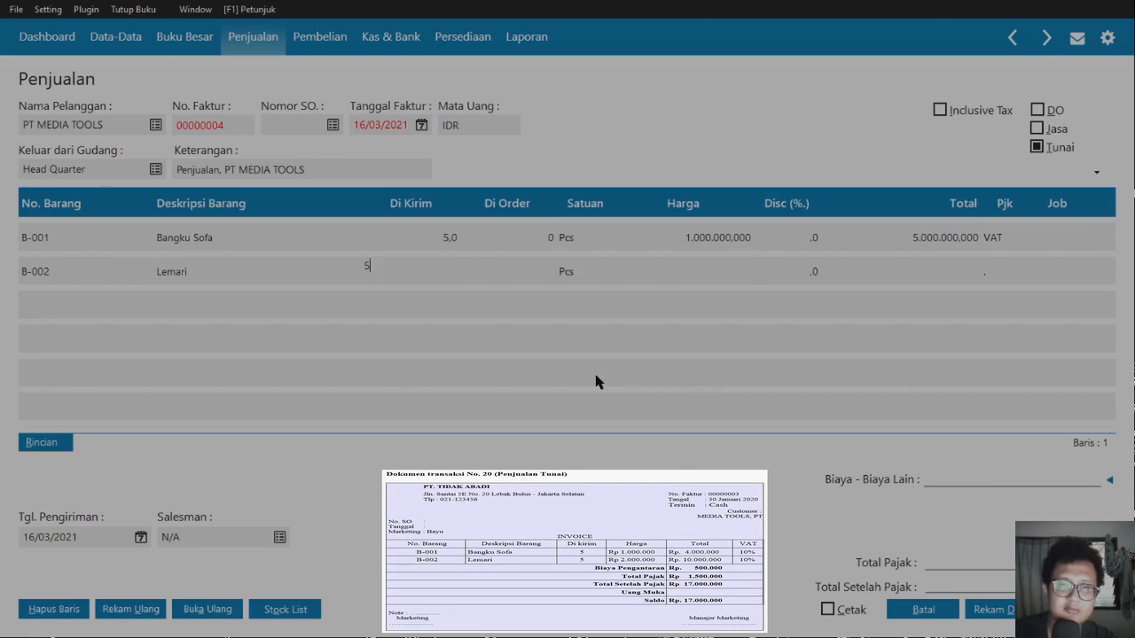
key("Tab")
key("Tab")
type("2000000")
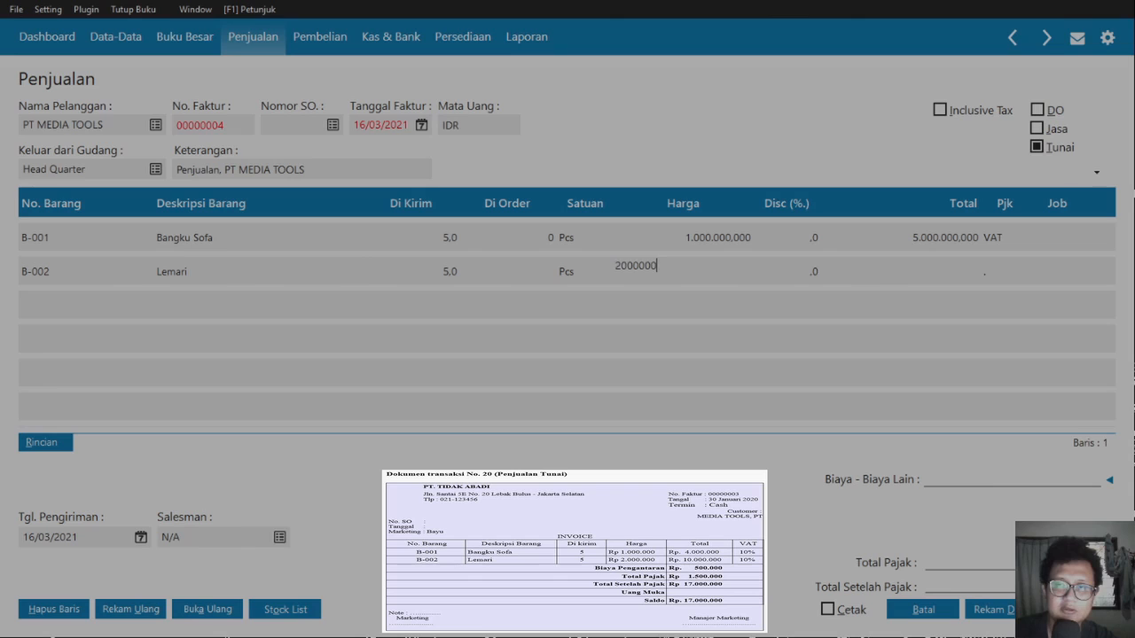
key("Tab")
key("Tab")
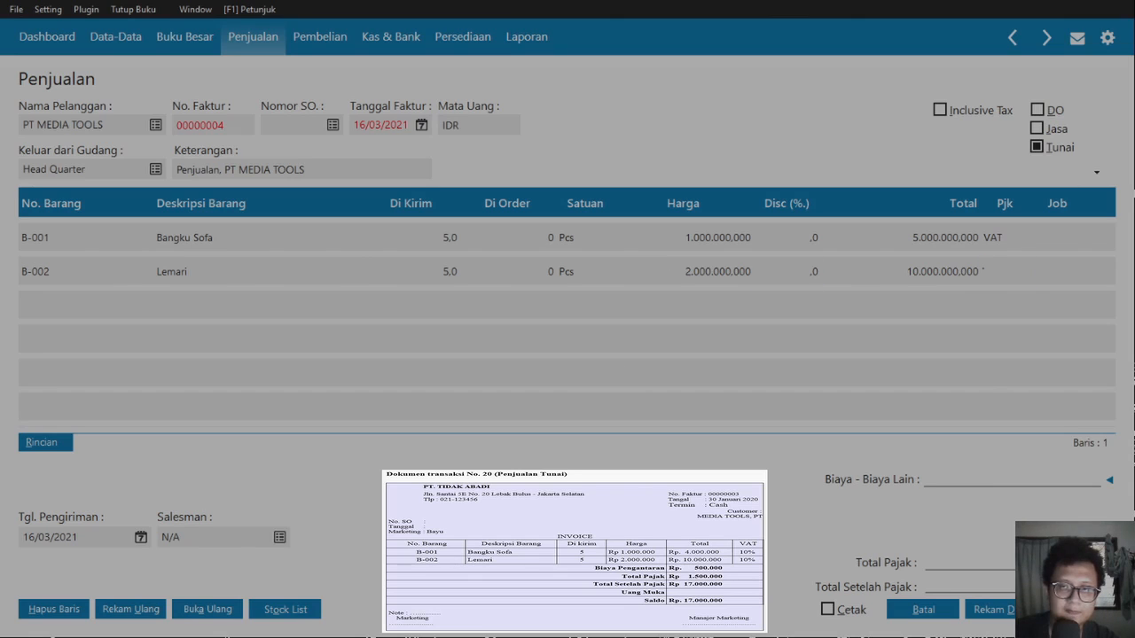
type("VAT")
key("Tab")
- Commit the Lemari line and enter 500.000.000 in Biaya - Biaya Lain
key("Up")
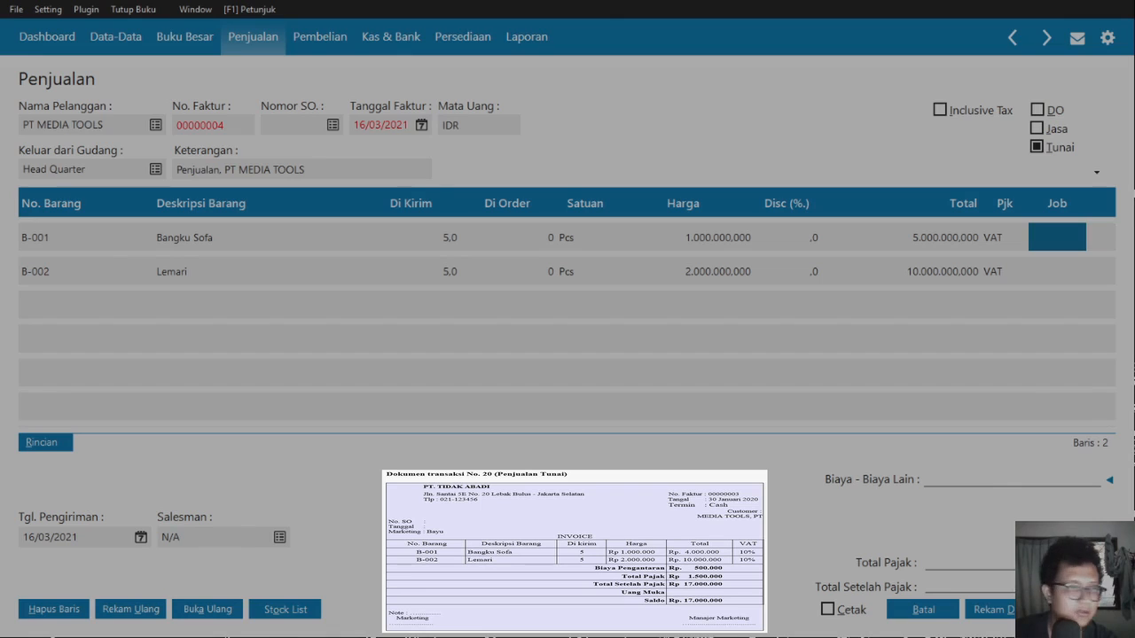
type("500.000.000")
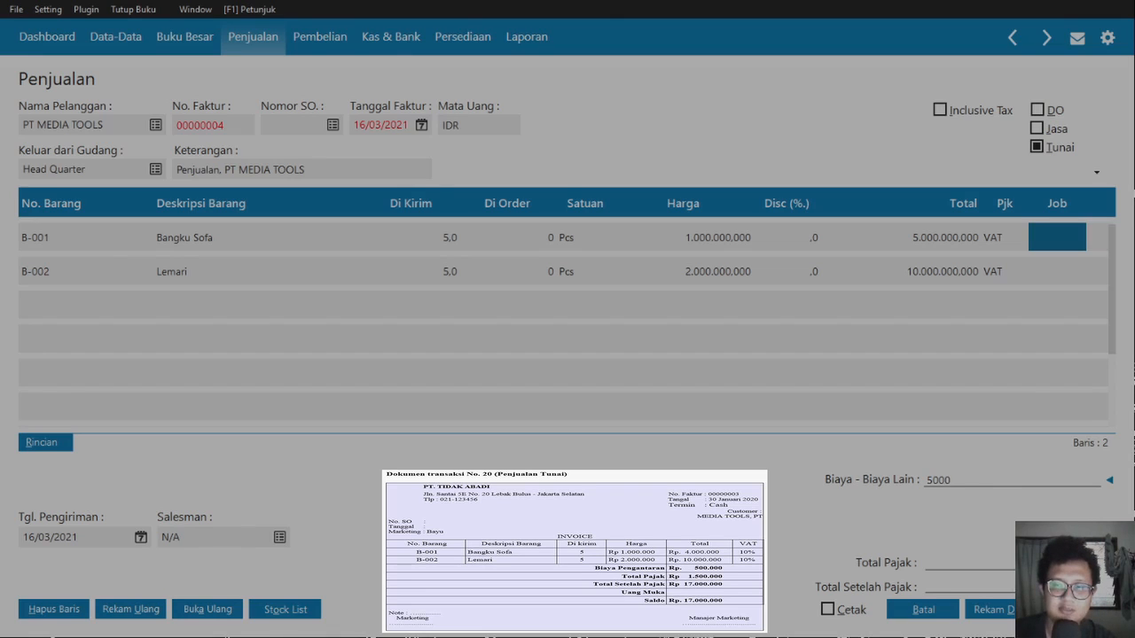
key("Tab")
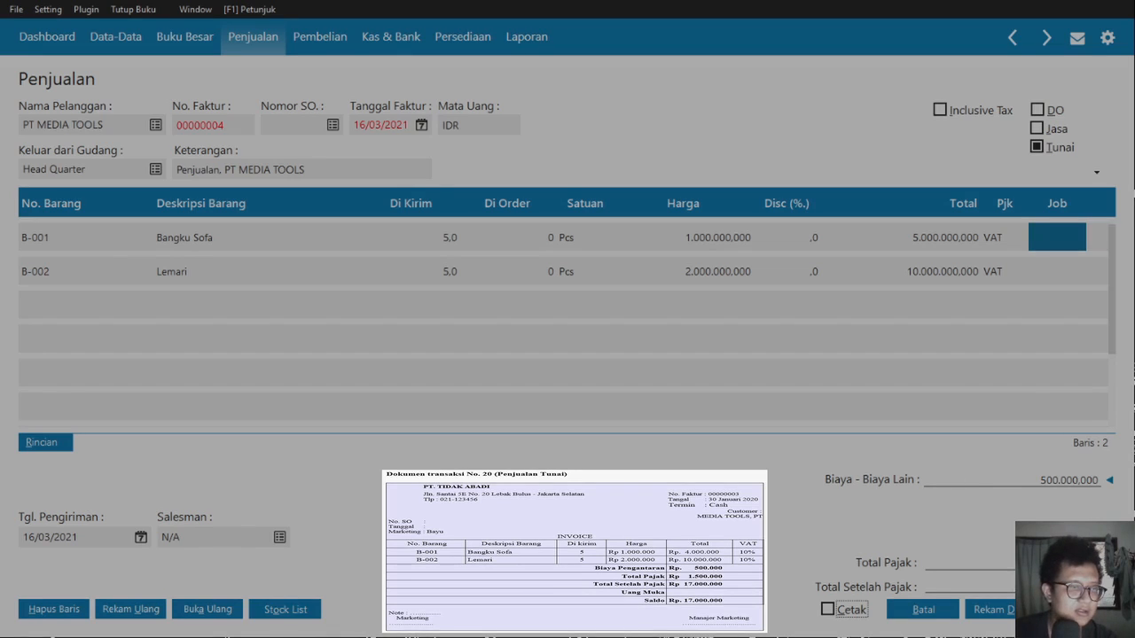
key("Tab")
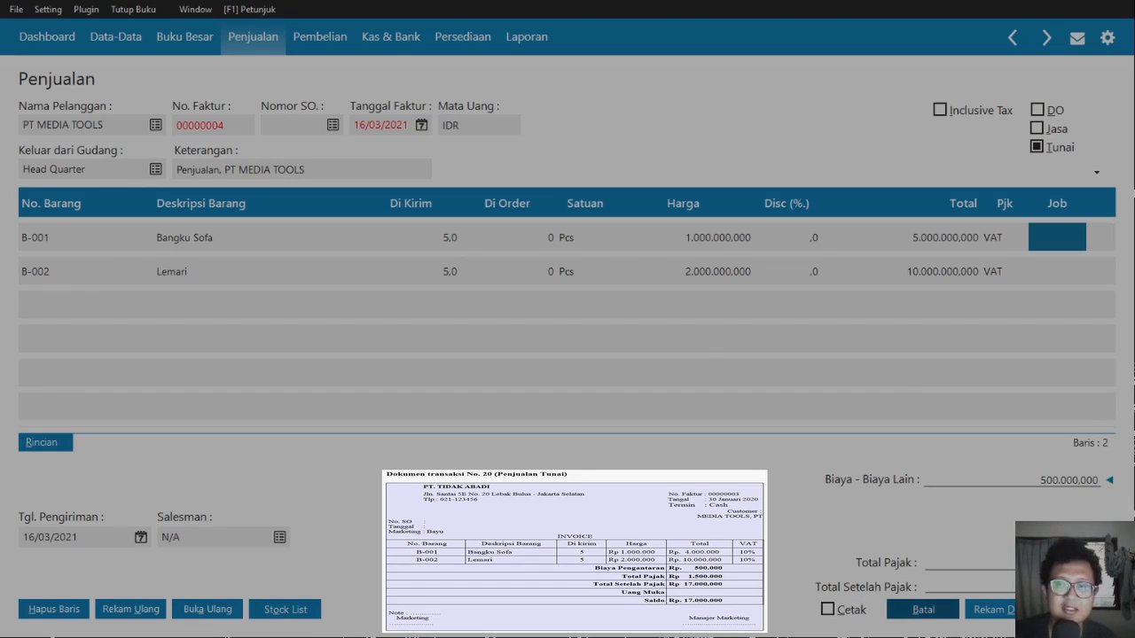
left_click(1018, 610)
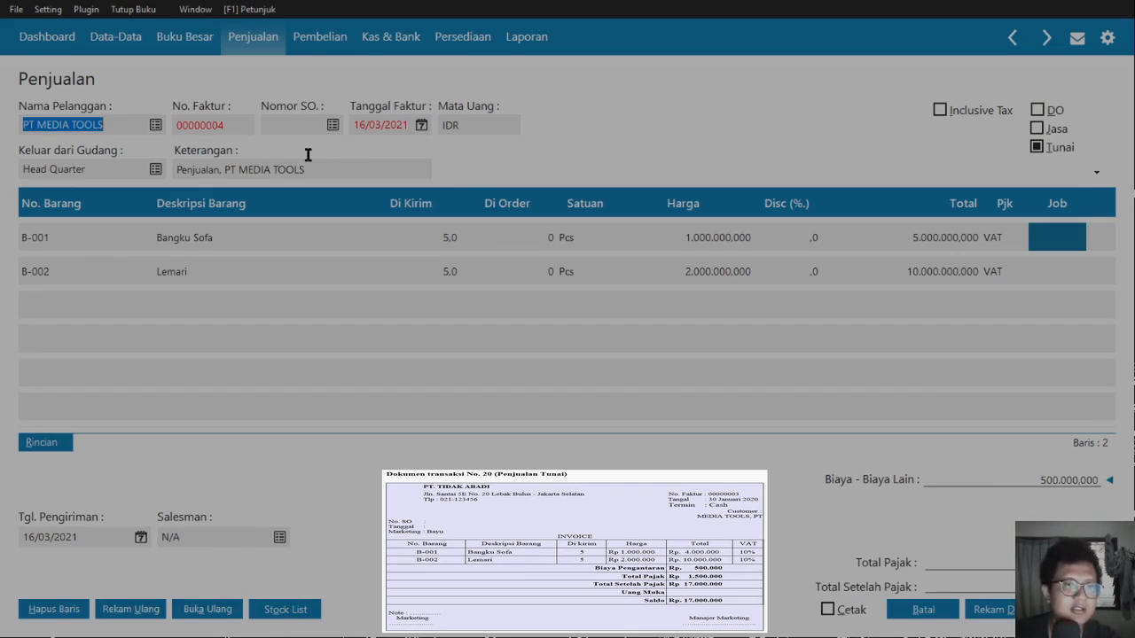
- Change the invoice number to 00000003 and the invoice date to 30/01/2020
key("Tab")
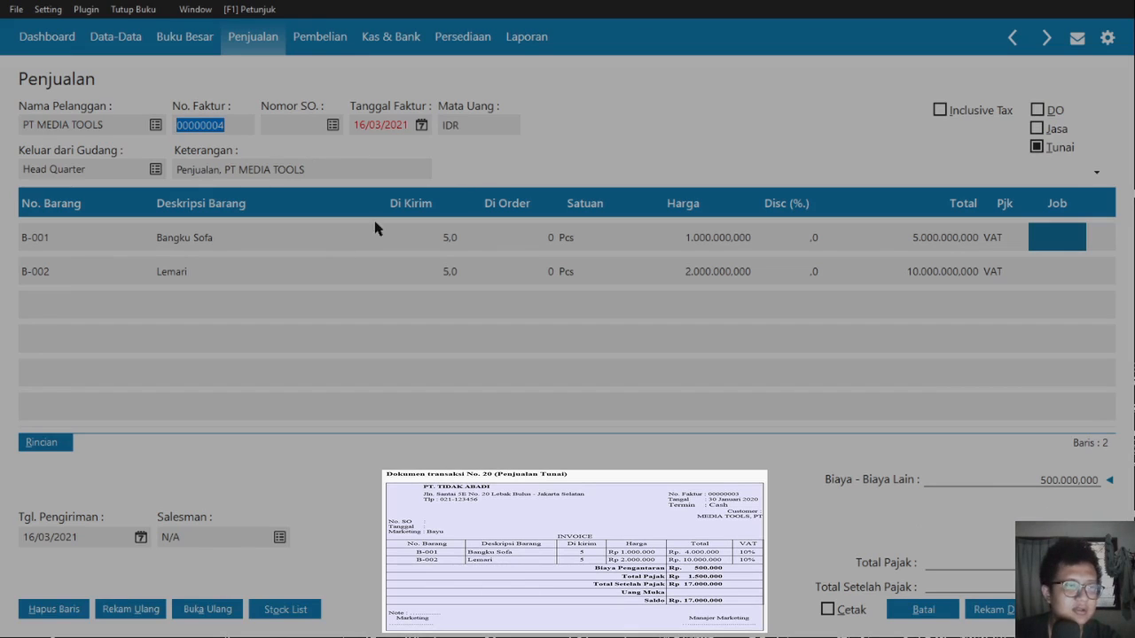
key("Right")
key("BackSpace")
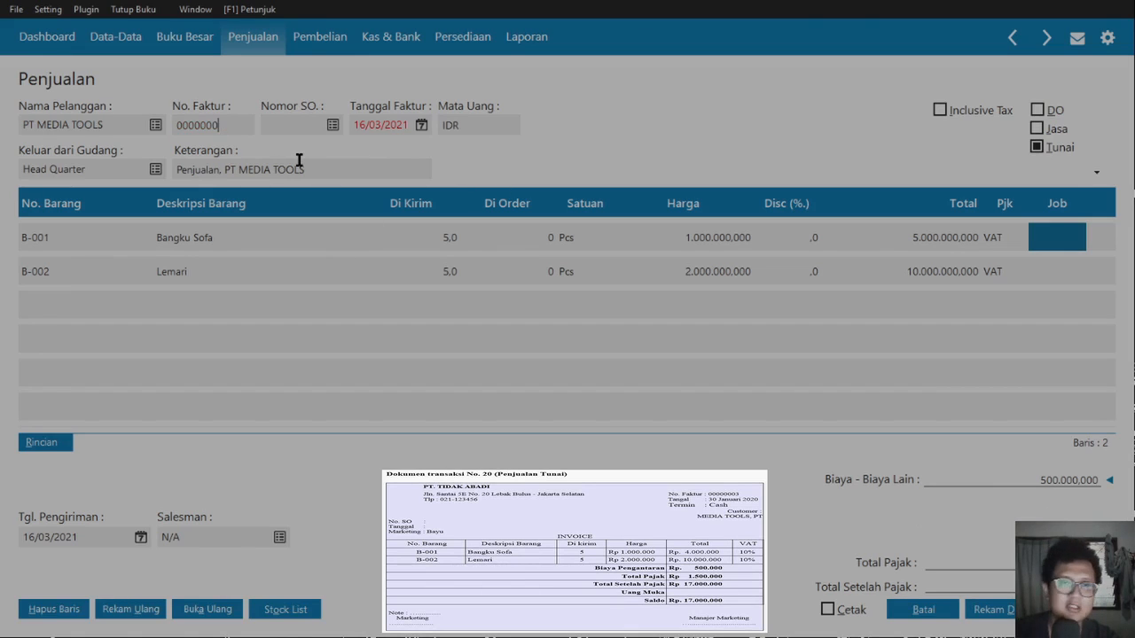
type("3")
key("Tab")
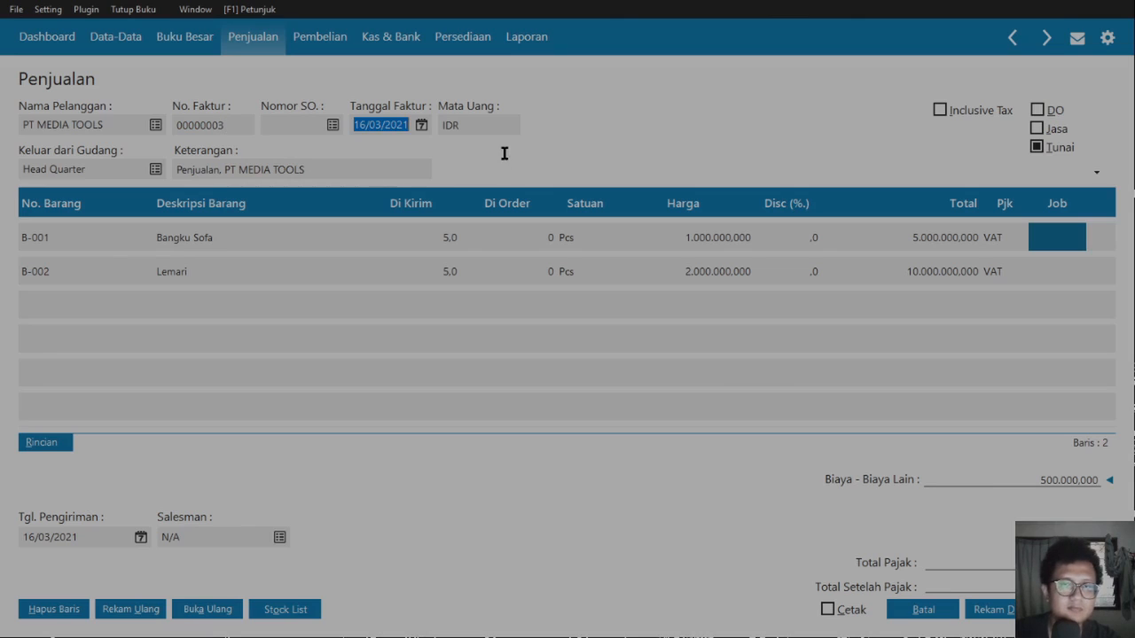
type("30/01/2020")
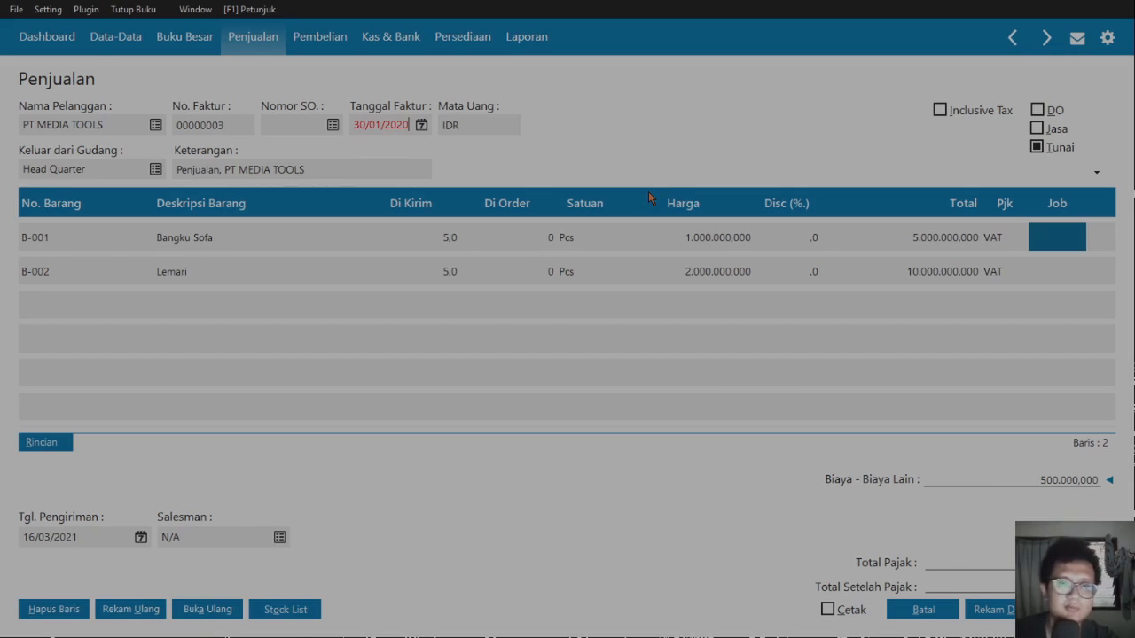
key("Tab")
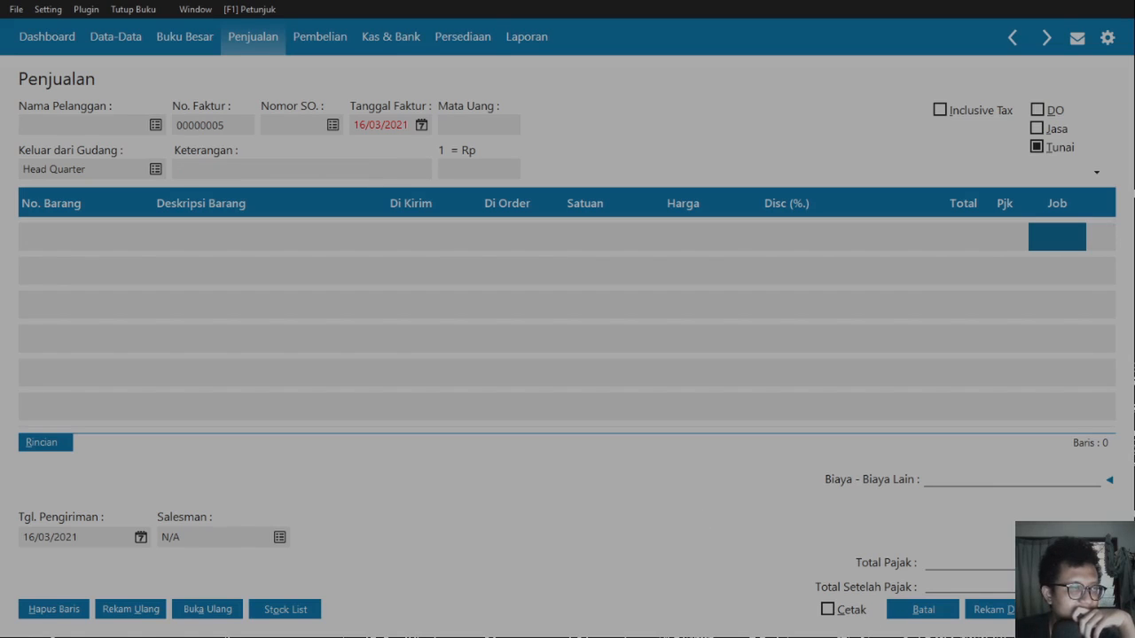
- Start a new general journal dated 31/01/2020 from the Buku Besar area
left_click(923, 610)
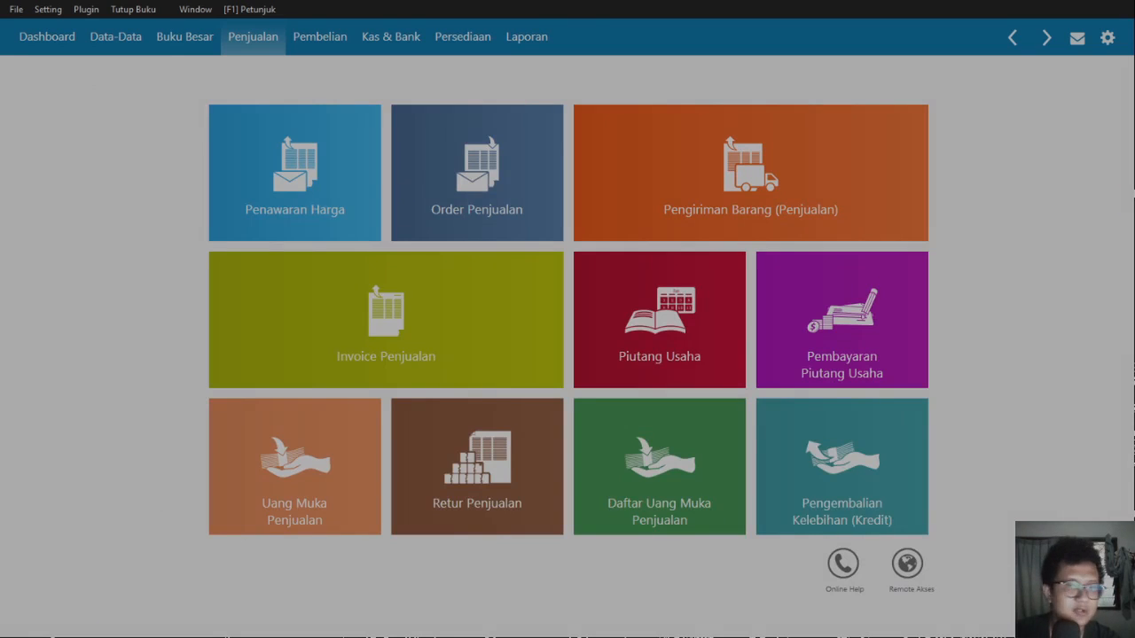
left_click(133, 44)
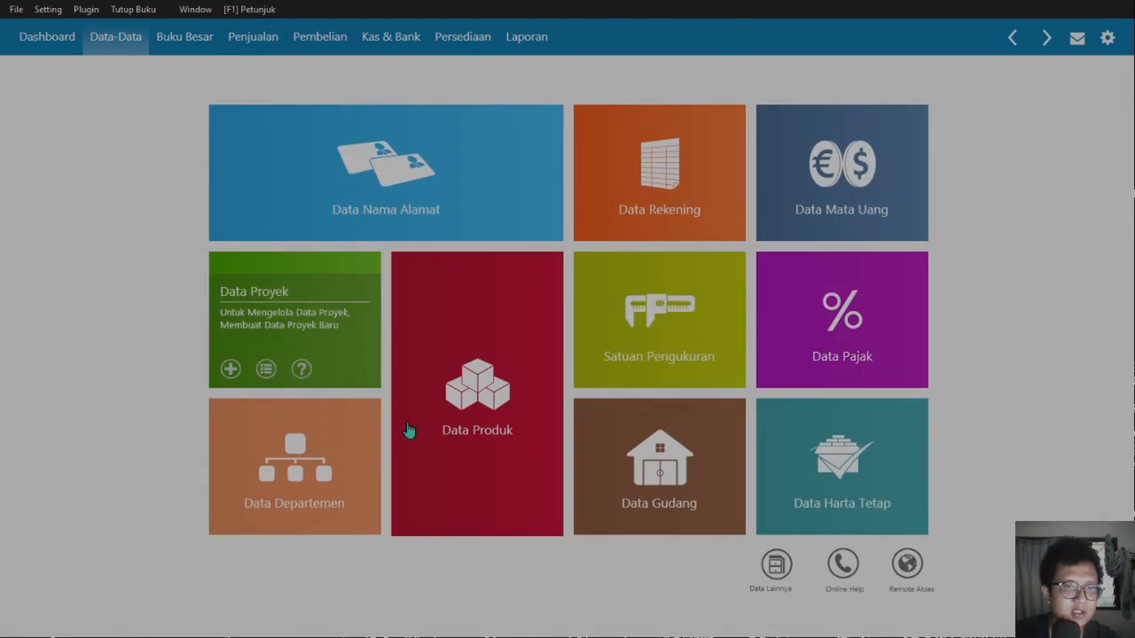
left_click(205, 41)
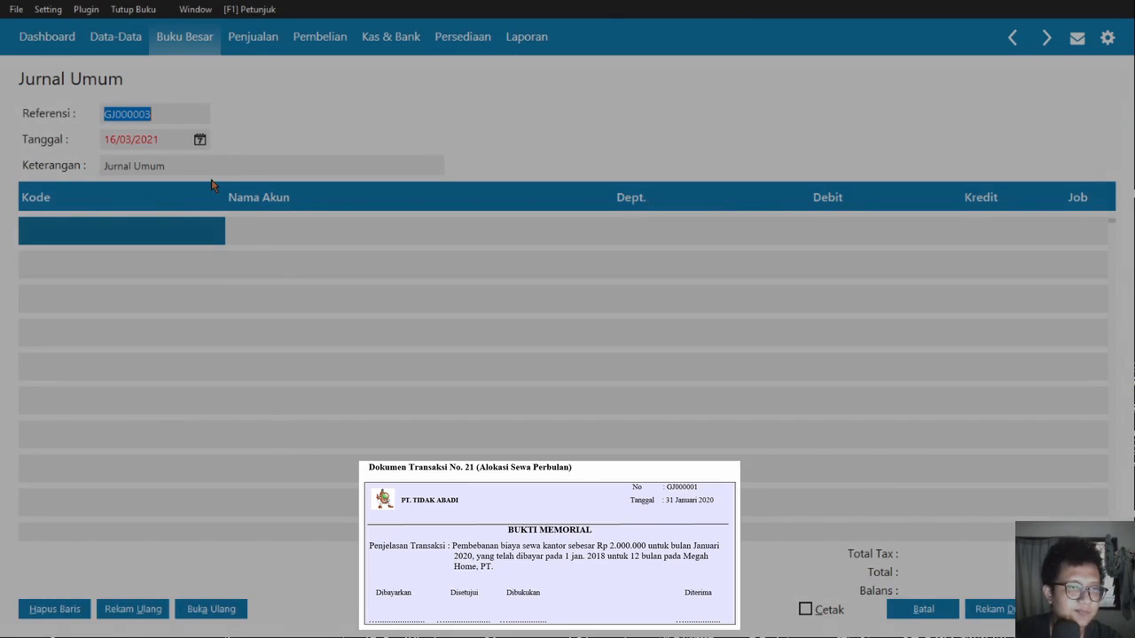
key("Tab")
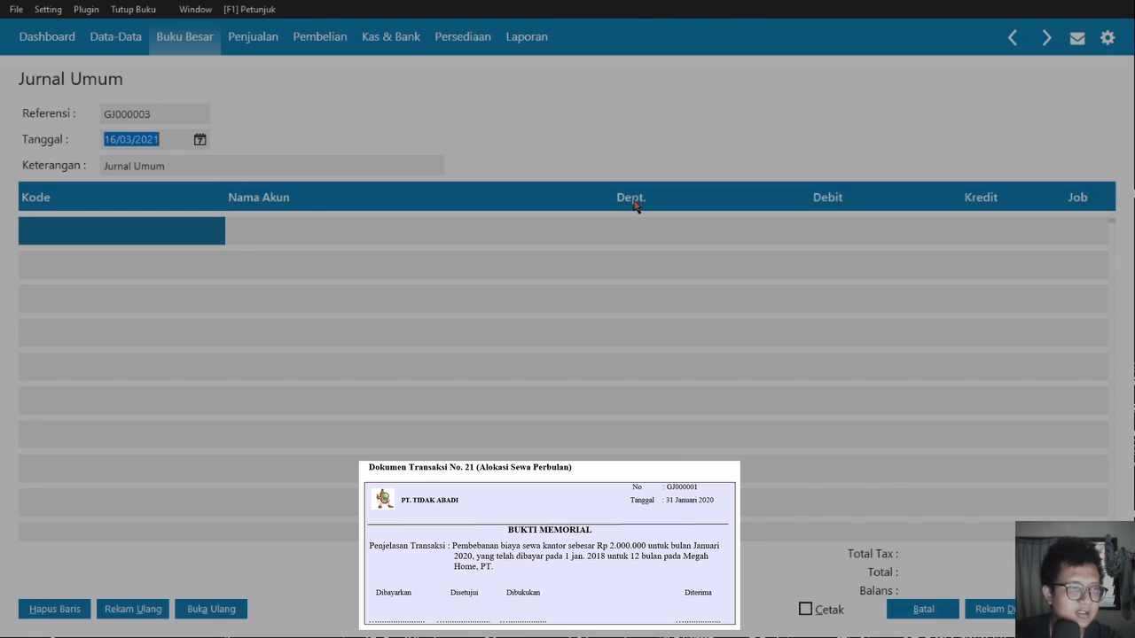
type("31/01/2020")
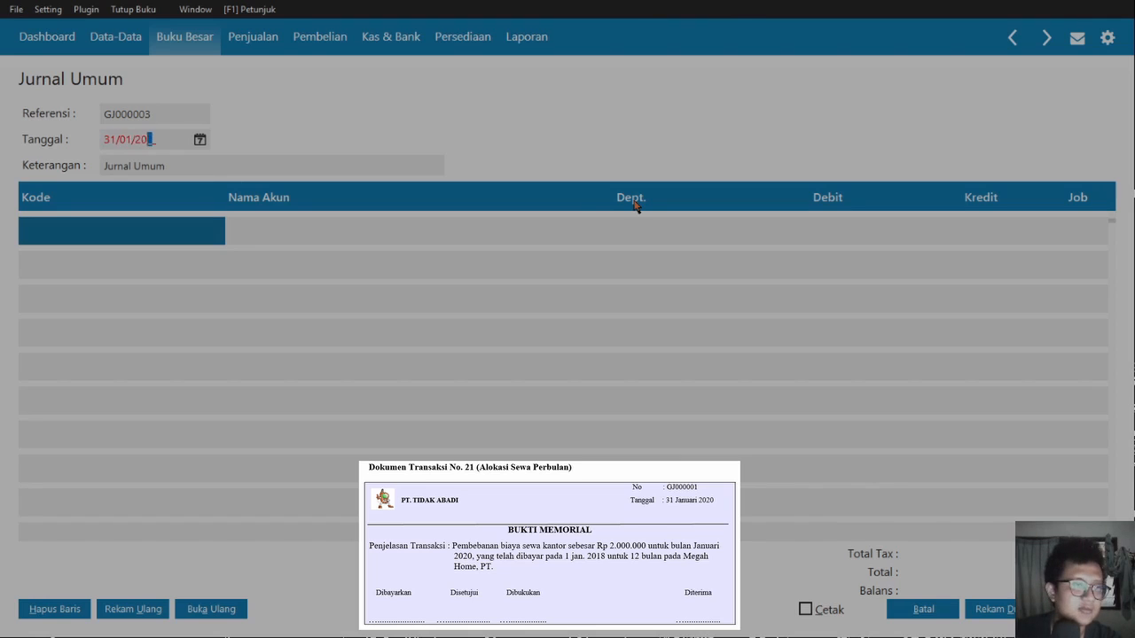
key("Tab")
key("Tab")
double_click(222, 300)
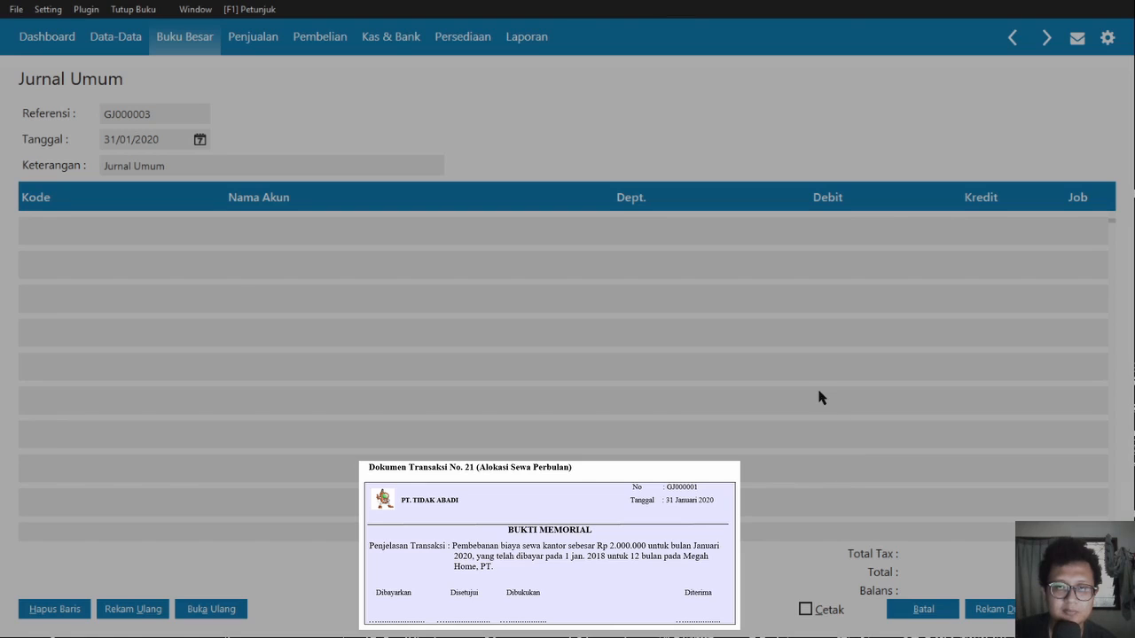
key("Return")
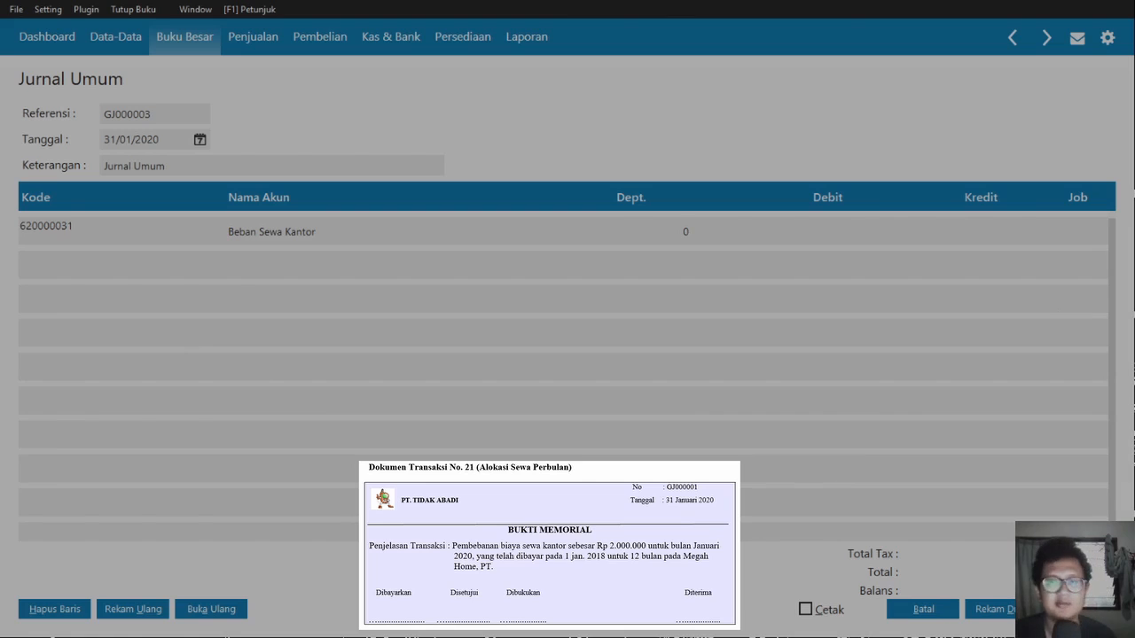
key("Tab")
key("Left")
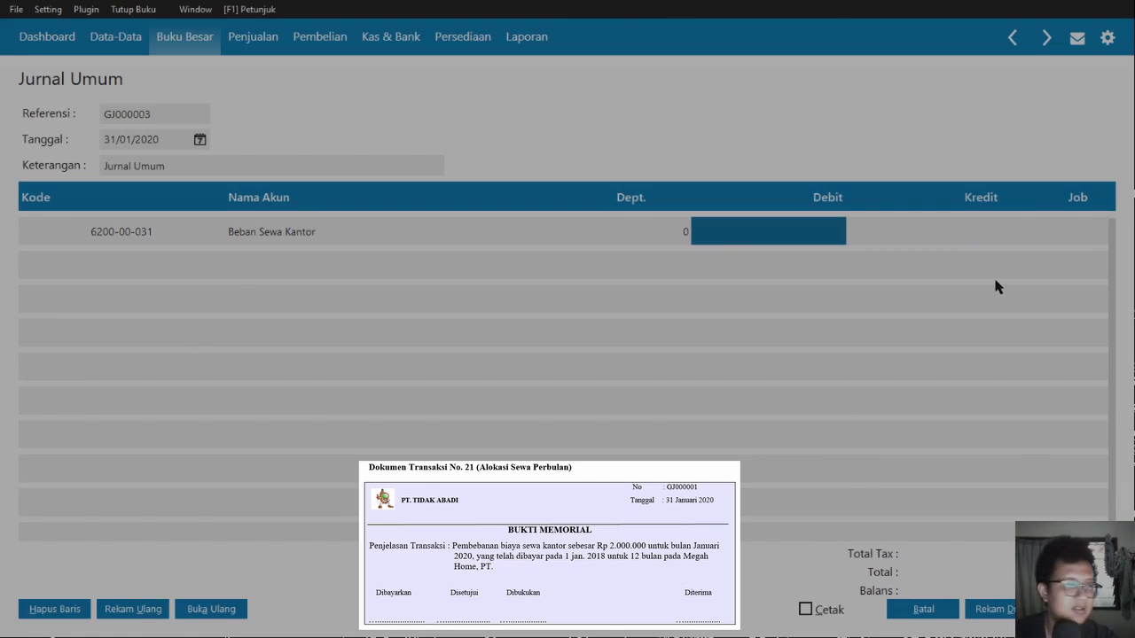
type("20")
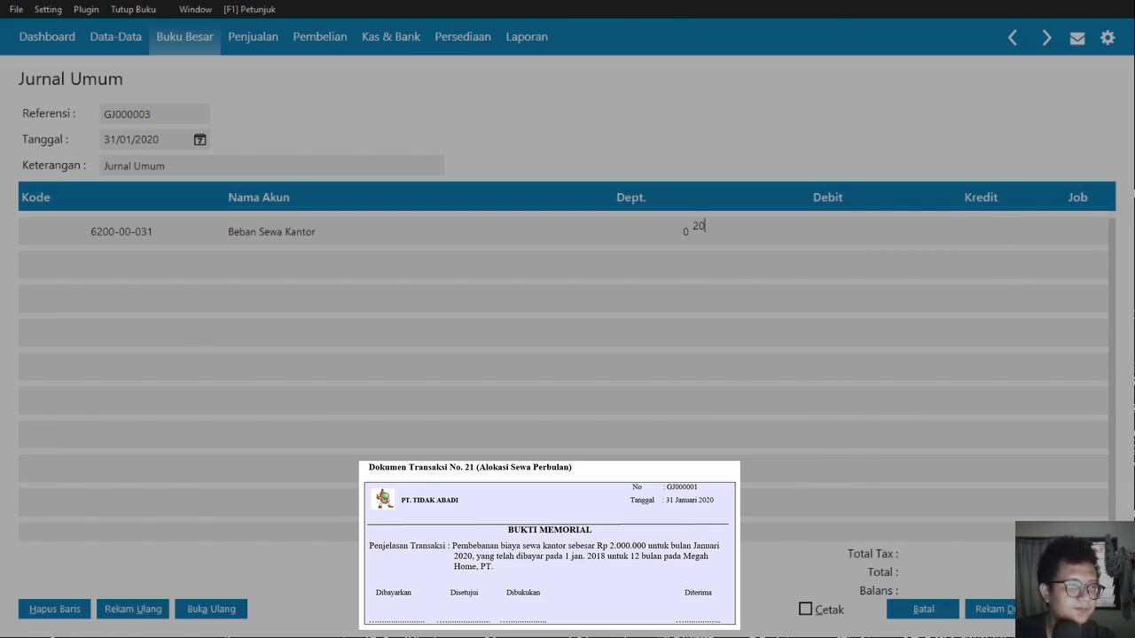
type("00000")
key("Tab")
key("Tab")
key("Tab")
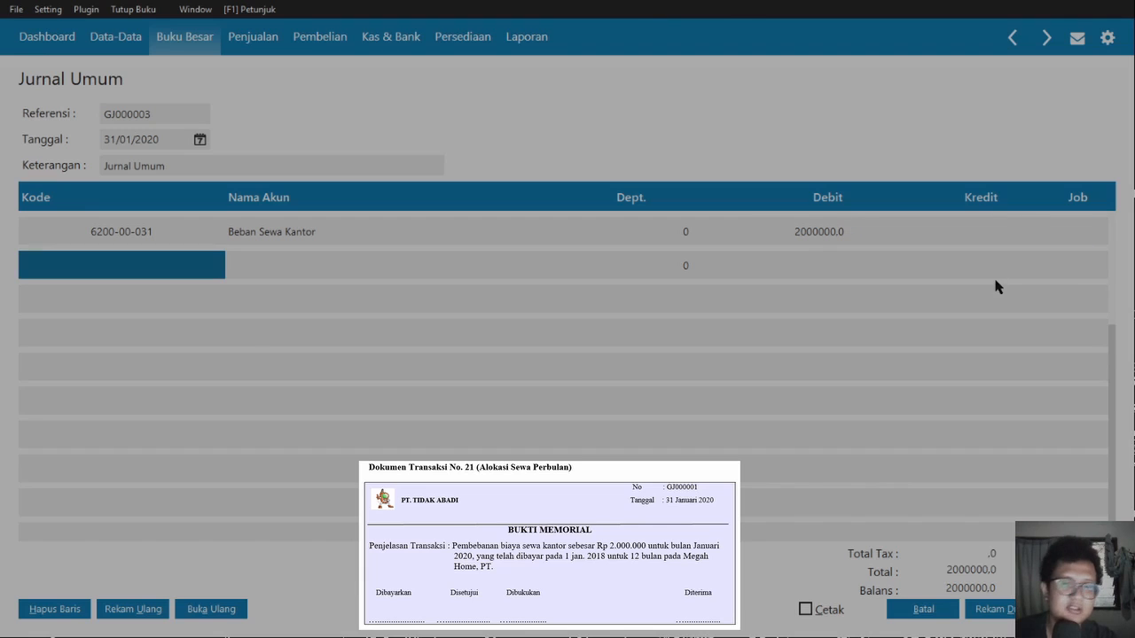
- Credit Sewa Dibayar di Muka 2000000 on row two, save the journal, and close the form
left_click(222, 345)
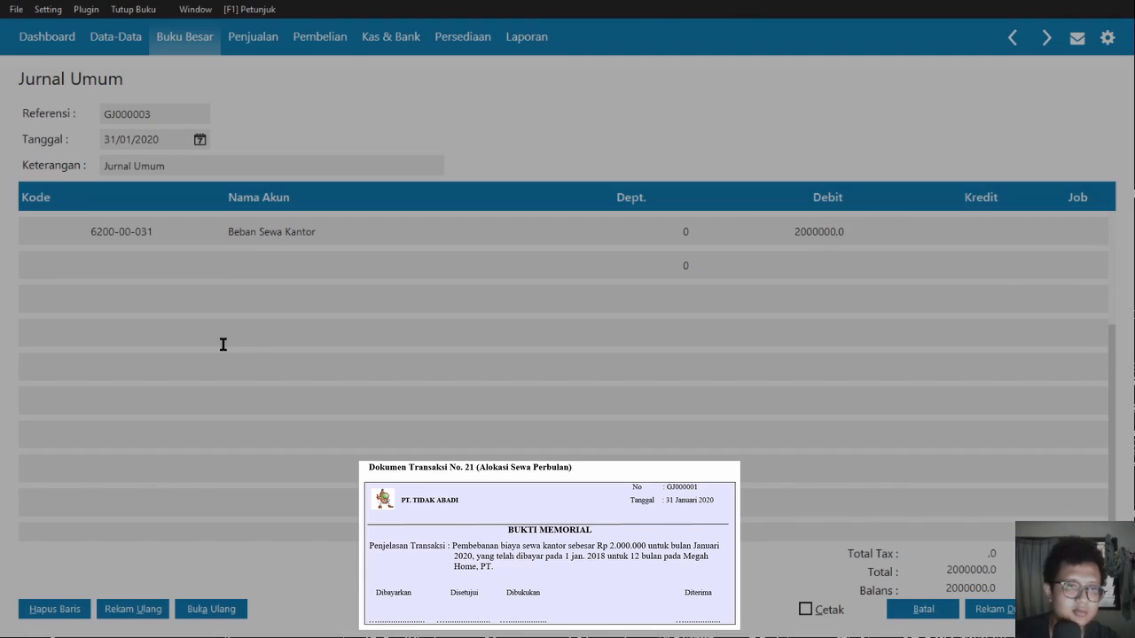
type("1")
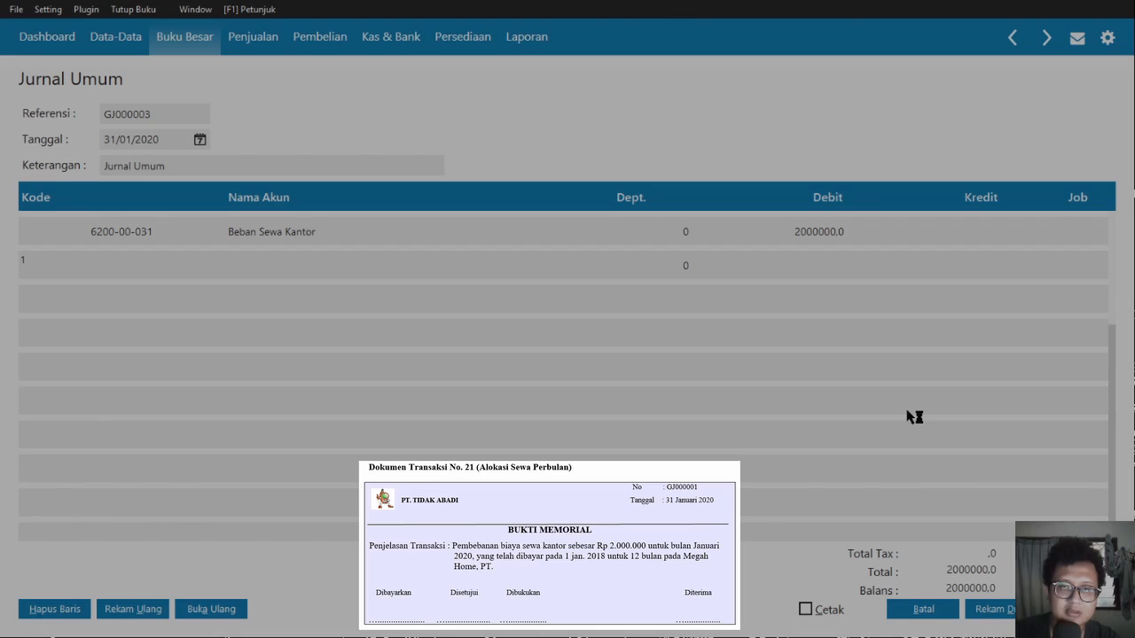
left_click(1055, 609)
key("Return")
key("Return")
key("Return")
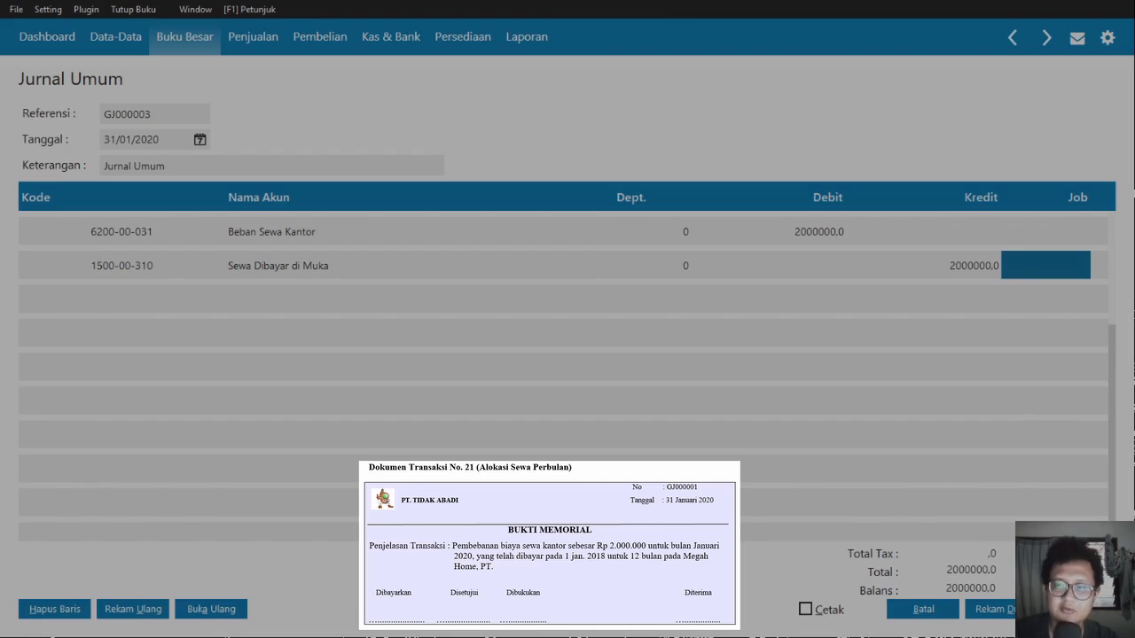
left_click(1077, 609)
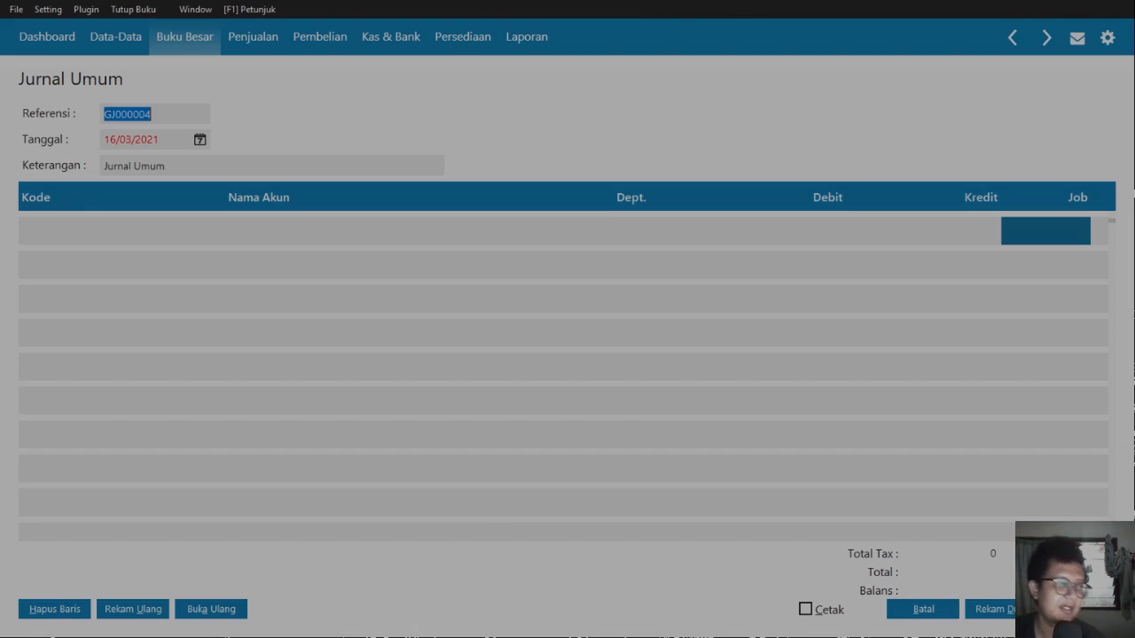
left_click(923, 609)
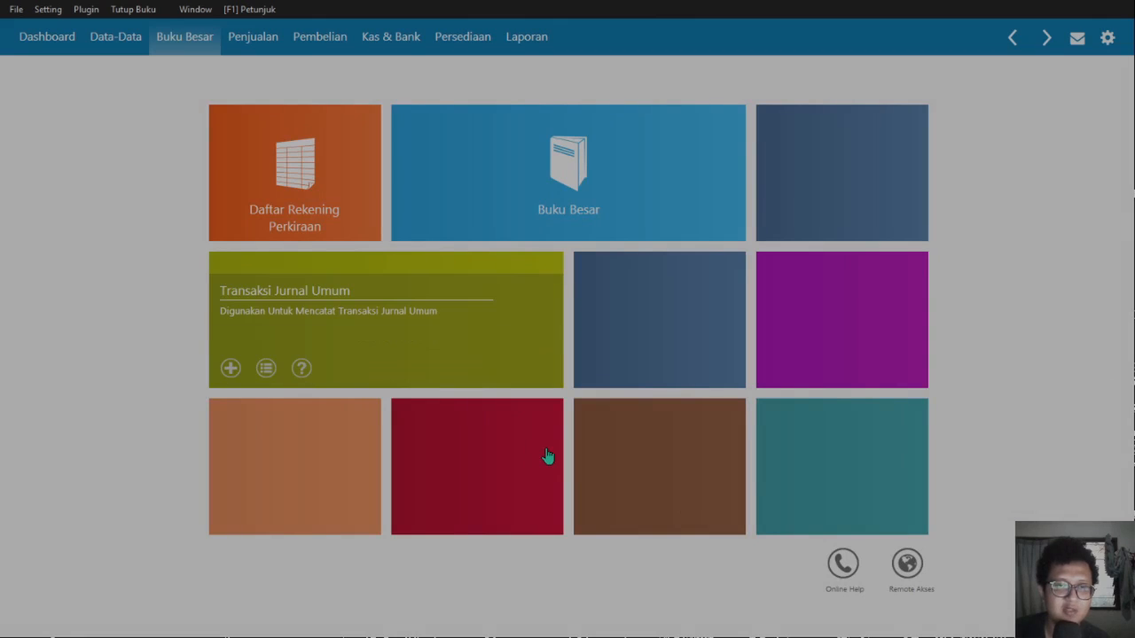
- Glance at the Kas & Bank section, then return to Buku Besar and scroll the account list
left_click(390, 38)
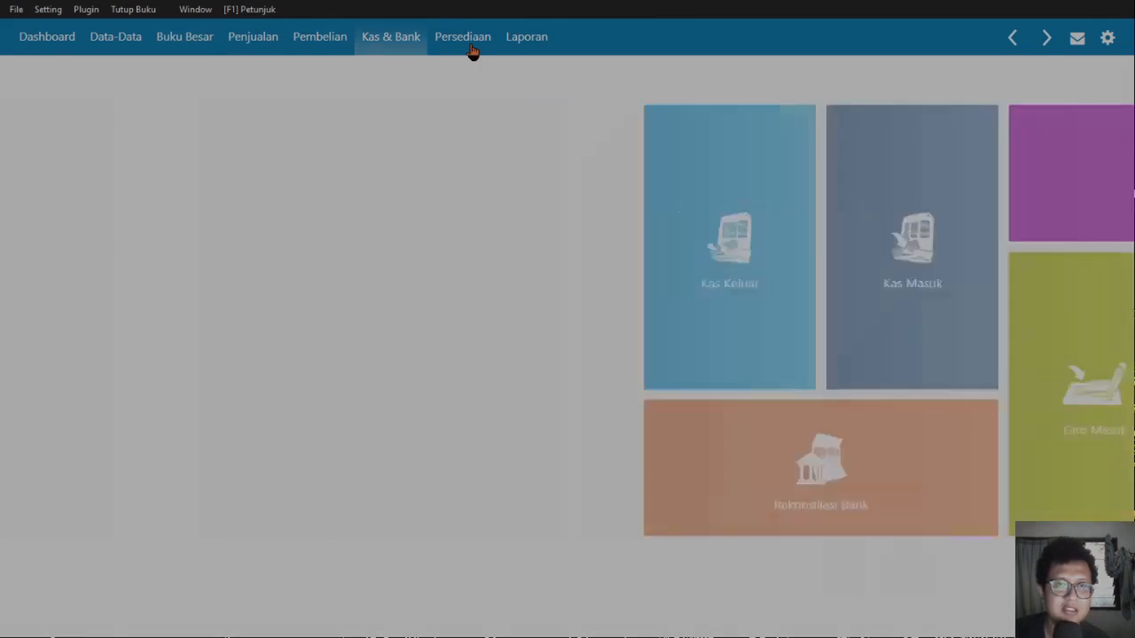
mouse_move(507, 249)
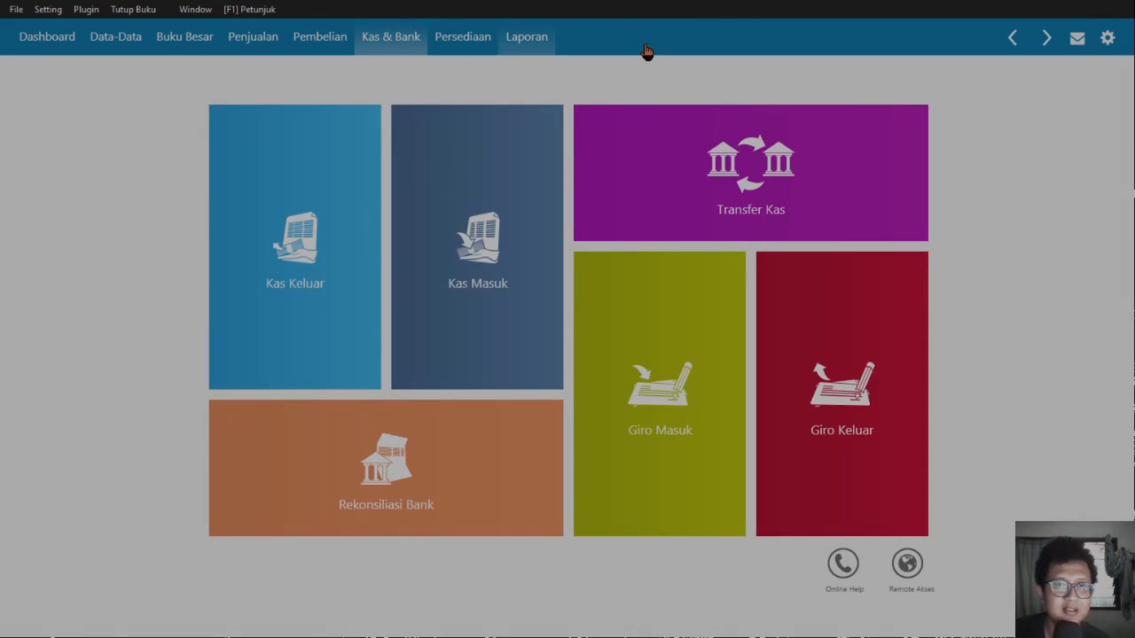
left_click(209, 42)
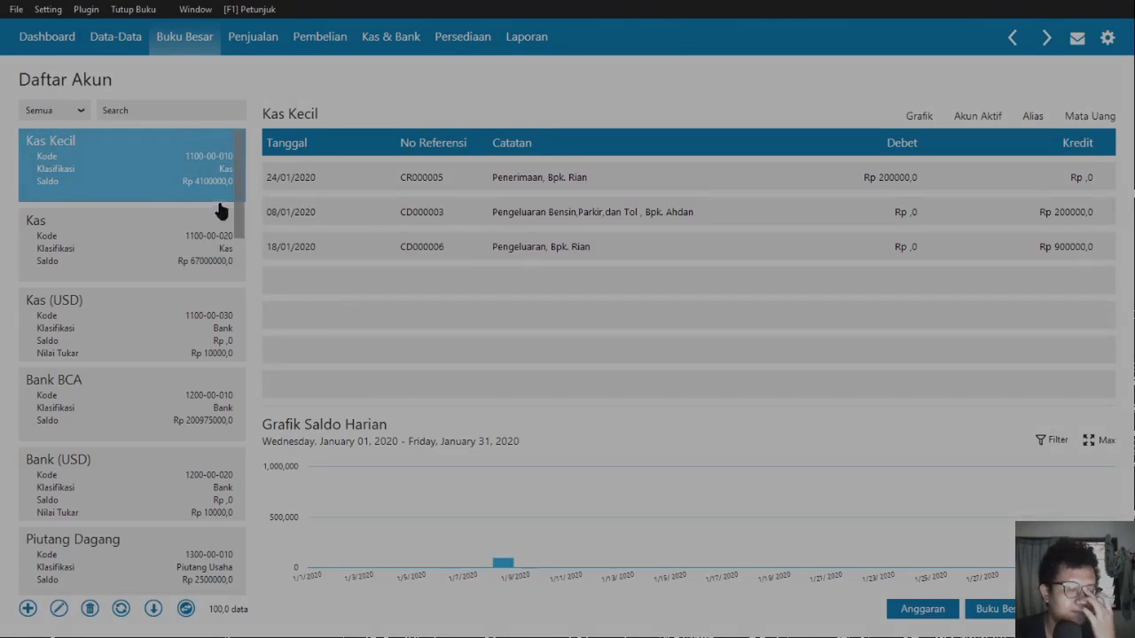
scroll(160, 390, "down", 8)
scroll(169, 410, "up", 6)
scroll(174, 413, "down", 10)
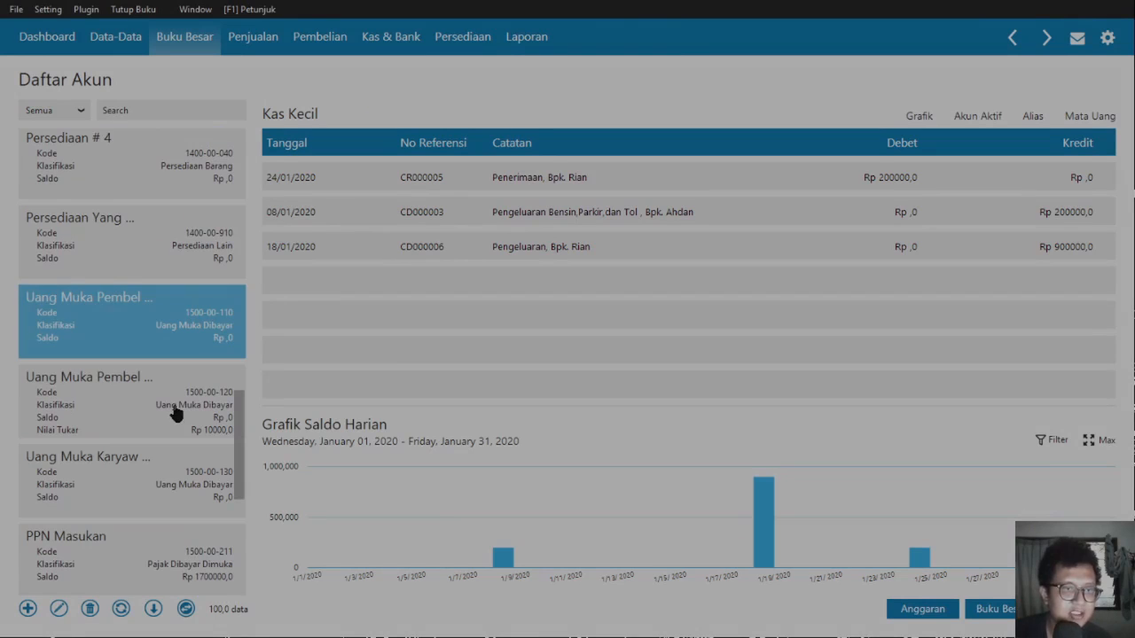
scroll(174, 409, "up", 5)
scroll(174, 407, "down", 3)
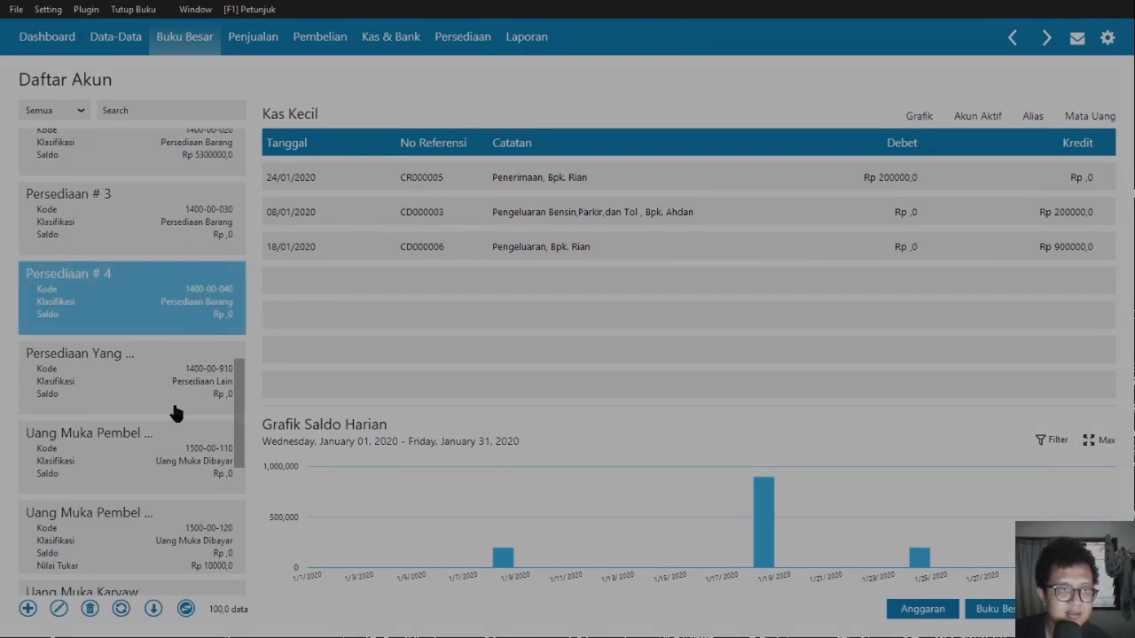
scroll(175, 413, "up", 1)
scroll(175, 413, "down", 5)
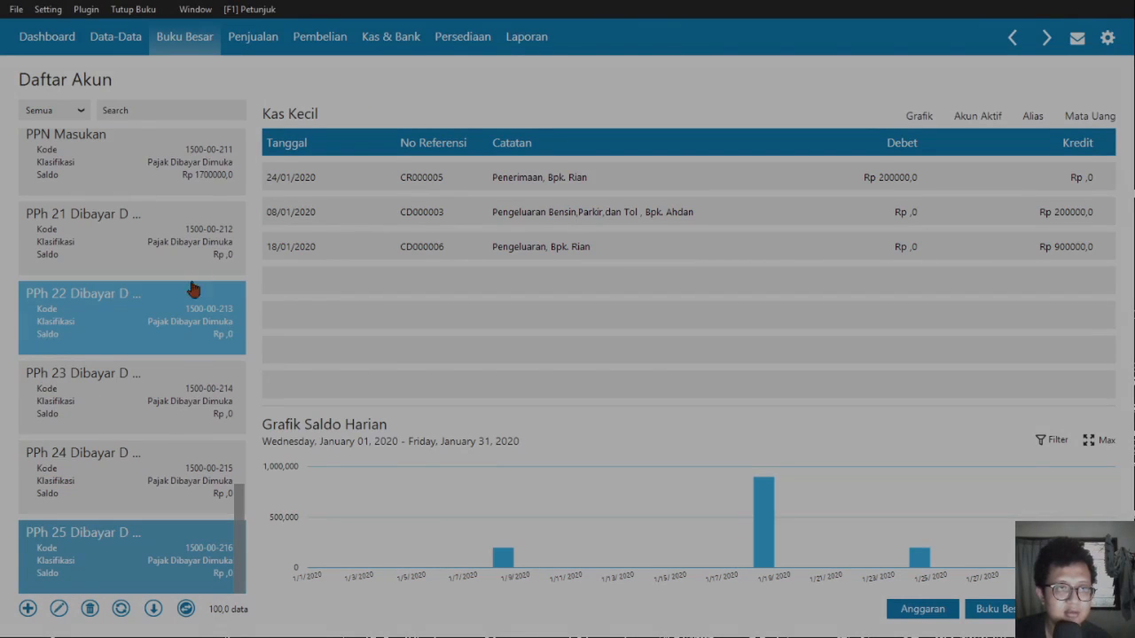
- Inspect PPN Masukan's January purchase entries, close the account list, and switch to Kas & Bank
left_click(209, 169)
scroll(224, 329, "up", 1)
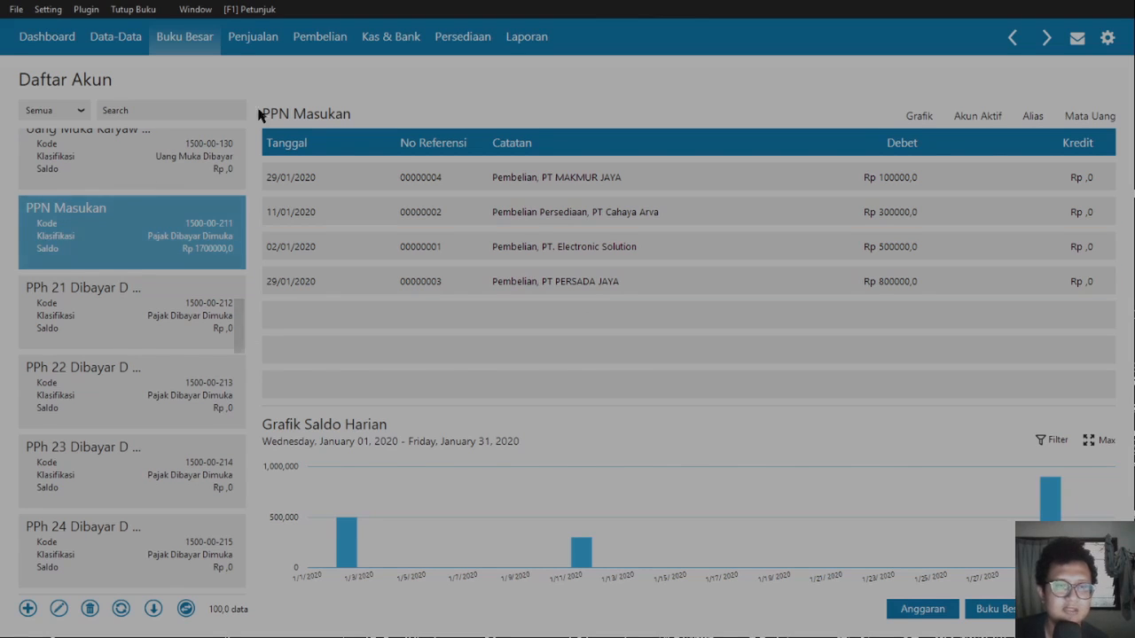
scroll(133, 334, "down", 4)
scroll(137, 348, "down", 8)
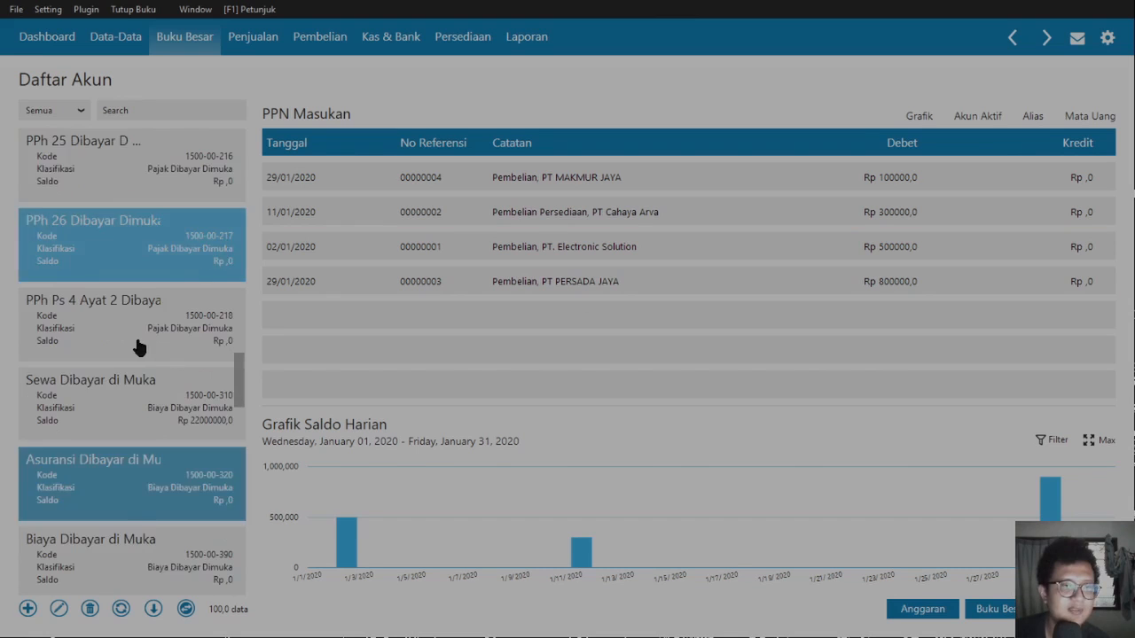
scroll(138, 348, "down", 10)
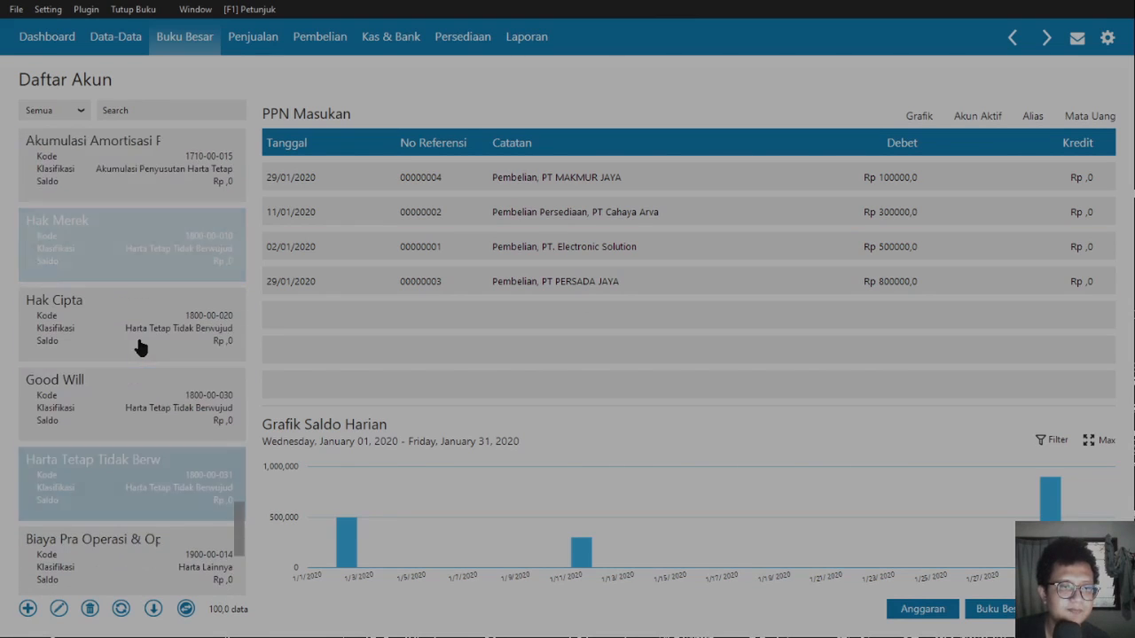
scroll(139, 347, "down", 1)
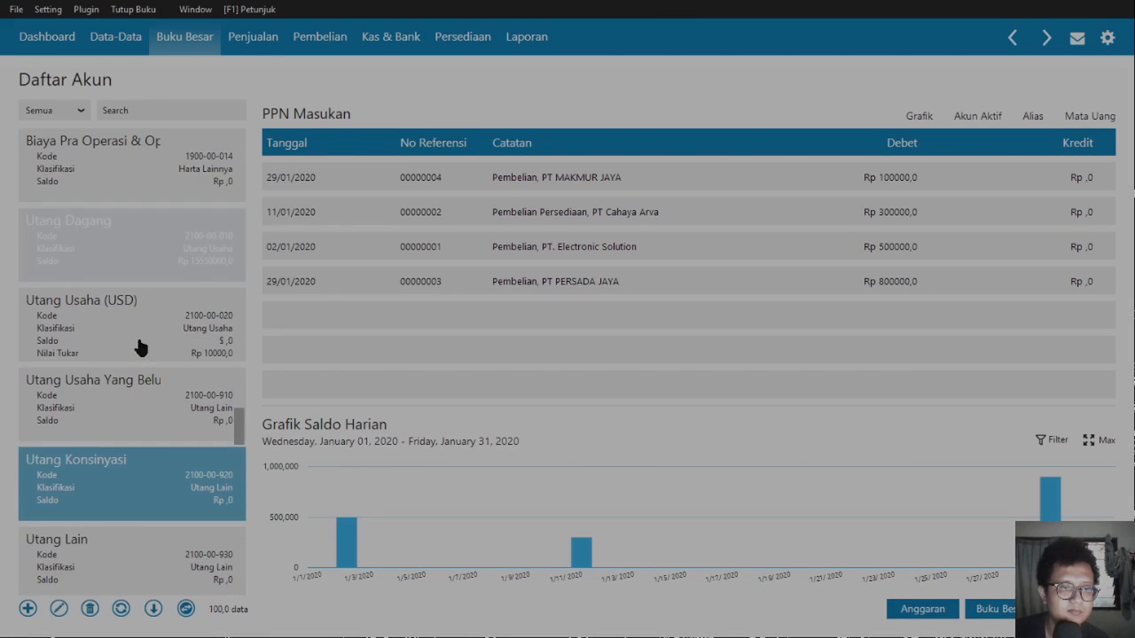
scroll(142, 380, "down", 12)
scroll(181, 447, "up", 5)
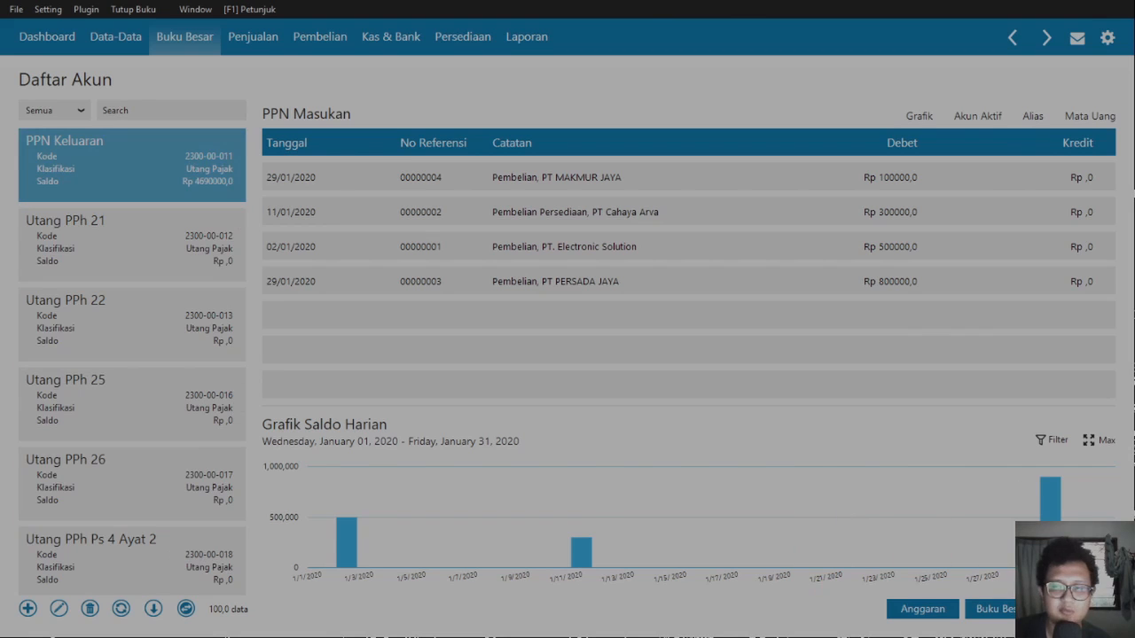
left_click(1079, 609)
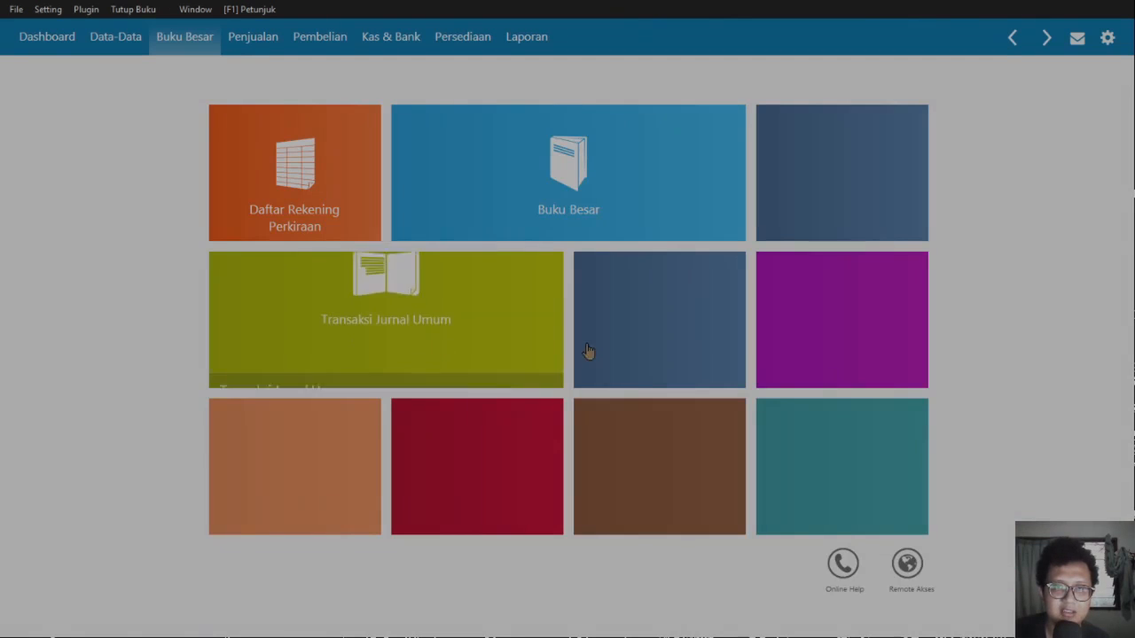
left_click(408, 40)
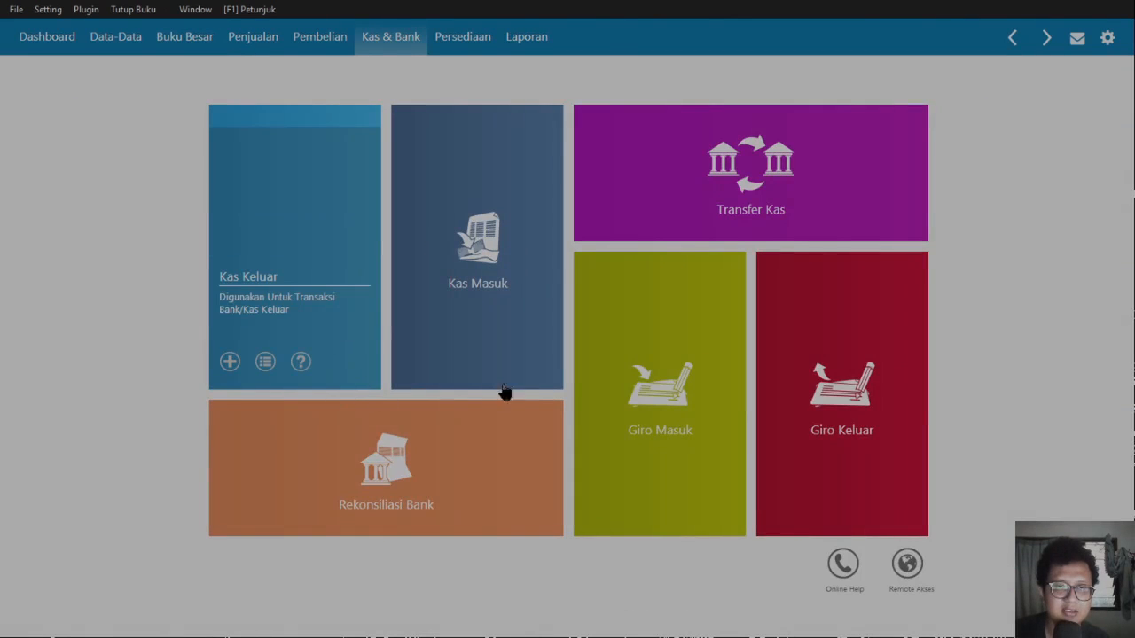
- Start a Bank BCA cash-out to payee KPP dated 31/01/2020
left_click(229, 361)
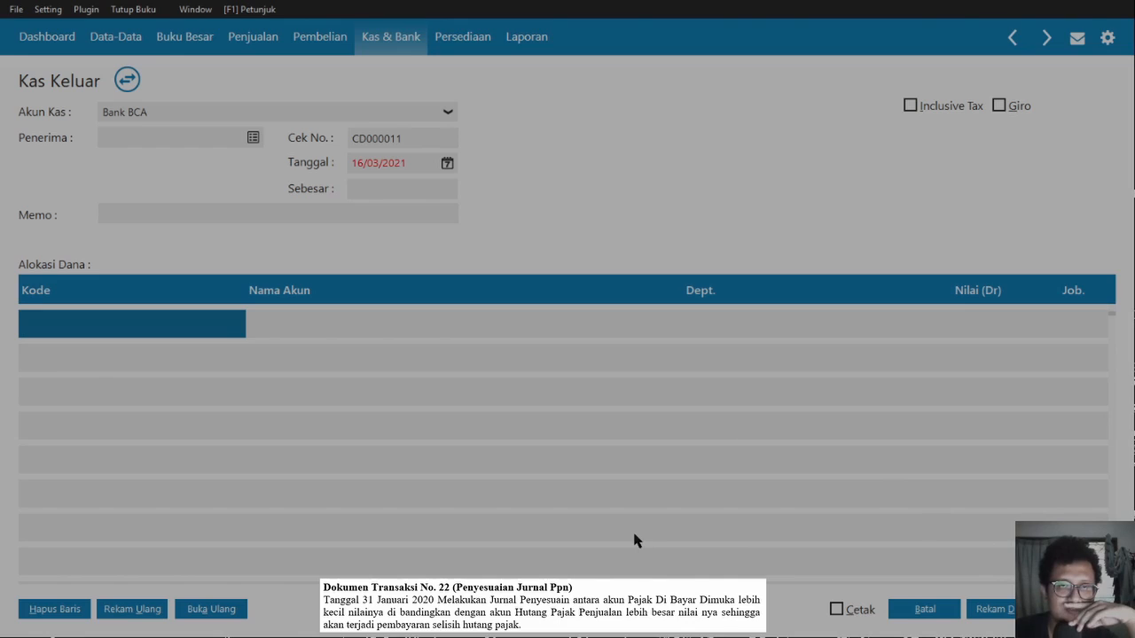
type("KPP")
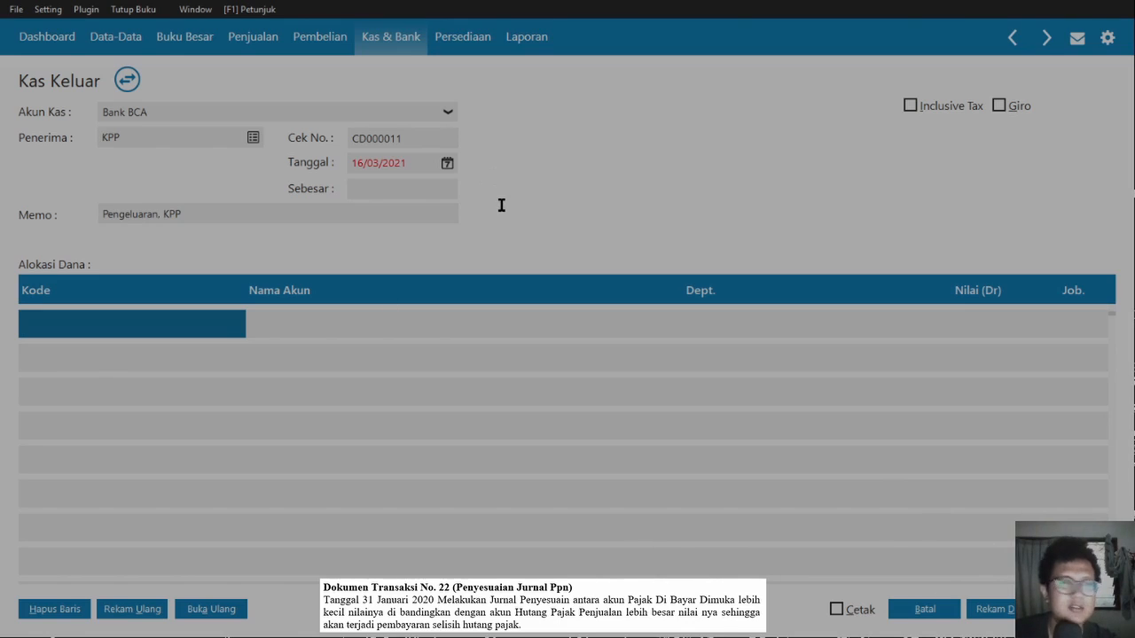
key("Tab")
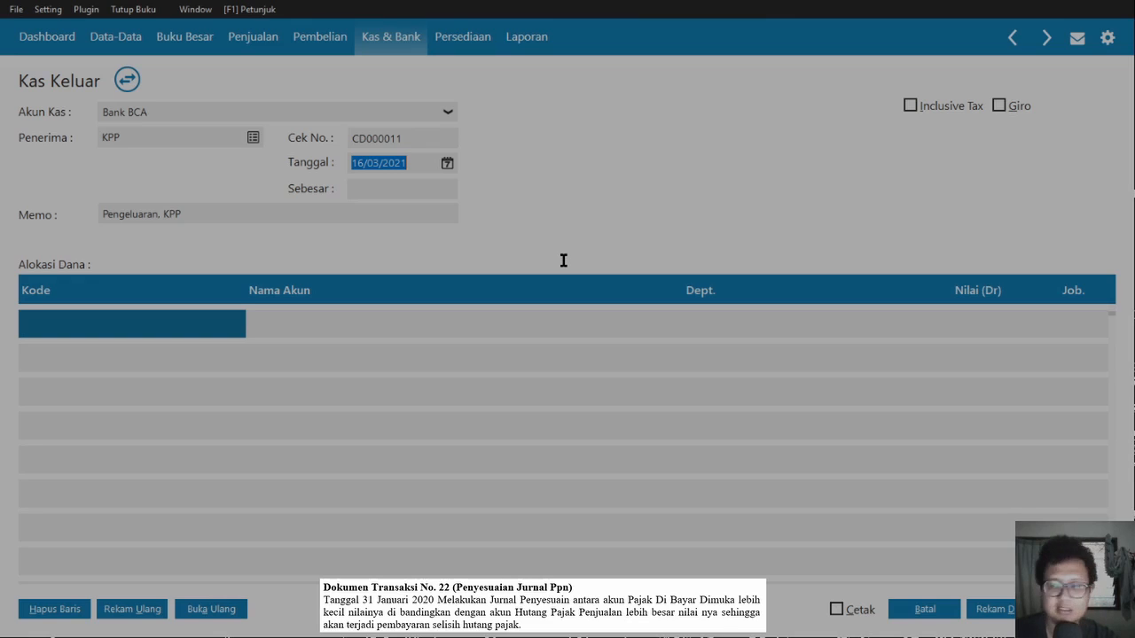
type("31/01/2020")
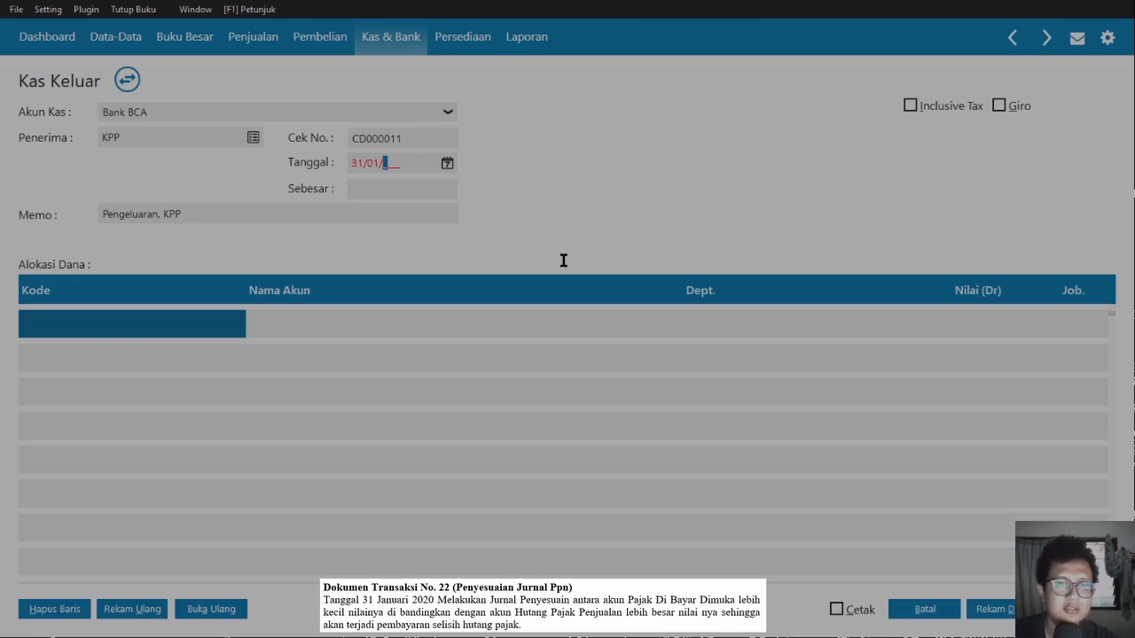
key("Tab")
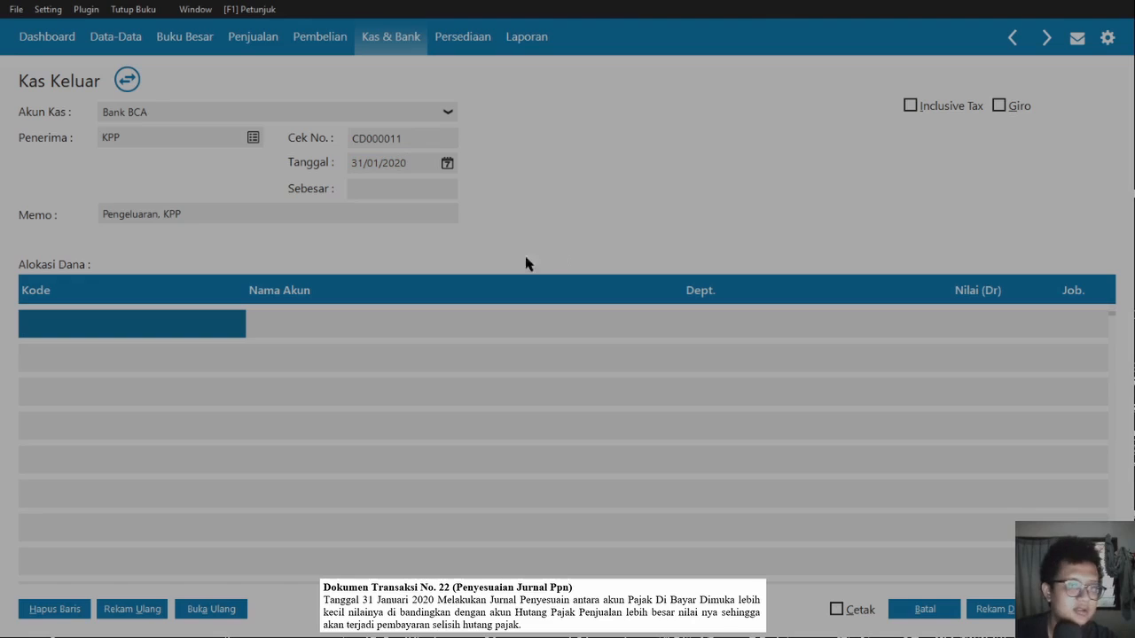
key("Tab")
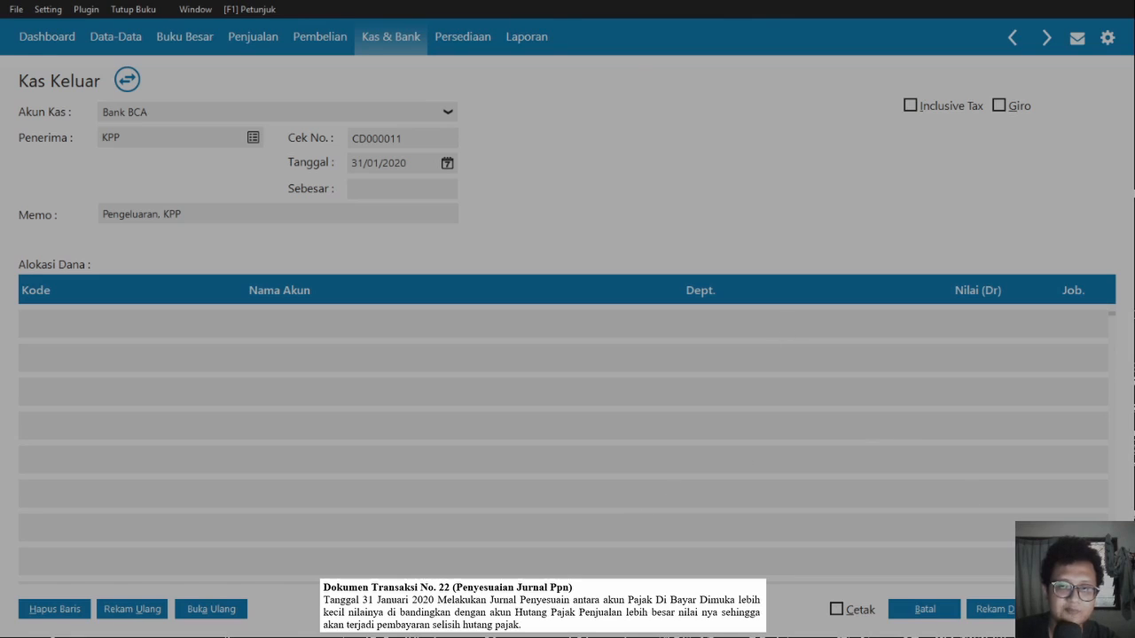
- Allocate the cash-out to PPN Keluaran (2300-00-011) with a debit of 4960000
type("230000011")
key("Tab")
key("Tab")
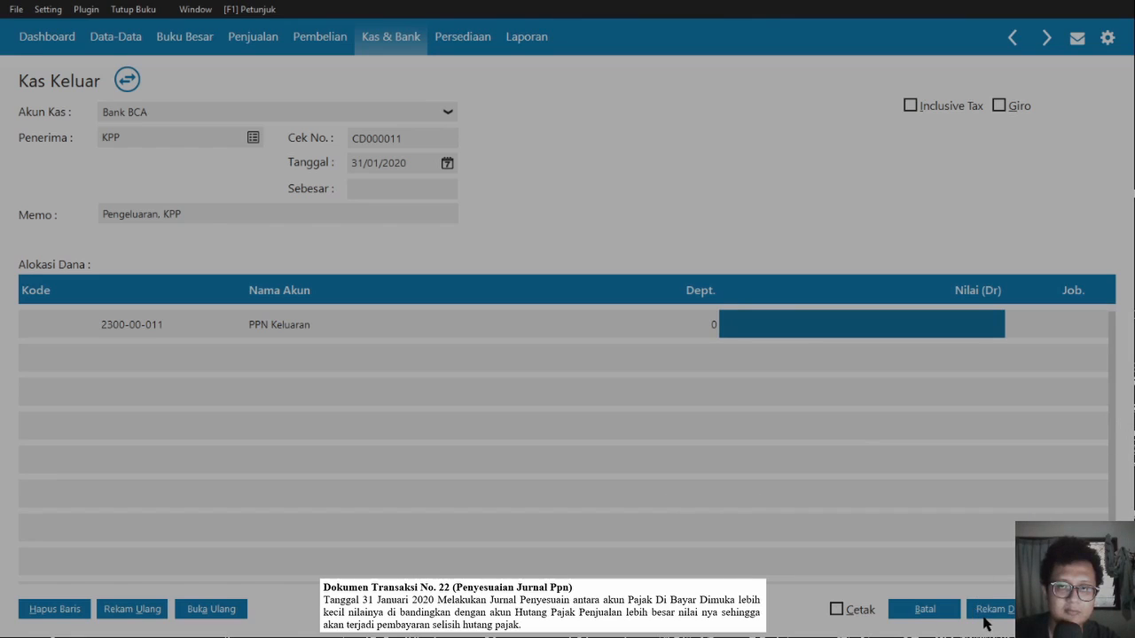
key("Return")
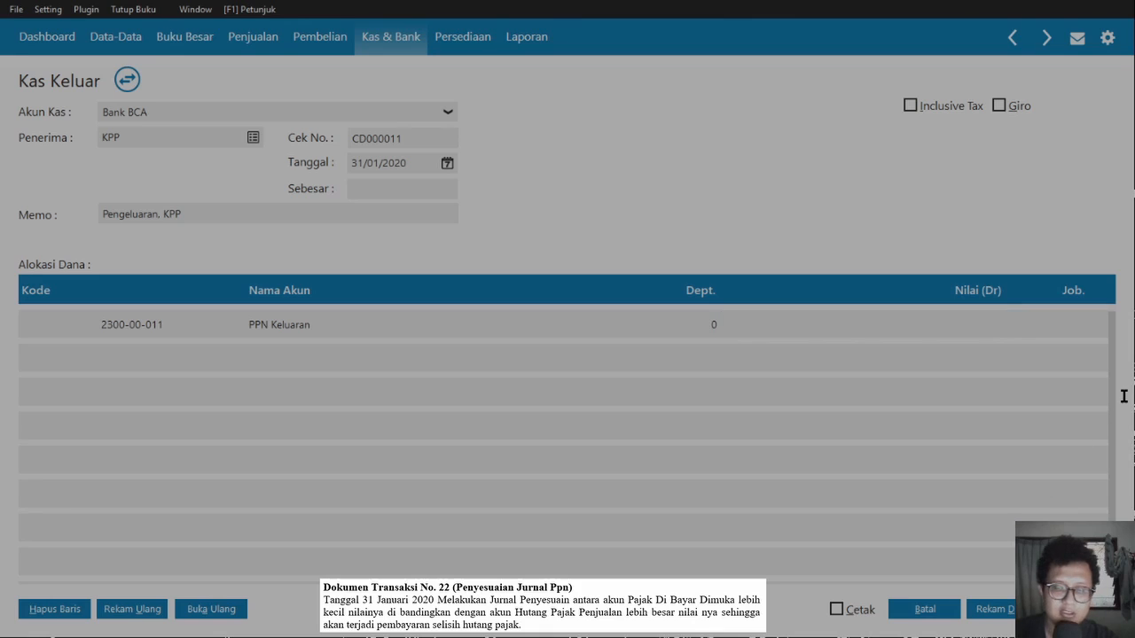
type("4960000")
key("Return")
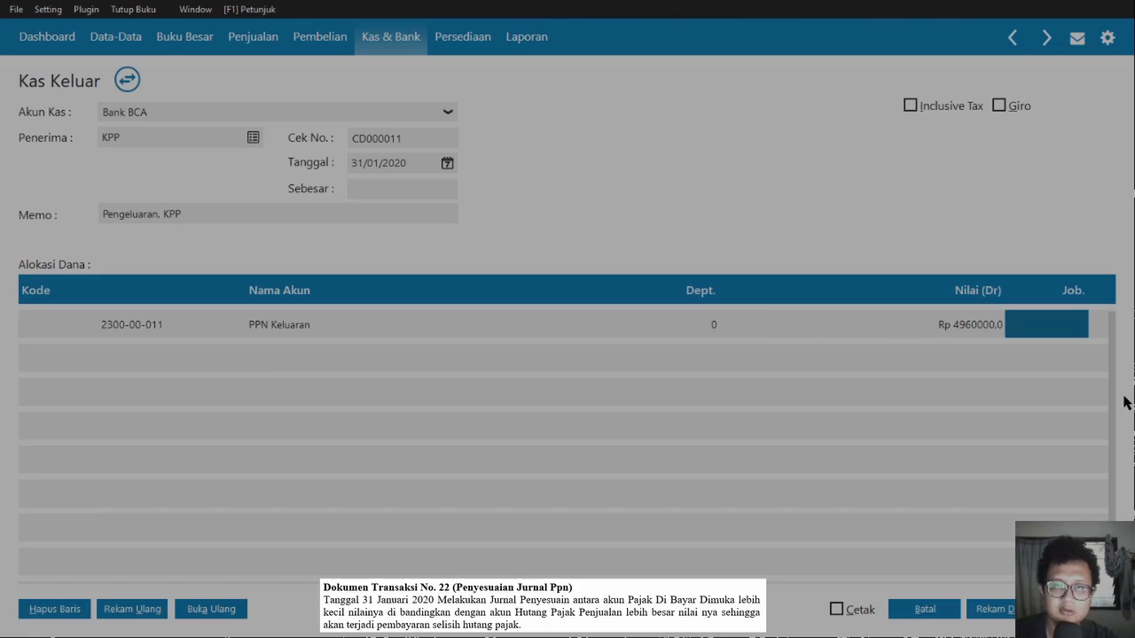
key("Return")
key("Return")
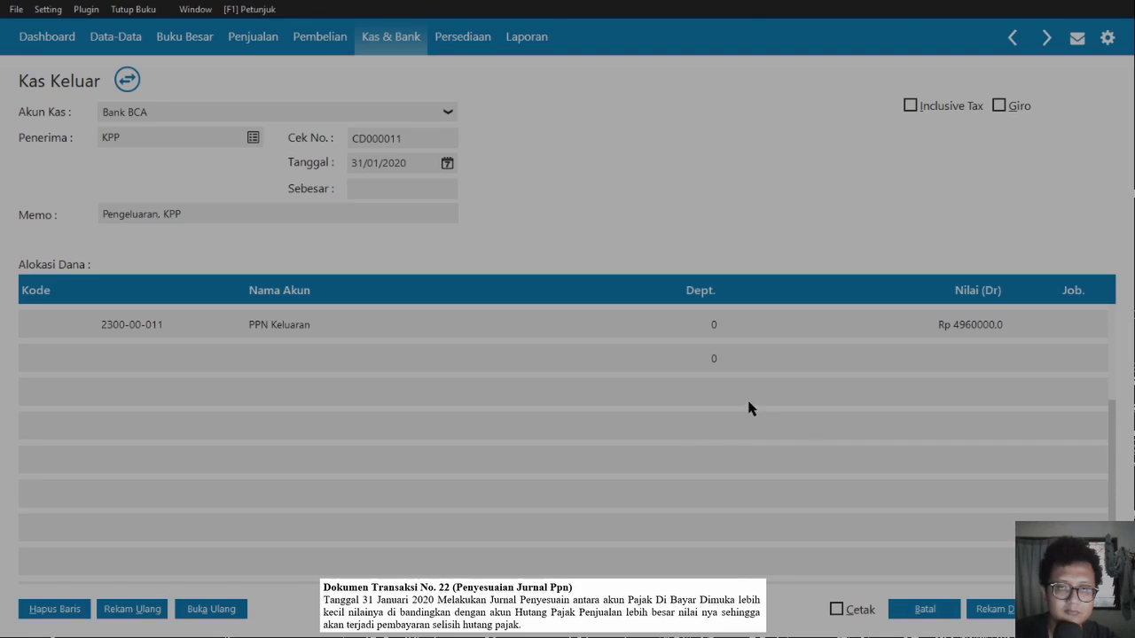
- Add PPN Masukan at -1,700,000, correct PPN Keluaran to 4,690,000, and record the Rp 2,990,000 payment
key("Return")
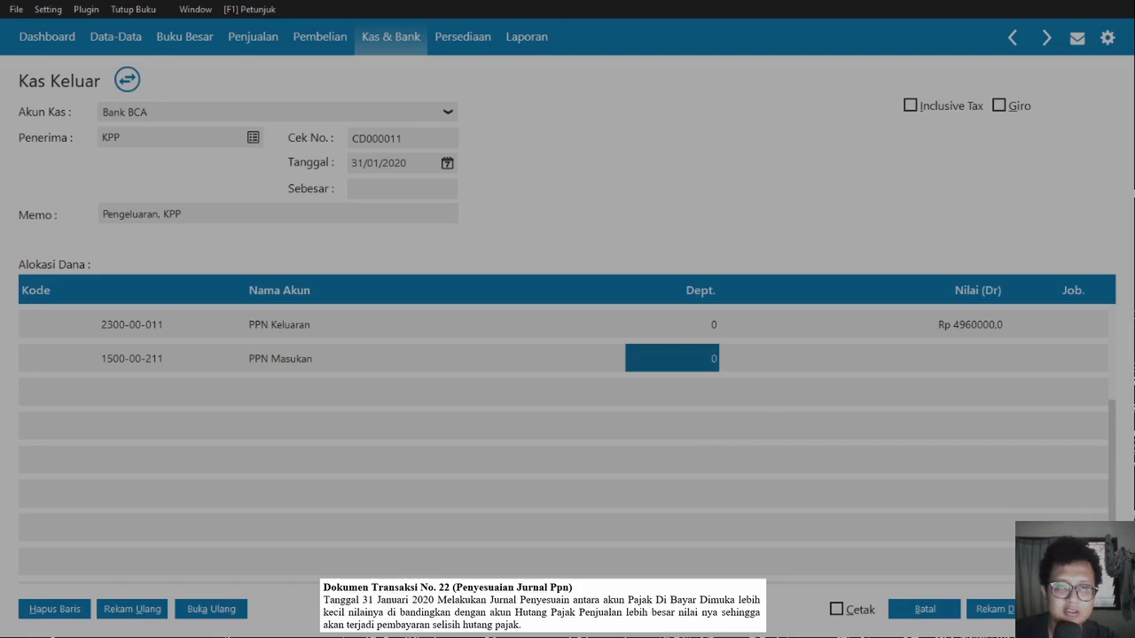
key("Return")
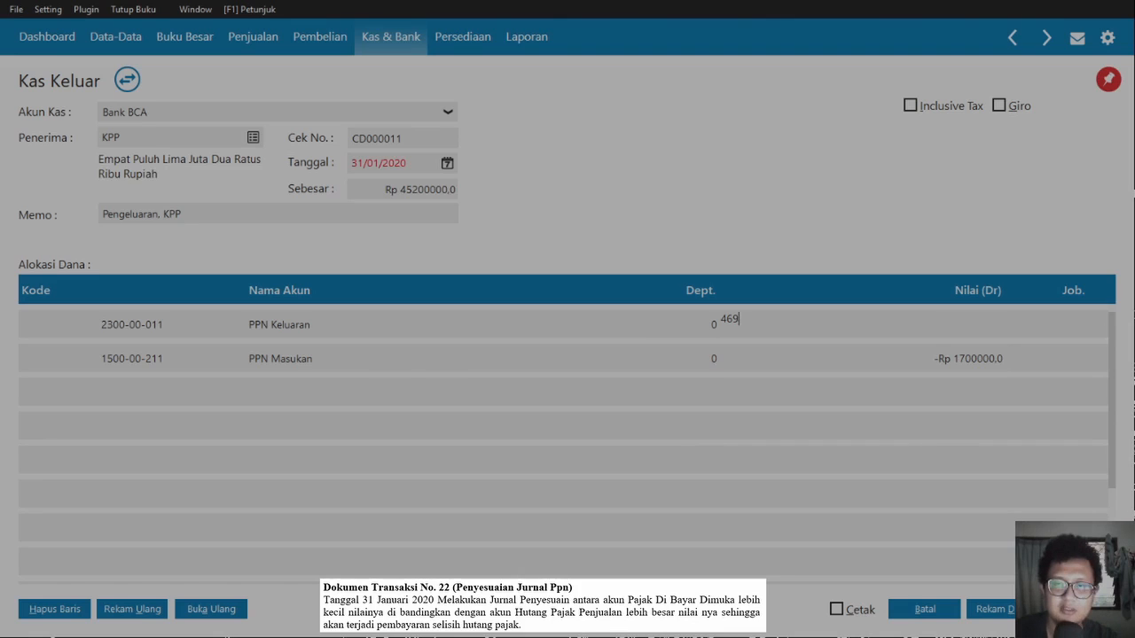
type("0000")
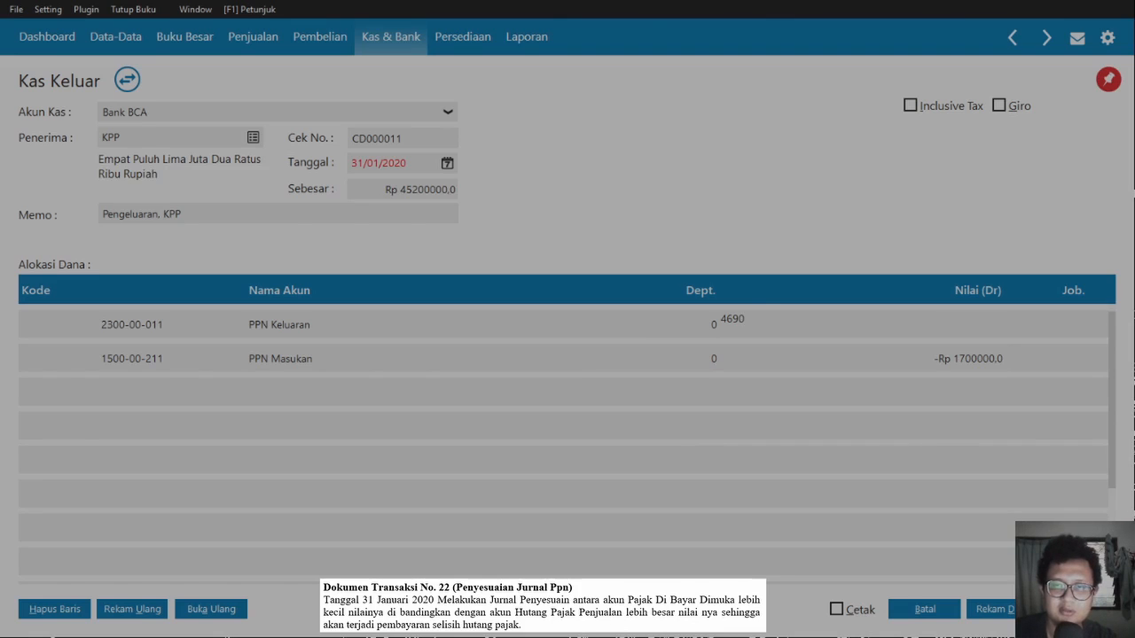
key("Return")
left_click(426, 190)
key("Tab")
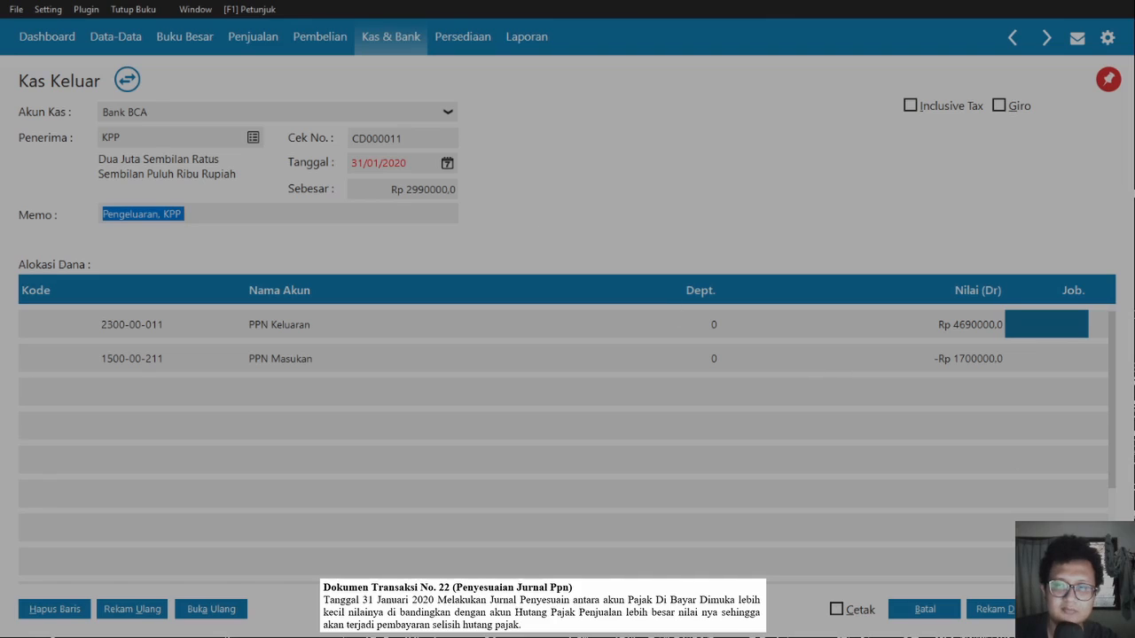
left_click(1079, 609)
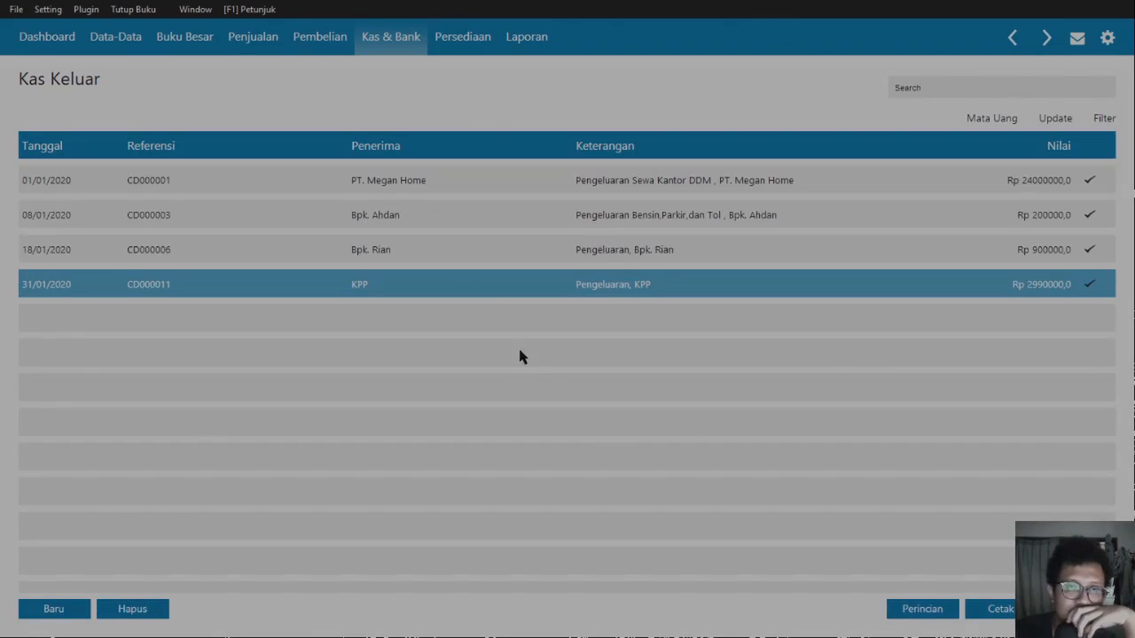
- Open the Buku Besar account list and scroll to the tax accounts
left_click(215, 44)
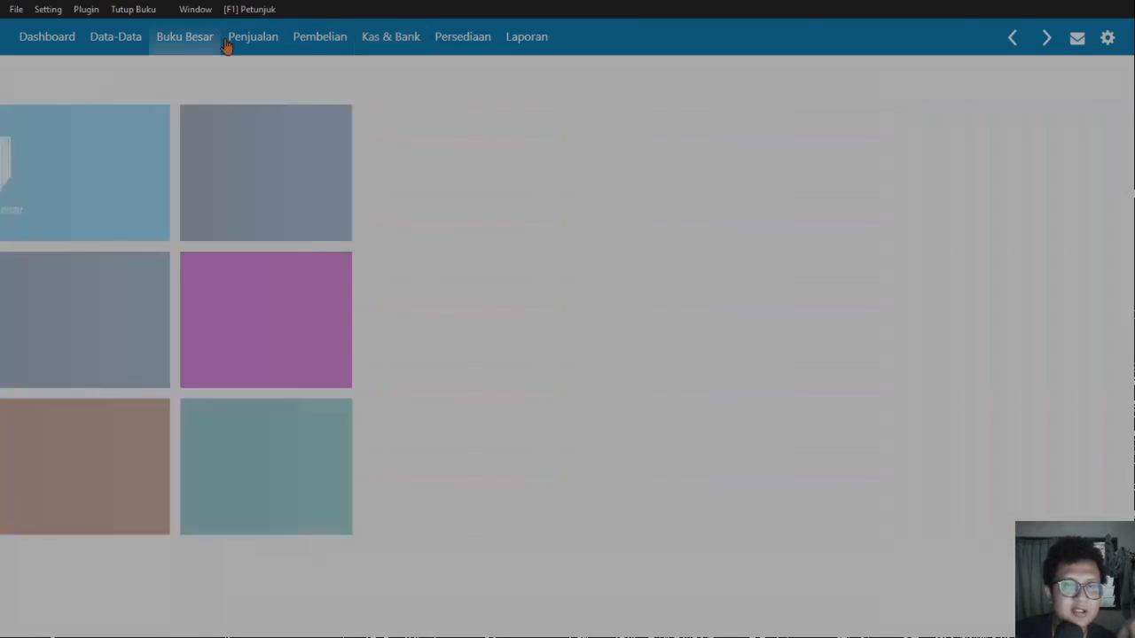
left_click(418, 207)
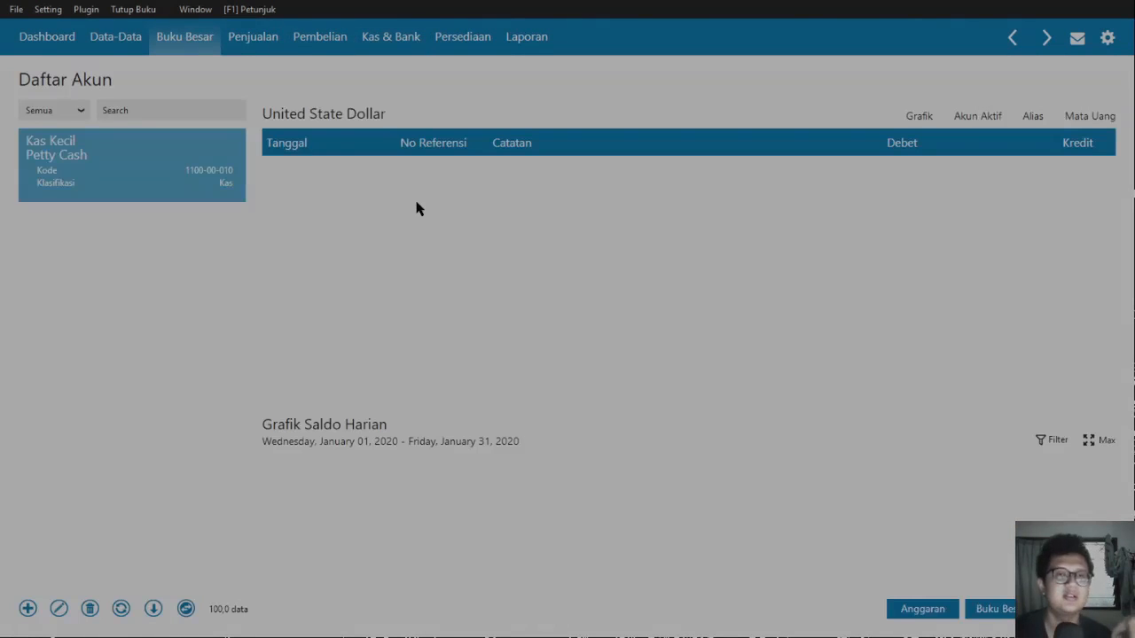
scroll(237, 443, "down", 5)
scroll(237, 459, "down", 5)
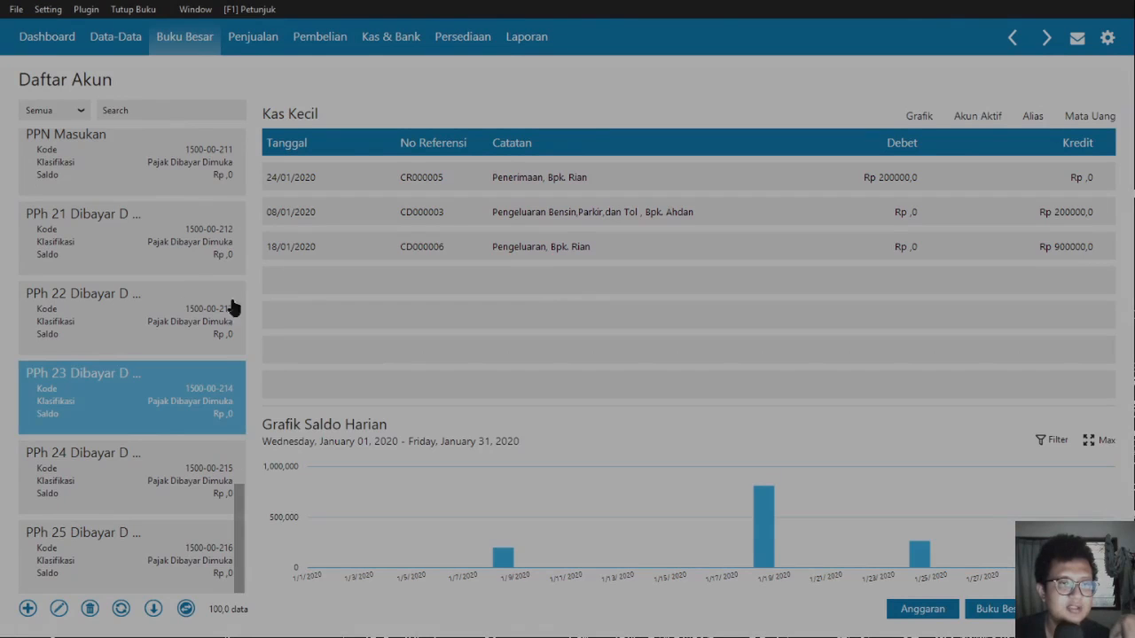
left_click(217, 168)
left_click_drag(237, 298, 270, 408)
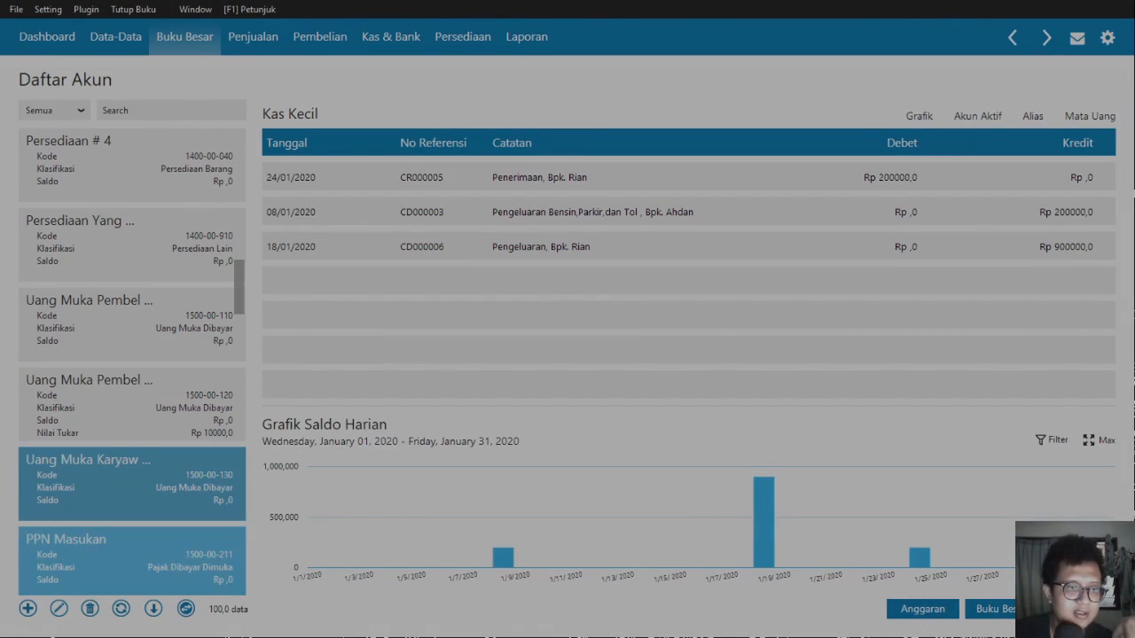
- Check the PPN Masukan and PPN Keluaran ledgers for the CD000011 KPP entry, then close the list
left_click(232, 567)
scroll(238, 568, "down", 7)
scroll(242, 609, "down", 8)
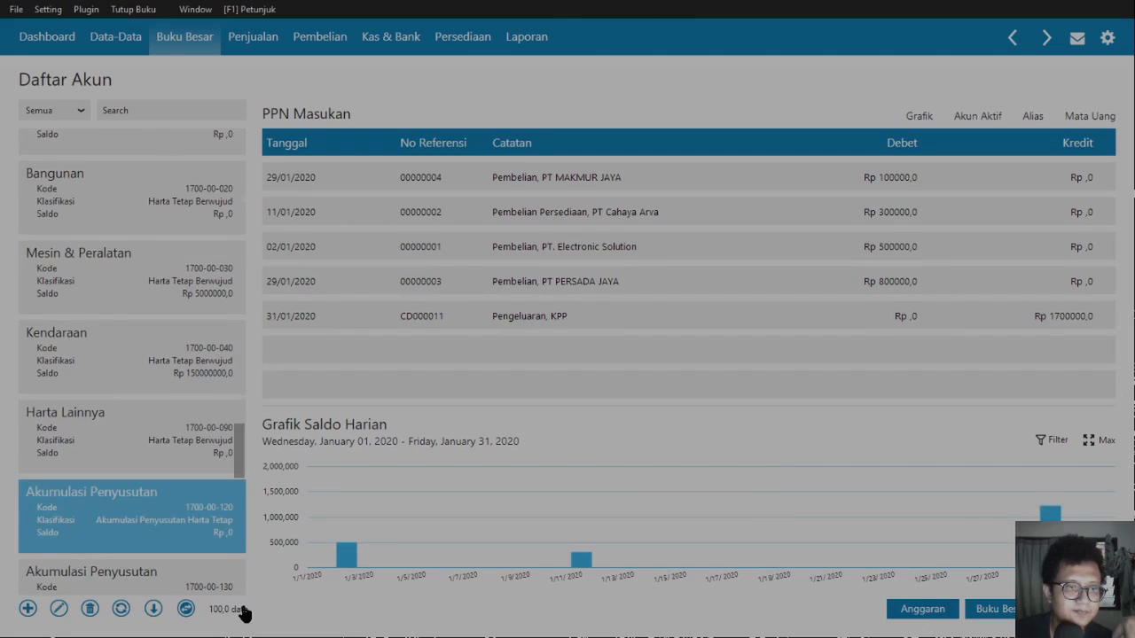
scroll(243, 610, "down", 8)
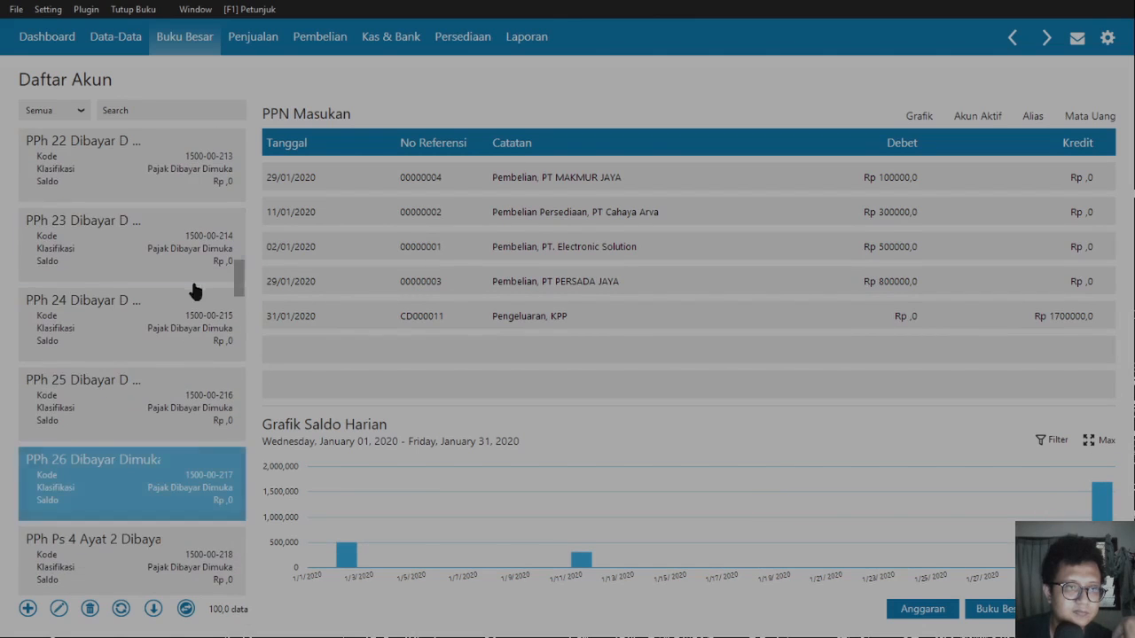
scroll(195, 292, "up", 2)
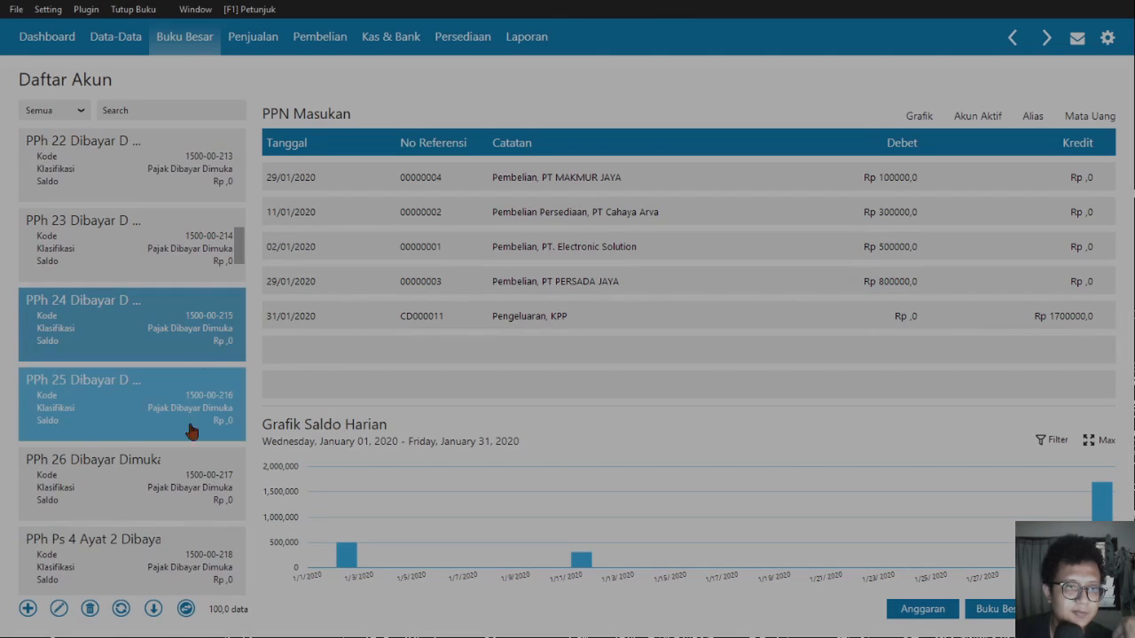
scroll(201, 236, "up", 2)
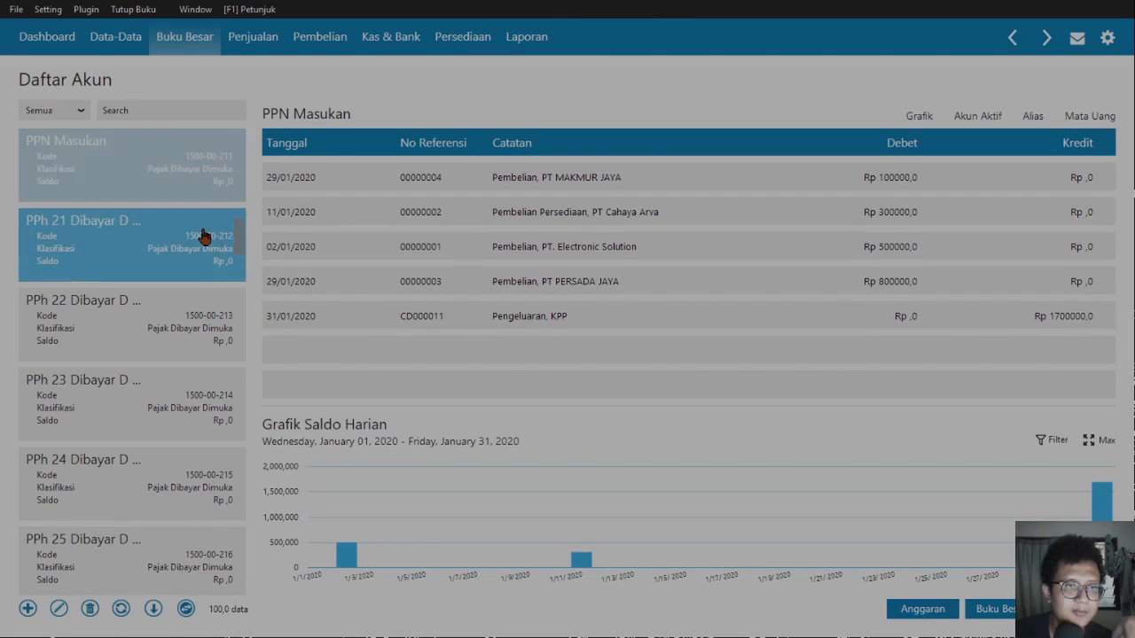
scroll(202, 236, "up", 1)
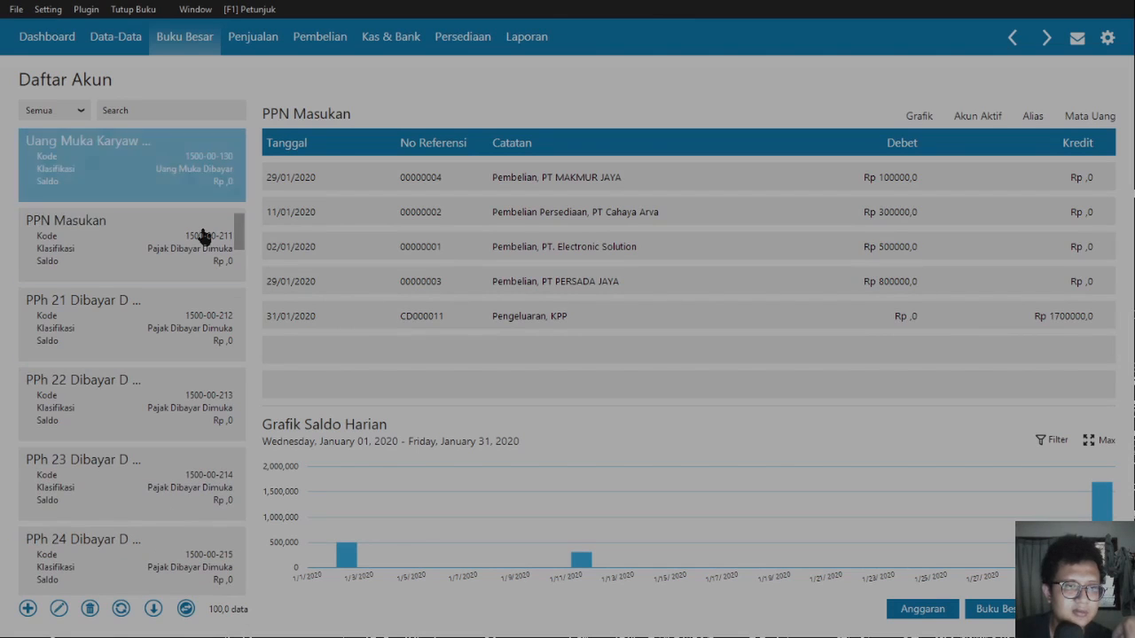
scroll(202, 236, "down", 6)
scroll(202, 236, "down", 20)
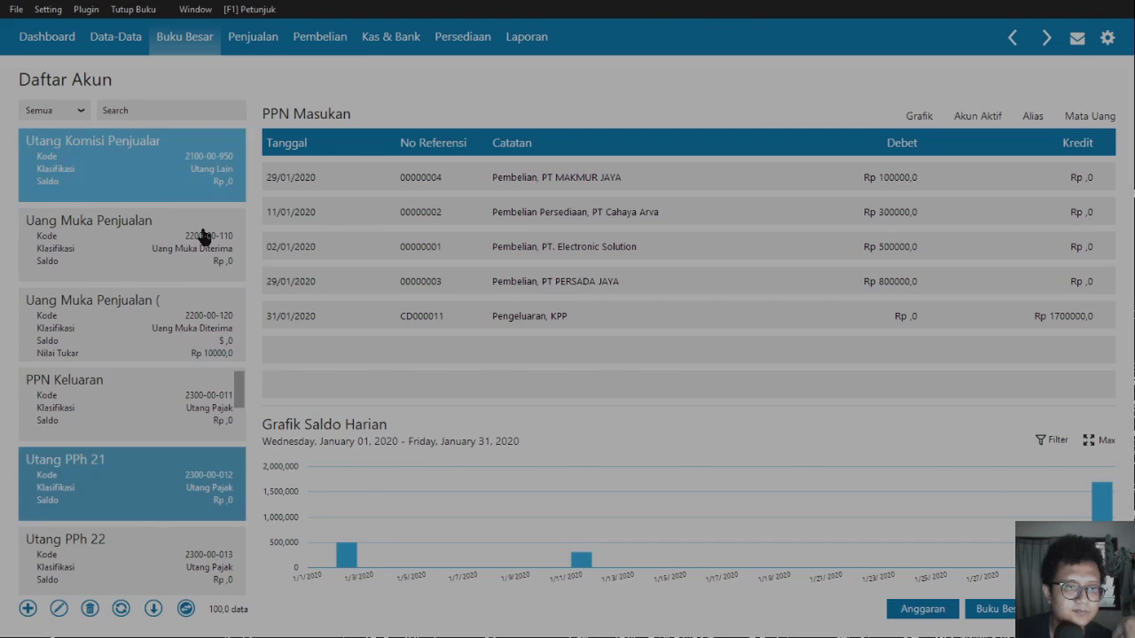
left_click(205, 399)
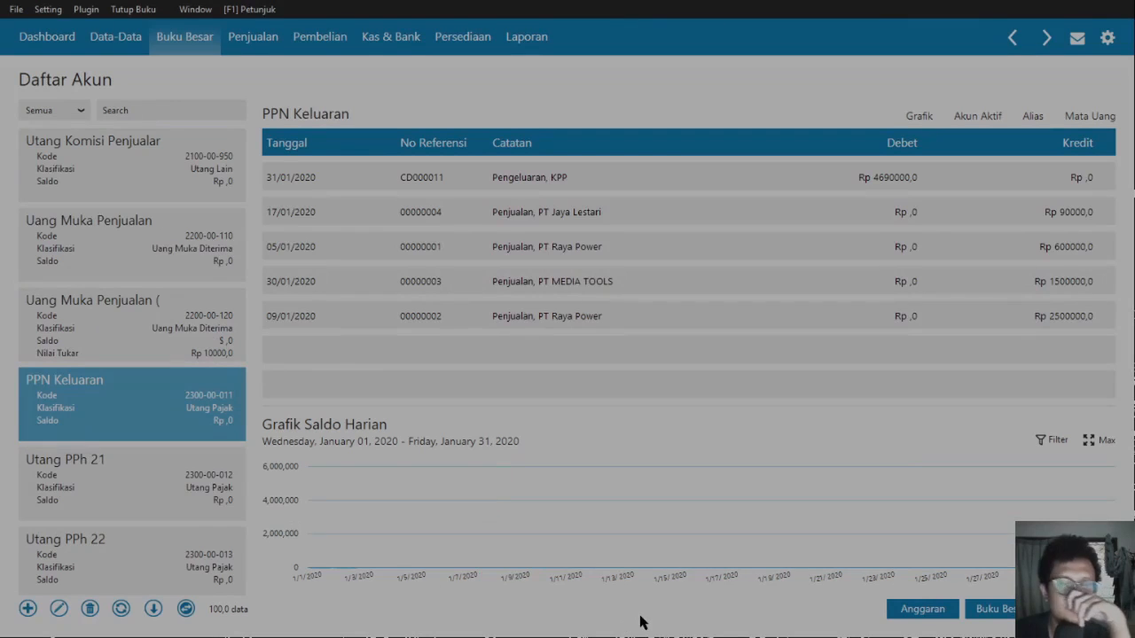
left_click(1079, 610)
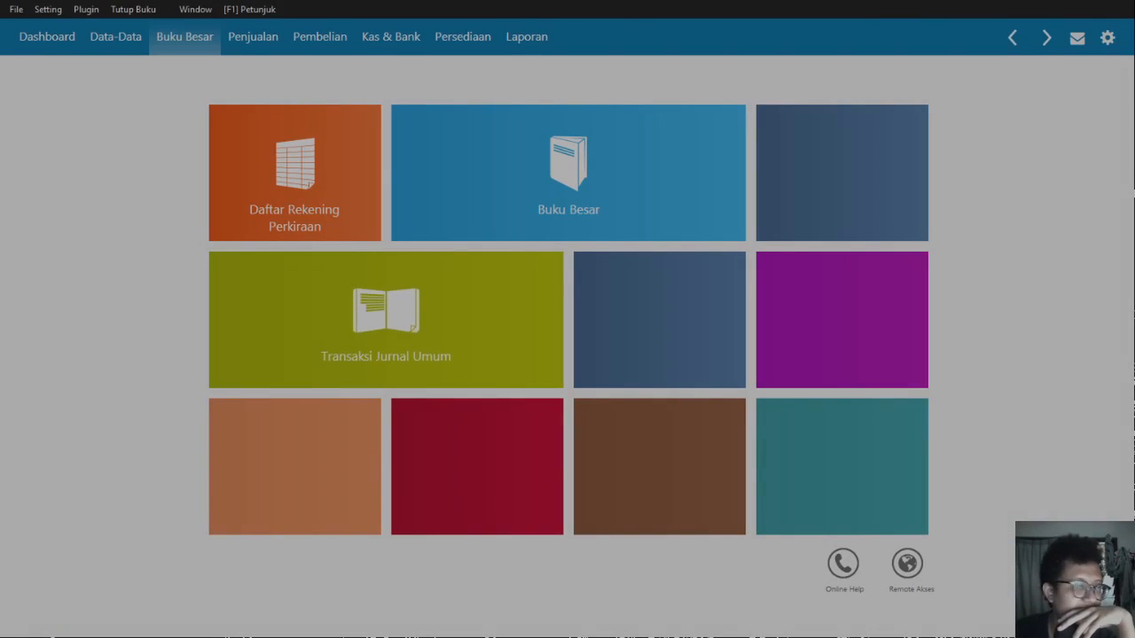
- Open the January 2020 Daftar Jurnal under Laporan > Buku Besar, scroll to CD000011, and close it
left_click(530, 39)
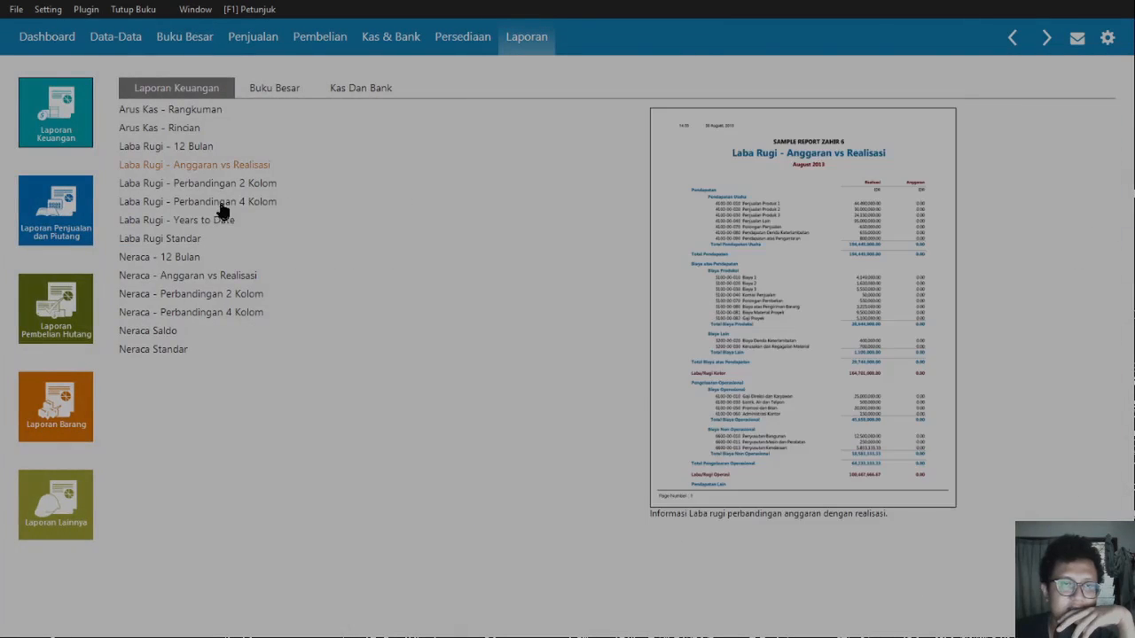
left_click(311, 92)
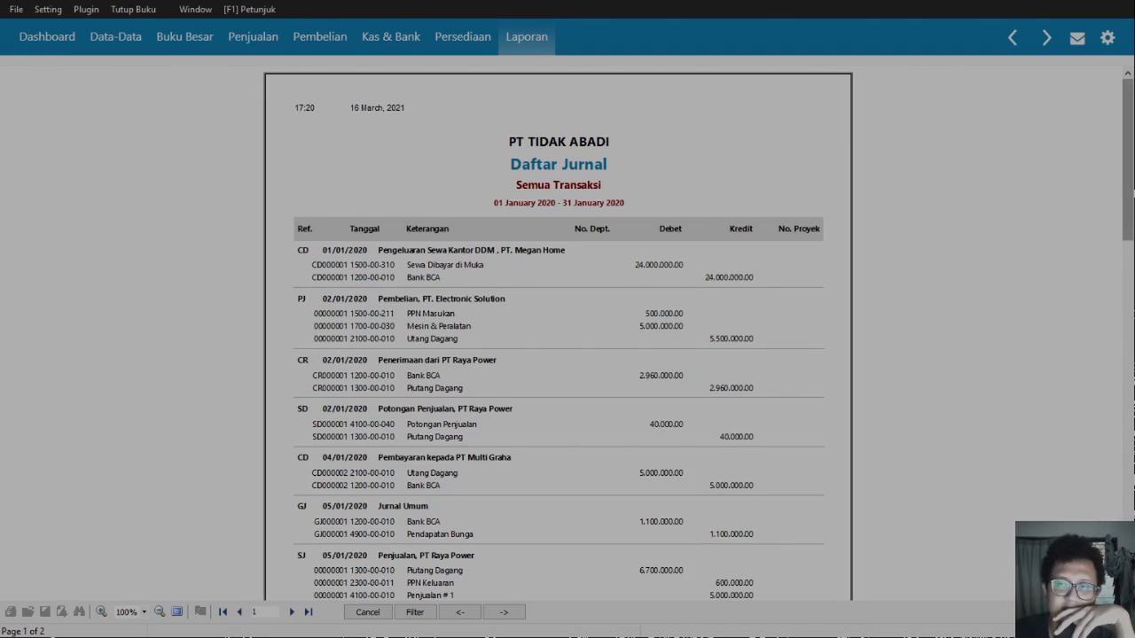
scroll(558, 355, "down", 15)
scroll(558, 355, "down", 10)
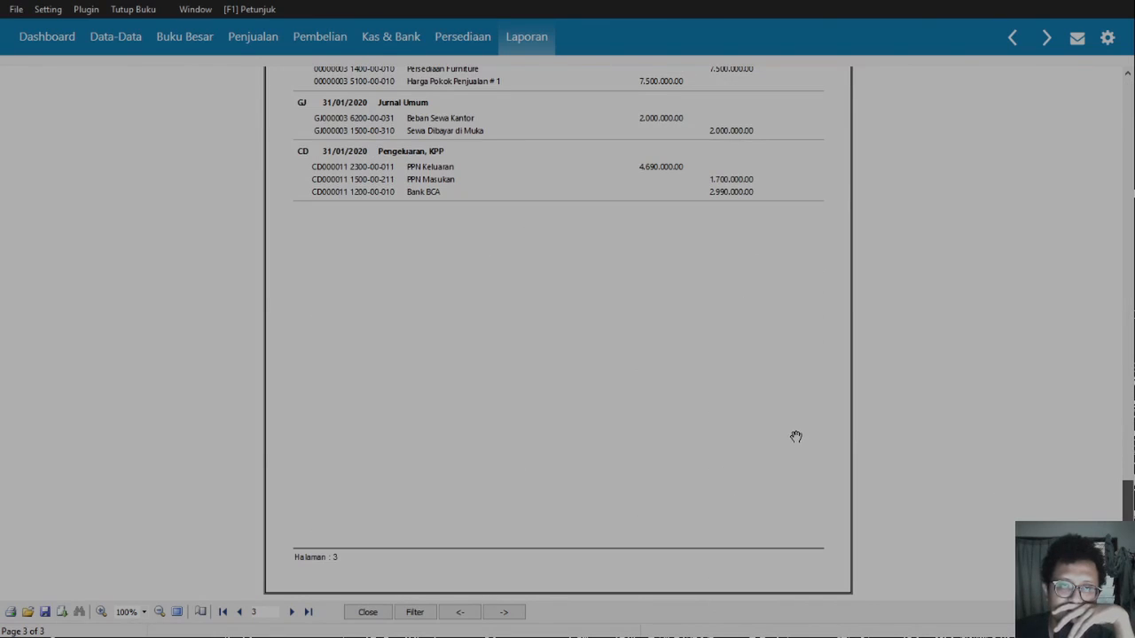
left_click(367, 612)
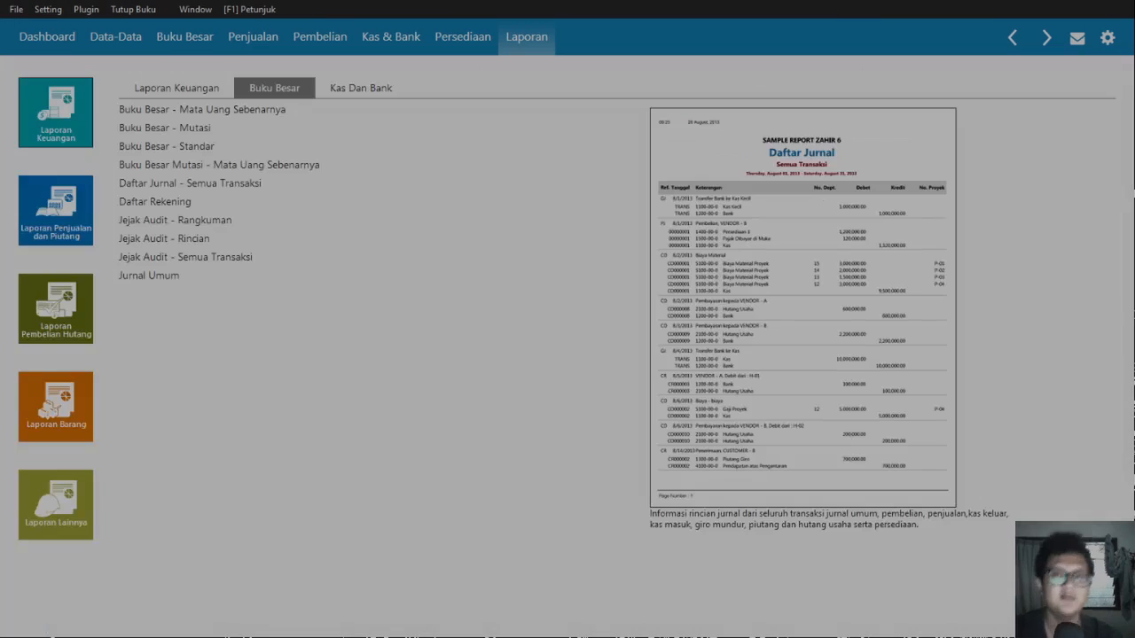